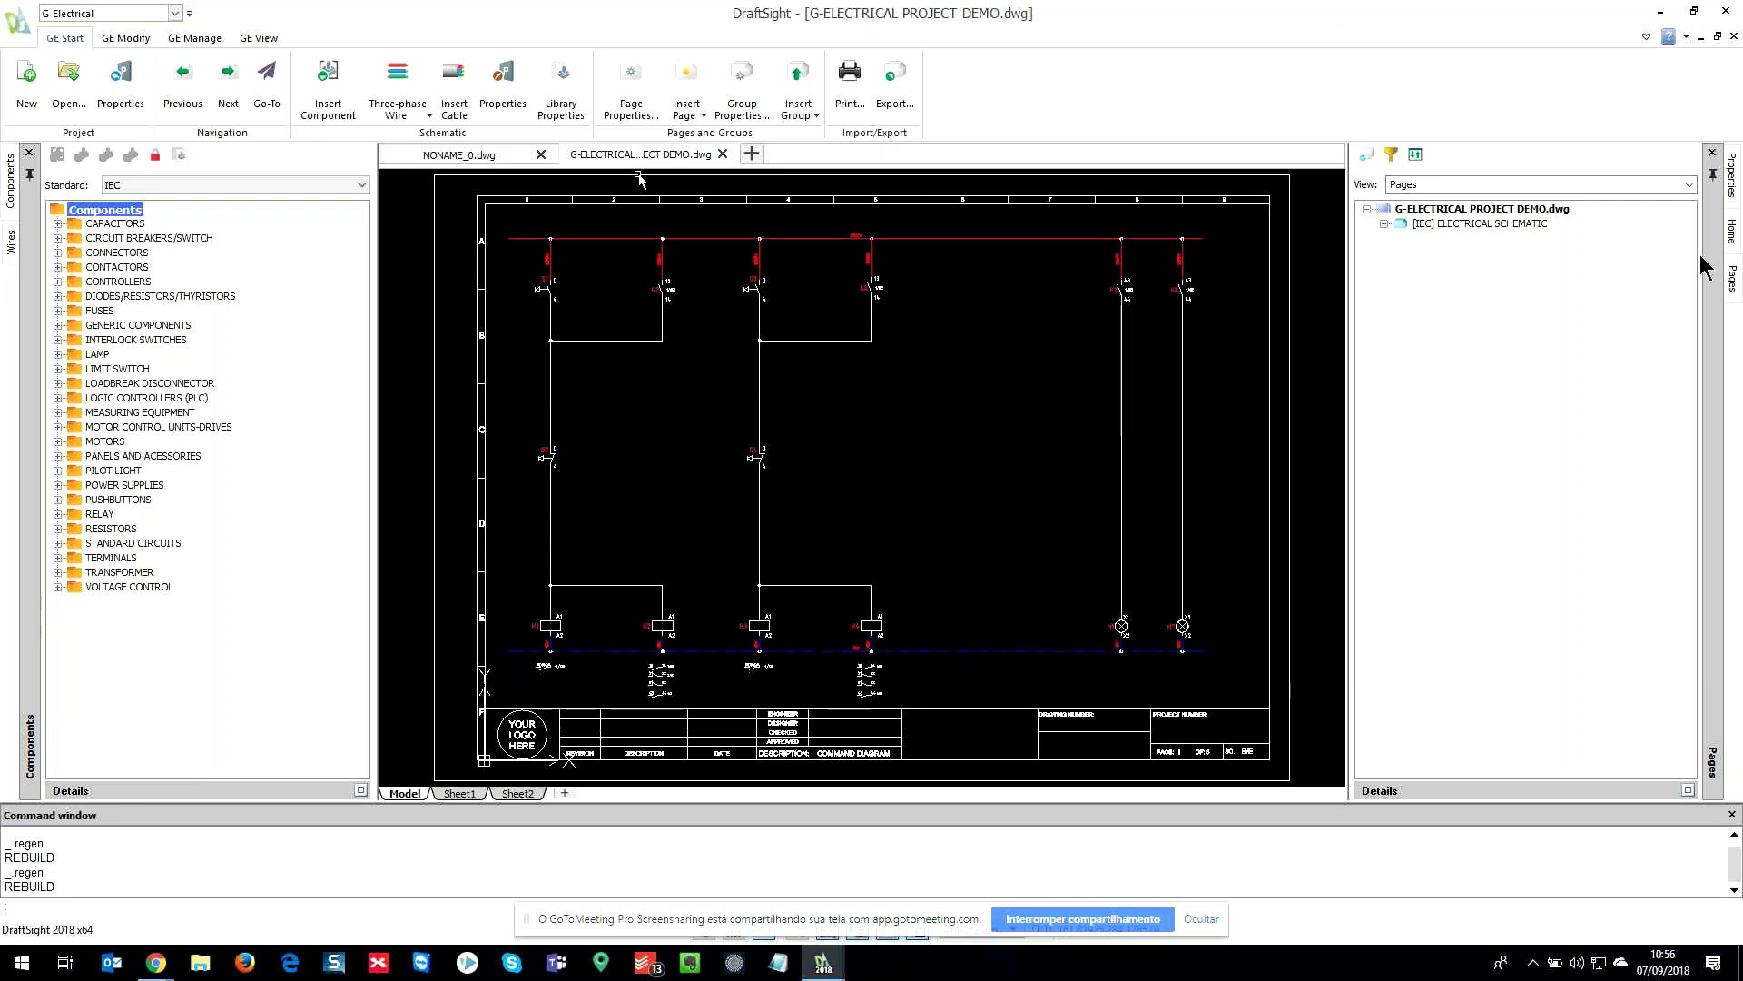
- Open schematic pages 1 to 3 of the project in turn and examine the page numbering in their title blocks
left_click(1383, 225)
double_click(1464, 255)
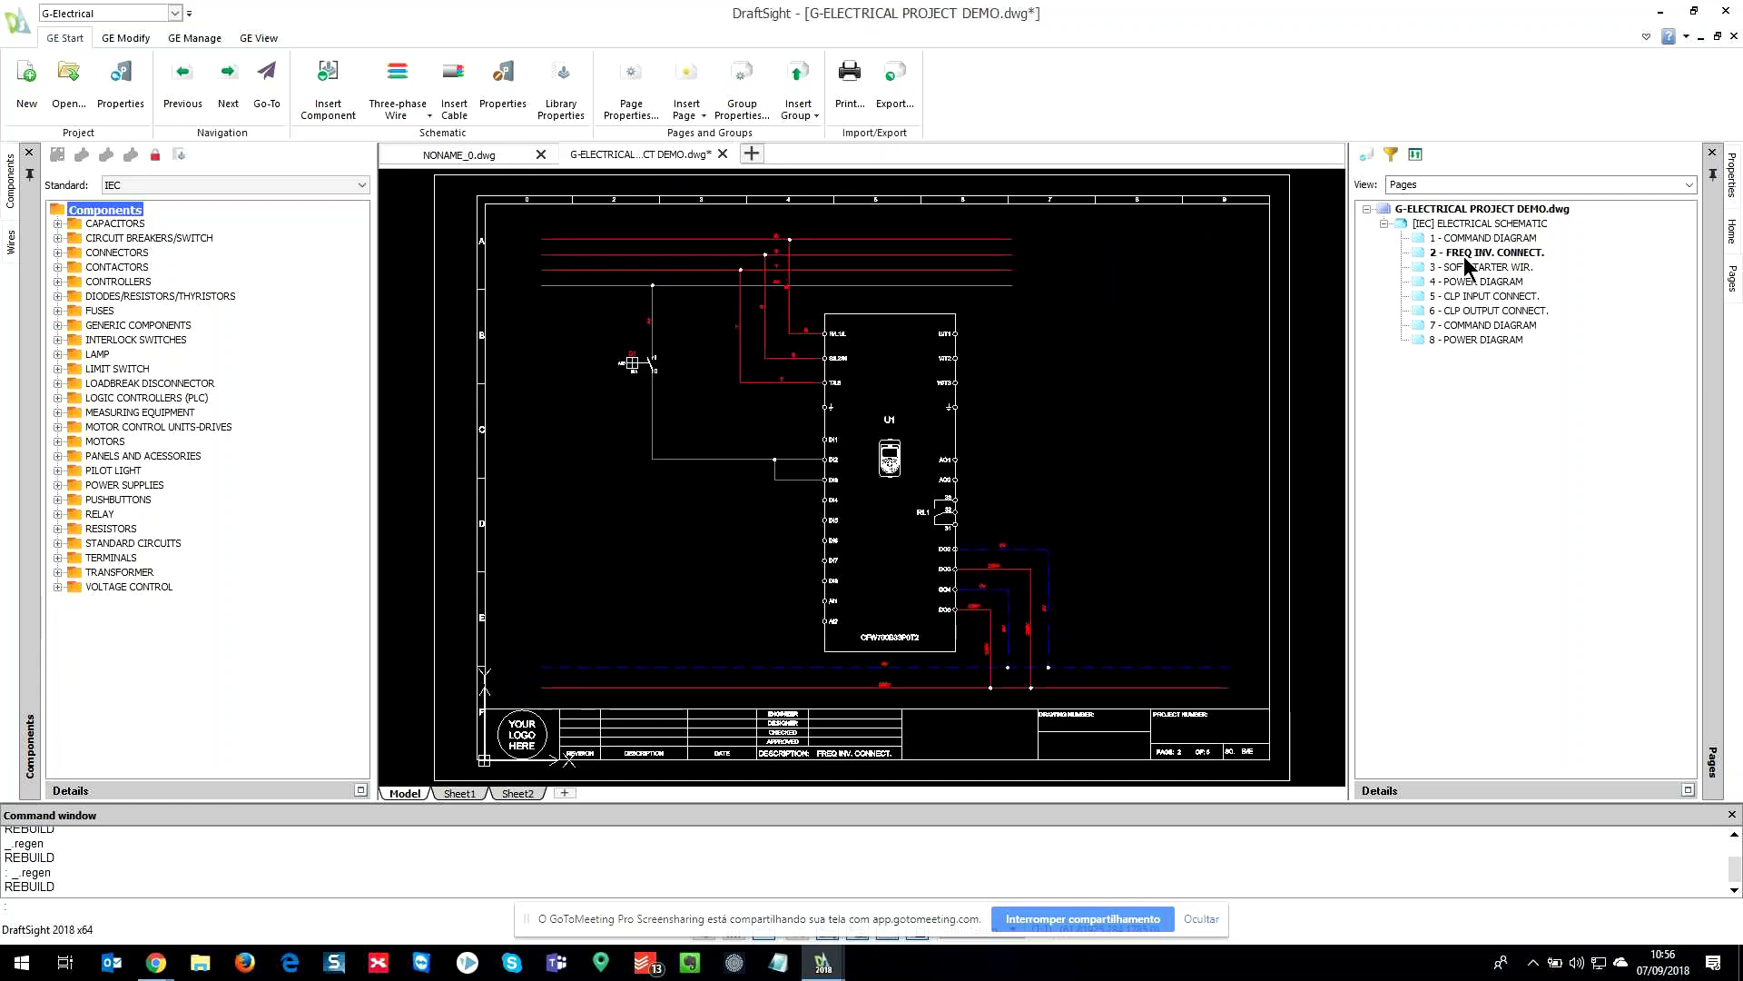
double_click(1466, 238)
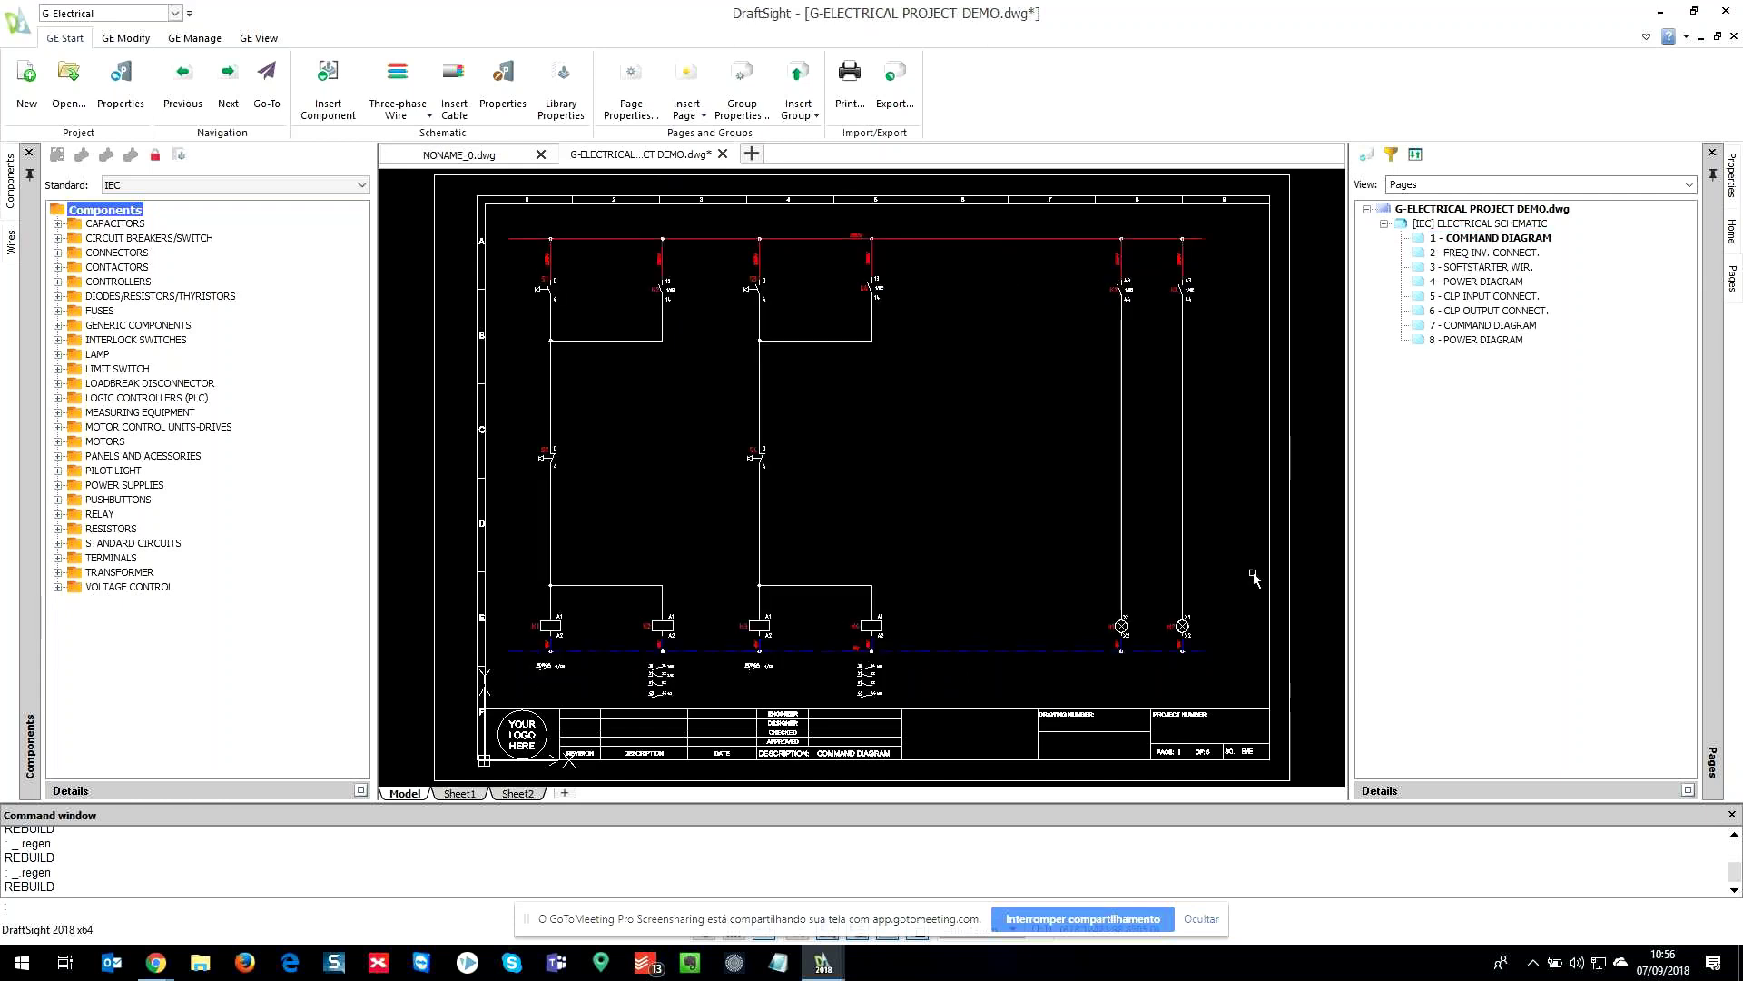
mouse_move(1254, 578)
middle_mouse_down()
mouse_move(1204, 533)
mouse_move(1135, 372)
middle_mouse_up()
scroll(1121, 549, "up", 5)
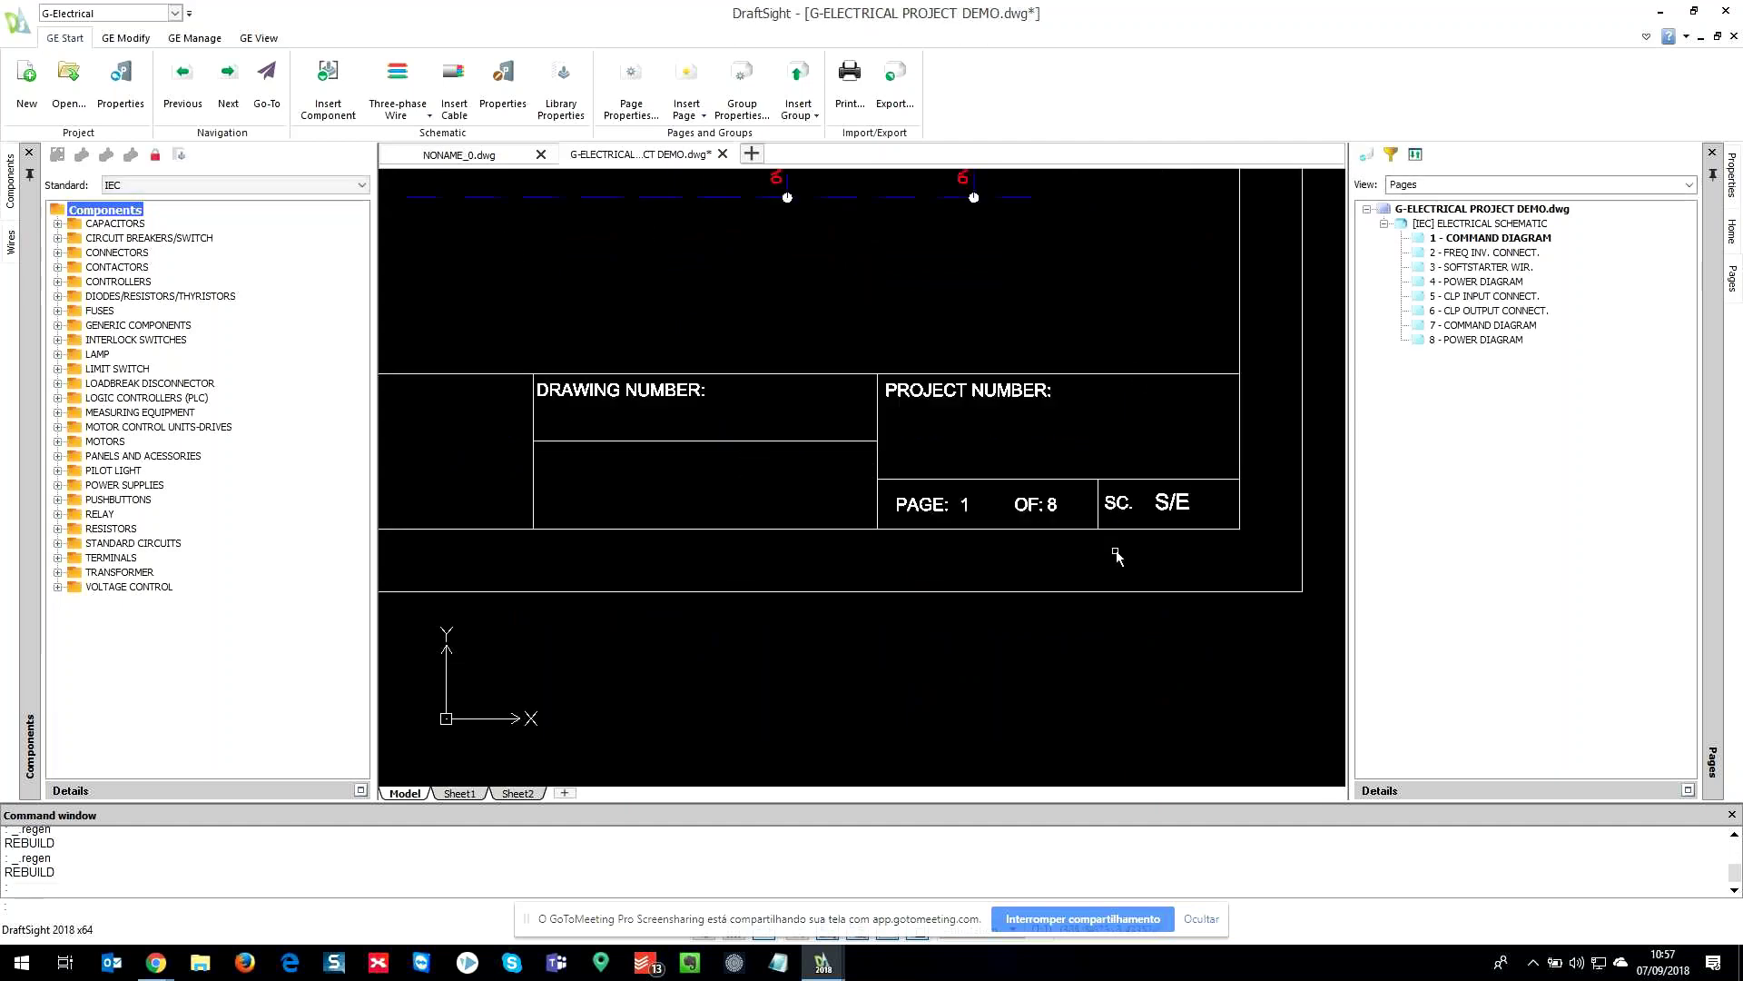
double_click(1455, 254)
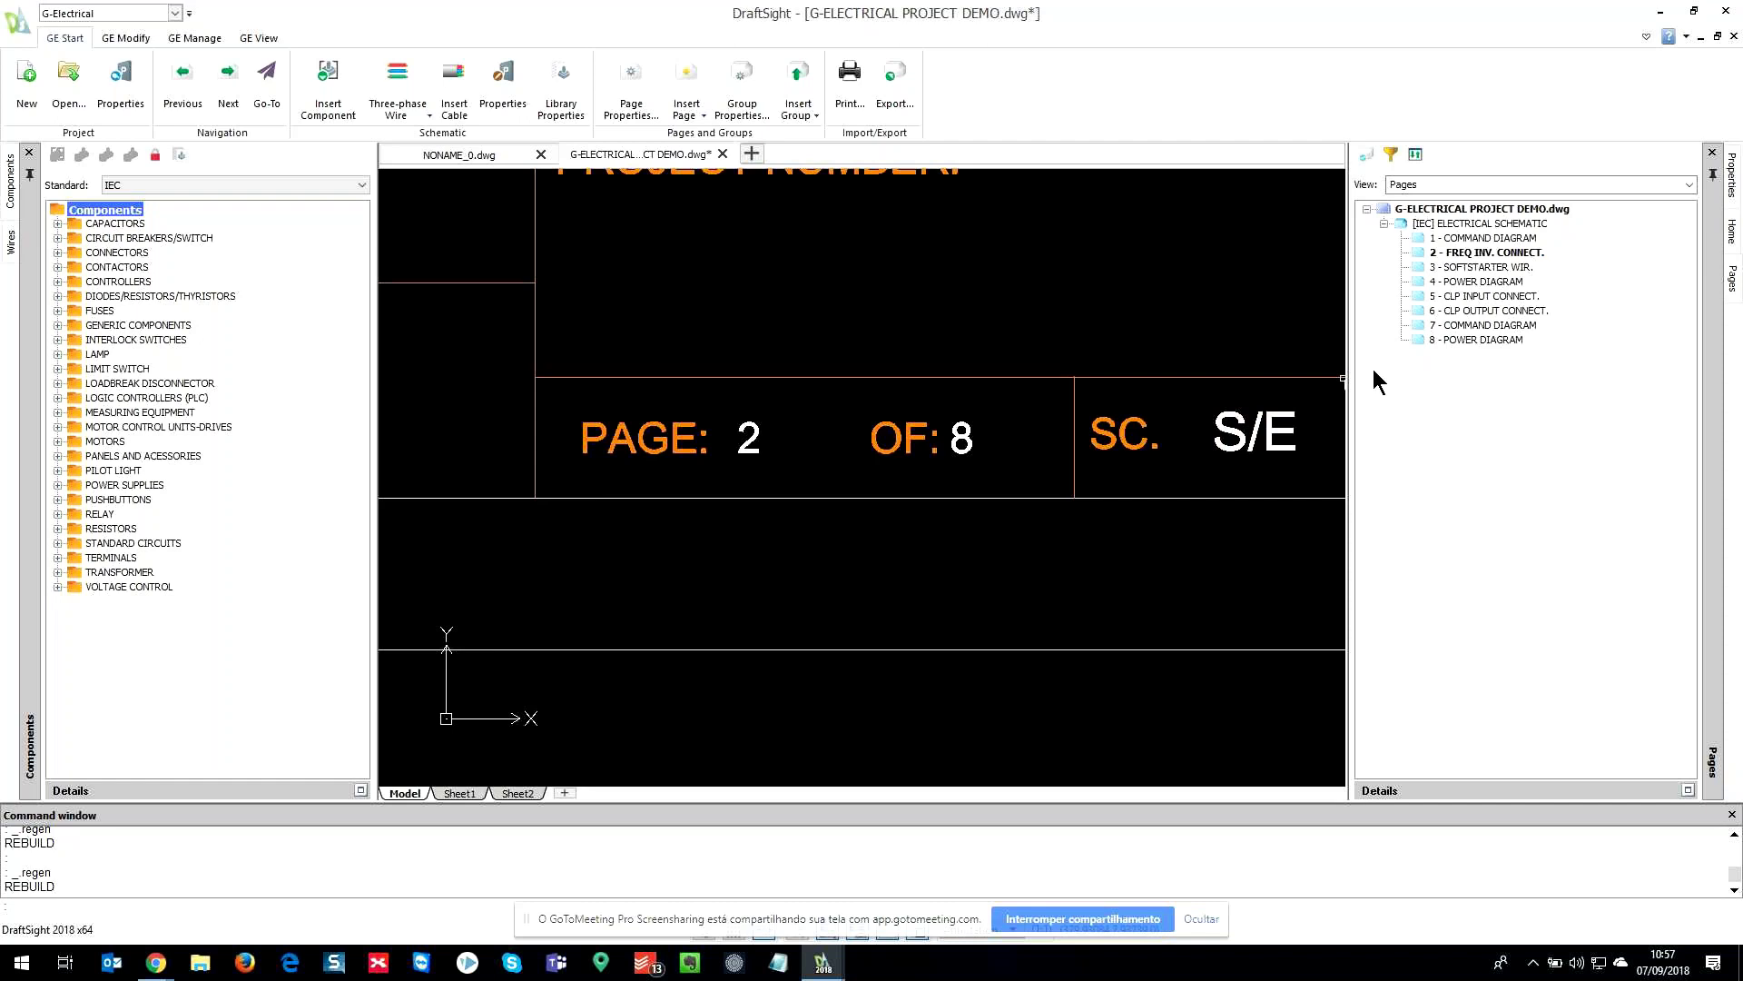
double_click(1489, 267)
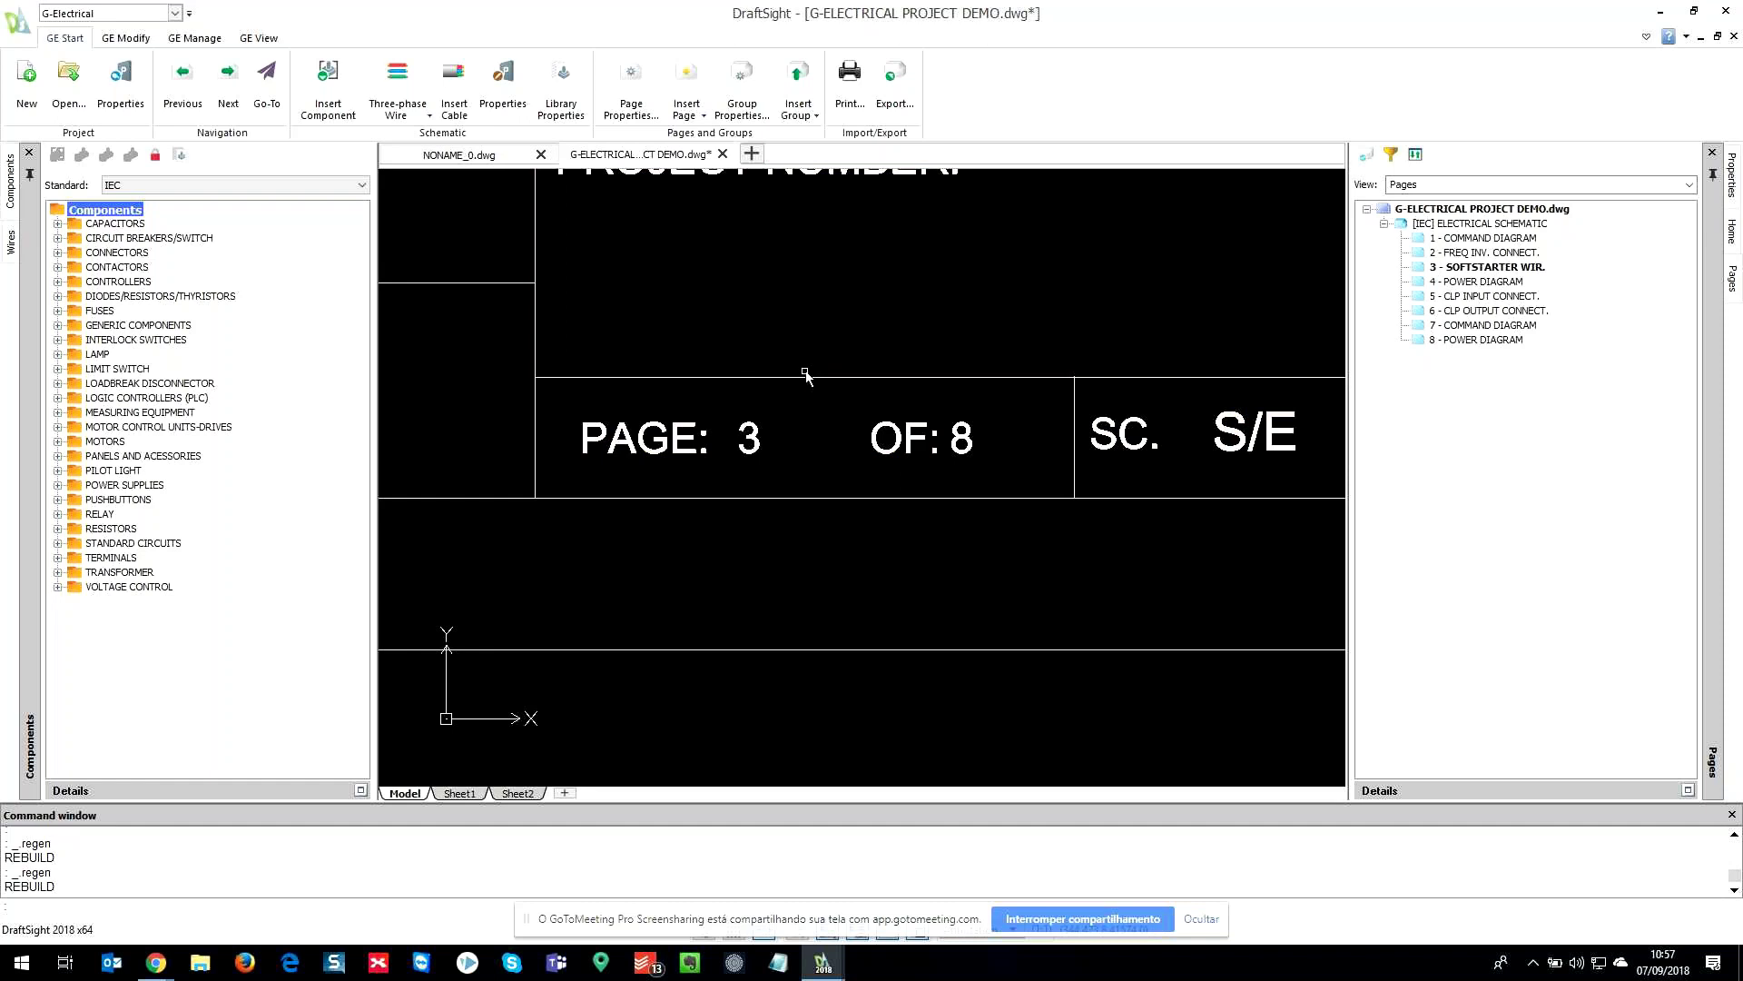
scroll(1008, 544, "down", 4)
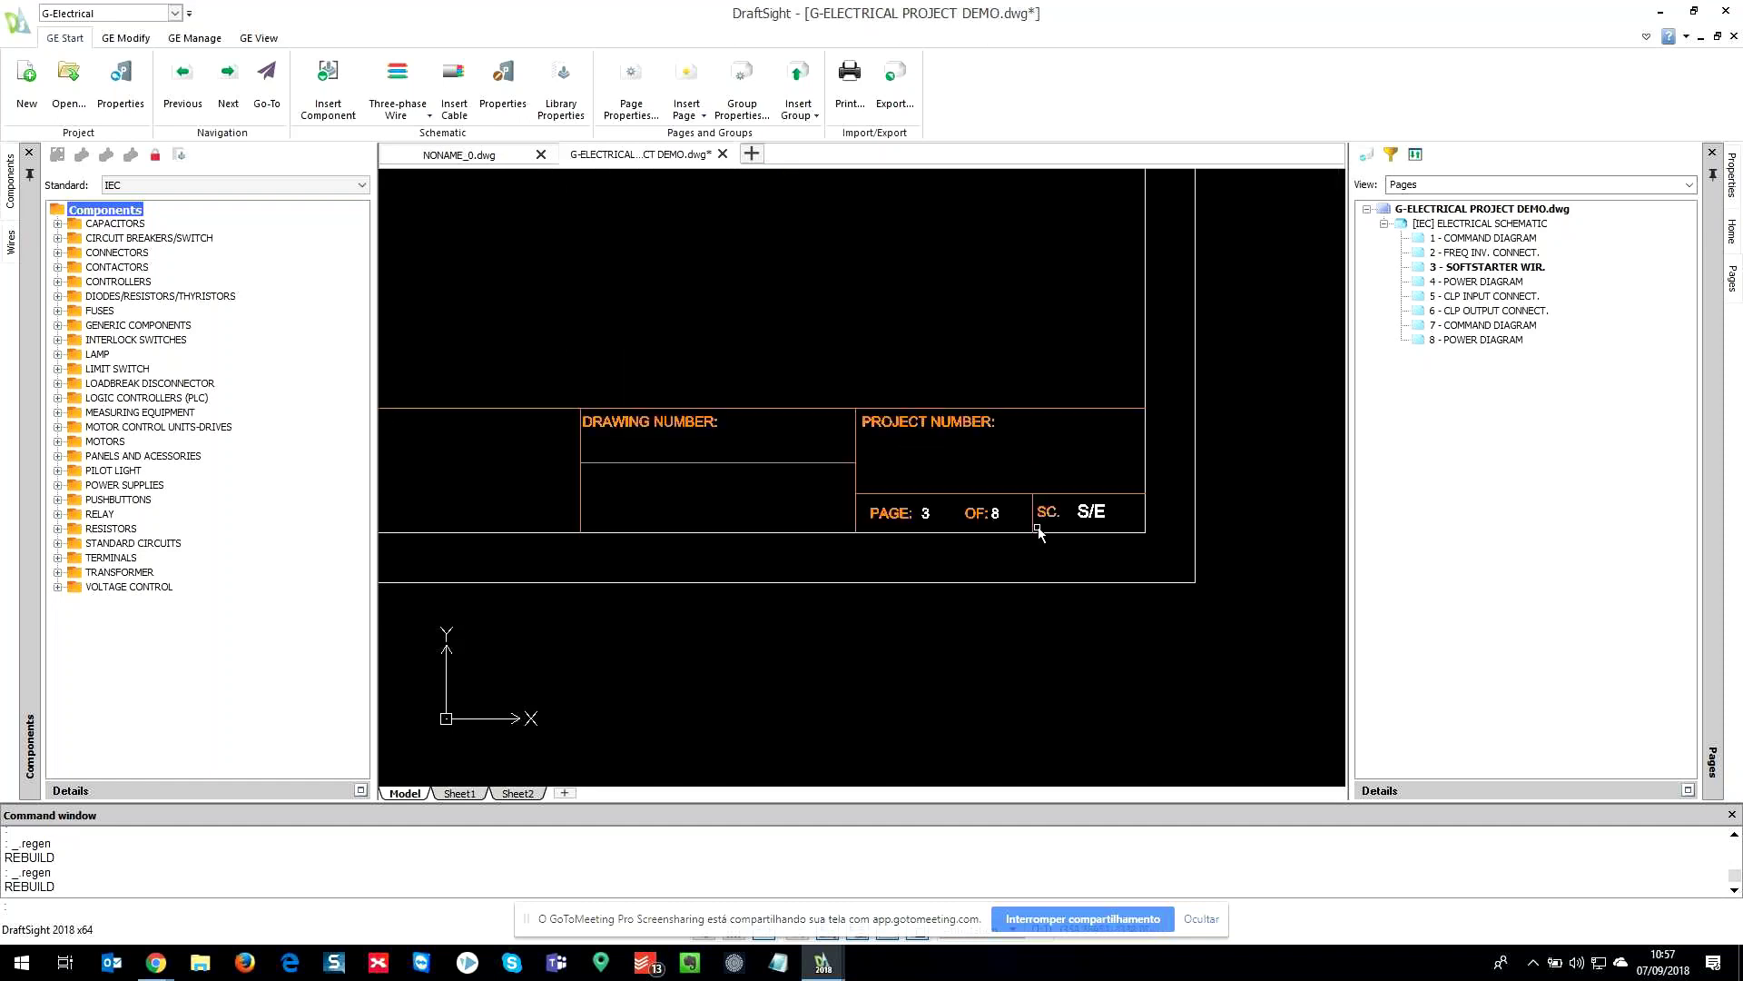
mouse_move(1012, 428)
middle_mouse_down()
mouse_move(1085, 490)
mouse_move(1128, 494)
middle_mouse_up()
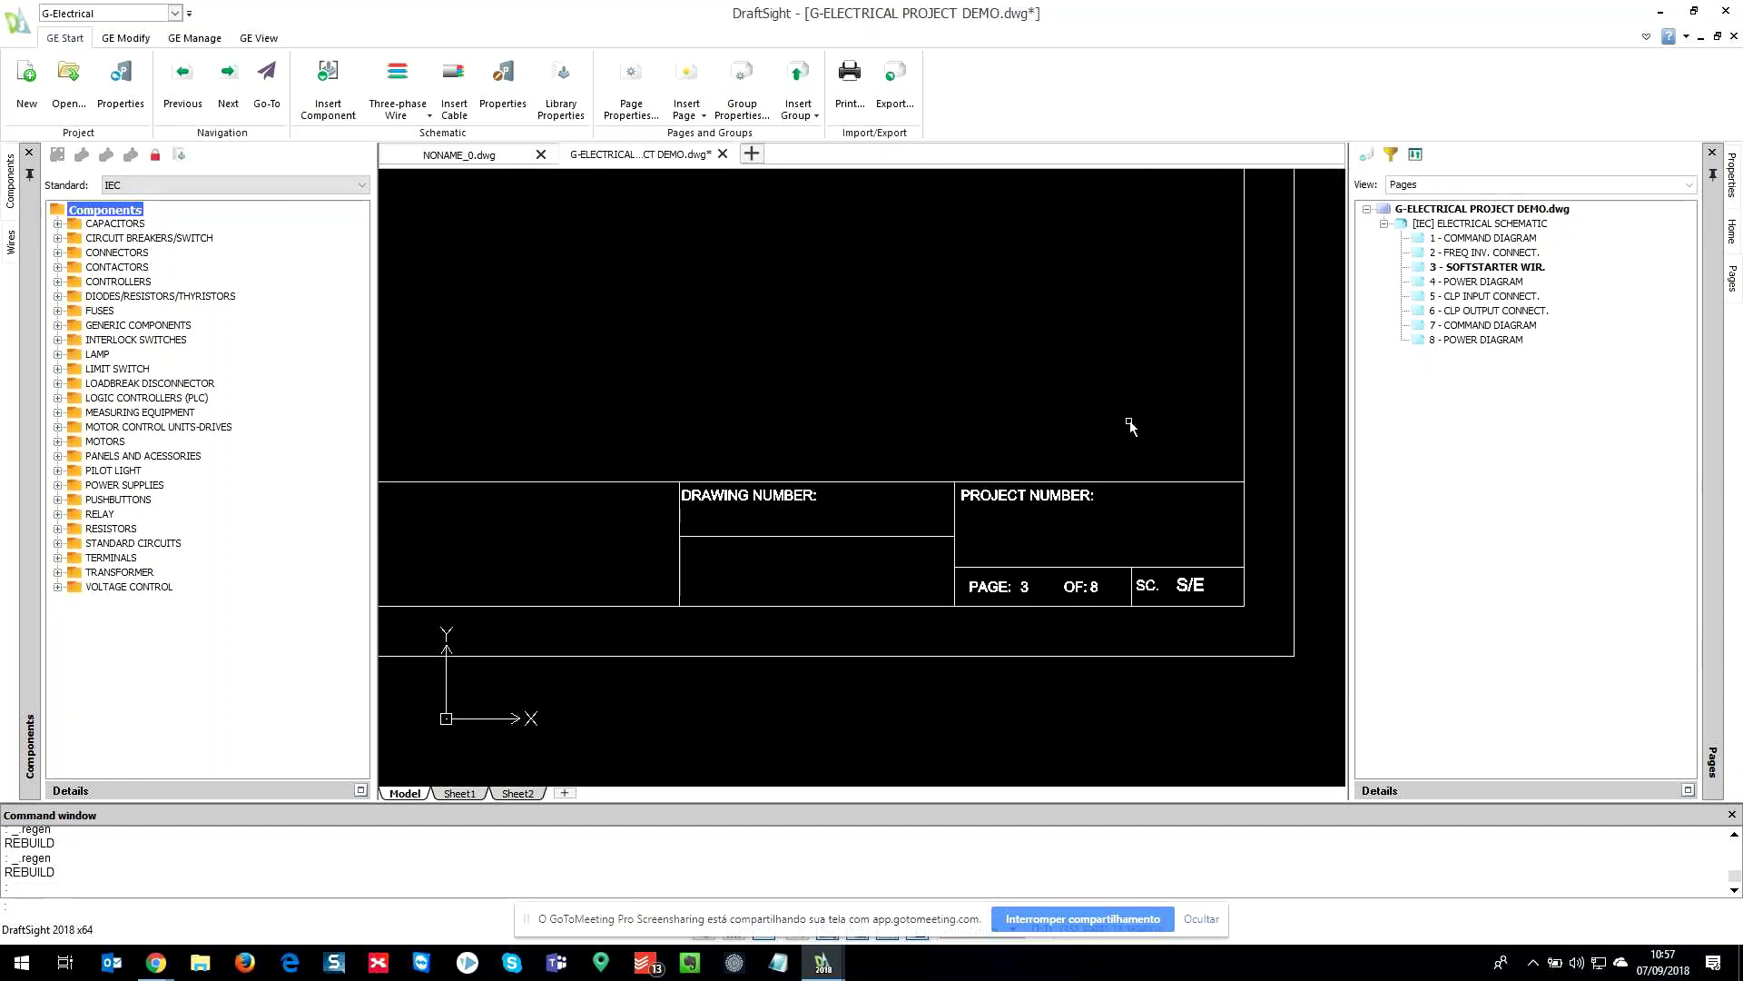
middle_click(1132, 390)
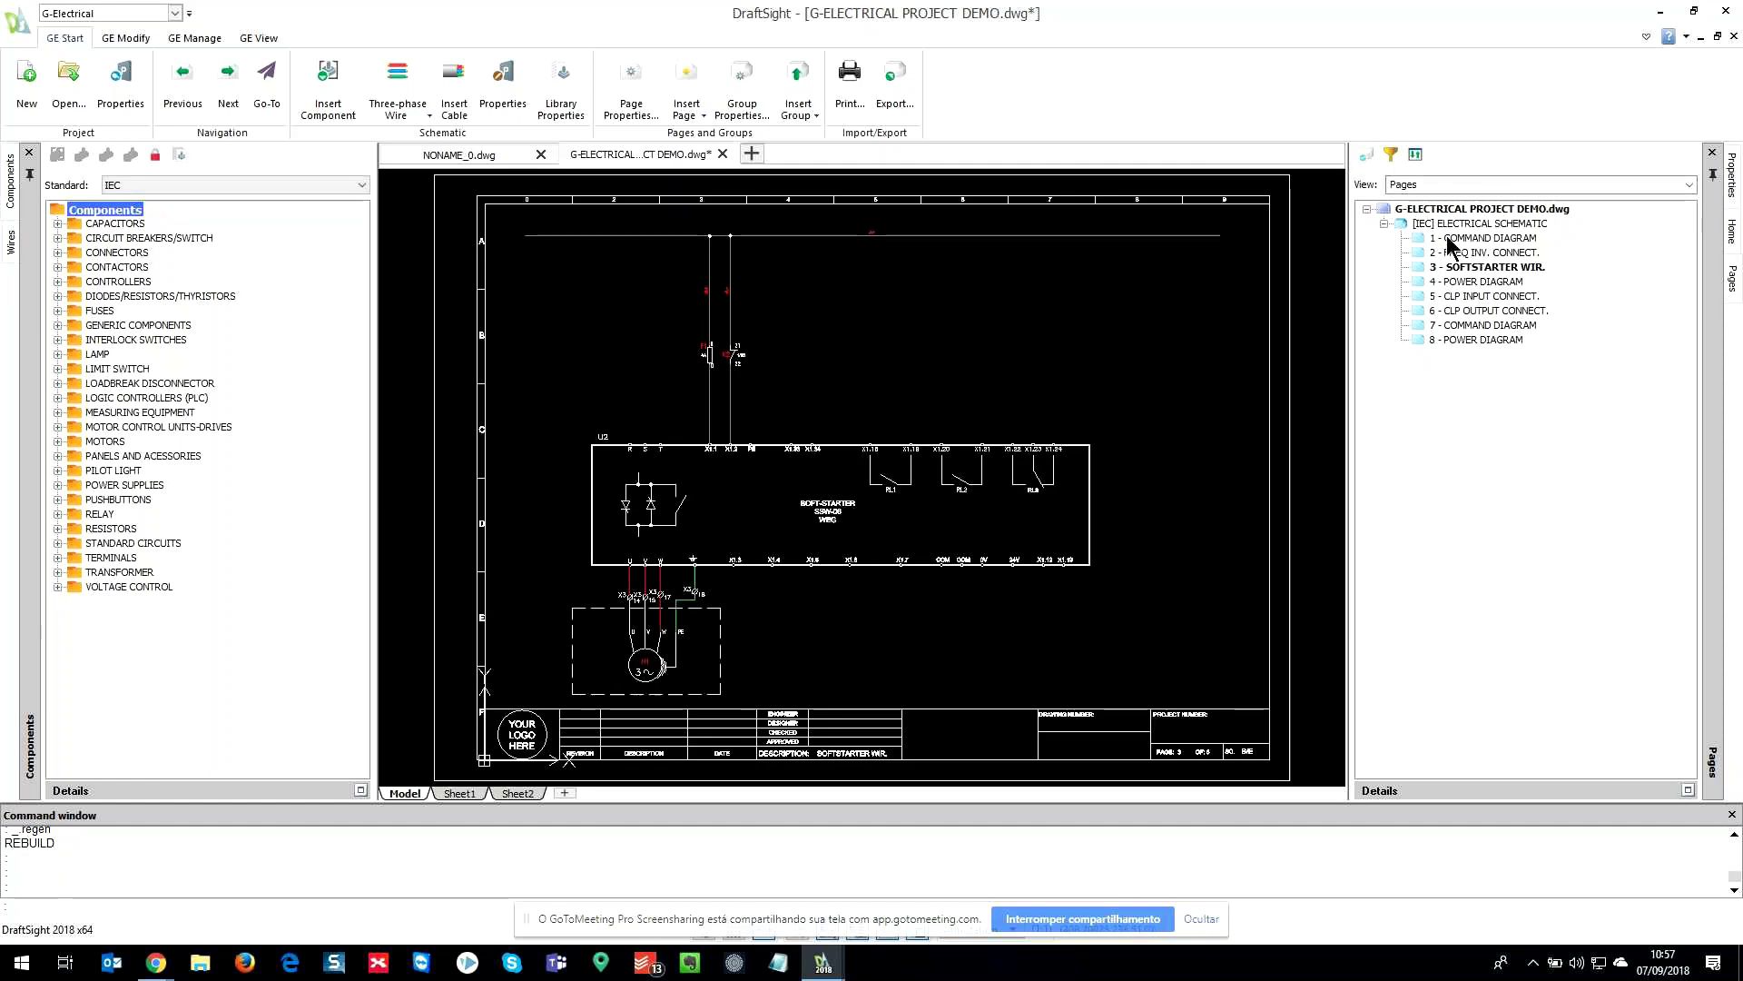
- Insert a cover into the G-ELECTRICAL PROJECT DEMO.dwg project, leaving its block properties blank
right_click(1498, 207)
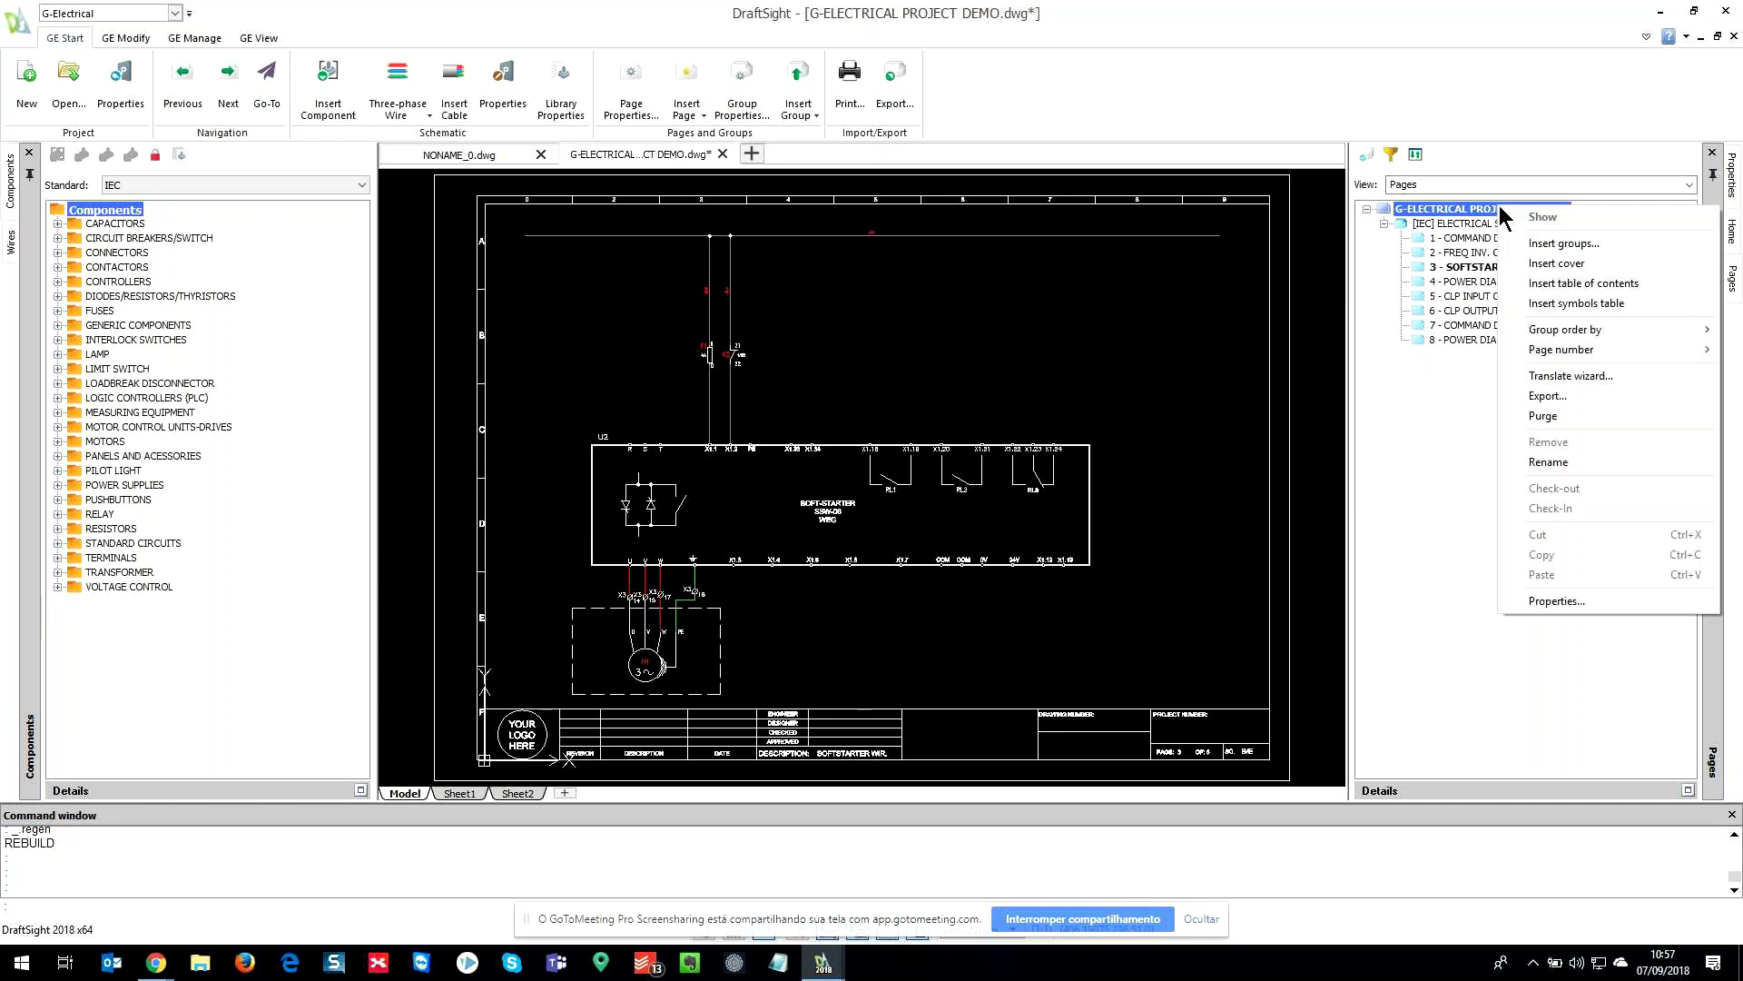
left_click(1549, 259)
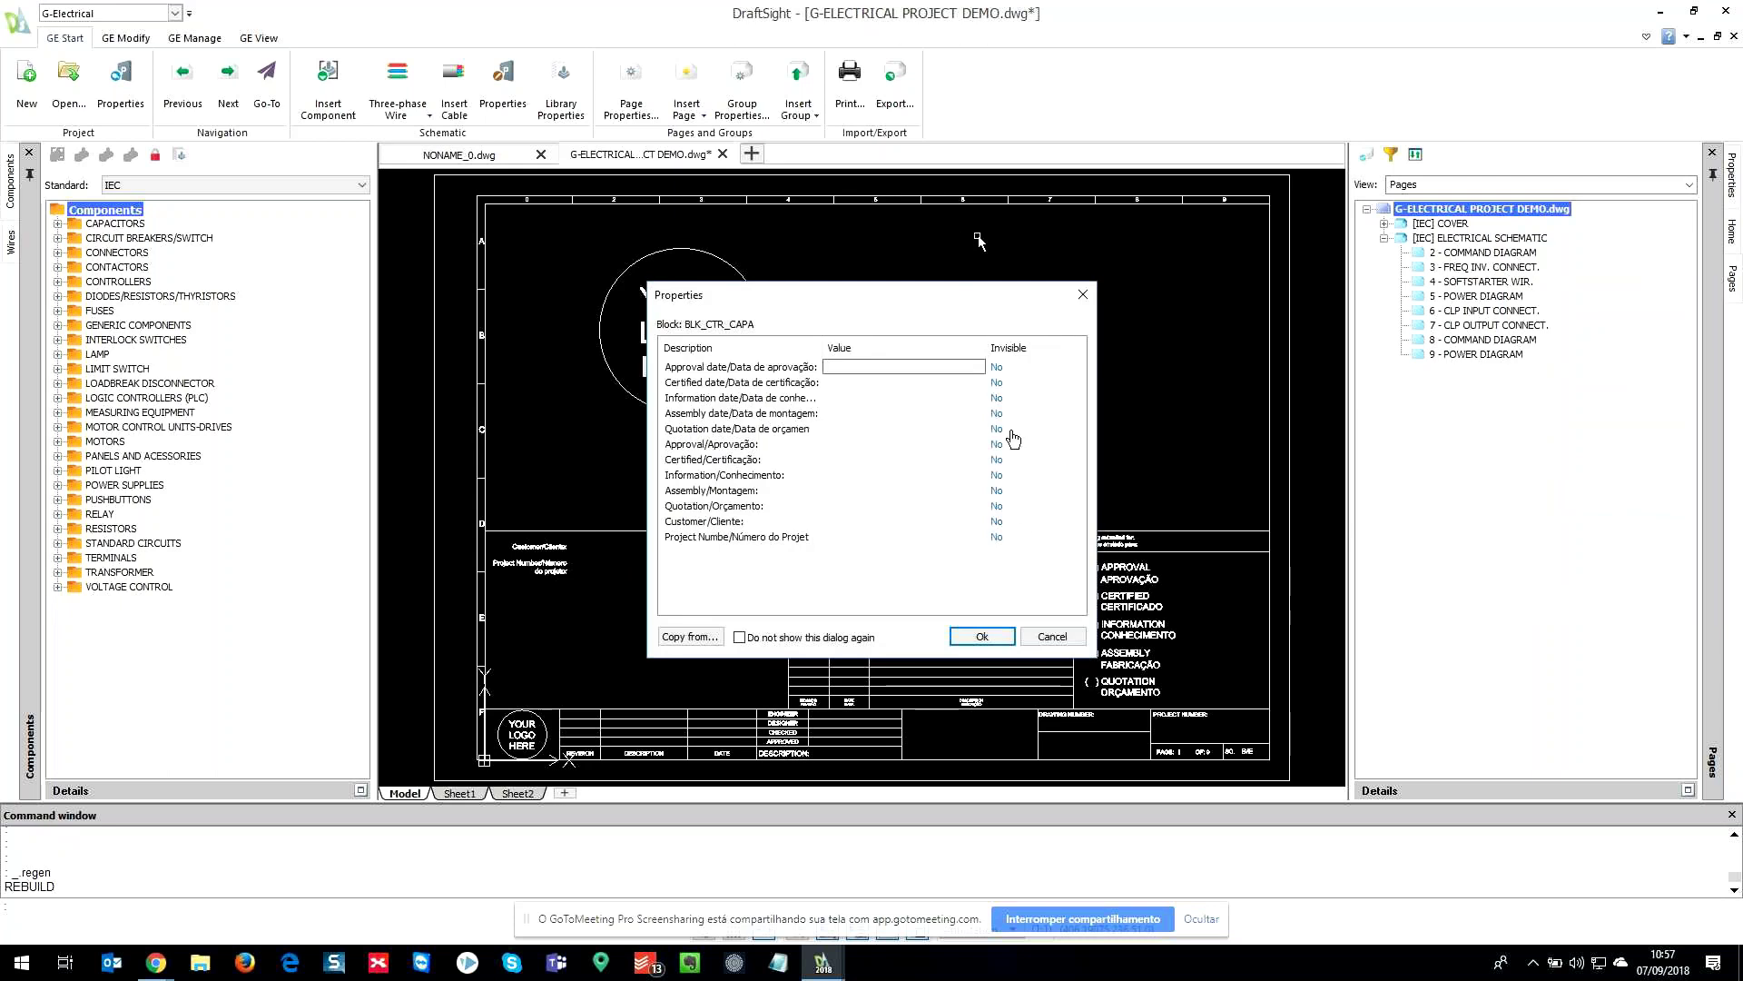
left_click(982, 635)
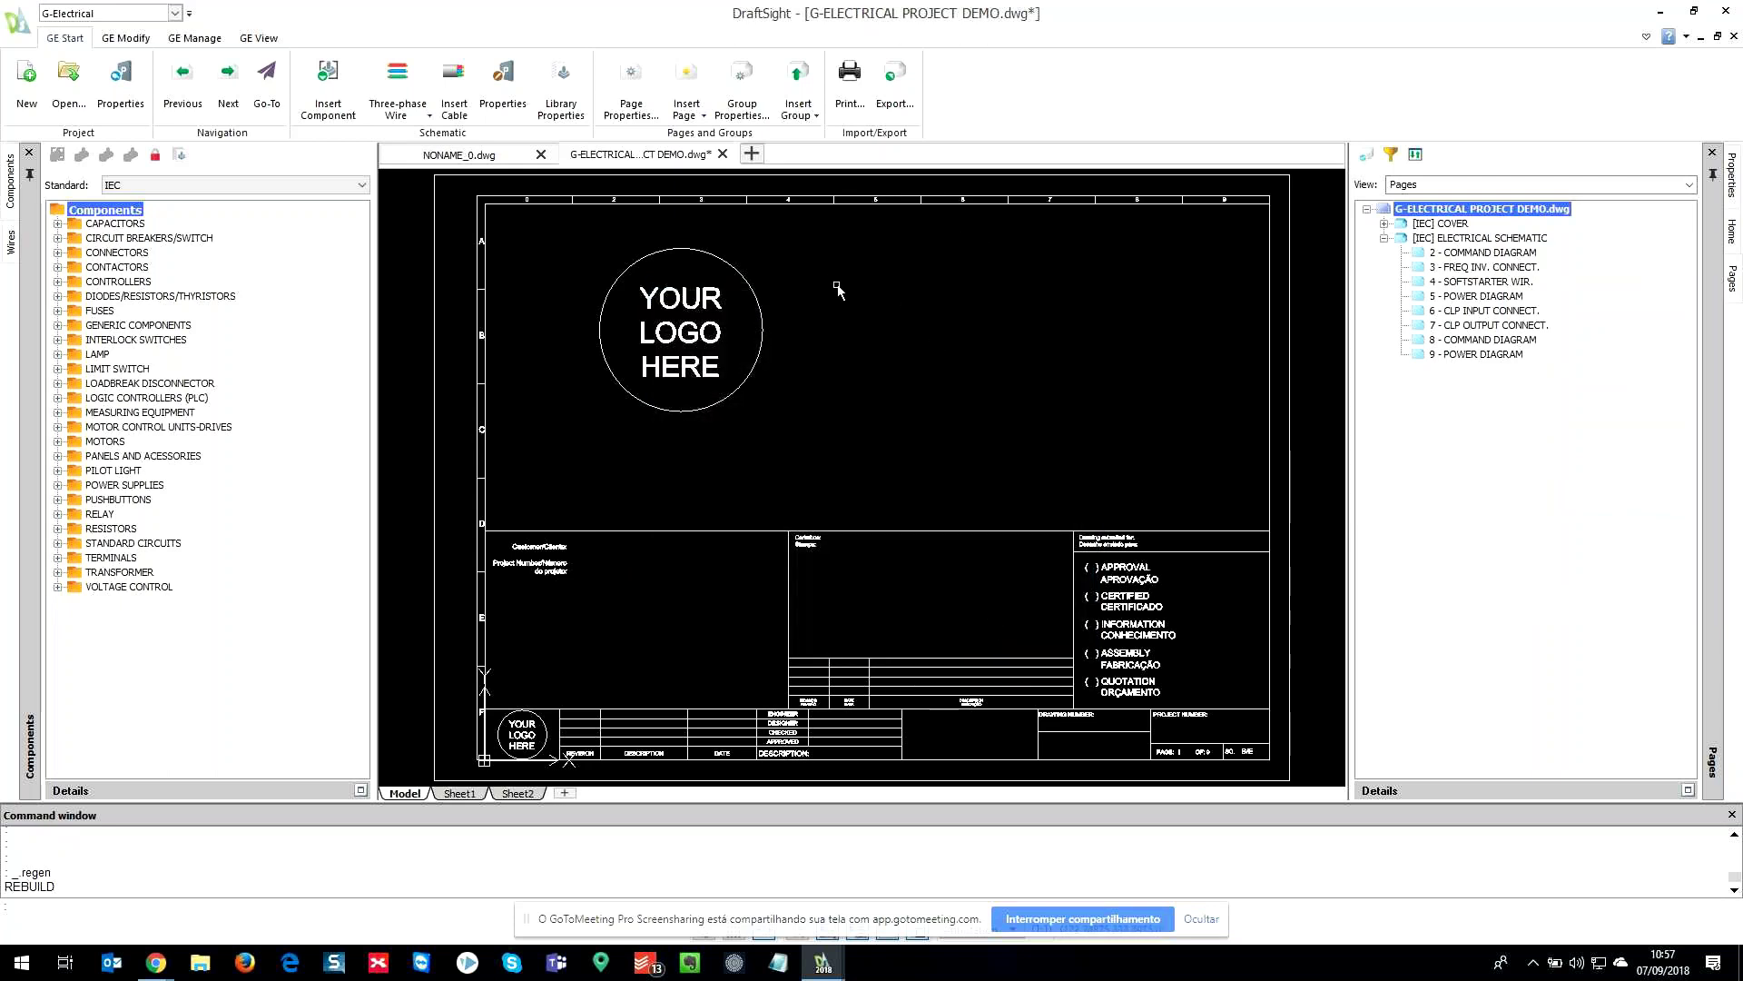
- Set the page description of the cover page to "Cover" and check it in the title block
left_click(1385, 224)
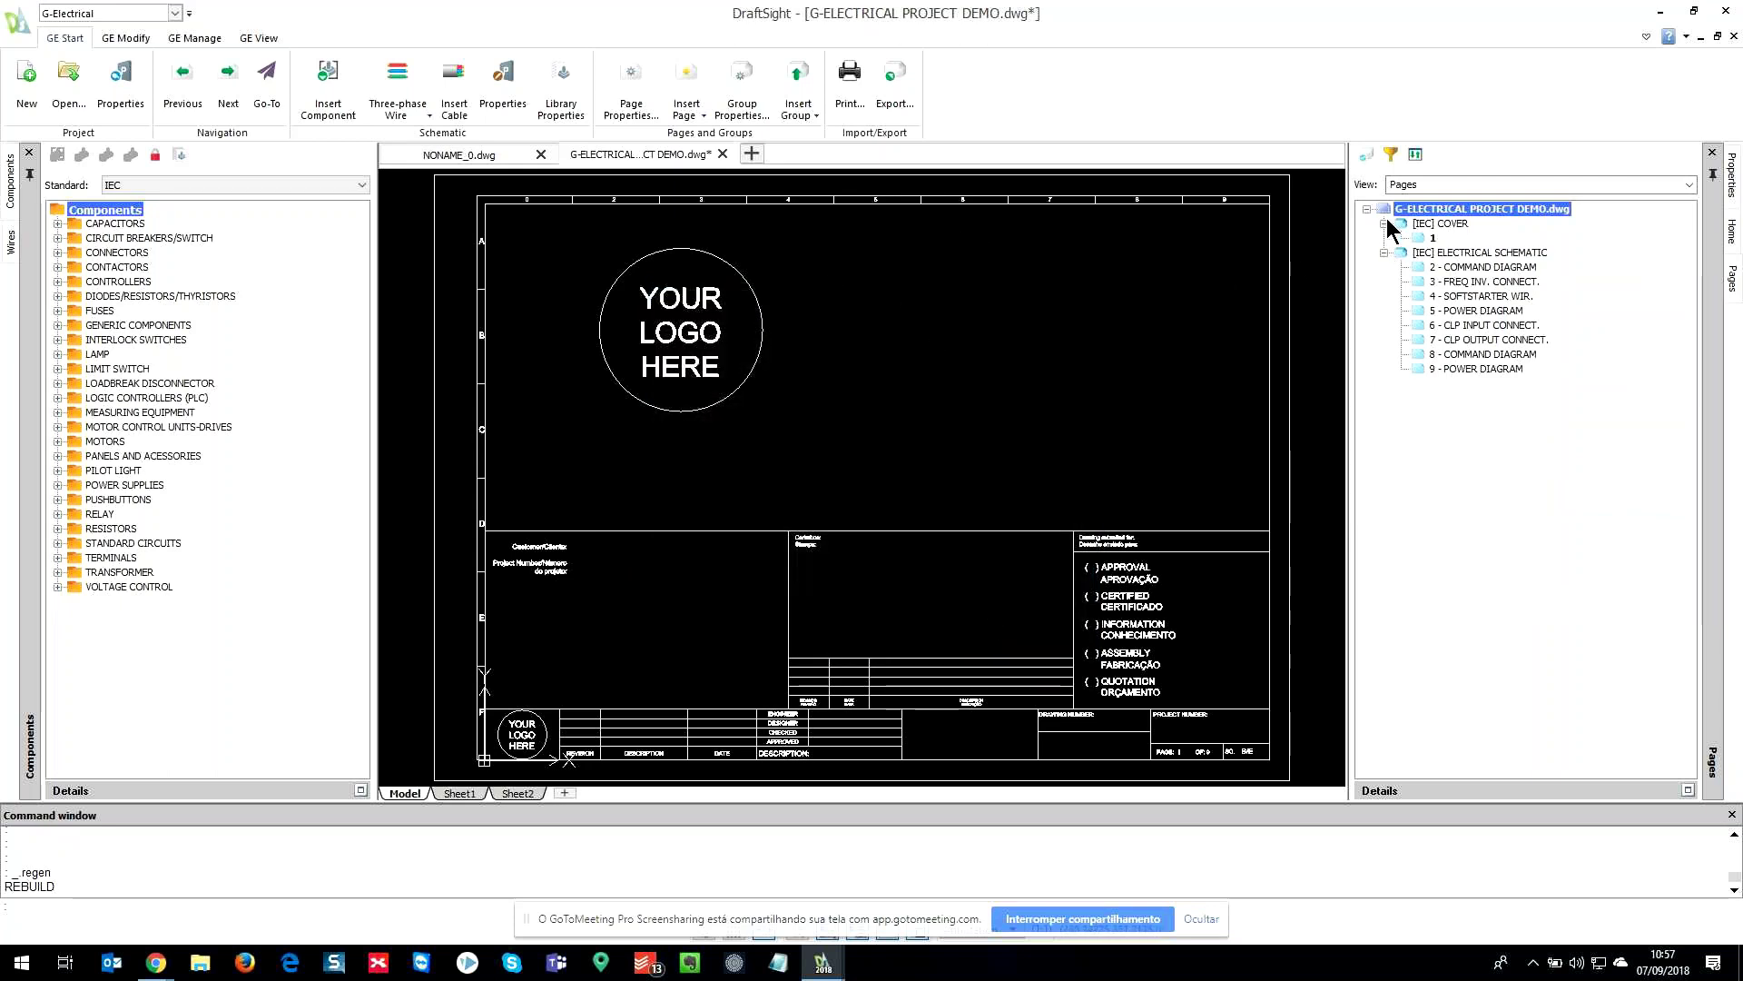
left_click(1432, 238)
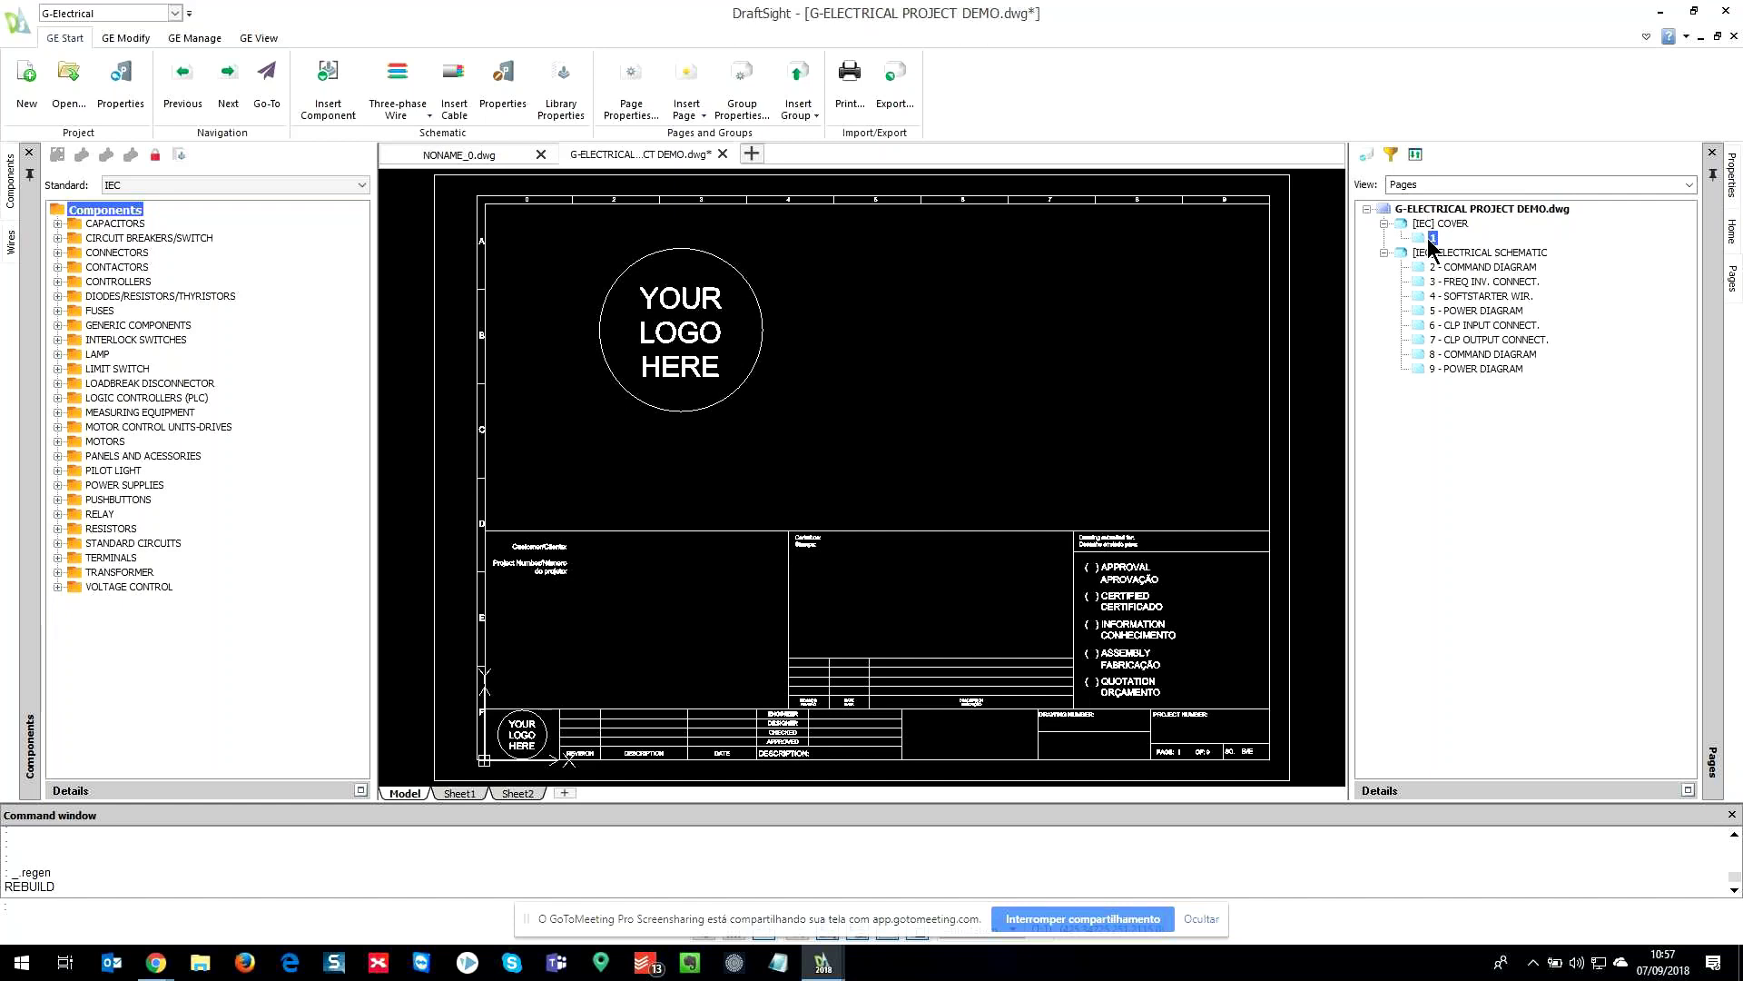
right_click(1431, 241)
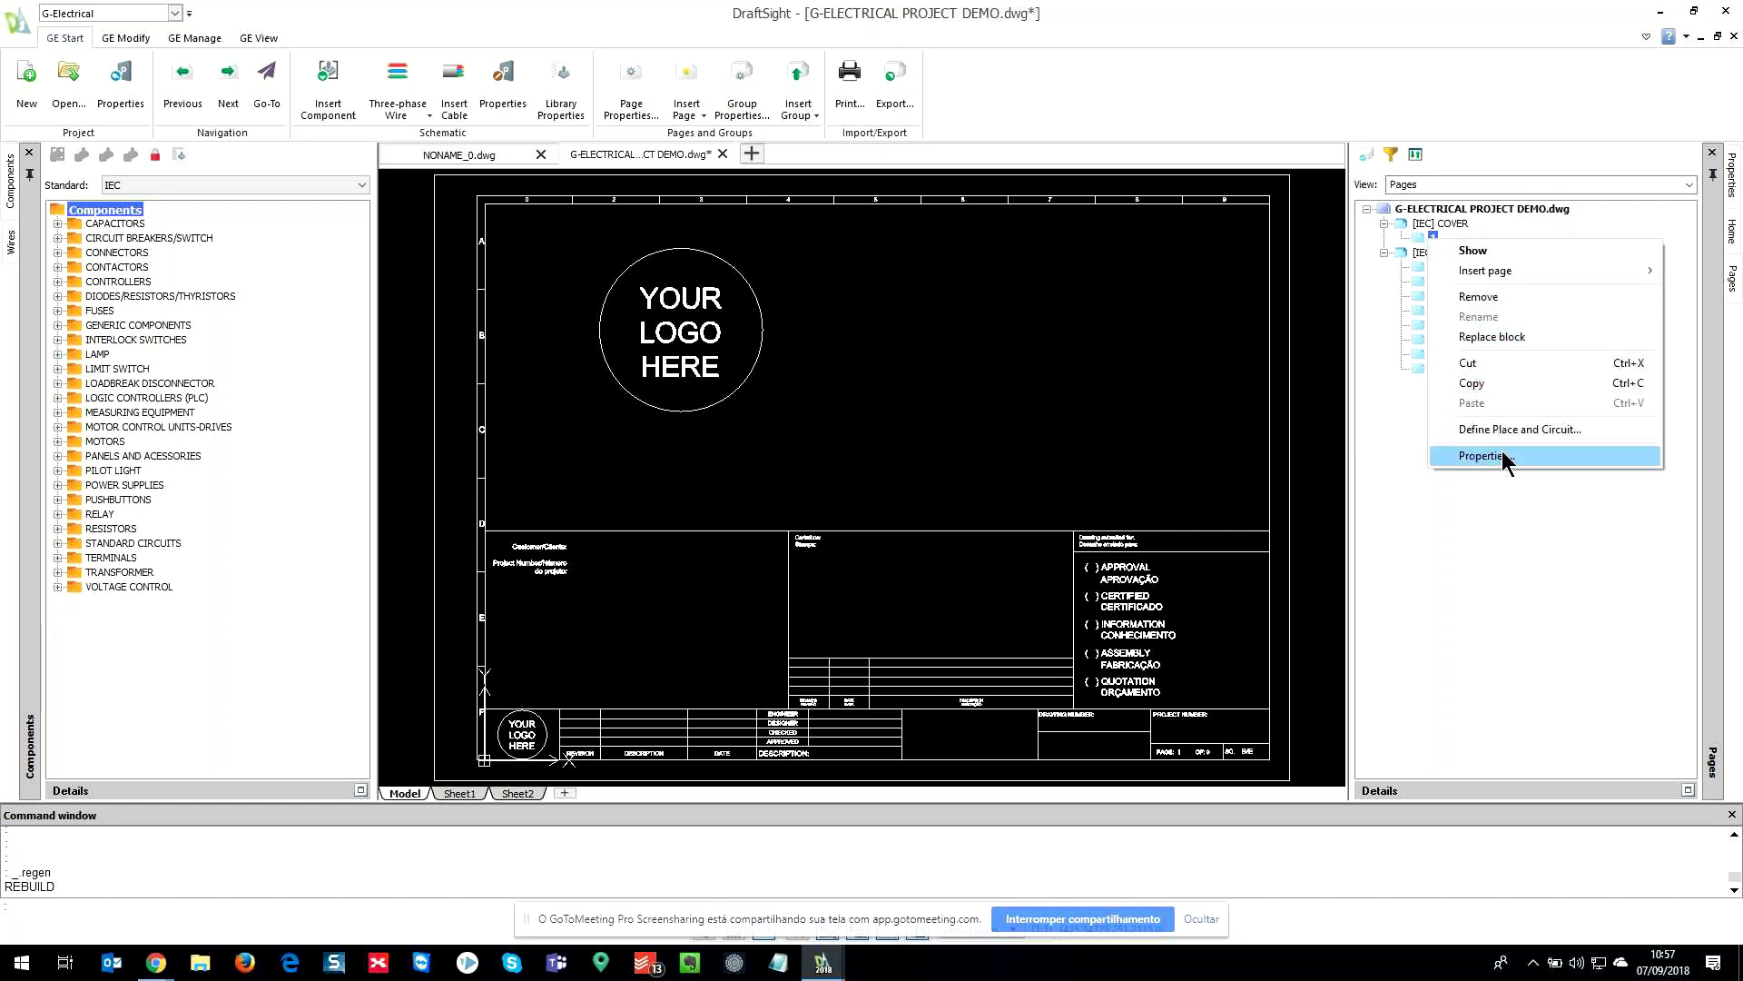
left_click(1462, 455)
type("Cover")
key("Return")
middle_click_drag(905, 668, 943, 490)
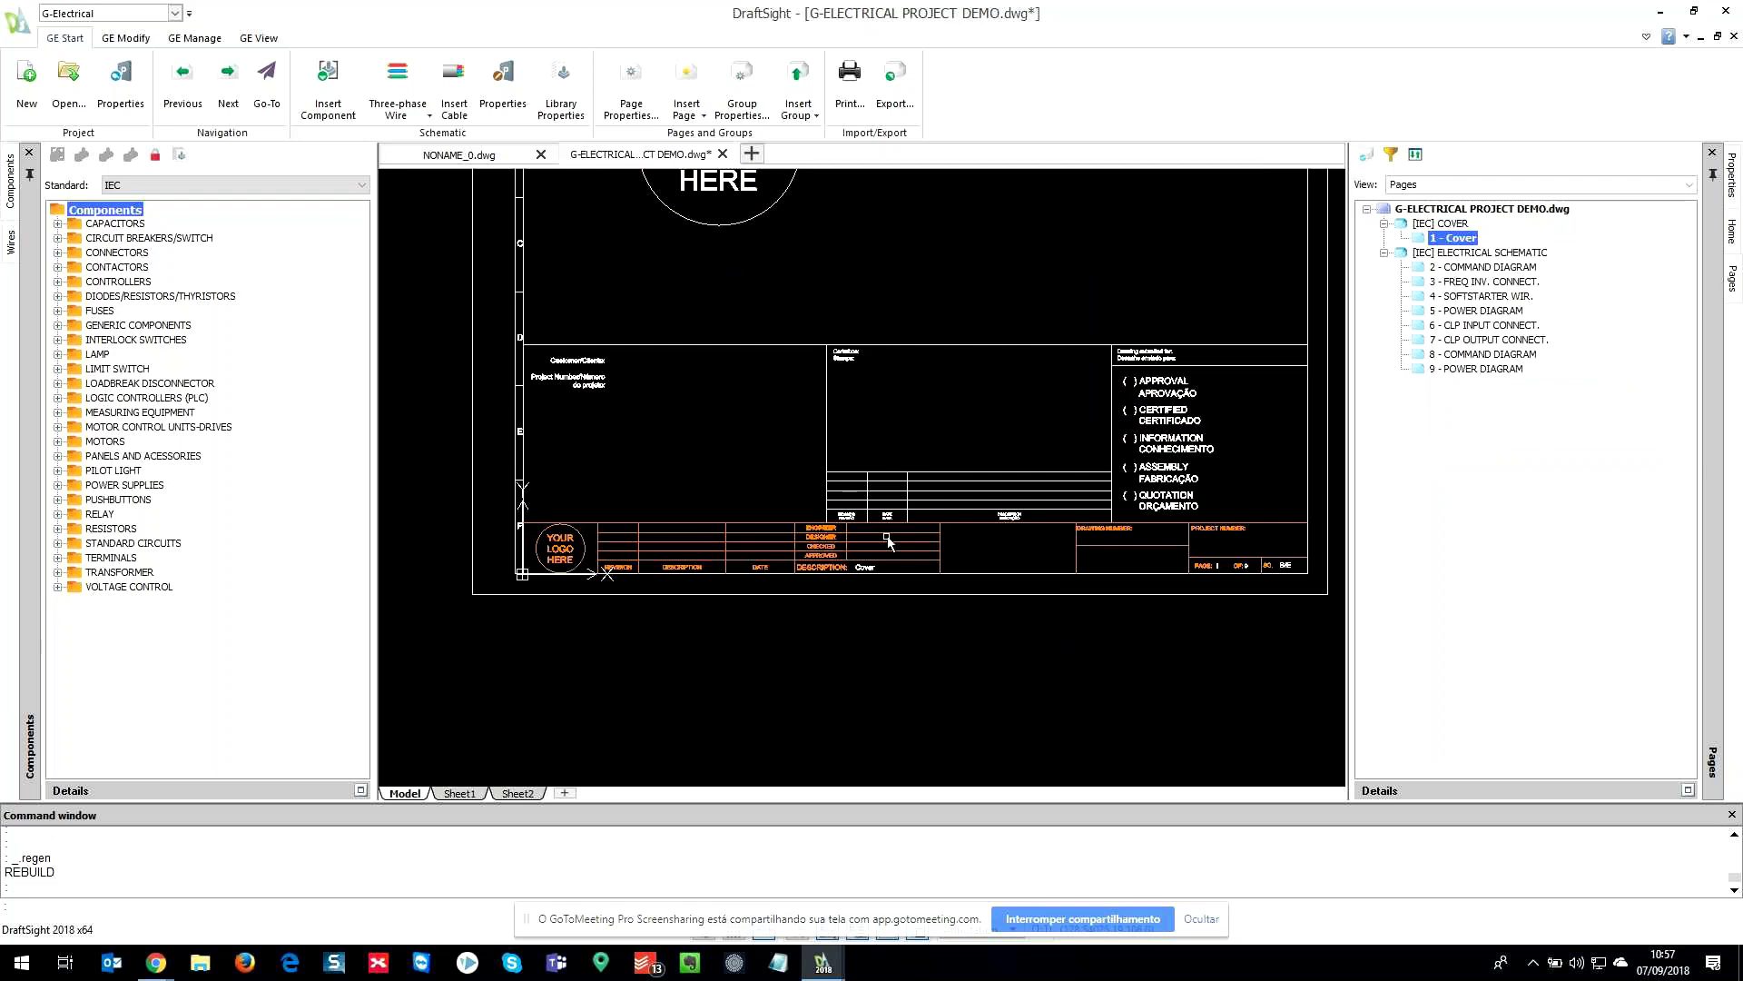
scroll(876, 572, "up", 2)
scroll(870, 591, "up", 2)
scroll(874, 595, "up", 3)
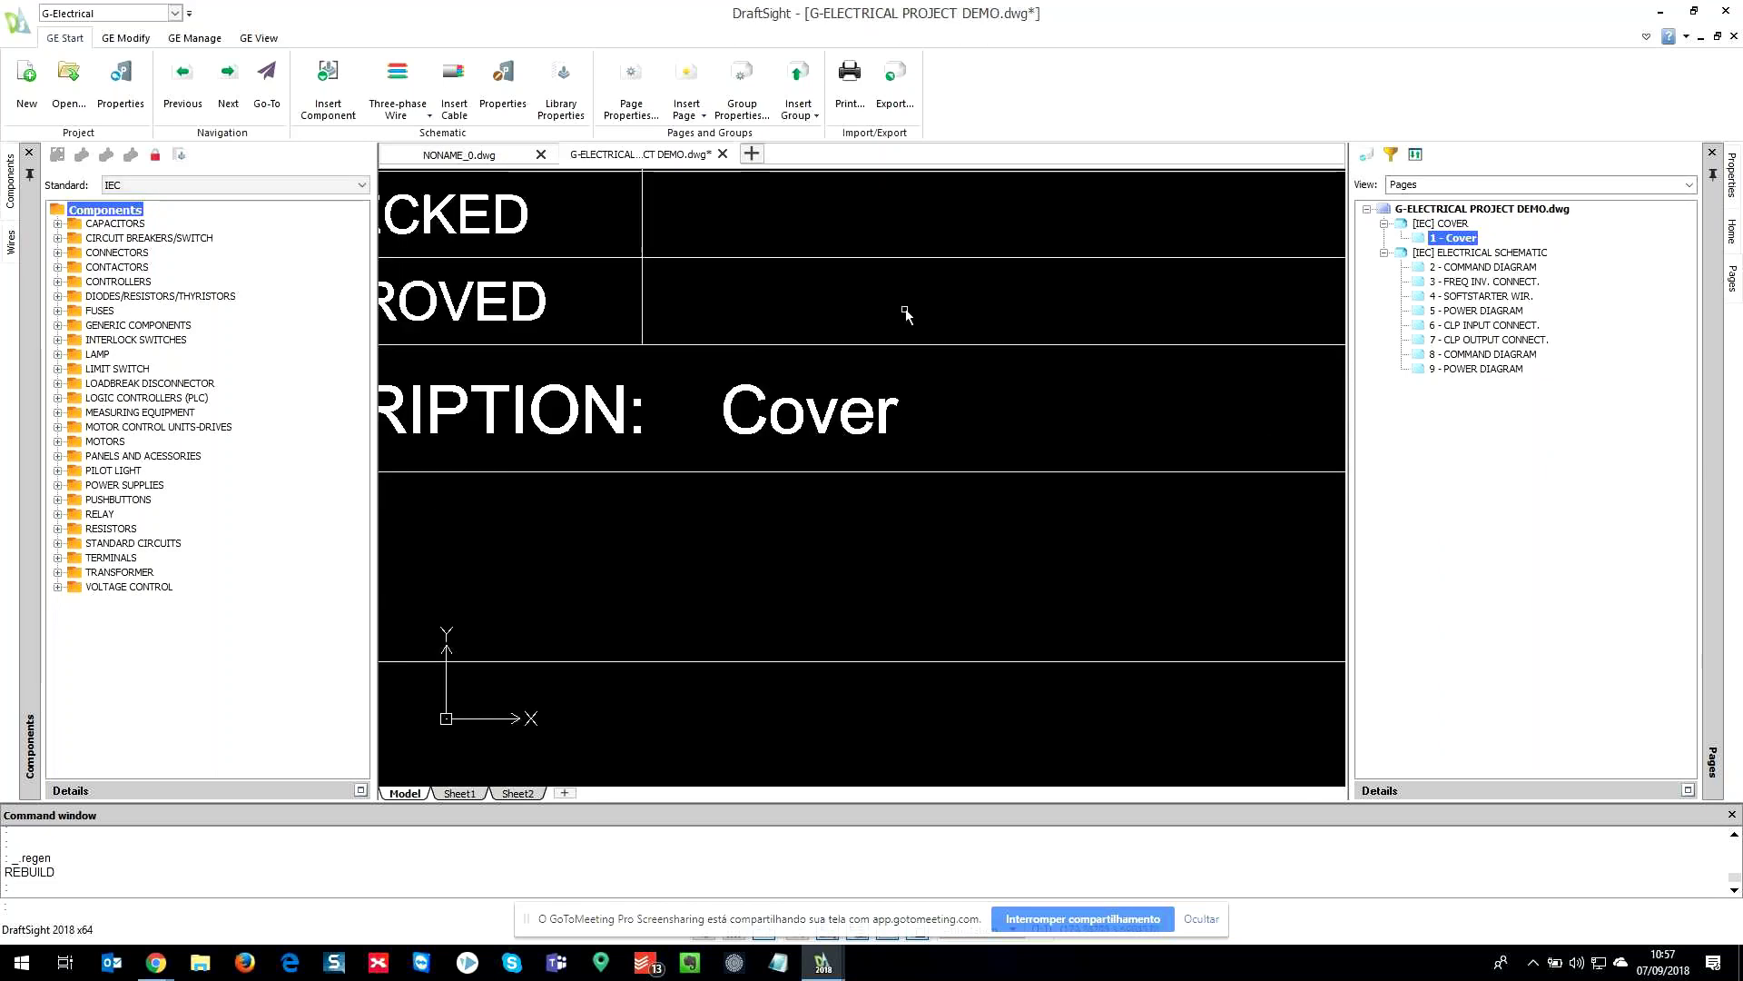
scroll(992, 522, "down", 6)
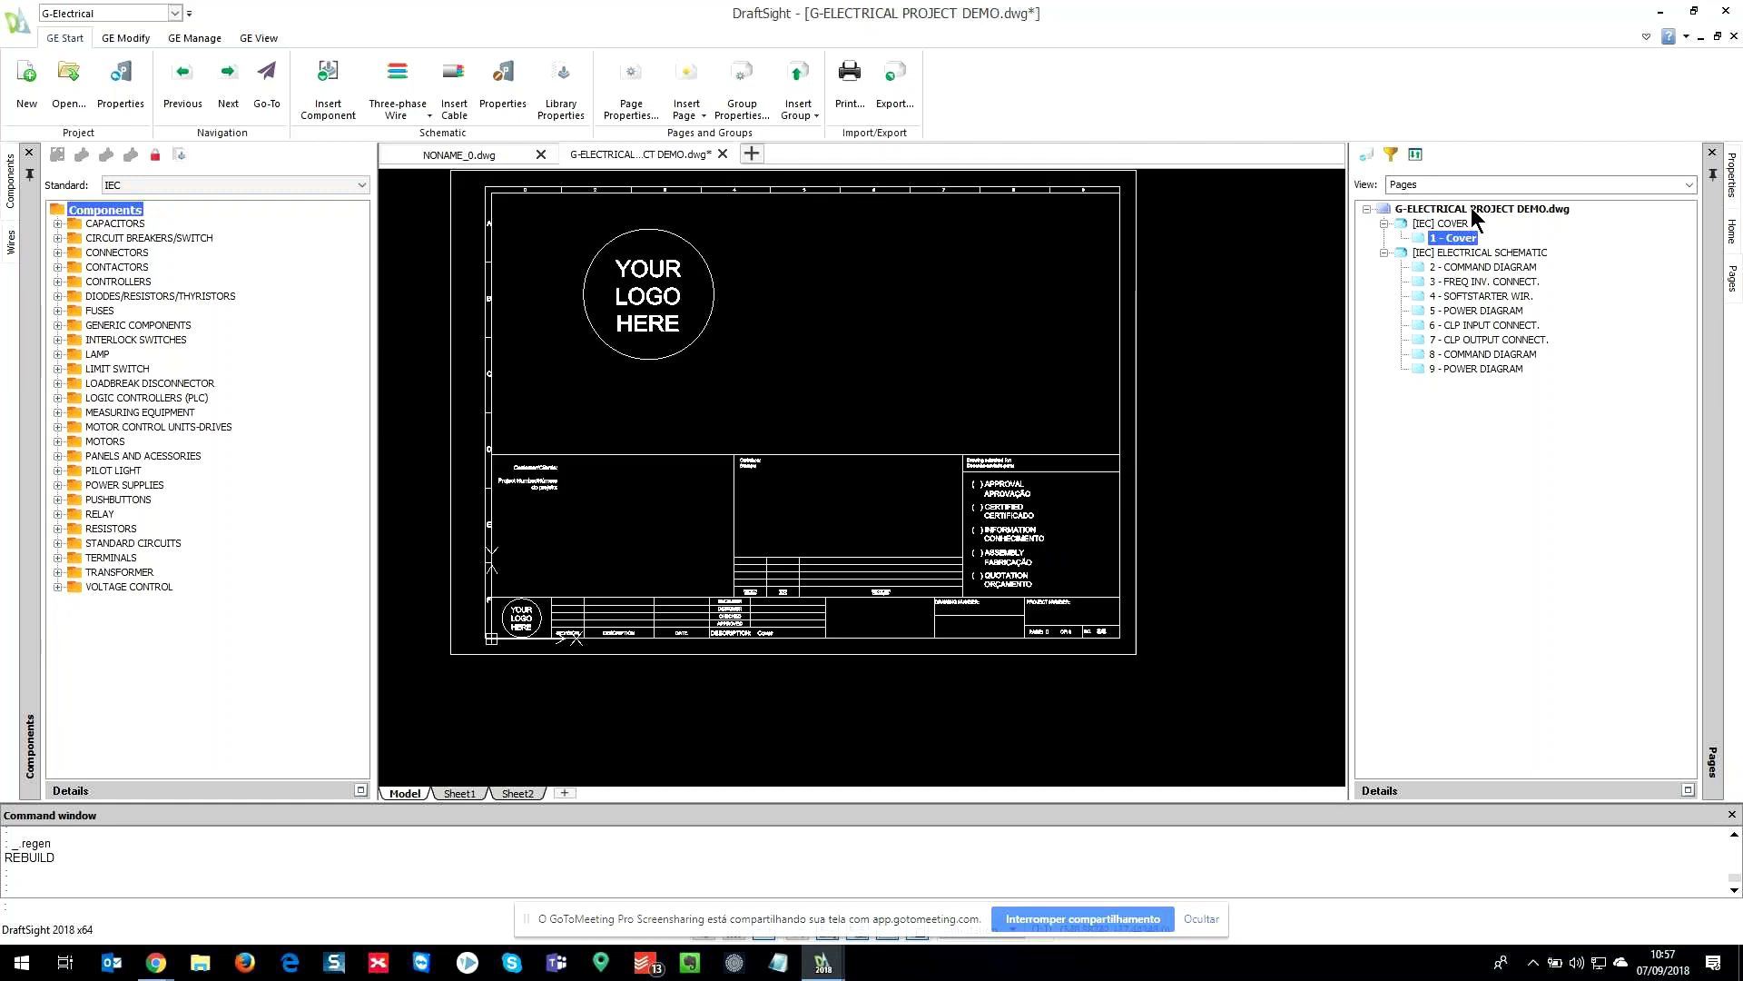
- Insert a symbols table into the project and expand its [IEC] CAPTION group
right_click(1456, 269)
left_click(1532, 311)
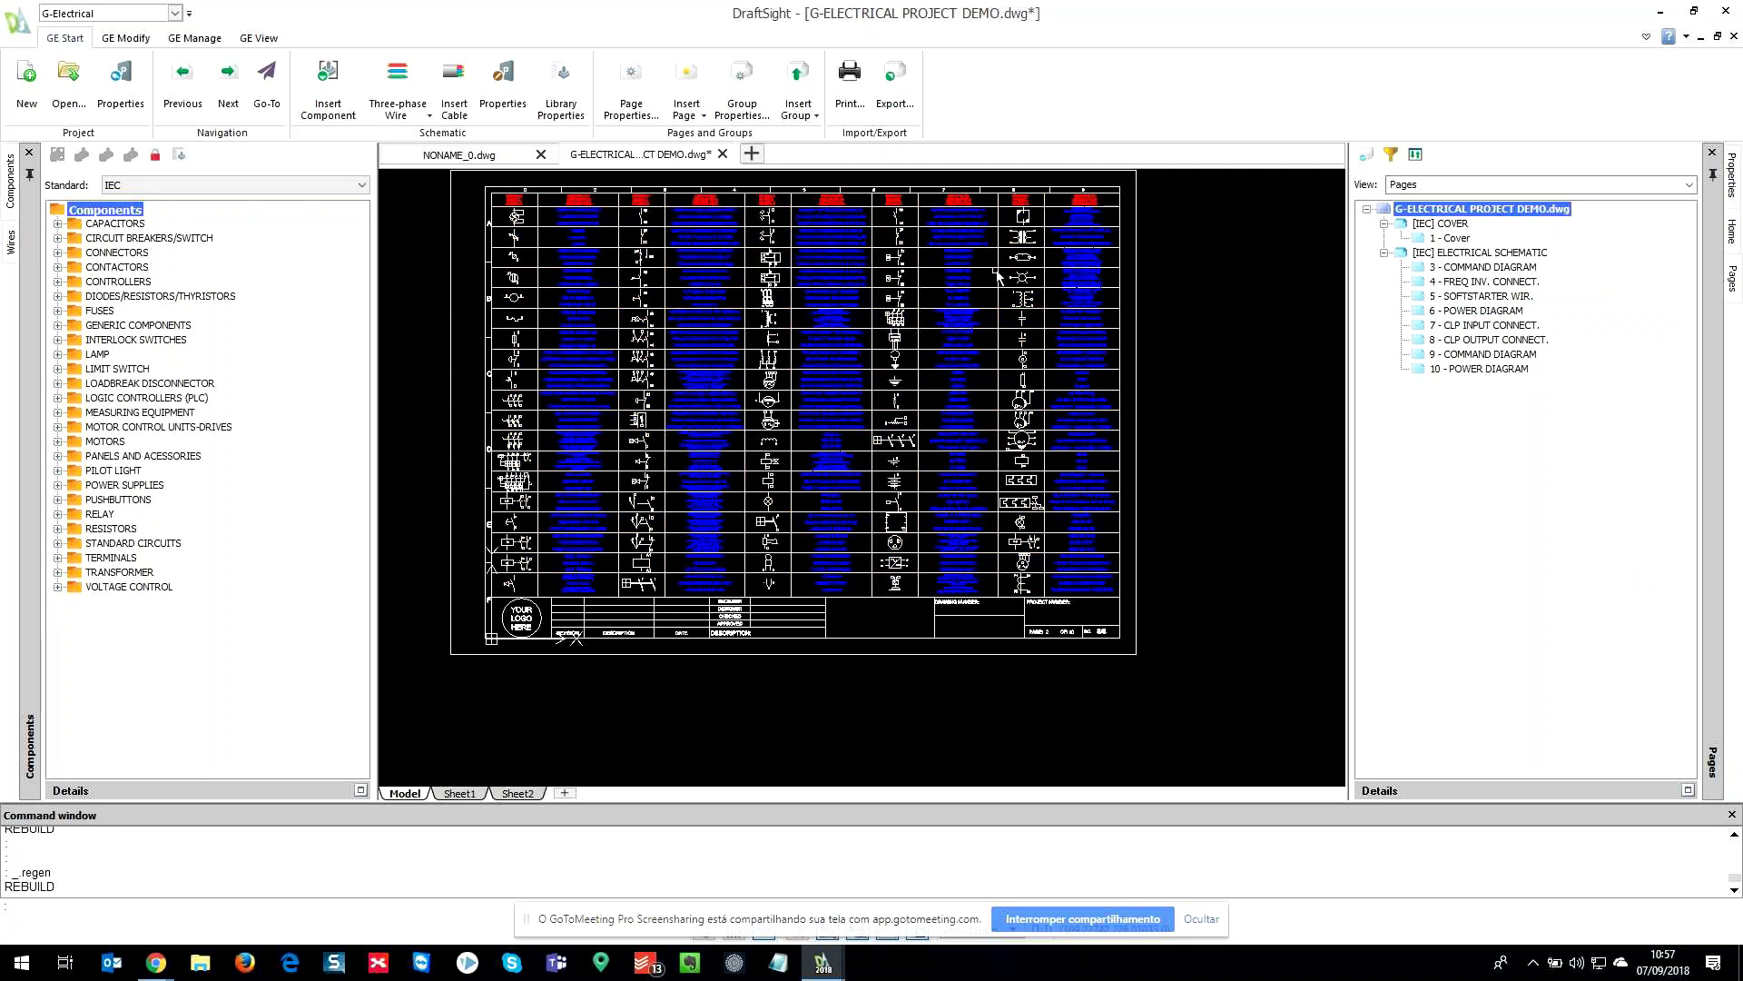
middle_click_drag(1195, 321, 1211, 355)
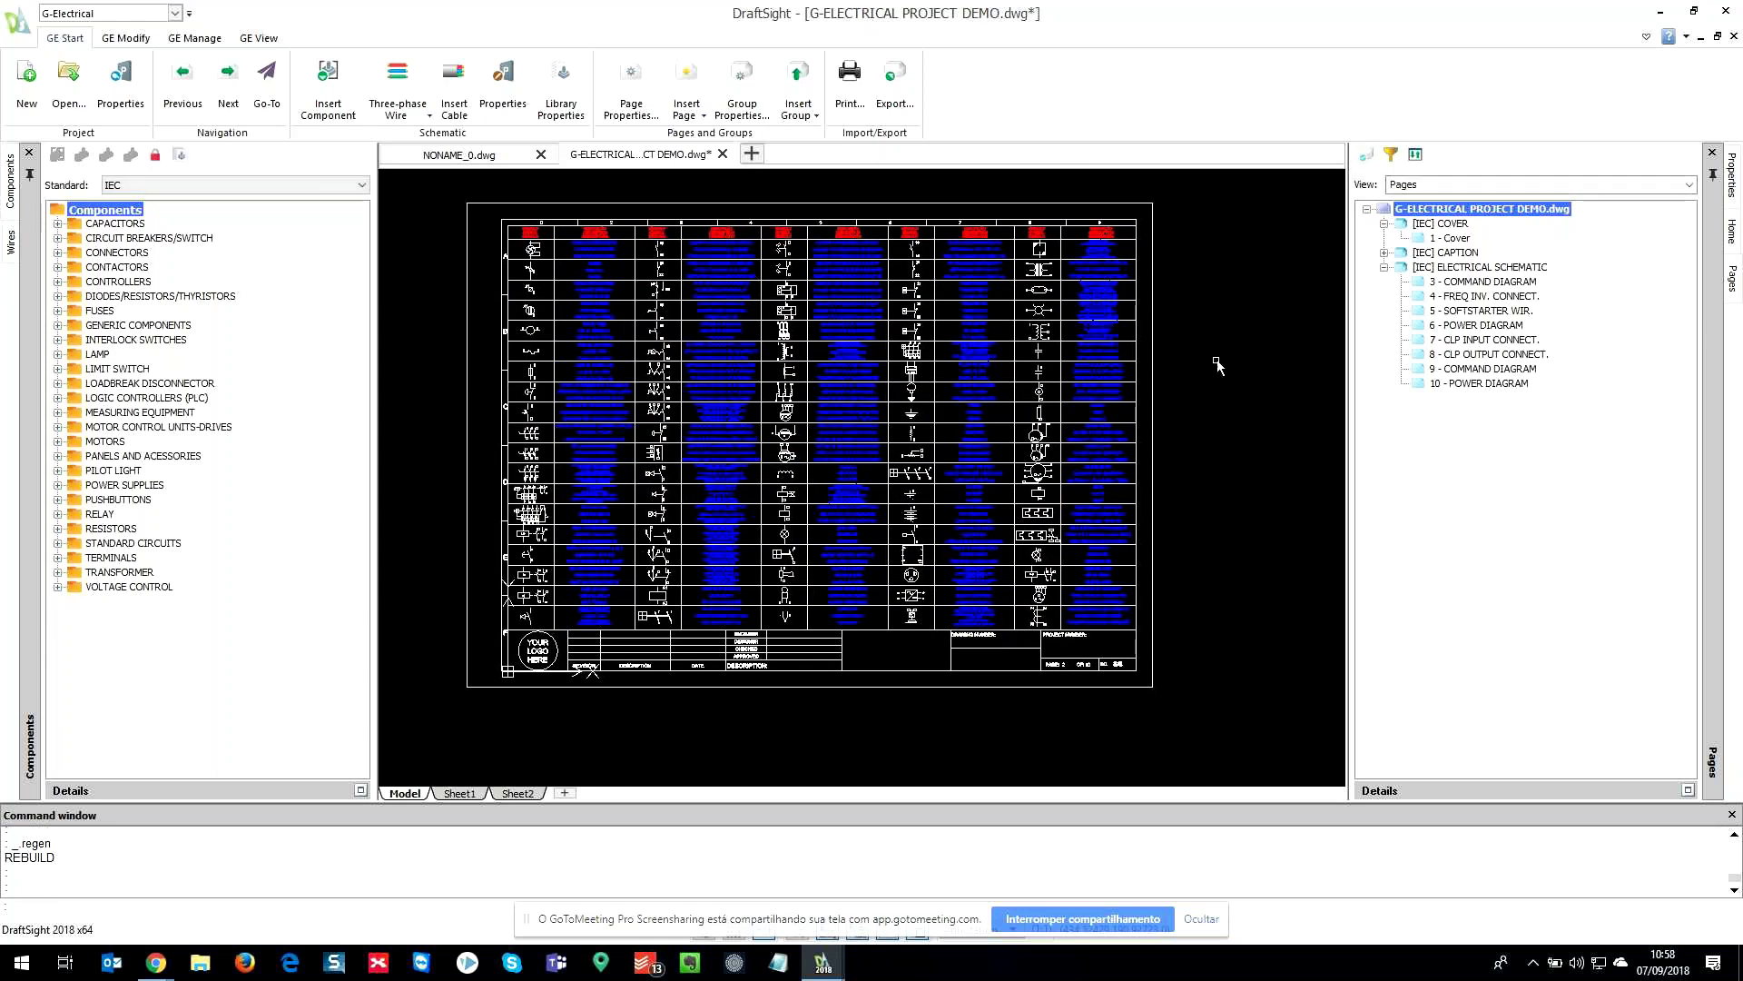
left_click(1384, 254)
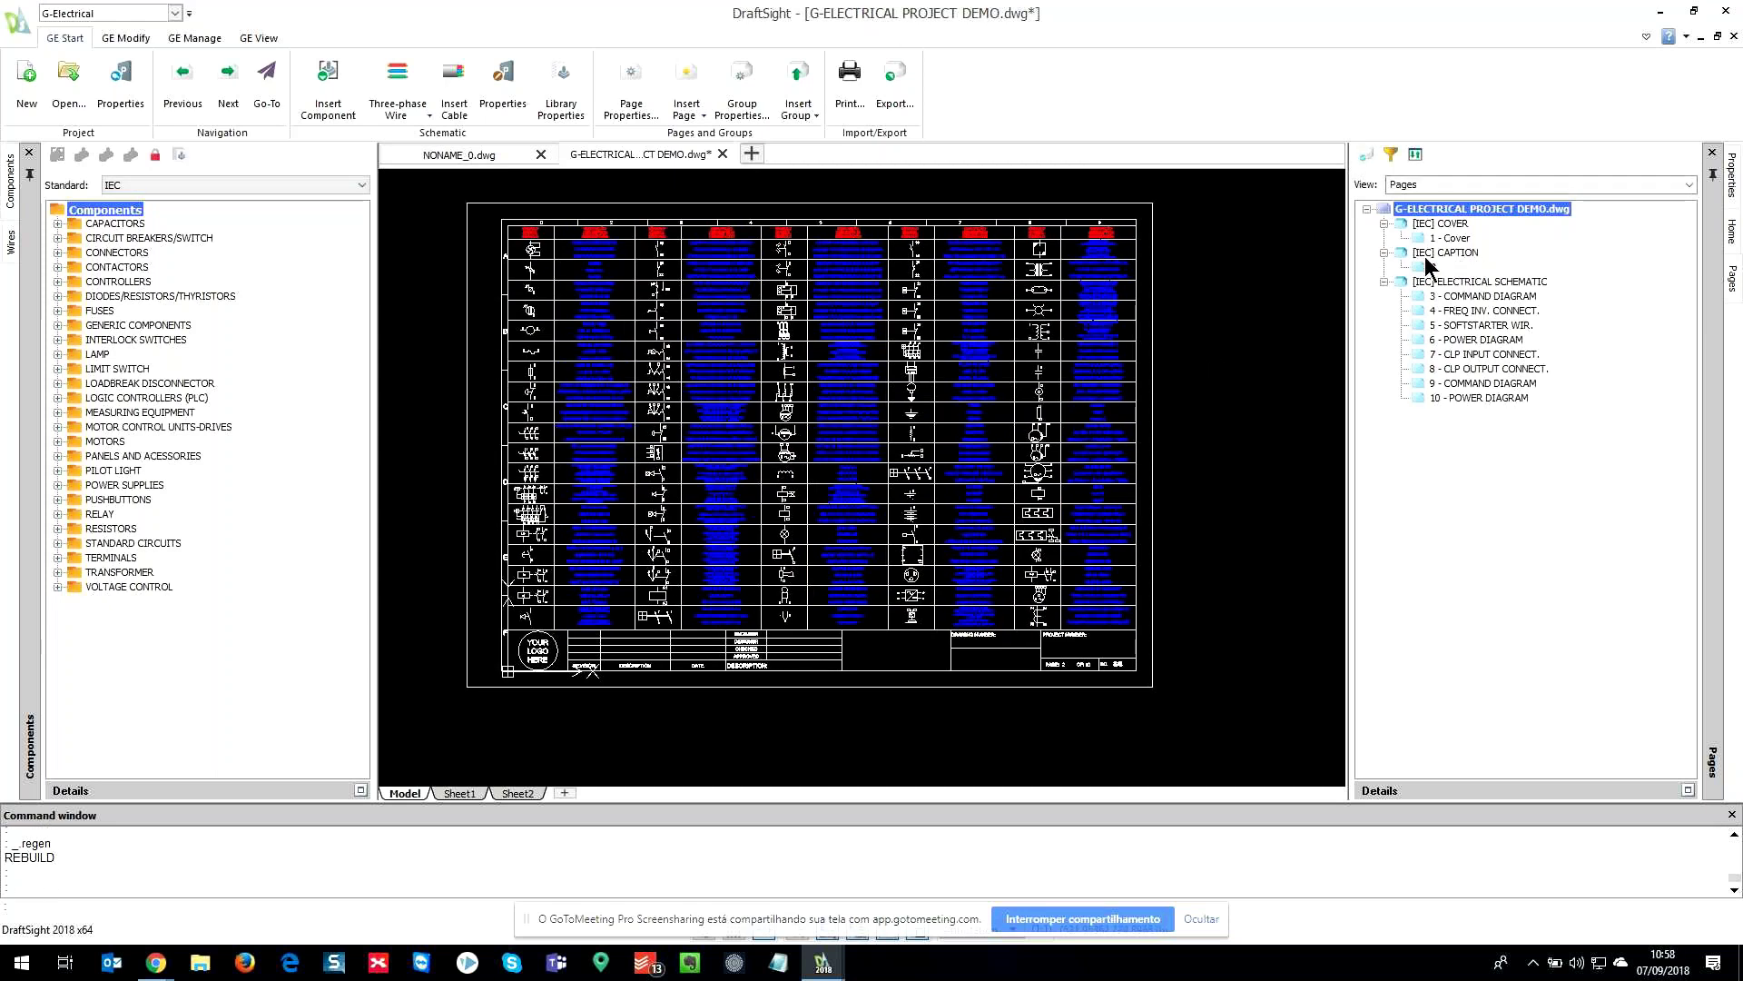
- Insert a table of contents into the project with all pages included
right_click(1448, 209)
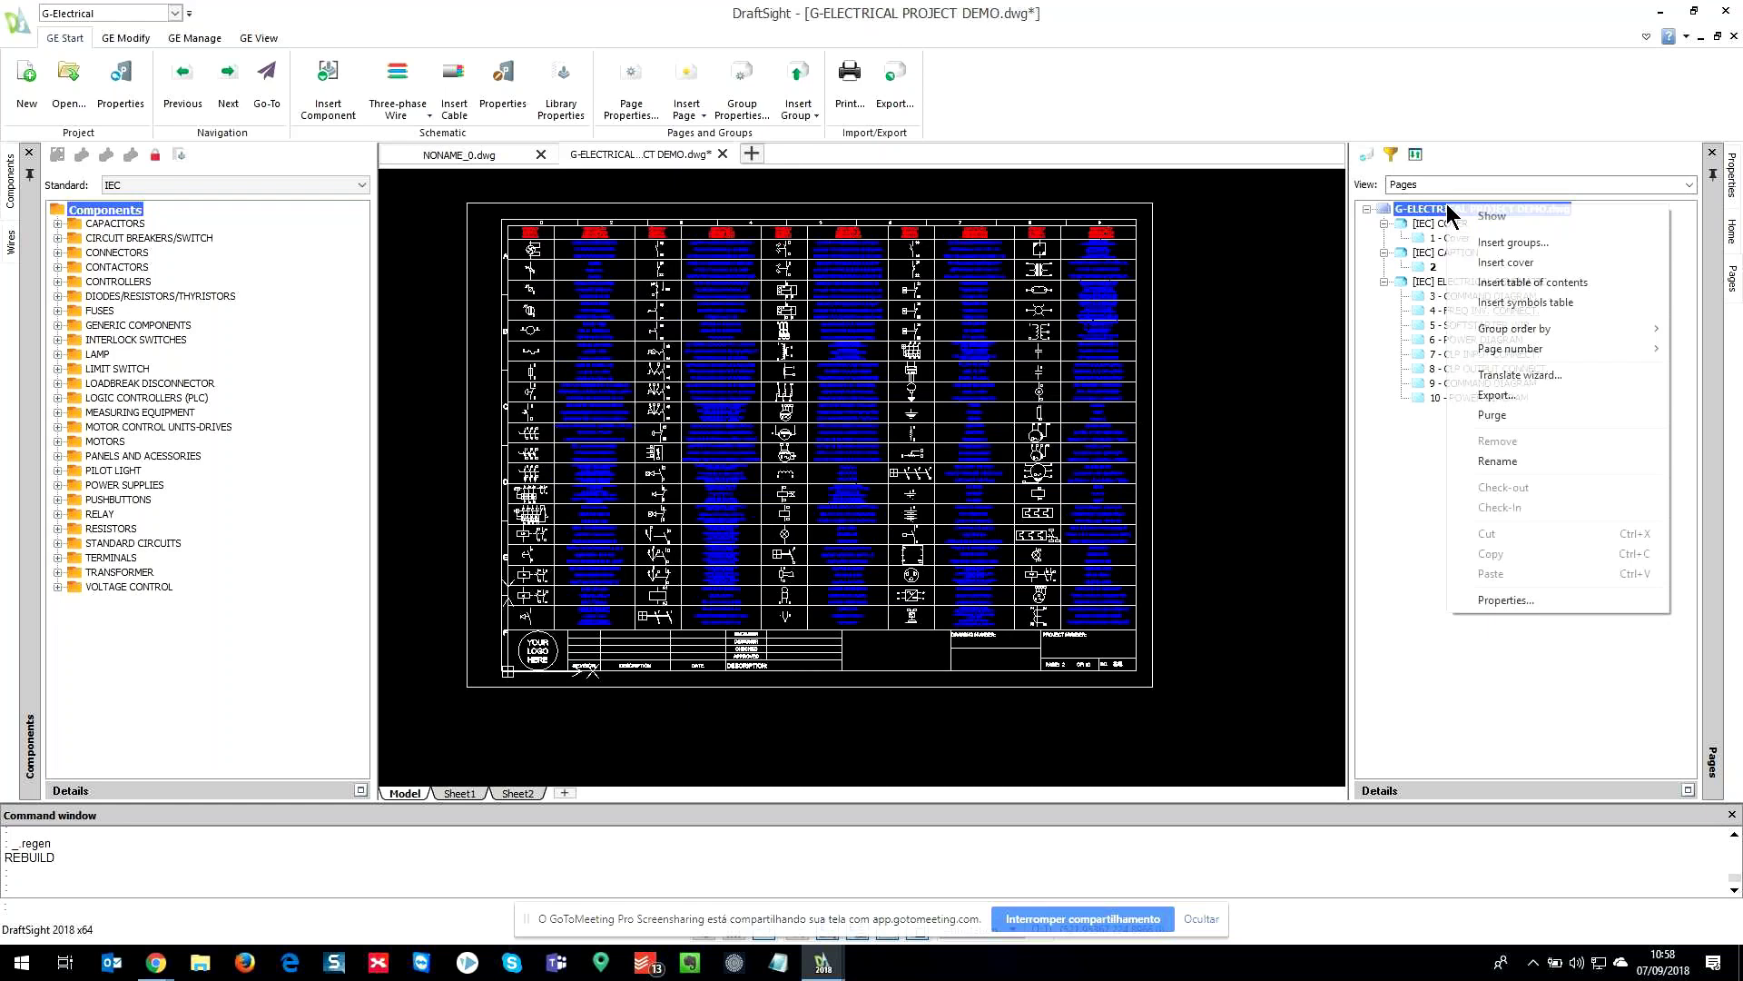
left_click(1506, 282)
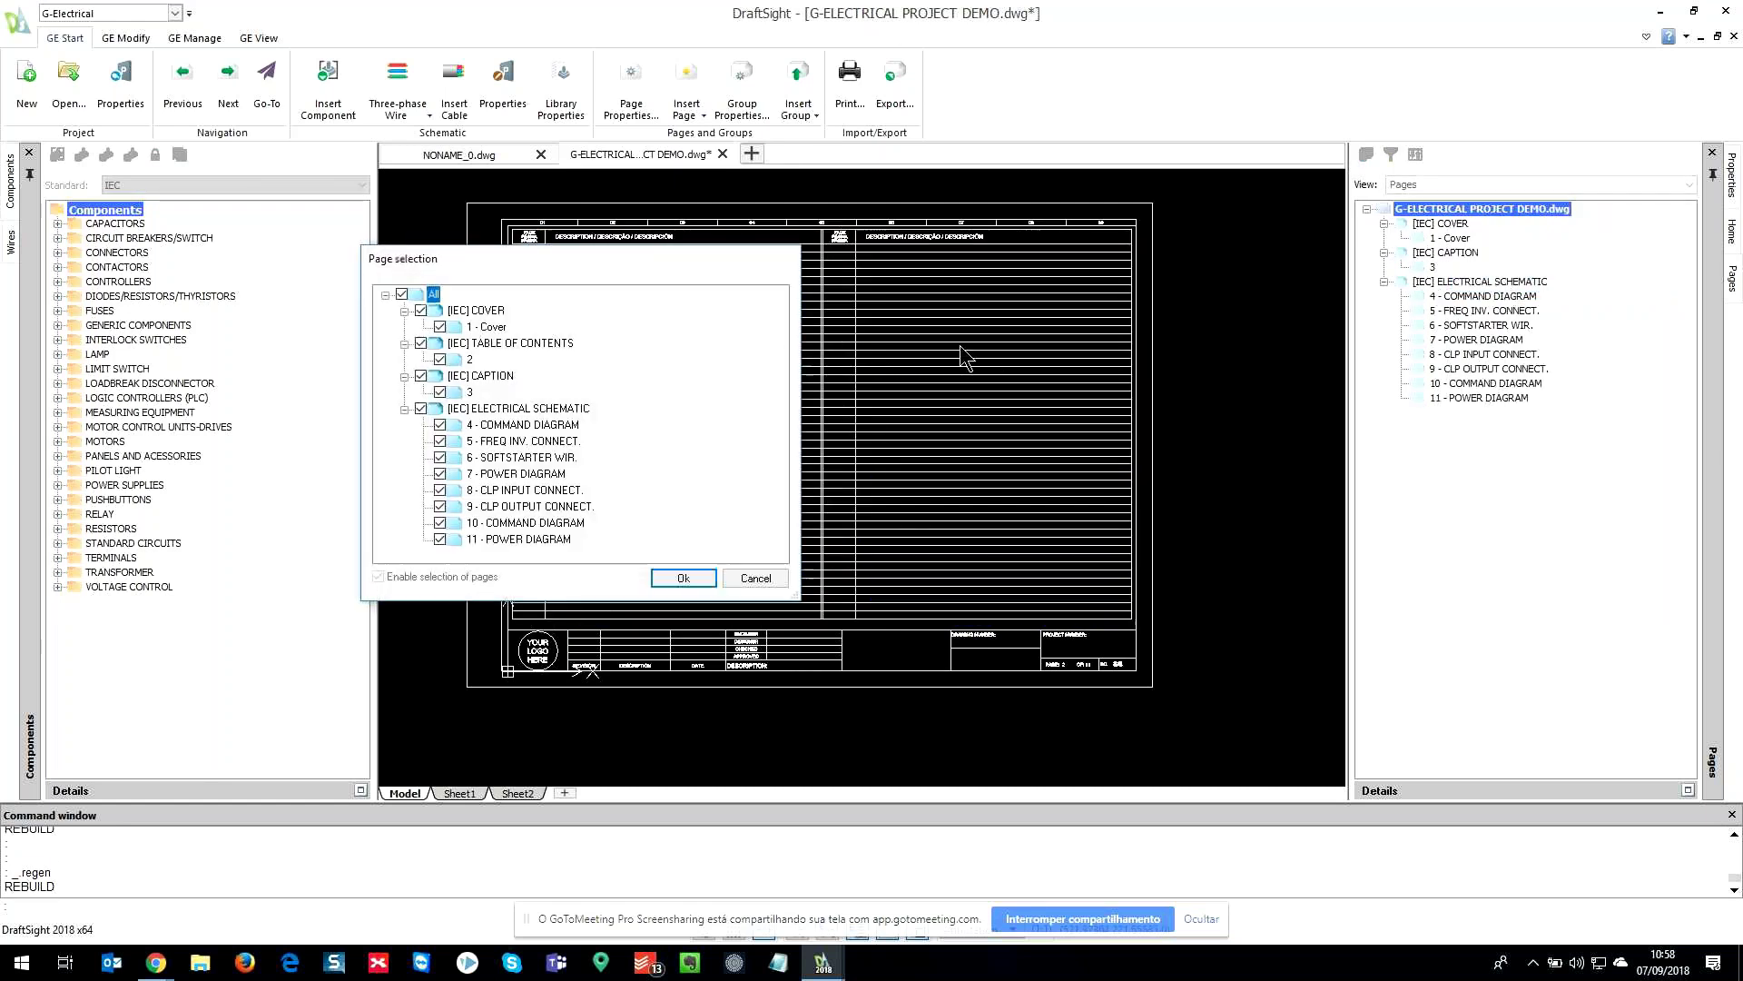
left_click(682, 578)
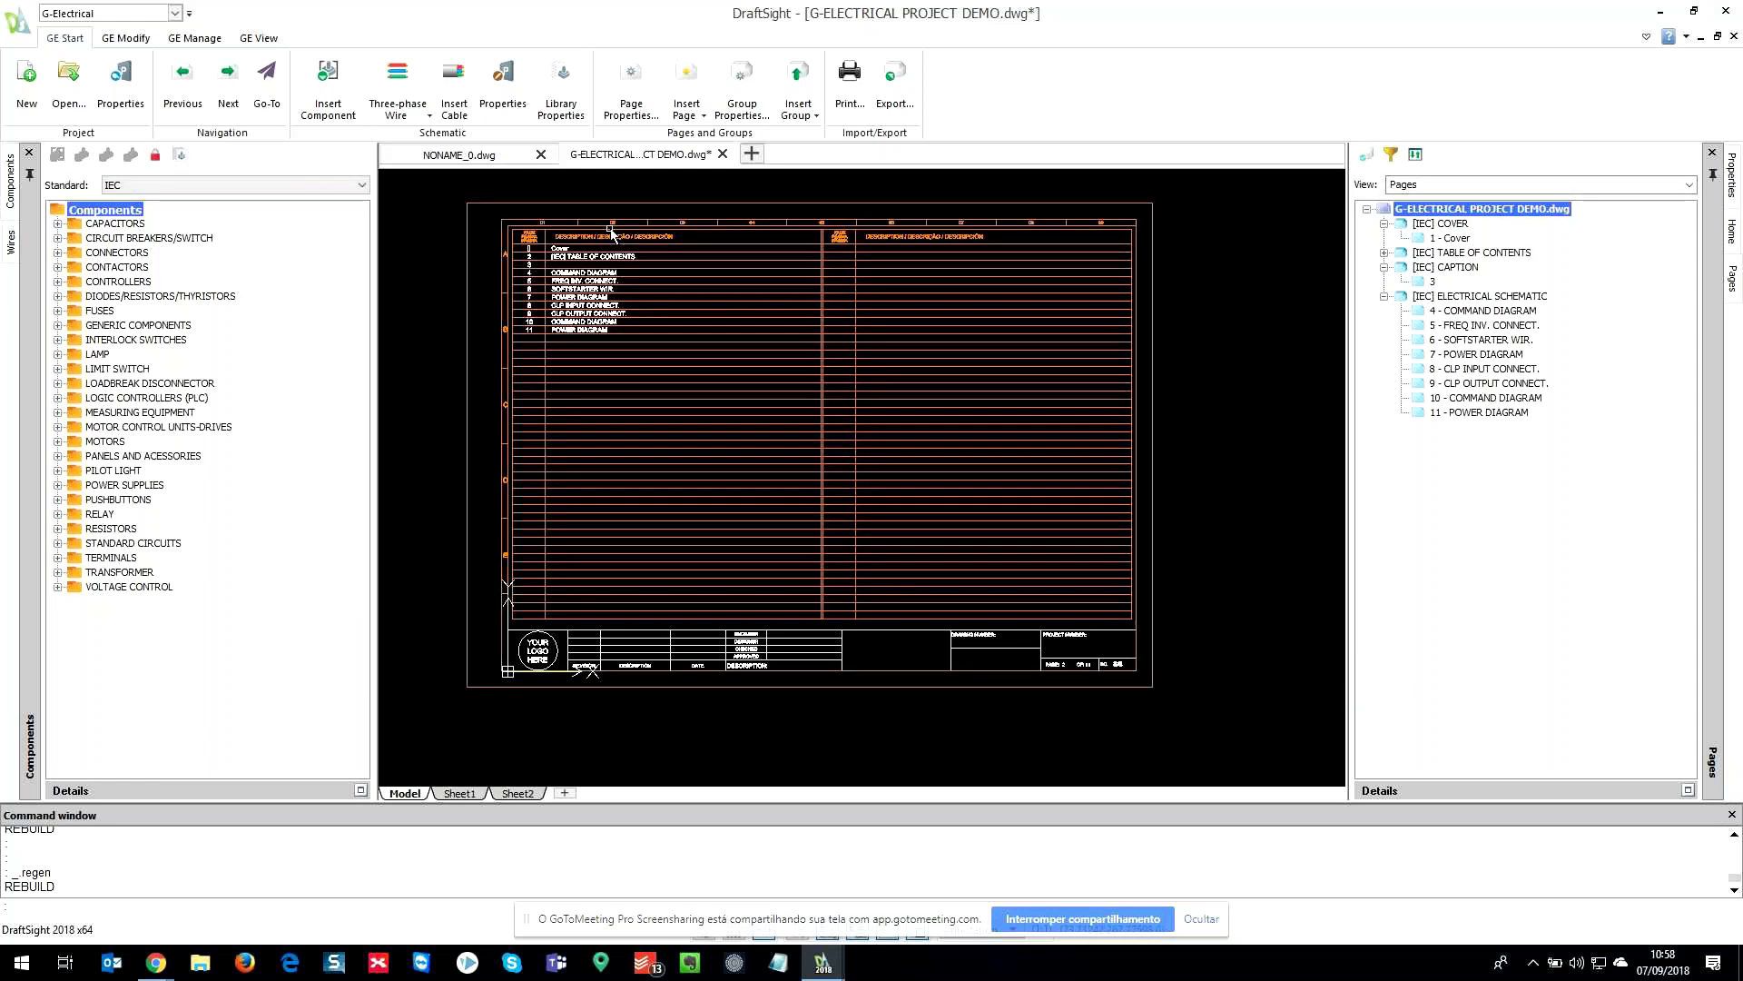
scroll(633, 353, "up", 5)
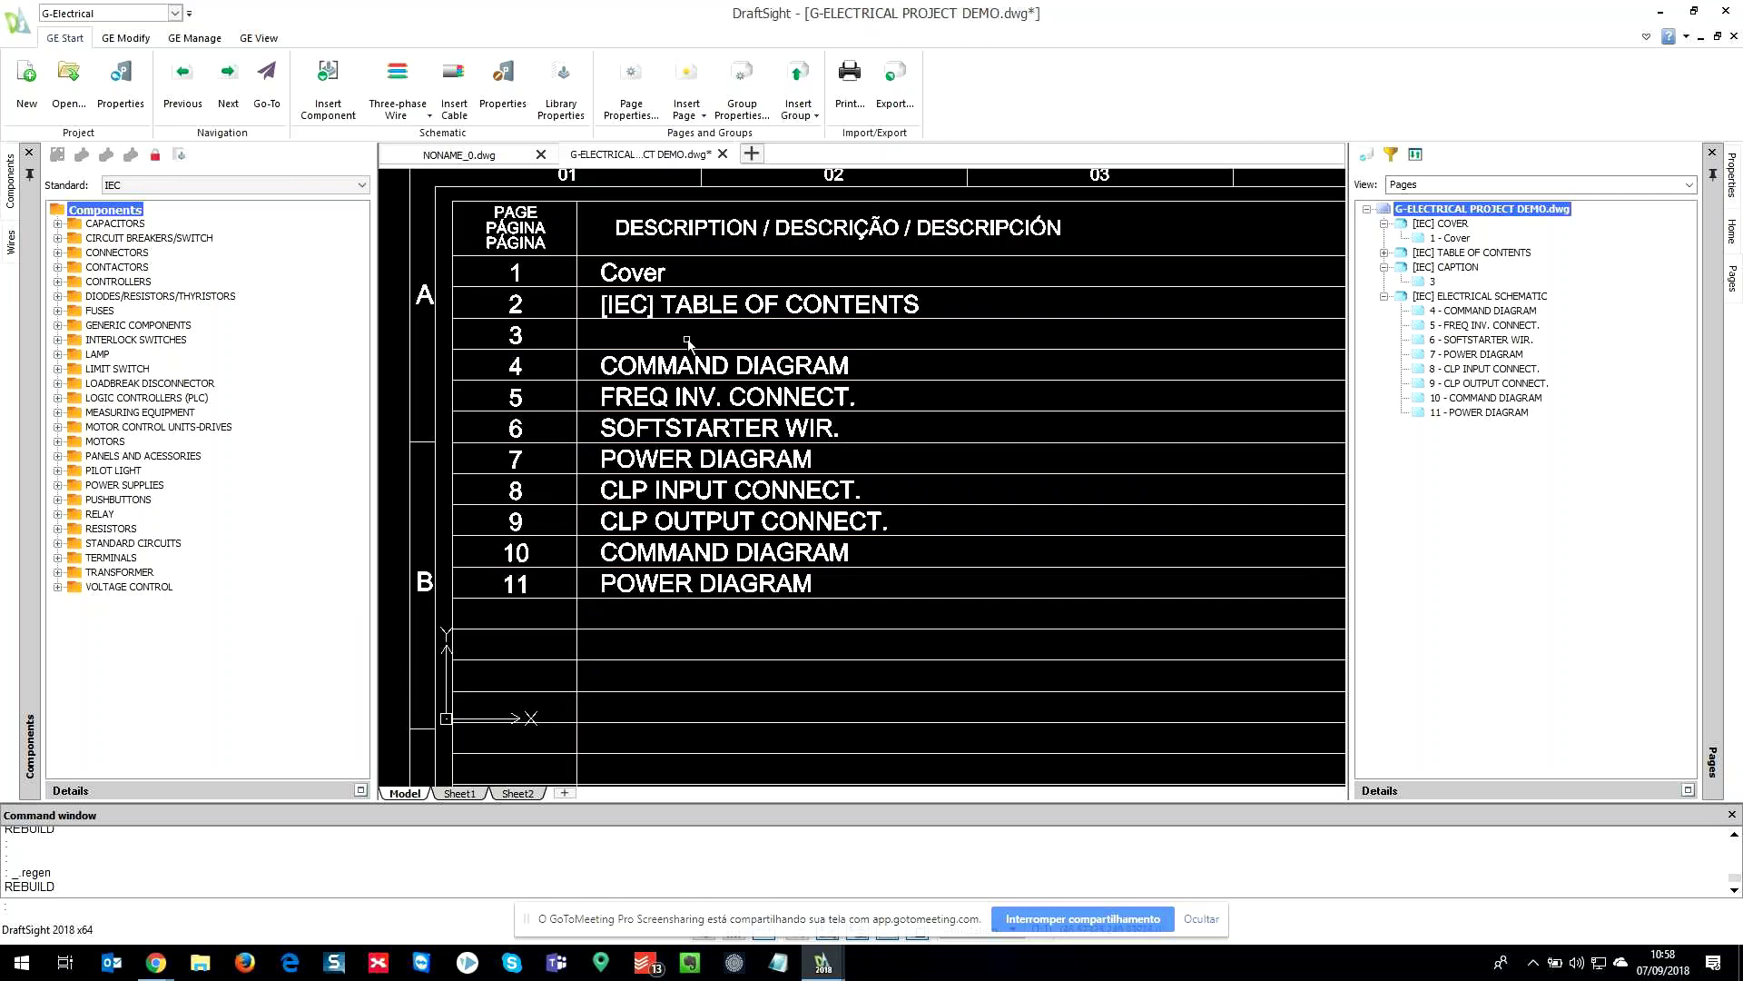
- Set the page description of page 3 in the [IEC] CAPTION group to "Symbol Table"
left_click(1384, 252)
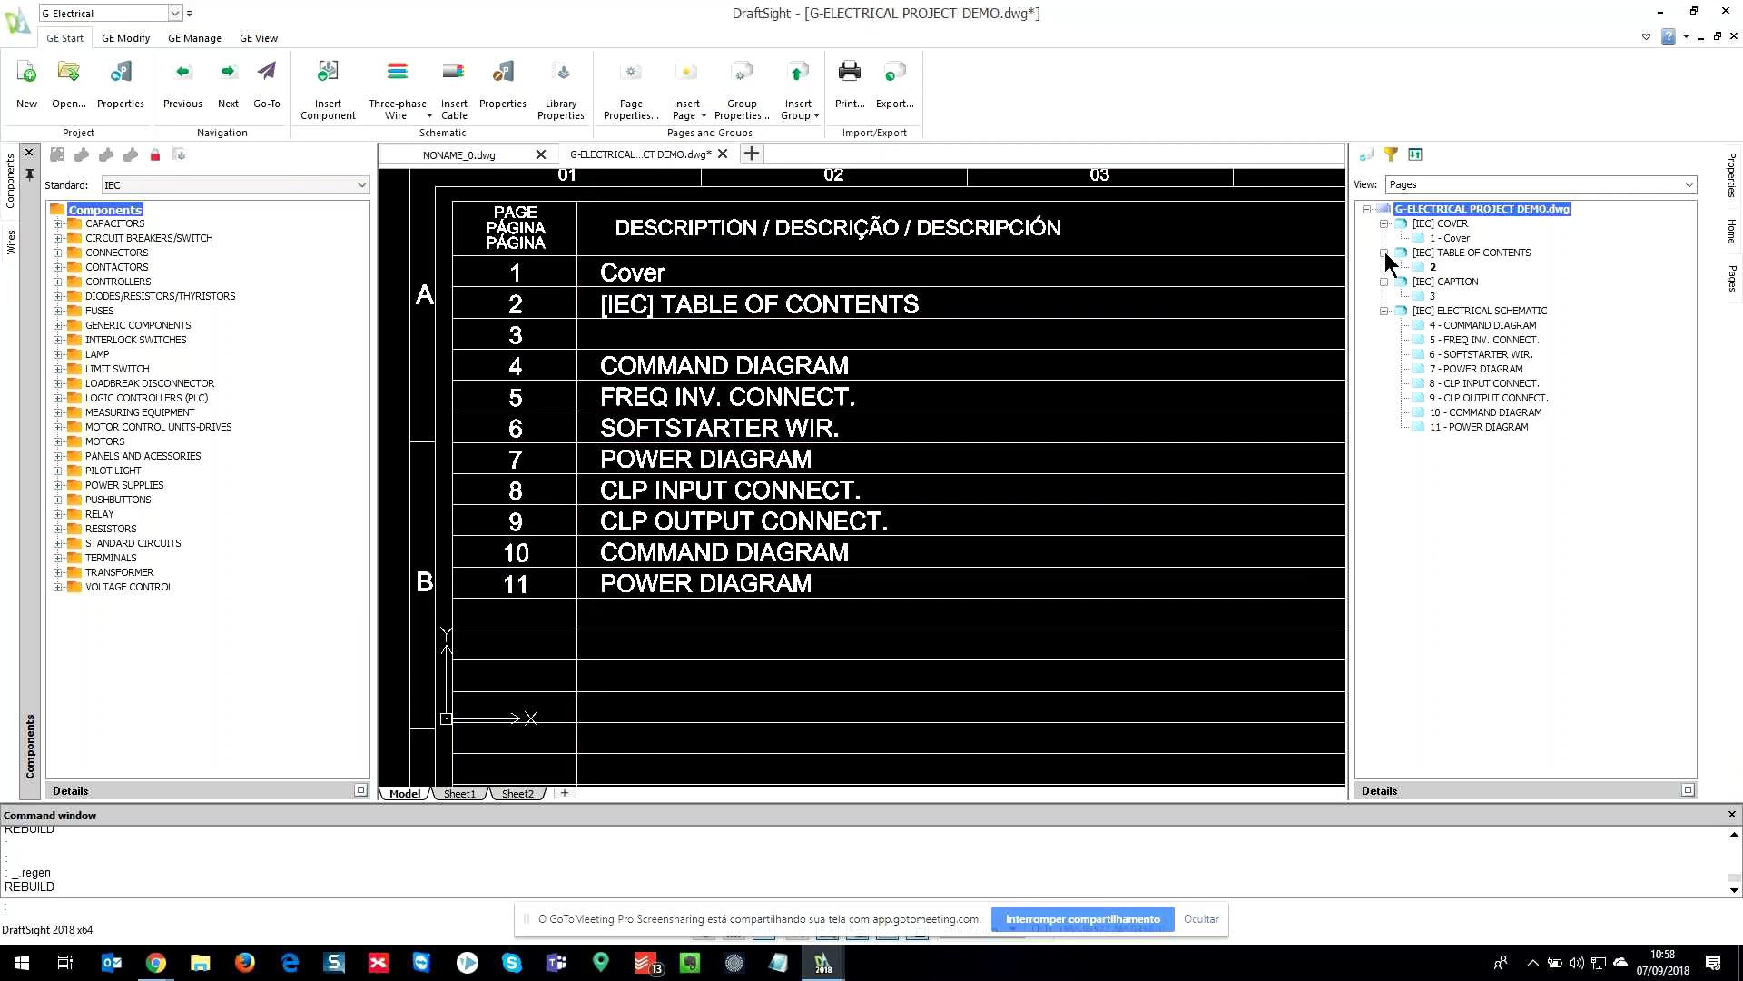
right_click(1435, 296)
left_click(1556, 507)
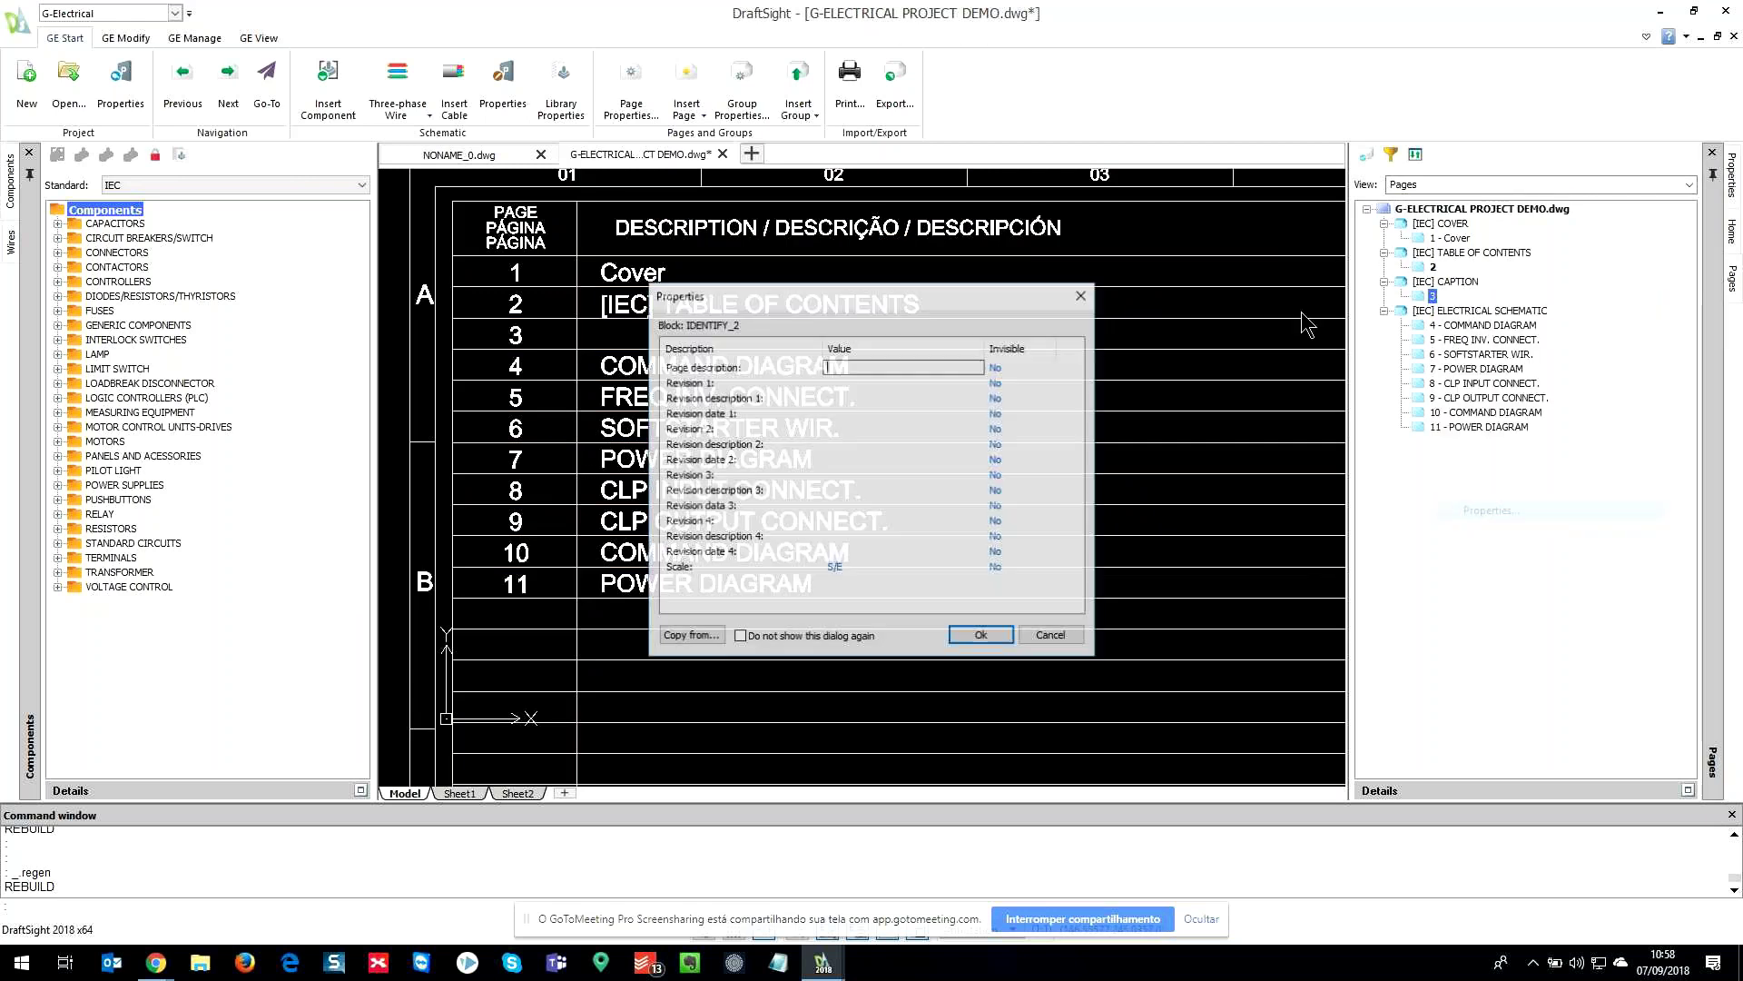
type("Symbol Table")
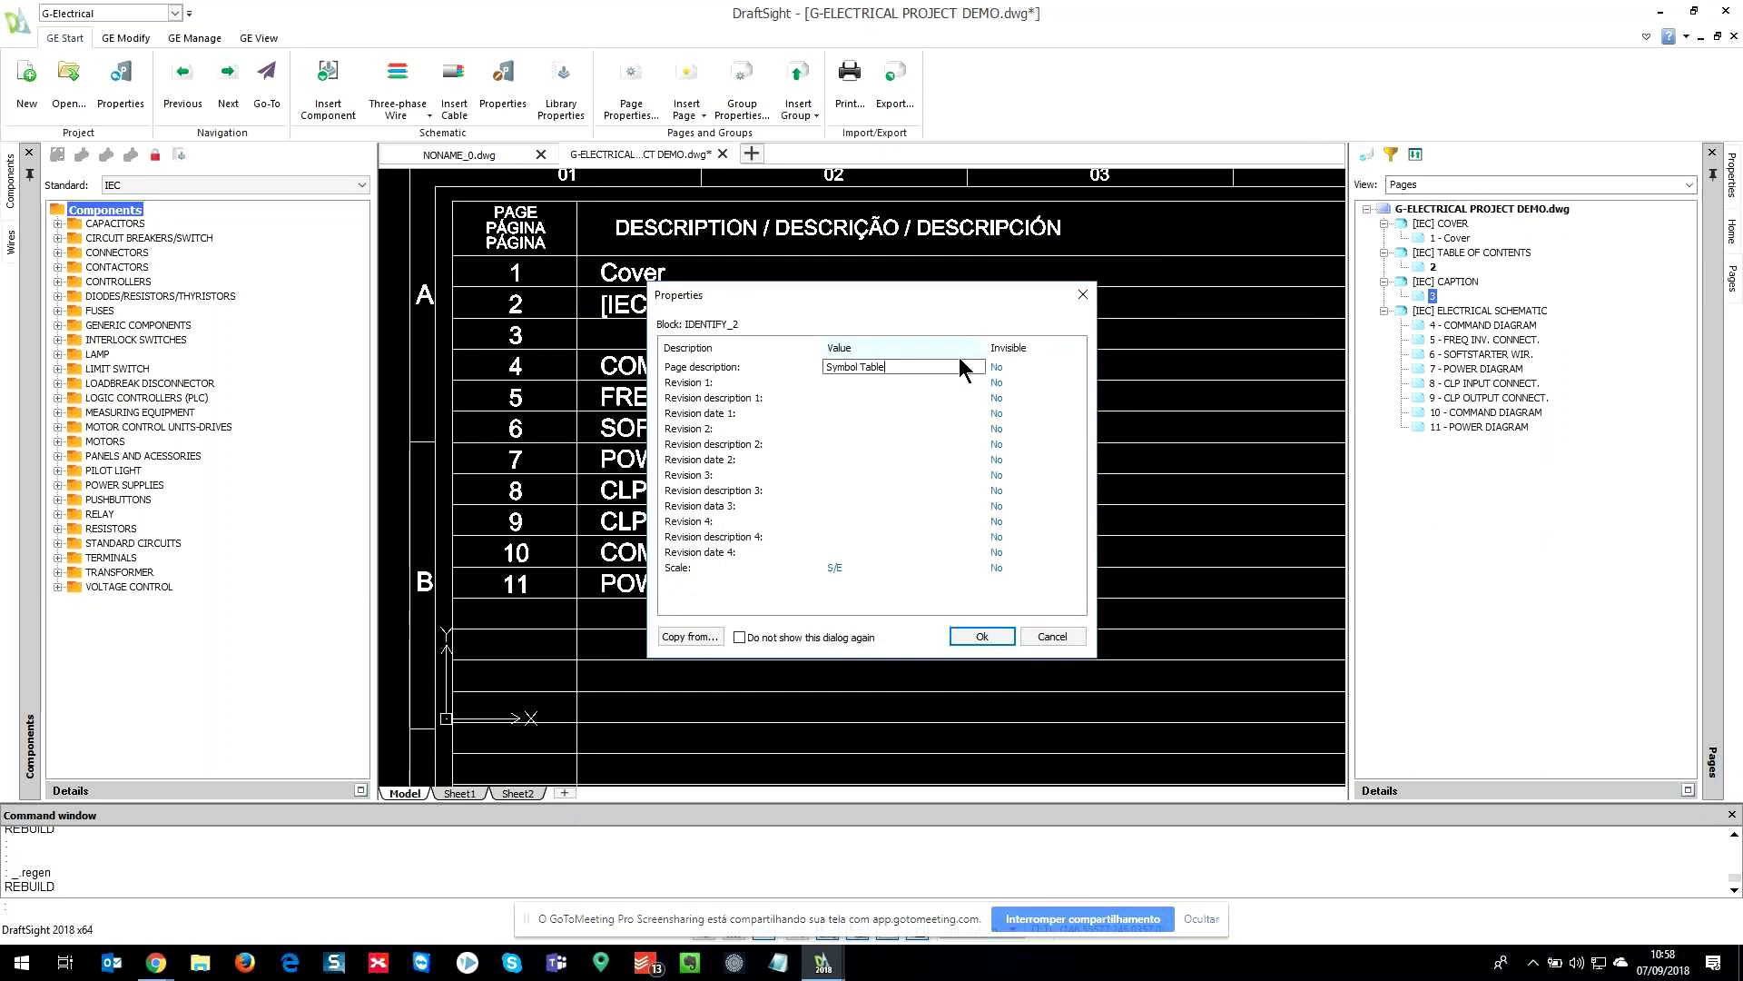
left_click(1006, 635)
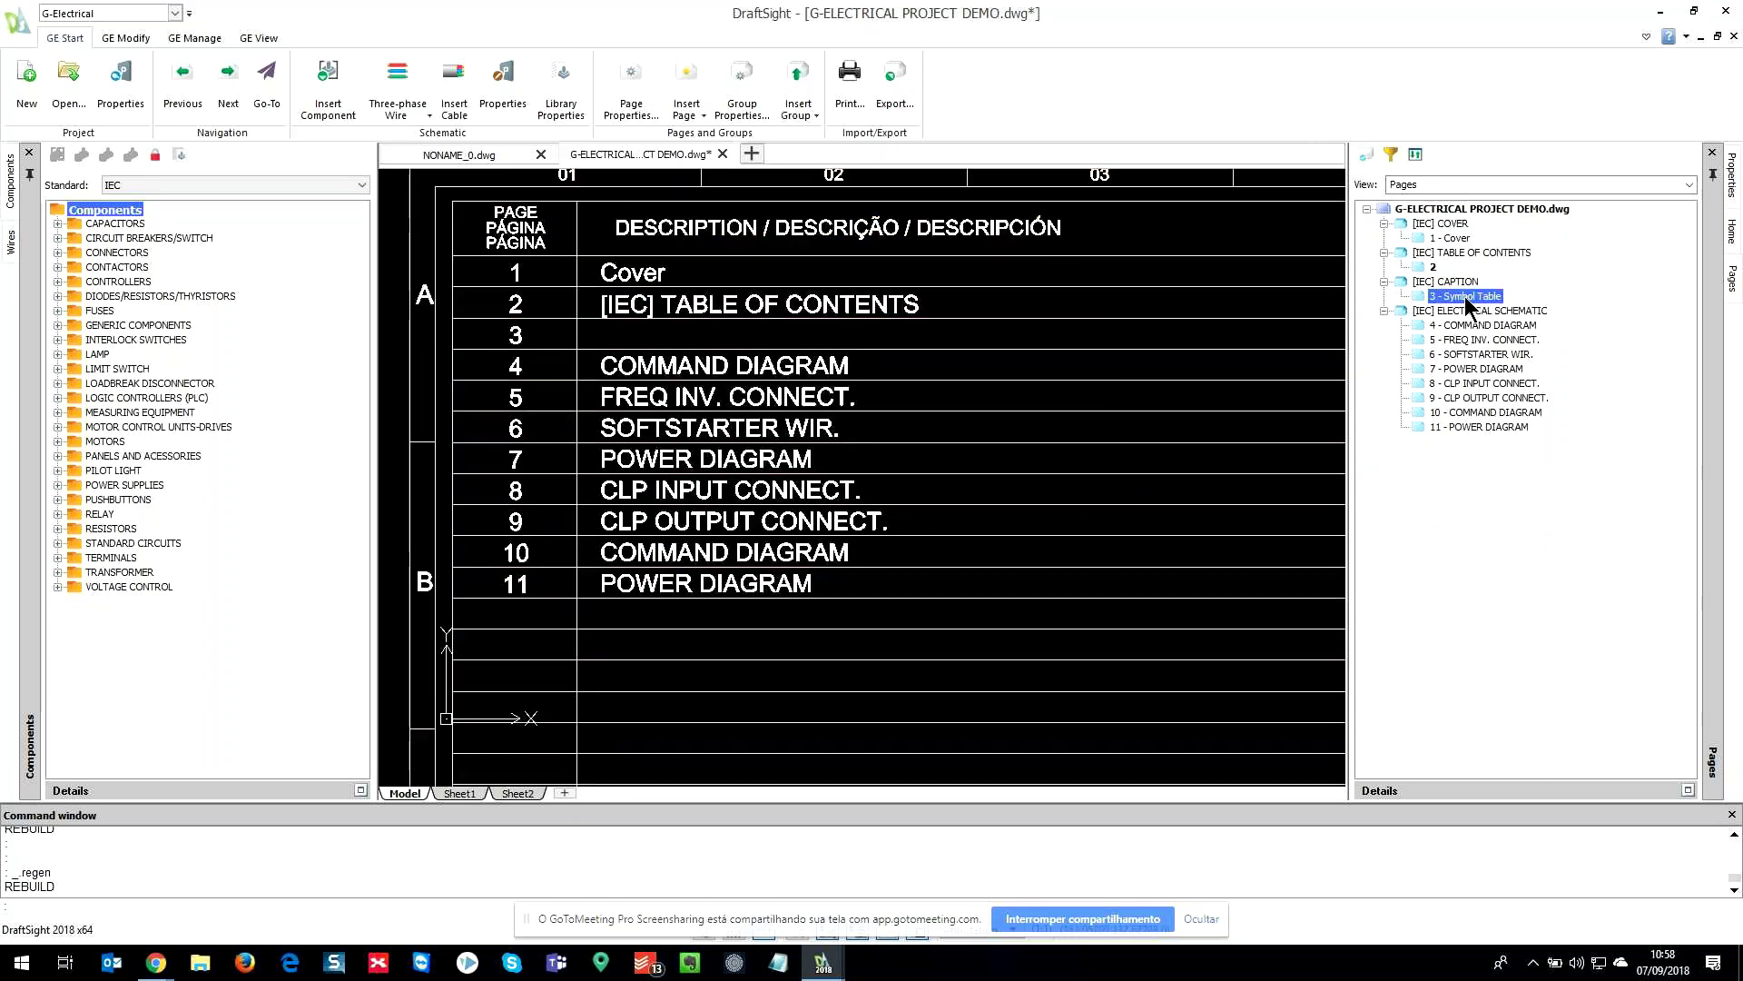
- Regenerate the project's table of contents to include the symbols page description, and check its page list
scroll(1238, 386, "down", 3)
middle_click_drag(1224, 433, 1113, 379)
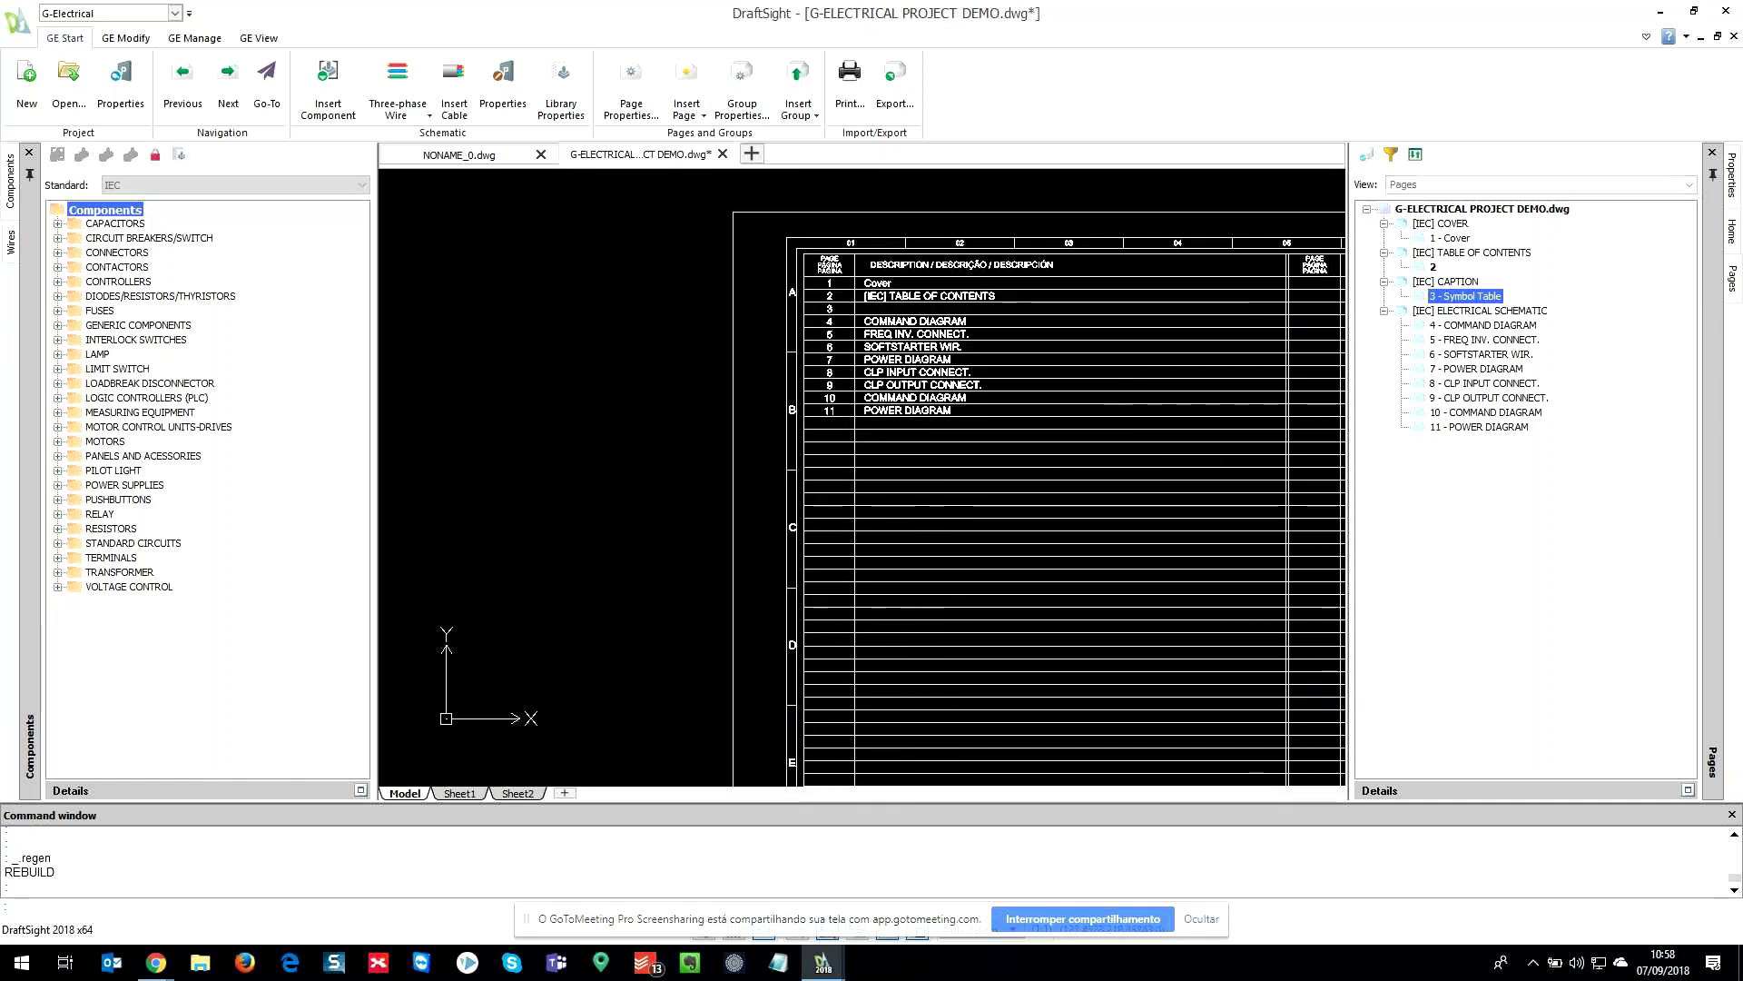
middle_click(1097, 364)
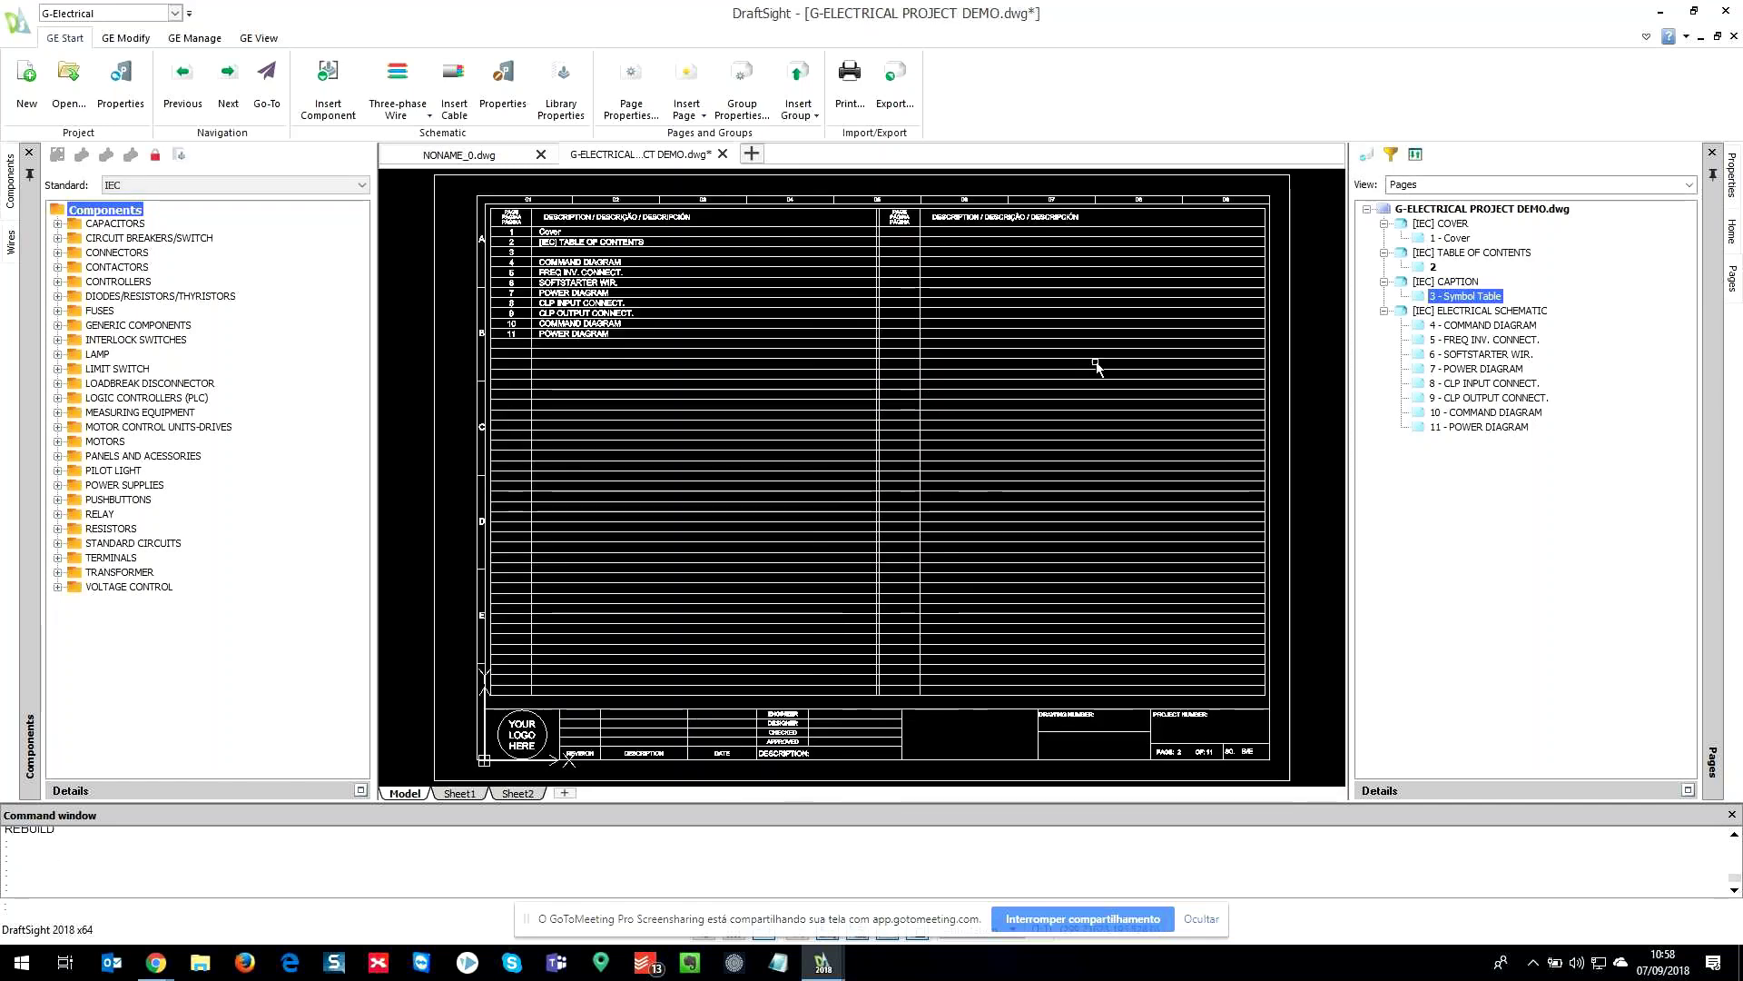
right_click(1464, 208)
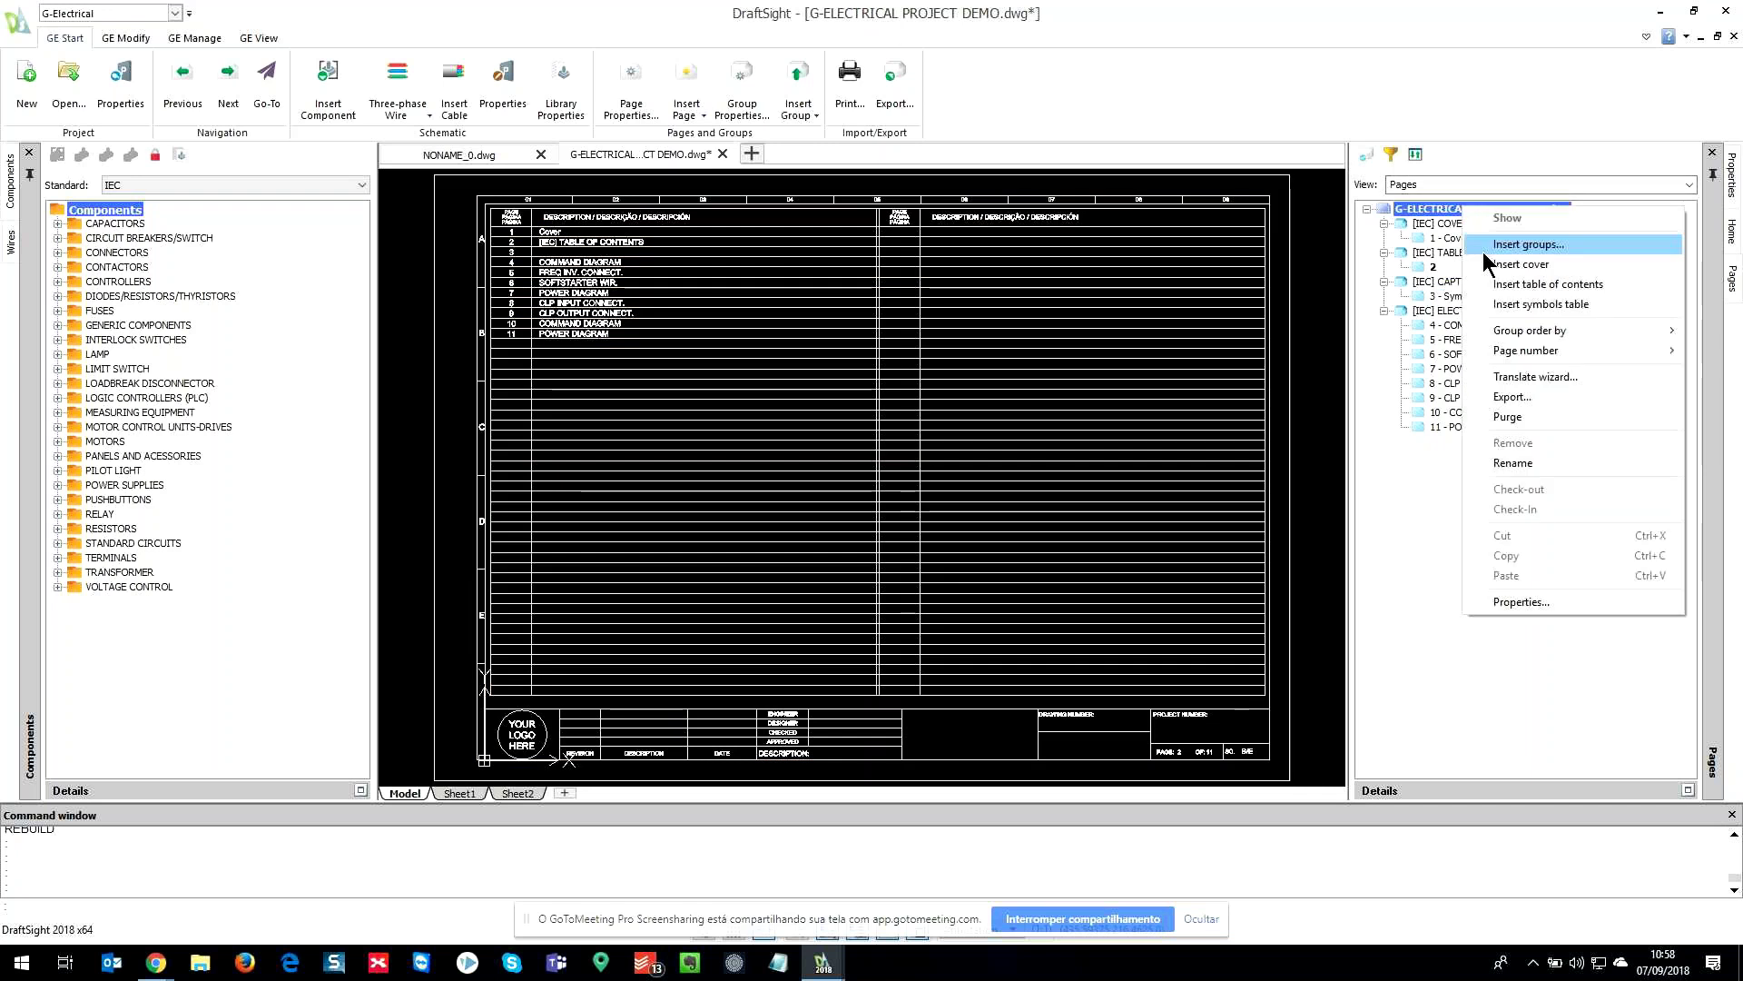
left_click(1538, 284)
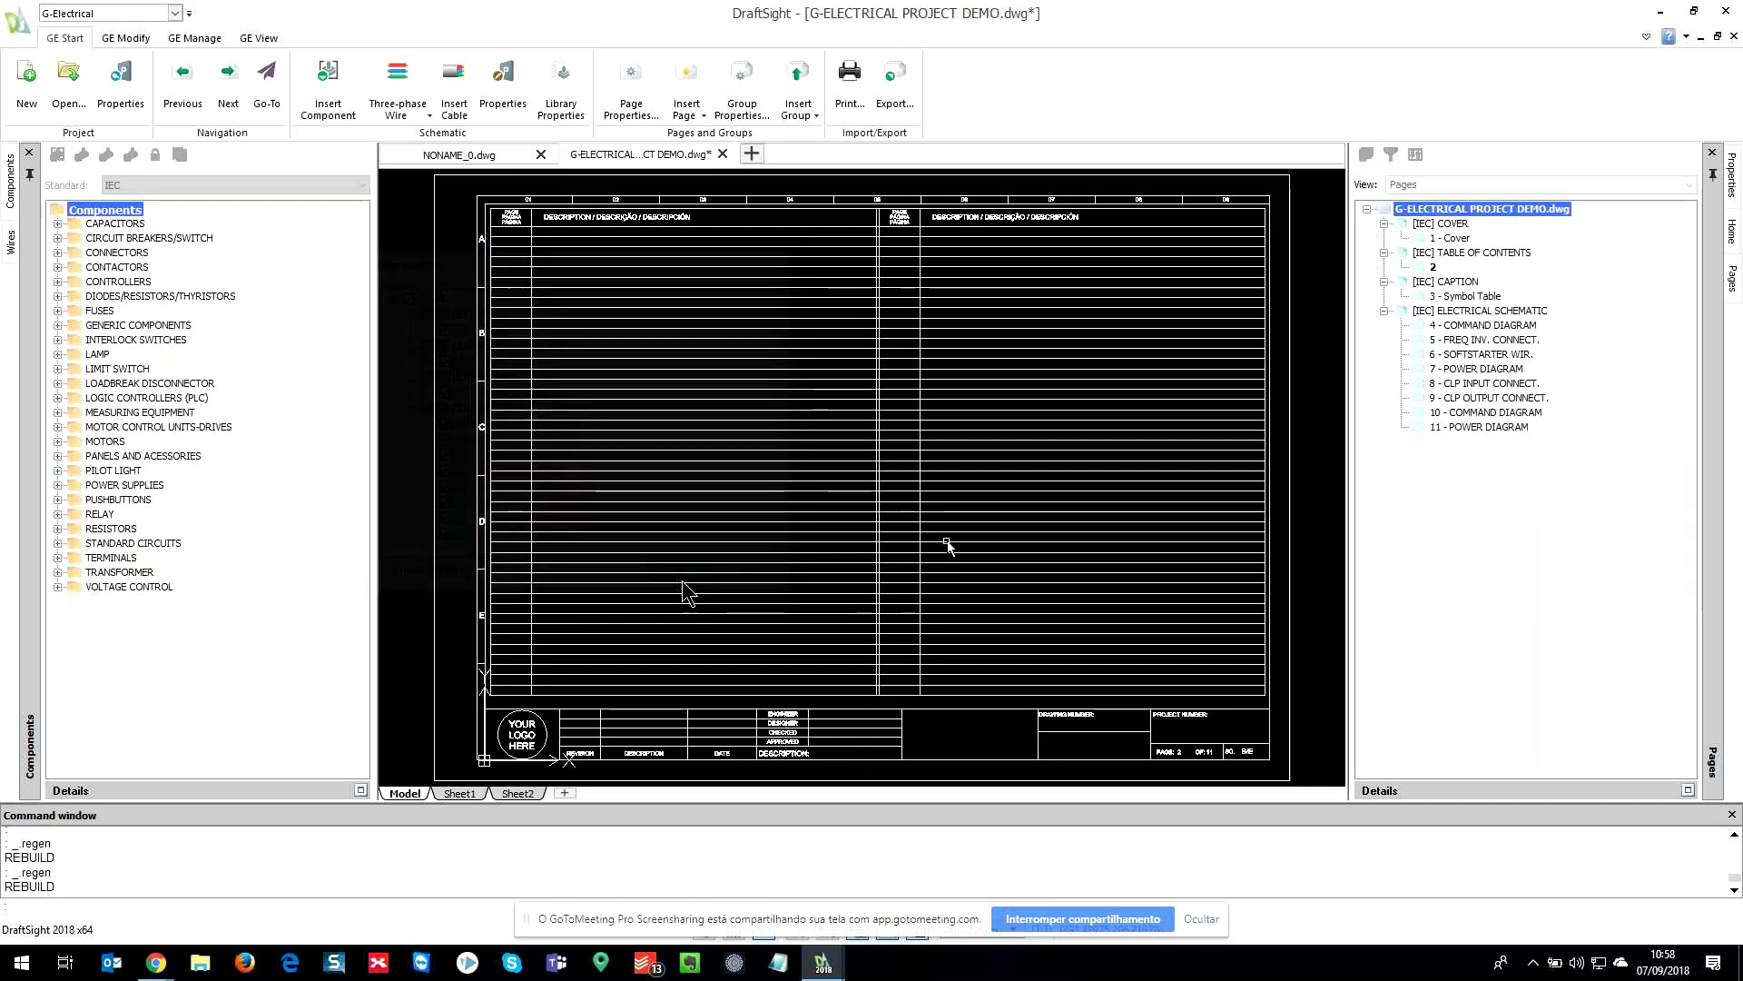
scroll(529, 290, "up", 2)
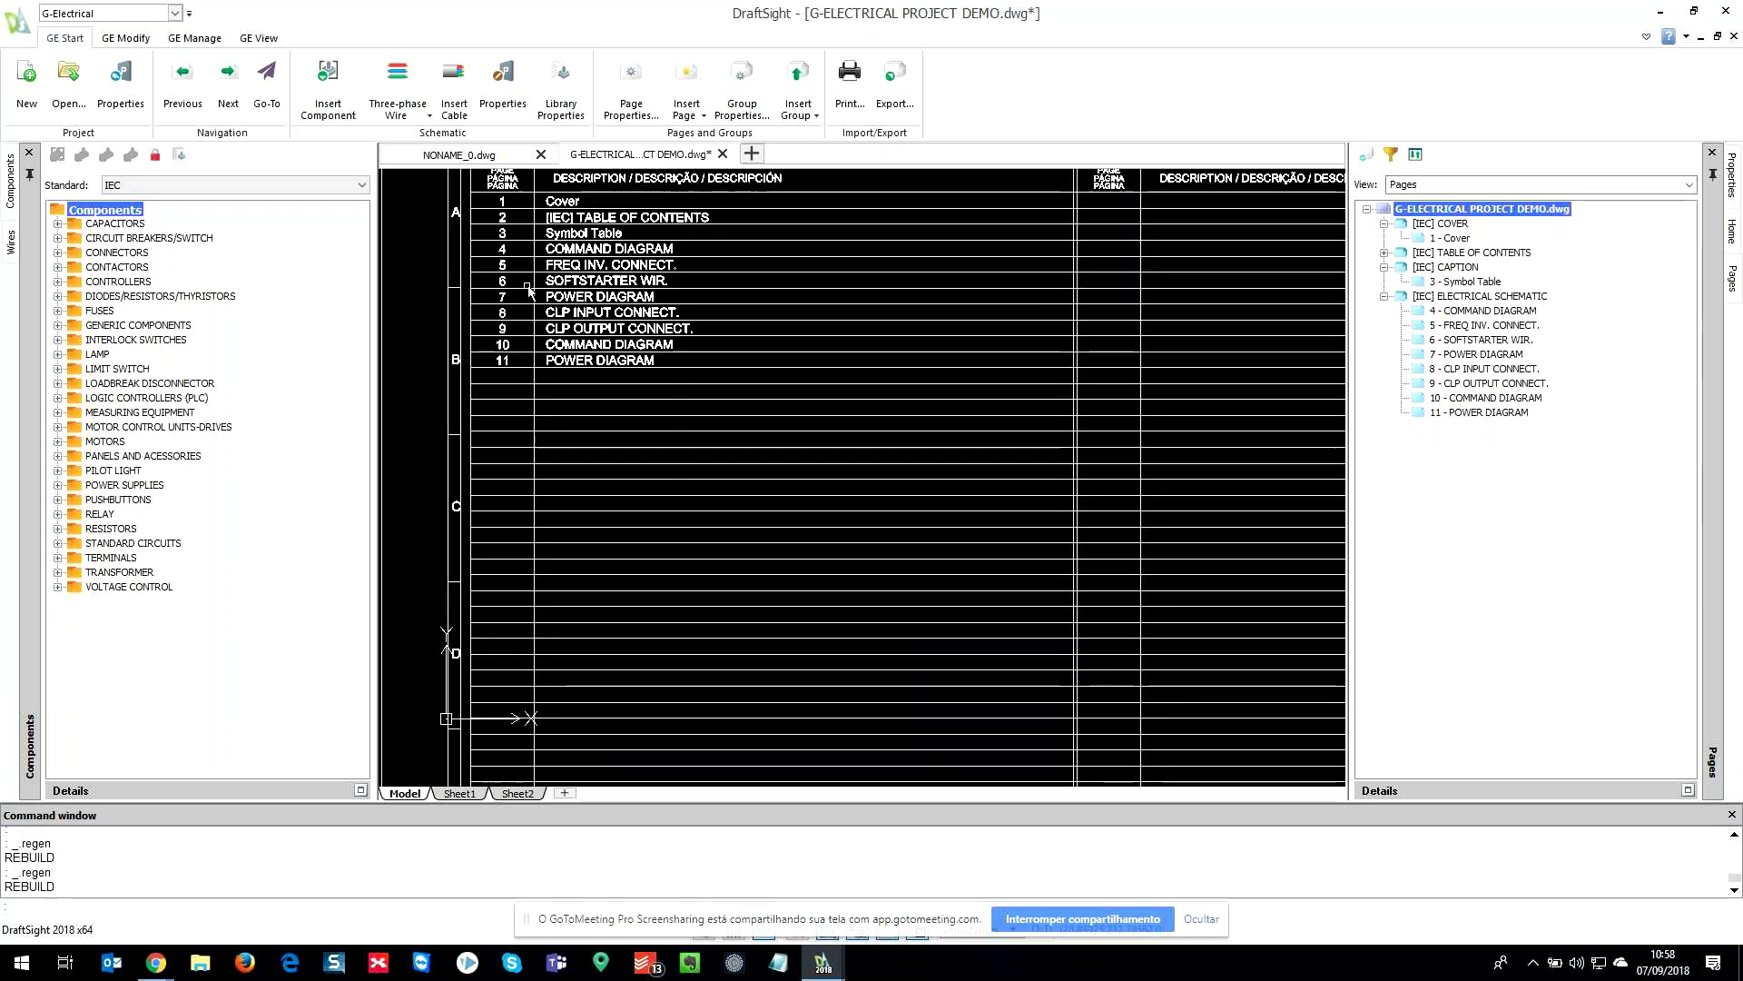
scroll(528, 290, "up", 2)
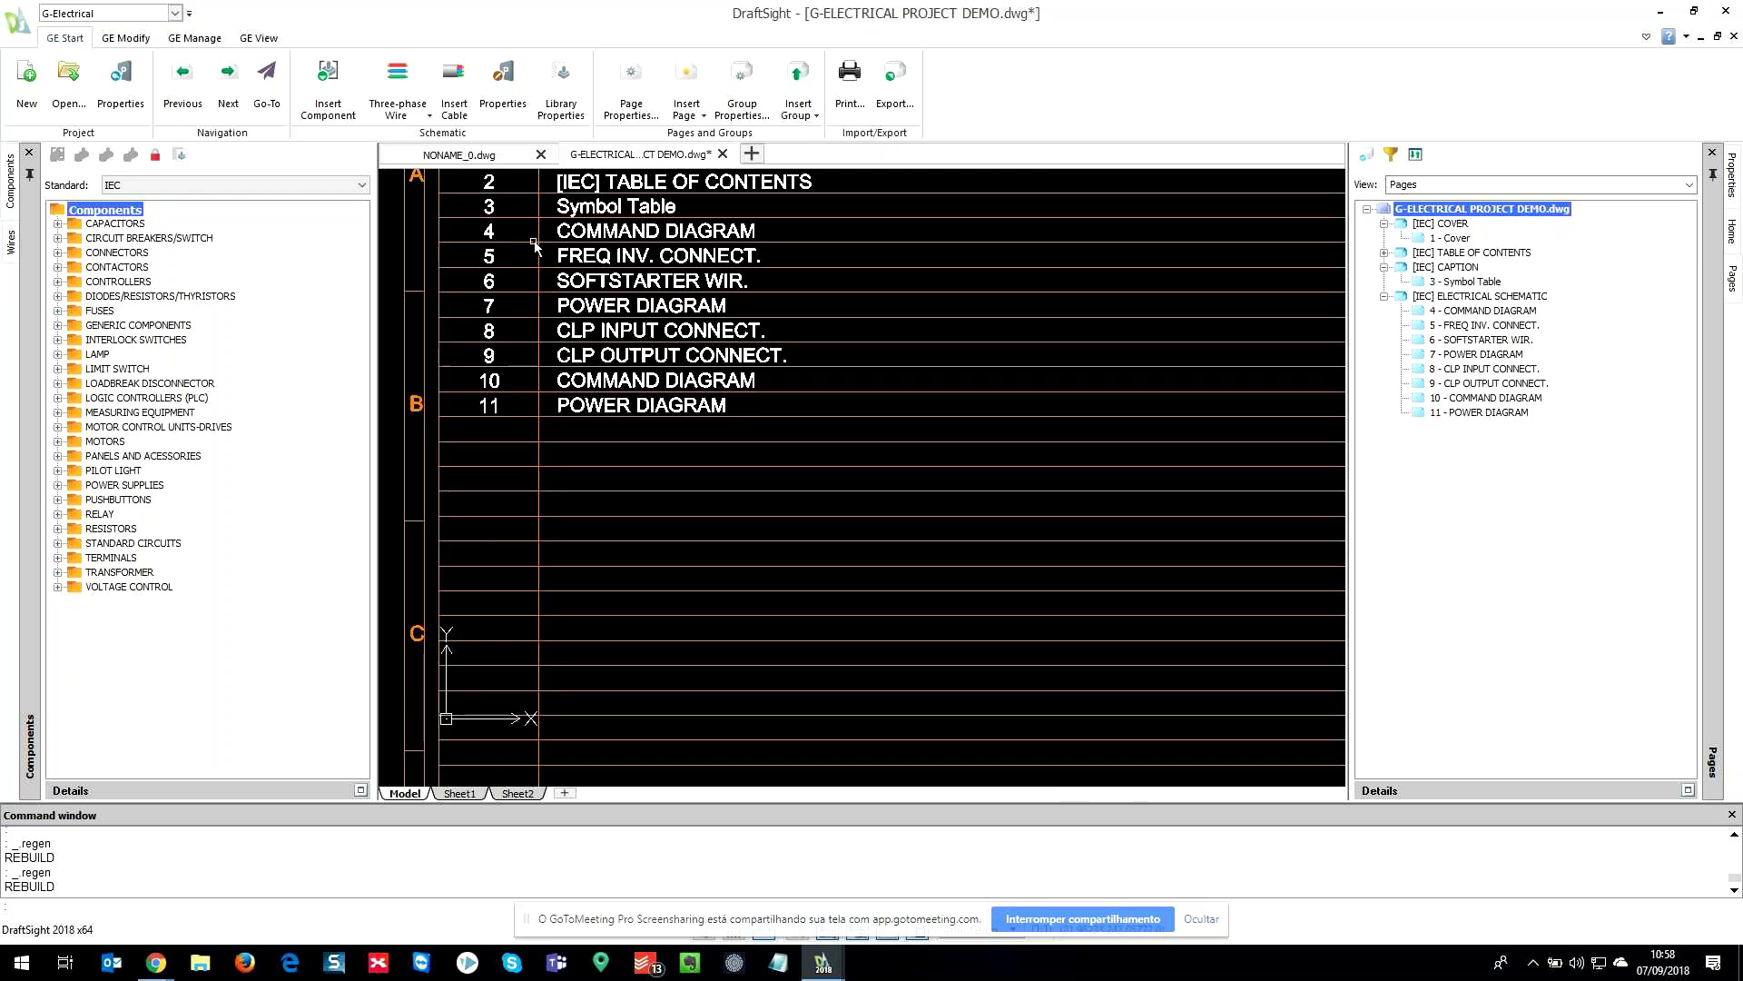
scroll(859, 311, "down", 2)
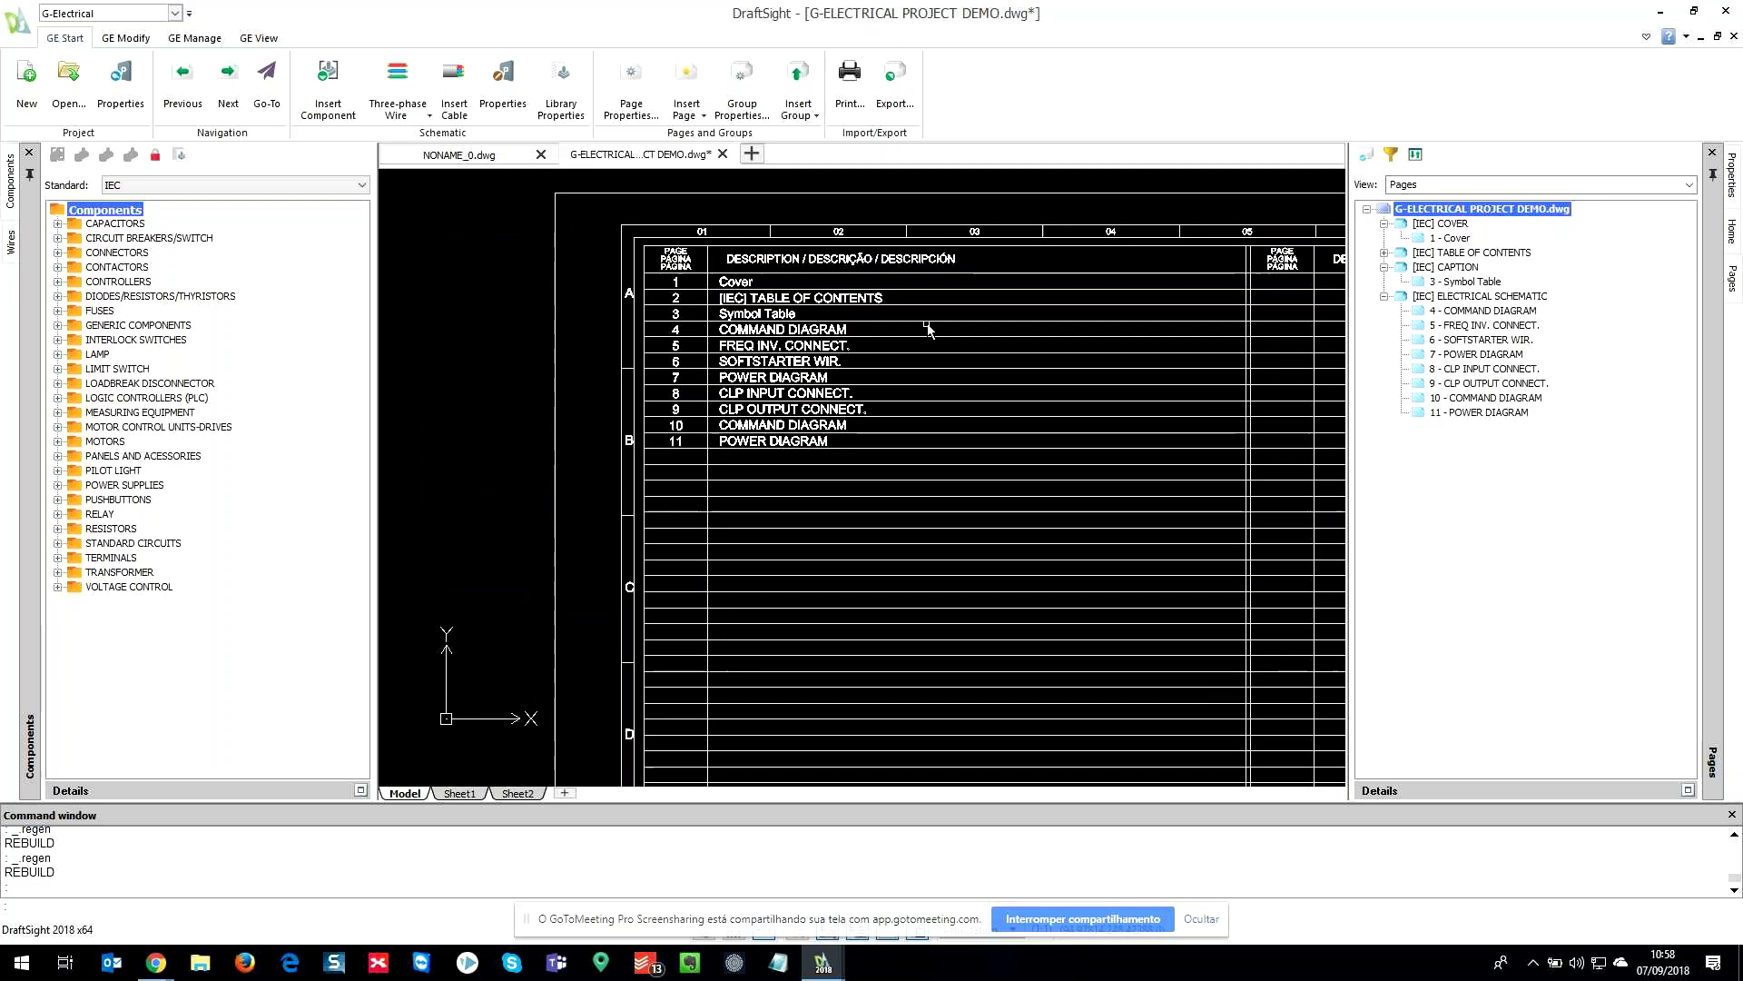
- Examine the table of contents page and schematic pages 4 - COMMAND DIAGRAM, 5 - FREQ INV. CONNECT. and 11 - POWER DIAGRAM
scroll(587, 363, "down", 5)
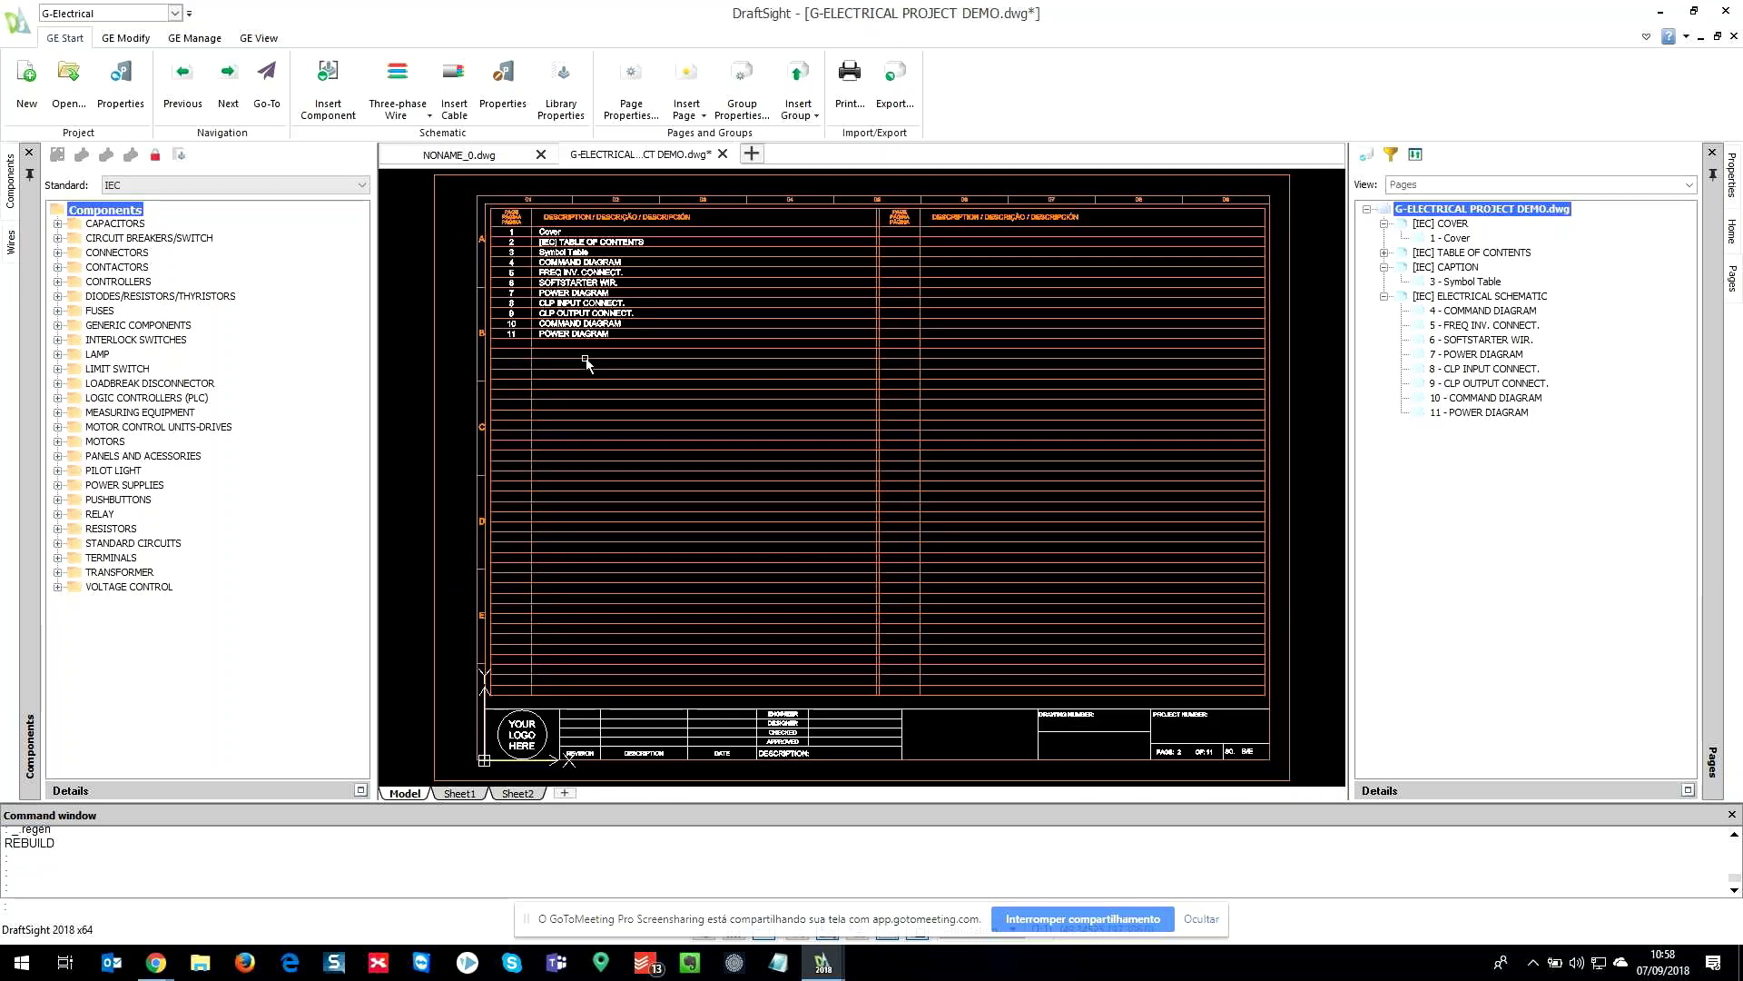
double_click(1493, 310)
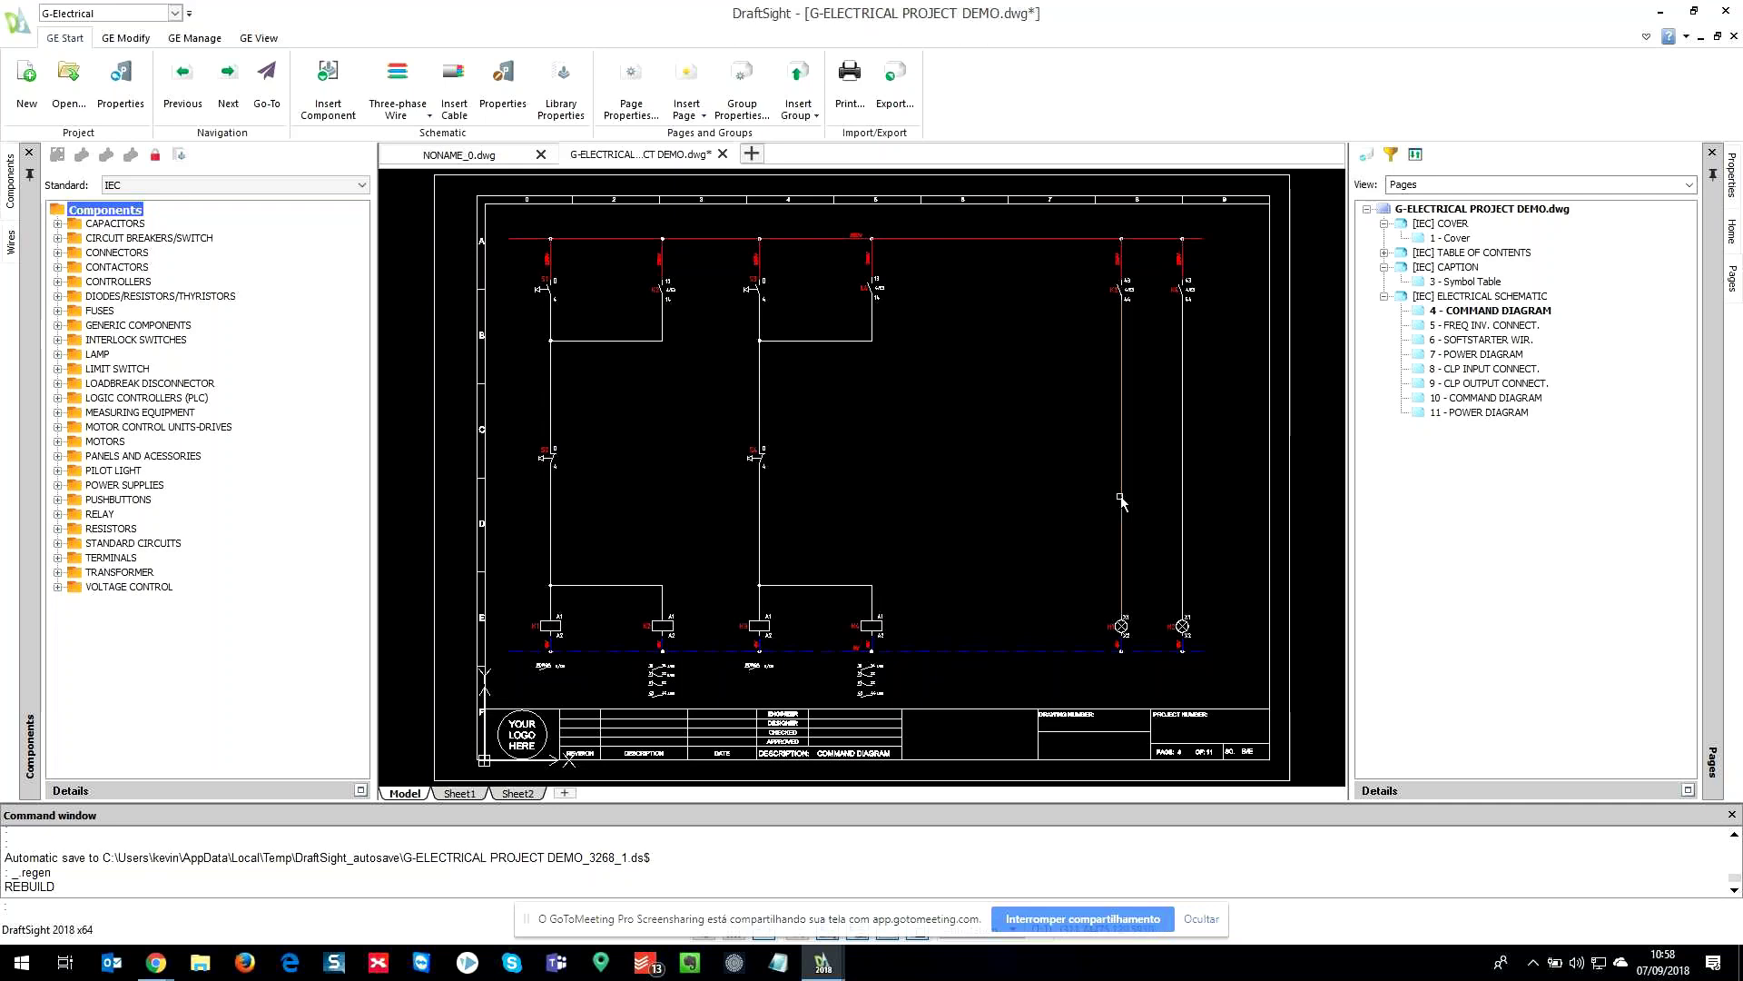
double_click(1514, 328)
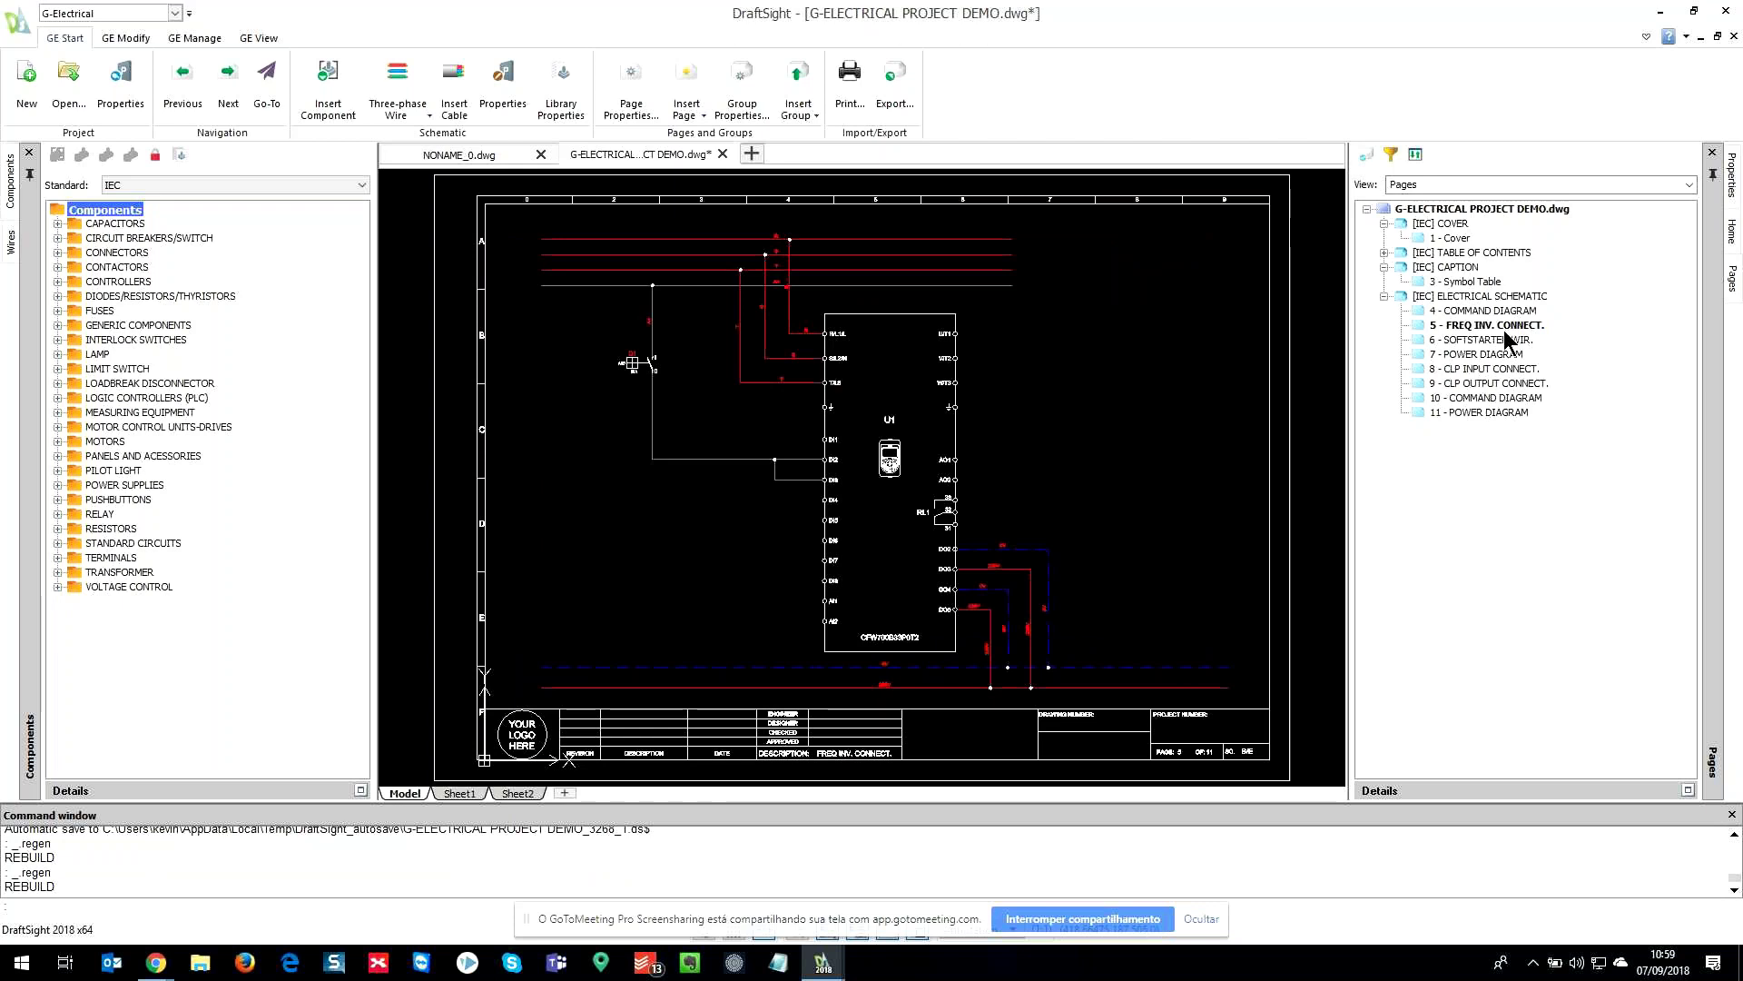
double_click(1497, 410)
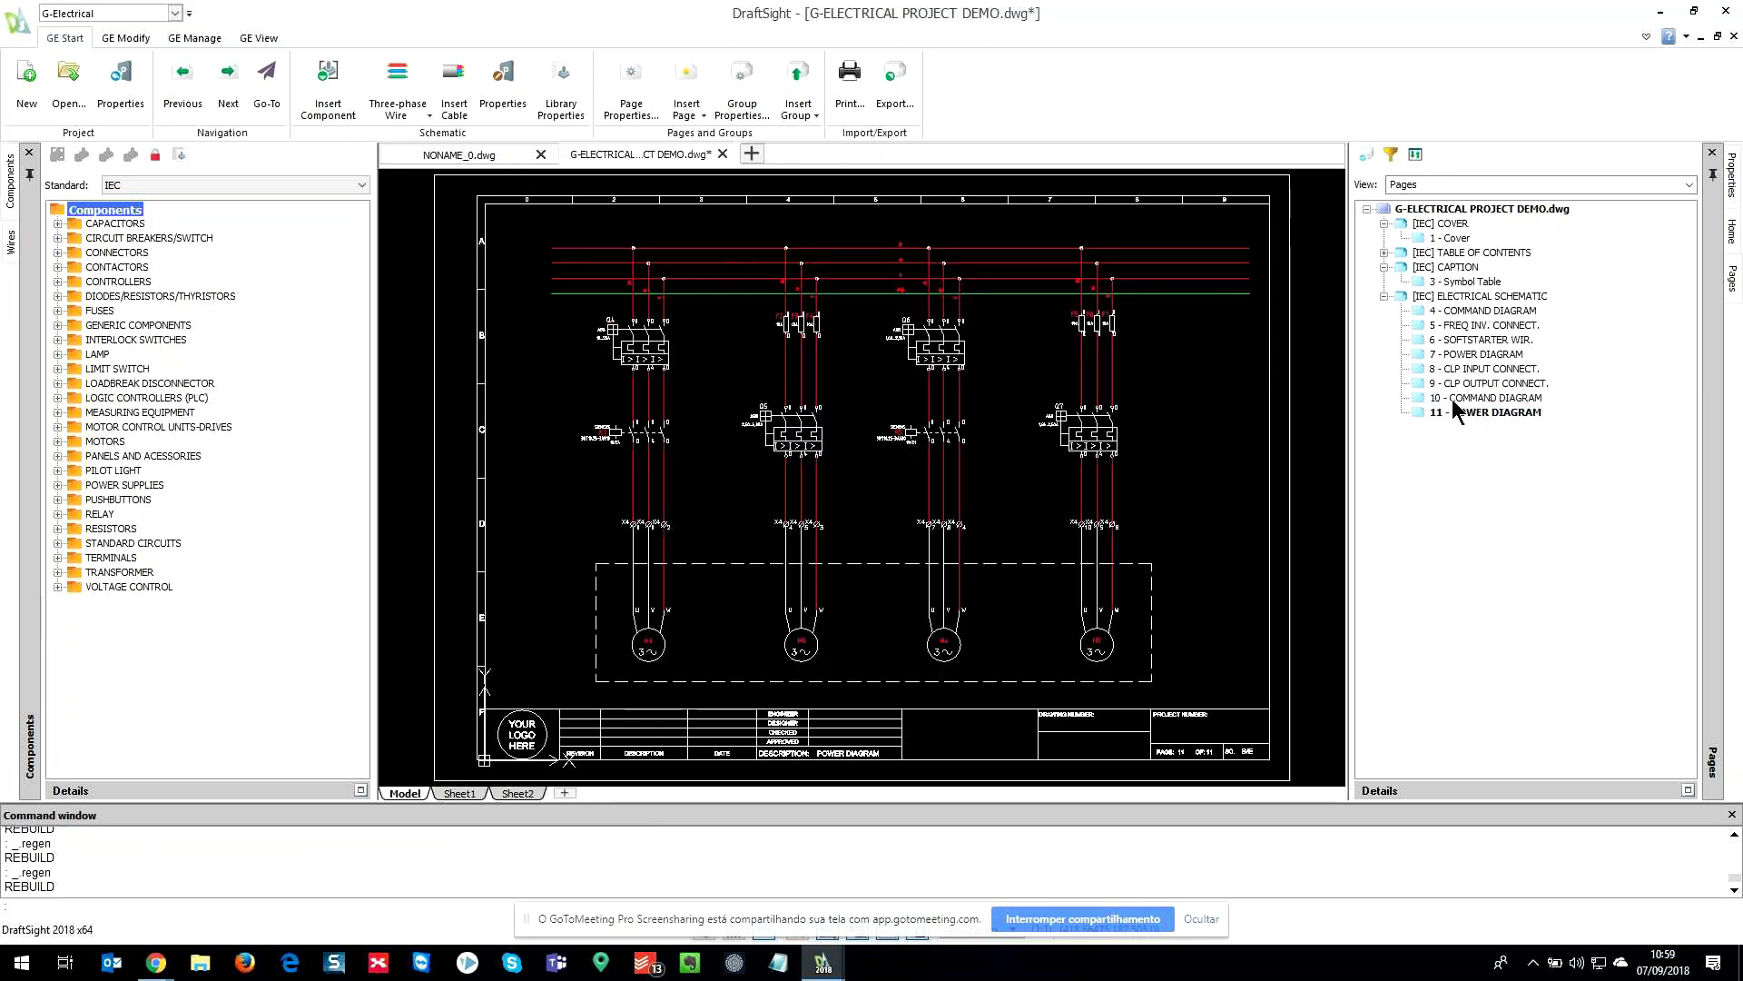
- Open page 10 - COMMAND DIAGRAM and expand the 1,0mm², 1,5mm², 2,5mm² and 4,0mm² groups of the wire library
double_click(1473, 397)
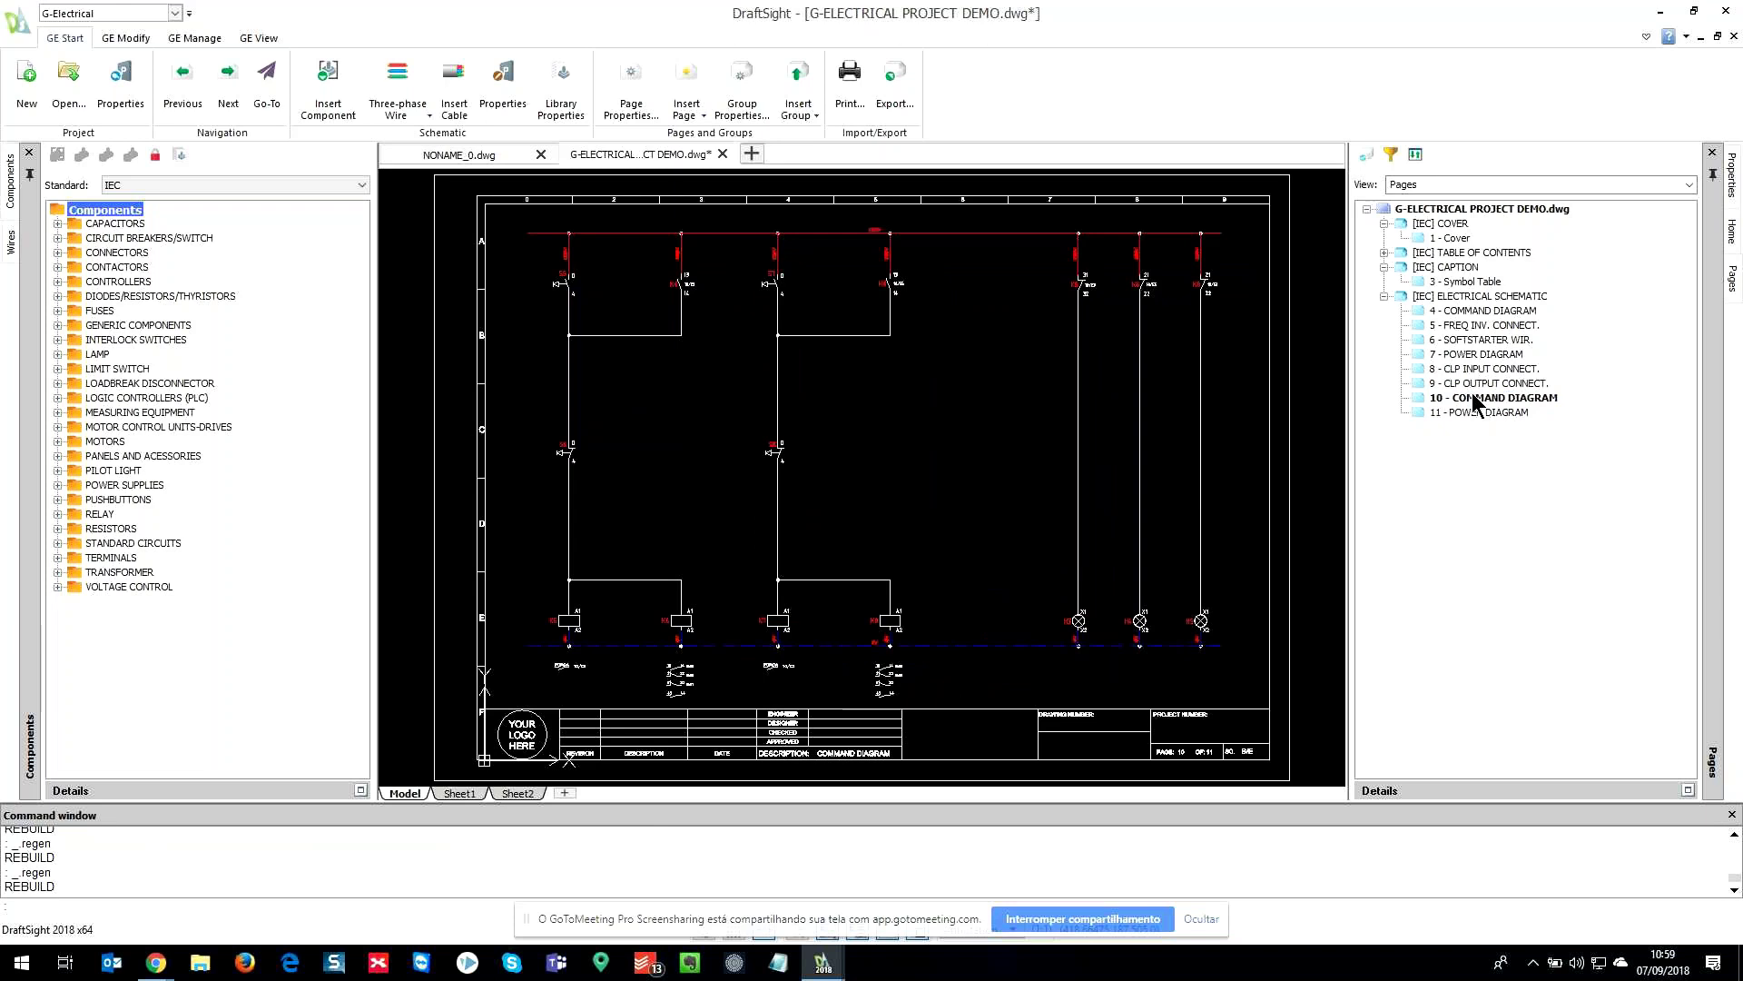
middle_click_drag(965, 560, 965, 560)
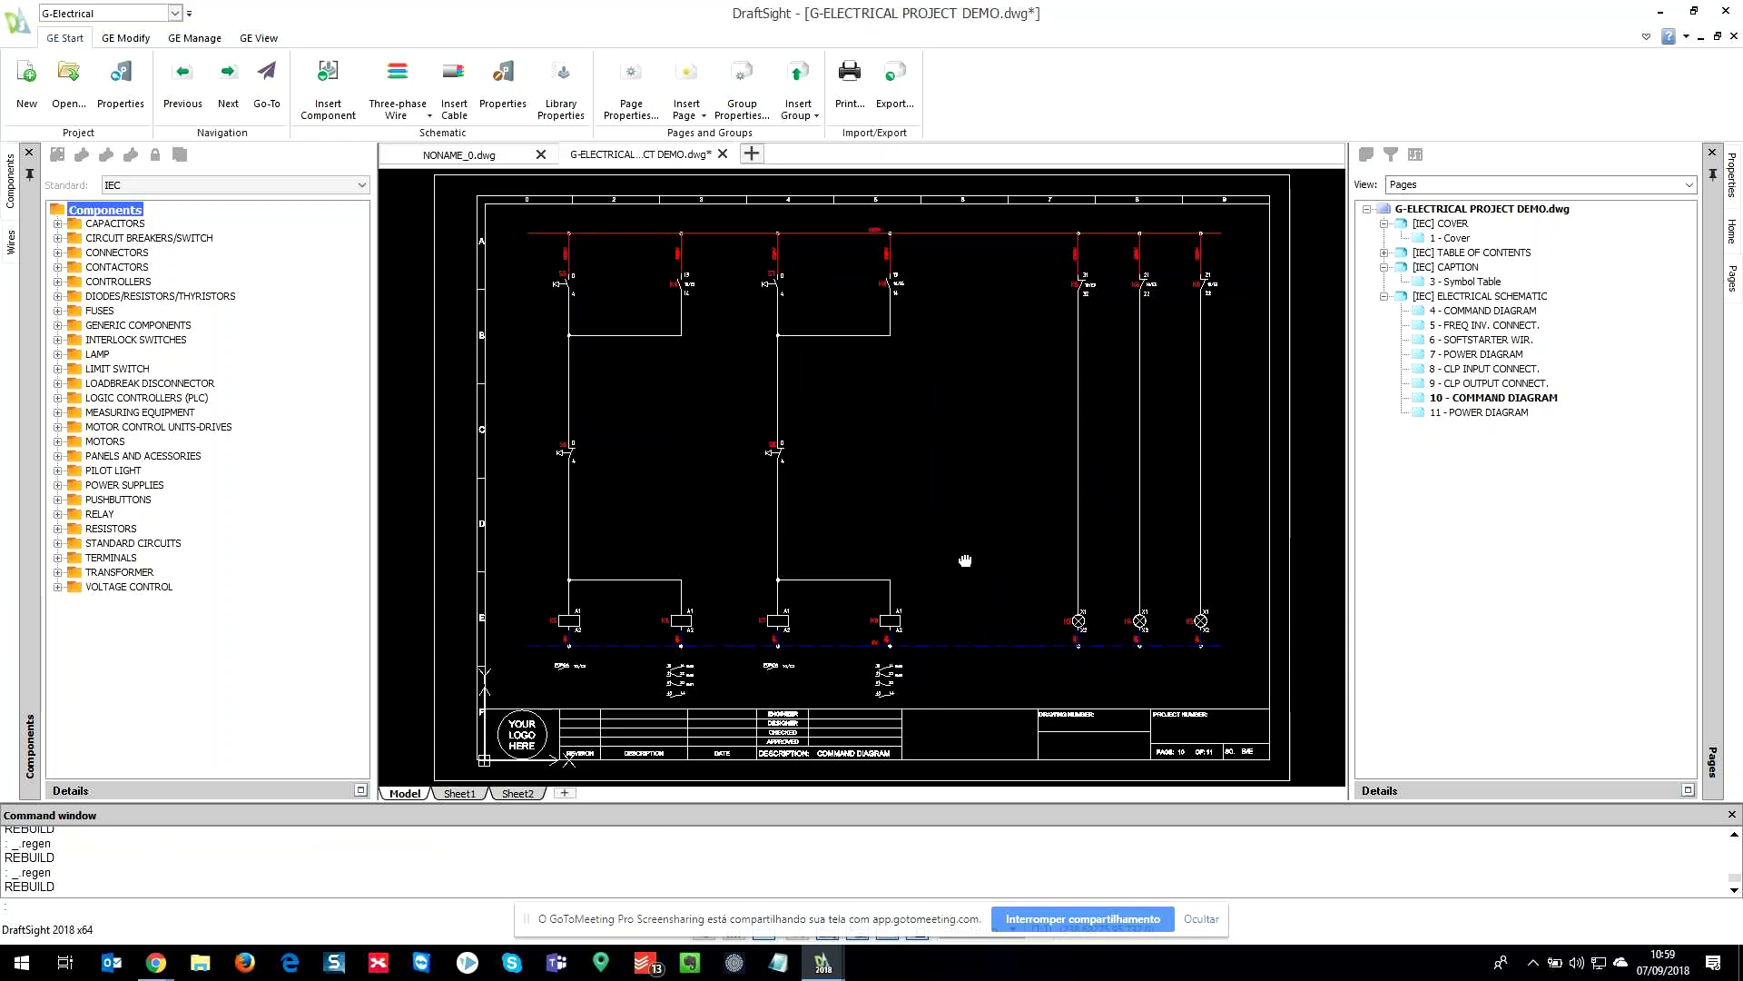
middle_click_drag(966, 561, 961, 558)
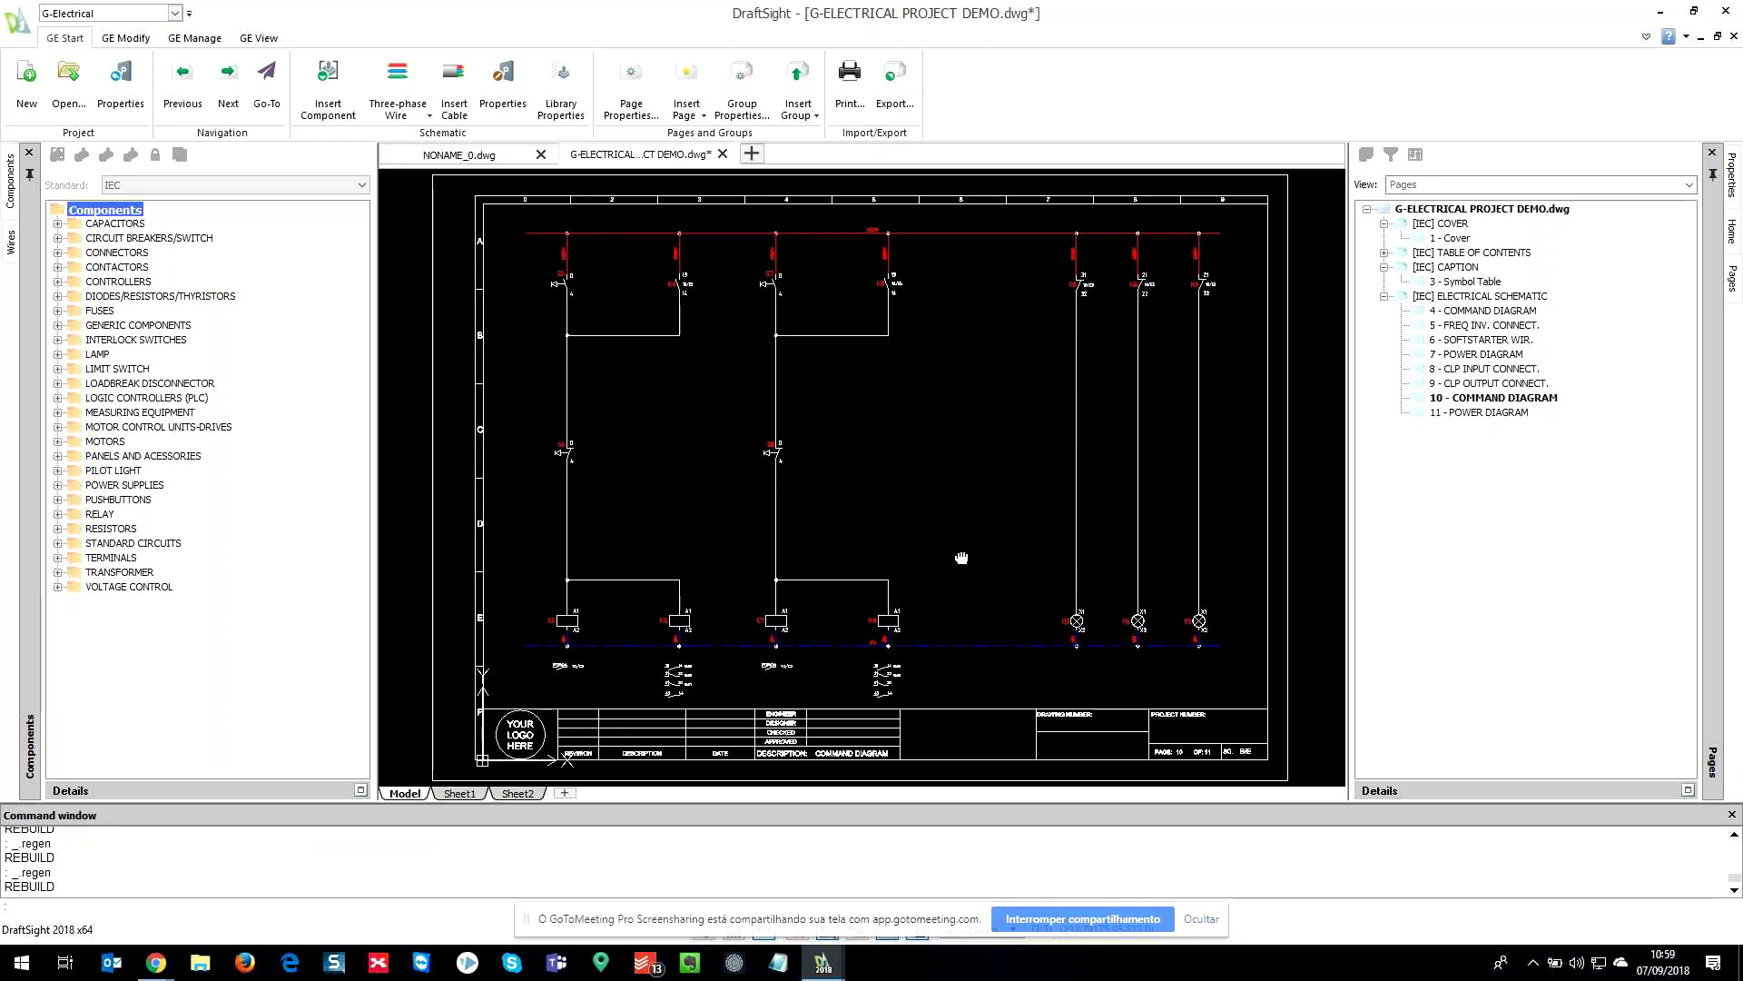
mouse_move(954, 564)
middle_mouse_down()
mouse_move(924, 490)
mouse_move(872, 454)
mouse_move(876, 347)
middle_mouse_up()
scroll(877, 347, "up", 2)
left_click(6, 254)
double_click(91, 297)
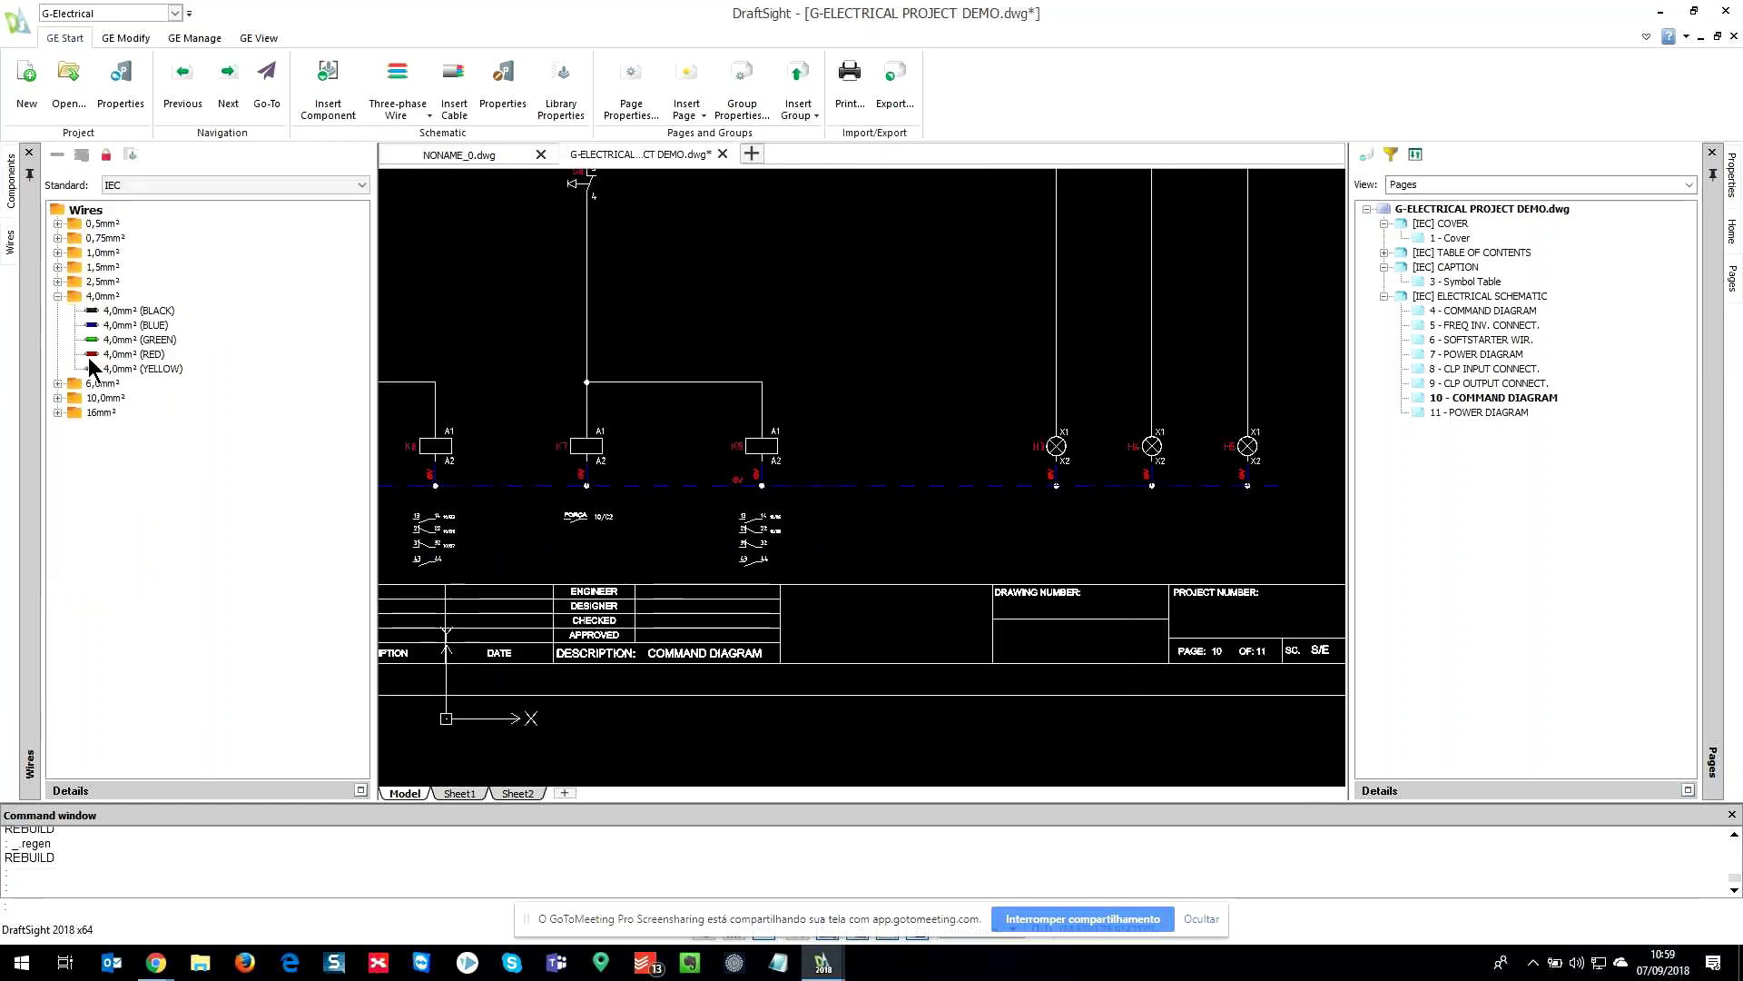
double_click(93, 283)
double_click(102, 266)
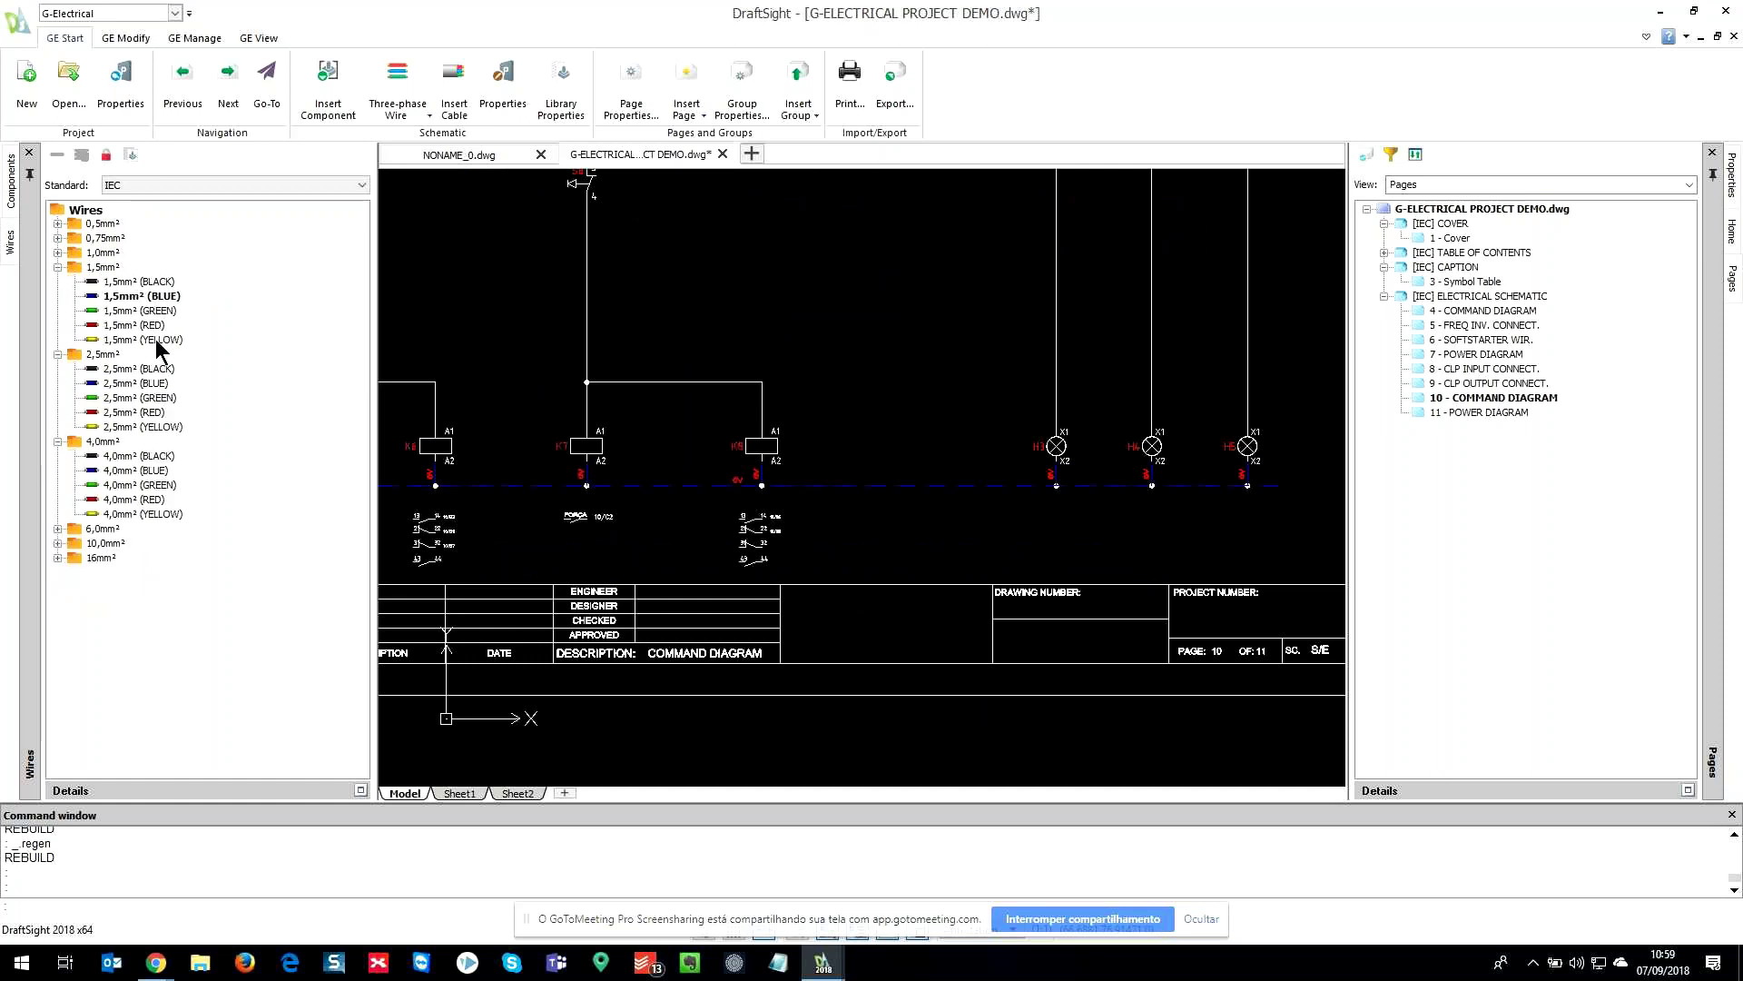
double_click(101, 253)
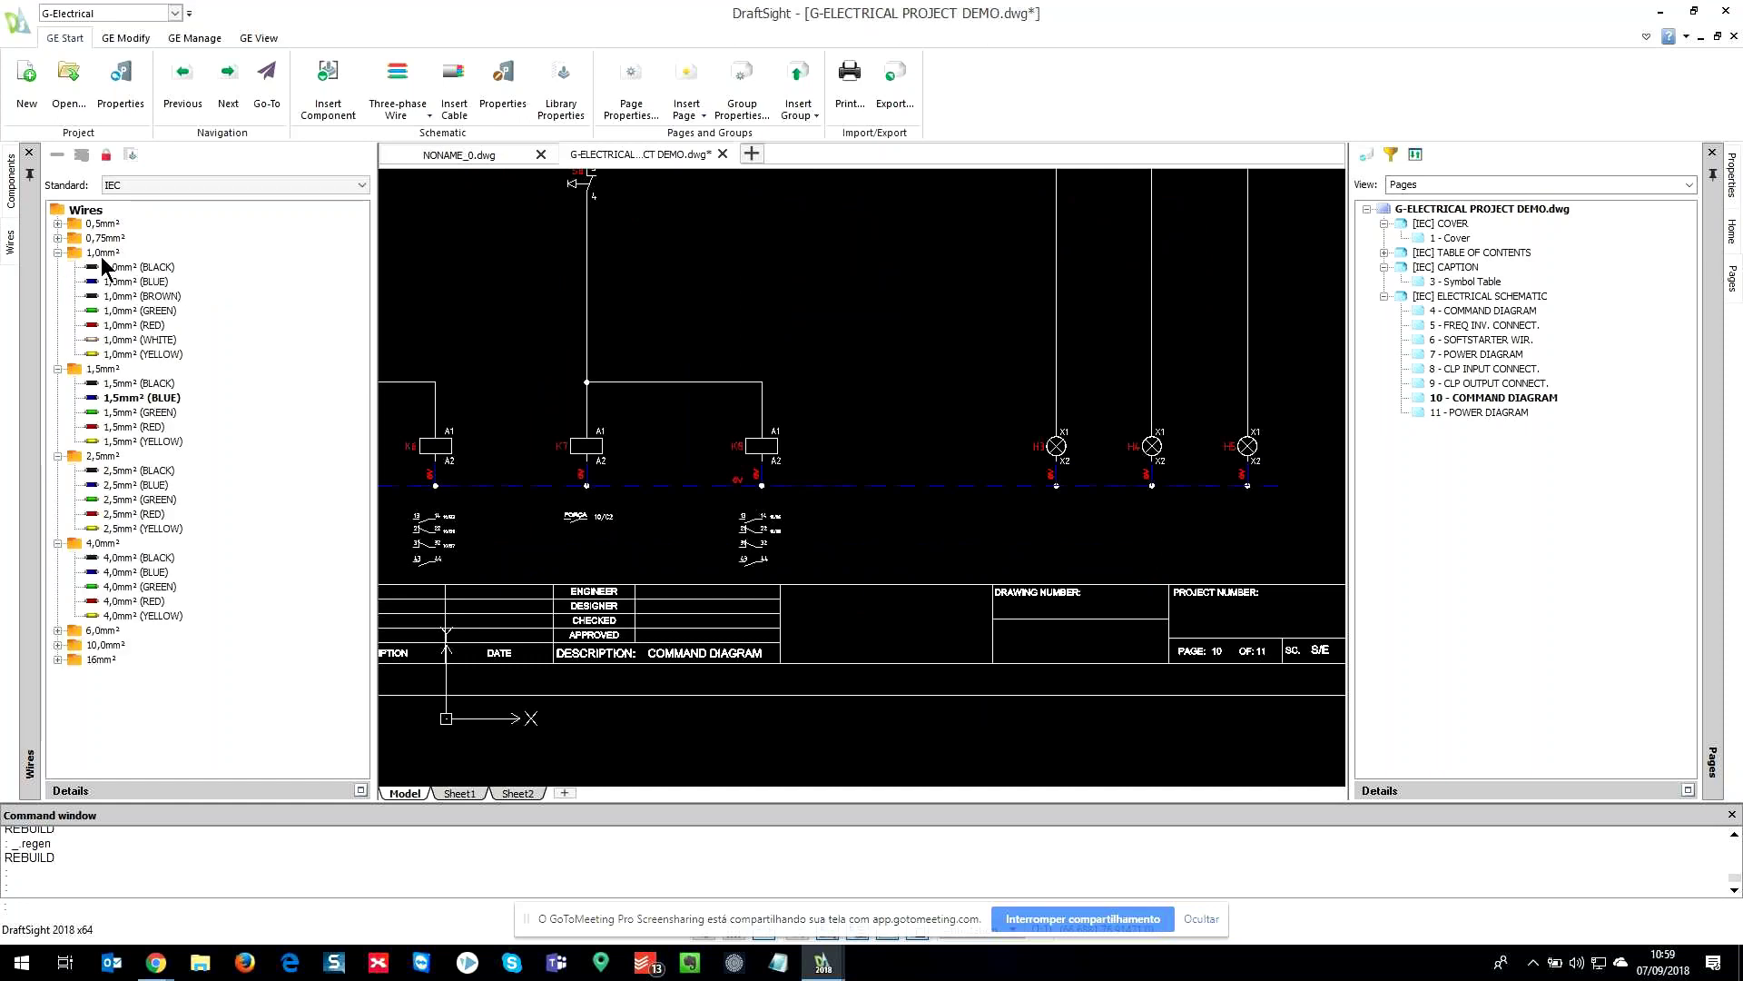
- Draw a 1,0mm² (WHITE) wire from the junction above coil K8 across and down to the 0V line
double_click(145, 338)
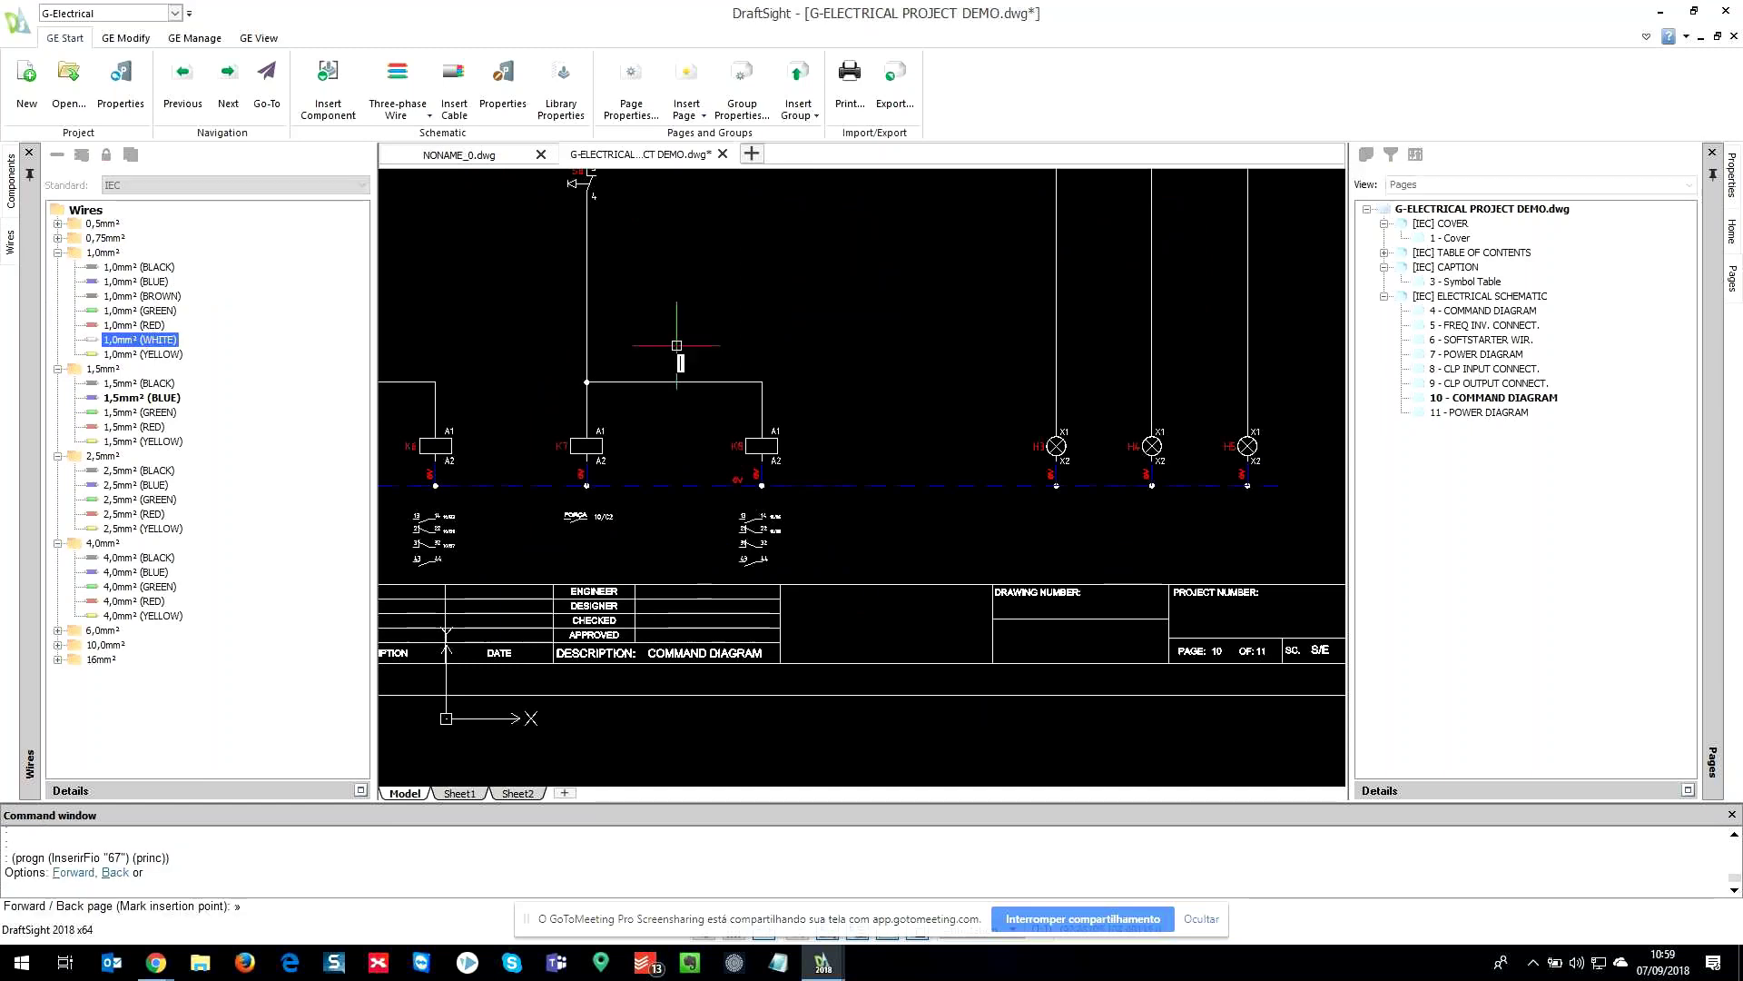
left_click(762, 381)
left_click(873, 382)
left_click(879, 485)
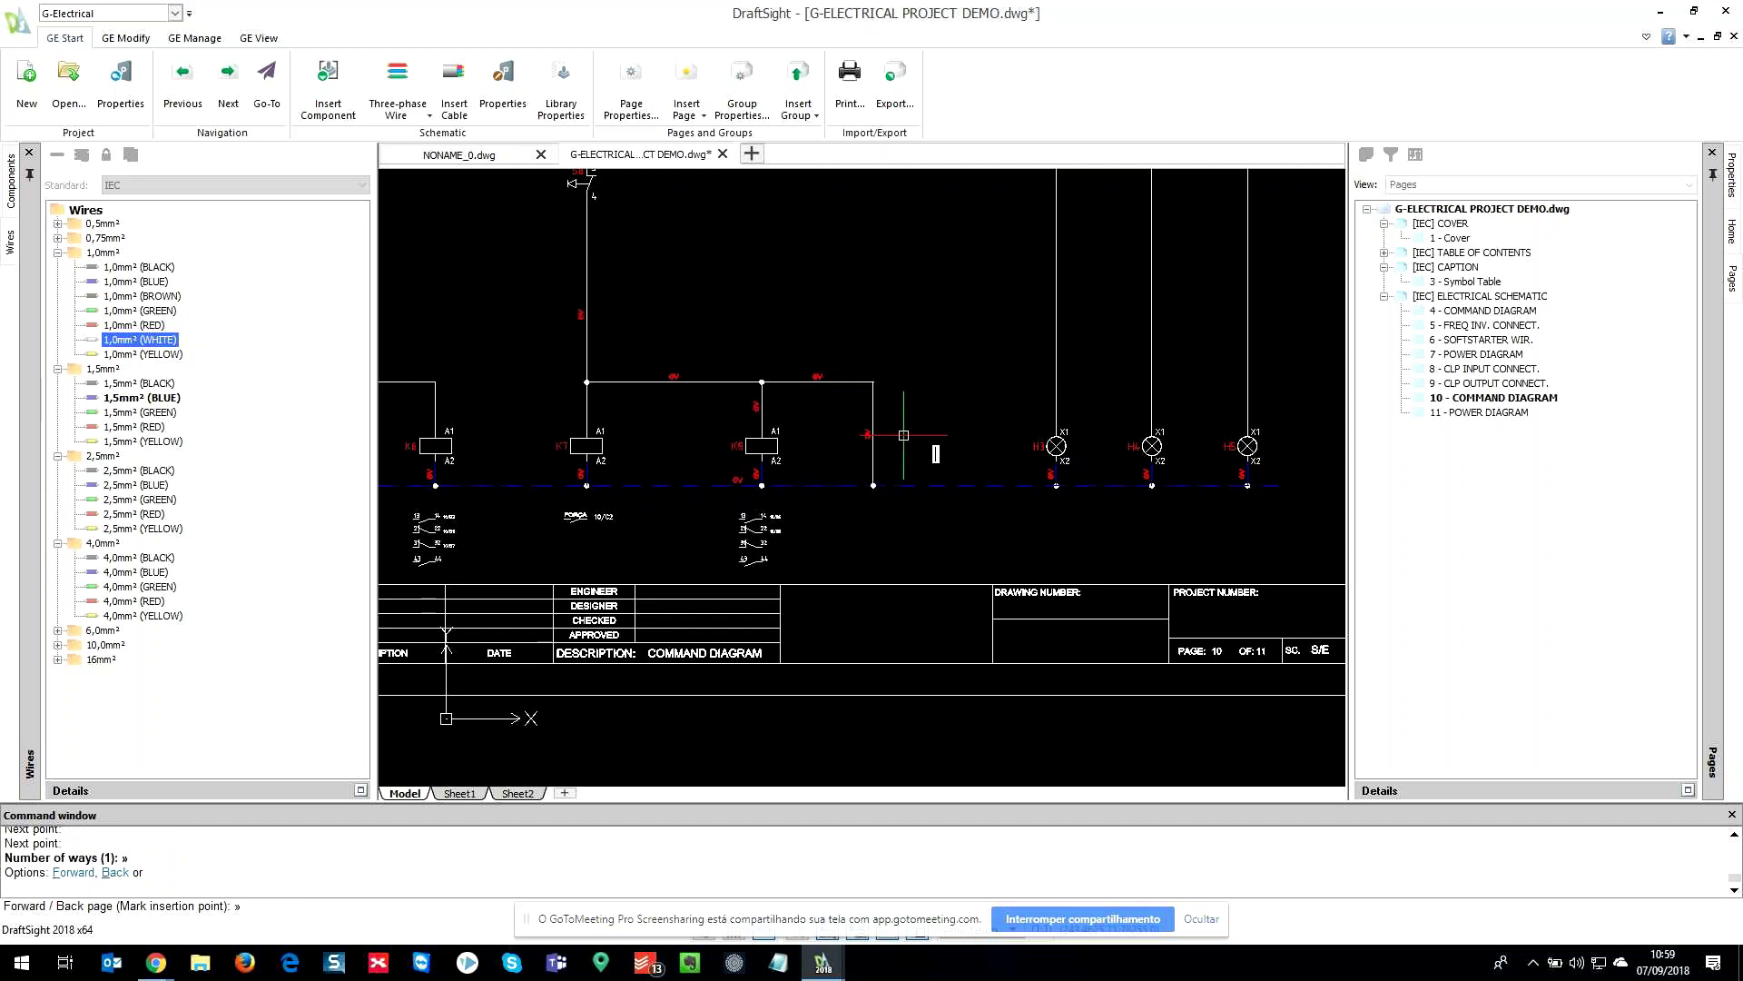
key("Escape")
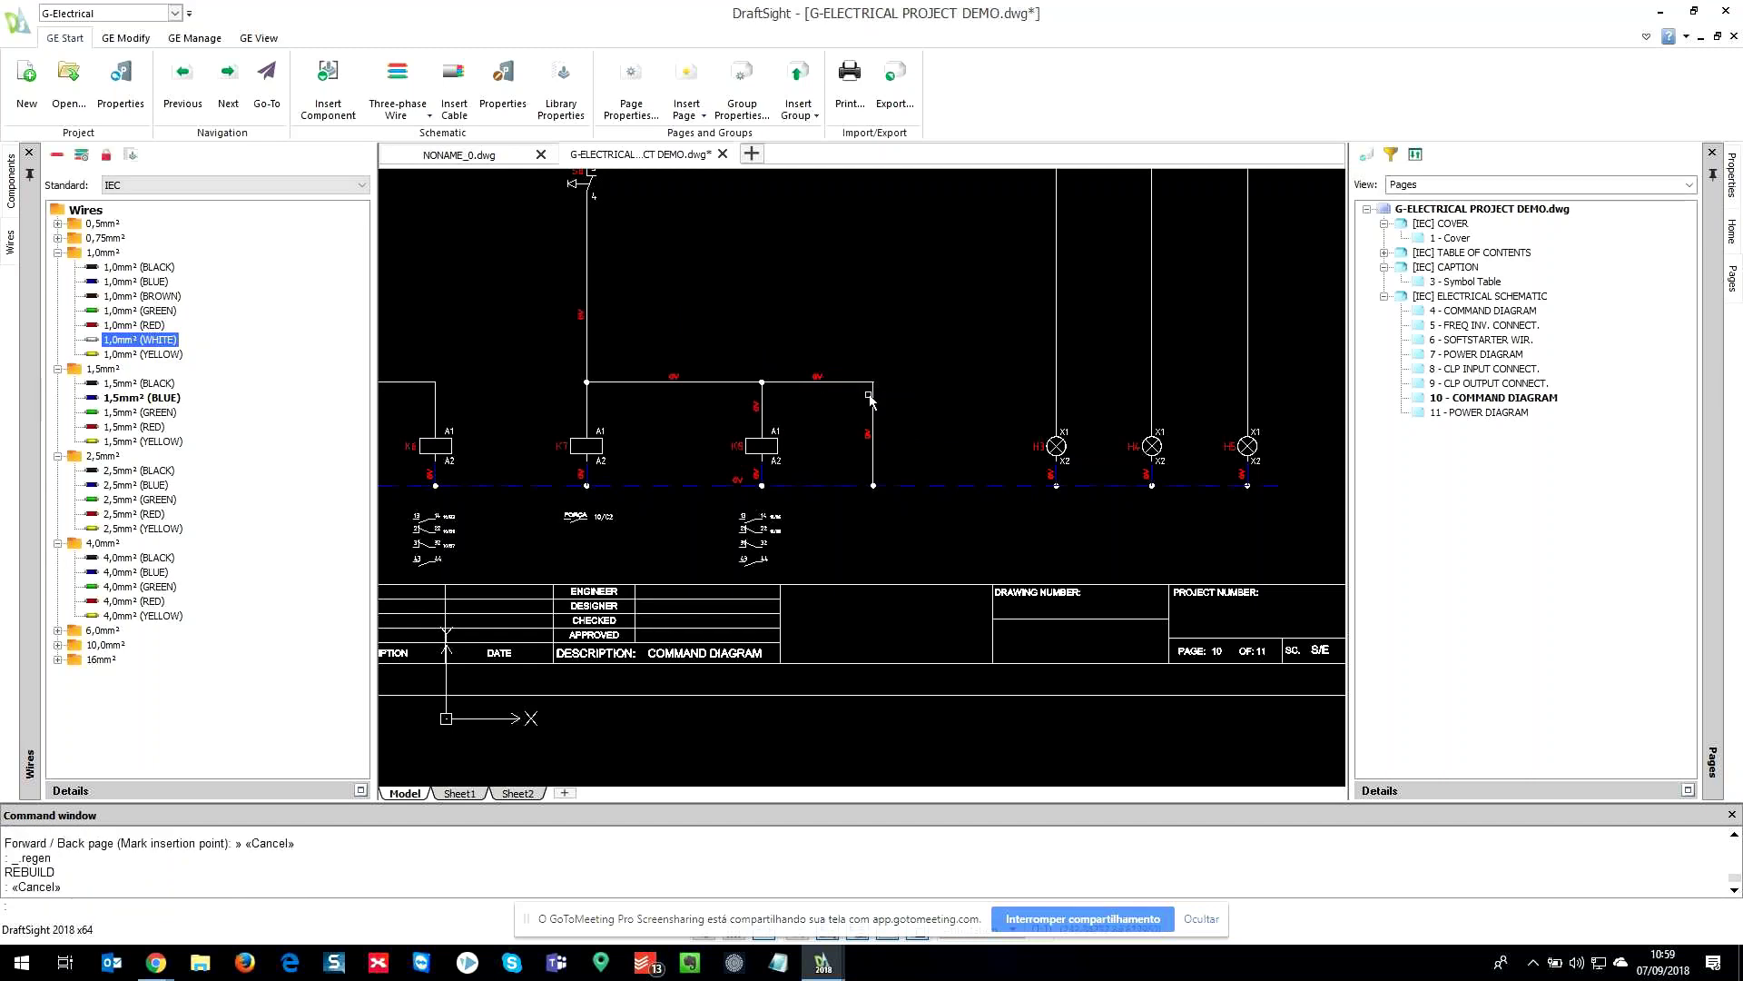
scroll(870, 398, "up", 3)
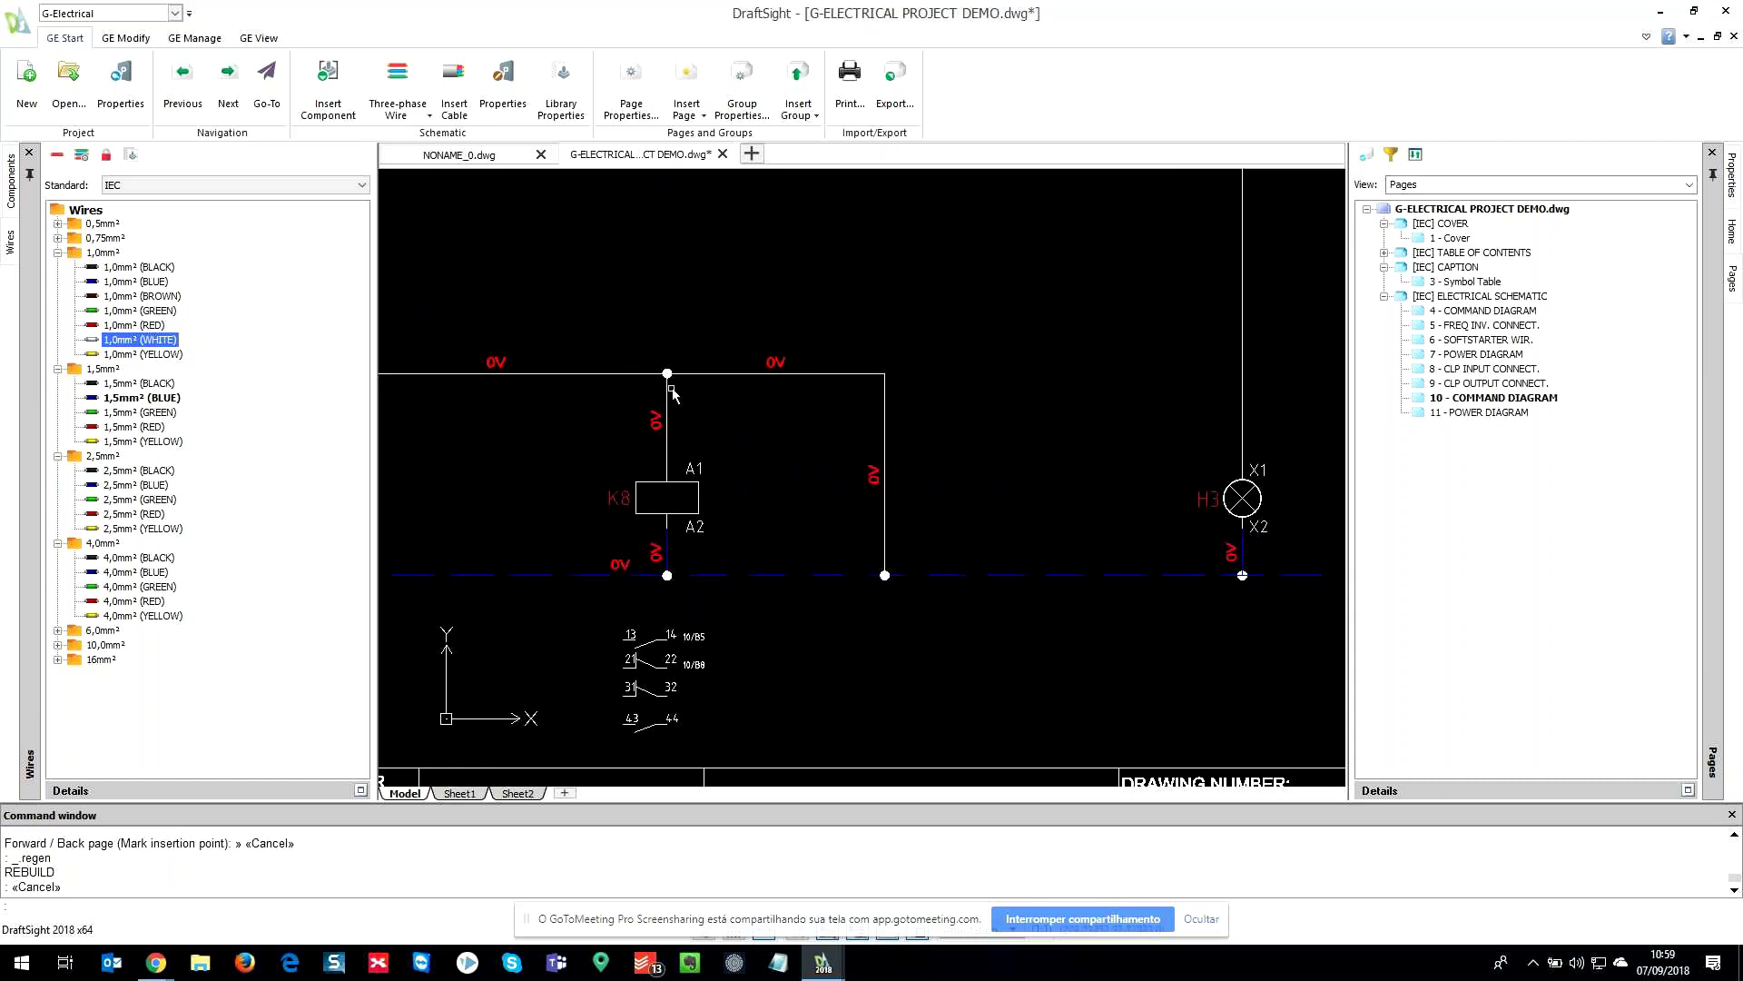
scroll(706, 394, "down", 1)
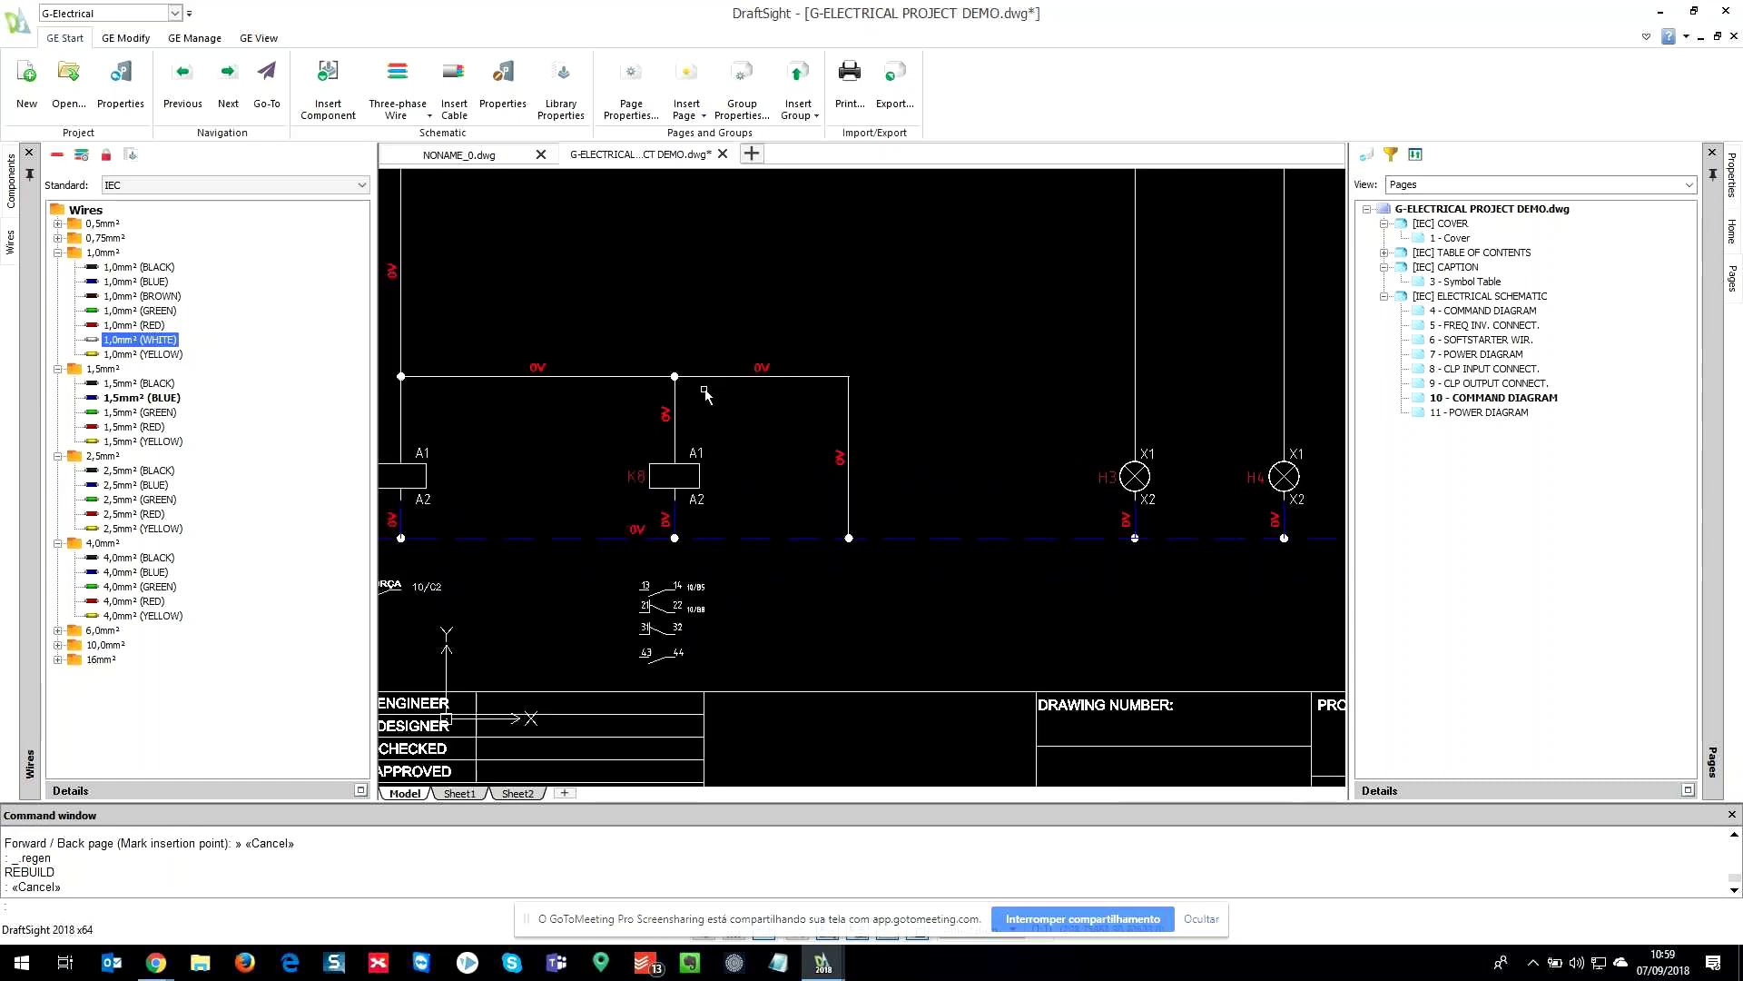
- Insert the ABB A LINE power contactor "3 POLE CONTACTOR A 30-30-10(1NA), 230Vca" on the vertical part of the new wire
left_click(10, 195)
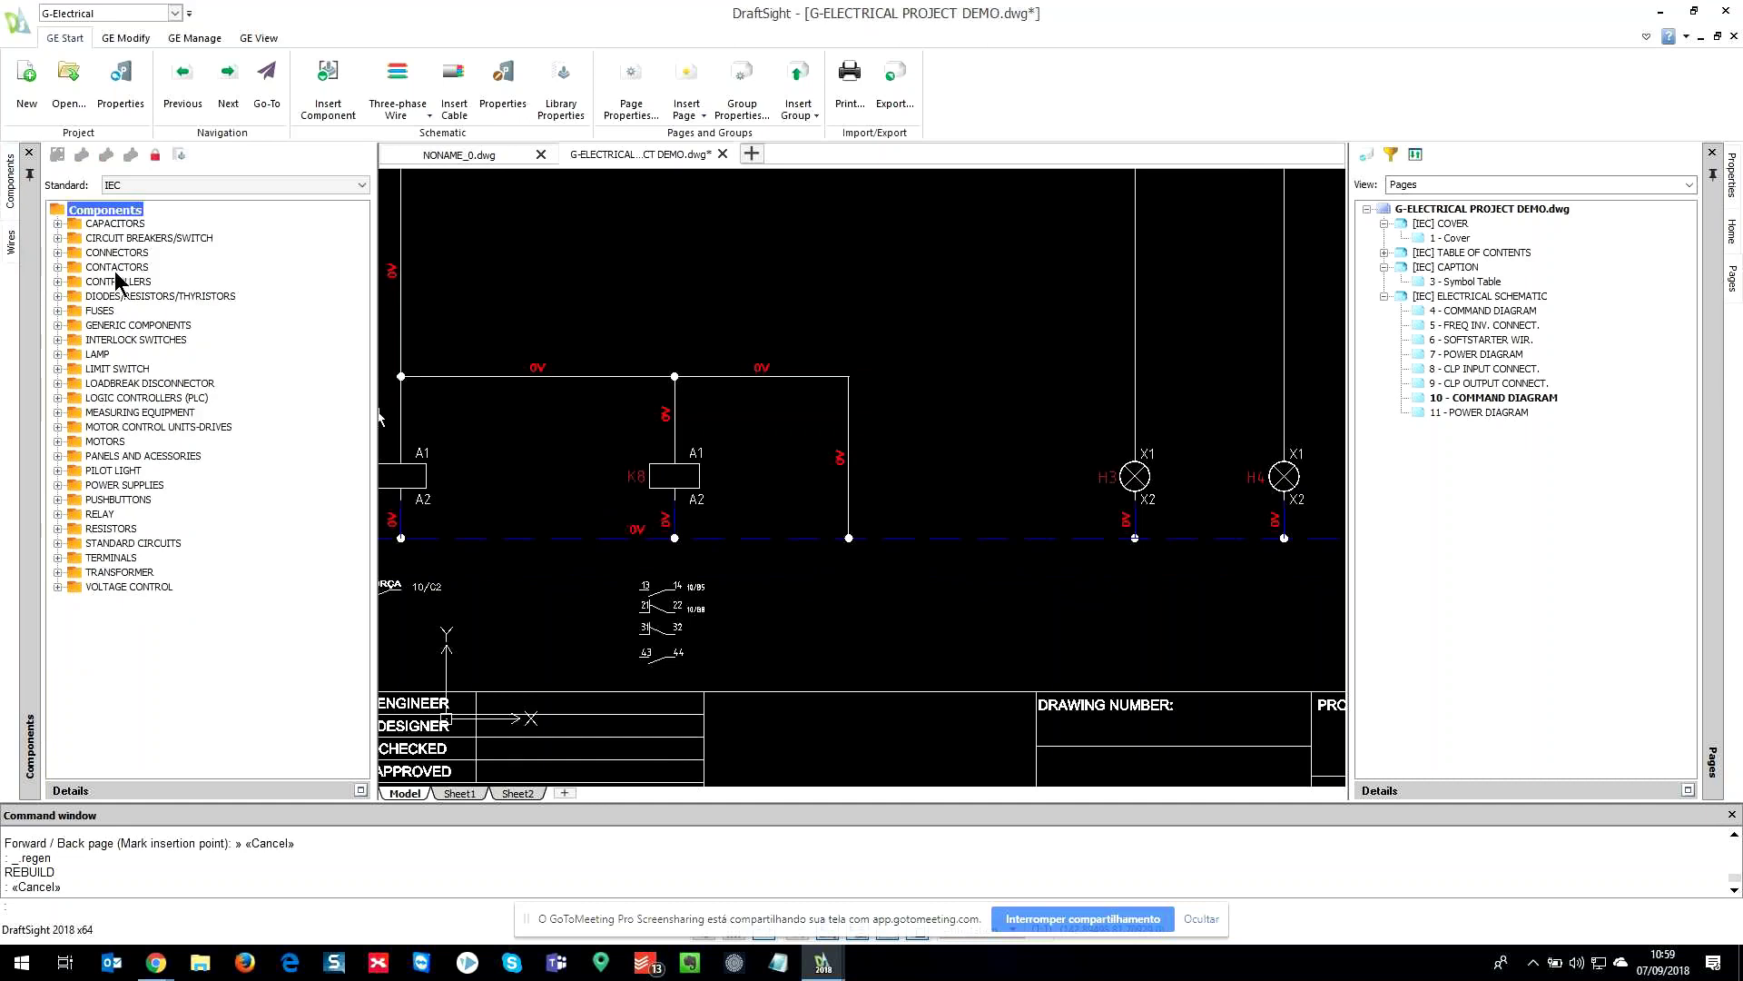
double_click(115, 266)
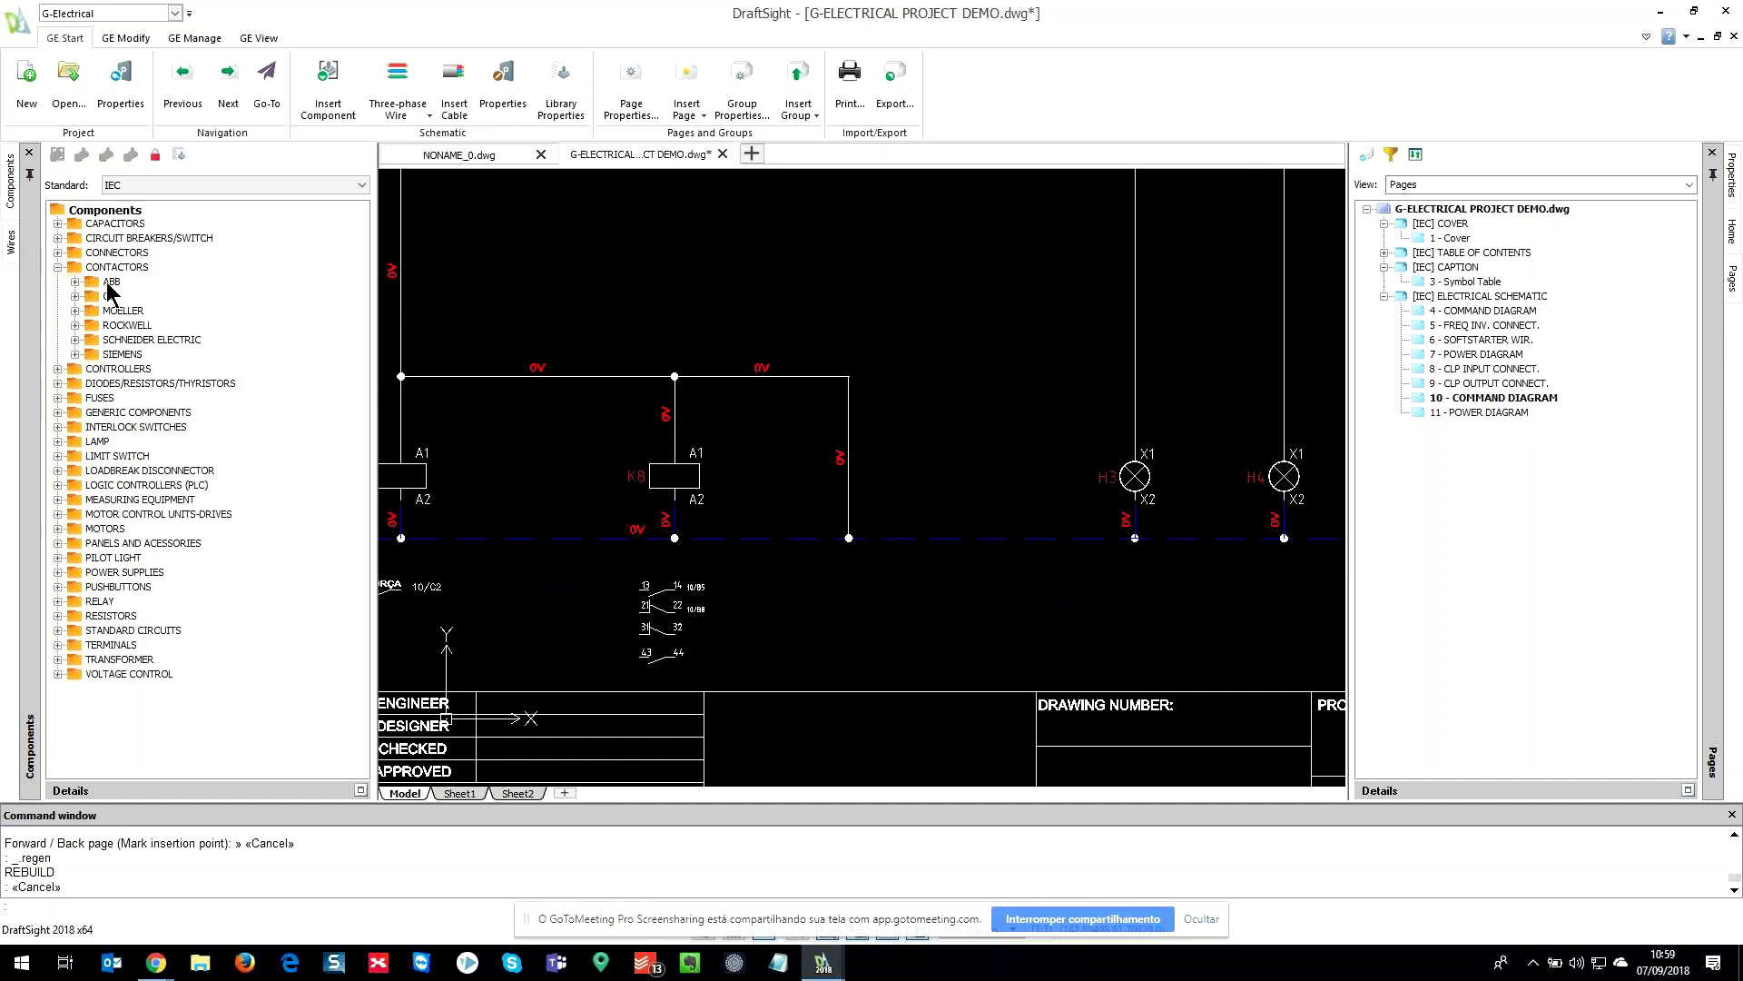
left_click(75, 282)
double_click(113, 325)
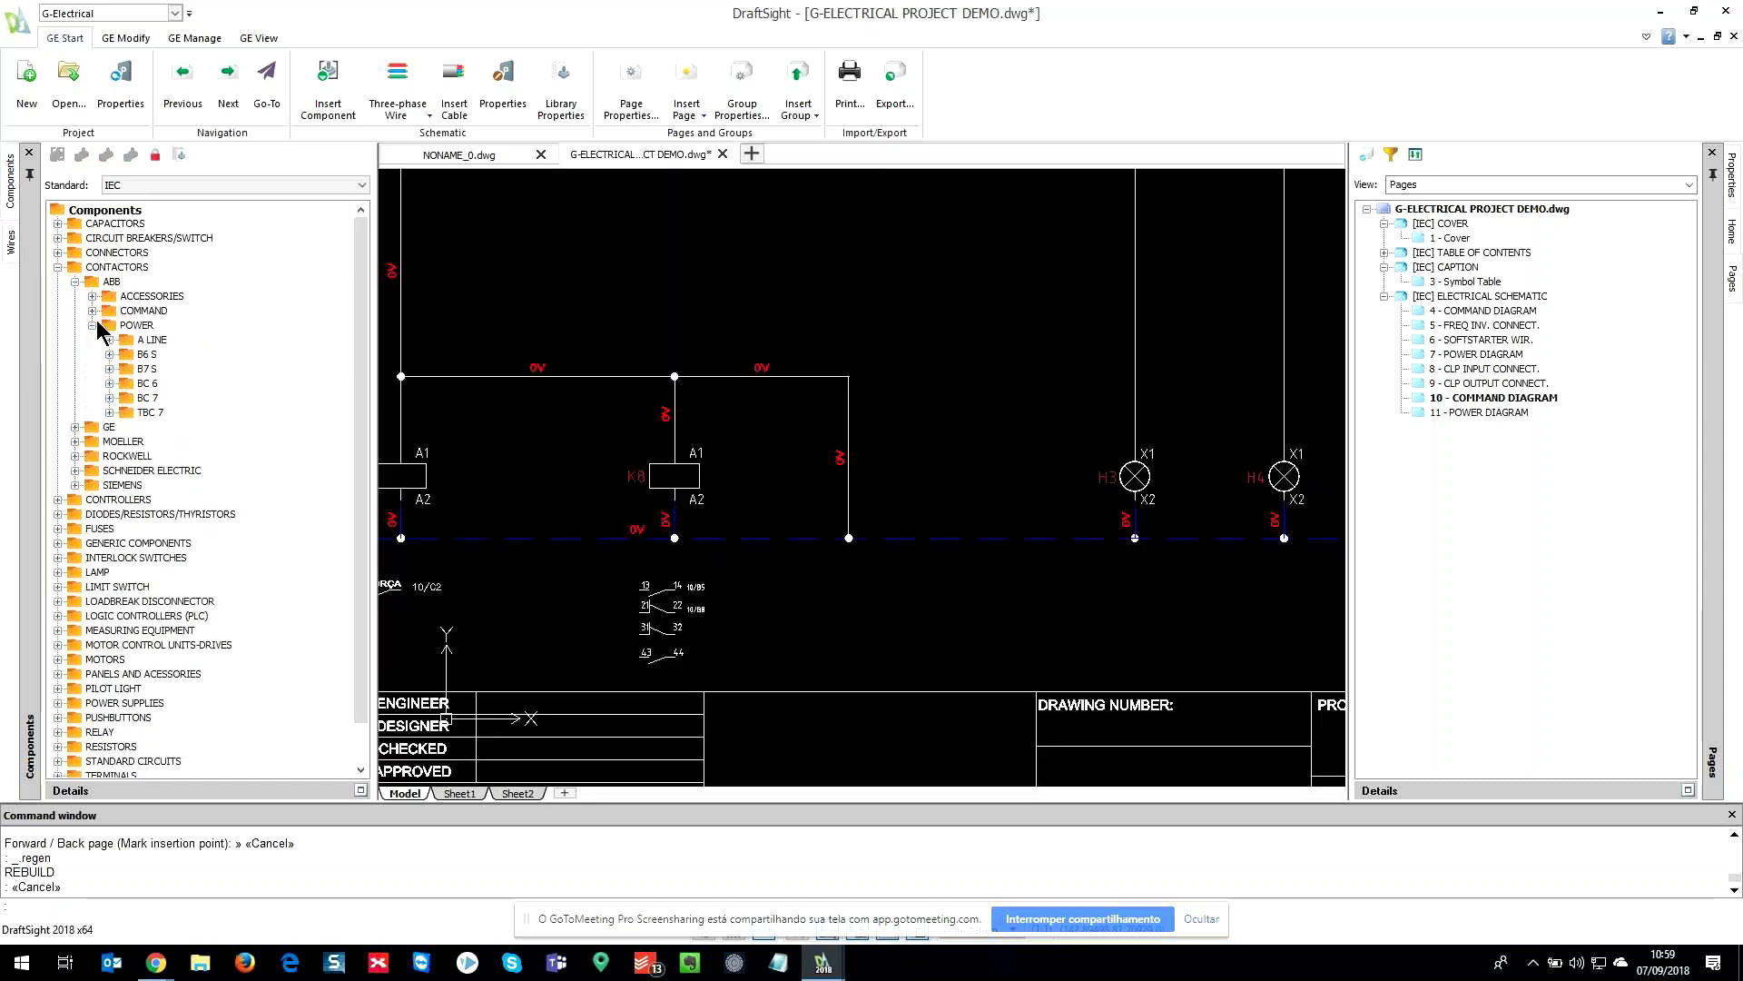
double_click(127, 342)
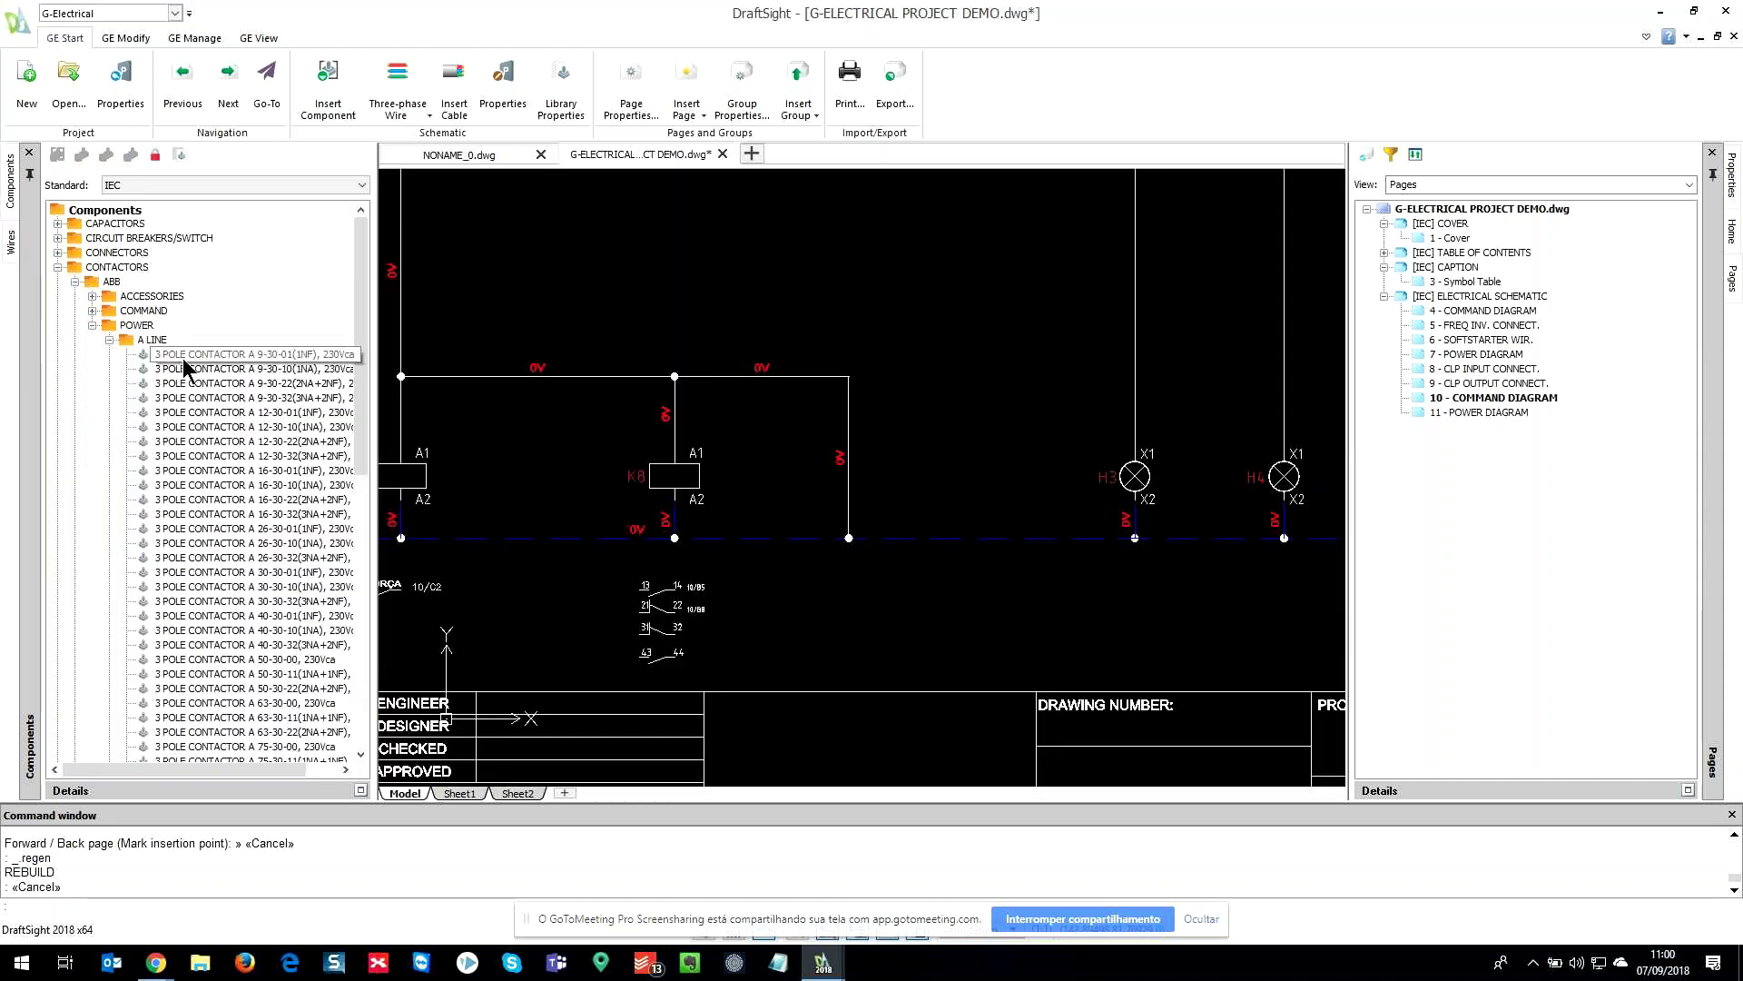
scroll(349, 508, "down", 4)
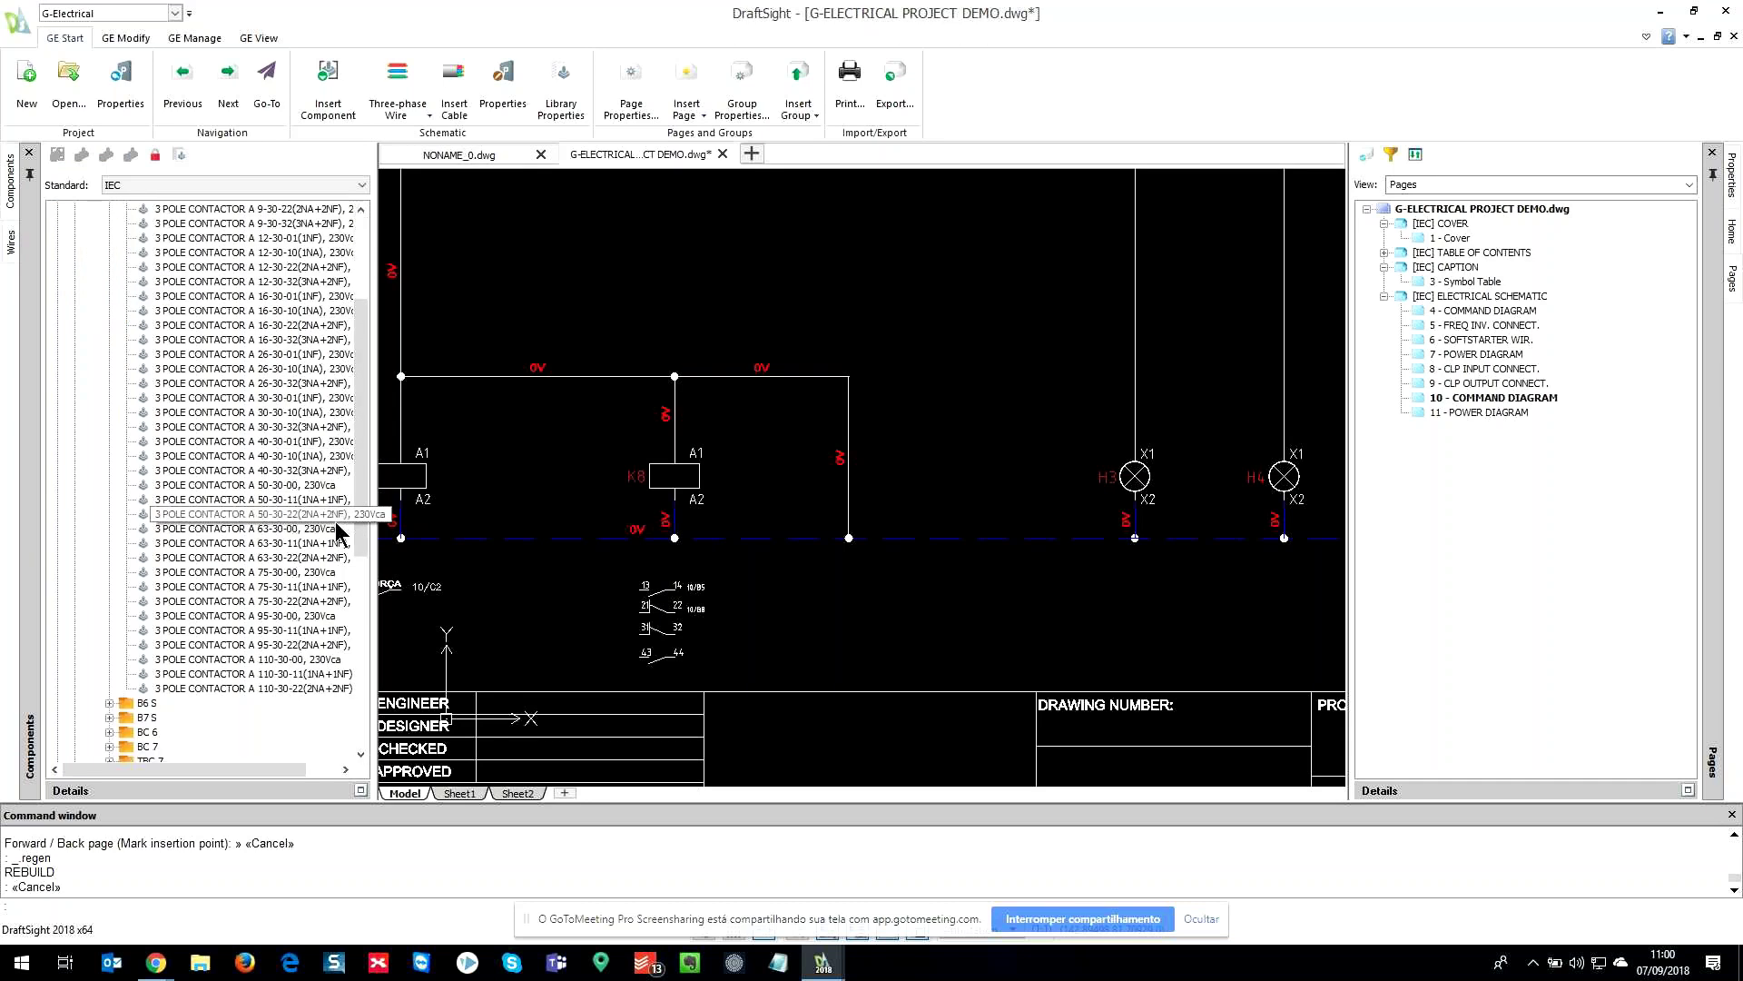
left_click(252, 412)
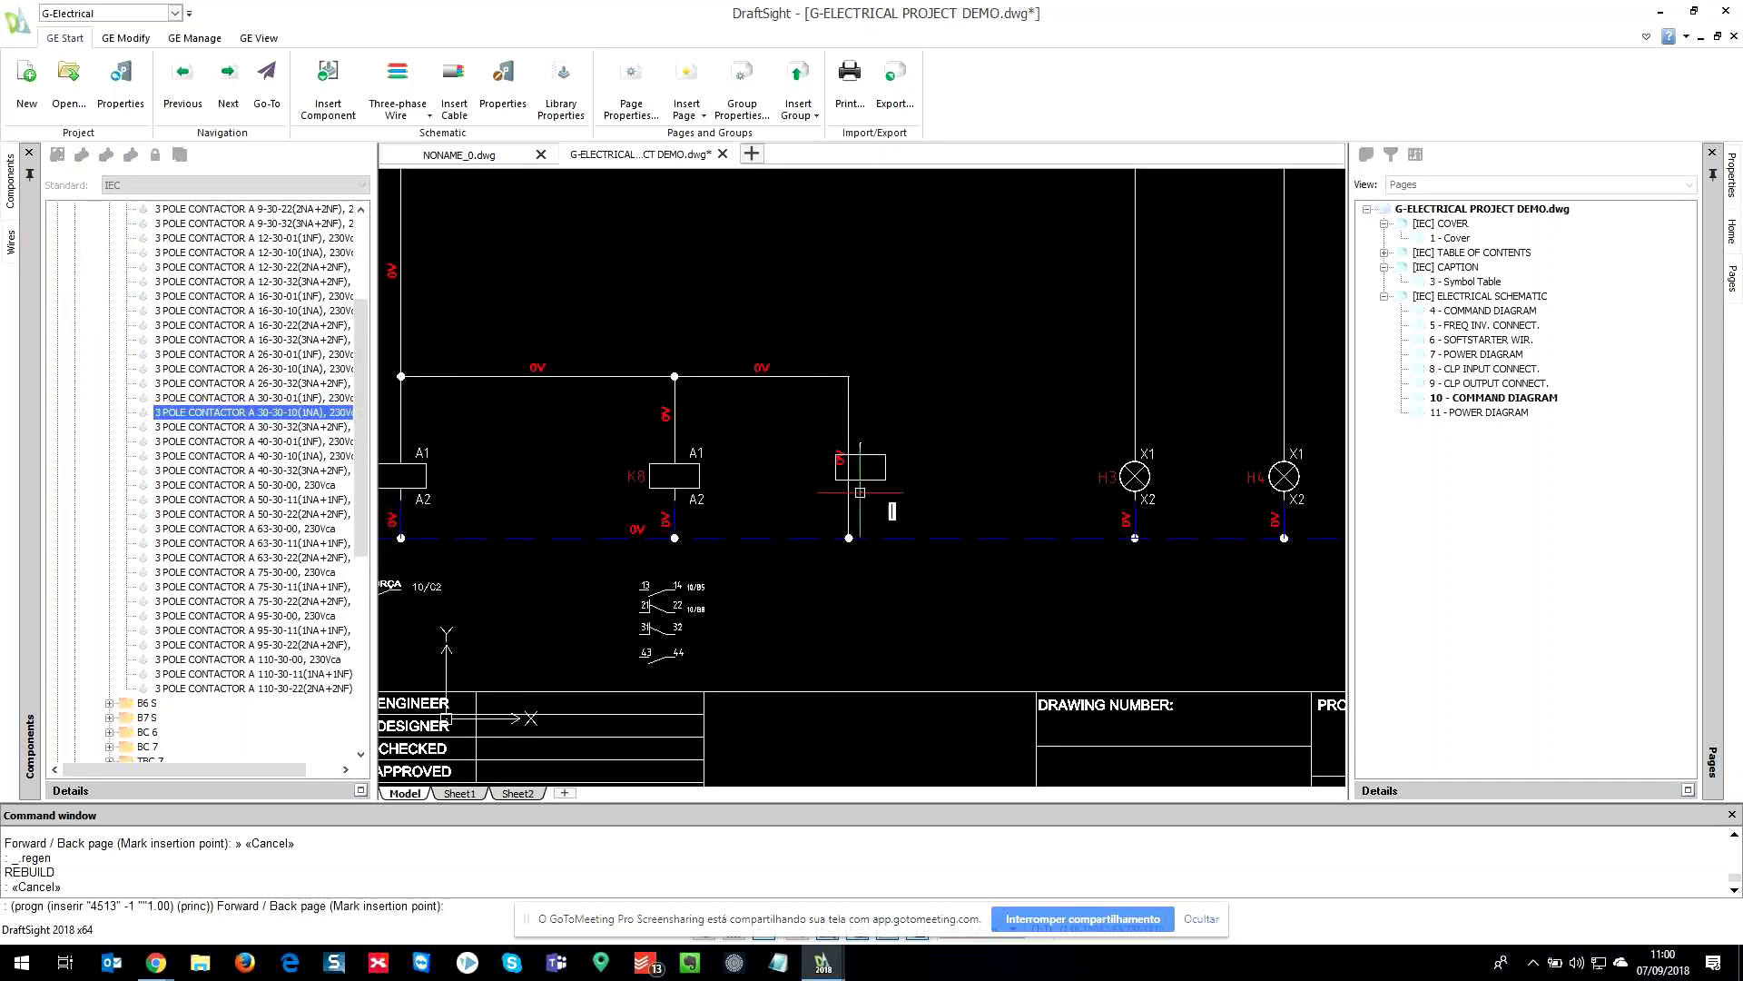
left_click(880, 501)
key("Escape")
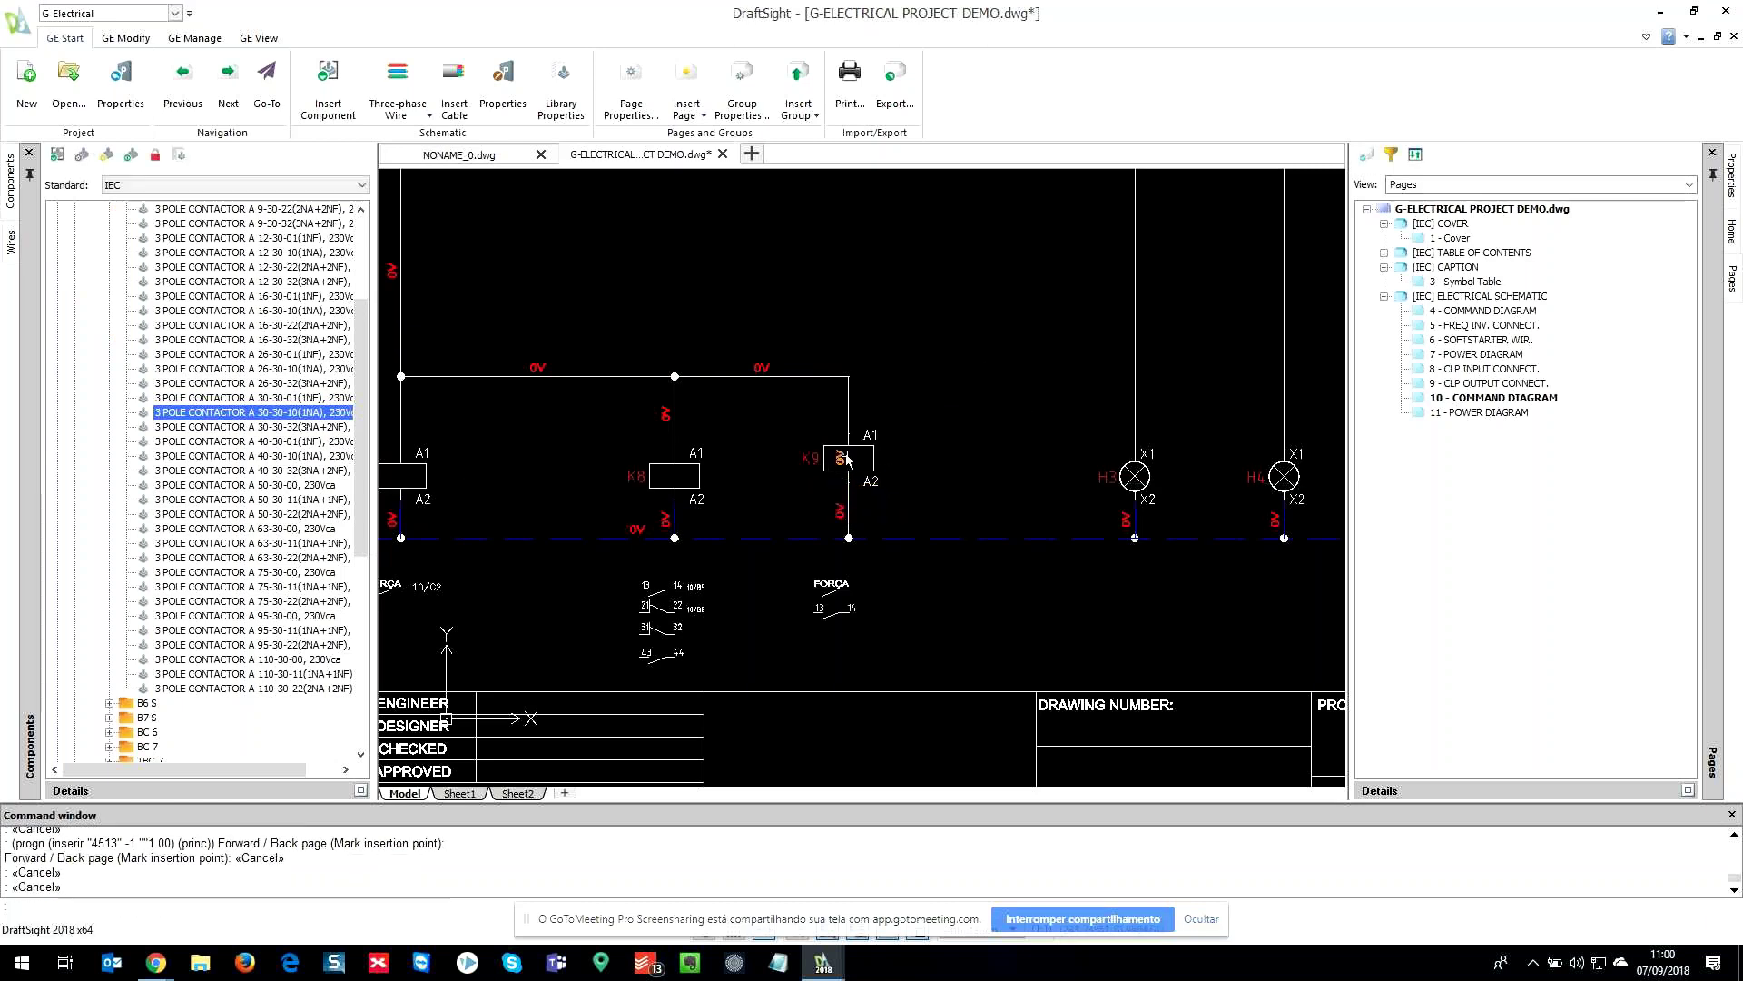
- Delete the 0V wire label overlapping the new contactor coil K9 and inspect the coil
left_click(843, 459)
key("Delete")
scroll(888, 499, "up", 3)
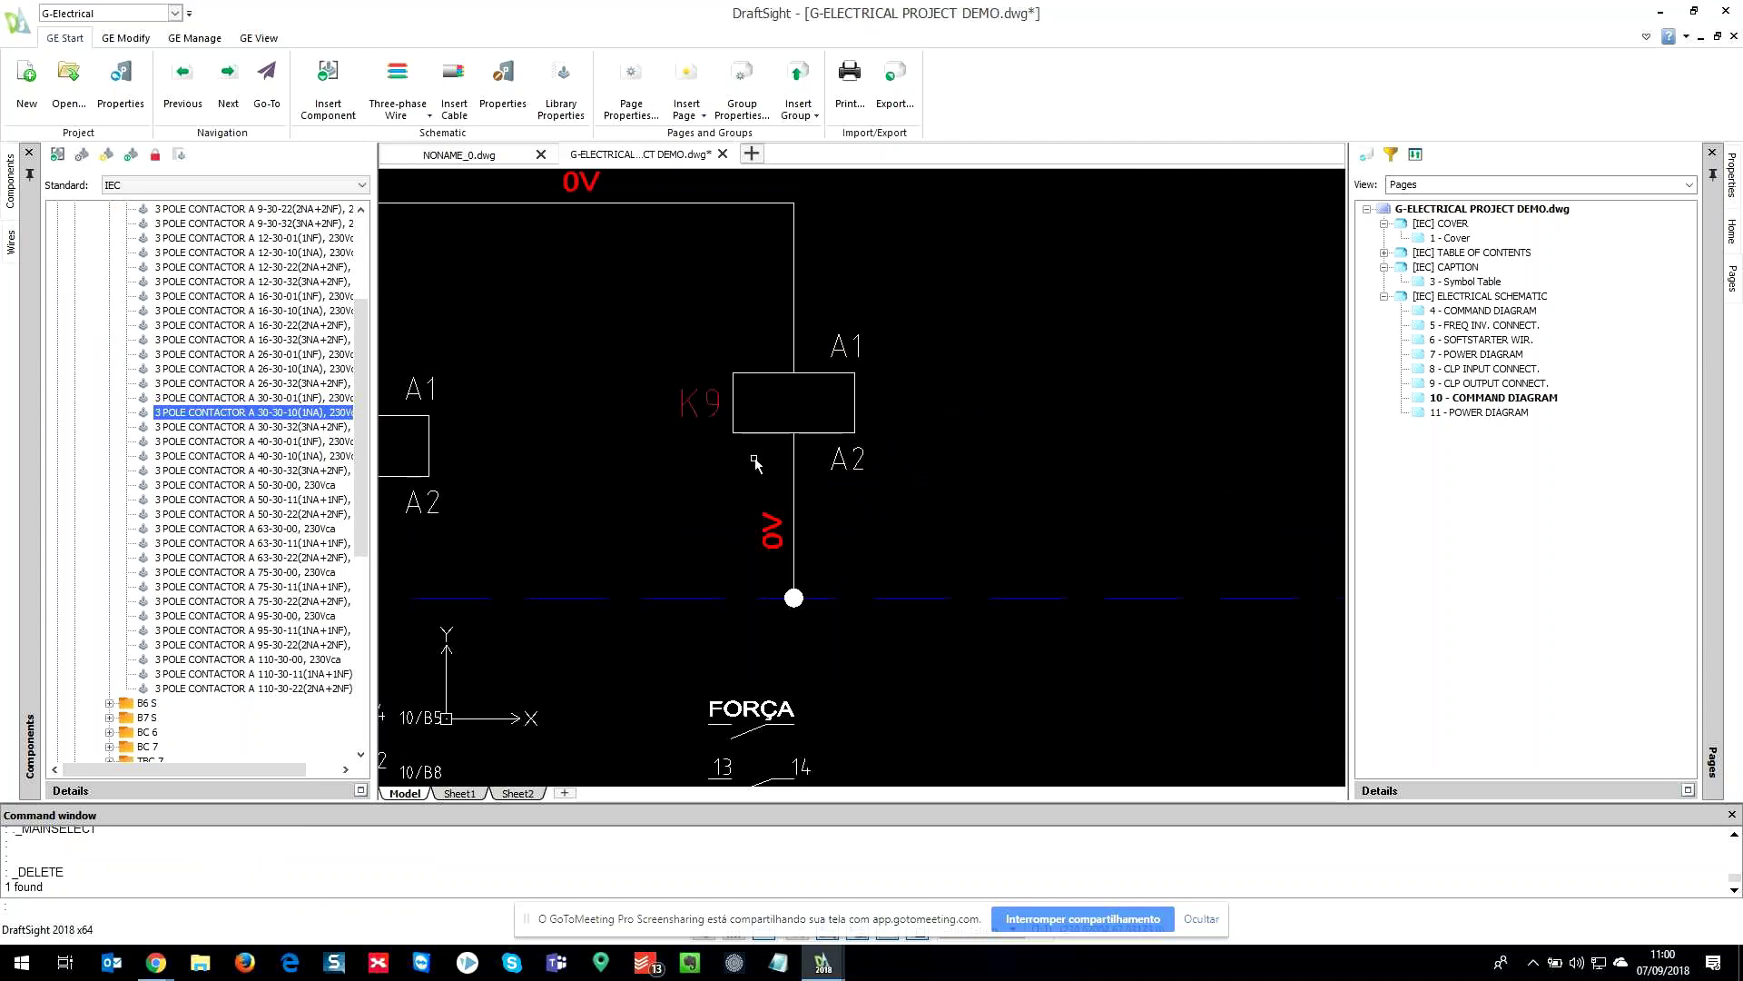
middle_click_drag(726, 430, 994, 461)
scroll(817, 425, "down", 4)
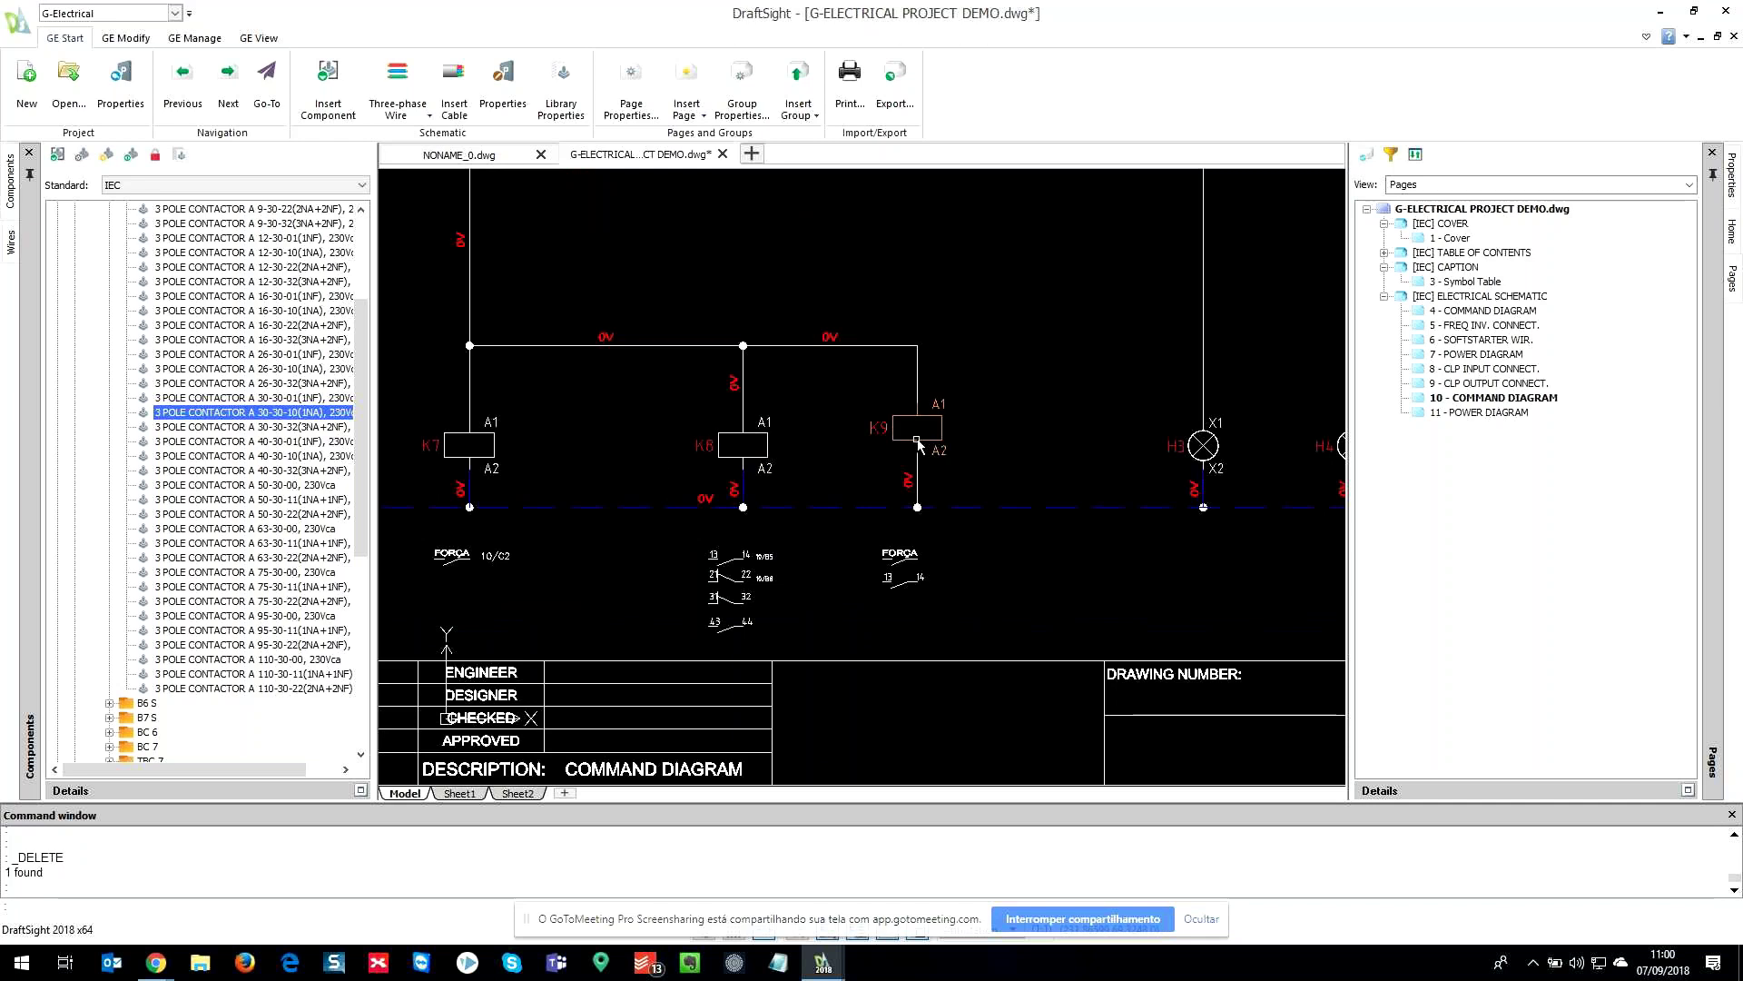
scroll(986, 442, "up", 3)
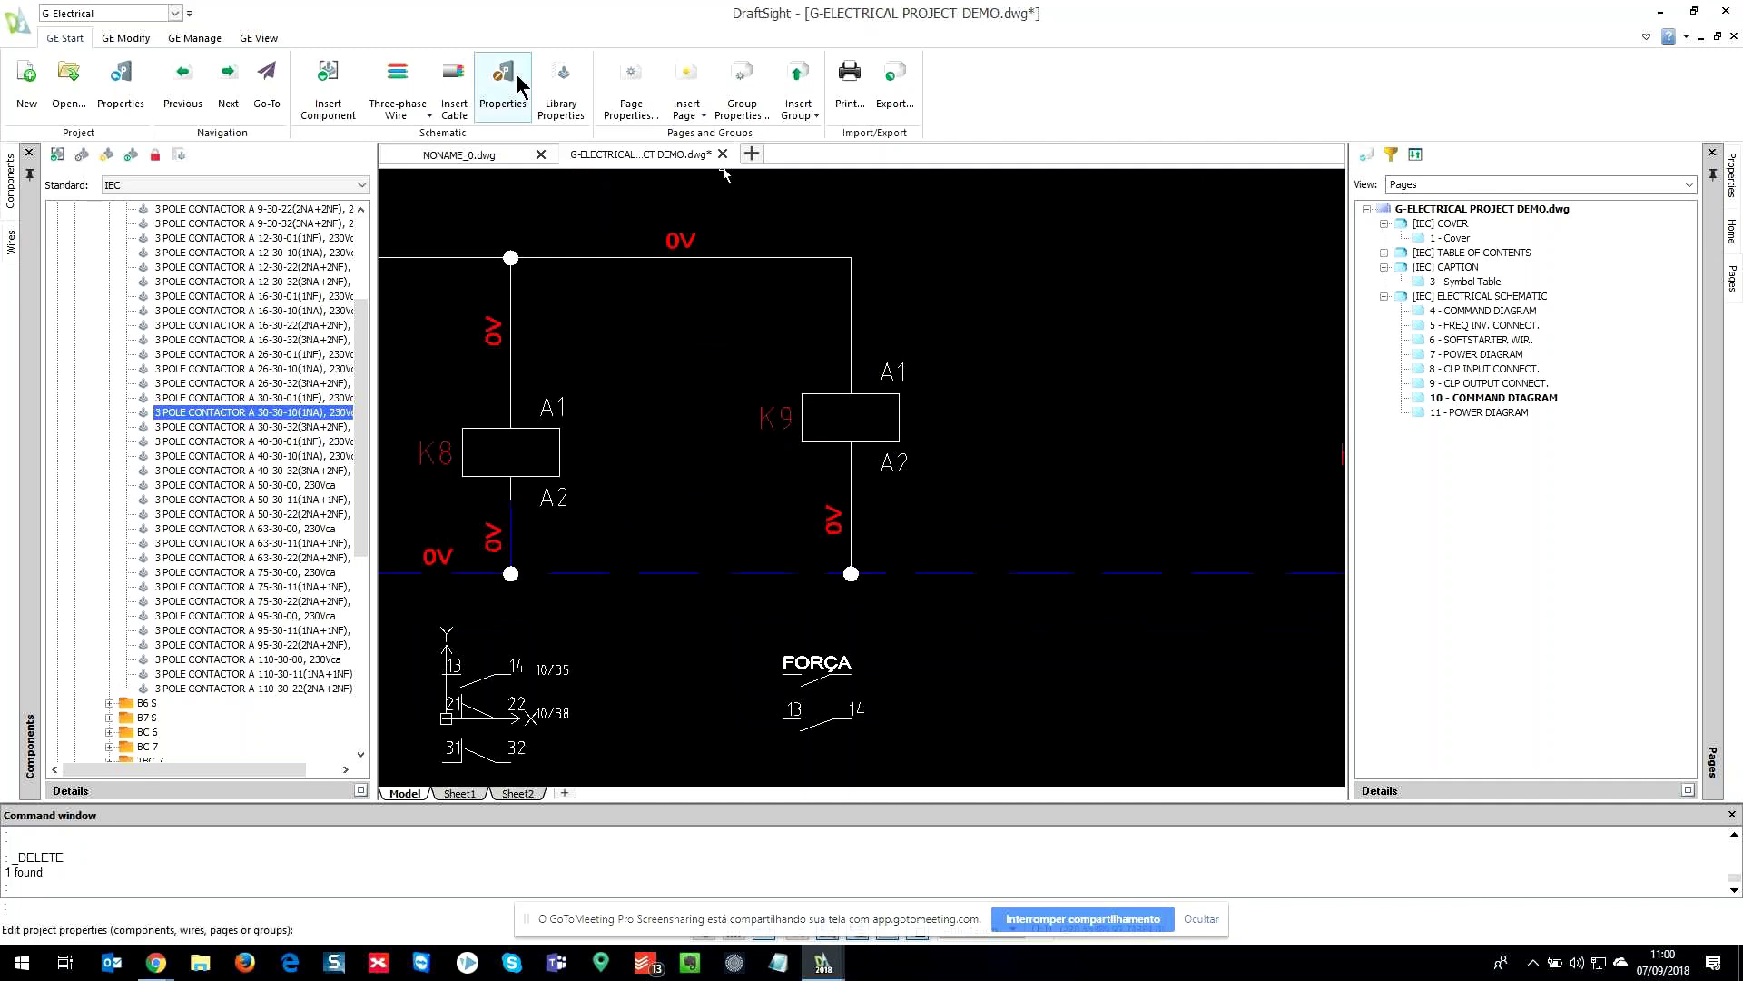
- Show the project palette, expand its Components group and review the components listed there
left_click(260, 38)
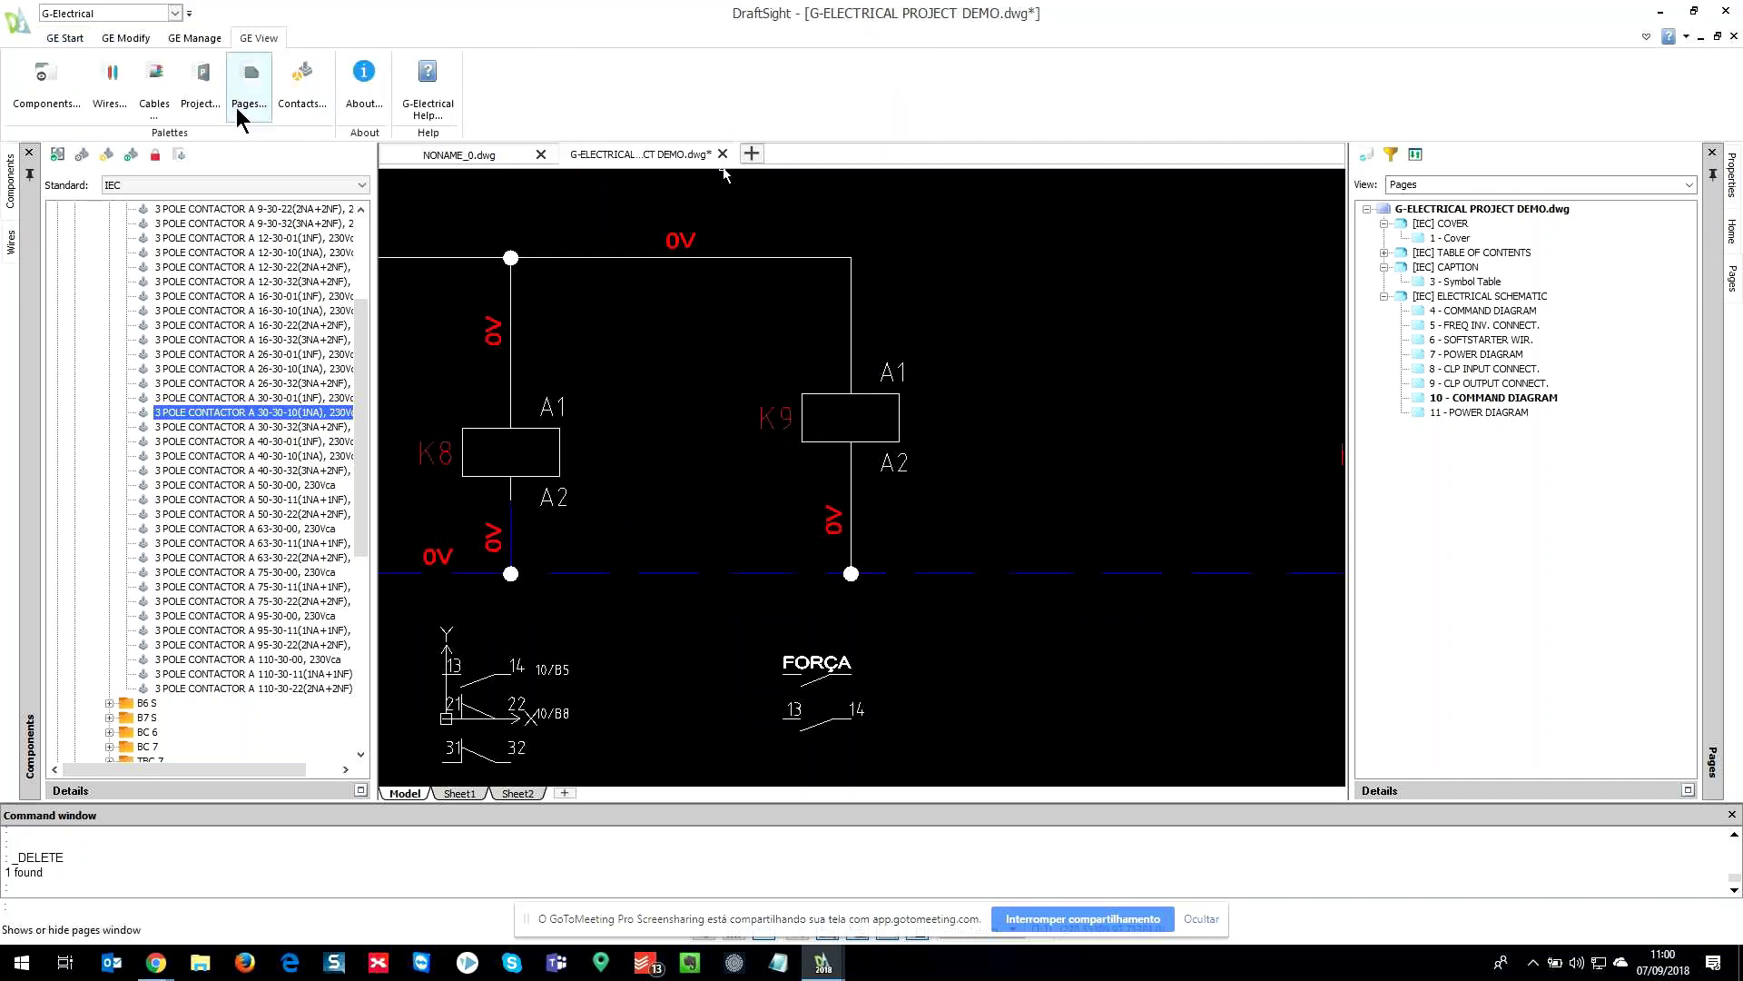
left_click(201, 86)
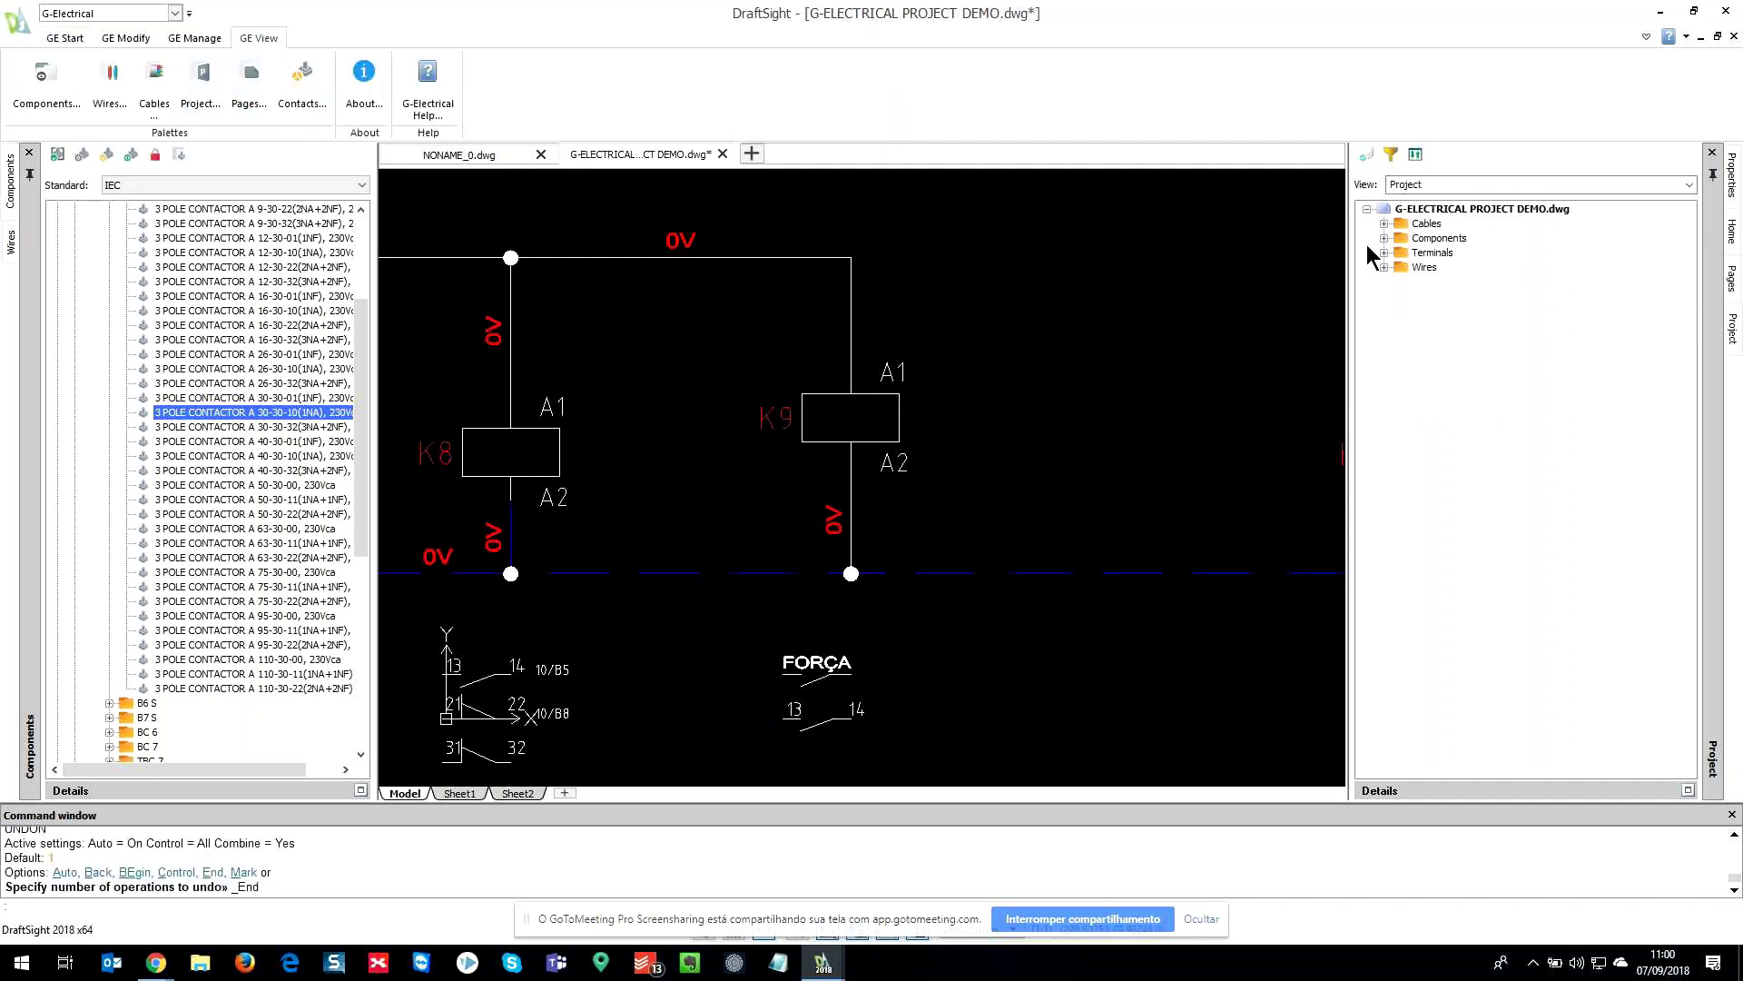
left_click(1385, 238)
scroll(1446, 220, "down", 1)
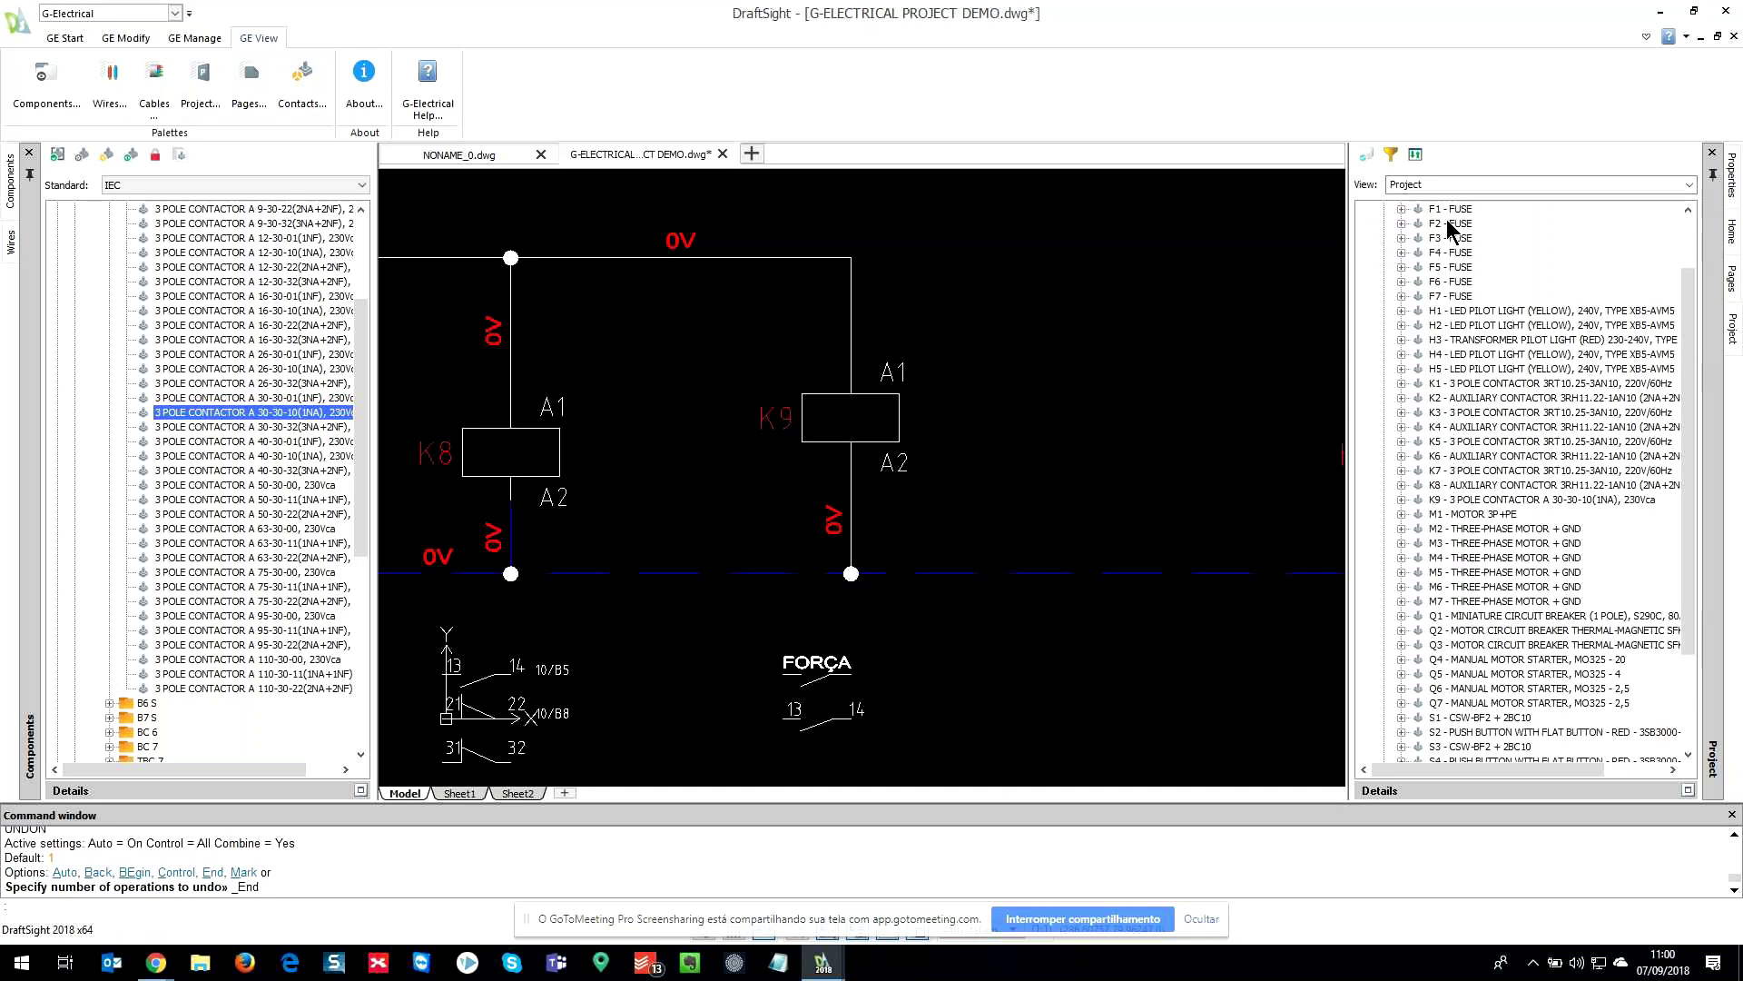
scroll(1447, 220, "down", 1)
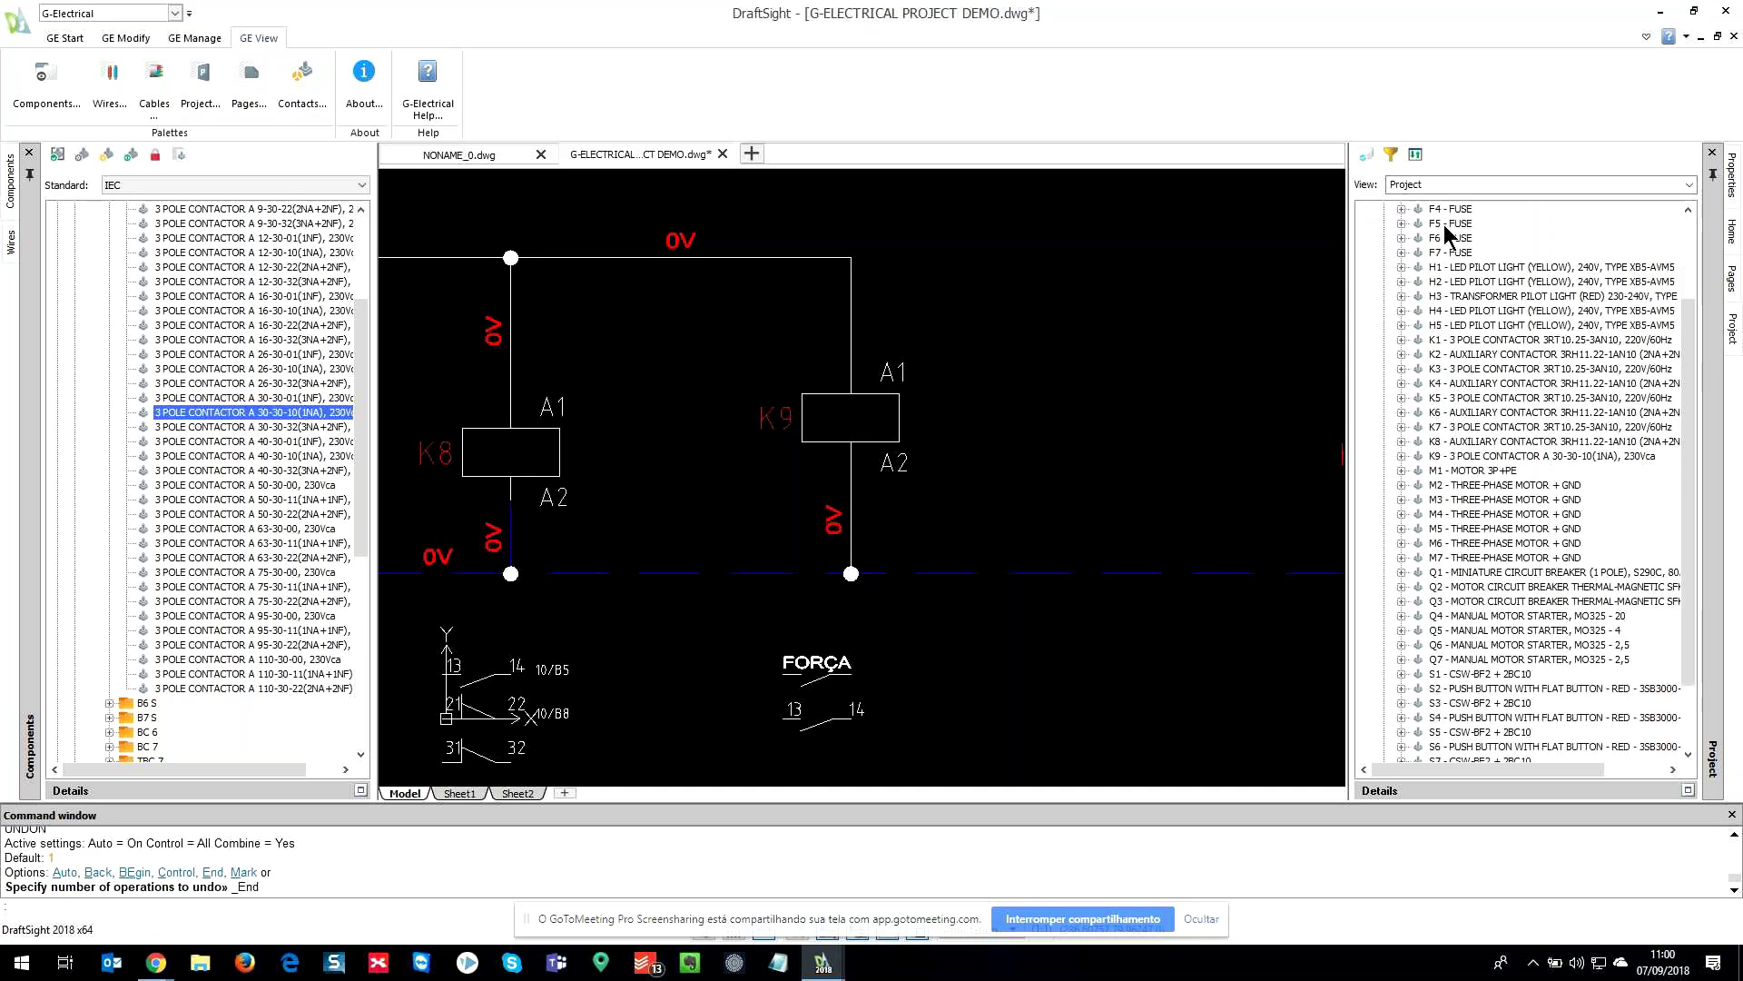
scroll(1444, 225, "down", 2)
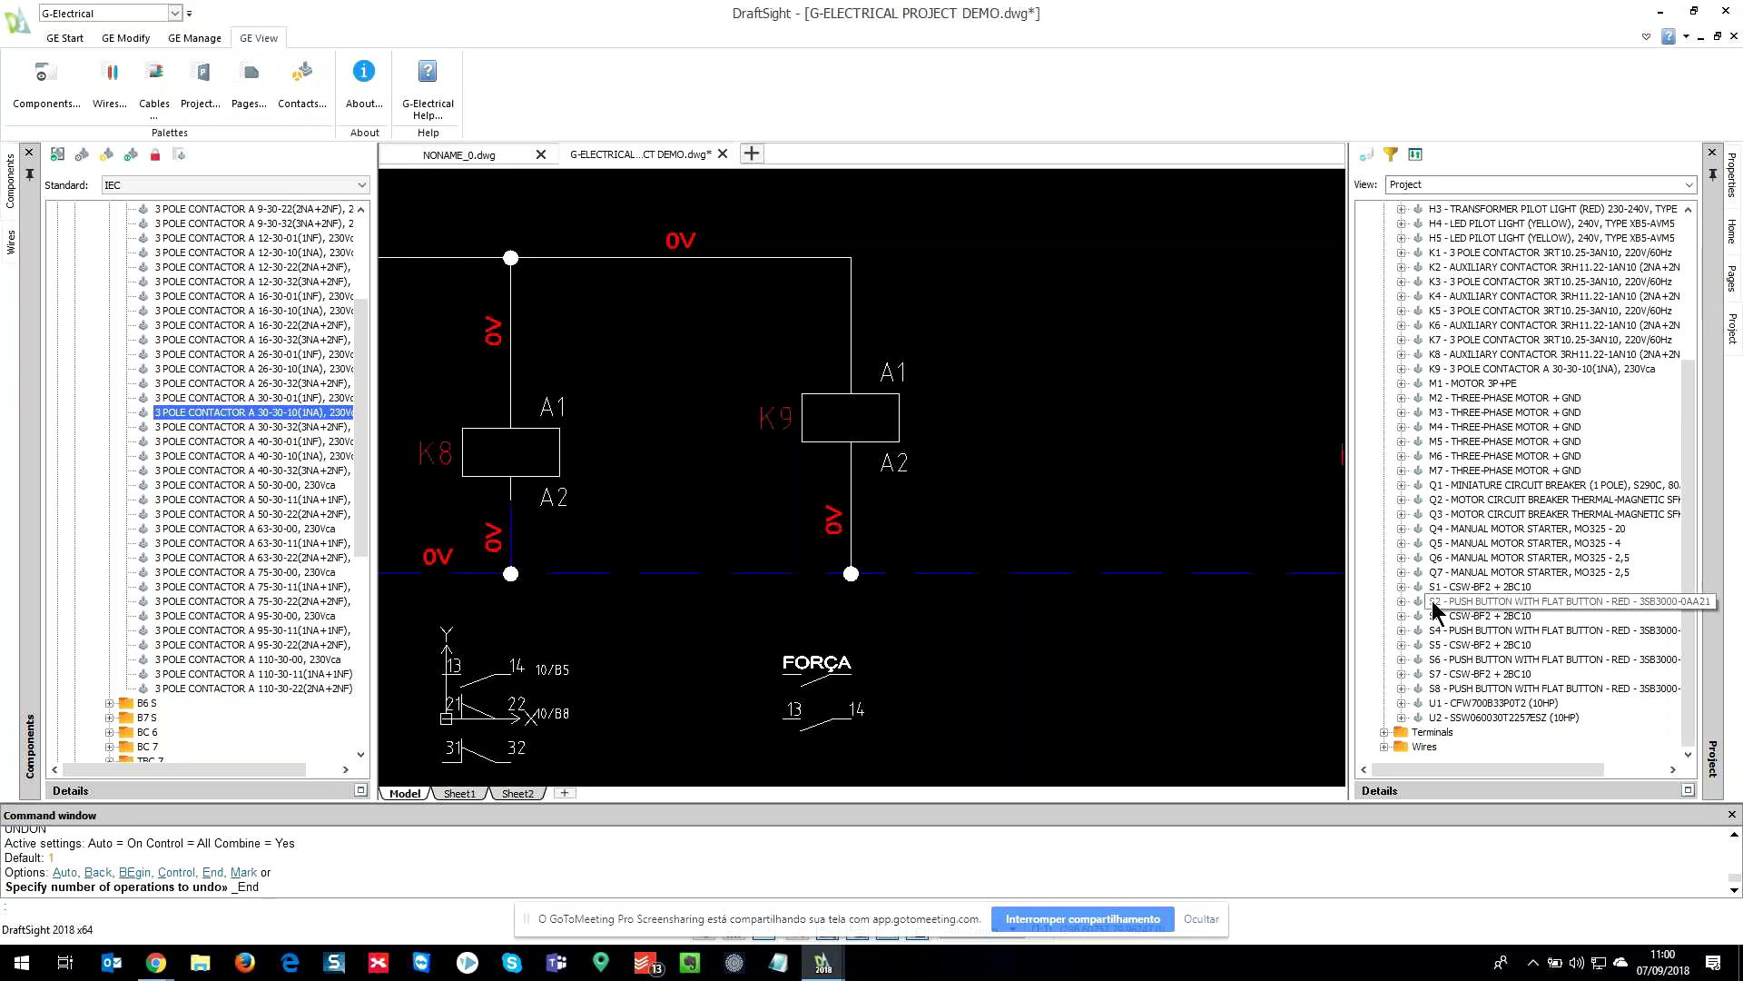
scroll(1453, 561, "up", 4)
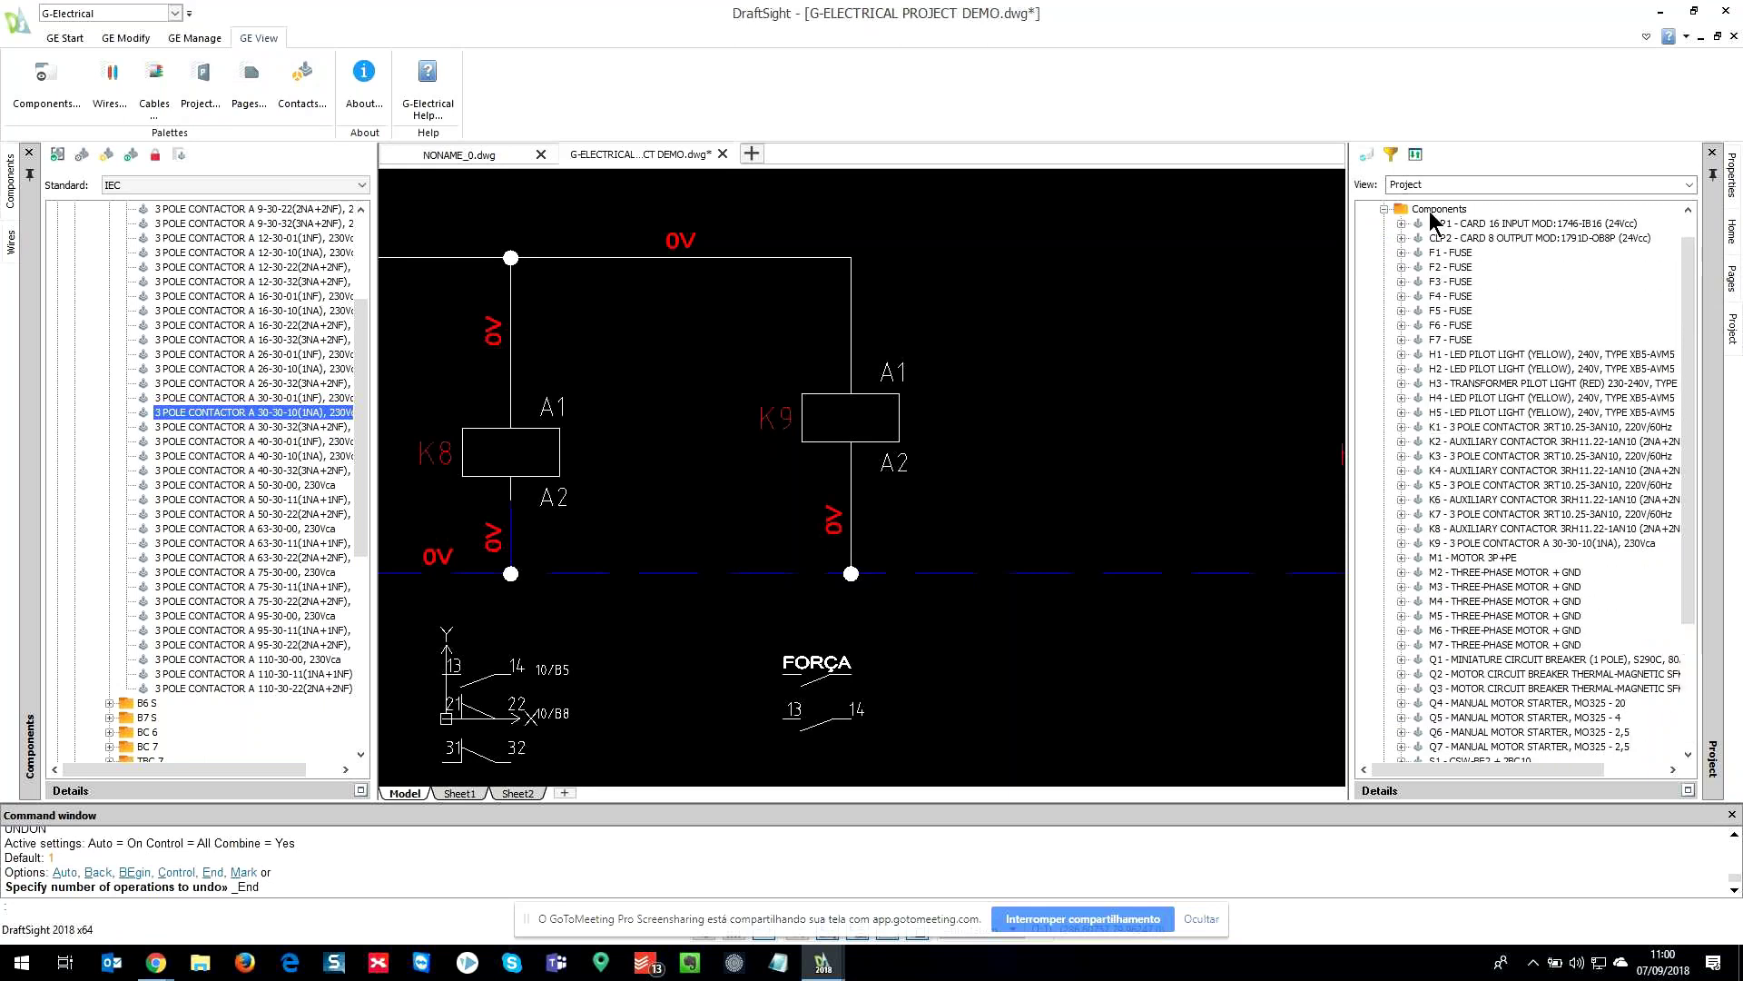
- Group the project's components by tags and expand the K and H prefix groups
left_click(1366, 155)
left_click(1395, 249)
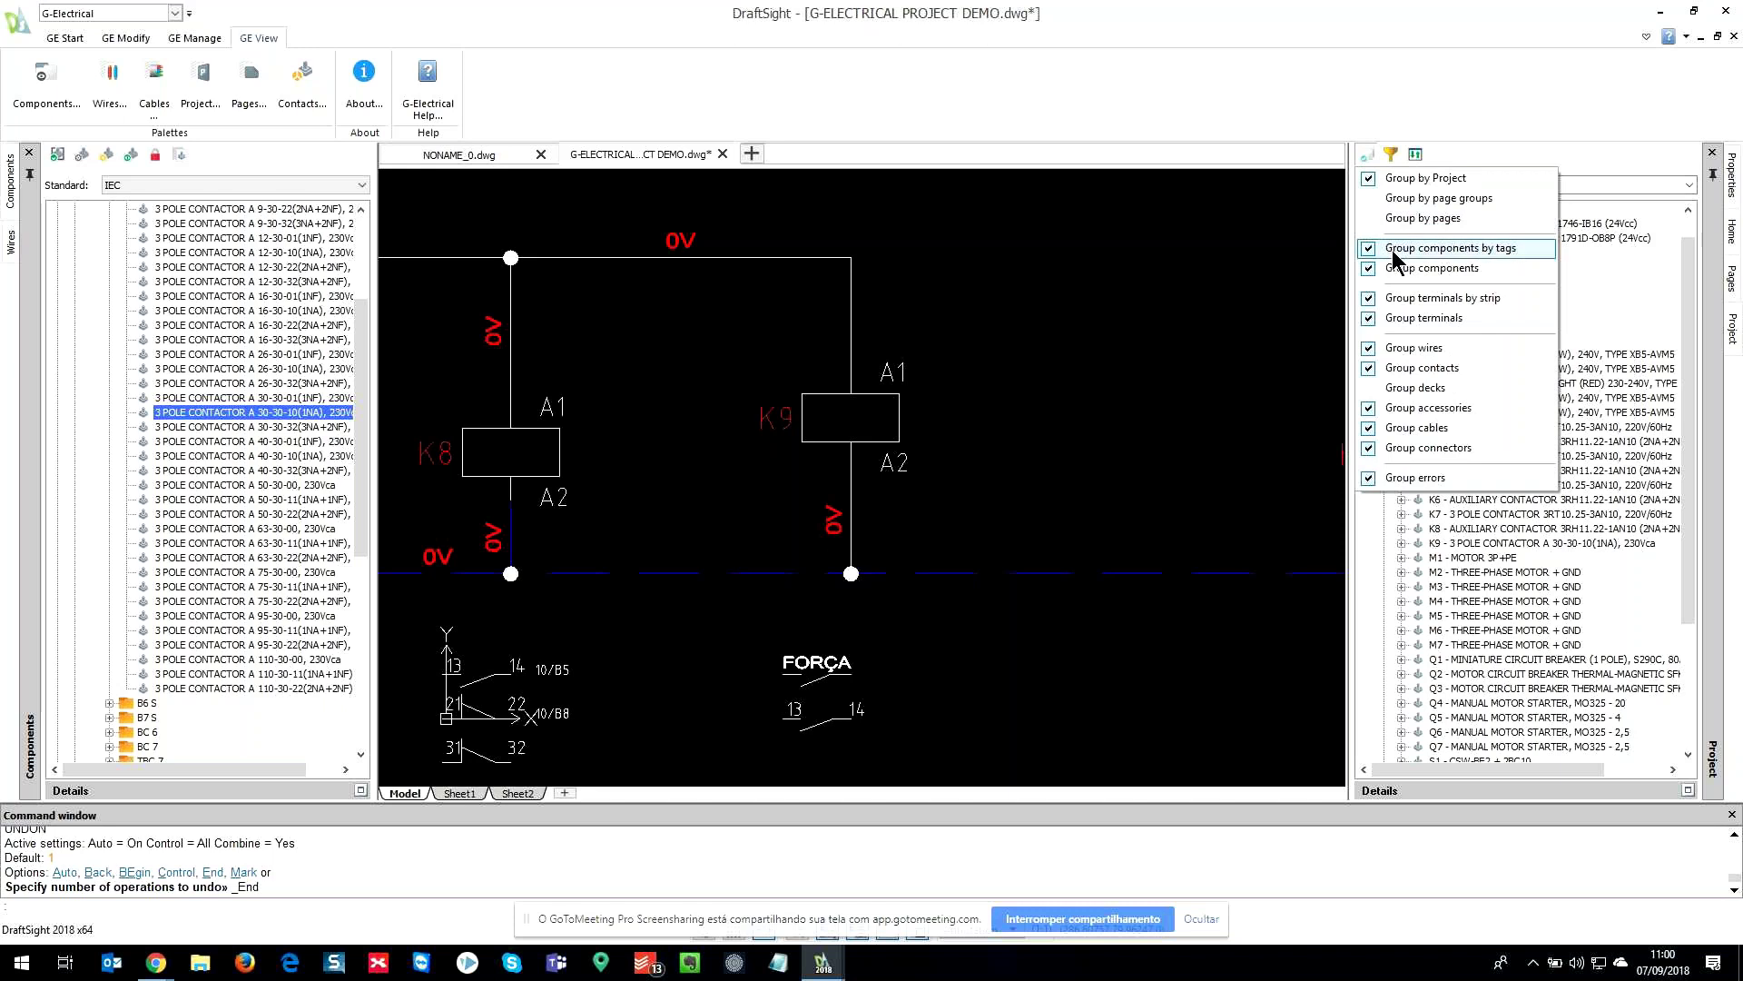
left_click(1283, 270)
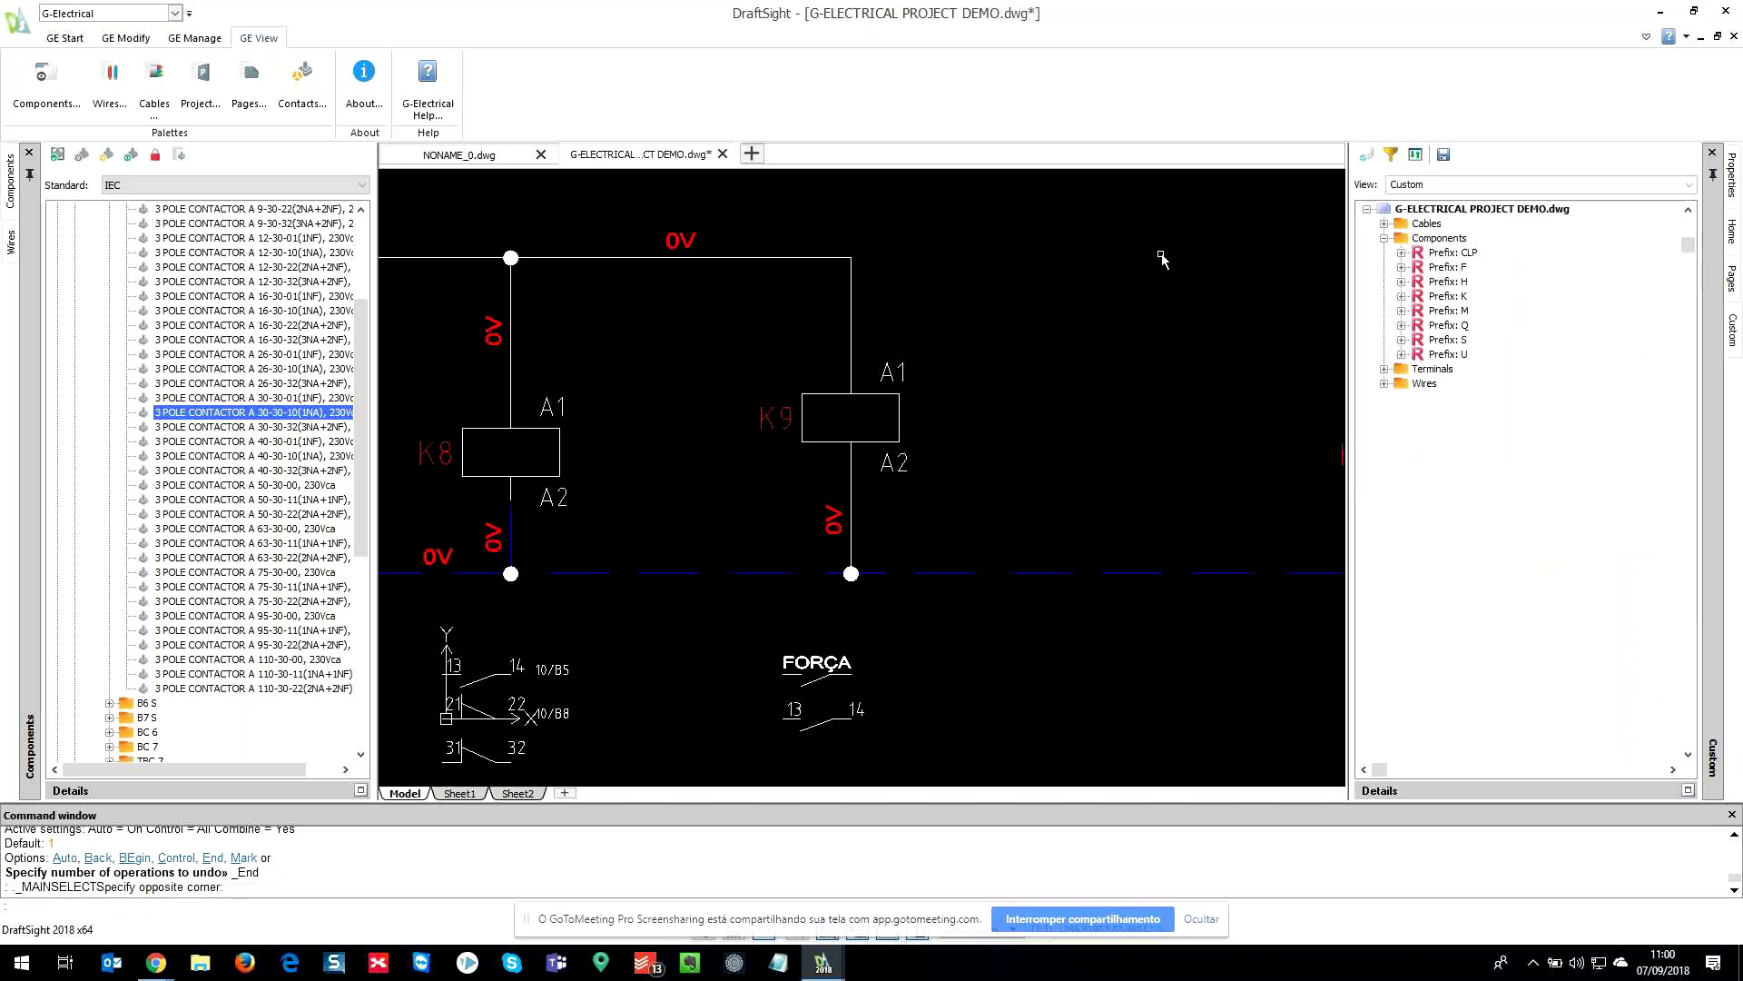
left_click(1401, 296)
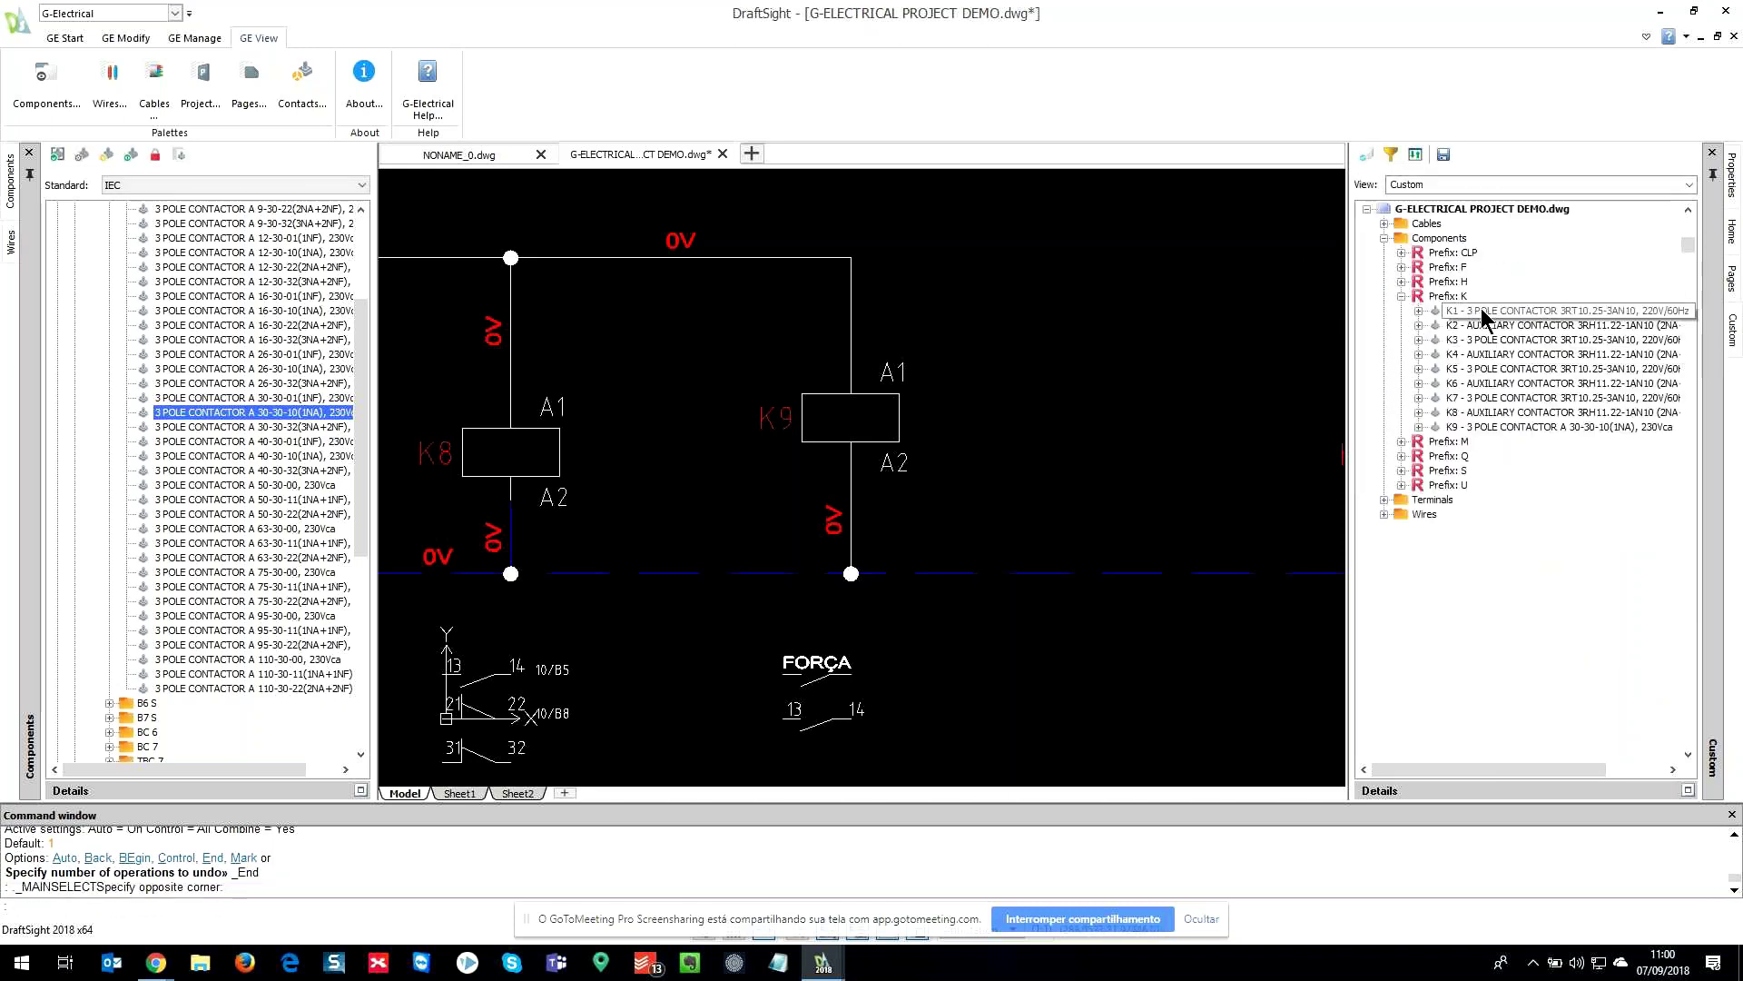
left_click(1403, 282)
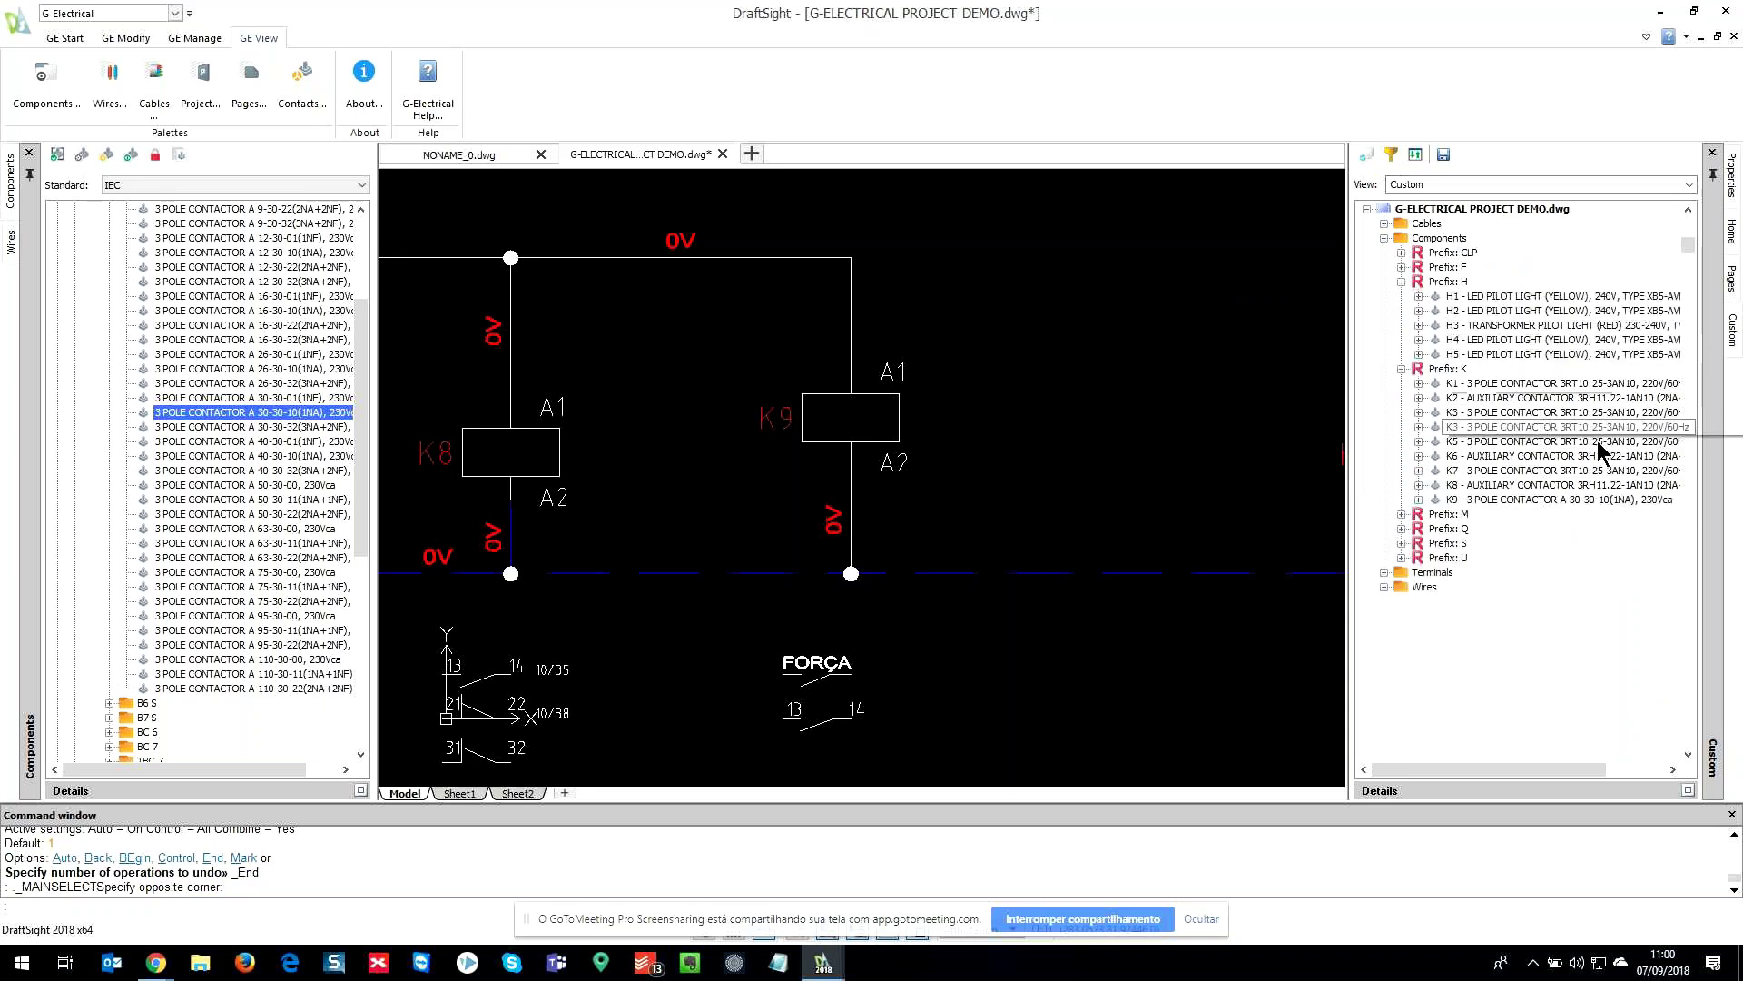
- Insert contactor K9's 13,14 normally open contact on the vertical wire above pilot light H3
left_click(1419, 499)
scroll(1015, 548, "down", 4)
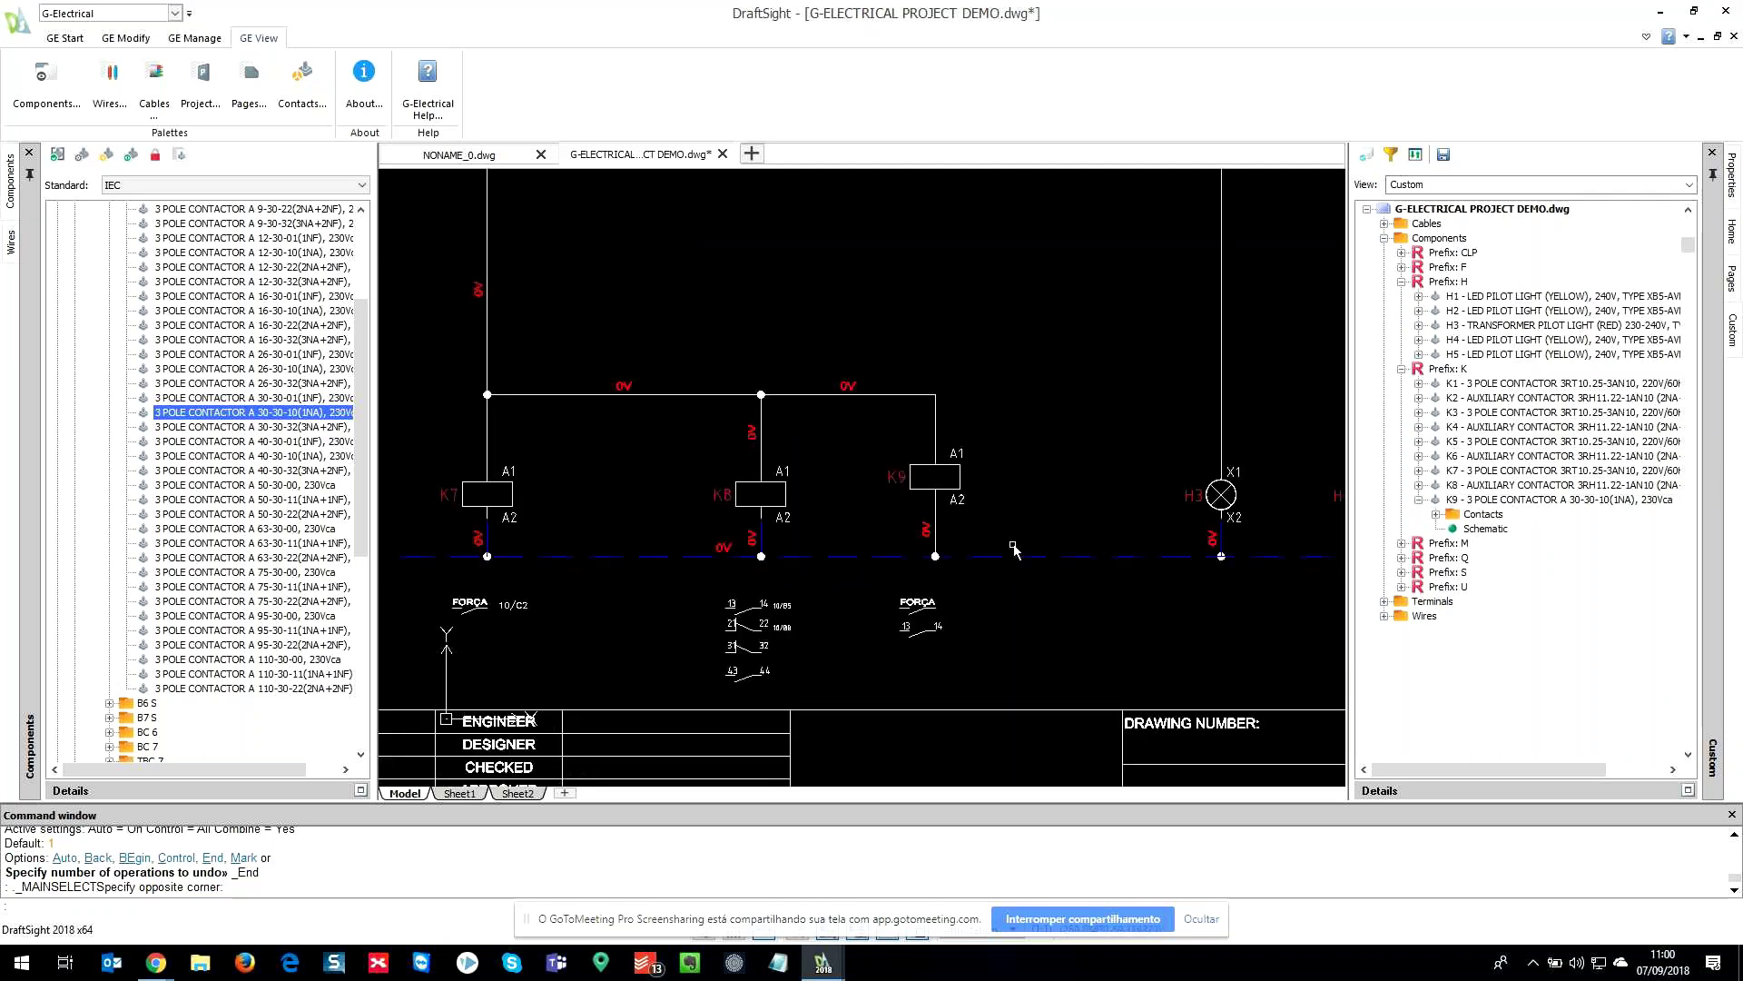
left_click(1436, 514)
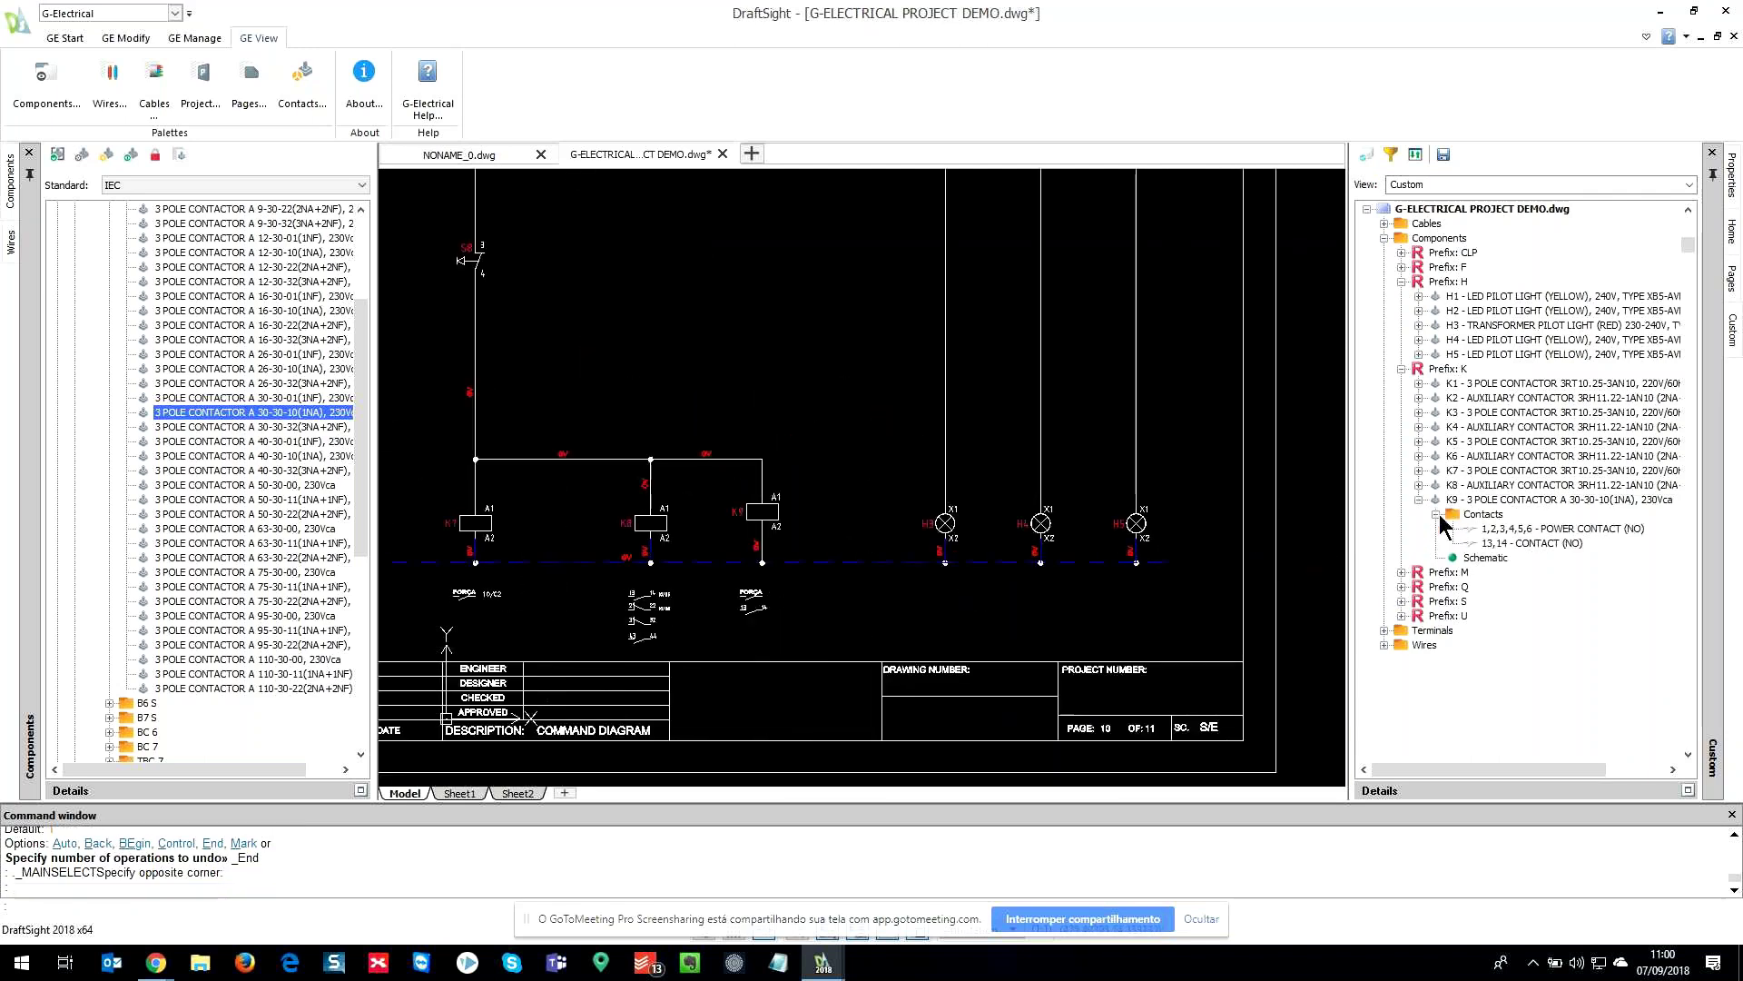
double_click(1511, 543)
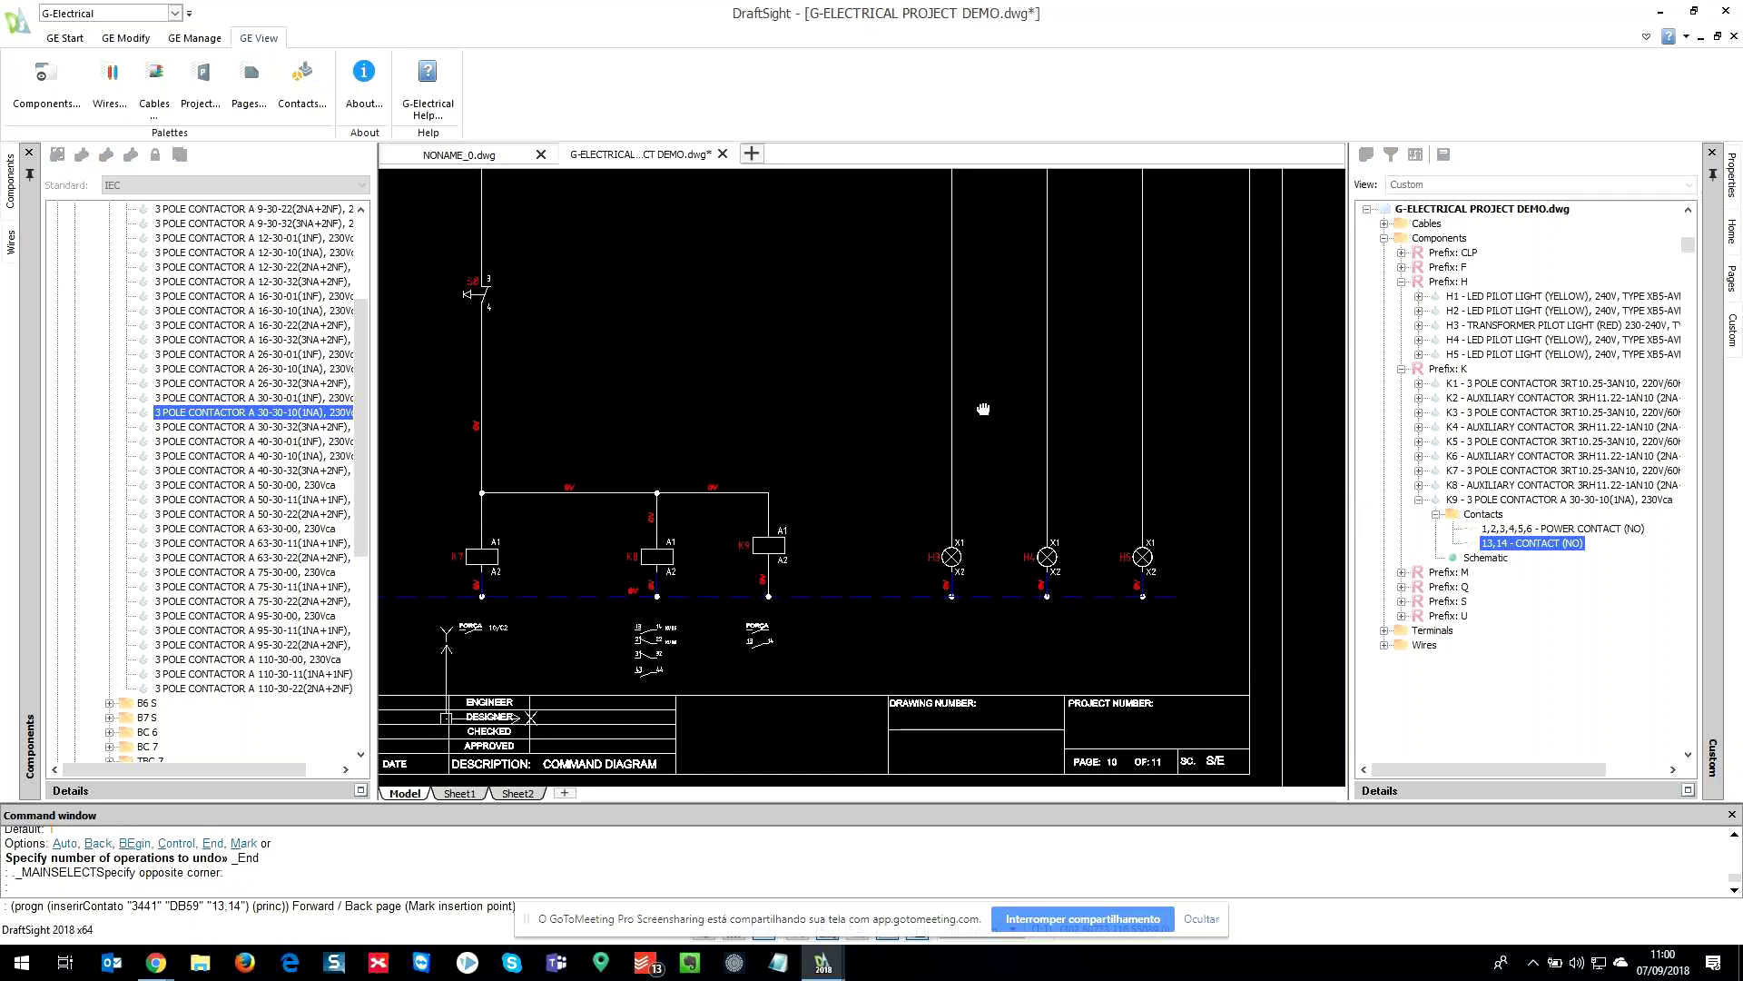
middle_click_drag(983, 410, 1000, 534)
left_click(969, 510)
scroll(980, 538, "up", 5)
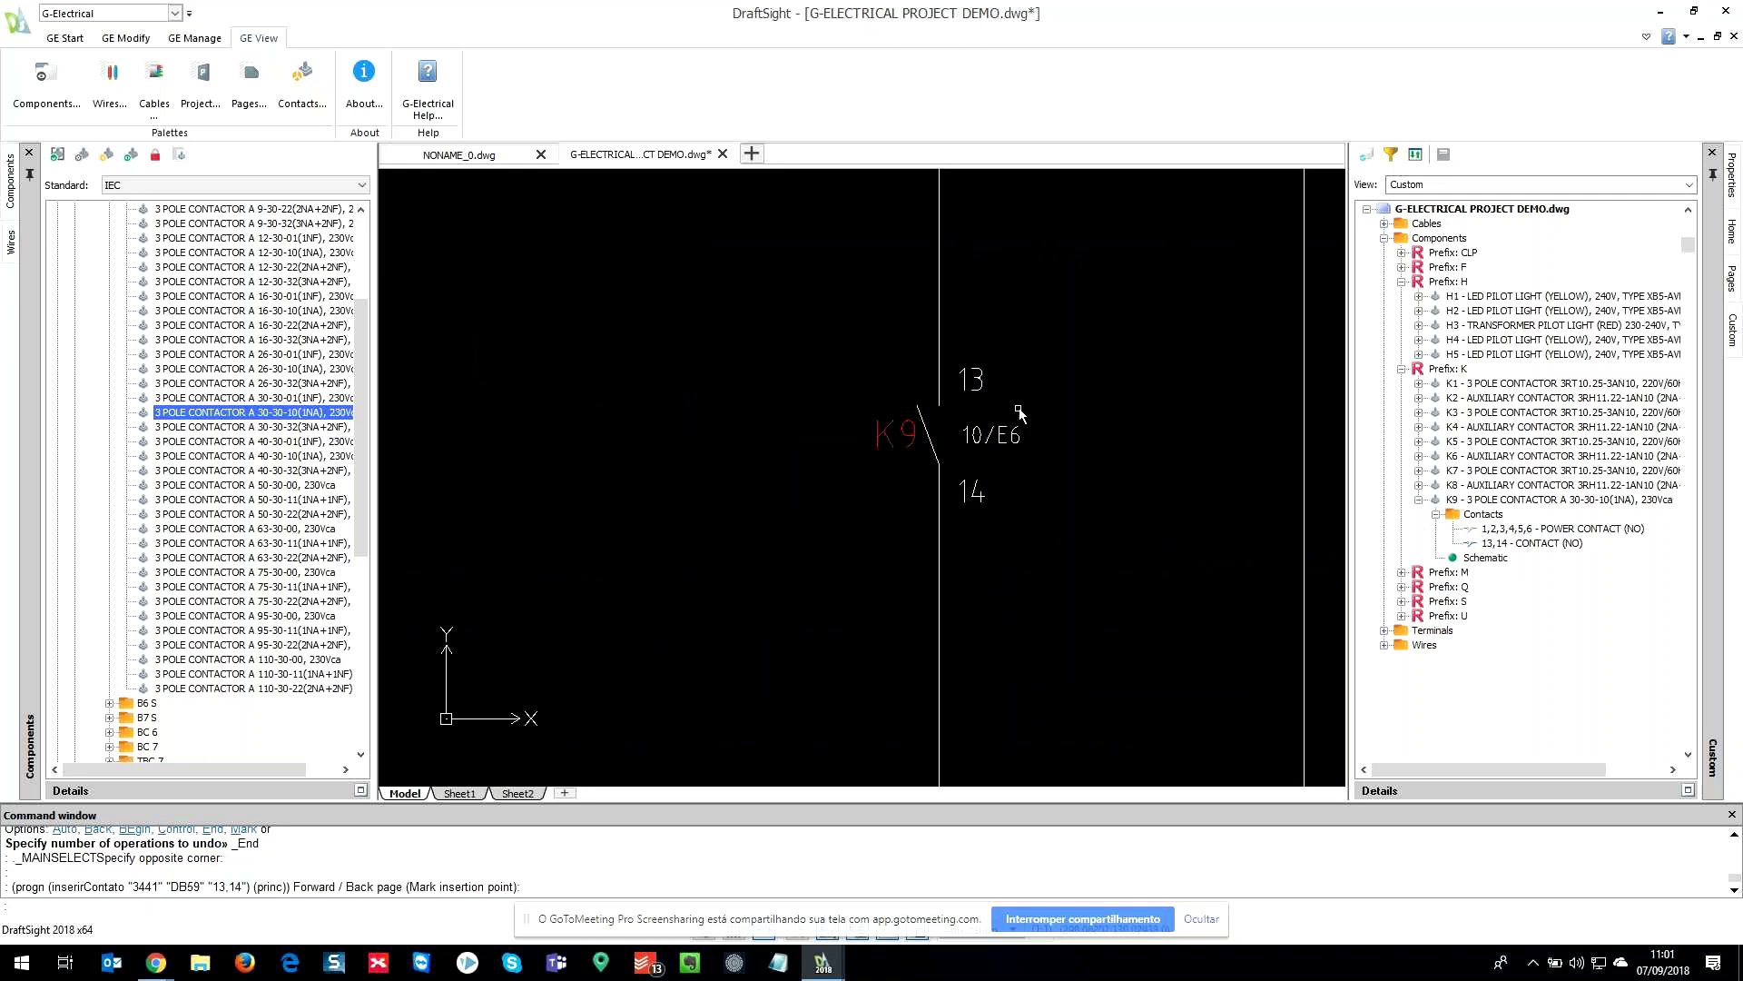
- Examine the cross-references beside the inserted K9 contact and under the K9 coil on the command diagram
scroll(996, 465, "up", 3)
scroll(998, 466, "down", 3)
scroll(998, 466, "down", 1)
scroll(970, 400, "up", 5)
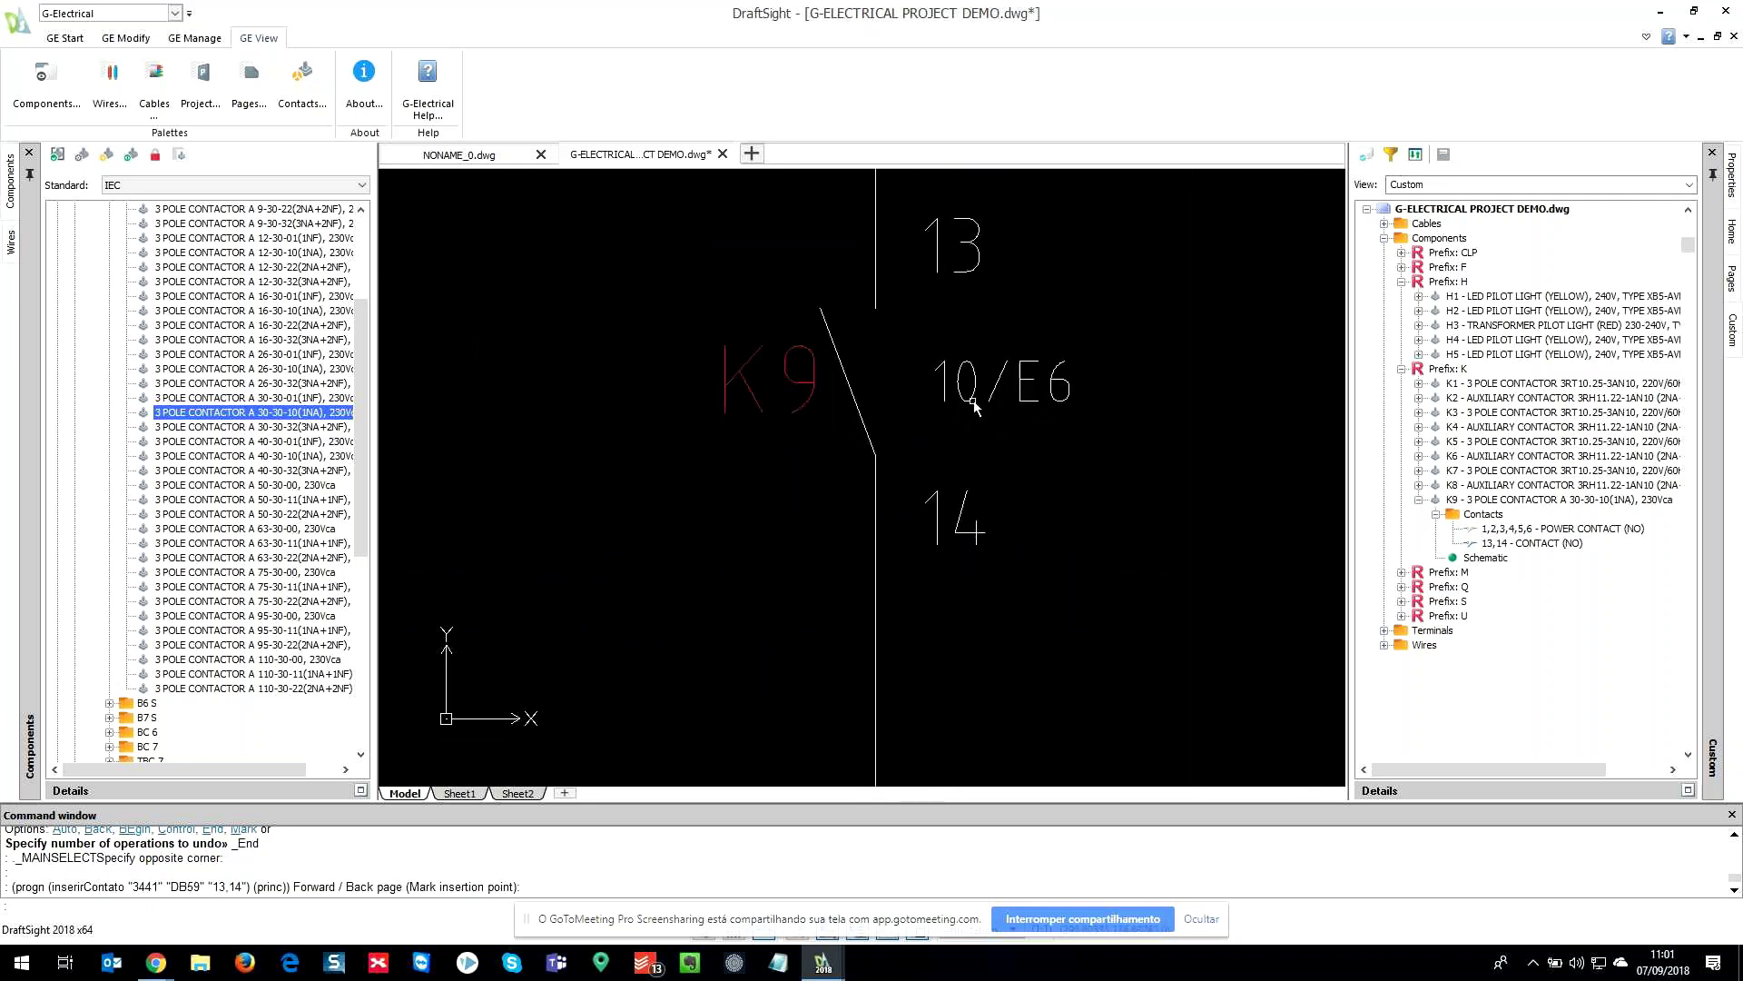
scroll(1140, 409, "down", 6)
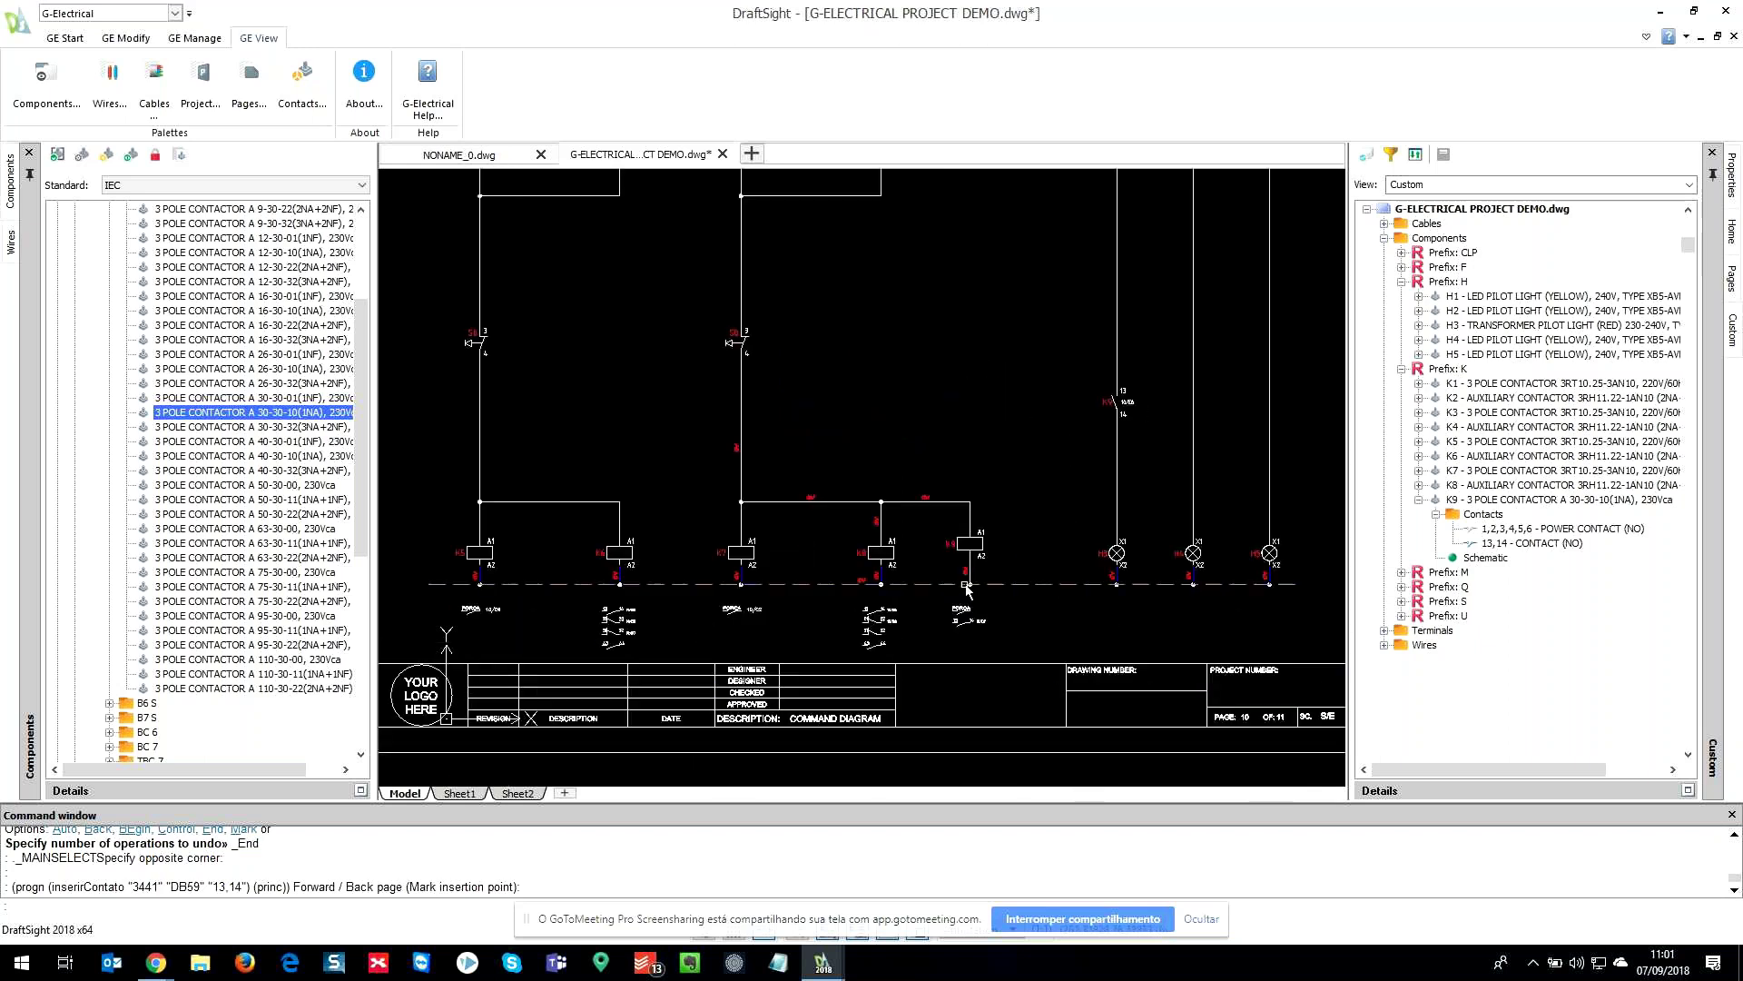
scroll(993, 543, "up", 5)
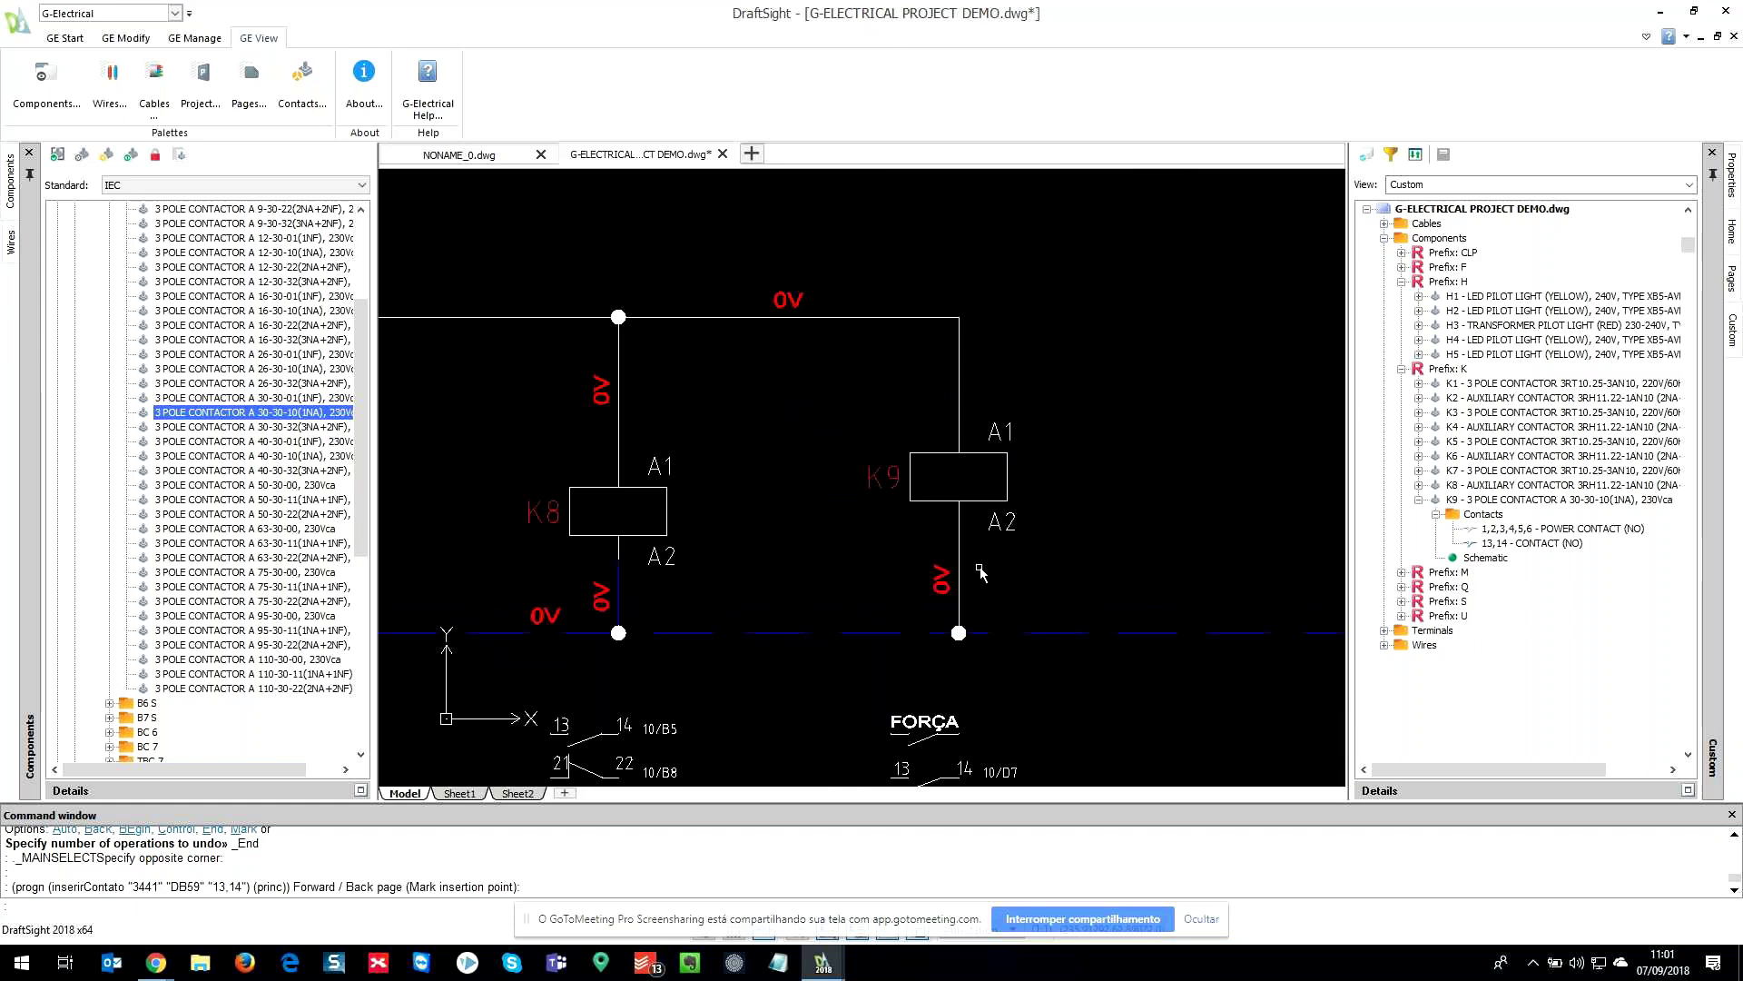
scroll(983, 487, "down", 1)
middle_click_drag(1011, 593, 924, 405)
scroll(875, 499, "up", 5)
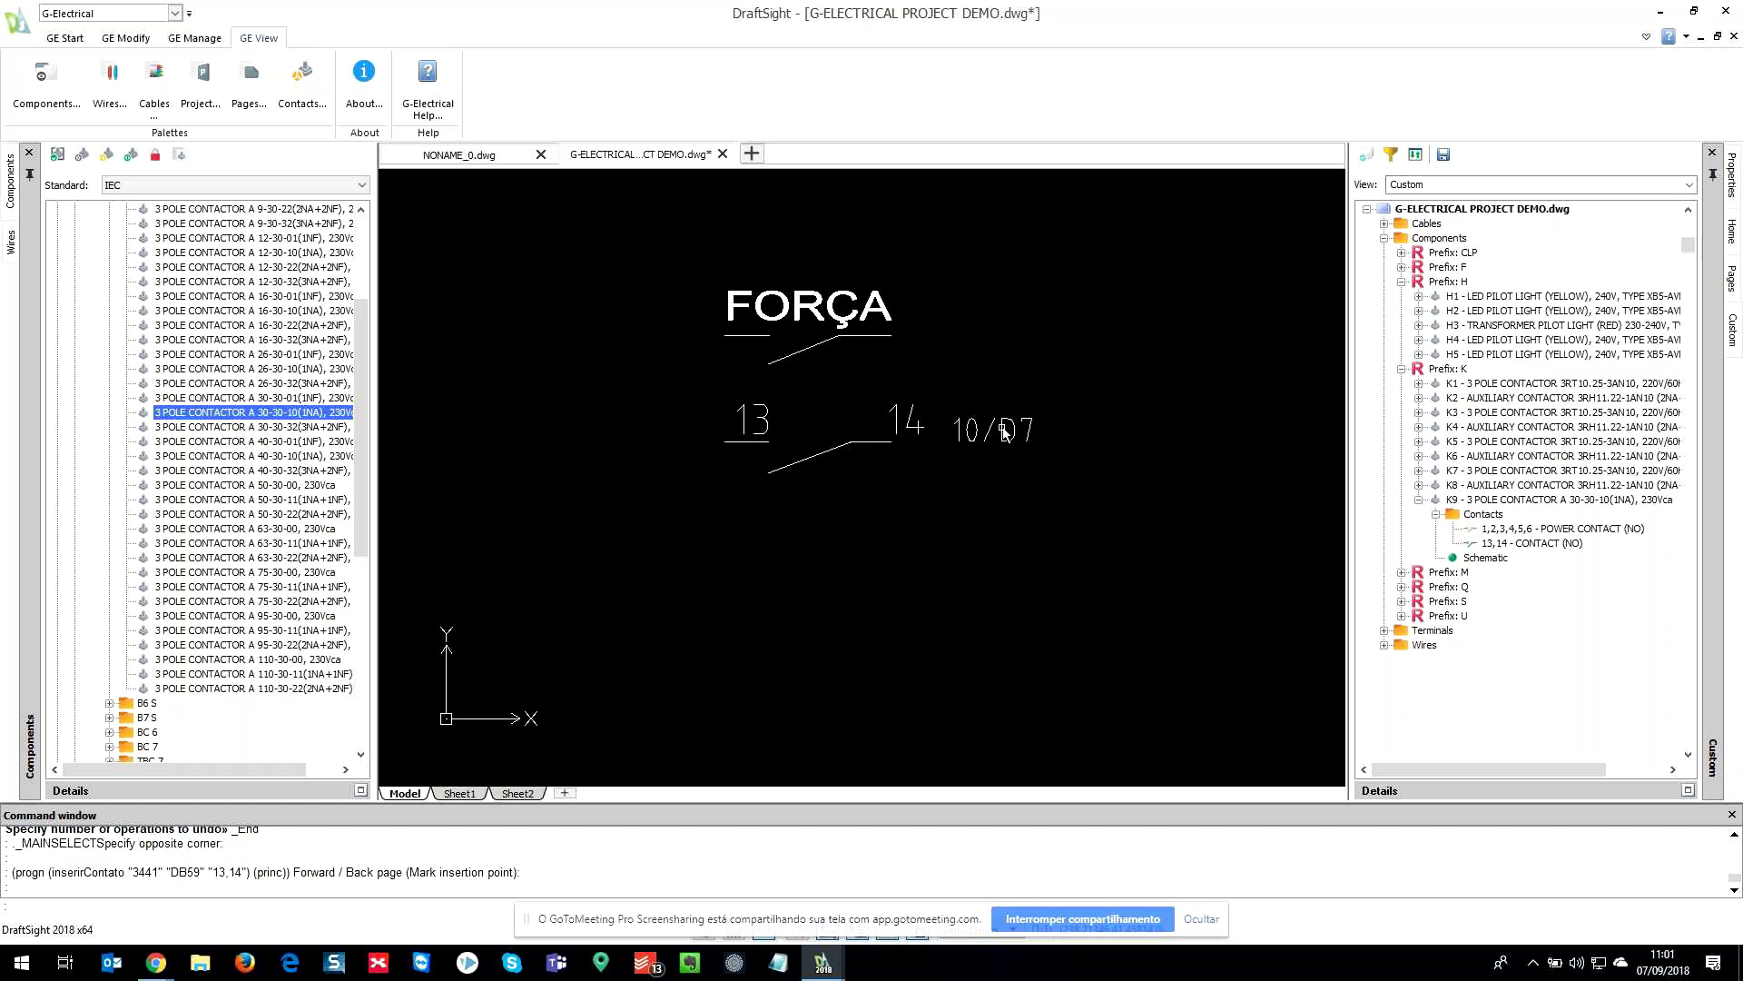
scroll(965, 496, "down", 5)
scroll(964, 496, "down", 5)
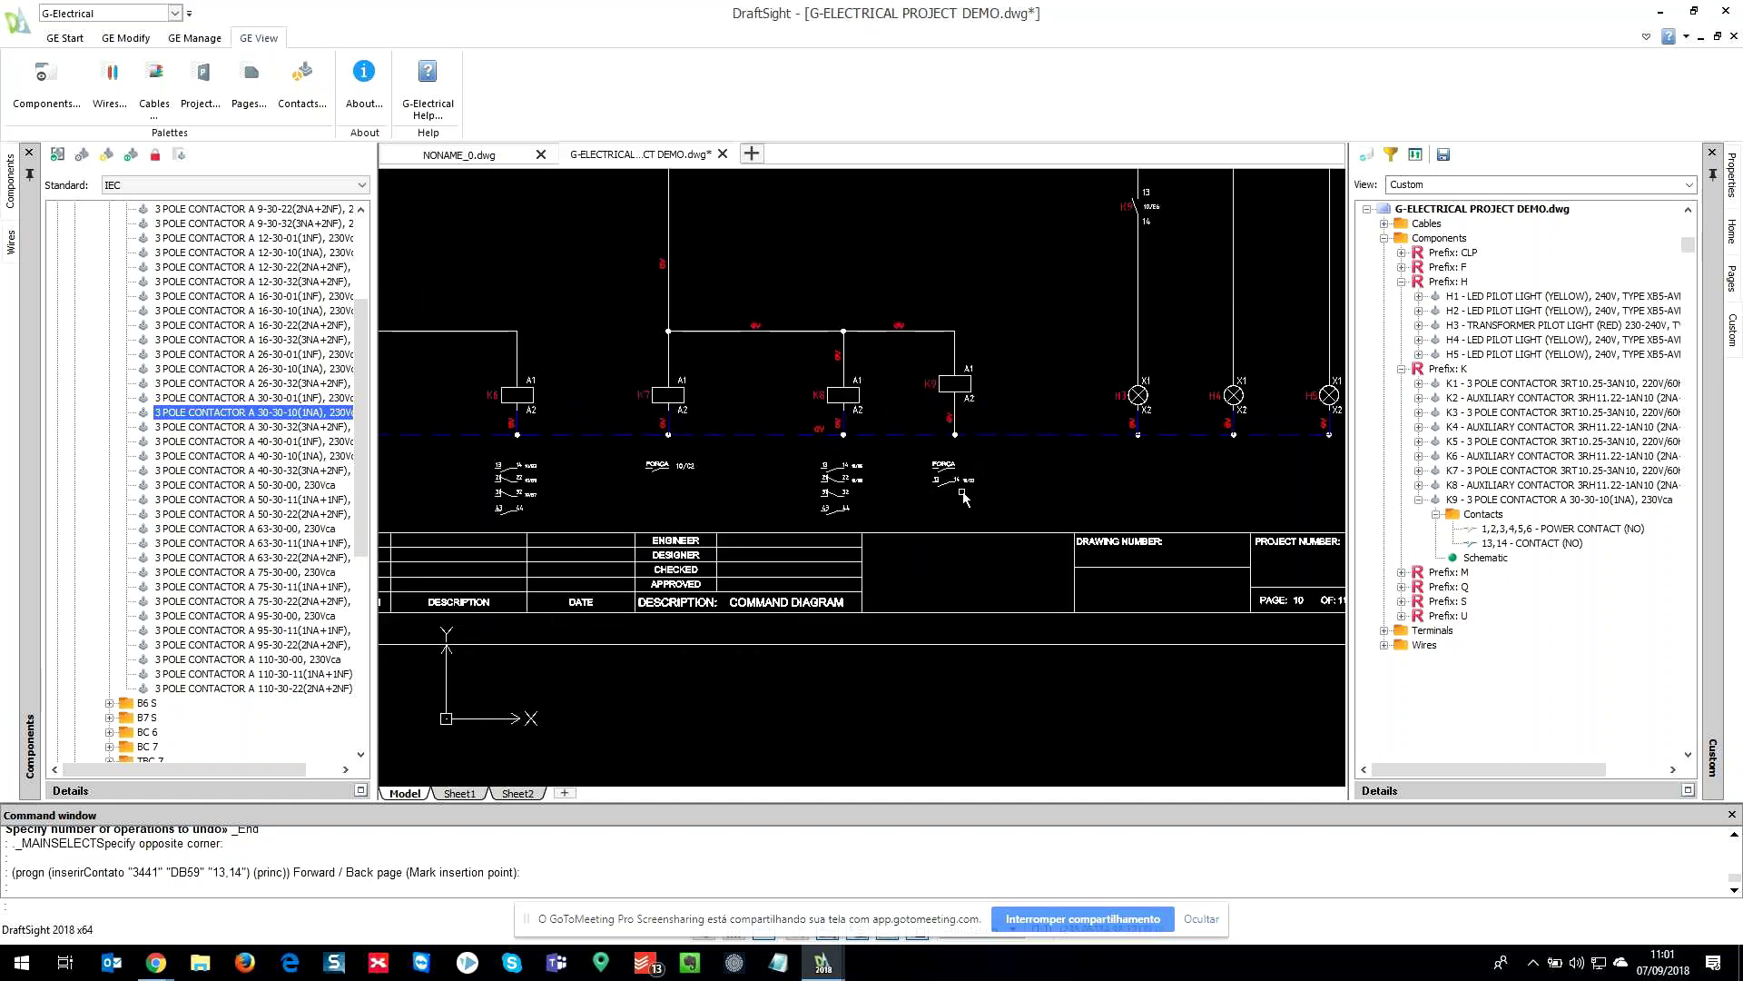
- Move the K9 contact horizontally from the H3 pilot light wire onto the H5 pilot light wire
middle_click_drag(1061, 386, 941, 427)
scroll(1051, 355, "up", 6)
left_click(860, 428)
left_click(710, 323)
type("m")
key("space")
left_click(782, 451)
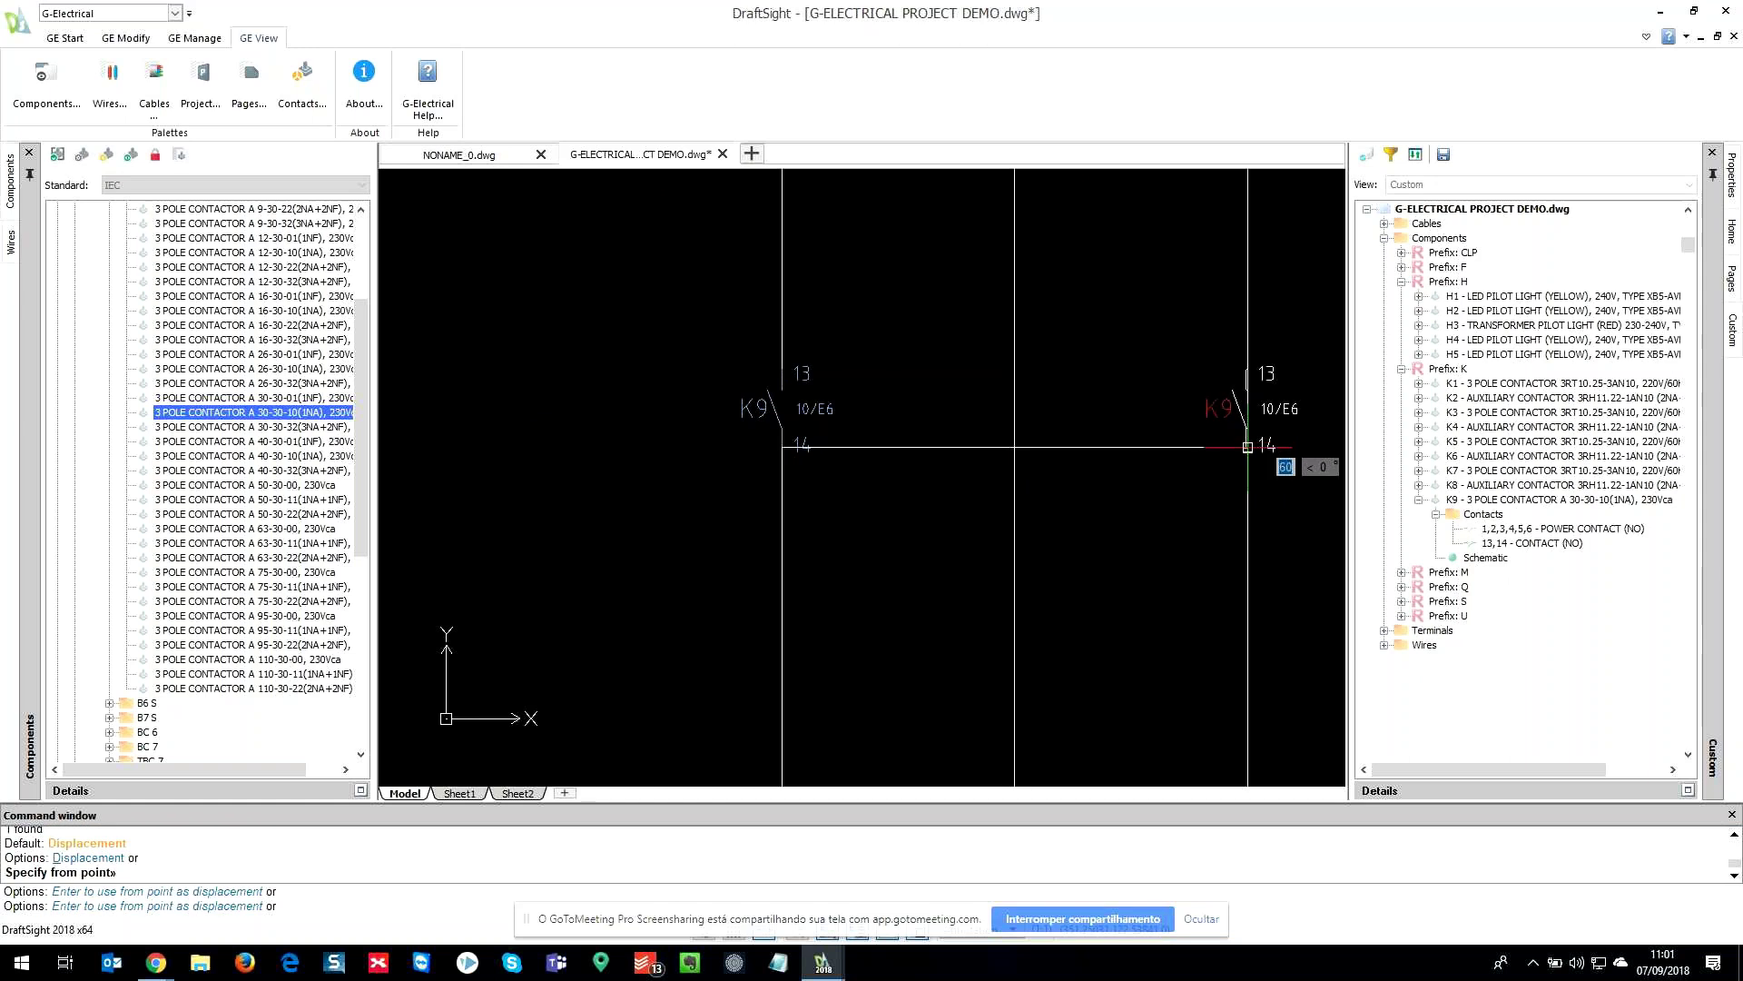
left_click(1248, 447)
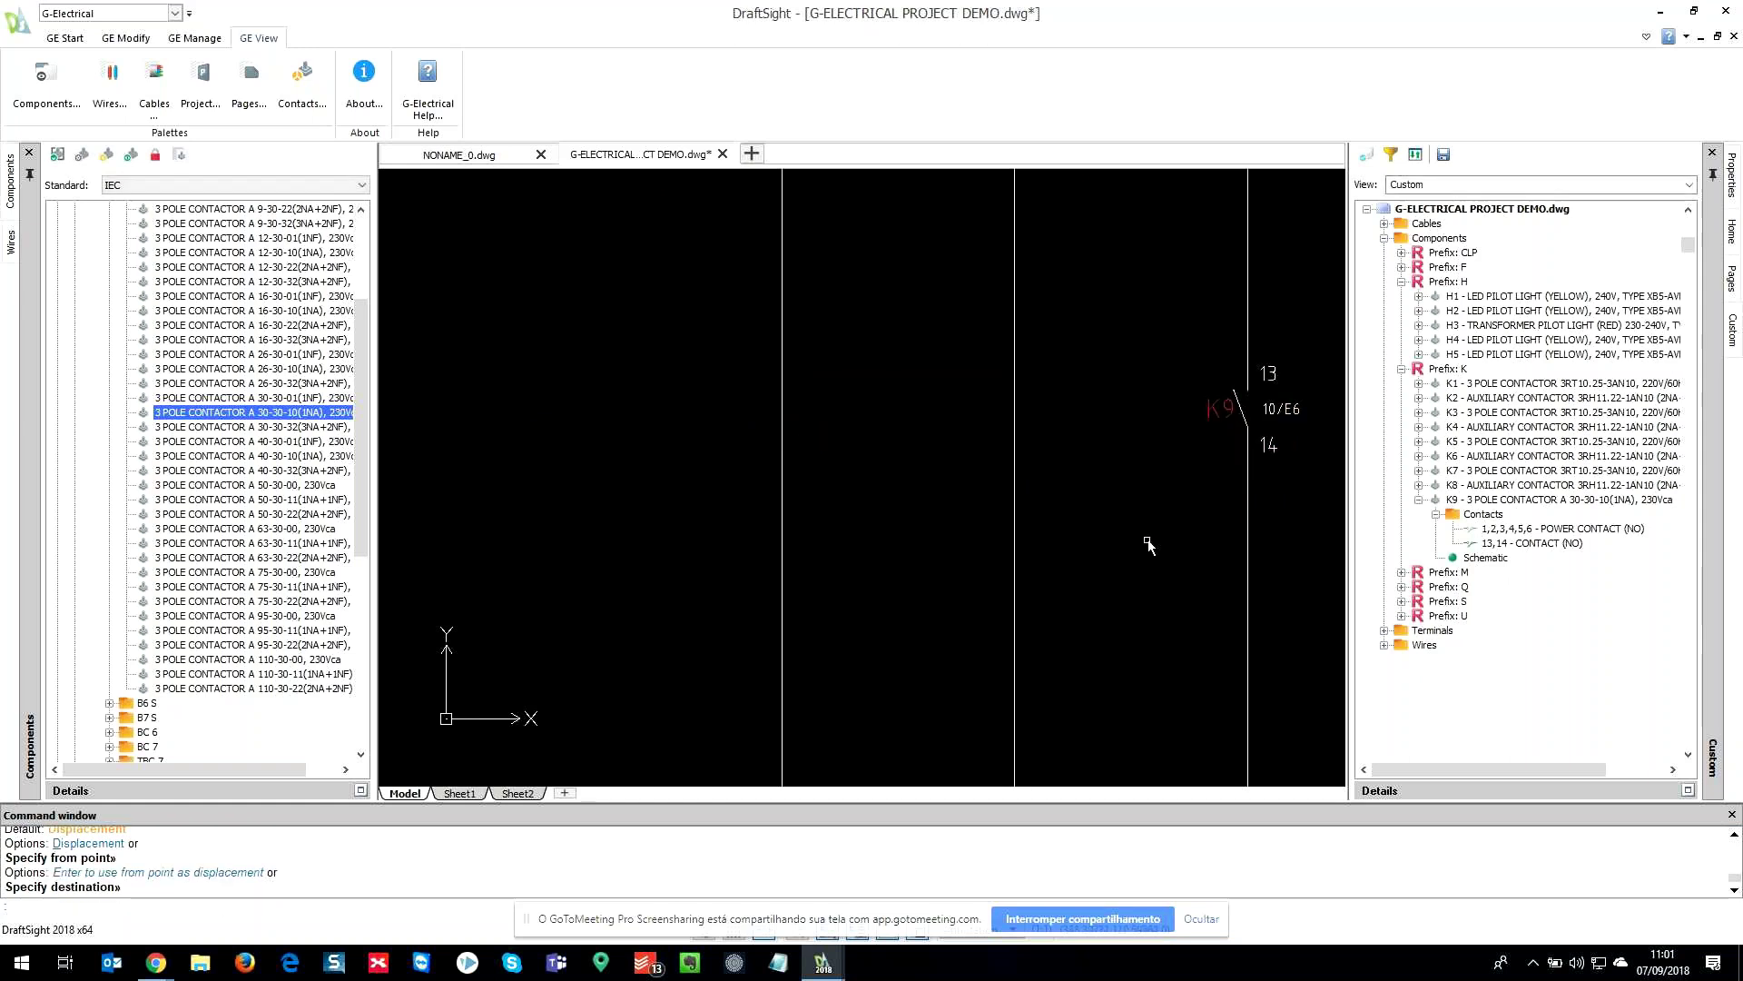
- Check the contact cross-reference under the K9 coil after the move and view the whole command diagram page
scroll(1107, 535, "down", 4)
mouse_move(1176, 527)
middle_mouse_down()
mouse_move(1113, 514)
mouse_move(998, 546)
middle_mouse_up()
scroll(803, 626, "up", 2)
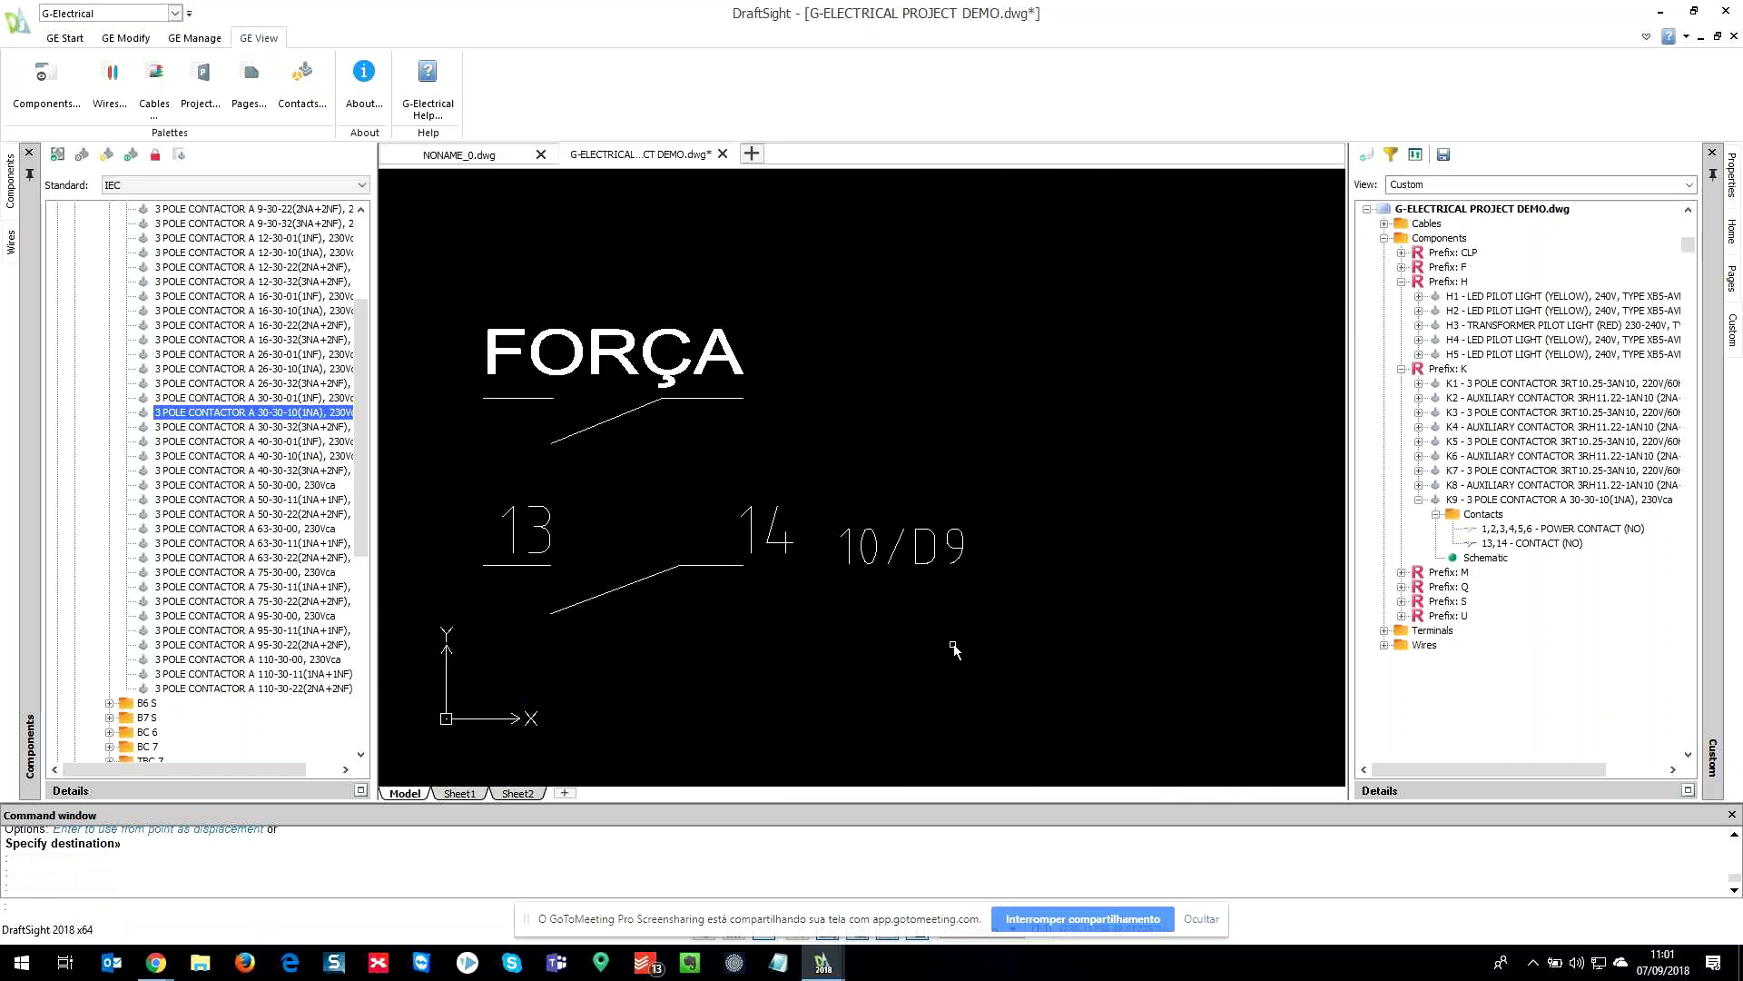
scroll(951, 581, "down", 4)
scroll(950, 581, "down", 3)
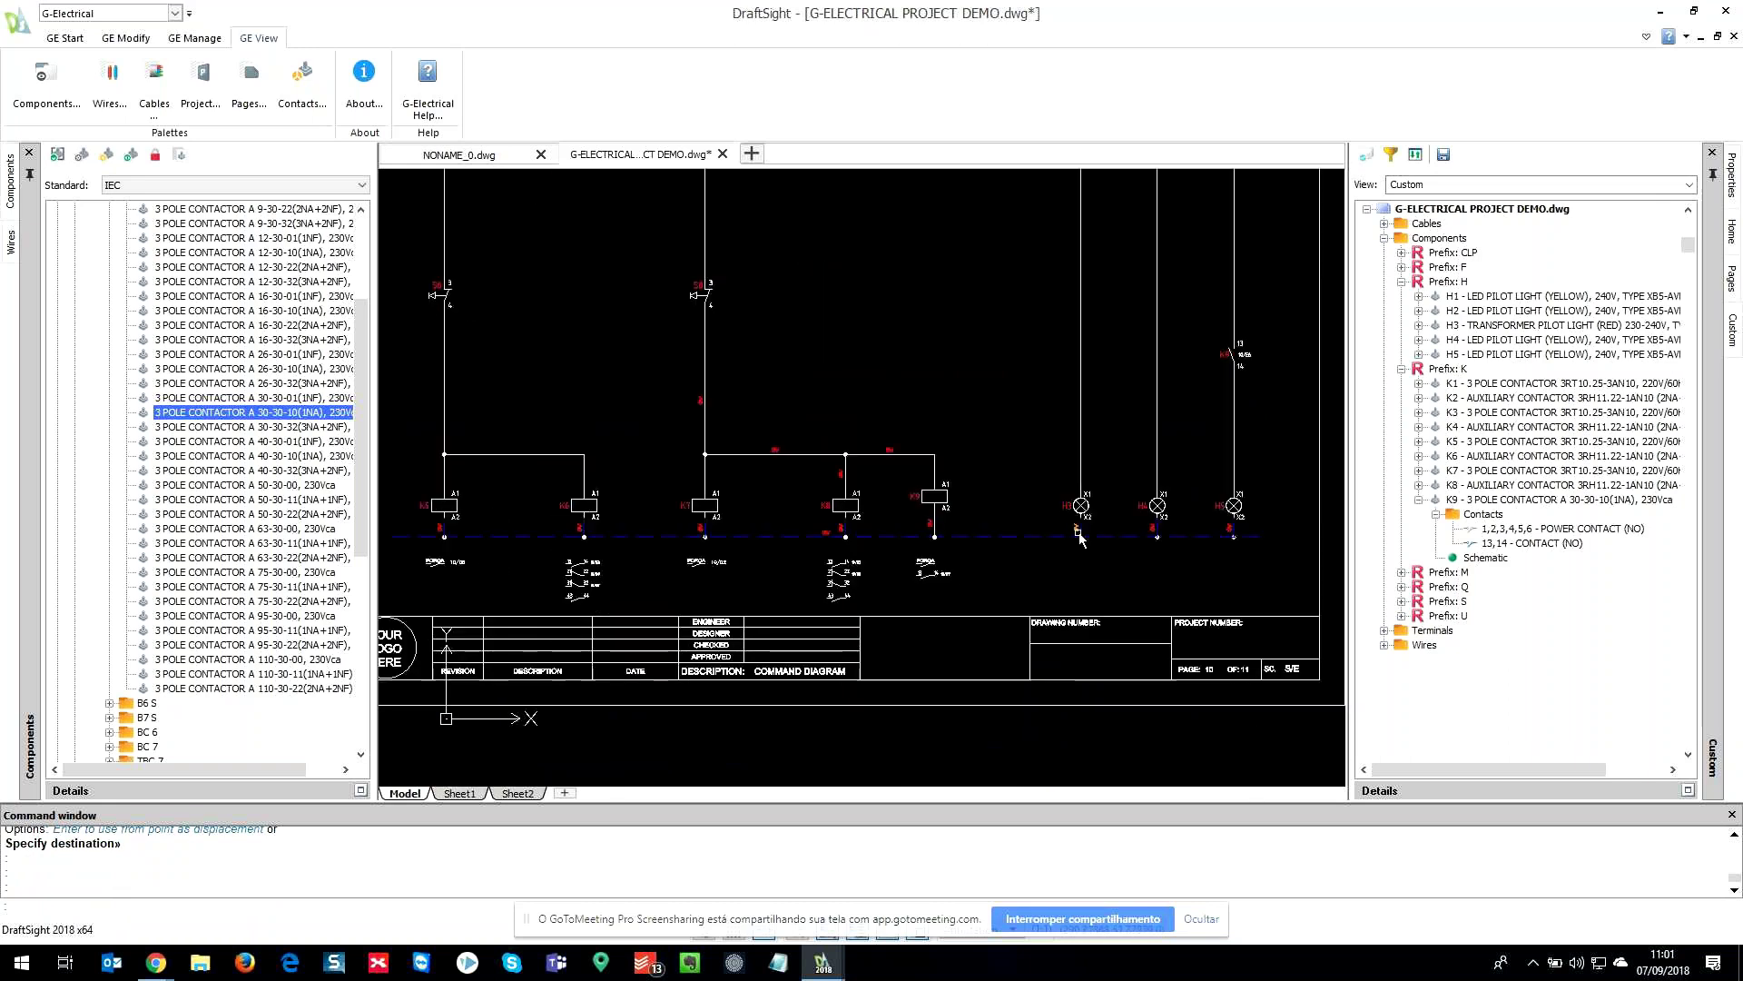
scroll(1079, 537, "down", 2)
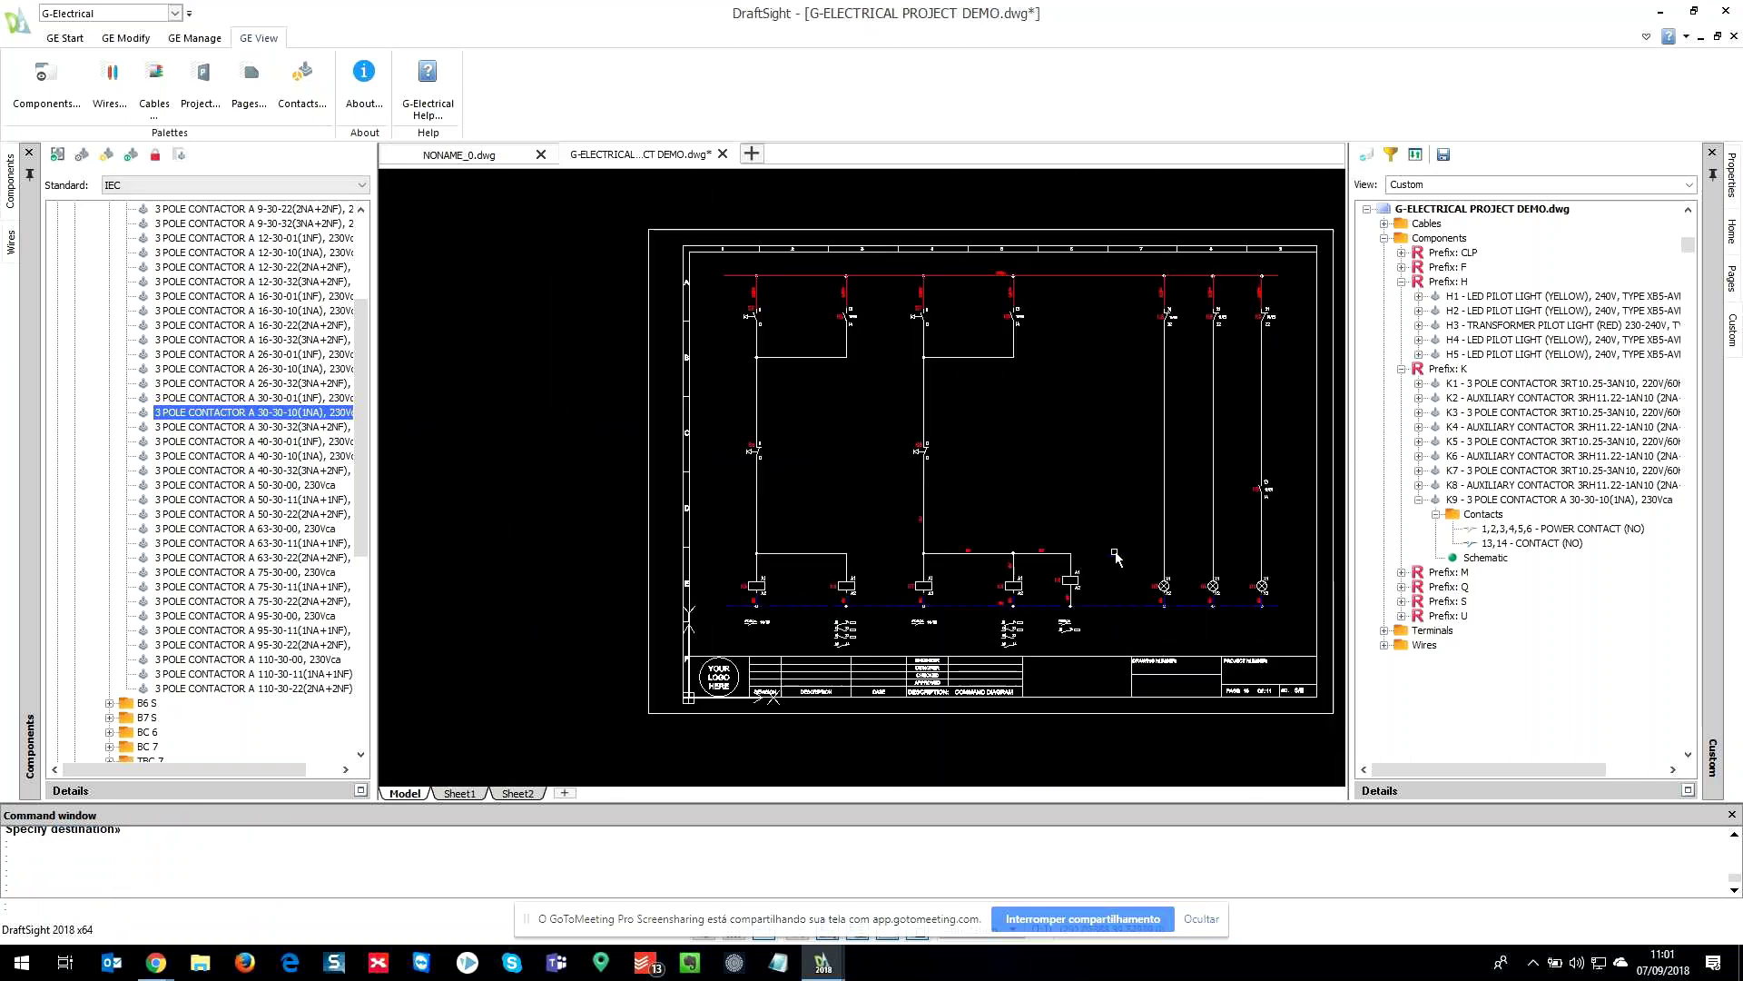
- Show the project's page list and reorder the CLP OUTPUT CONNECT. page to follow the last POWER DIAGRAM page
left_click(1732, 279)
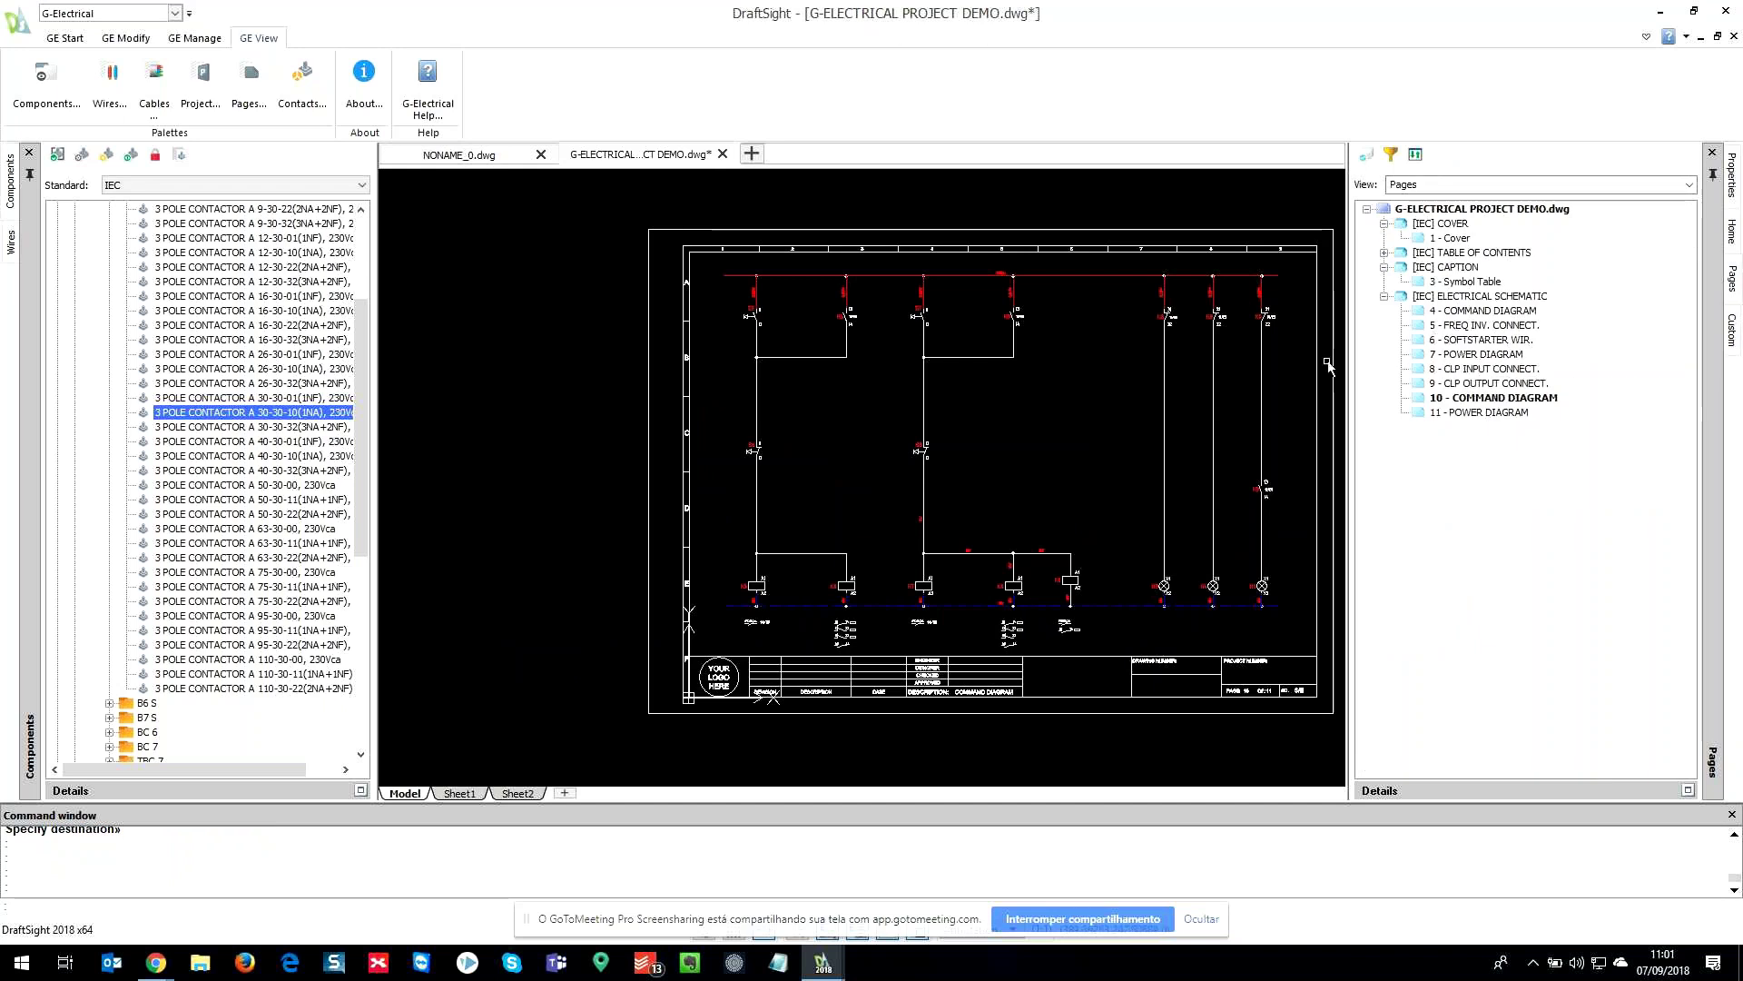
mouse_move(1091, 451)
middle_mouse_down()
mouse_move(1005, 412)
mouse_move(982, 447)
middle_mouse_up()
scroll(985, 447, "up", 1)
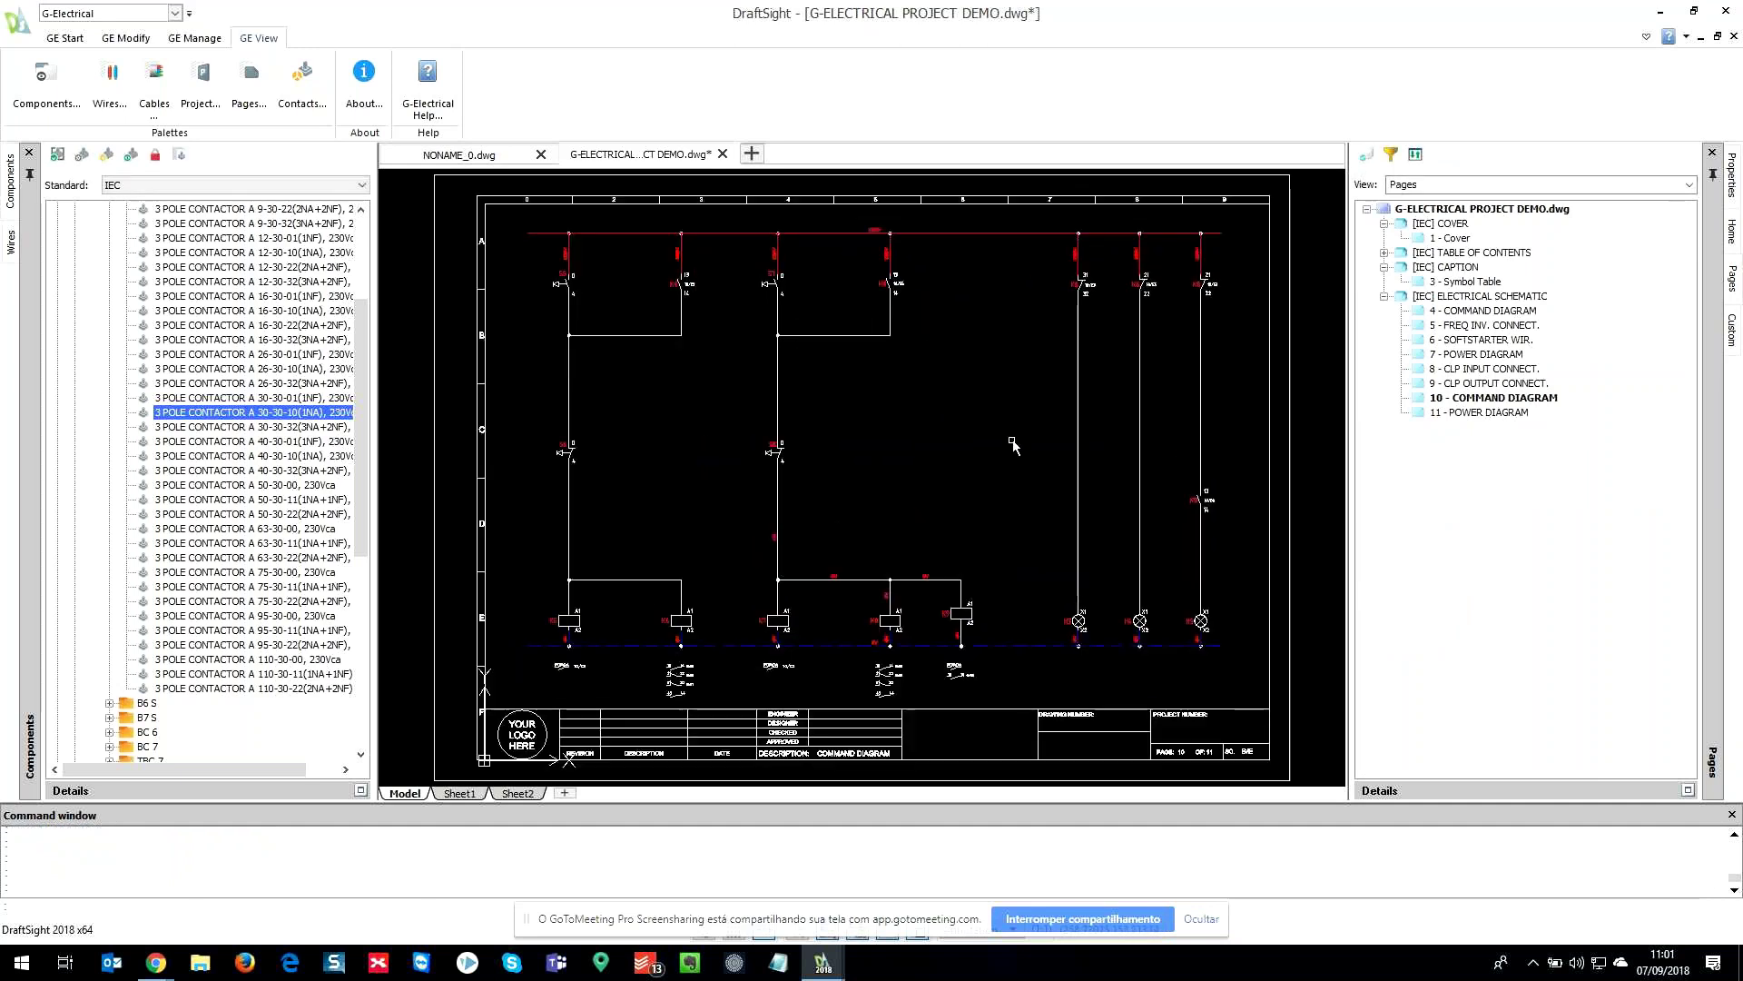
left_click(1494, 384)
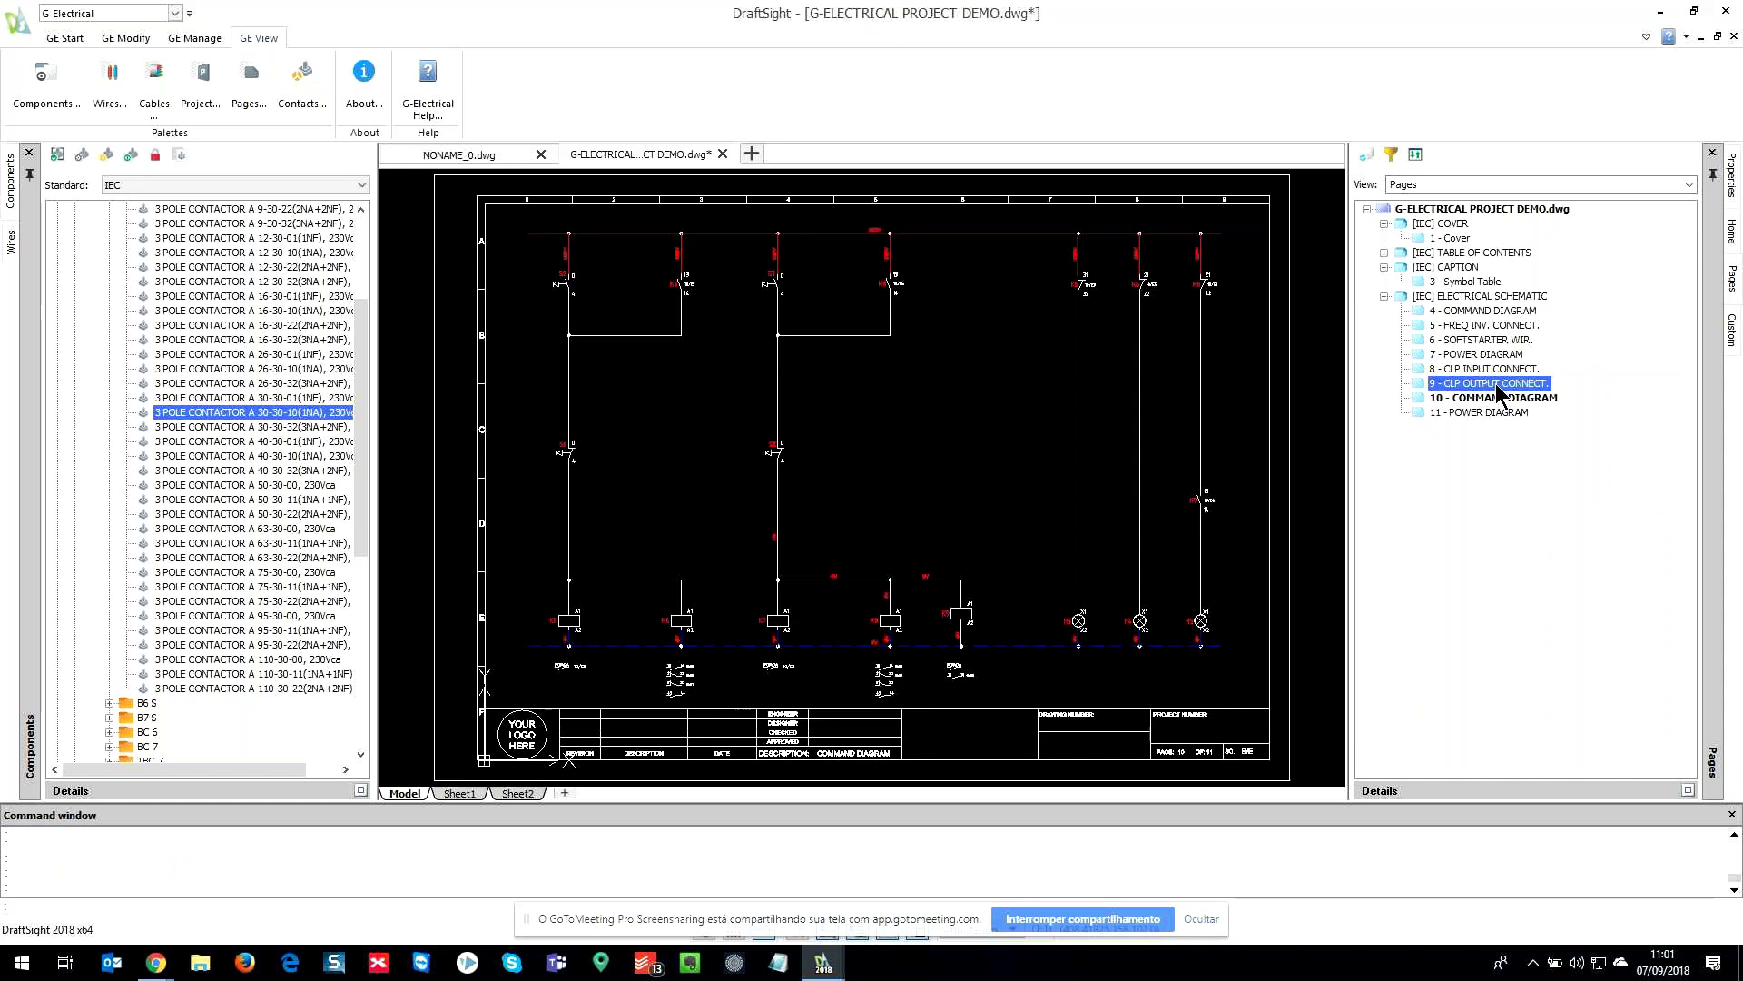
left_click_drag(1496, 410, 1497, 413)
left_click(915, 547)
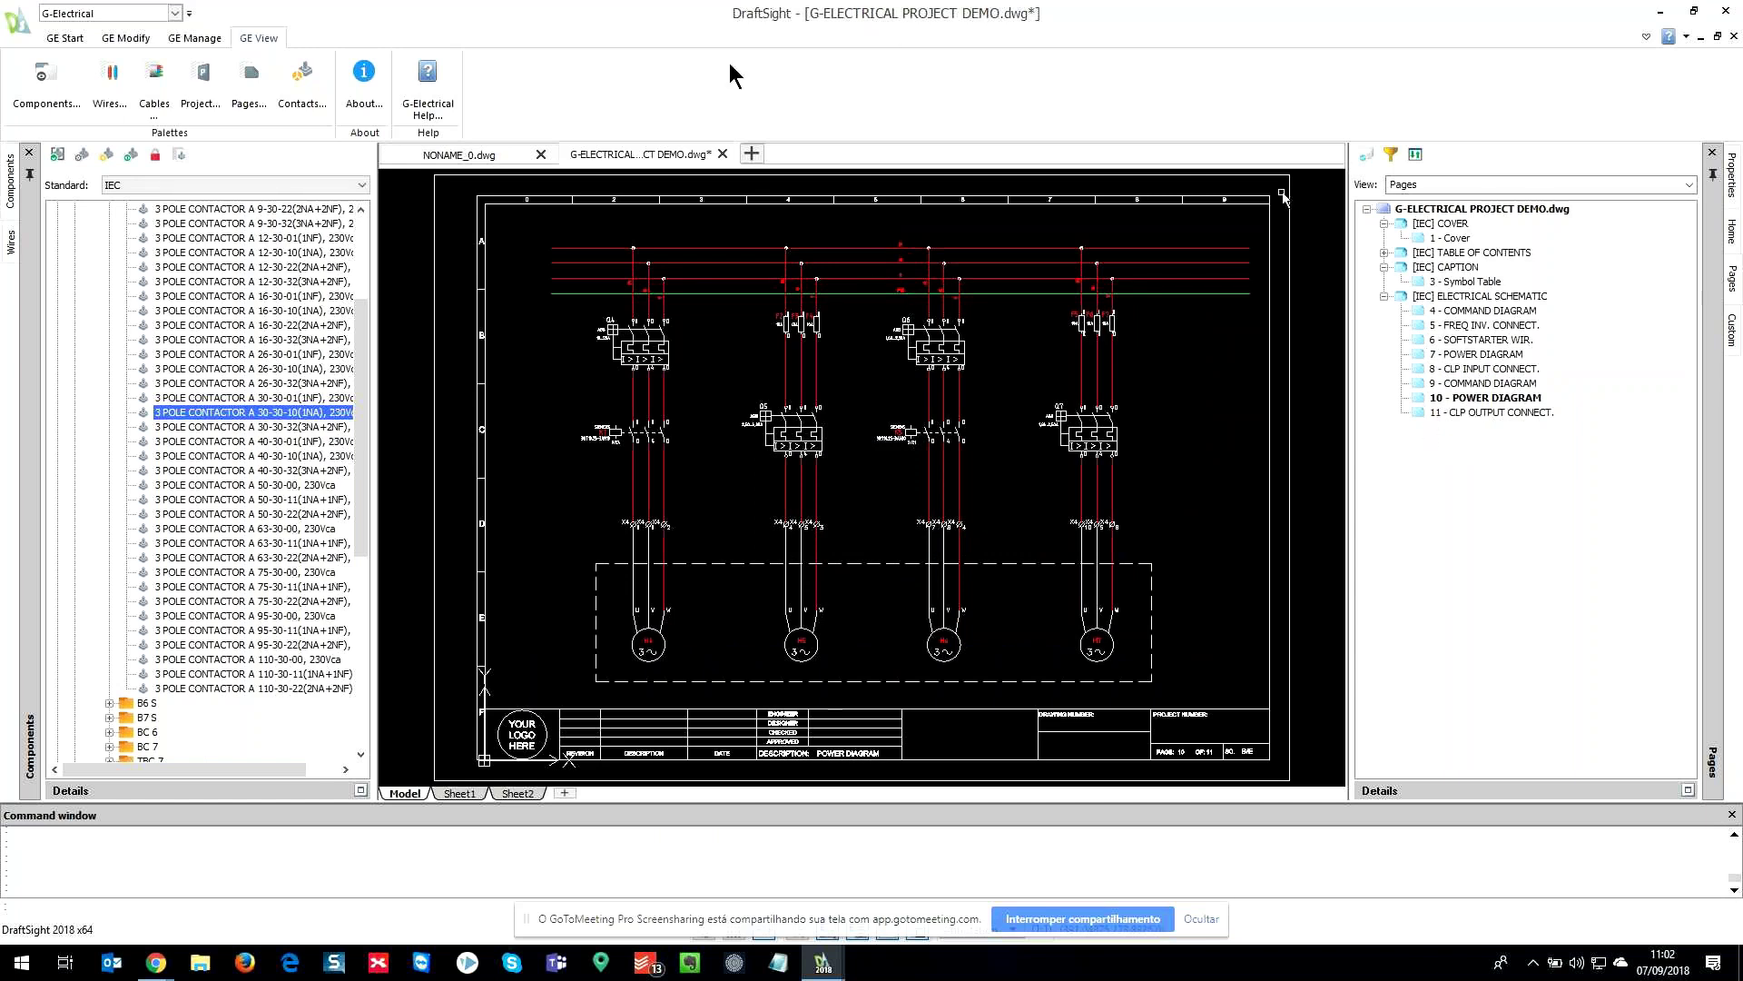
- Run Update All on the project and collapse the ABB A LINE folder in the component library
left_click(116, 36)
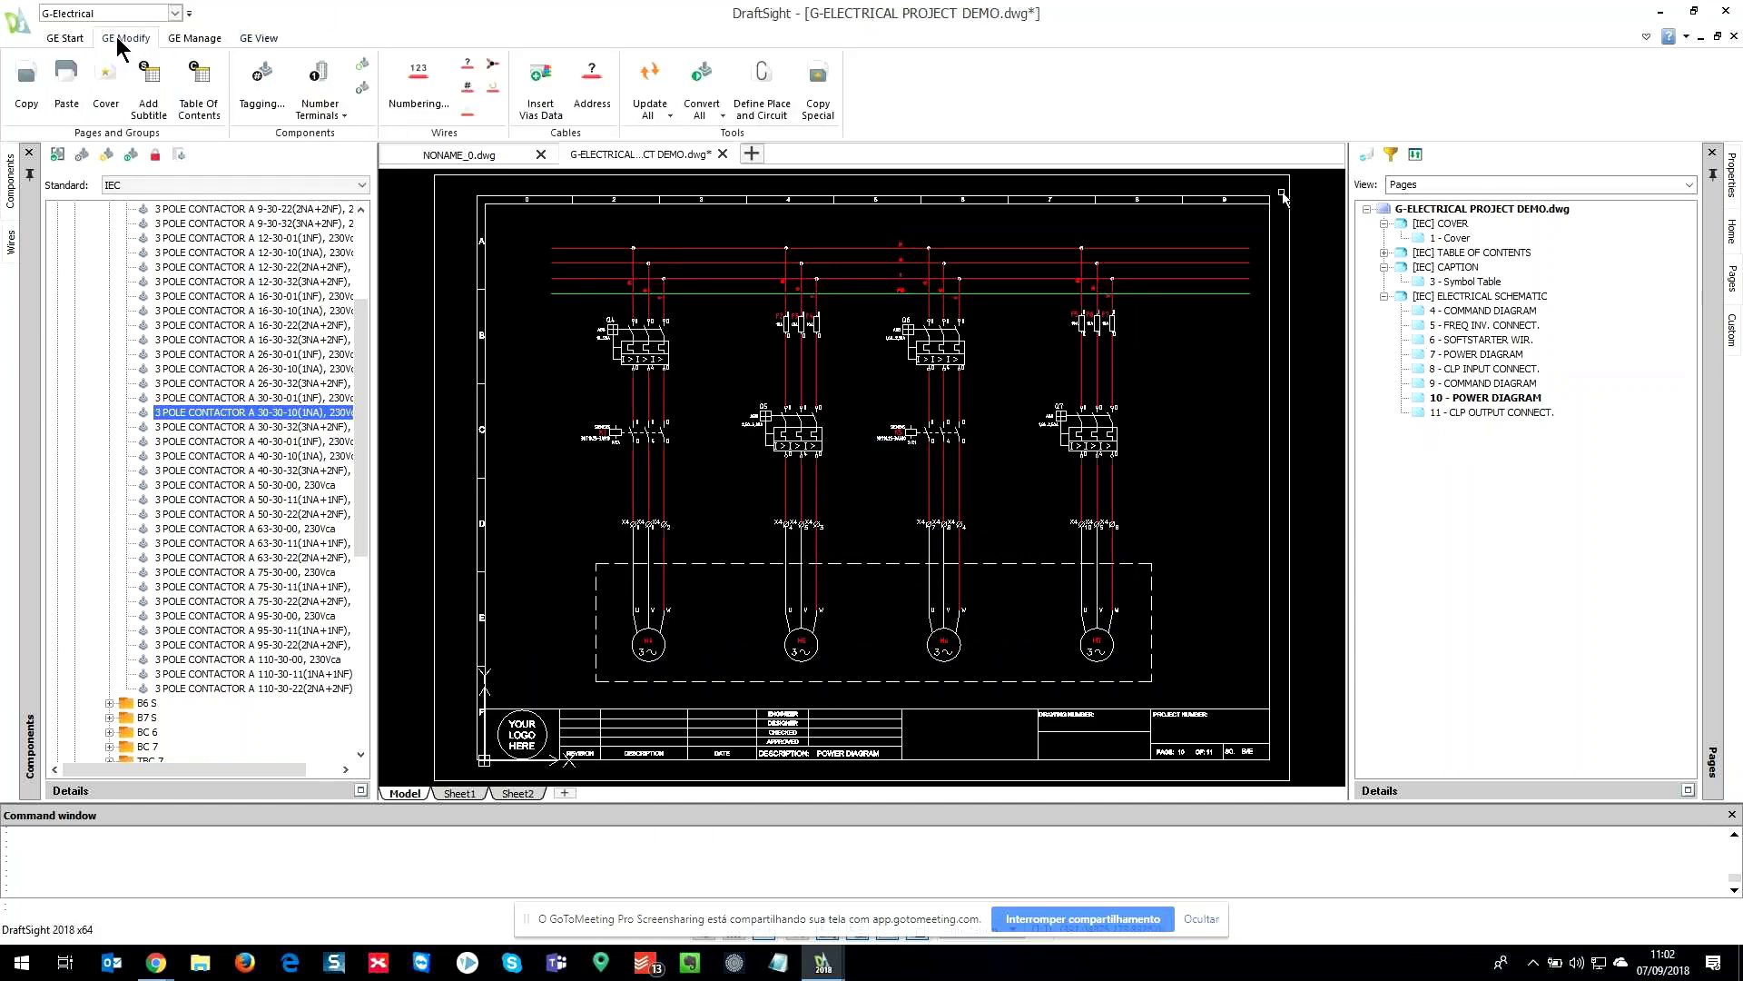
left_click(663, 71)
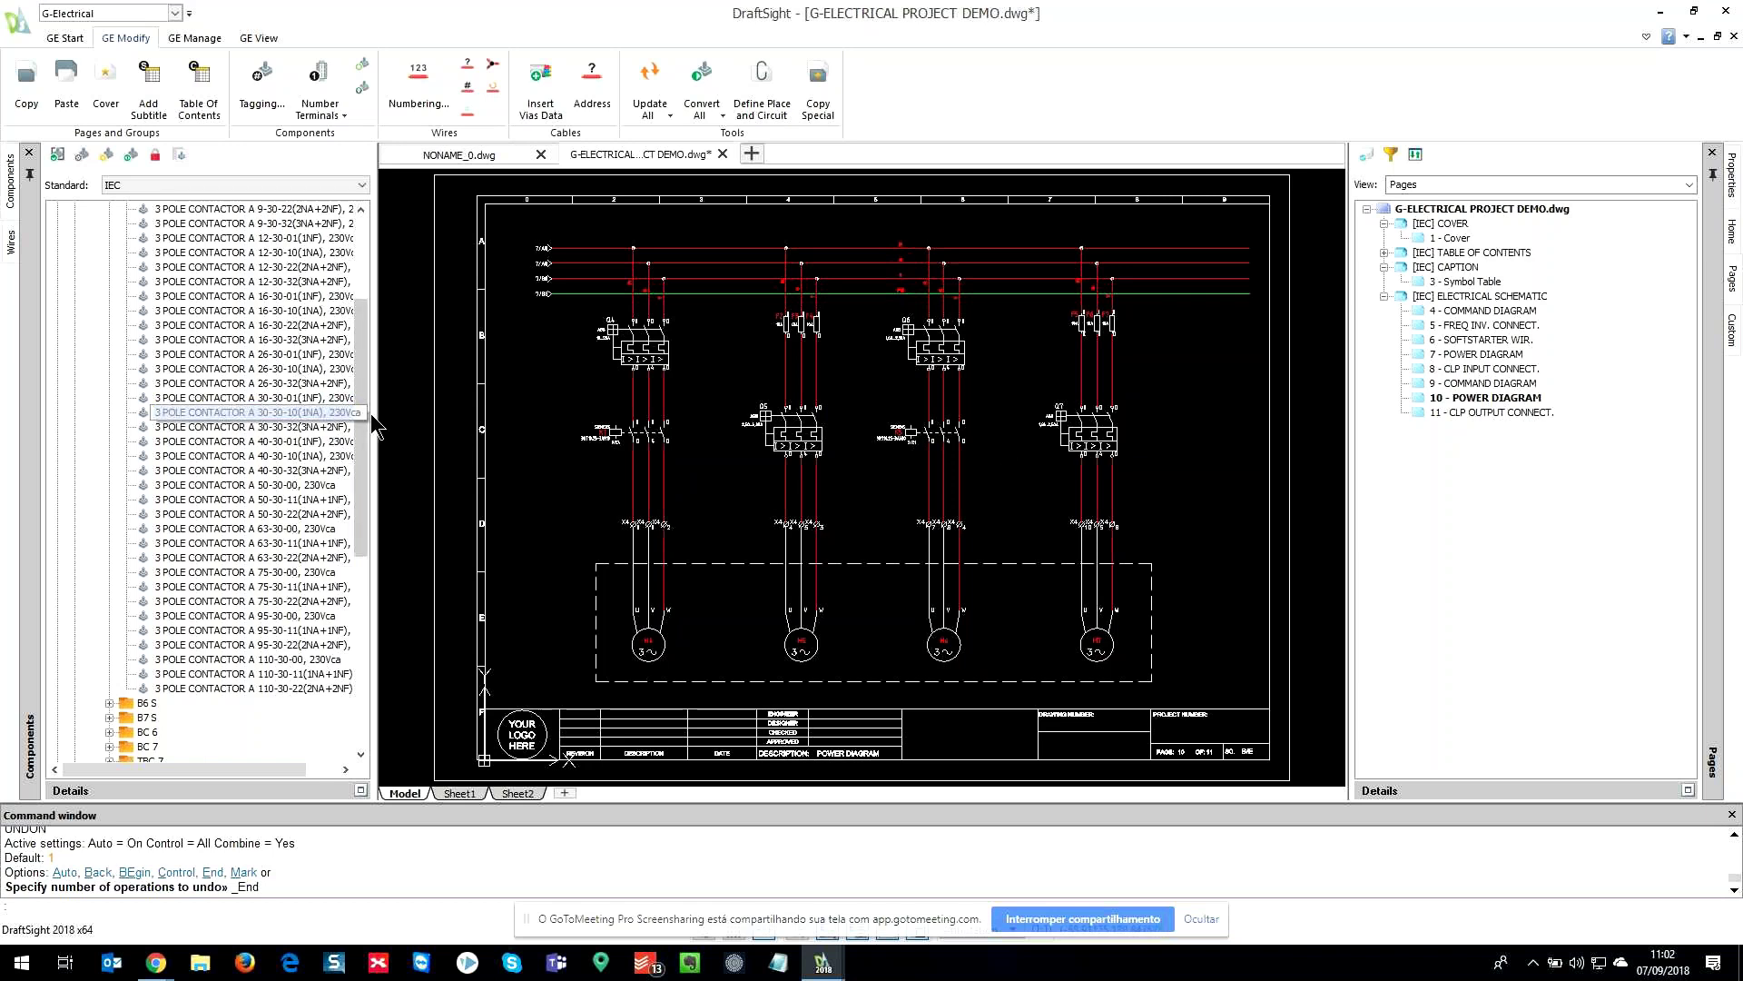
scroll(361, 414, "up", 1)
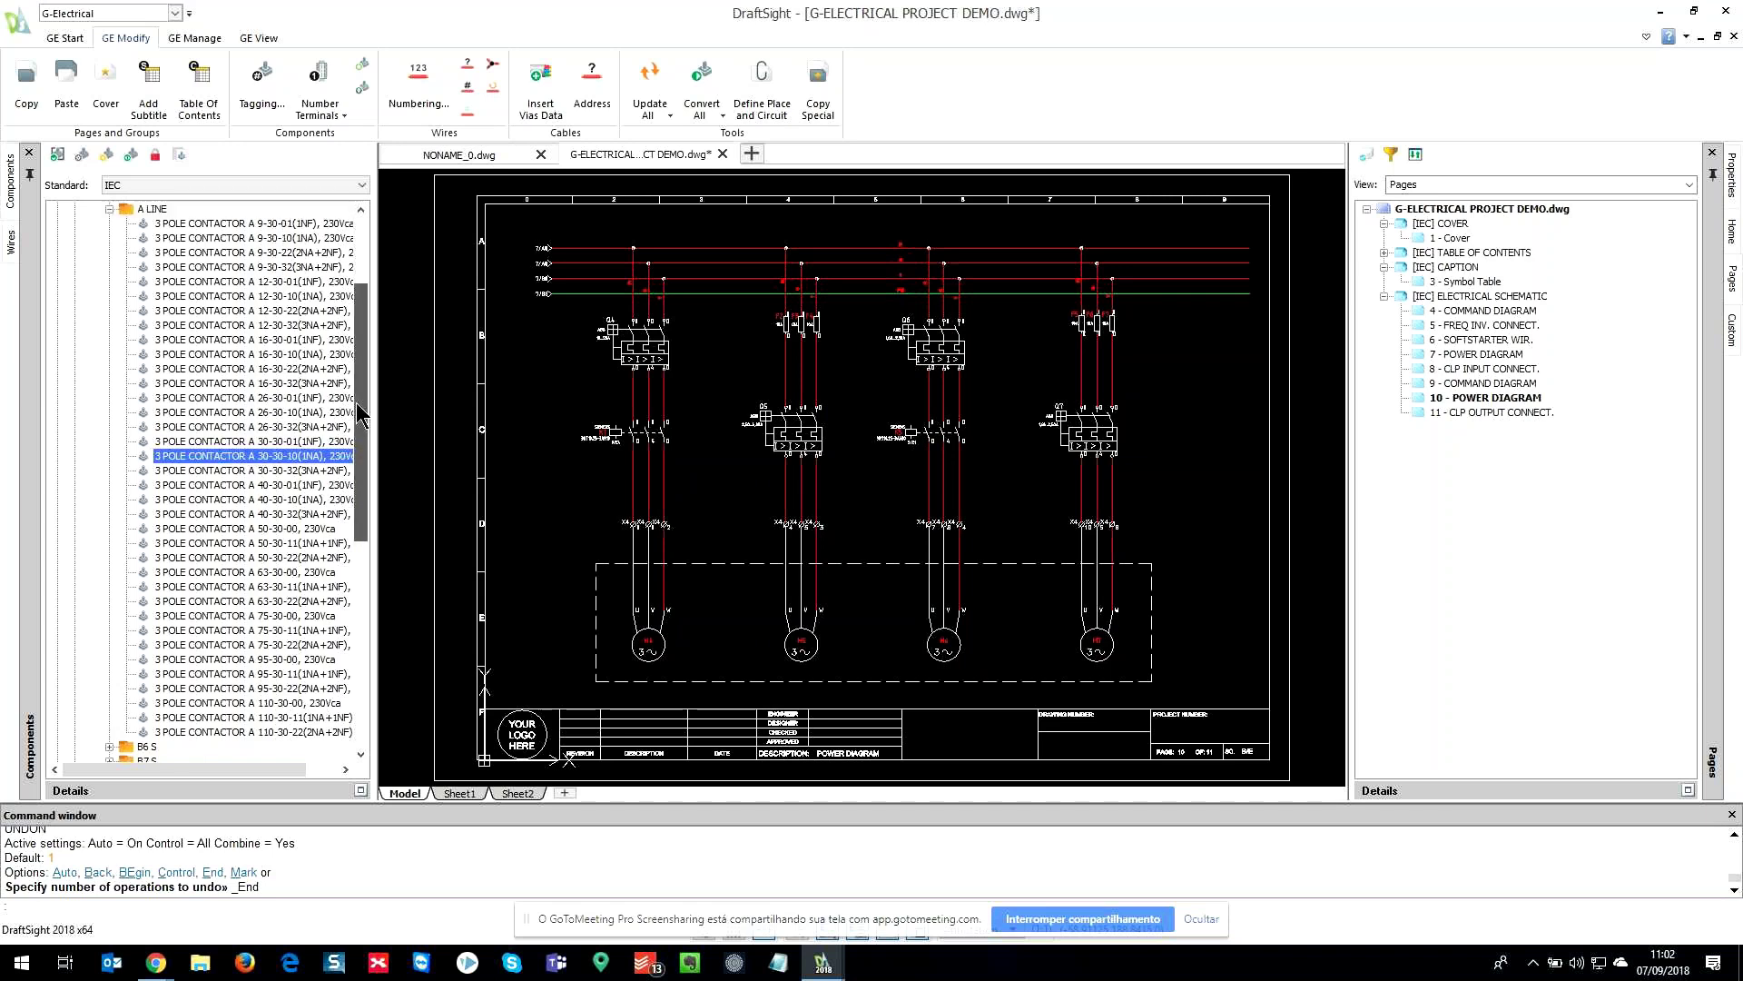
left_click_drag(361, 414, 360, 349)
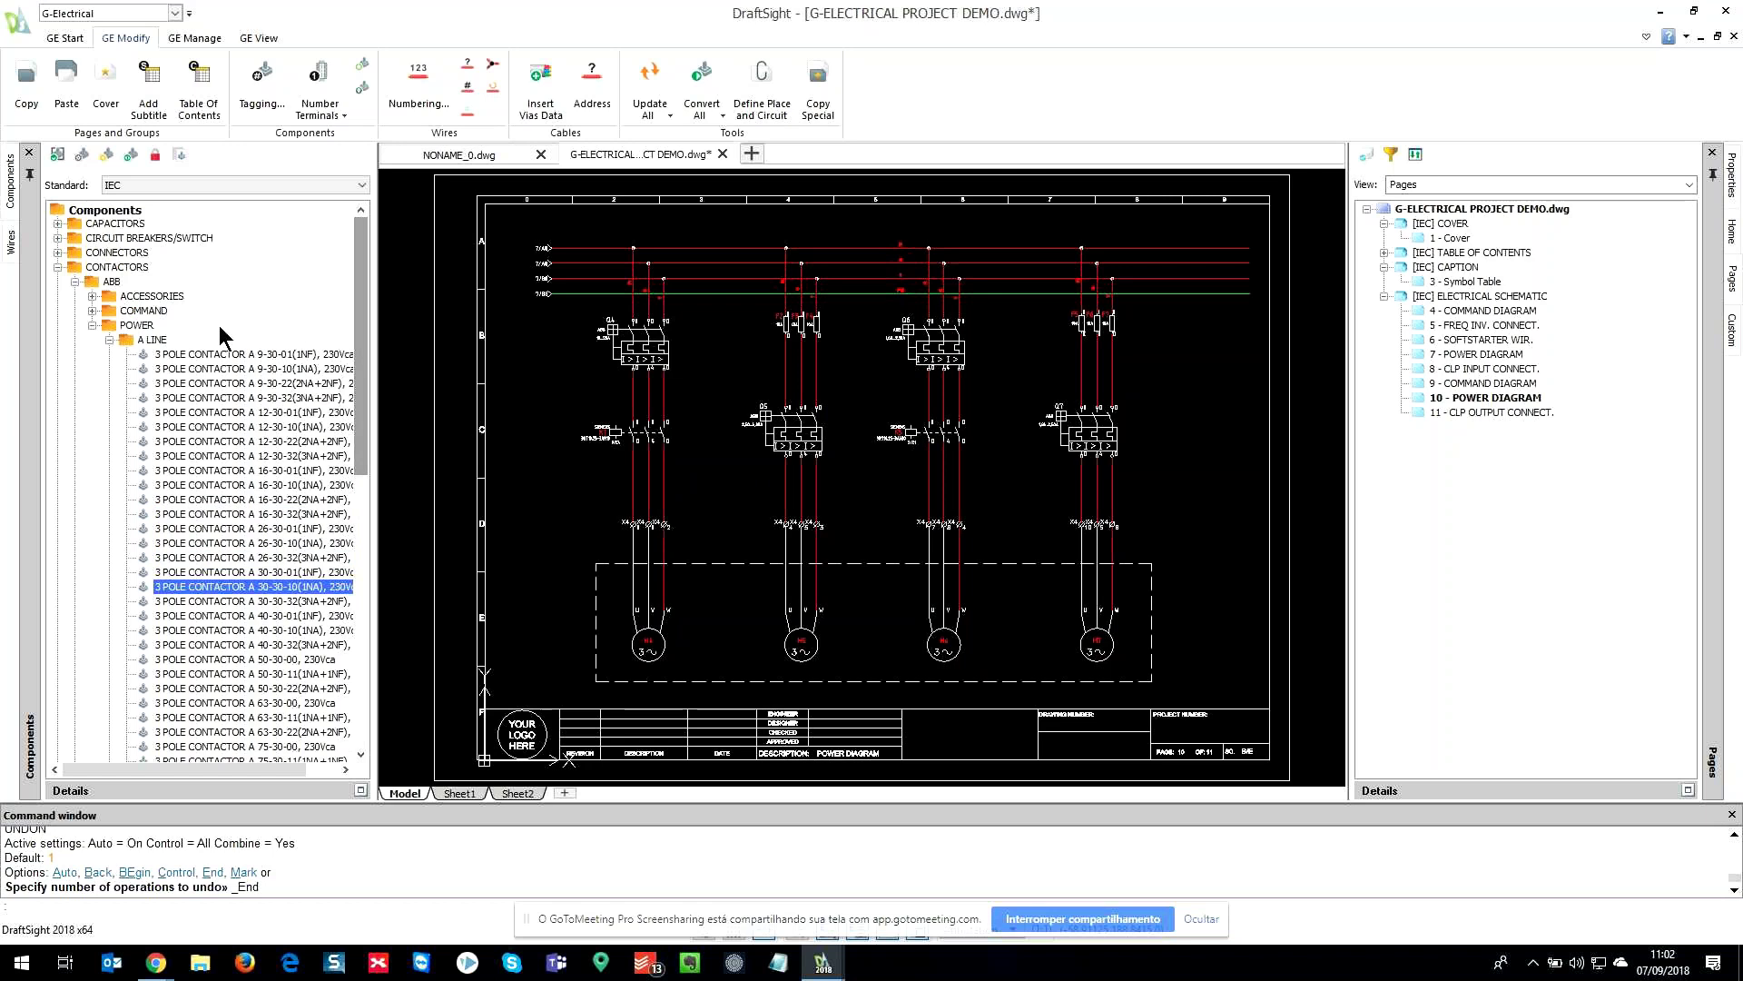
double_click(152, 340)
- Inspect the properties of the horizontal R phase wire on the power diagram, leaving its name, gauge and color unedited
scroll(938, 234, "up", 4)
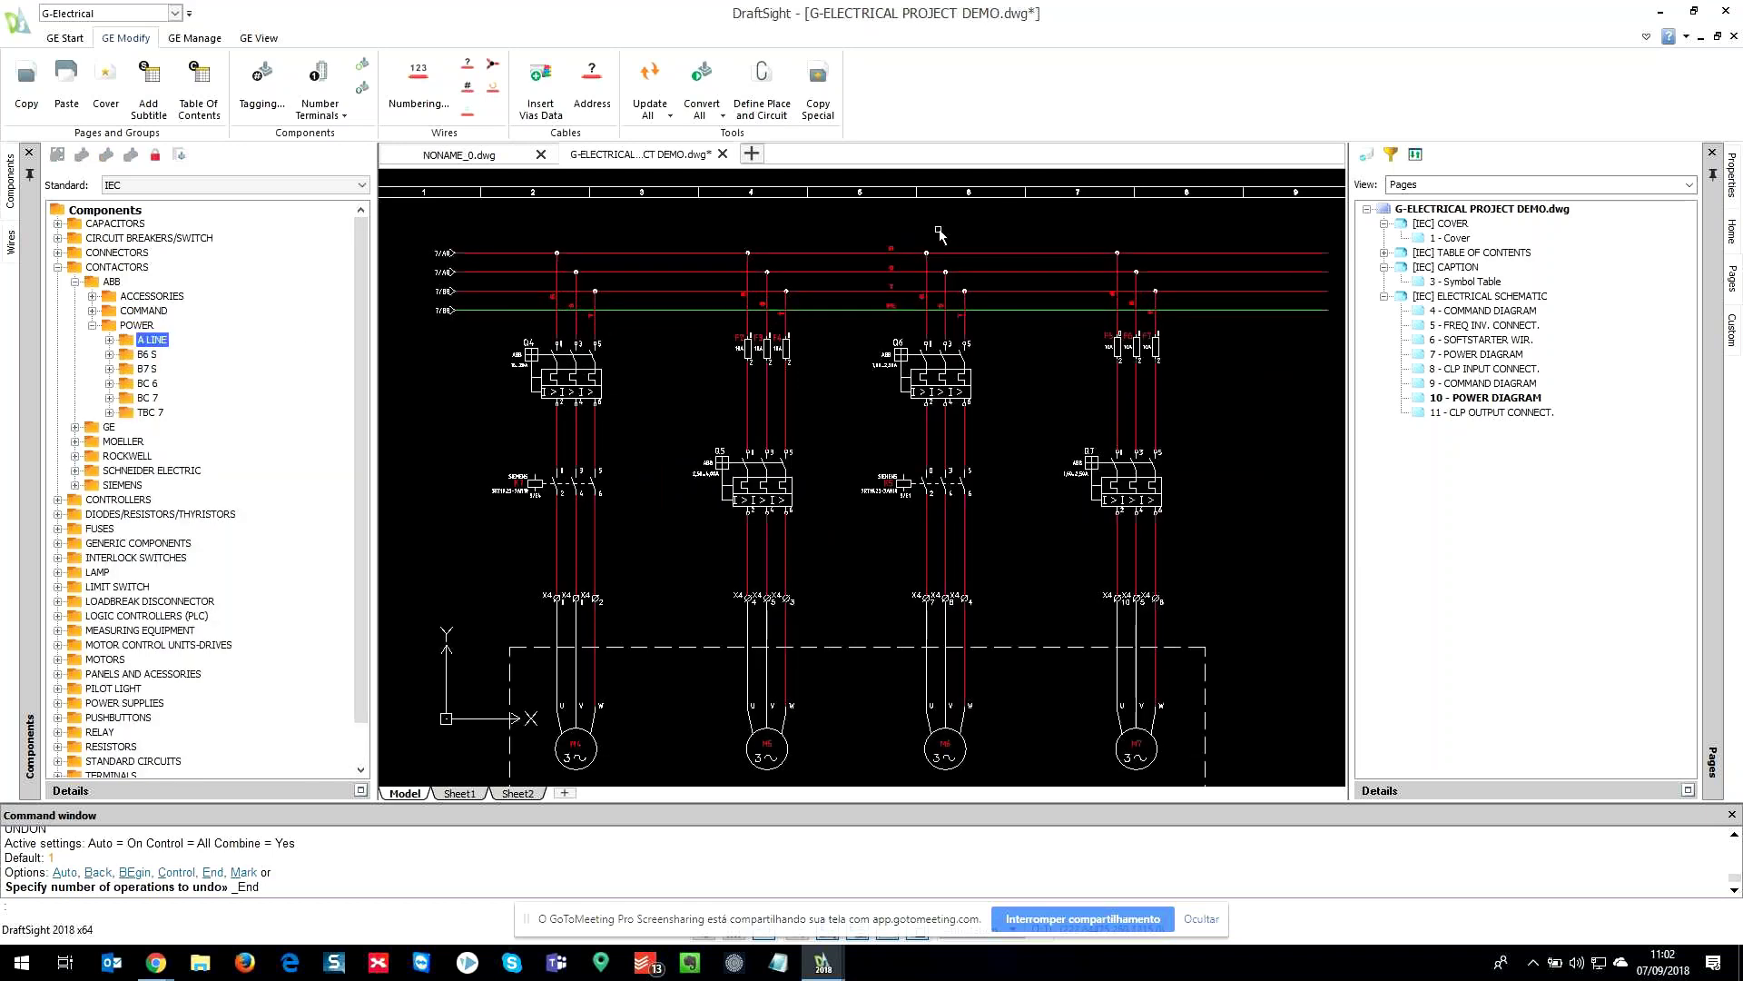
scroll(938, 234, "up", 2)
scroll(767, 282, "up", 4)
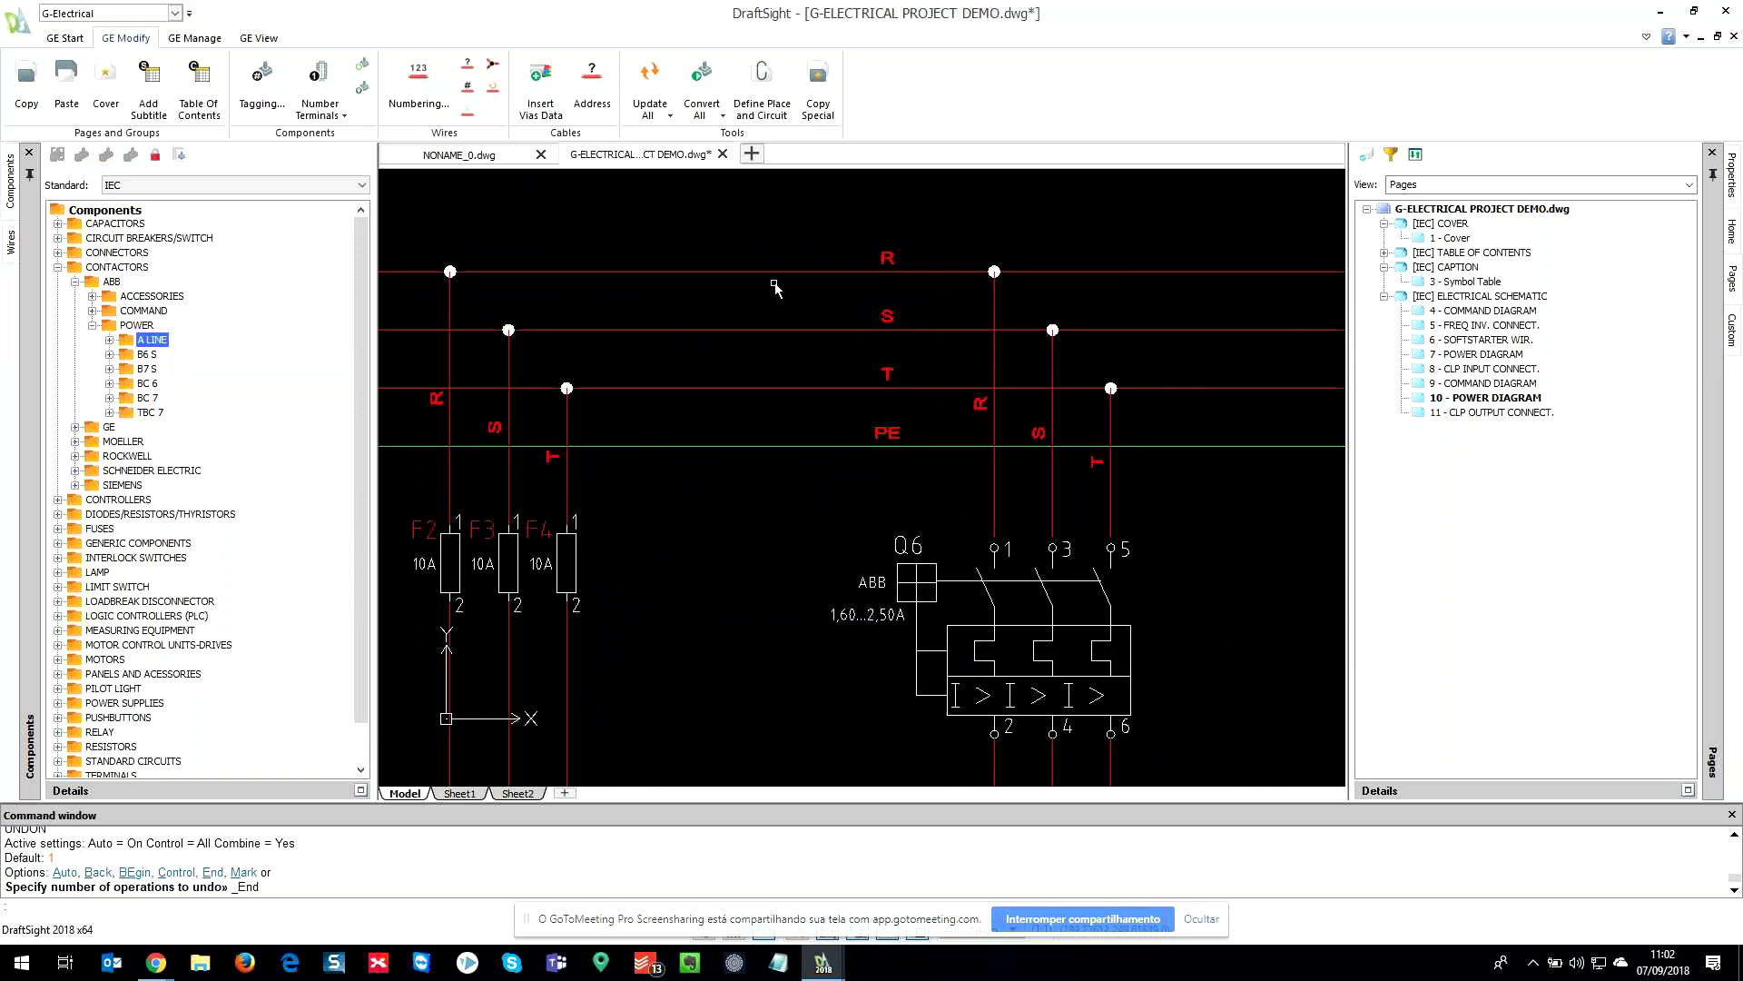
middle_click_drag(781, 290, 821, 318)
right_click(821, 317)
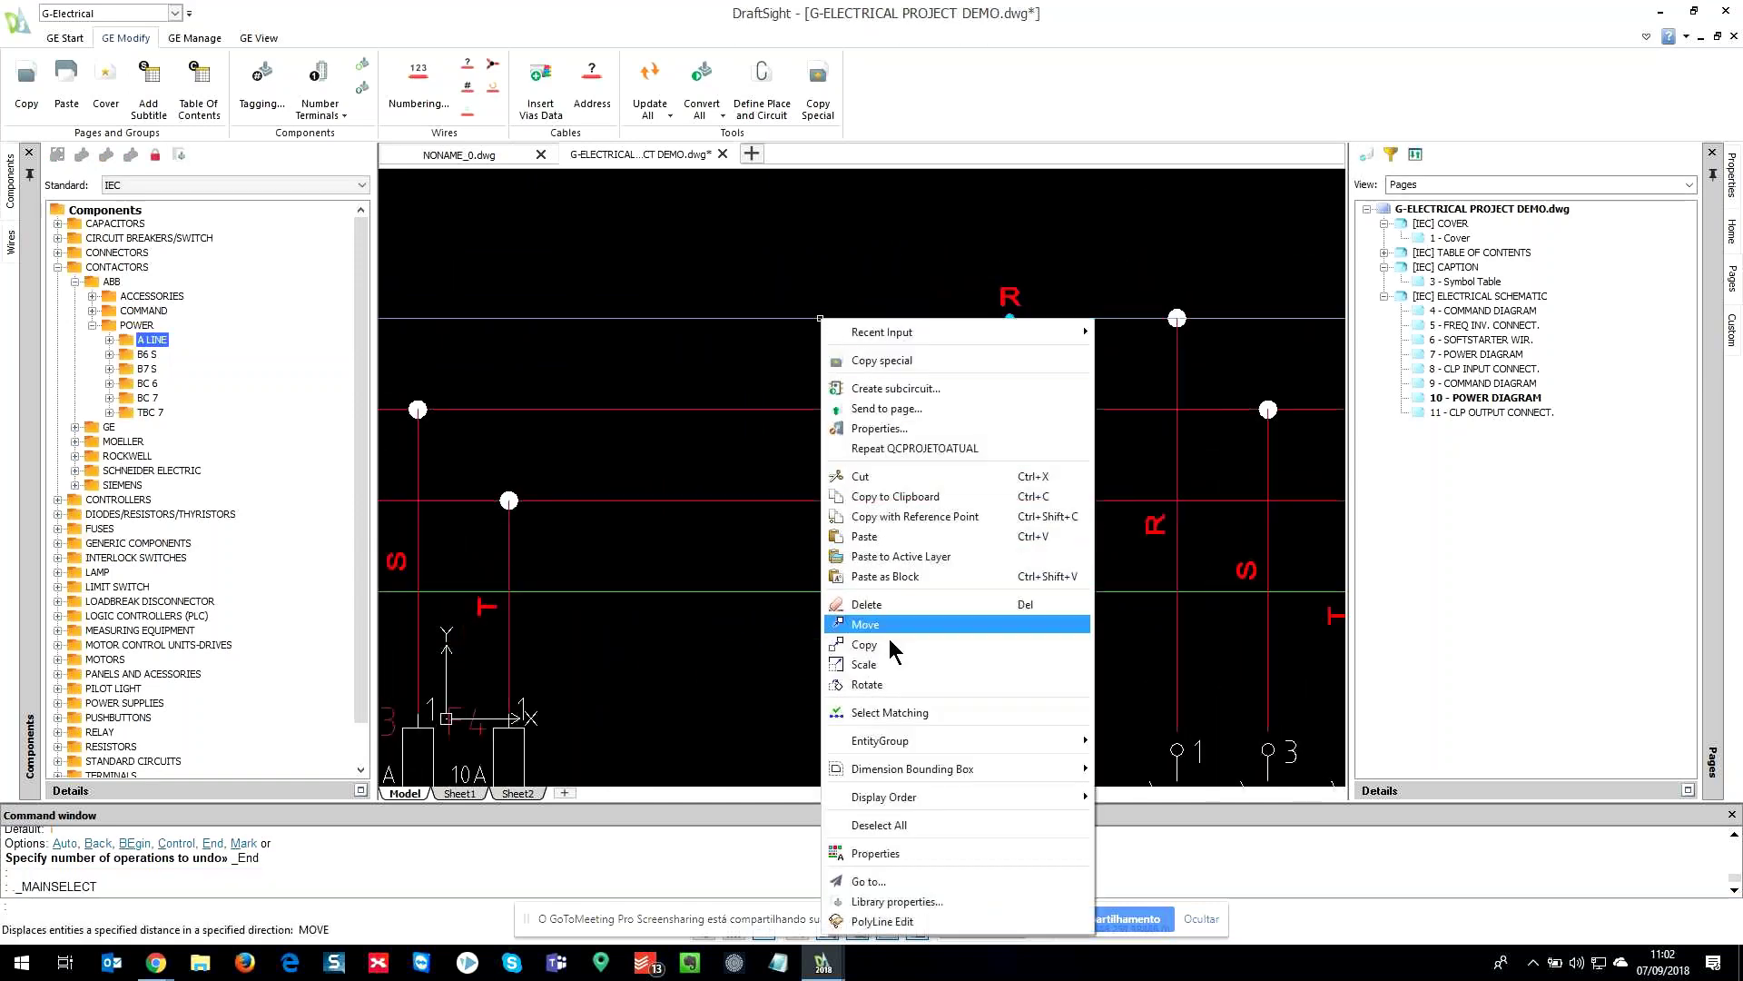
left_click(890, 428)
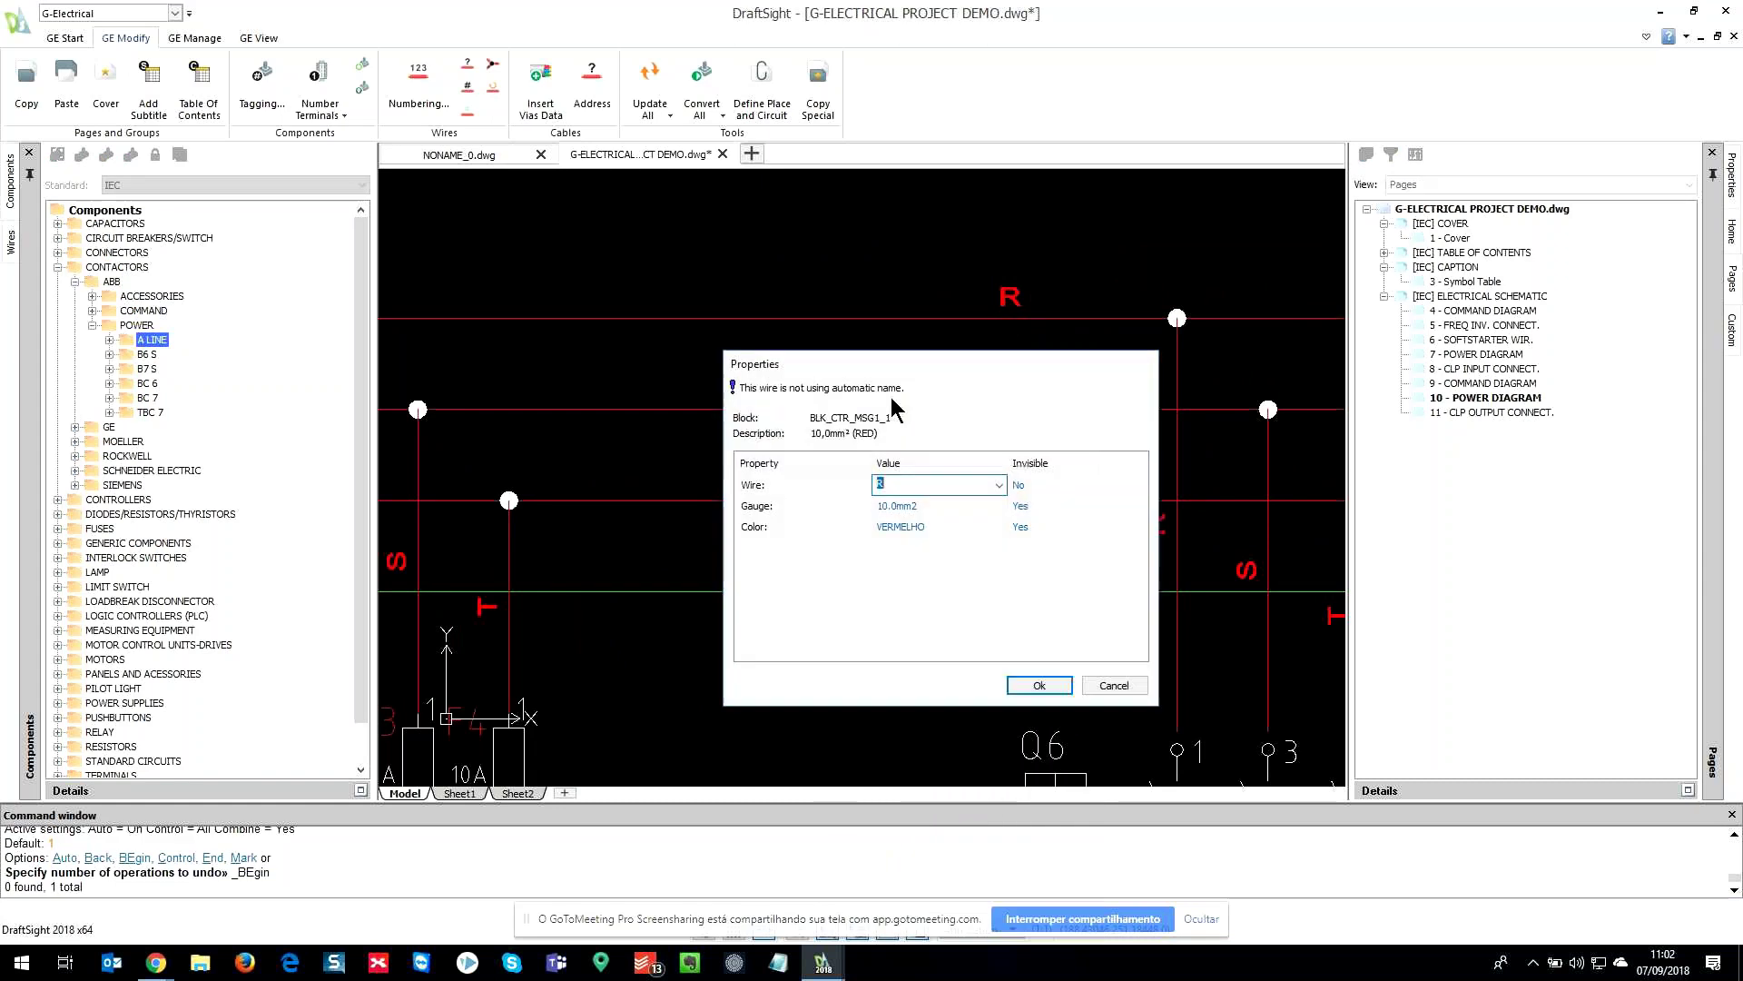
left_click(943, 481)
left_click_drag(976, 363, 410, 511)
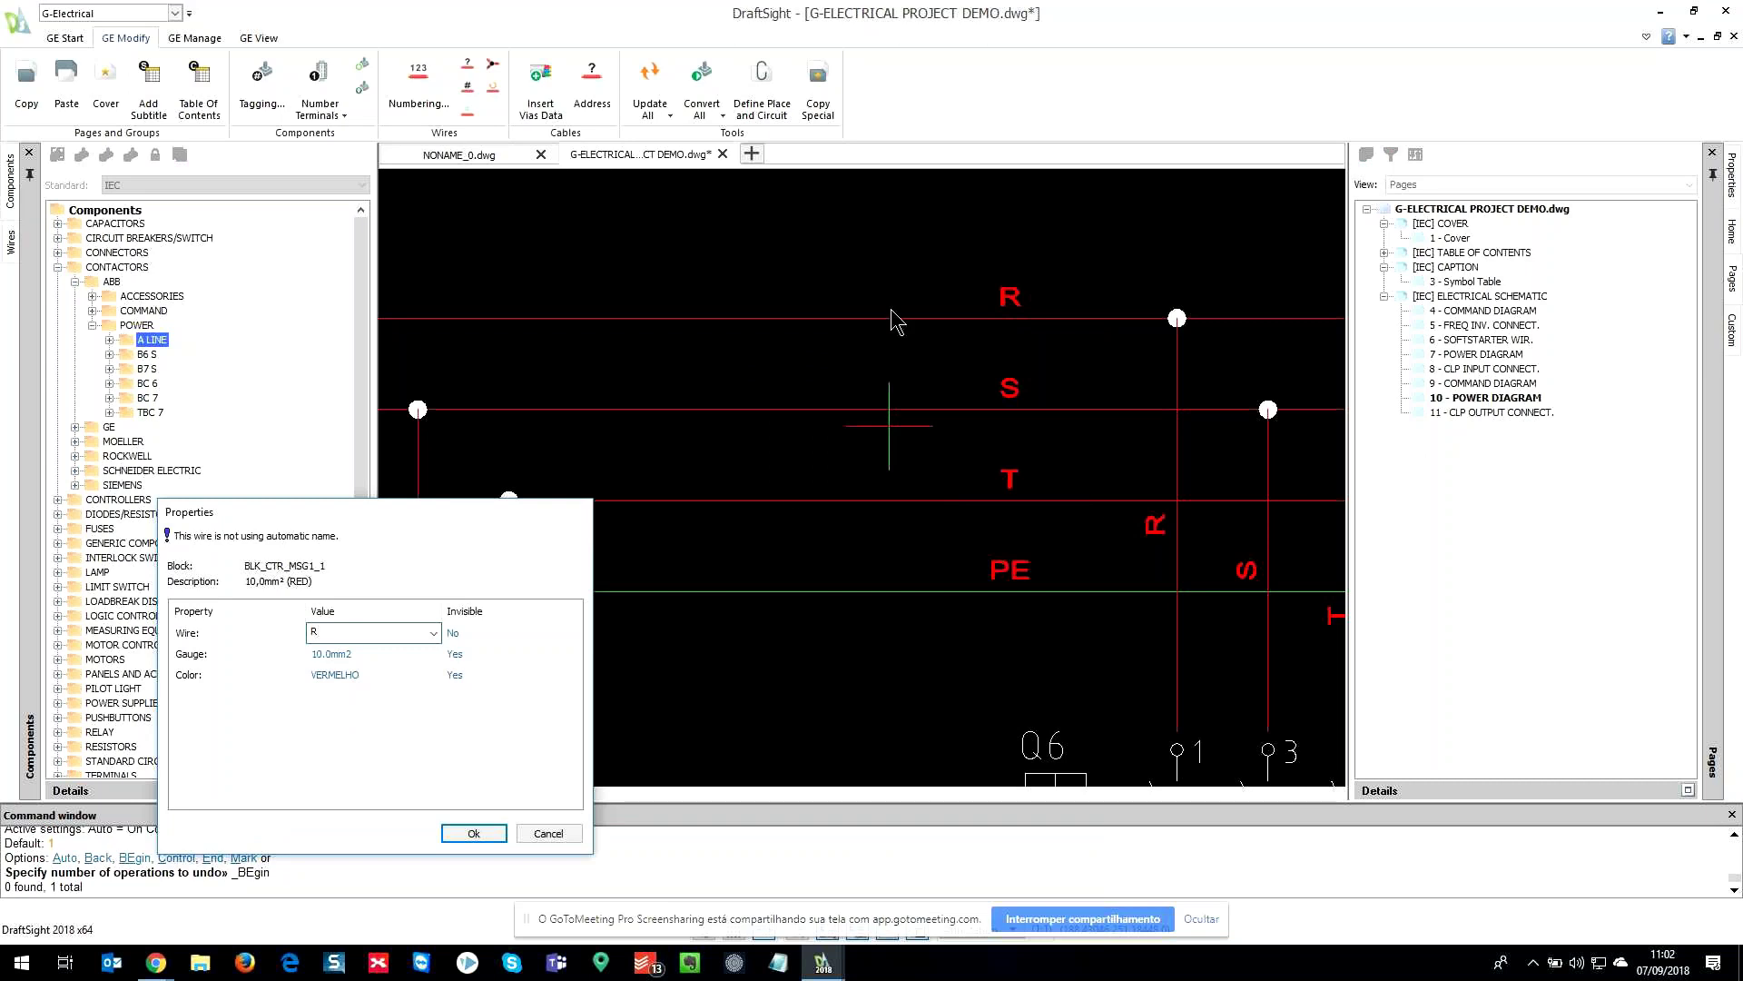
left_click_drag(493, 514, 769, 347)
left_click(842, 670)
key("Escape")
- Number the project's wires with a 1-digit tag, first number 1, numbers shown and horizontal order
scroll(933, 473, "down", 2)
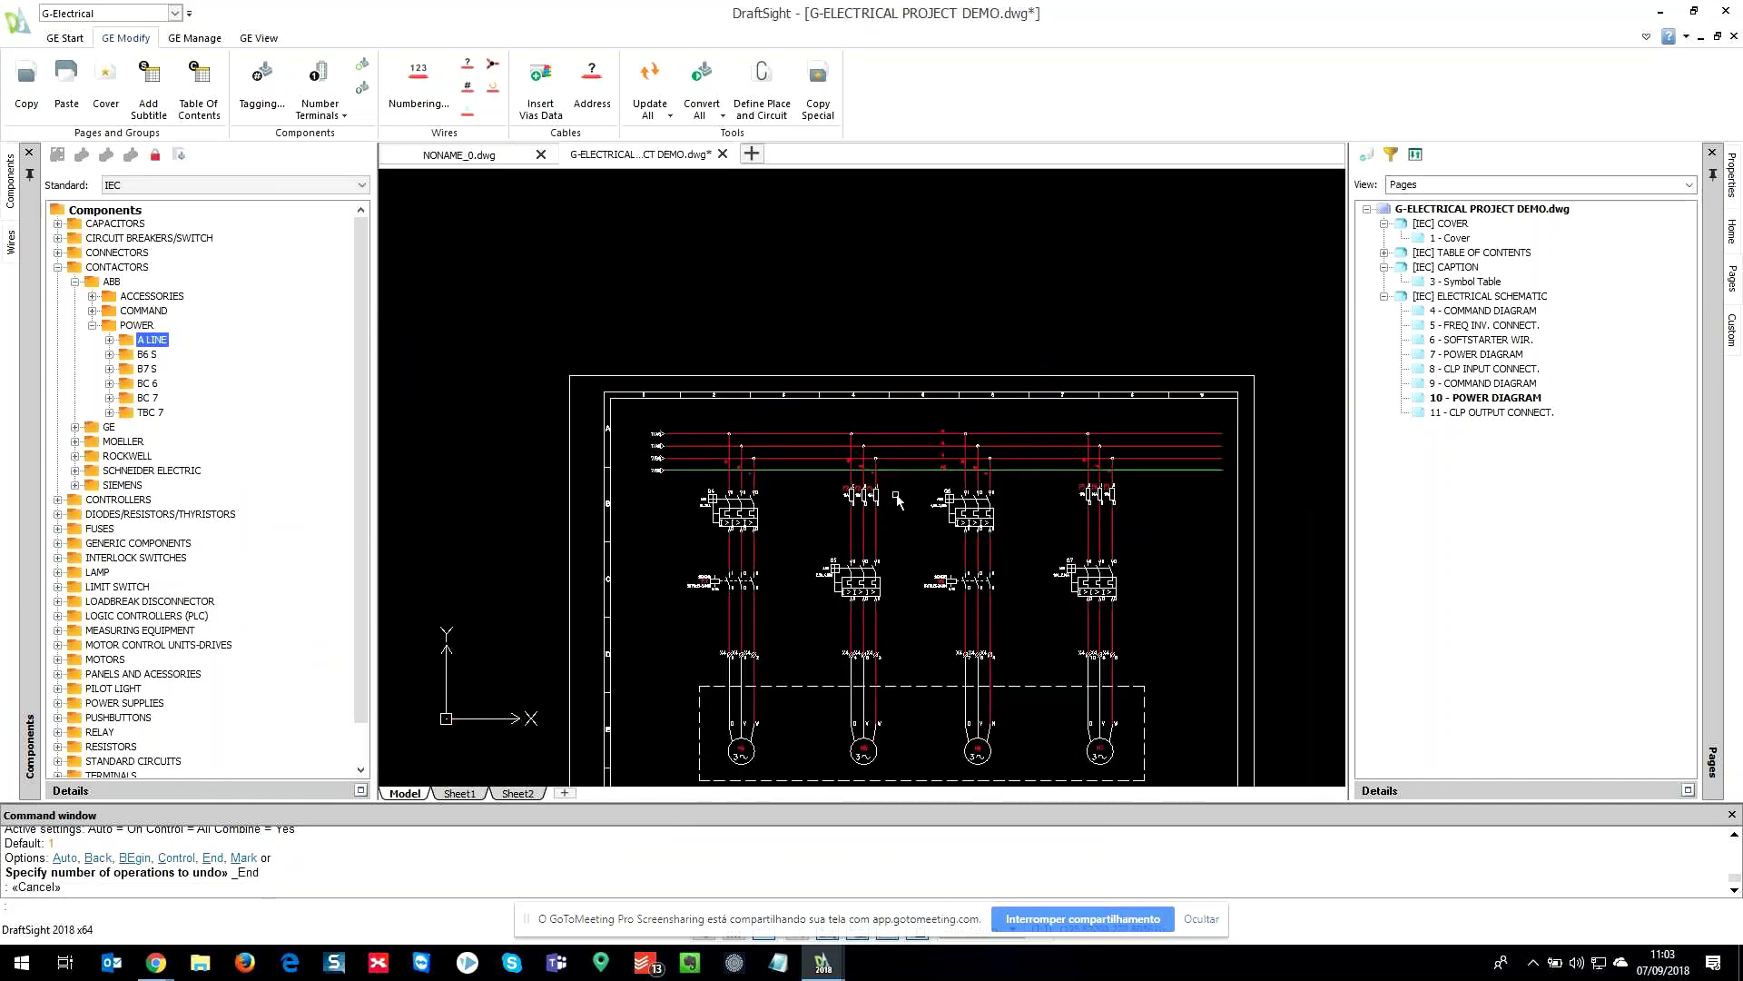
mouse_move(903, 516)
middle_mouse_down()
mouse_move(902, 483)
mouse_move(840, 415)
middle_mouse_up()
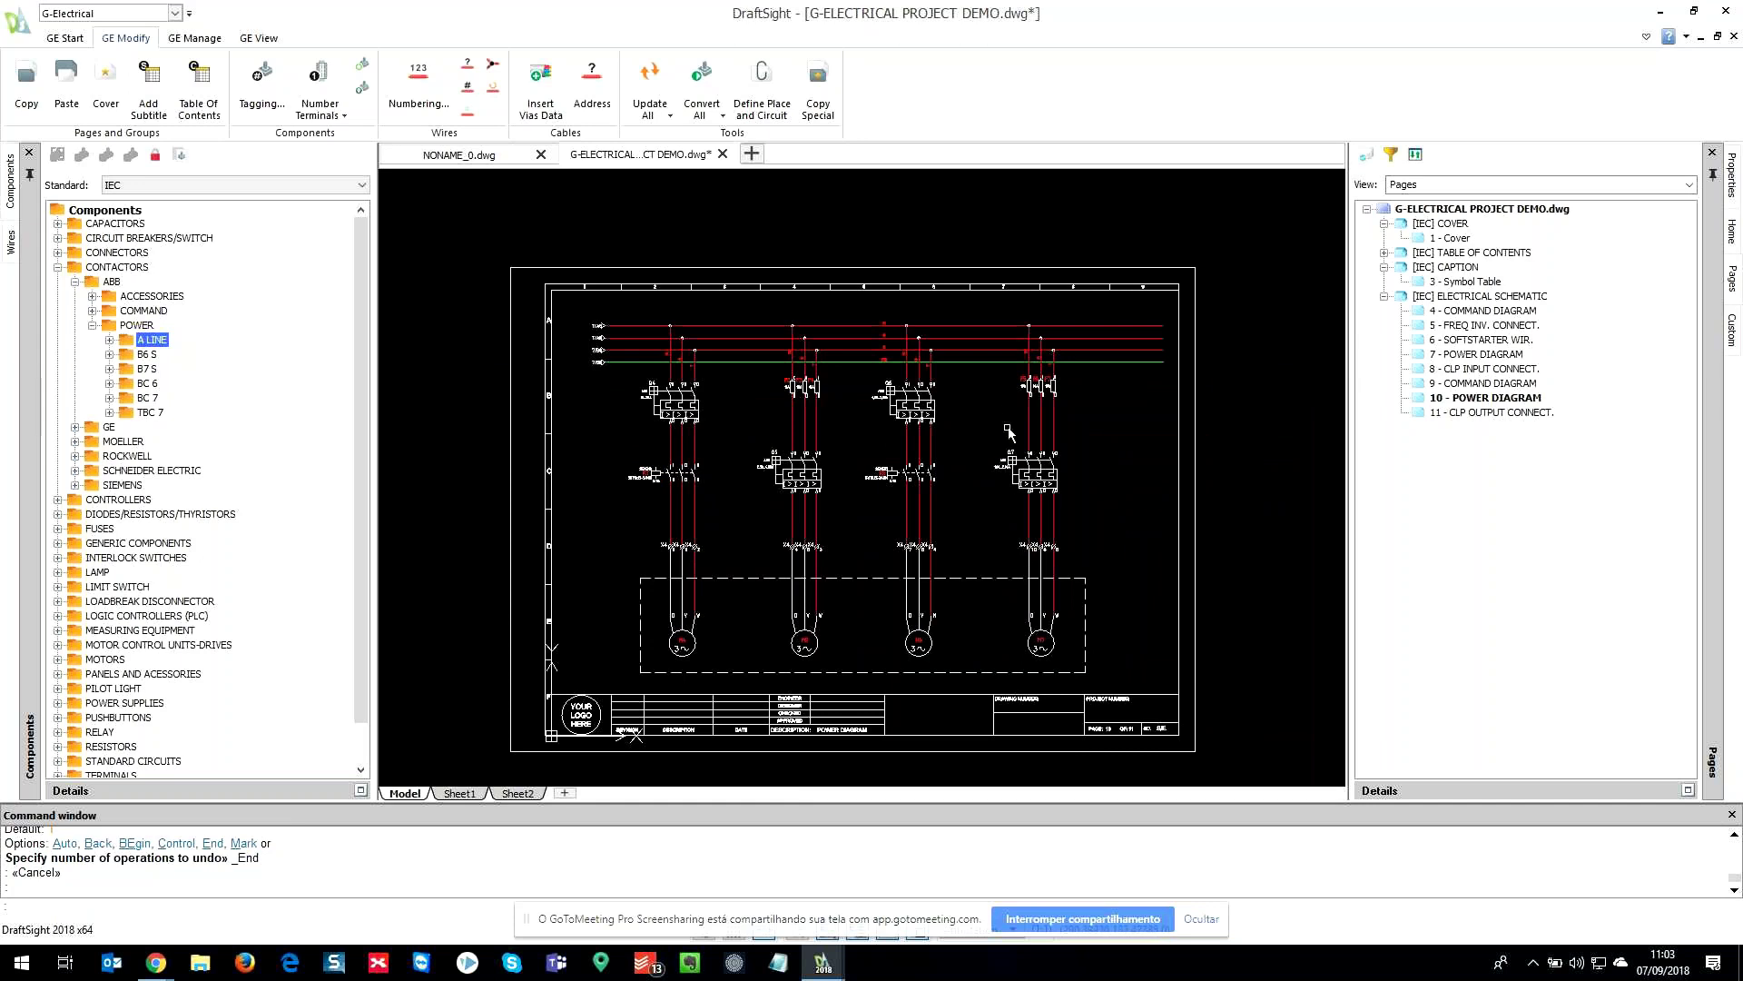
left_click(418, 76)
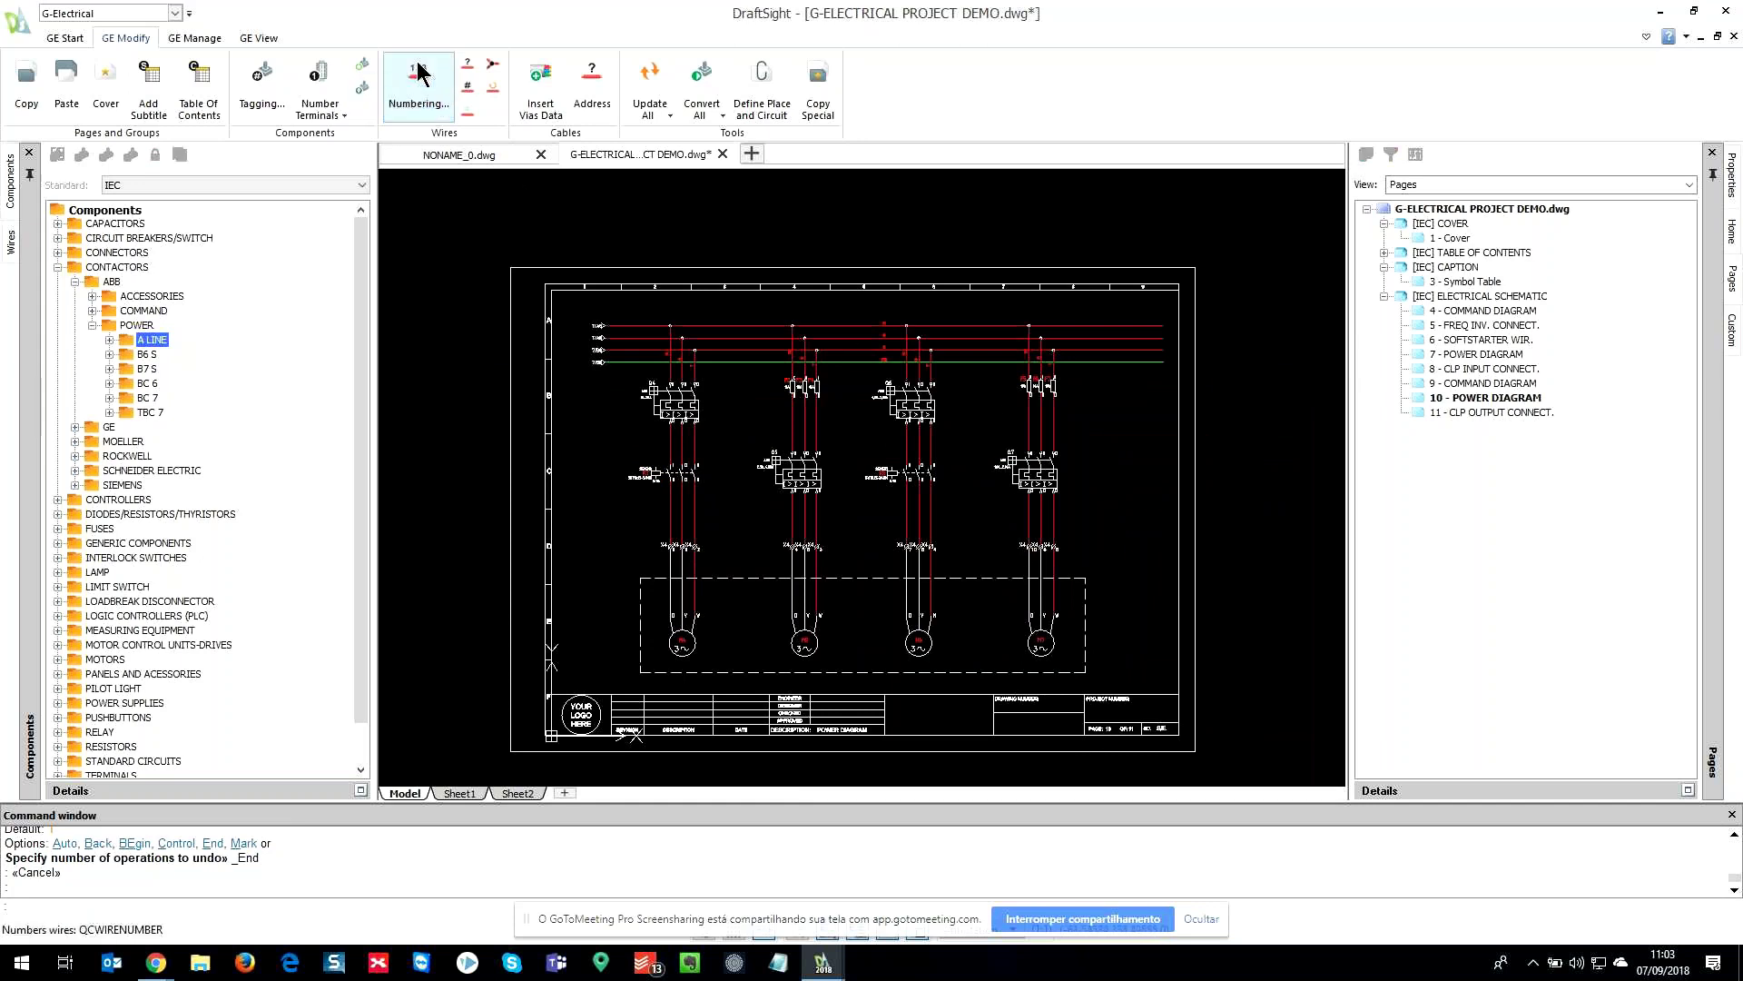
left_click_drag(906, 368, 897, 286)
scroll(897, 327, "down", 1)
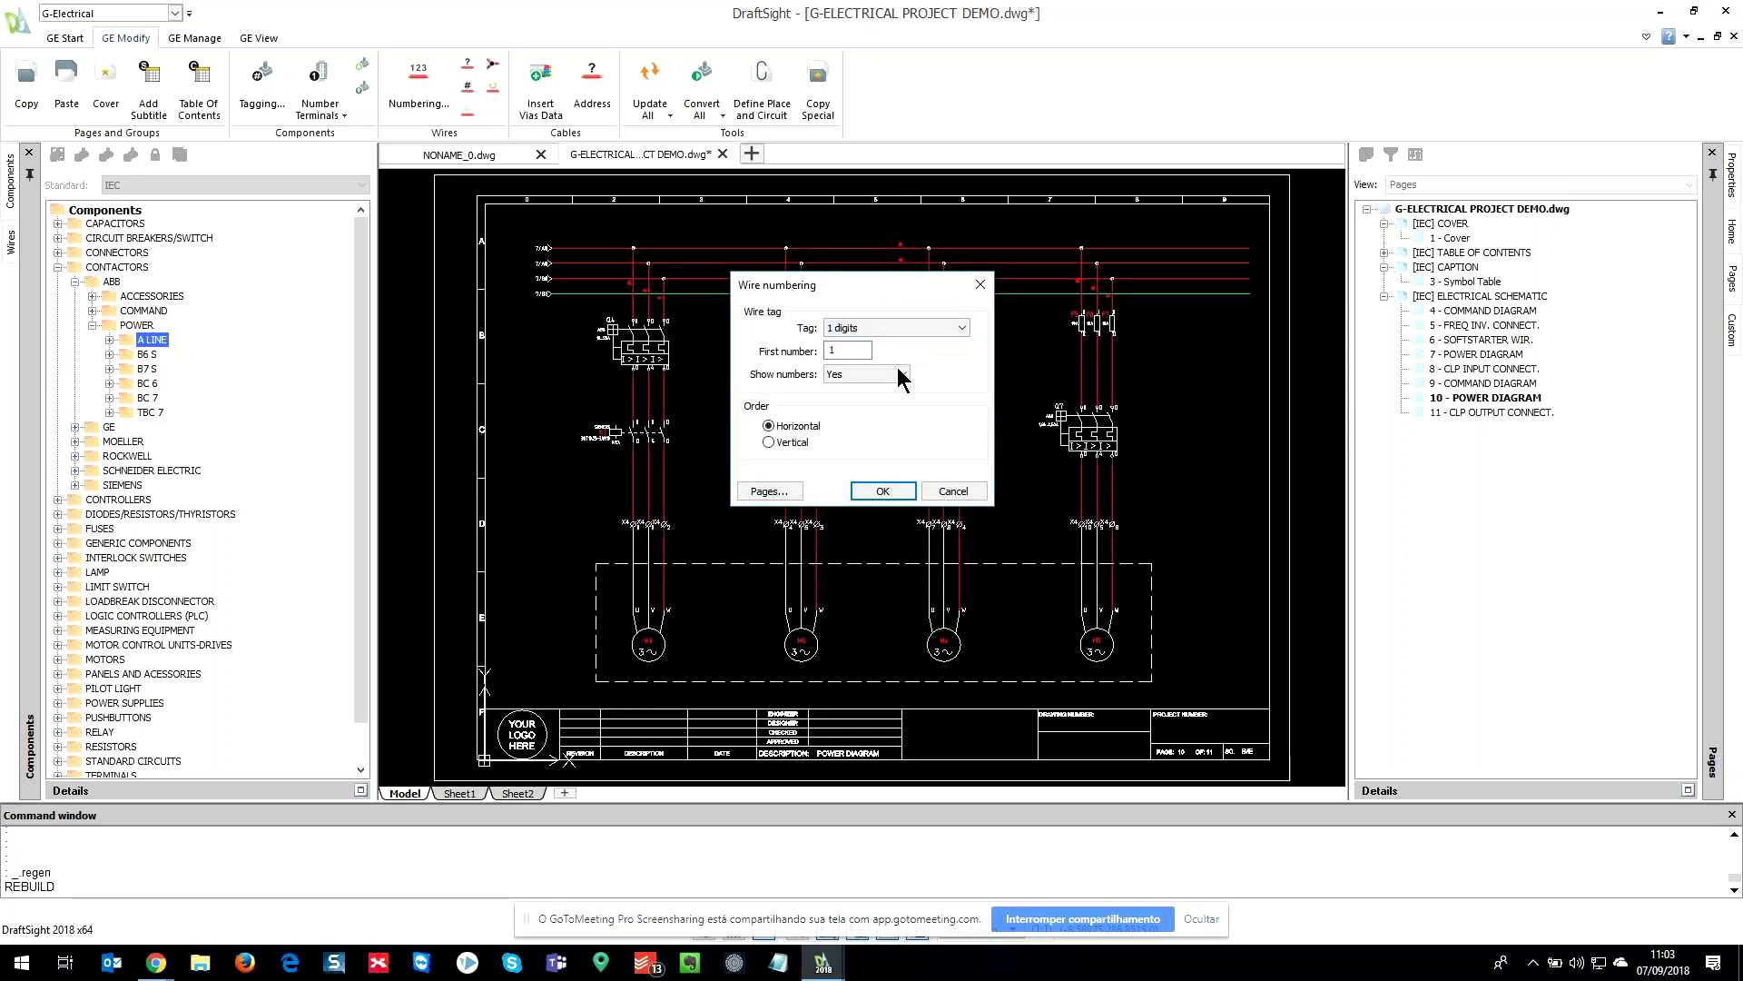
left_click(903, 501)
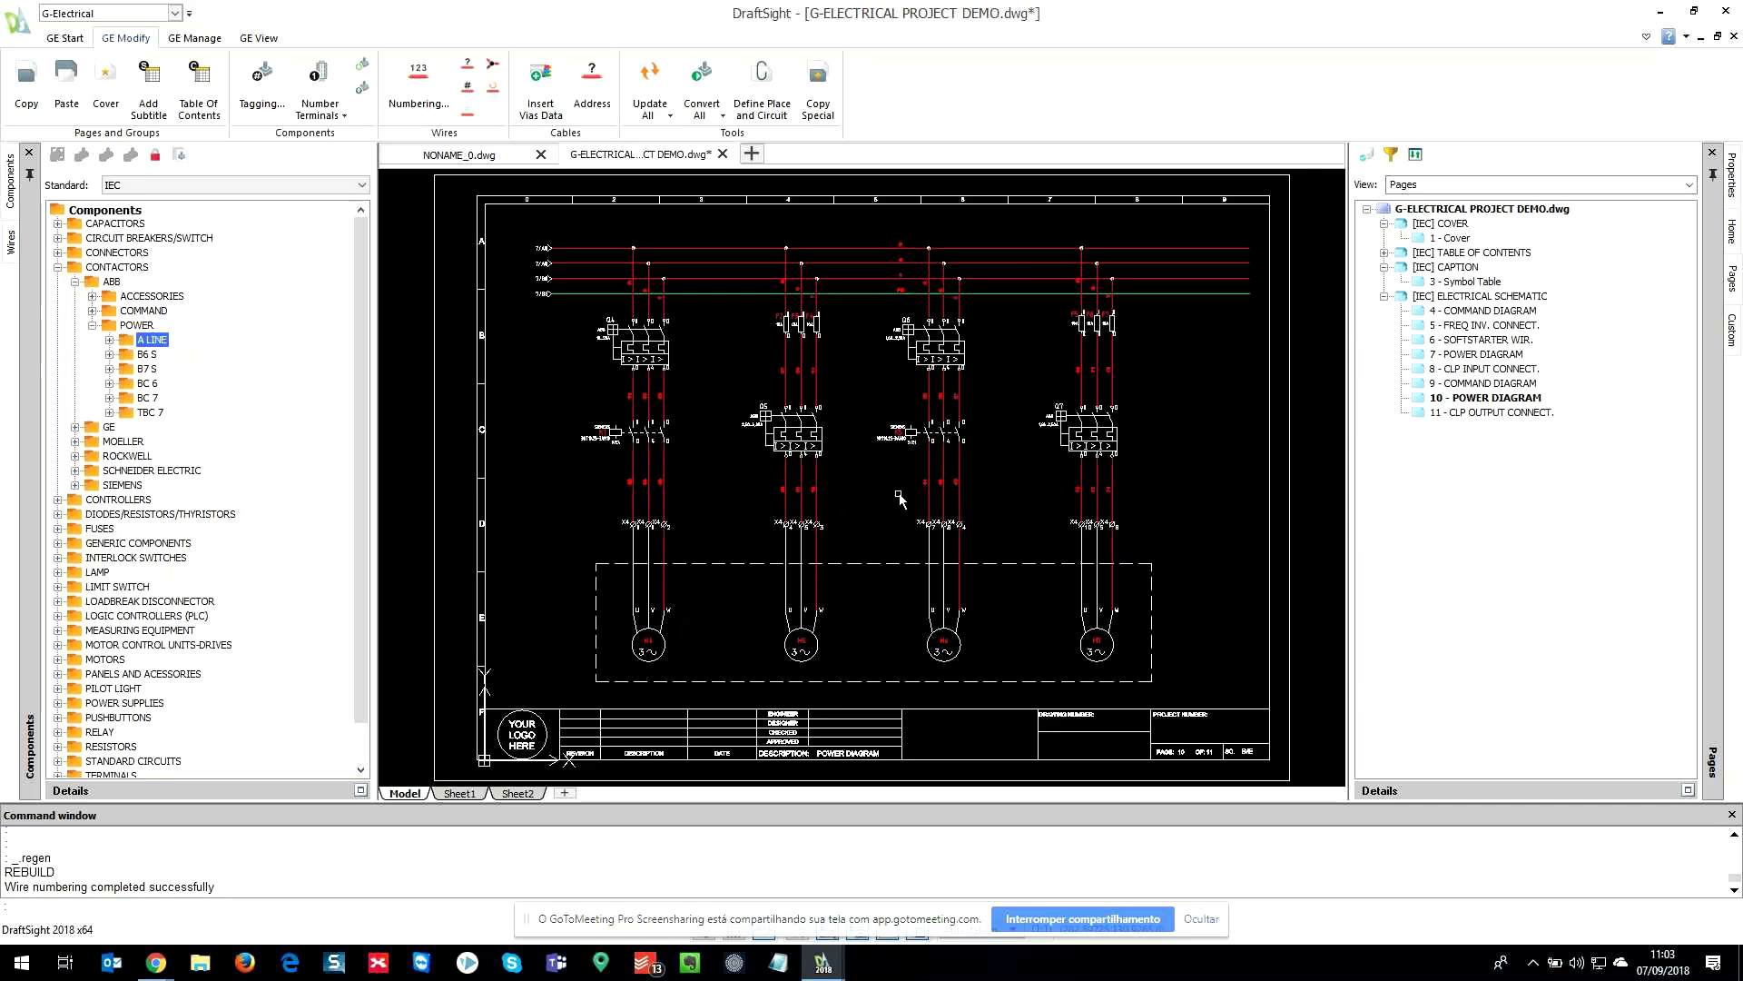
- Examine the wire numbers on the power diagram and open page 4 - COMMAND DIAGRAM to view its numbering
scroll(808, 379, "up", 3)
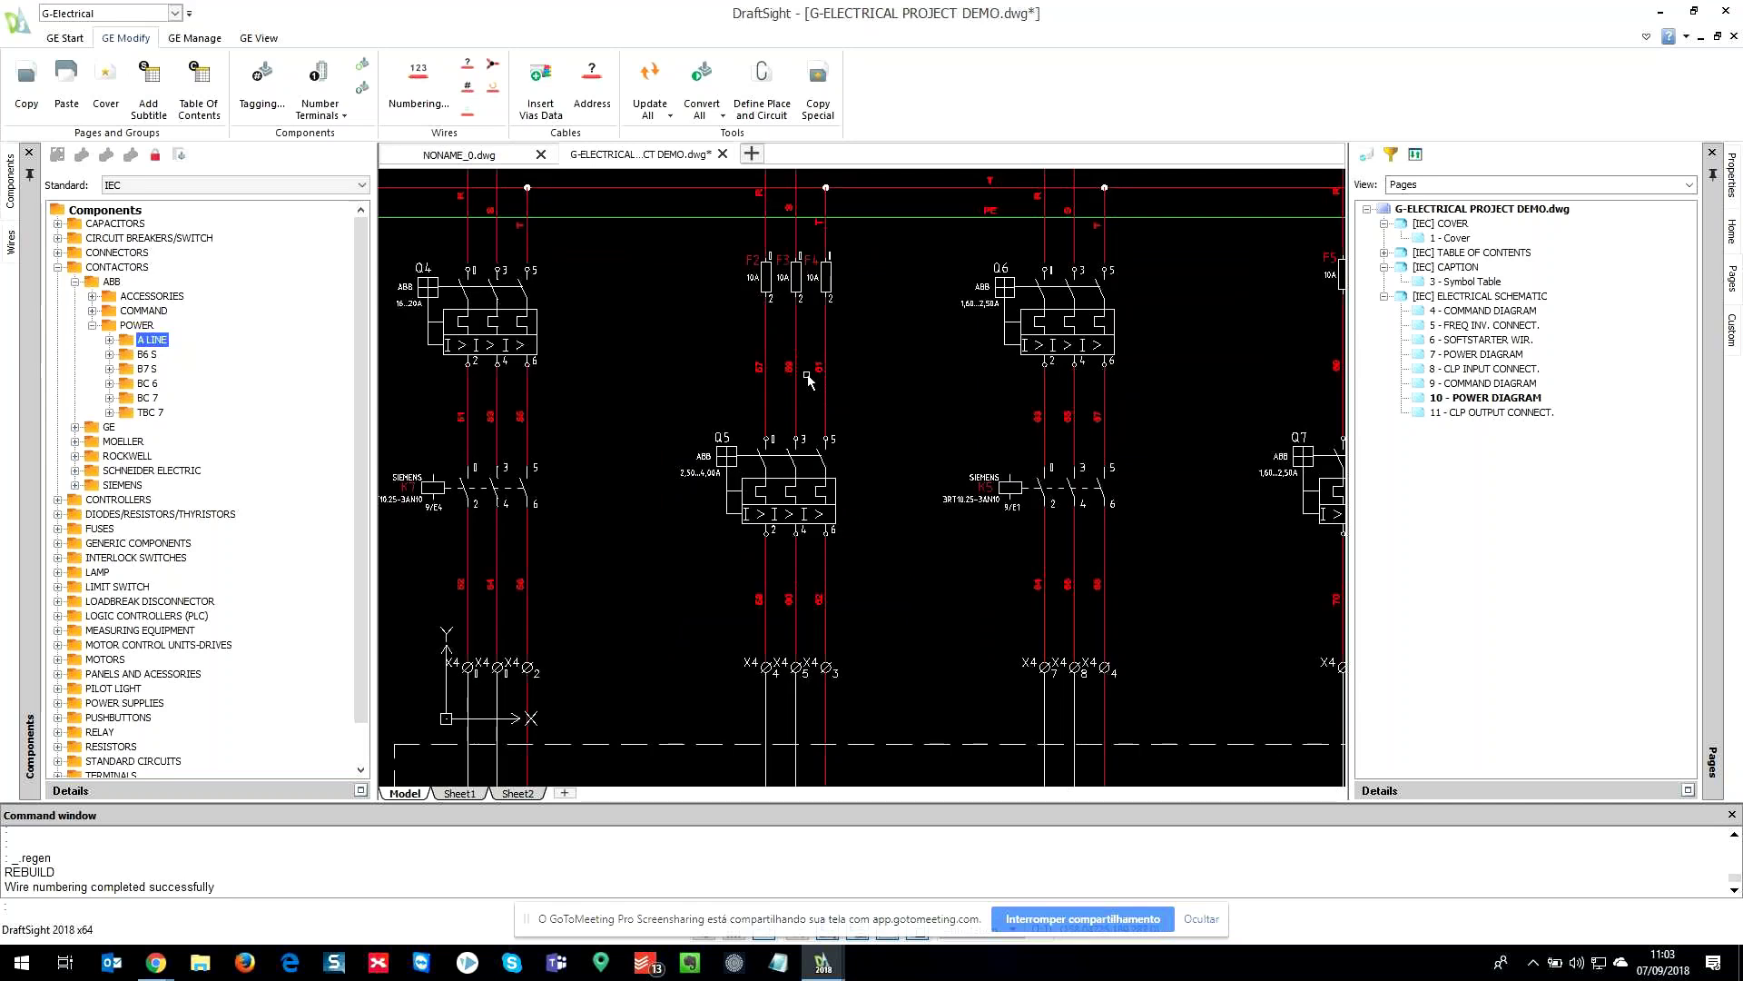
scroll(808, 380, "up", 3)
scroll(808, 379, "down", 3)
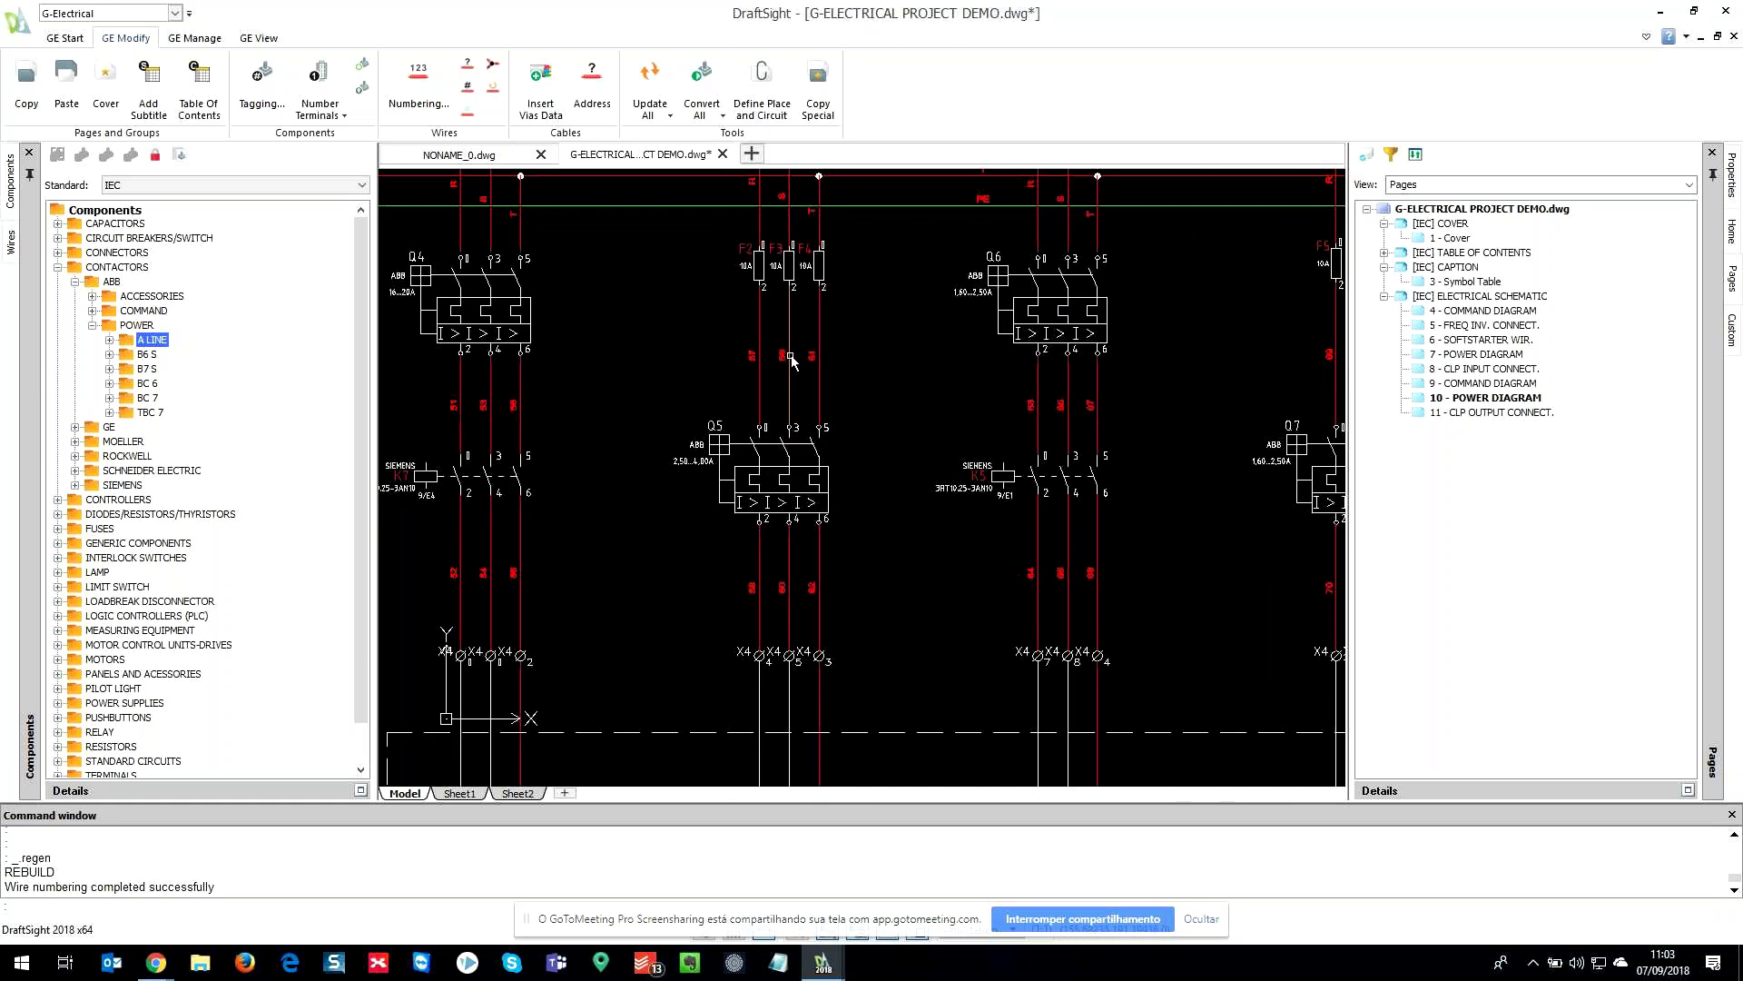
scroll(811, 372, "down", 1)
double_click(1496, 313)
scroll(1090, 518, "up", 3)
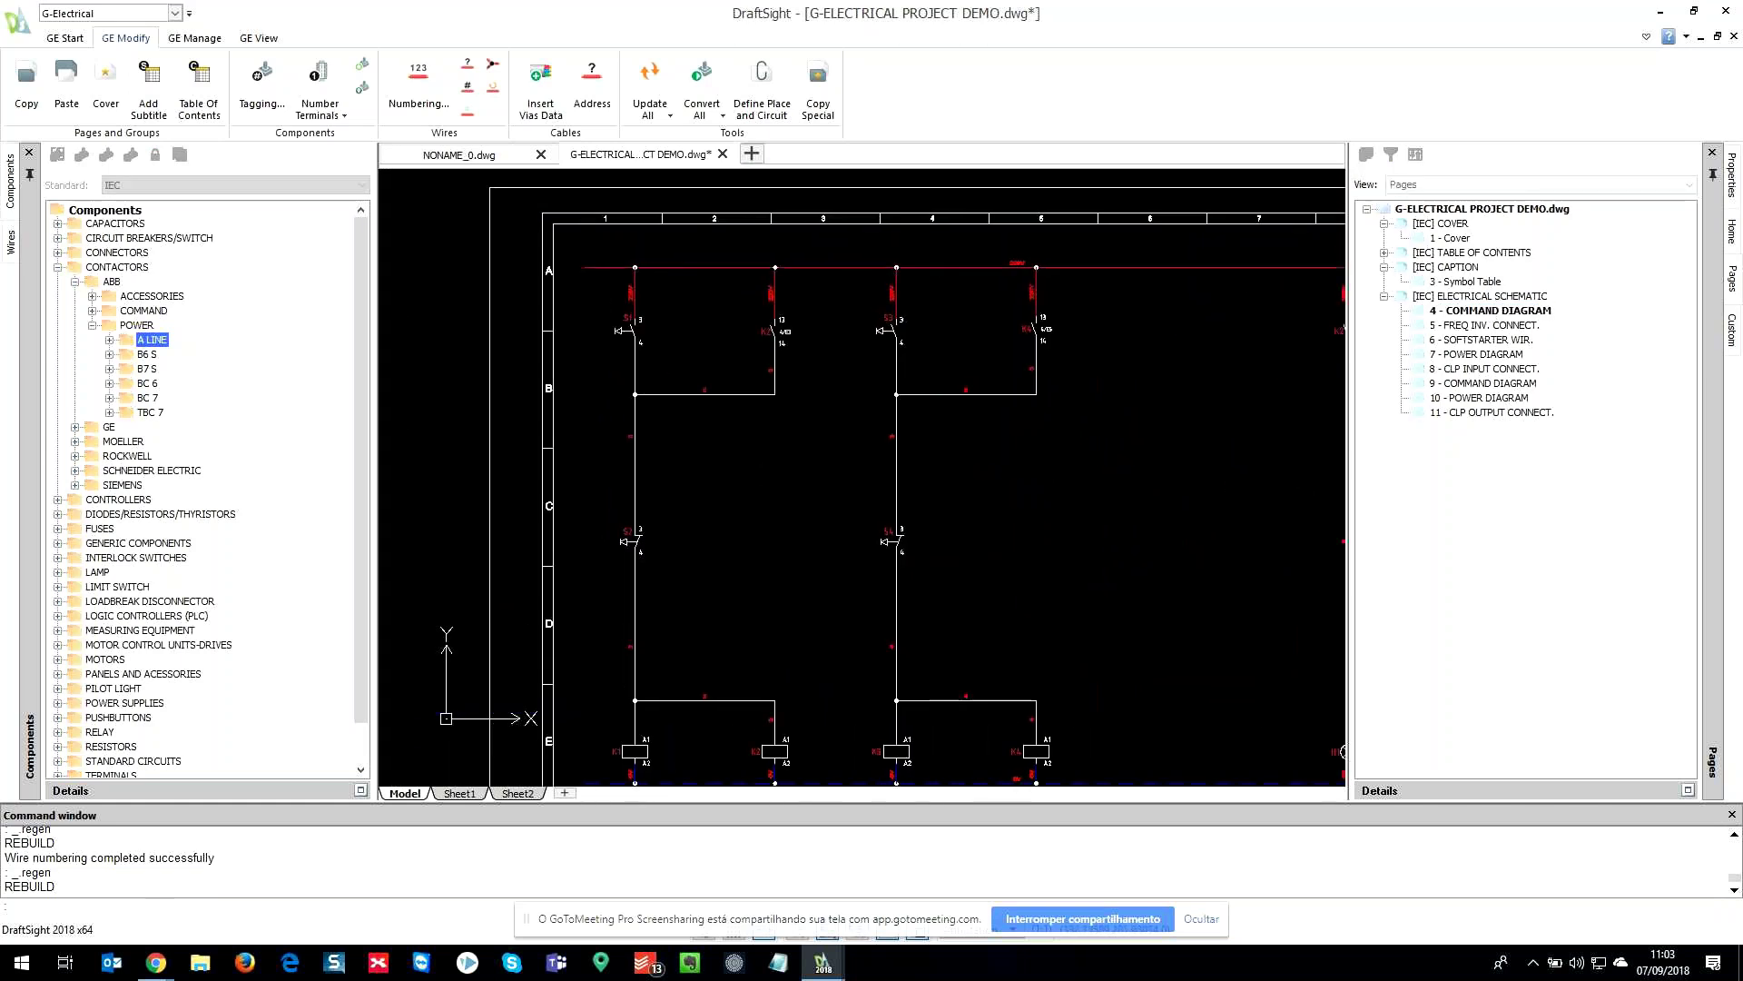
- Examine the wire numbers around the coils and lamps on page 4, and open pages 5 and 6 to view their numbering
middle_click_drag(1088, 517, 825, 334)
scroll(835, 552, "up", 3)
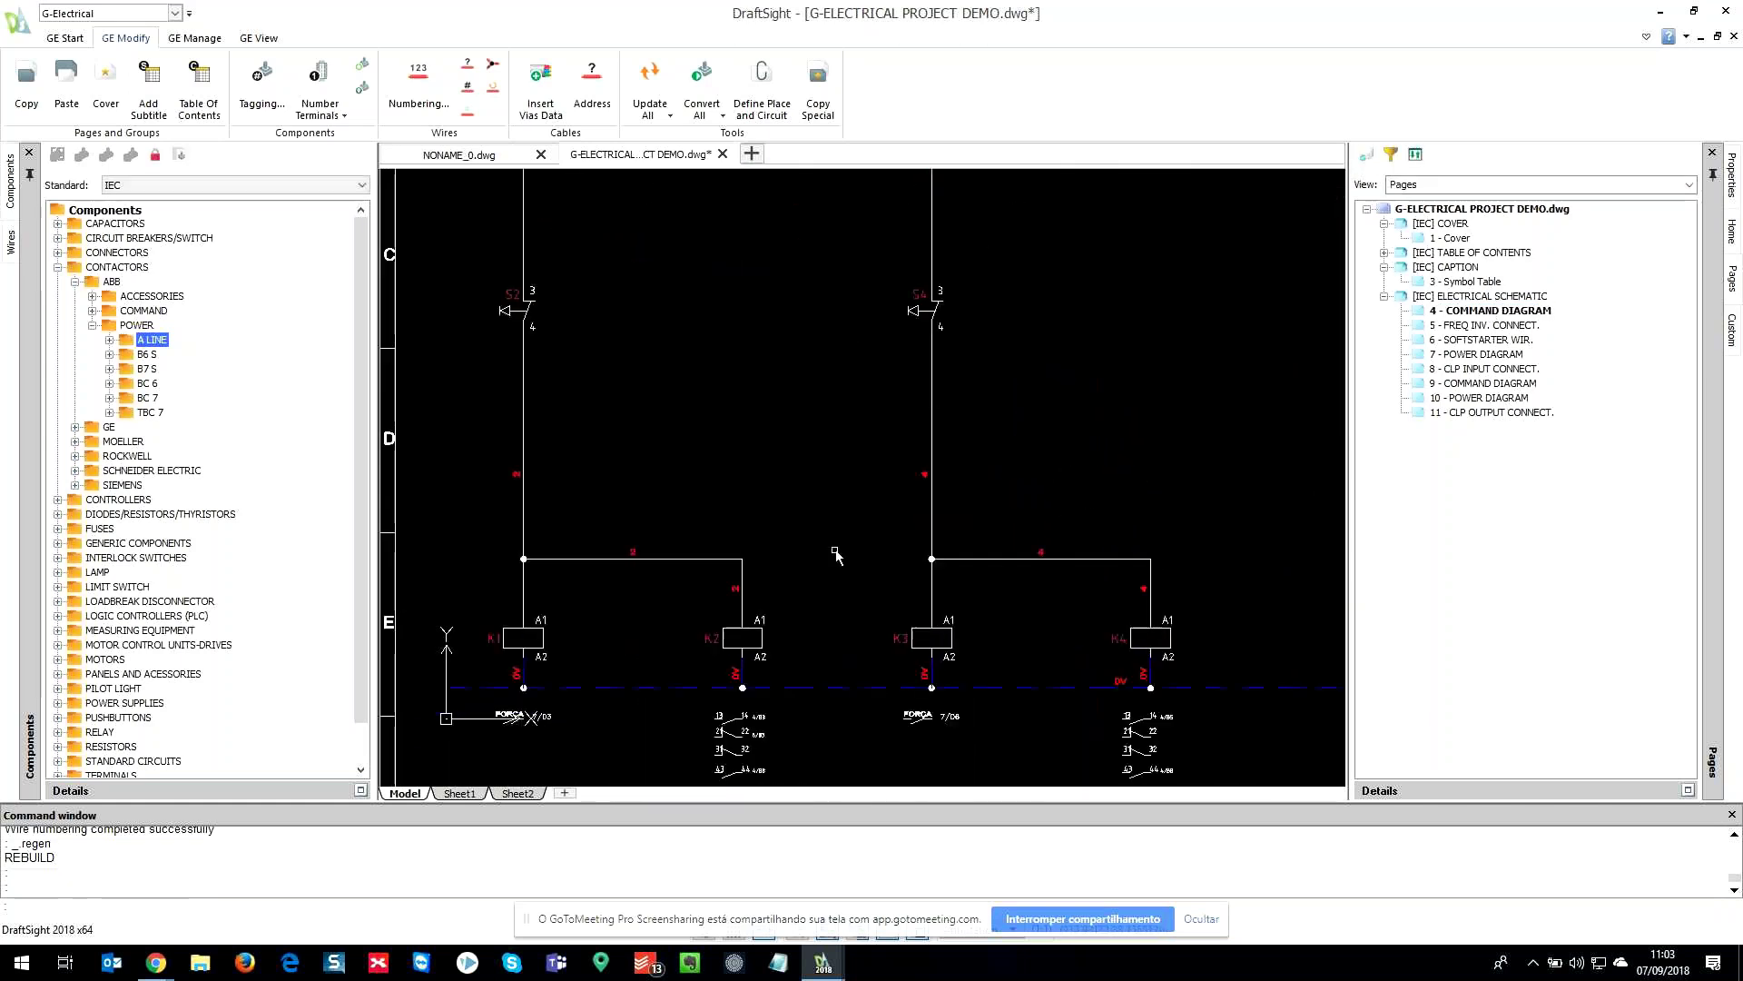
middle_click_drag(1076, 554, 754, 547)
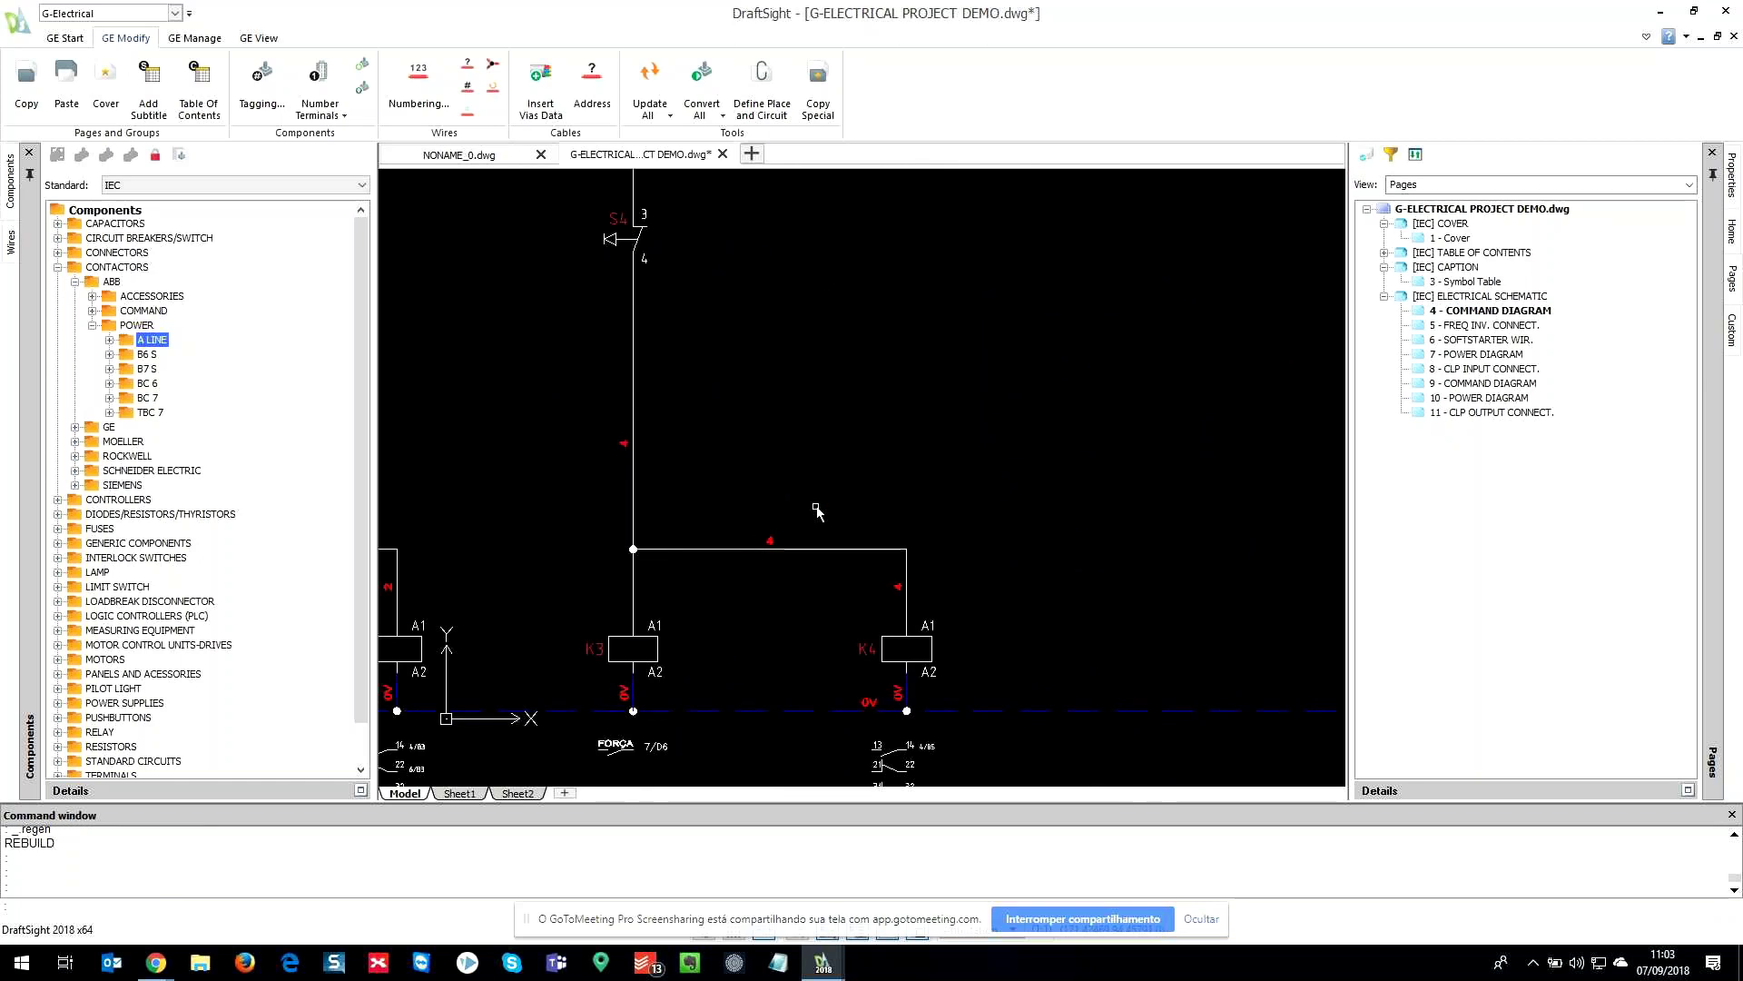
scroll(815, 509, "down", 2)
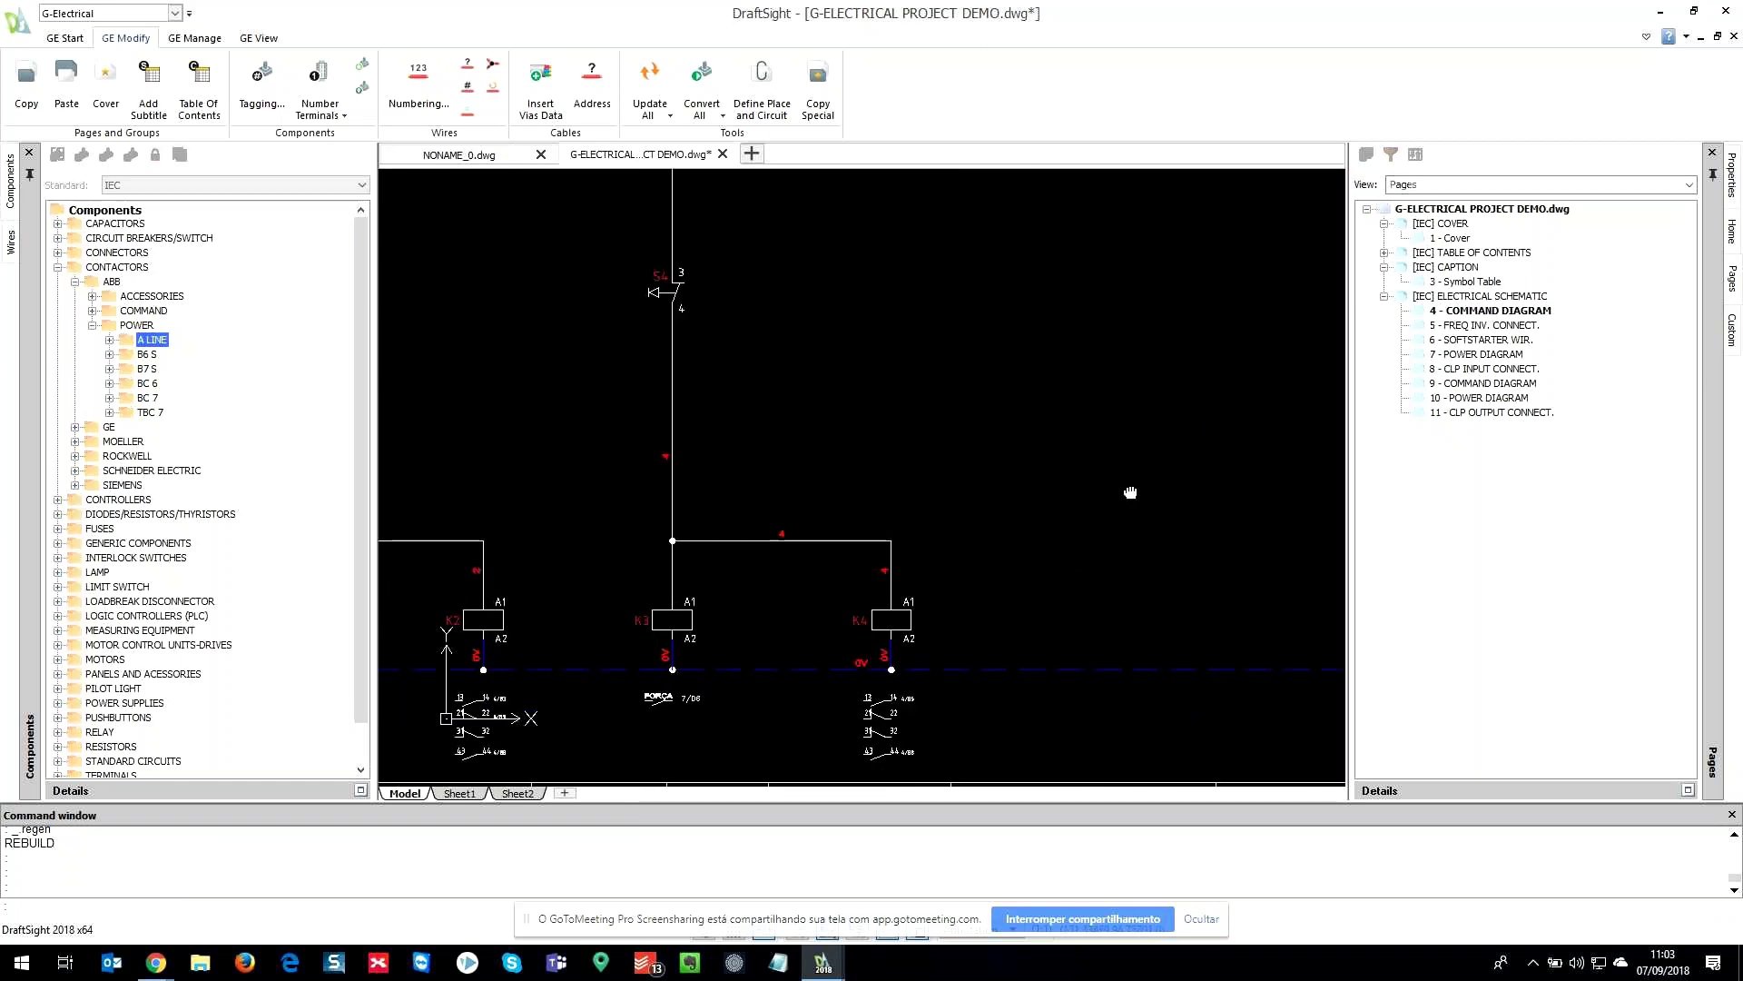
middle_click_drag(1129, 491, 1077, 471)
scroll(976, 564, "down", 2)
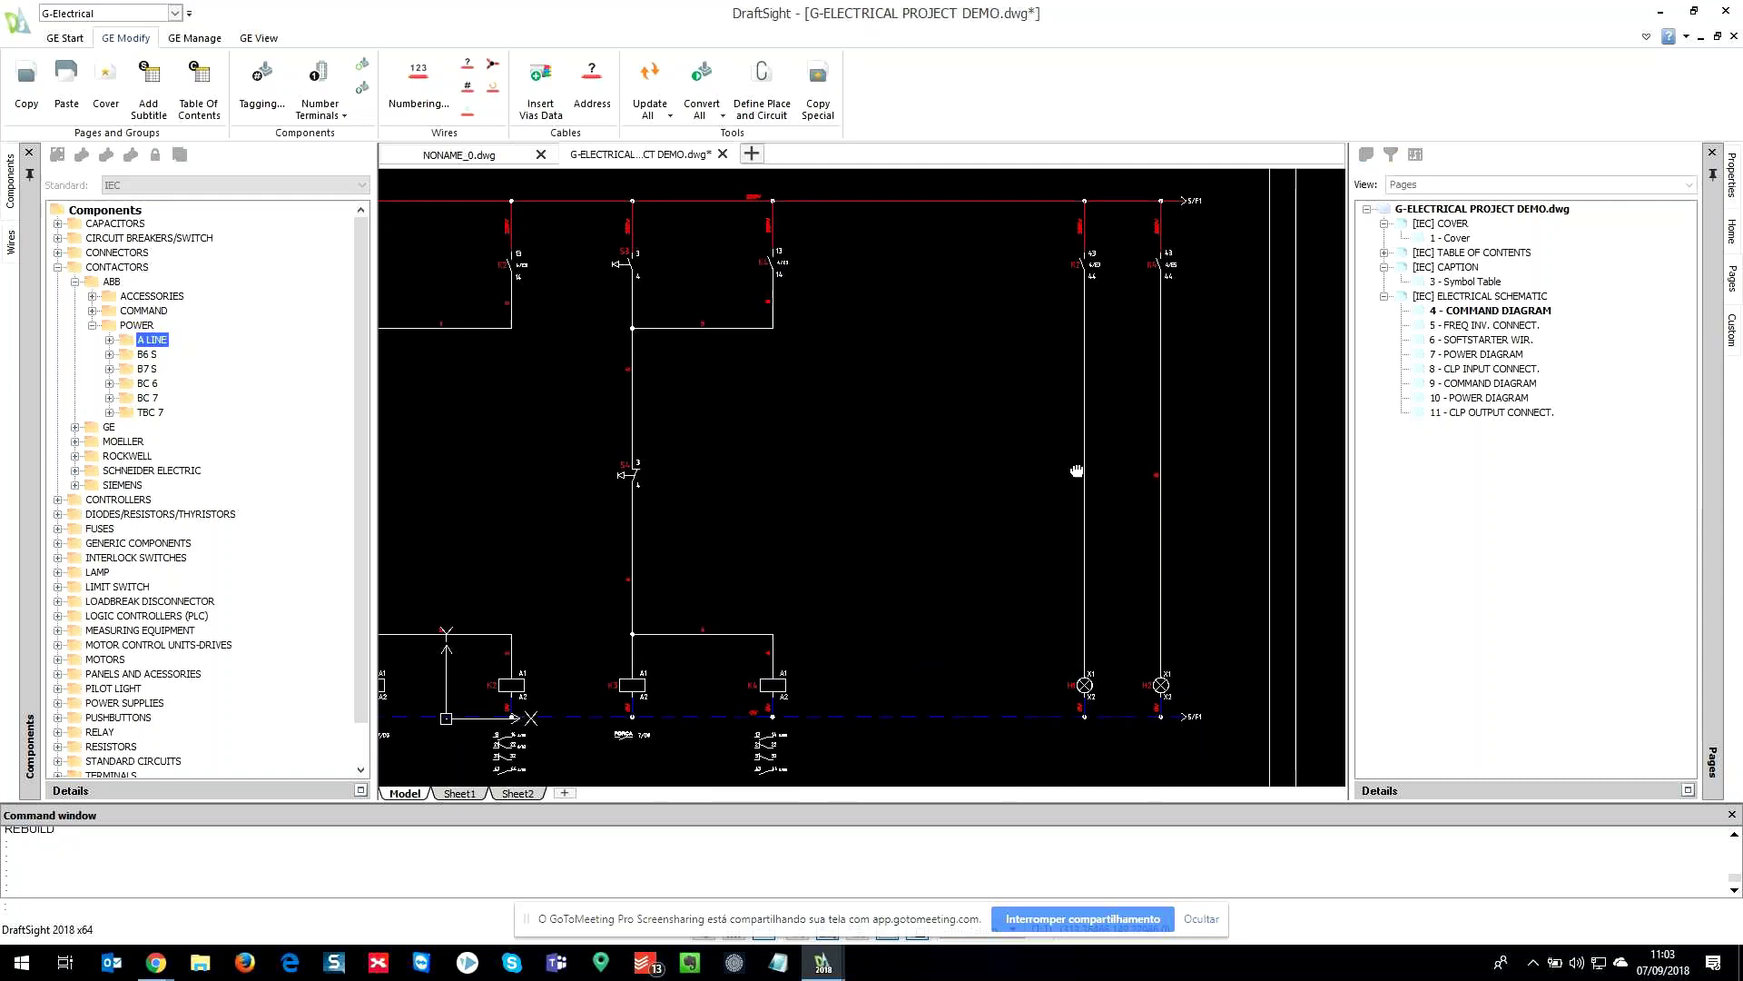
double_click(1452, 324)
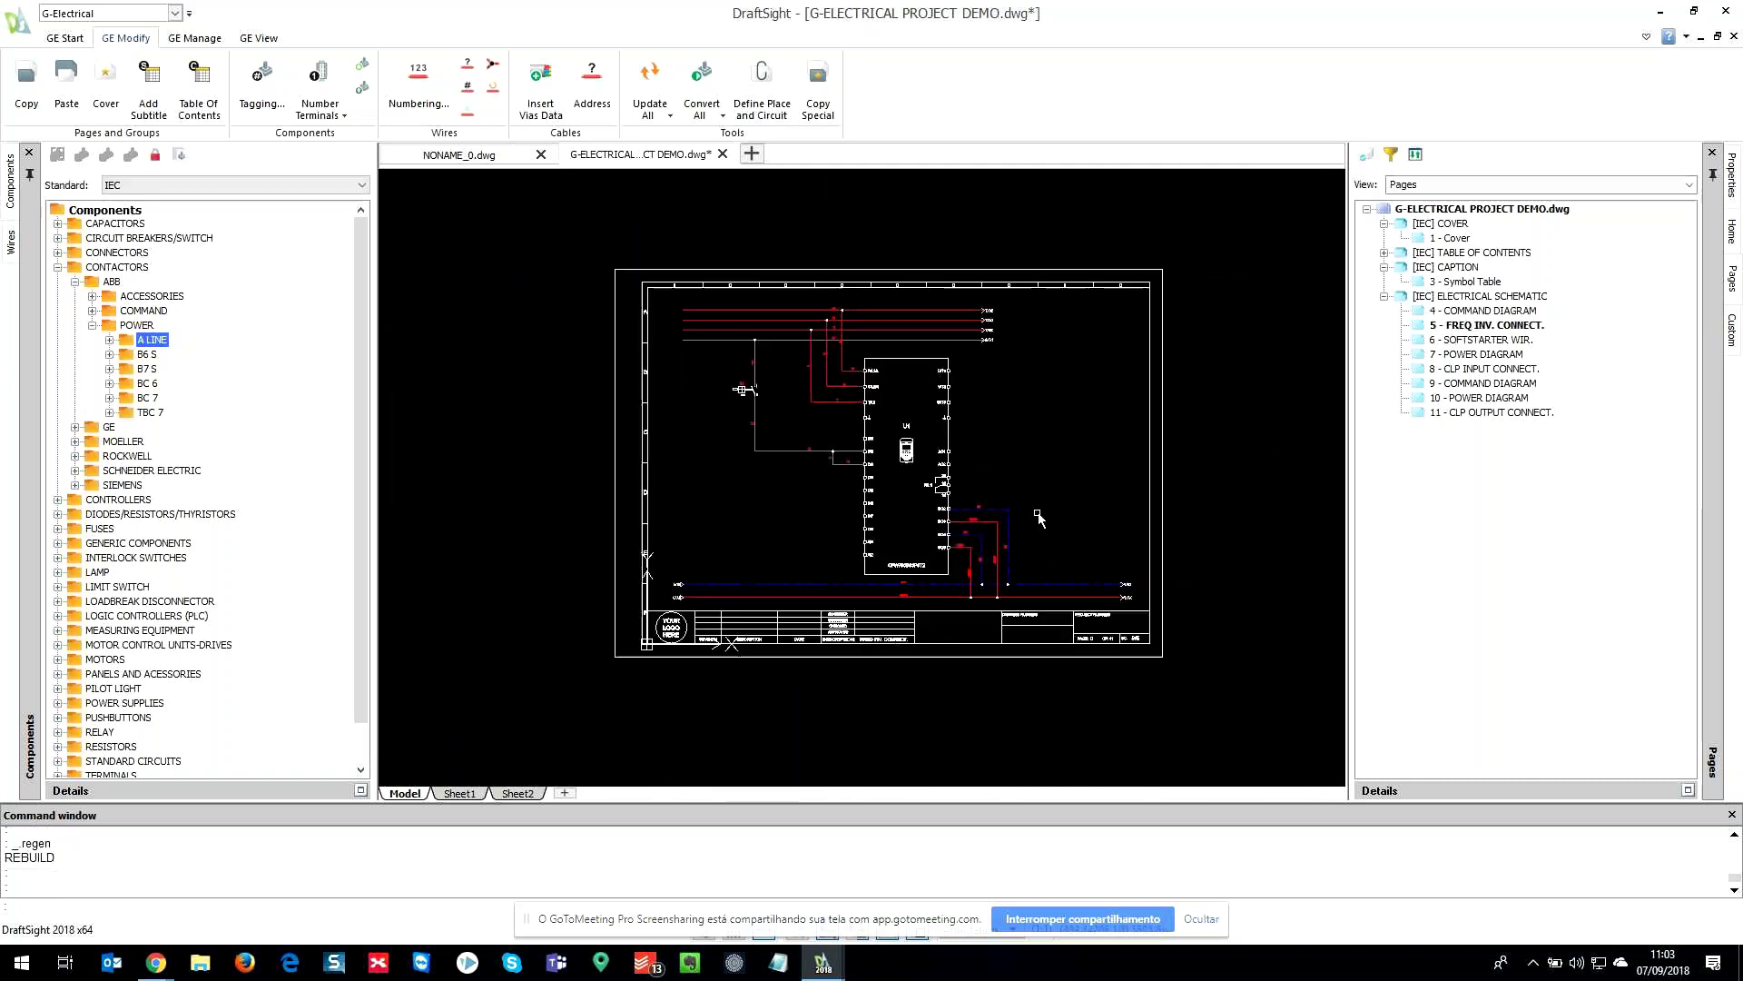
left_click(1501, 338)
double_click(1501, 339)
- Open page 7 - POWER DIAGRAM and run Address to refresh the cross-page references at the wire ends
double_click(1485, 355)
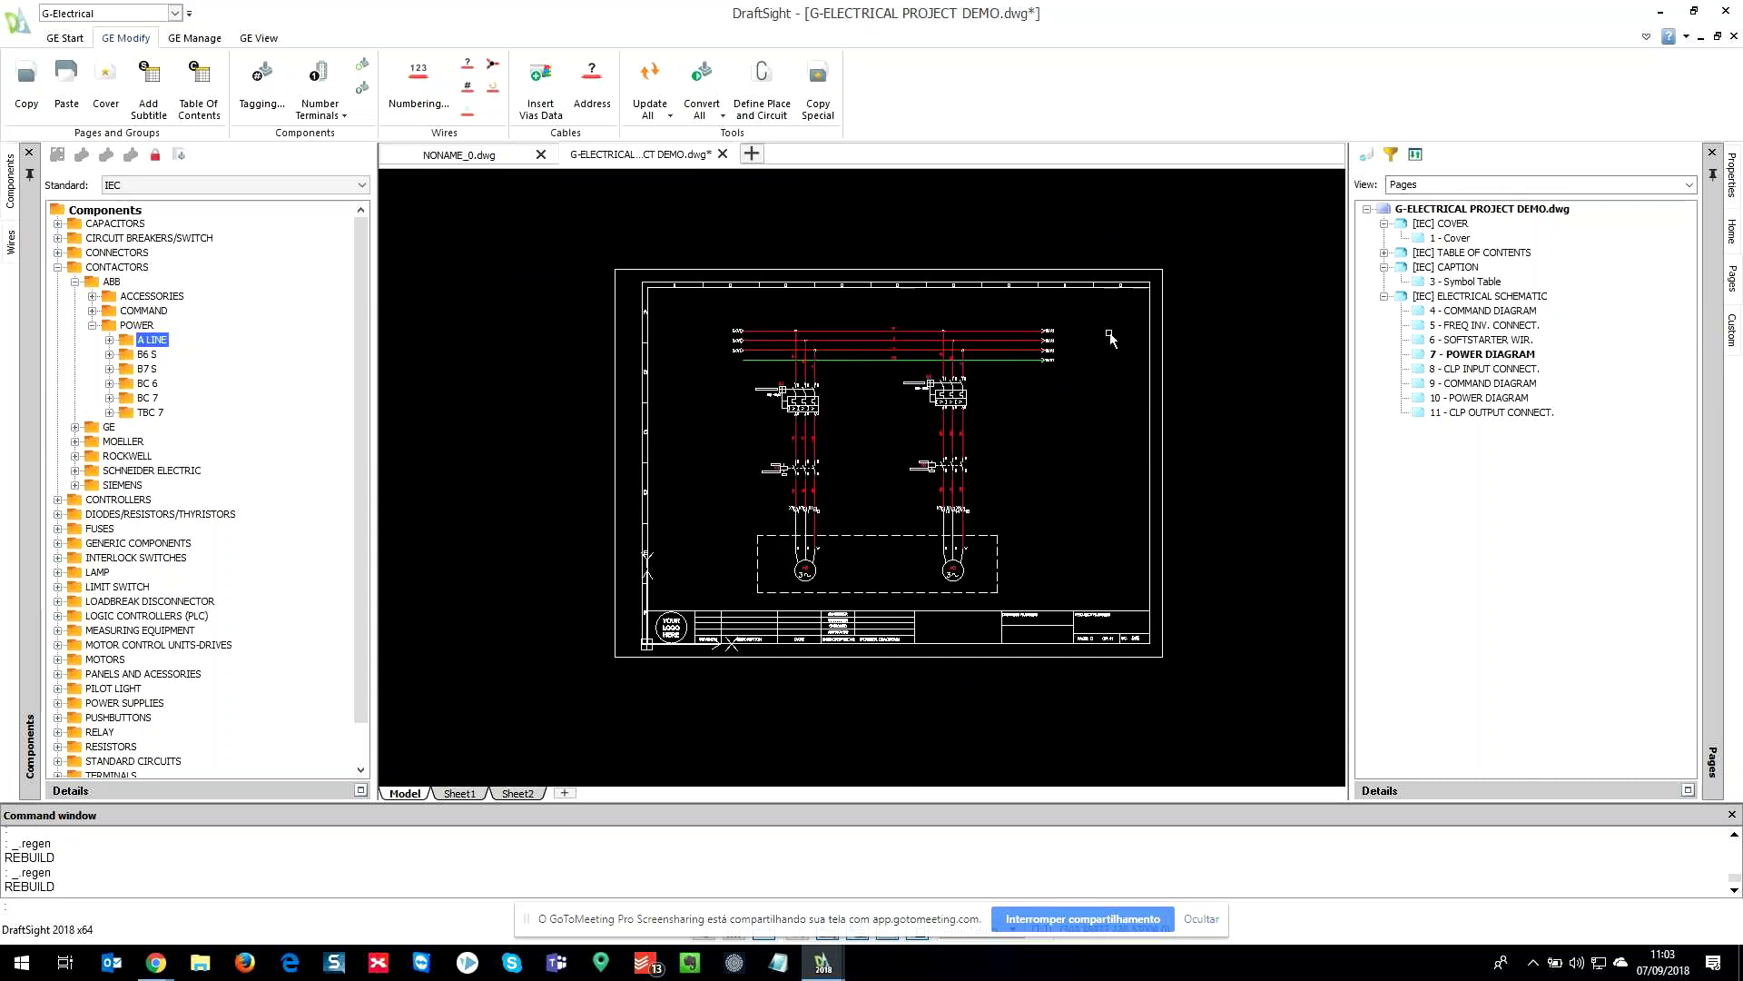
scroll(1103, 339, "up", 5)
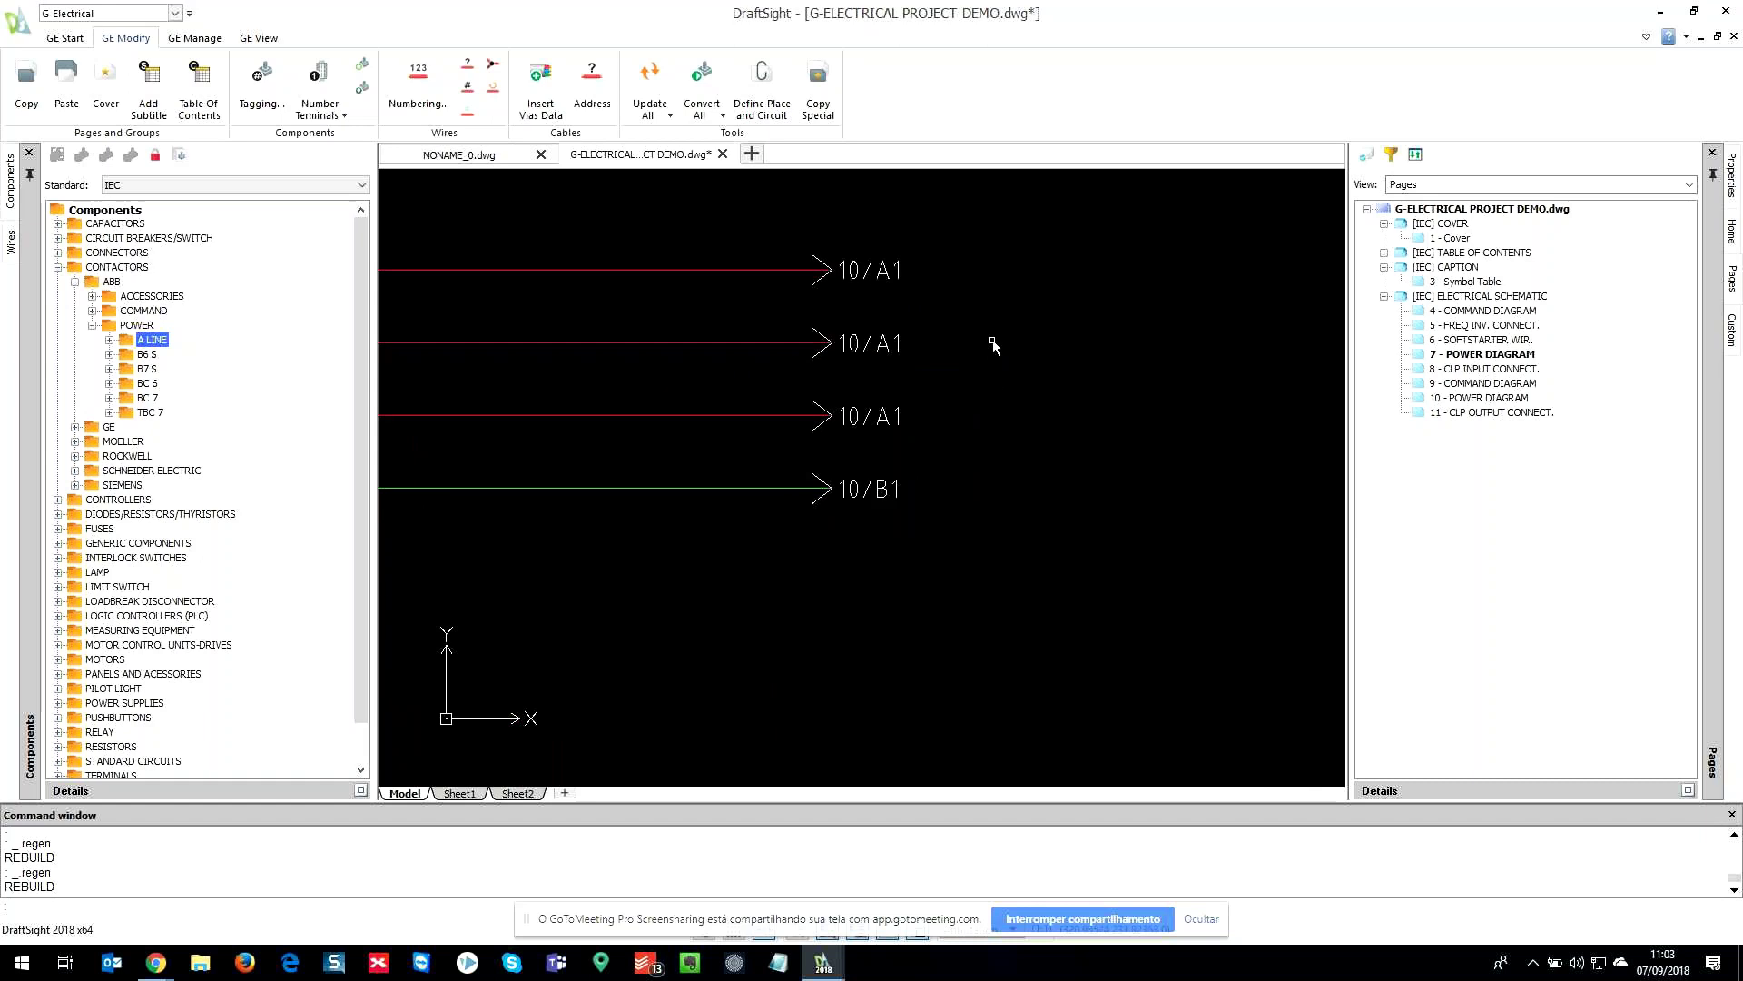
left_click(605, 89)
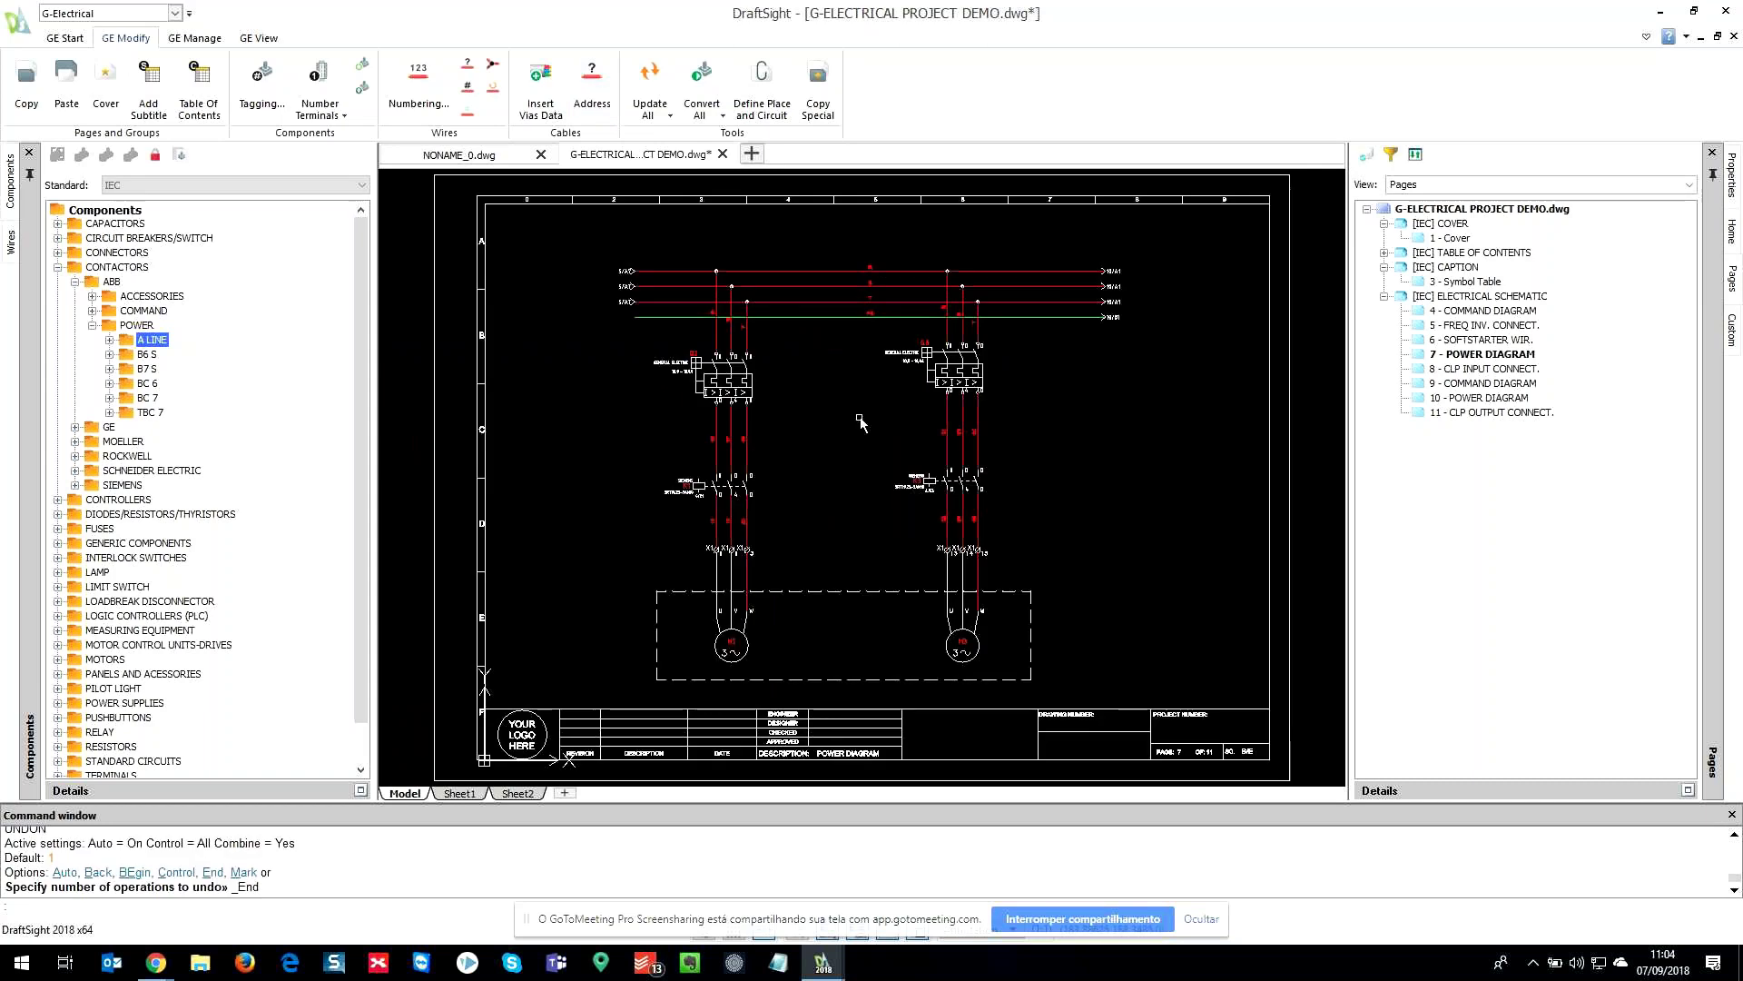
- Open page 4 - COMMAND DIAGRAM and examine the outgoing page reference at the end of the 220V wire
double_click(1509, 312)
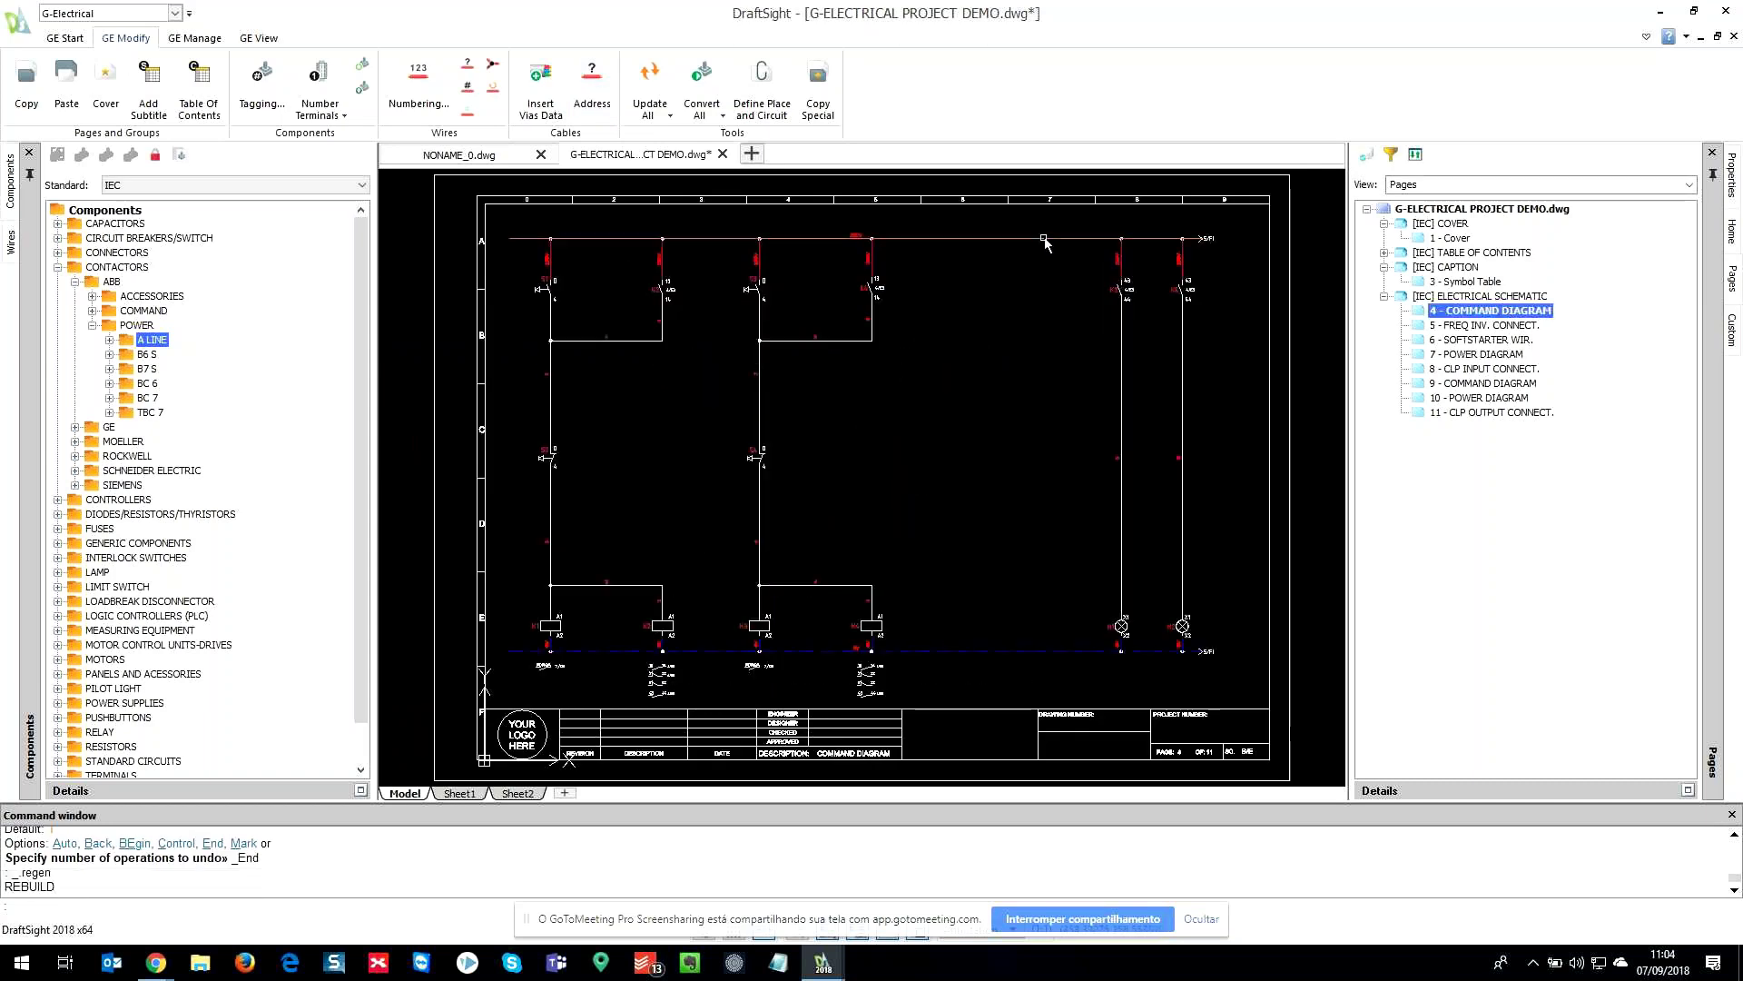
scroll(1246, 241, "up", 5)
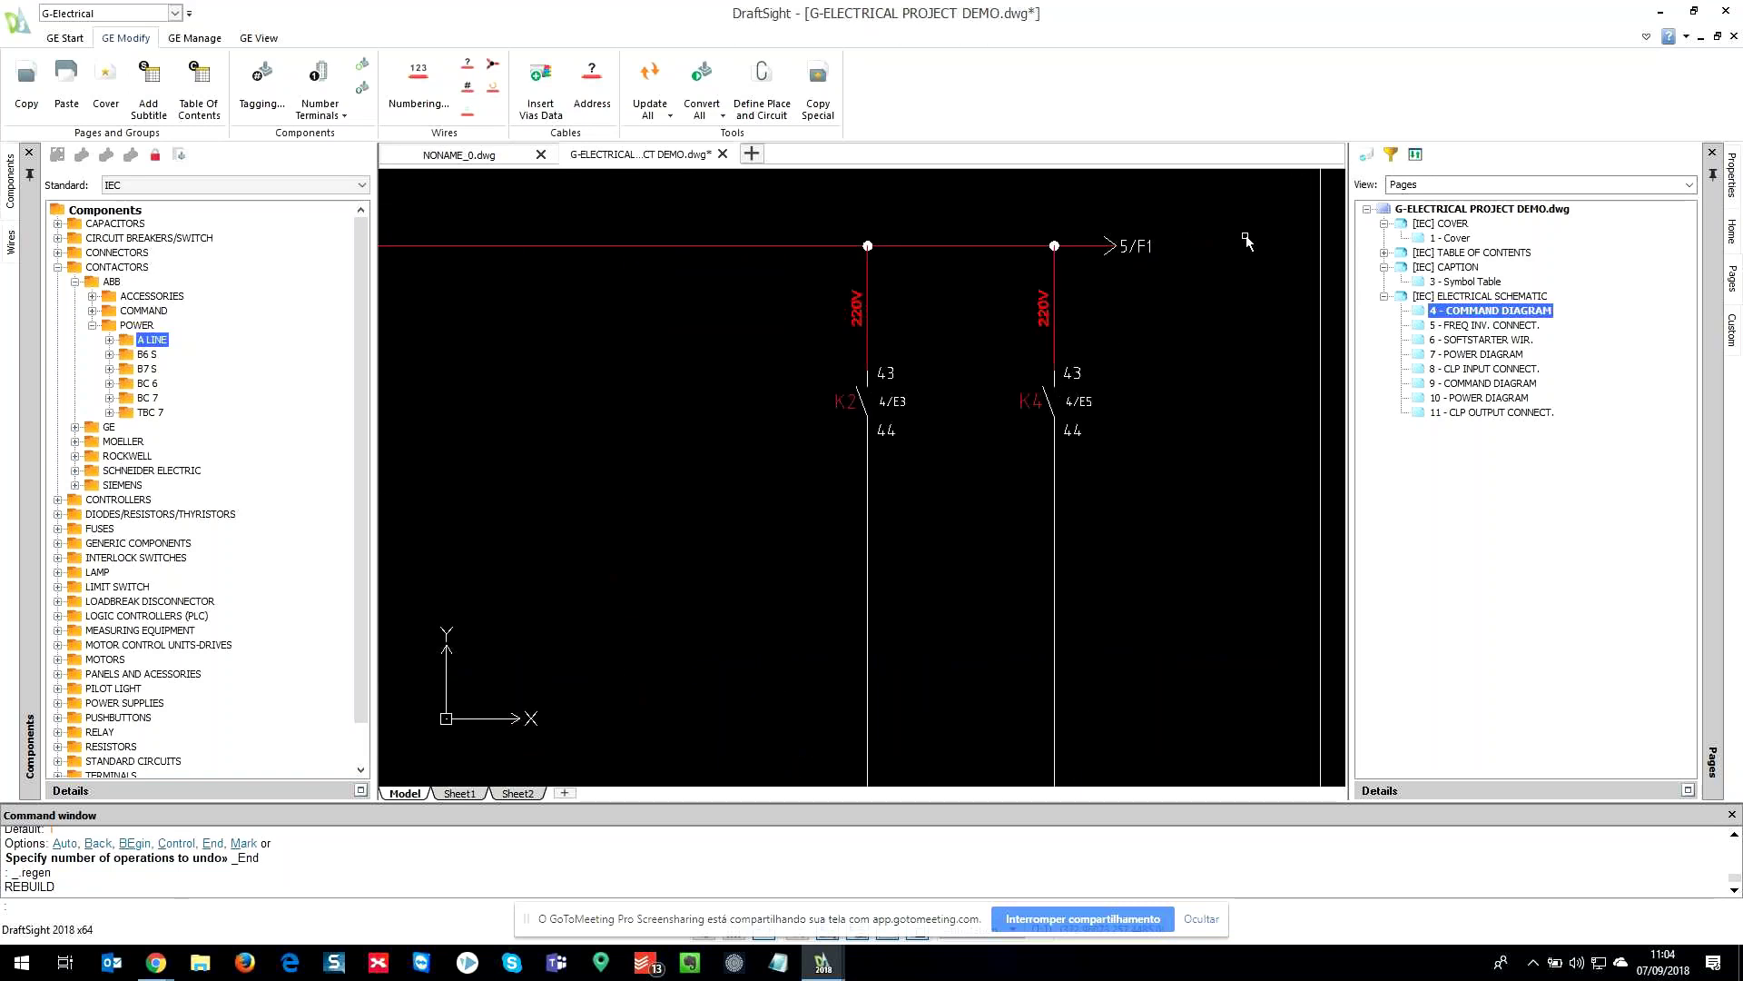
scroll(1246, 241, "up", 4)
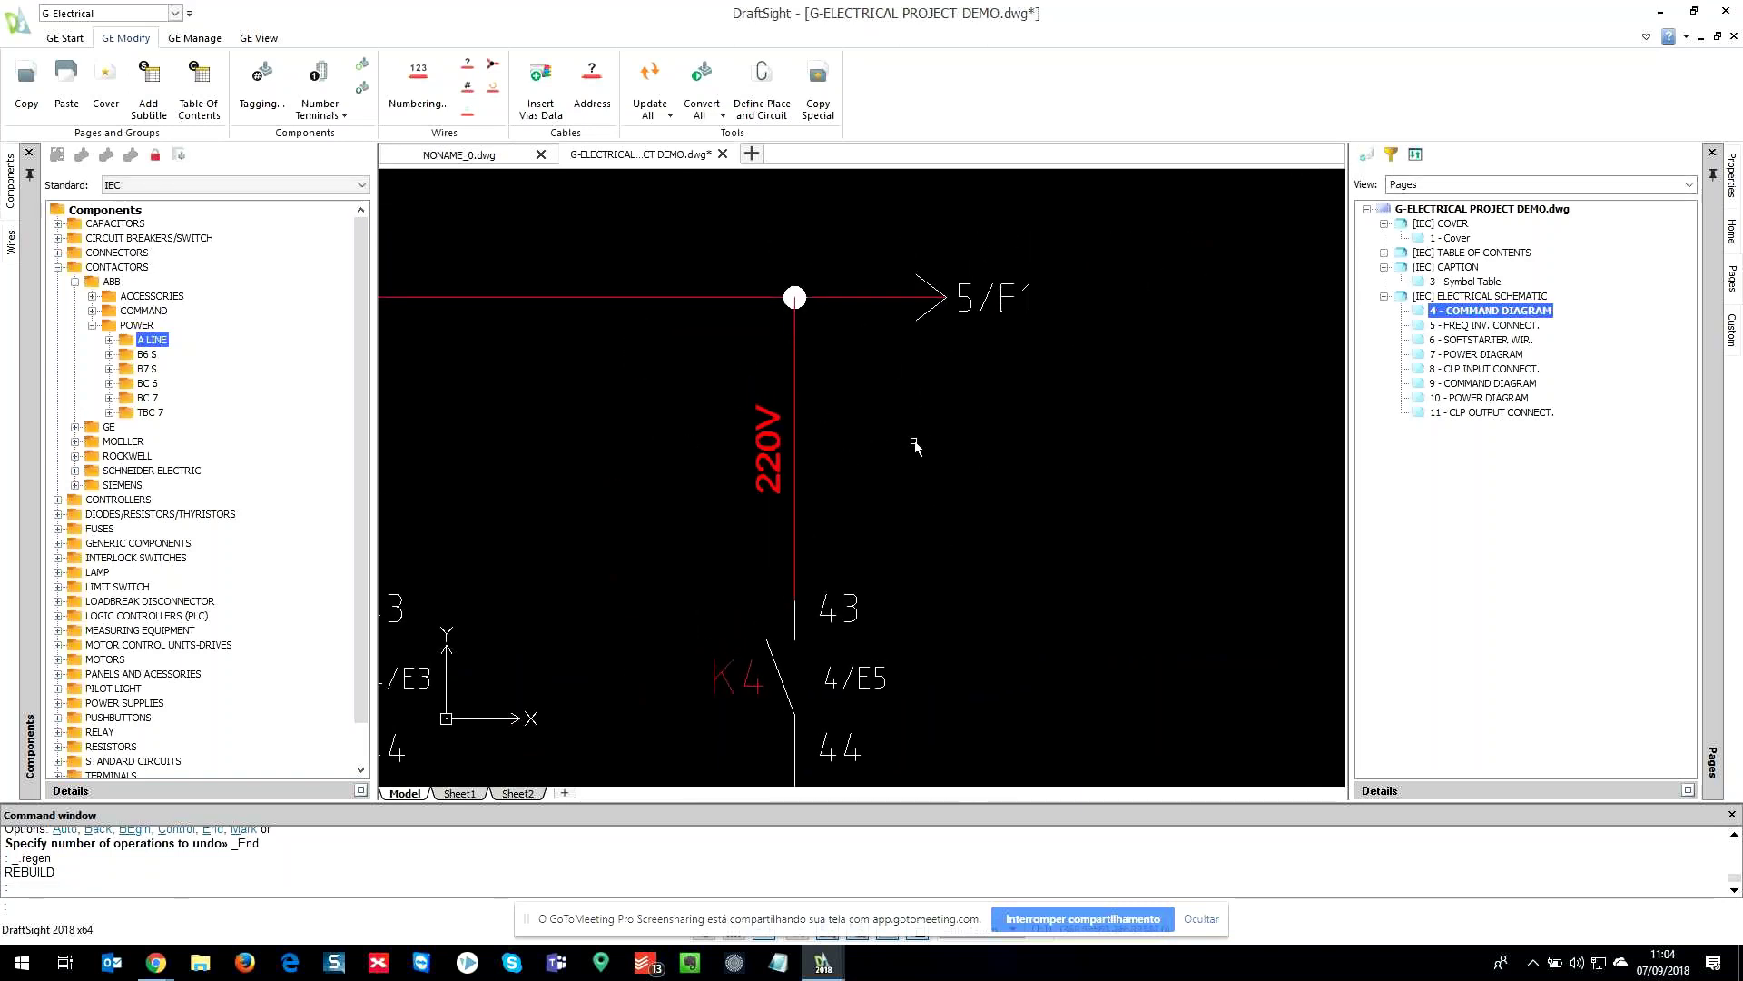
scroll(1003, 413, "down", 4)
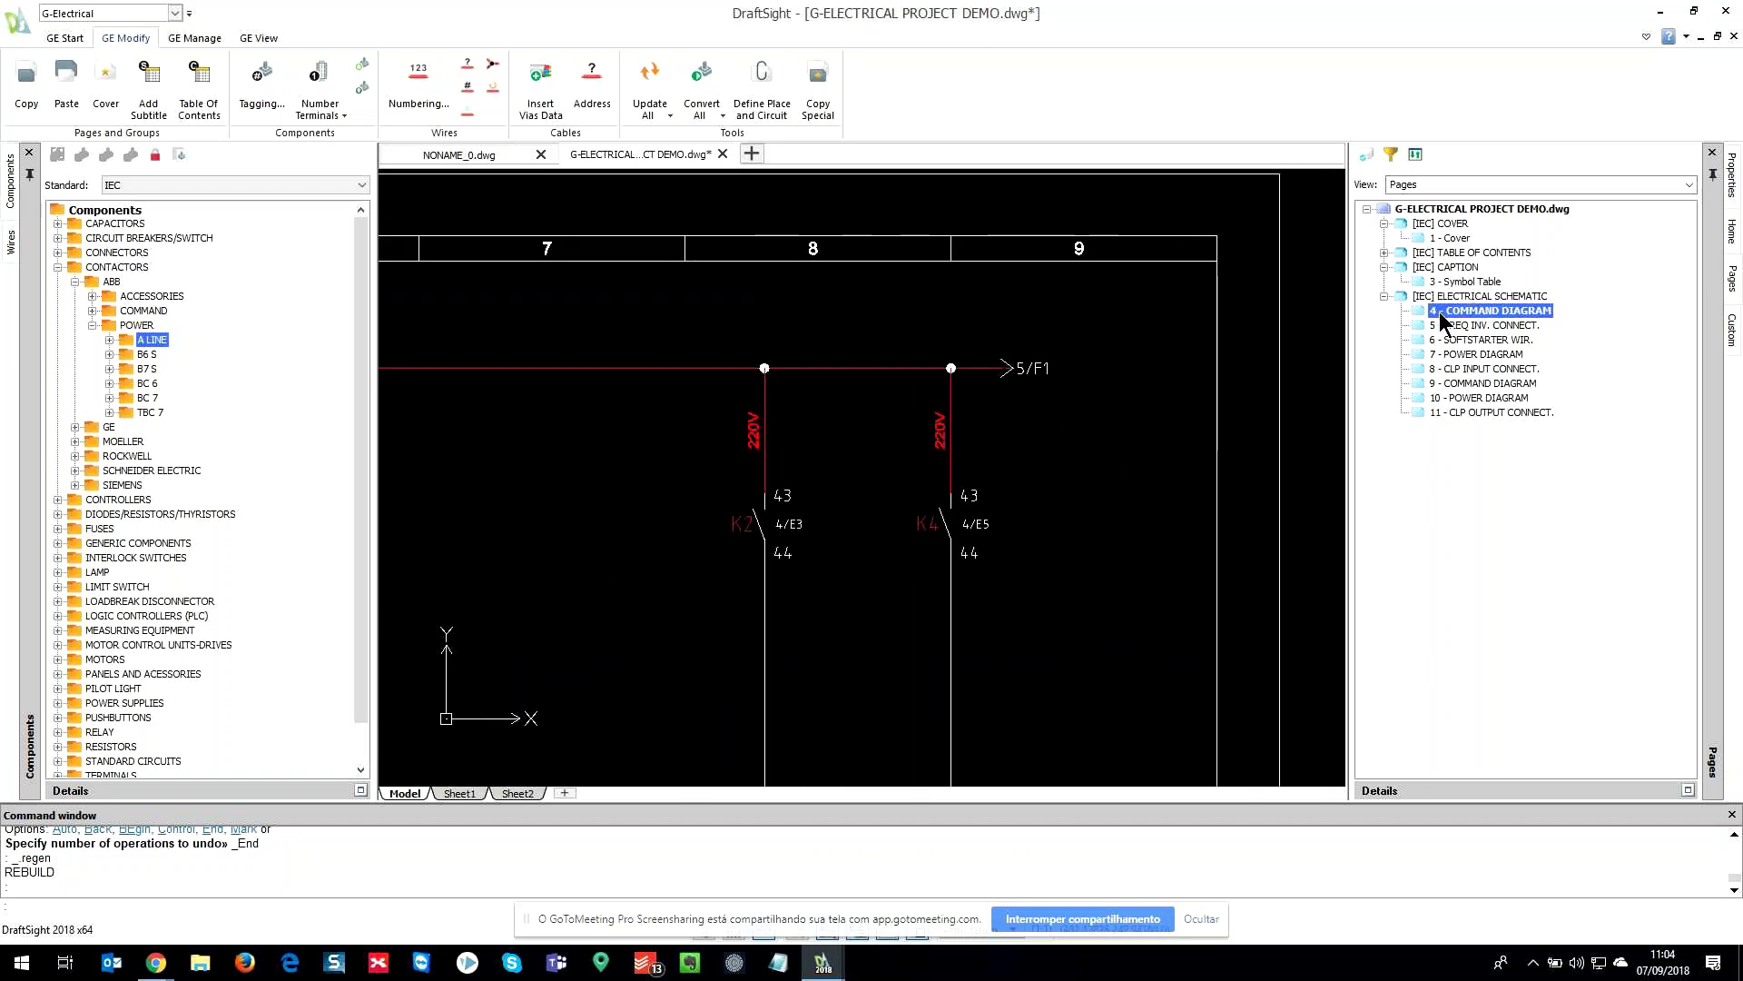
scroll(1025, 374, "up", 2)
scroll(1027, 386, "up", 2)
- Open page 5 - FREQ INV. CONNECT. and examine the incoming page references on the blue 0V and red 220V wires
left_click(1514, 326)
double_click(1514, 326)
scroll(1137, 401, "down", 7)
middle_click_drag(936, 438, 1012, 425)
scroll(1080, 389, "up", 6)
scroll(1064, 389, "down", 6)
middle_click_drag(1066, 383, 847, 265)
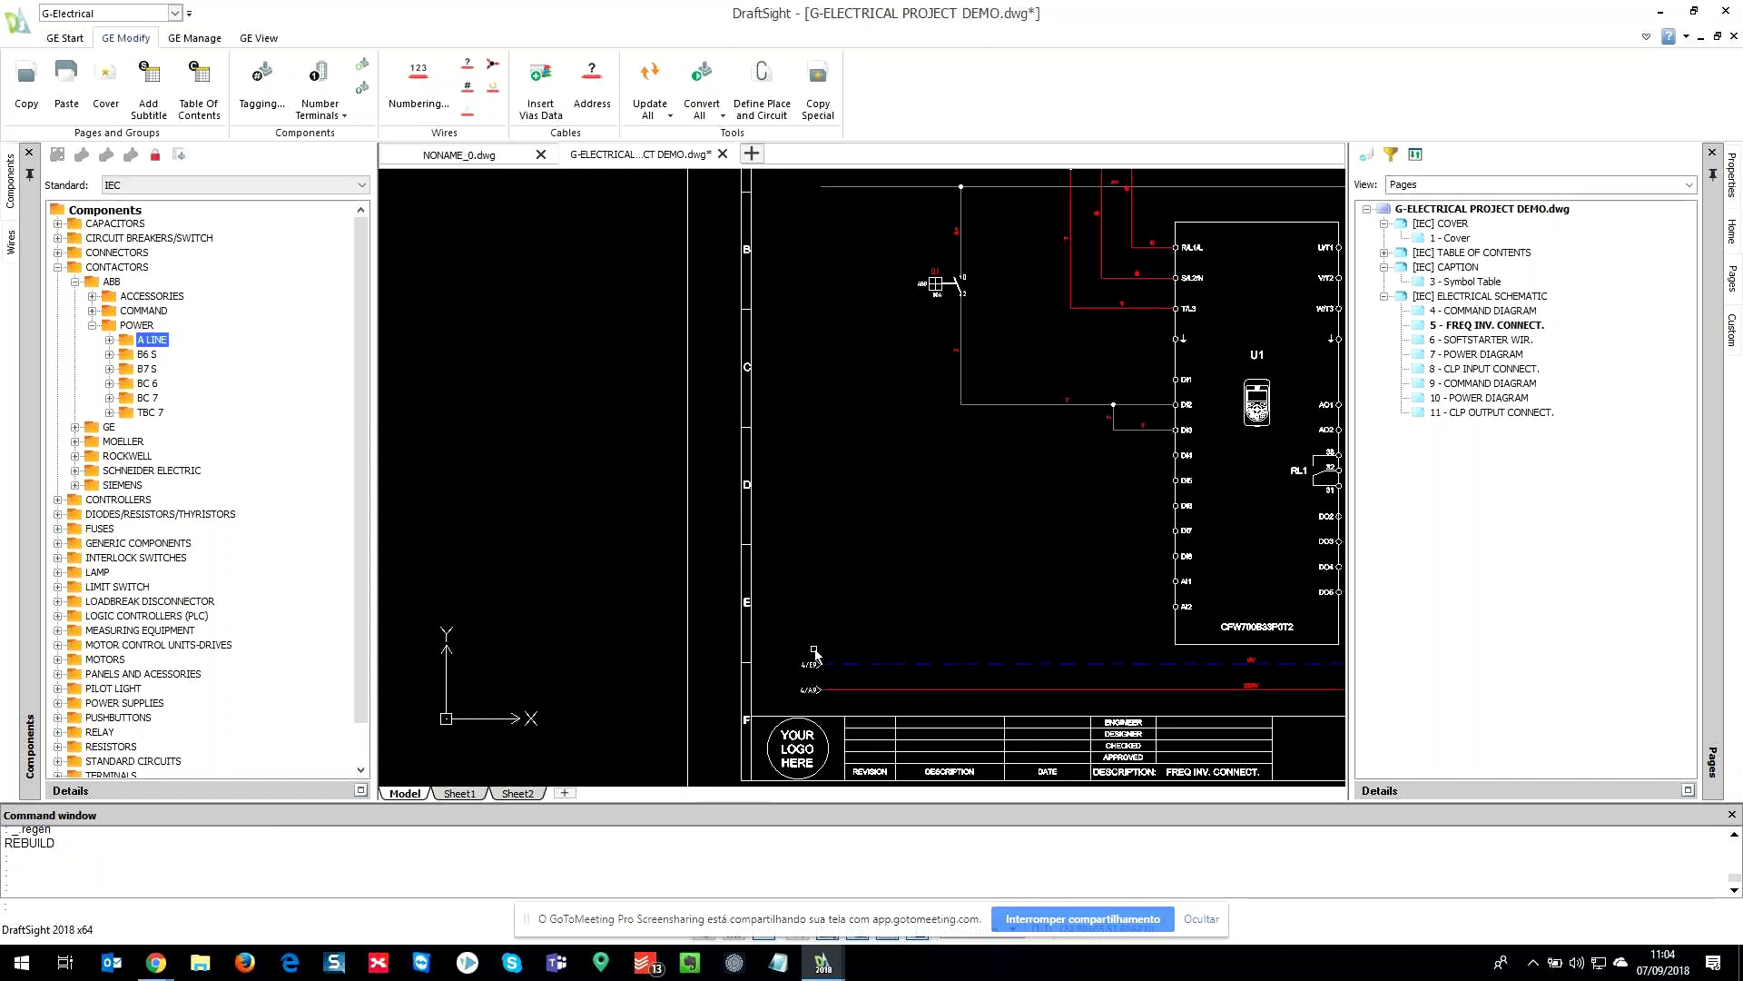
scroll(815, 705, "up", 6)
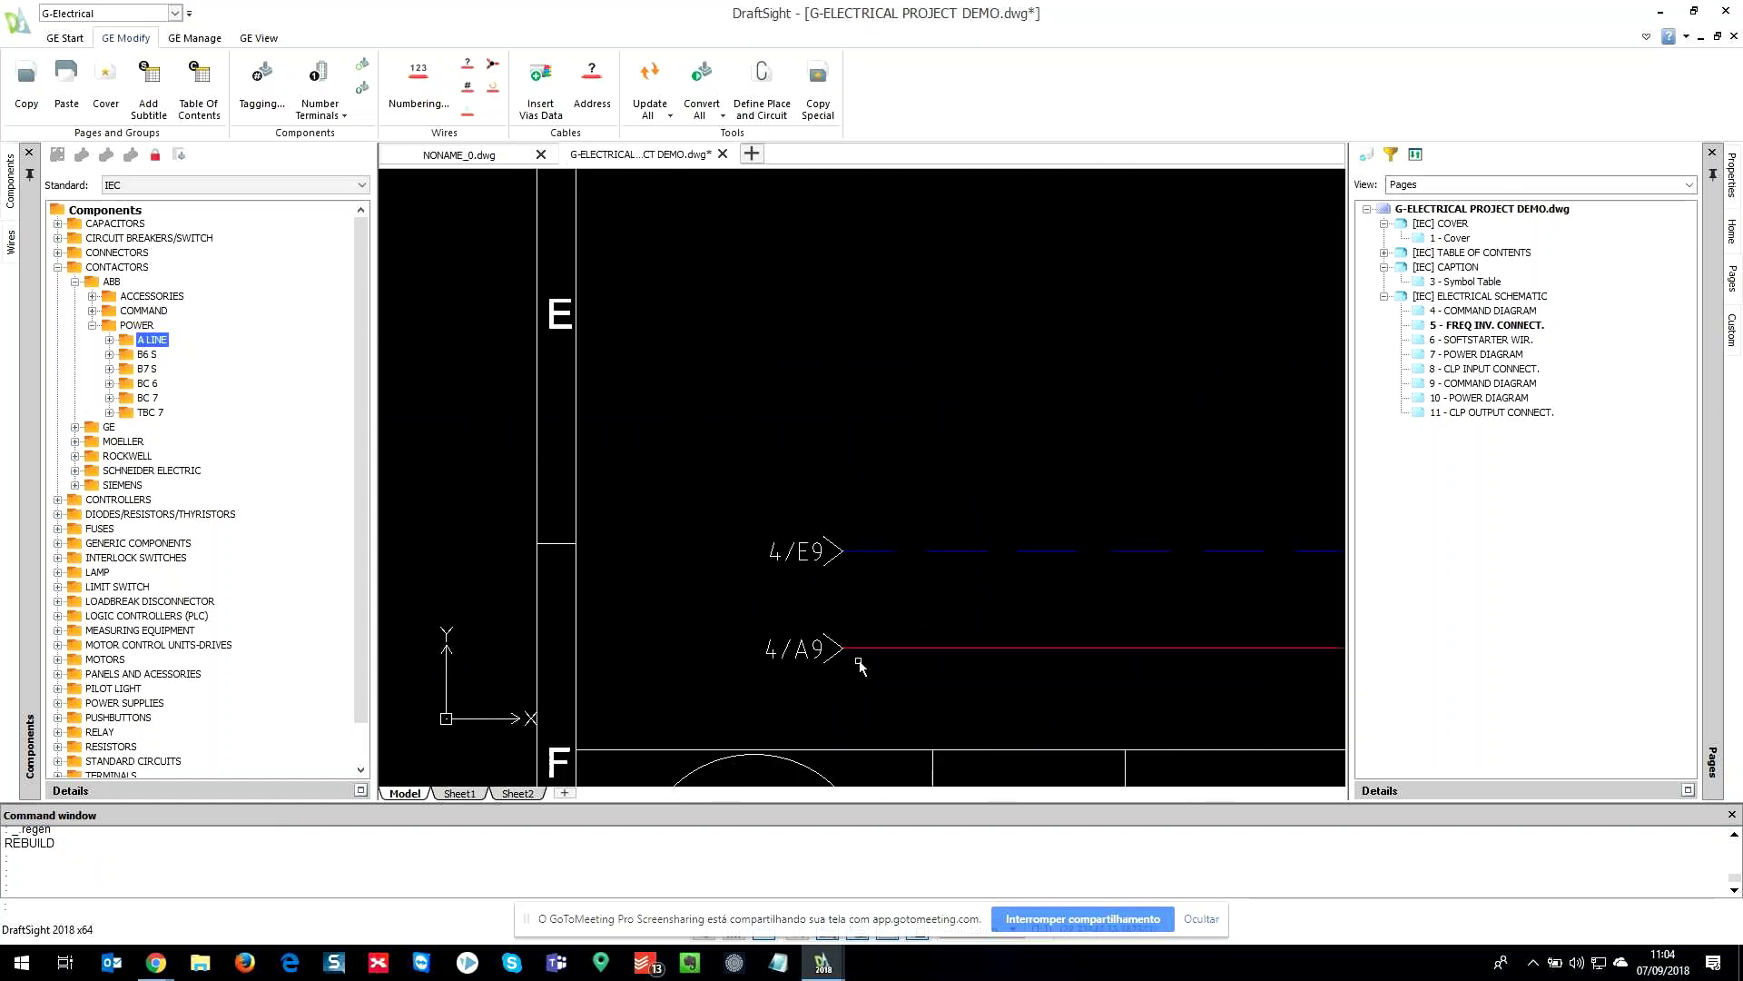
- Examine the outgoing page references at the far ends of page 5's lower blue and red wires
scroll(1019, 561, "down", 4)
middle_click_drag(1081, 507, 760, 551)
scroll(782, 545, "down", 6)
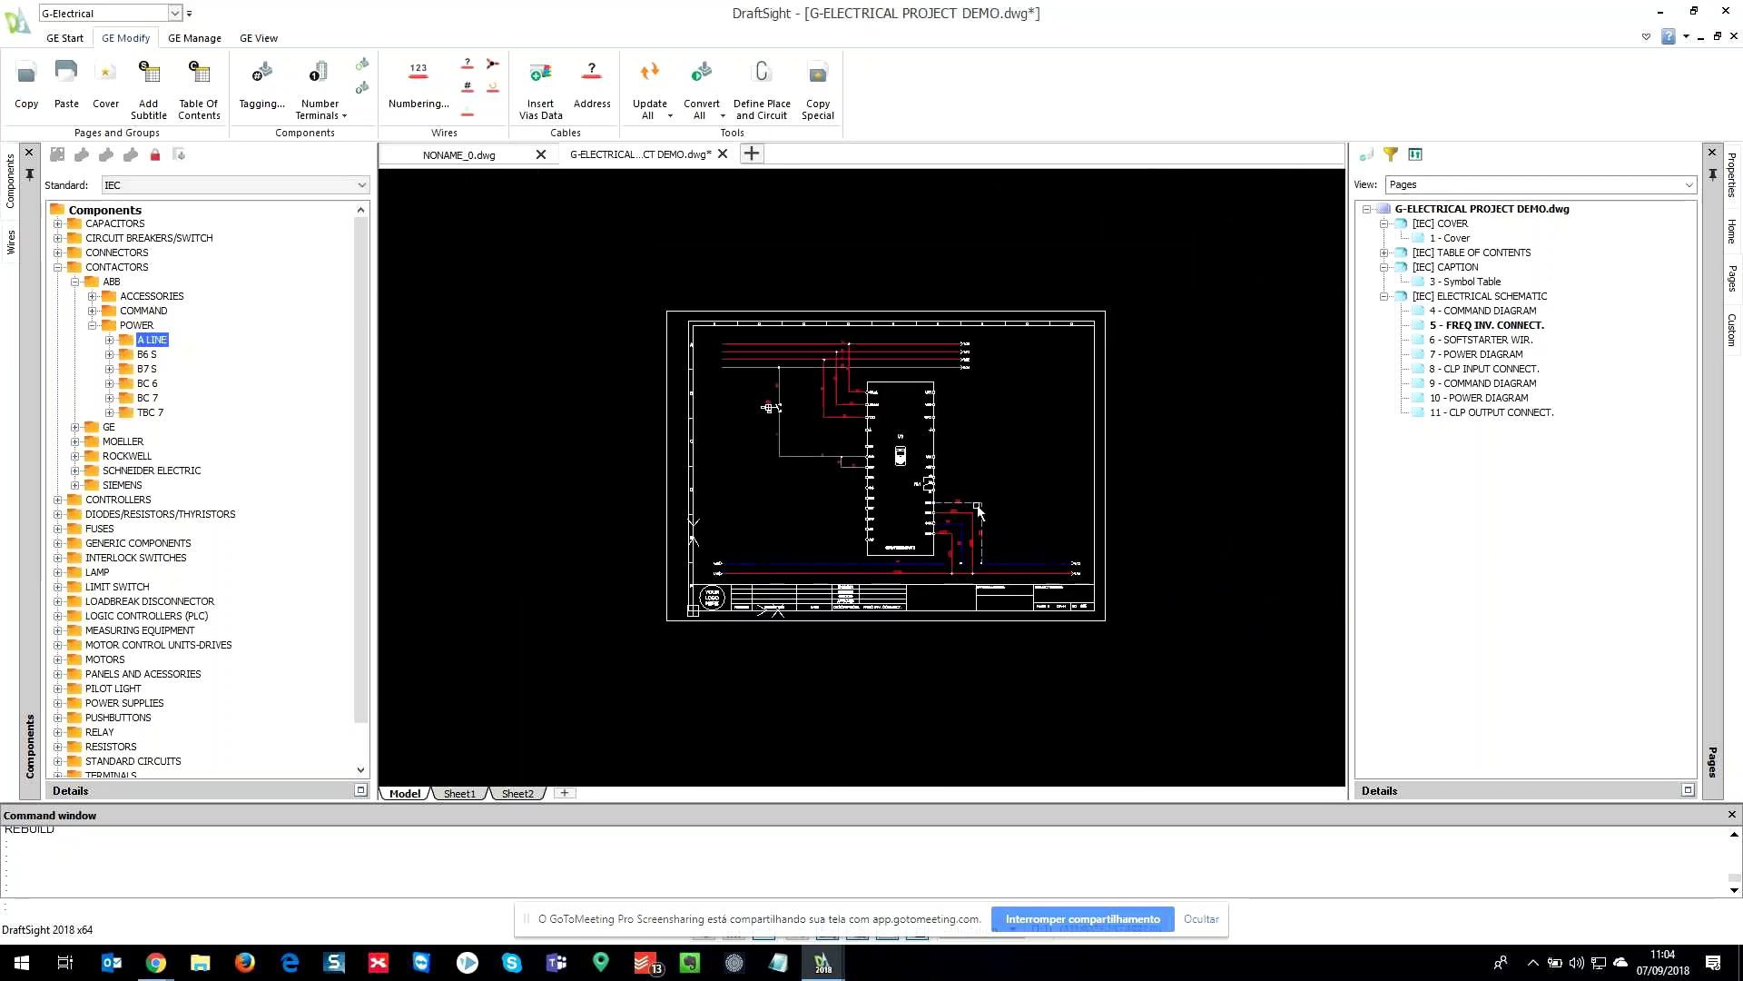
middle_click_drag(1002, 497, 914, 505)
scroll(980, 581, "up", 2)
scroll(980, 581, "up", 7)
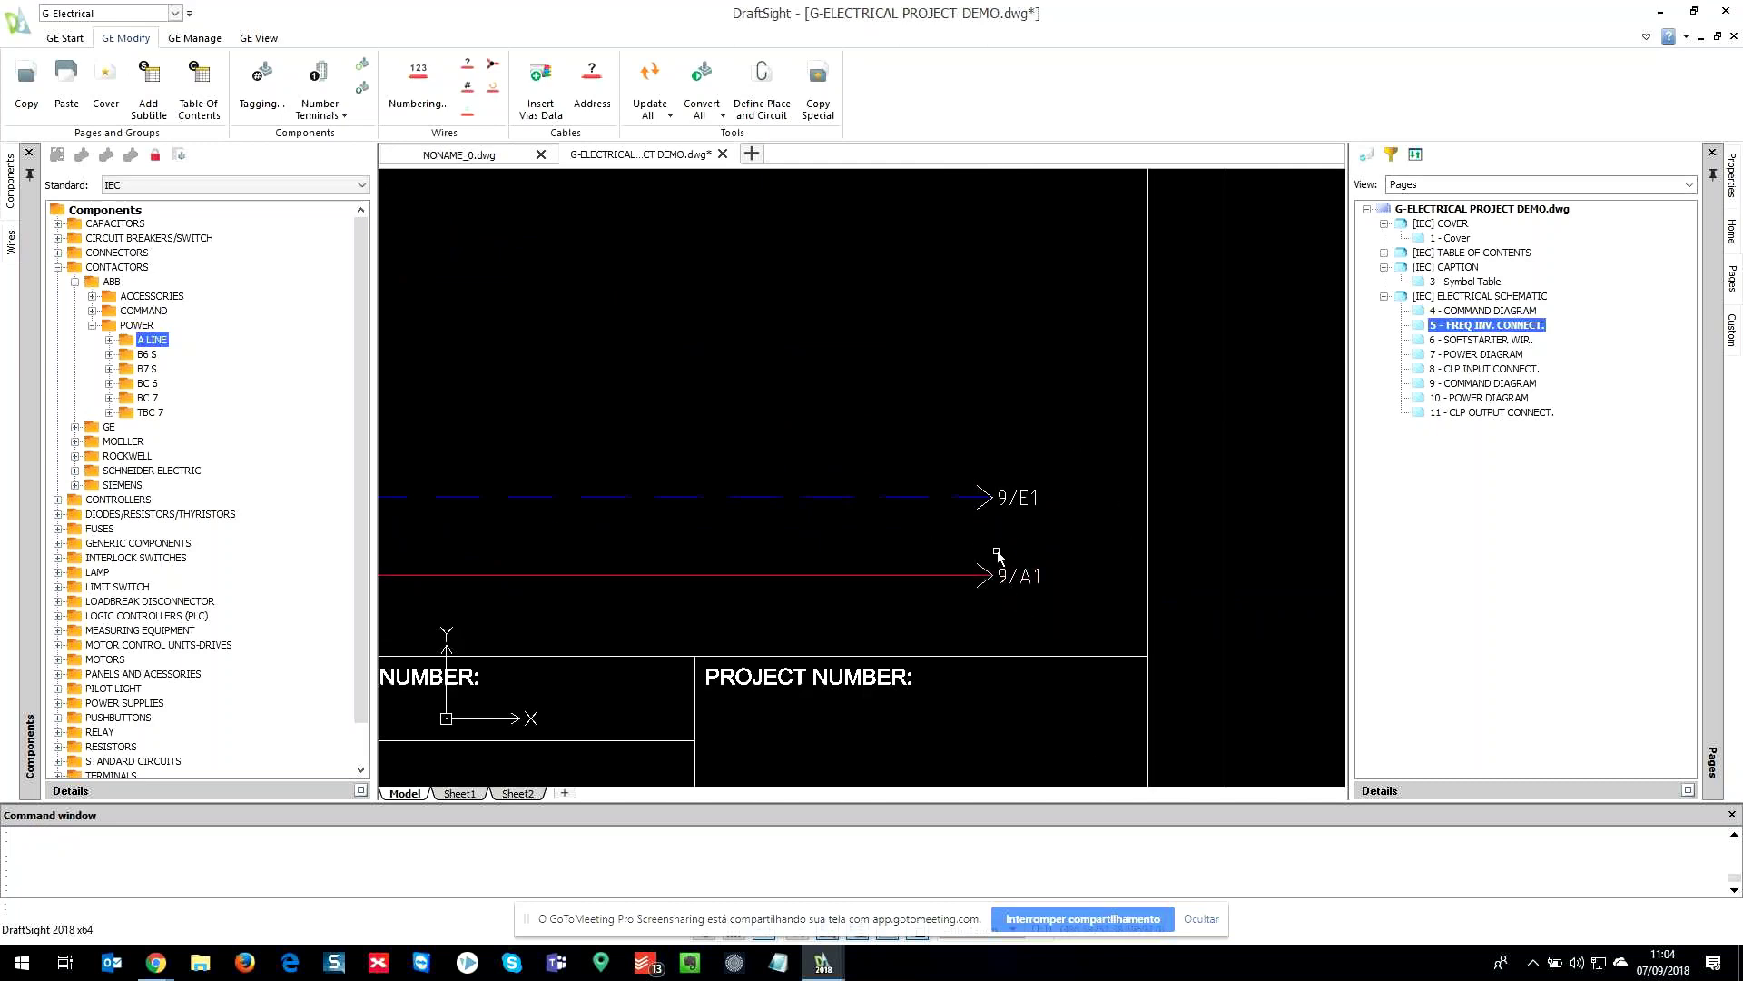
- Check the incoming references of the 220V and 0V wires on page 9 - COMMAND DIAGRAM and return to page 4
double_click(1500, 385)
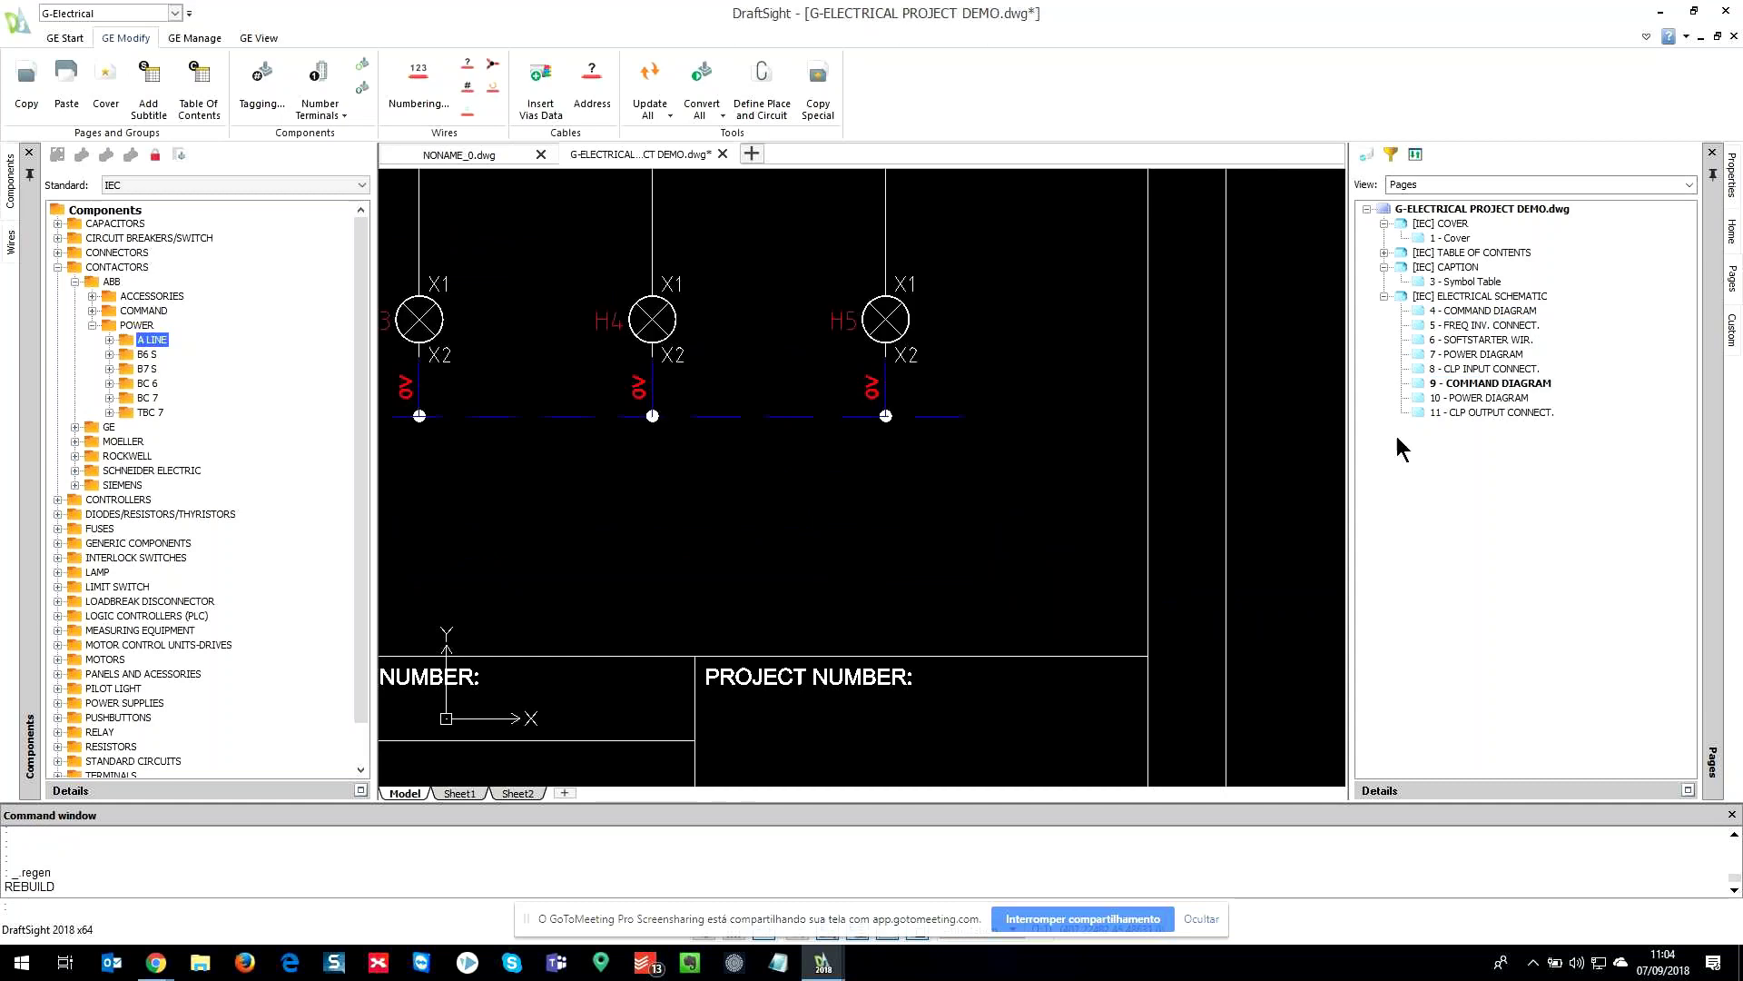
scroll(1112, 442, "down", 7)
middle_click_drag(949, 353, 1029, 414)
scroll(899, 338, "up", 8)
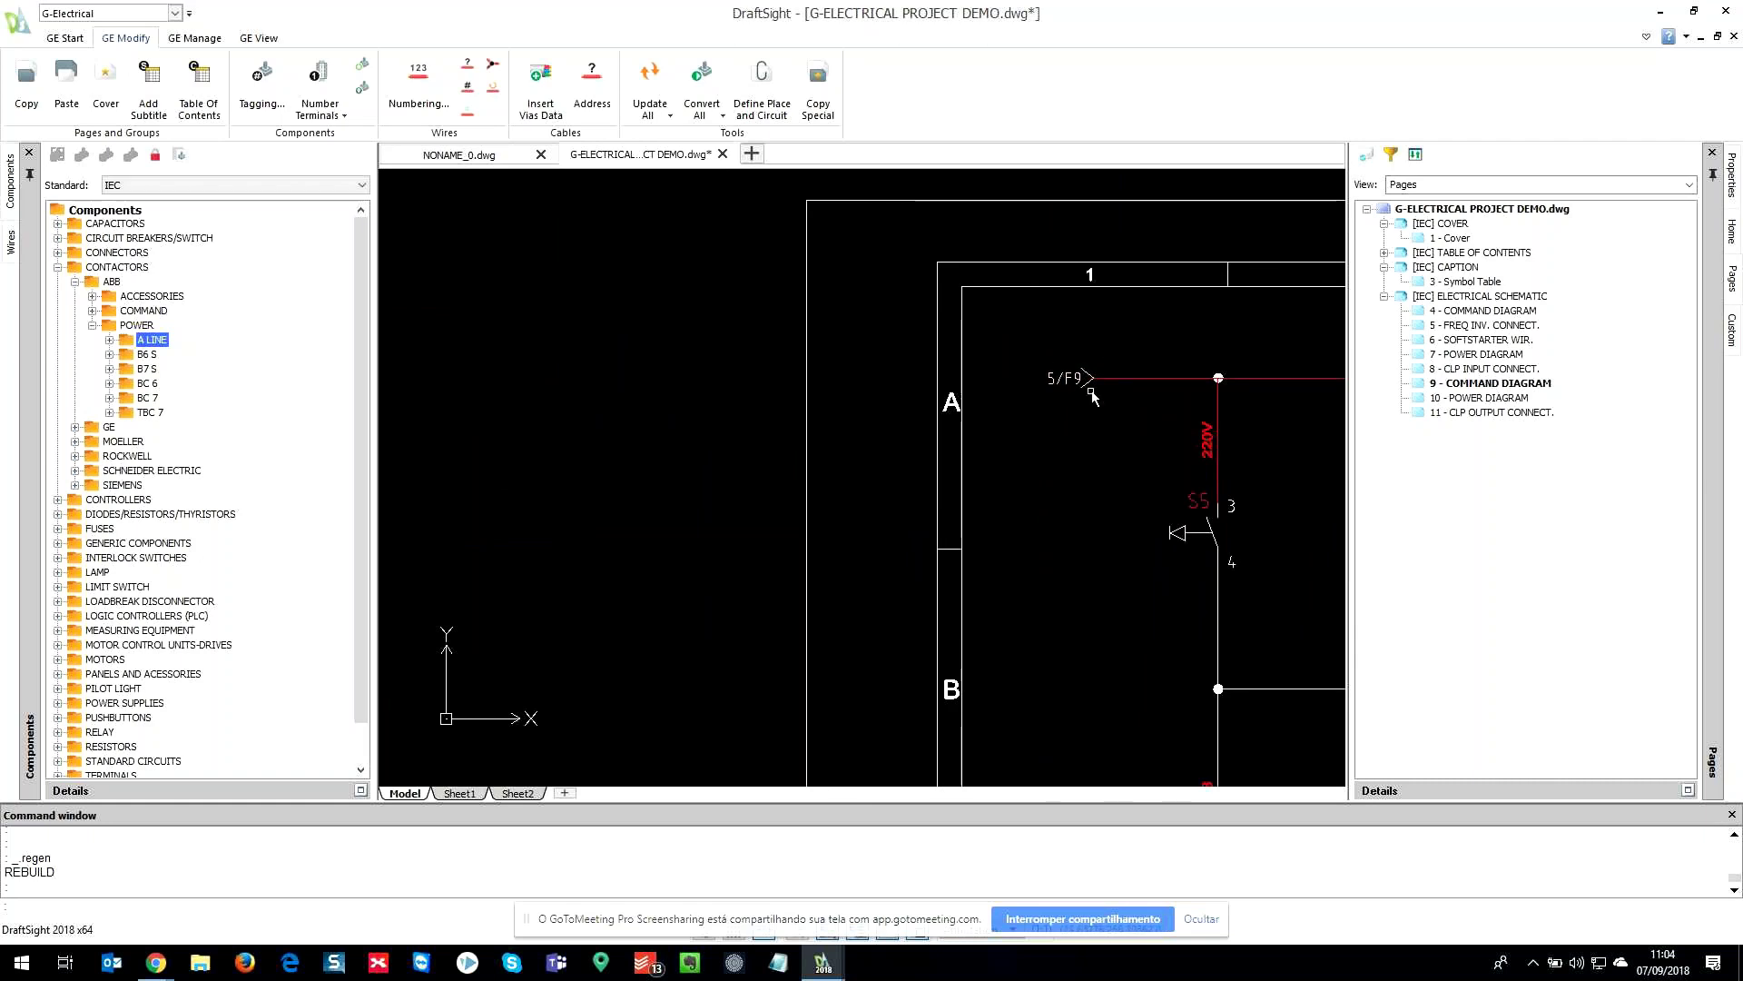
scroll(1074, 371, "down", 1)
scroll(1074, 371, "down", 3)
middle_click_drag(1111, 620, 934, 266)
scroll(897, 533, "up", 5)
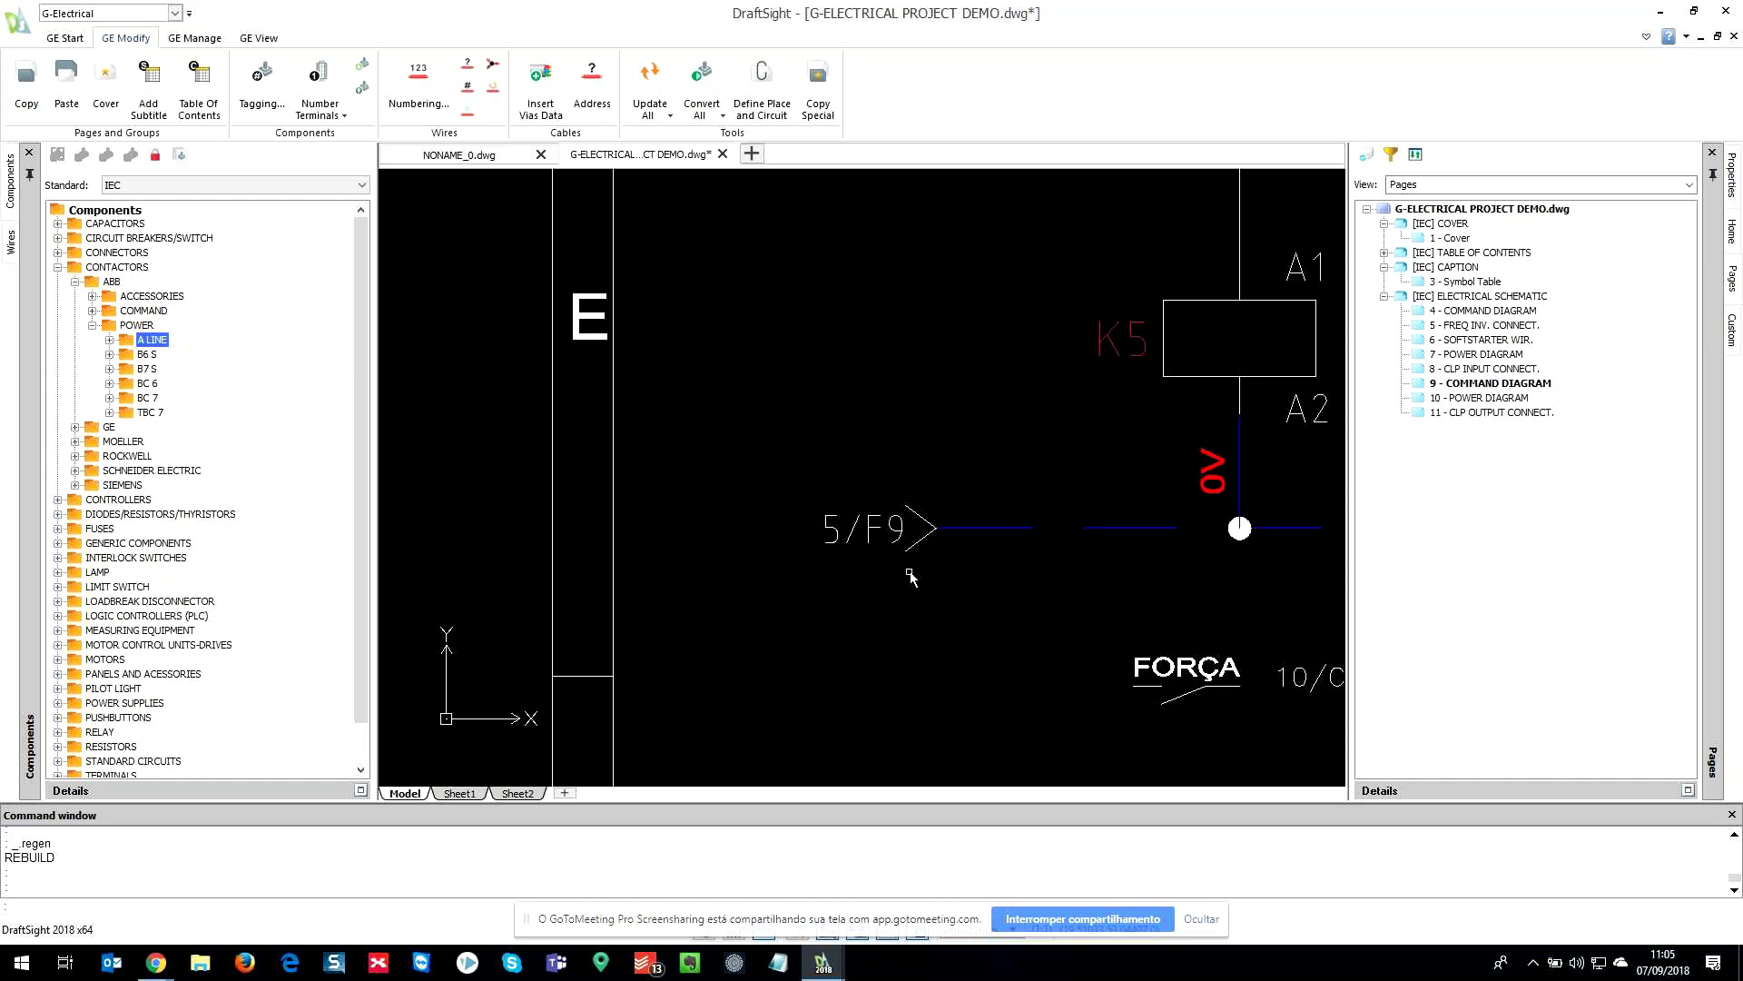
middle_click(1055, 373)
middle_click(1054, 372)
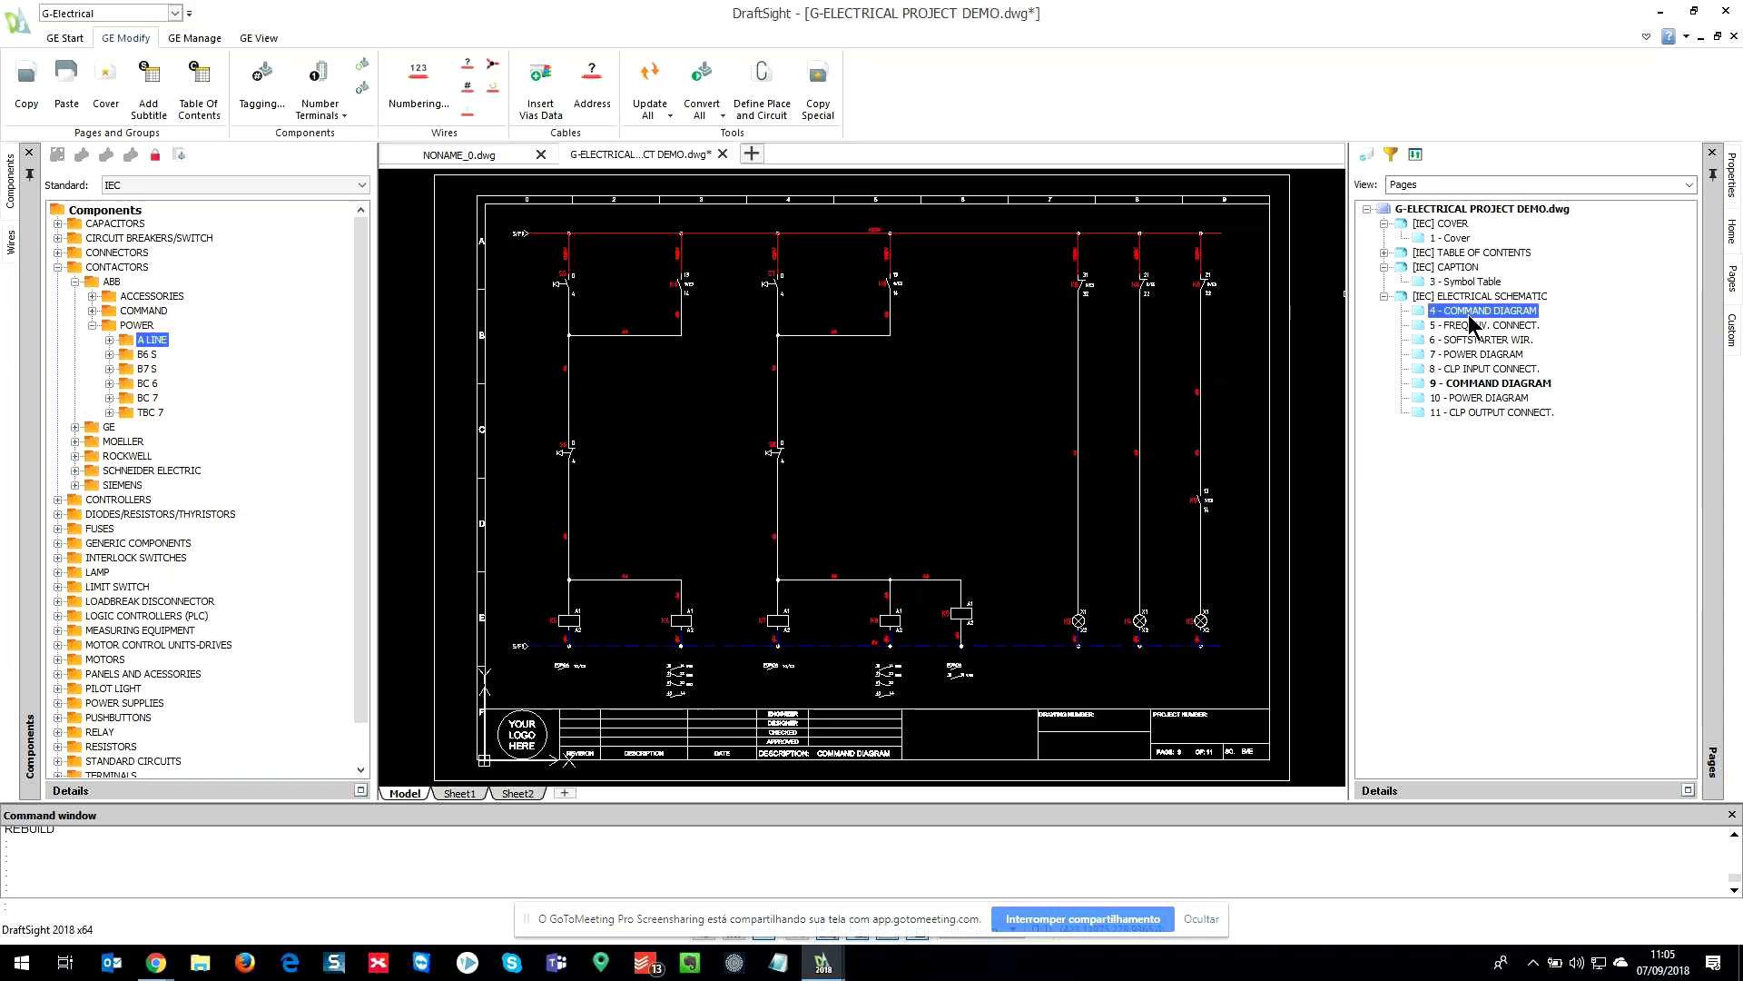
double_click(1470, 311)
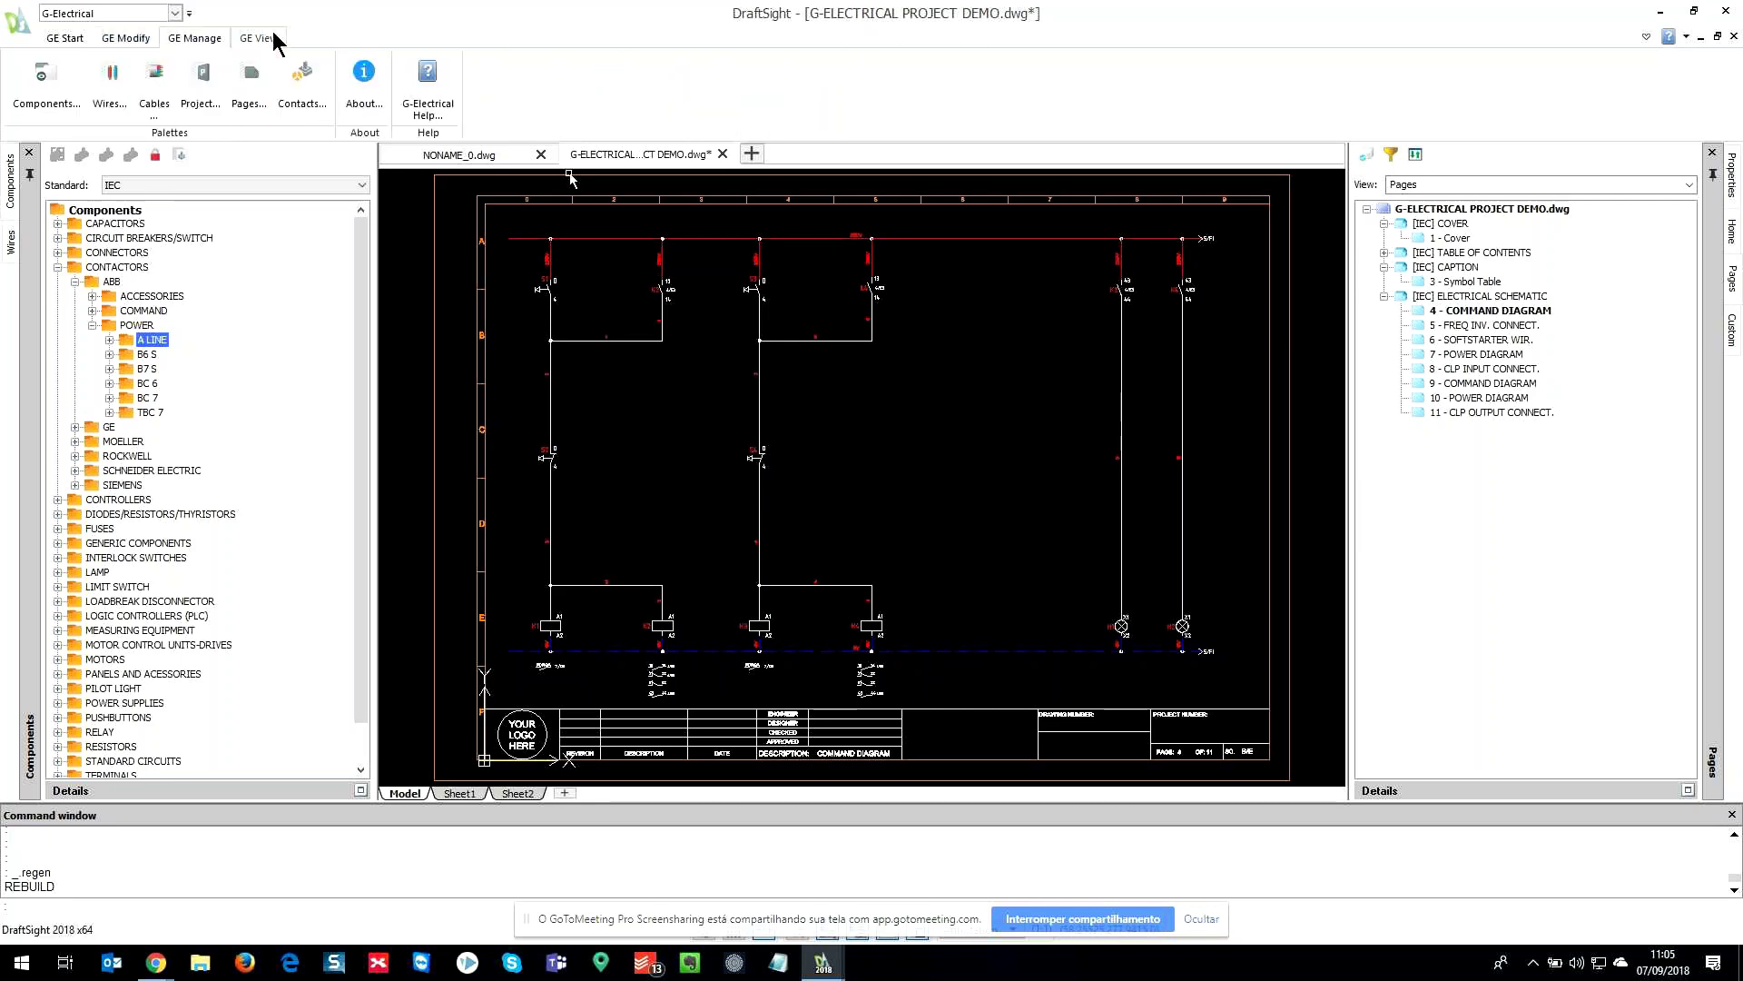
- Load the BOM configuration for the project export, with TAG, QTY, DESCRIPTION and MANUFACTURER as the exported component properties
left_click(63, 39)
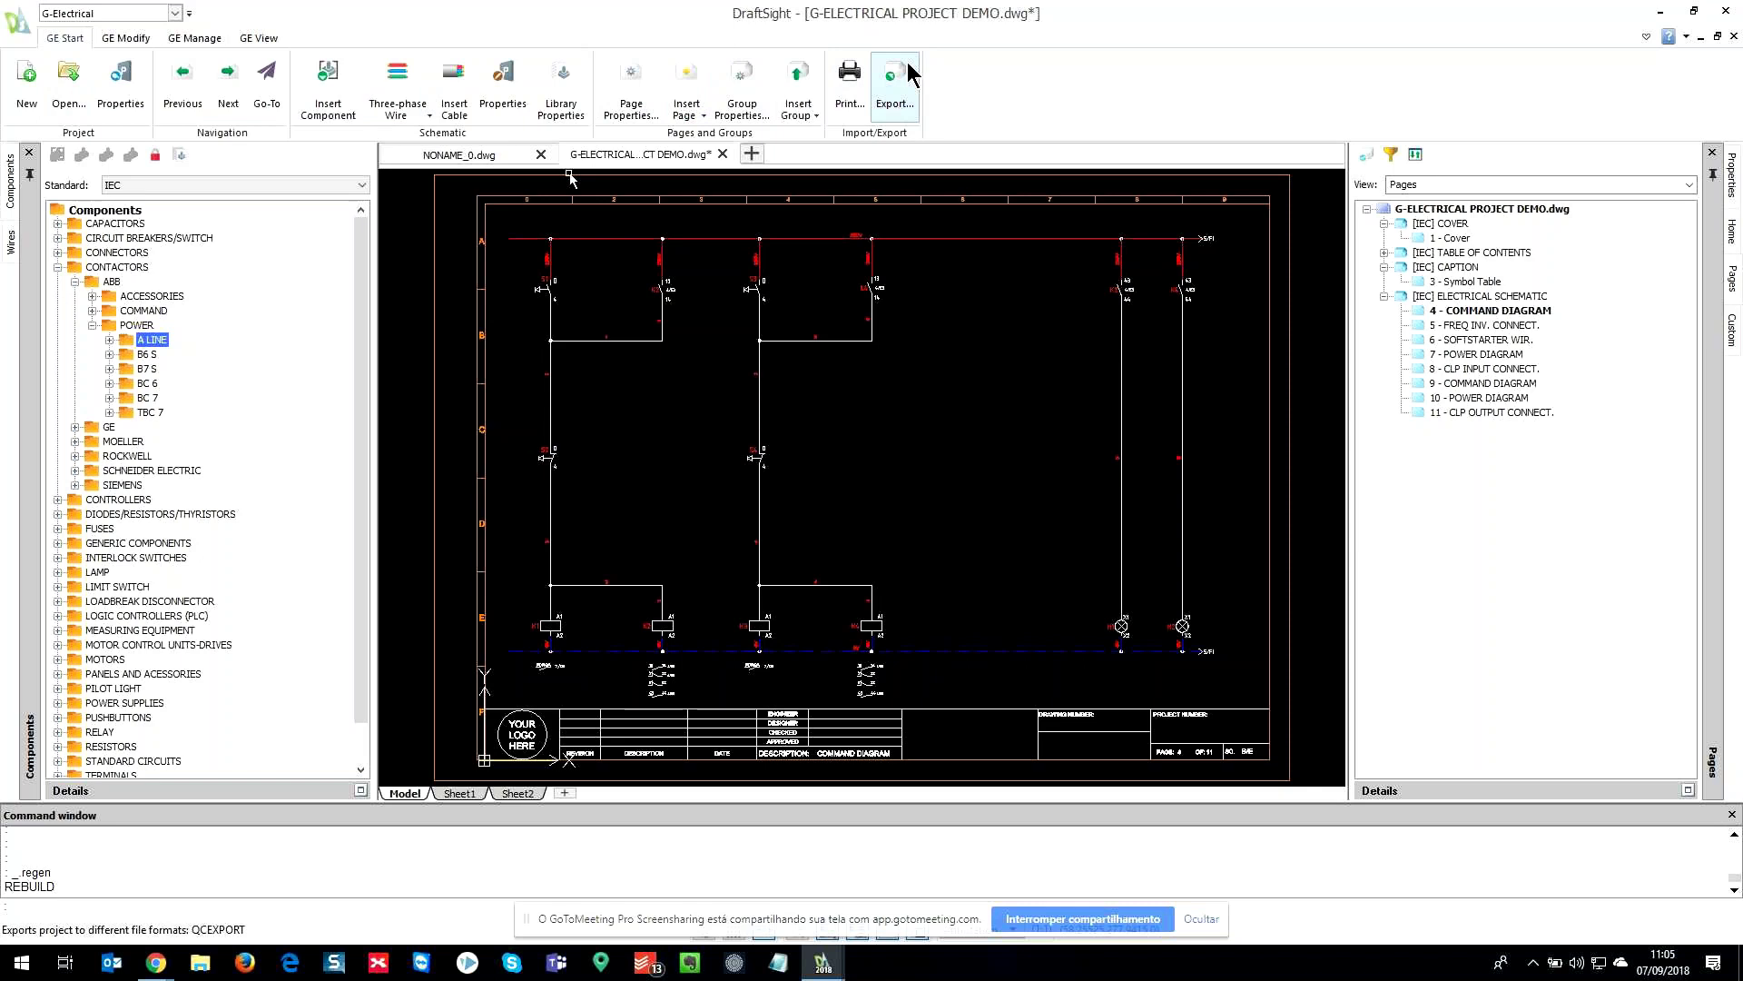
left_click(893, 100)
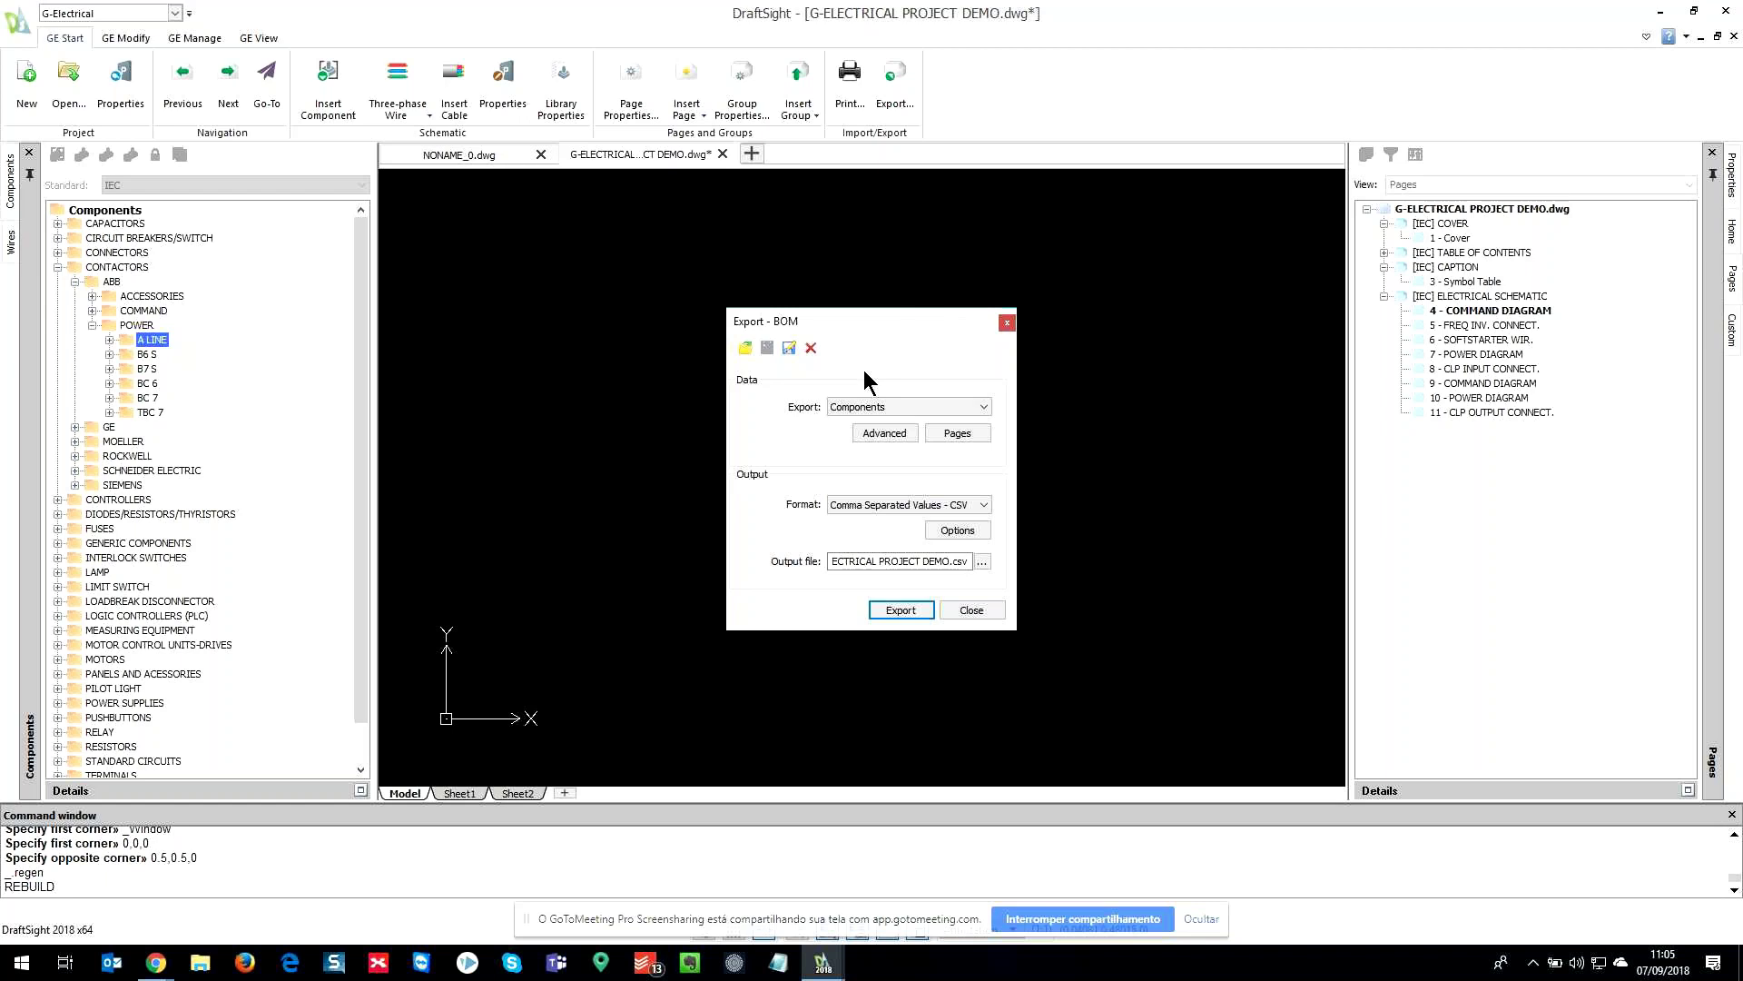
left_click(746, 348)
left_click(759, 361)
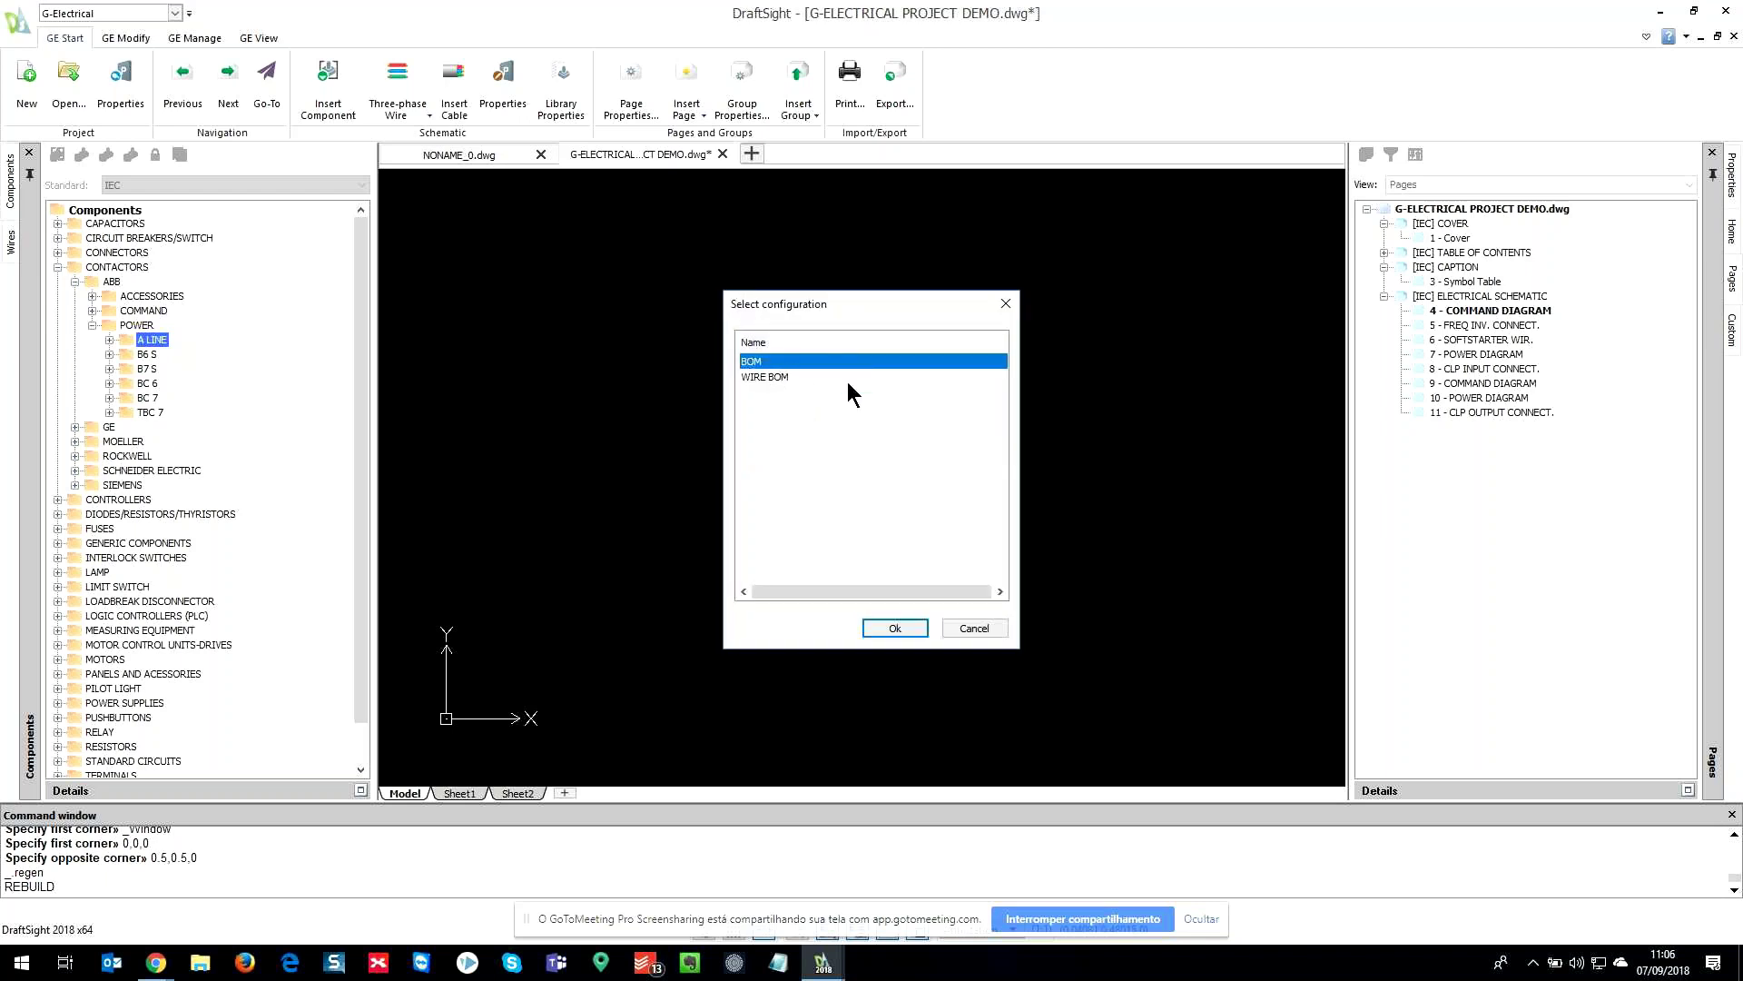
left_click(919, 629)
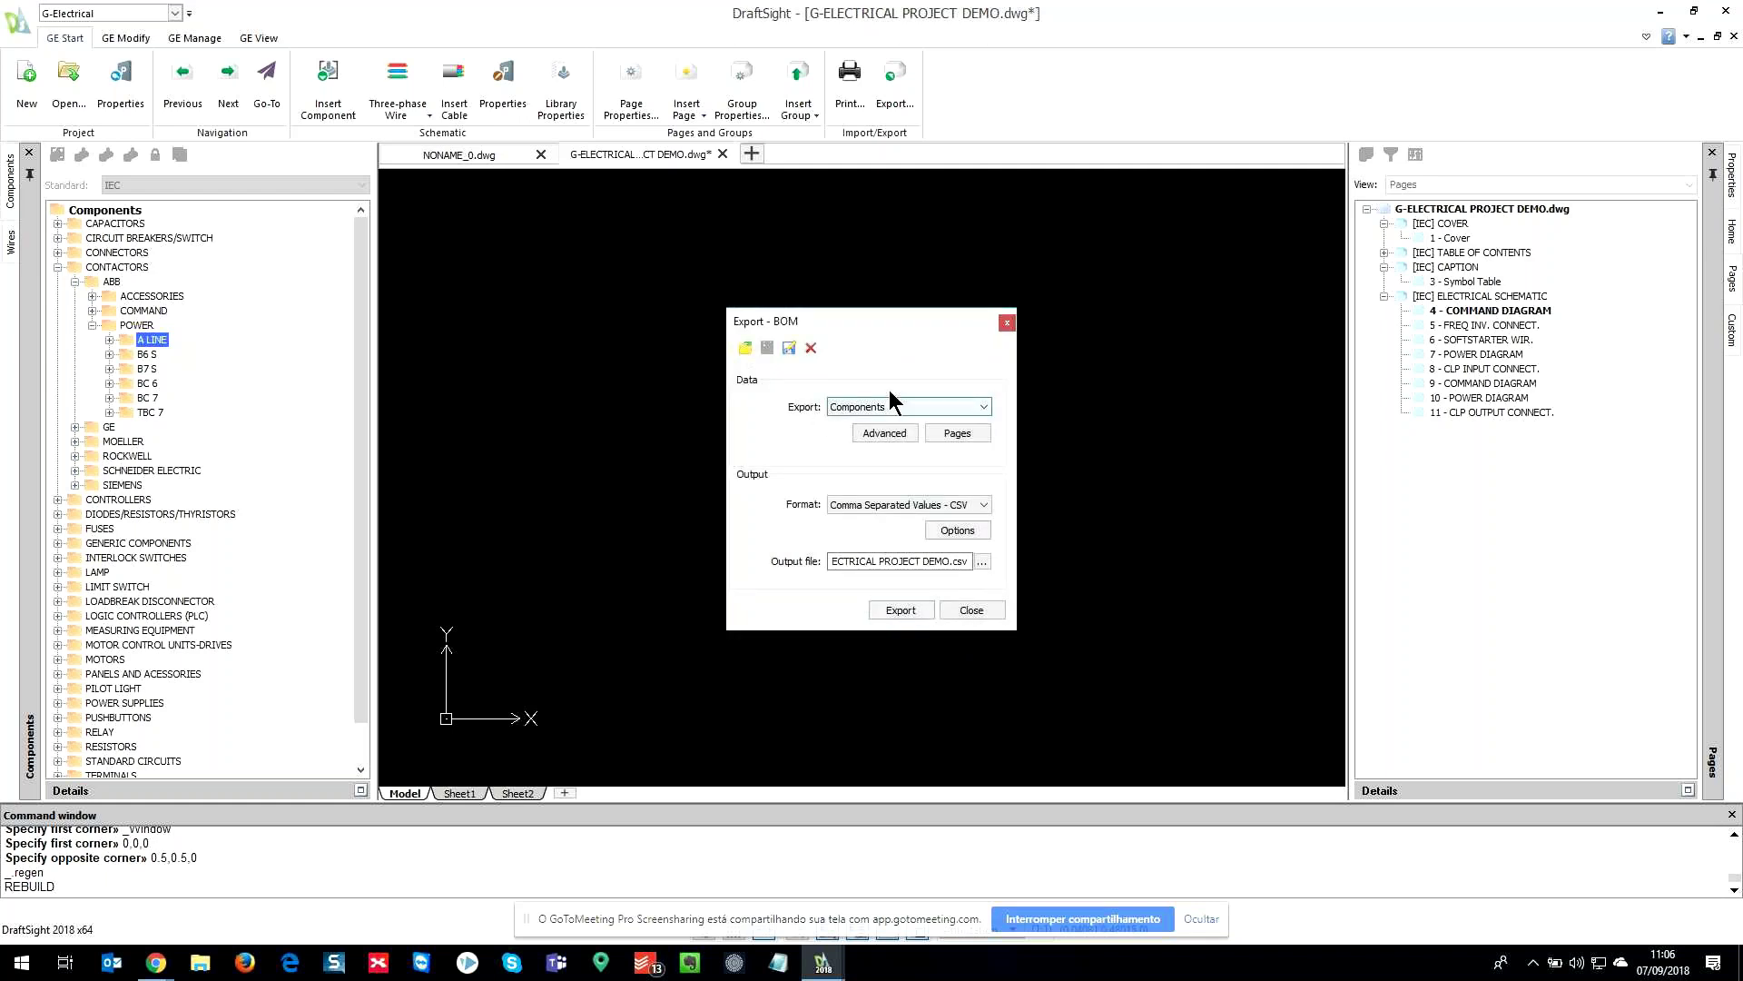
left_click(885, 433)
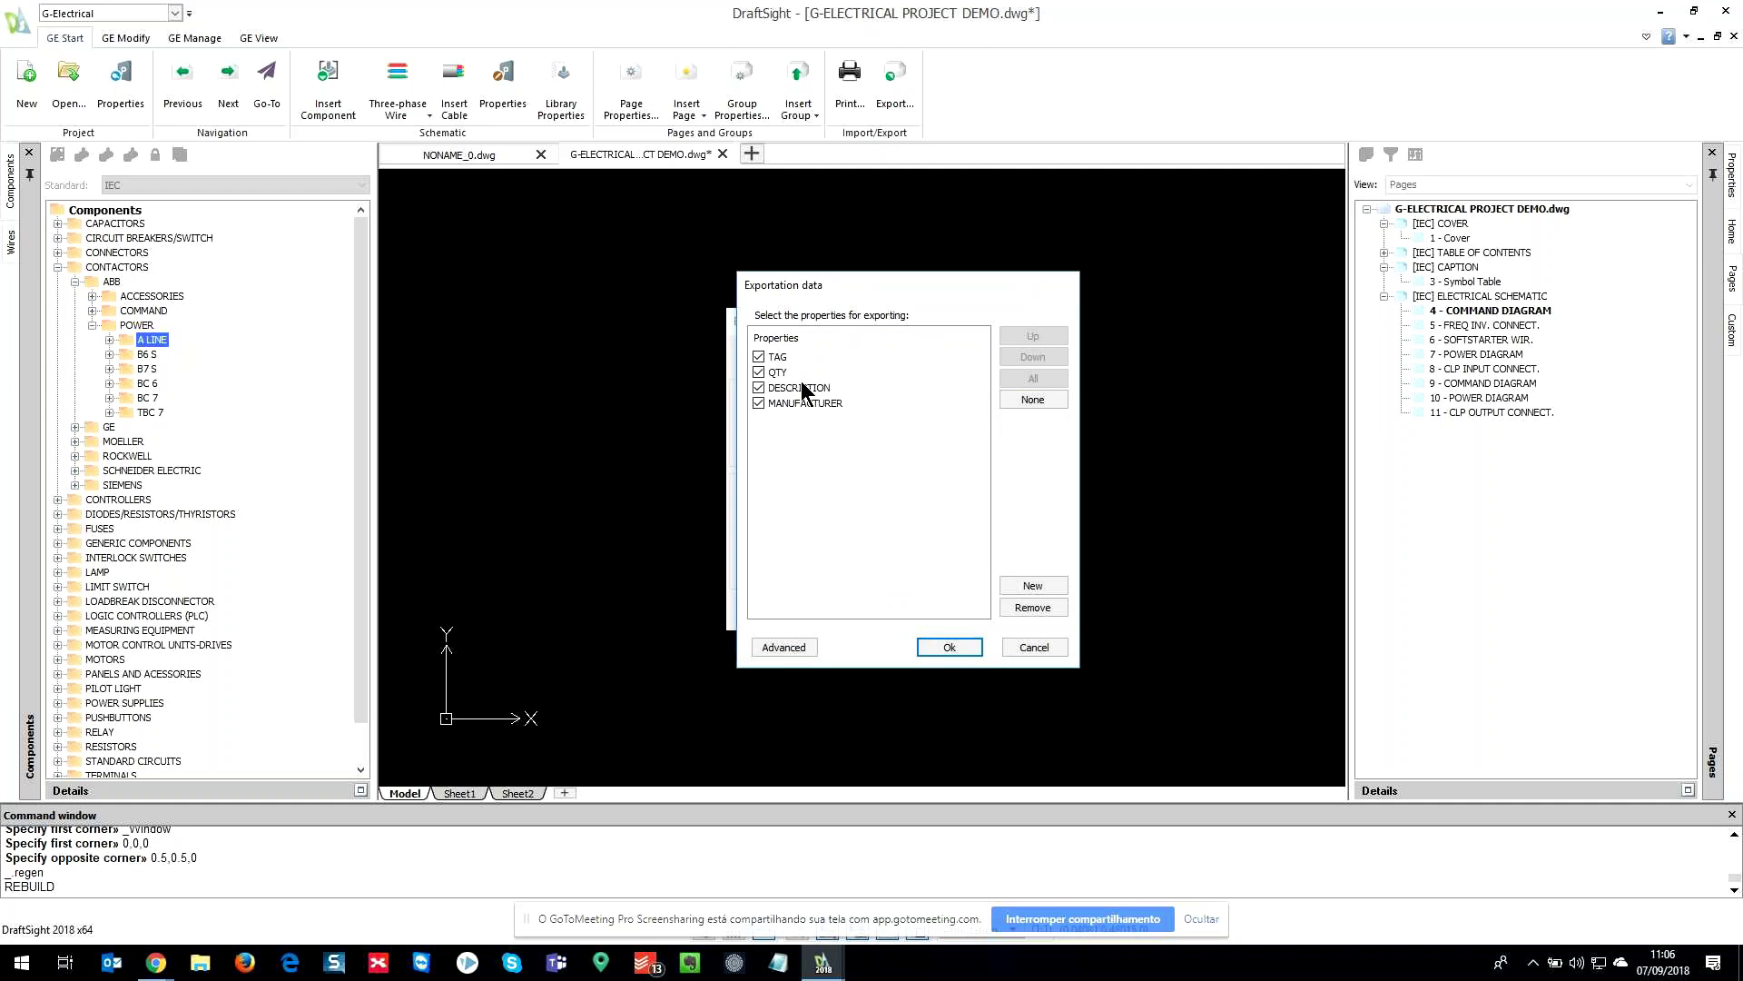
left_click(951, 647)
- Export the component list as G-ELECTRICAL PROJECT DEMO.csv to the Área de Trabalho folder and close the export dialog
left_click(982, 561)
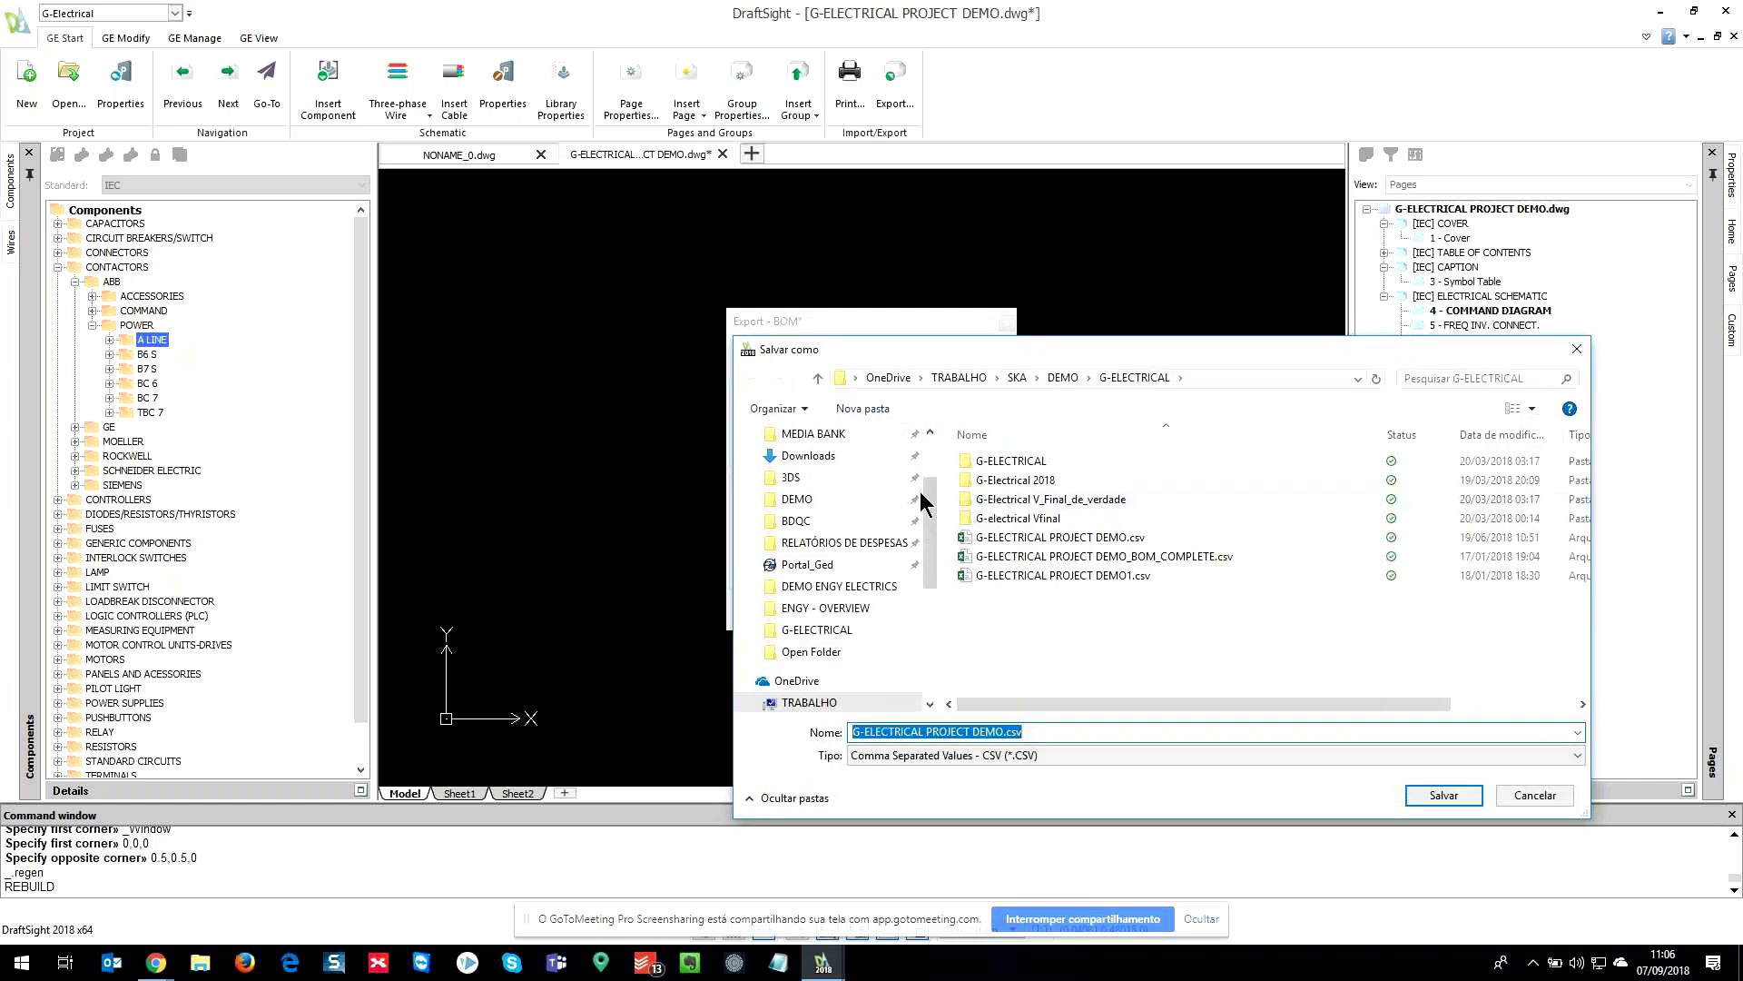
scroll(895, 507, "up", 2)
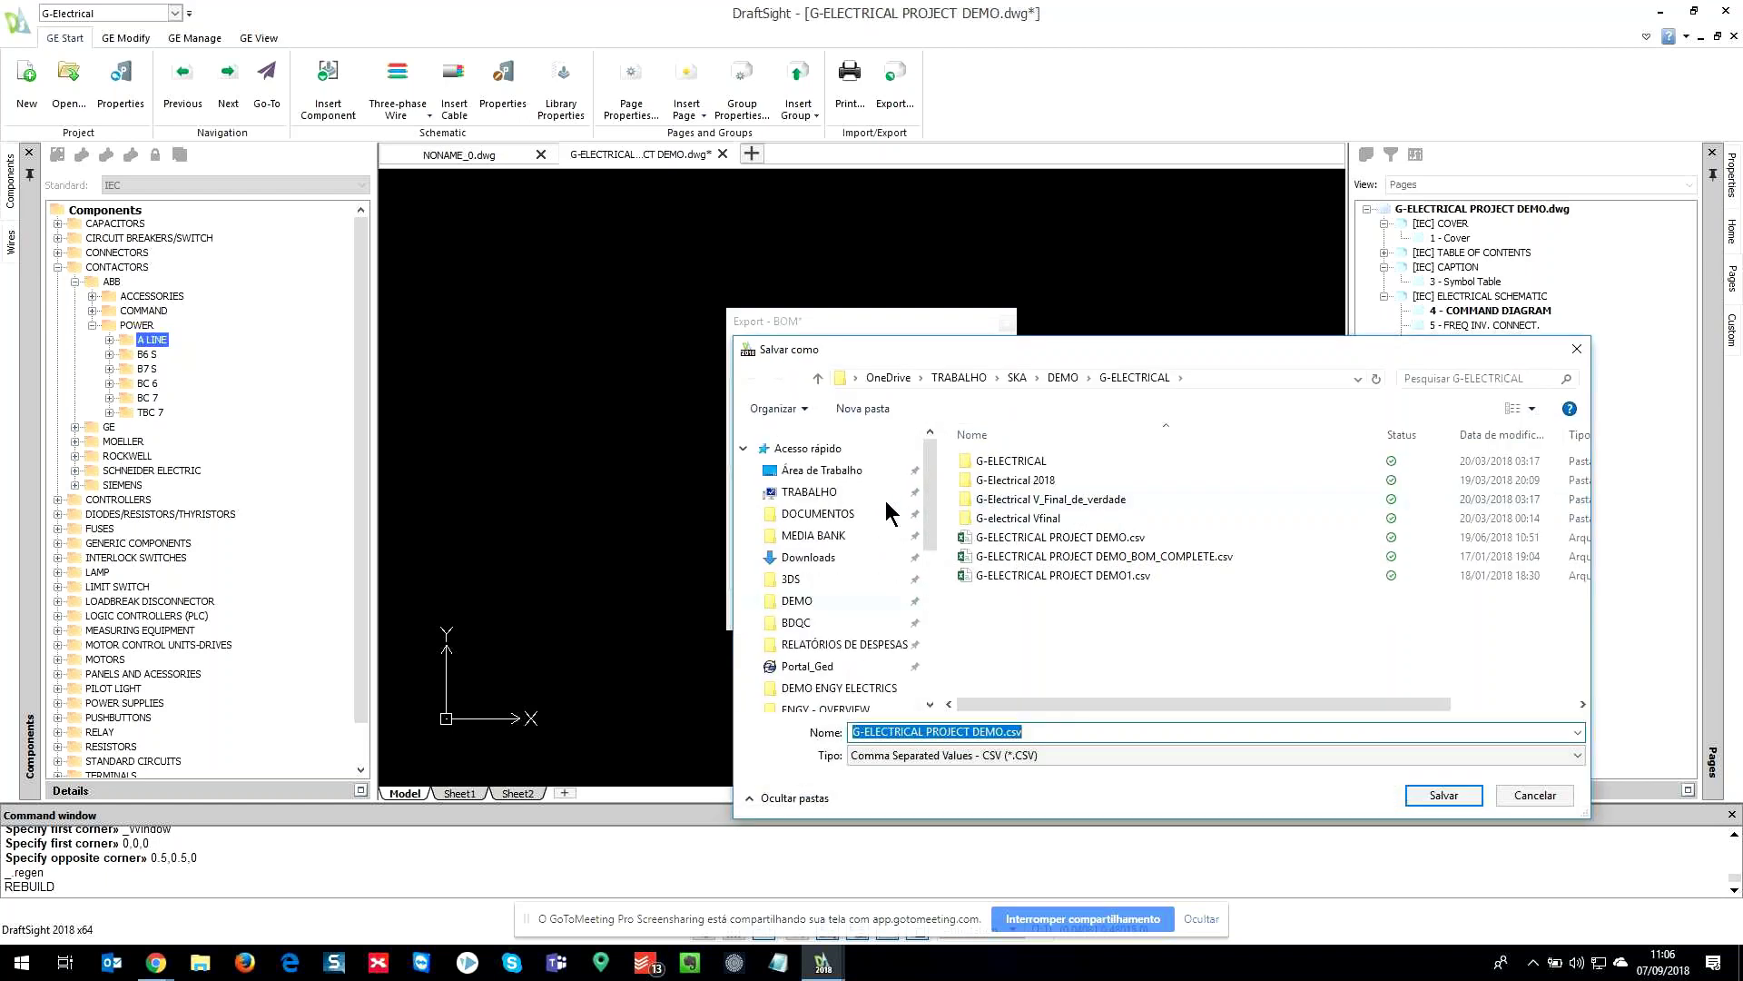
left_click(824, 470)
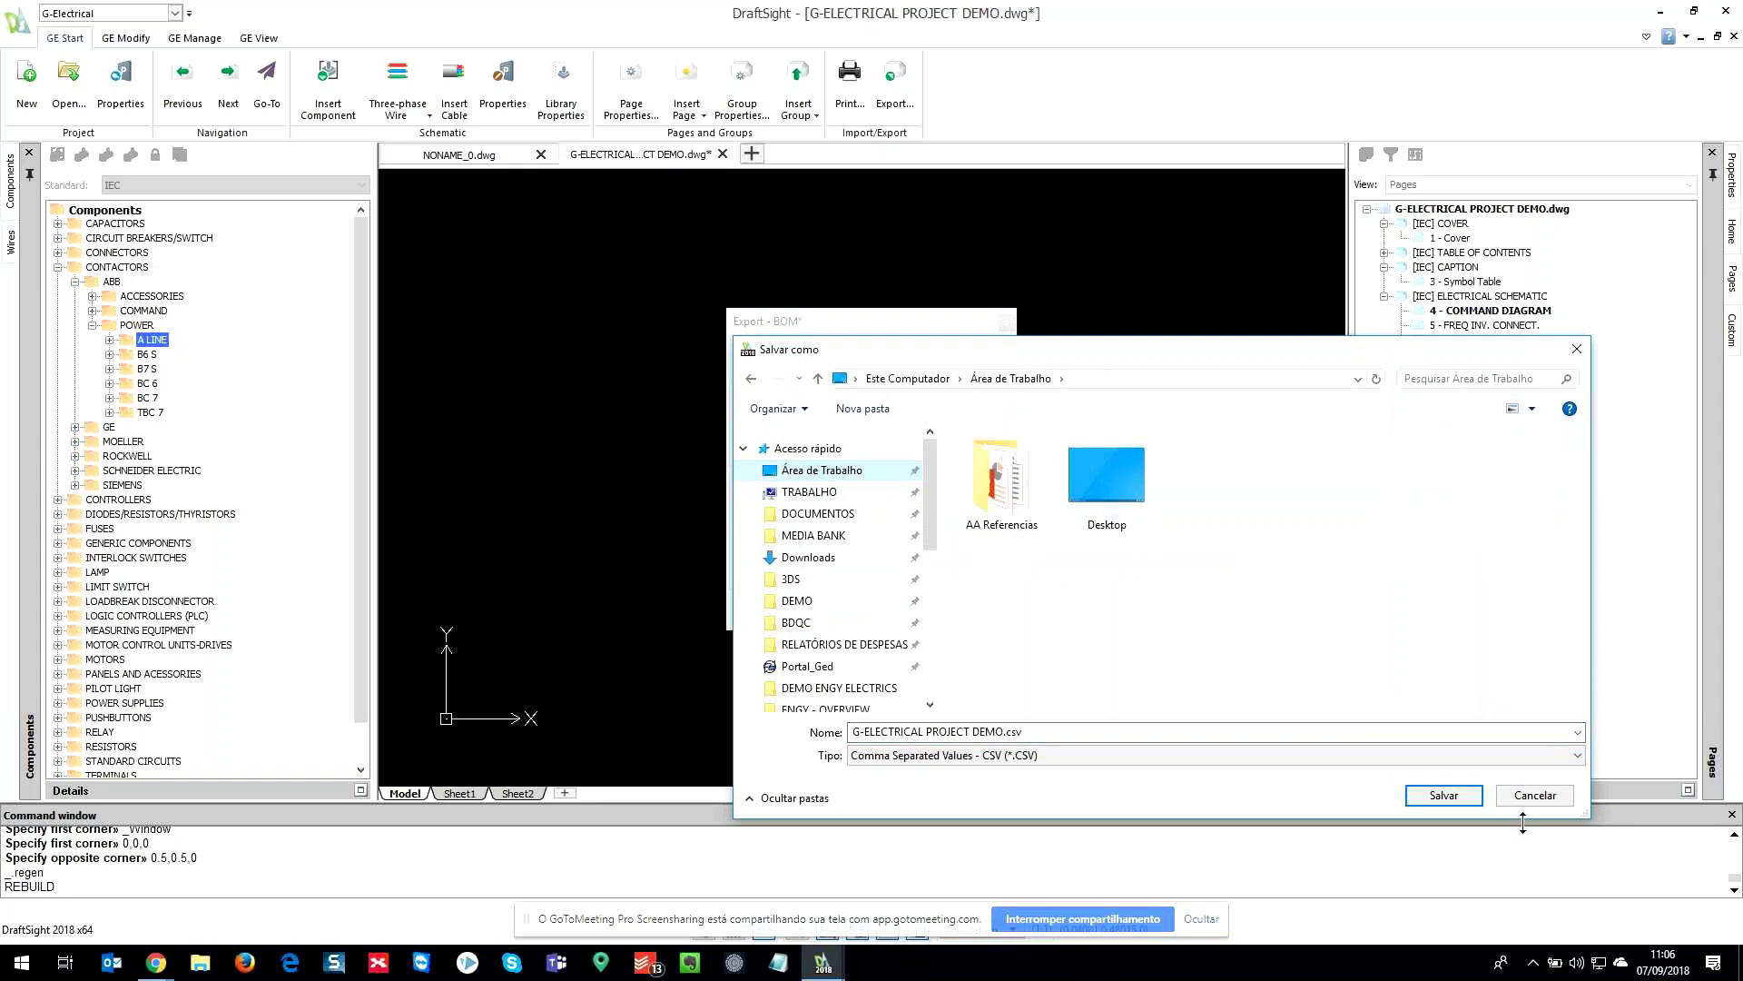
left_click(1444, 795)
left_click(976, 613)
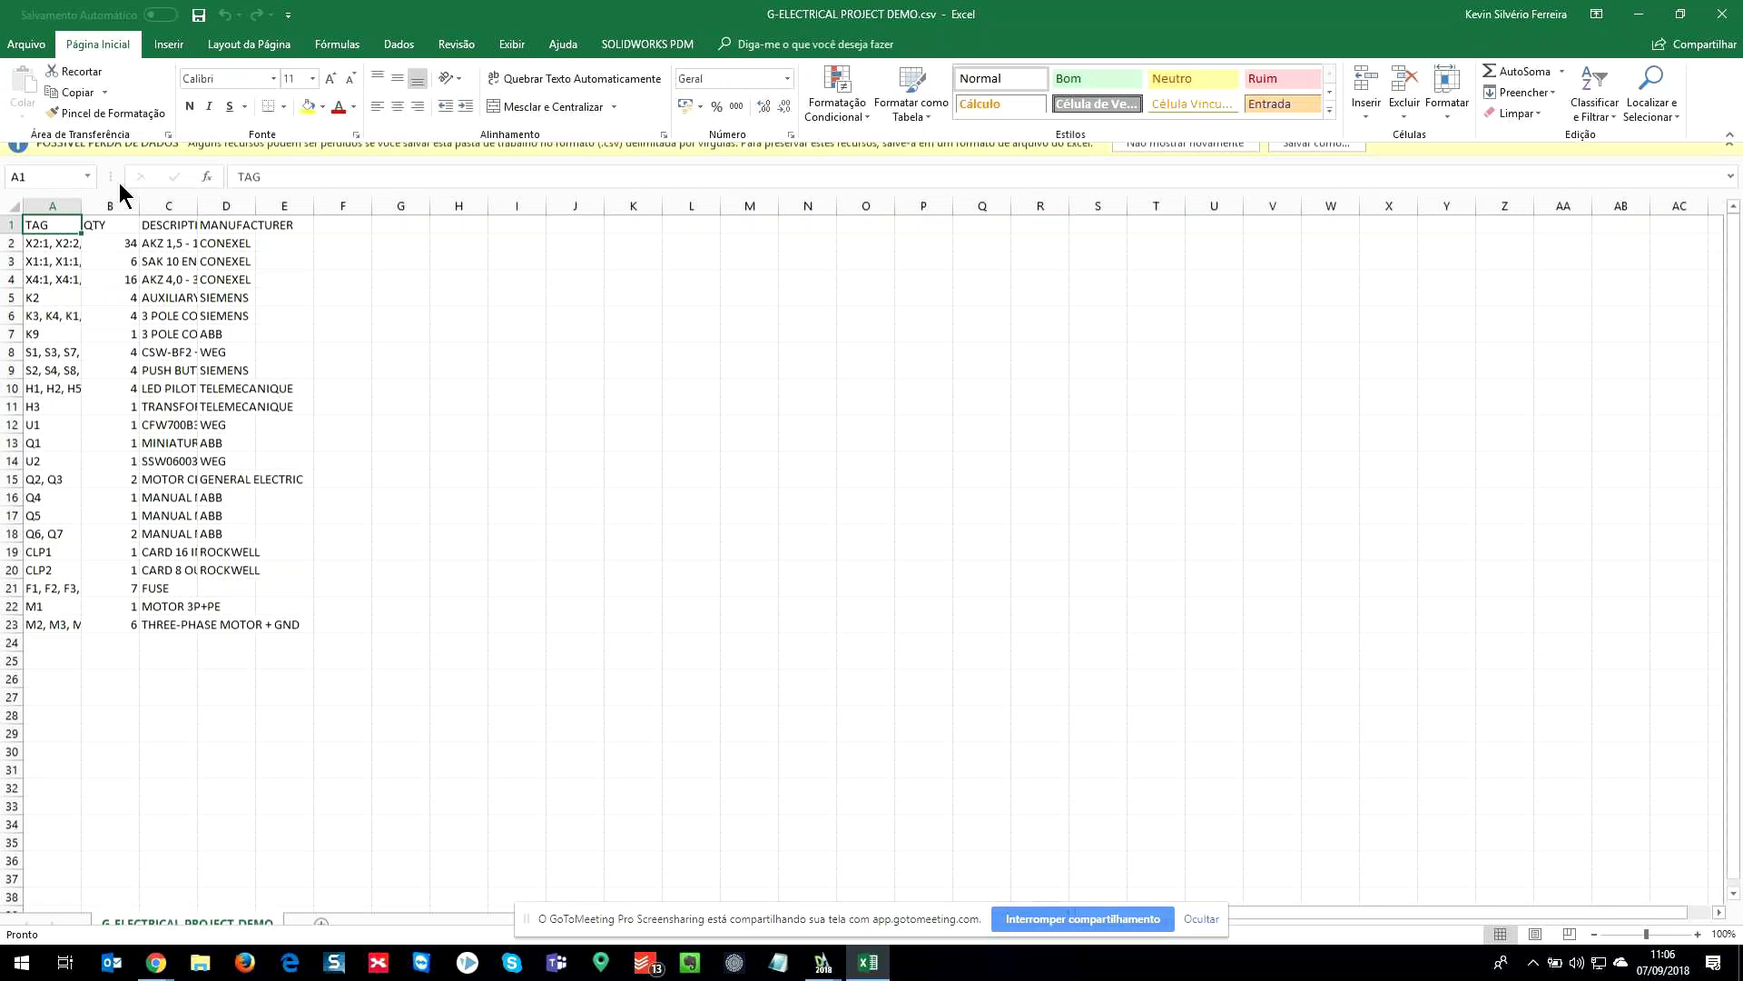
- Fit the exported list's columns to their contents in Excel, narrow TAG, widen DESCRIPTION, and switch back to DraftSight
double_click(198, 215)
double_click(592, 219)
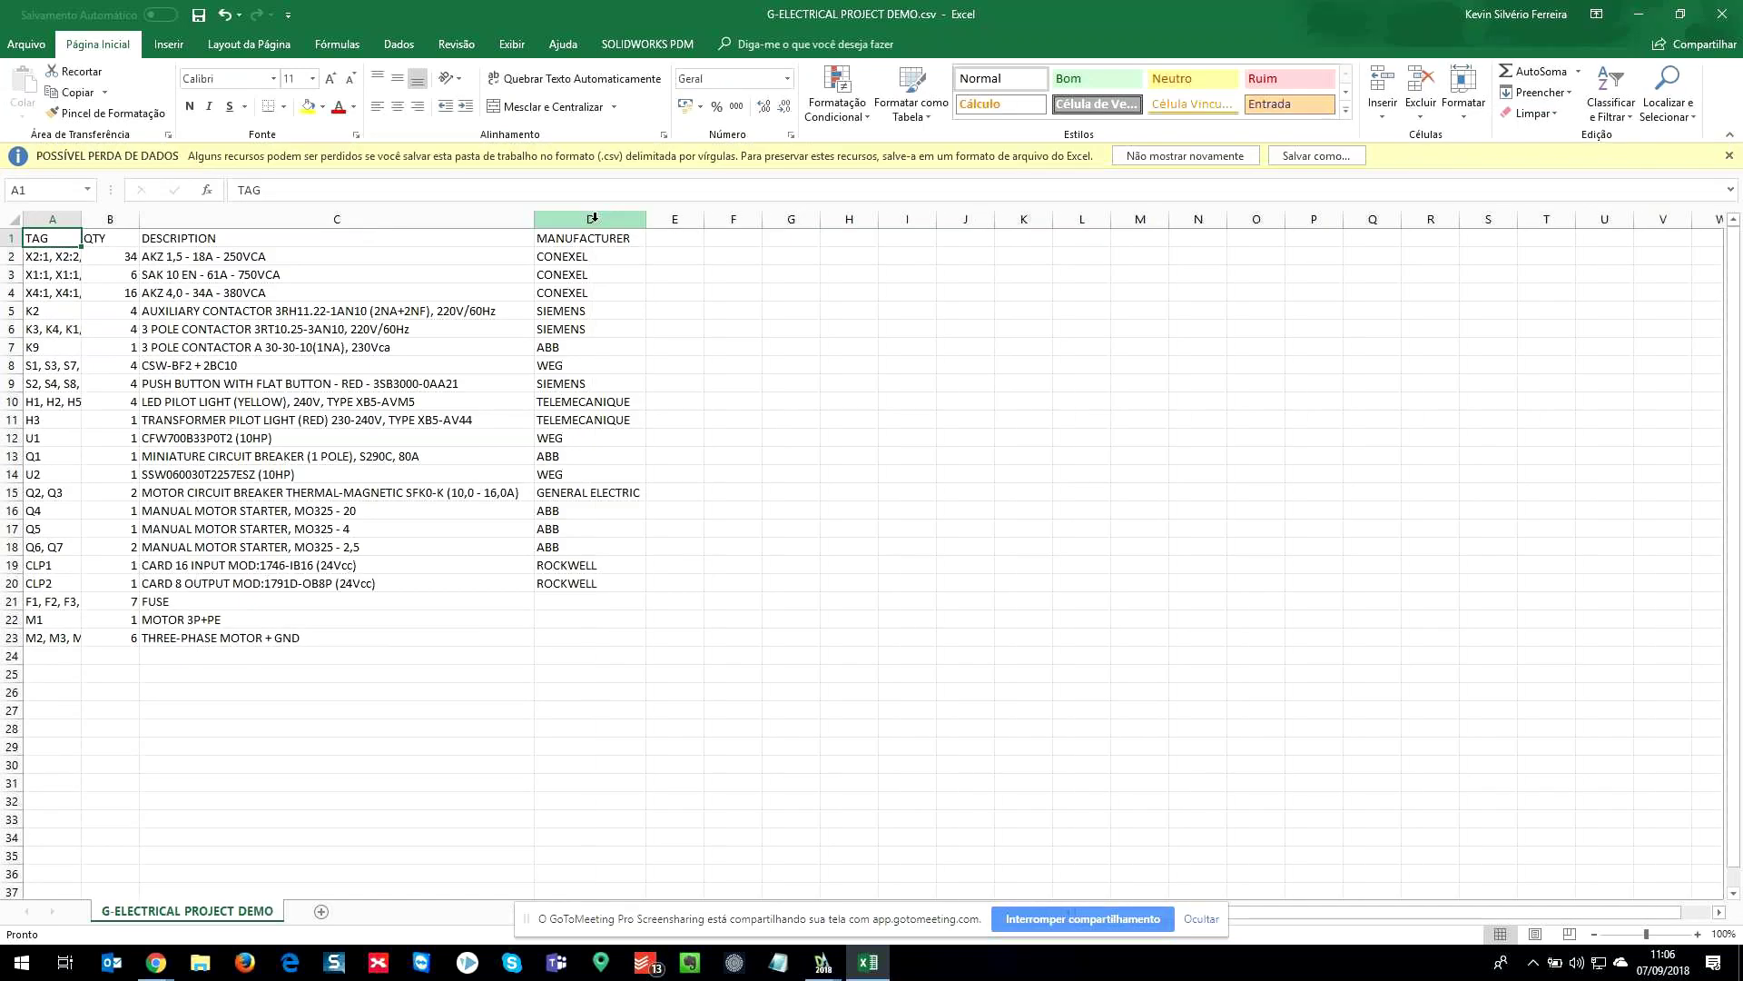
double_click(82, 219)
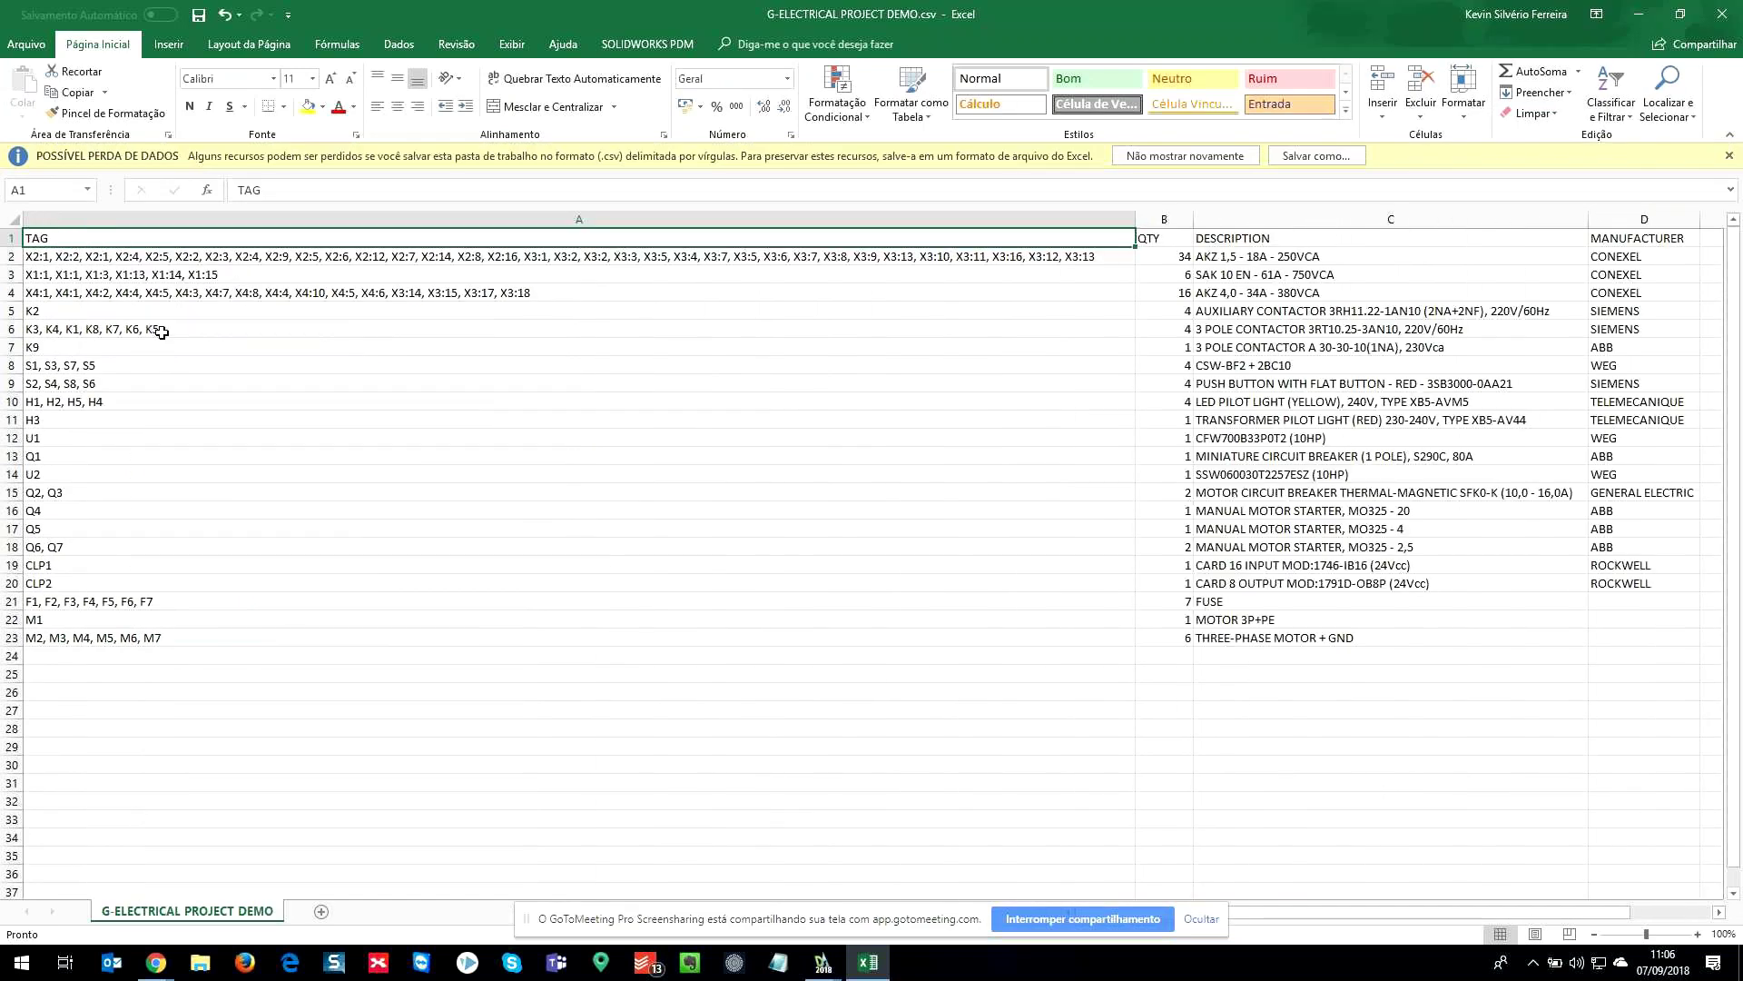
left_click_drag(1134, 220, 166, 259)
left_click_drag(167, 259, 161, 259)
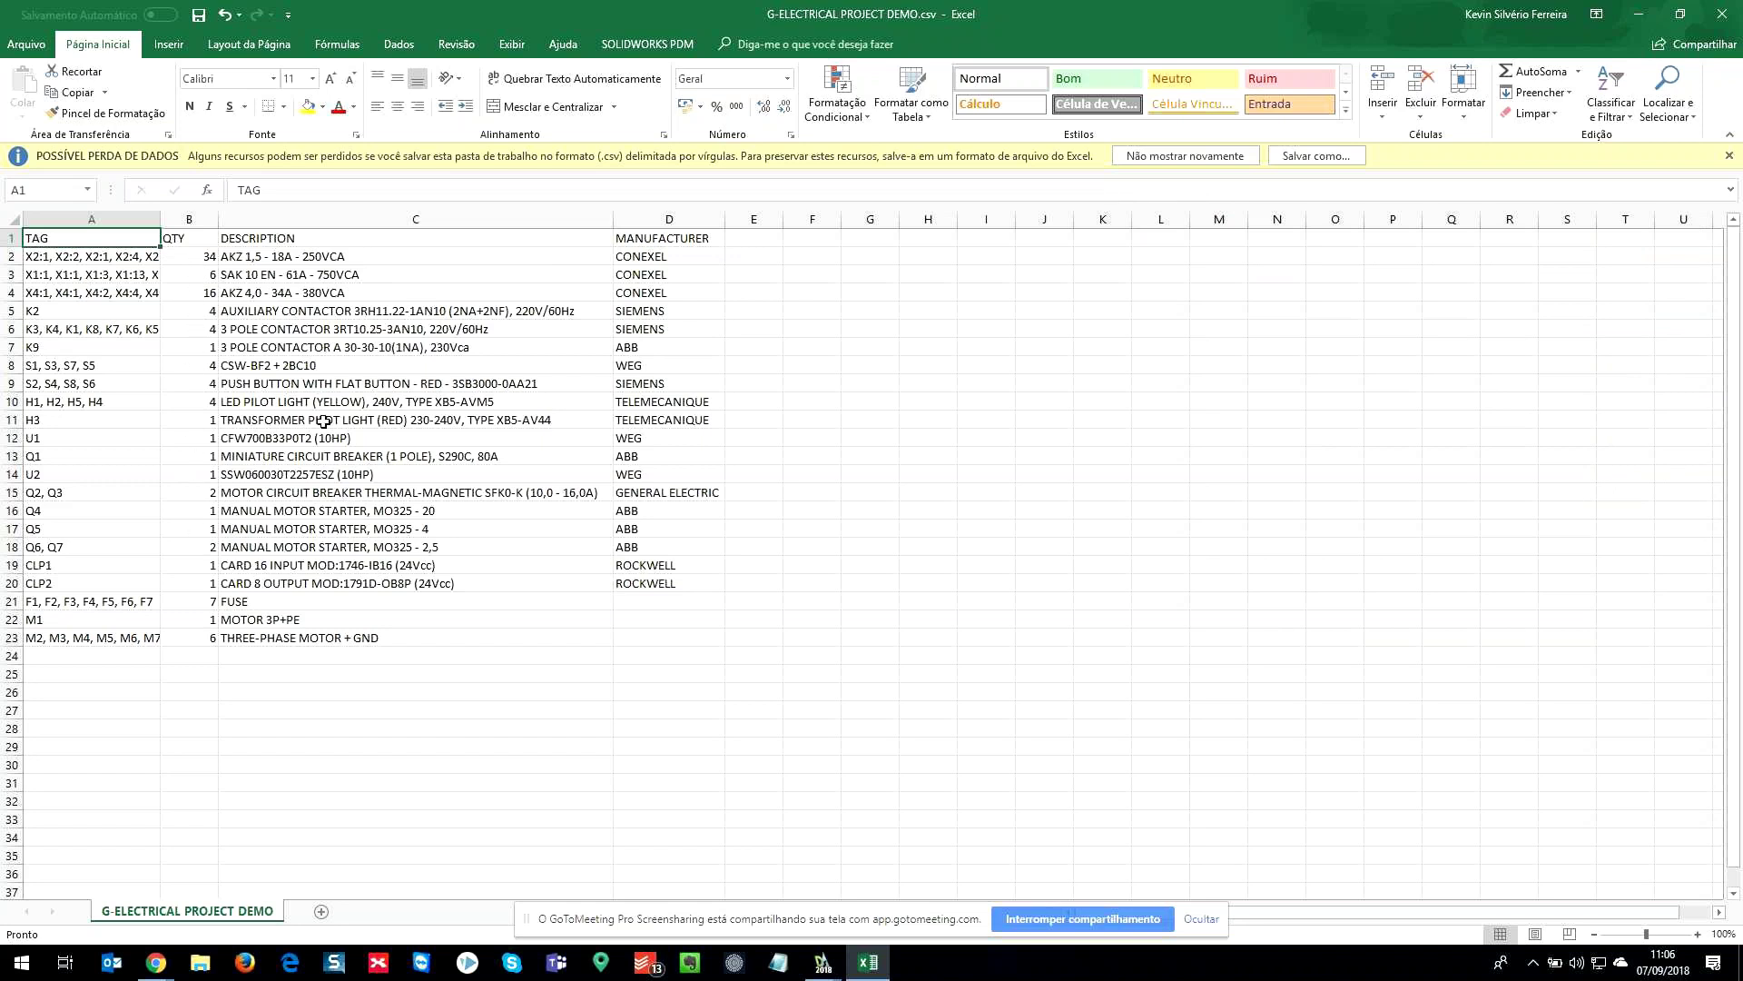
left_click_drag(616, 221, 757, 227)
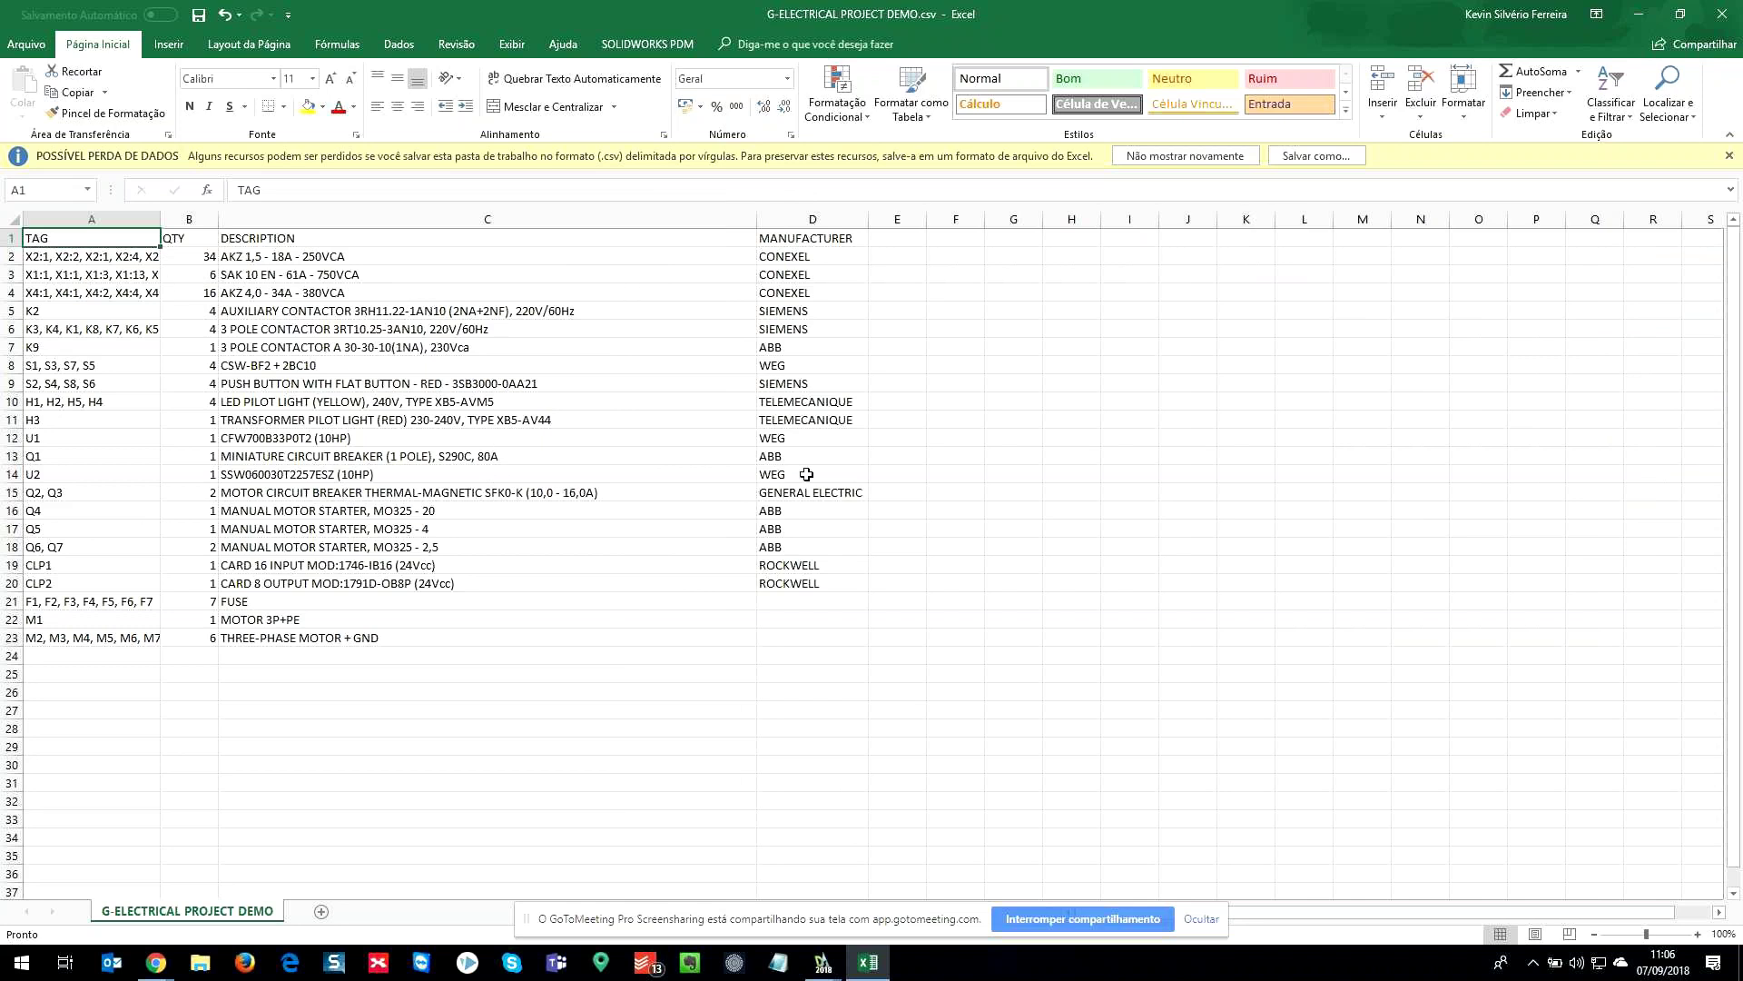
left_click(1648, 16)
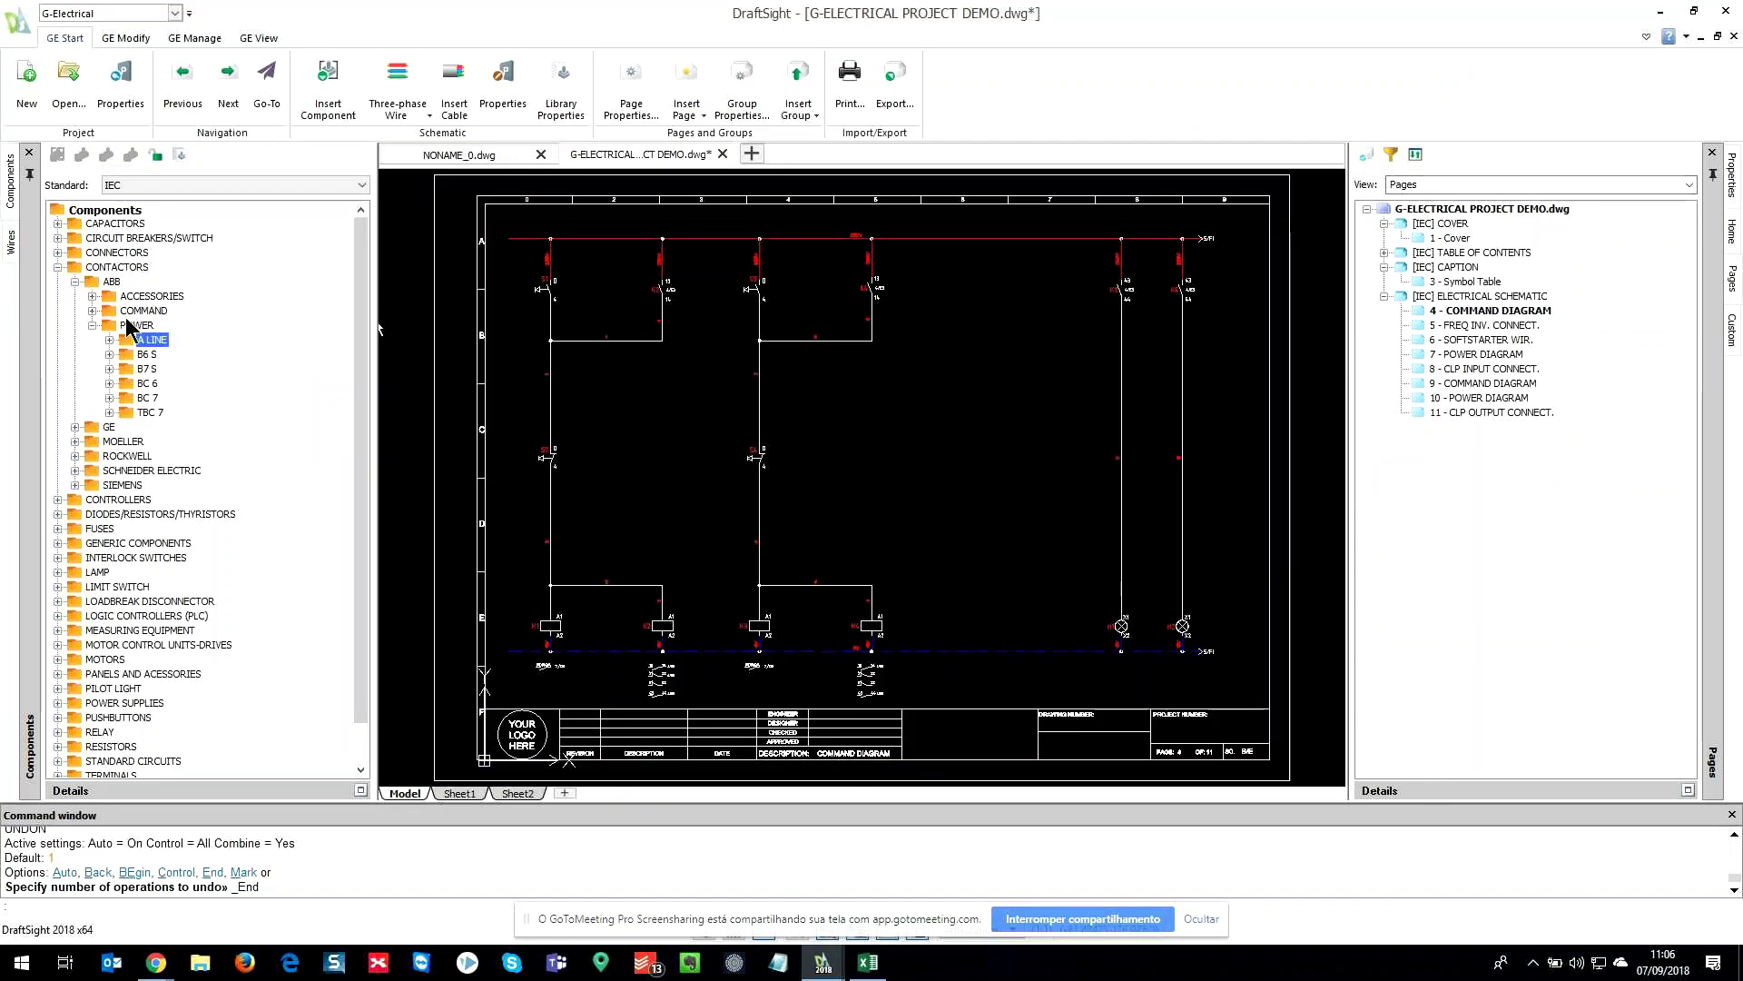
left_click(74, 281)
left_click(58, 267)
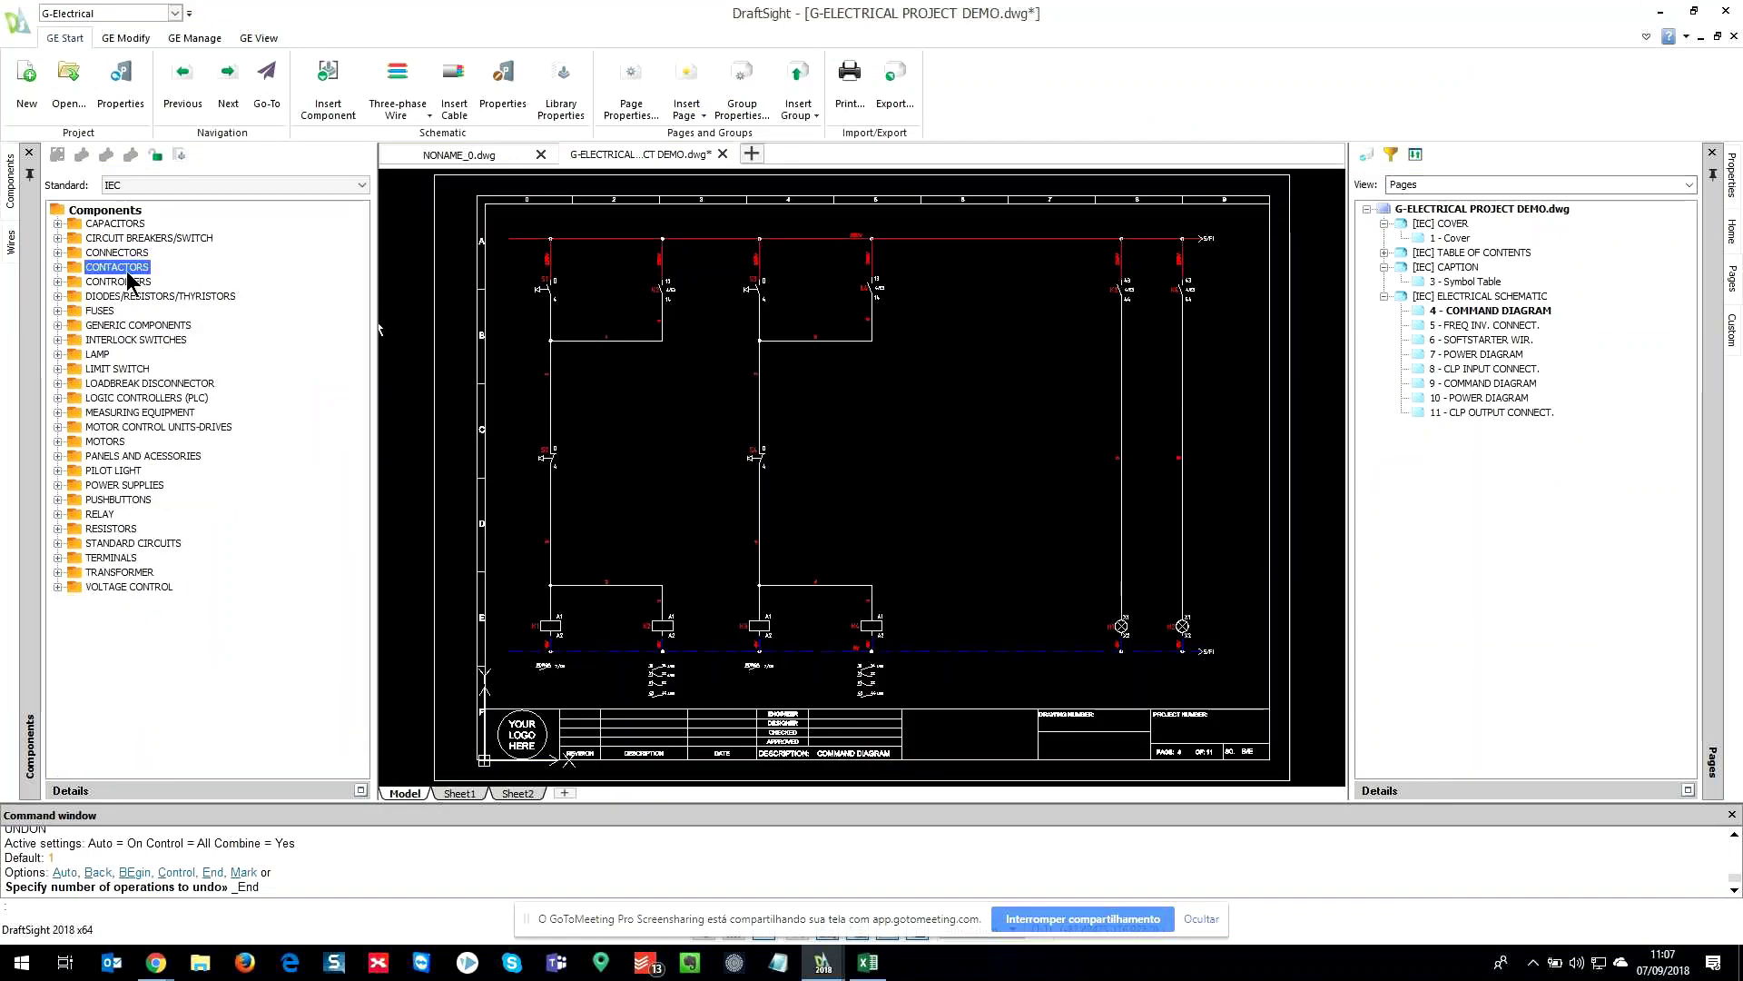
scroll(552, 341, "up", 2)
scroll(581, 565, "up", 2)
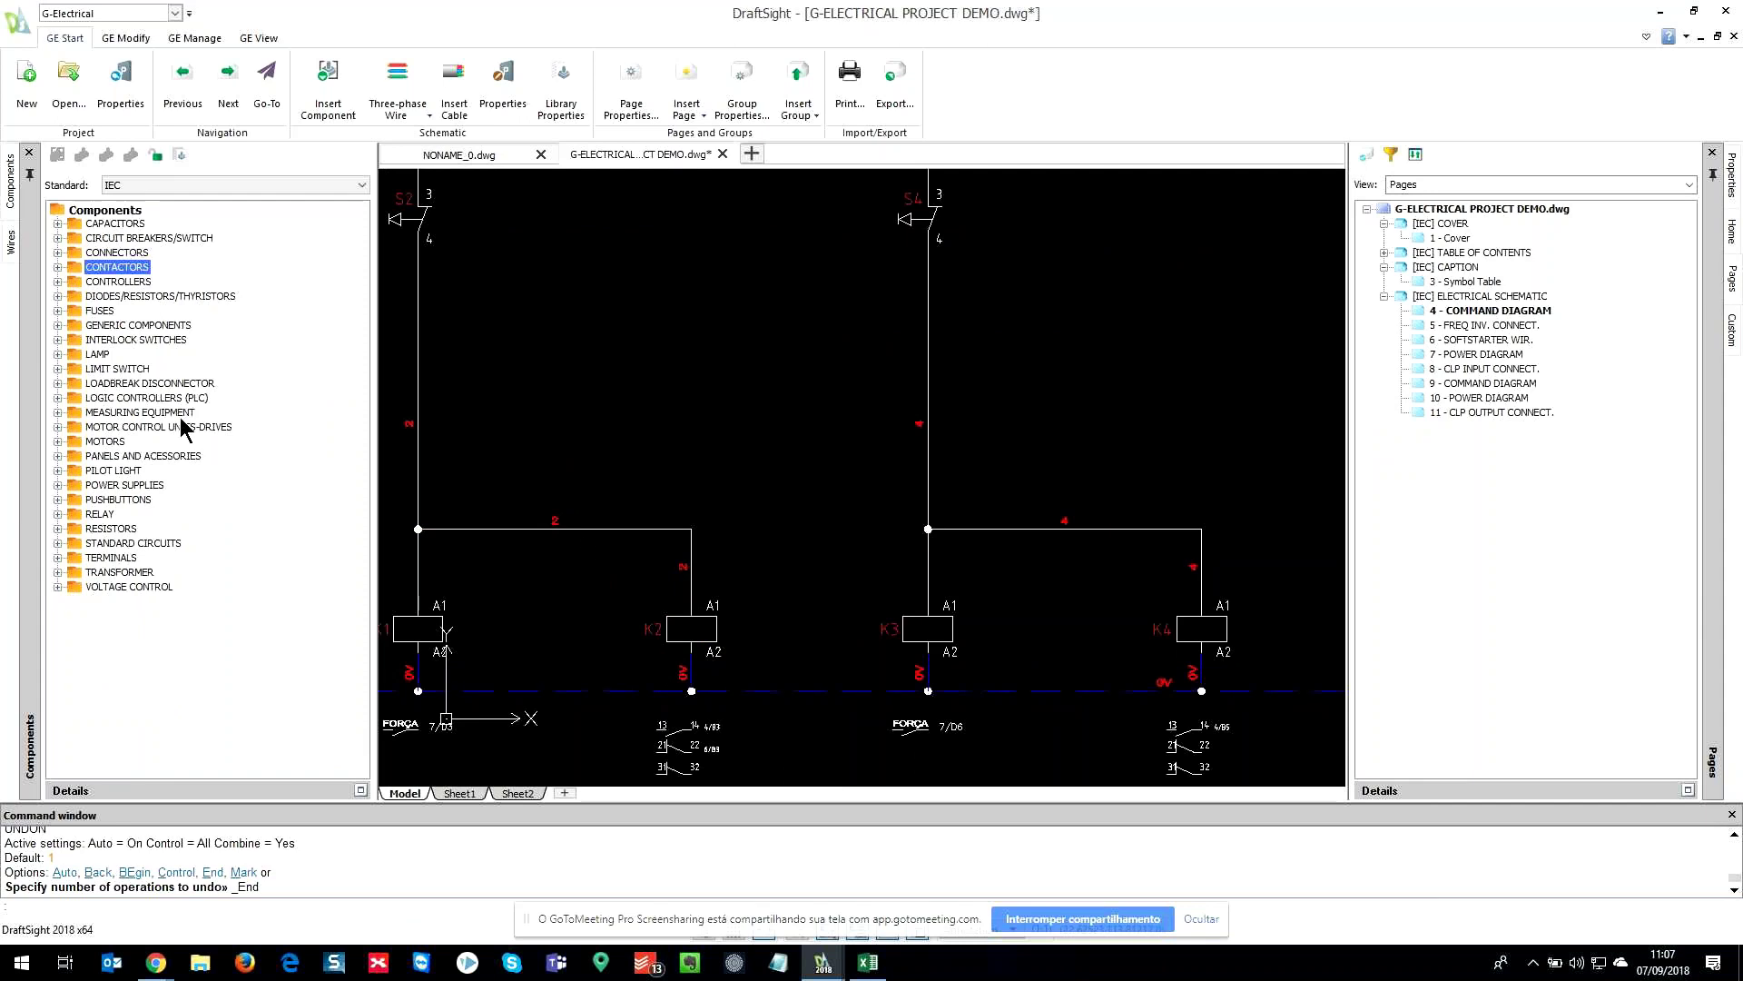
- Open the component properties of ABB's A LINE power contactor A 9-30-22(2NA+2NF), 230Vca and examine its type and name
left_click(57, 267)
left_click(77, 283)
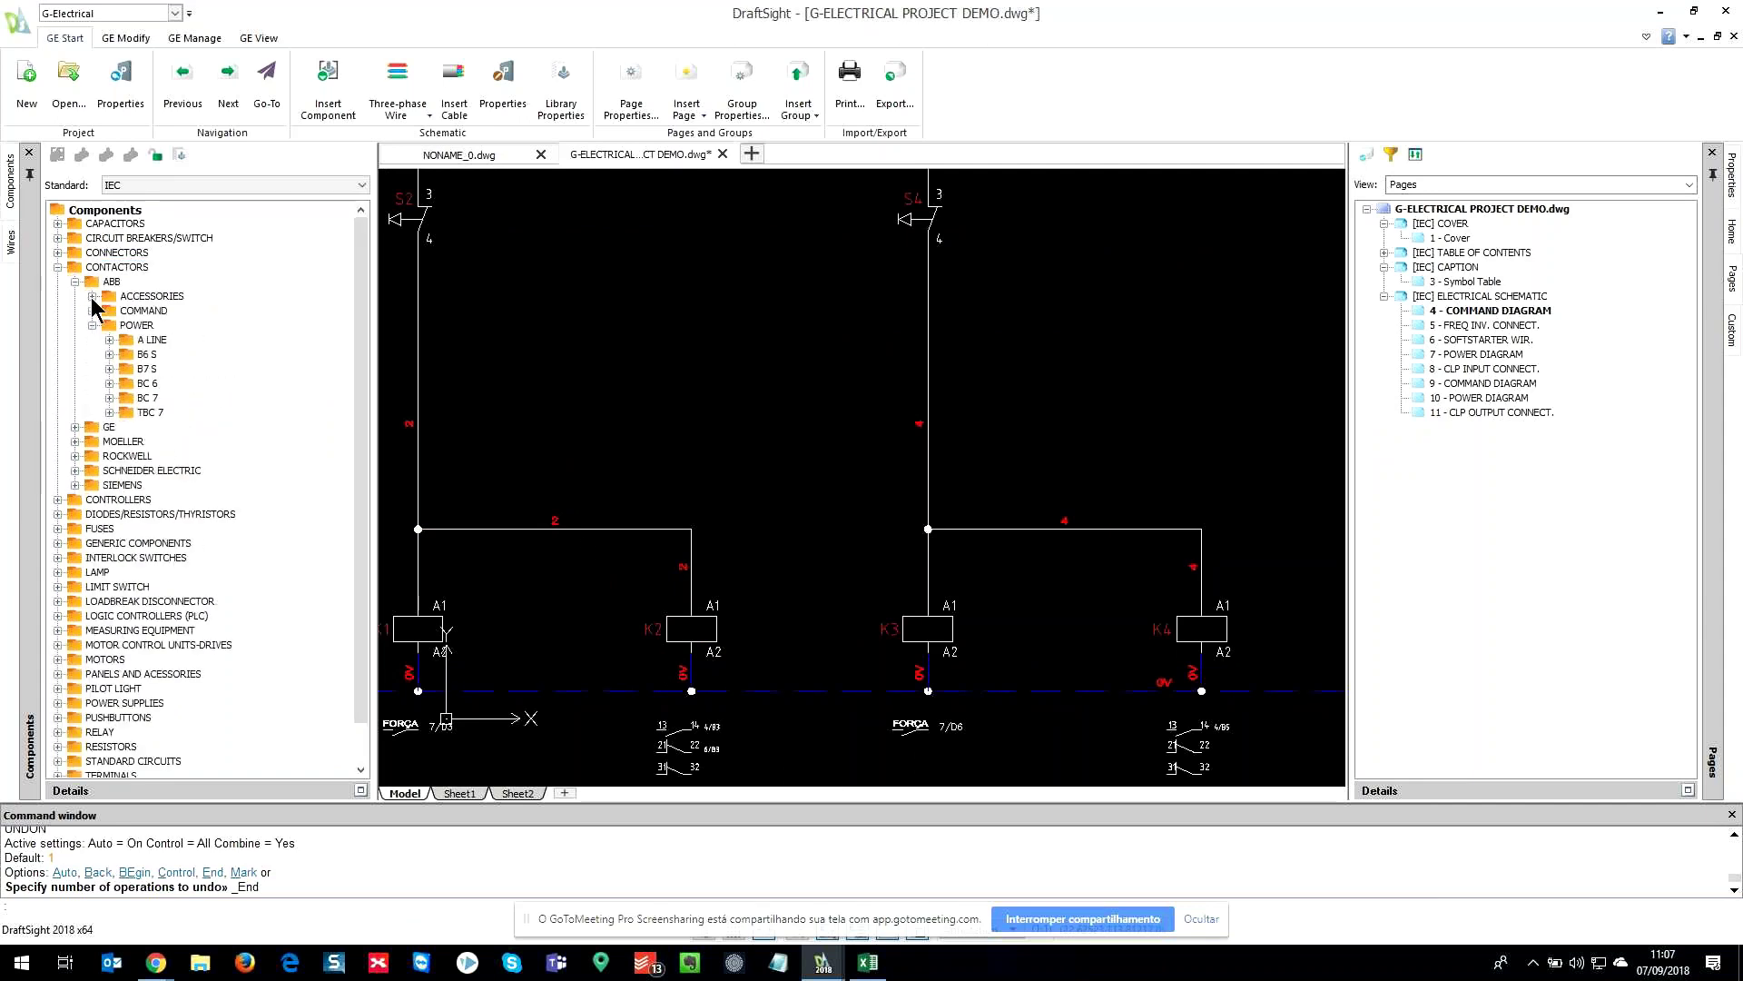
left_click(110, 342)
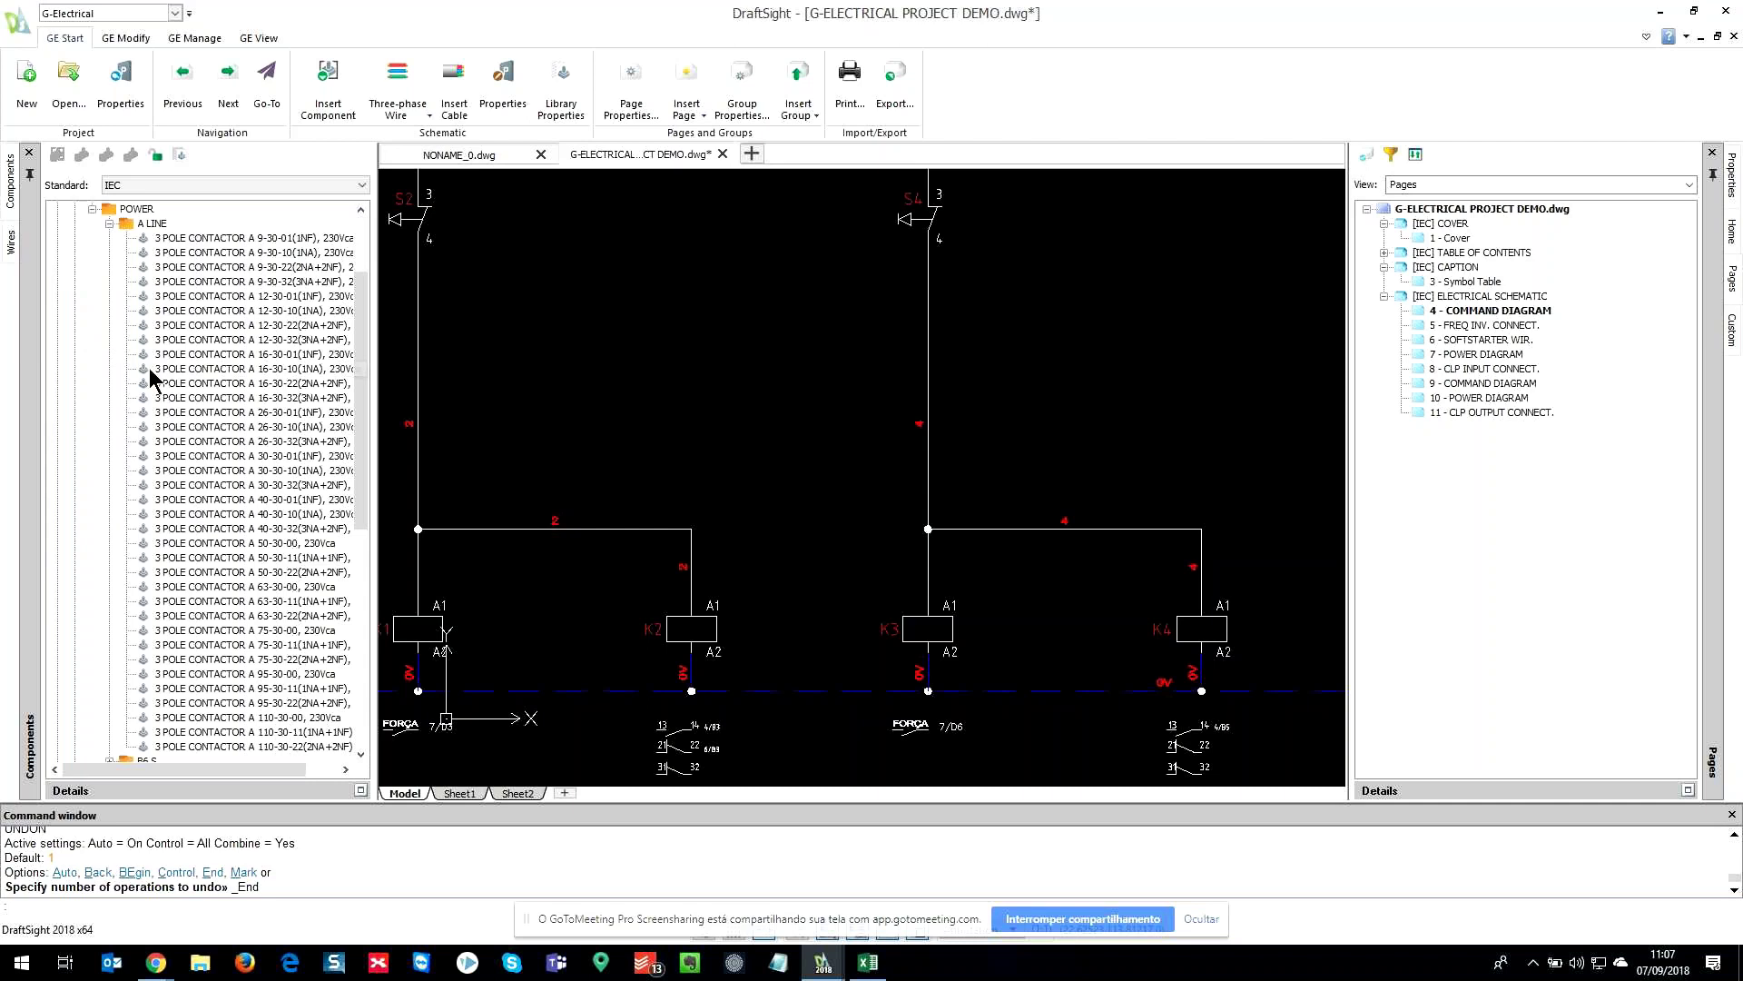
right_click(207, 268)
left_click(289, 443)
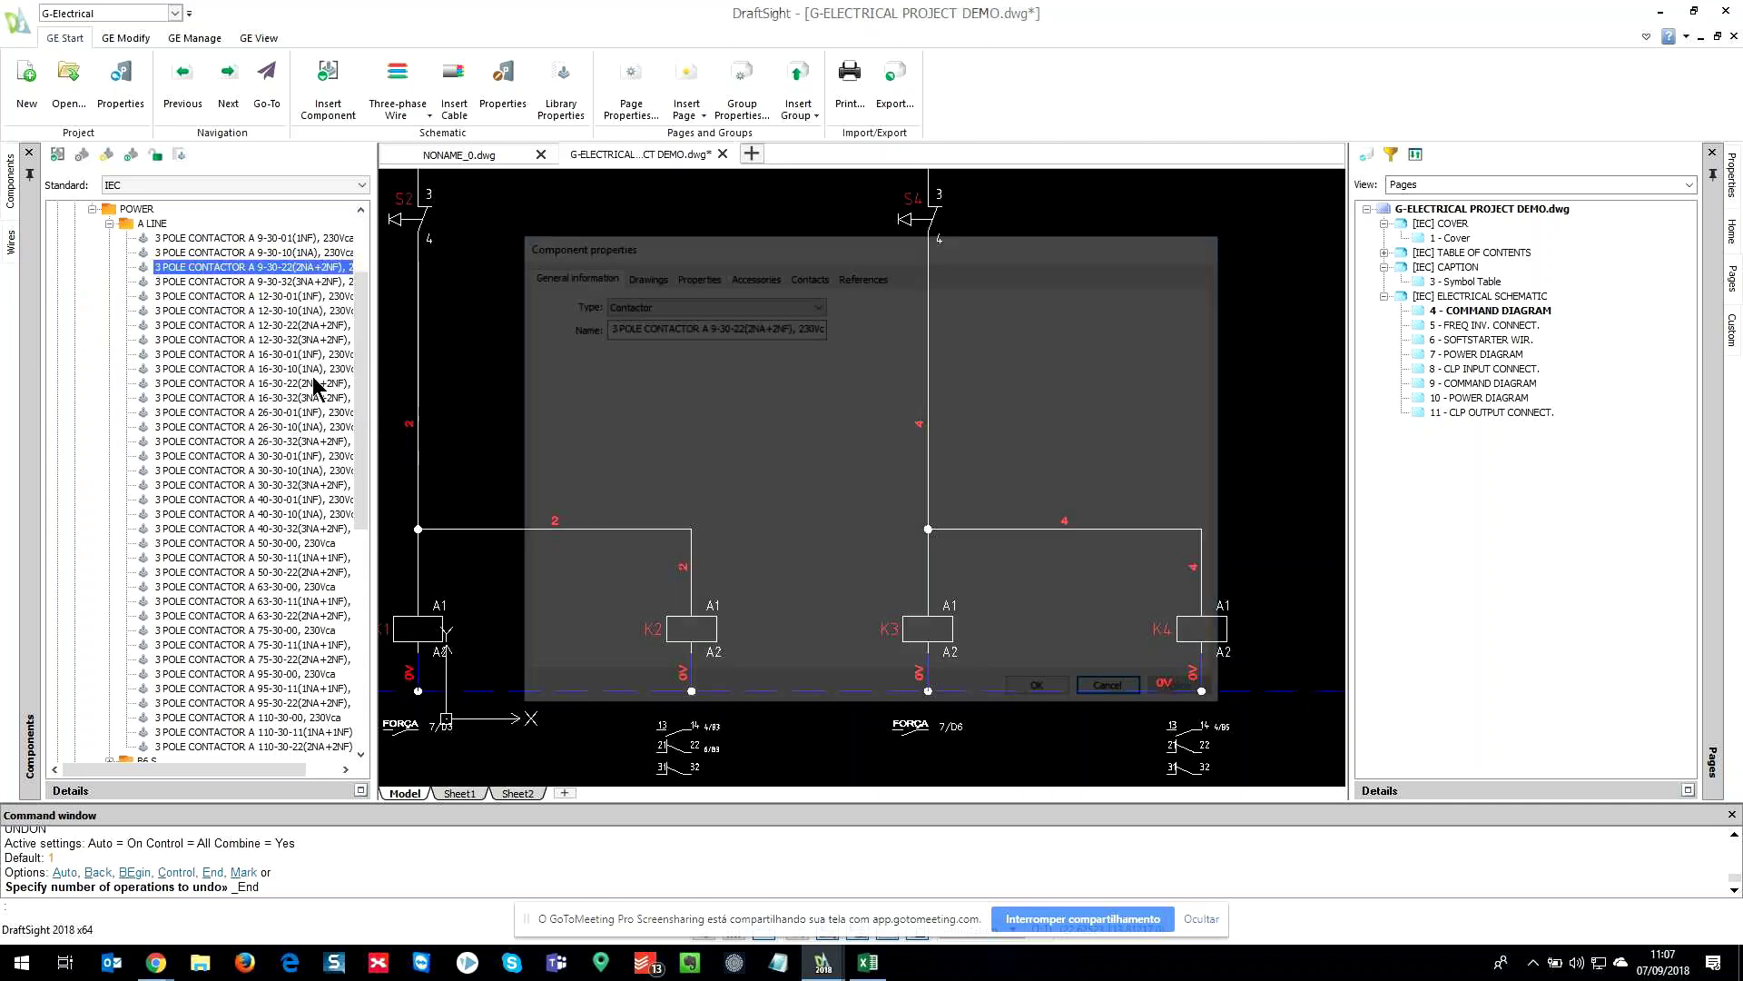
left_click_drag(719, 245, 654, 238)
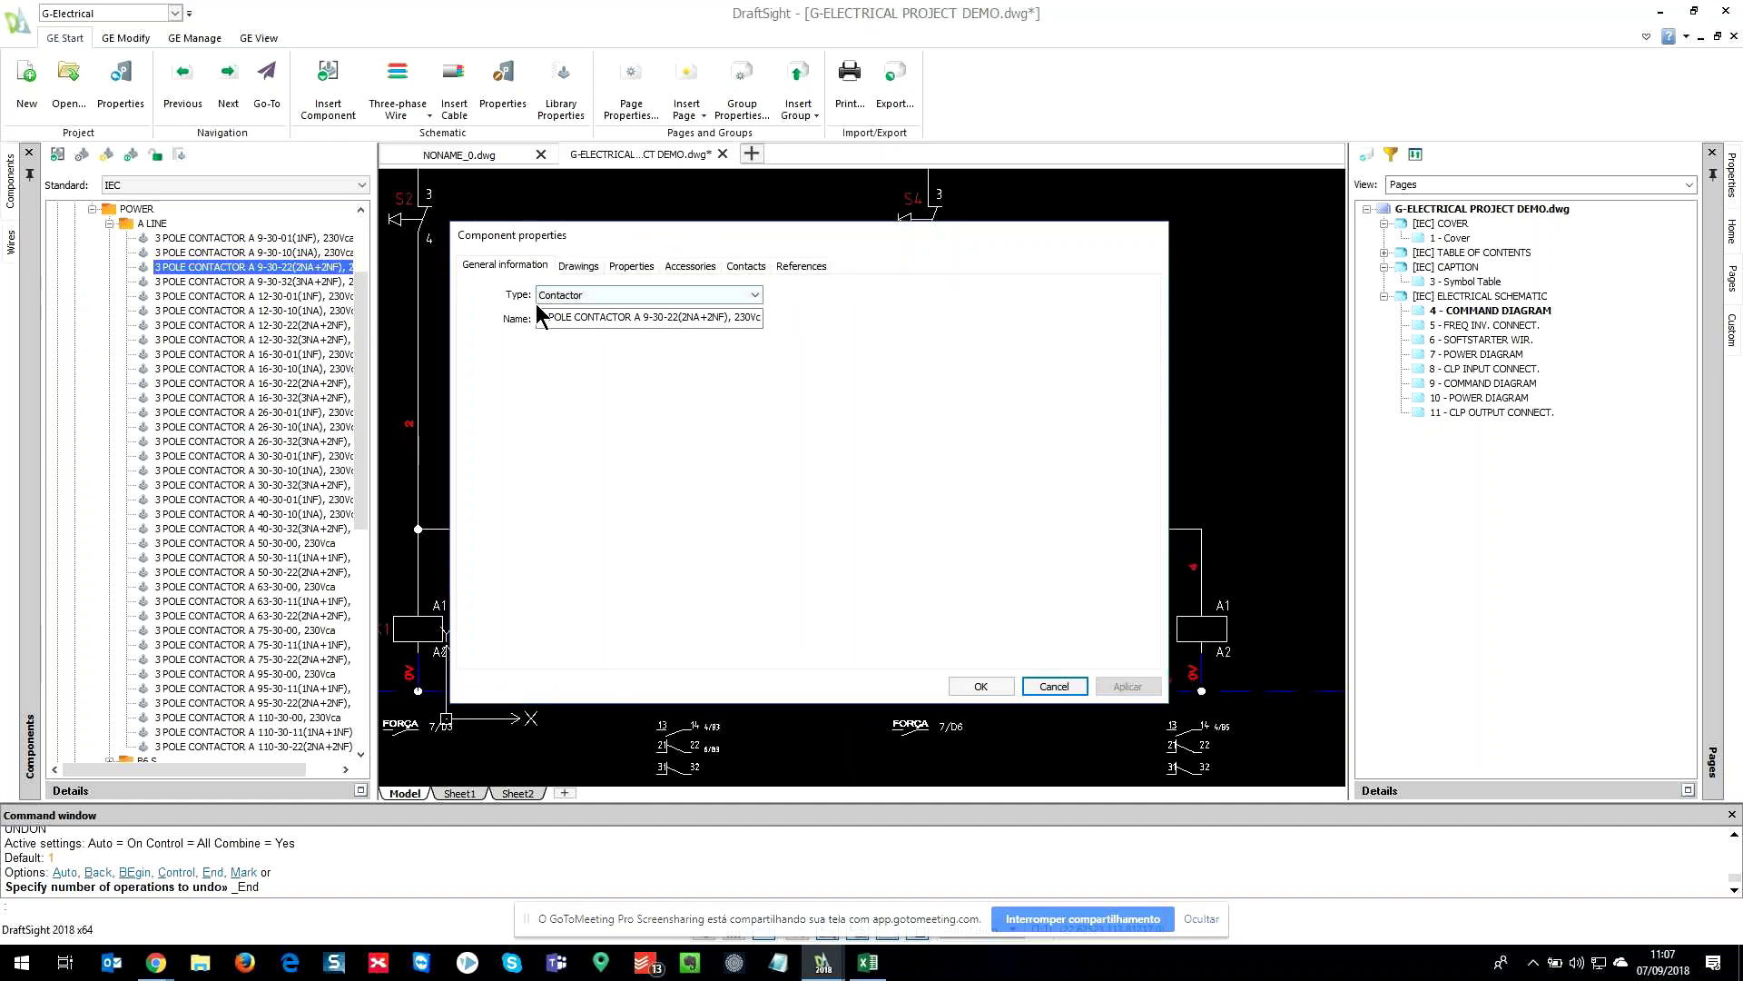
left_click_drag(539, 323, 776, 322)
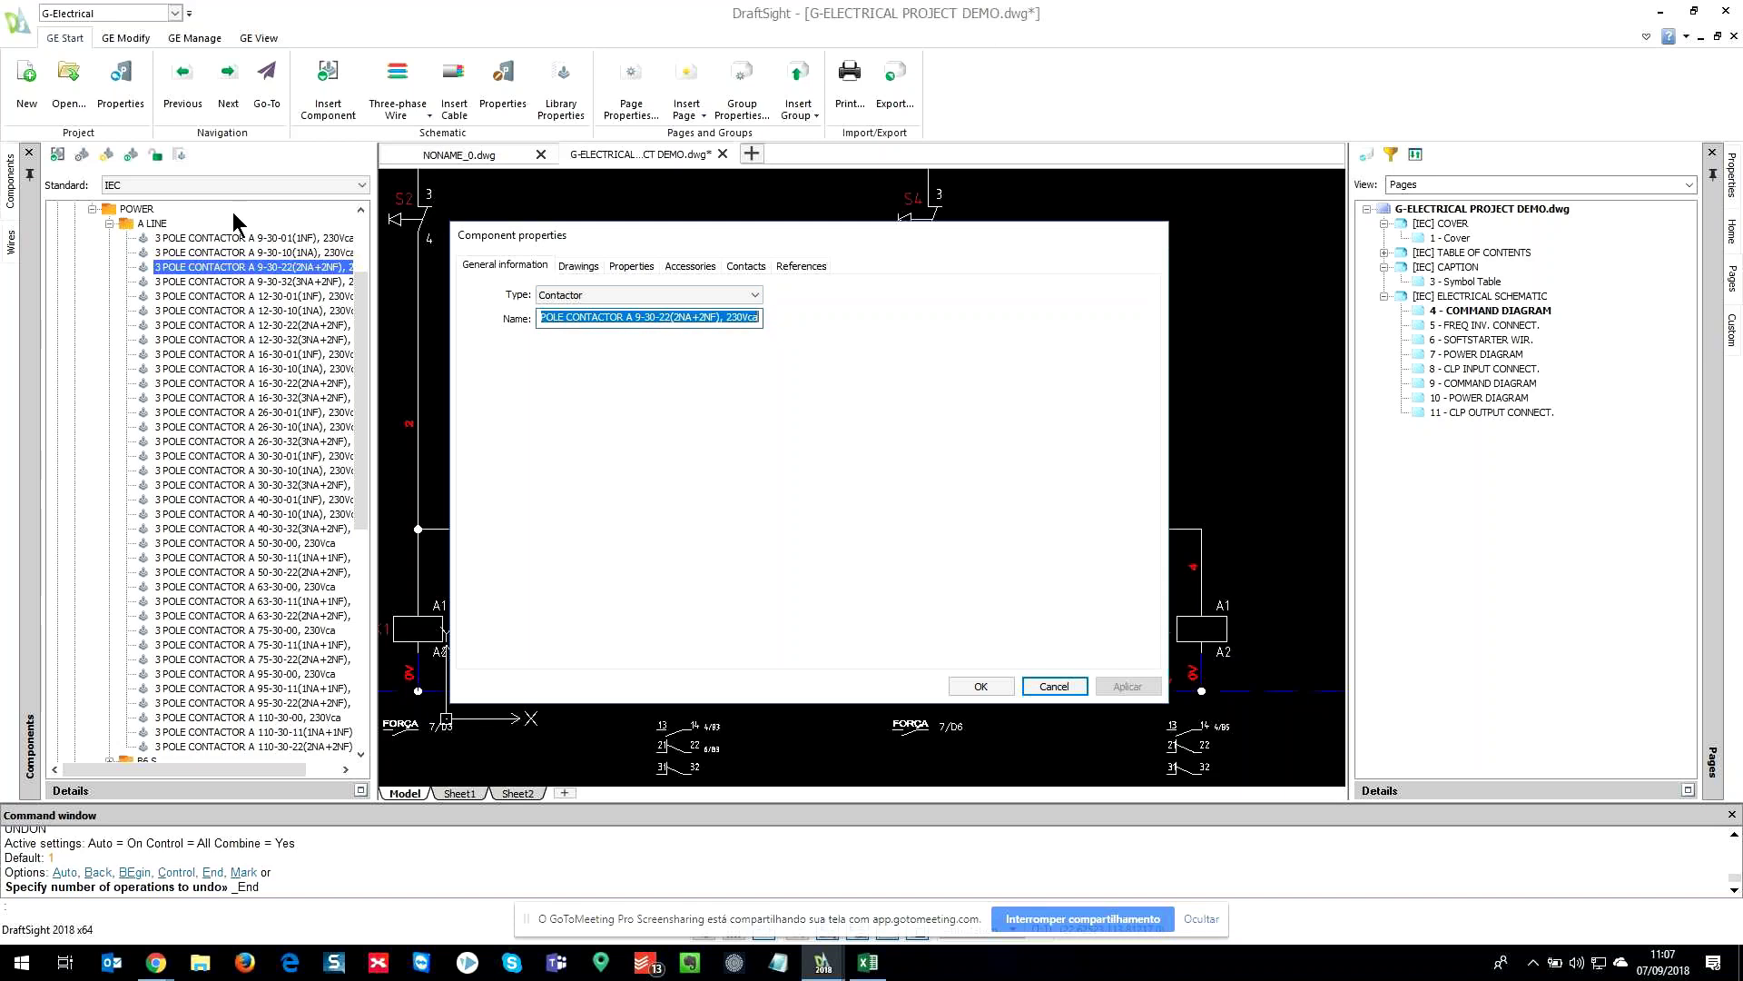
- Examine the contactor's IEC Schematic representation in the drawing editor and leave it without saving changes
left_click(585, 267)
left_click(542, 341)
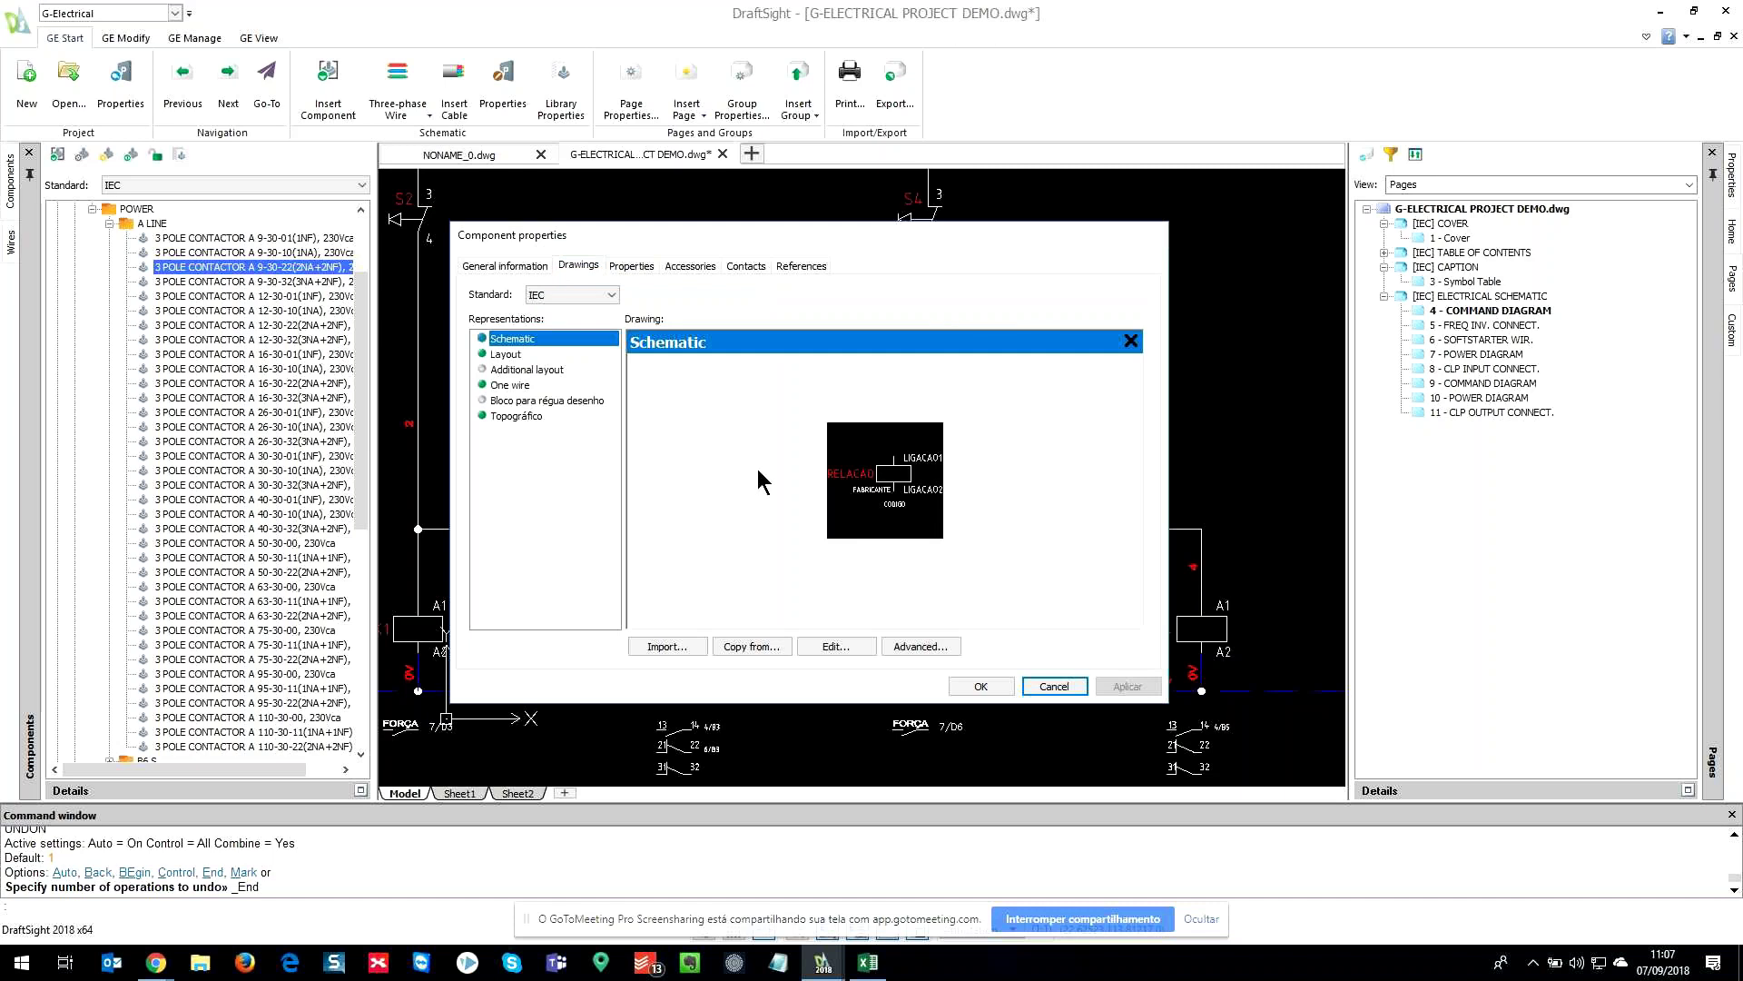
left_click(839, 646)
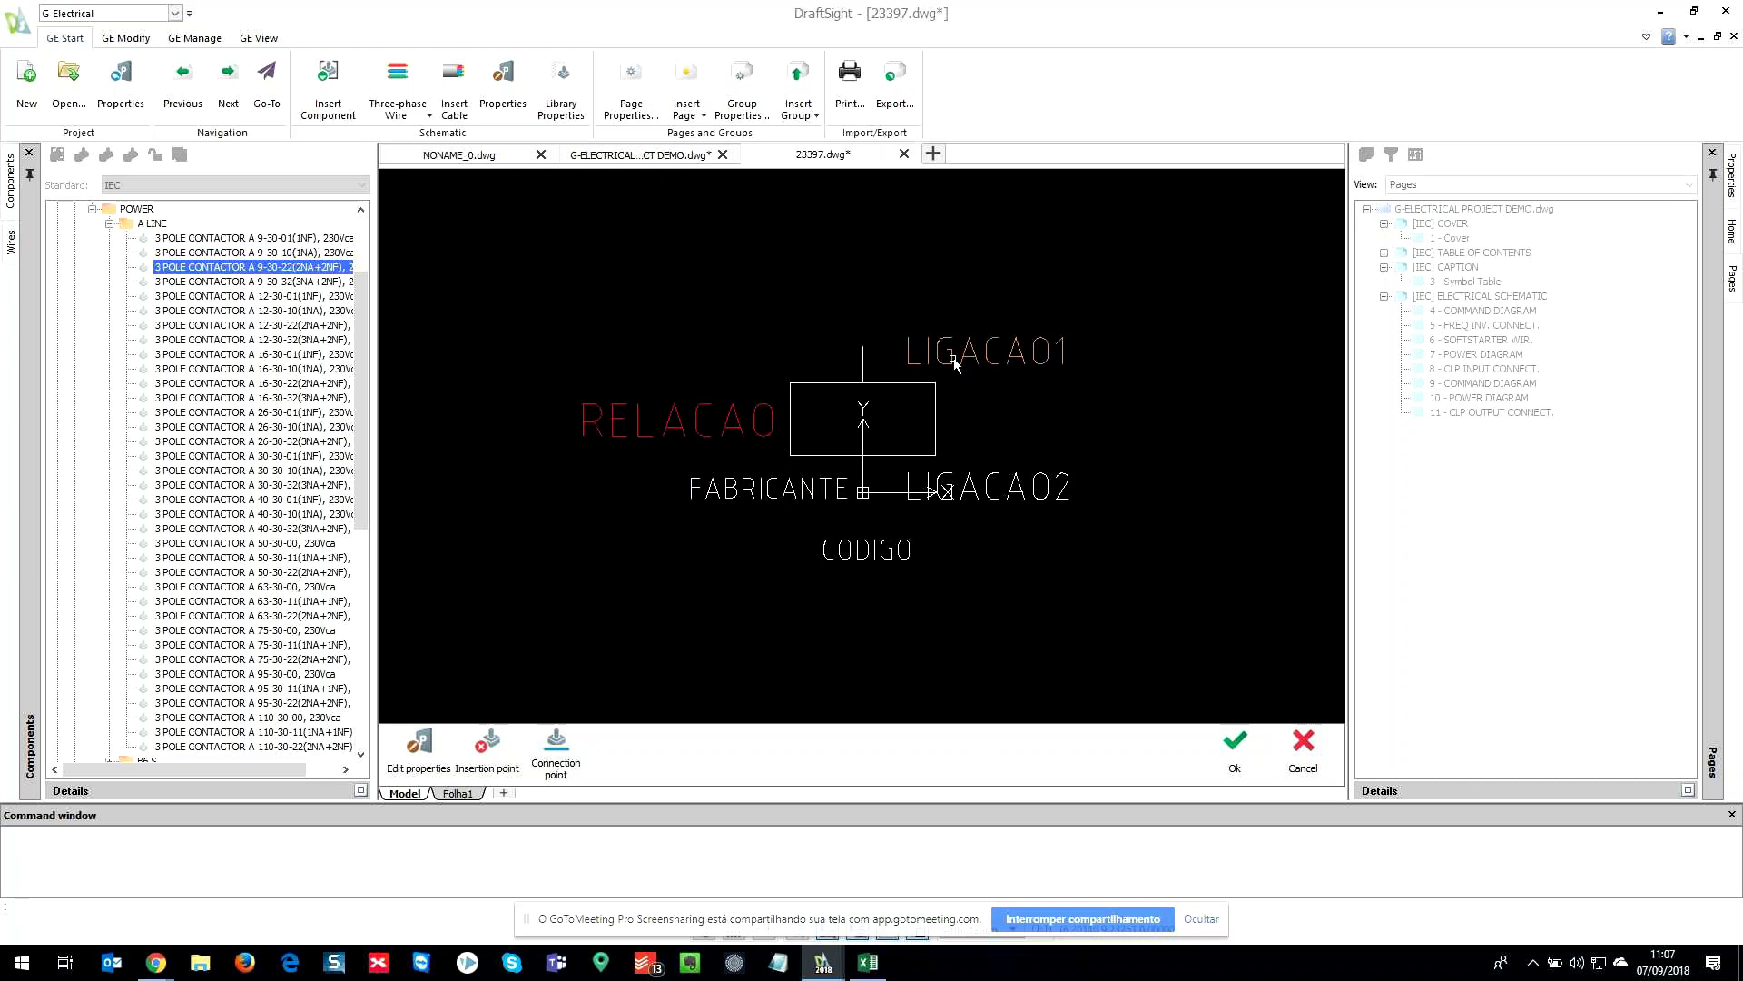
left_click(1322, 758)
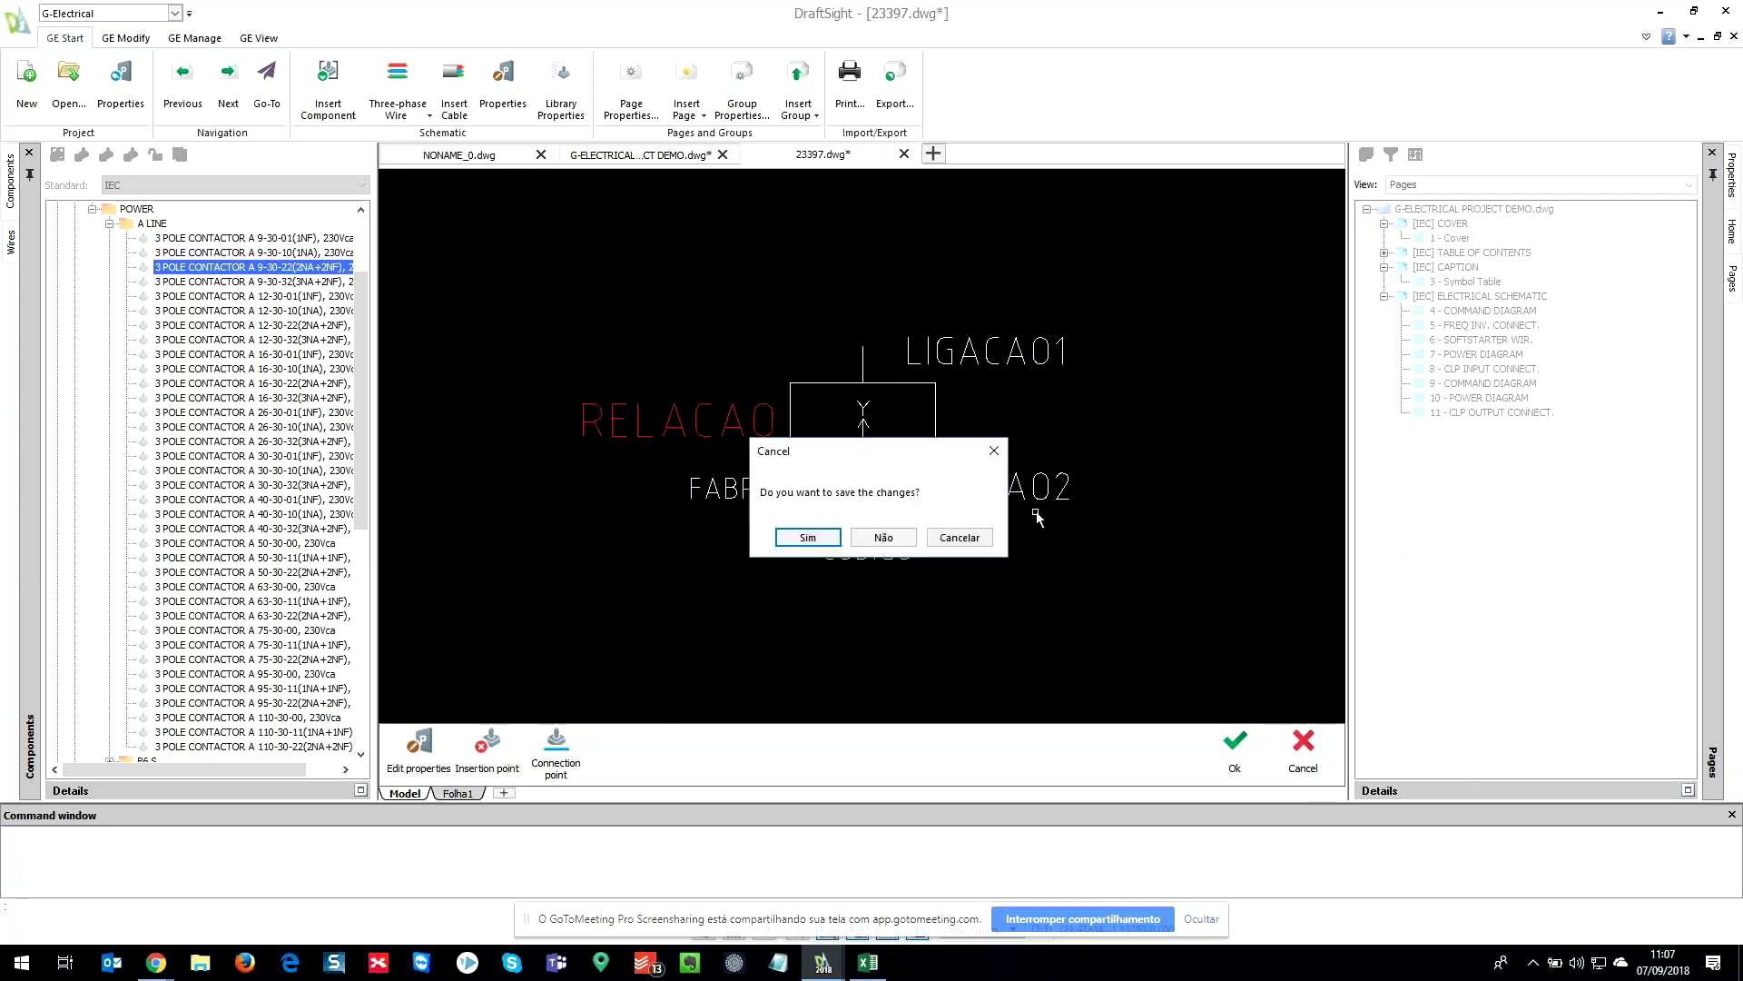
left_click(882, 536)
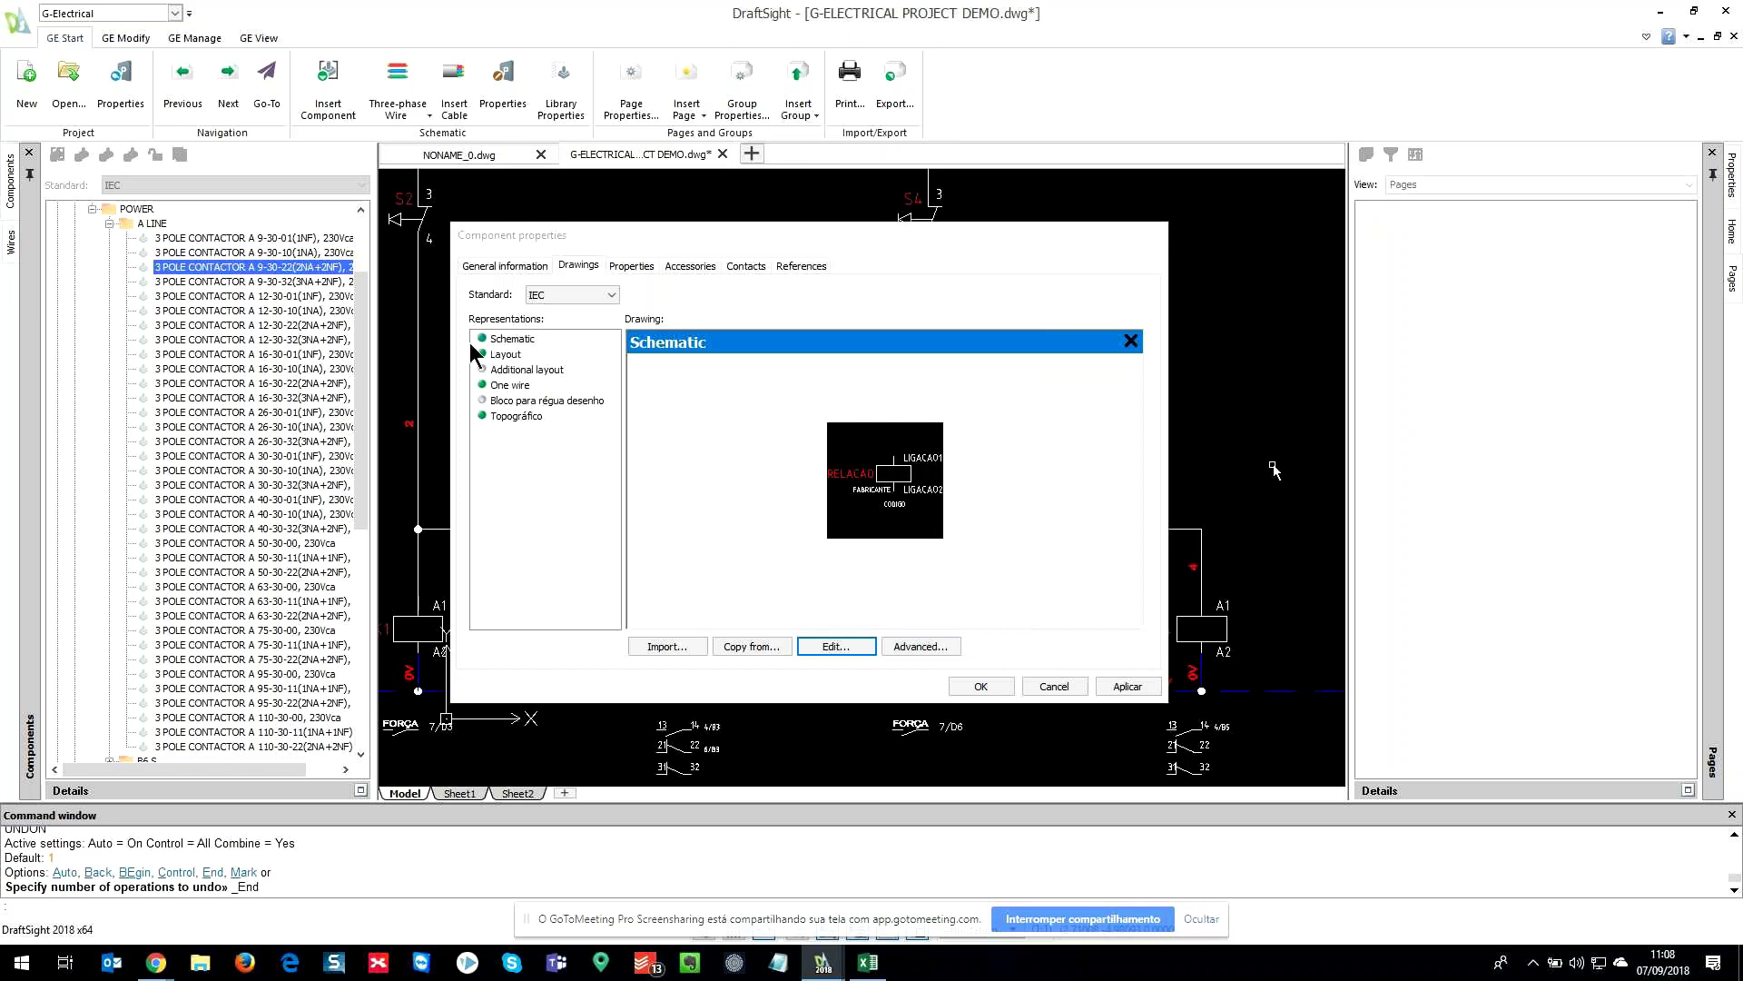
- Review the contactor's IEC properties, including its descriptions and tag pattern, with the Value column widened to show full texts
left_click(633, 266)
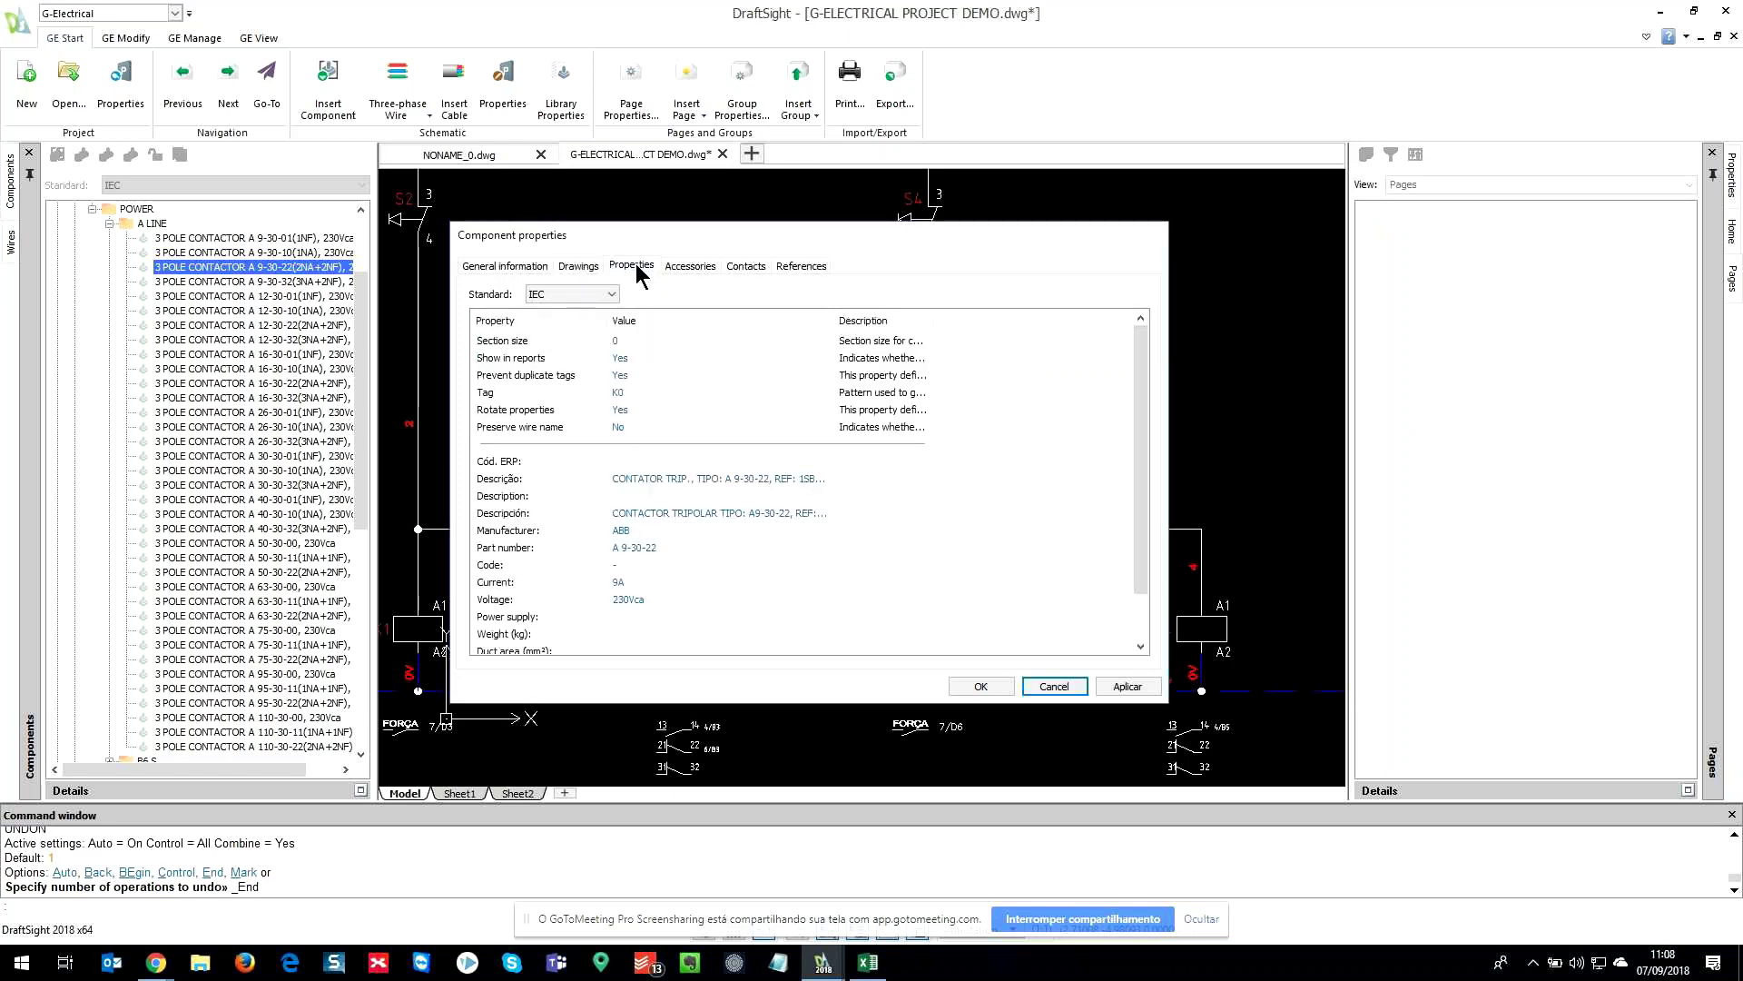
left_click_drag(833, 321, 970, 331)
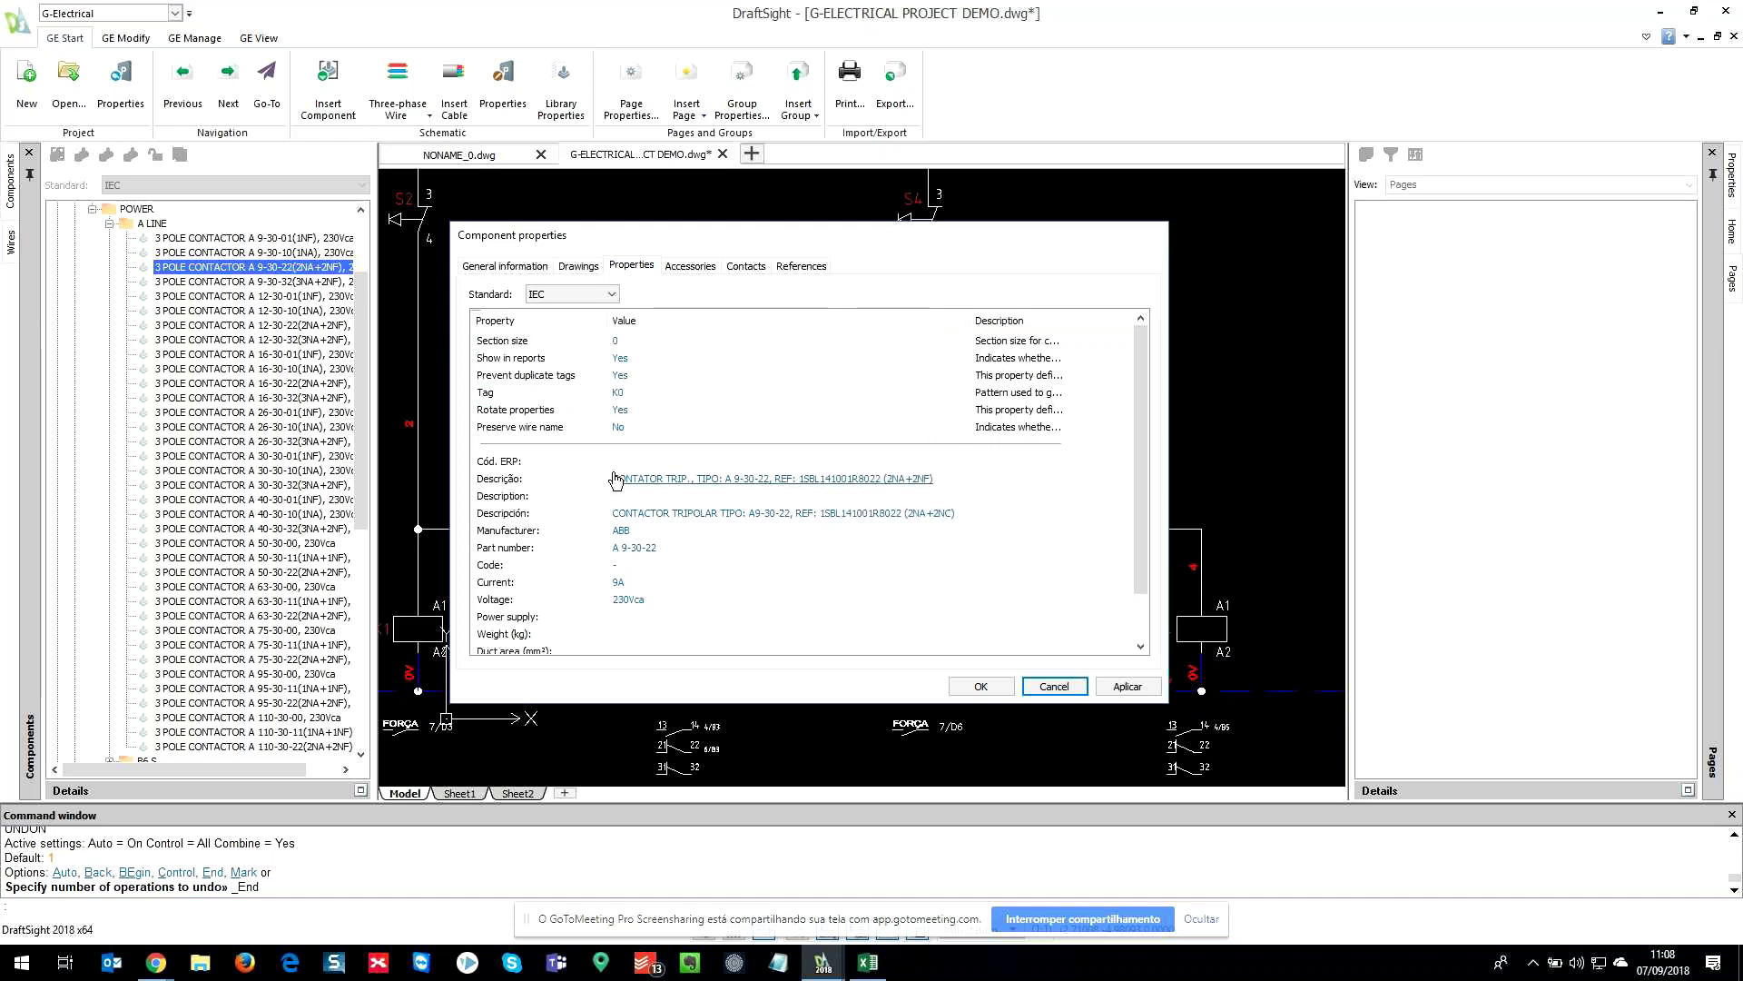
left_click(508, 514)
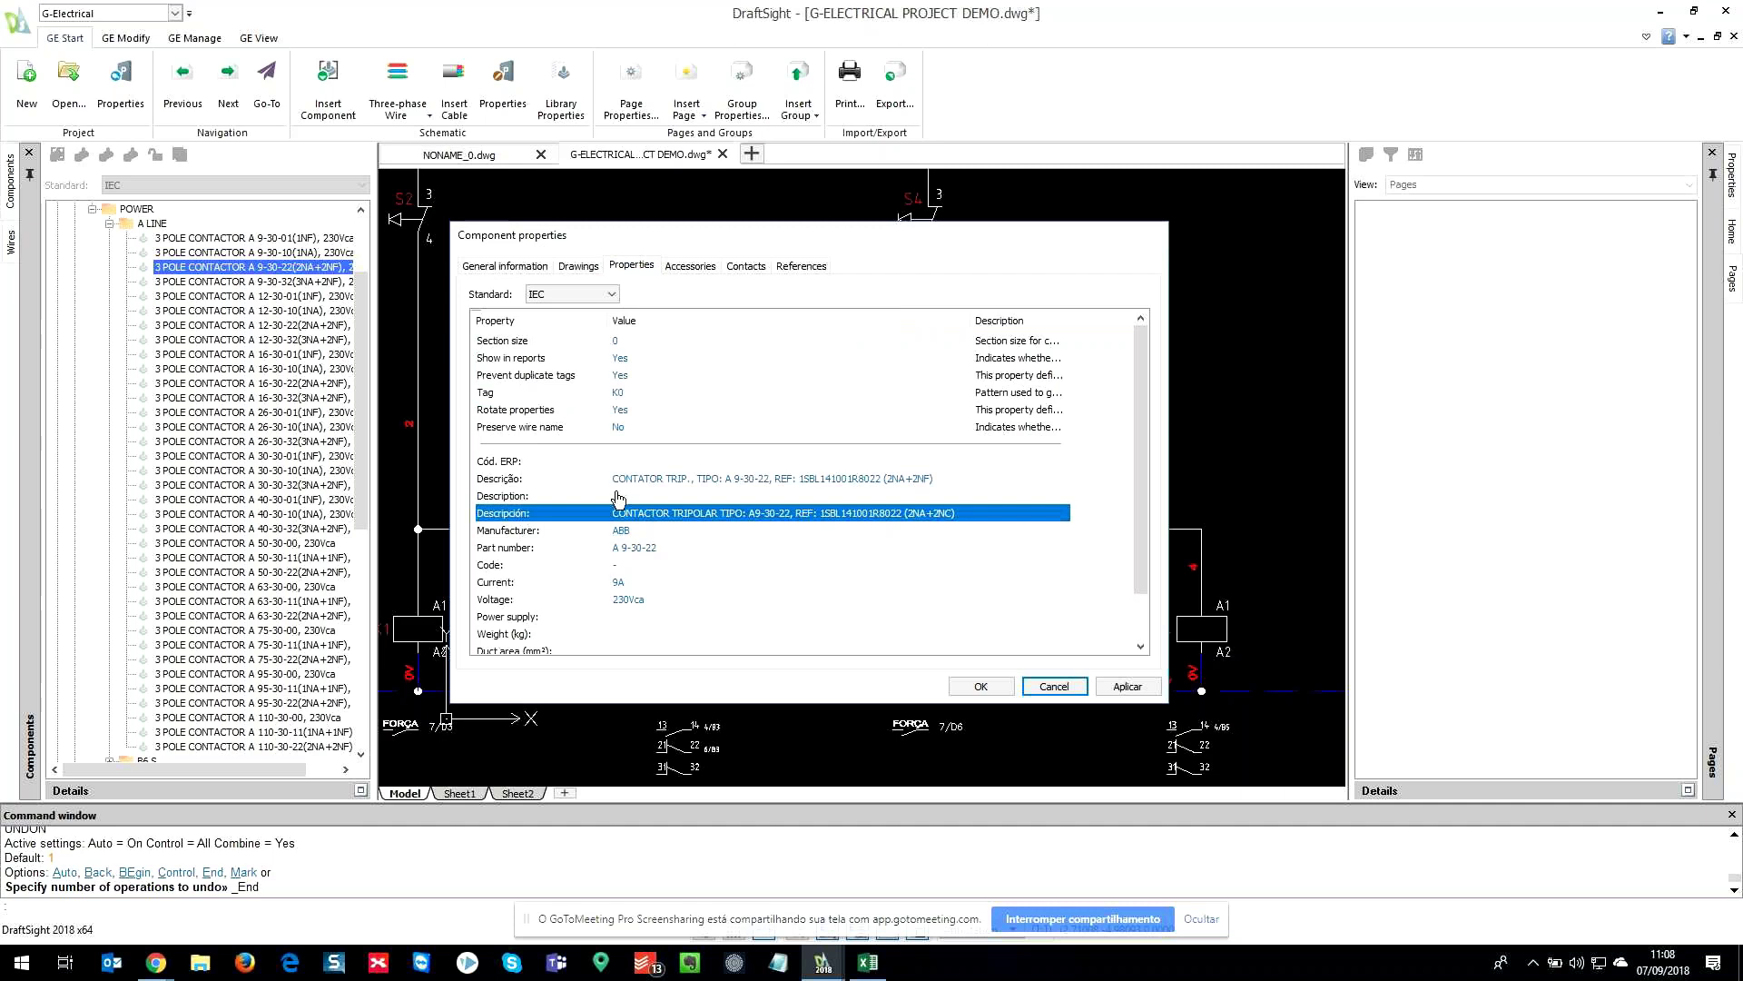
scroll(615, 504, "down", 1)
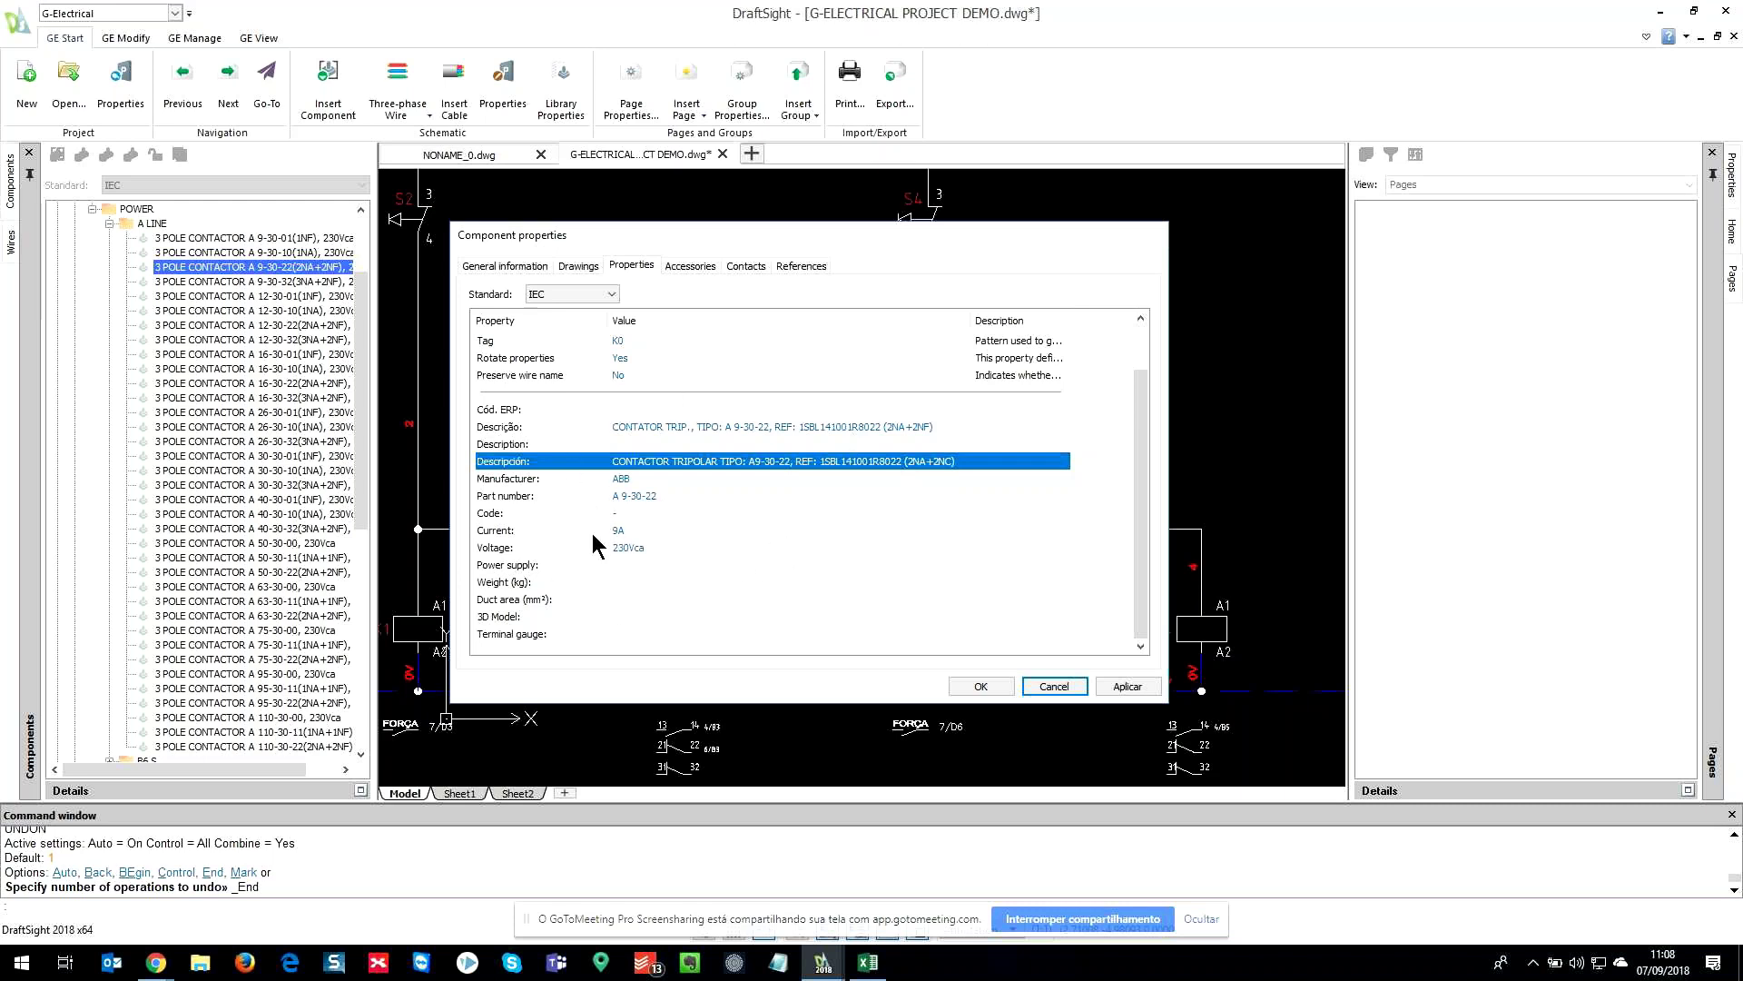
scroll(592, 543, "up", 1)
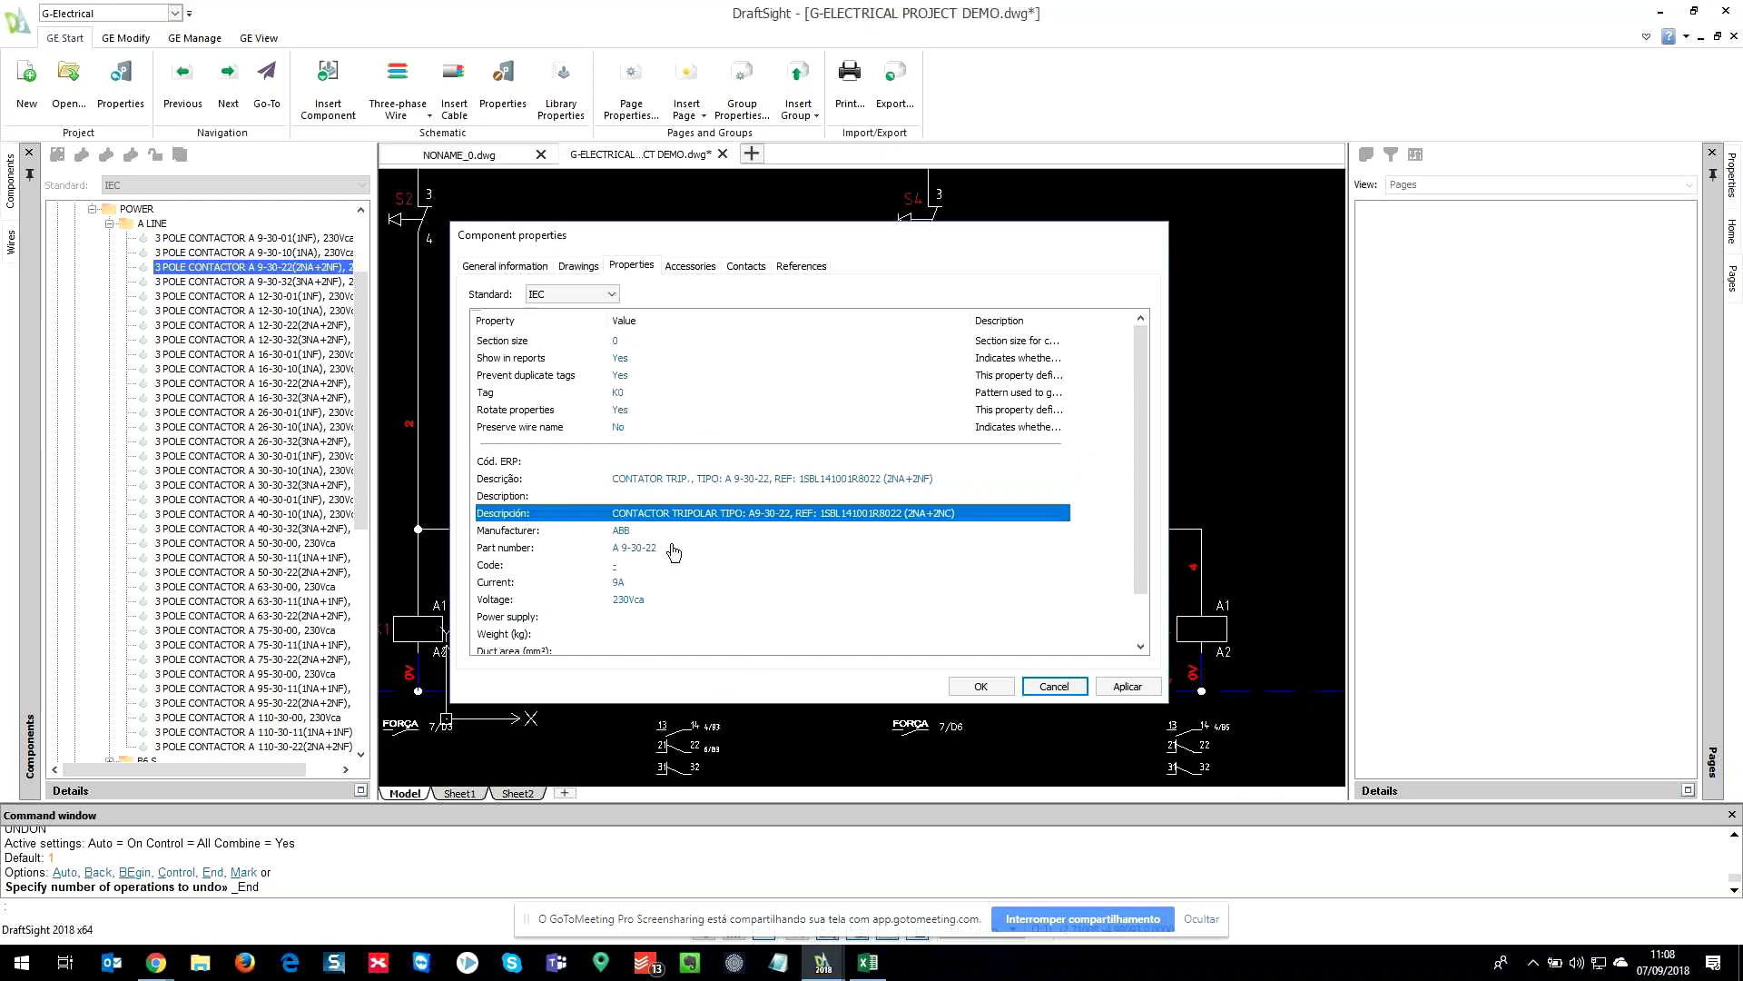
left_click(546, 394)
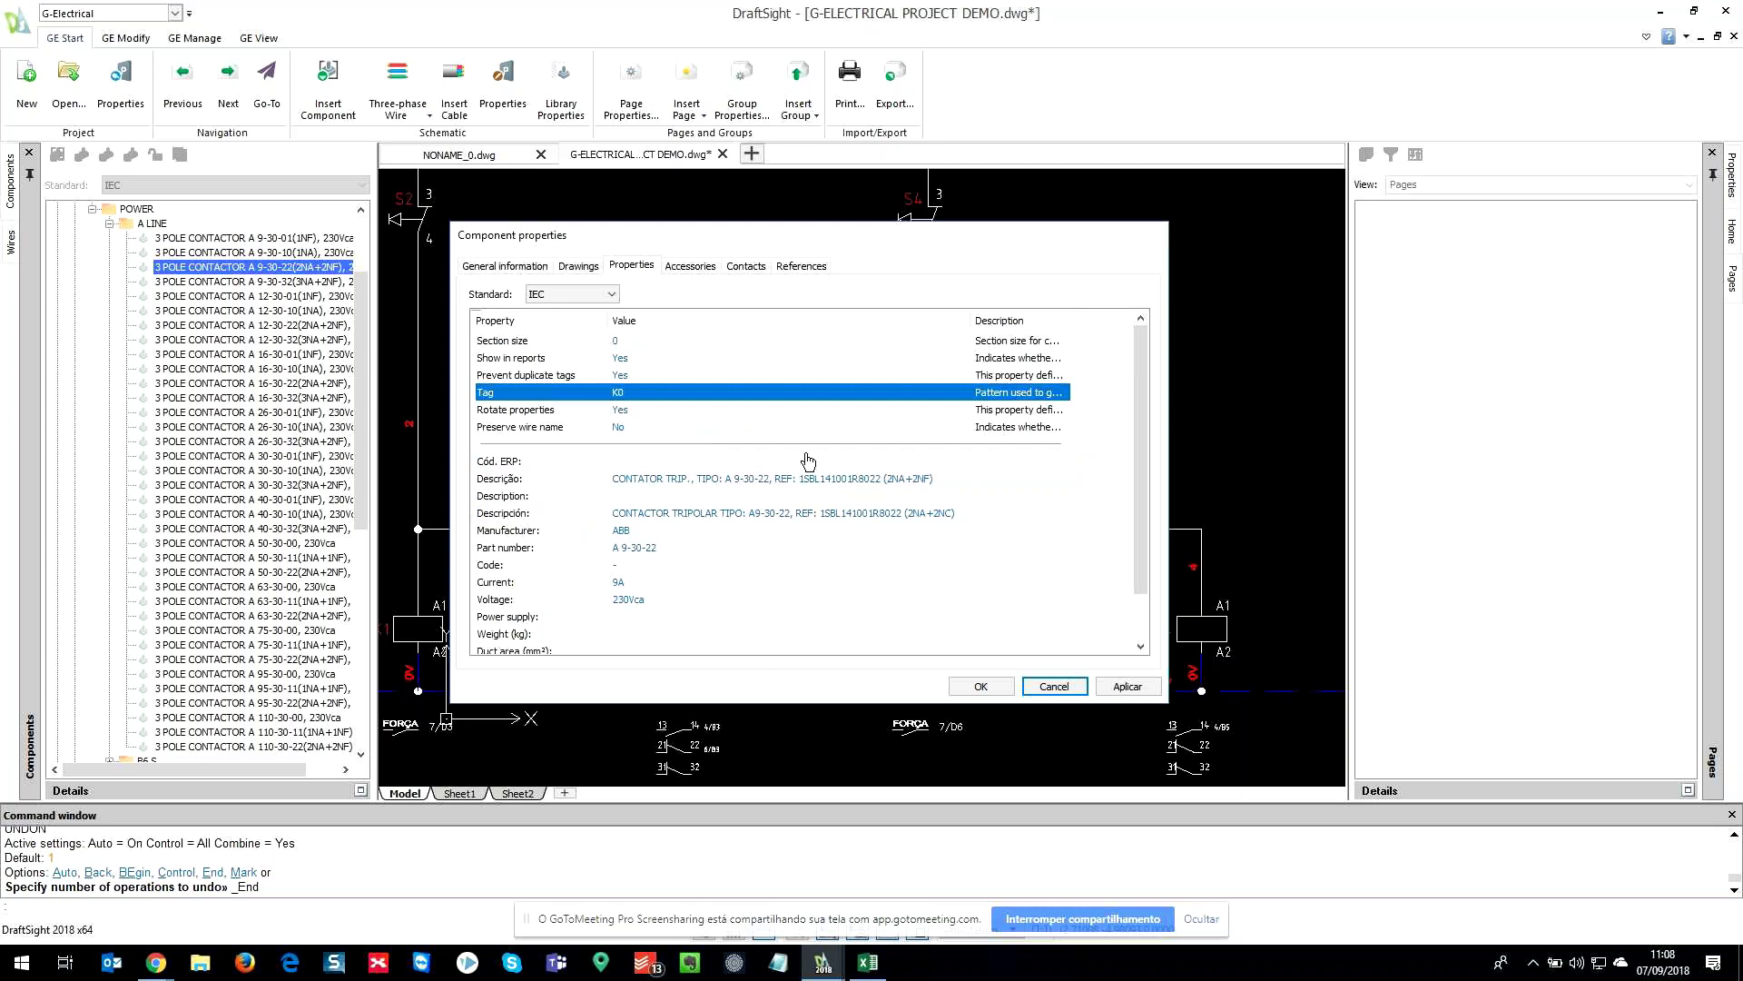
- Review the contactor's accessories and each contact's connection points, and close the component properties without saving changes
left_click(693, 268)
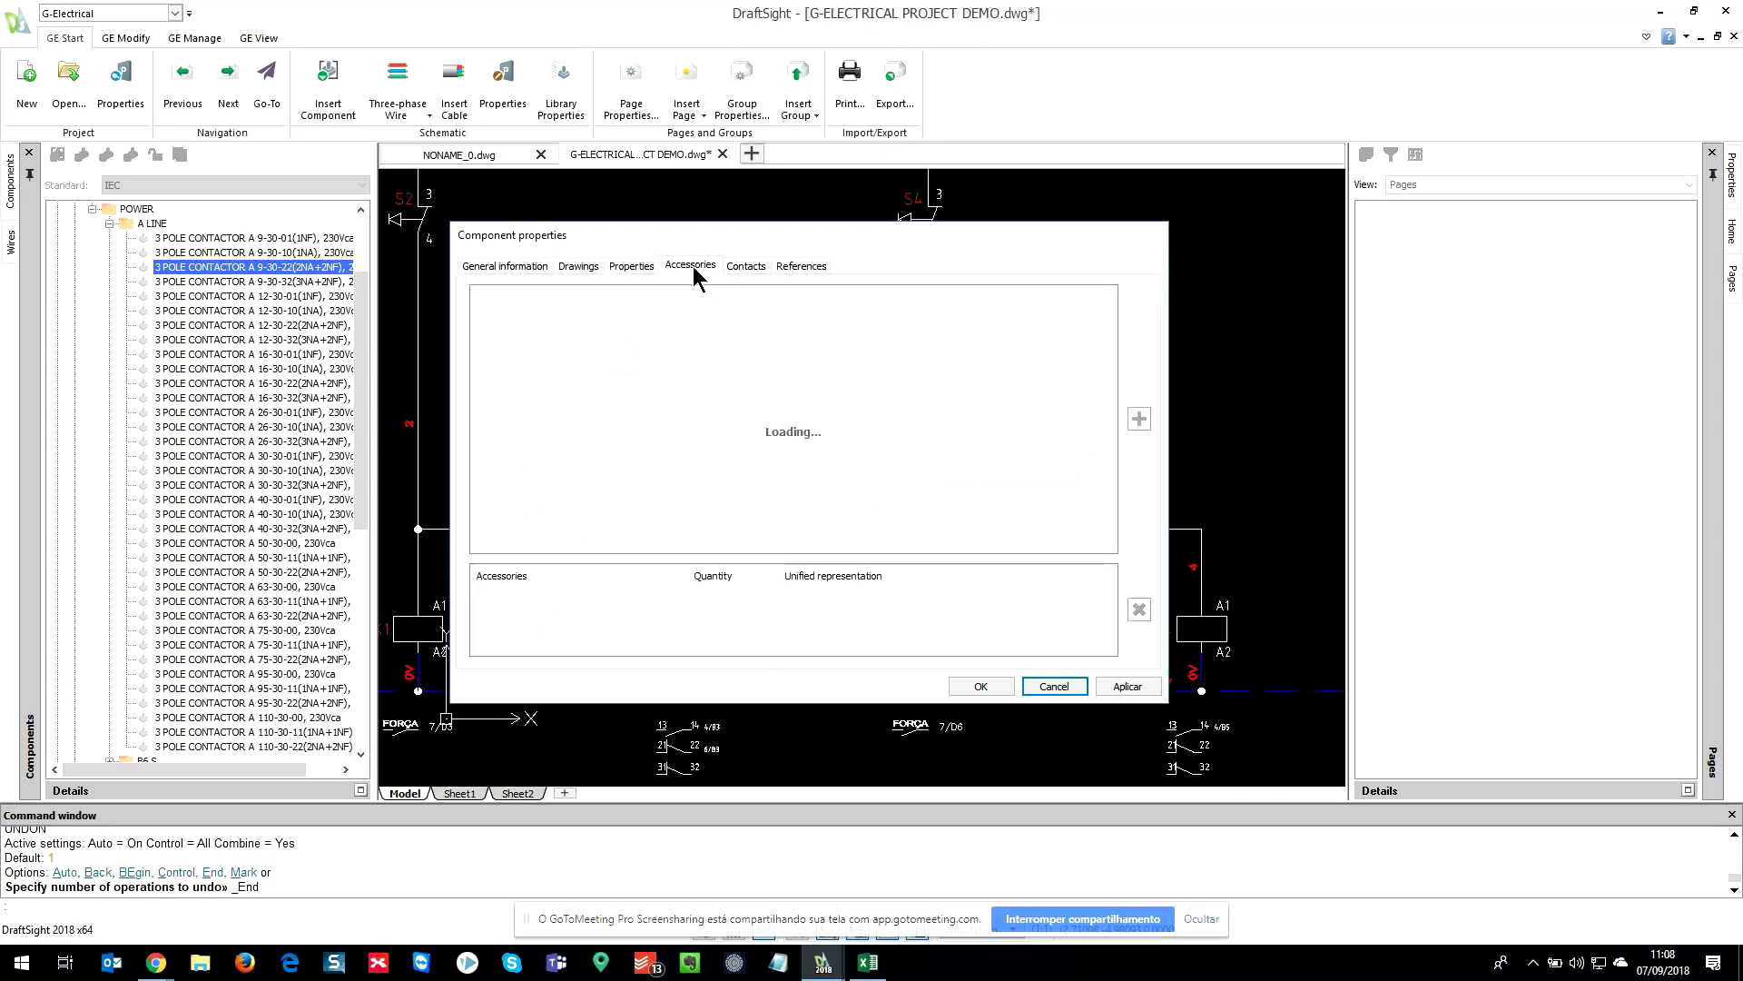
left_click(761, 267)
left_click_drag(795, 558, 795, 480)
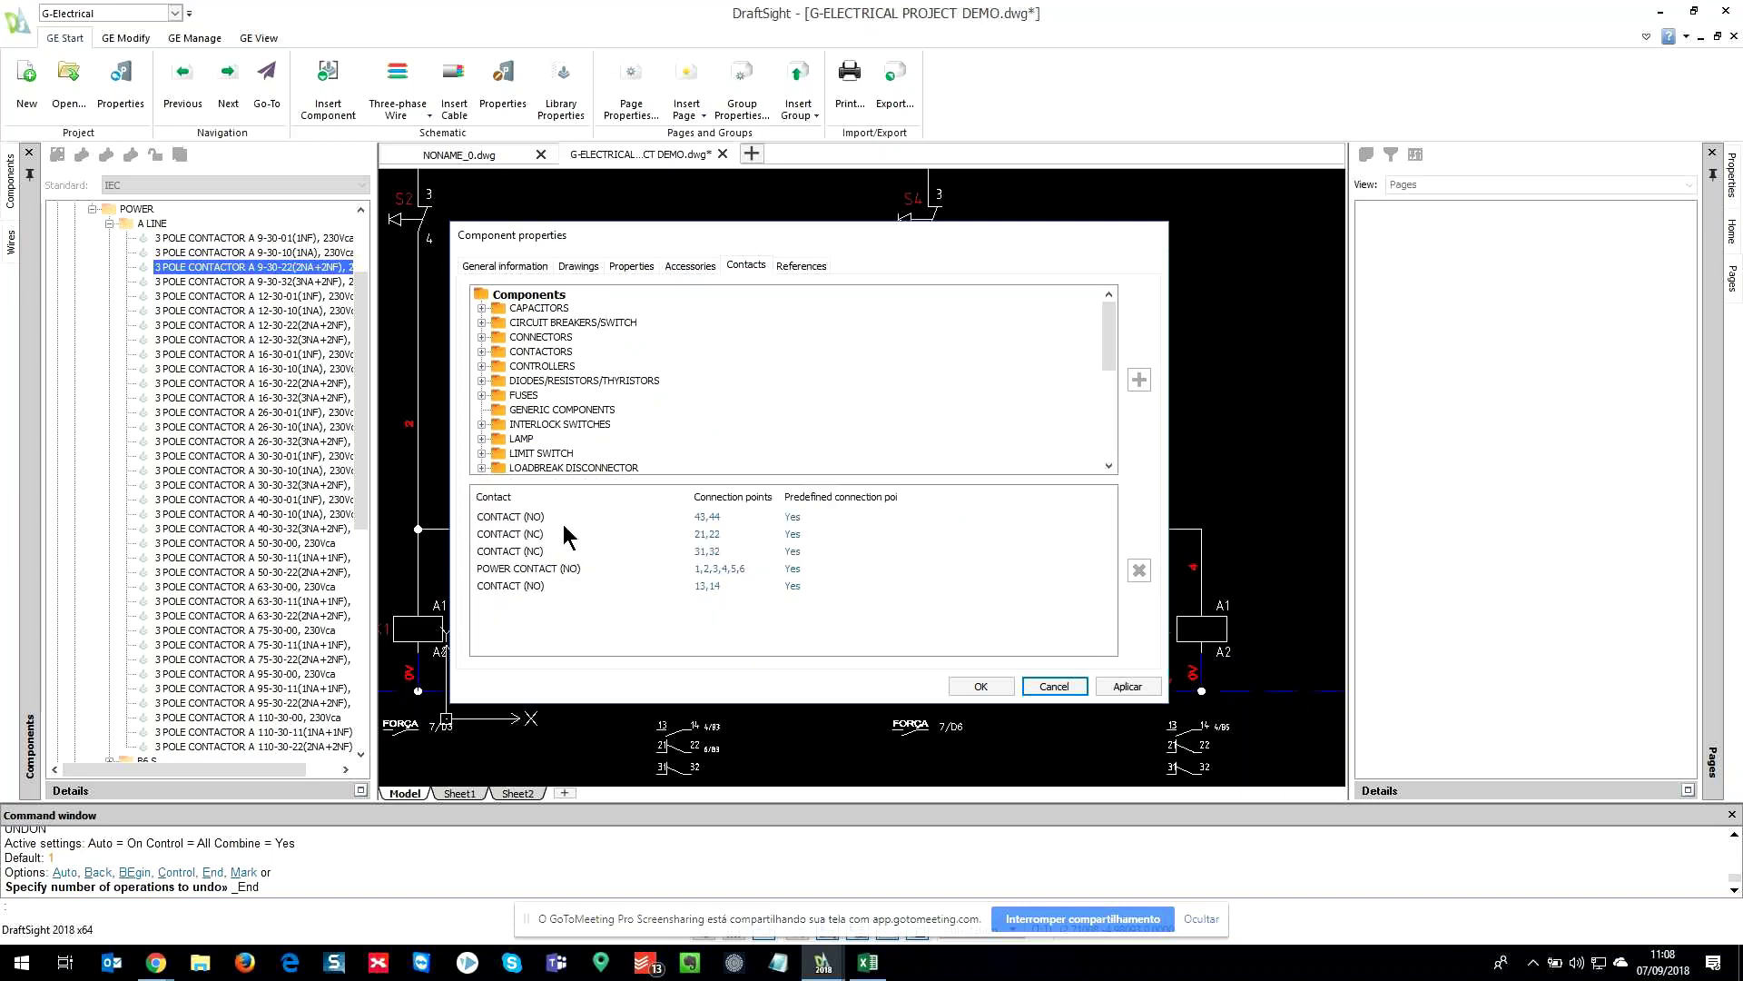
left_click(500, 539)
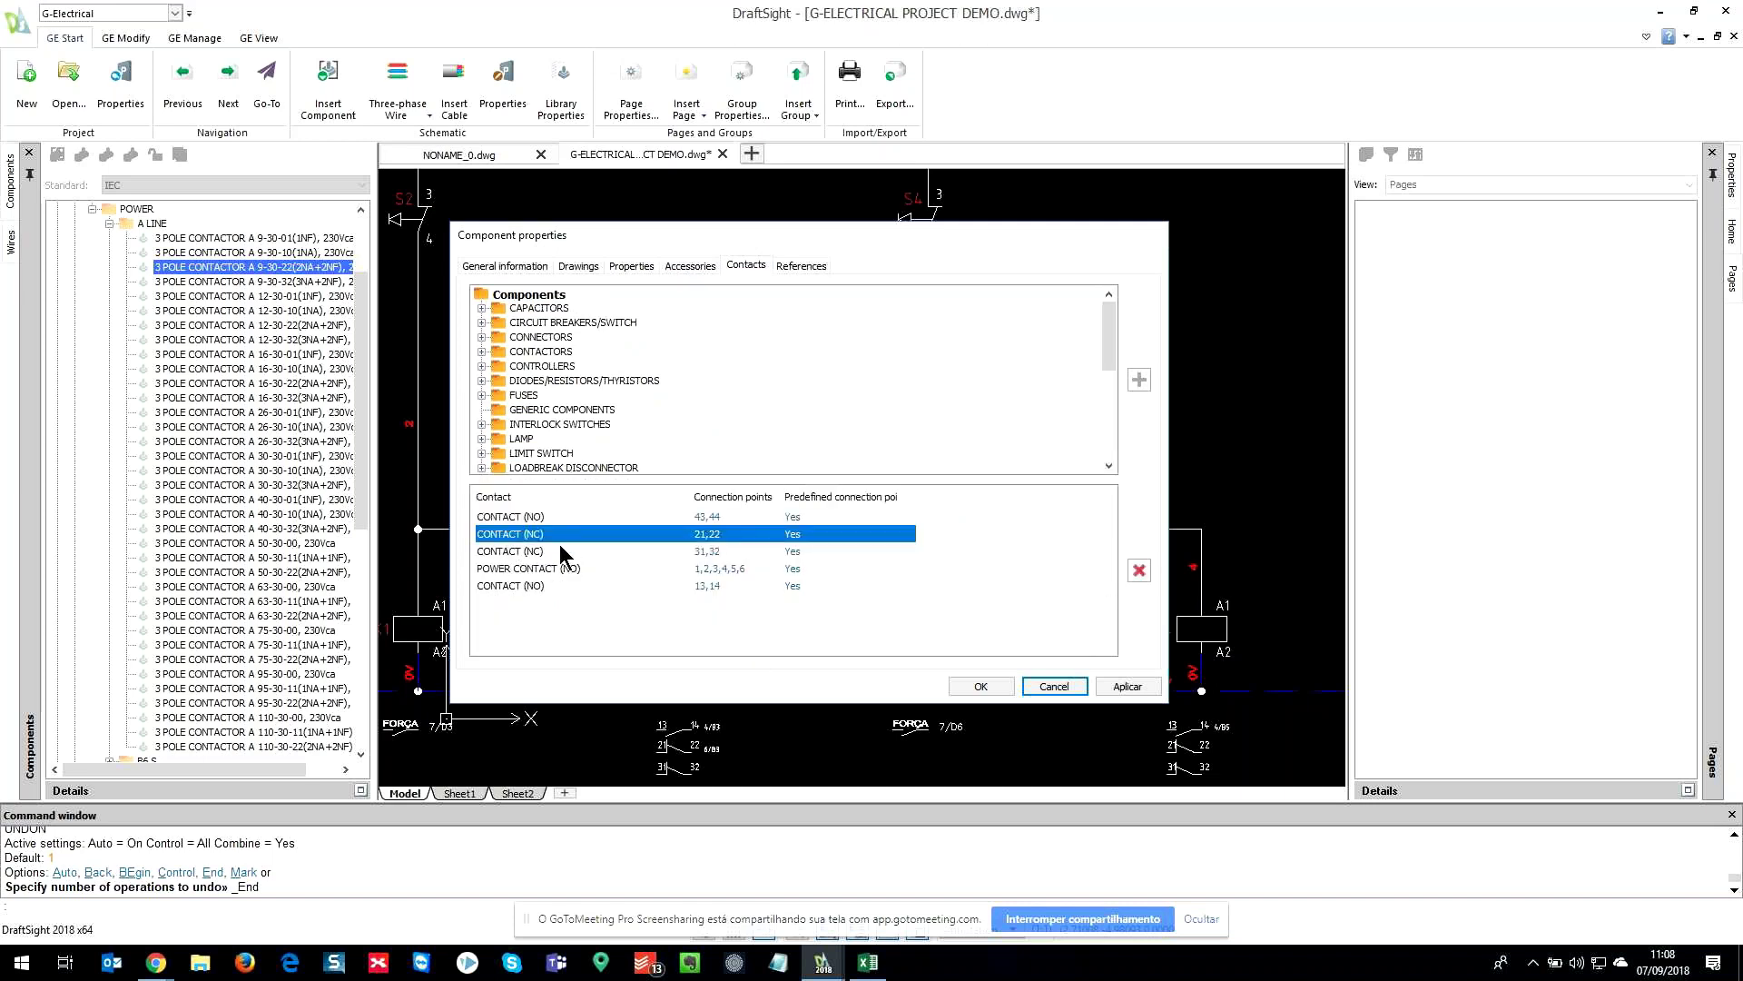
left_click(542, 551)
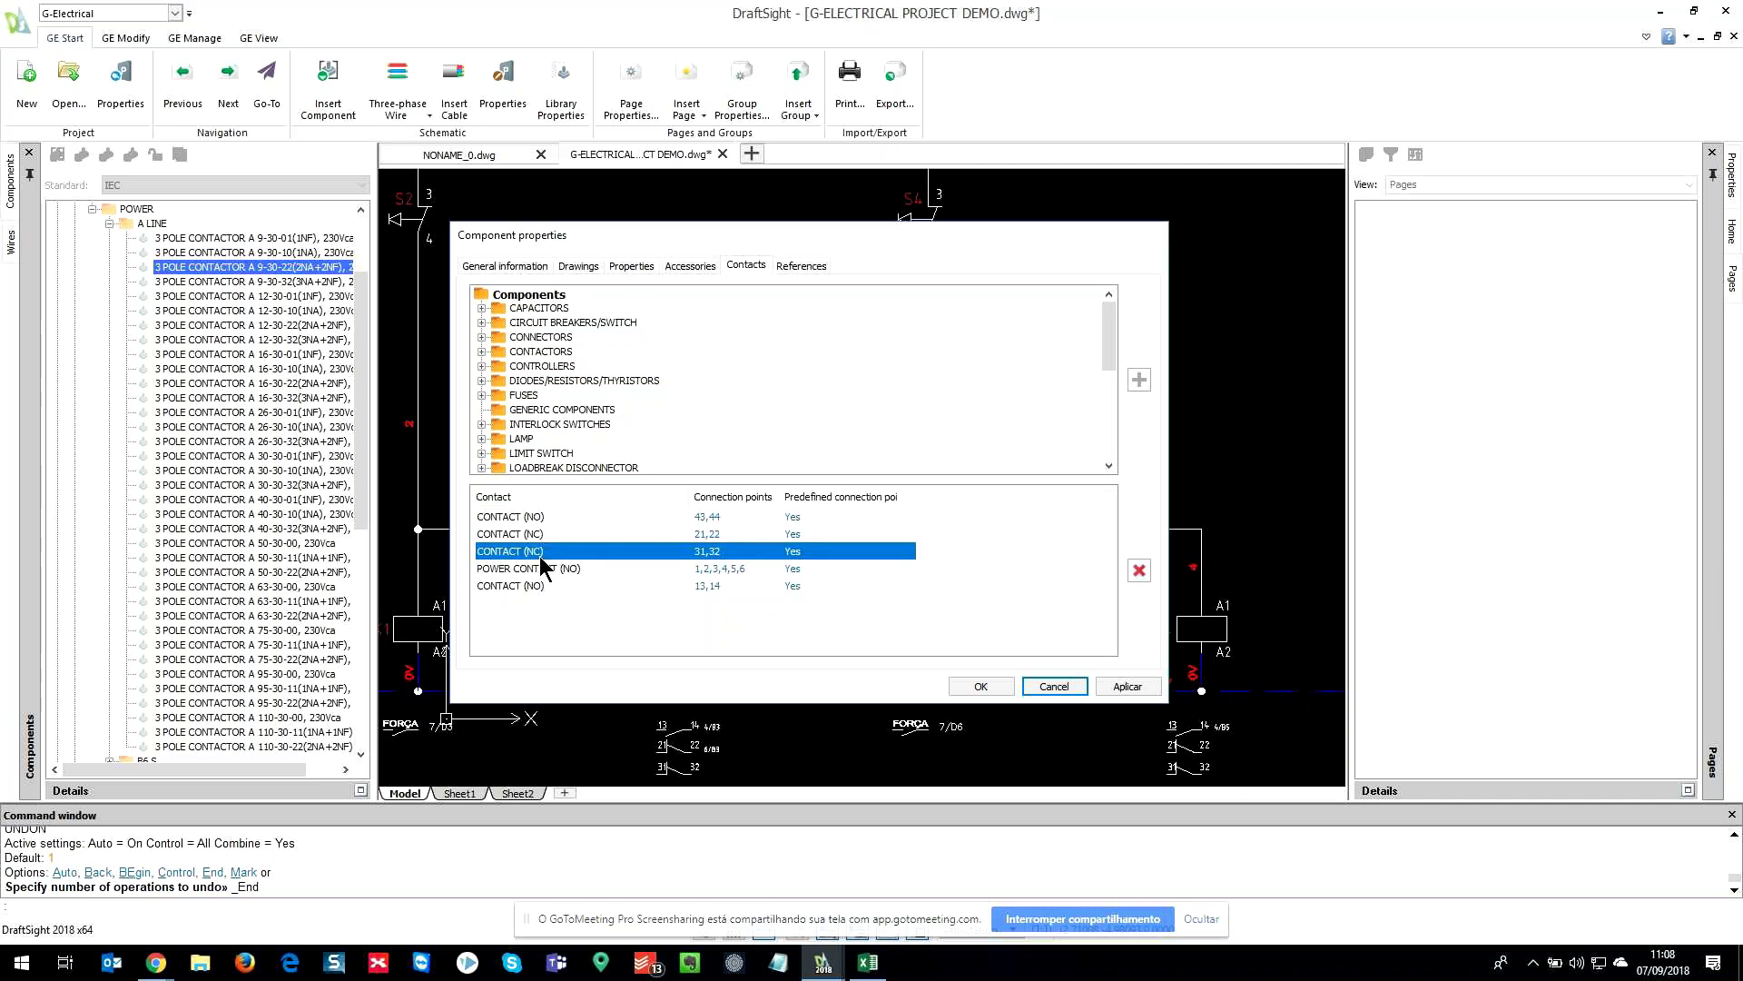
left_click(546, 567)
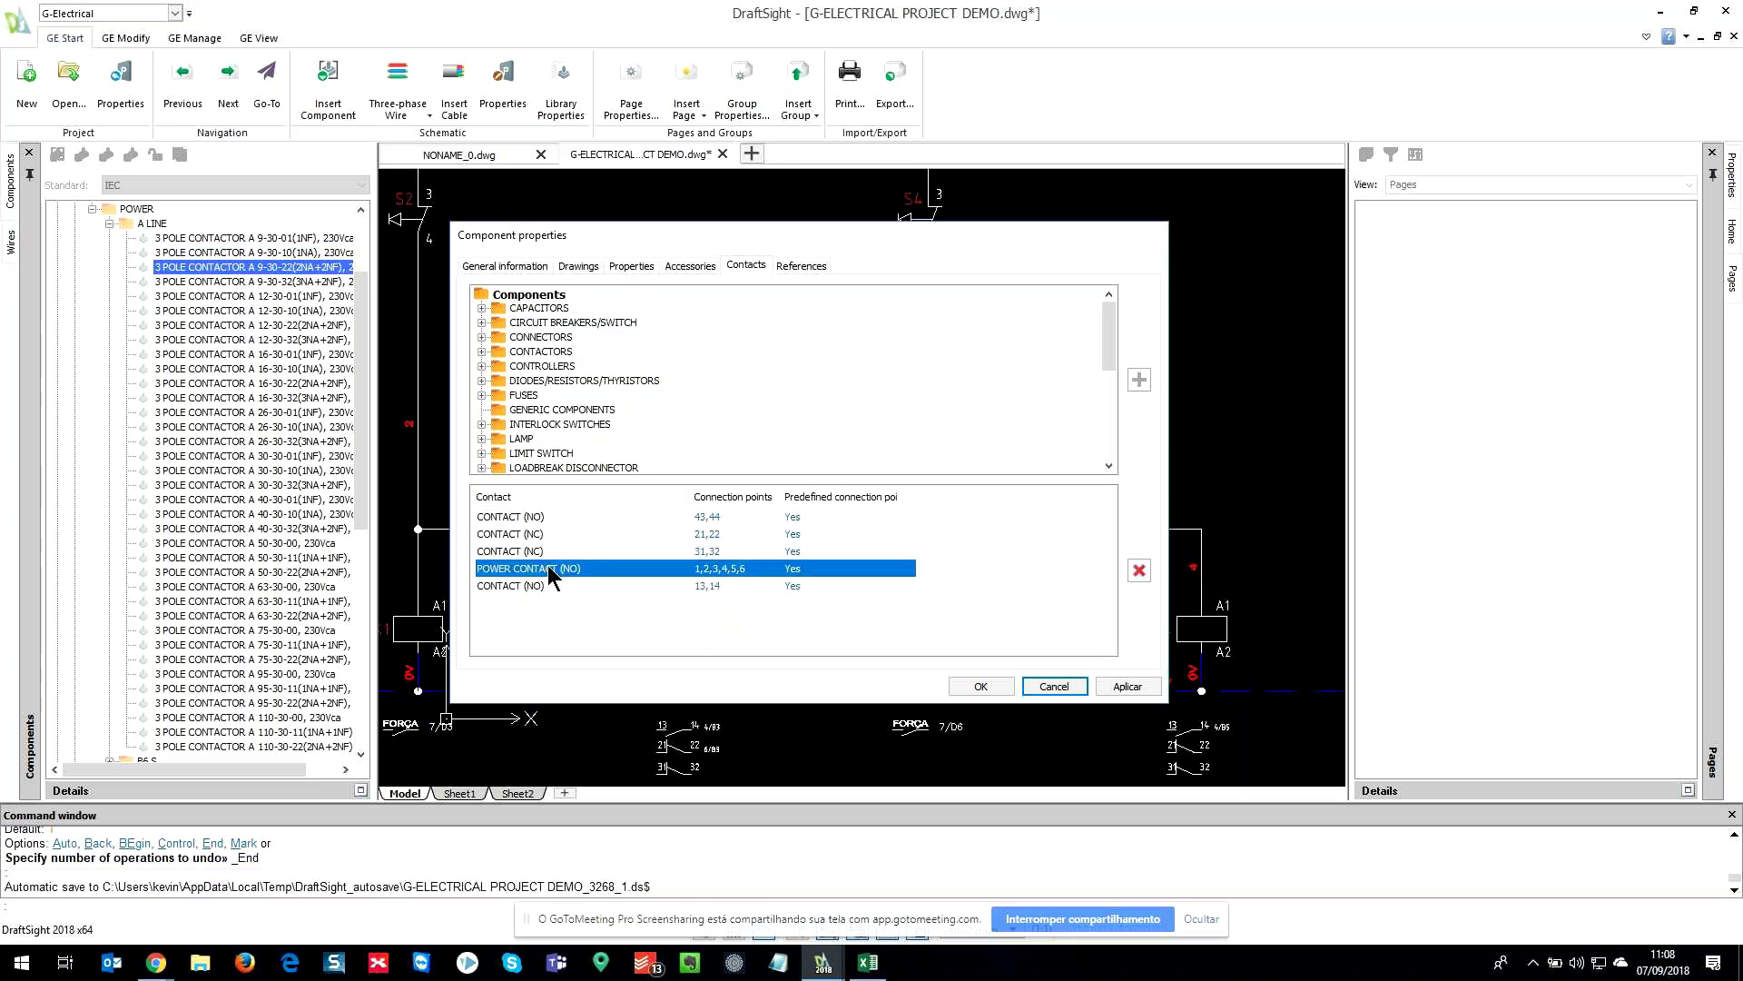
left_click(552, 586)
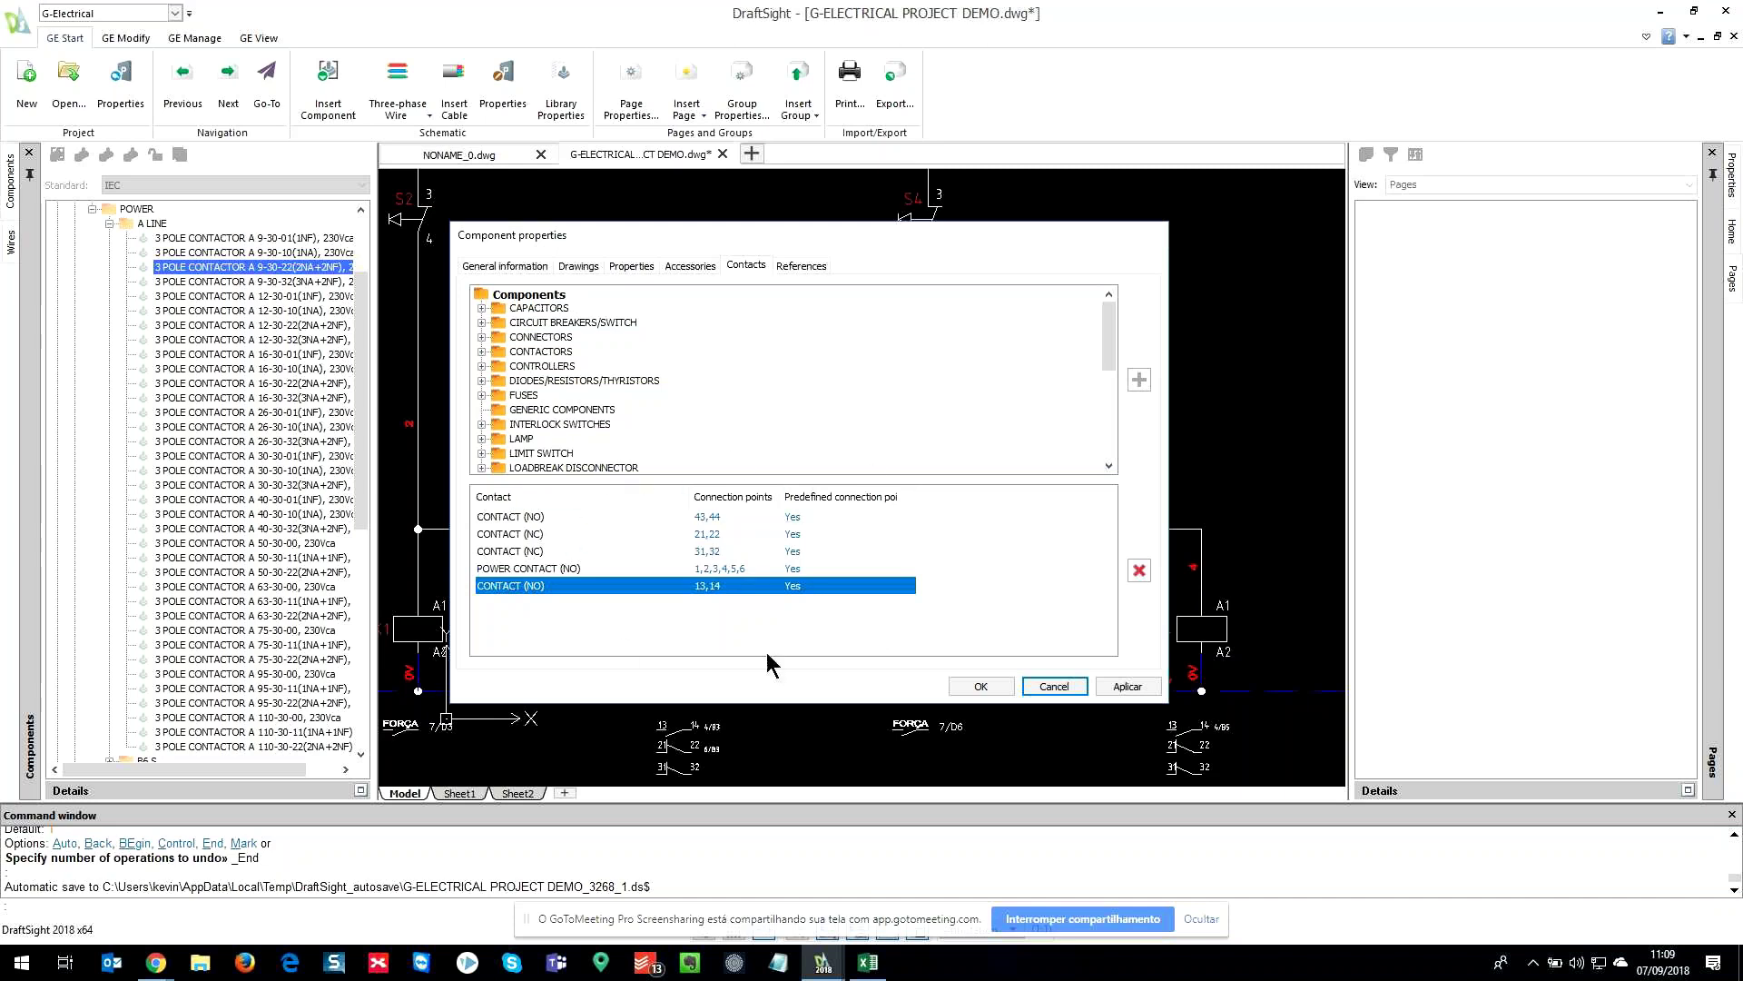
left_click(1078, 692)
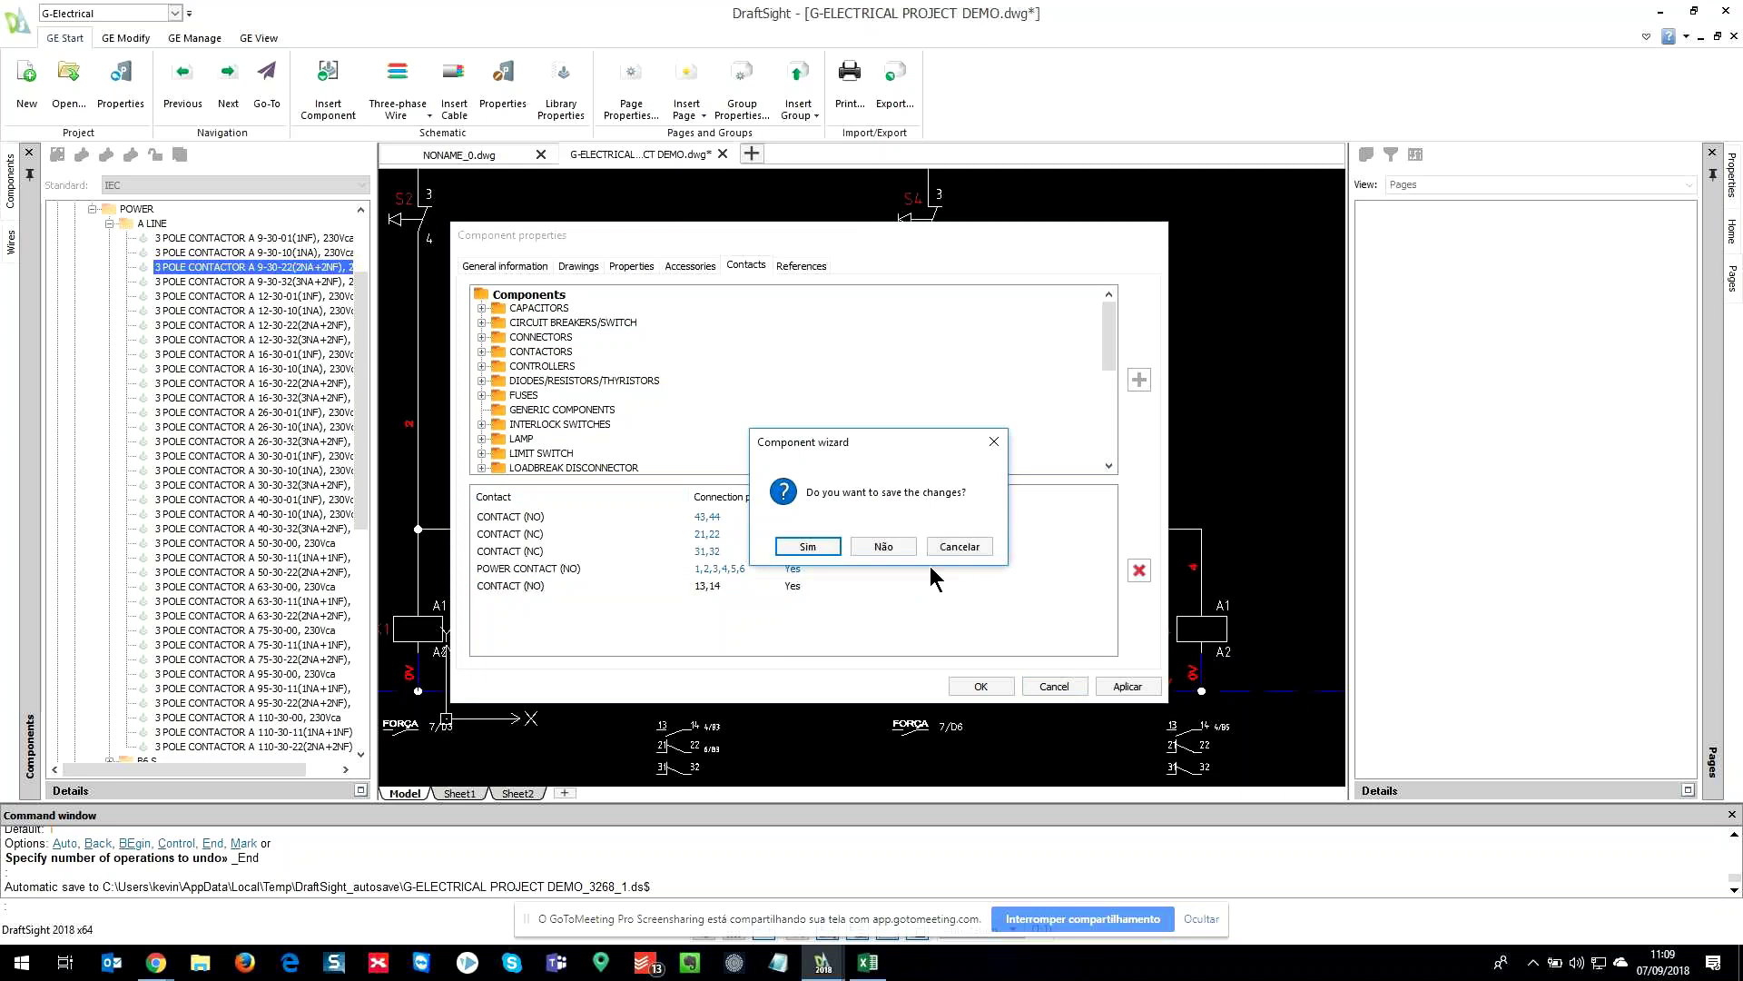
left_click(884, 546)
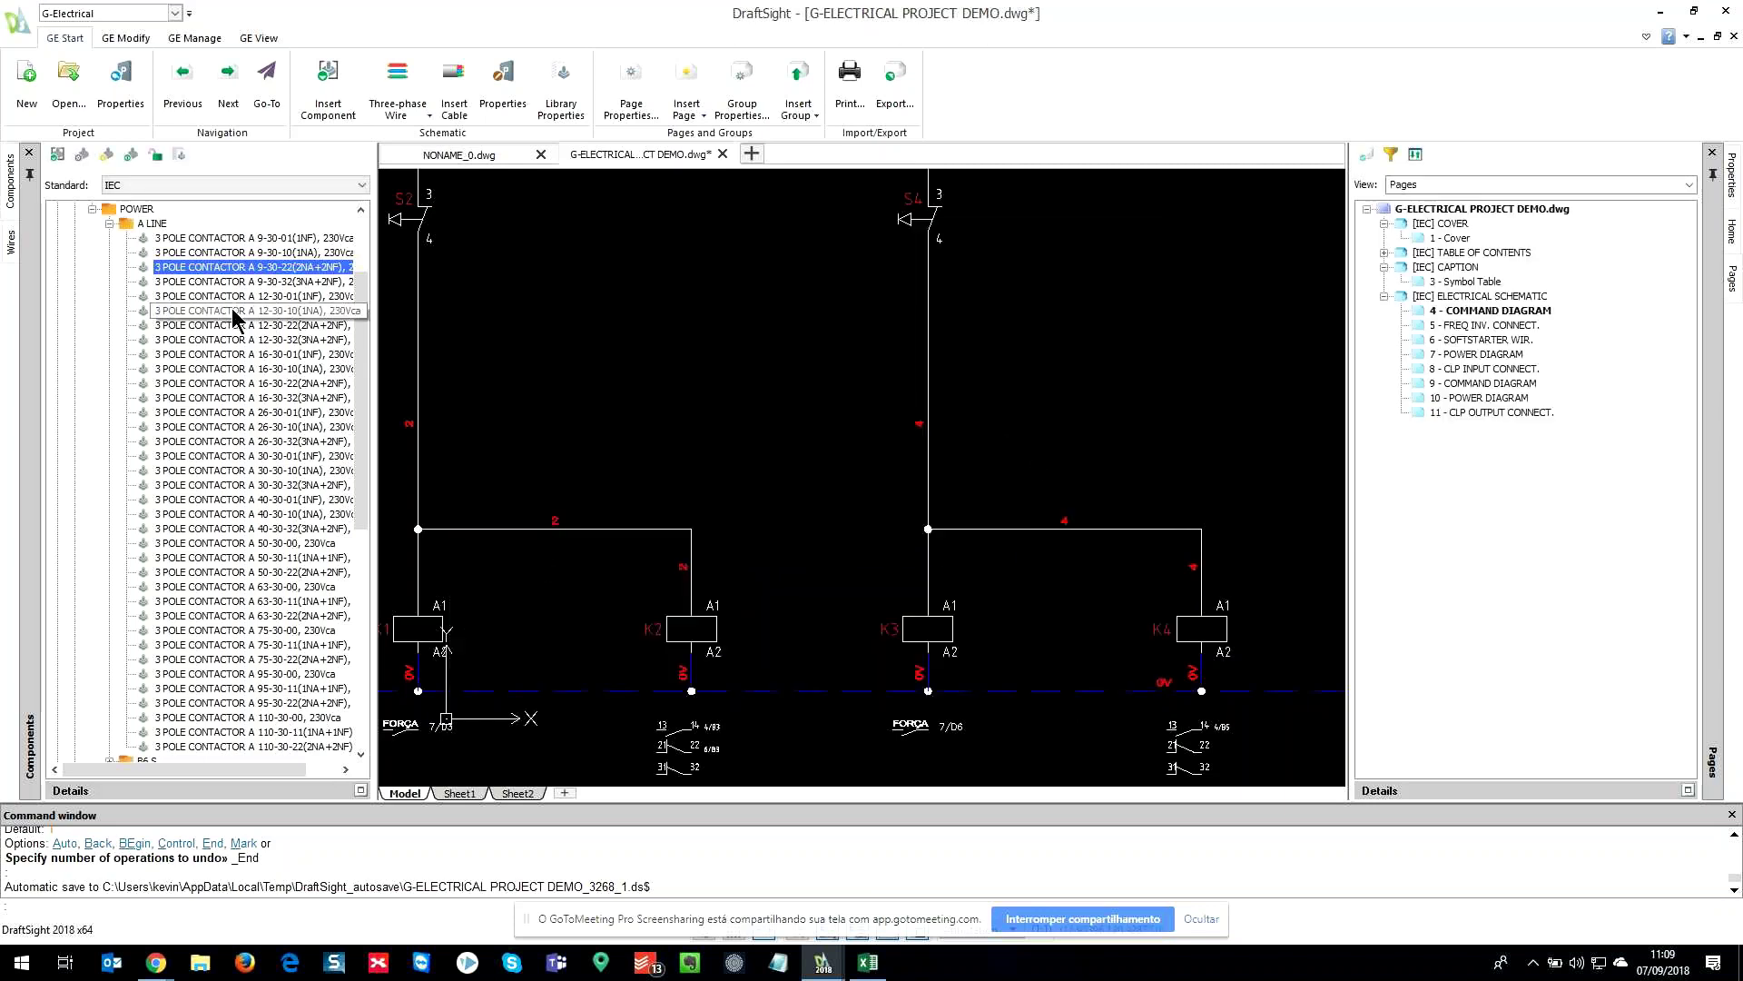
- Insert the 3 POLE CONTACTOR A 9-30-22(2NA+2NF), 230Vca coil in an empty area of page 4 - COMMAND DIAGRAM
double_click(223, 267)
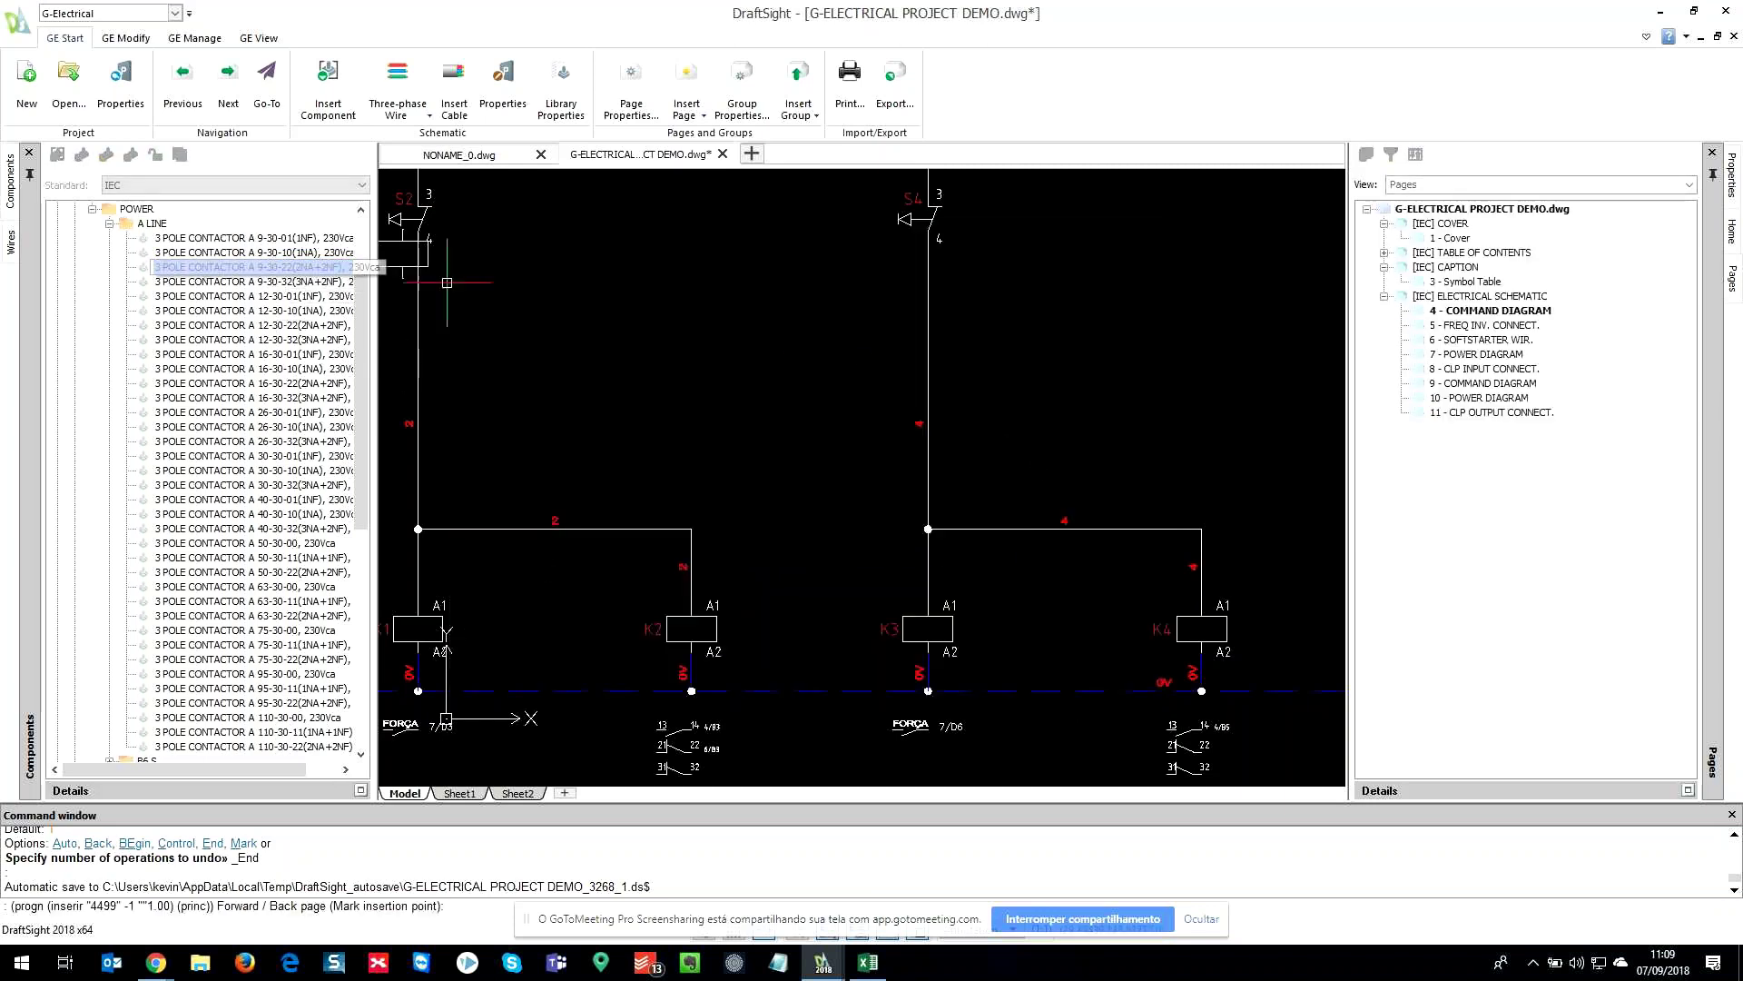
scroll(827, 354, "down", 2)
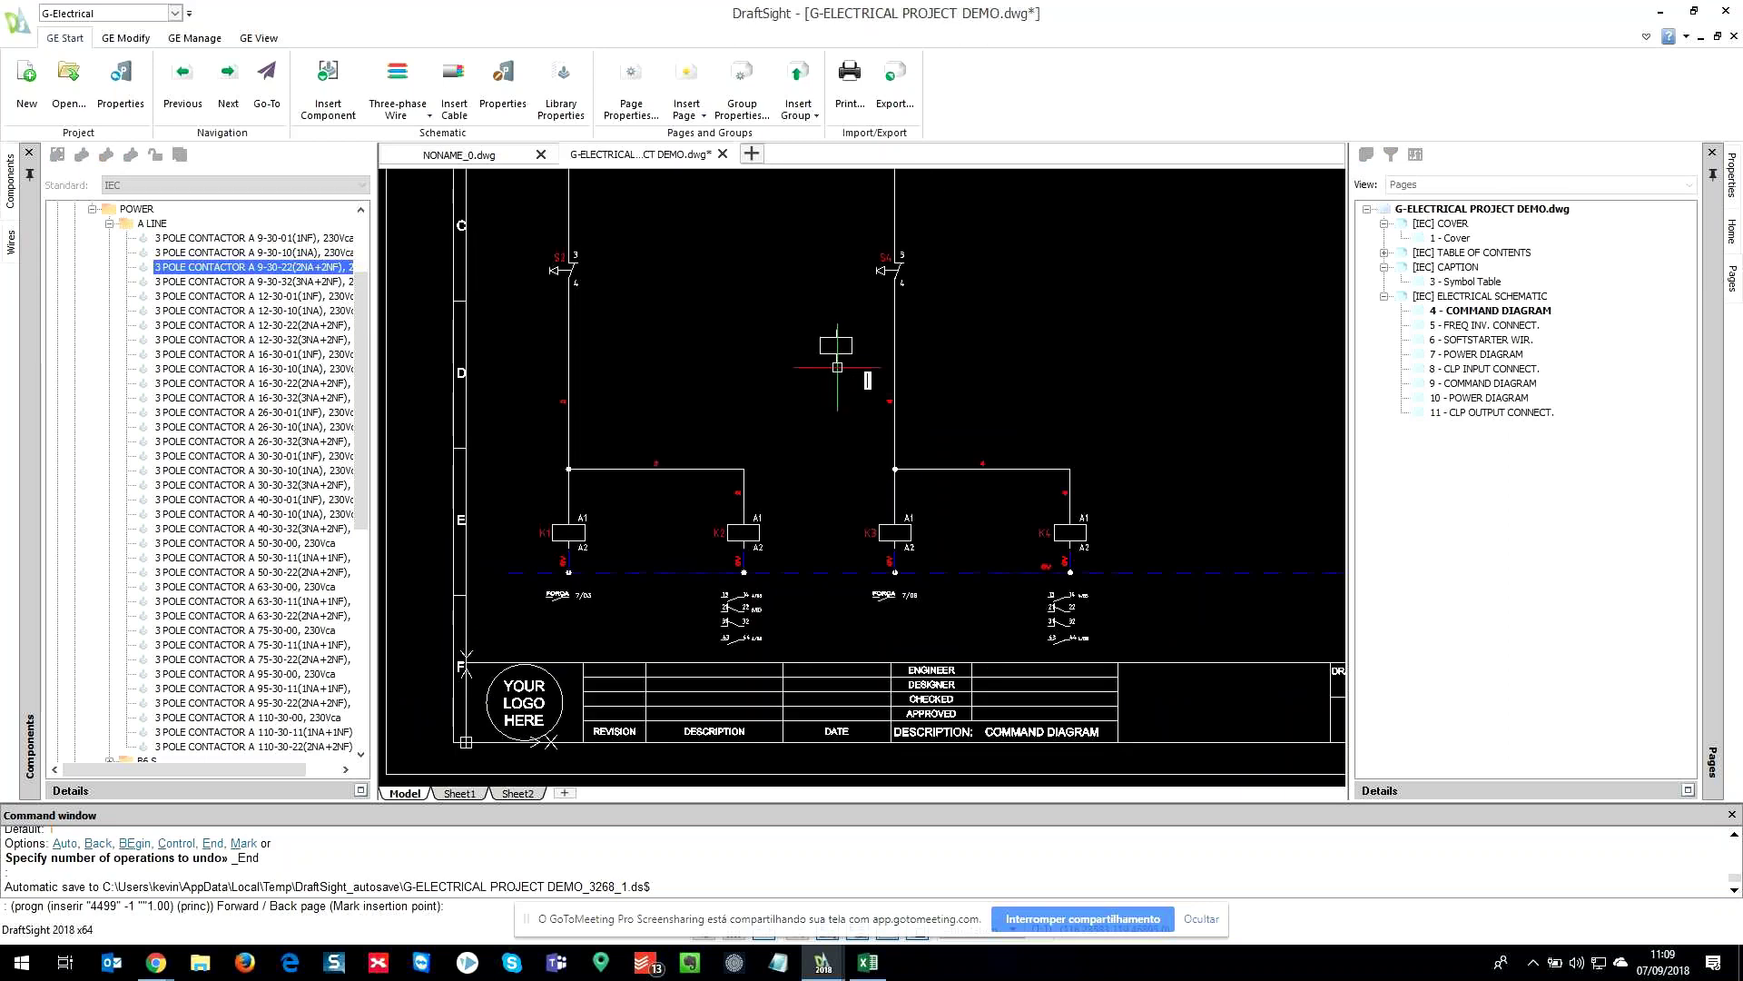
scroll(837, 368, "down", 2)
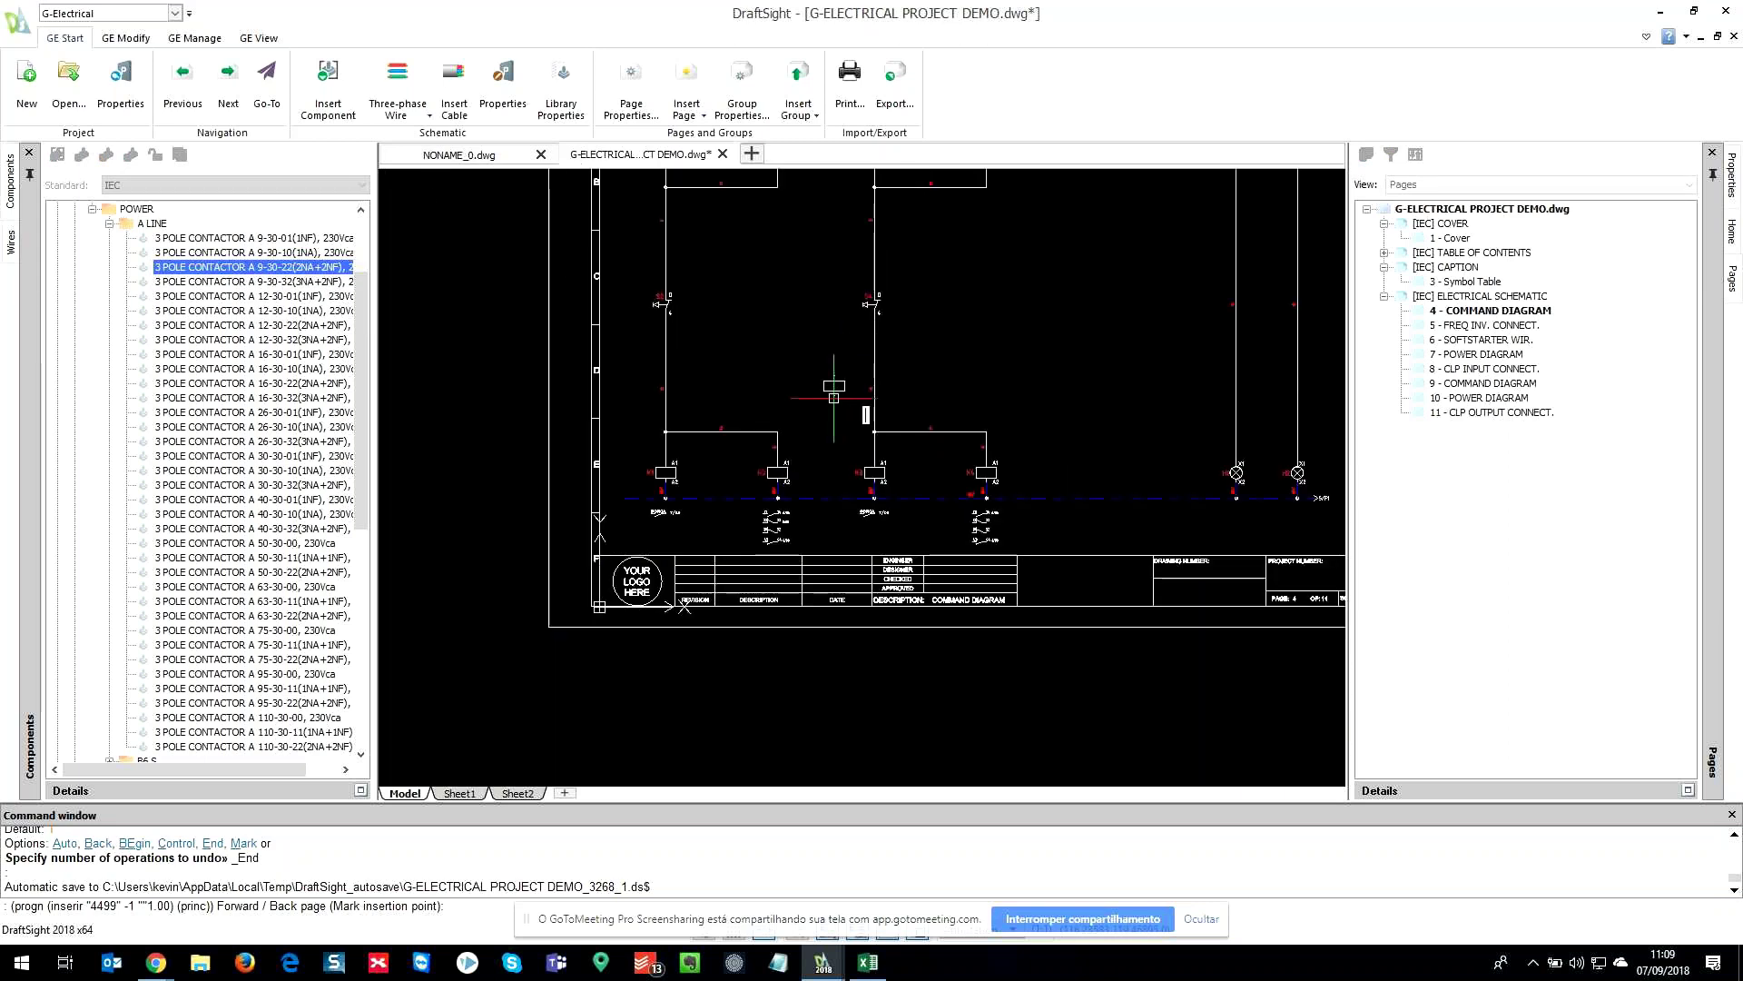
left_click(853, 502)
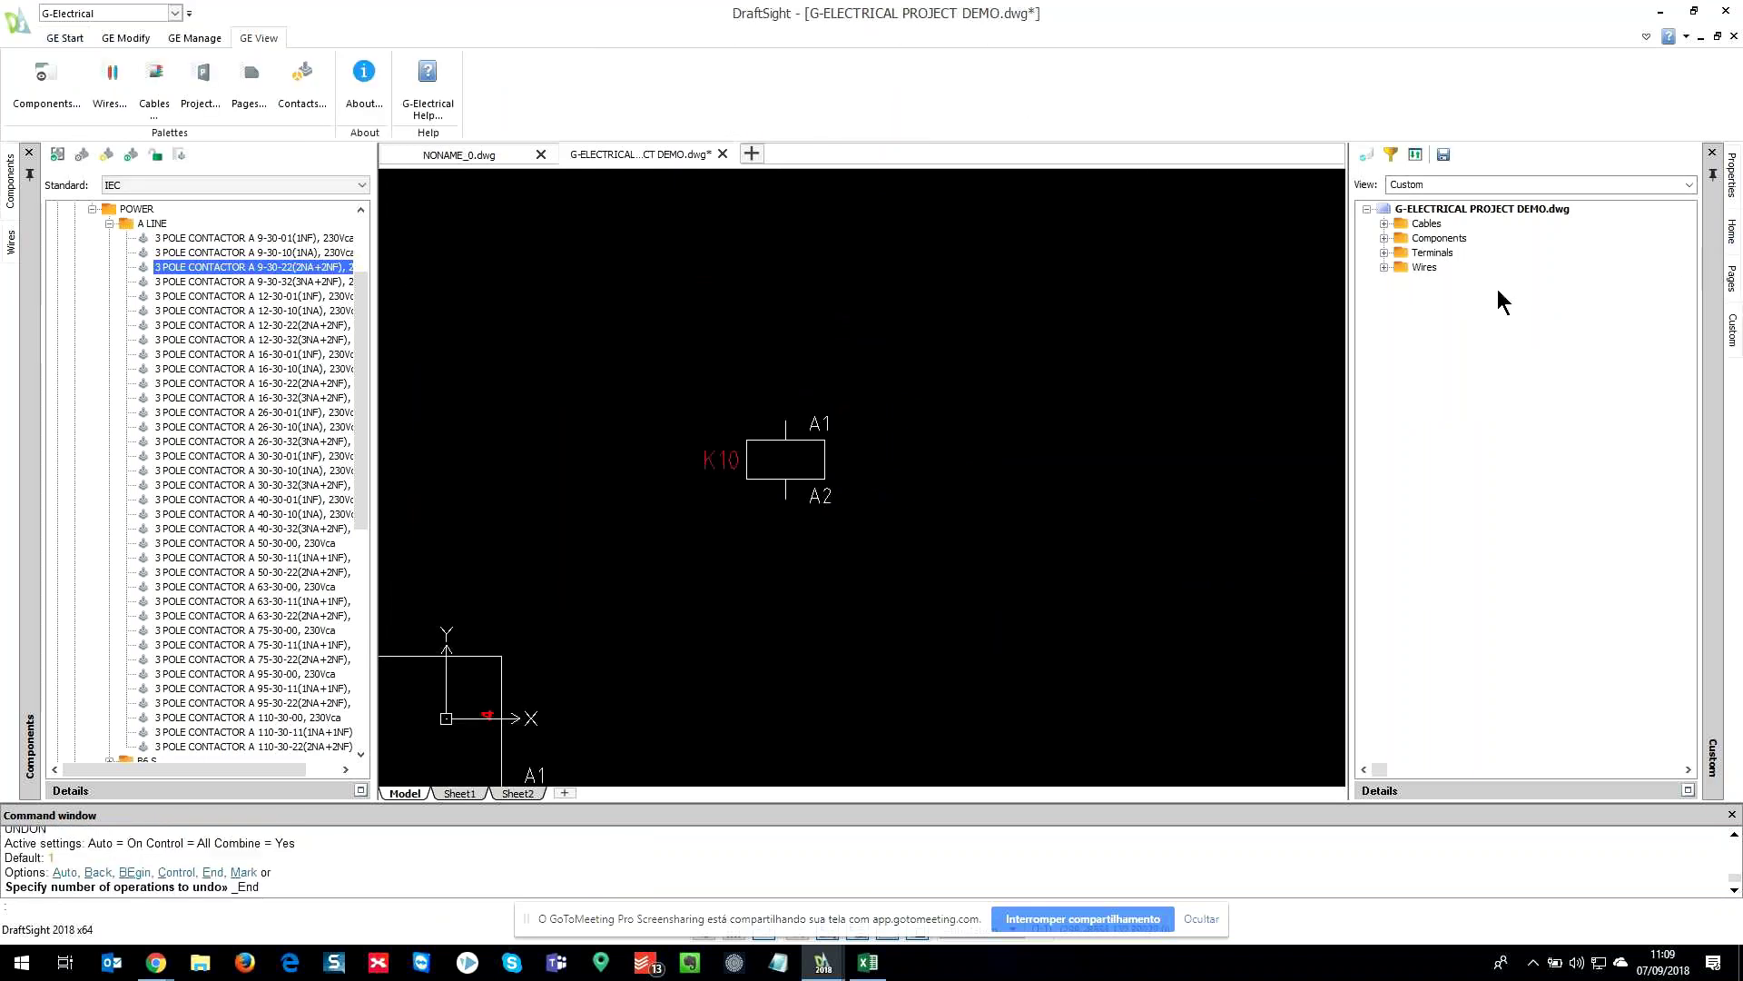
- Insert contactor K10's 1,2,3,4,5,6 - POWER CONTACT (NO) from the project's component list above its coil
left_click(1384, 238)
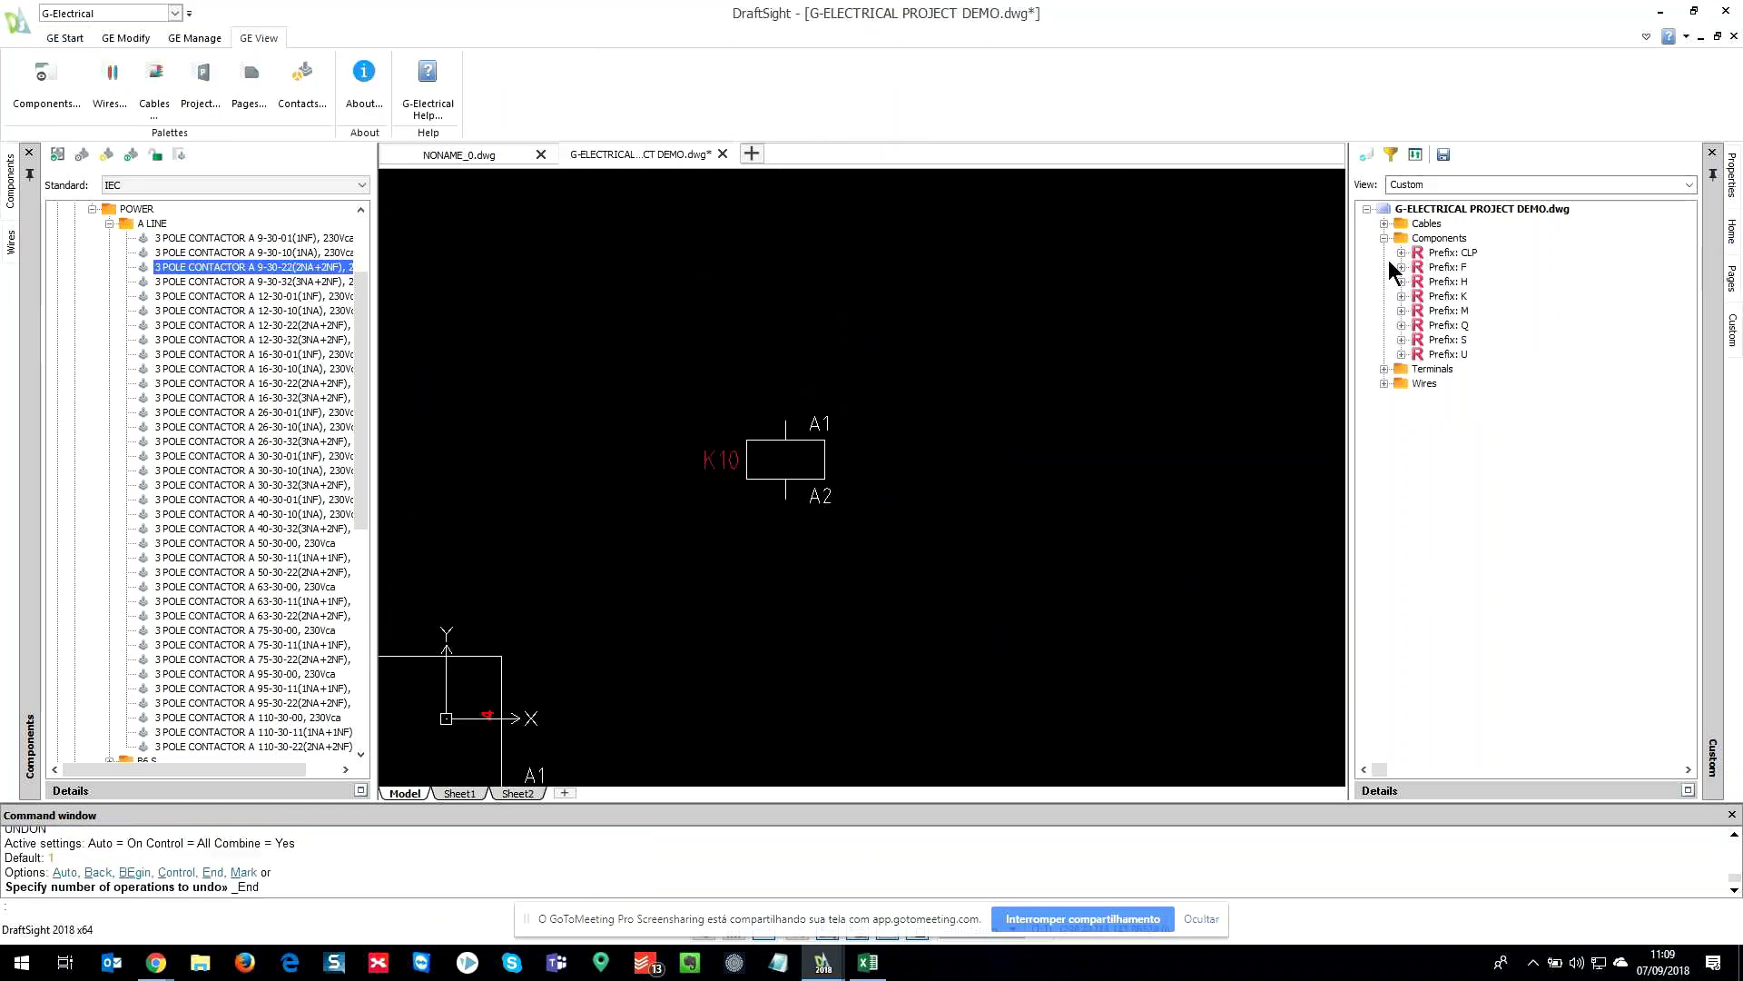
left_click(1402, 296)
left_click(1418, 442)
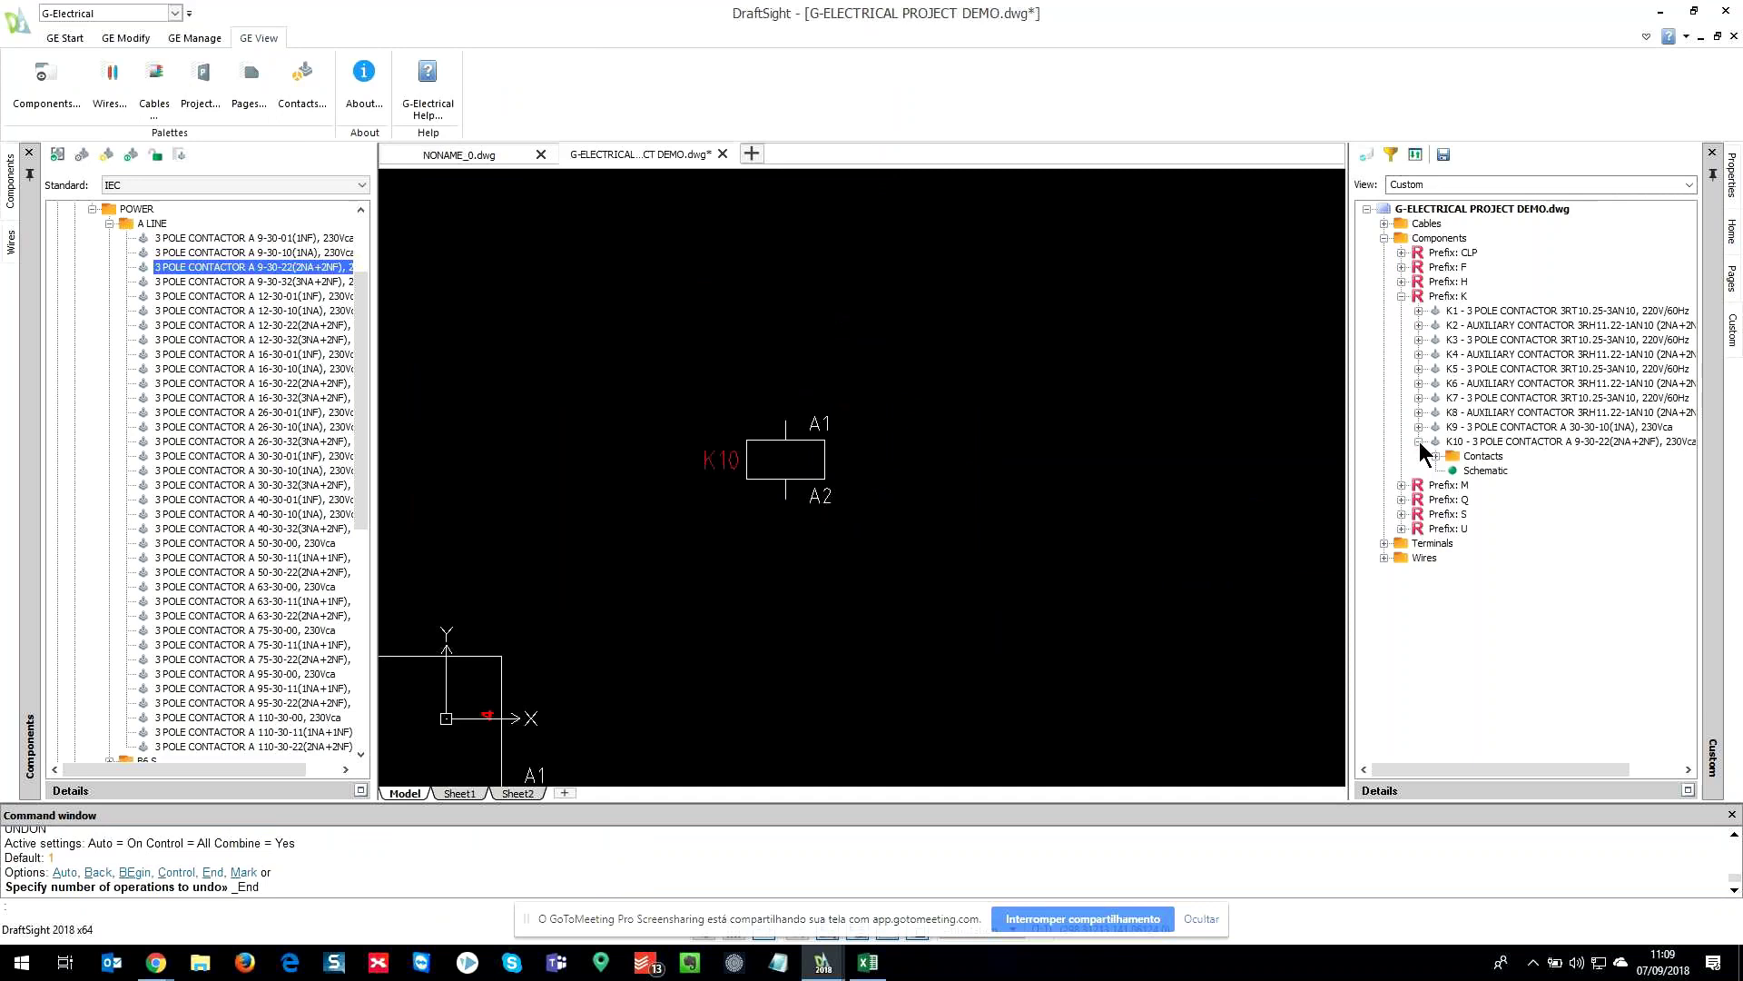
left_click(1435, 456)
left_click(1538, 470)
double_click(1539, 471)
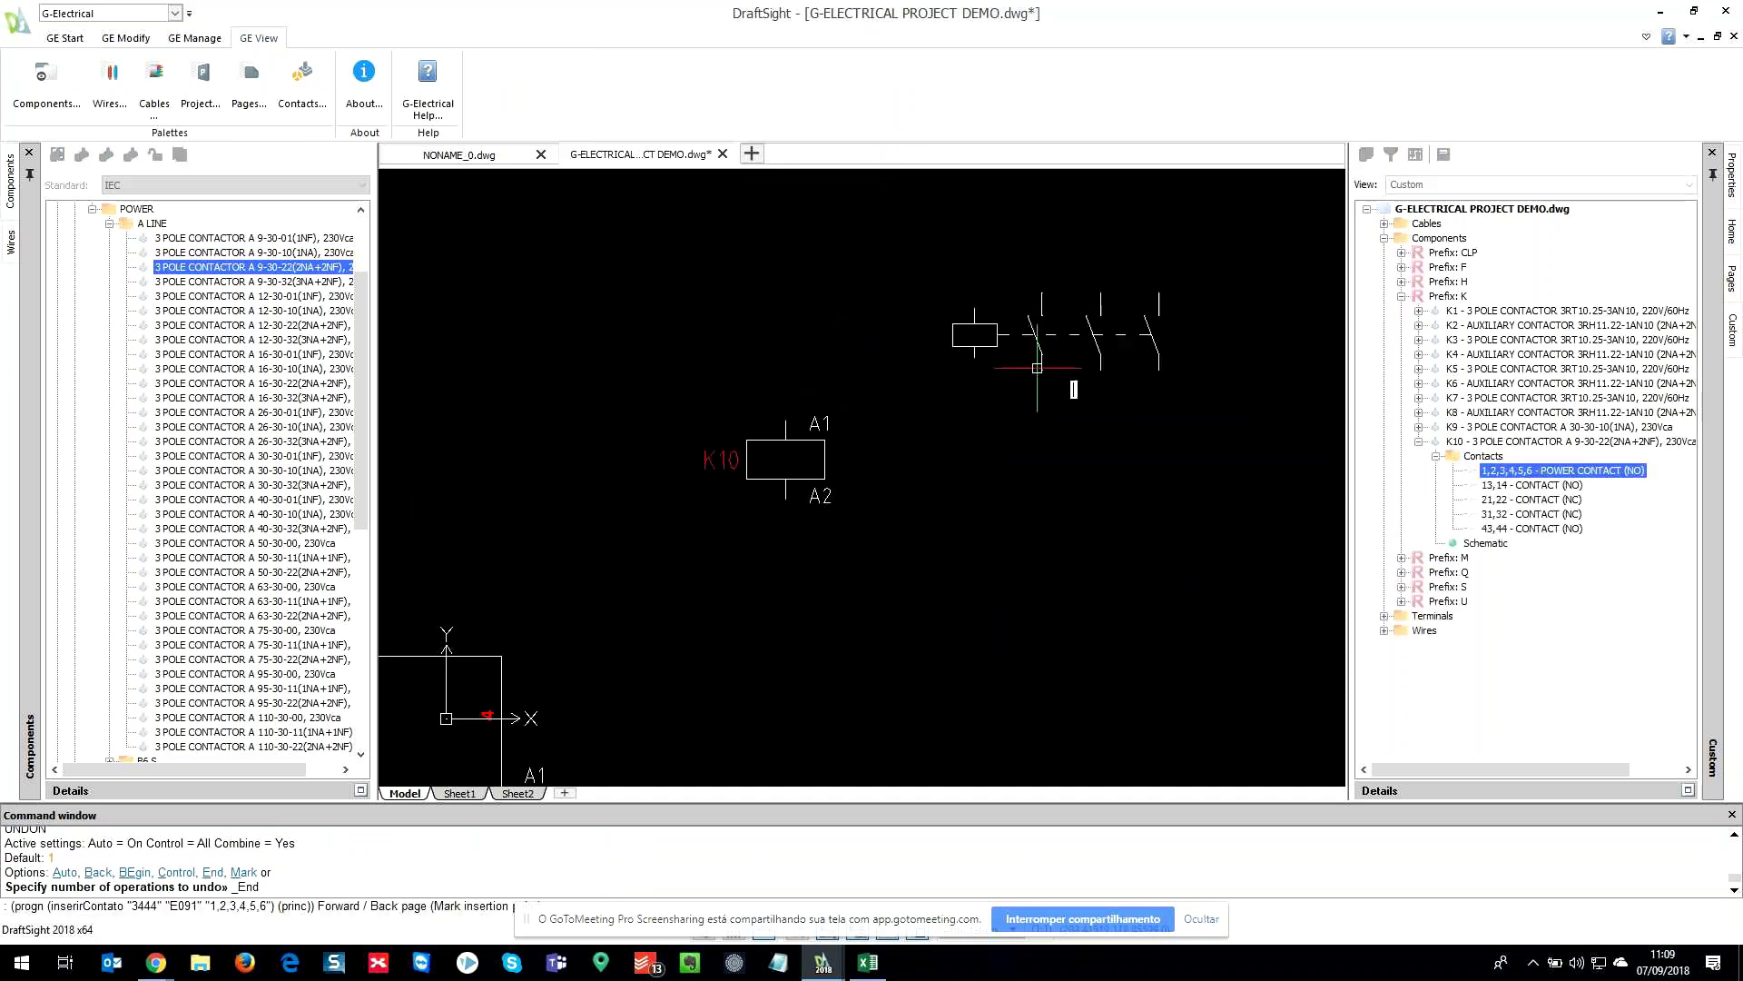
left_click(926, 352)
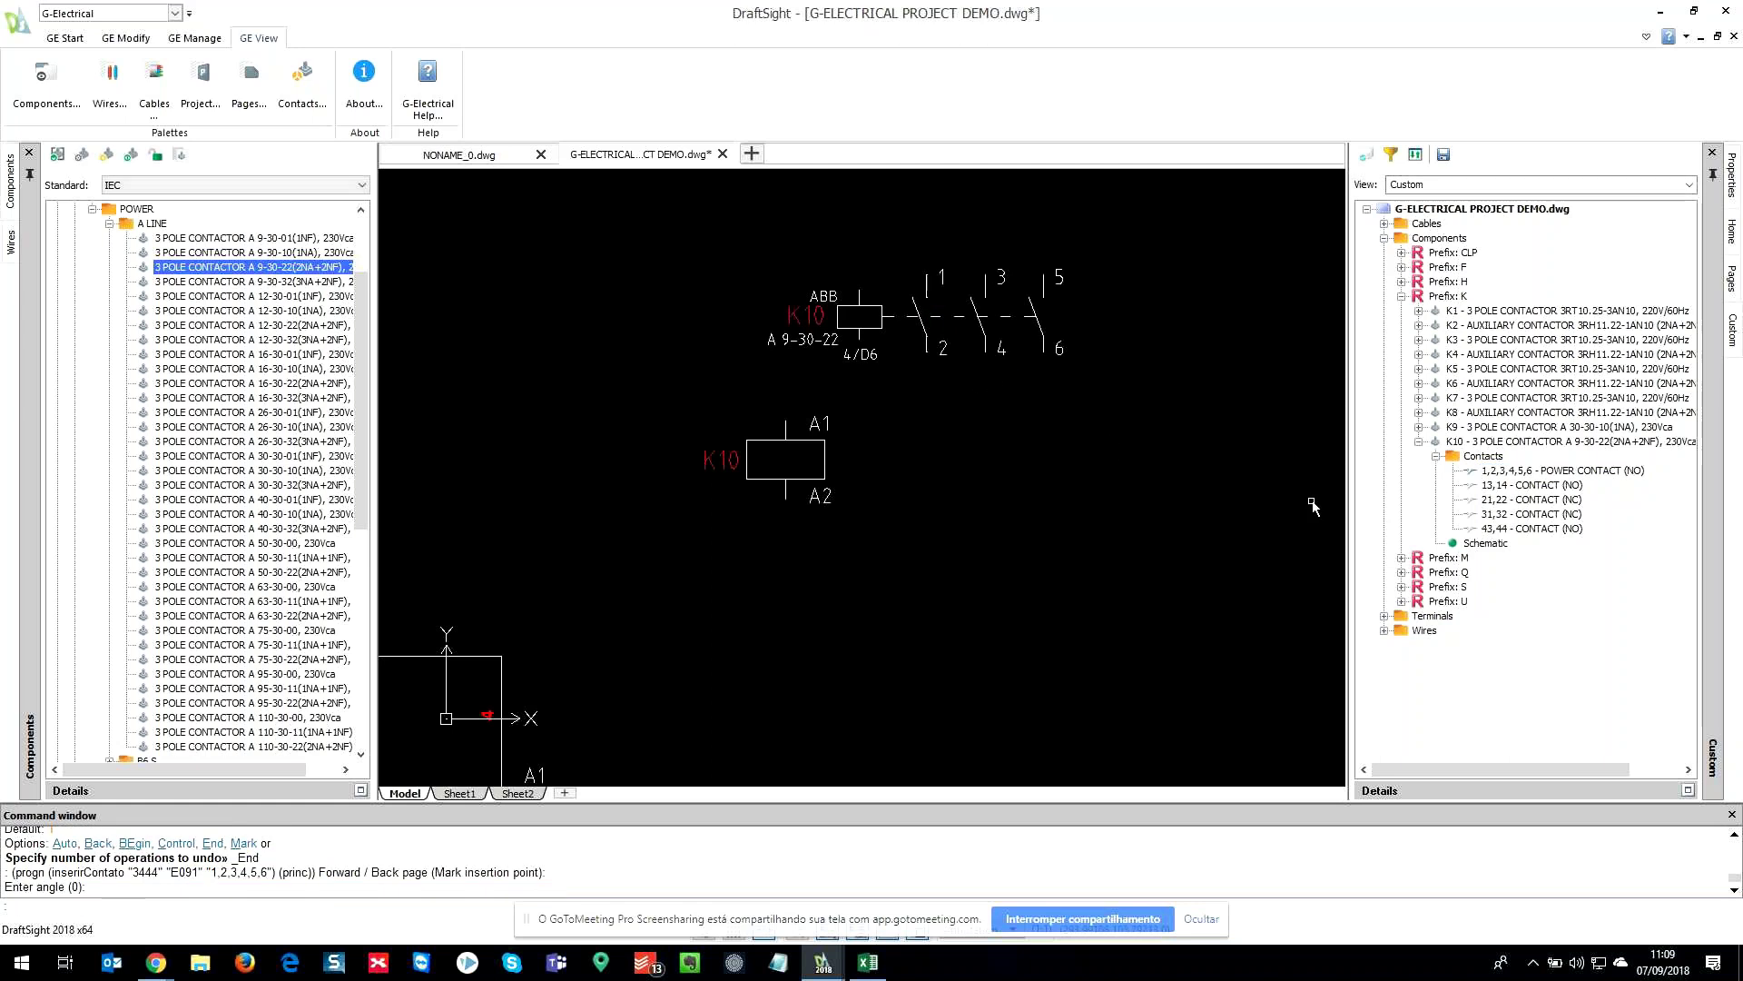
- Insert contactor K10's 13,14 - CONTACT (NO) beside its coil and its 31,32 - CONTACT (NC) below the coil
double_click(1482, 485)
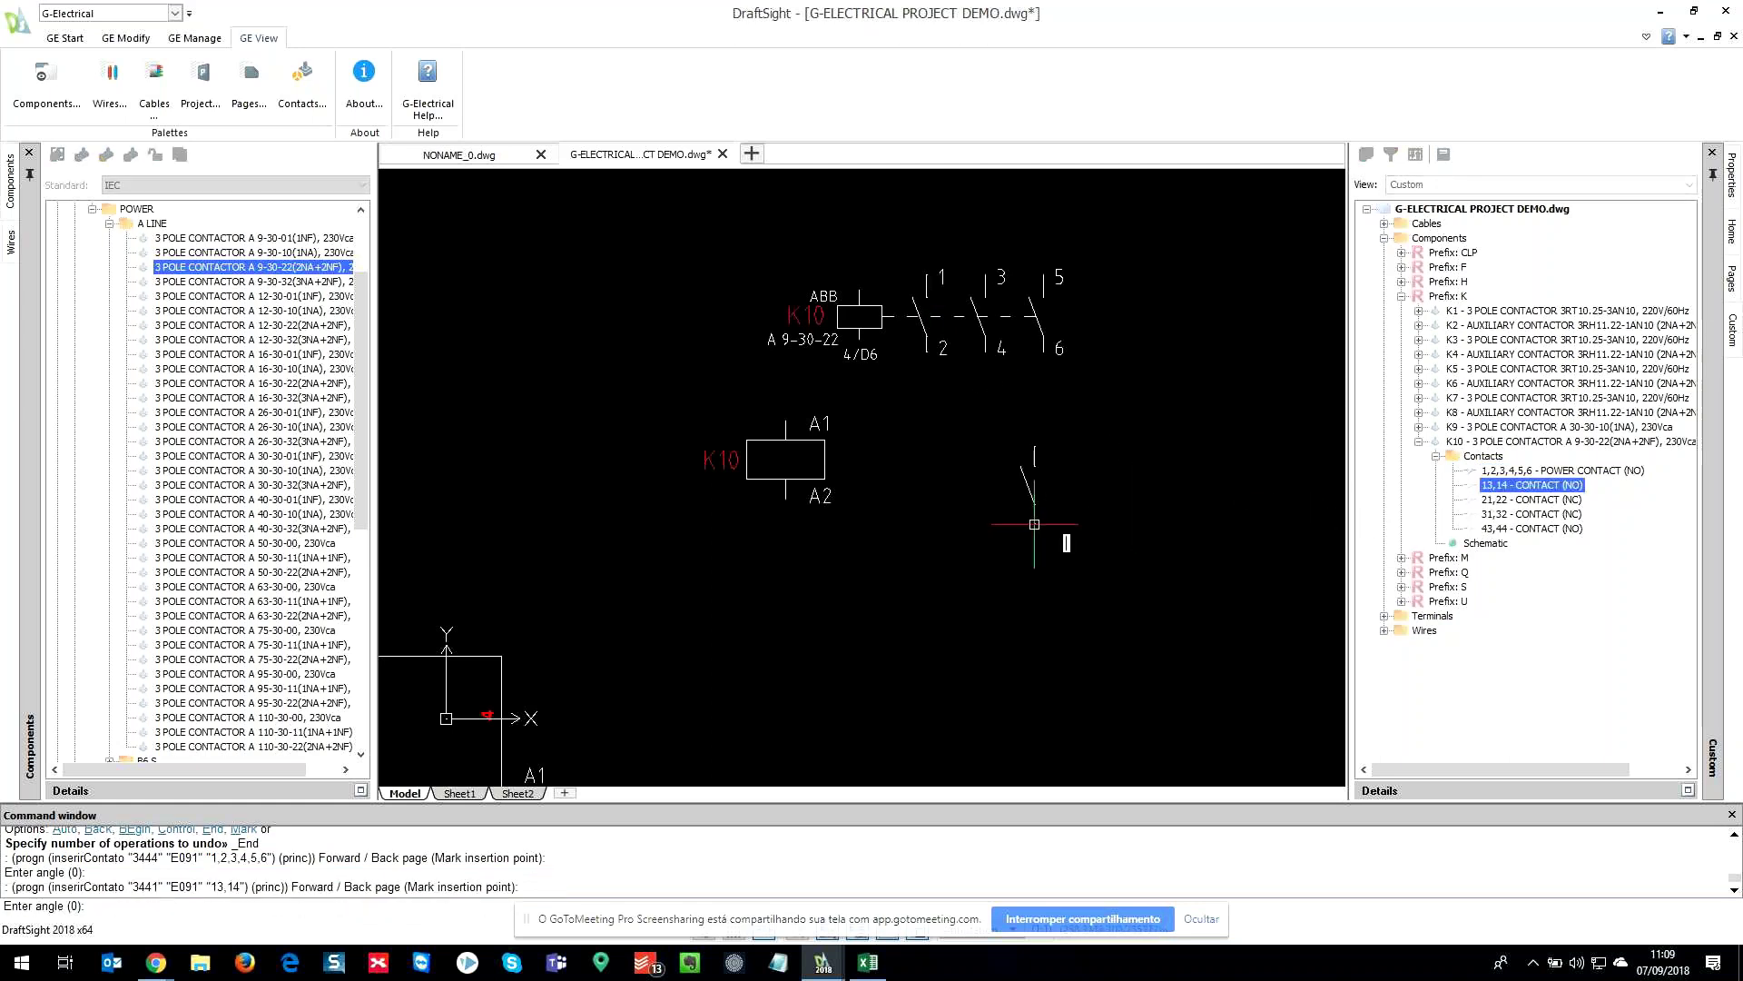
left_click(1084, 525)
double_click(1500, 514)
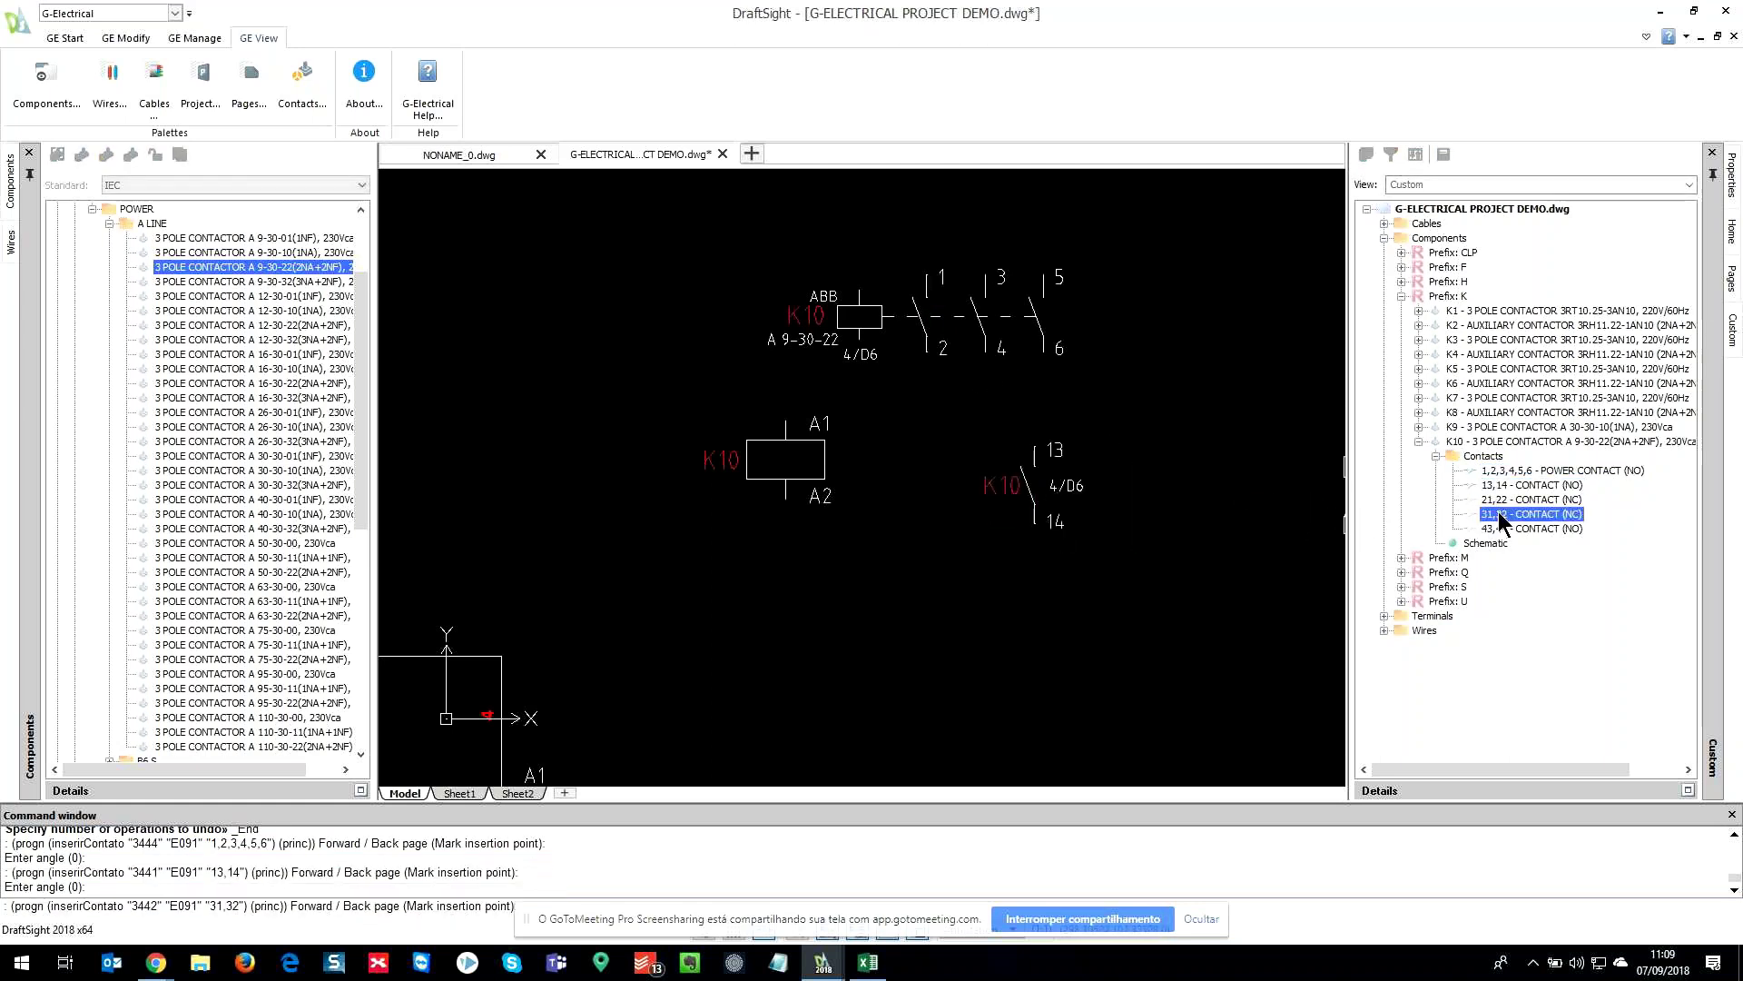
key("Escape")
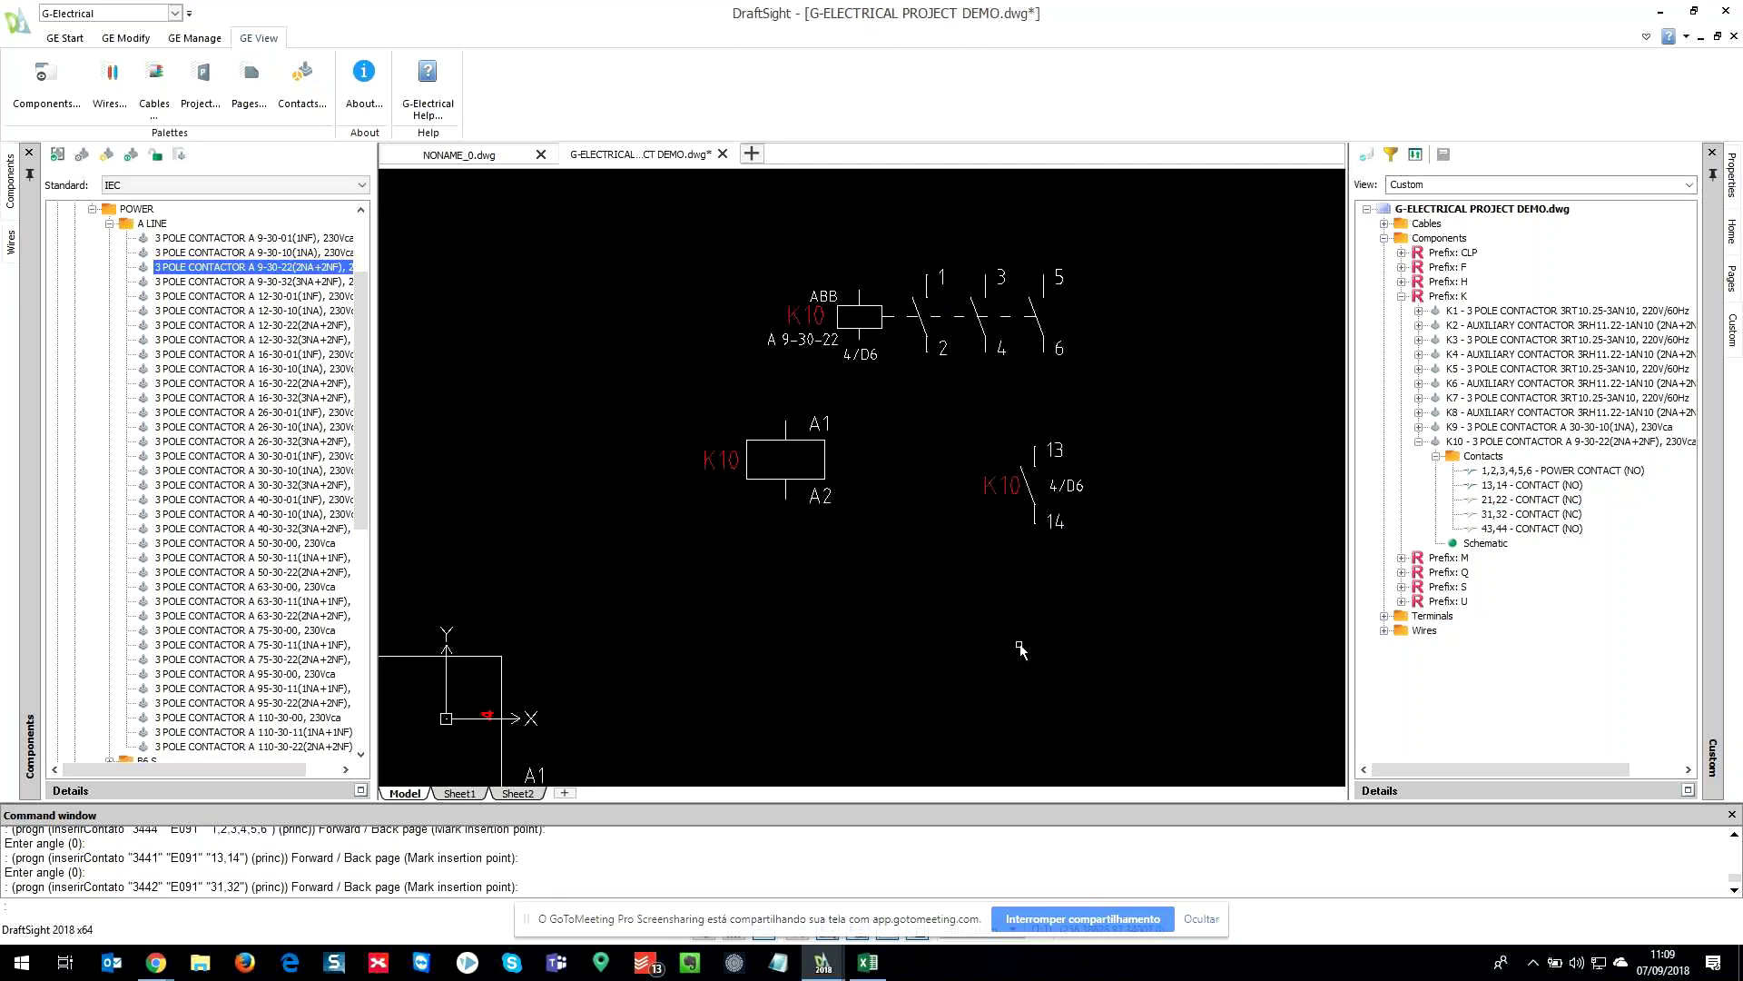
double_click(1500, 514)
left_click(913, 636)
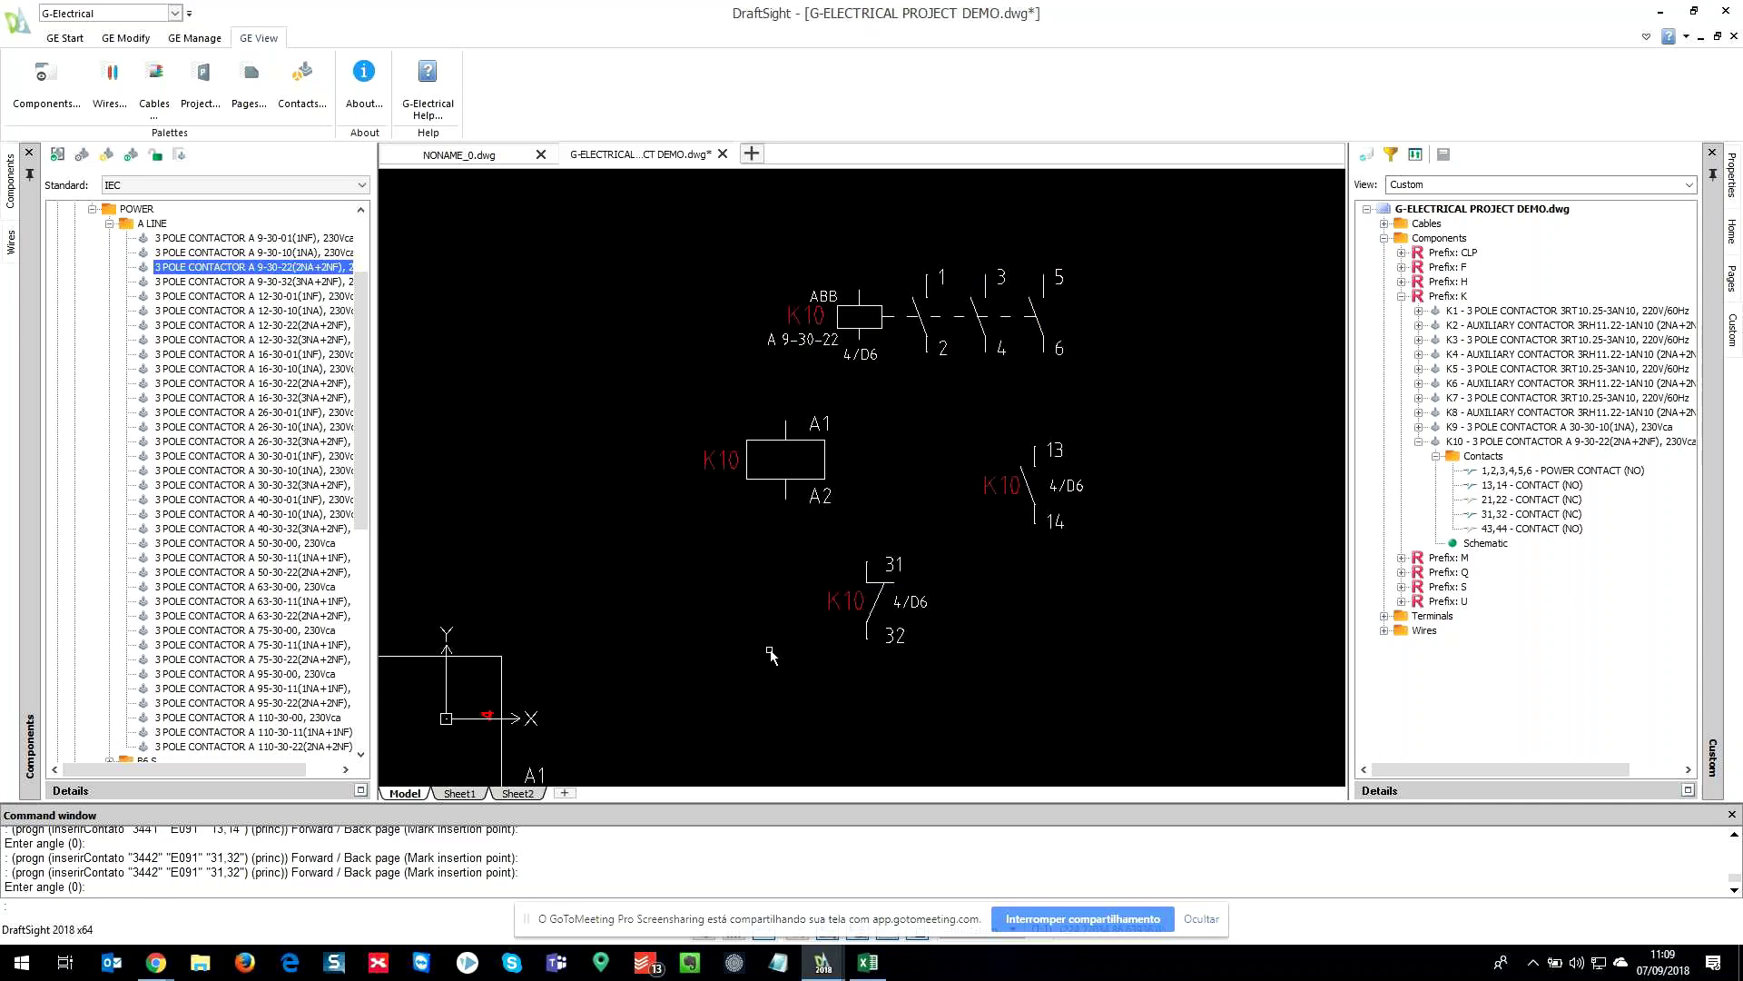
- Examine contactor K10's coil and inserted contacts, including their tags, terminal numbers and cross-references on the page
scroll(770, 653, "down", 3)
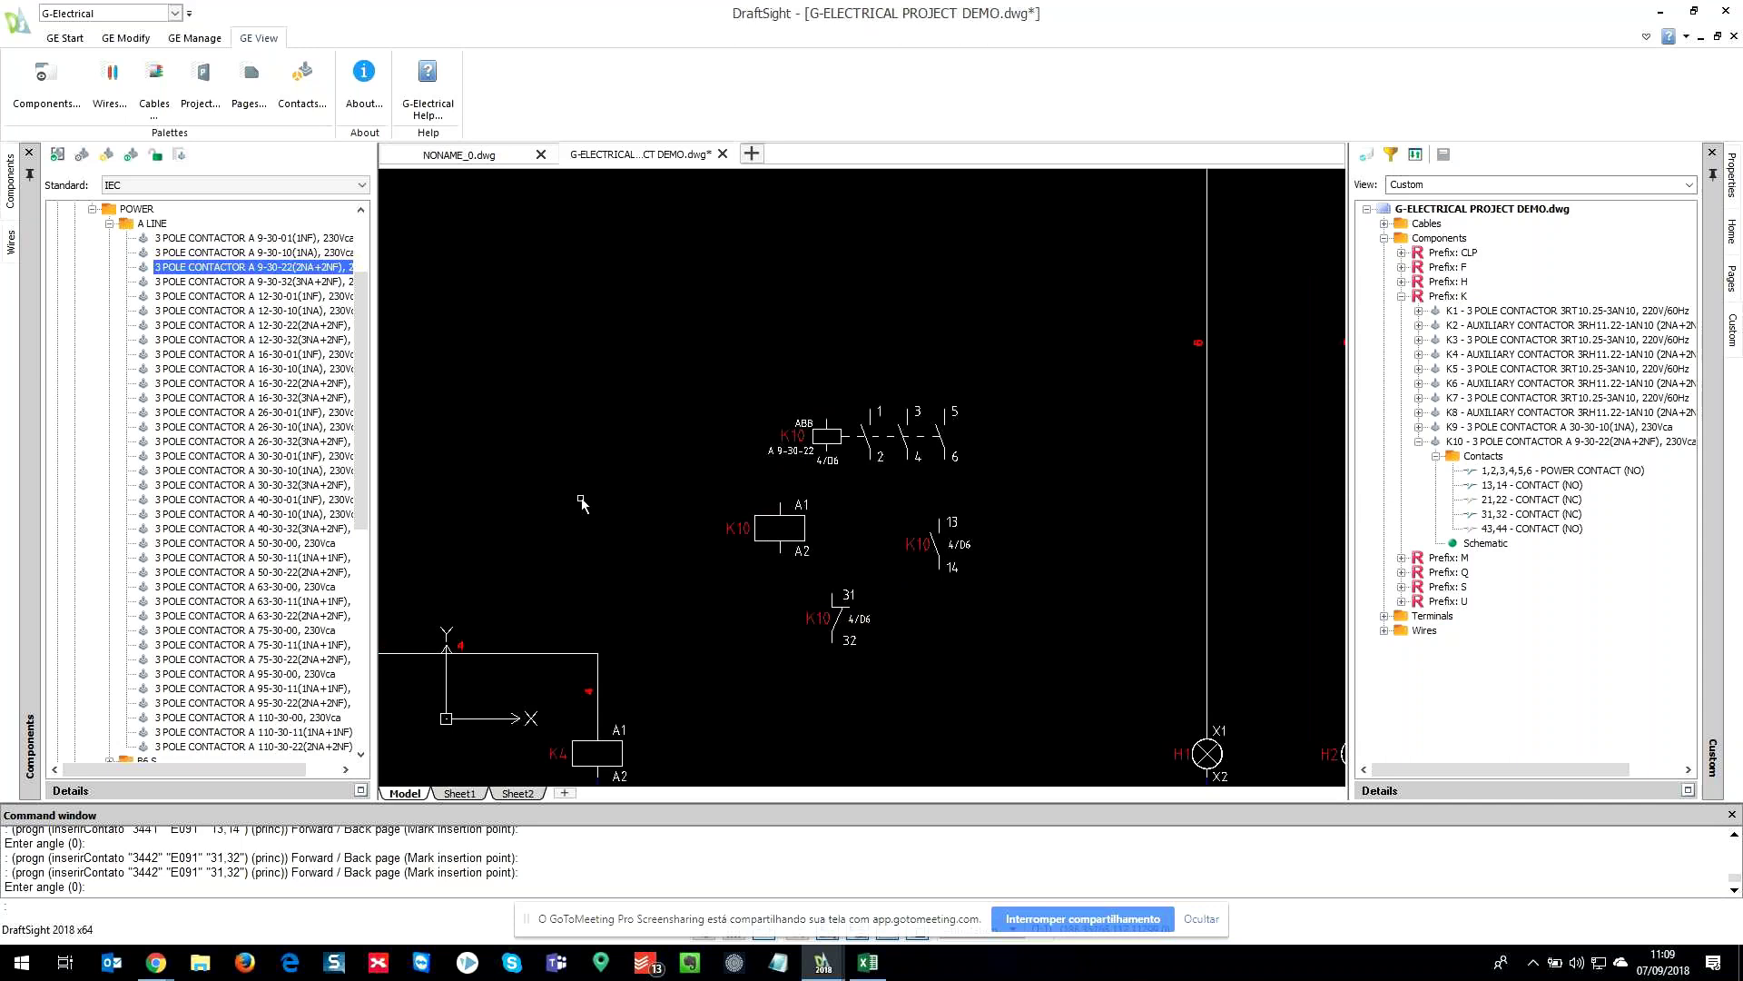
scroll(760, 435, "up", 1)
scroll(768, 445, "up", 2)
middle_click_drag(835, 628, 720, 486)
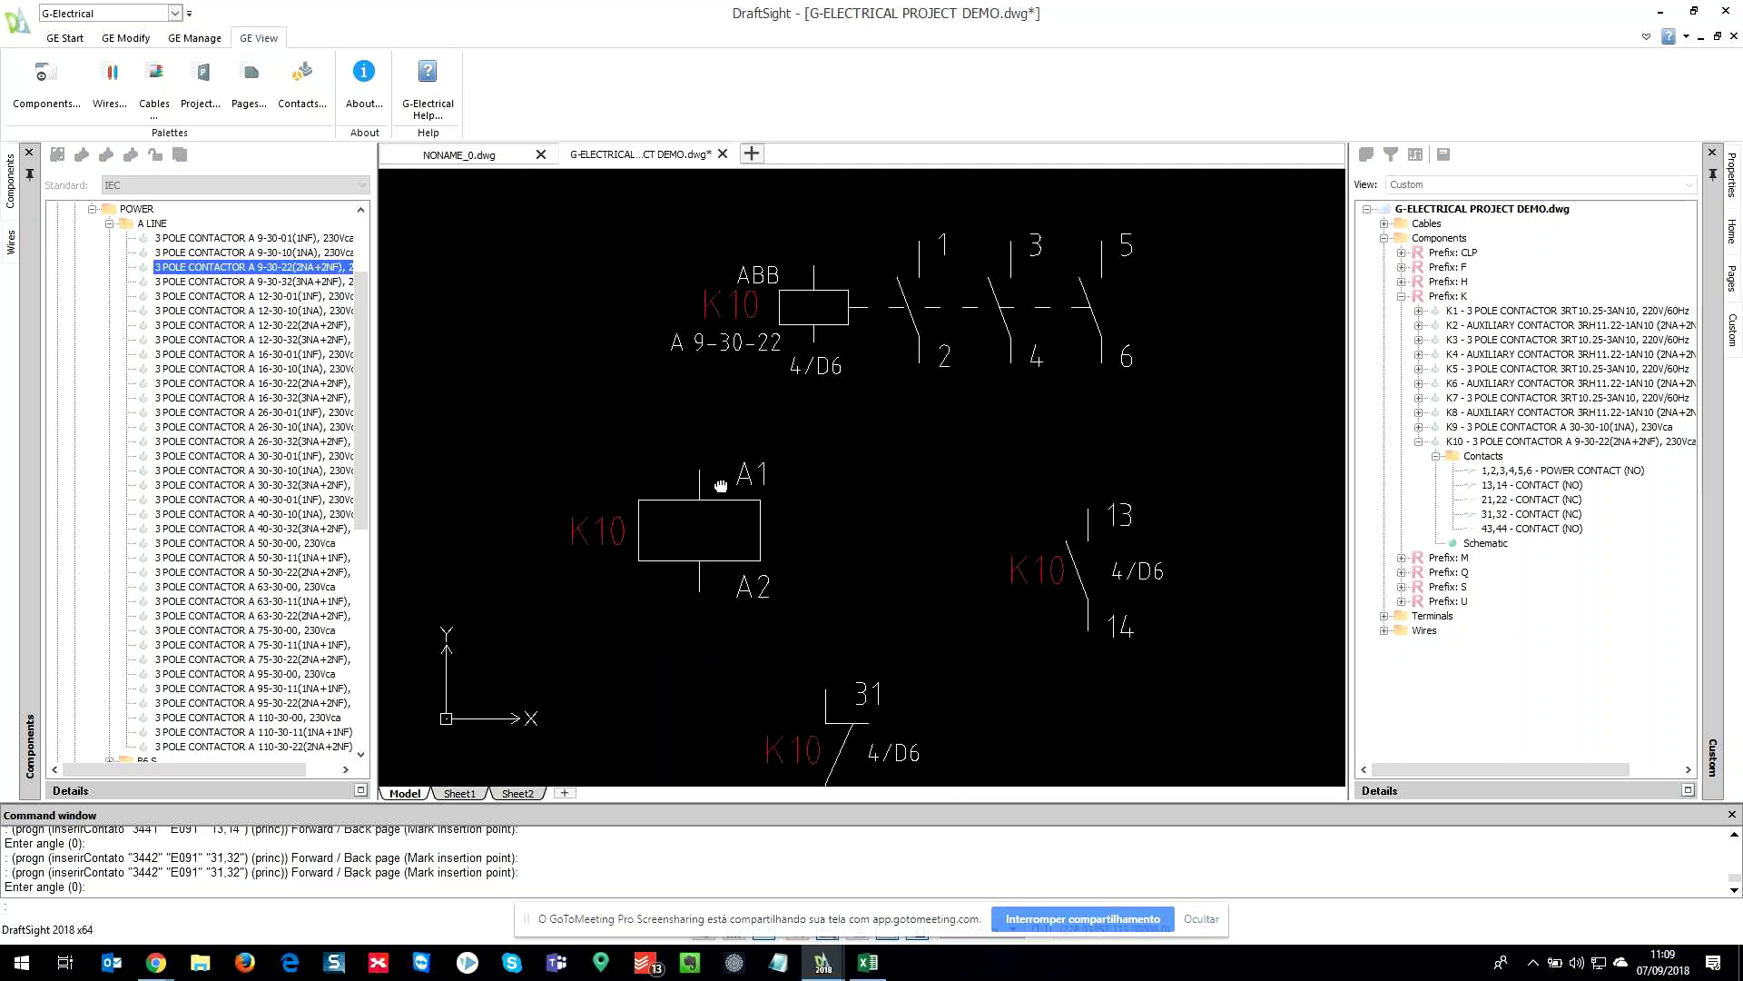
middle_click_drag(720, 486, 704, 466)
scroll(704, 466, "down", 2)
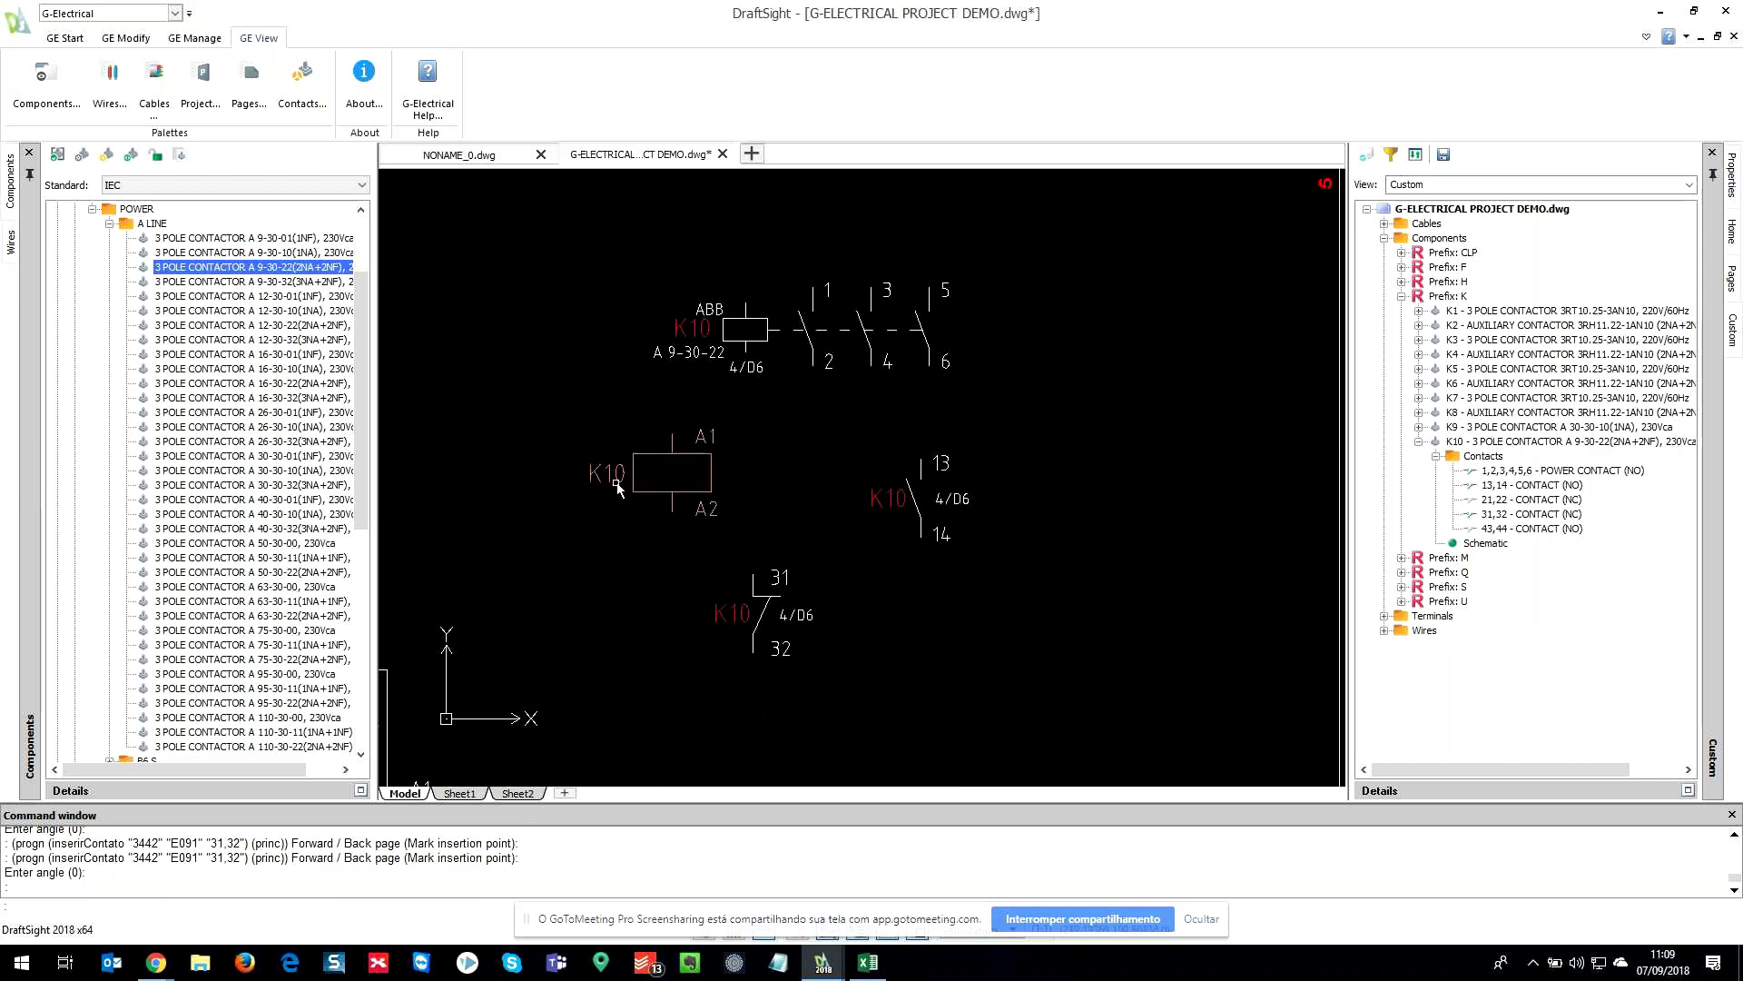
scroll(968, 405, "down", 1)
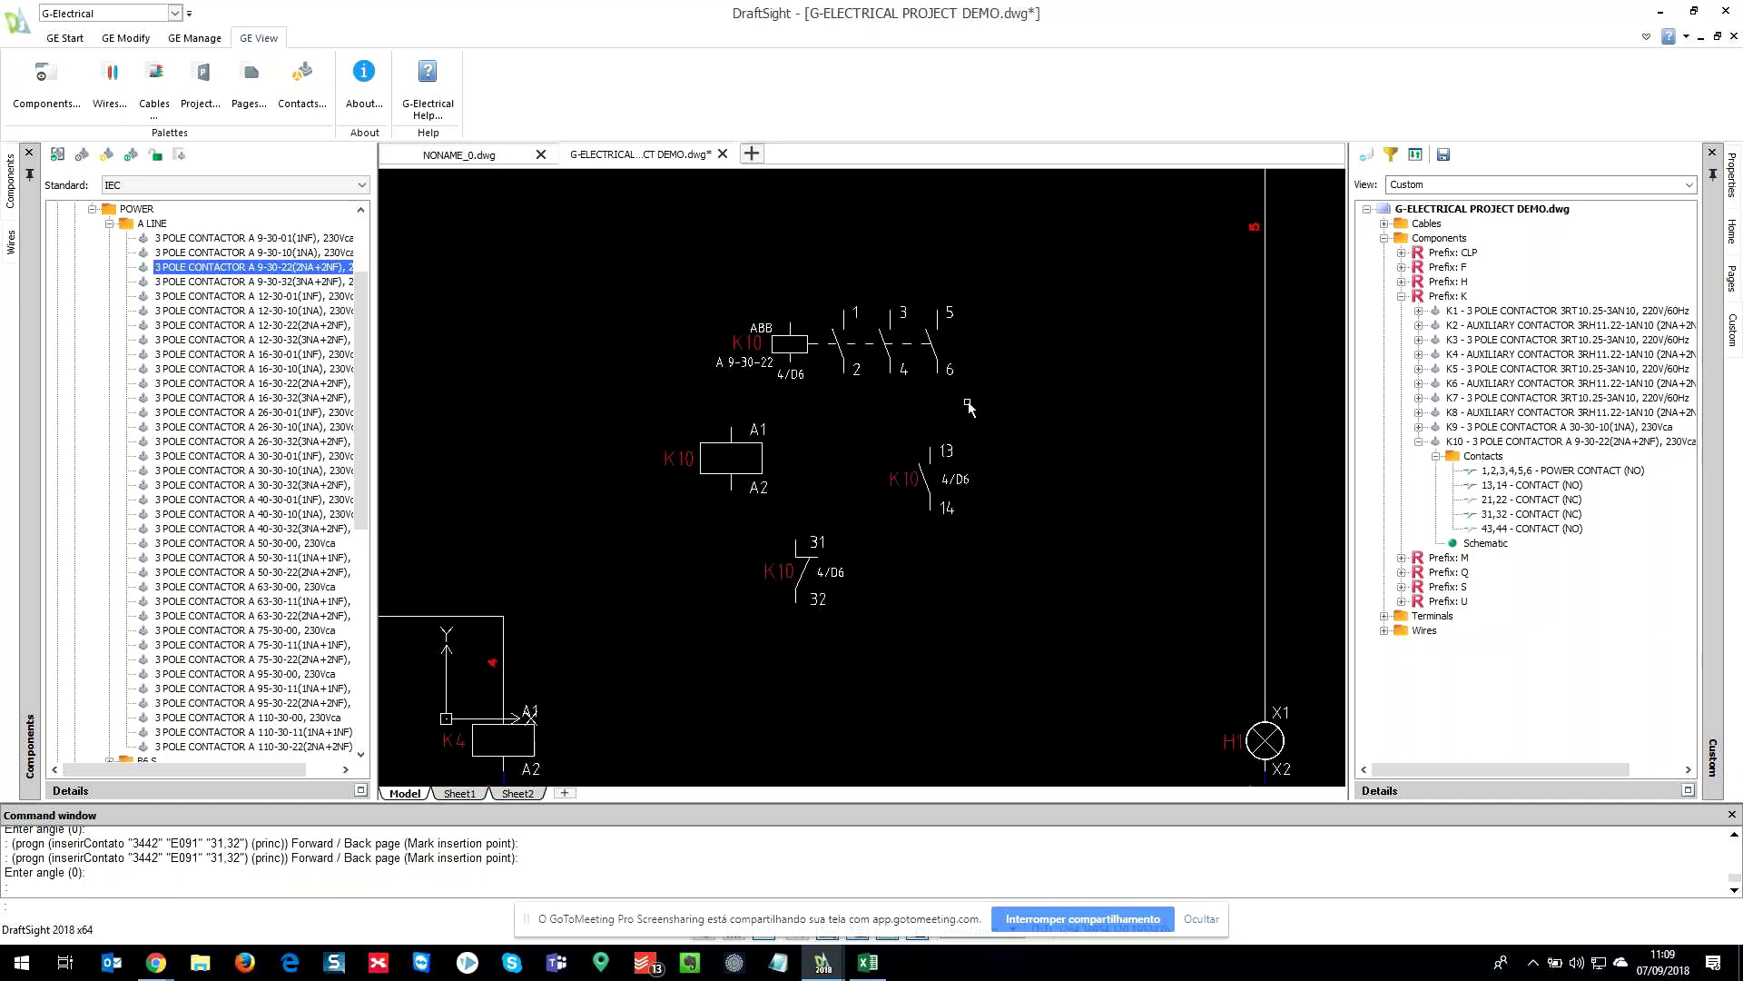
scroll(968, 405, "down", 1)
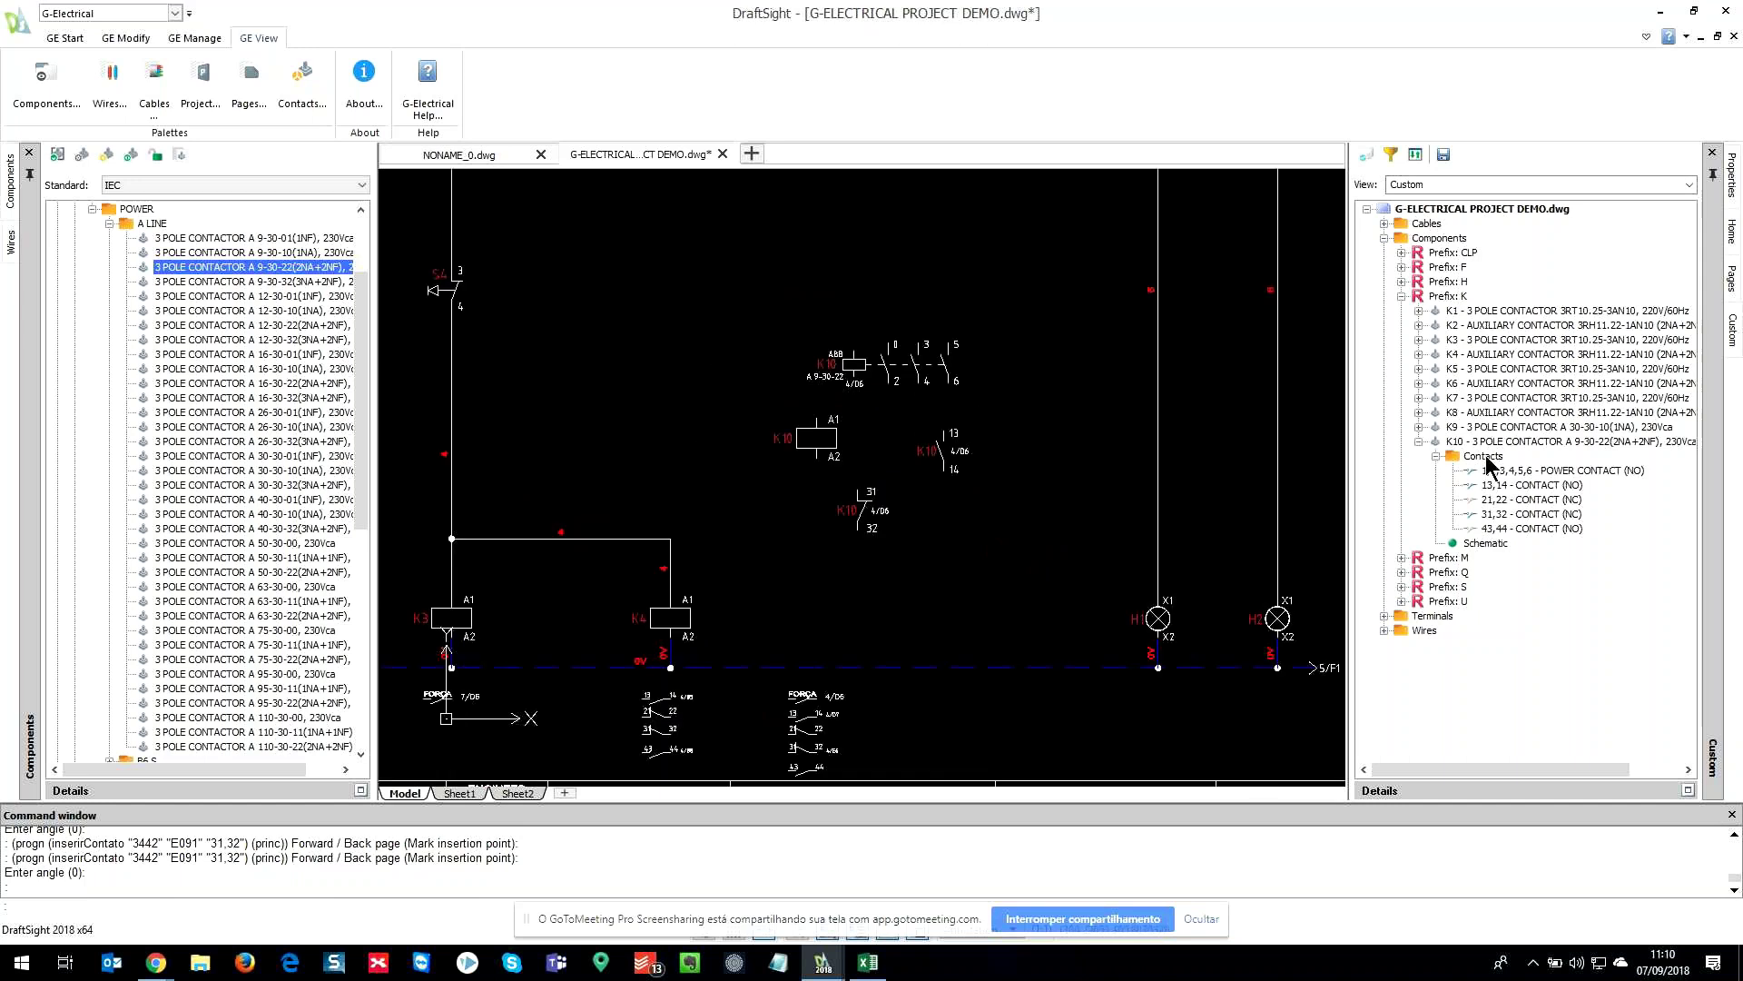
- Remove contactor K10 with its coil and all its contacts from the project's component list
right_click(1514, 444)
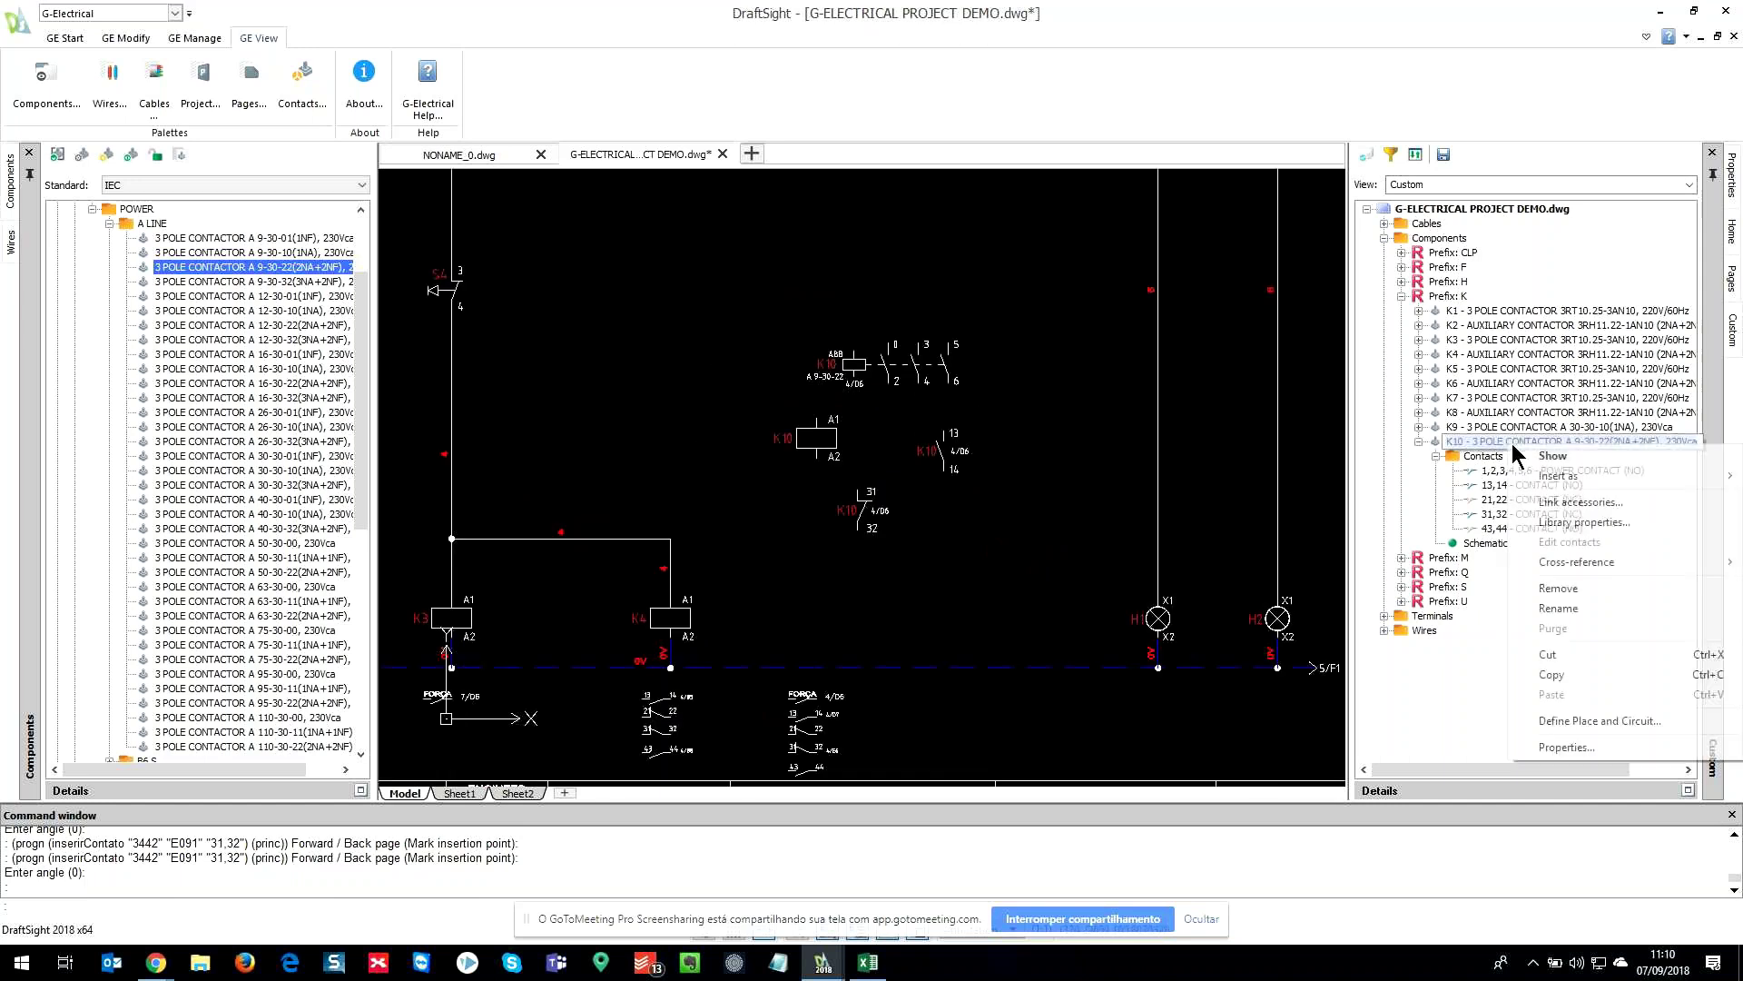
left_click(1577, 588)
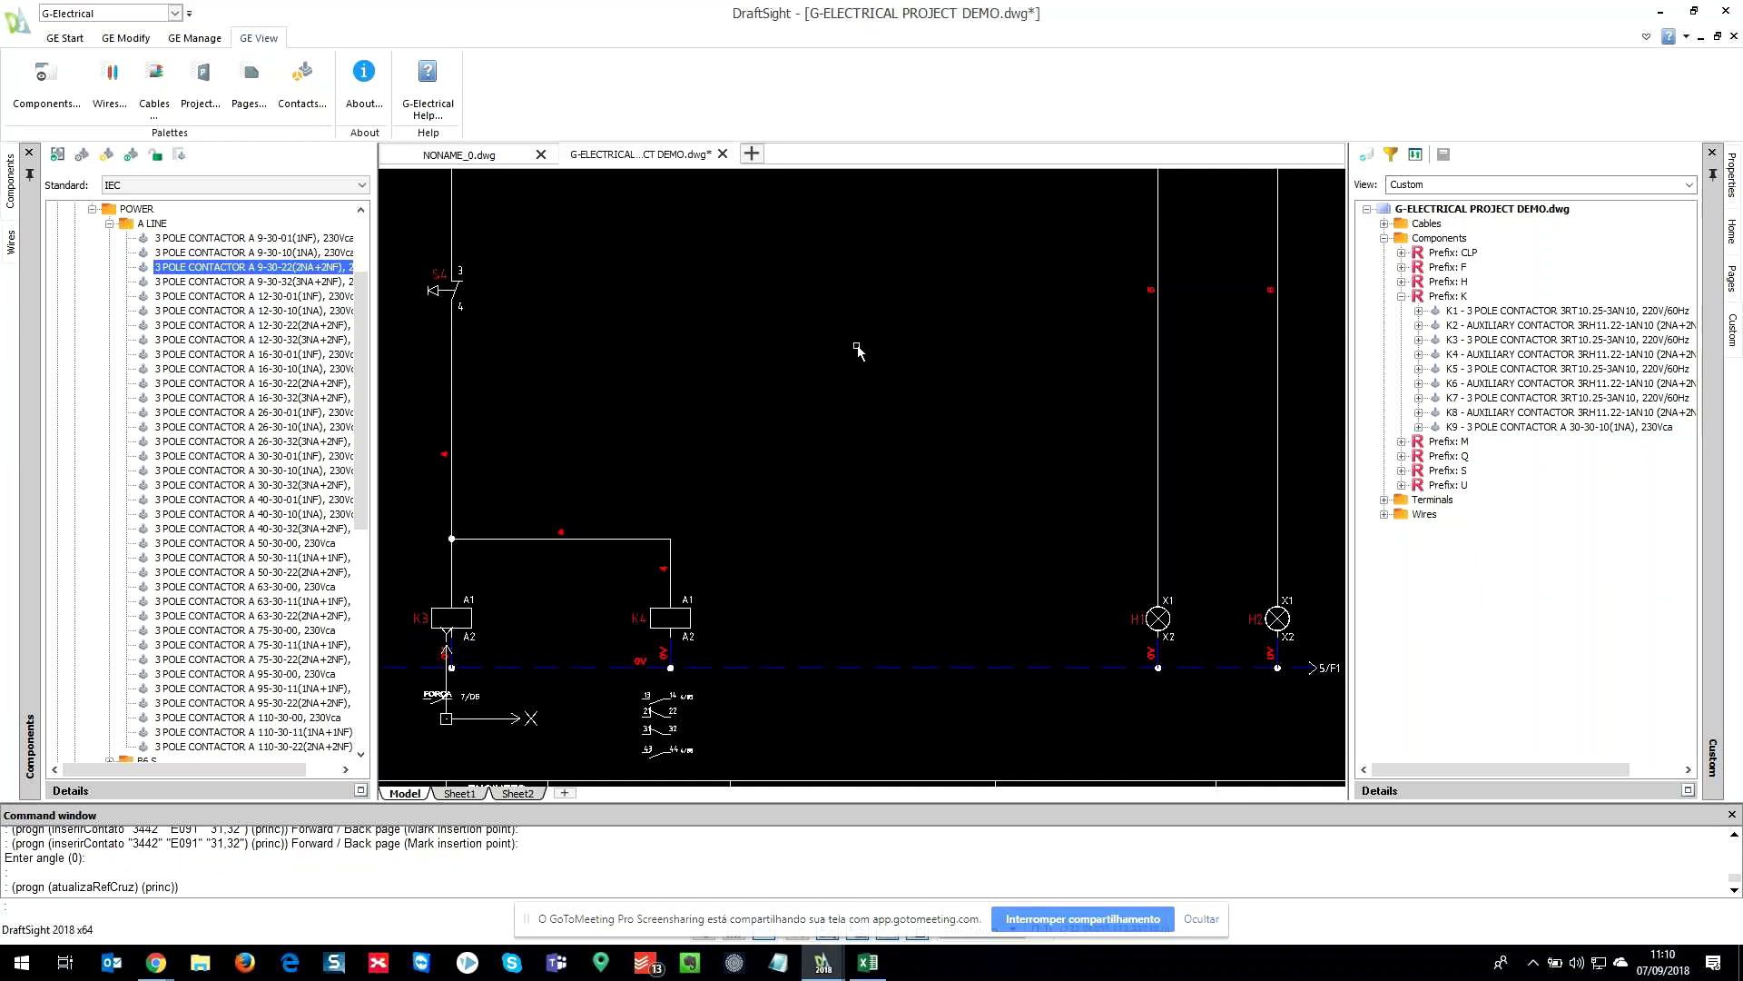
scroll(881, 411, "down", 2)
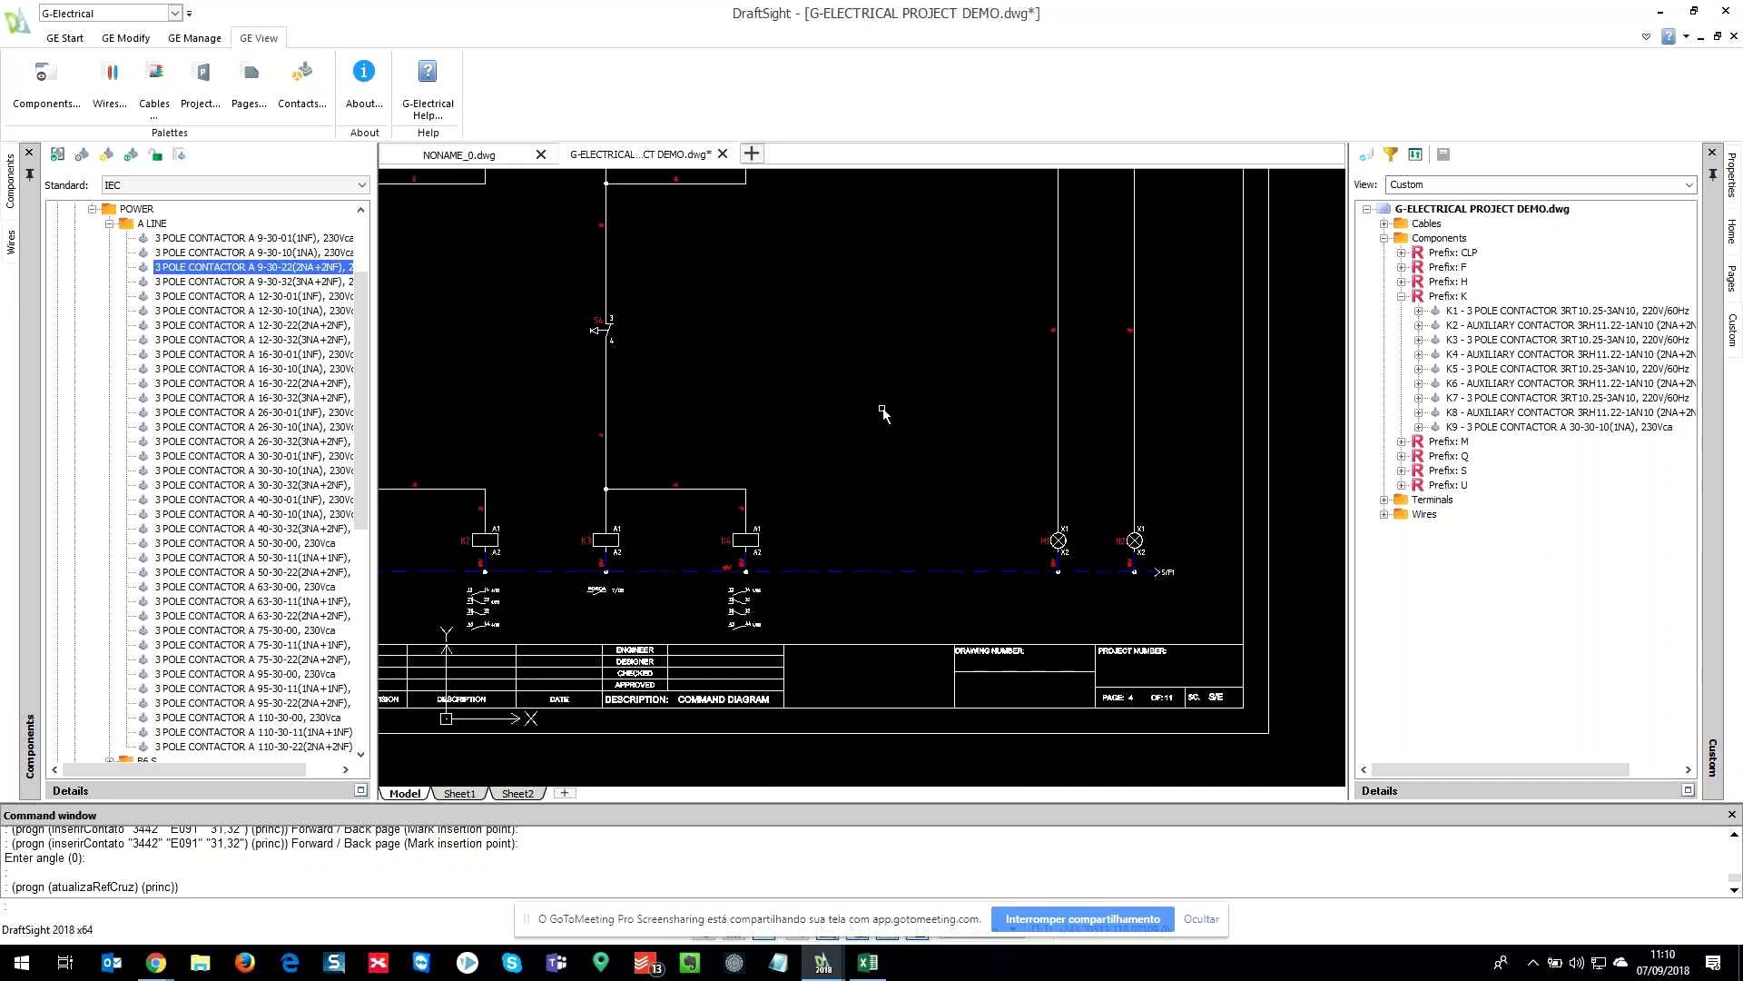
scroll(883, 413, "down", 1)
middle_click_drag(885, 414, 950, 527)
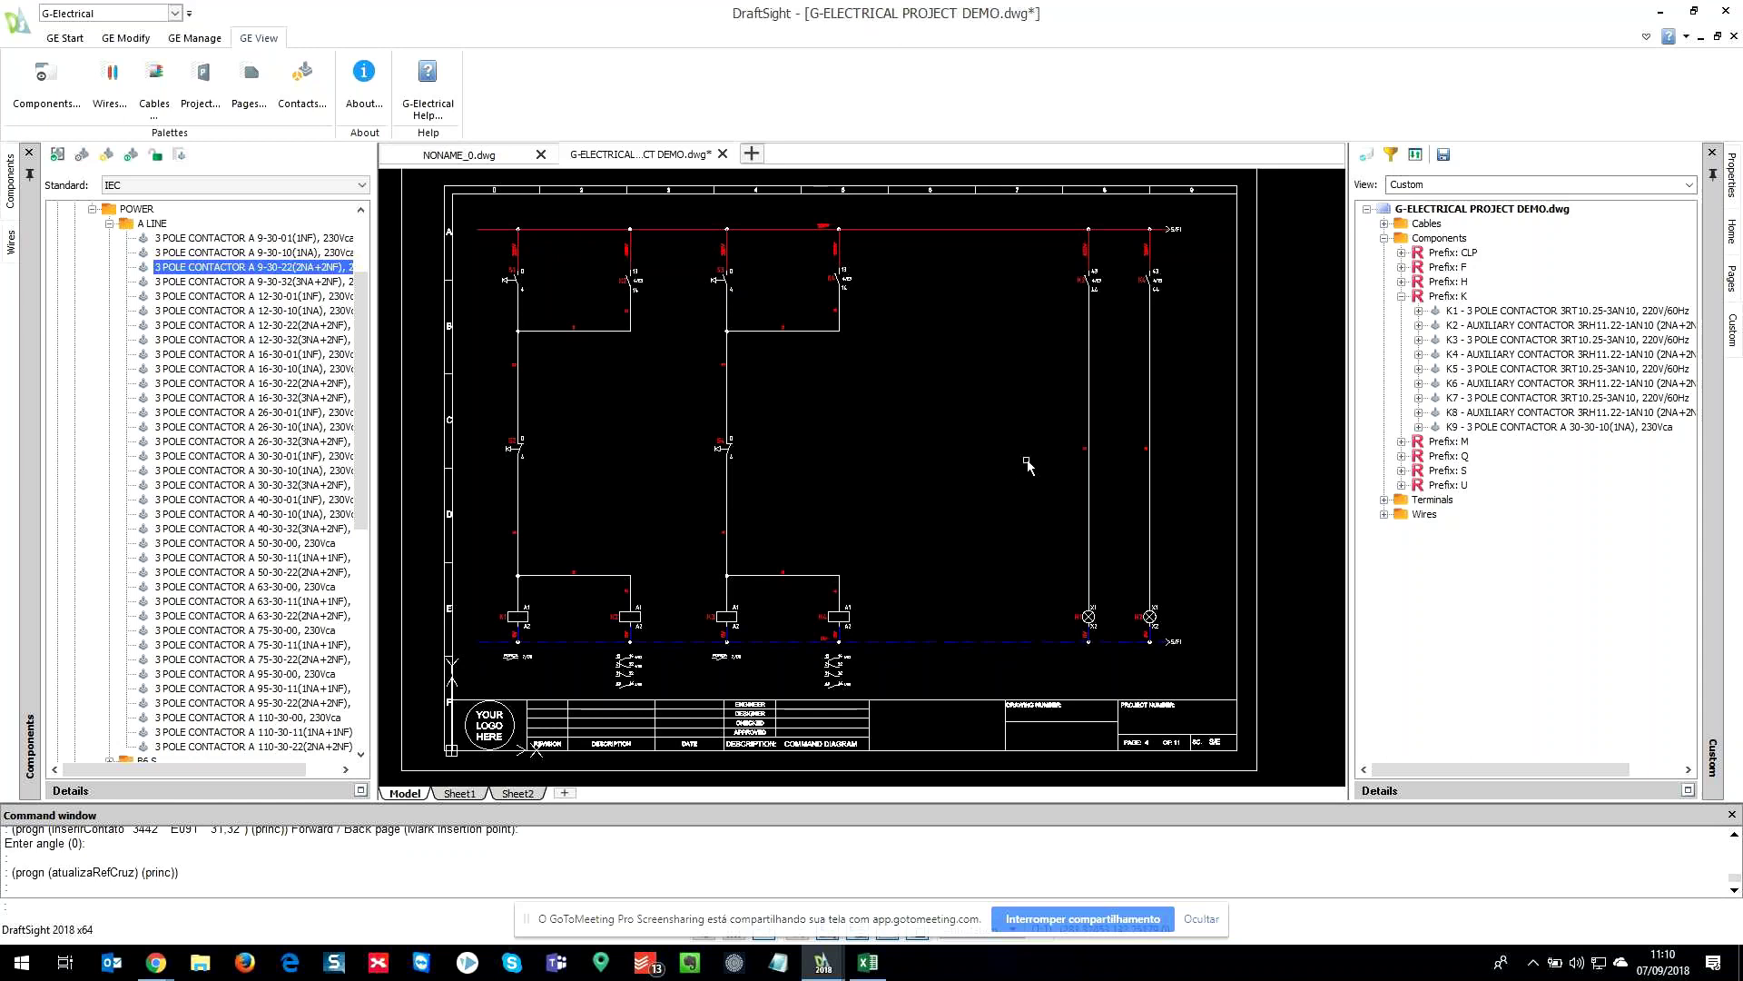
- Collapse the Prefix: K components and open page 5 - FREQ INV. CONNECT. from the project's page list
left_click(1402, 296)
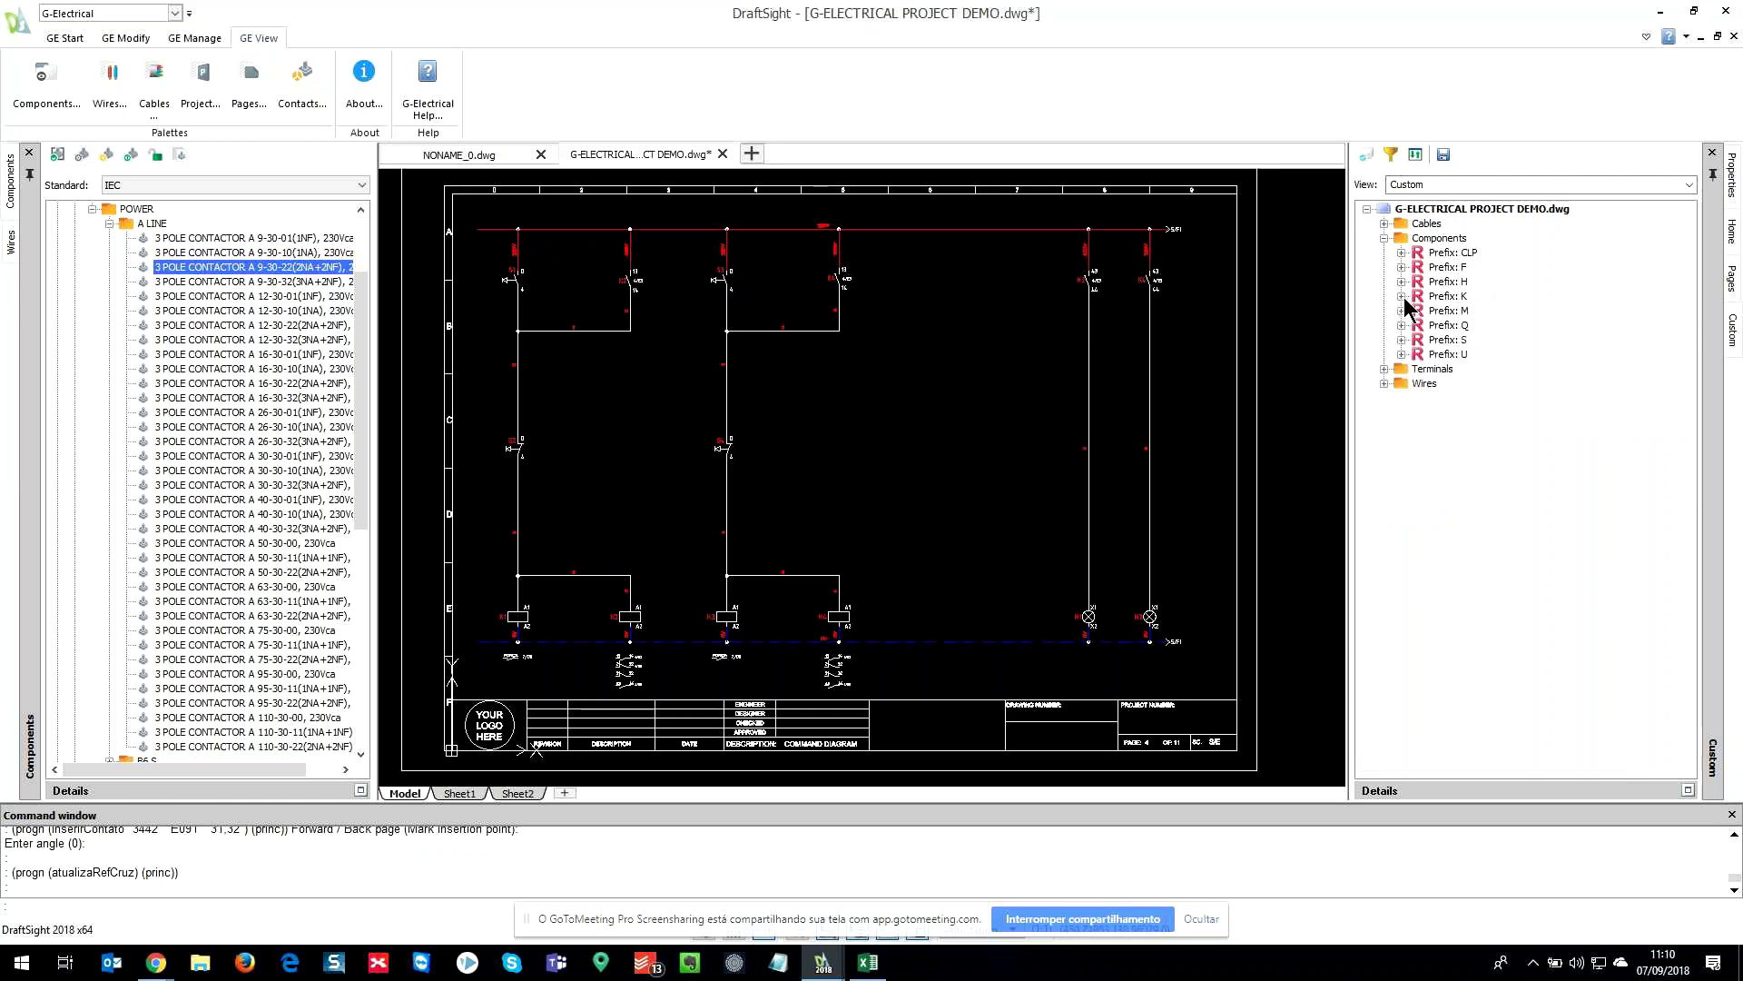
left_click(1732, 286)
double_click(1490, 331)
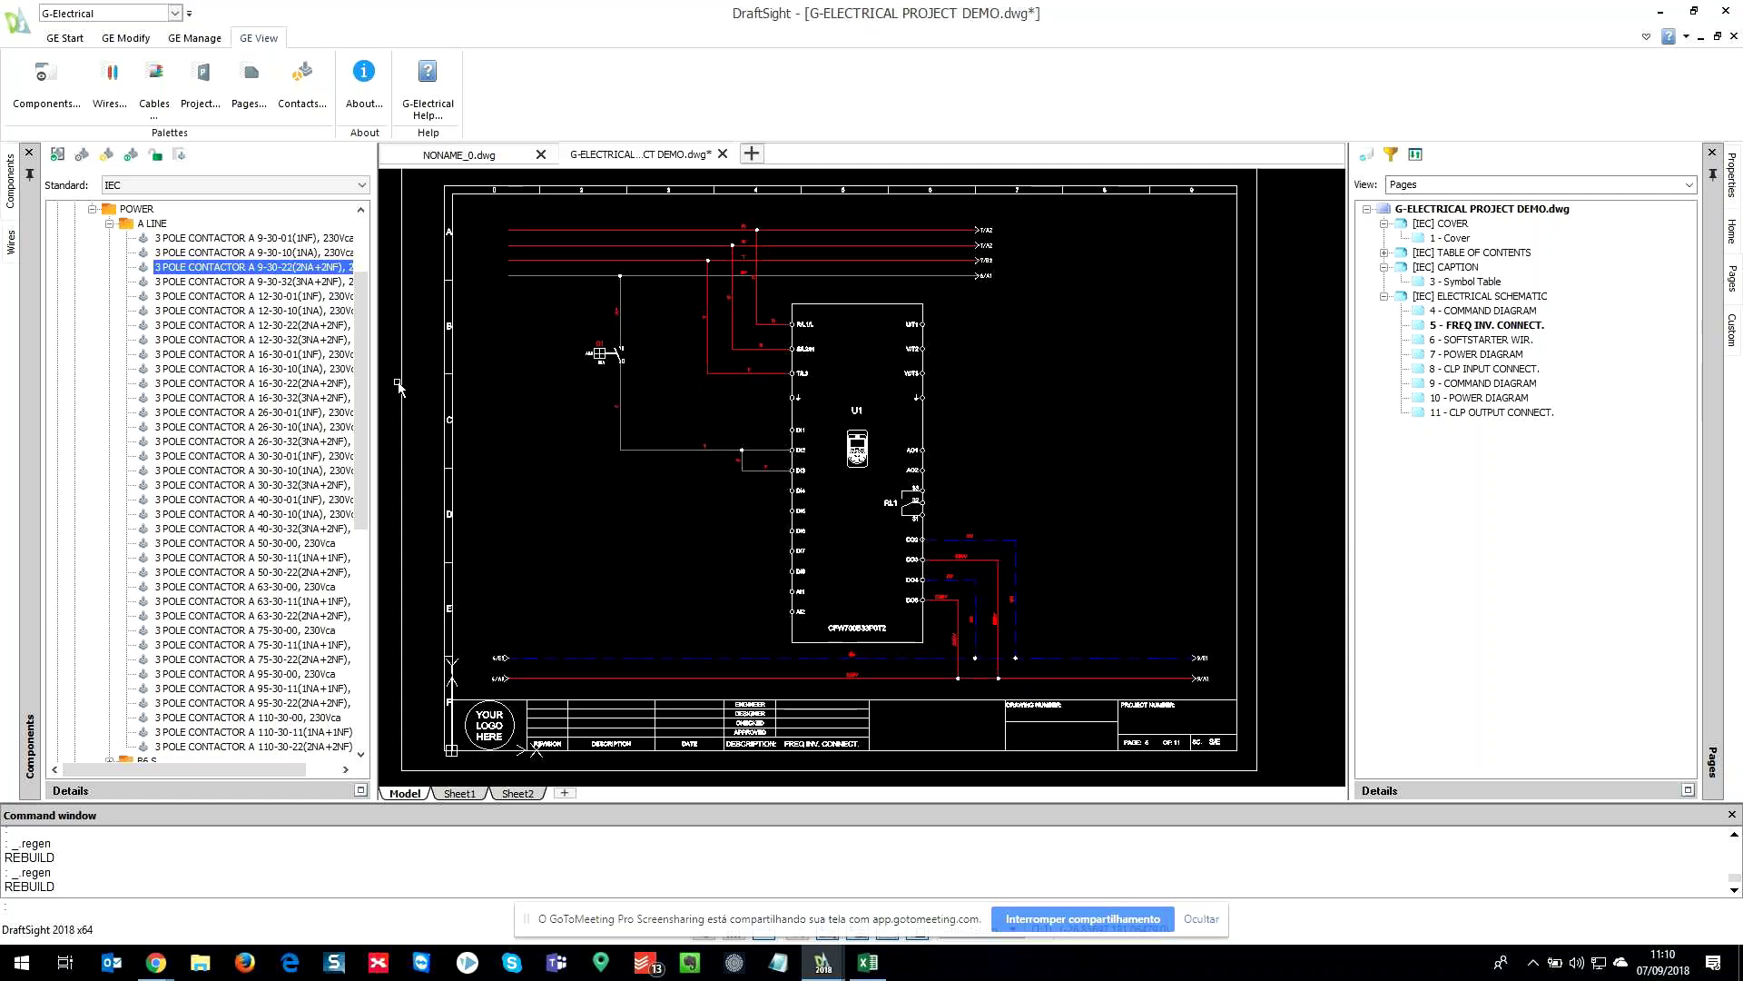
- Widen the component library and open the library properties of the 3 POLE CONTACTOR A 9-30-32(3NA+2NF), 230Vca in A LINE
left_click_drag(377, 389, 461, 392)
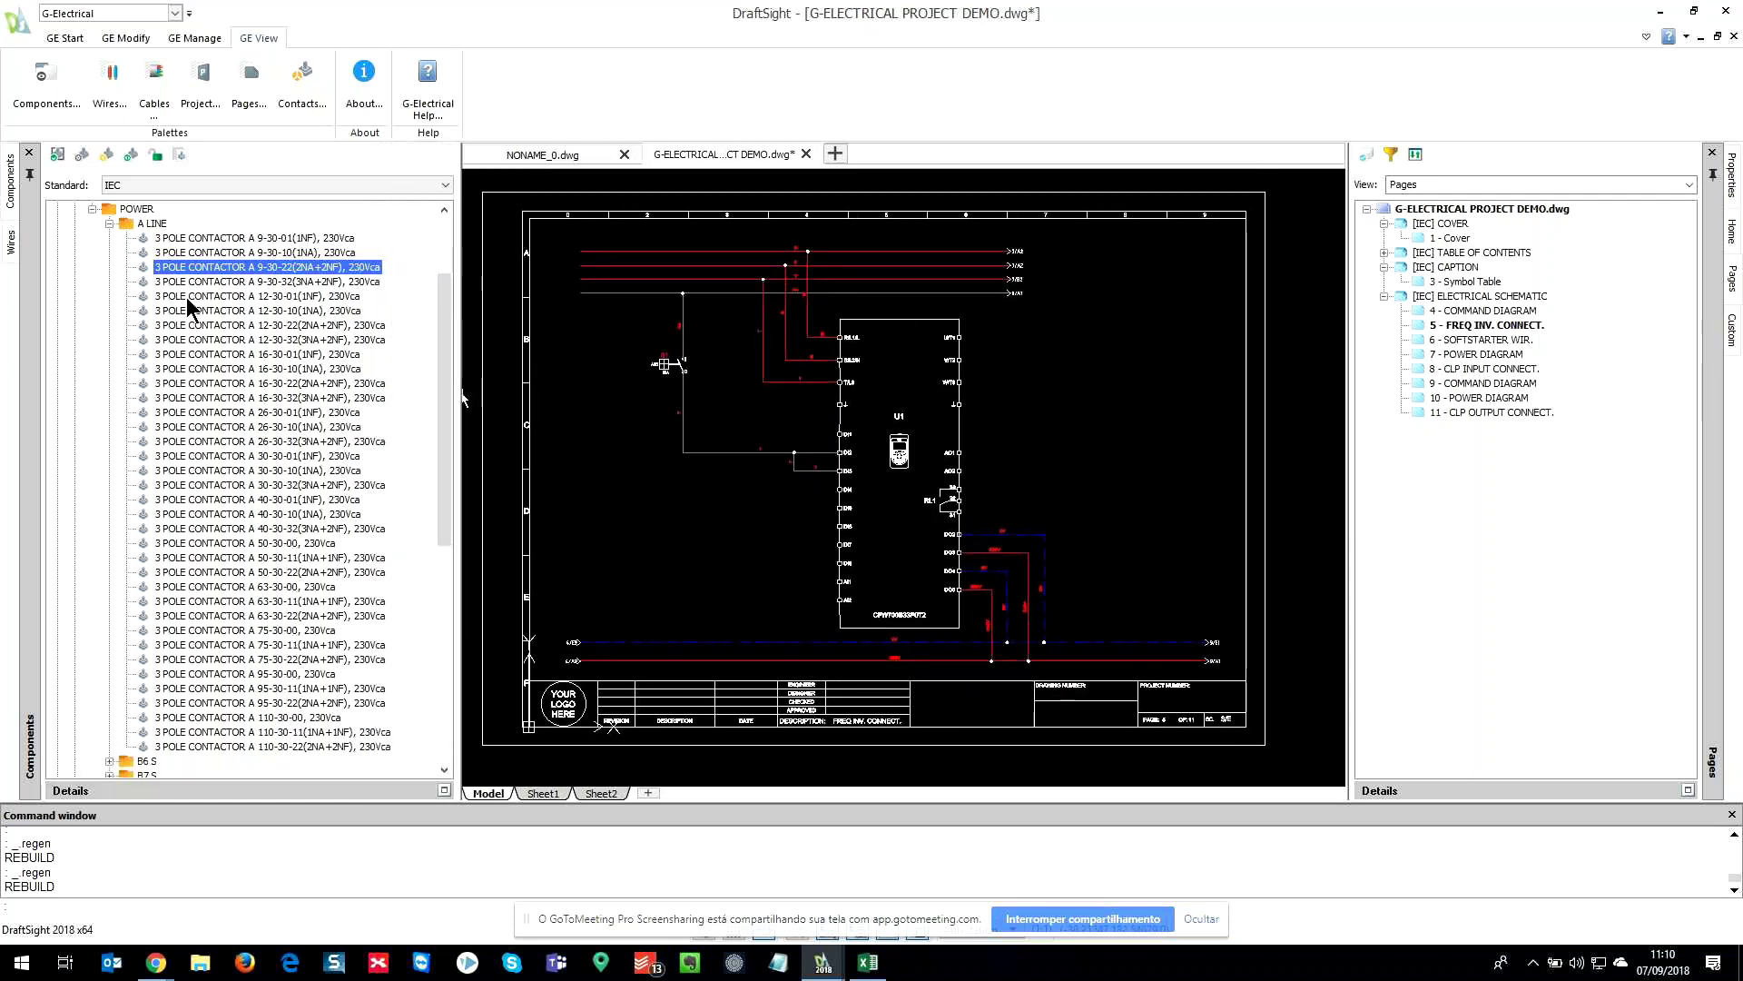
left_click(109, 223)
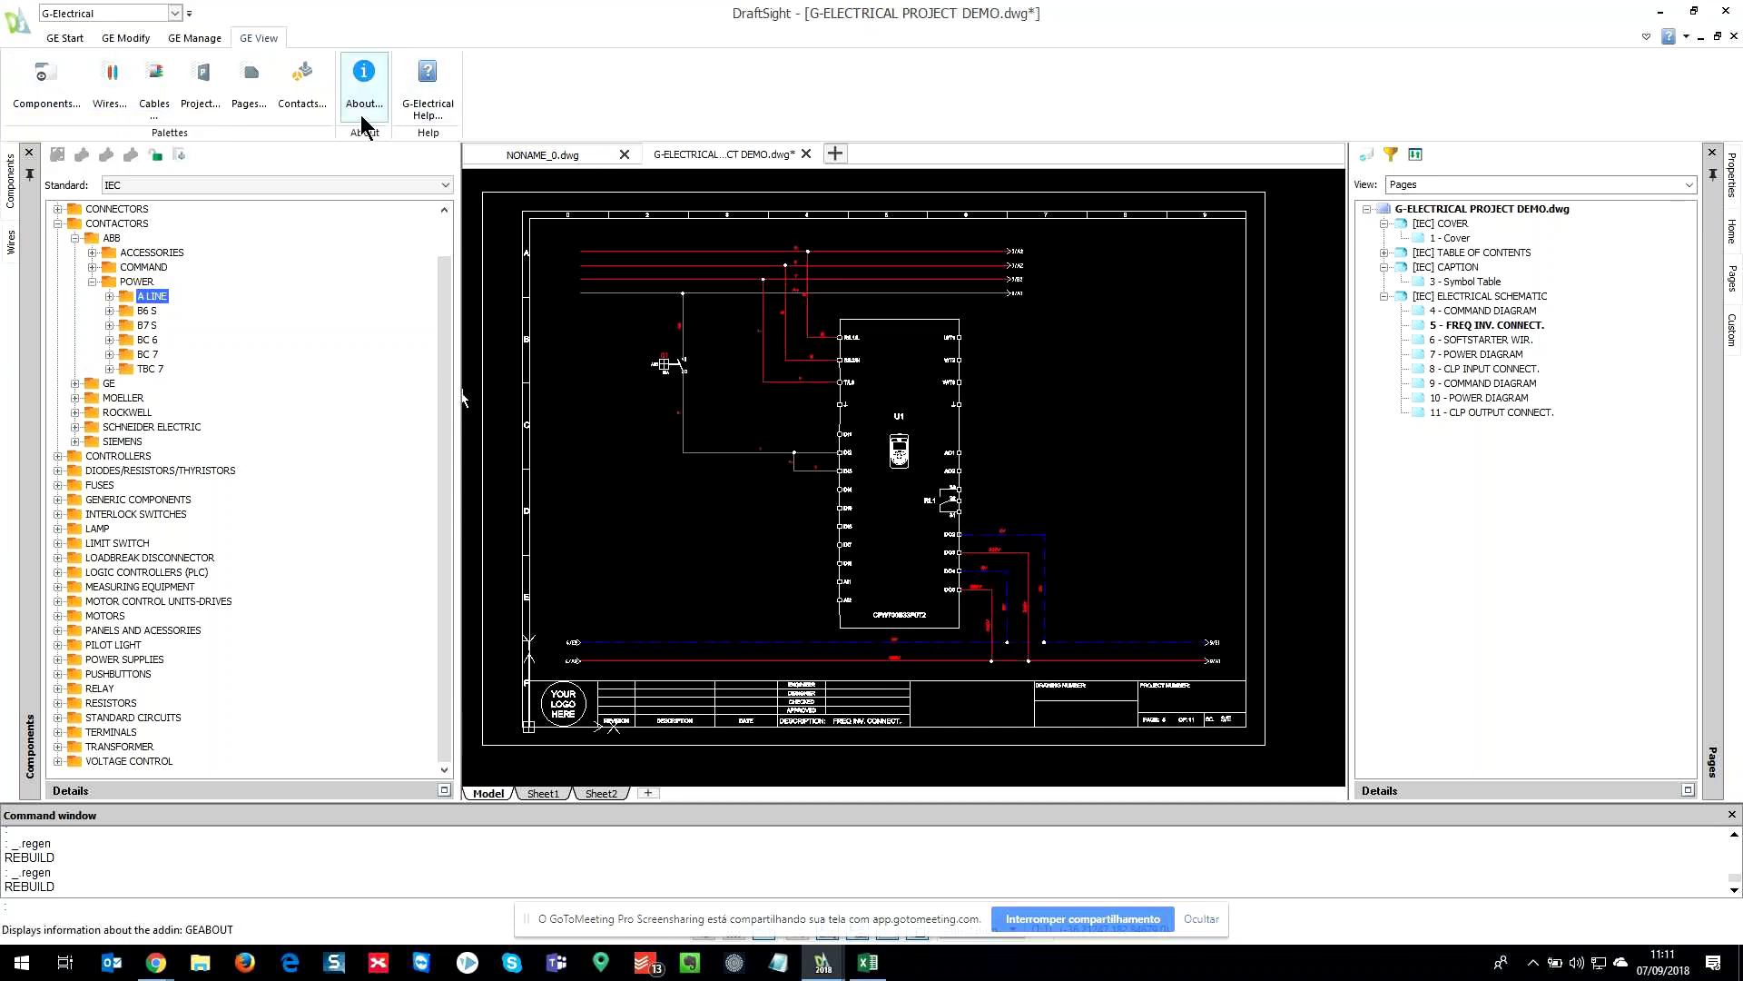
double_click(151, 296)
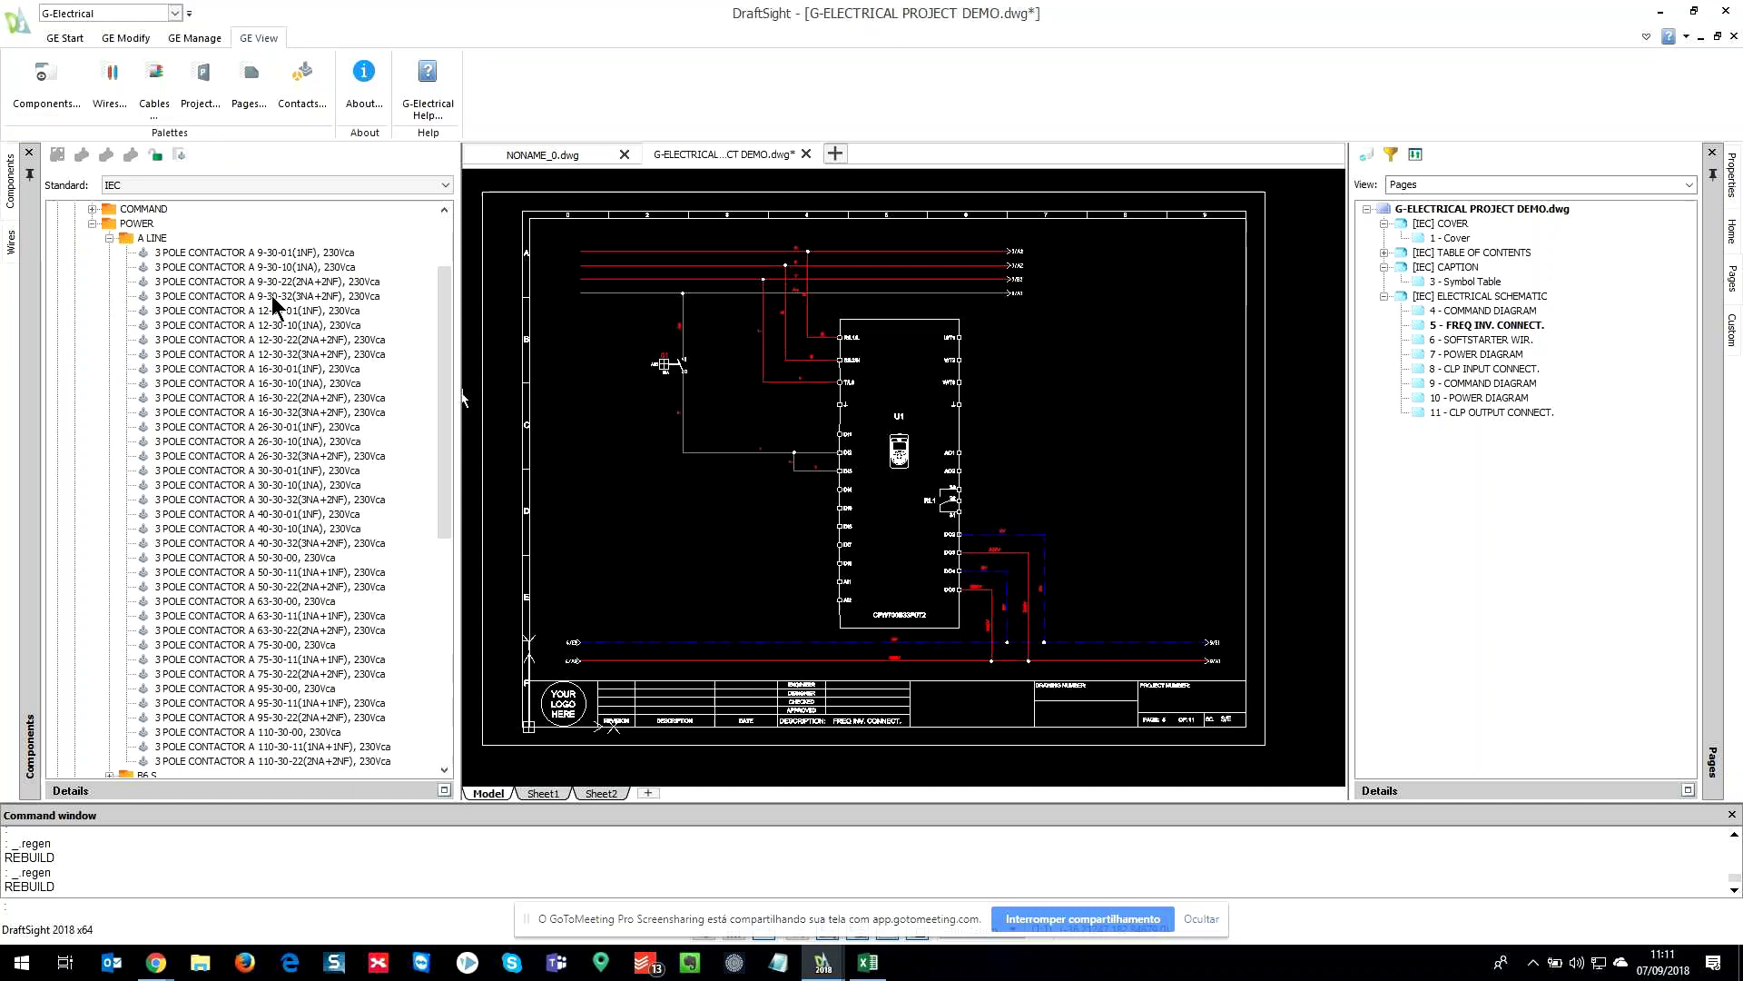
right_click(188, 294)
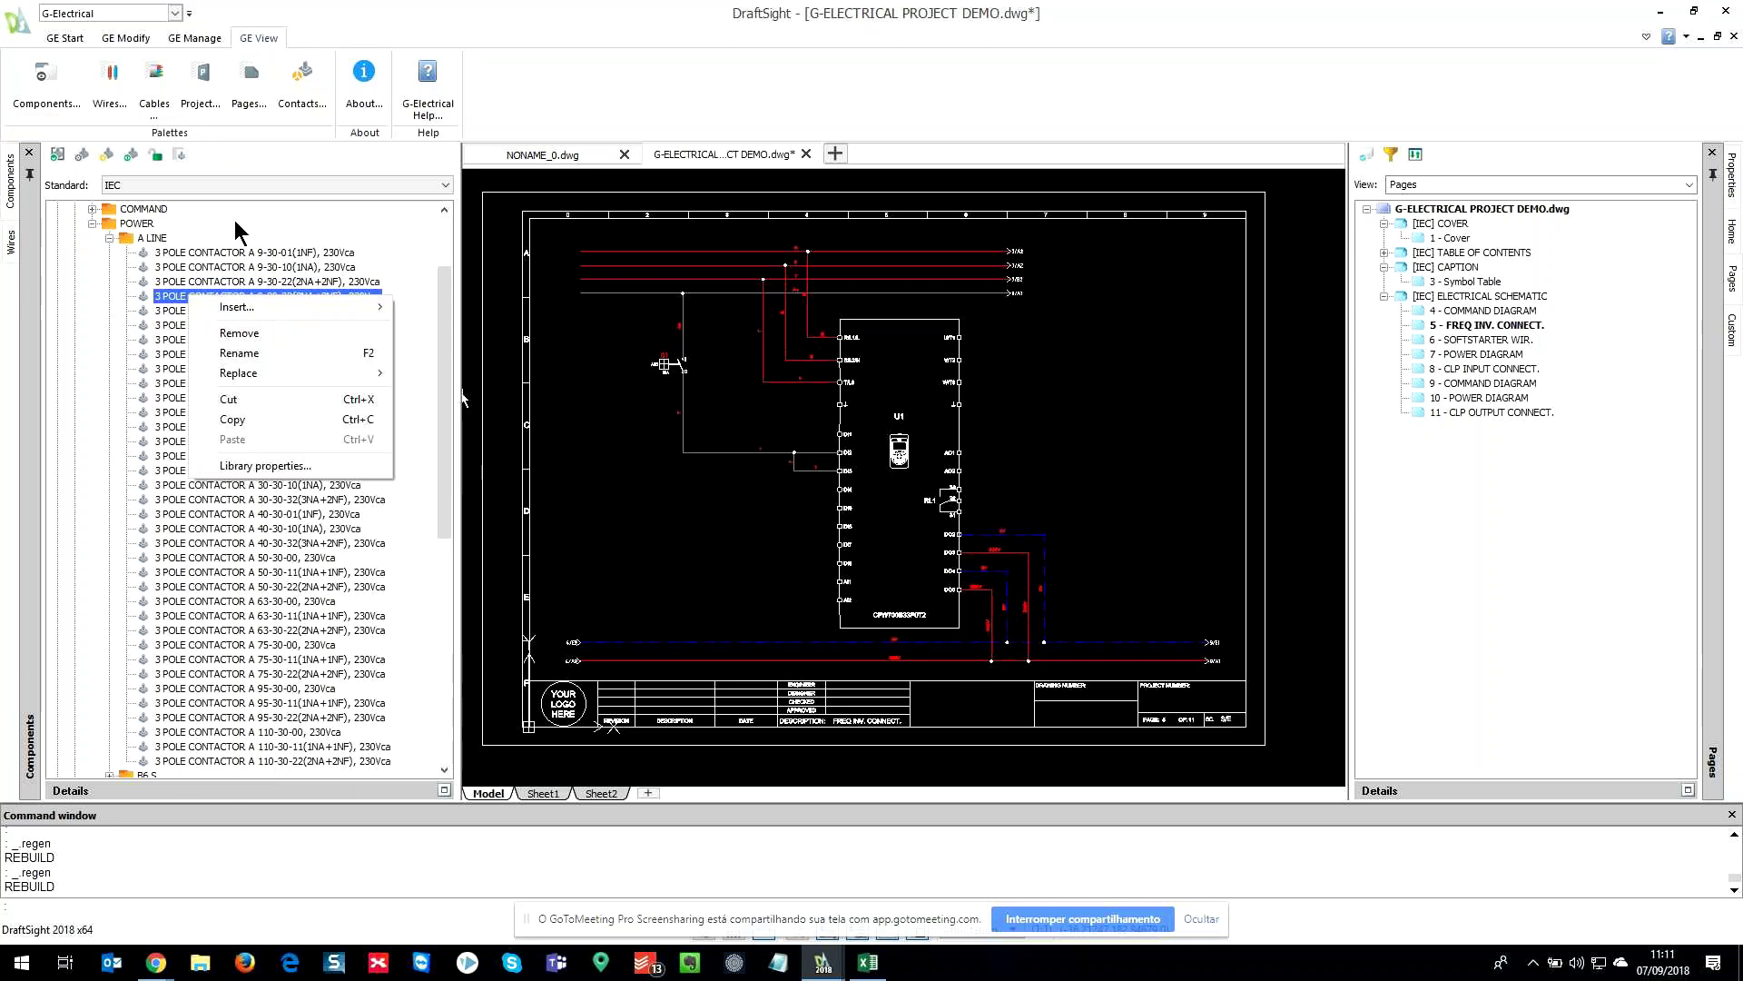
left_click(272, 464)
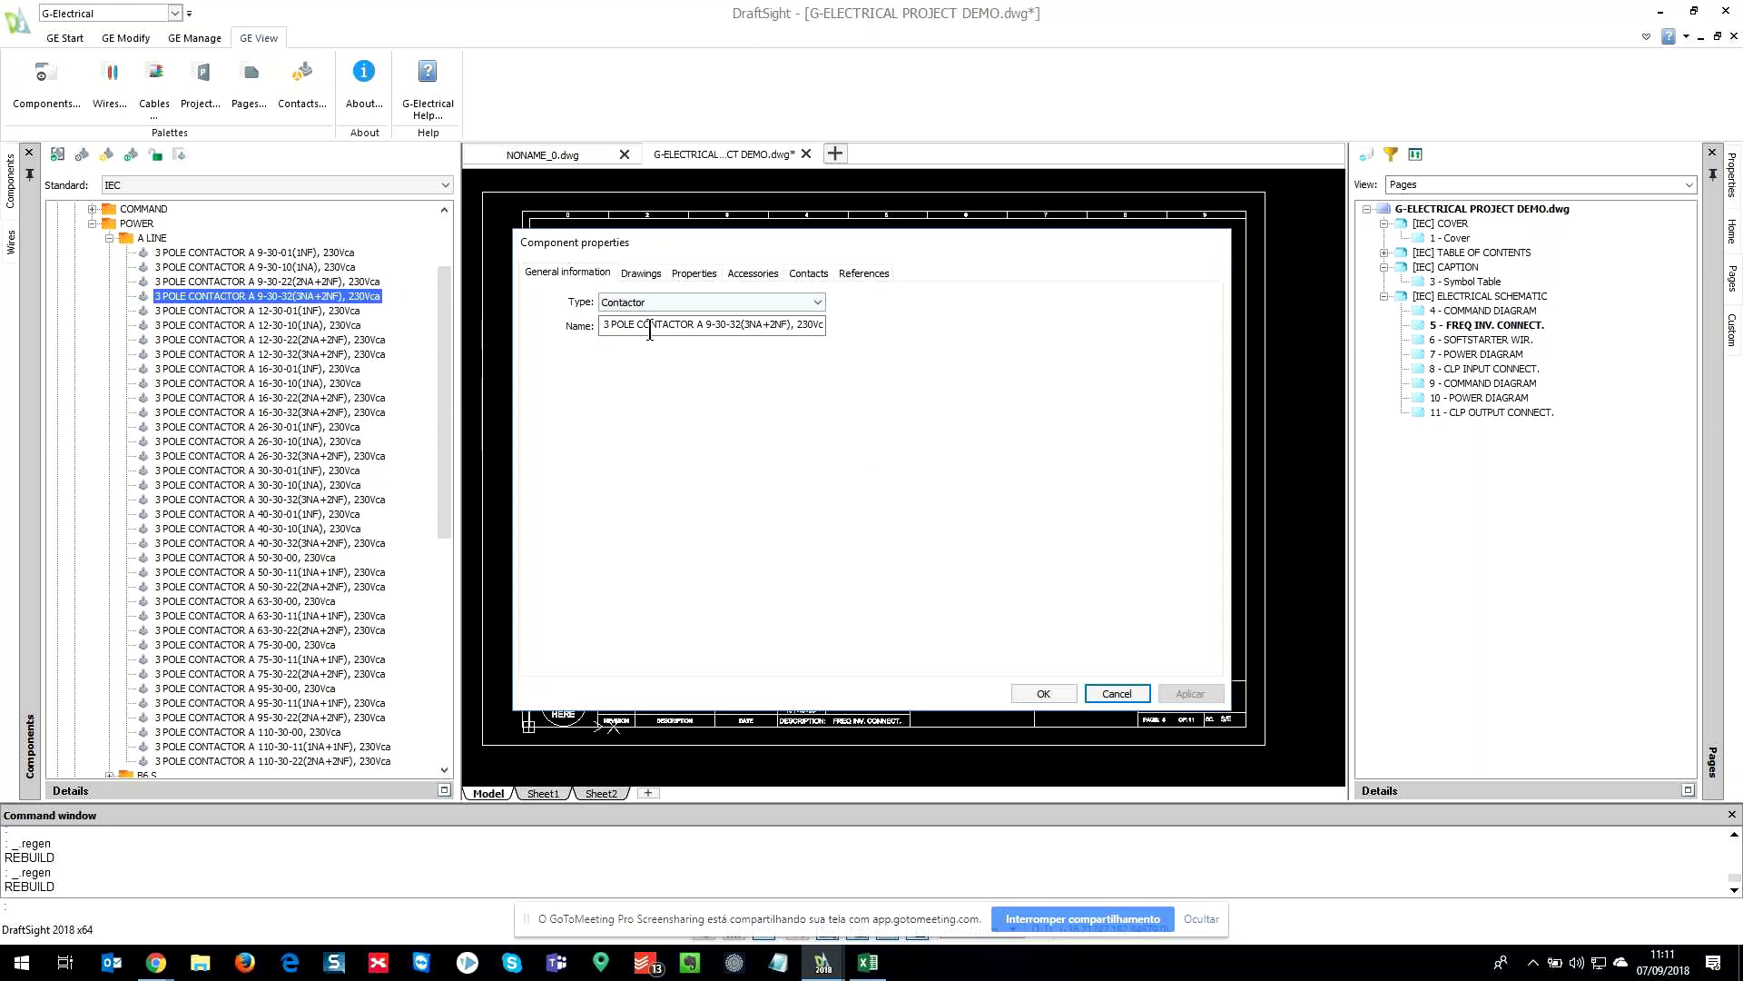
- Review the contactor's IEC schematic drawing and browse the DWG files in the BLOCOS folder without choosing another
left_click(650, 274)
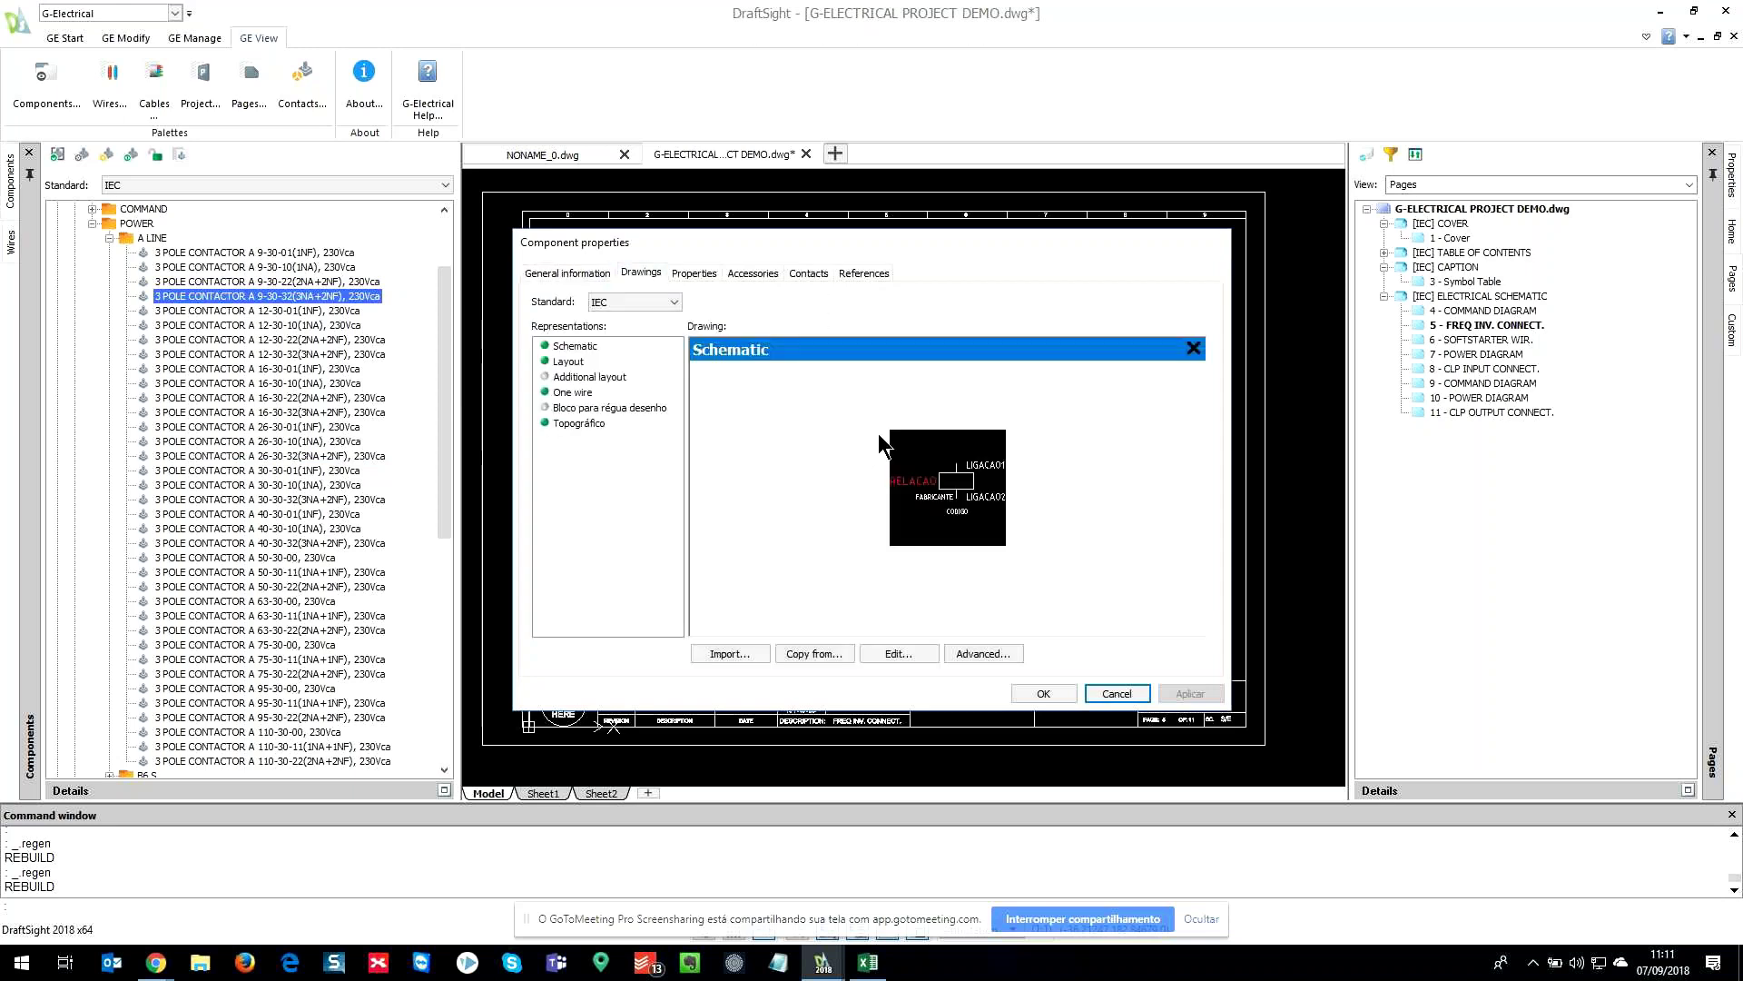
left_click(1008, 660)
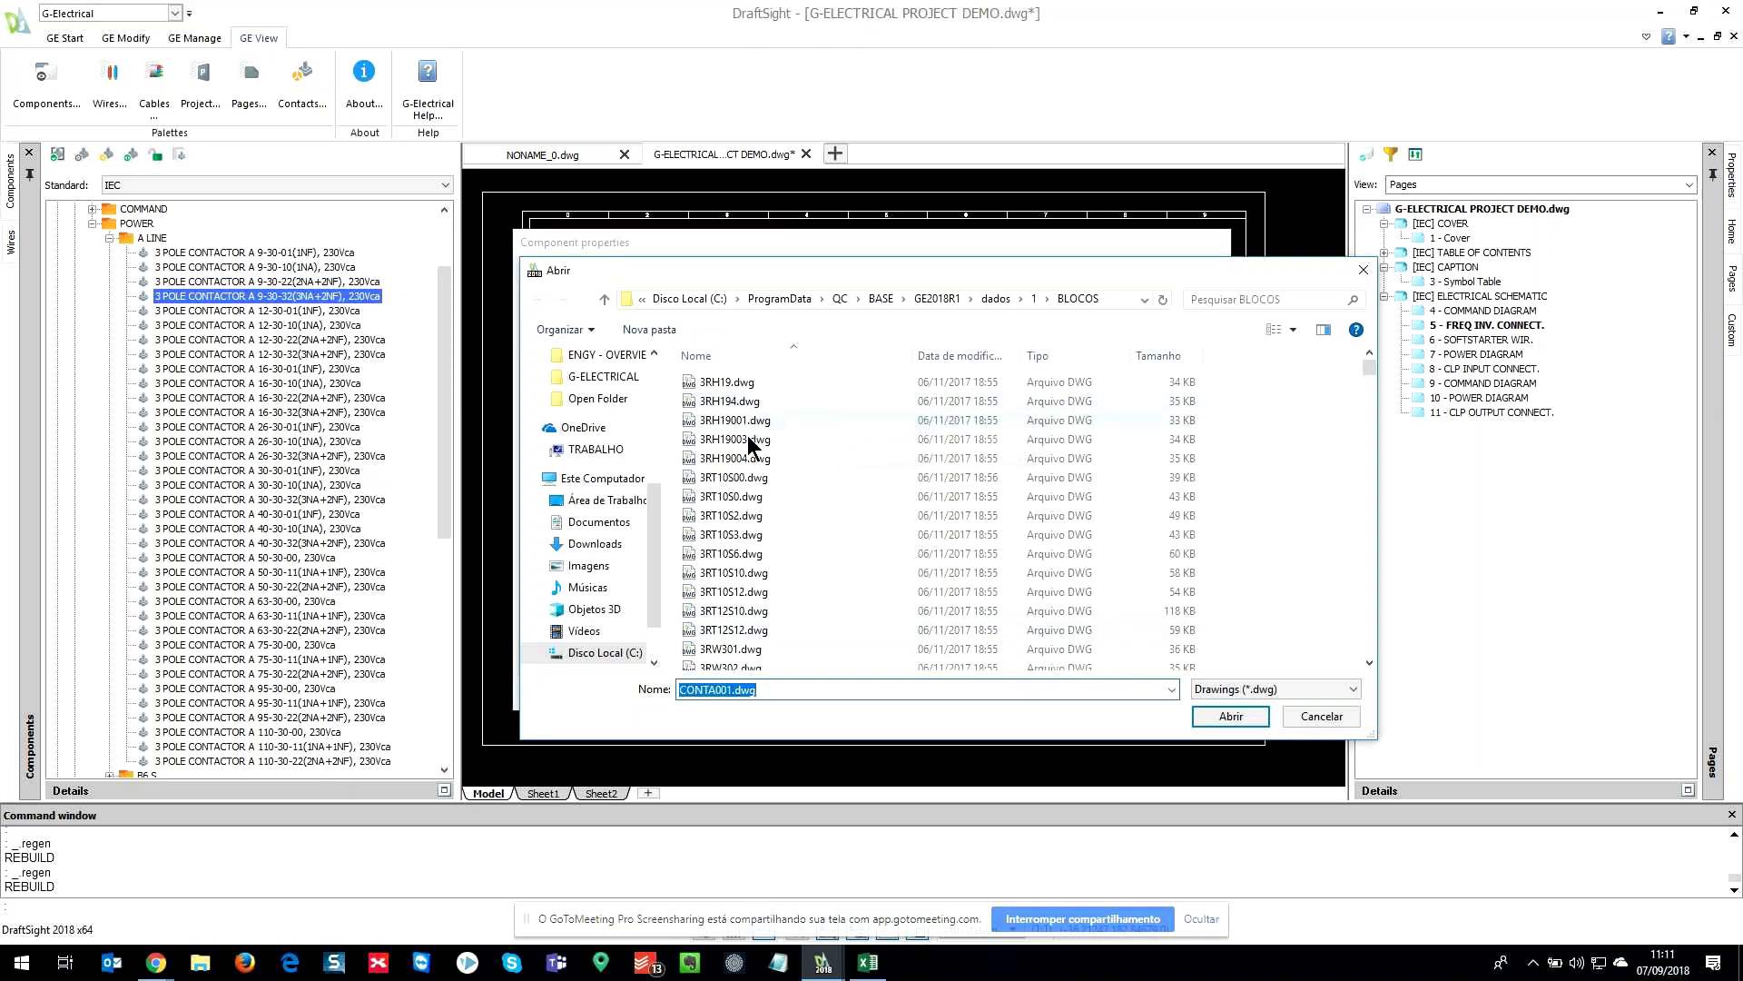
scroll(749, 427, "down", 1)
scroll(748, 439, "down", 5)
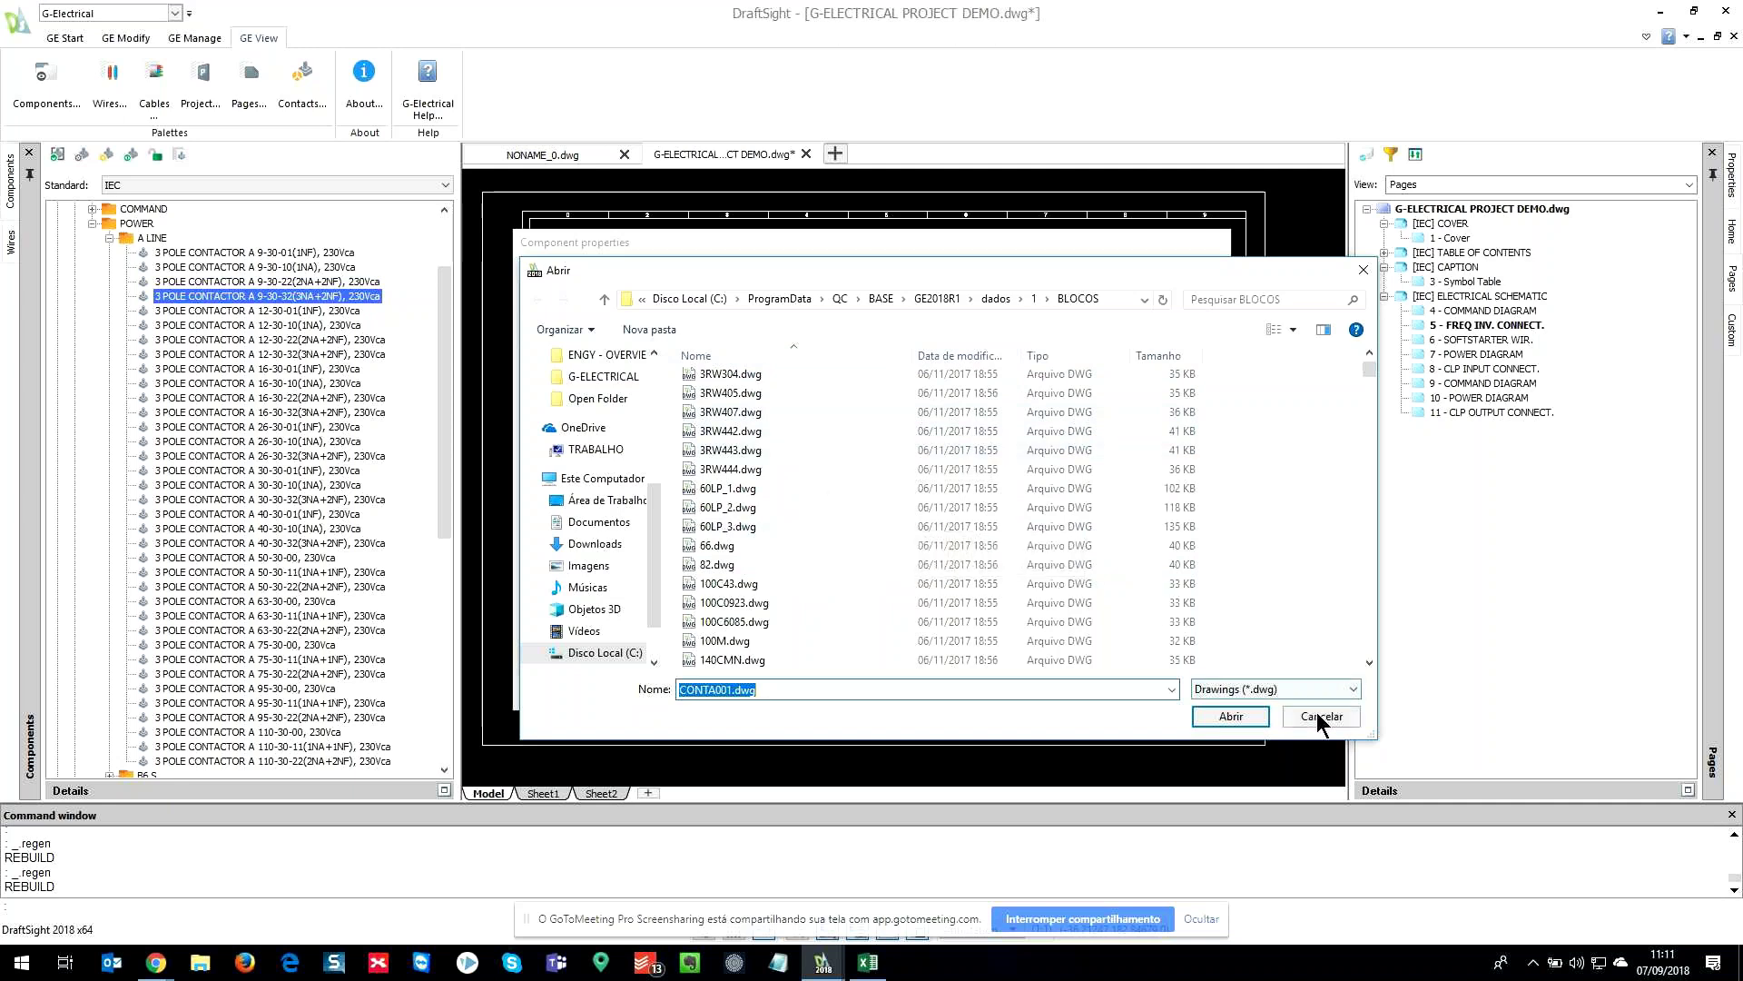
left_click(1232, 716)
- Review the contactor's IEC properties and its contacts page, and close the component properties without saving changes
left_click(684, 274)
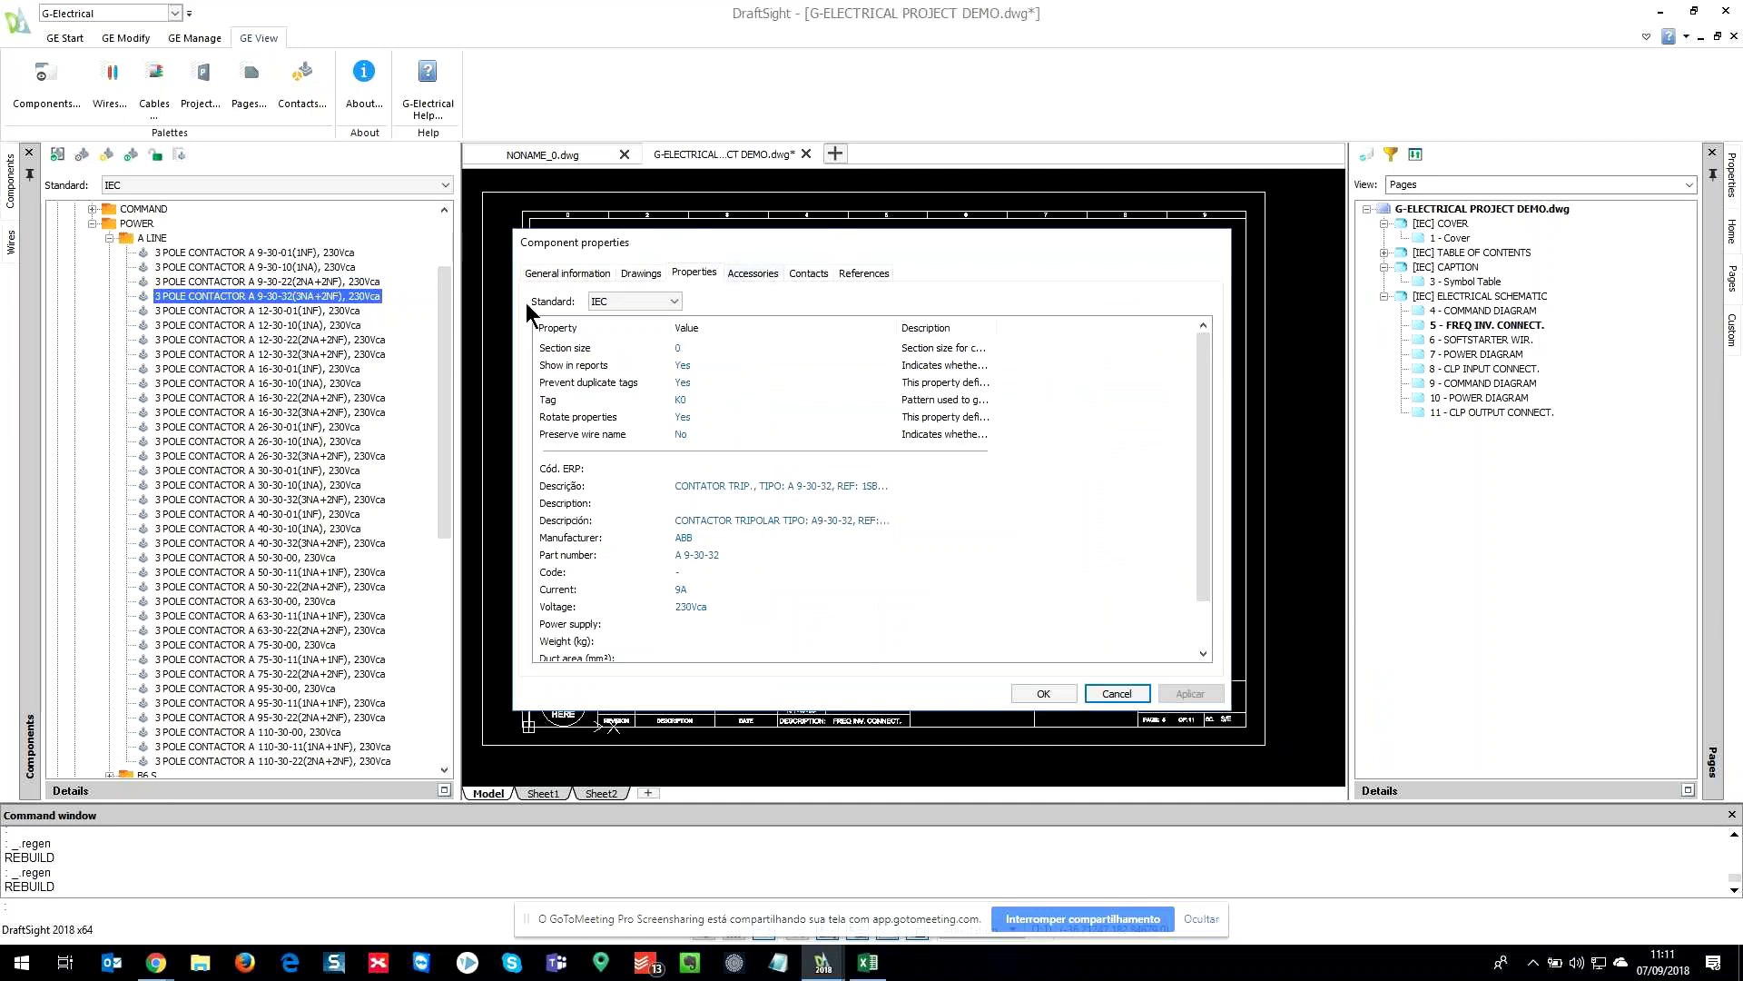
scroll(971, 561, "down", 1)
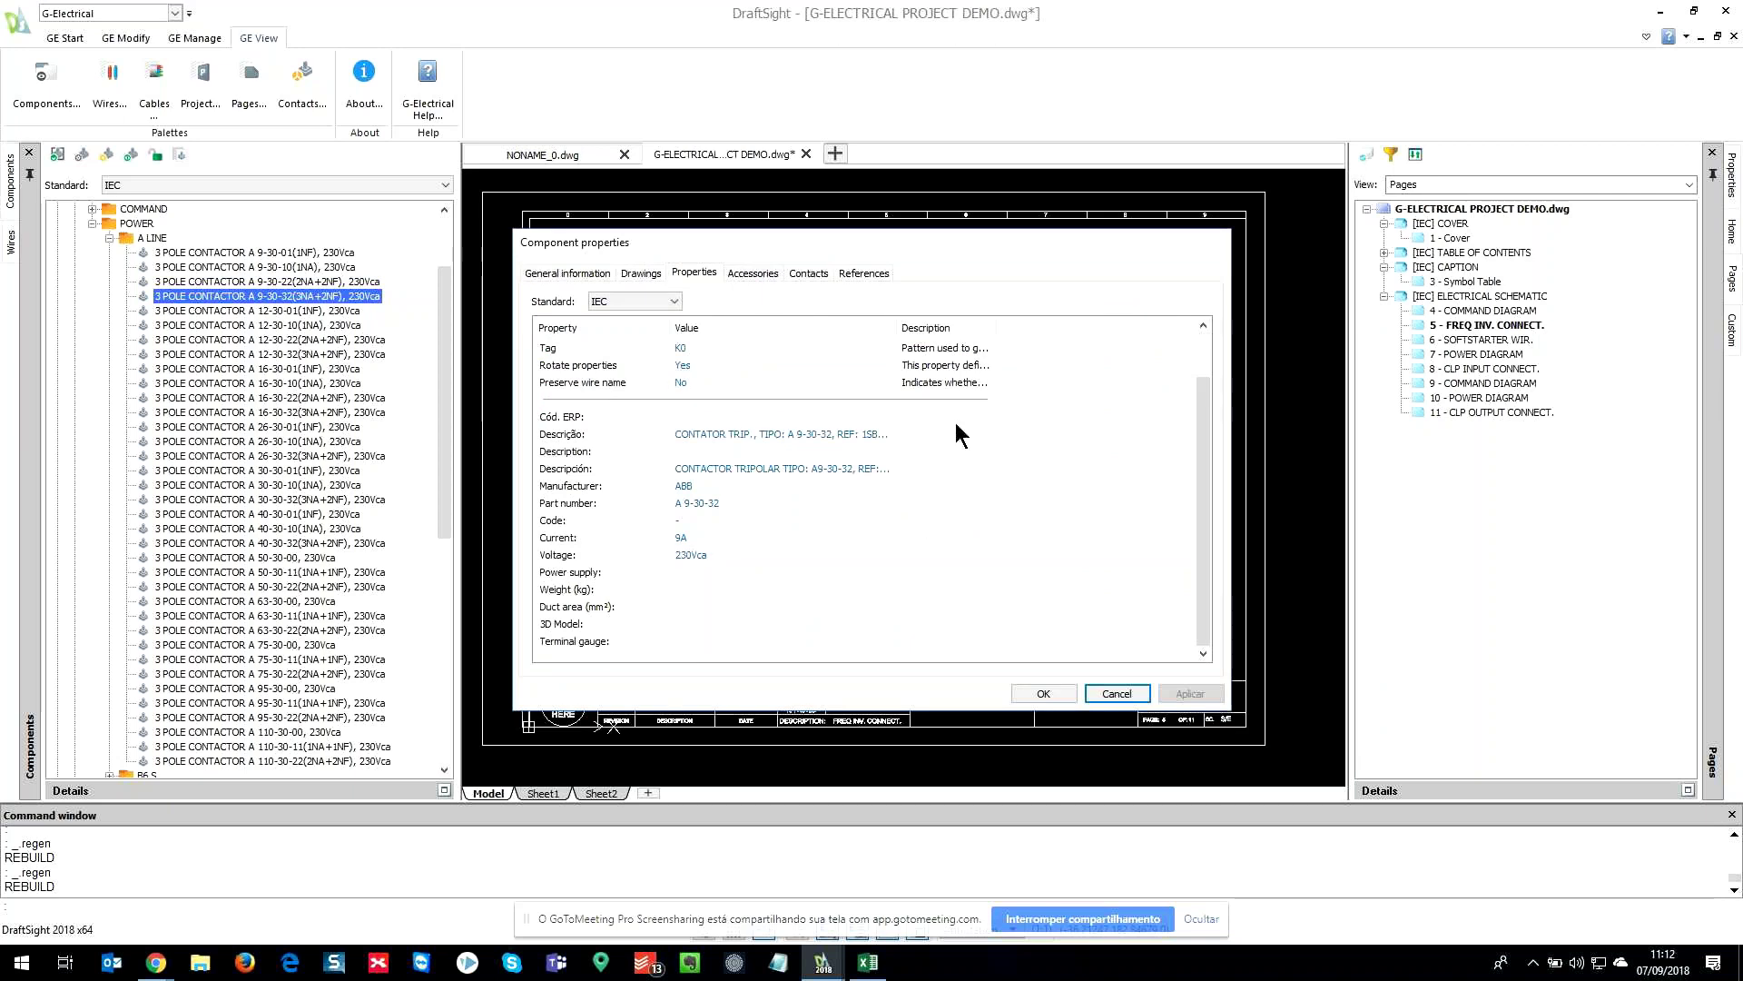
left_click(772, 273)
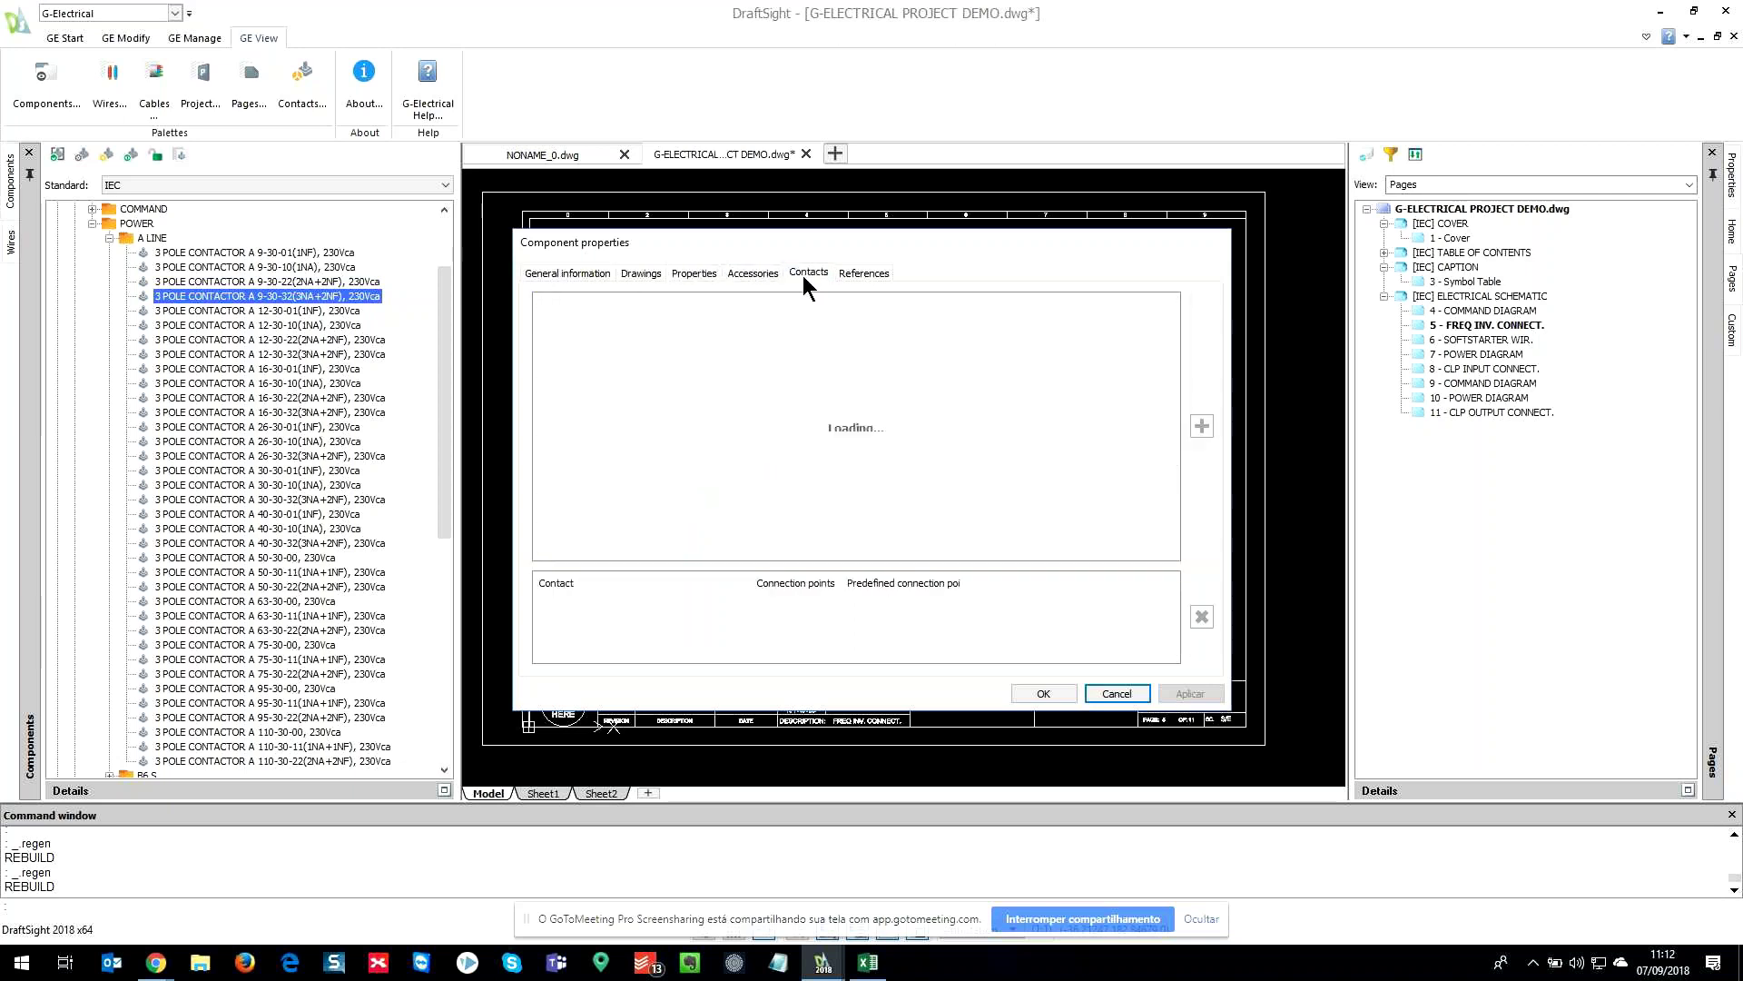
left_click(1140, 696)
scroll(836, 304, "down", 2)
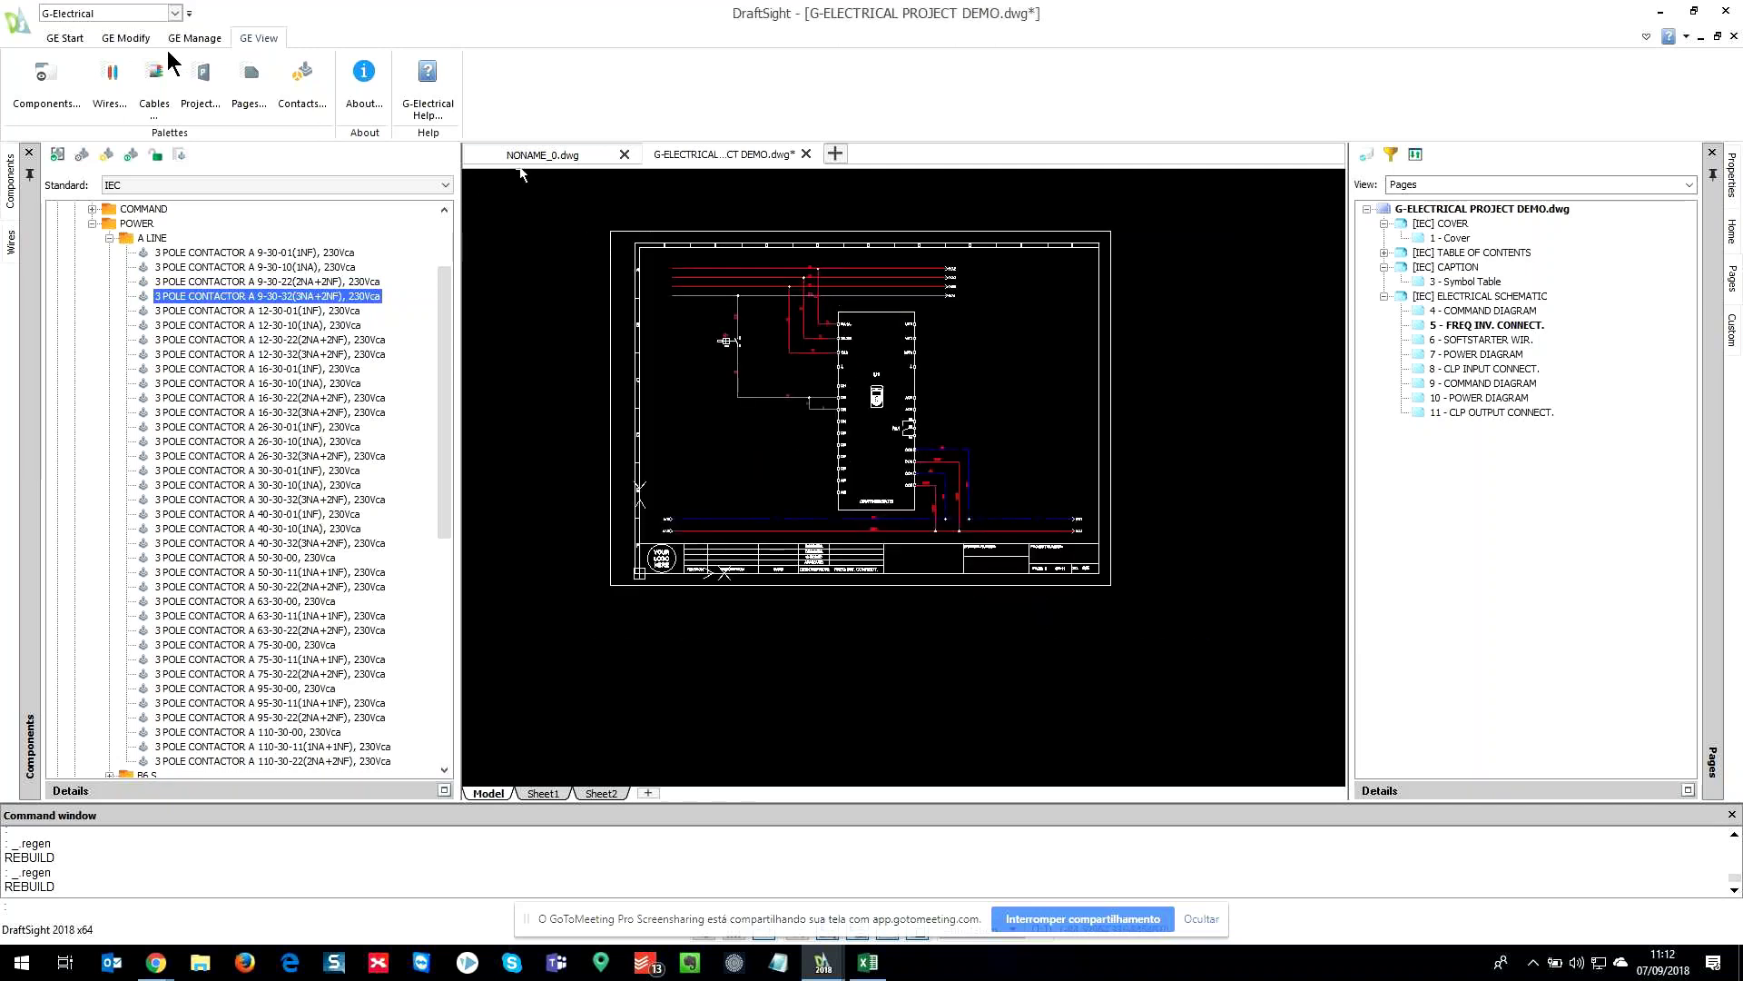
- Open the library properties of the 1,0mm² (RED) wire and move the dialog aside to review its general properties
left_click(11, 243)
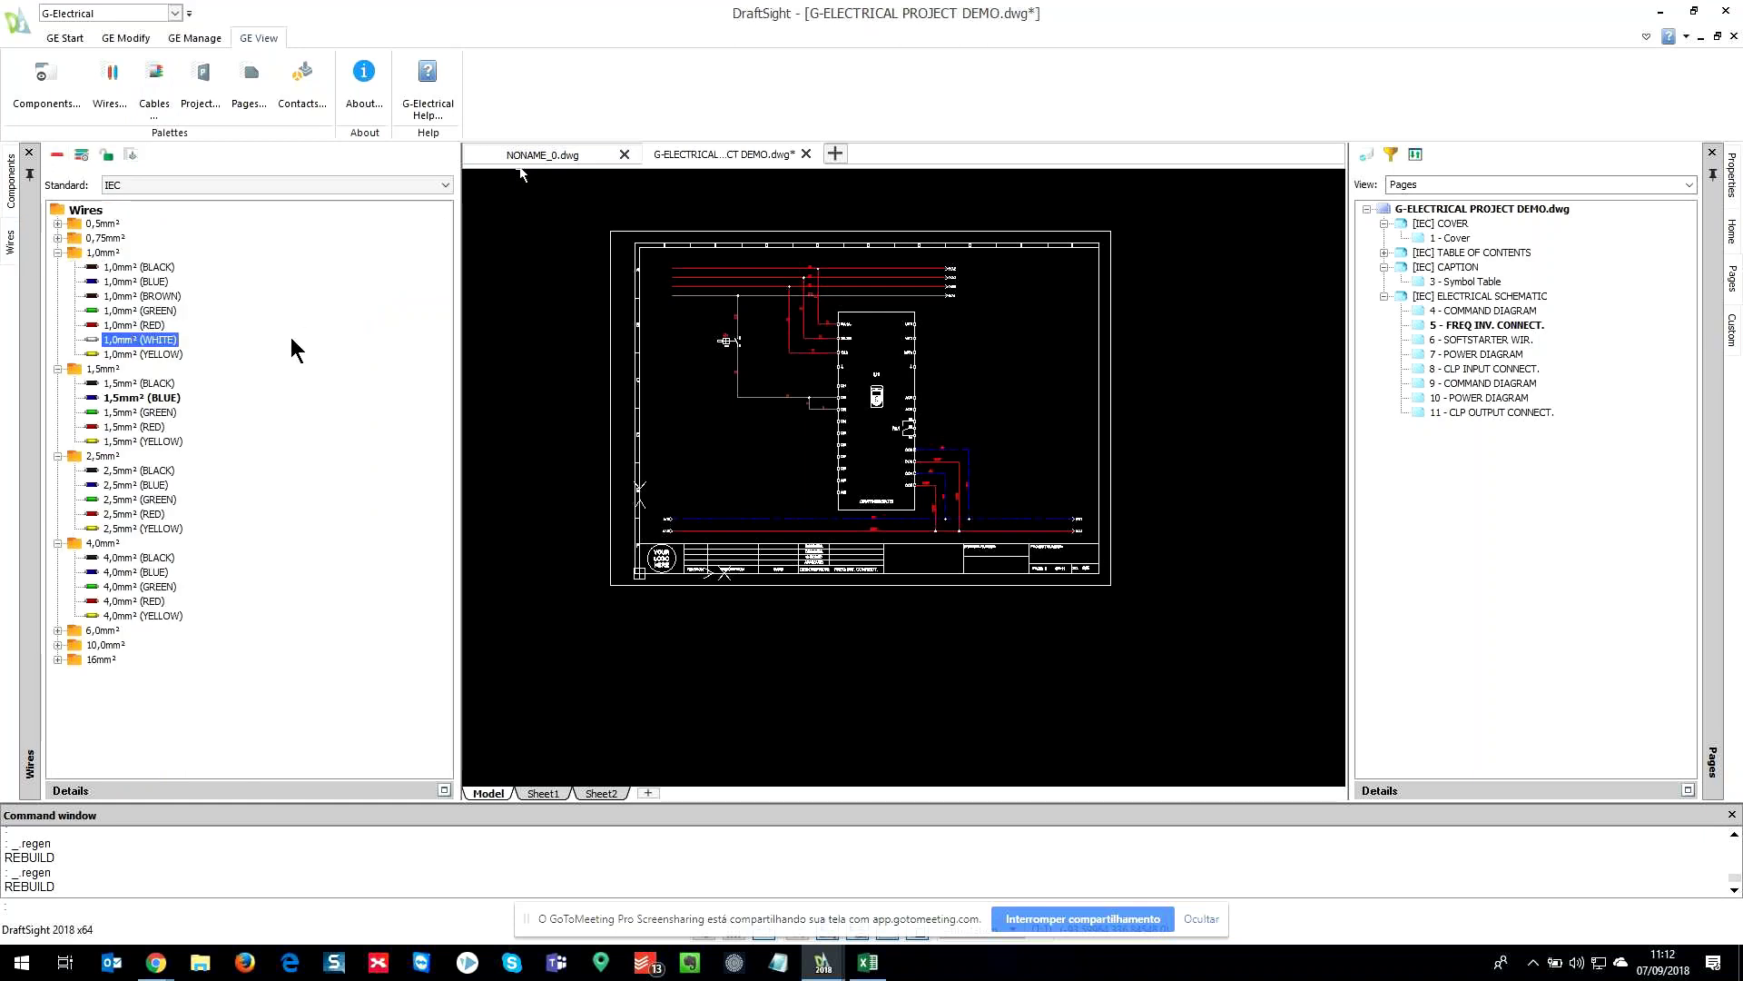
left_click(156, 326)
right_click(157, 328)
left_click(277, 515)
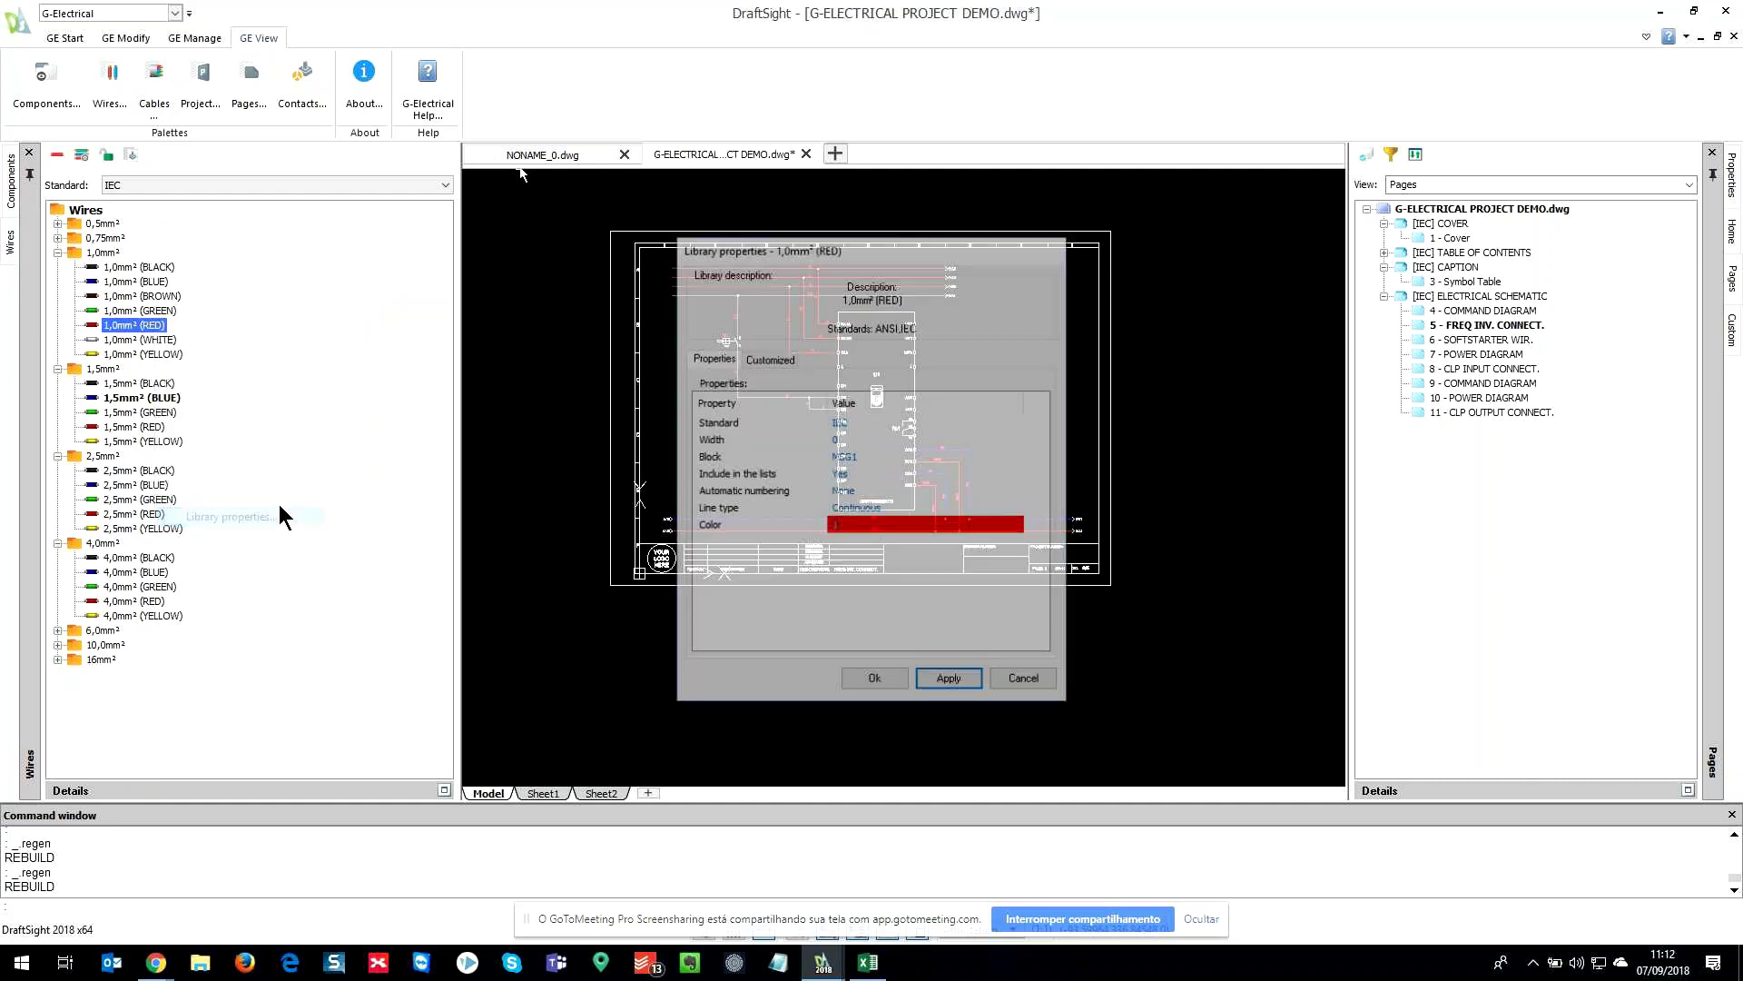
left_click_drag(806, 252, 656, 233)
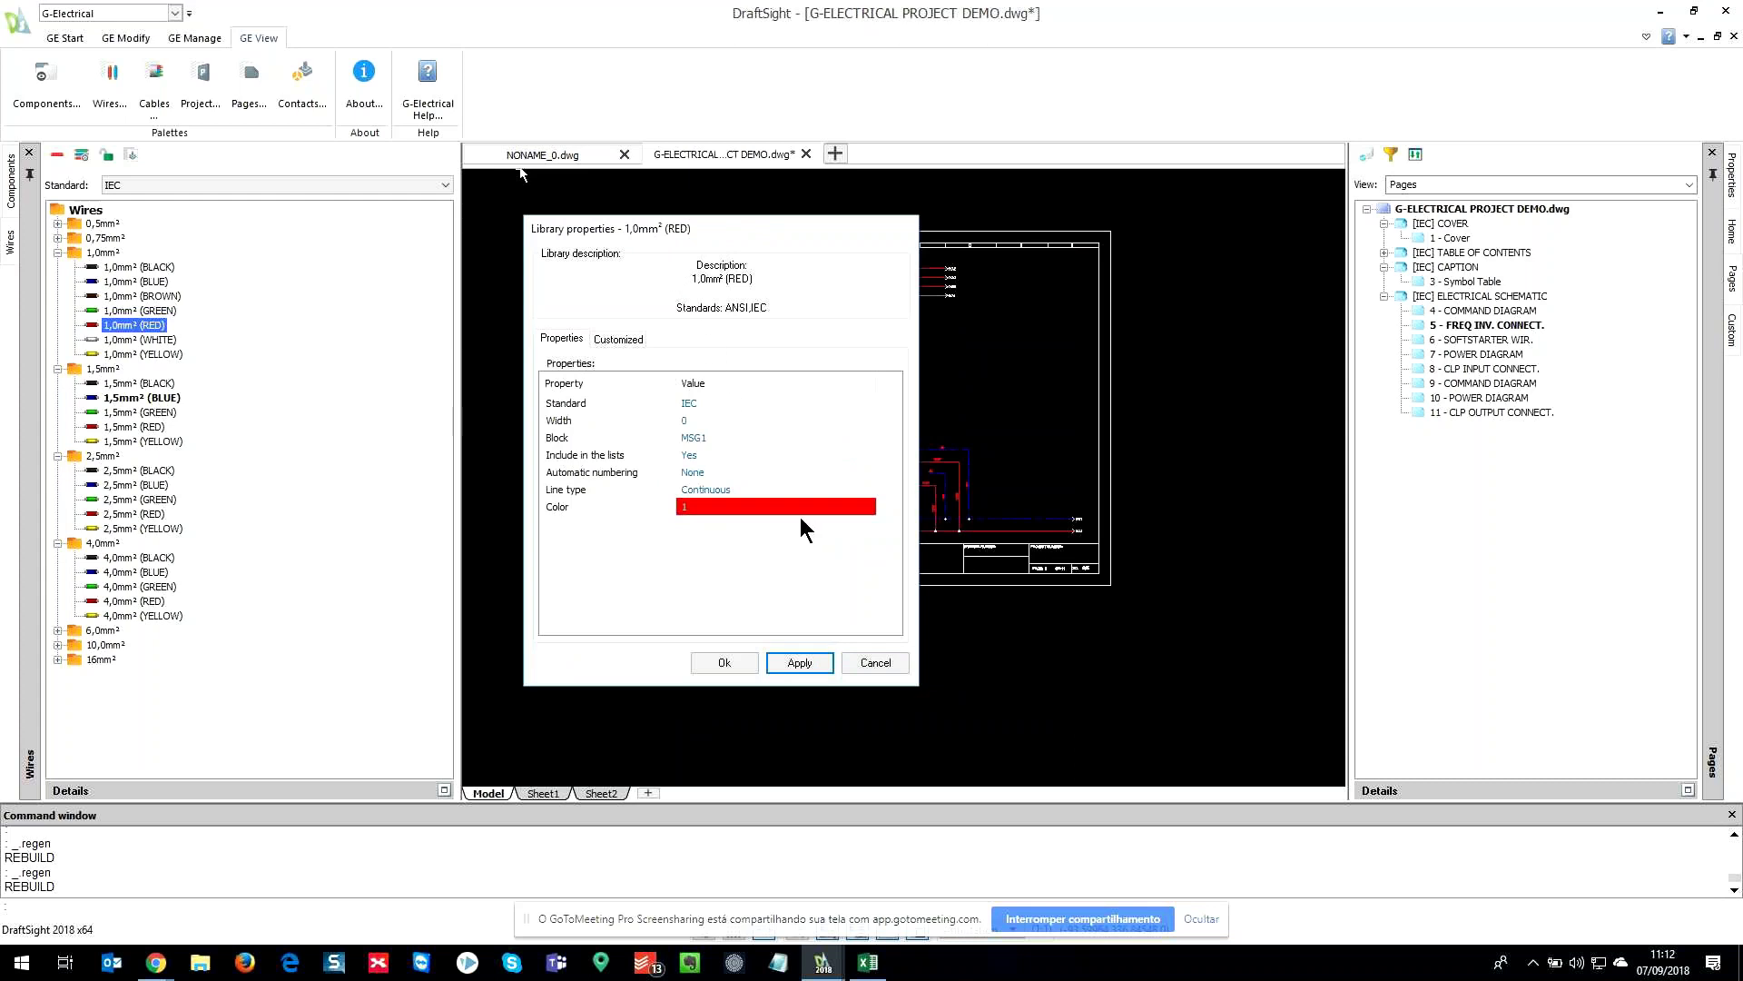
- Review the red wire's customized properties, such as description and gauge, recheck its general properties, and close without saving changes
left_click(618, 338)
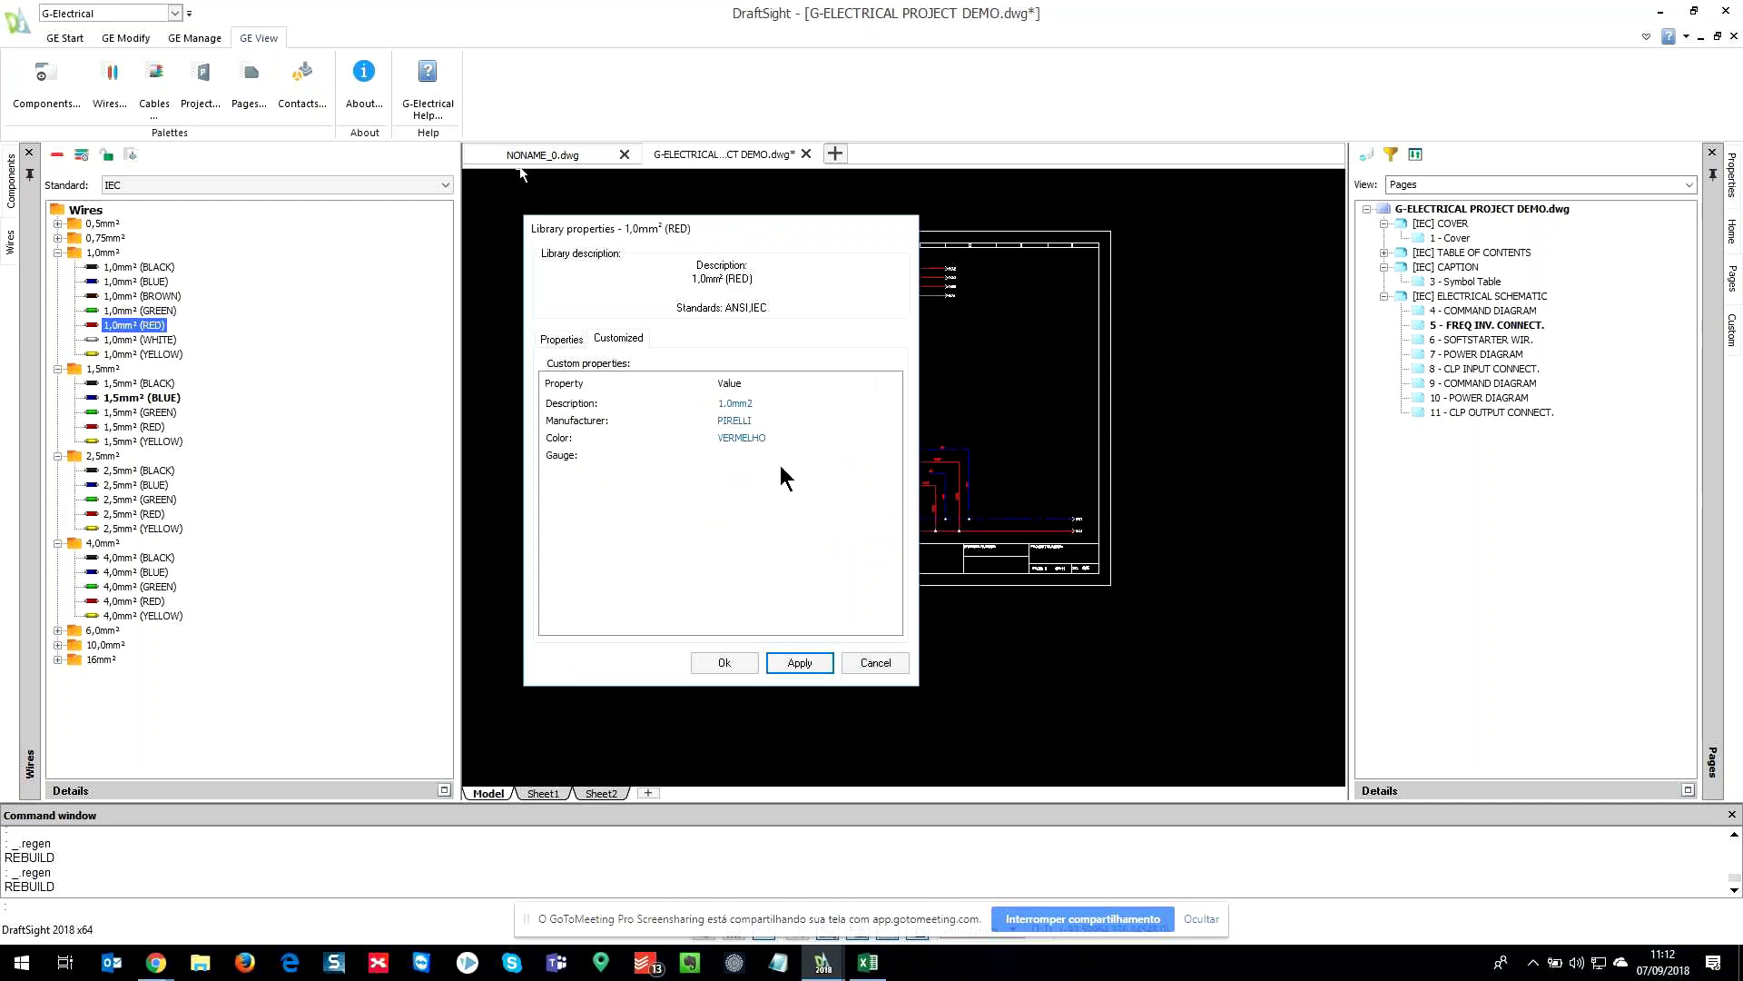
left_click(760, 421)
left_click(634, 402)
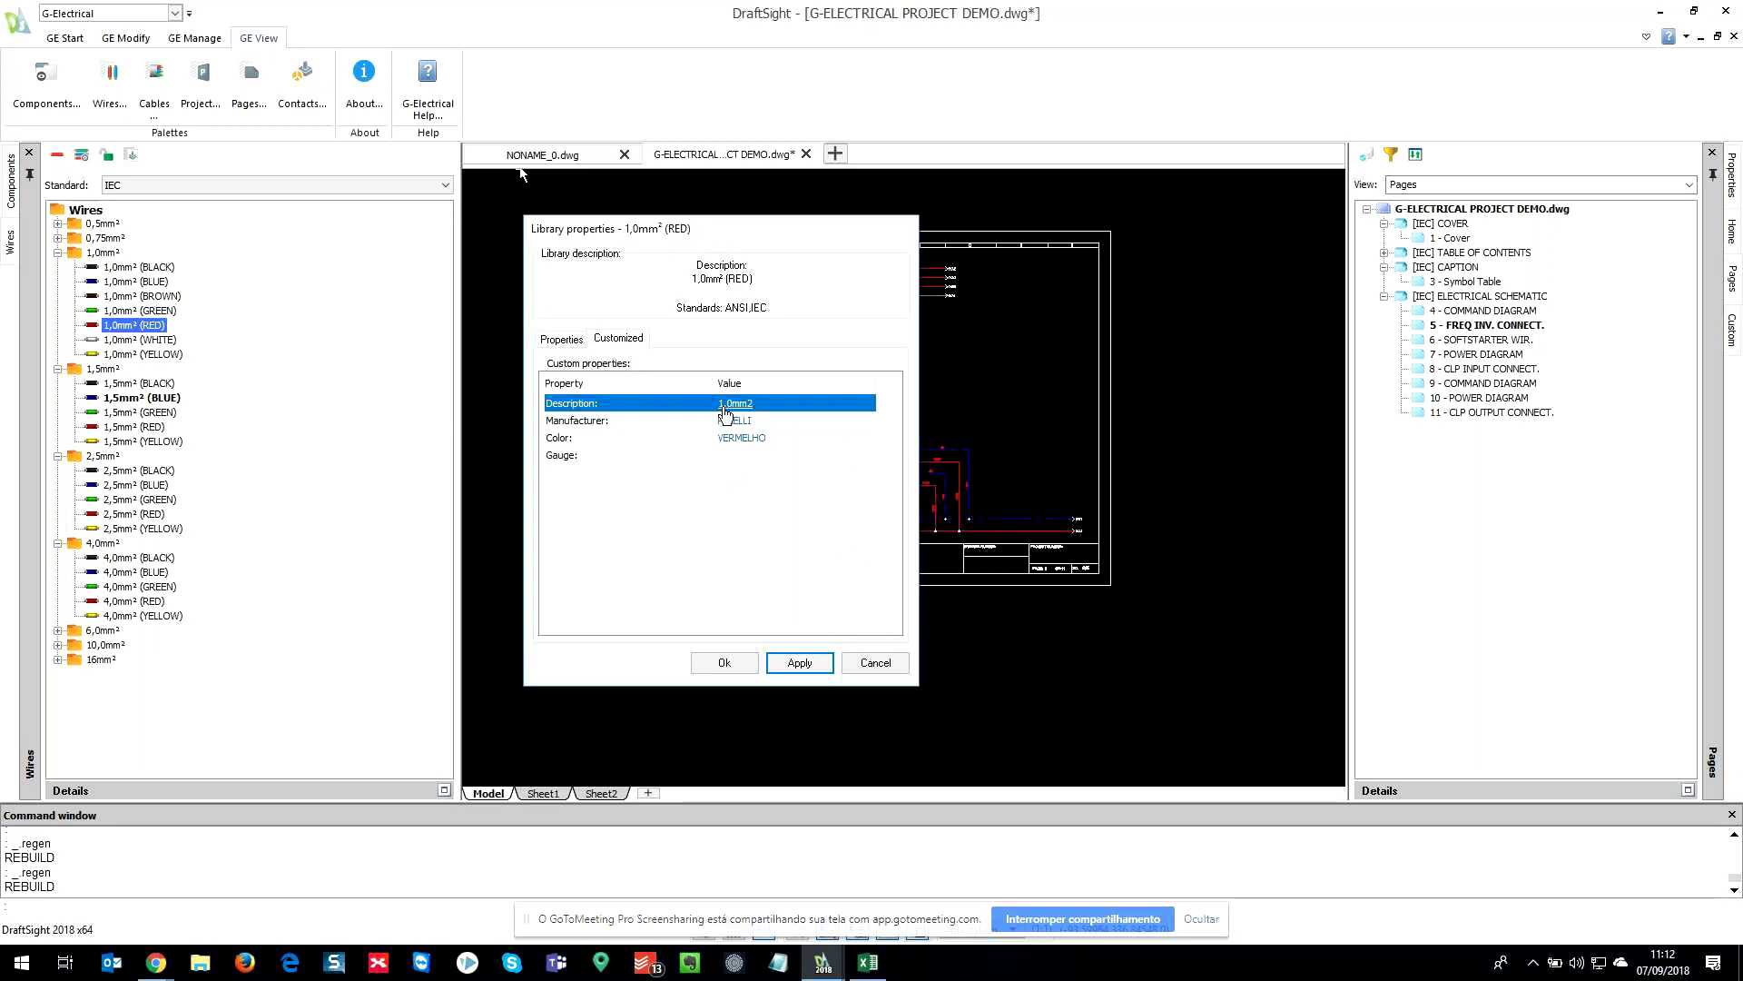
left_click(603, 456)
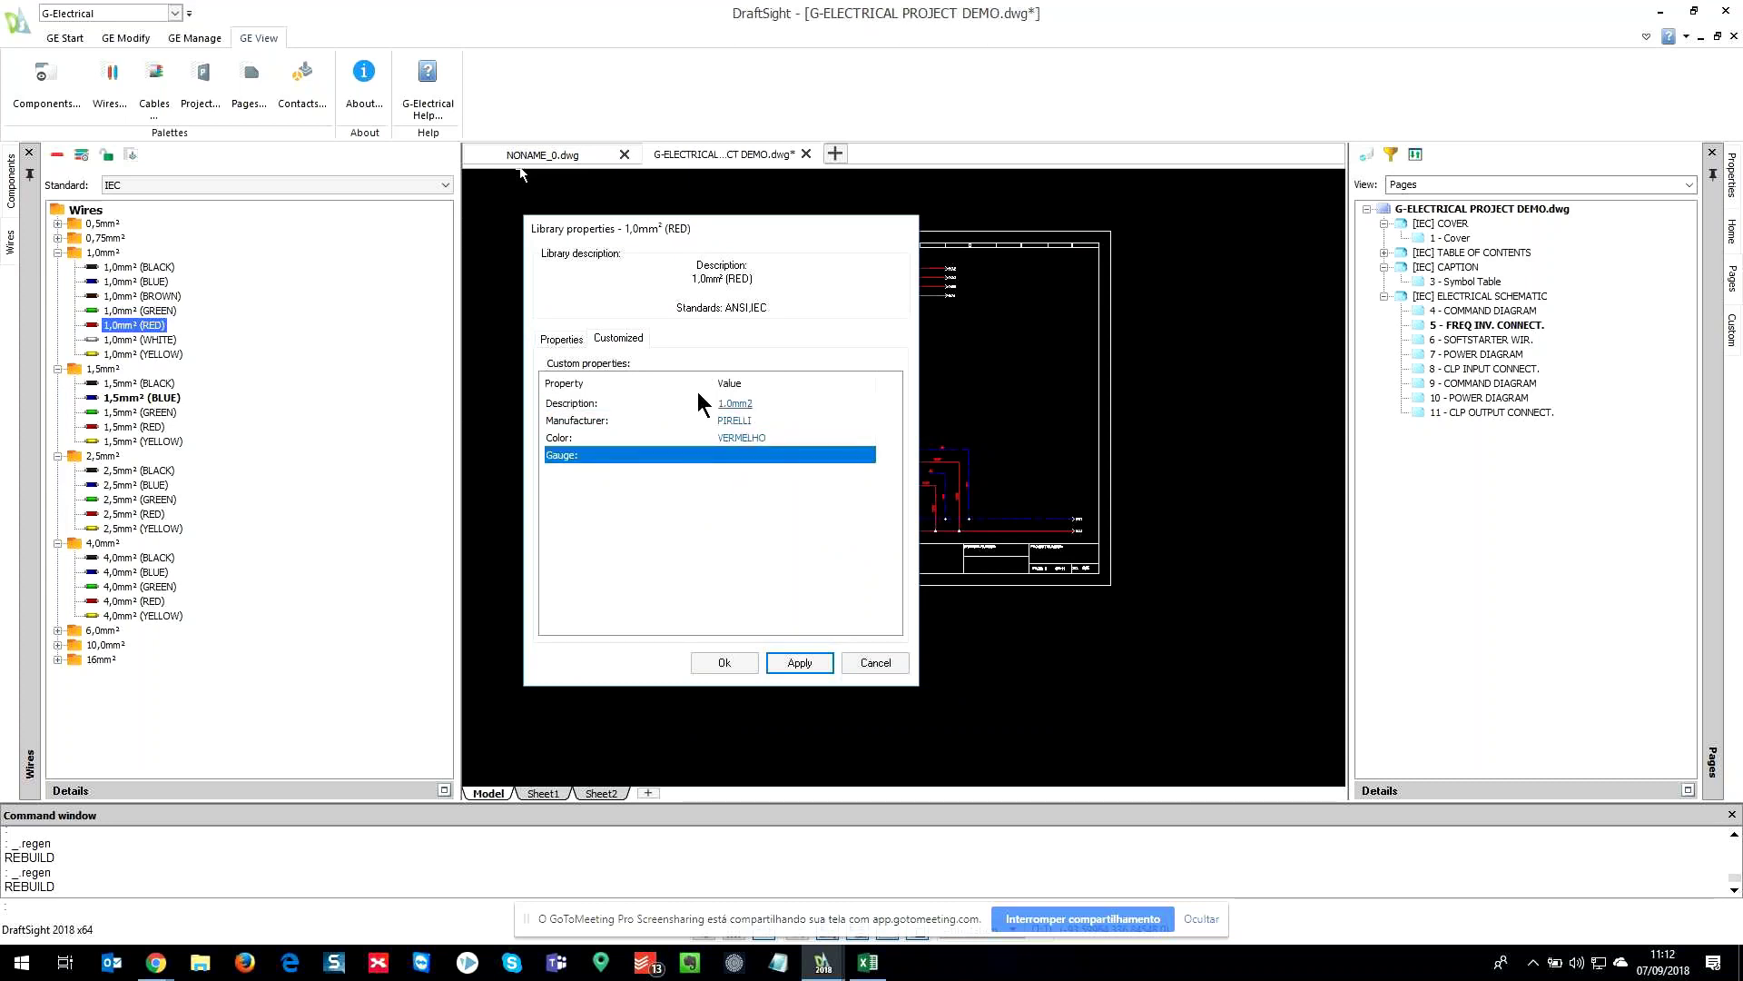
left_click(562, 338)
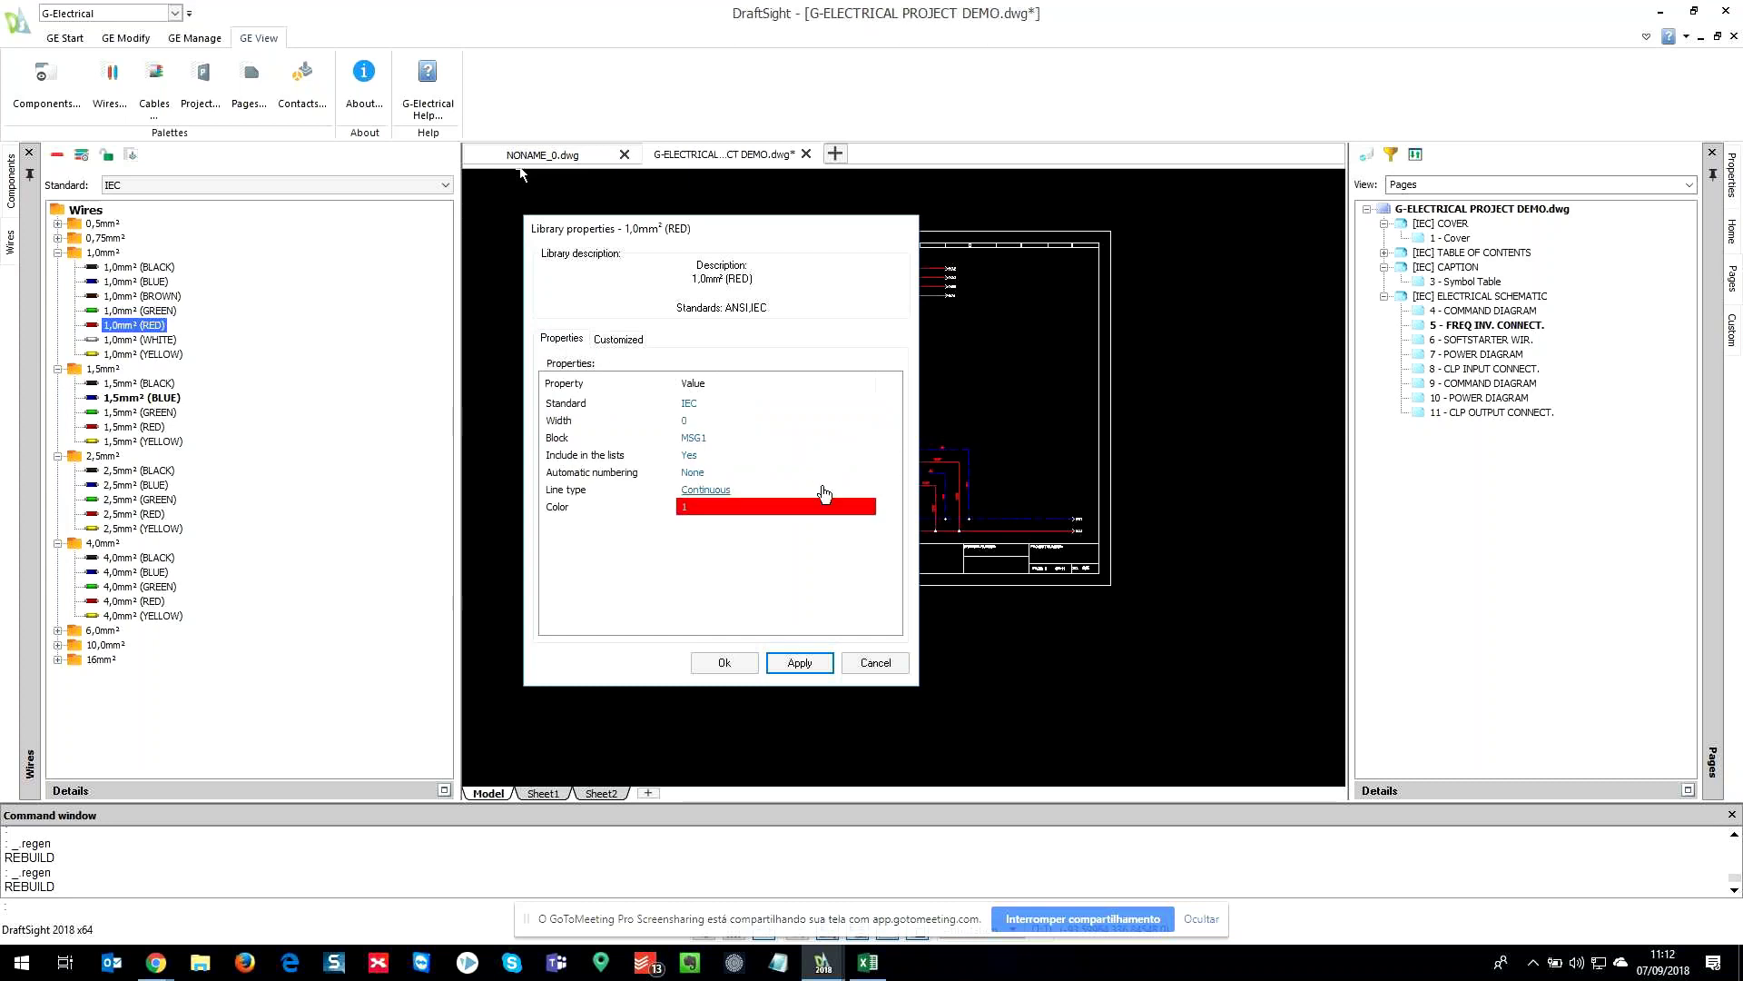
left_click(879, 663)
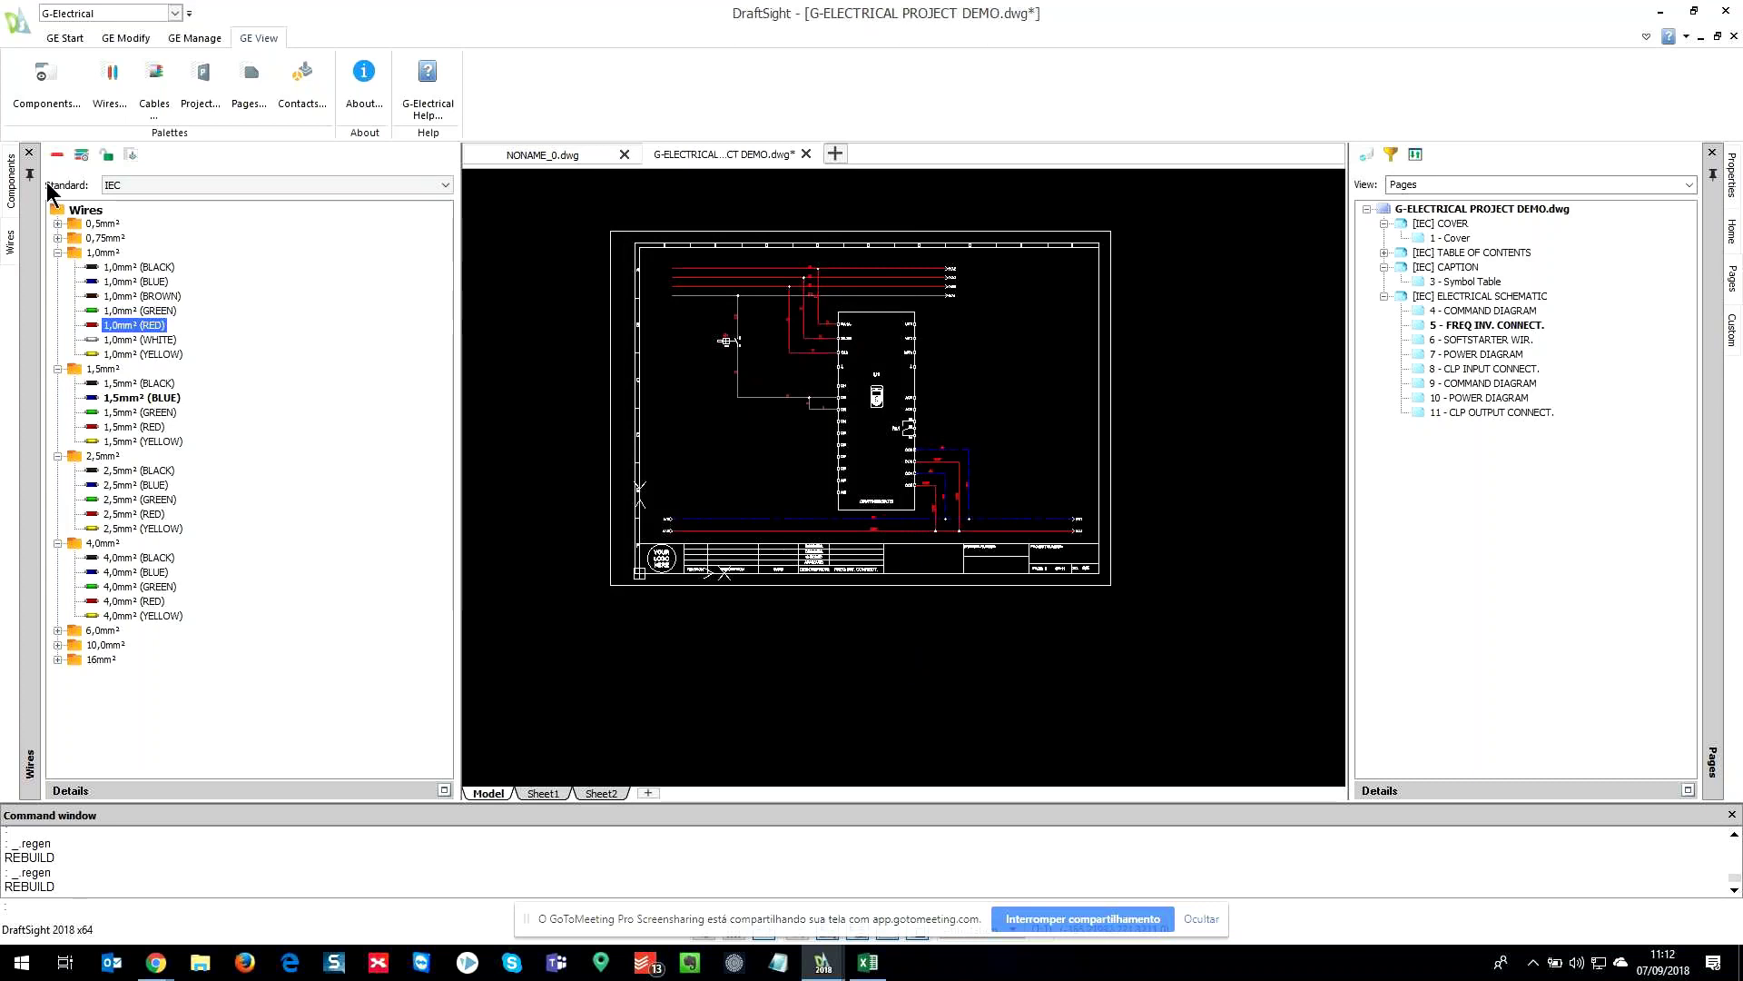
- Show the component library and open the page settings wizard, moving its window clear of the project page list
left_click(14, 185)
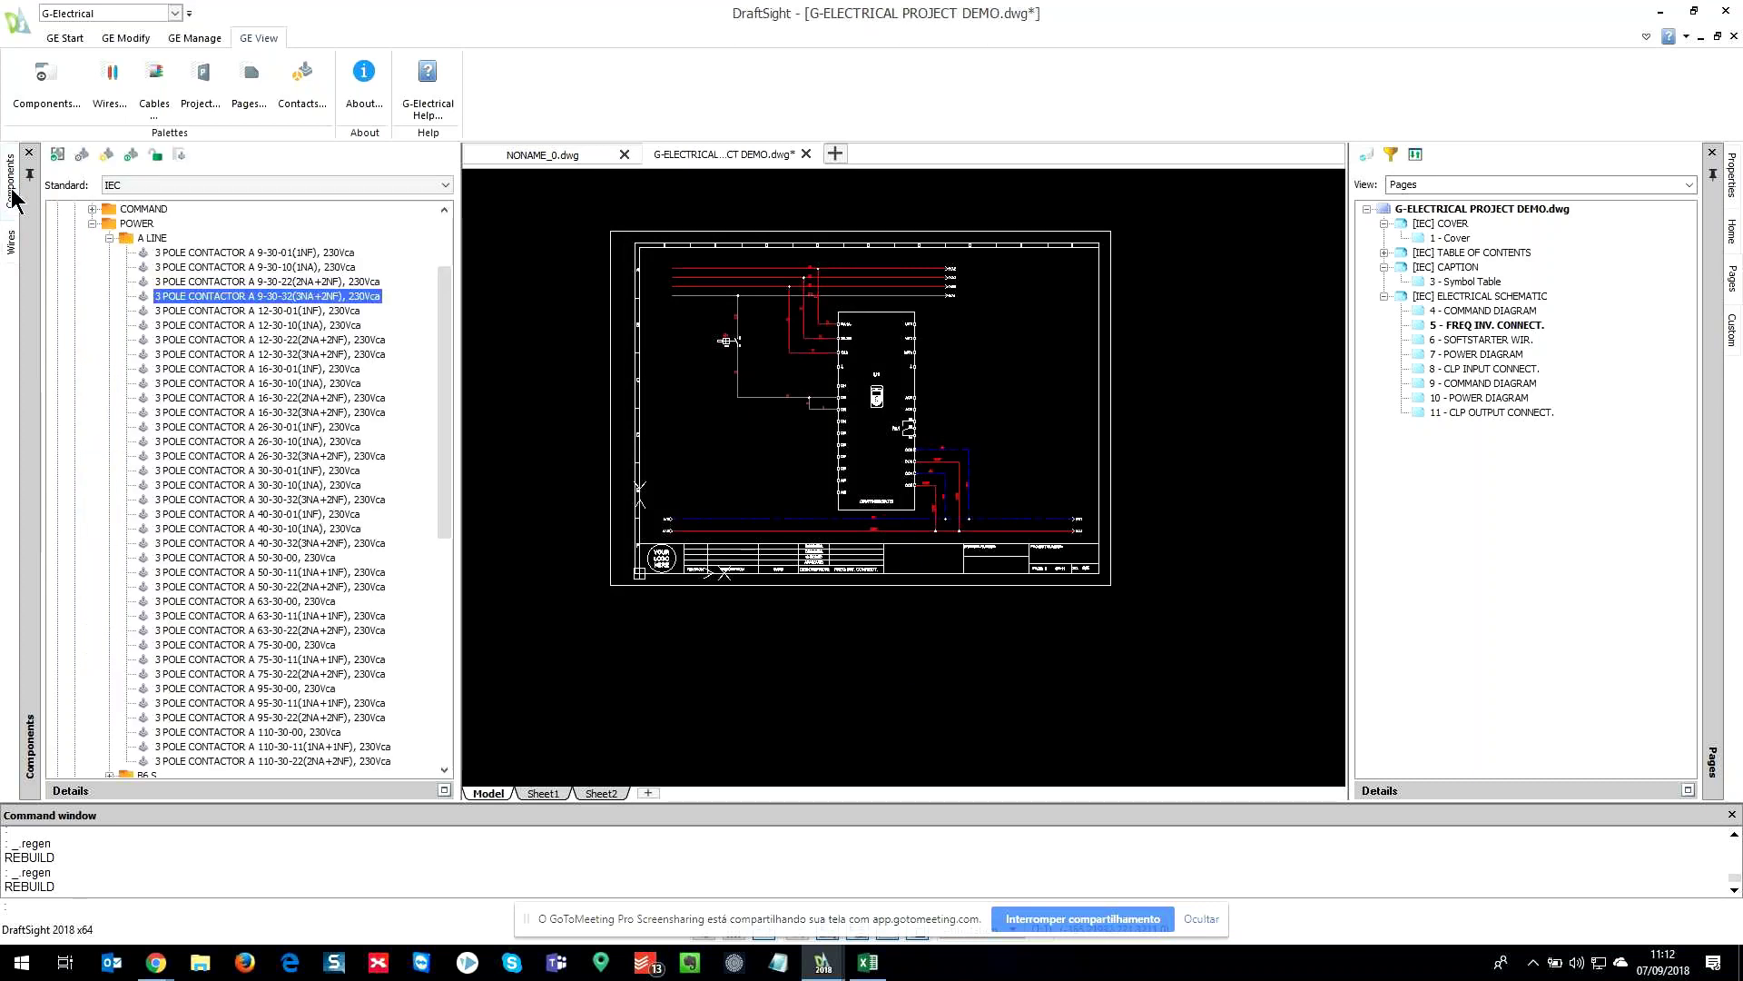
left_click(195, 39)
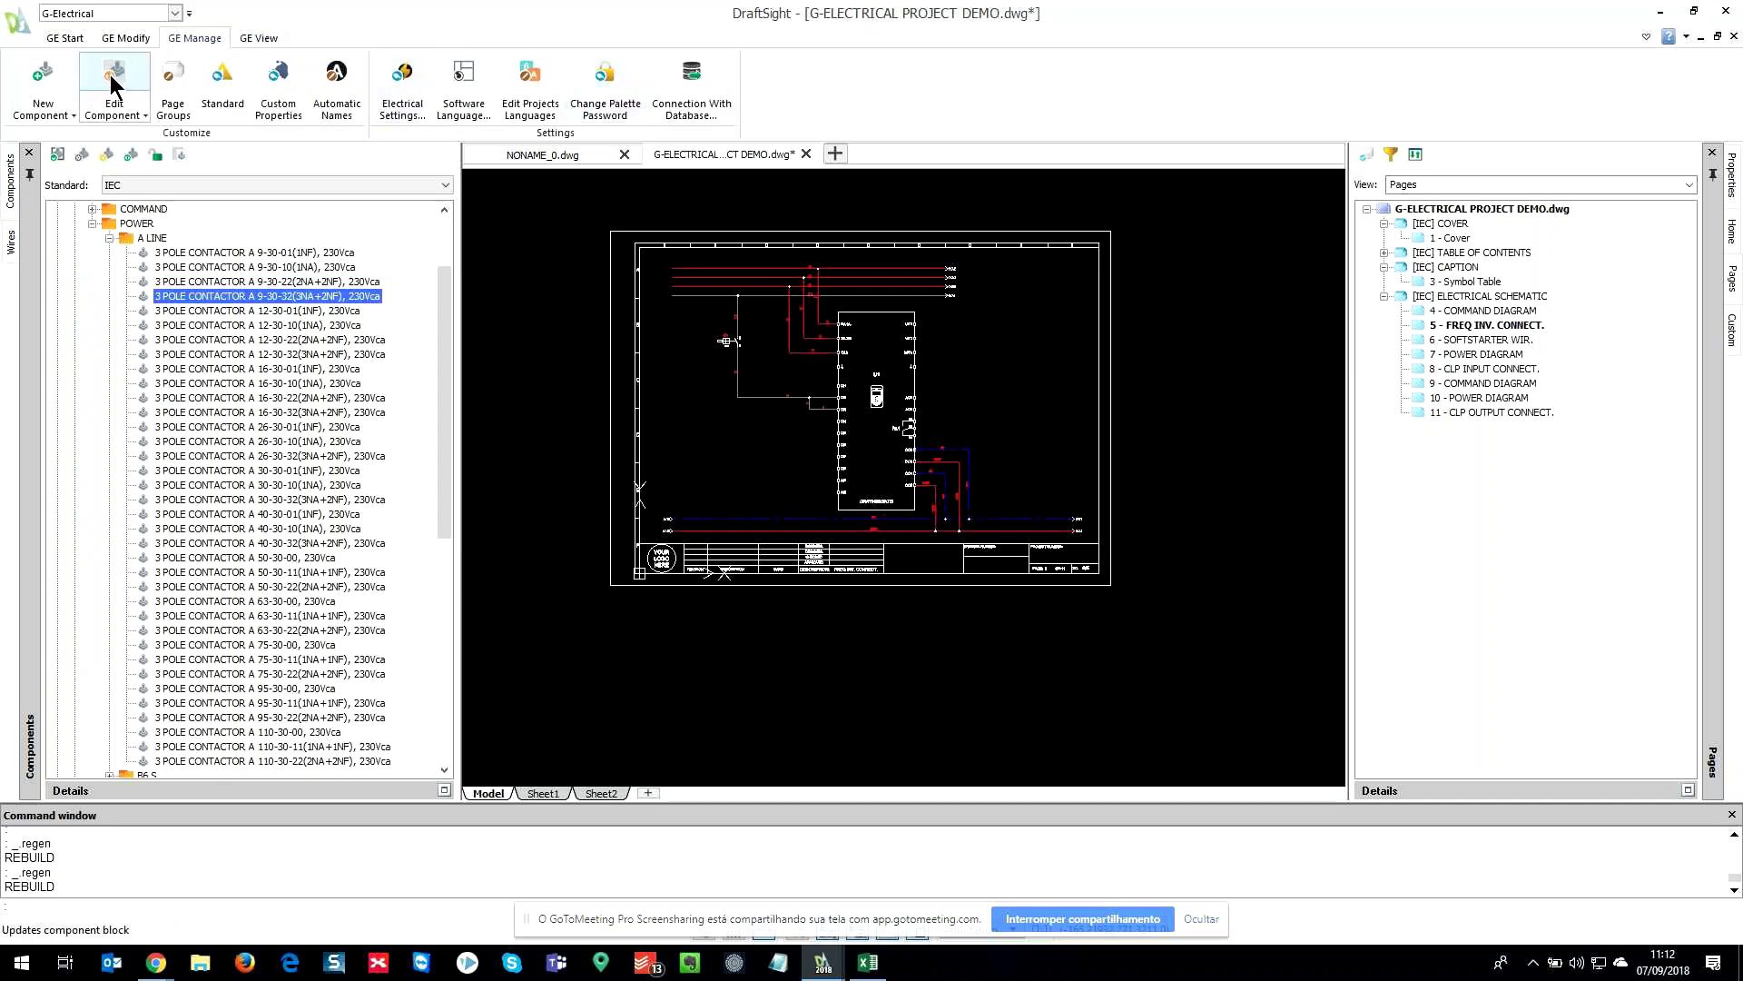
left_click(173, 75)
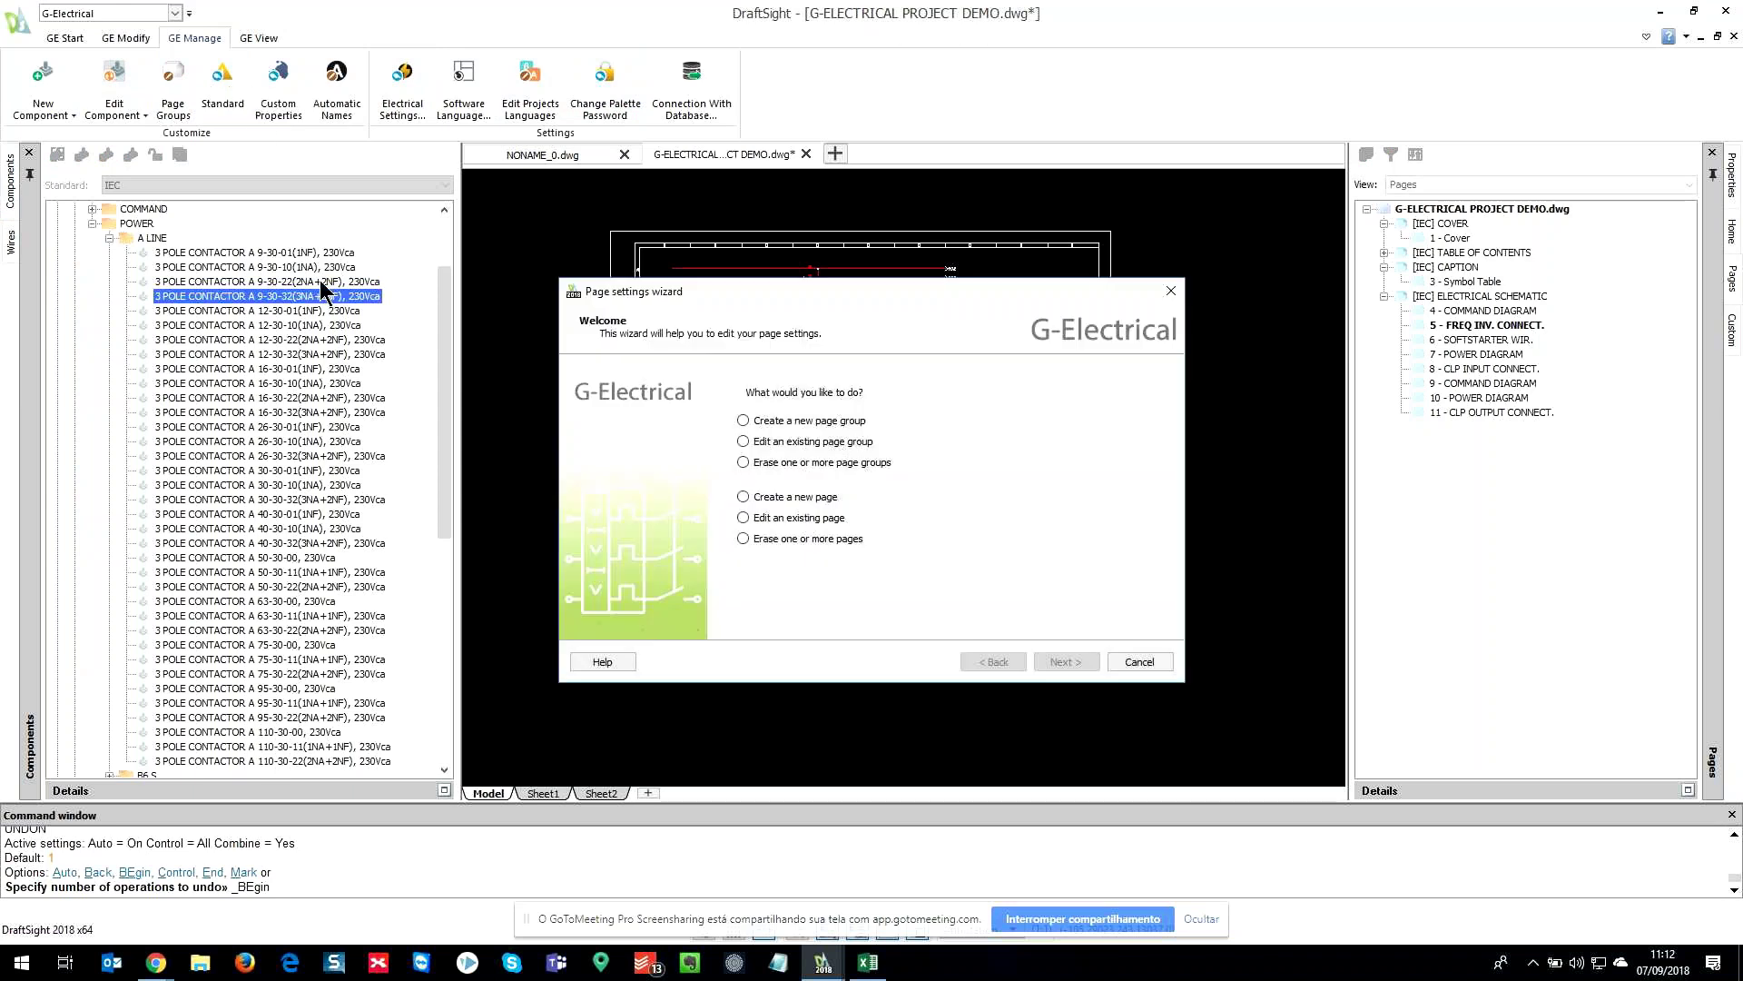
mouse_move(781, 291)
left_mouse_down()
mouse_move(690, 250)
mouse_move(513, 243)
left_mouse_up()
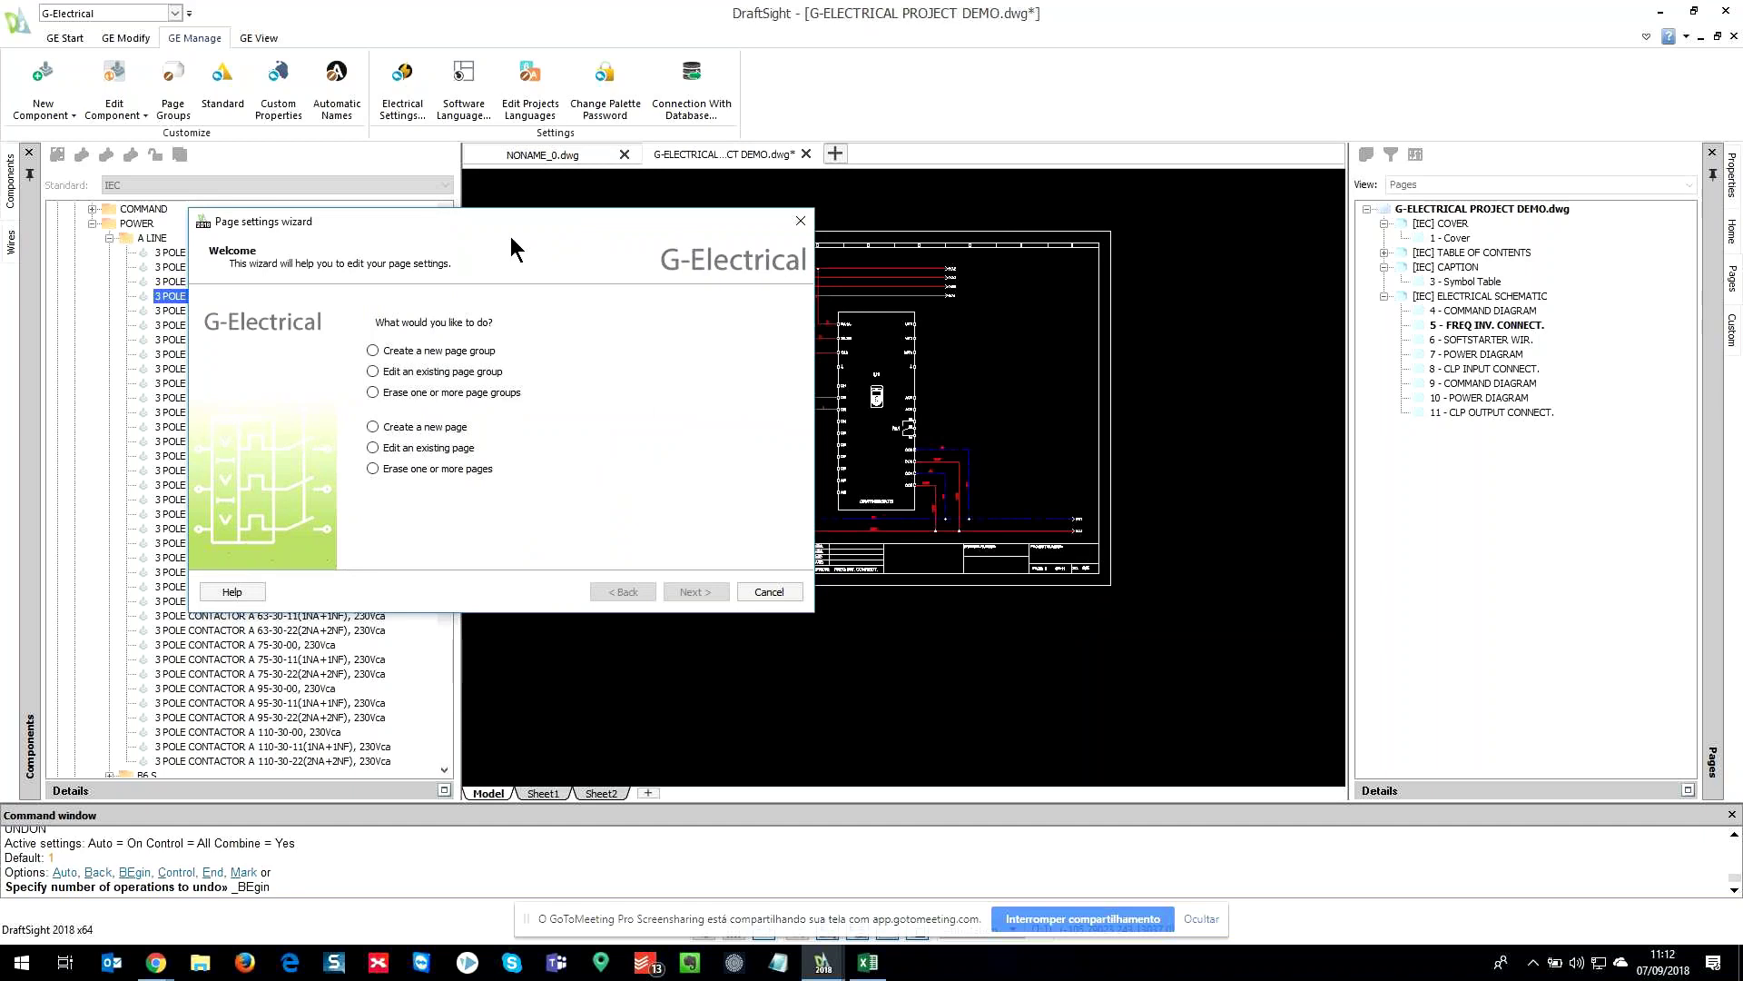
left_click_drag(511, 239, 543, 250)
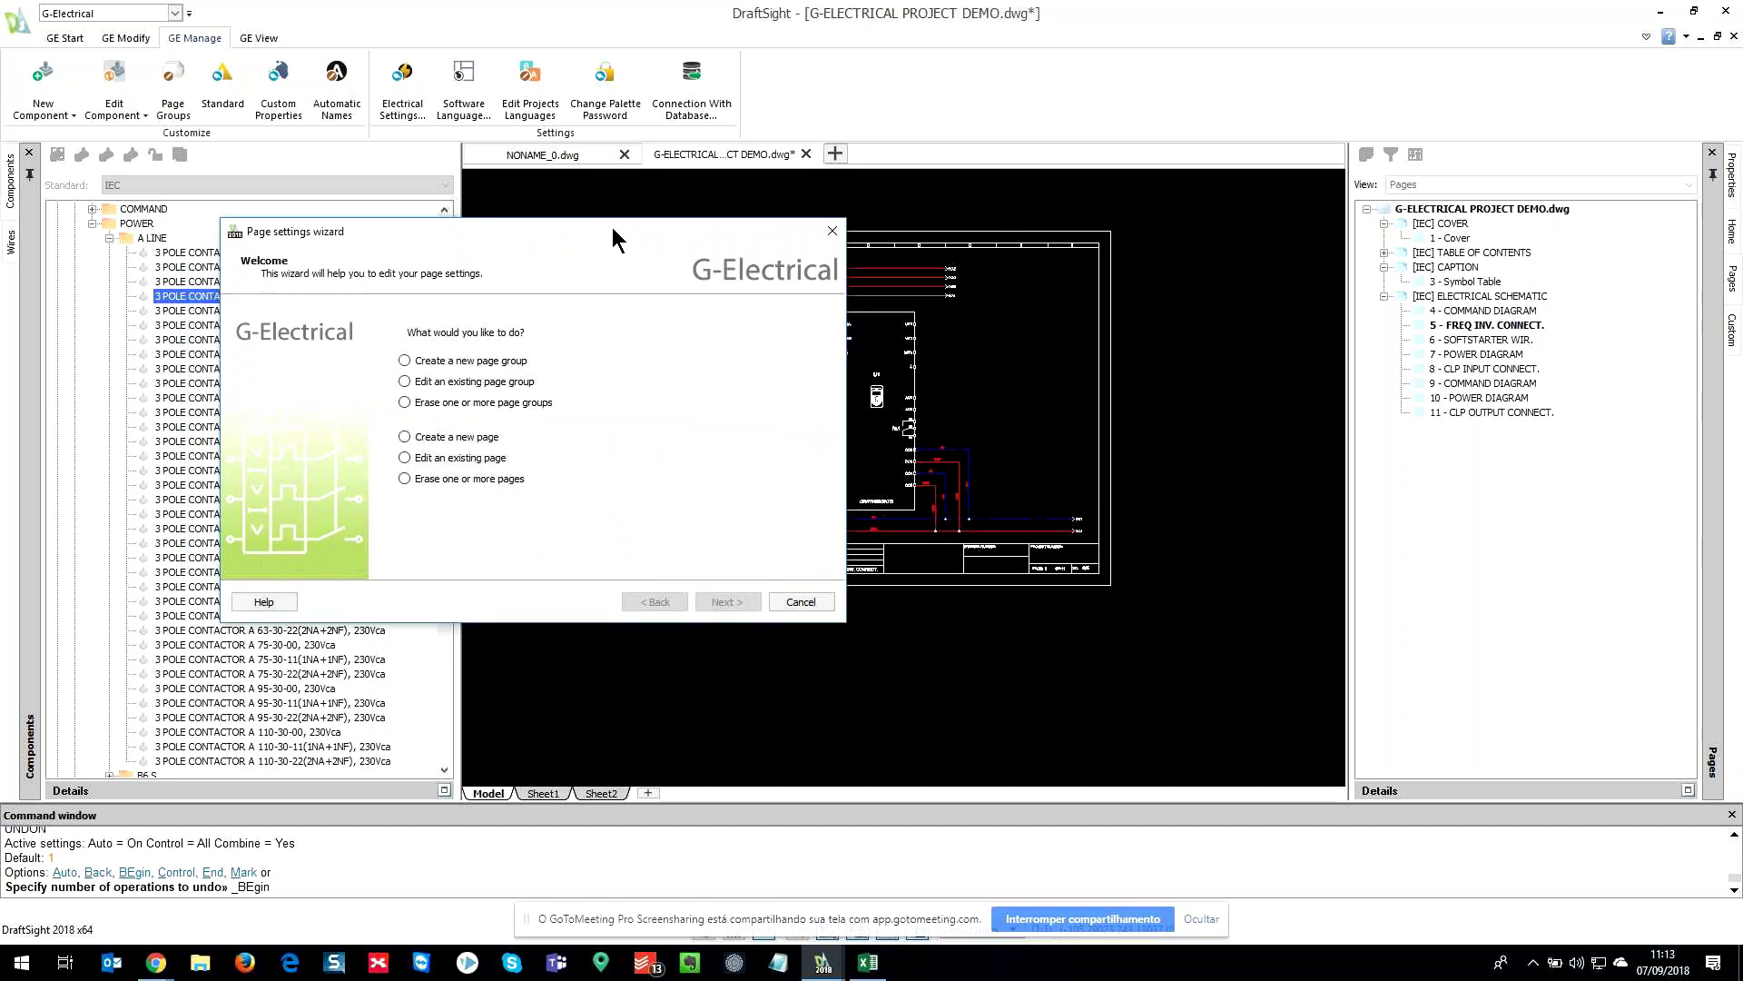
left_click_drag(613, 228, 653, 238)
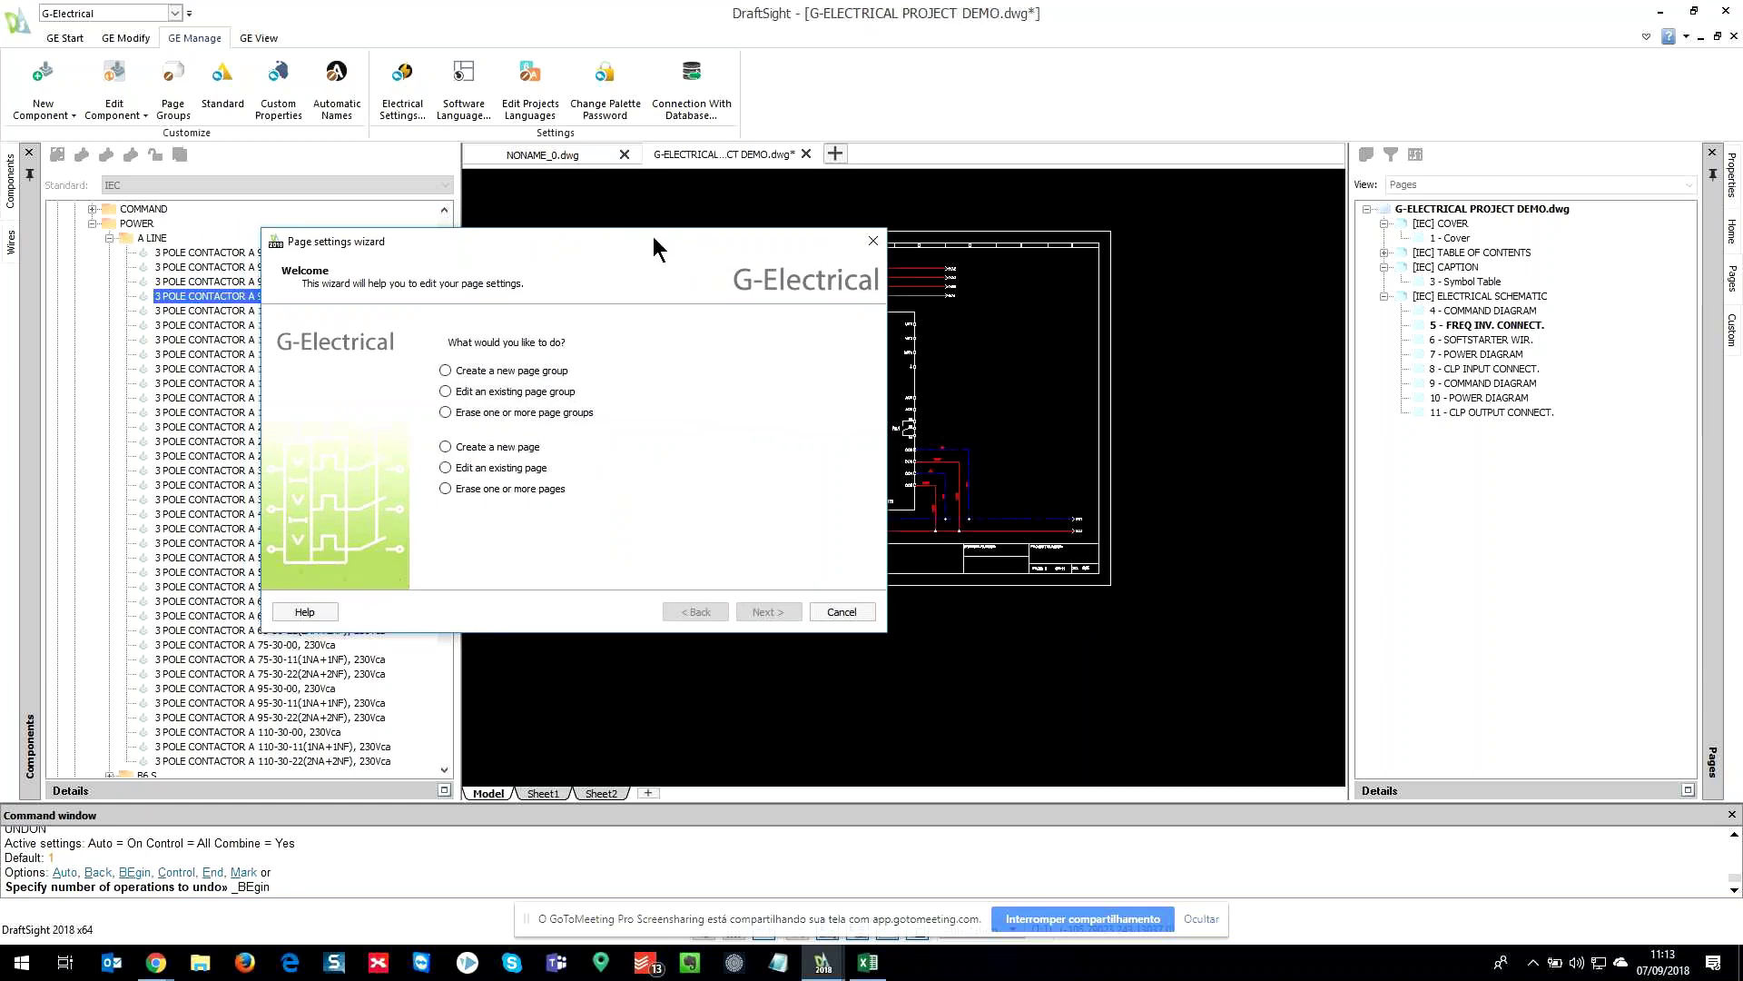
- Choose to edit an existing page in the wizard and open the properties of the COVER page
left_click(445, 468)
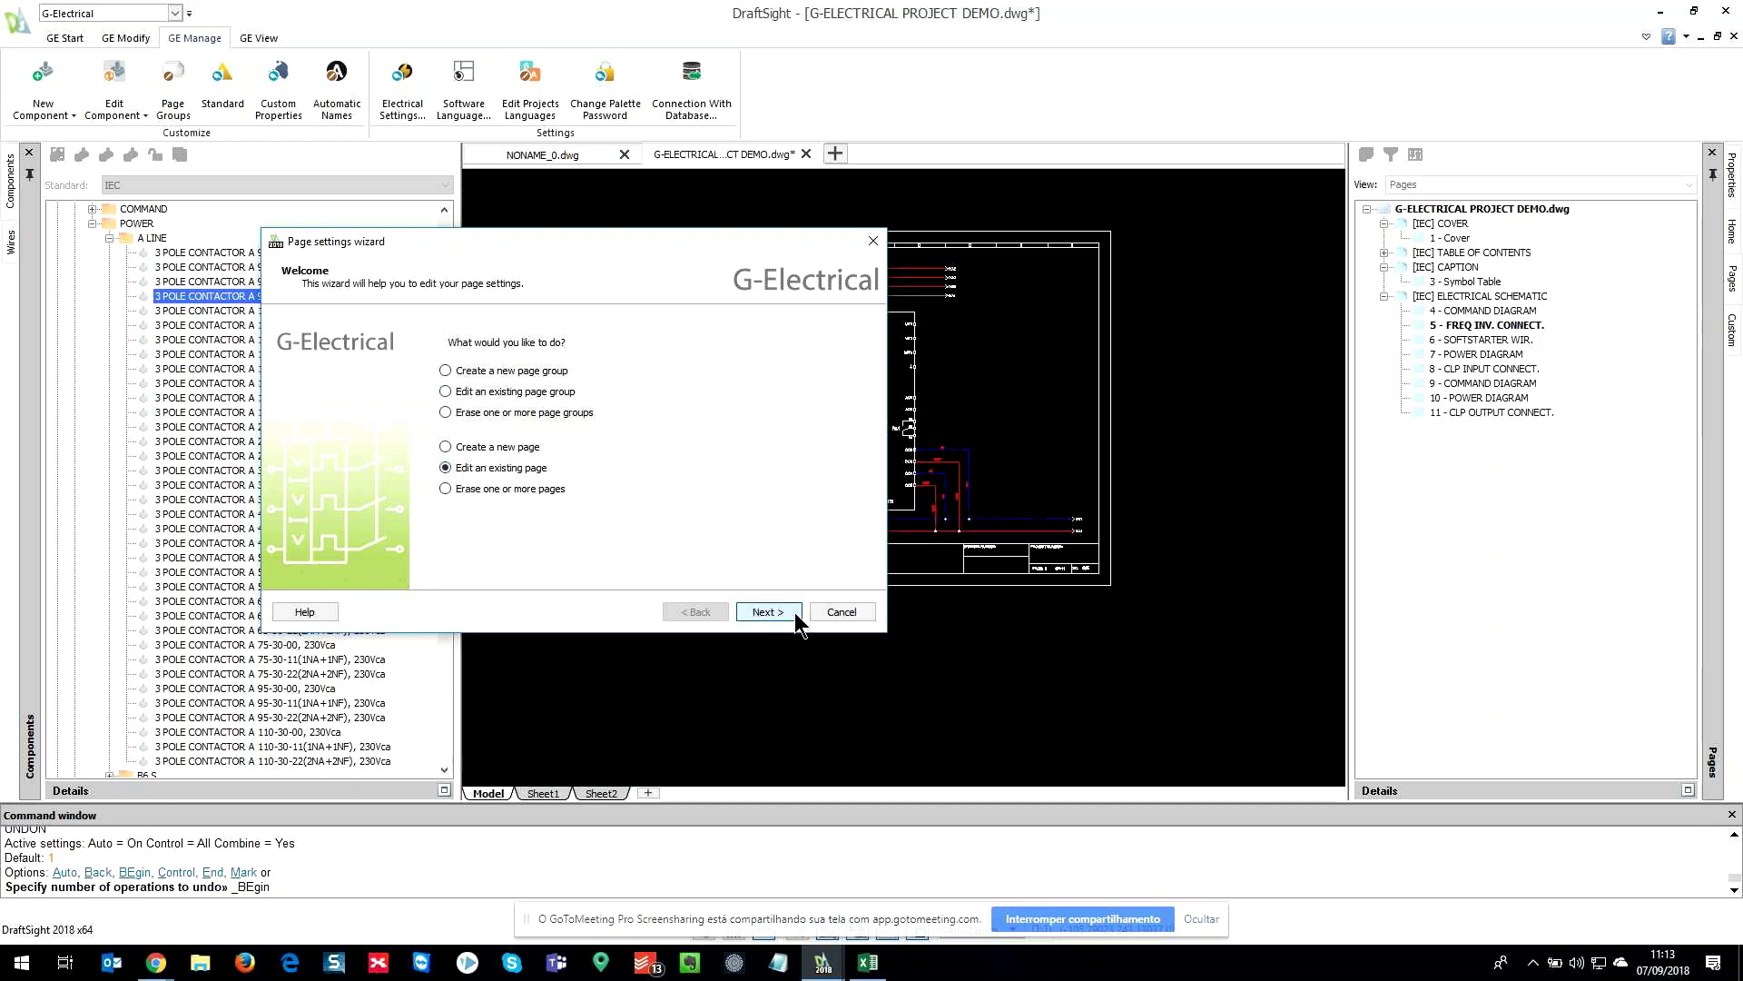
left_click(768, 612)
scroll(487, 455, "down", 5)
left_click(301, 533)
left_click(770, 611)
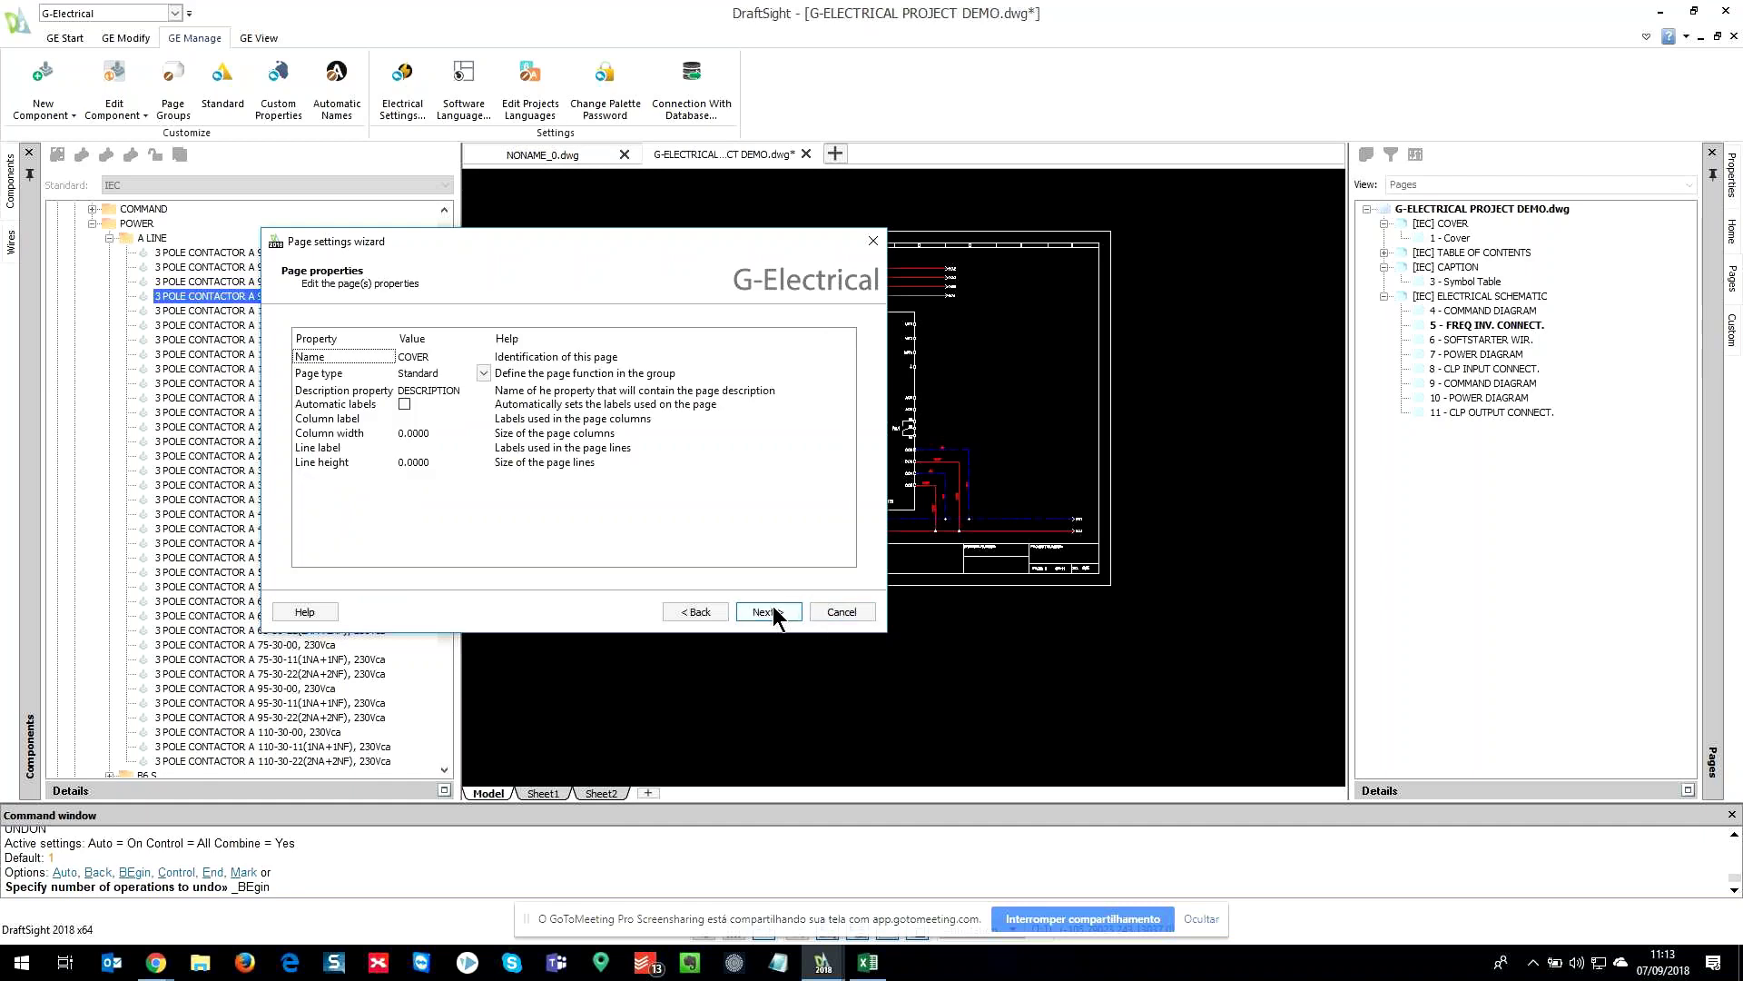
- Review the COVER page's properties with the value column widened, checking the page type options while keeping Standard, and the description property
left_click_drag(493, 345, 546, 348)
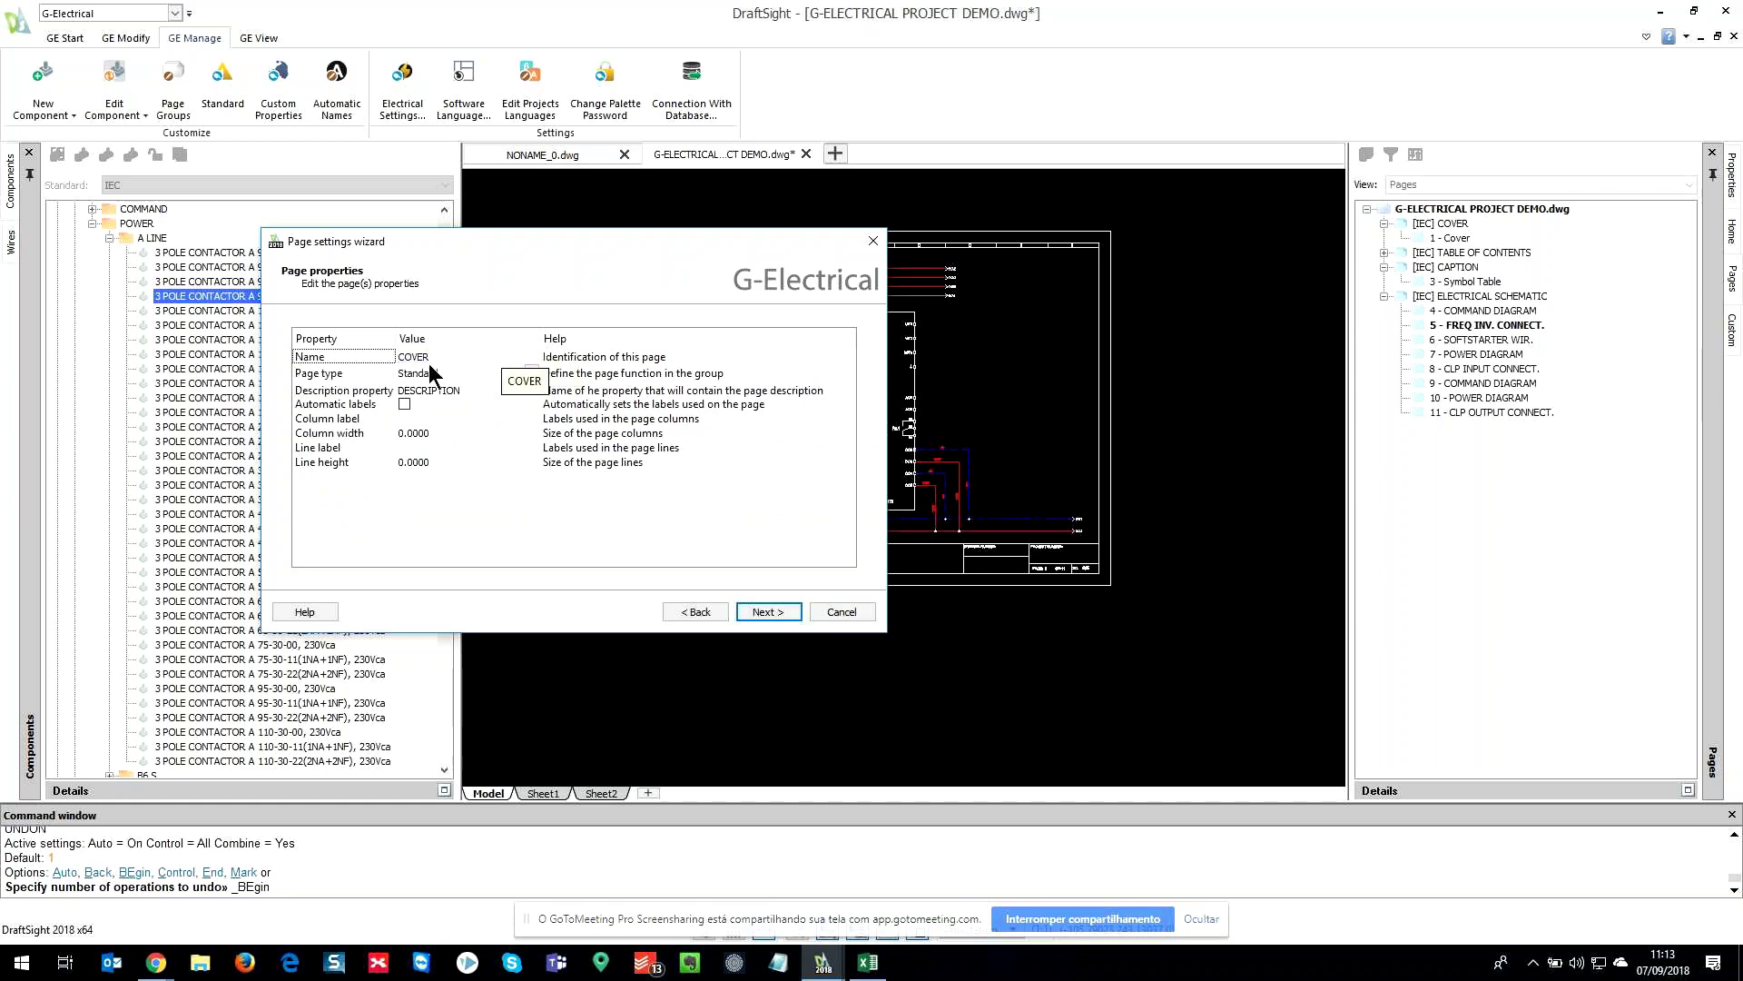
left_click(459, 373)
left_click(463, 373)
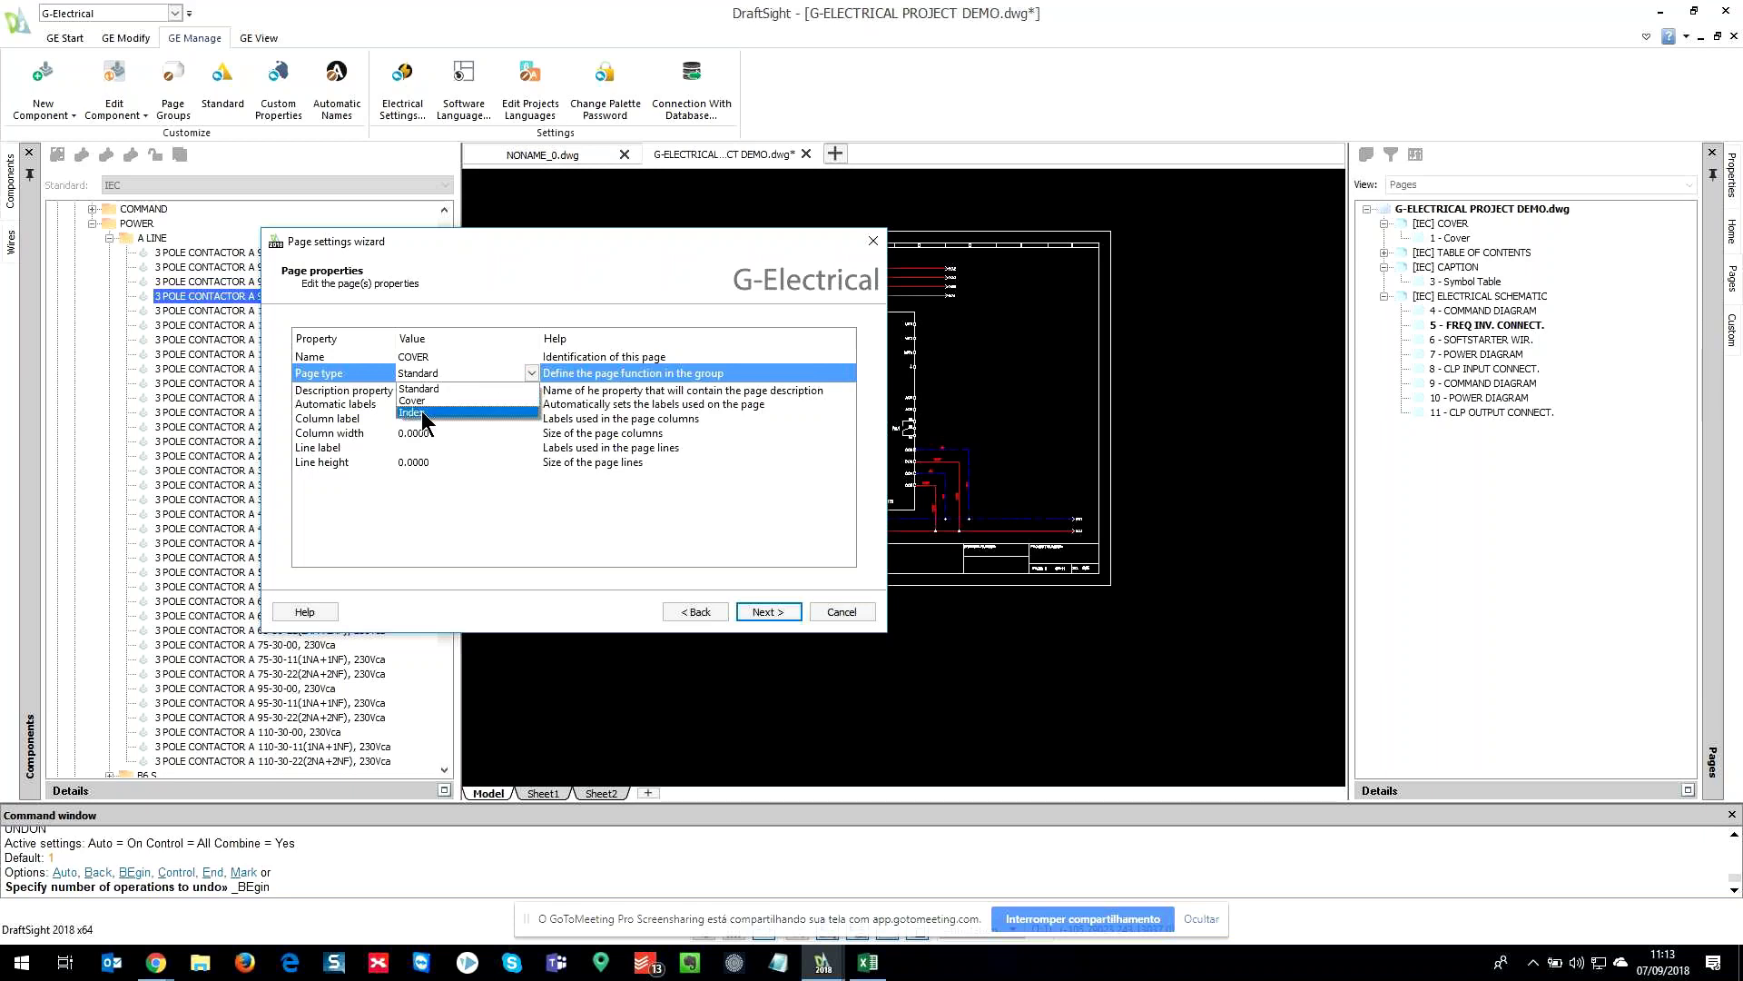
left_click(408, 388)
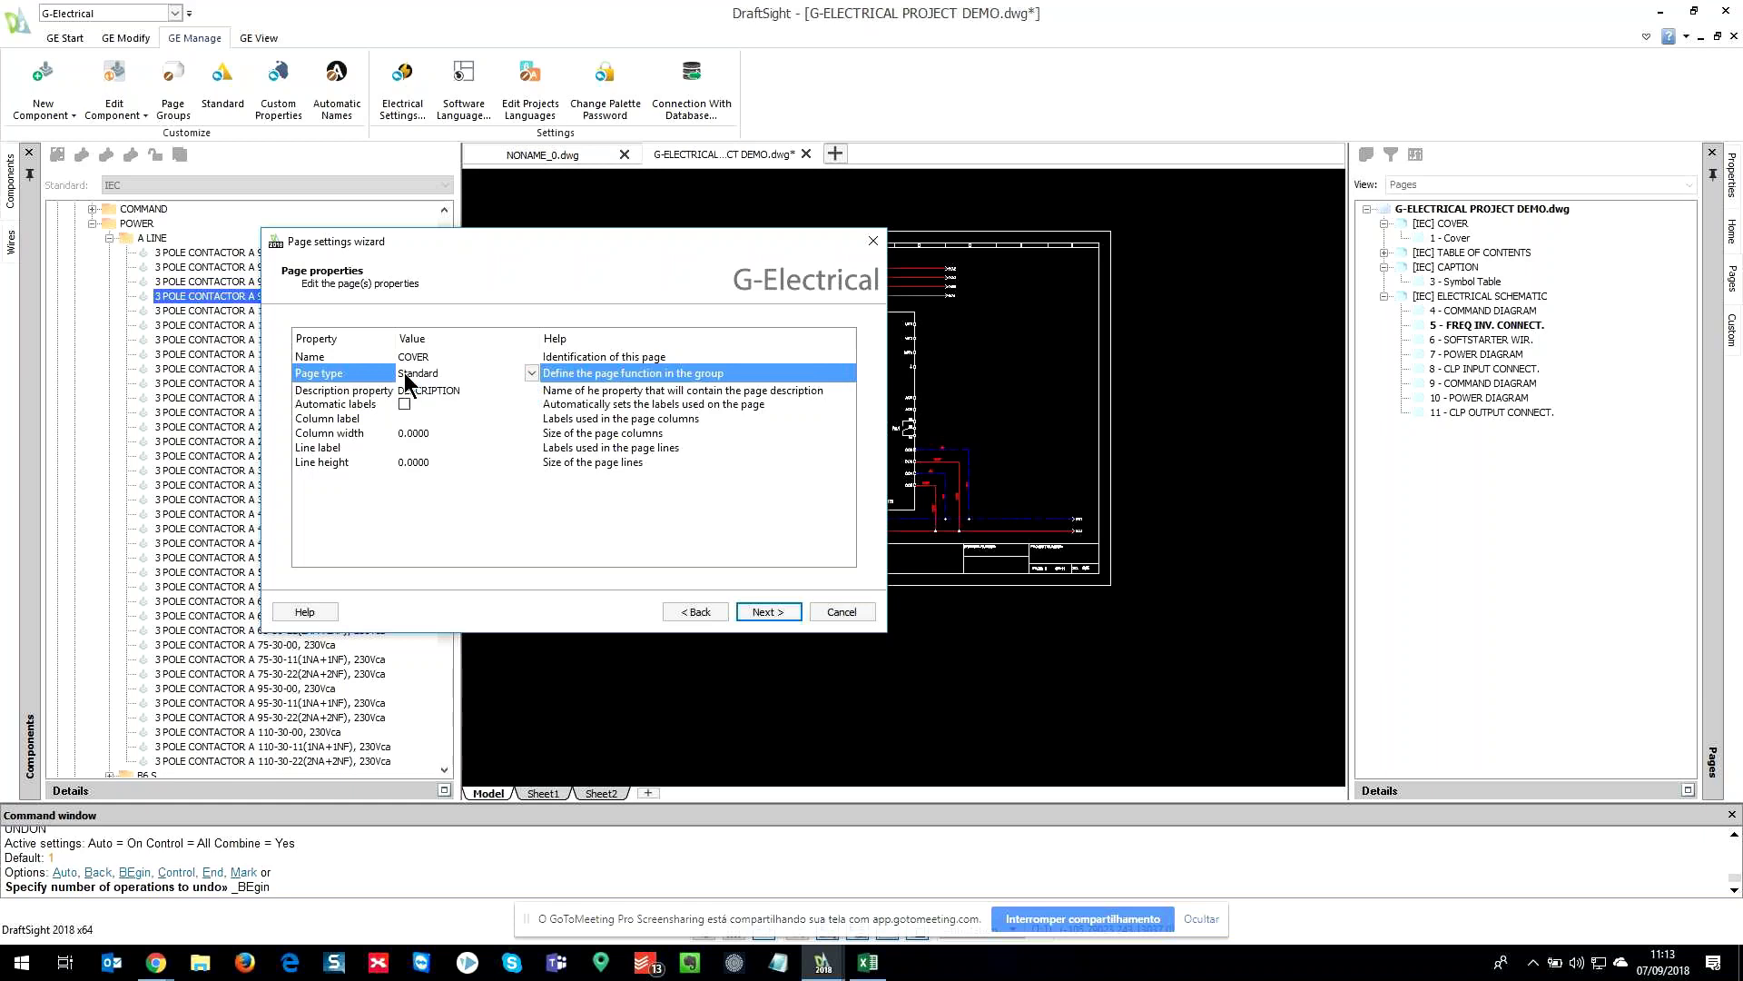
left_click(379, 393)
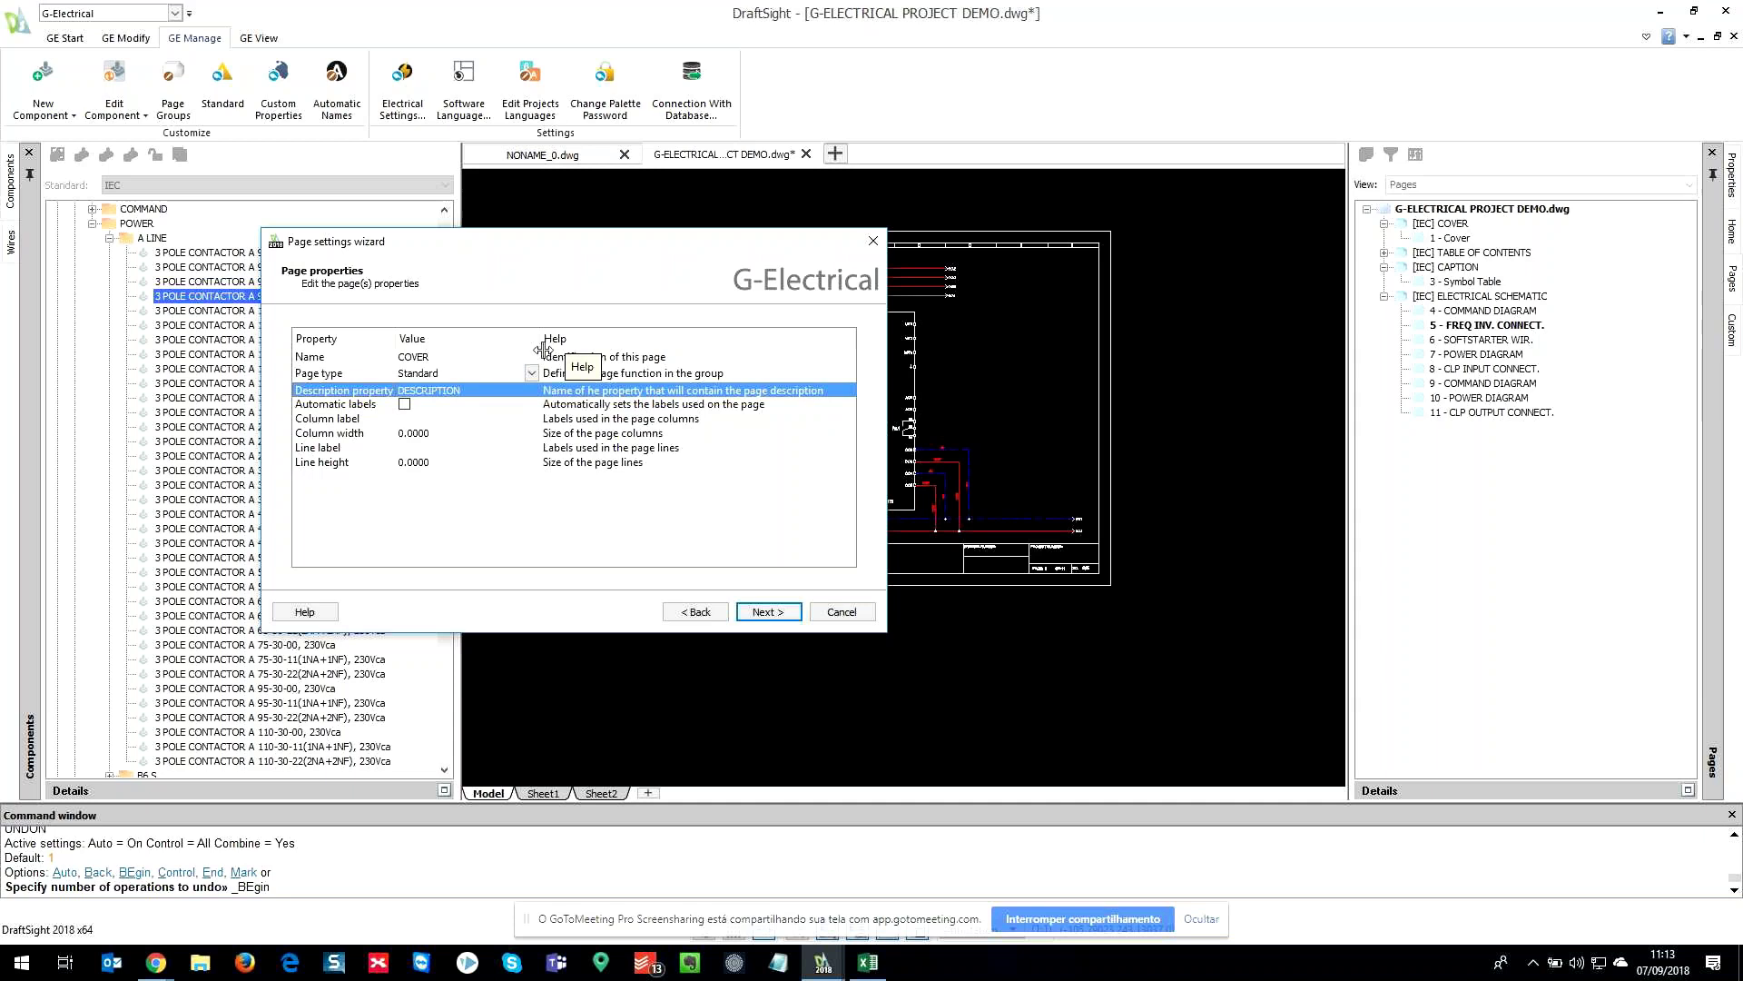
left_click_drag(539, 340, 535, 339)
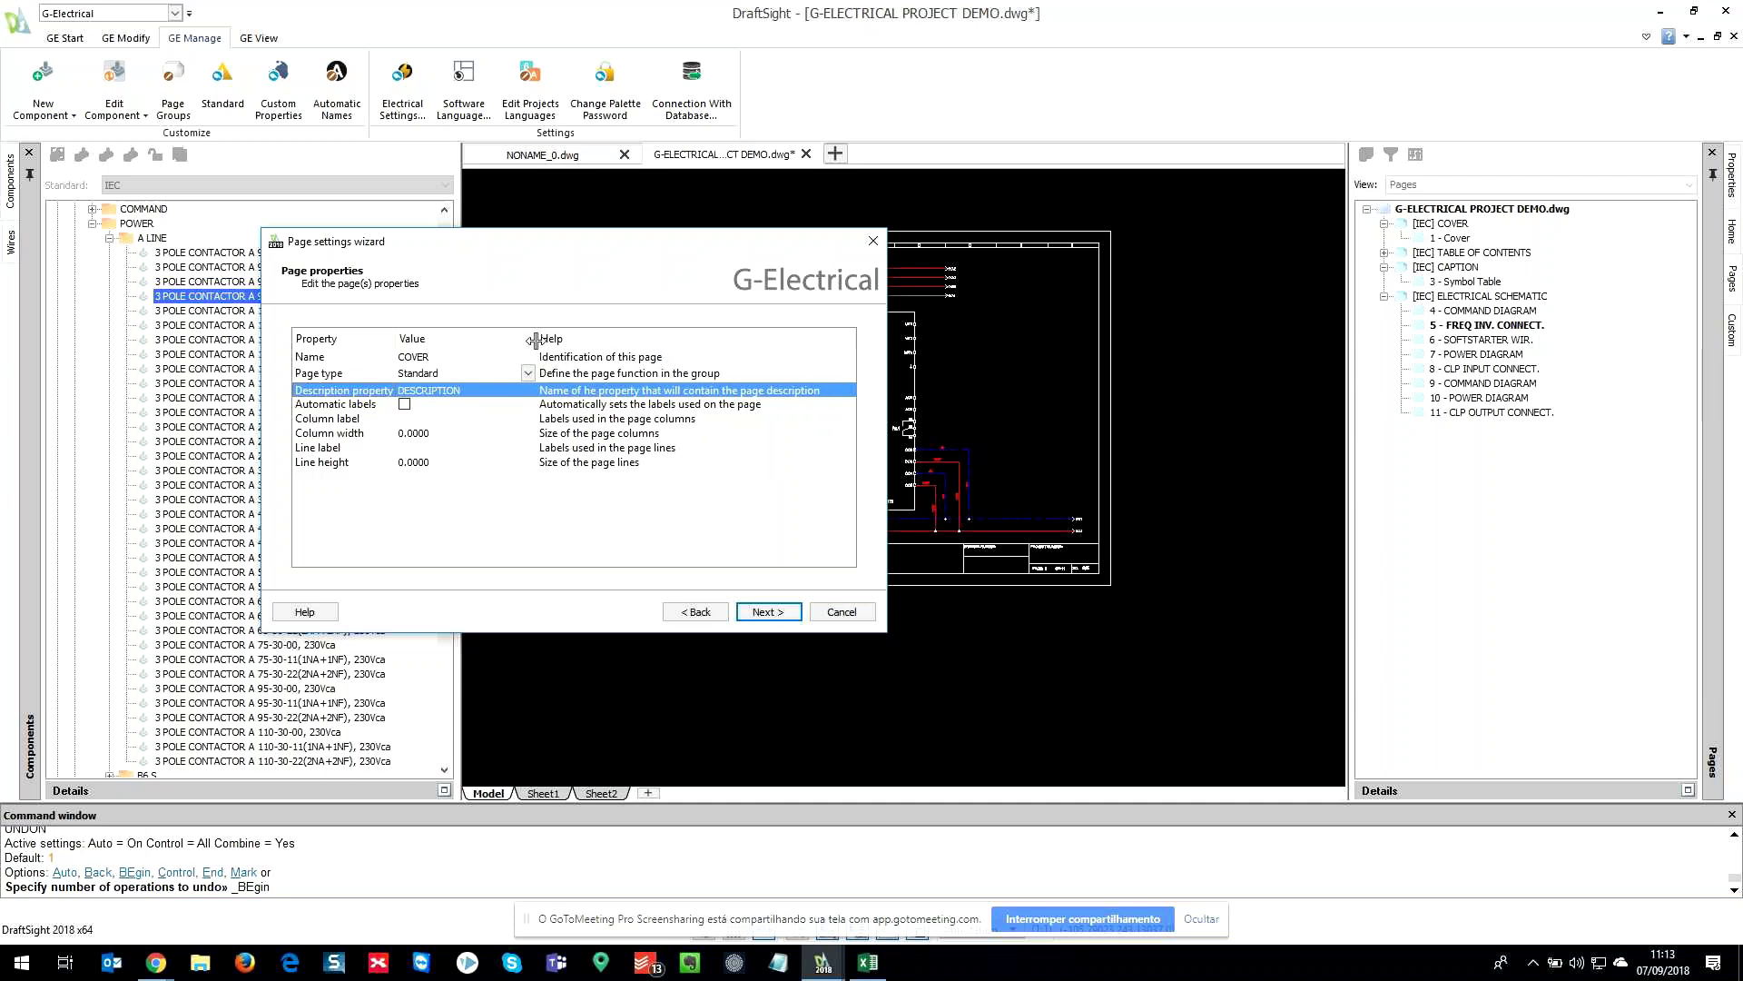
- Proceed to the page drawings and preview the sheet format, group properties, page properties, page number and page total
left_click(770, 613)
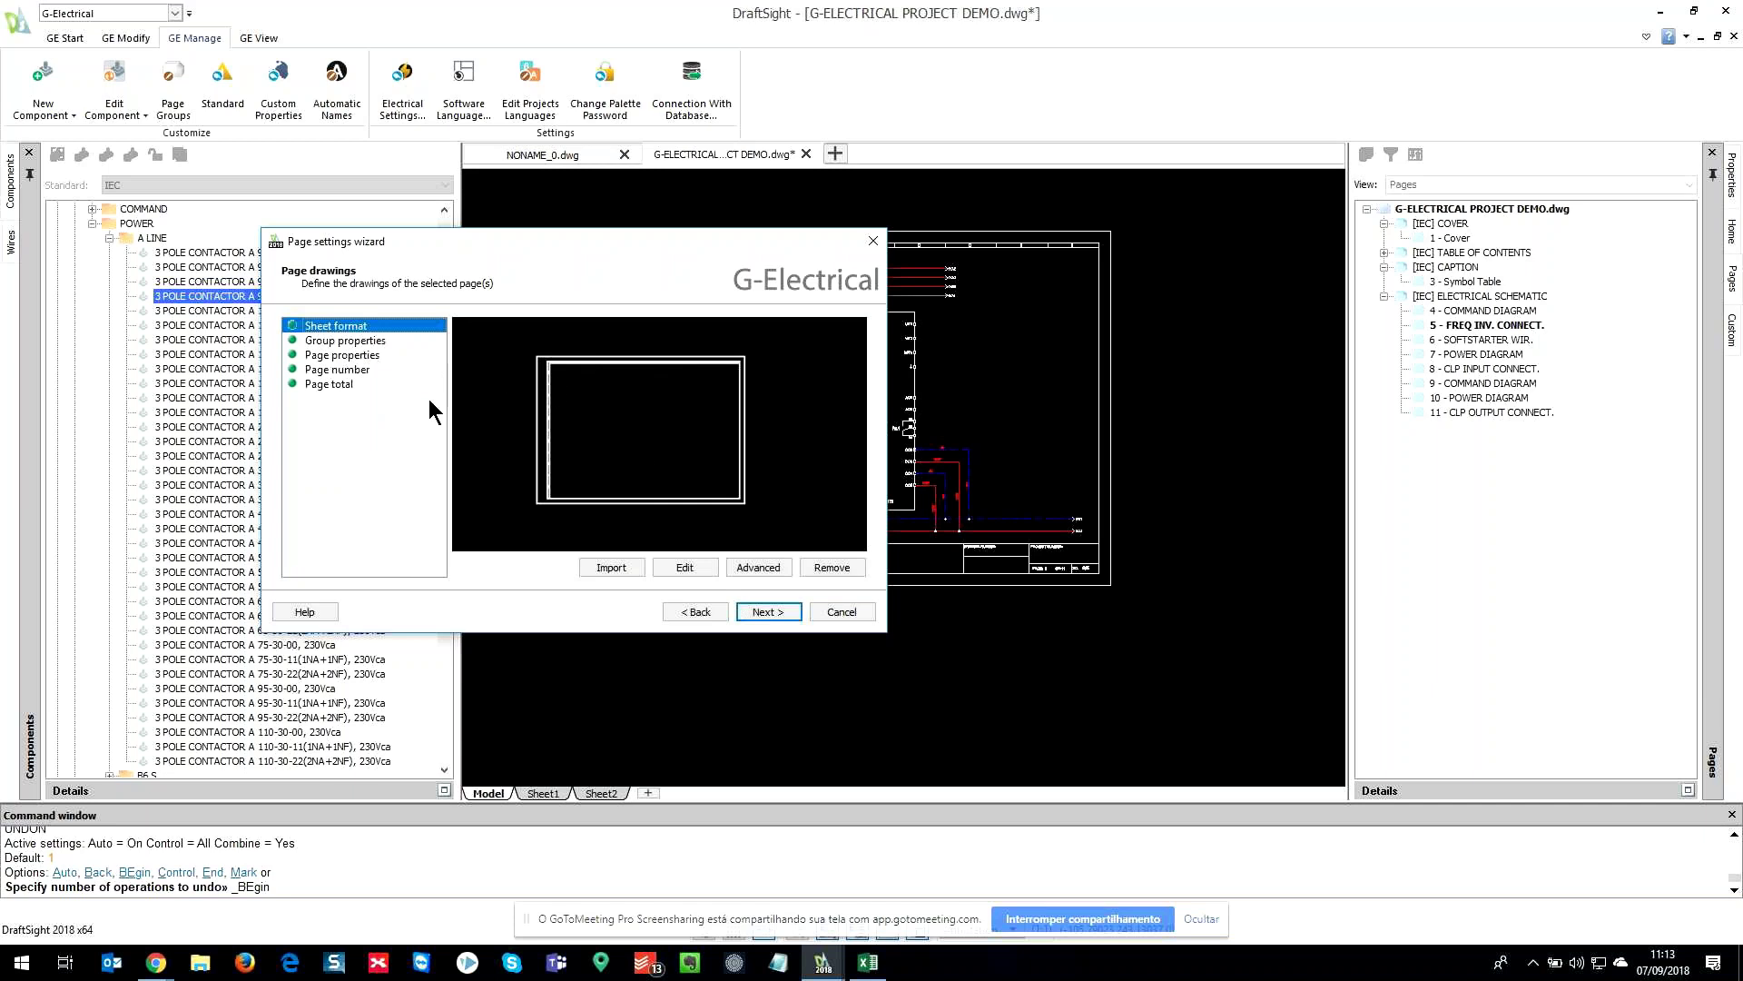
left_click_drag(674, 240, 776, 267)
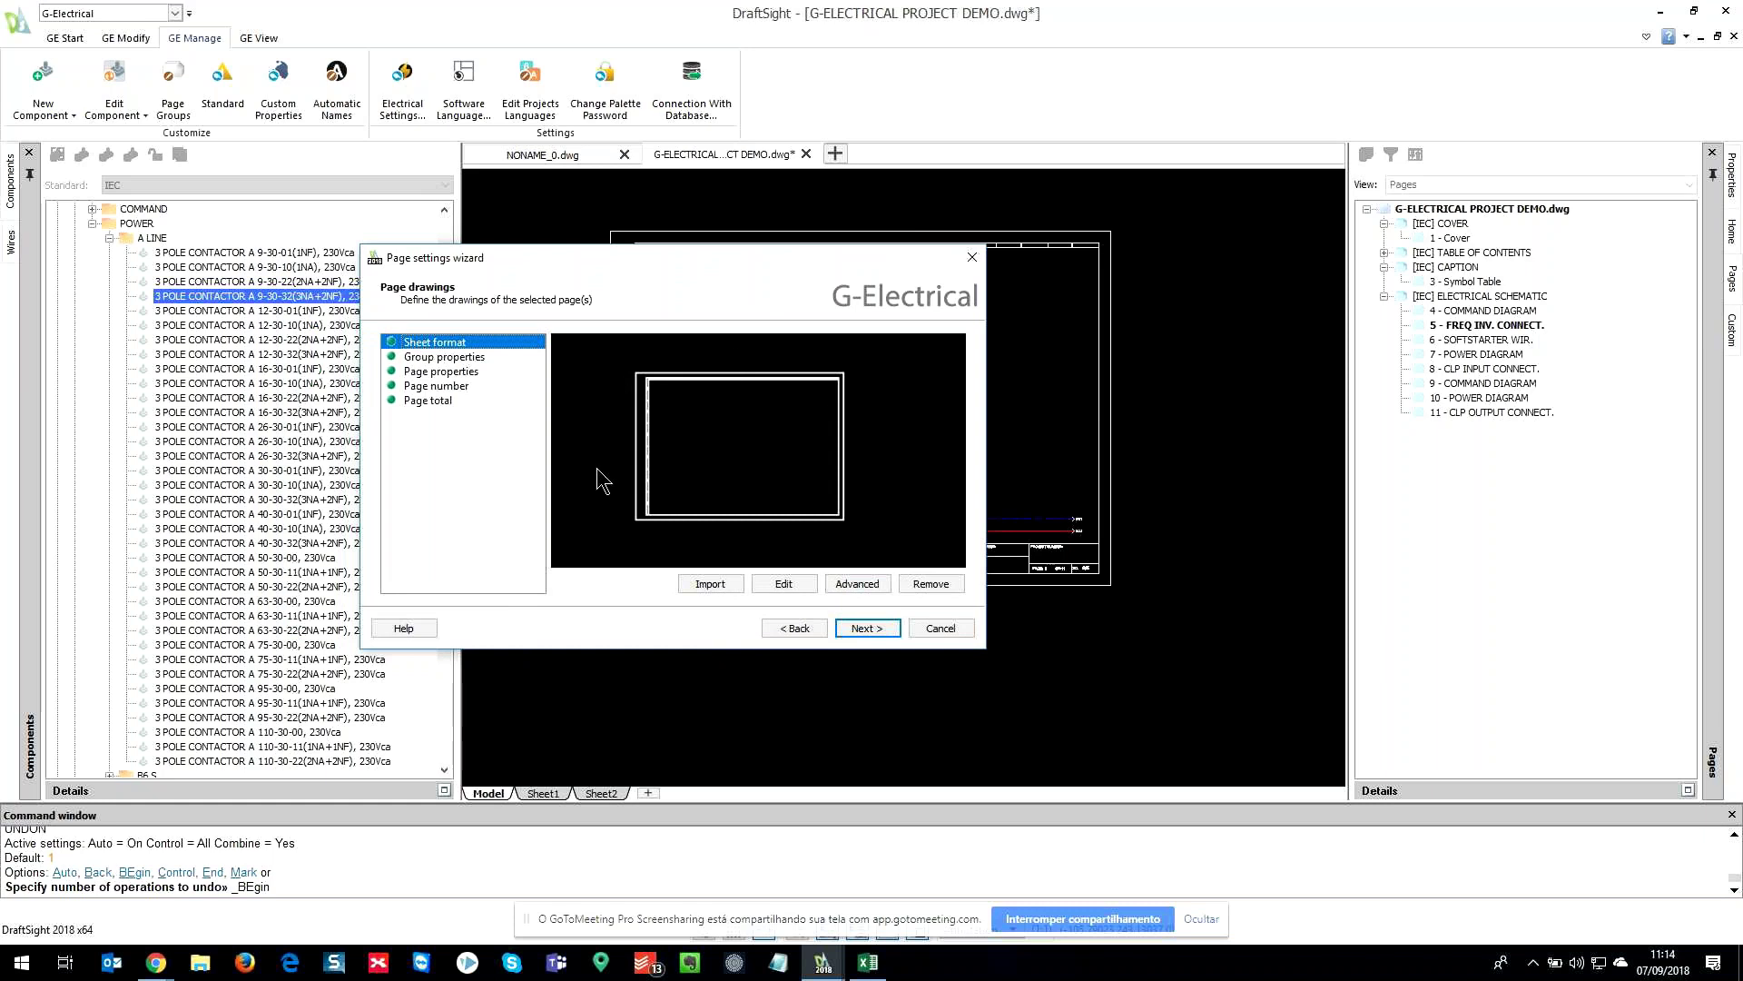
left_click(445, 357)
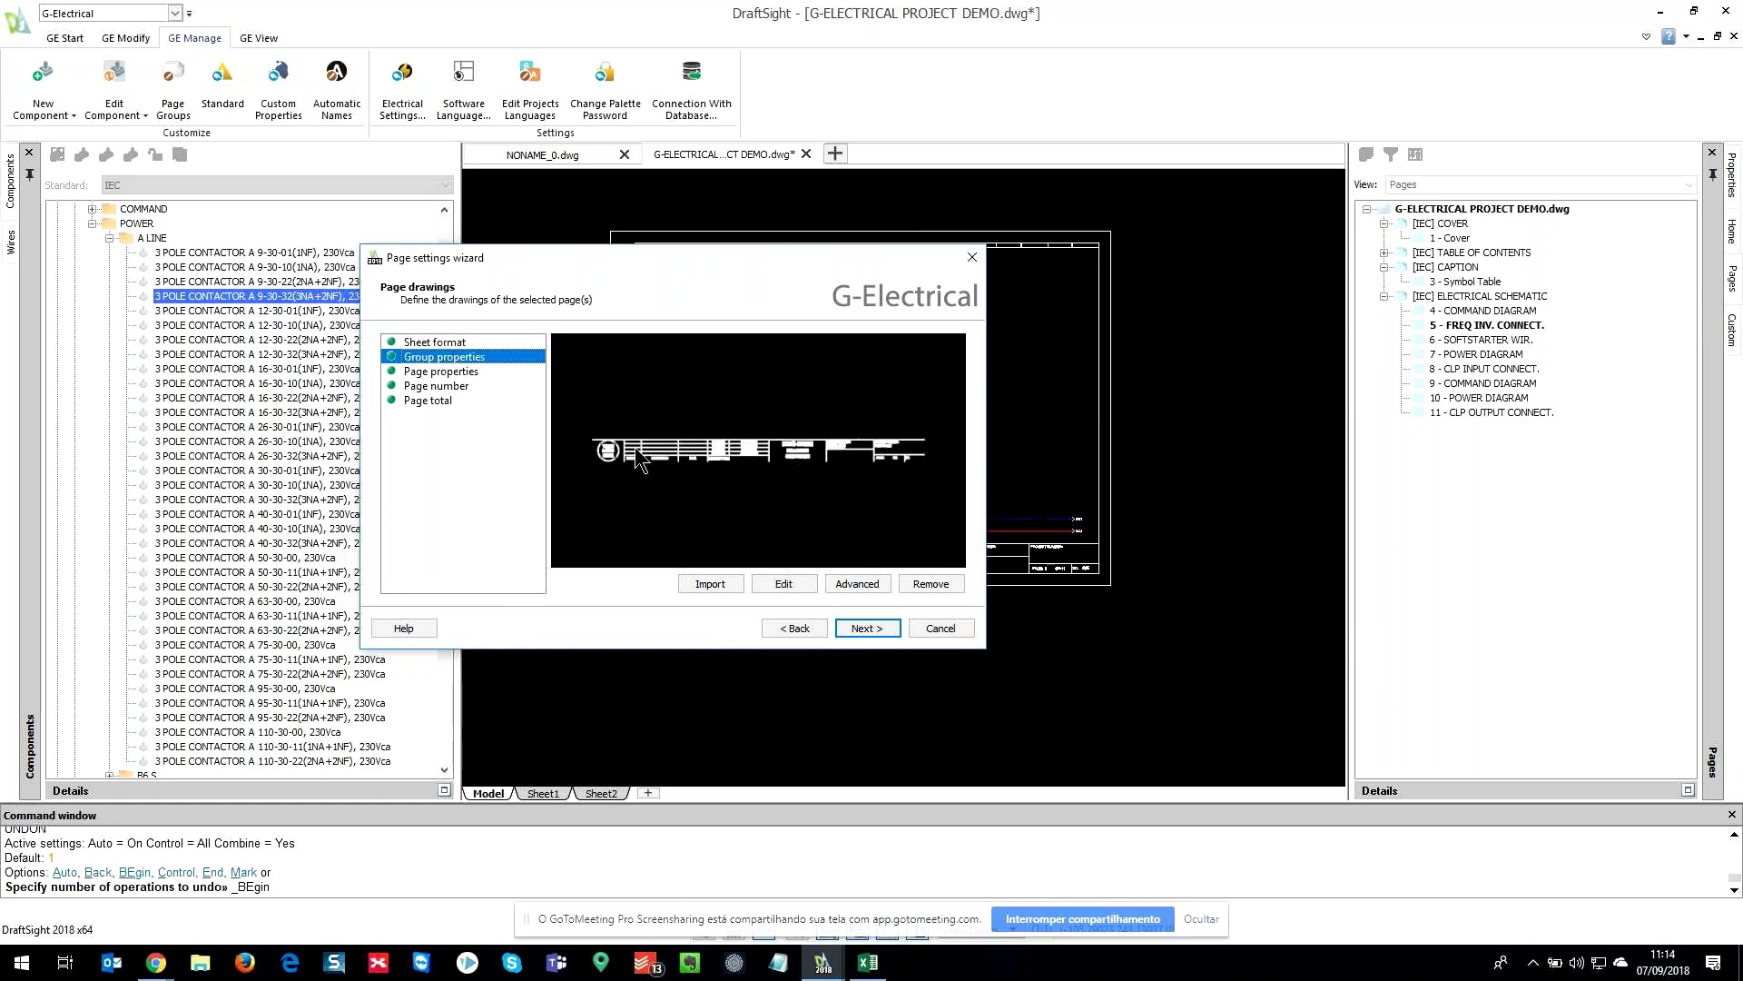
left_click(431, 373)
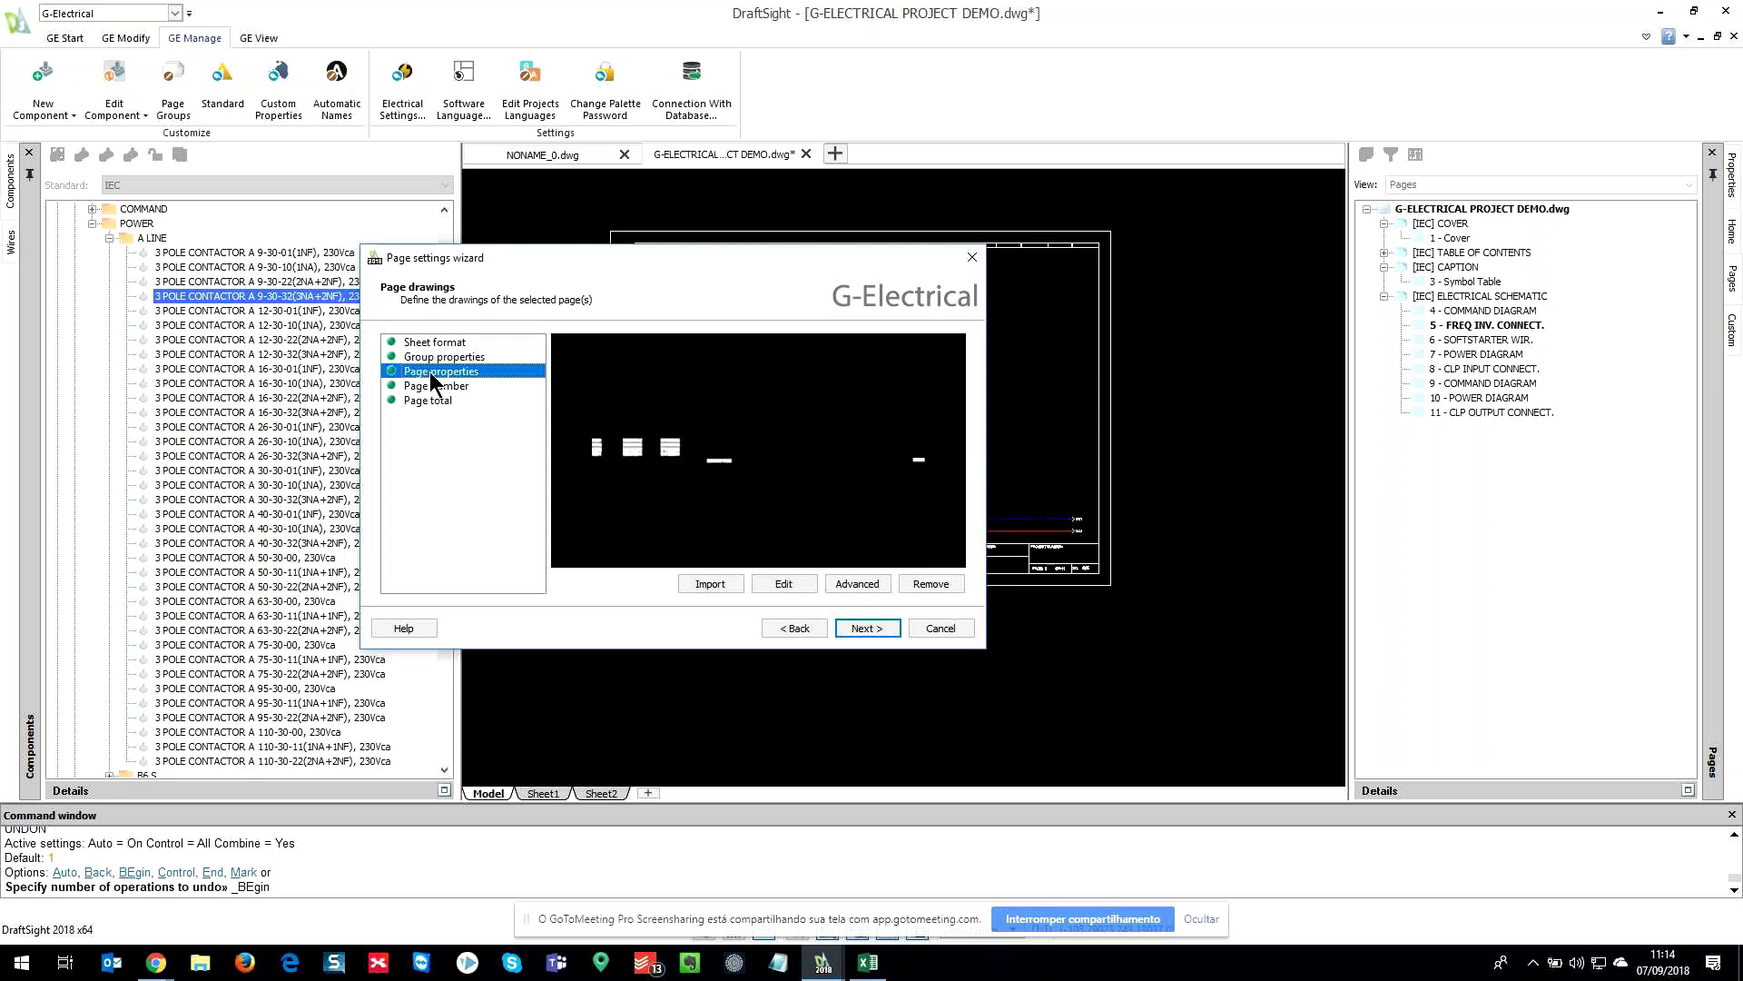
left_click(464, 389)
left_click(432, 401)
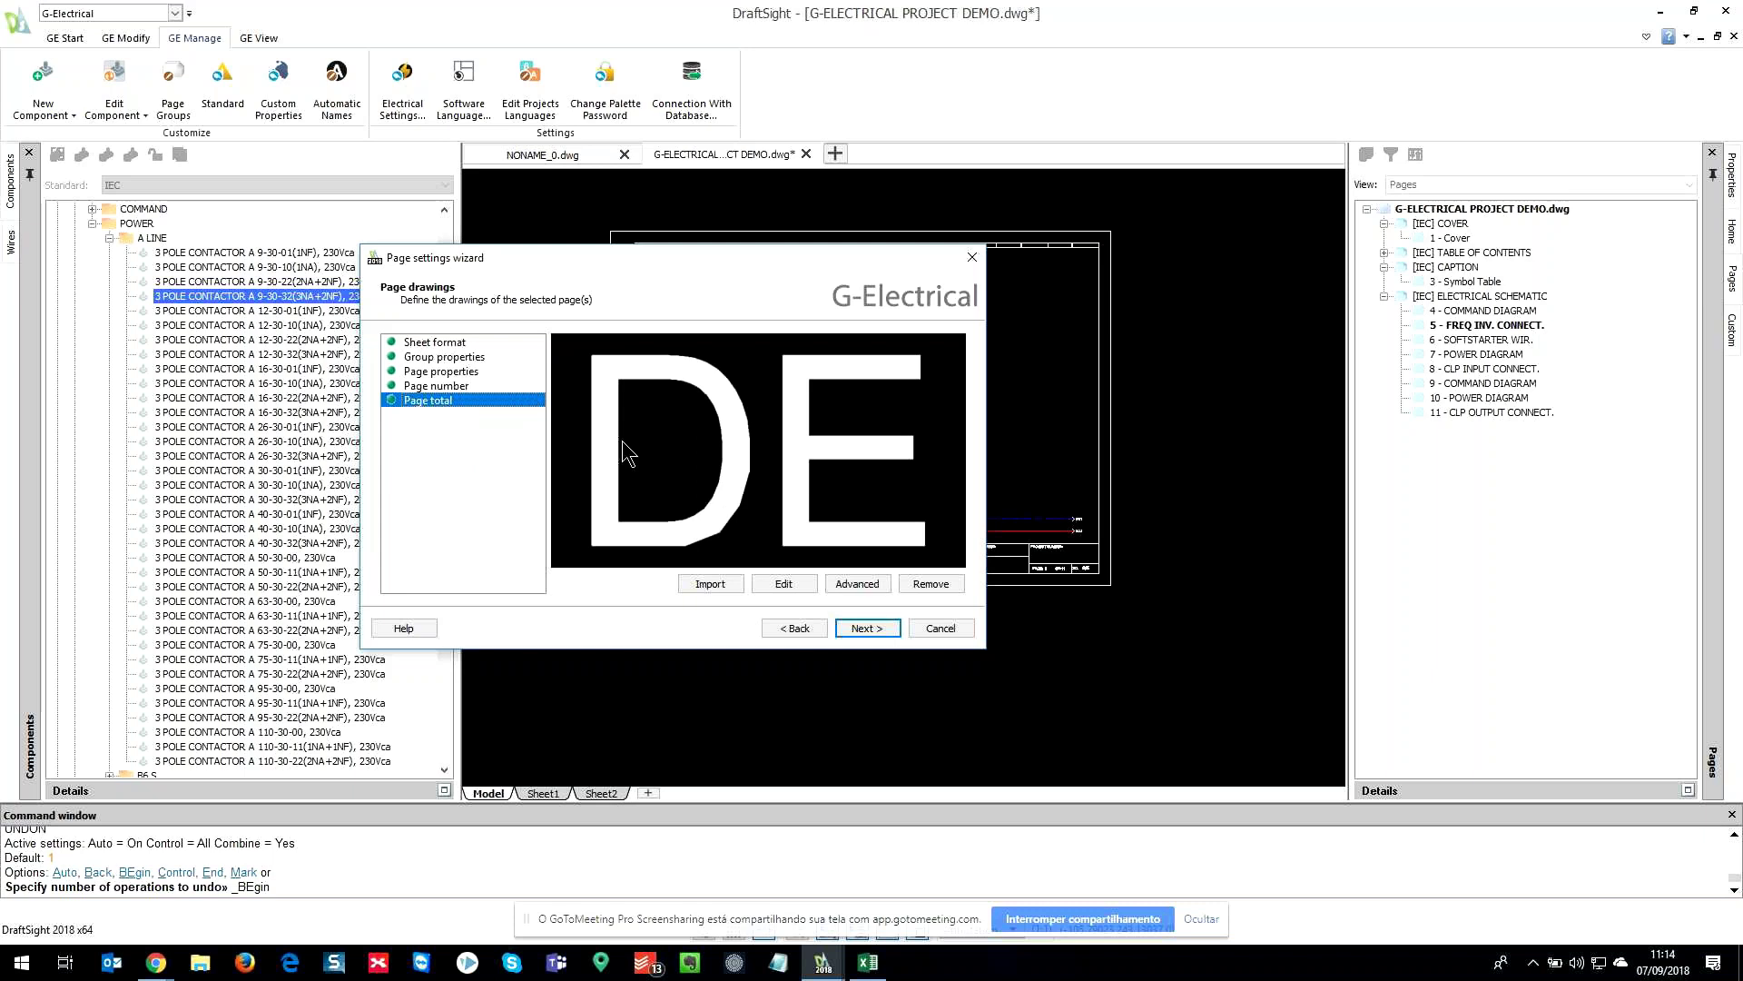
left_click(447, 389)
left_click(449, 401)
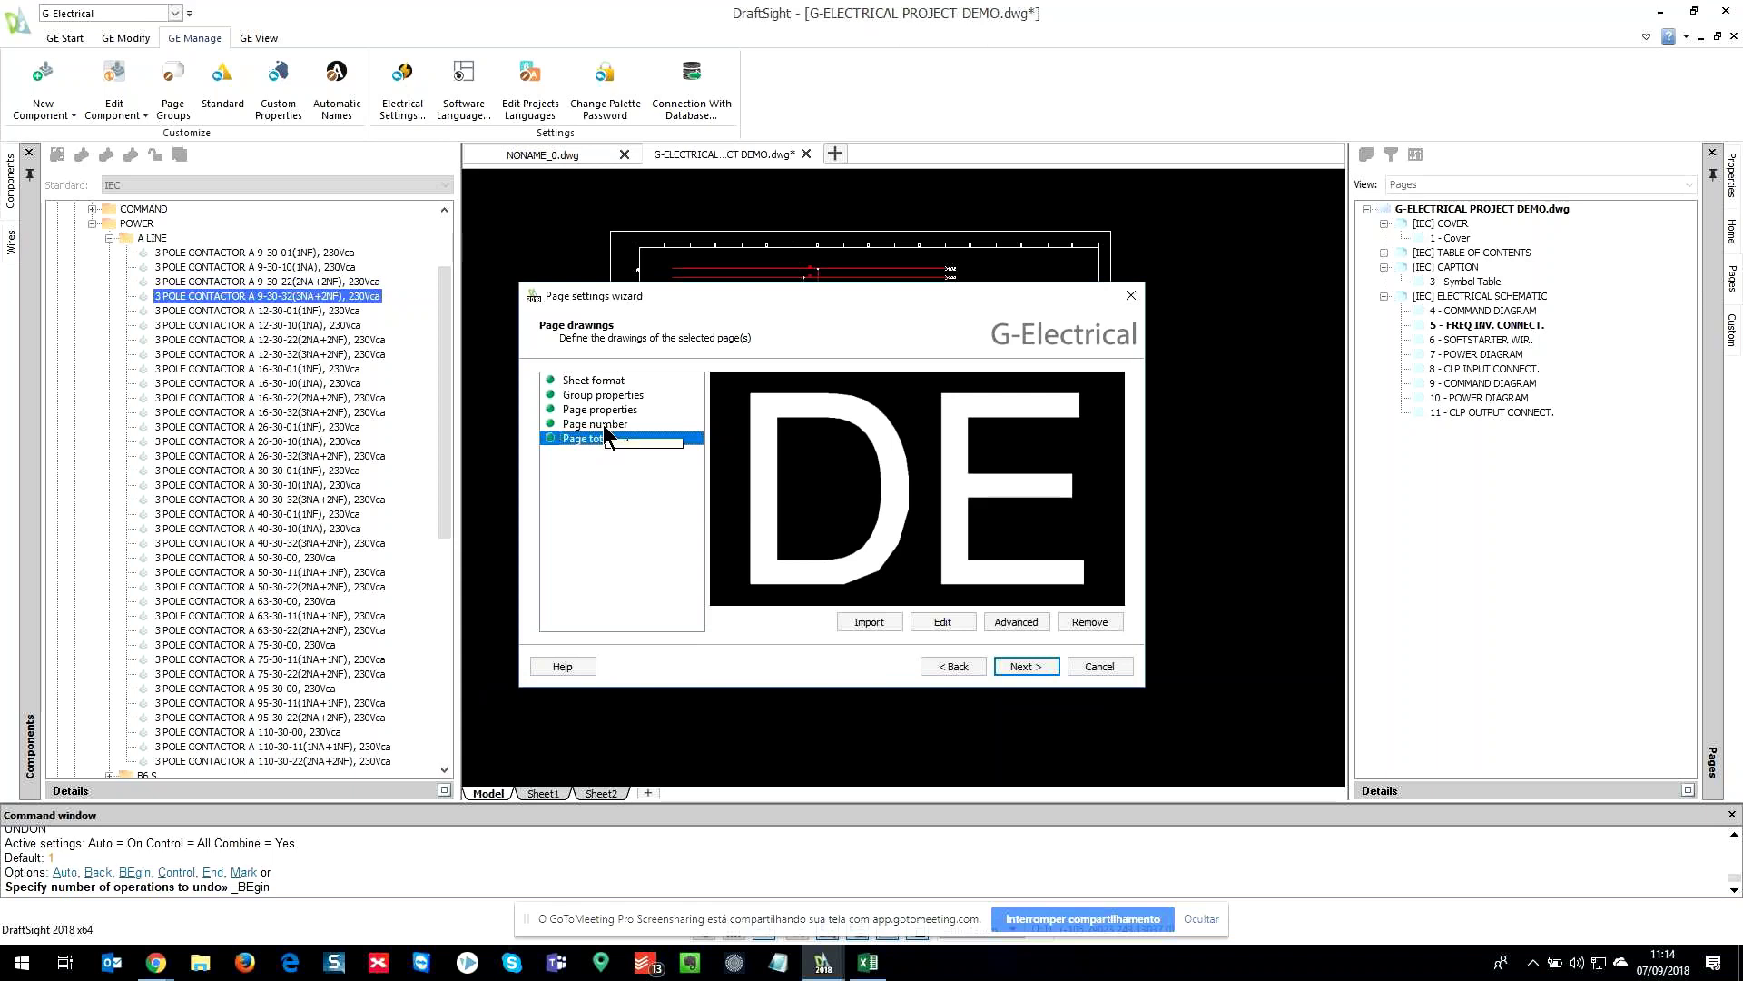
- Open the Page properties drawing for editing and examine the revision, description and date fields in its title block
left_click(679, 410)
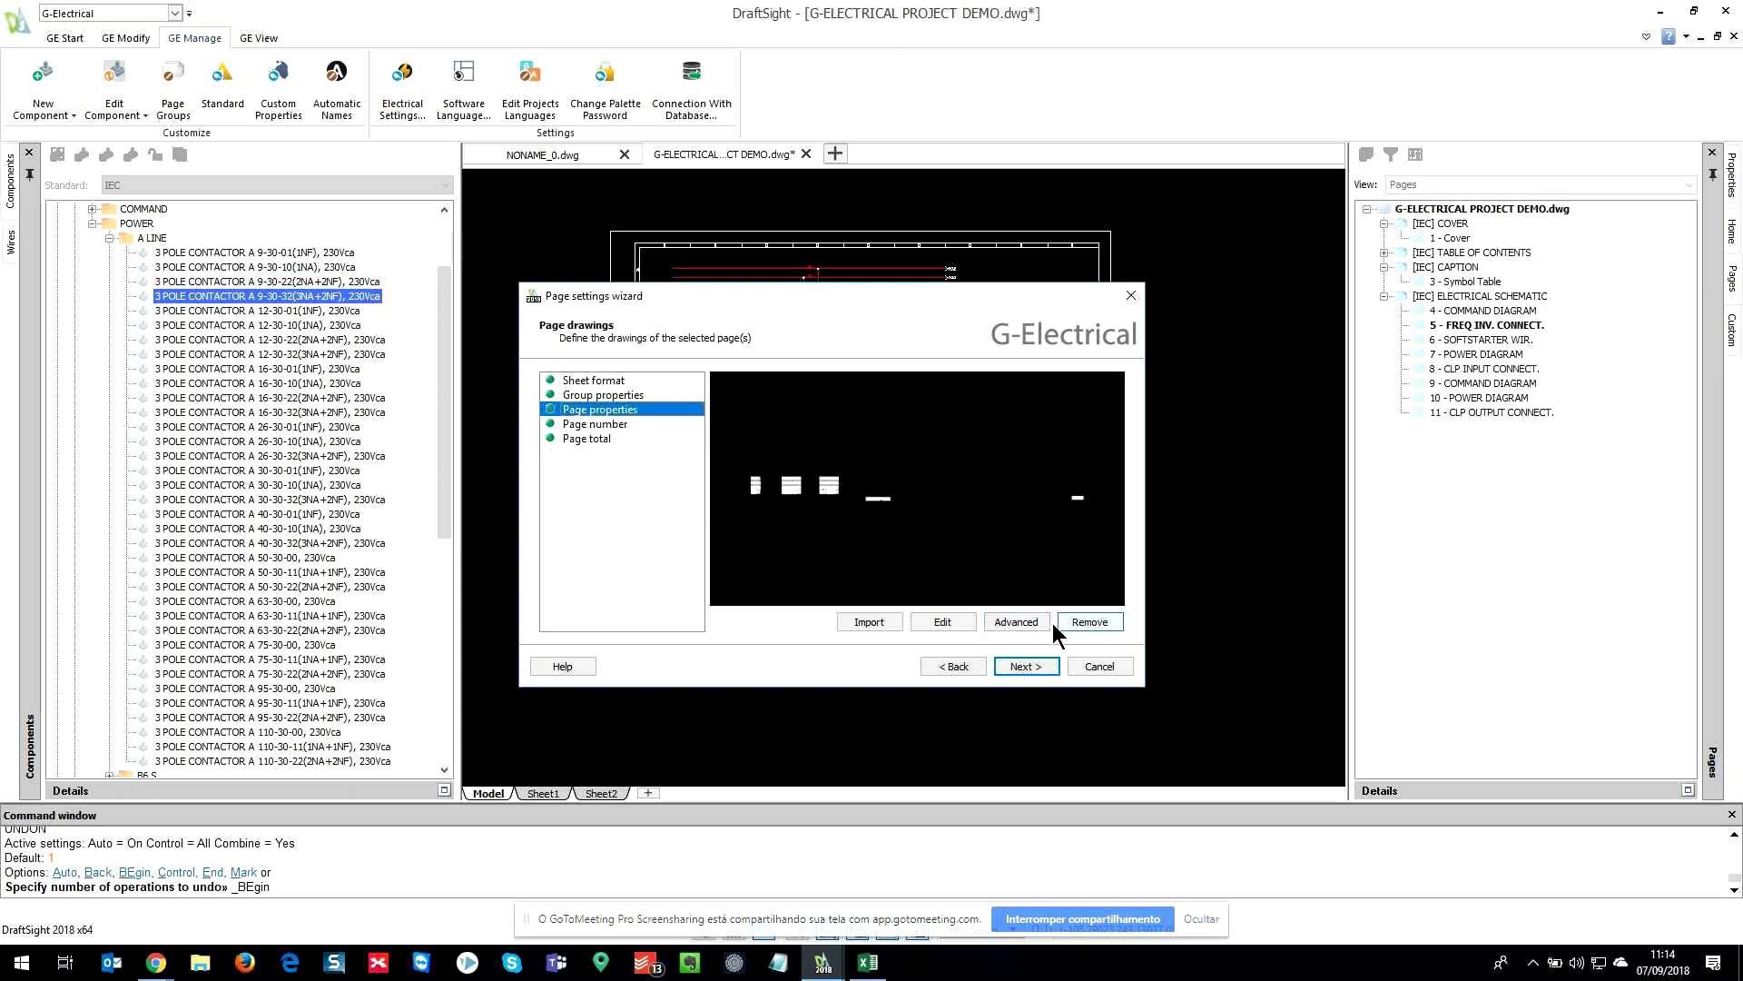
left_click(970, 621)
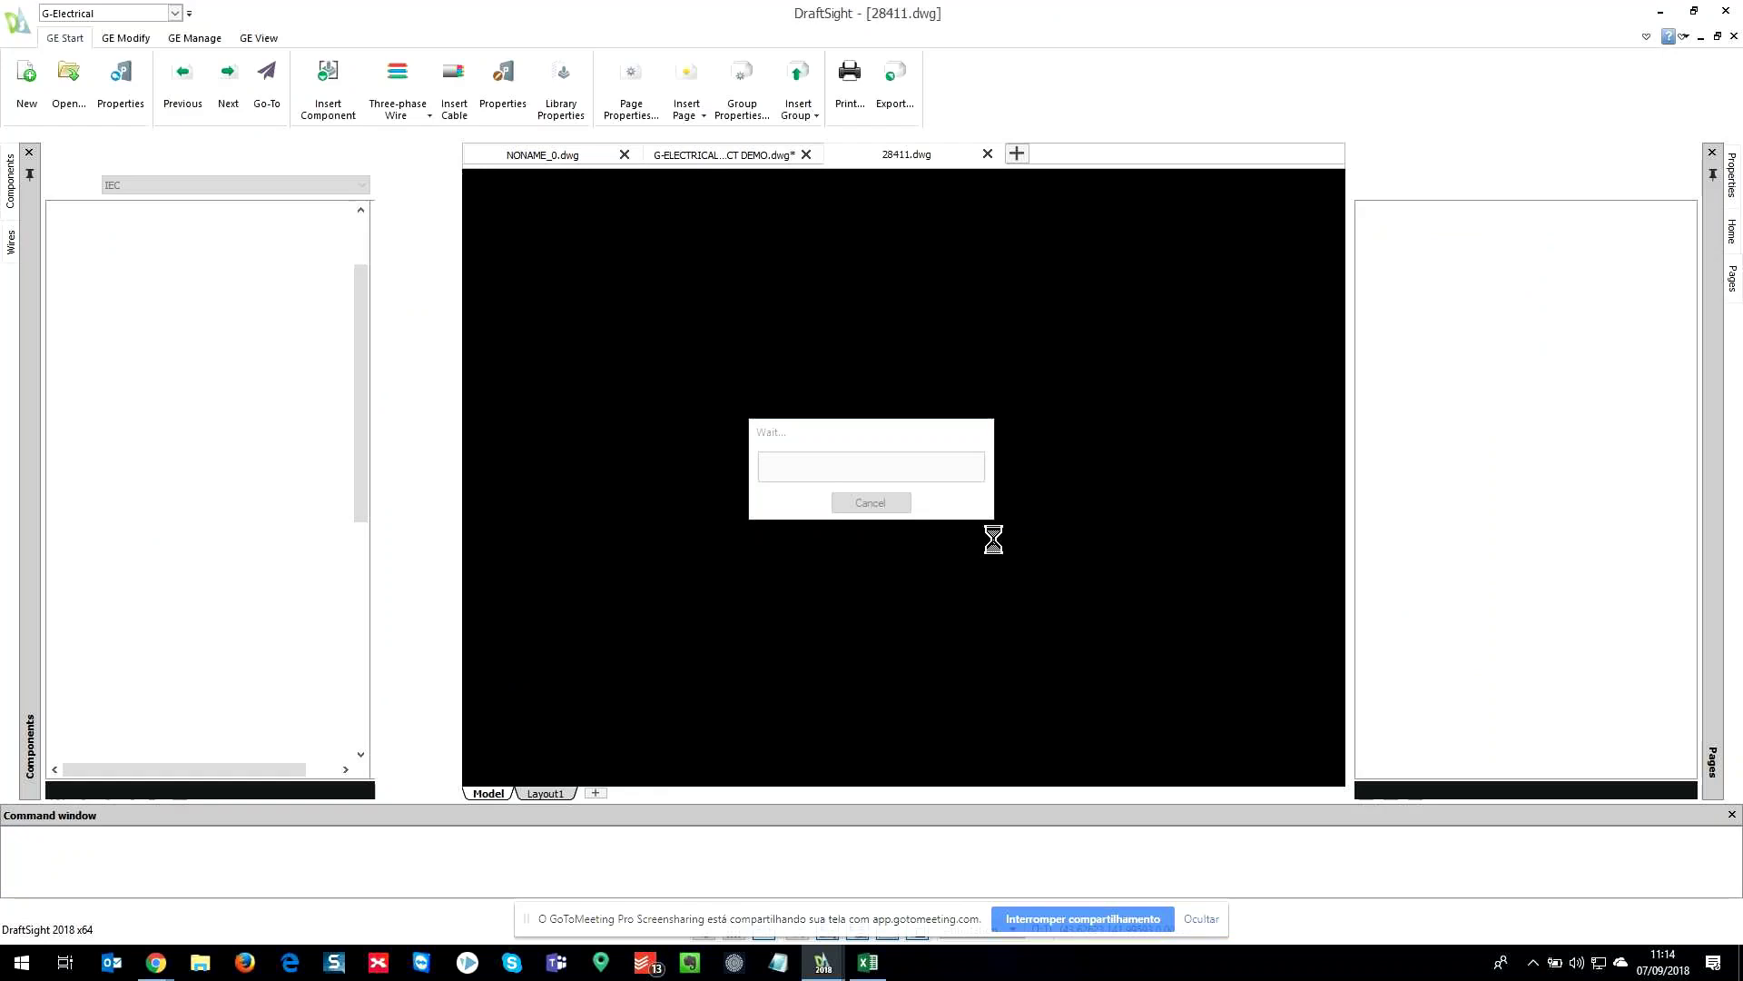
scroll(820, 396, "up", 3)
middle_click_drag(716, 515, 920, 488)
middle_click_drag(615, 516, 751, 517)
scroll(751, 518, "down", 1)
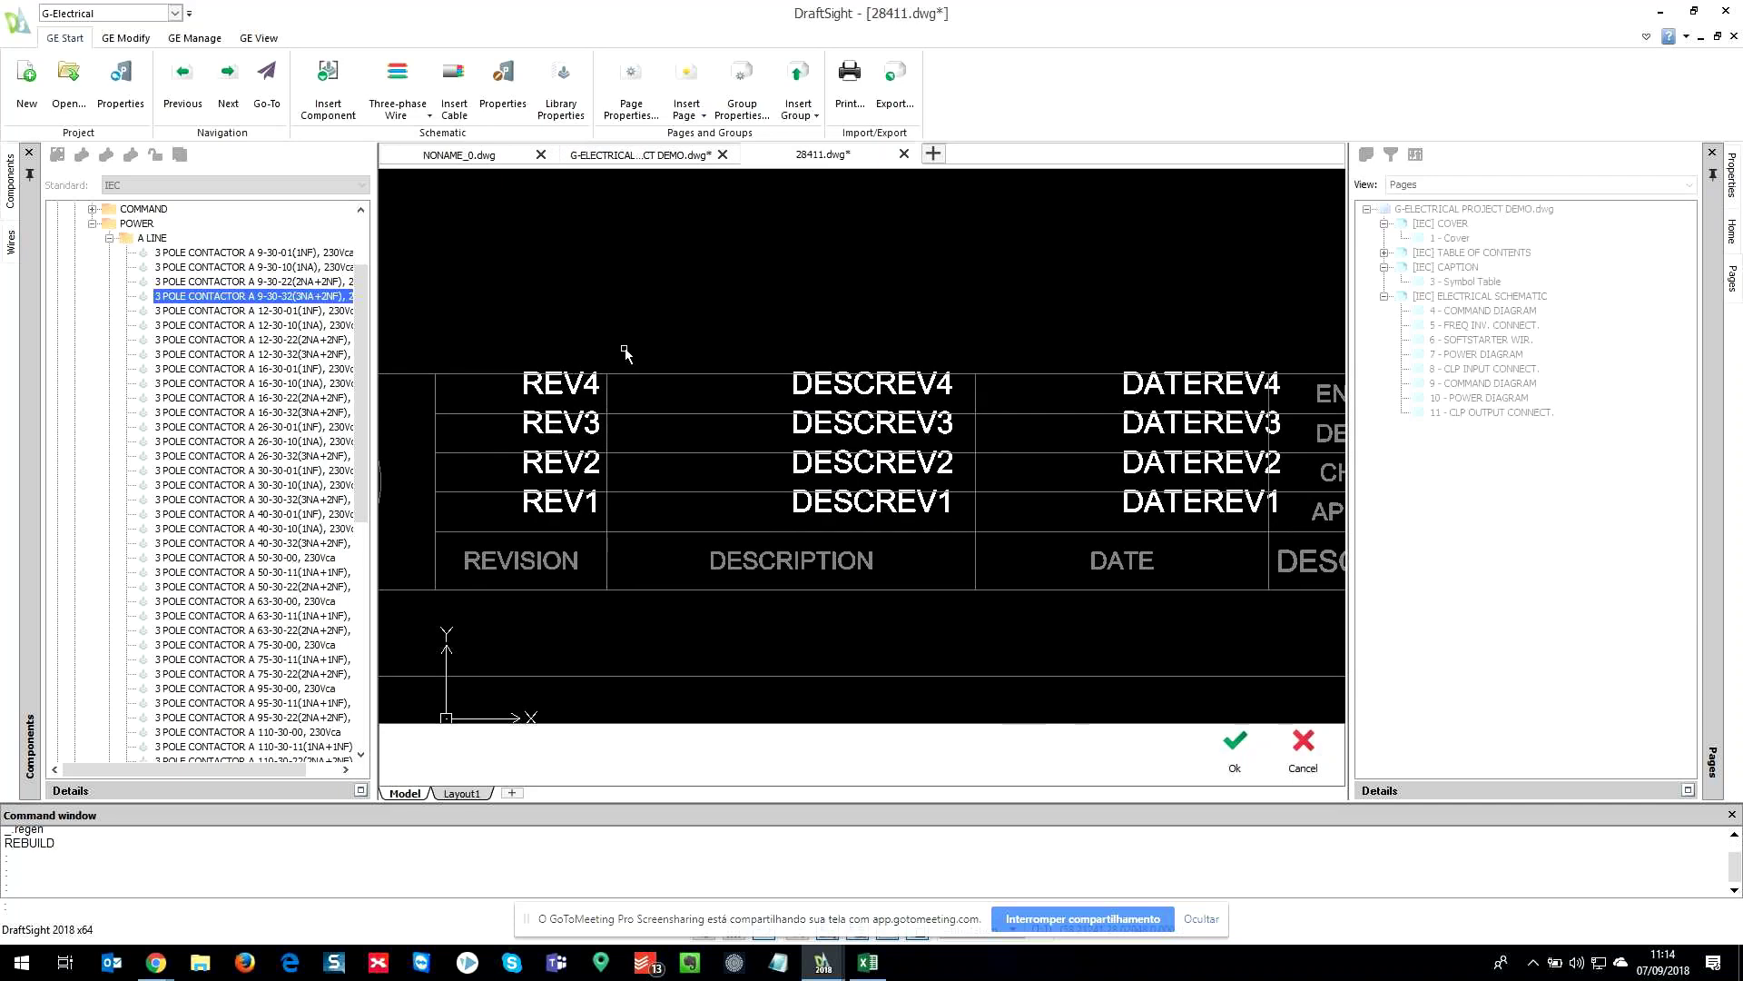
- Examine the project number, page and scale fields at the title block's right end
scroll(799, 481, "down", 3)
middle_click_drag(828, 474, 635, 504)
mouse_move(908, 509)
middle_mouse_down()
mouse_move(662, 569)
mouse_move(584, 545)
mouse_move(541, 554)
middle_mouse_up()
scroll(662, 569, "up", 3)
scroll(590, 545, "down", 4)
scroll(853, 601, "up", 3)
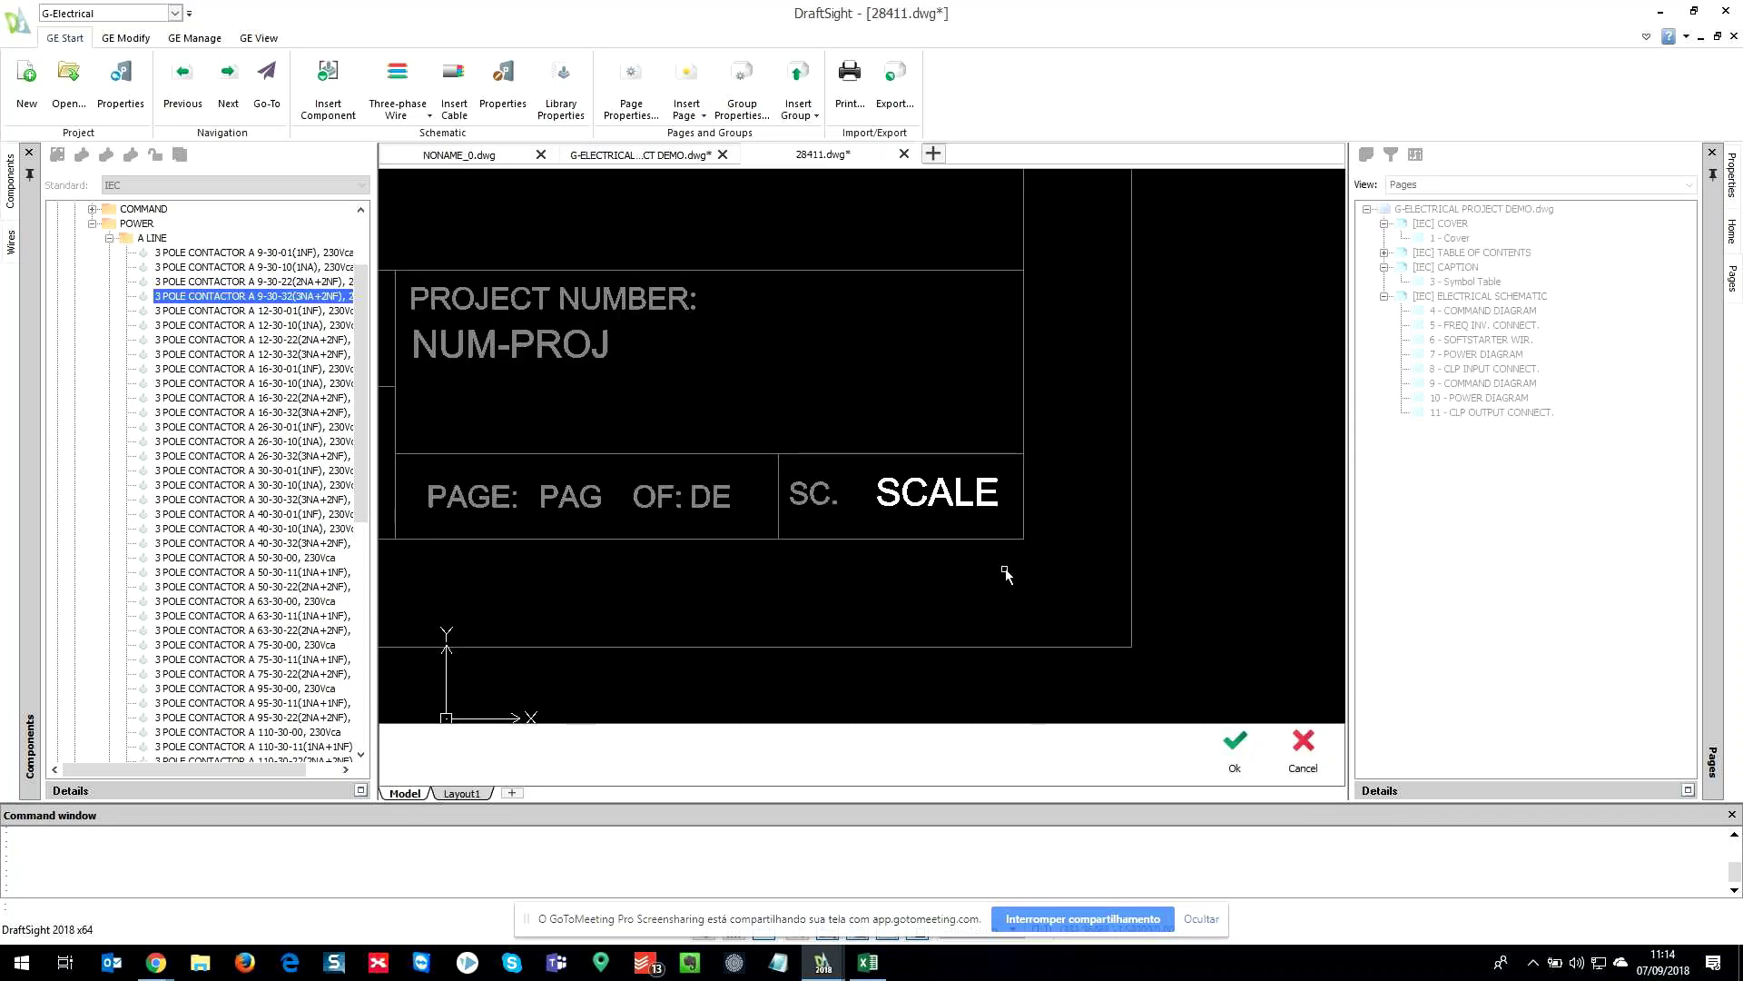
scroll(970, 465, "down", 4)
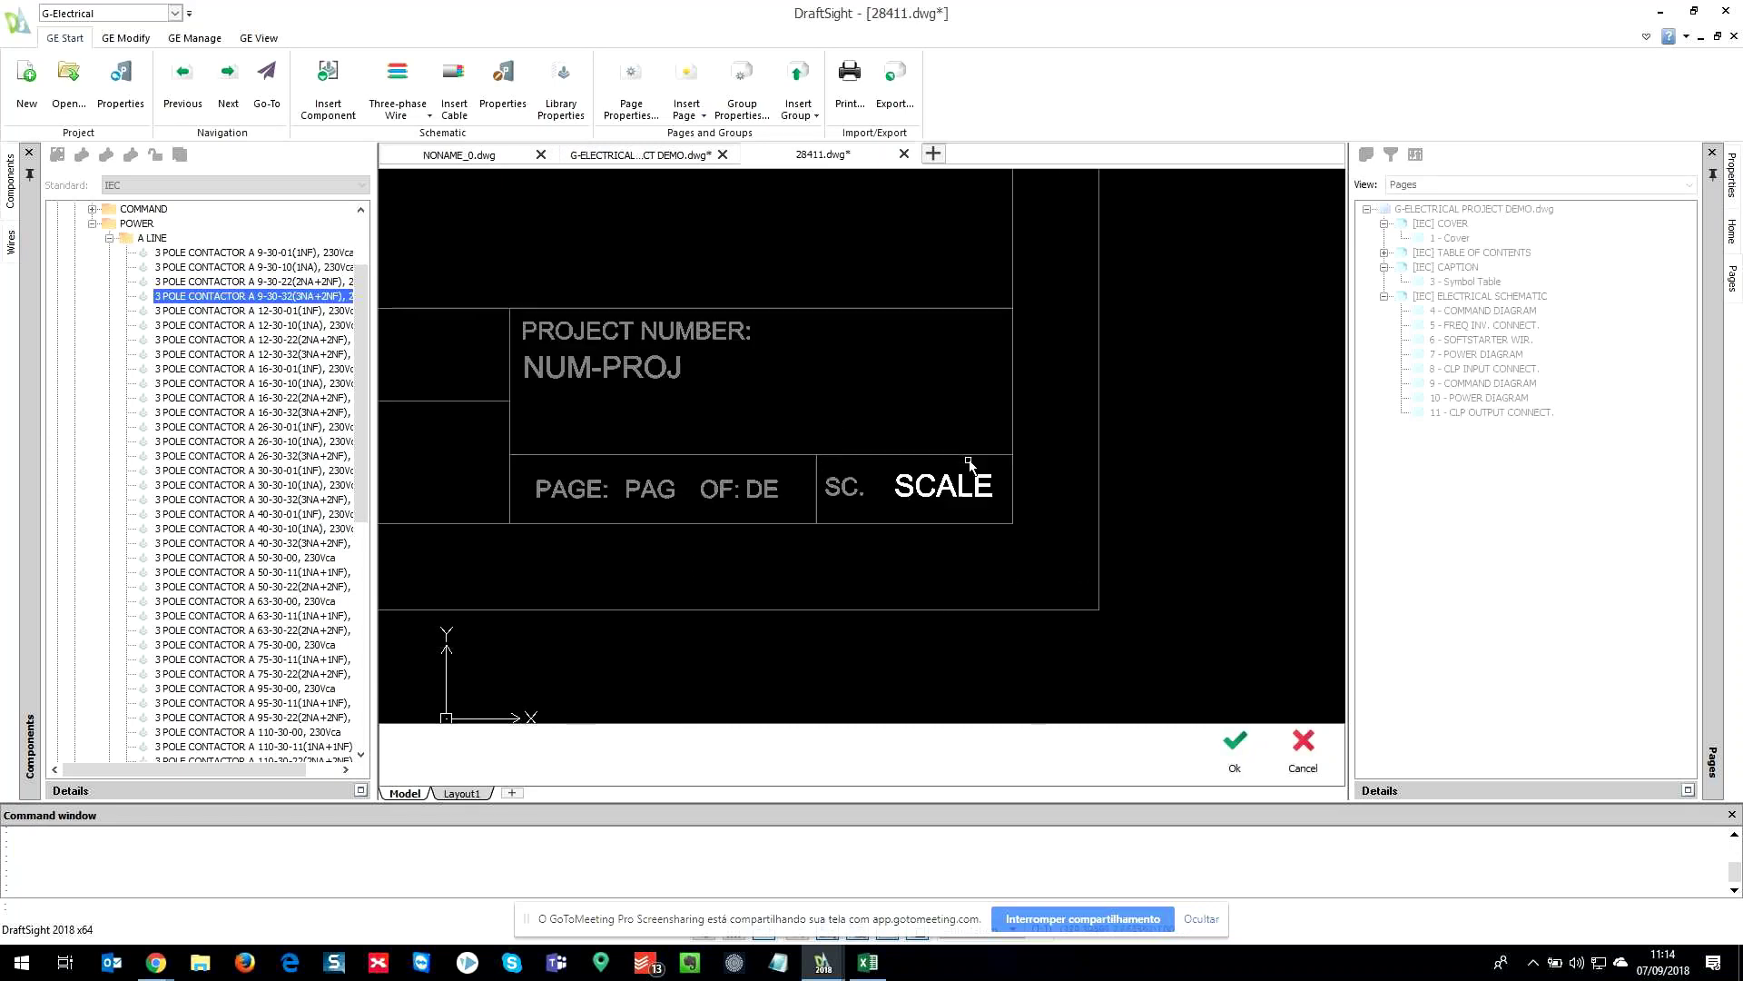
- Look over the rest of the title block and the whole sheet, and close the Page properties drawing without saving
middle_click_drag(863, 474, 1181, 516)
middle_click_drag(672, 522, 863, 554)
scroll(1058, 445, "down", 3)
mouse_move(1101, 390)
middle_mouse_down()
mouse_move(1016, 494)
mouse_move(999, 481)
middle_mouse_up()
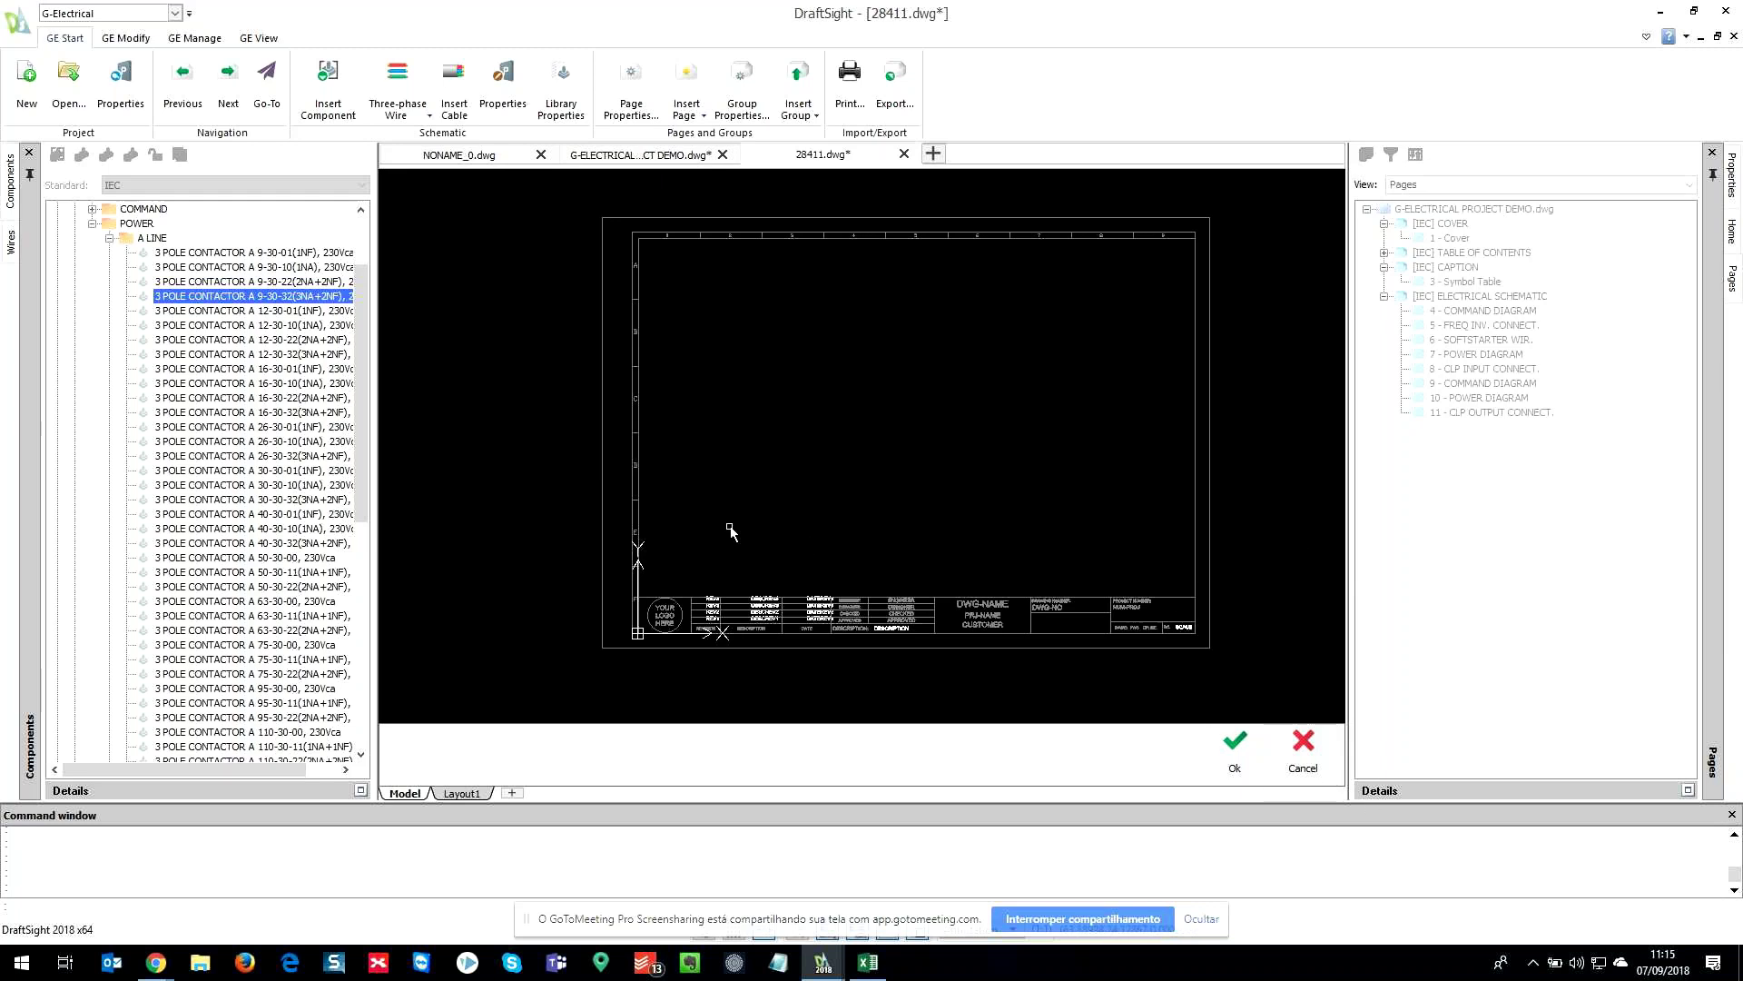
left_click(1310, 752)
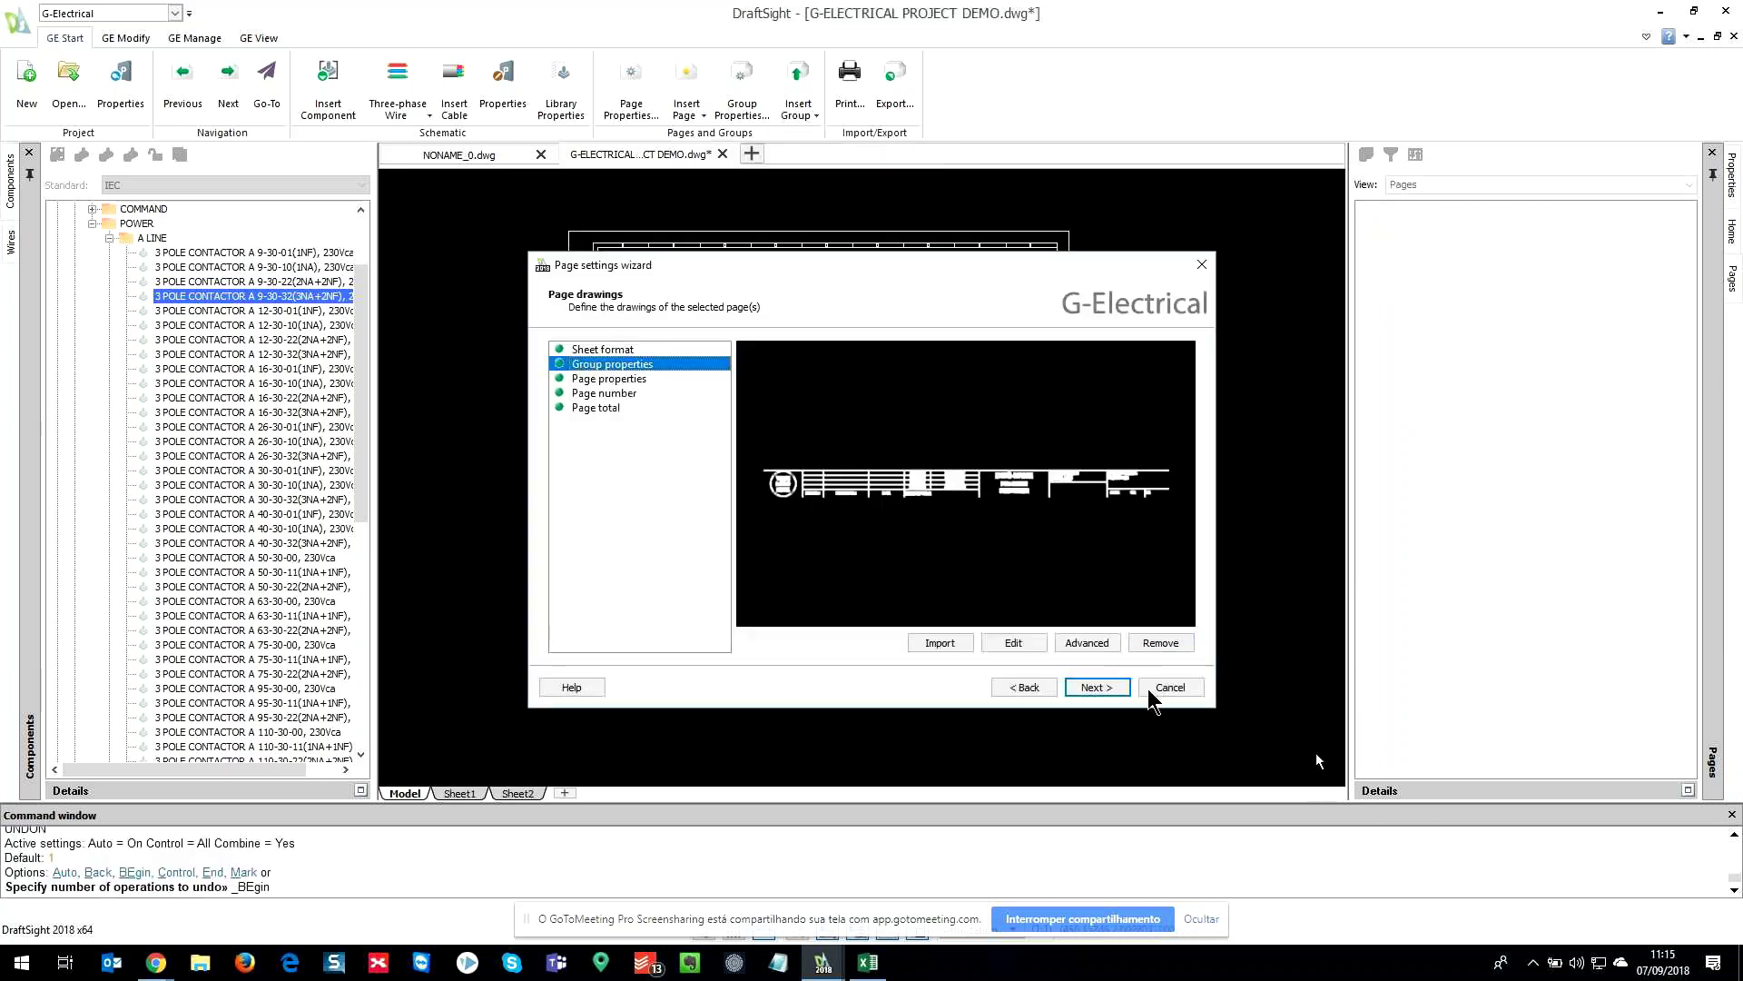
- Open the Group properties drawing for editing and examine the engineer, designer, checked and approved fields
left_click(1013, 644)
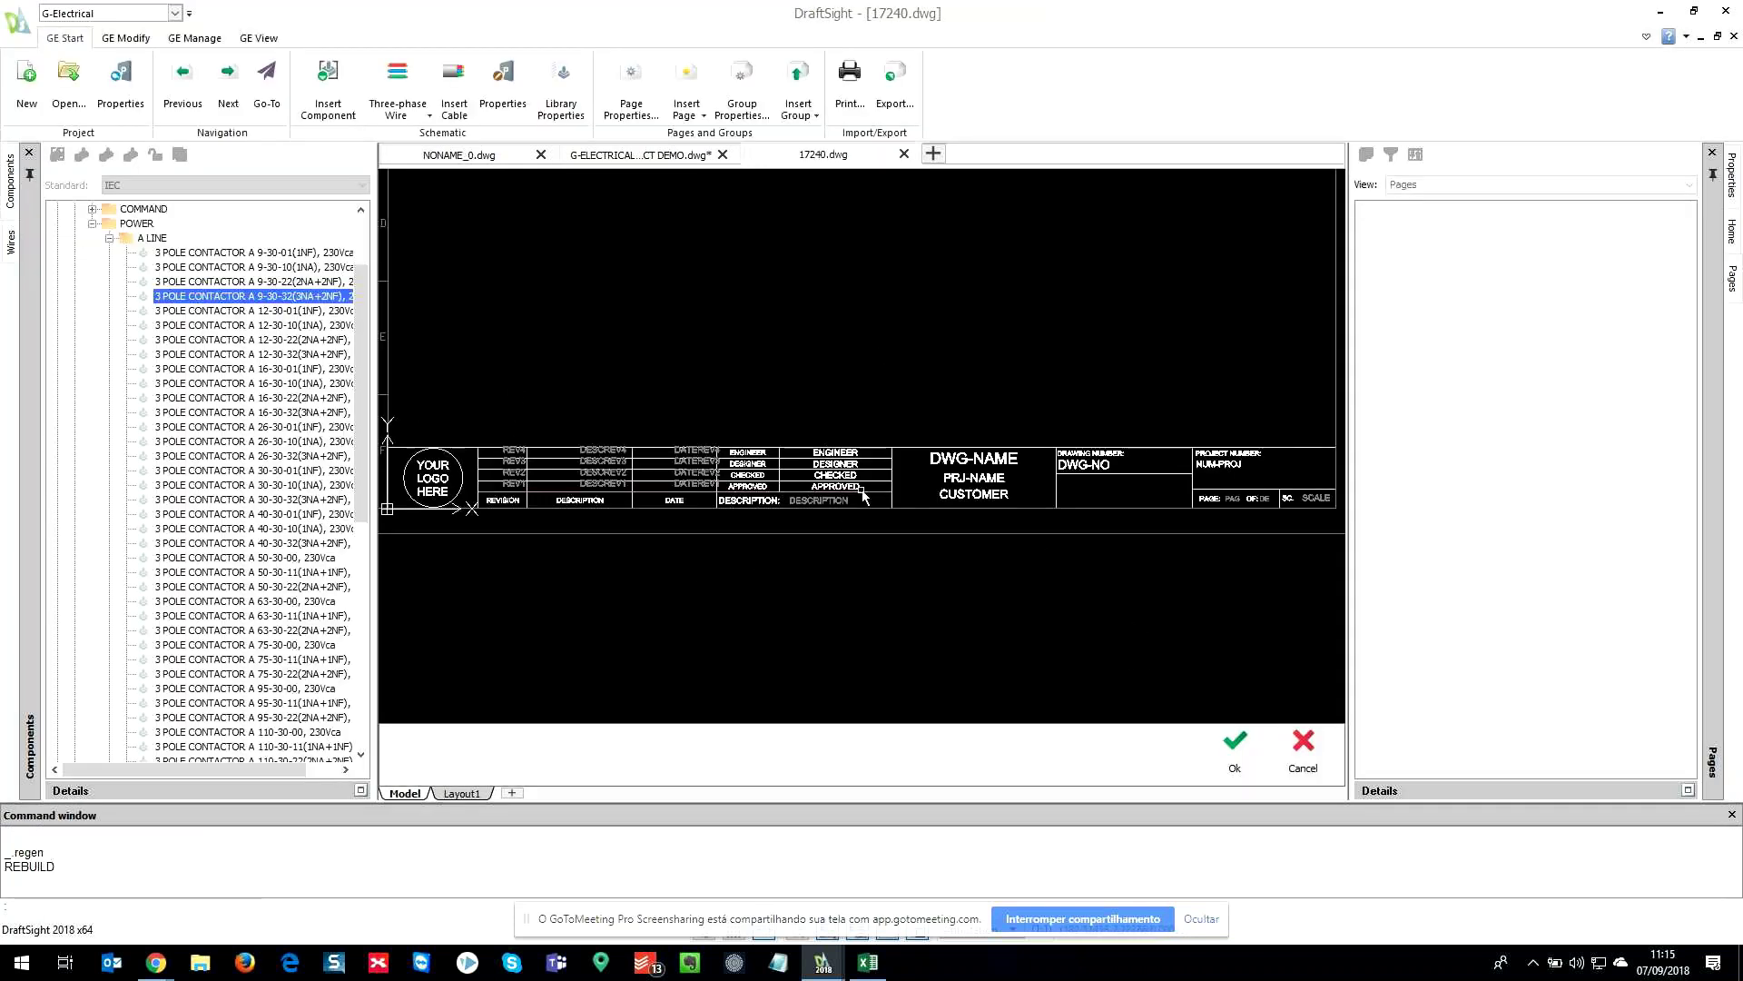
scroll(863, 488, "up", 3)
scroll(668, 449, "up", 2)
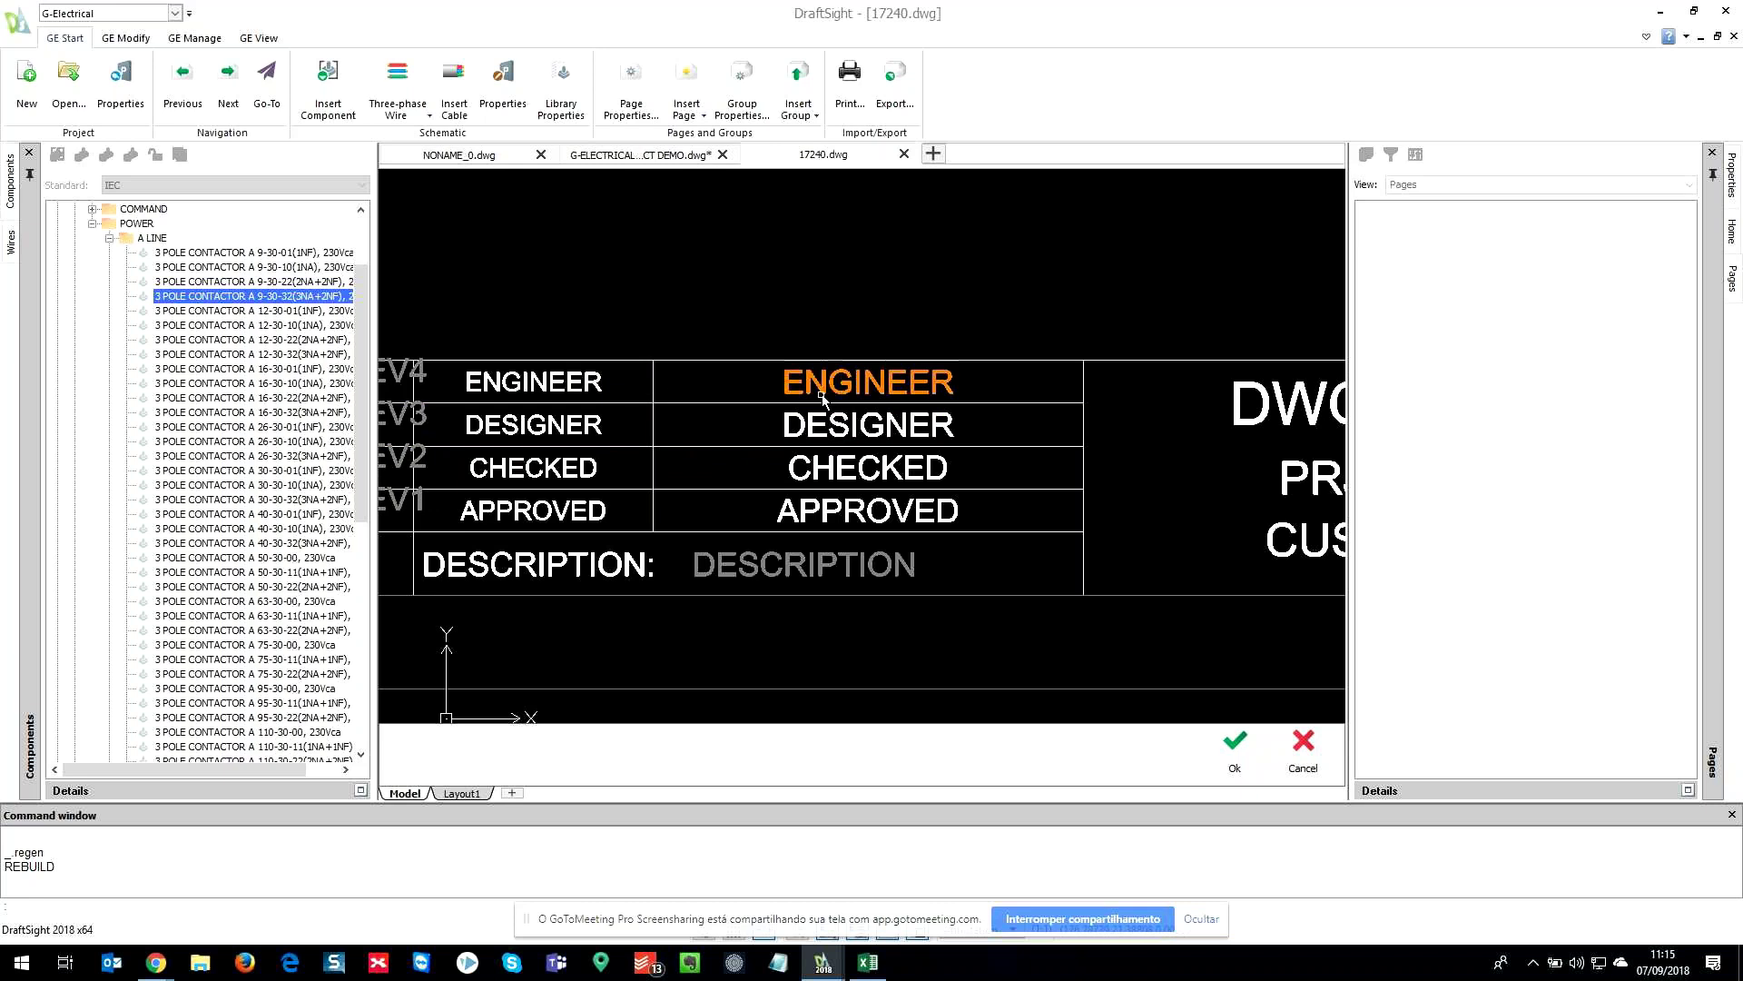
scroll(981, 436, "down", 1)
scroll(980, 436, "down", 1)
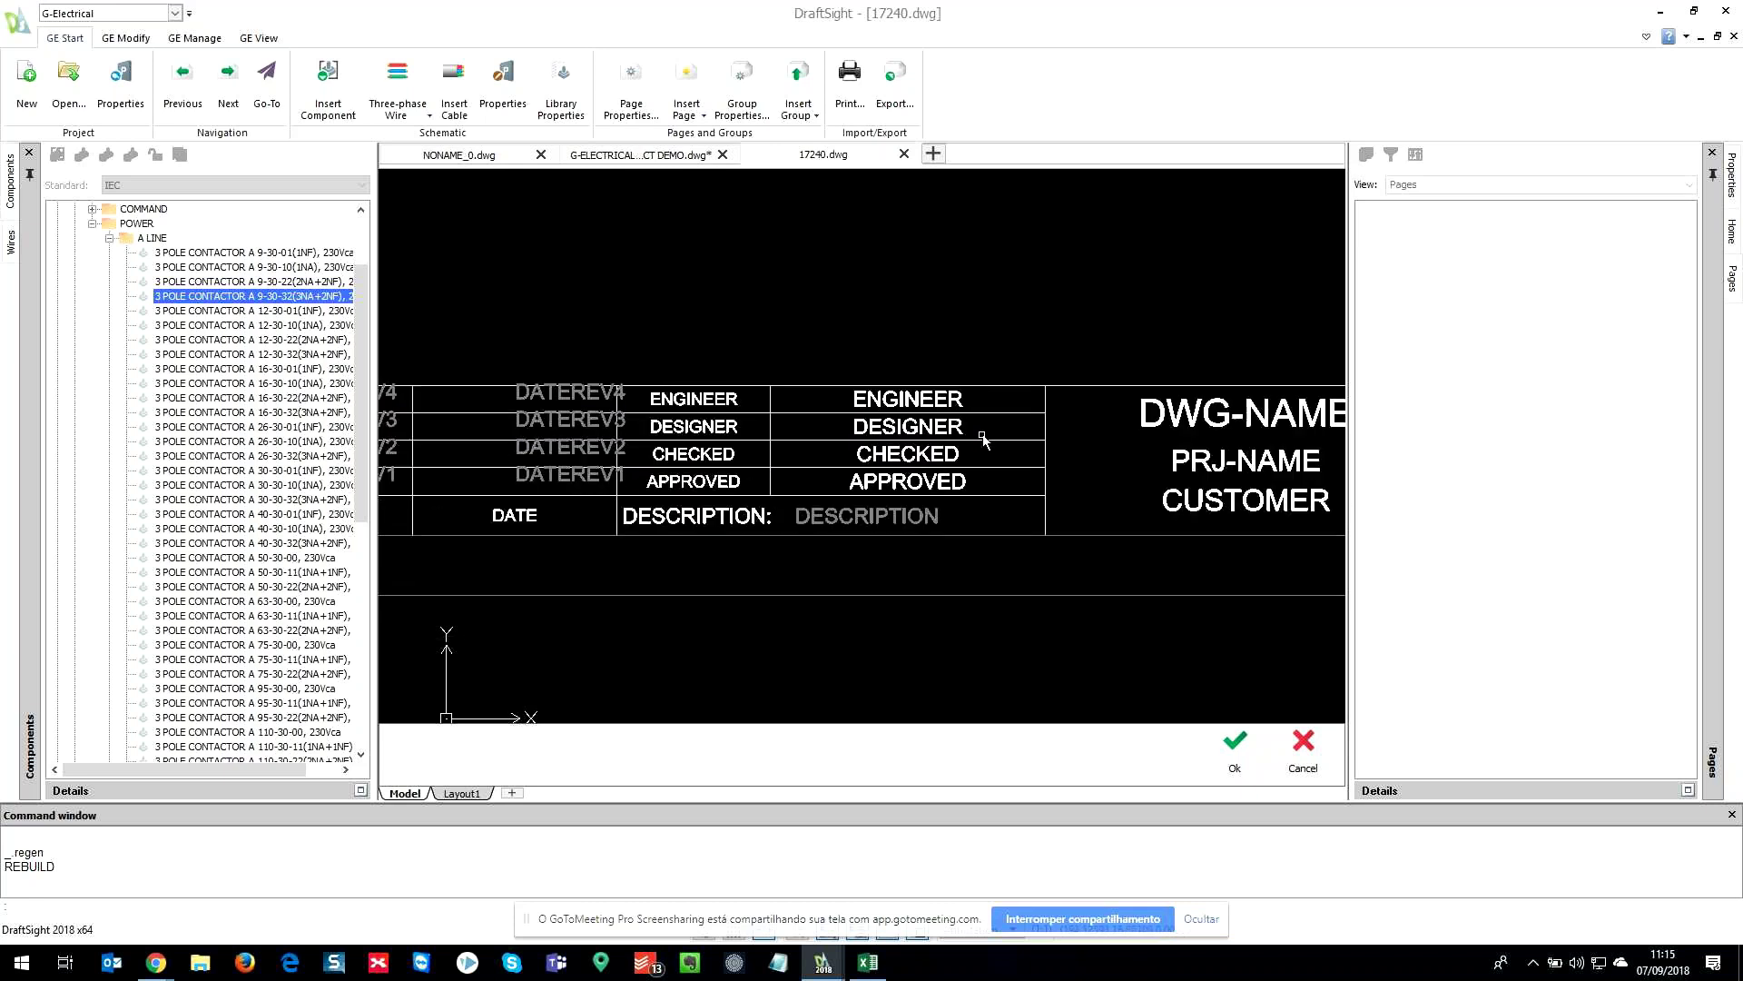
- Examine the drawing name, customer, drawing number and project number fields, and close the Group properties drawing
scroll(1108, 525, "down", 1)
middle_click_drag(1238, 484, 775, 535)
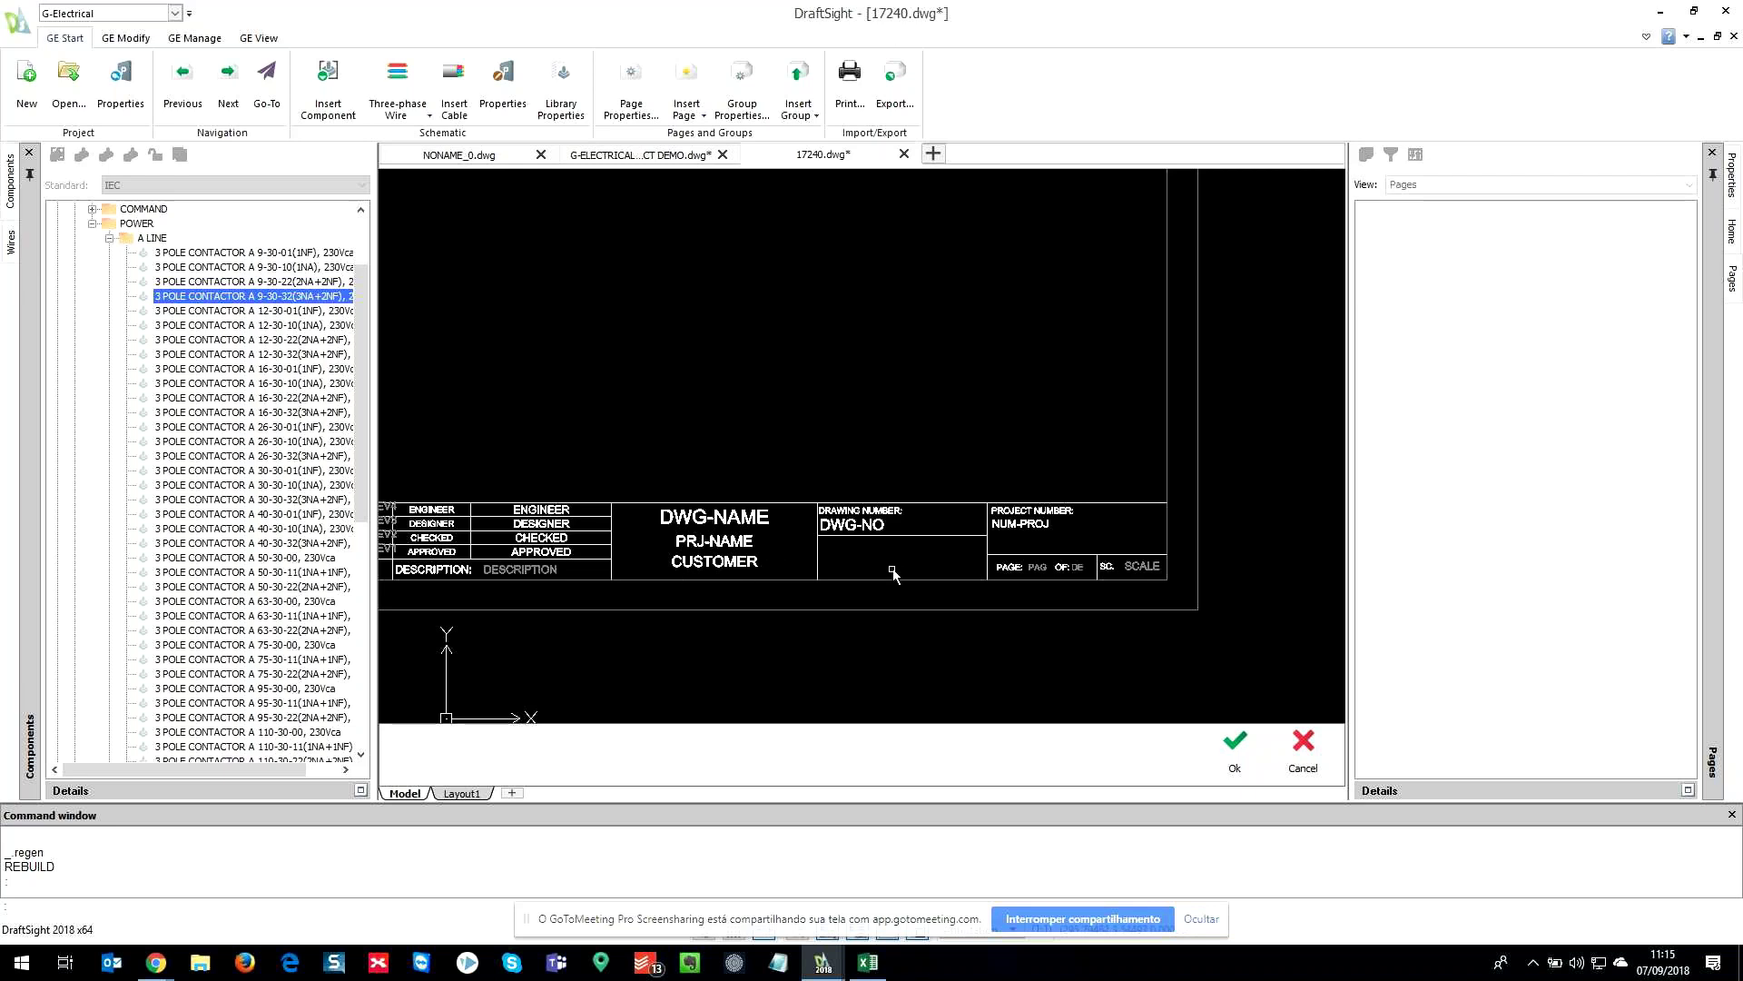
middle_click_drag(933, 542, 802, 567)
scroll(1075, 573, "down", 2)
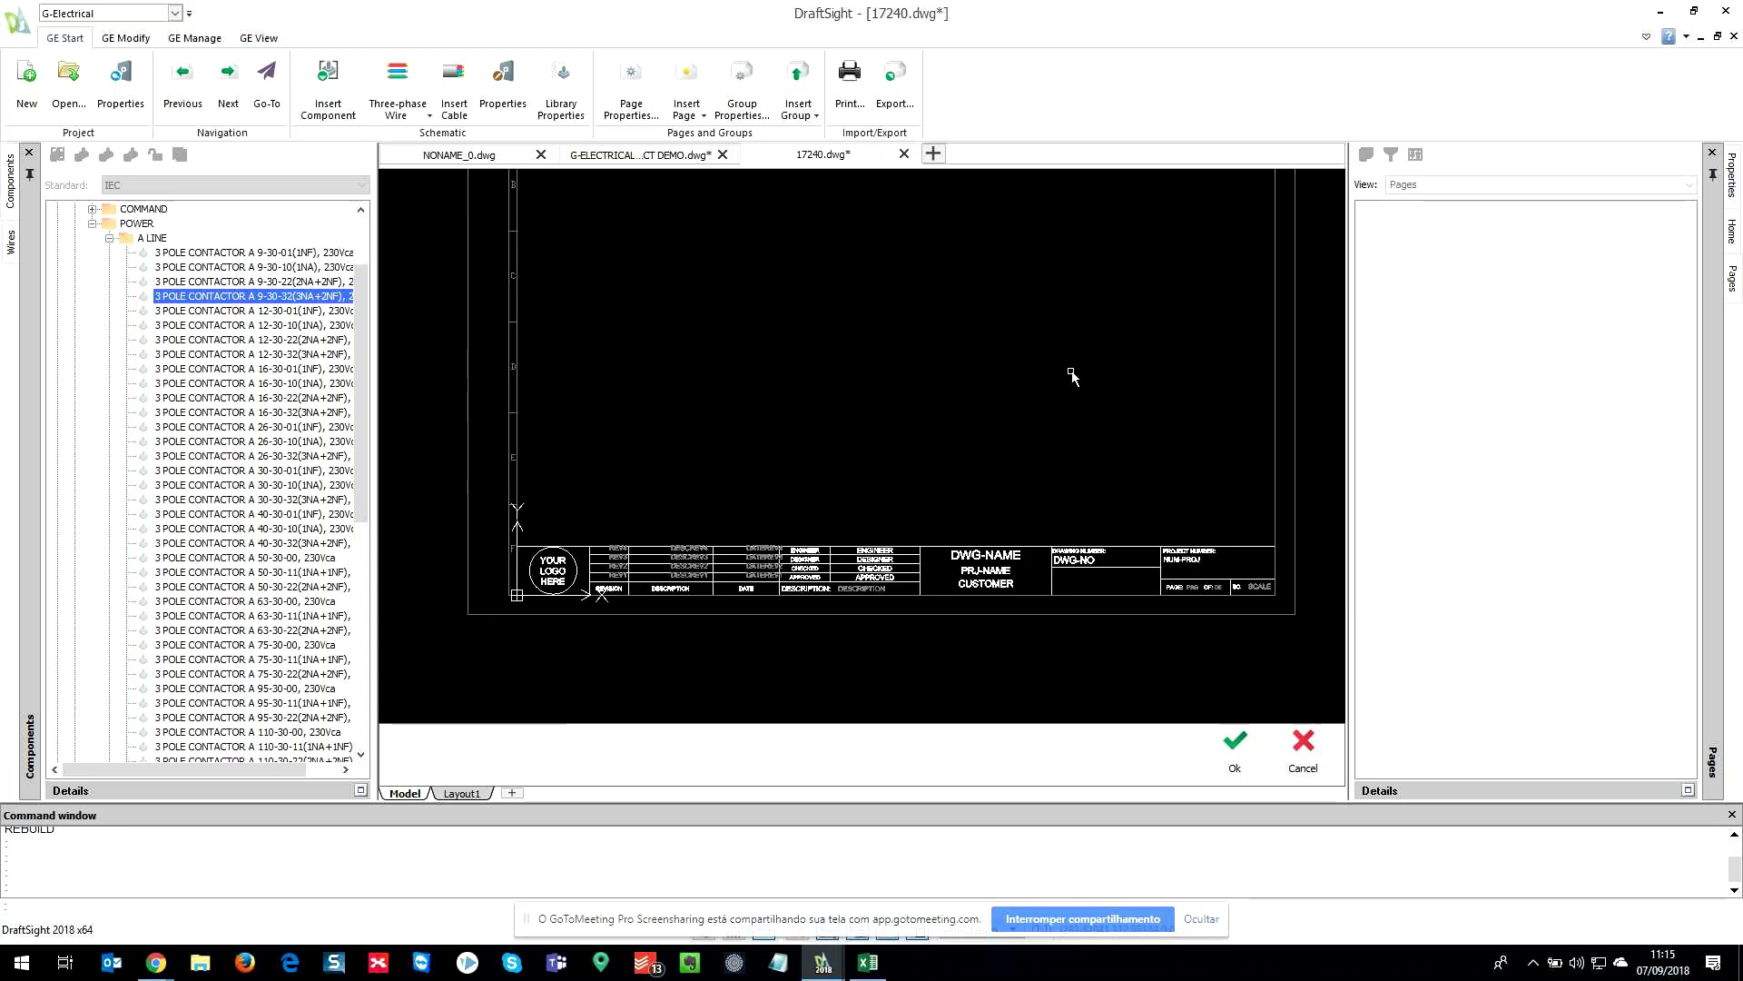
left_click(1261, 743)
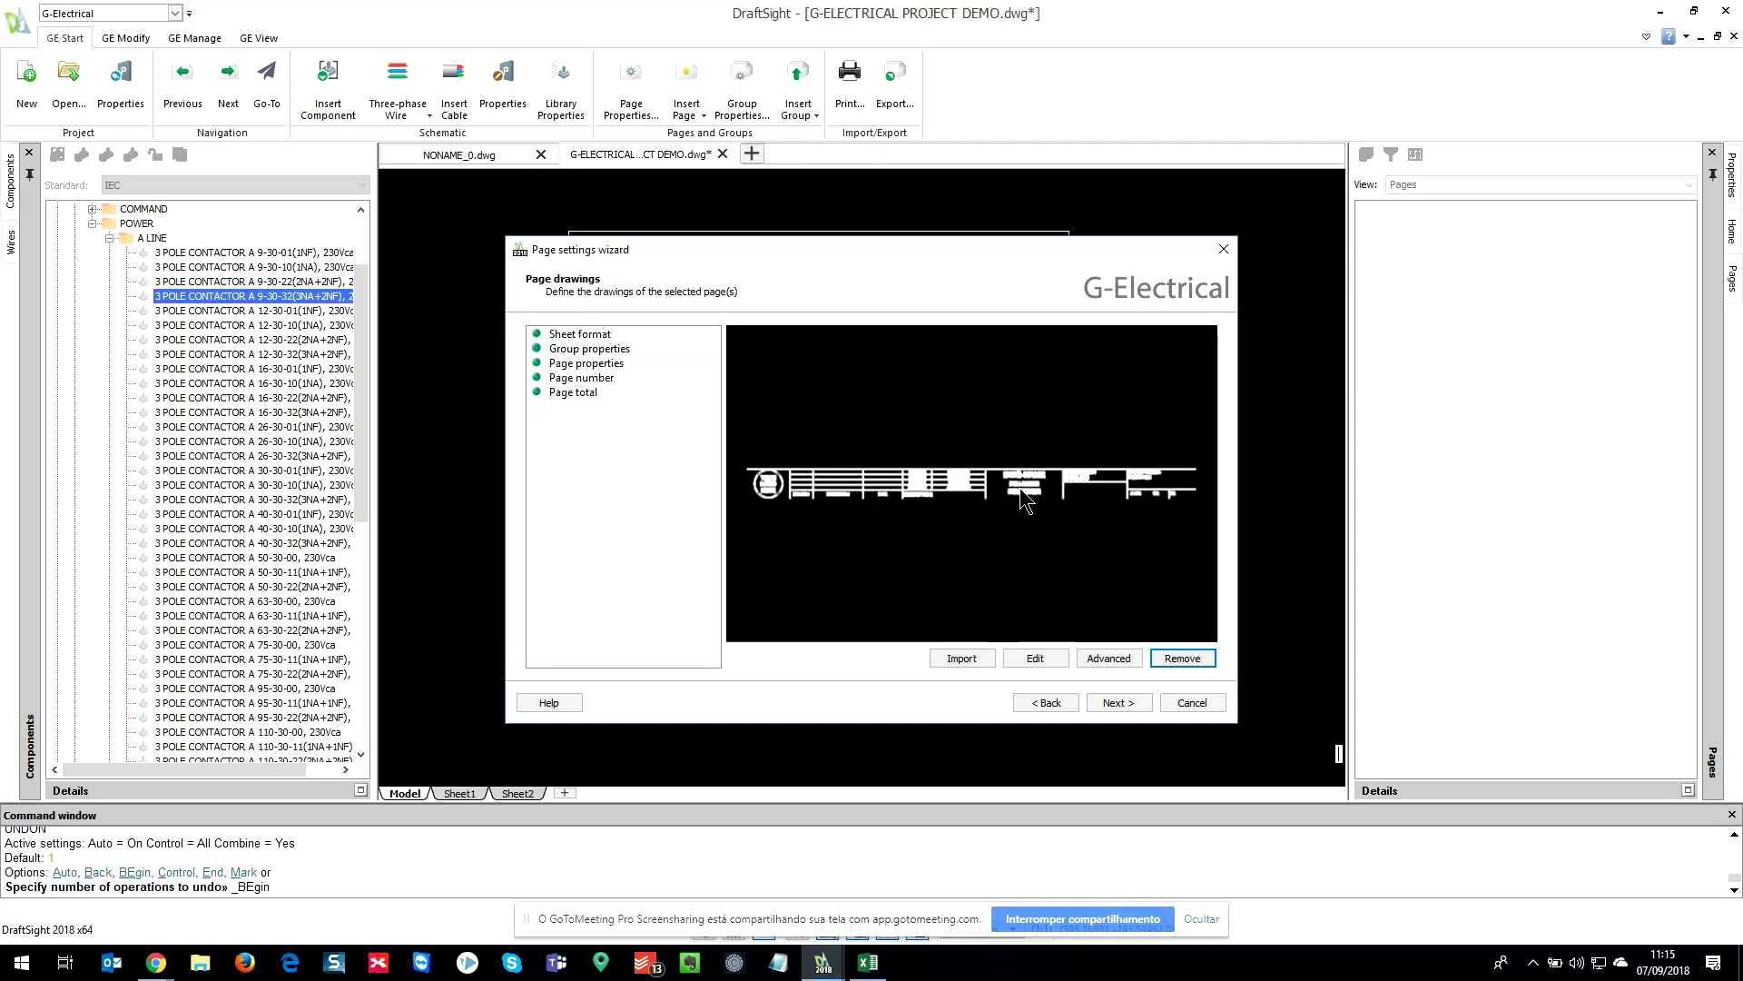
- Open the Sheet format drawing for editing and examine the whole sheet frame
left_click(630, 336)
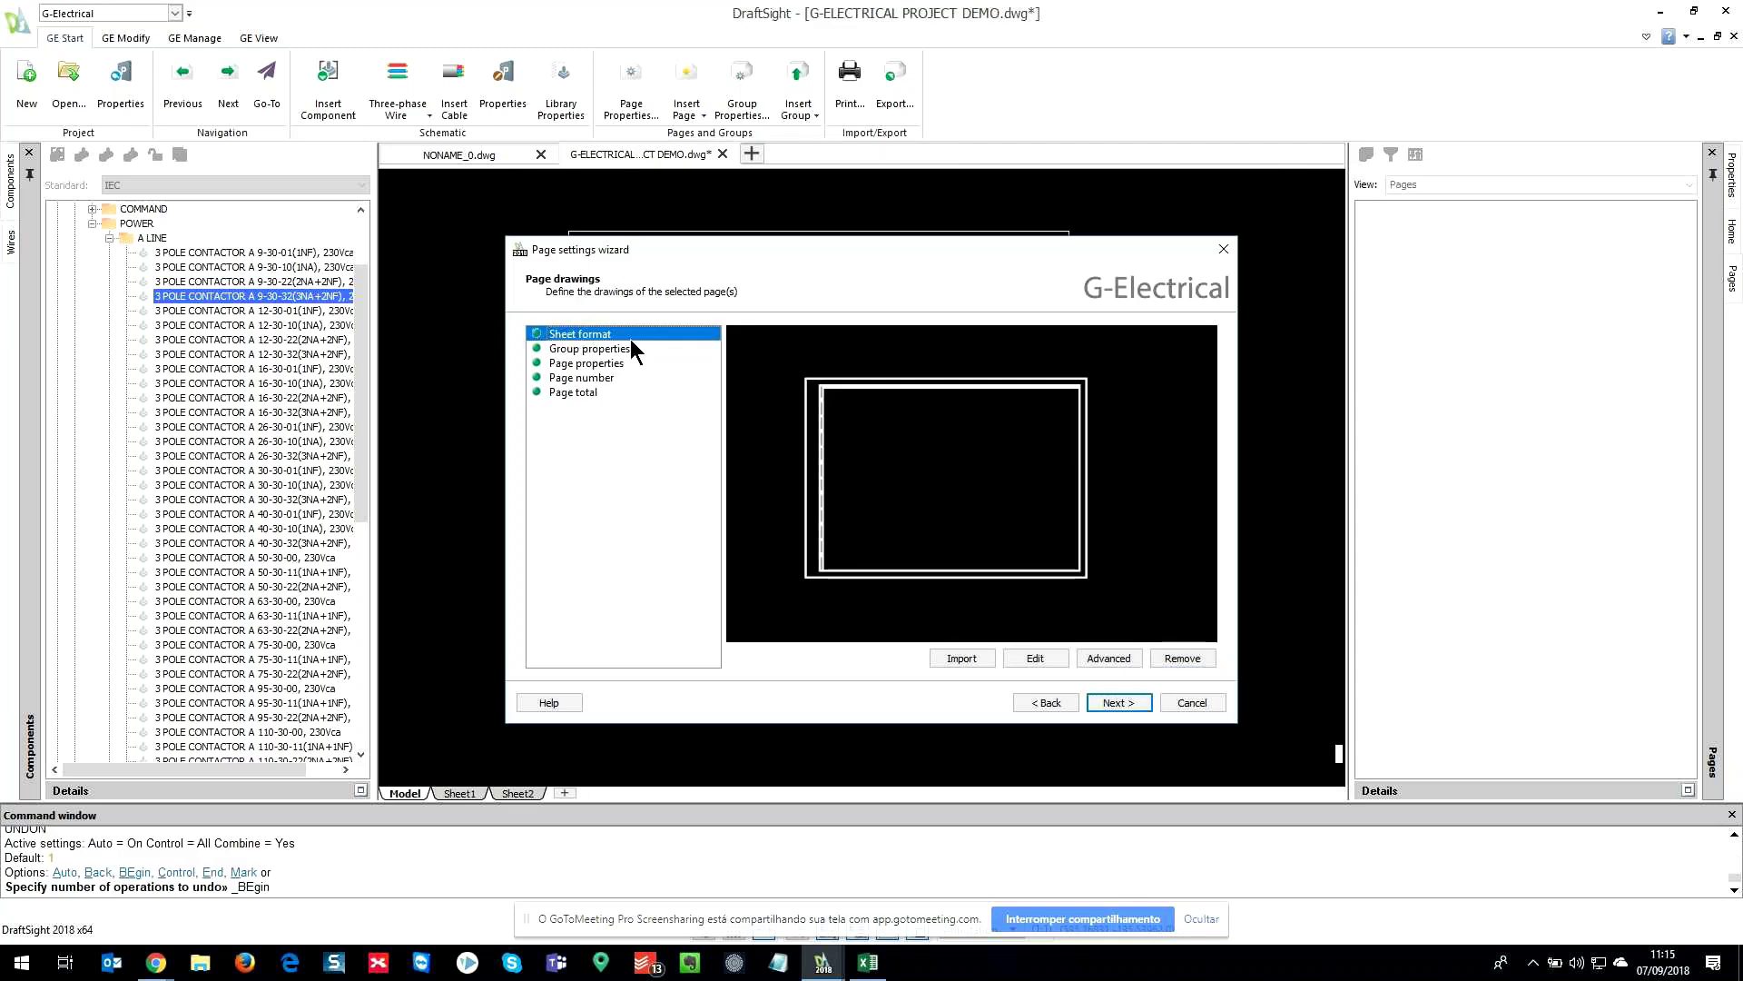
left_click(1059, 657)
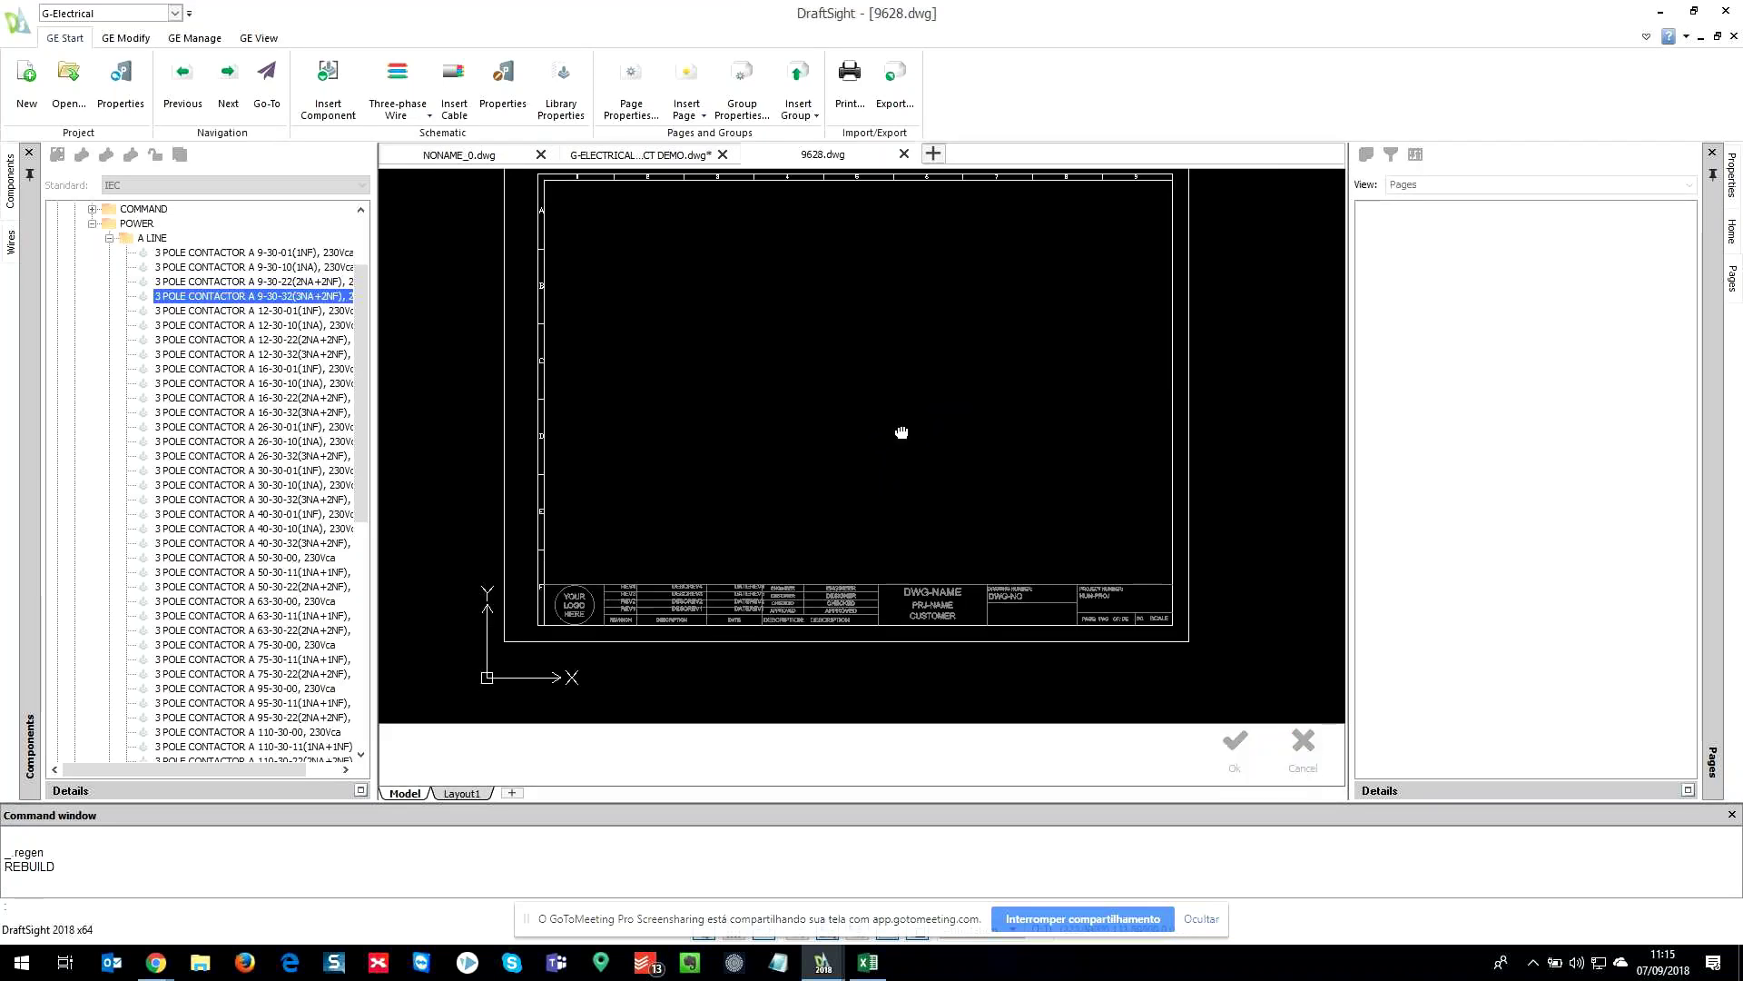
mouse_move(786, 265)
middle_mouse_down()
mouse_move(794, 298)
mouse_move(1002, 362)
mouse_move(816, 407)
middle_mouse_up()
scroll(935, 422, "down", 1)
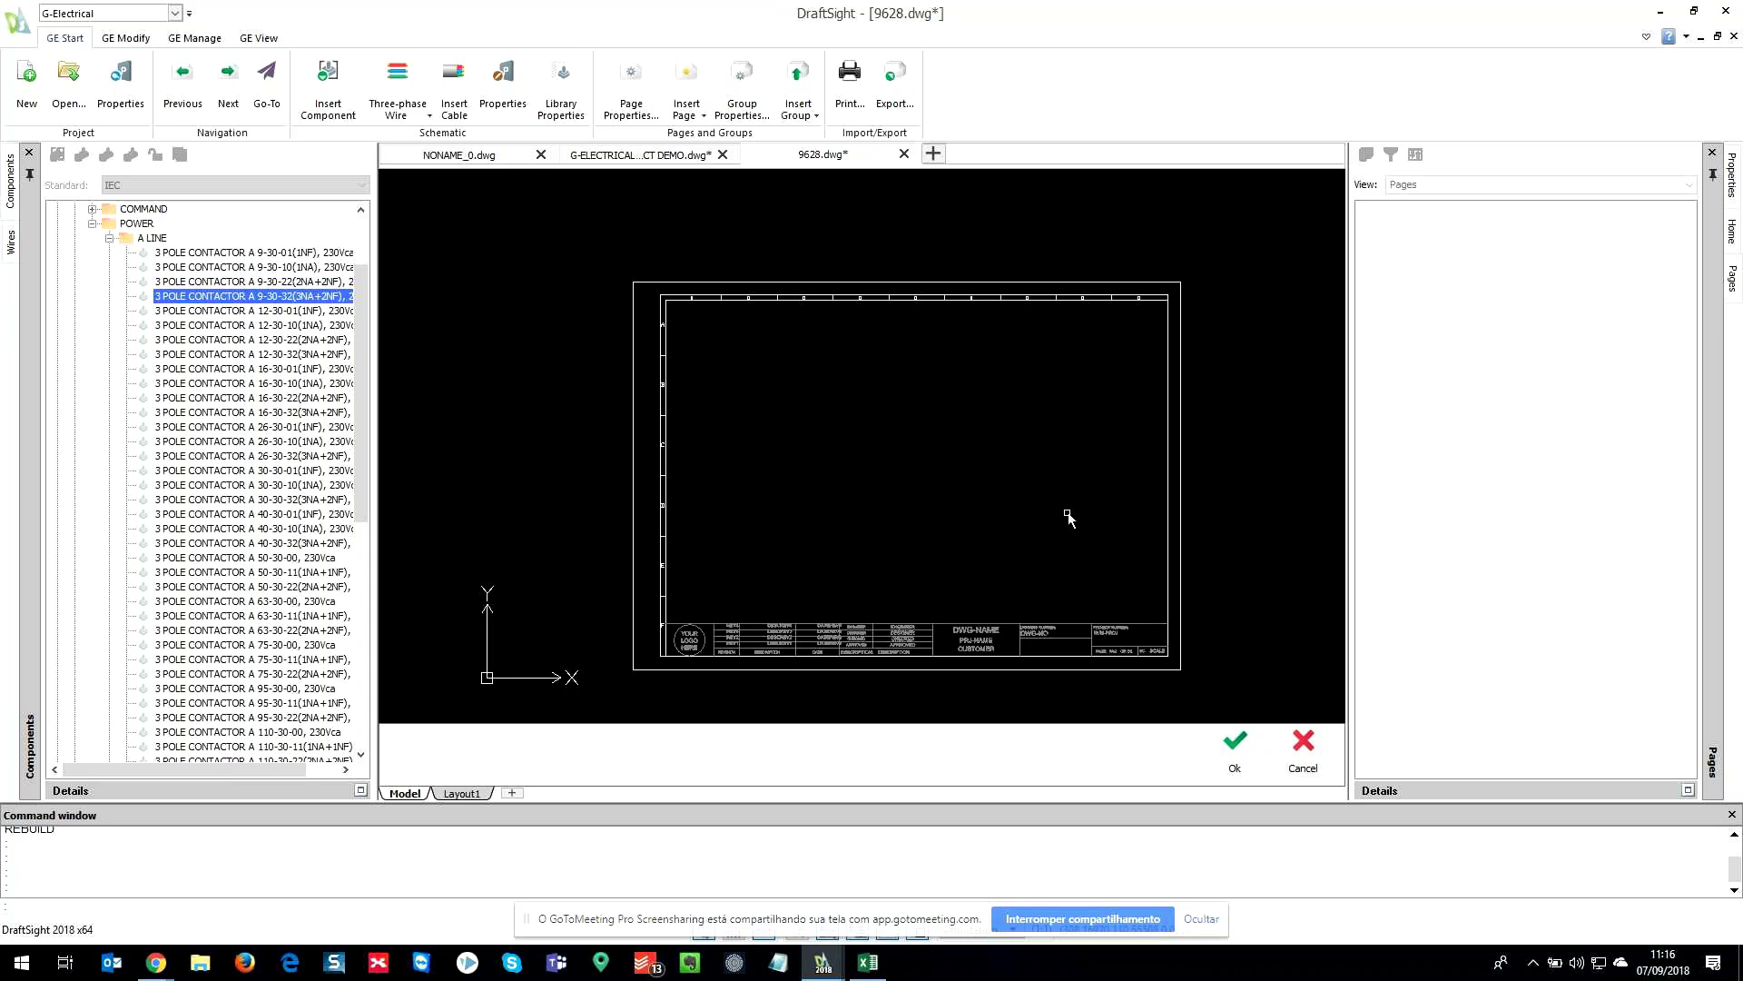
- Close the Sheet format drawing and preview the Group properties, Page properties, Page number and Page total drawings
left_click(1337, 766)
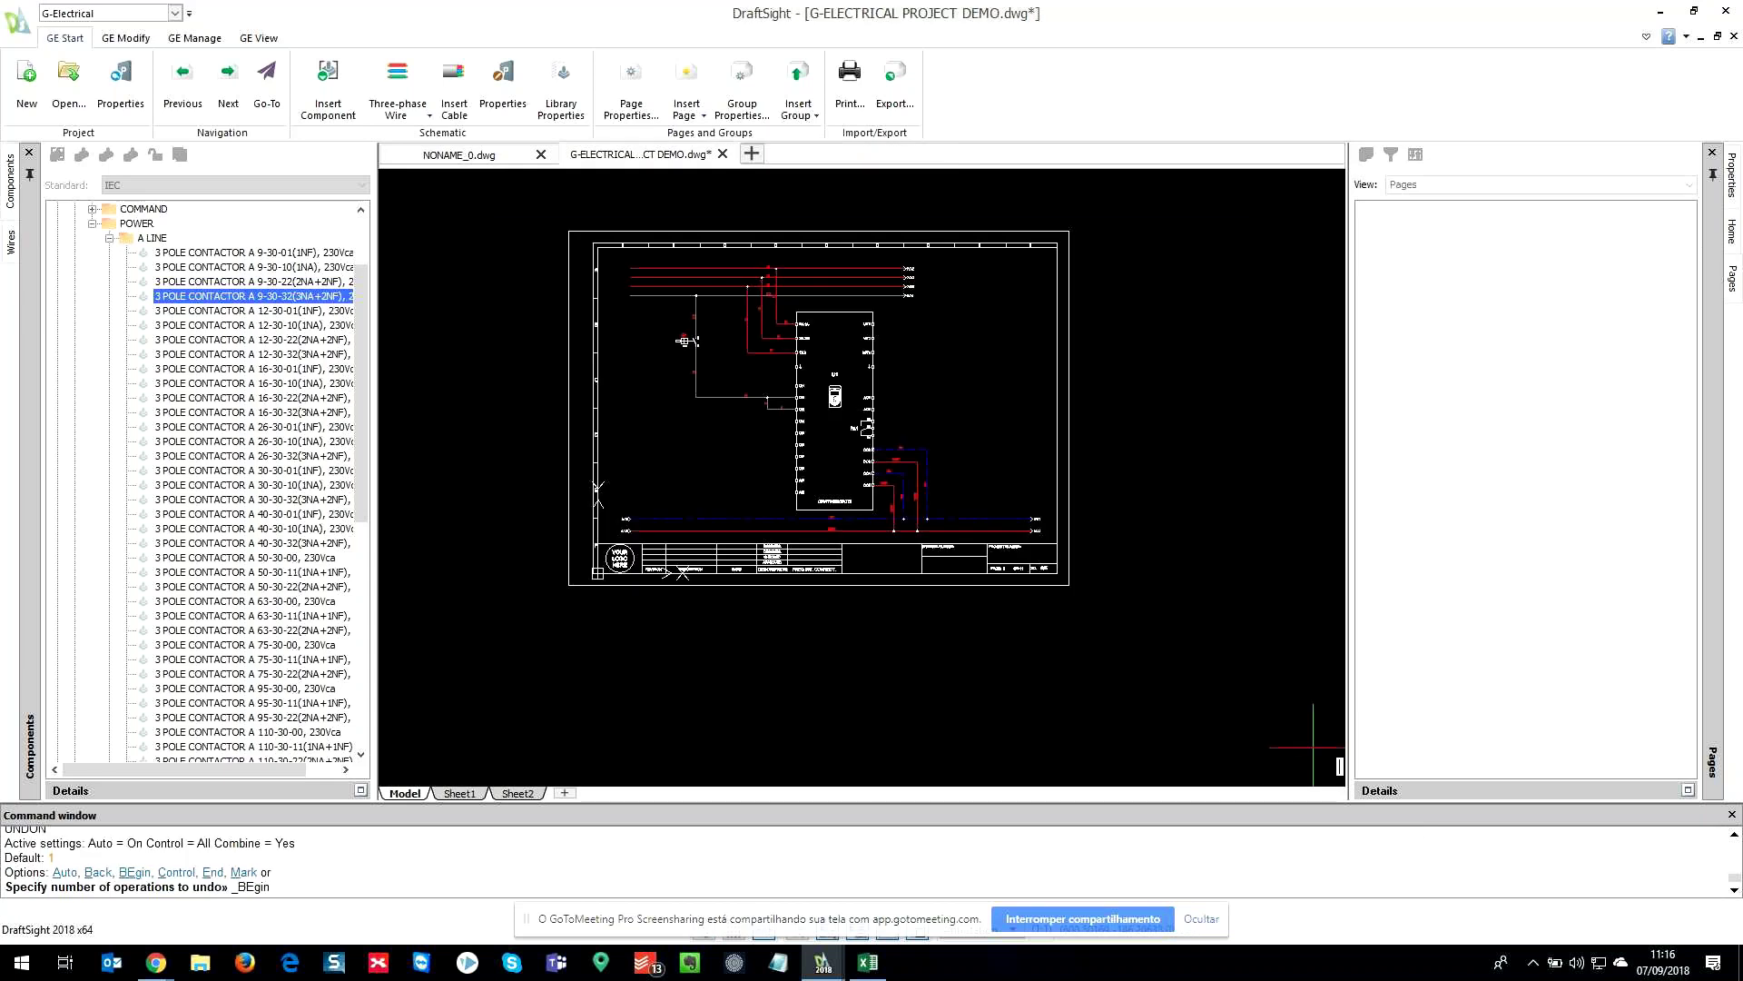
left_click(592, 336)
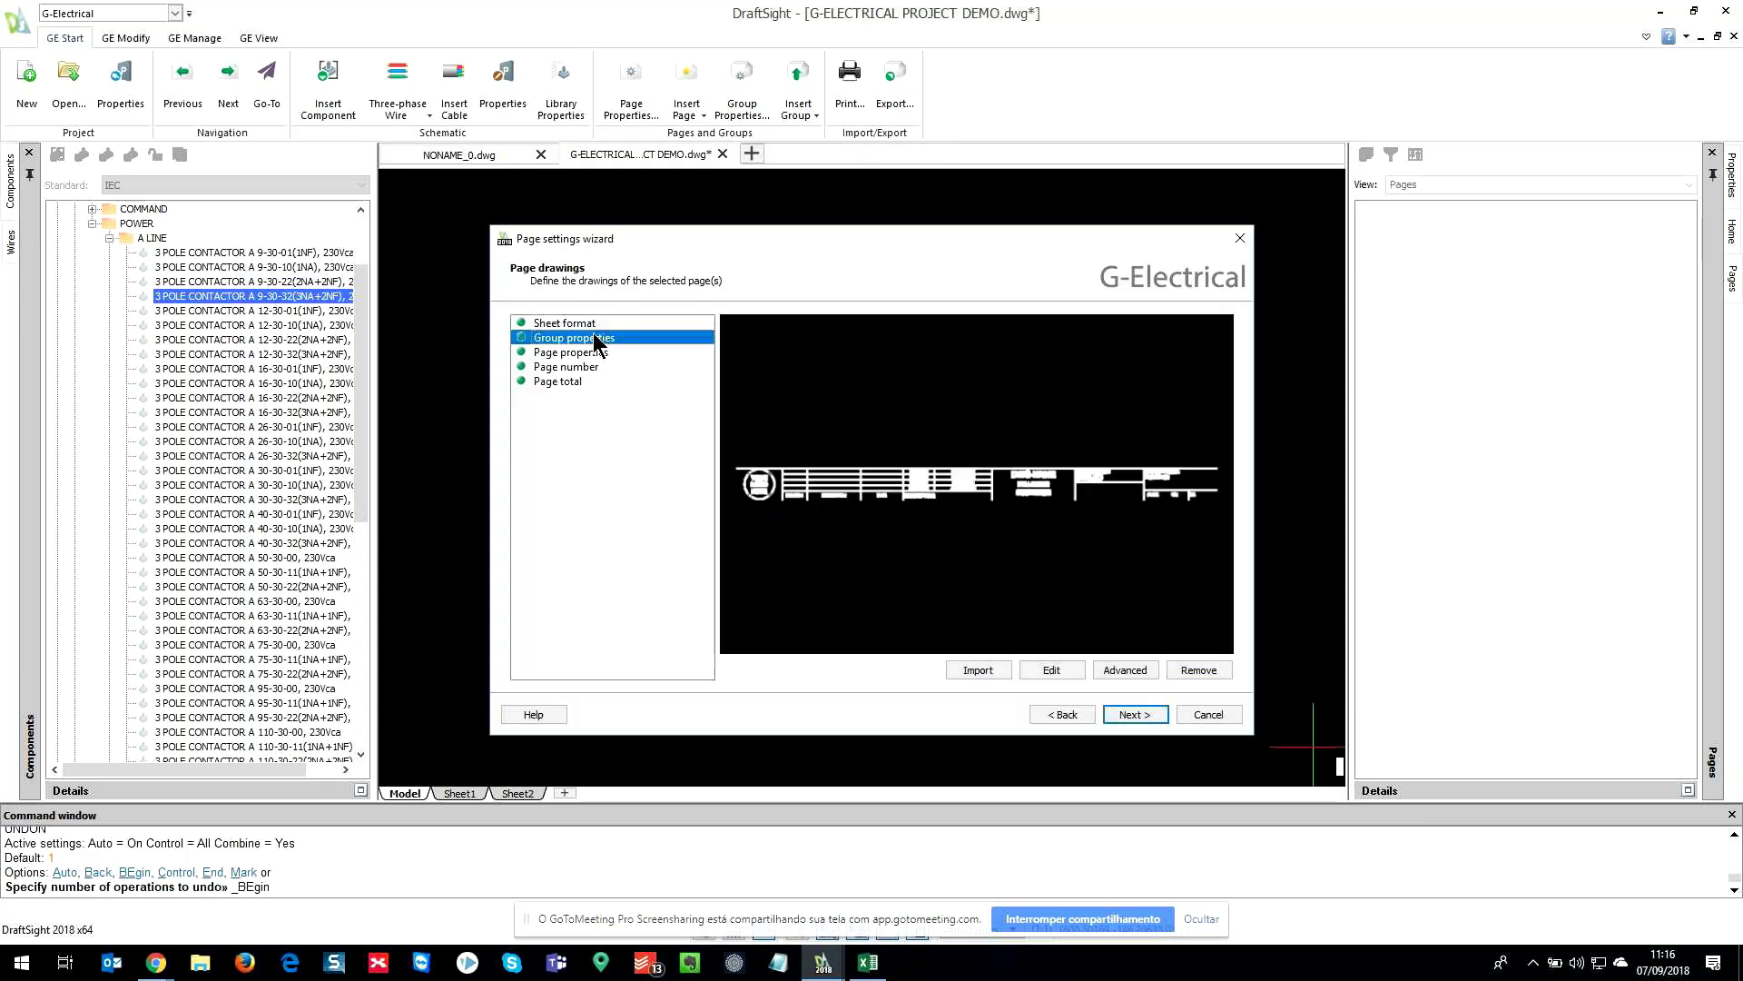
left_click(592, 352)
left_click(590, 367)
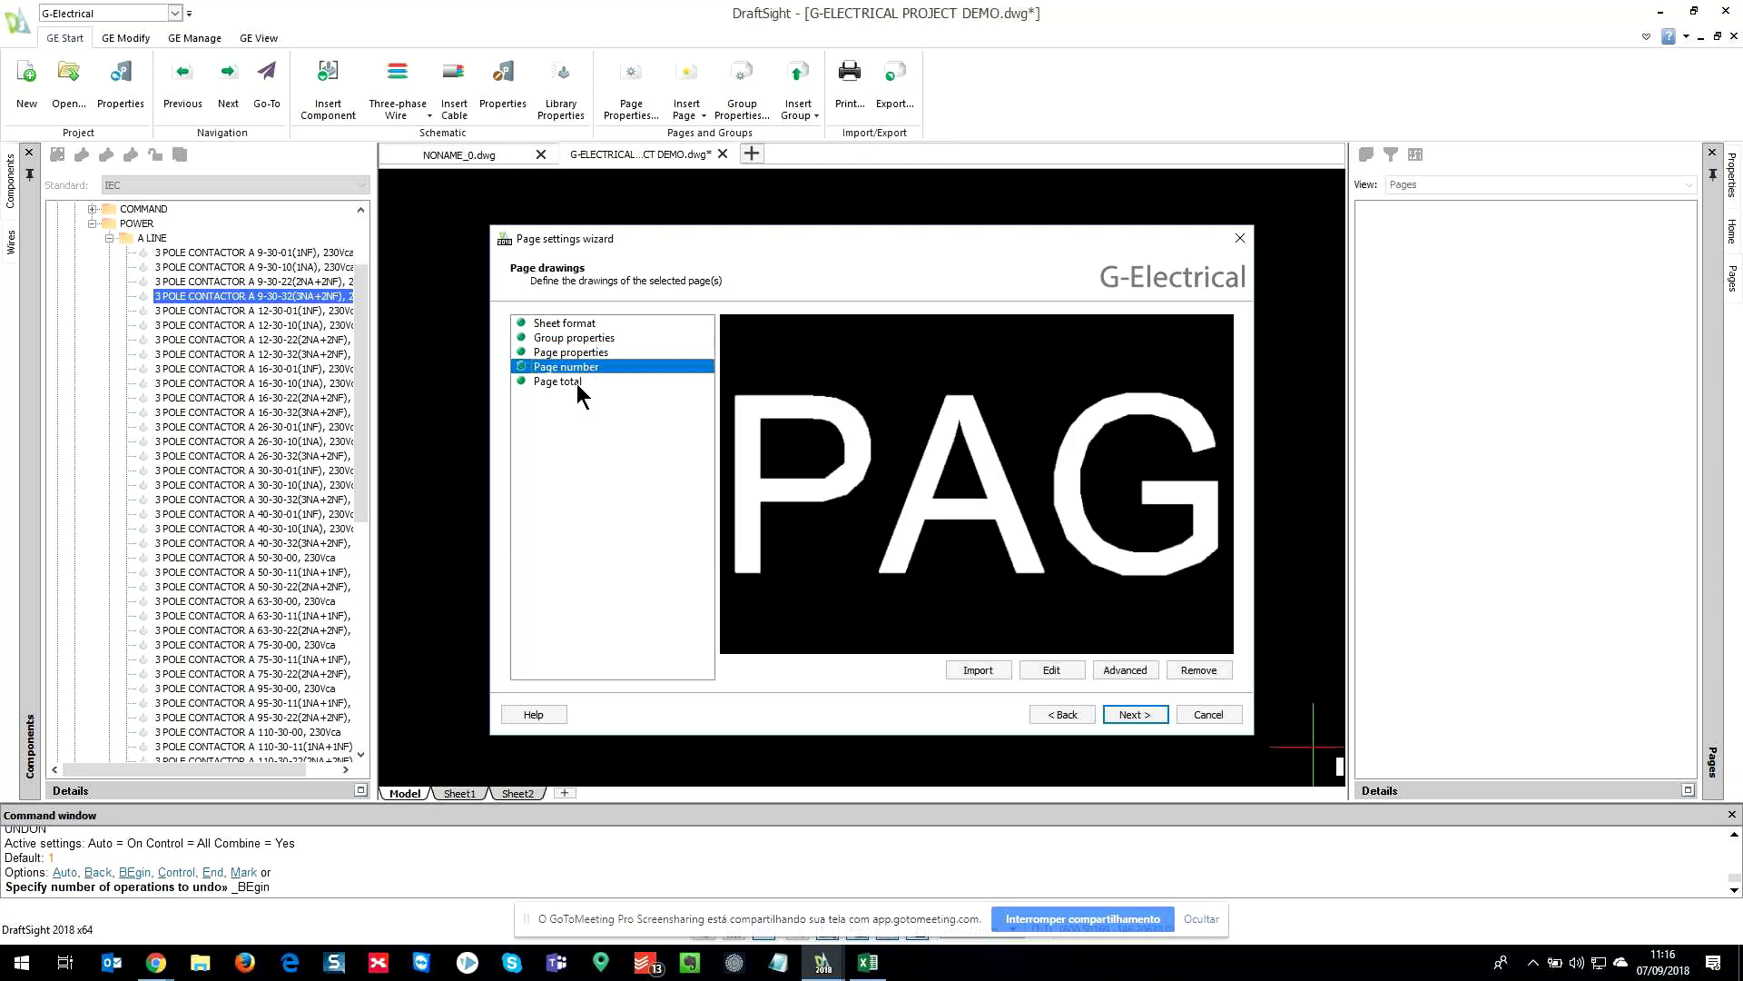
left_click(576, 381)
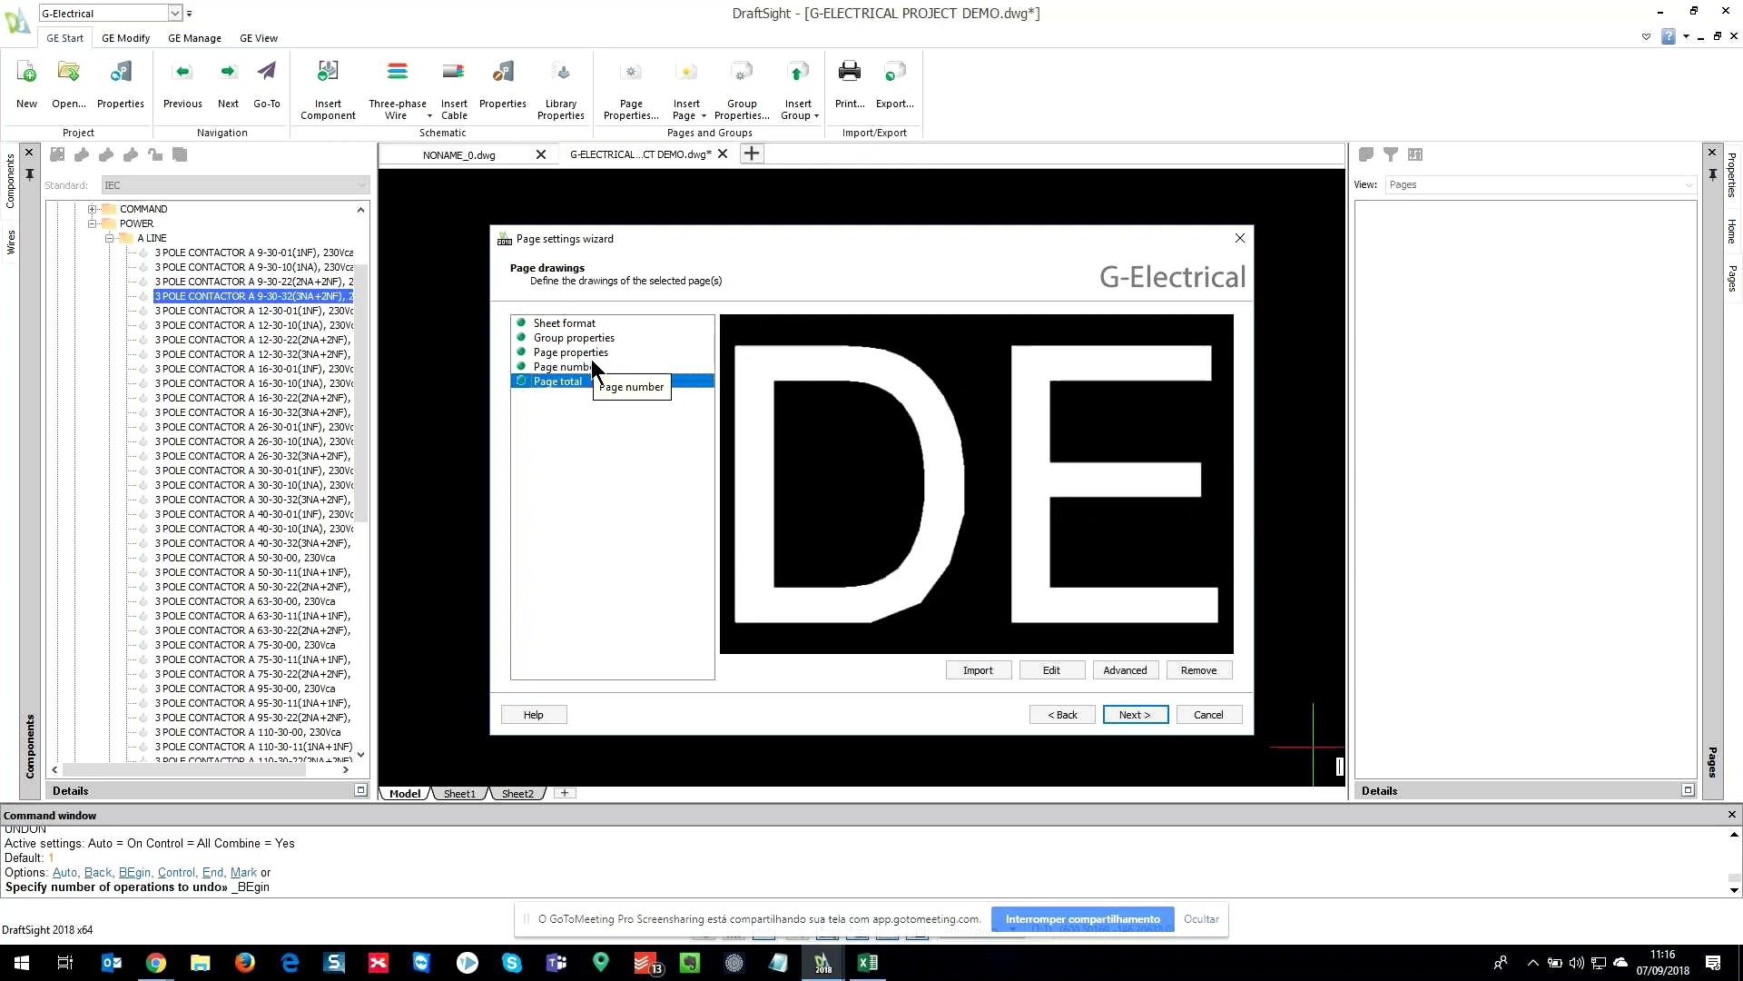
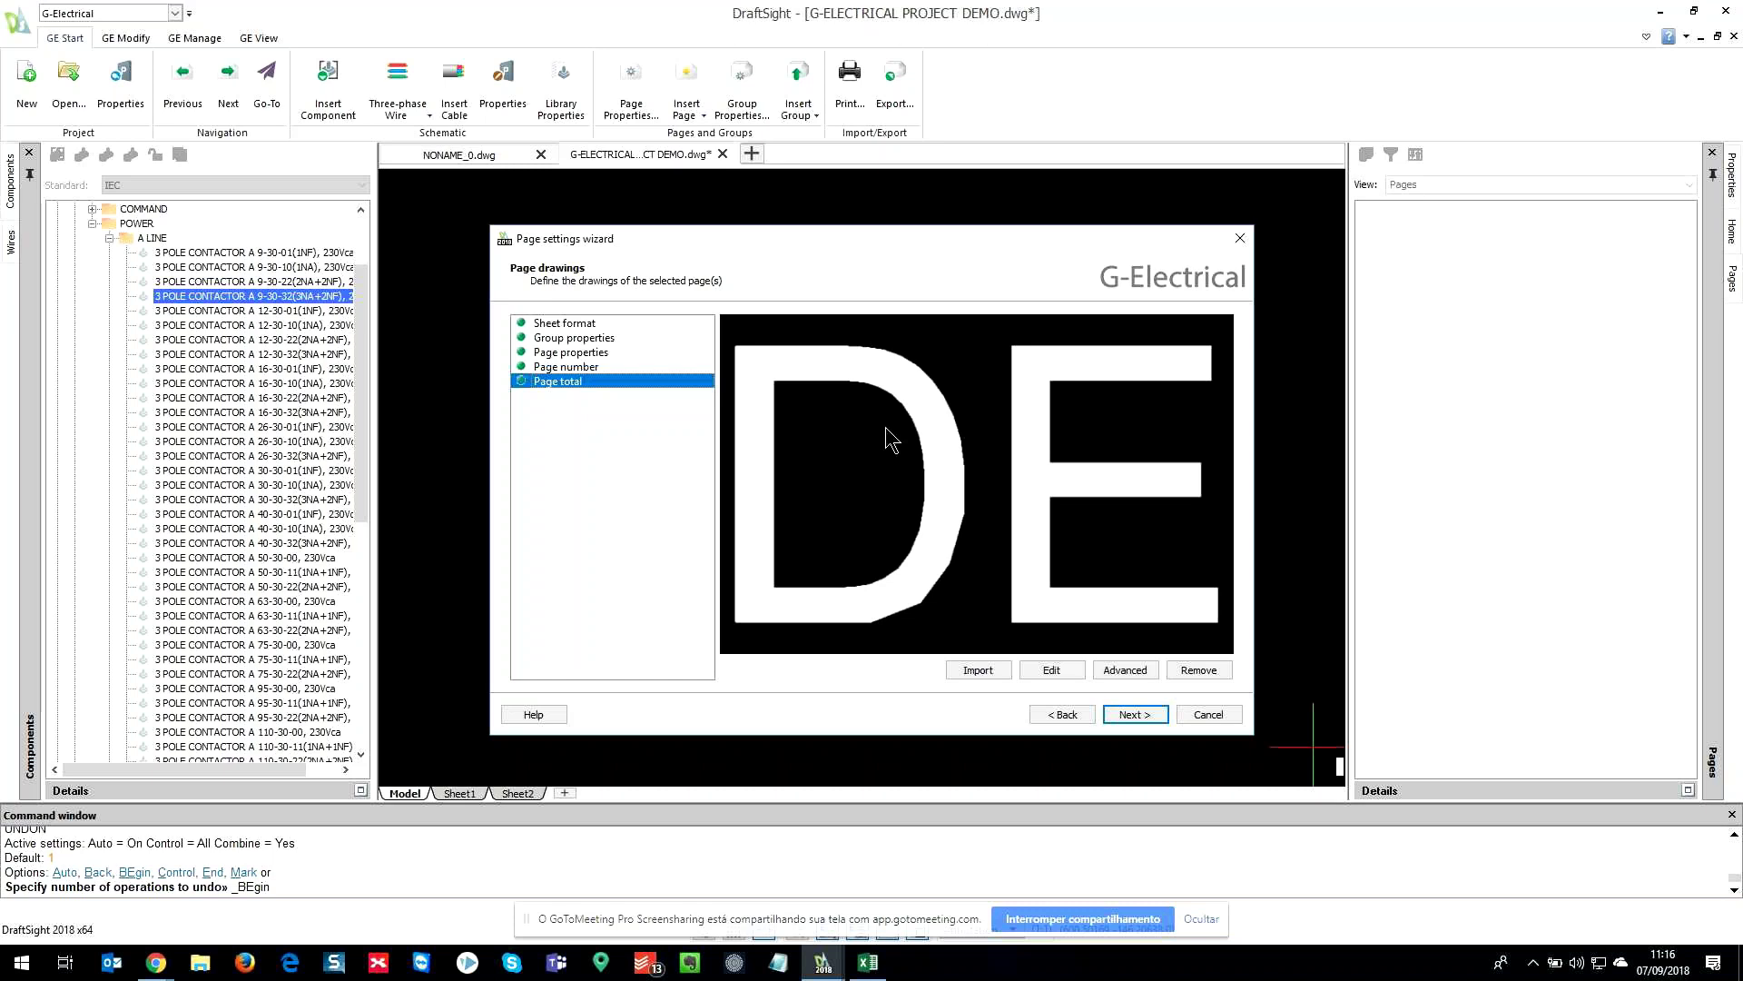
- Open the Group properties drawing for editing and focus on the engineer, designer, checked and approved fields
left_click(578, 339)
left_click(1075, 673)
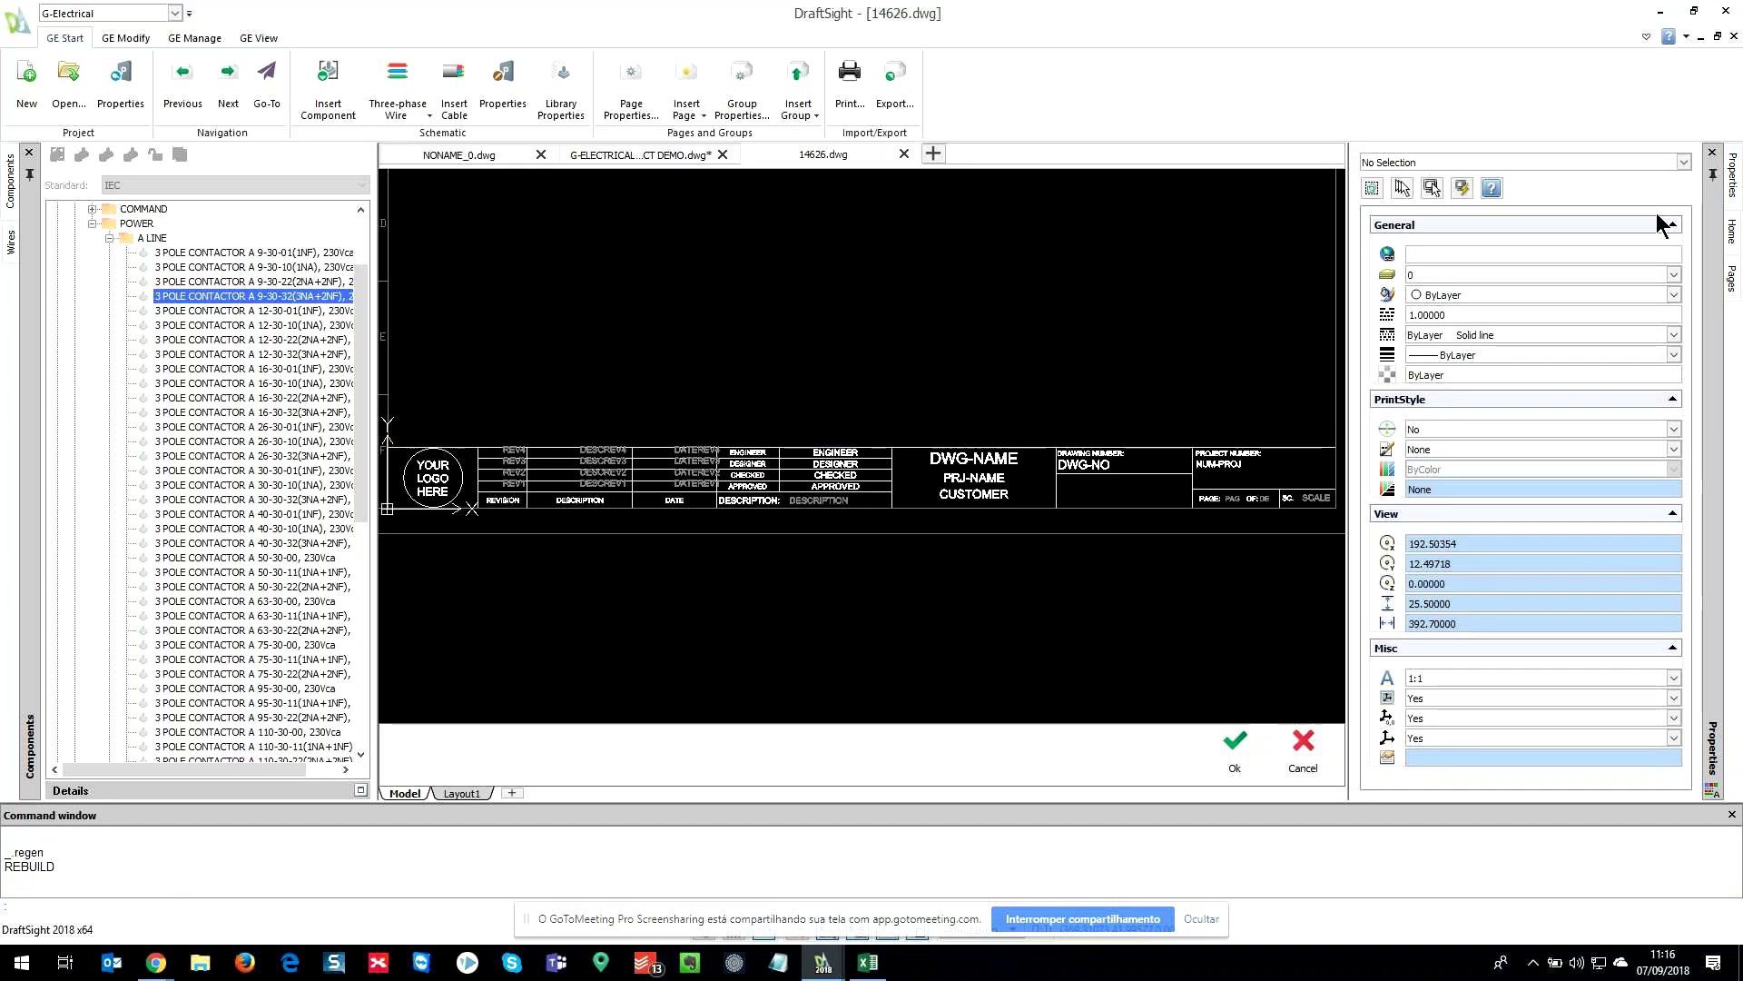
scroll(1085, 327, "down", 2)
scroll(923, 402, "up", 5)
scroll(936, 490, "up", 3)
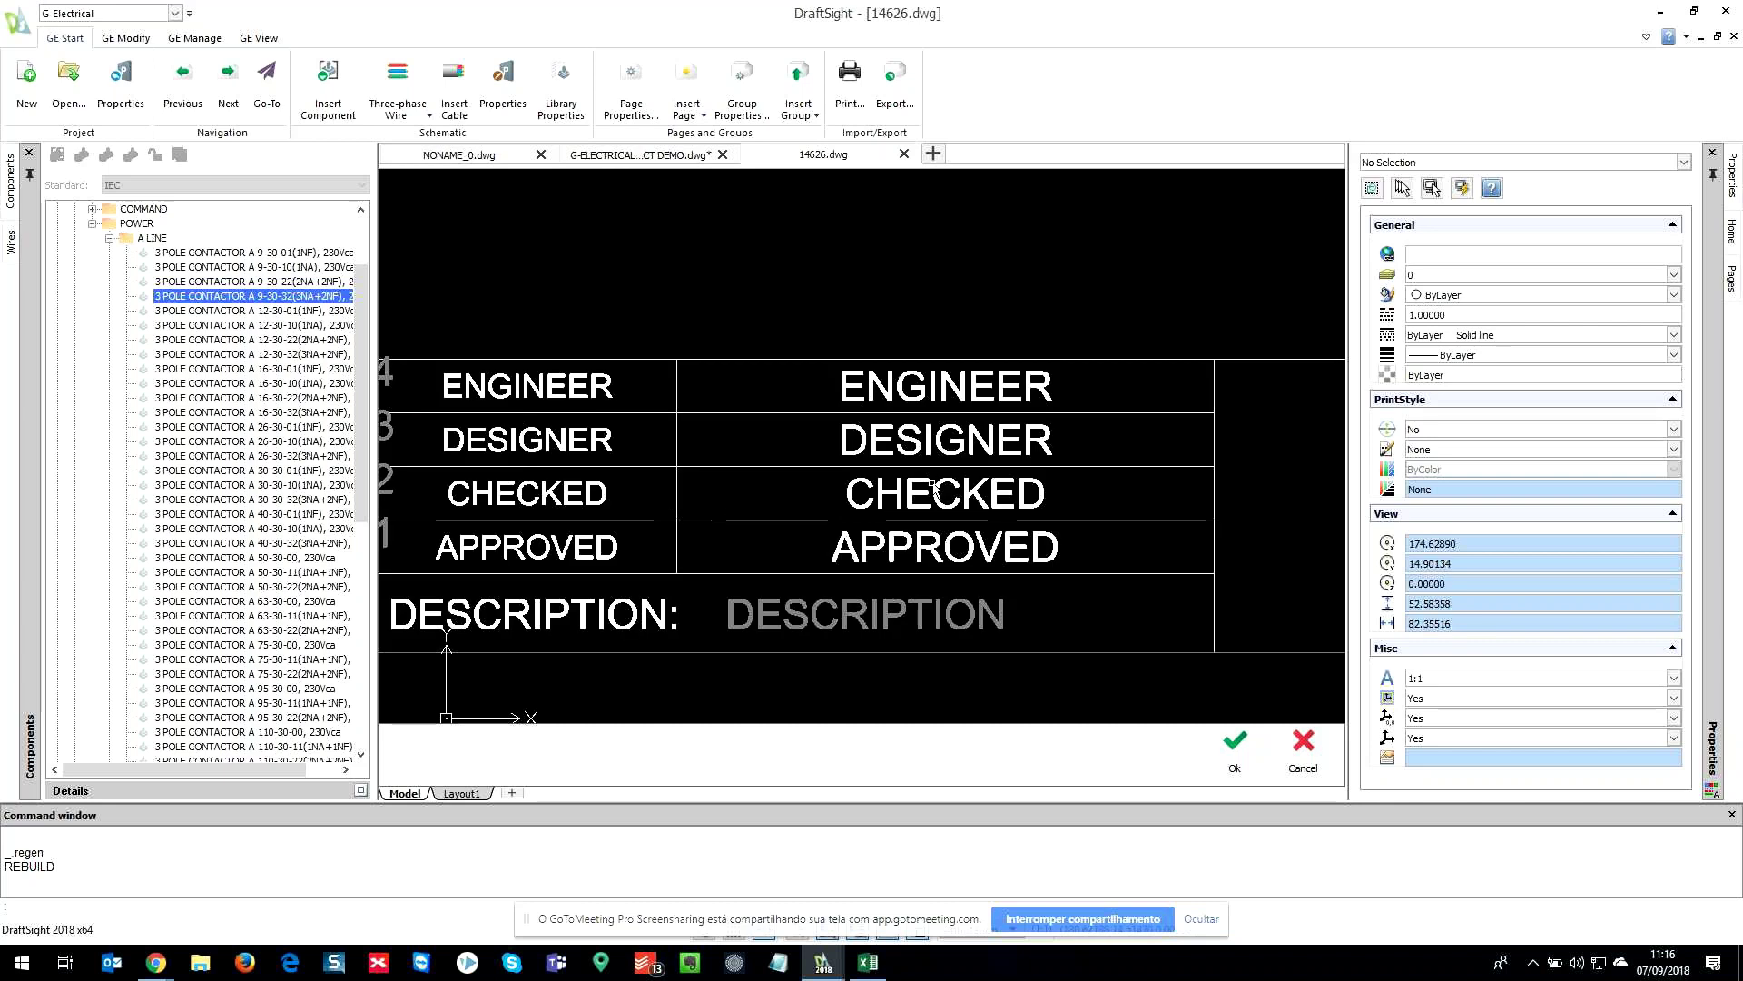
scroll(932, 488, "up", 1)
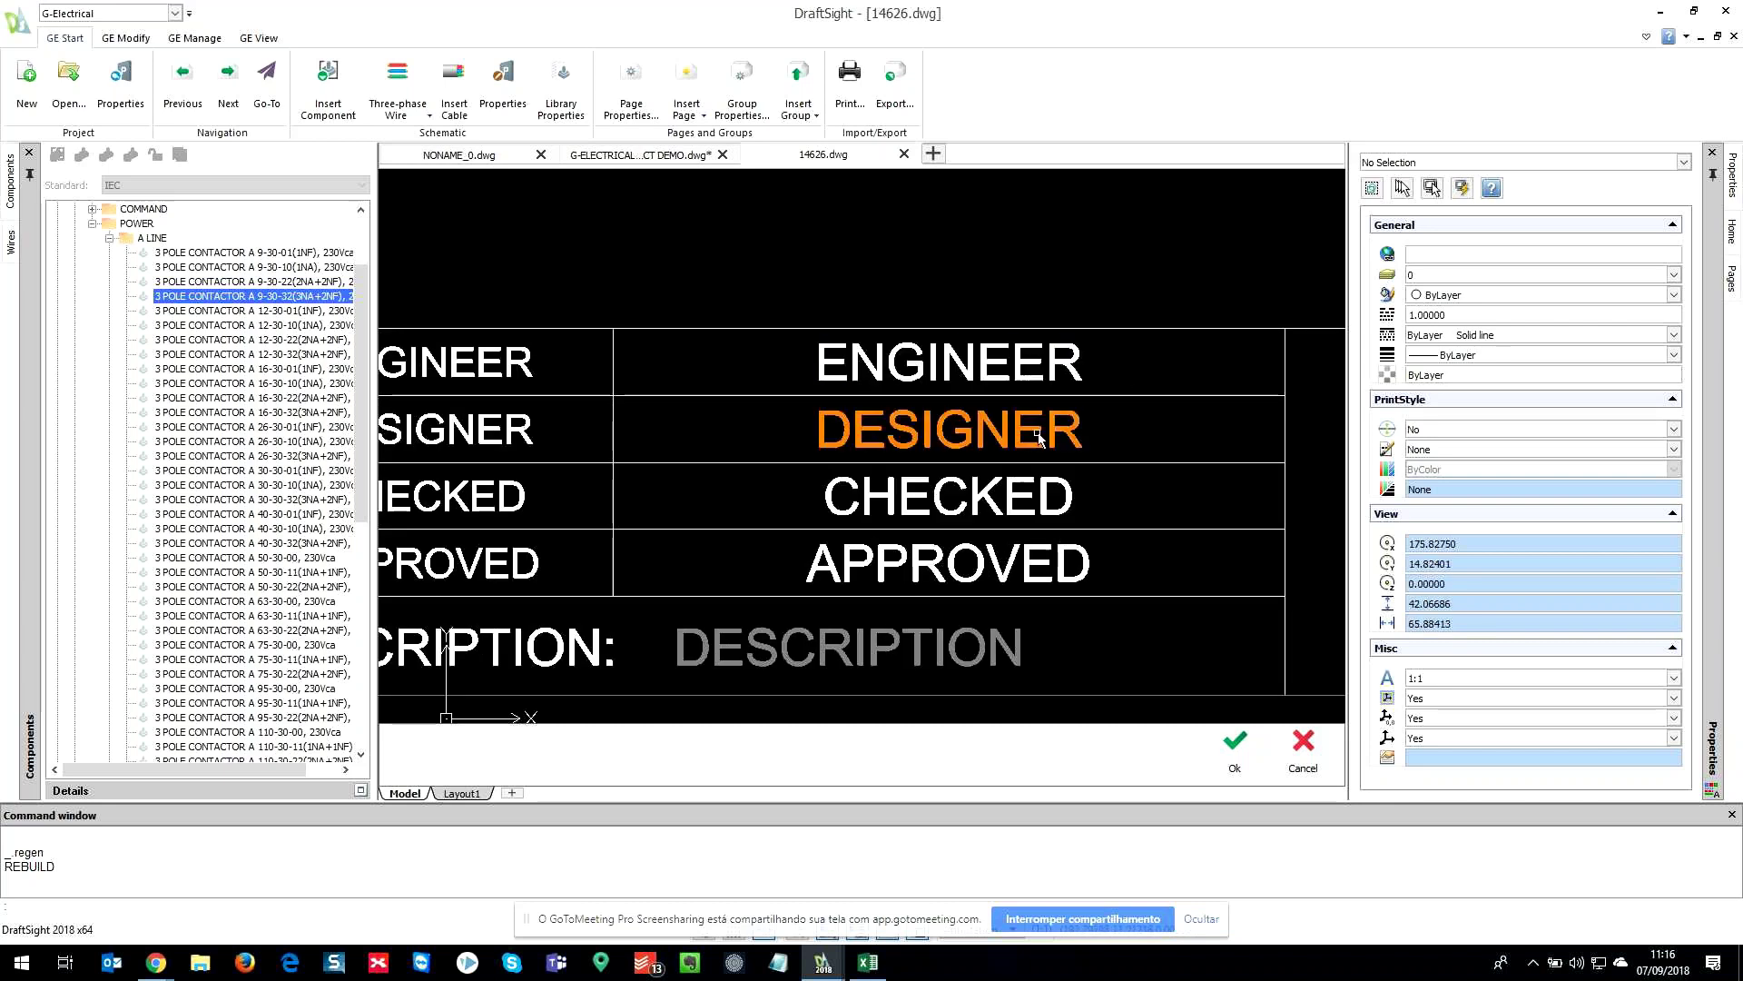
- Set the line color of the ENGINEER, DESIGNER, CHECKED and APPROVED attributes to Red in the title block
left_click(781, 295)
left_click(1146, 606)
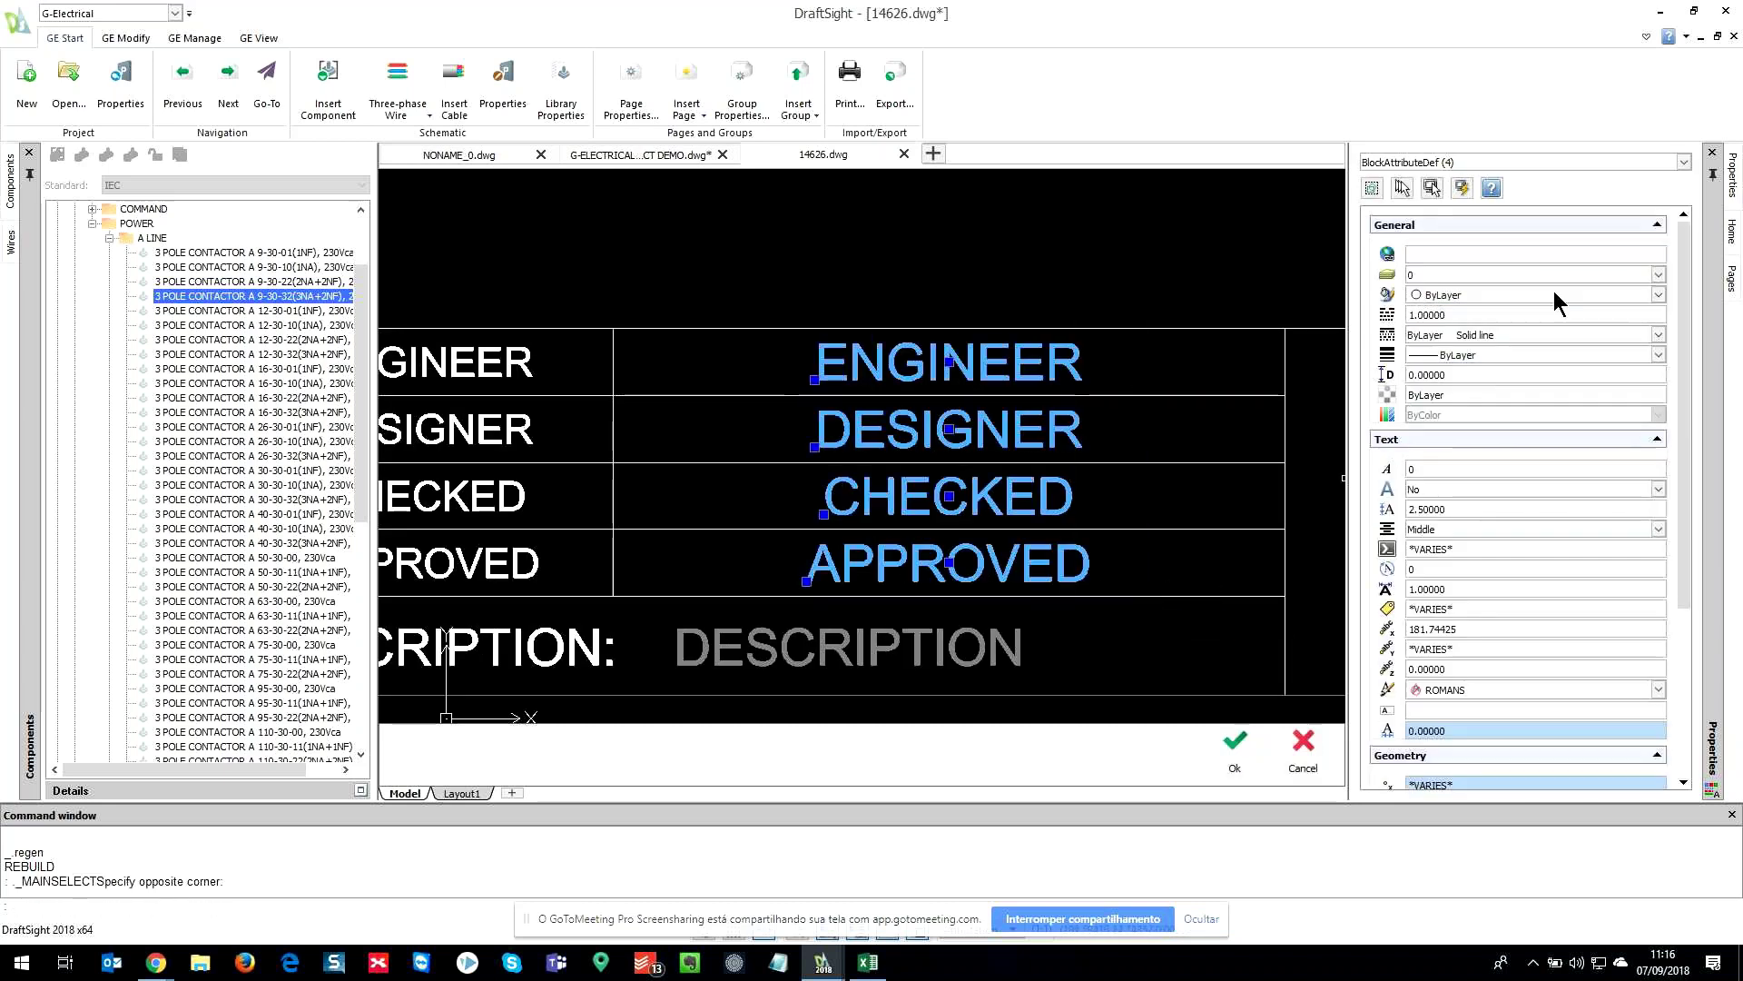
left_click(1504, 300)
left_click(1432, 381)
scroll(836, 473, "down", 3)
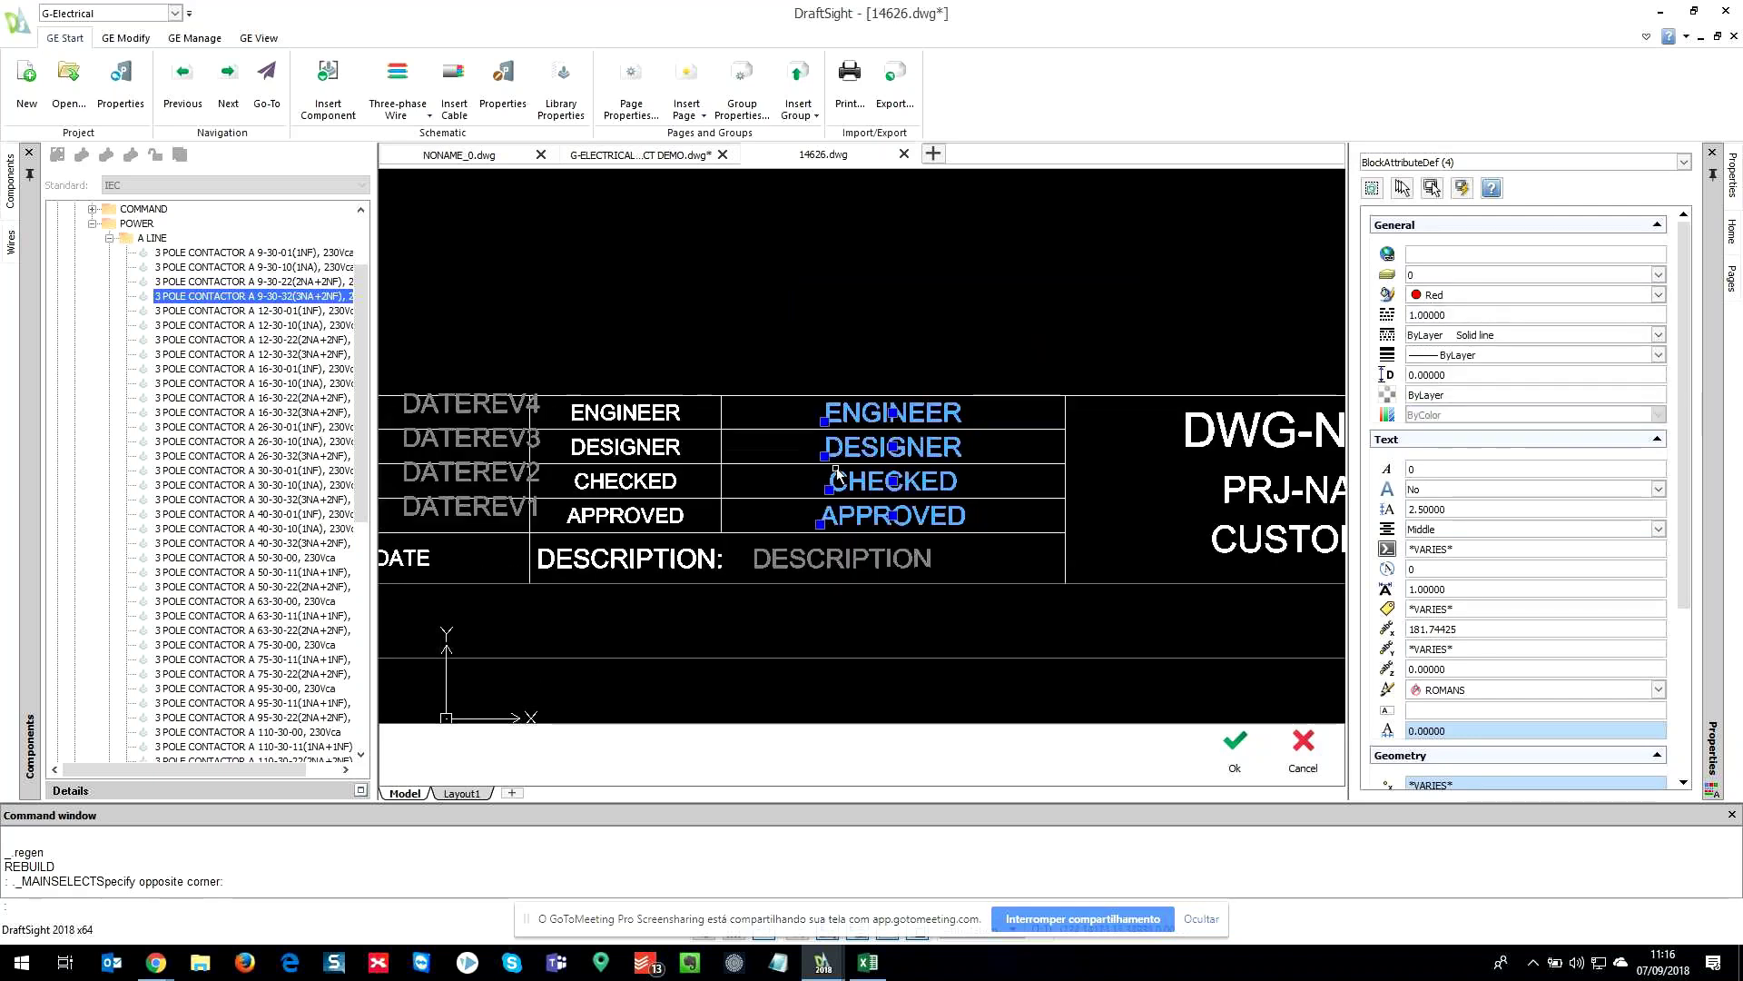
key("Escape")
key("Escape")
- Save the edited Group properties drawing and finish the page settings wizard to commit the cover's drawing changes
scroll(942, 502, "down", 2)
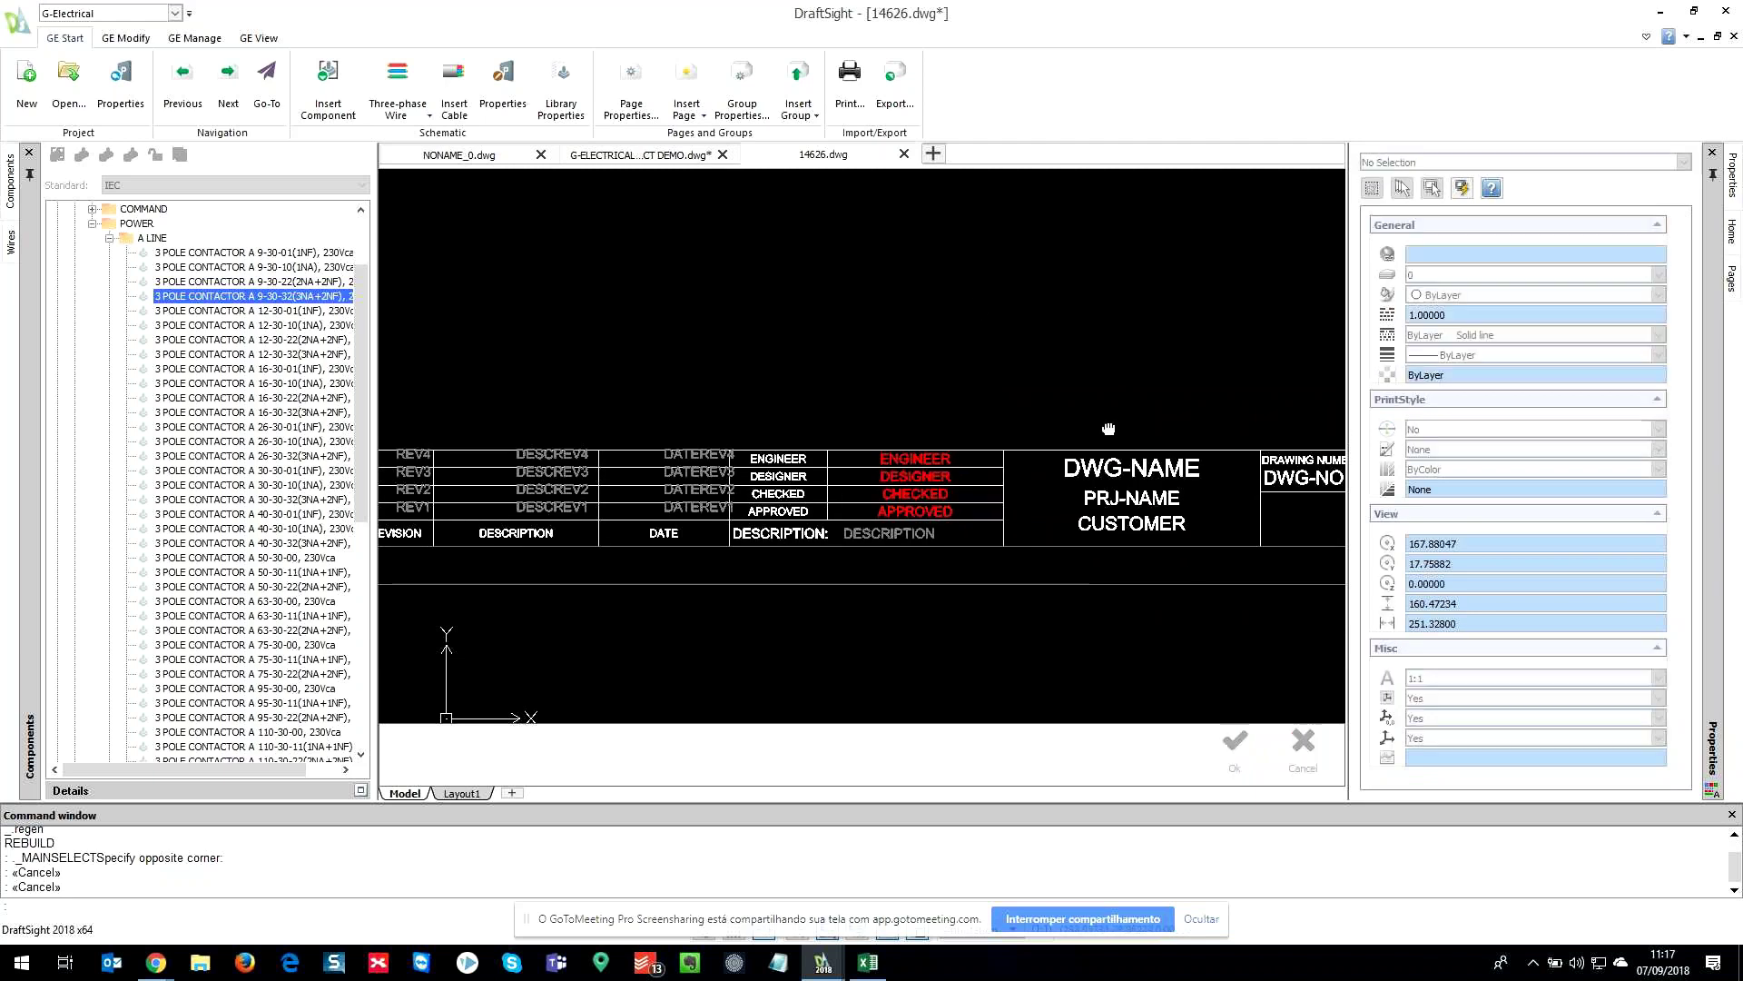
middle_click_drag(1108, 429, 1046, 525)
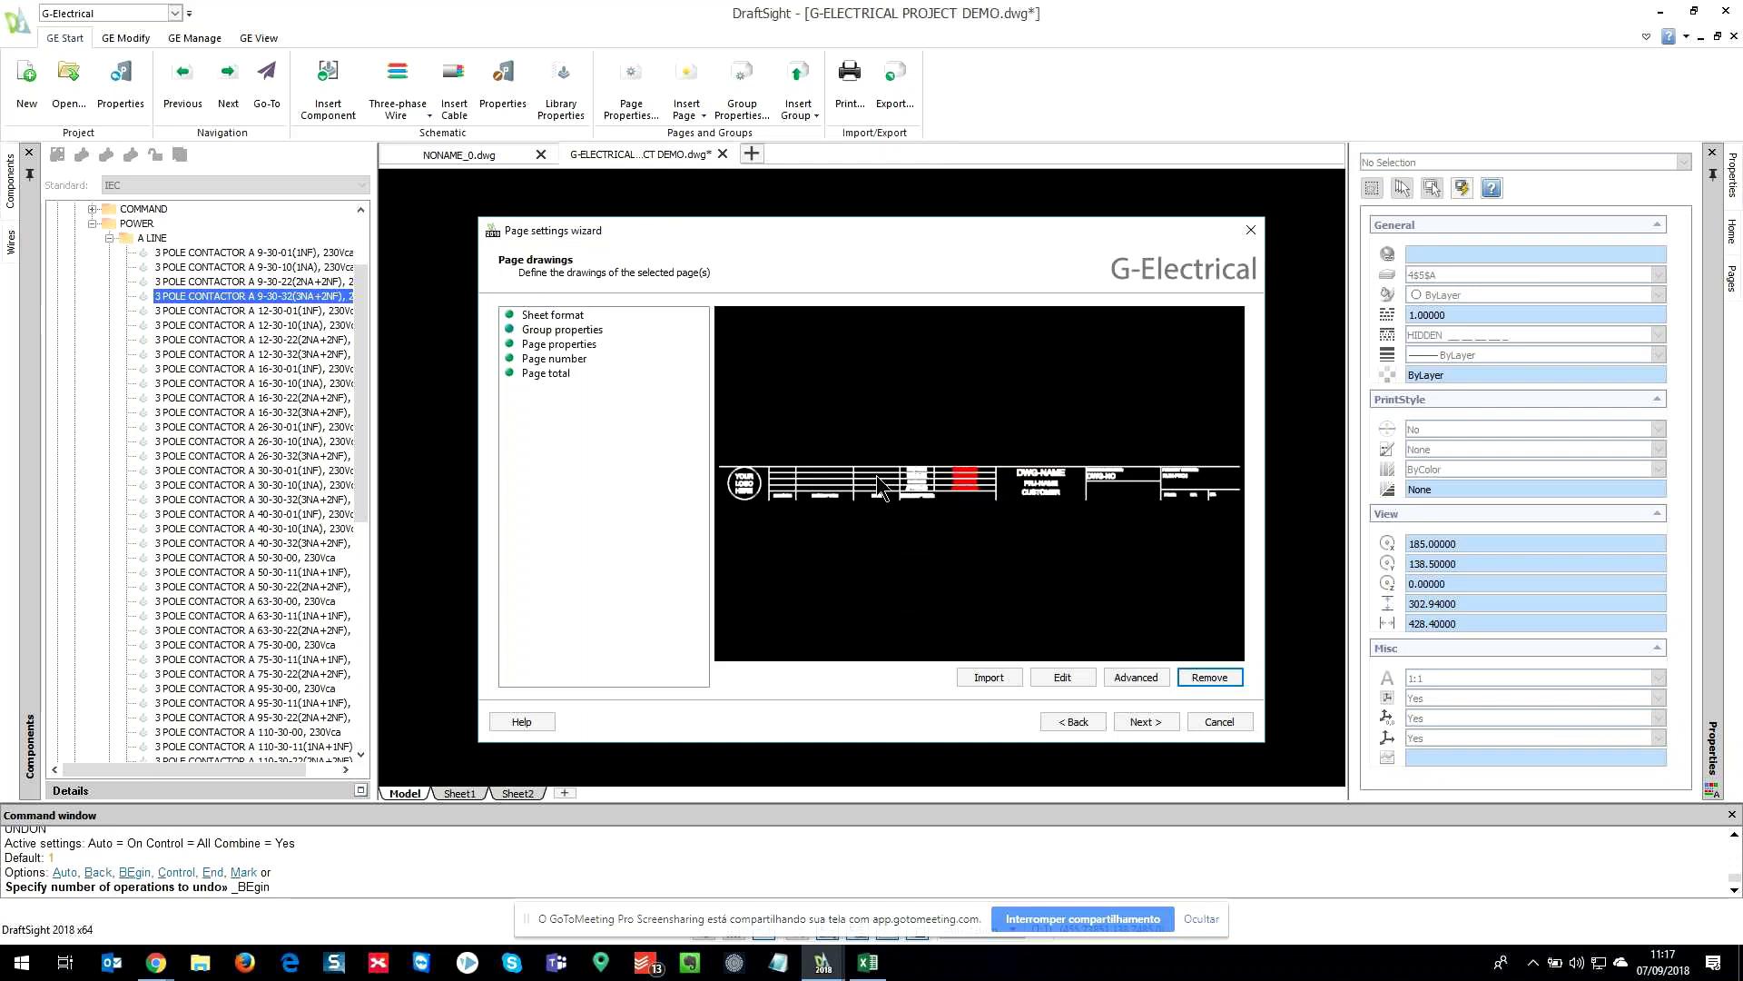
left_click(1163, 727)
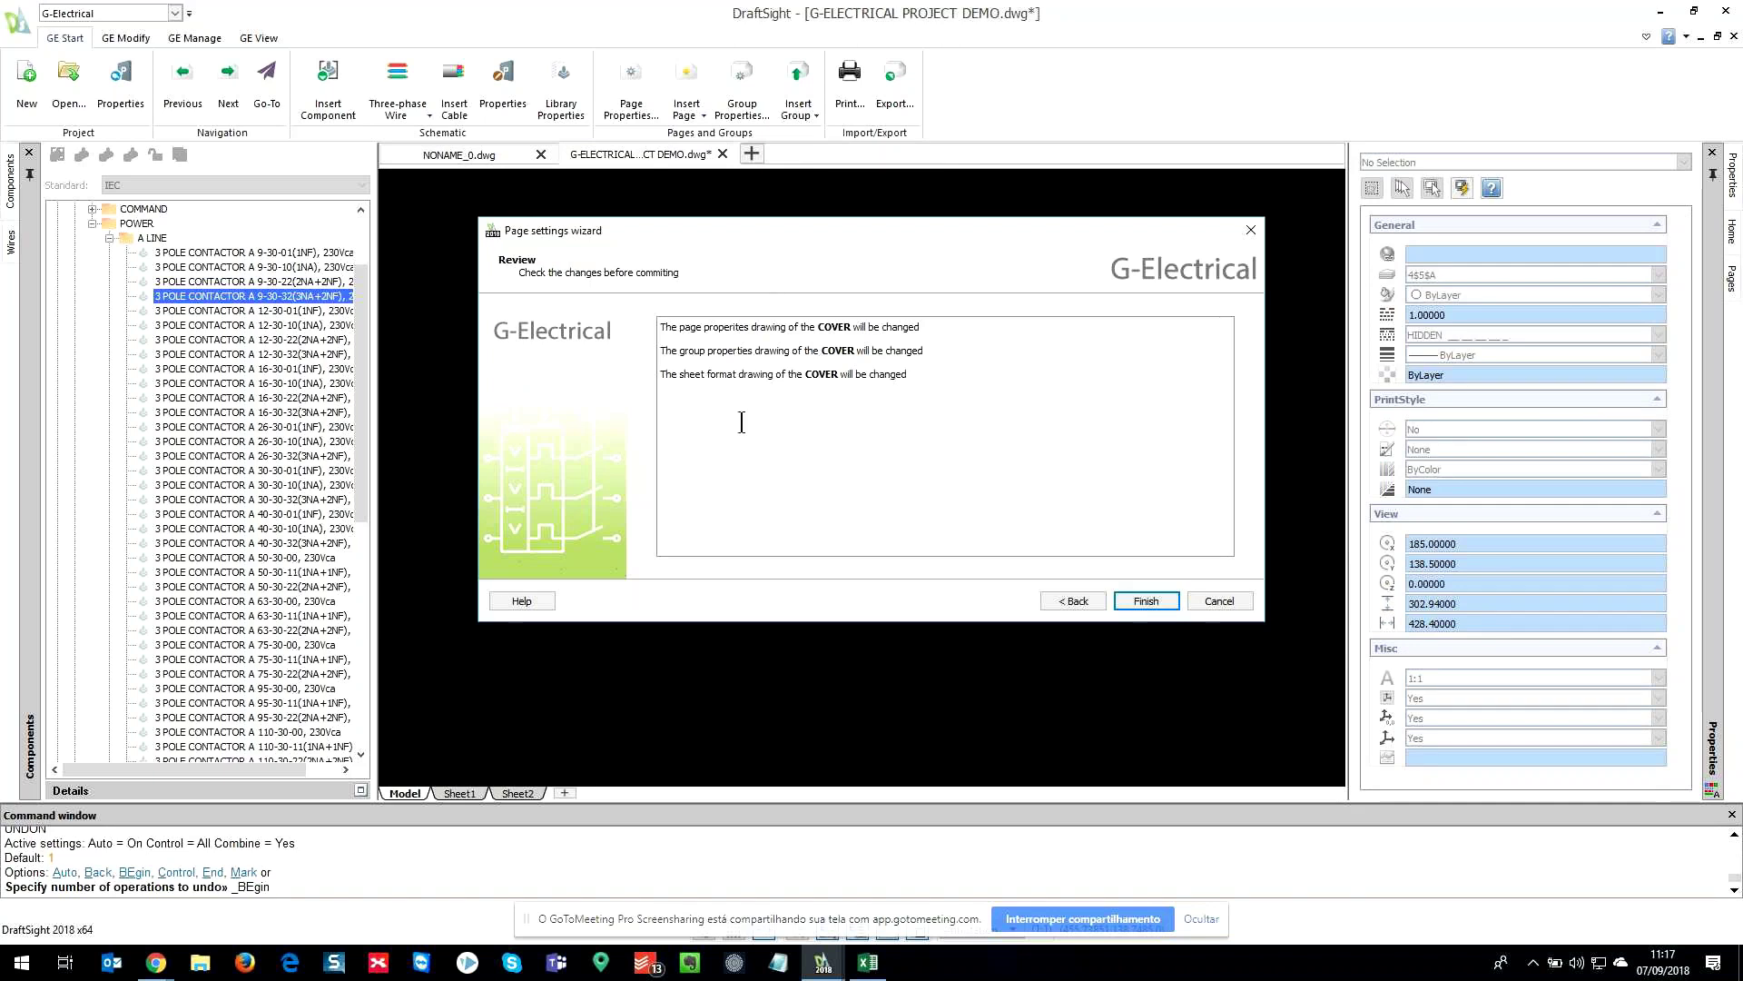
left_click(1173, 601)
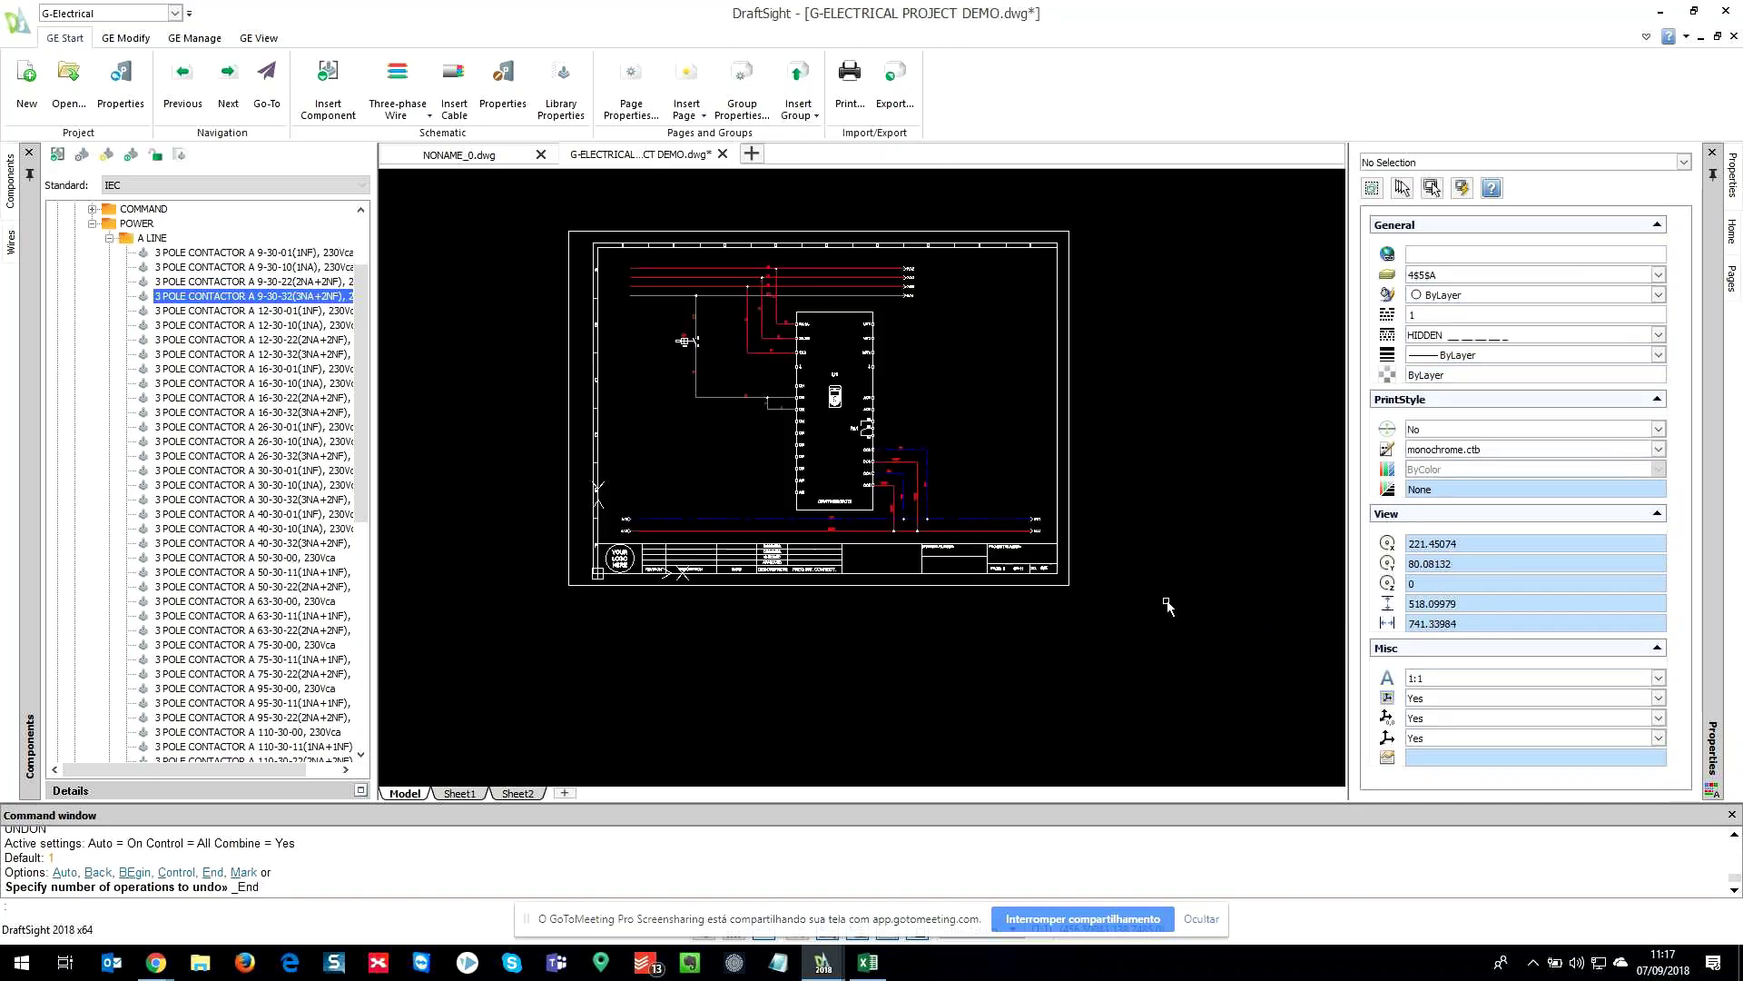
- Display the Cover page of the project and open the properties of the COVER group
left_click(1733, 275)
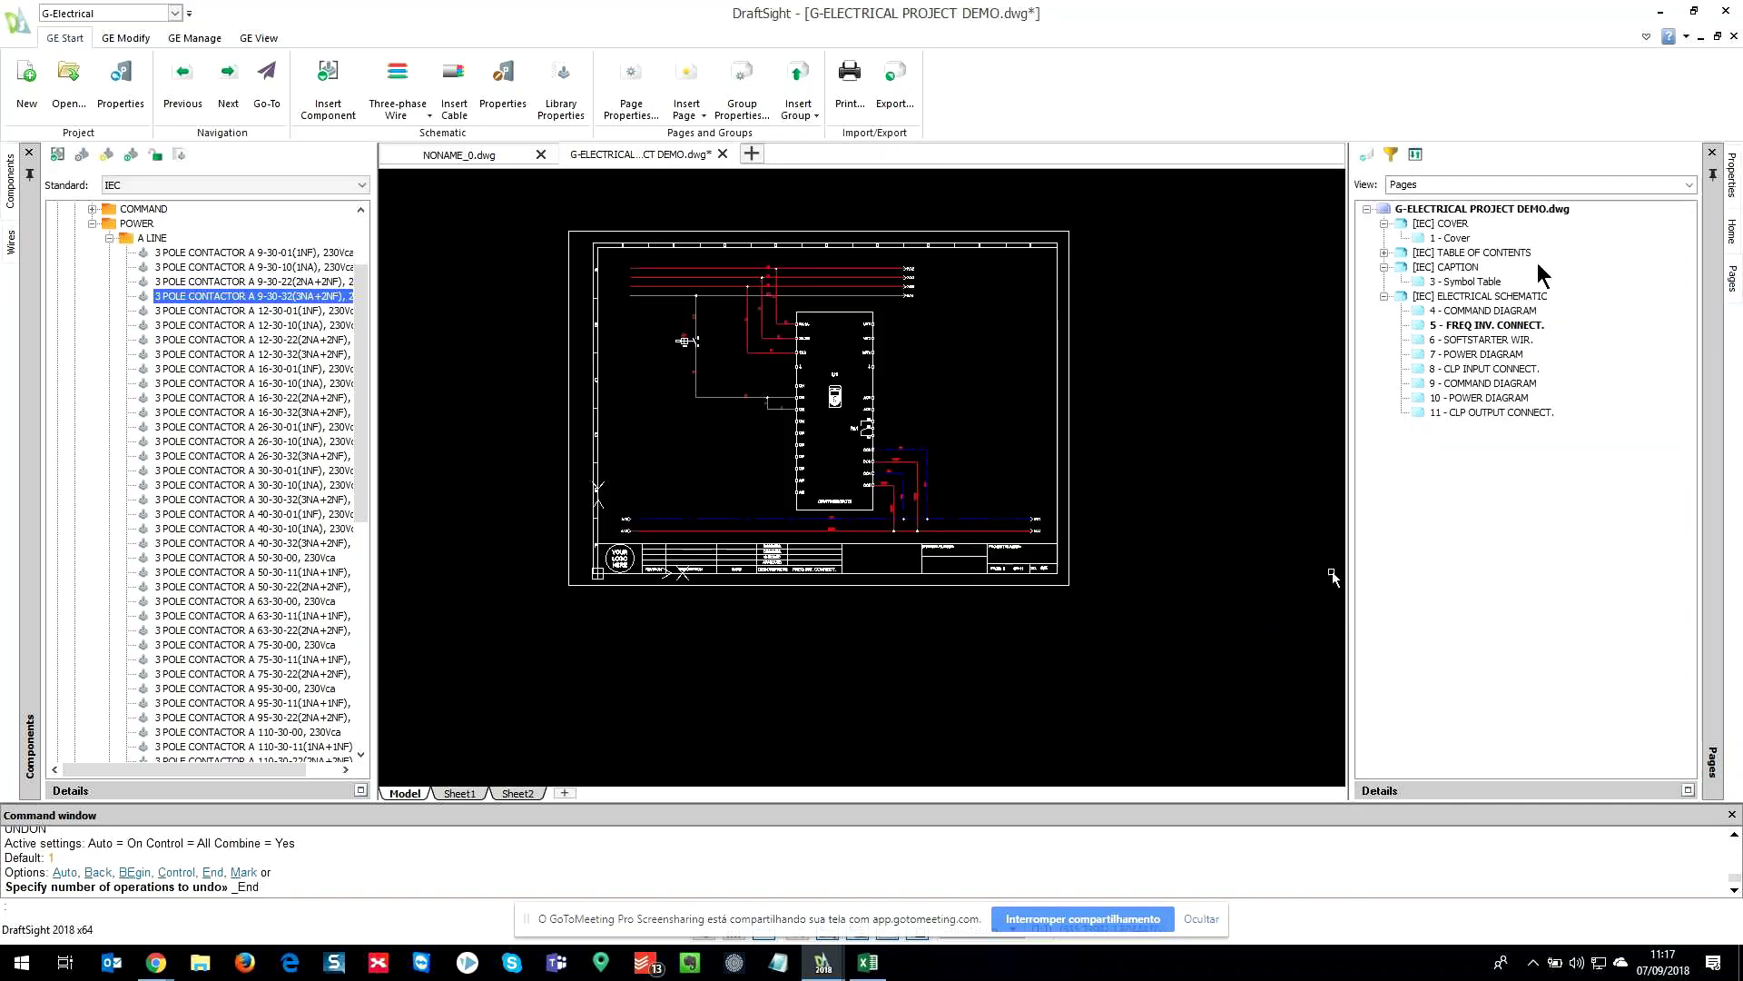
double_click(1453, 238)
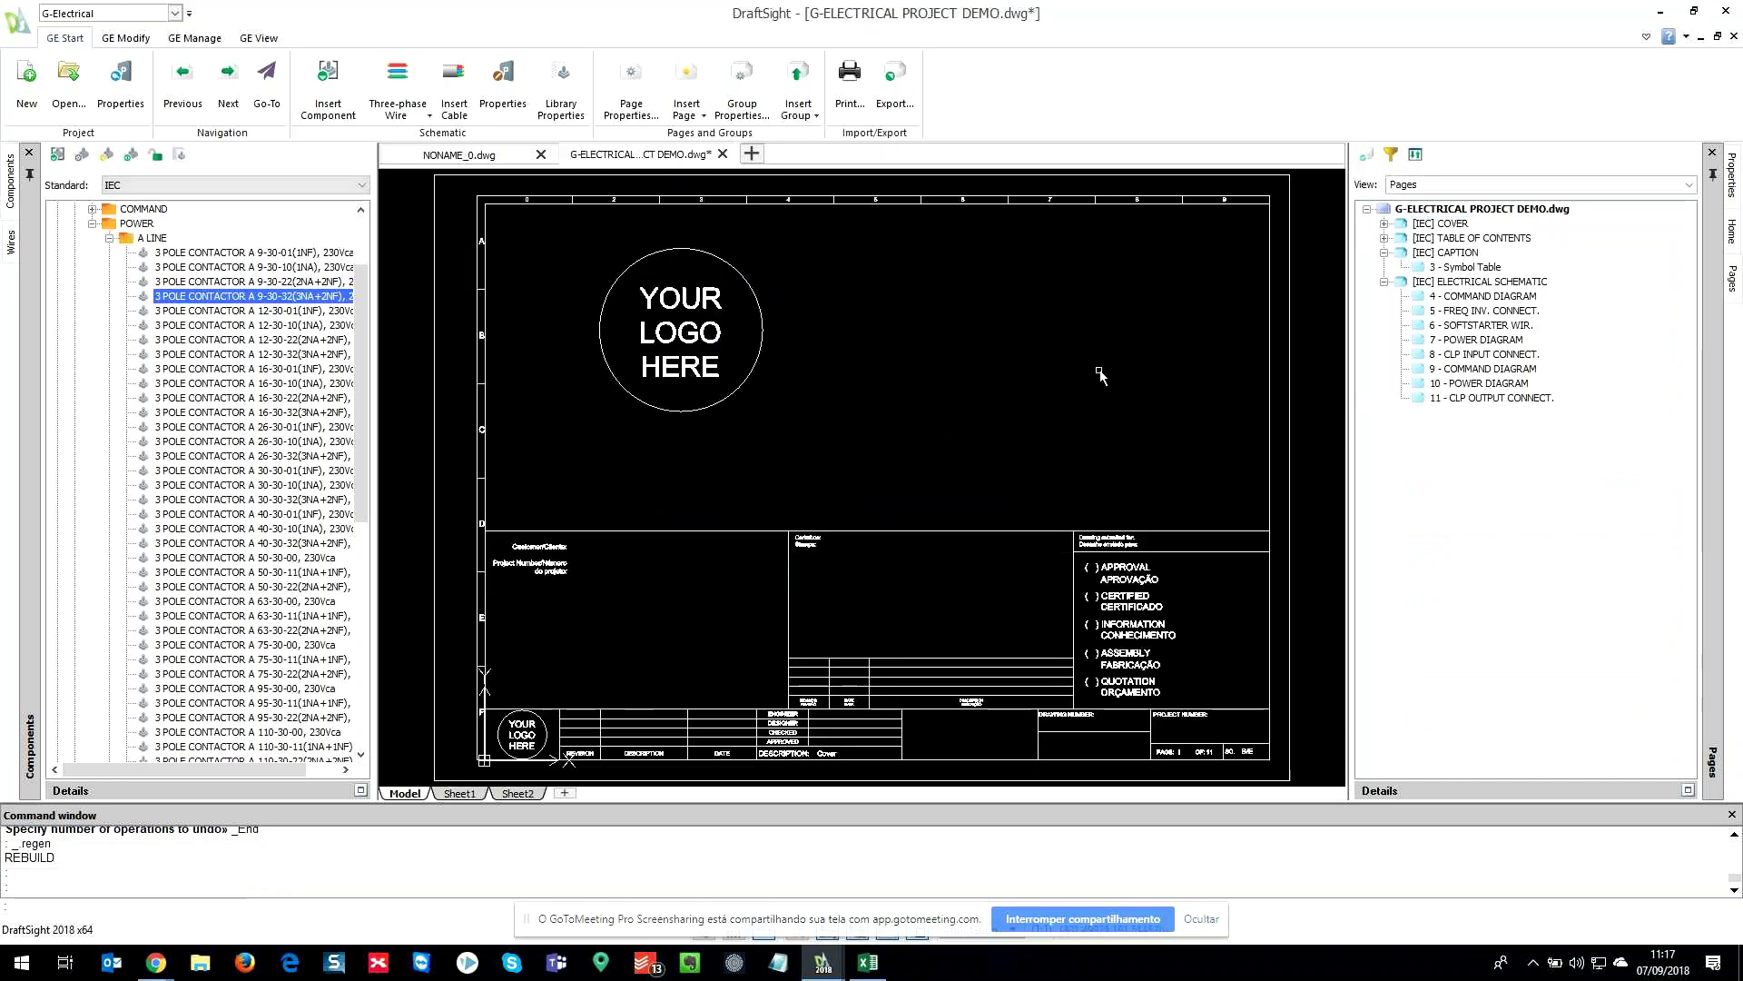
right_click(1451, 225)
left_click(1521, 521)
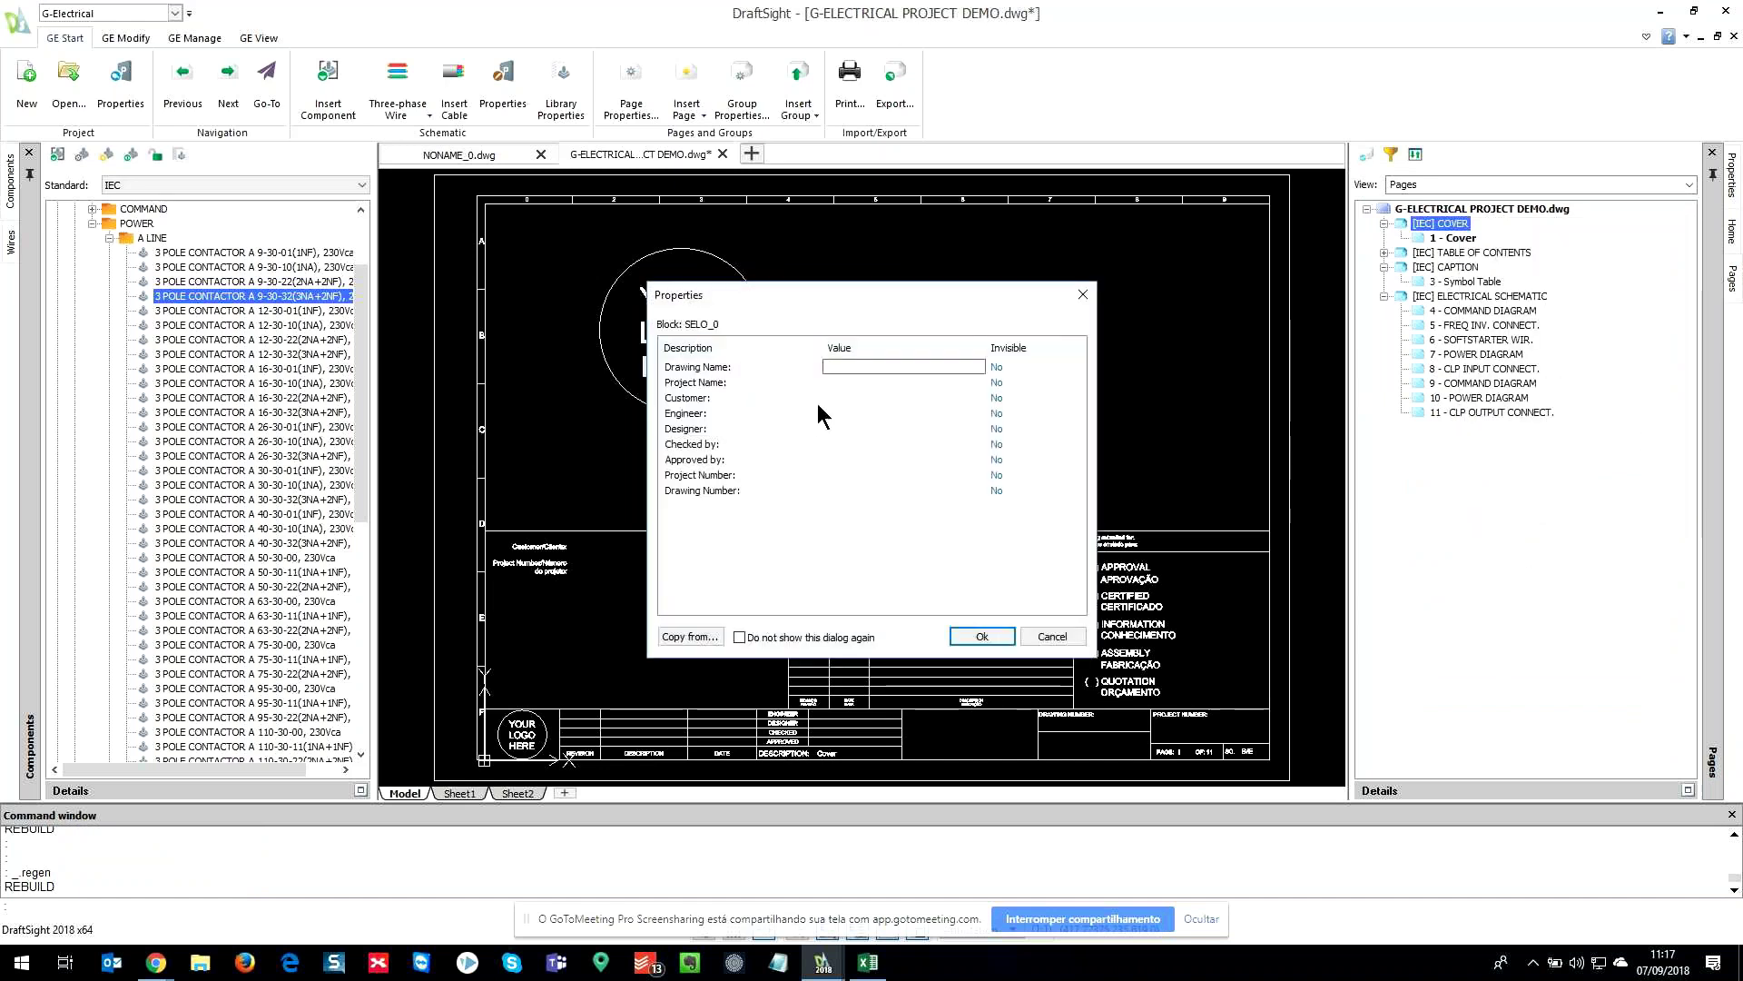
- Enter the names of the engineer, designer, checker and approver in the COVER group's properties and apply them
left_click(852, 414)
type("Rodrigo")
key("Tab")
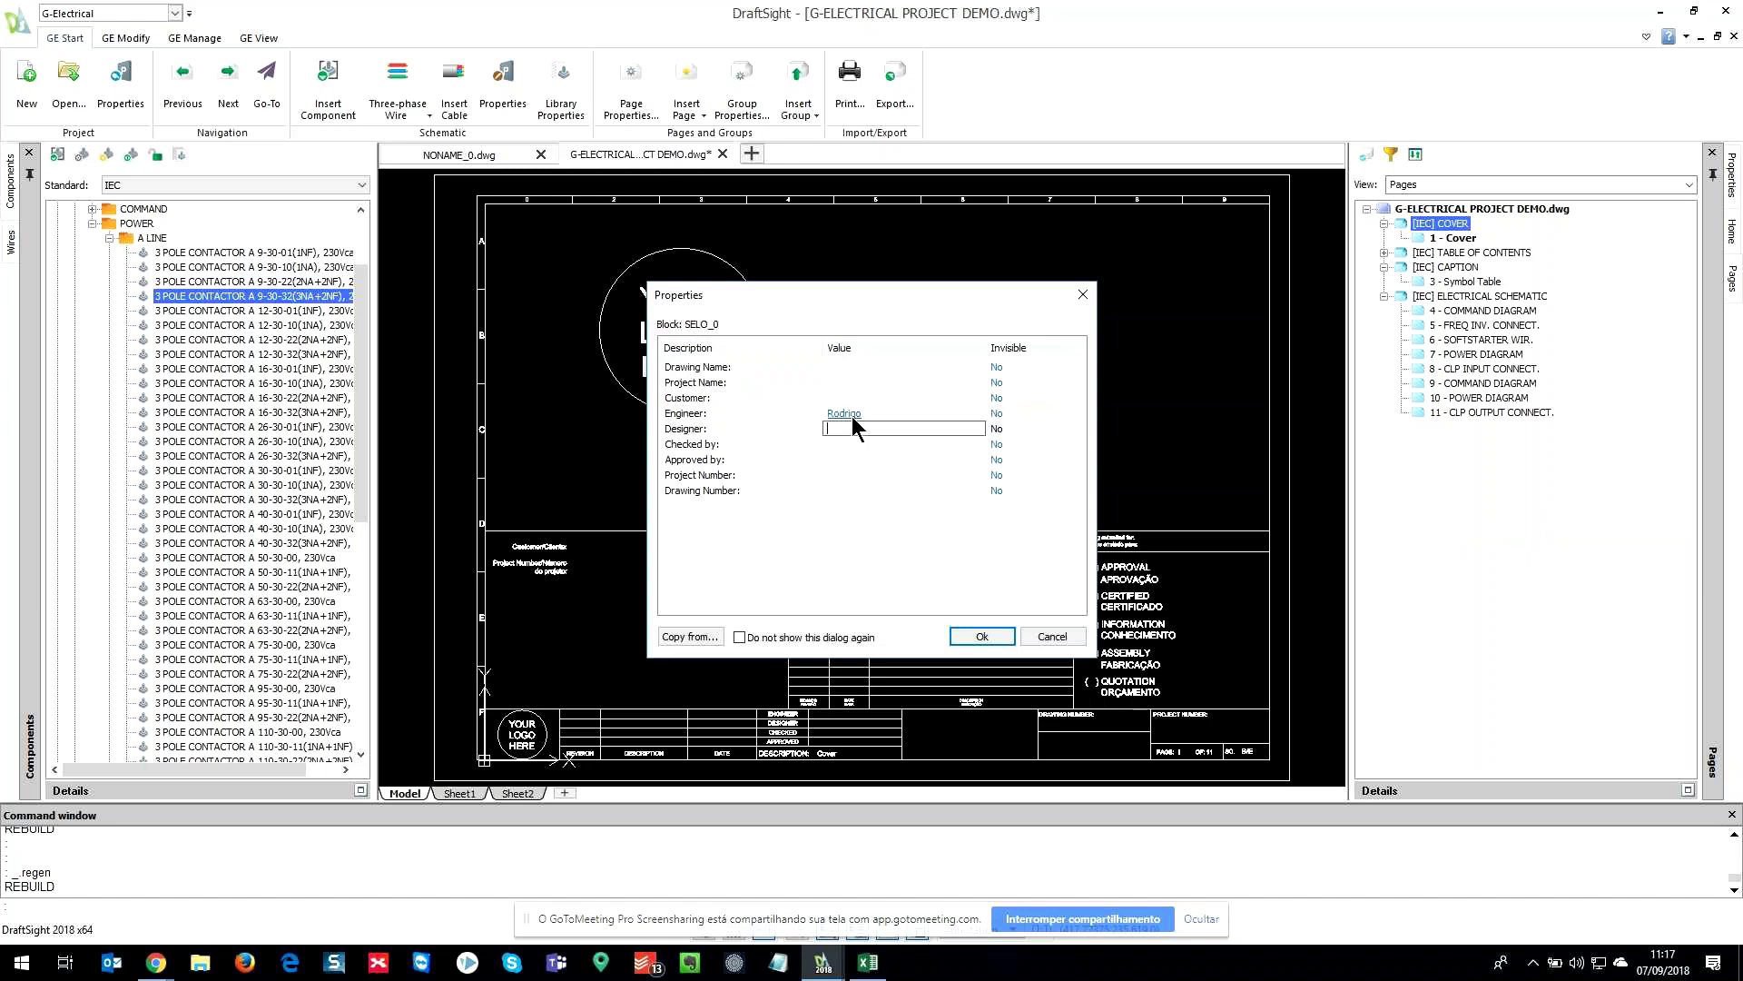
type("Gabriel")
key("Tab")
type("Cedric")
key("Tab")
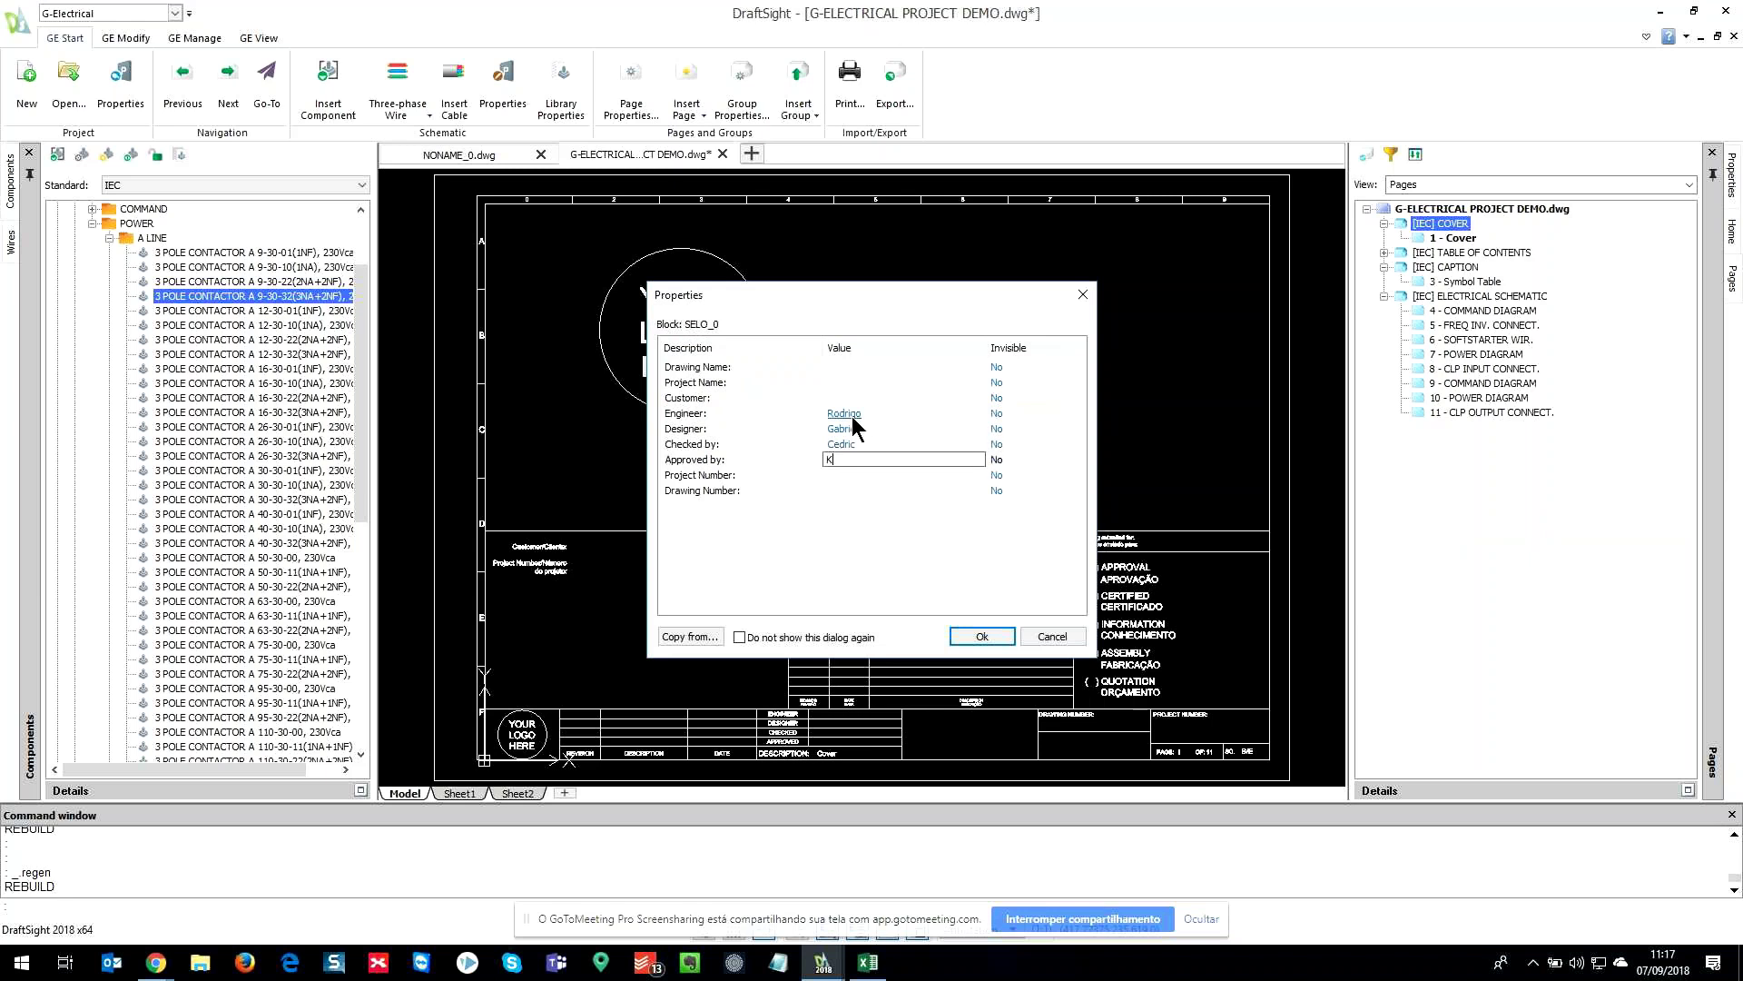
left_click(994, 634)
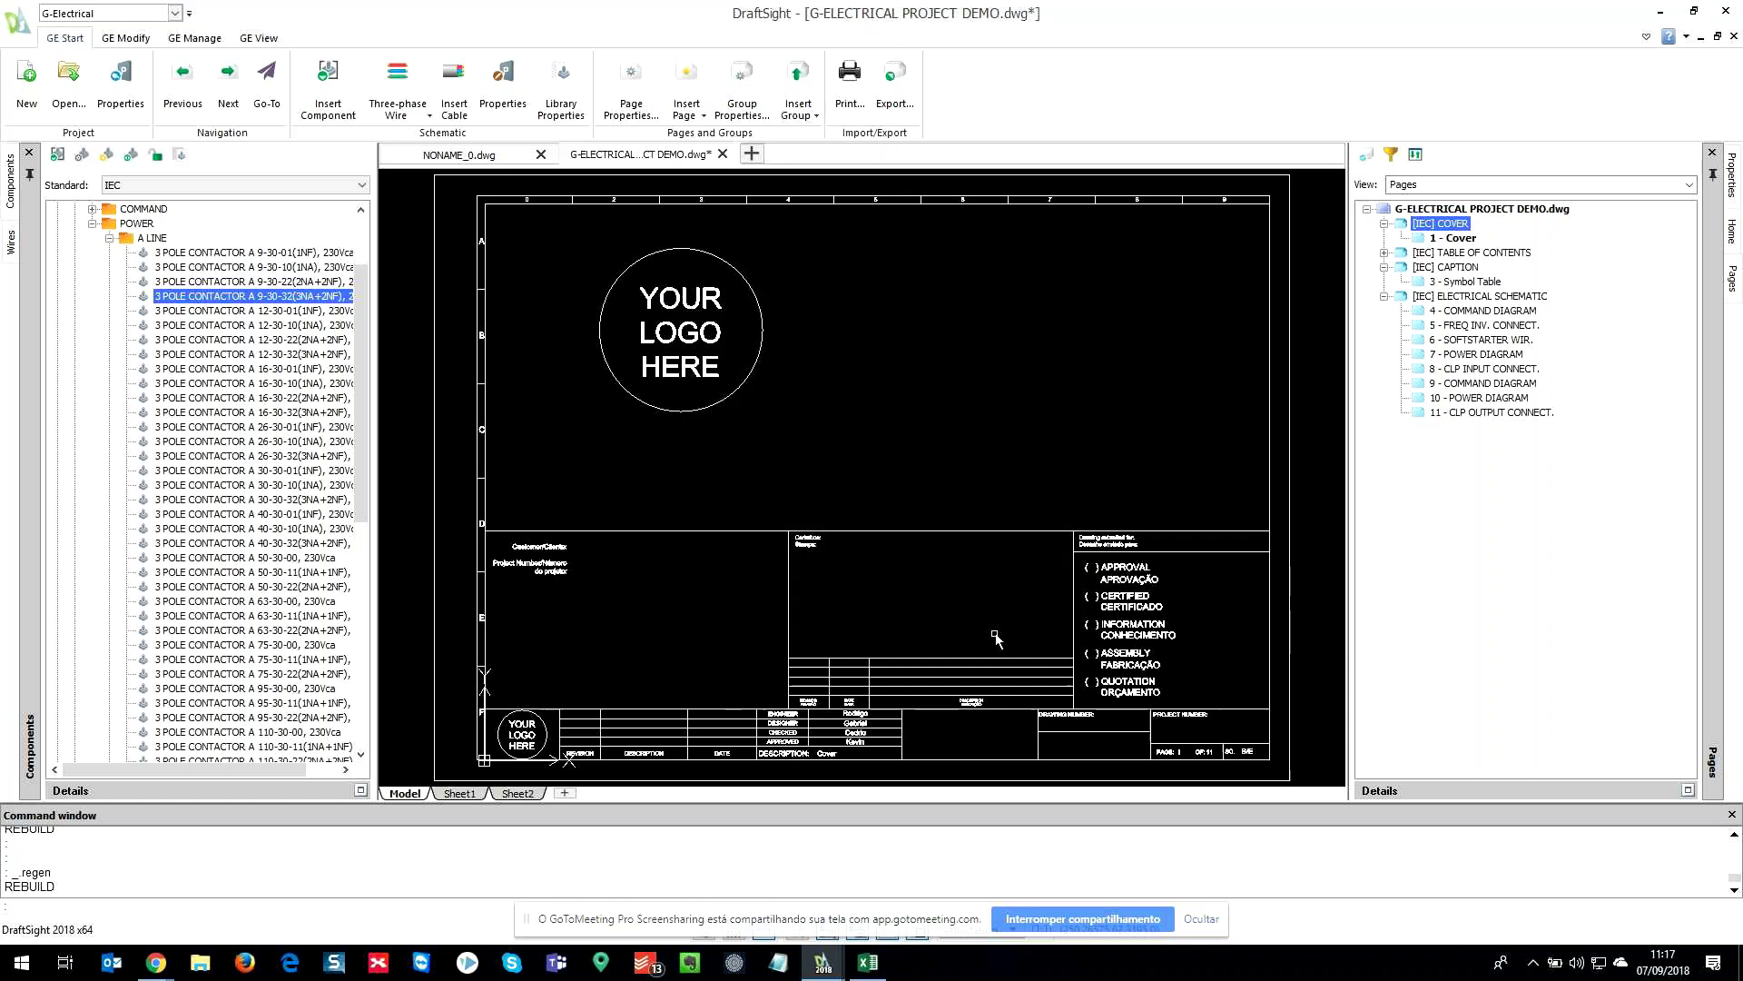
- Inspect the names in the cover's title block and redefine the COVER group
scroll(874, 749, "up", 4)
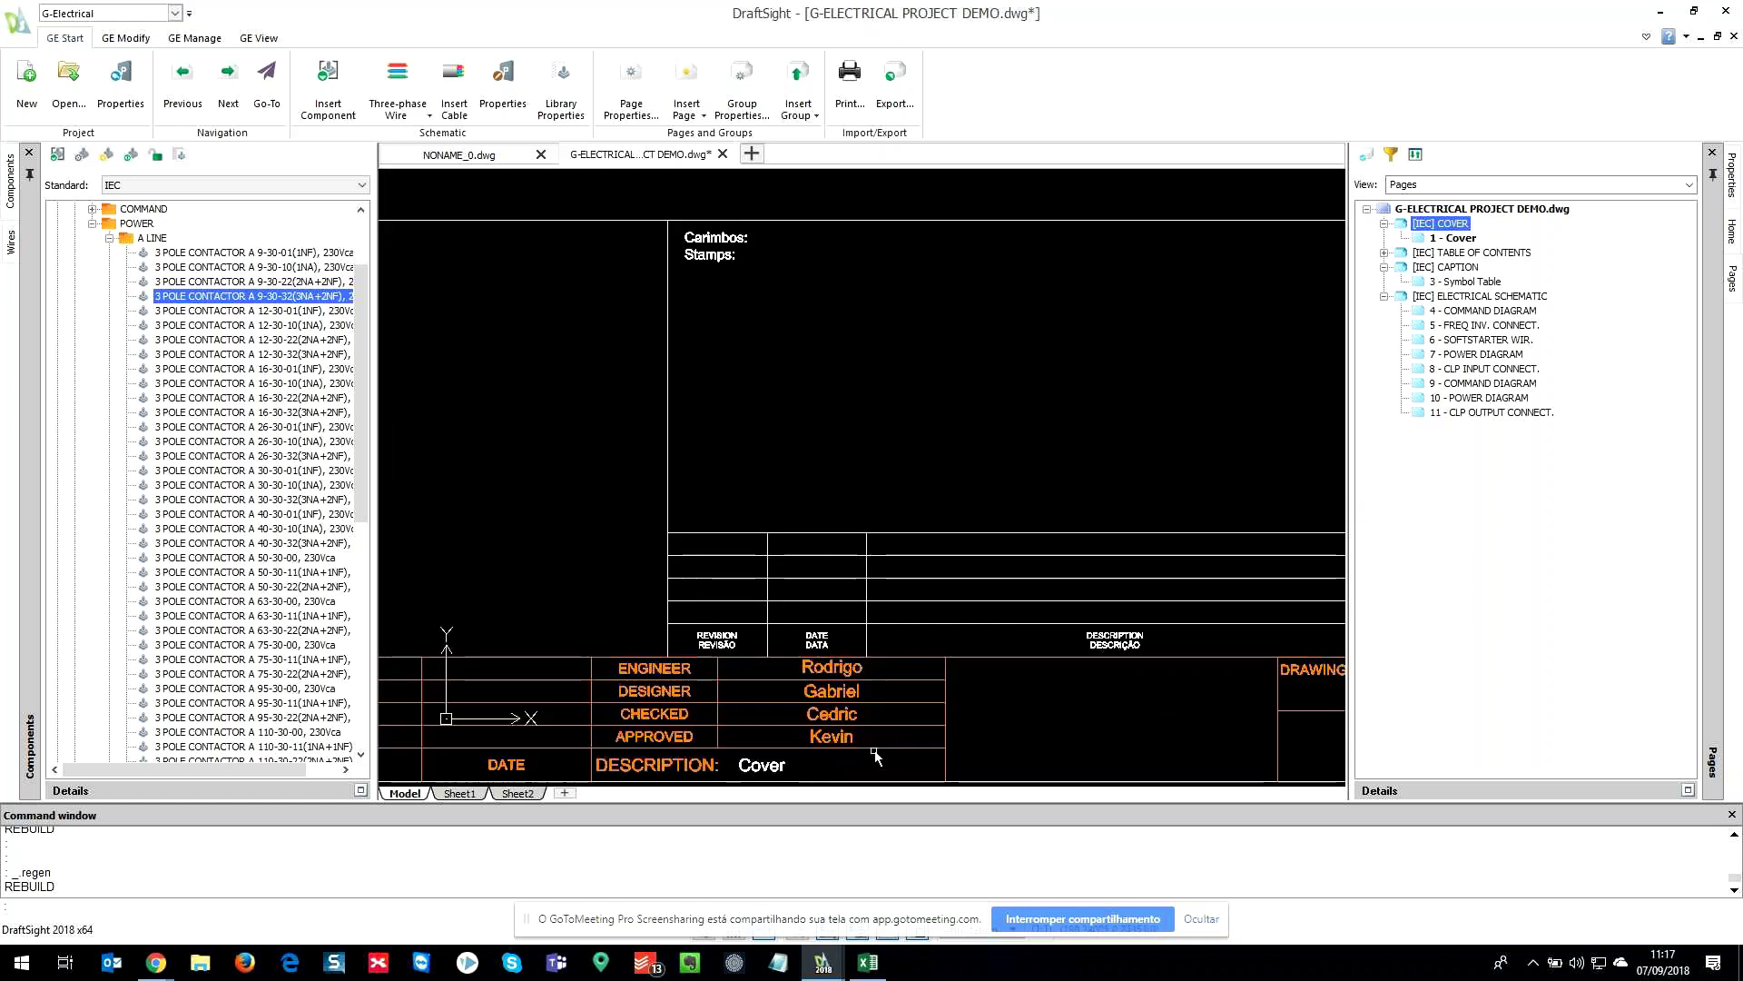
middle_click_drag(872, 740, 906, 629)
scroll(918, 632, "up", 1)
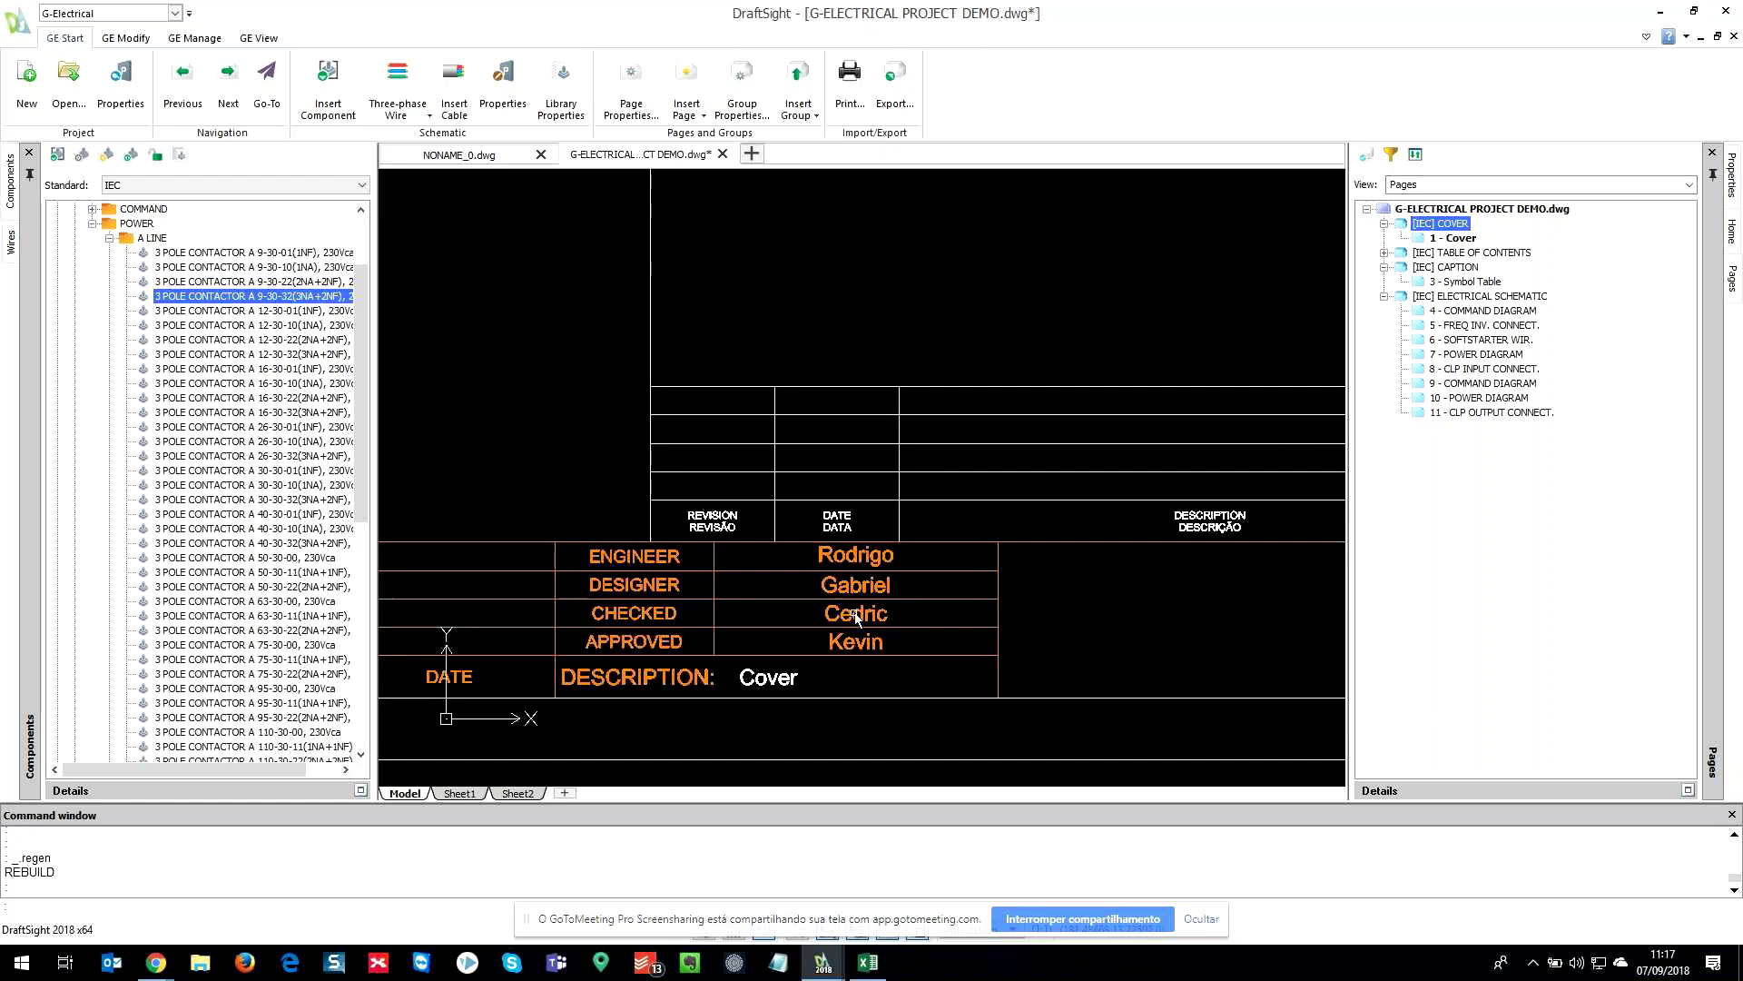
right_click(1444, 223)
left_click(1517, 407)
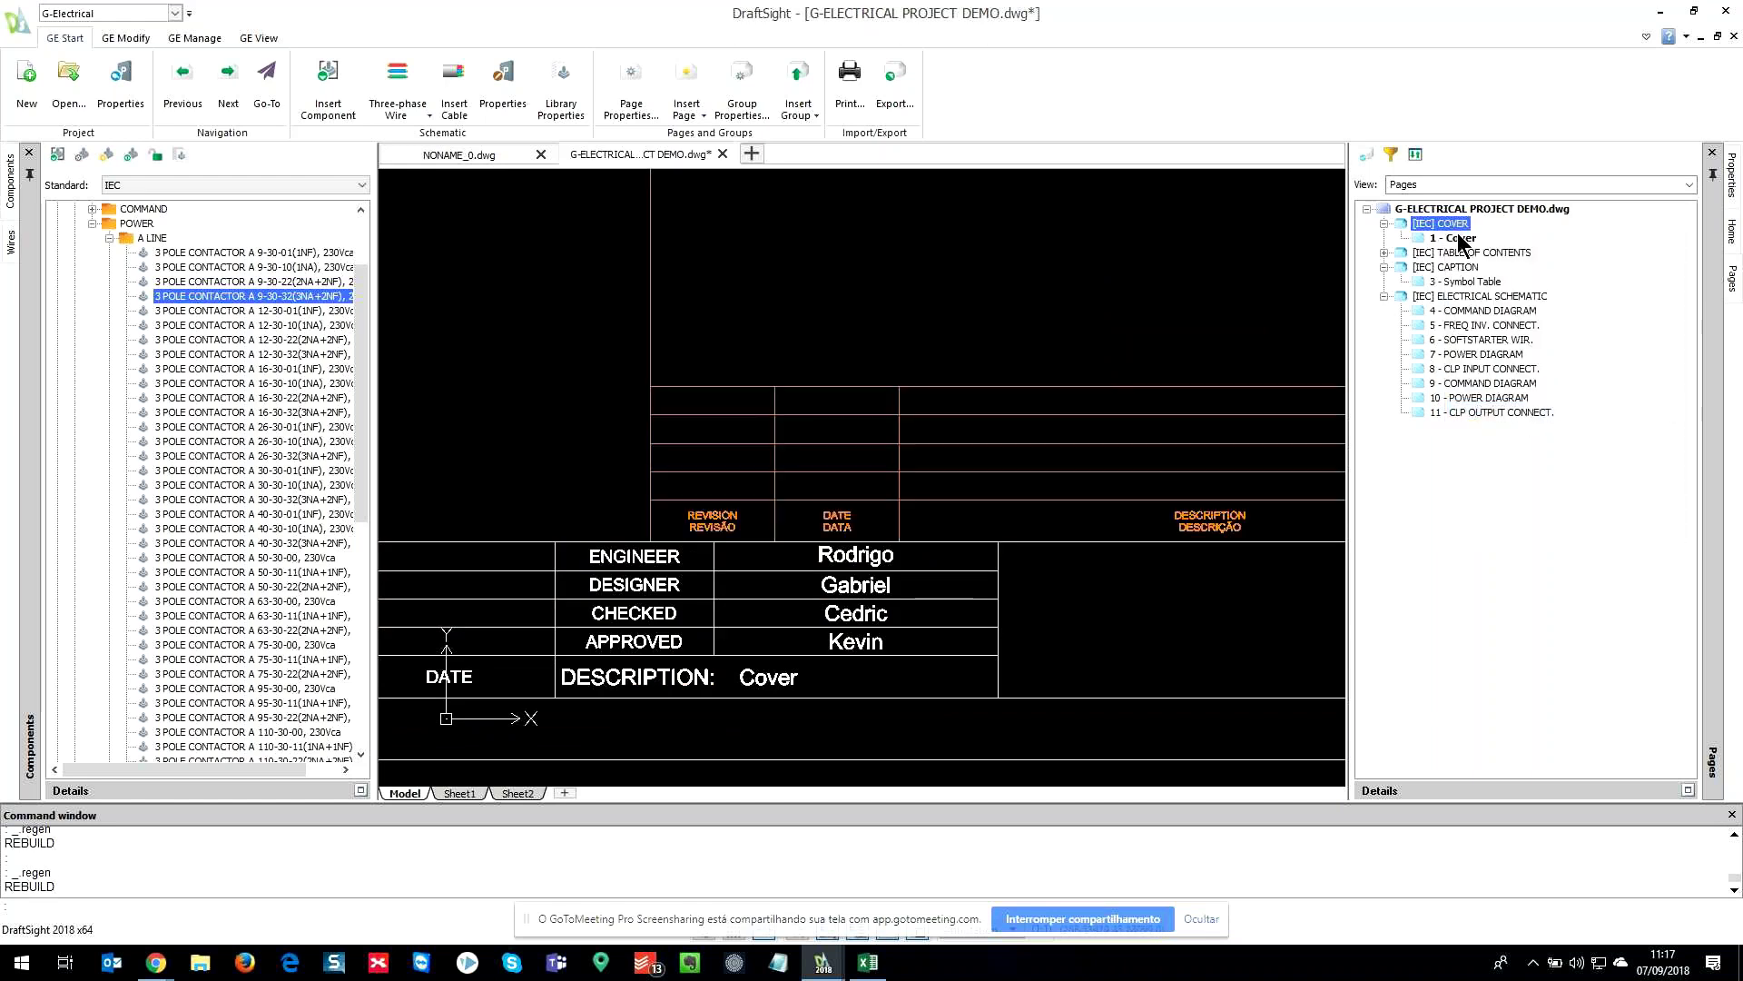
scroll(908, 511, "down", 4)
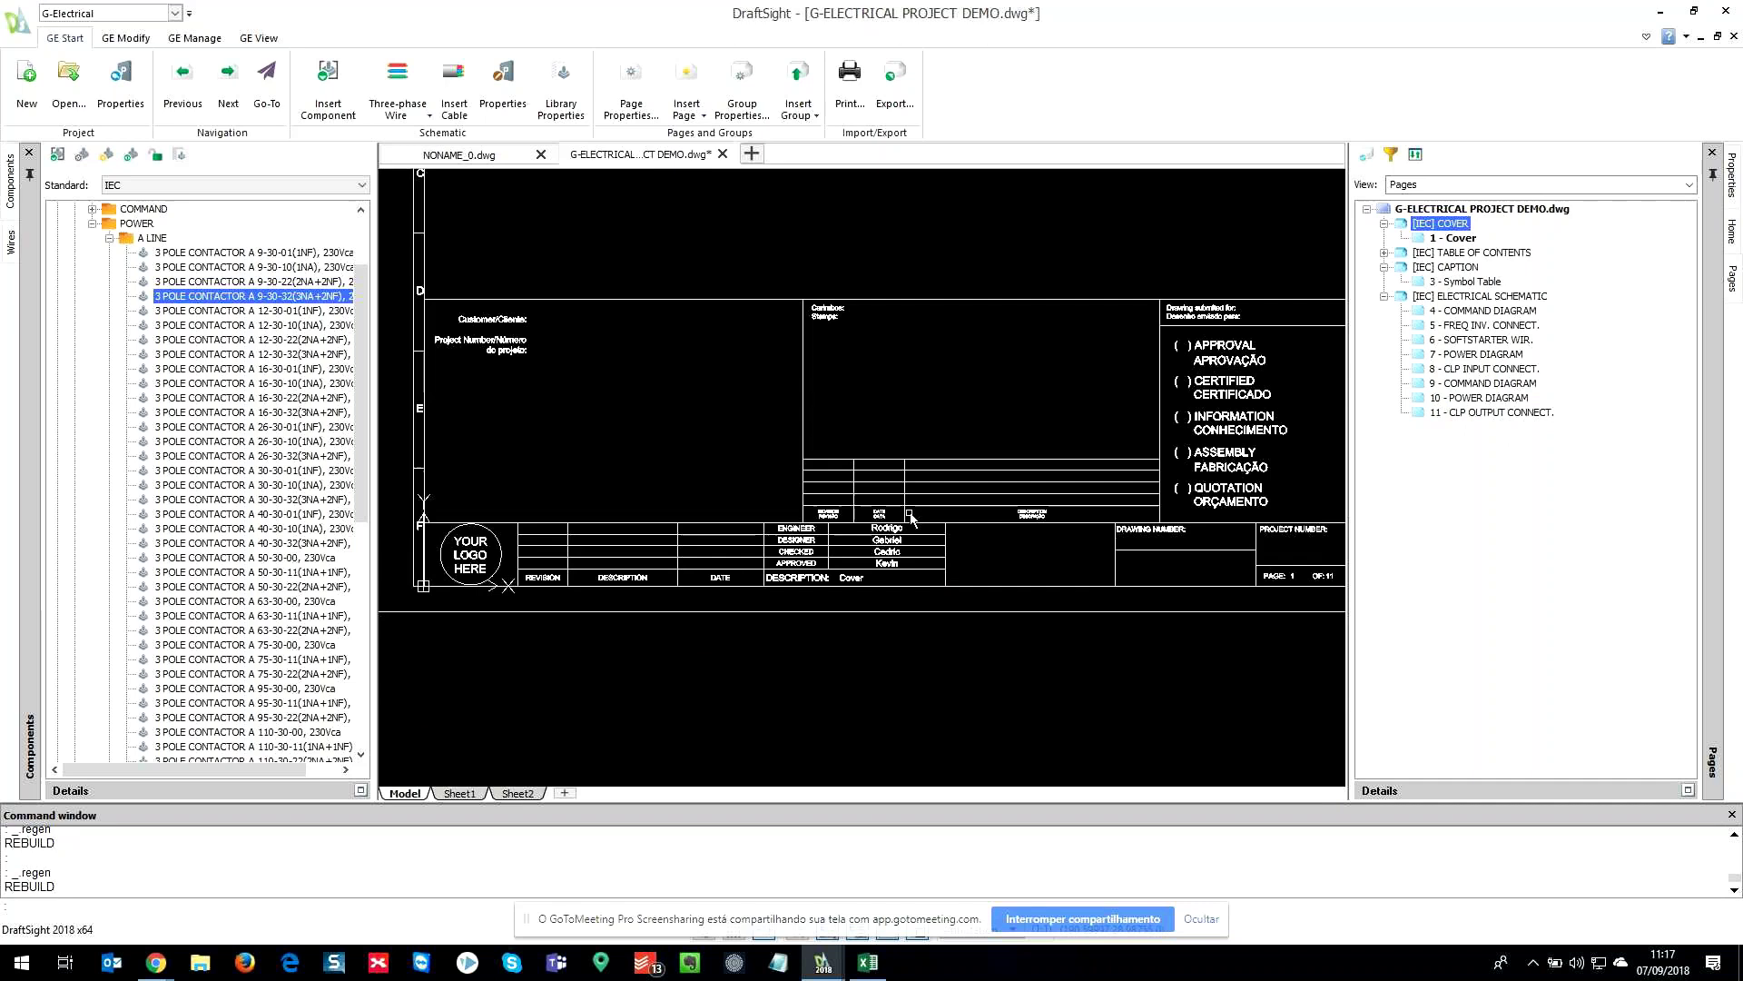
- Remove the COVER group from the project and insert a new cover in its place
right_click(1444, 224)
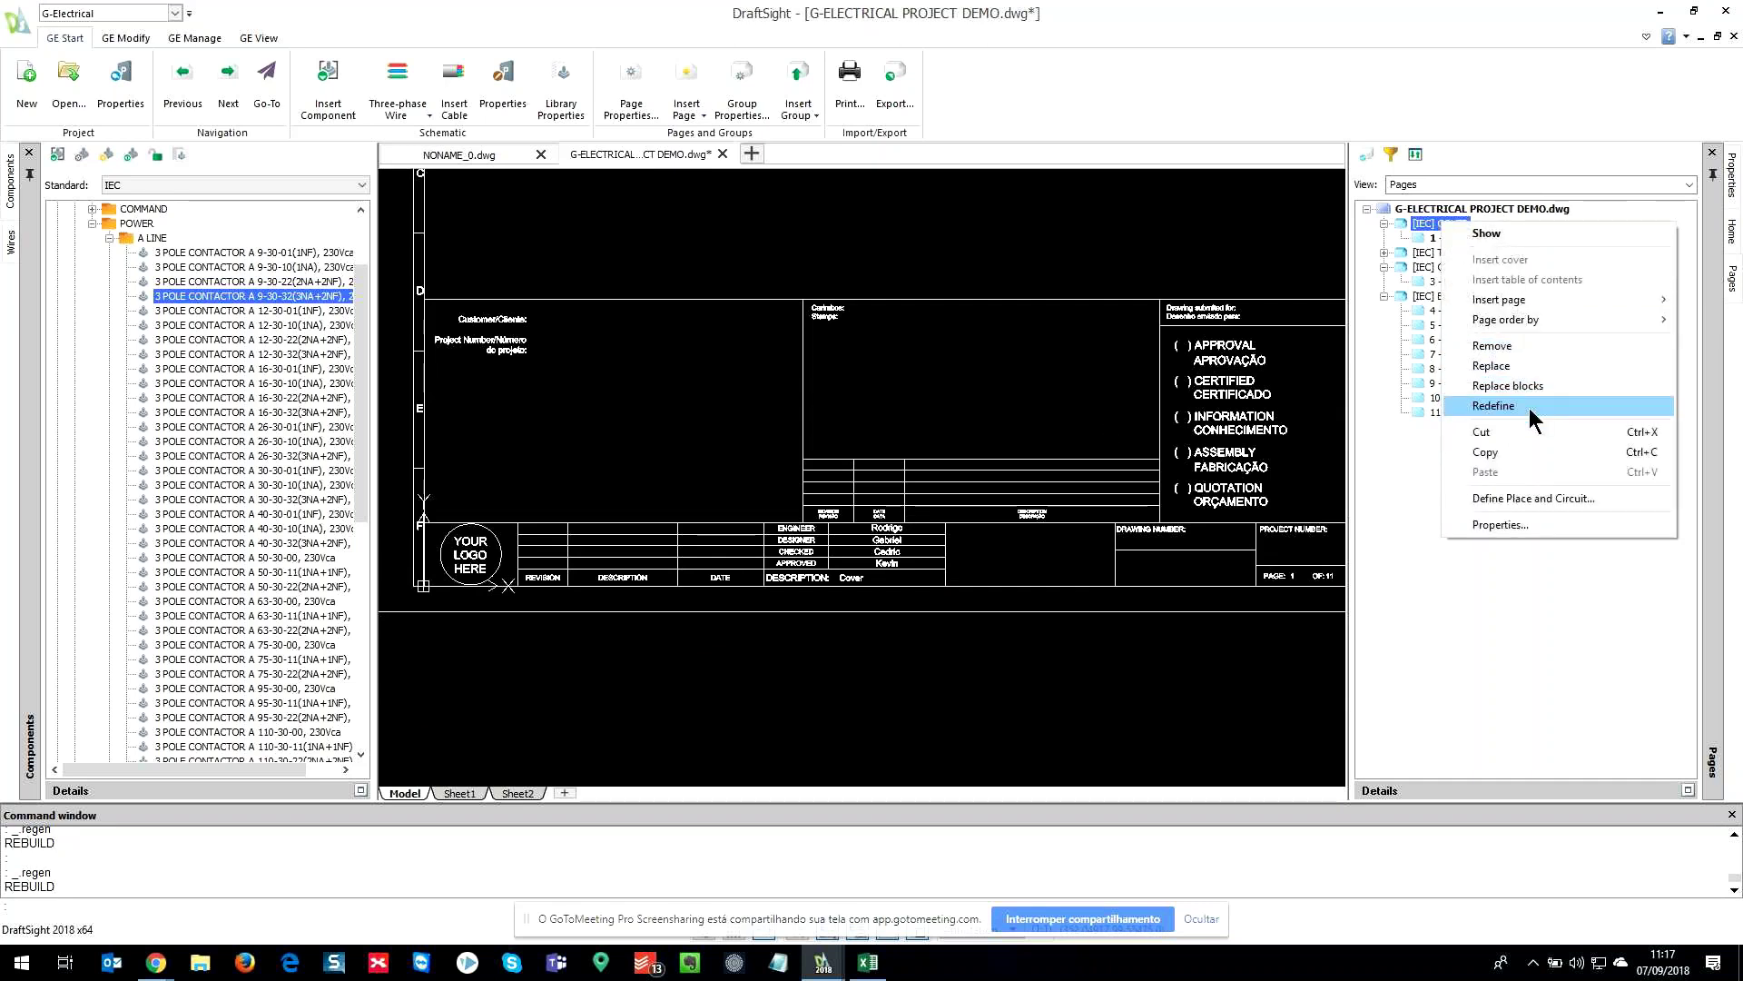
left_click(1515, 346)
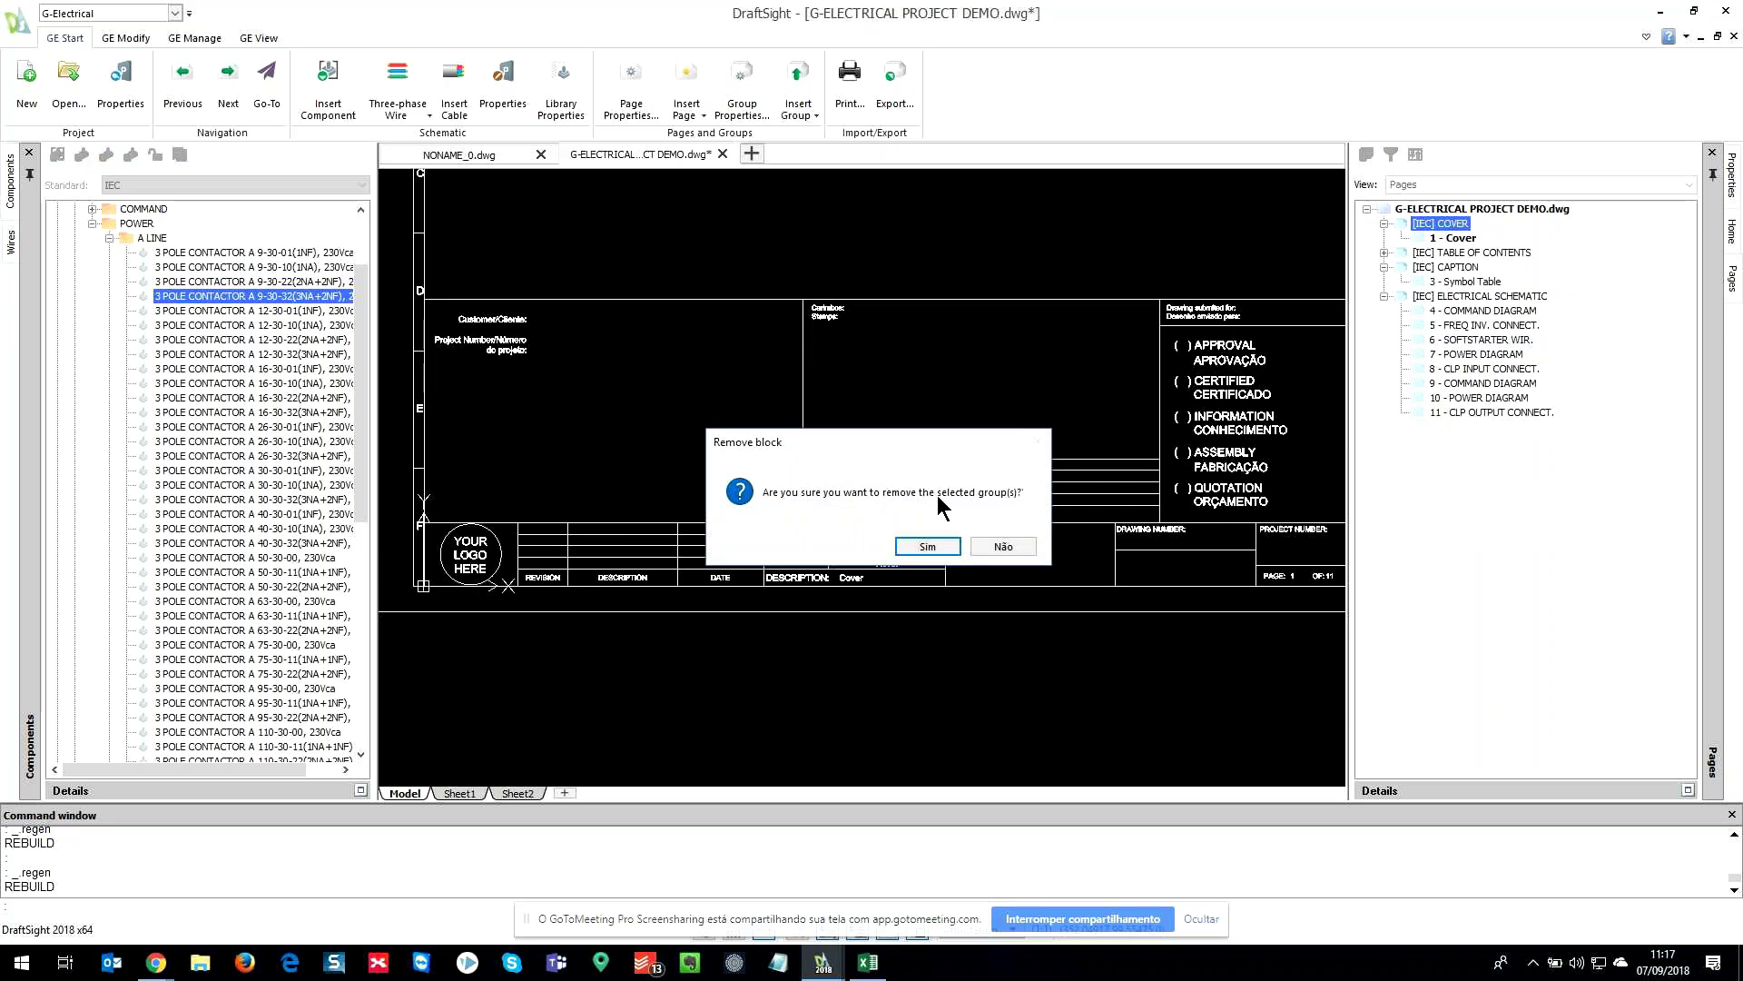
left_click(927, 546)
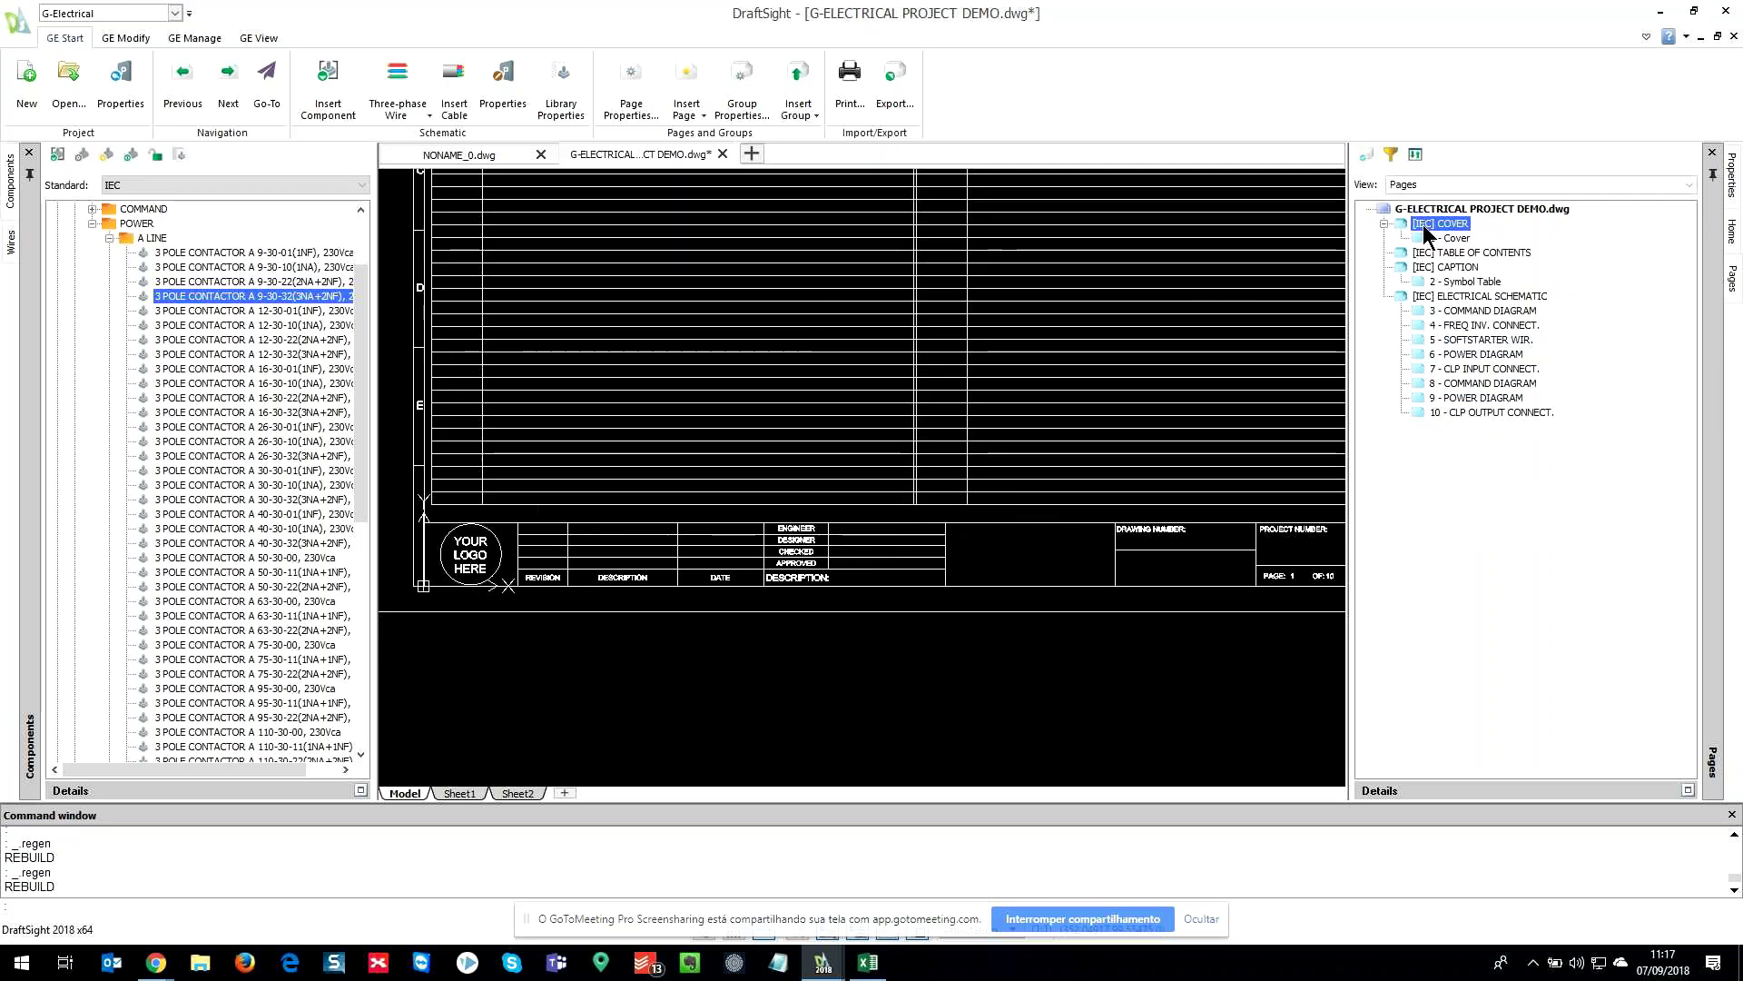
left_click(976, 628)
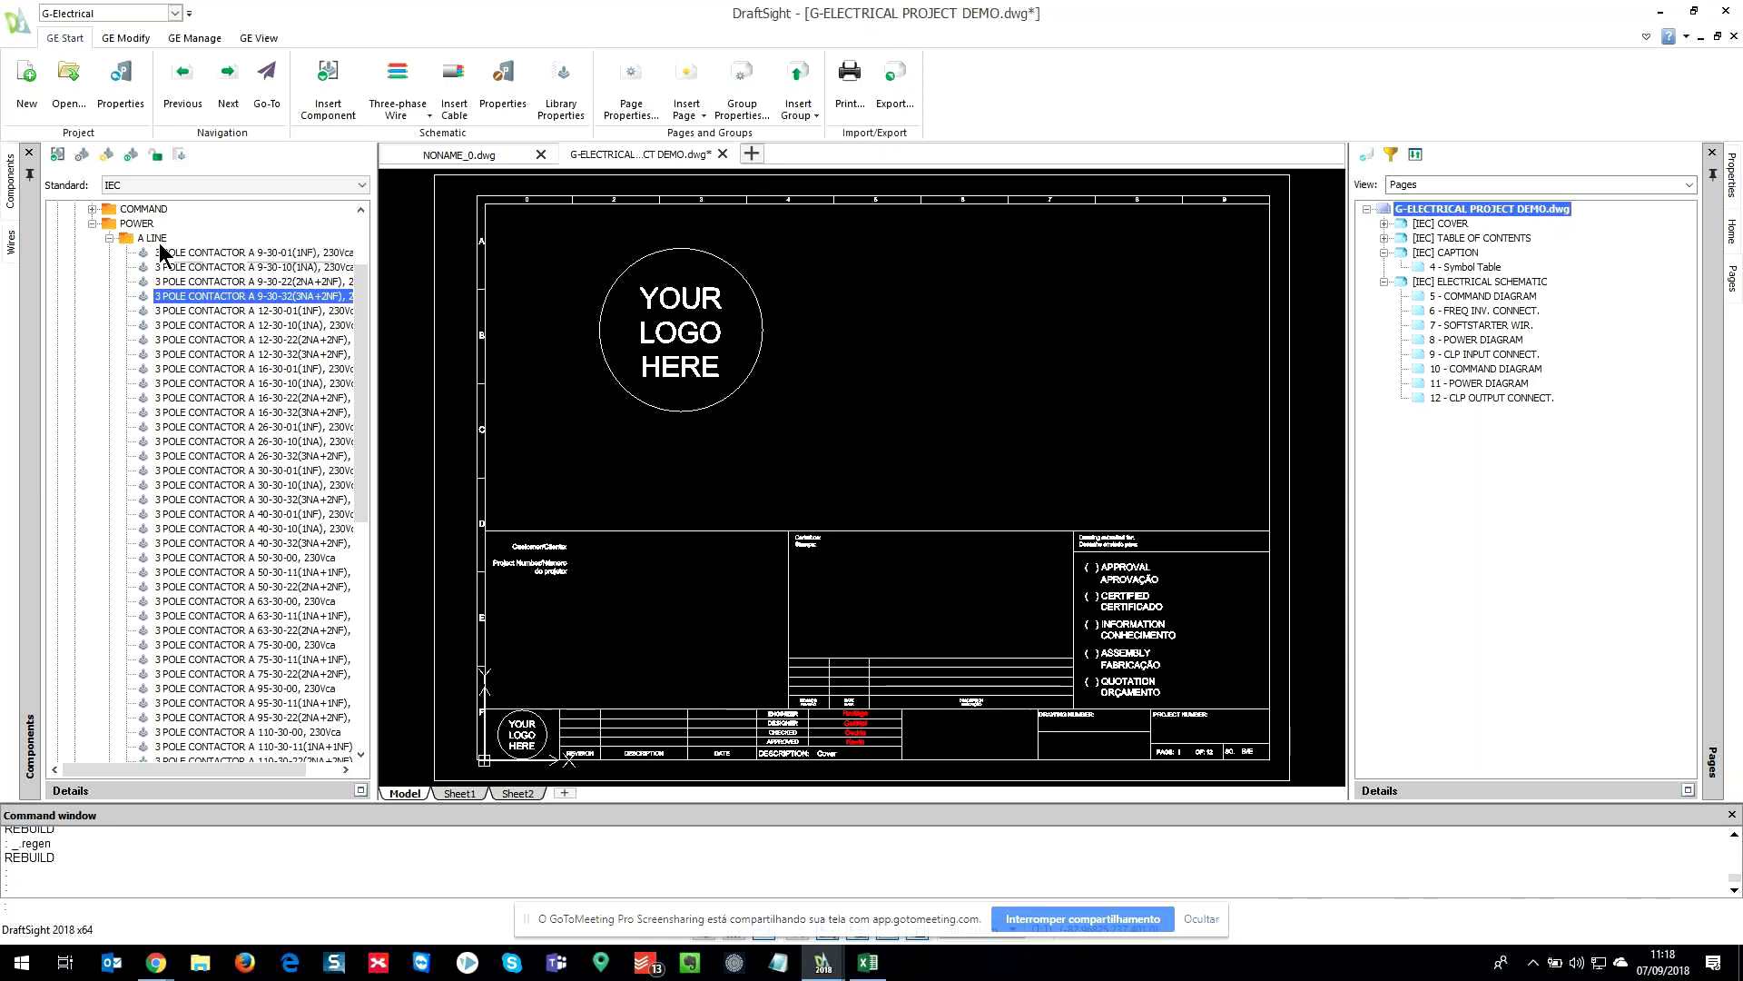
- Collapse the A LINE contactor folder and review the available commands for modifying, customizing, viewing palettes and exporting the project
left_click(111, 238)
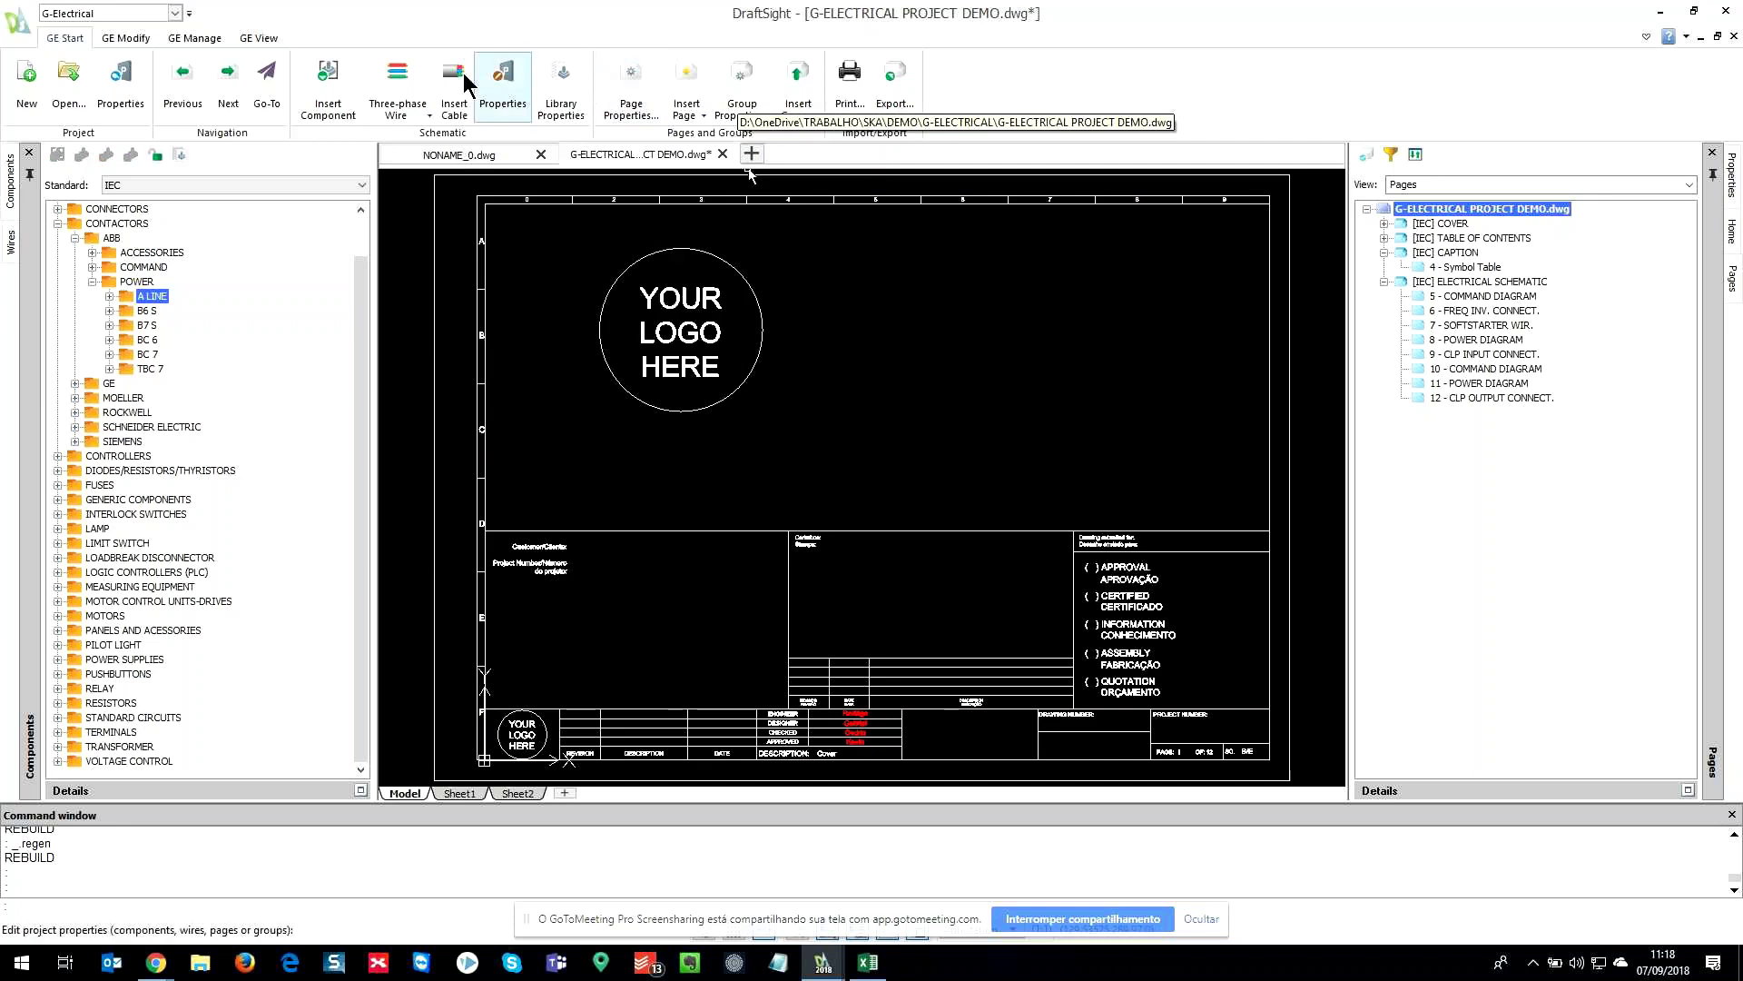
left_click(124, 39)
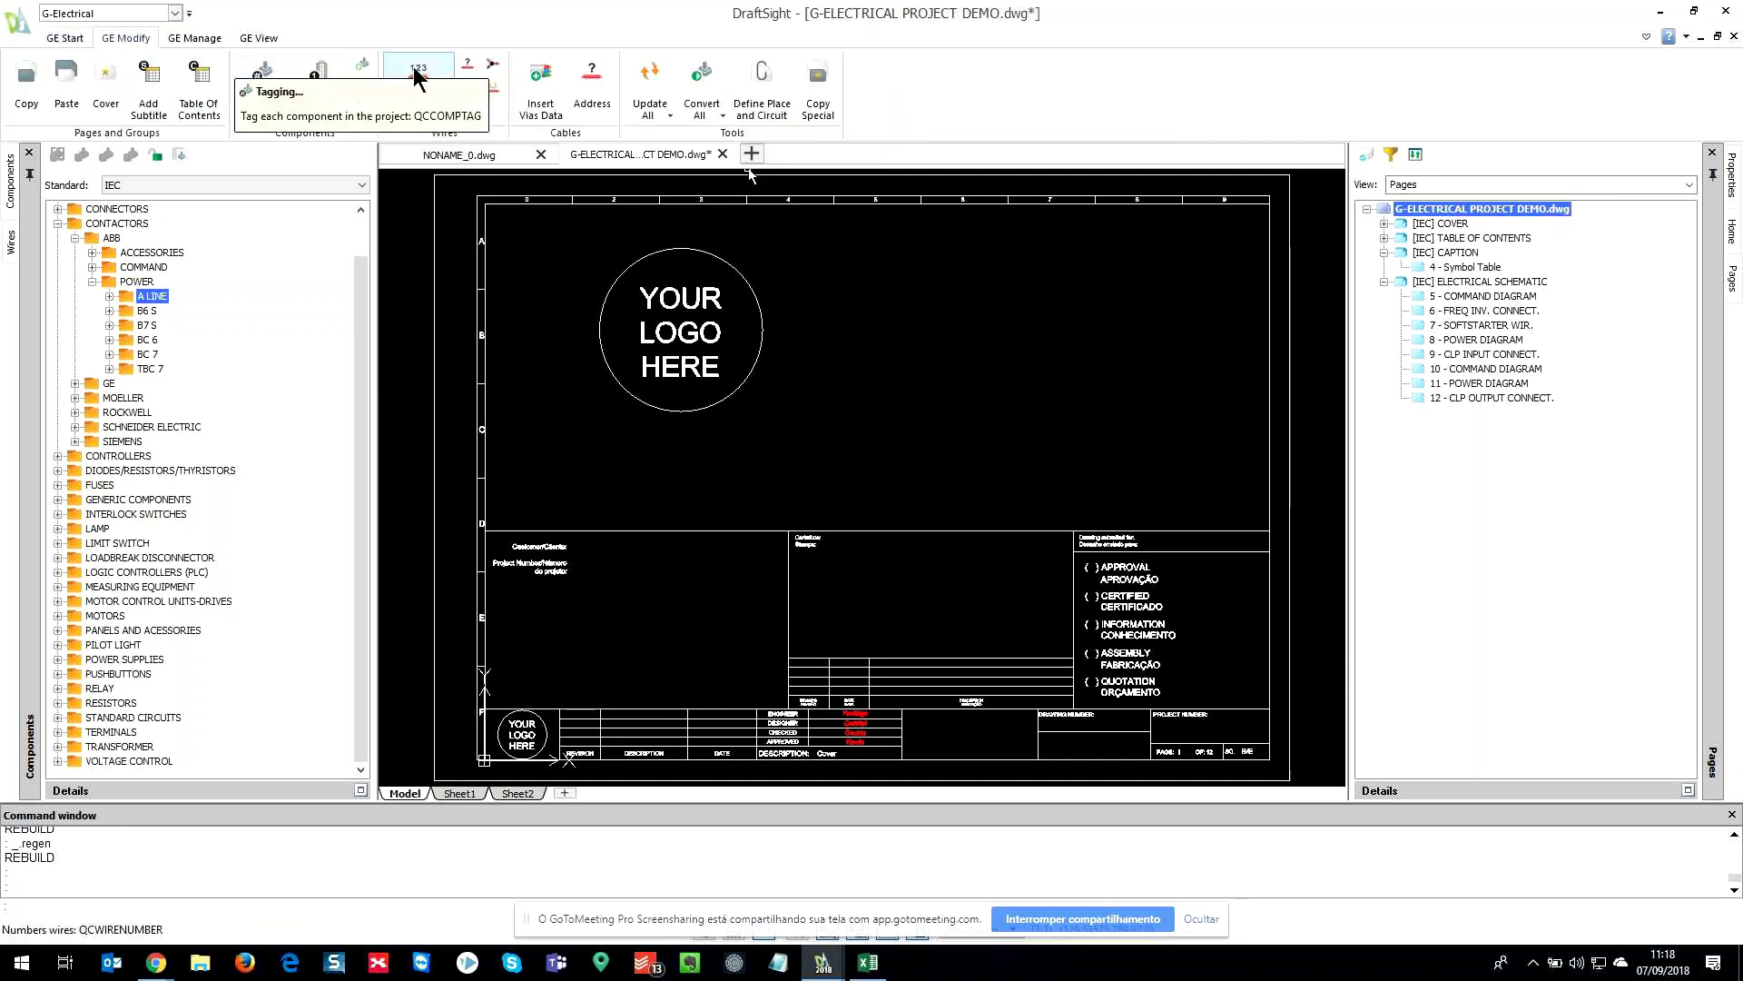
left_click(195, 38)
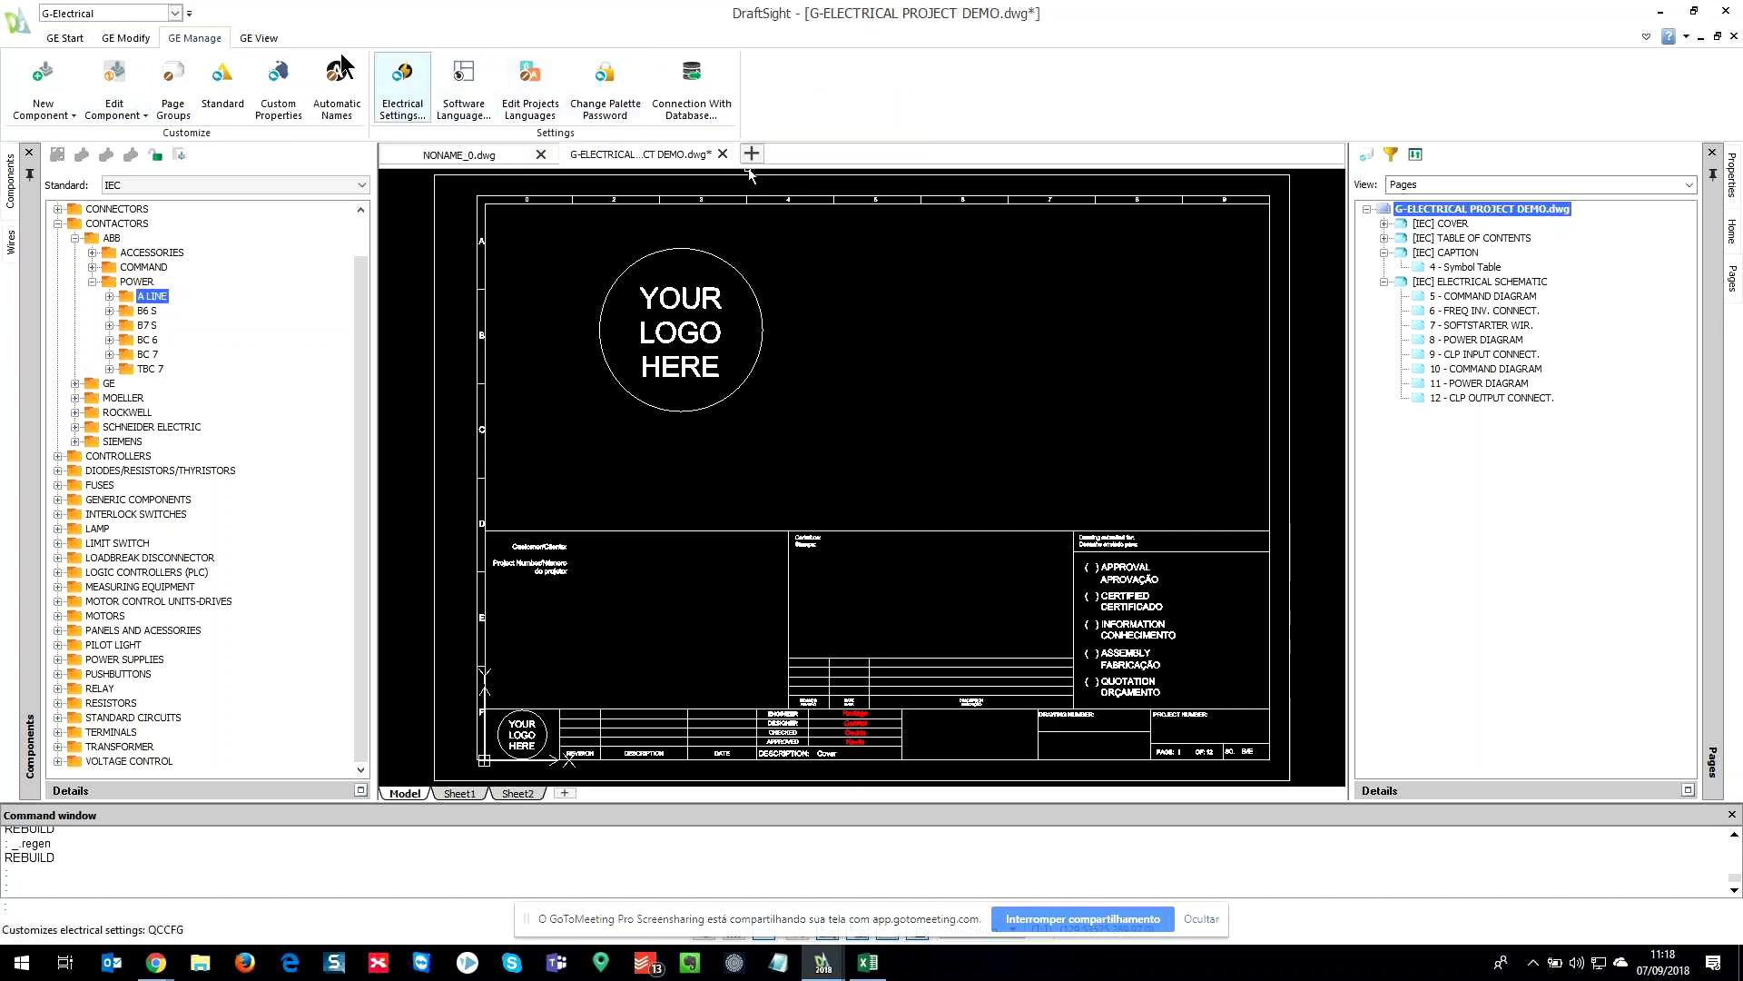
left_click(261, 40)
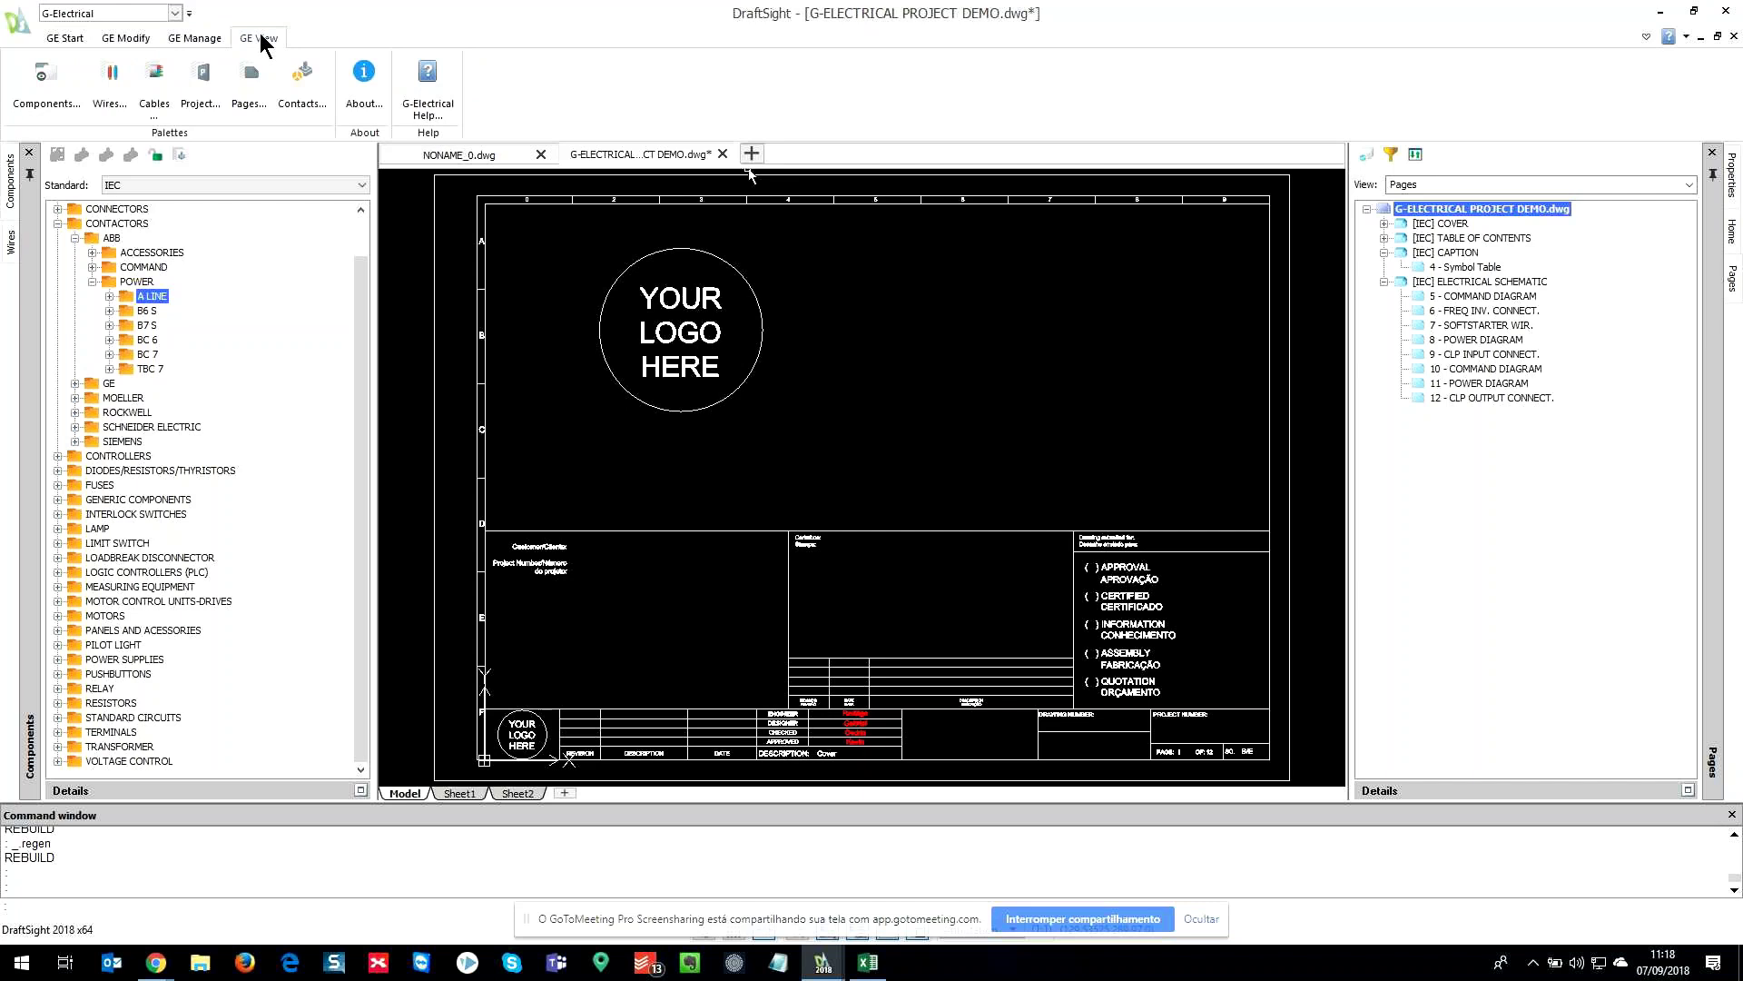
left_click(148, 41)
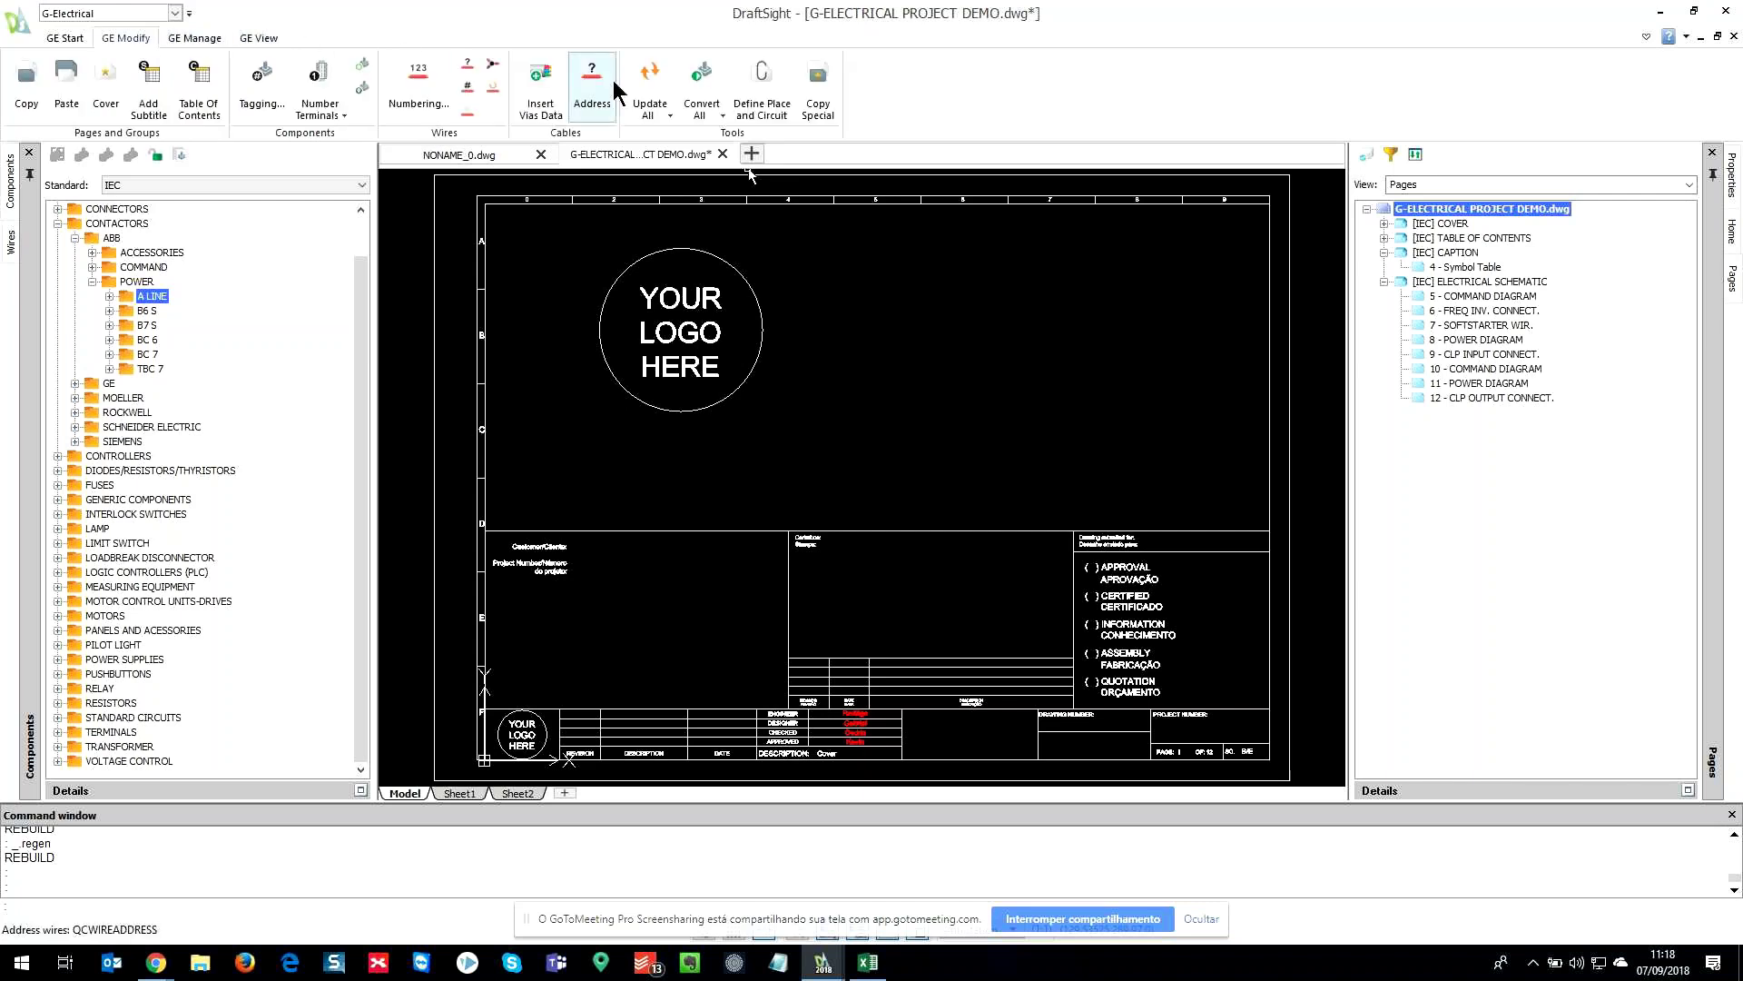
left_click(205, 40)
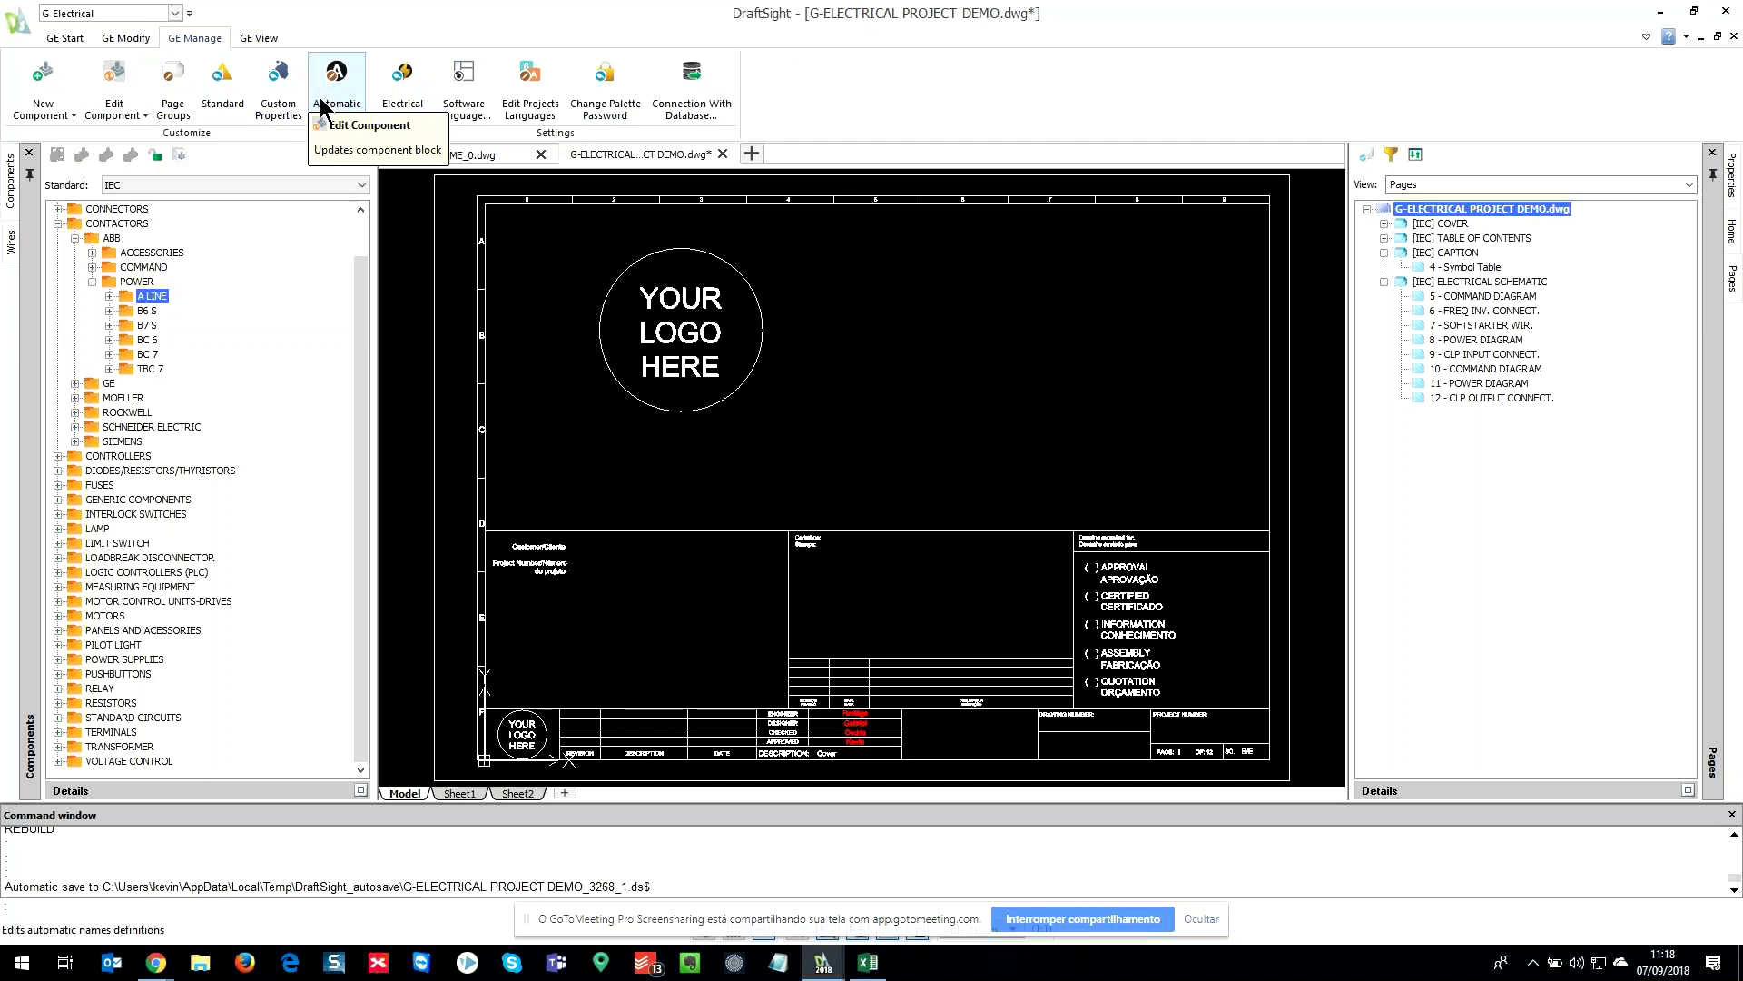
left_click(64, 37)
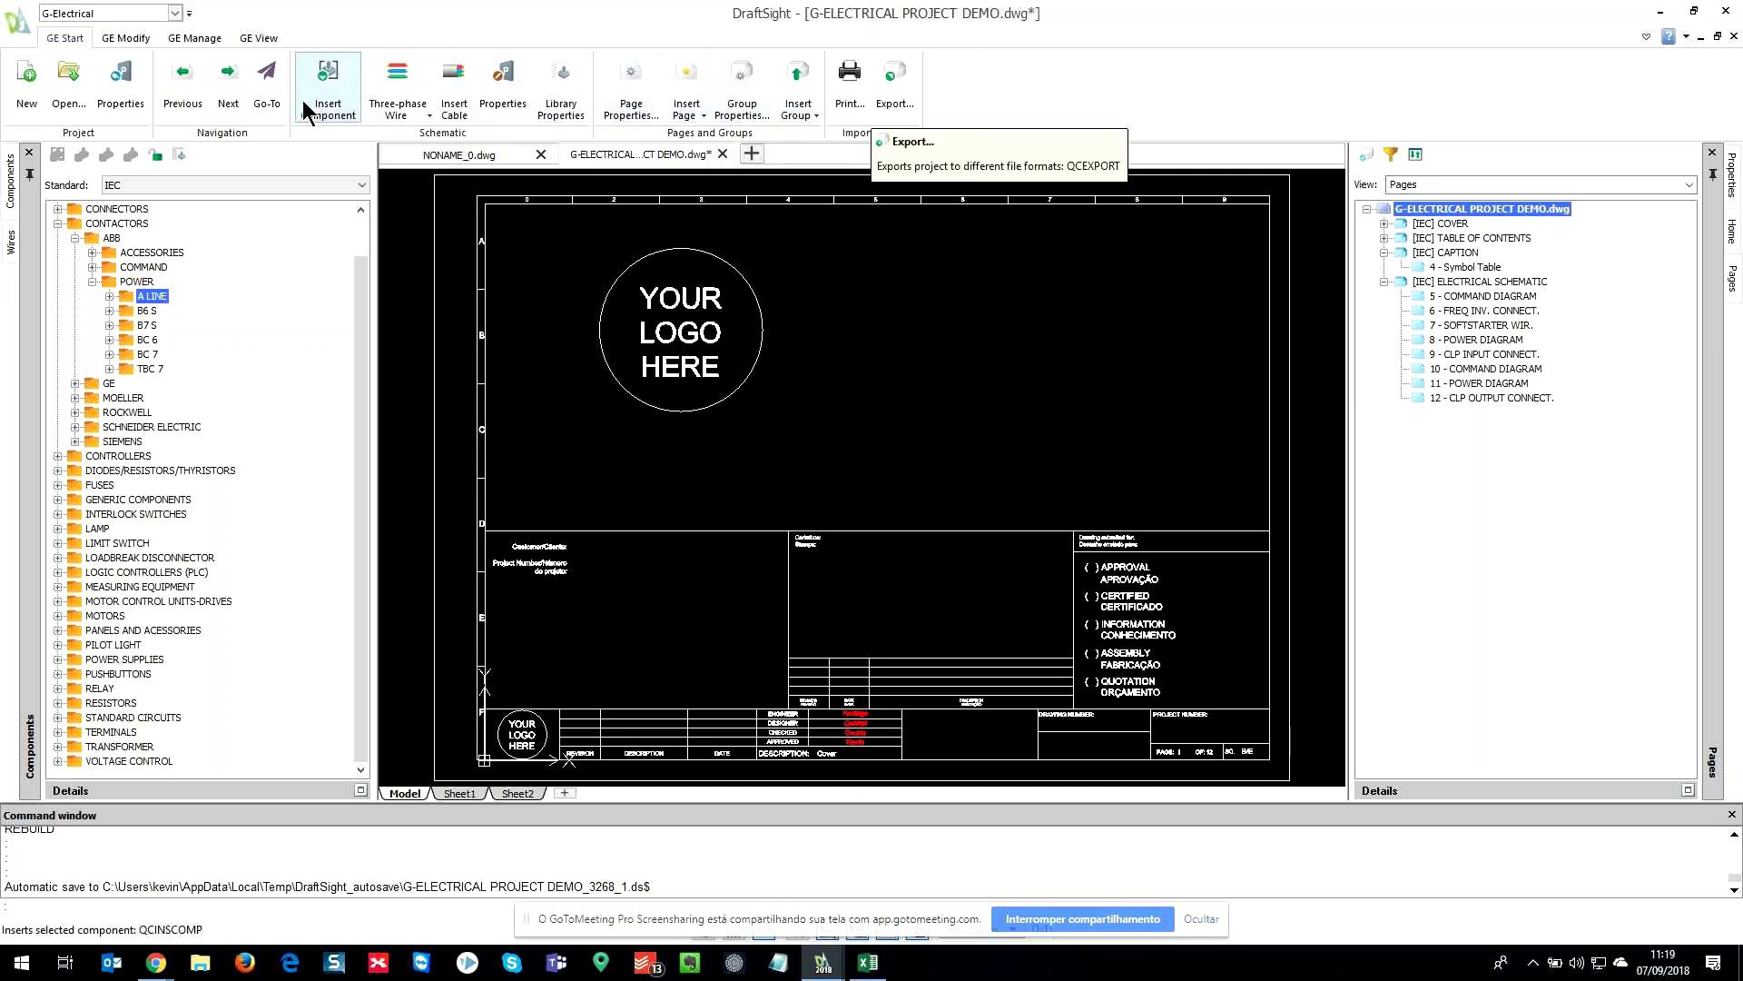
- Open the custom properties dictionary and enlarge its window to review all the component properties
left_click(119, 38)
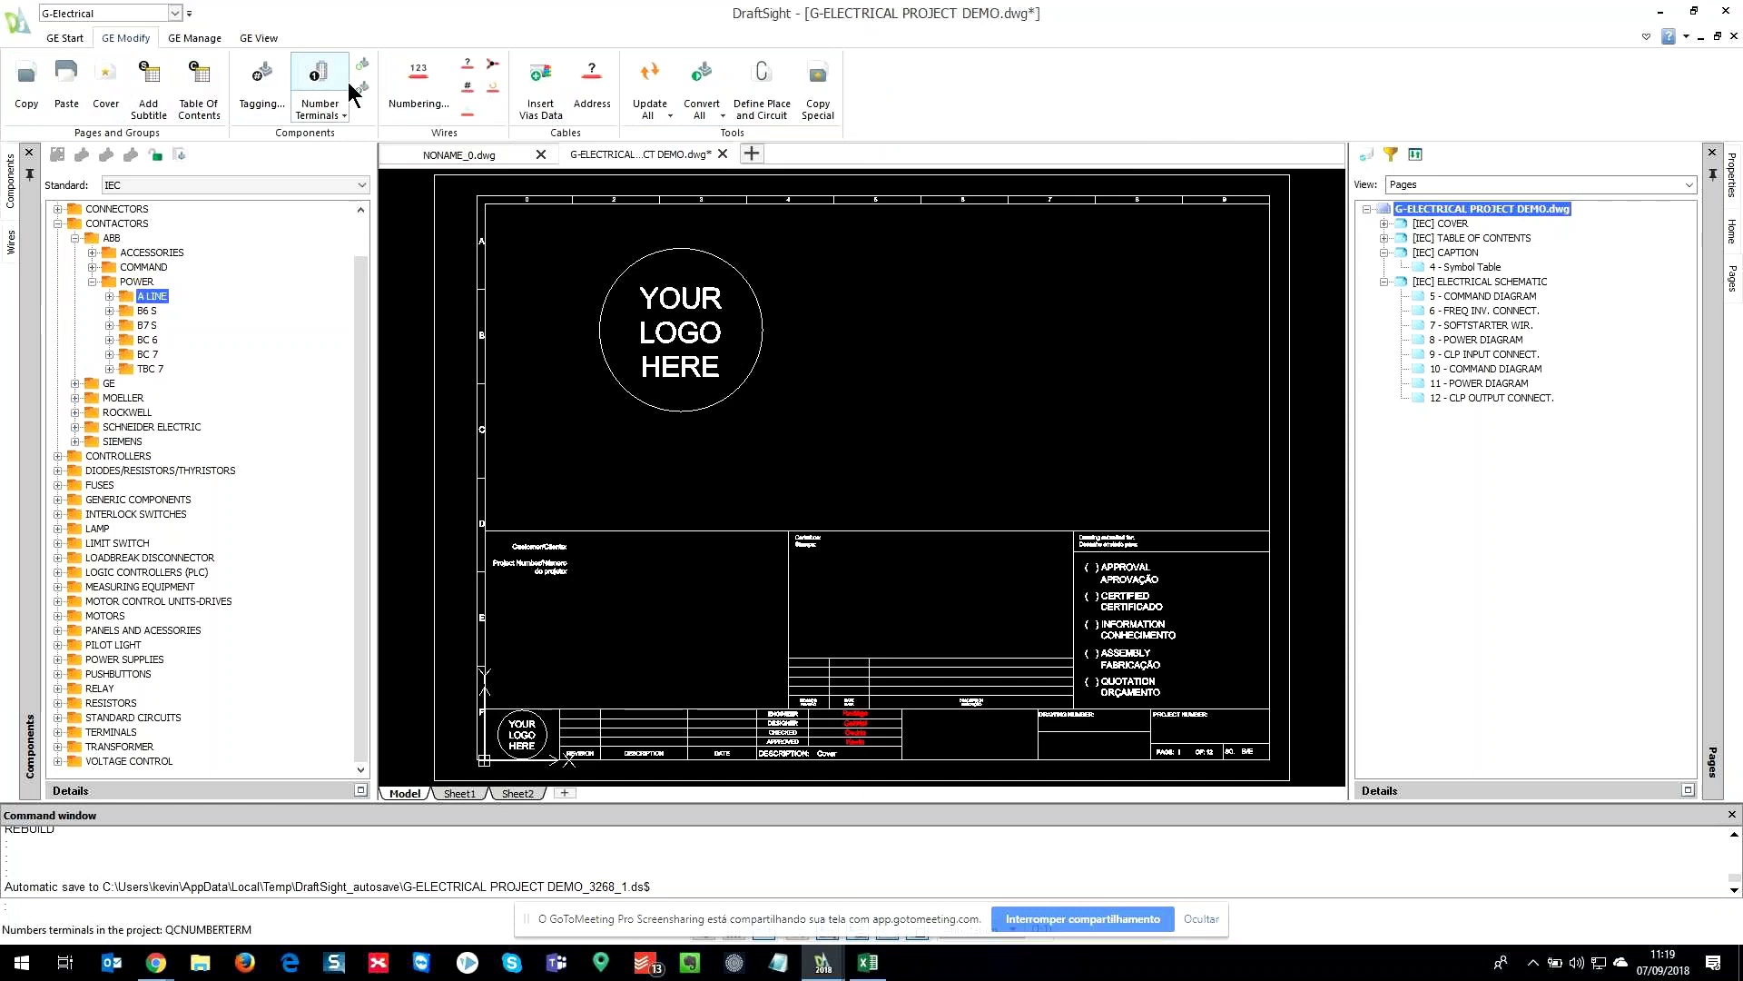
left_click(186, 38)
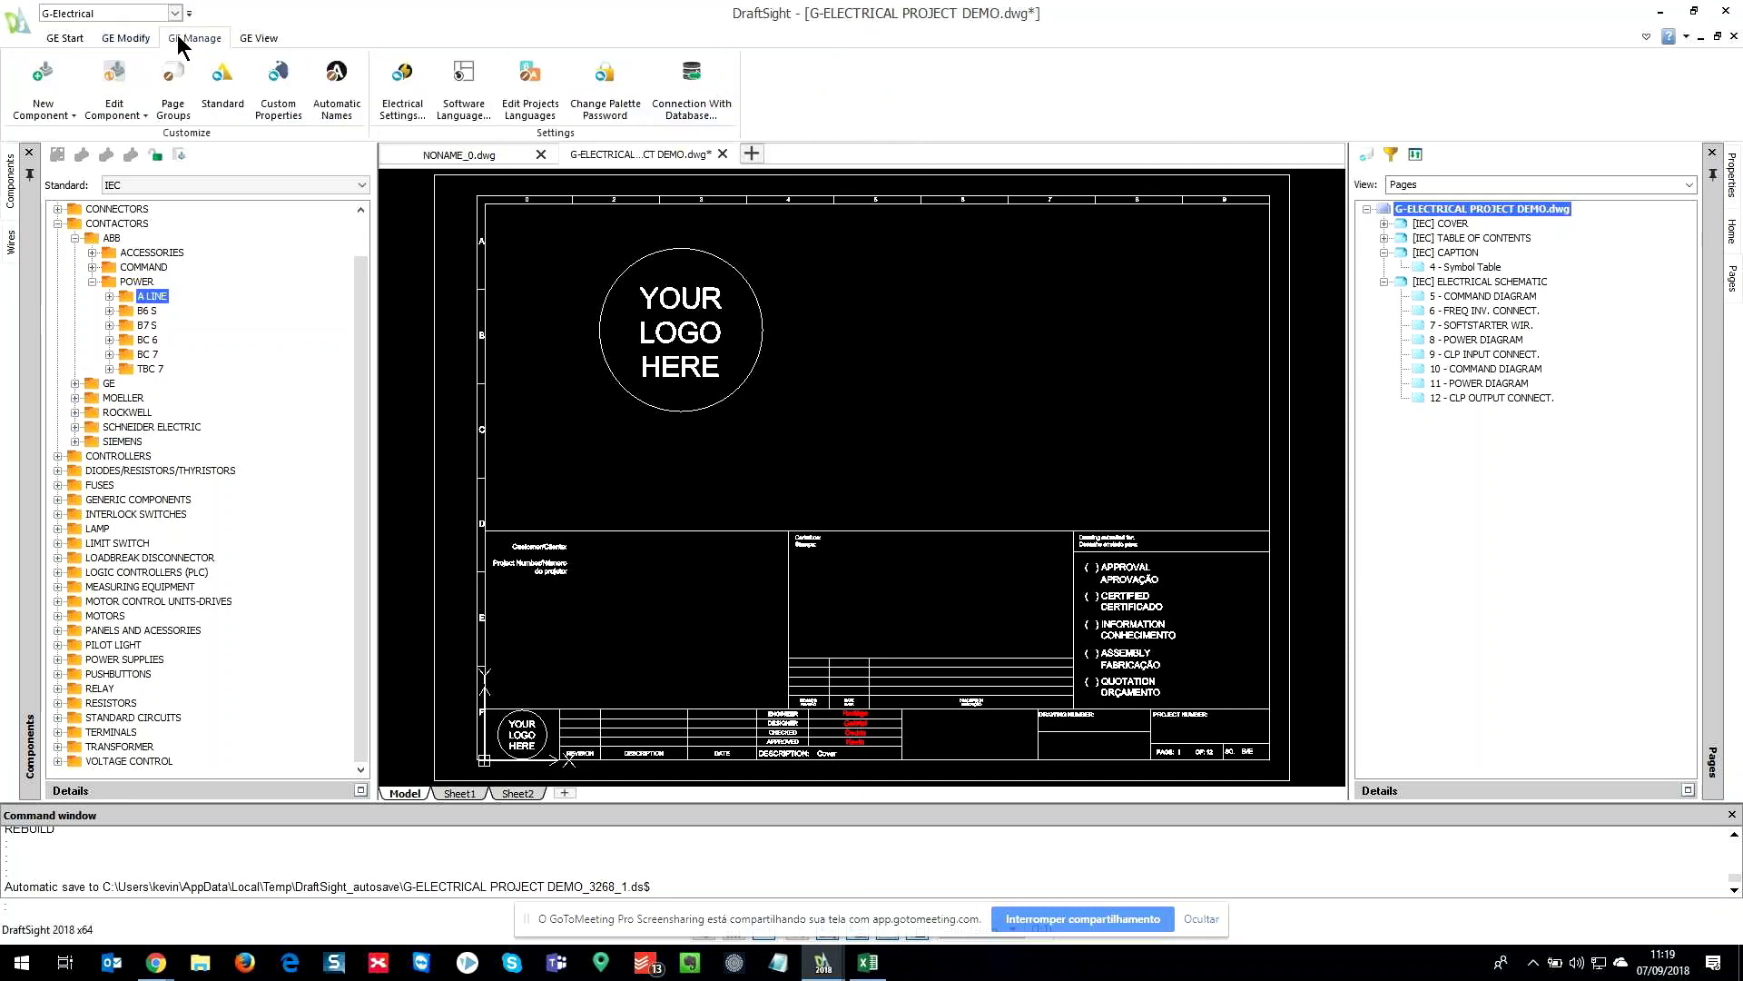
left_click(290, 109)
left_click(1002, 546)
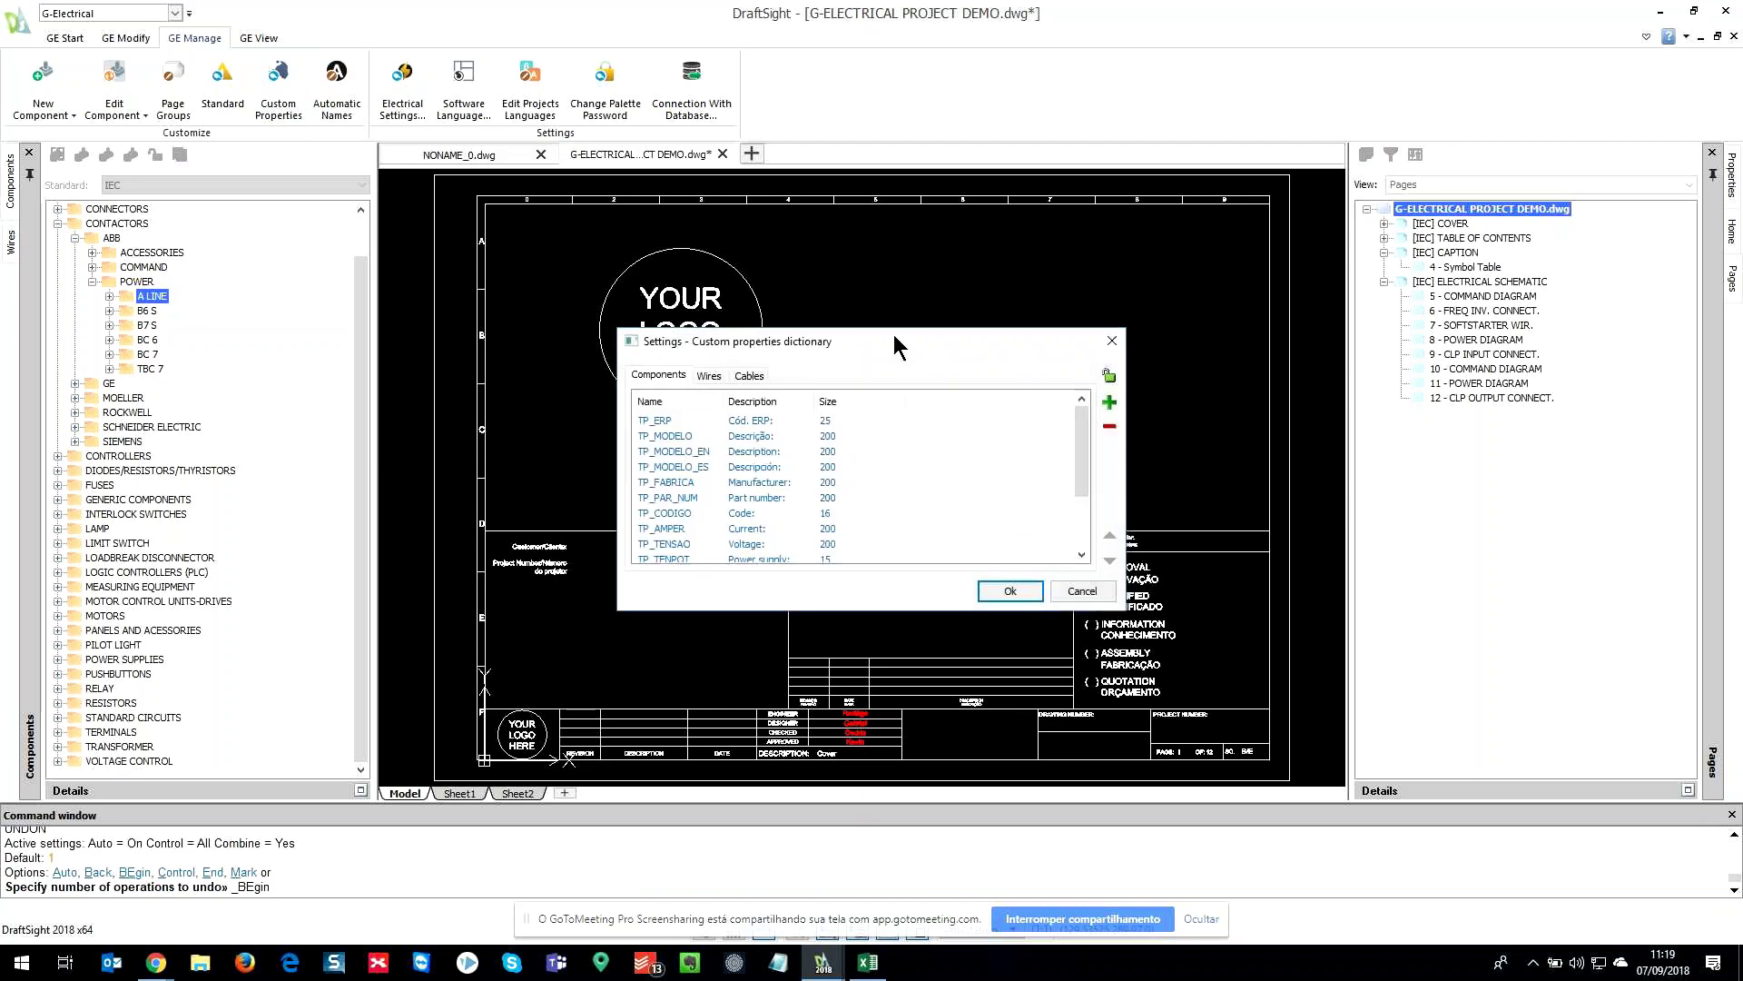
left_click_drag(891, 325, 888, 160)
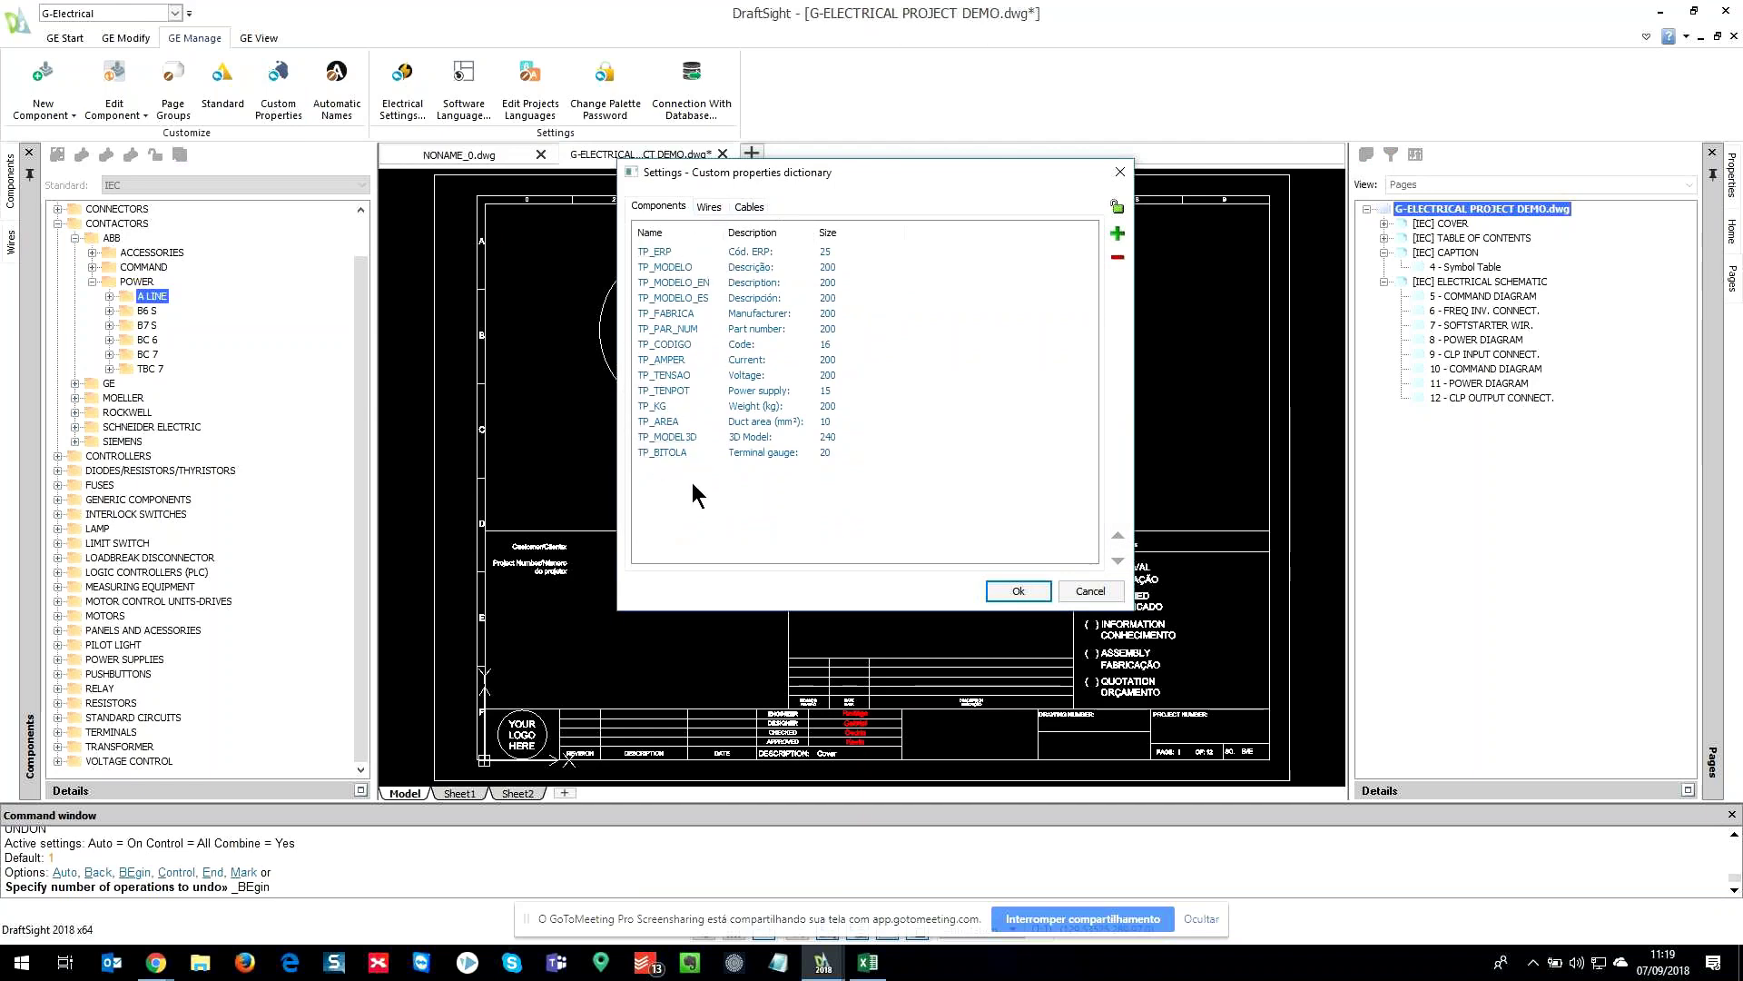
- Add a component property entry named TP_ERP with the description "ERP Info." and a size of 30
left_click(1117, 234)
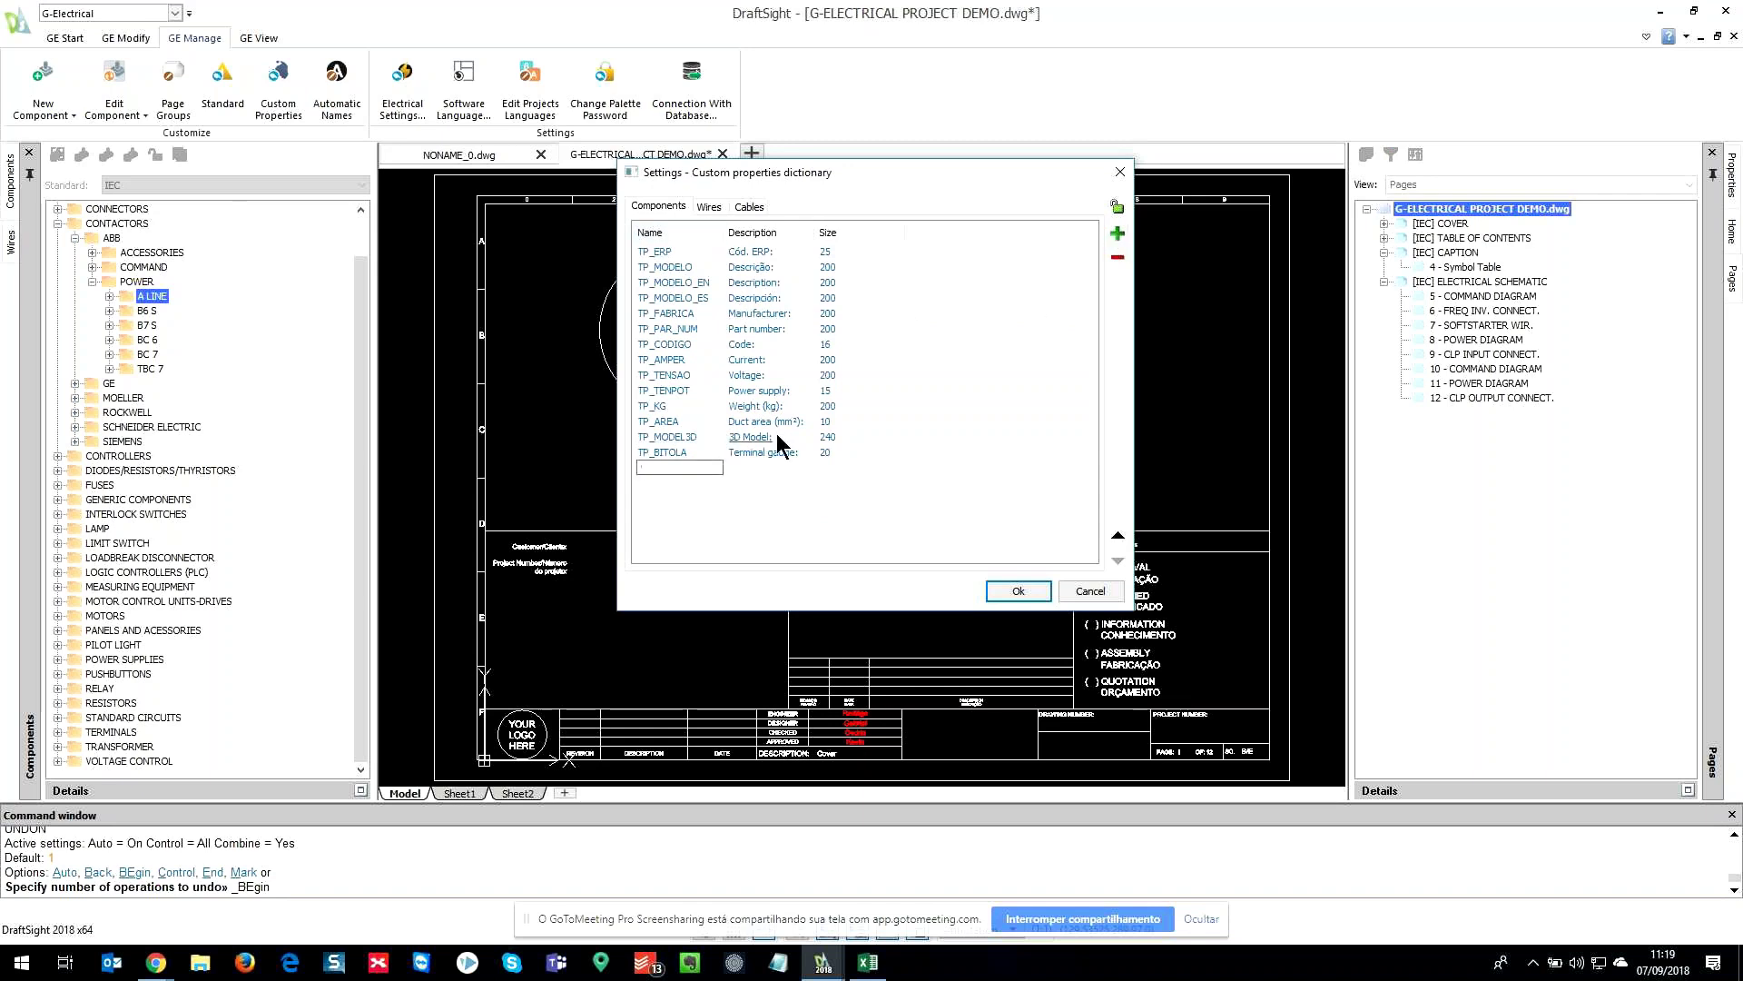
type("TP_")
left_click(752, 470)
type("ERP Info.")
key("Tab")
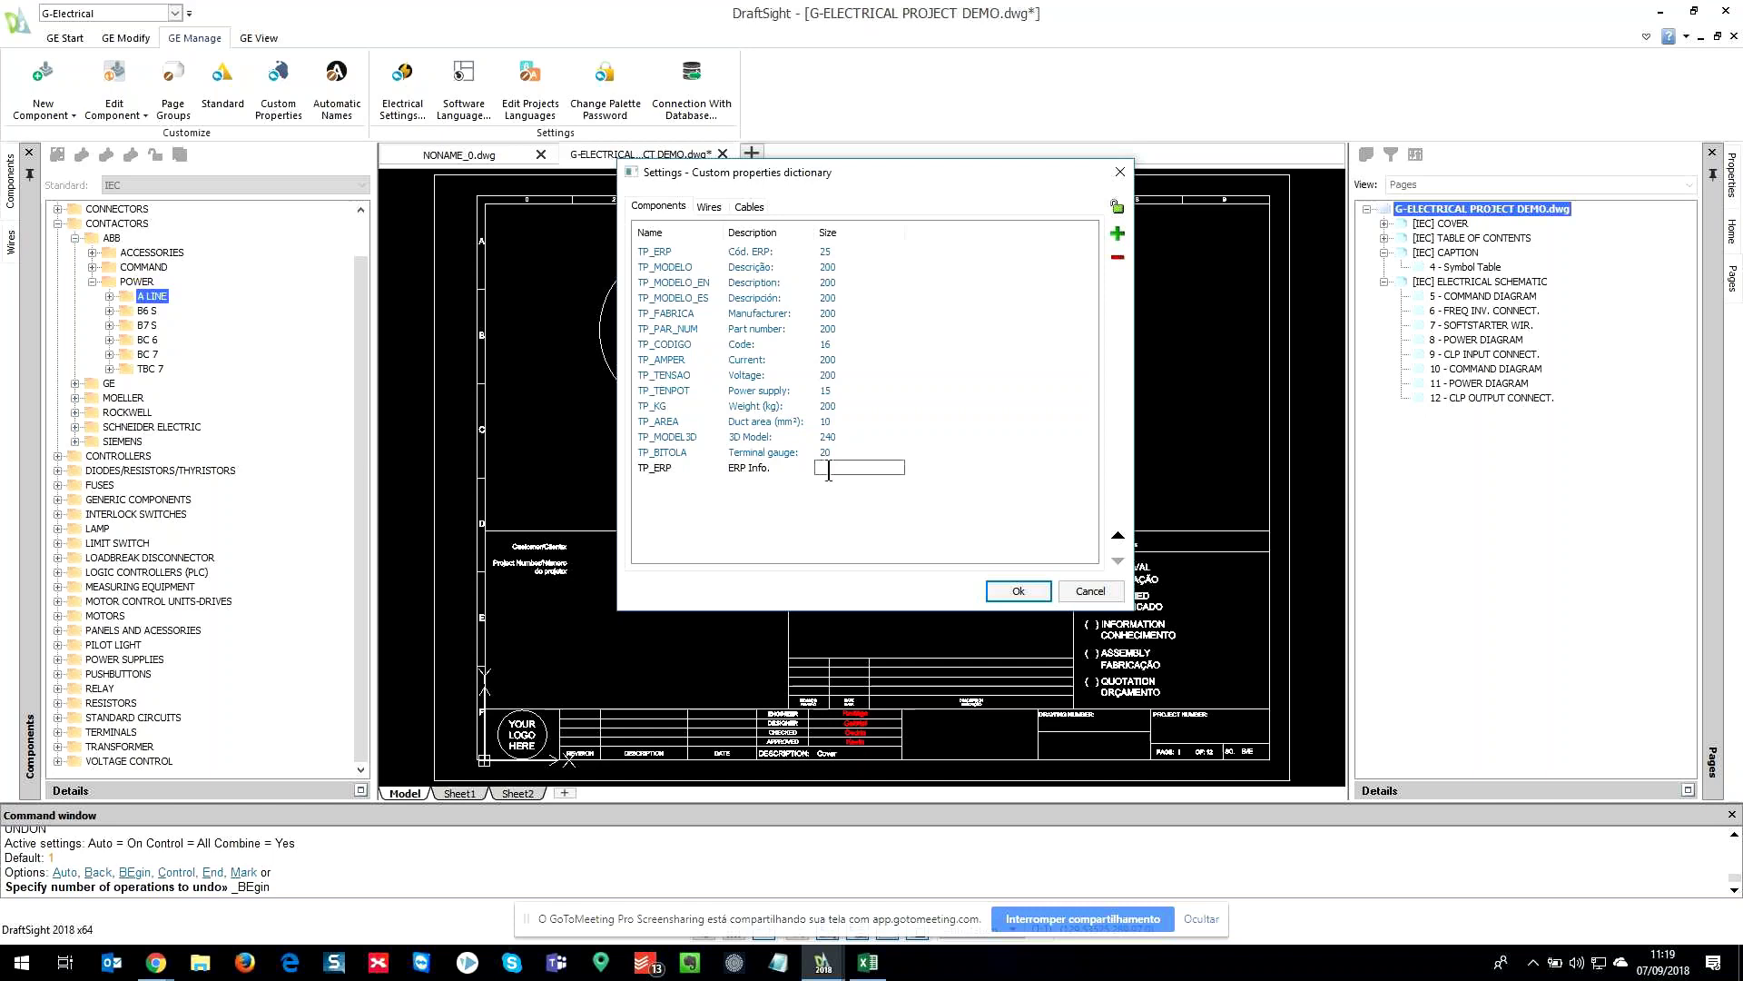
left_click(850, 540)
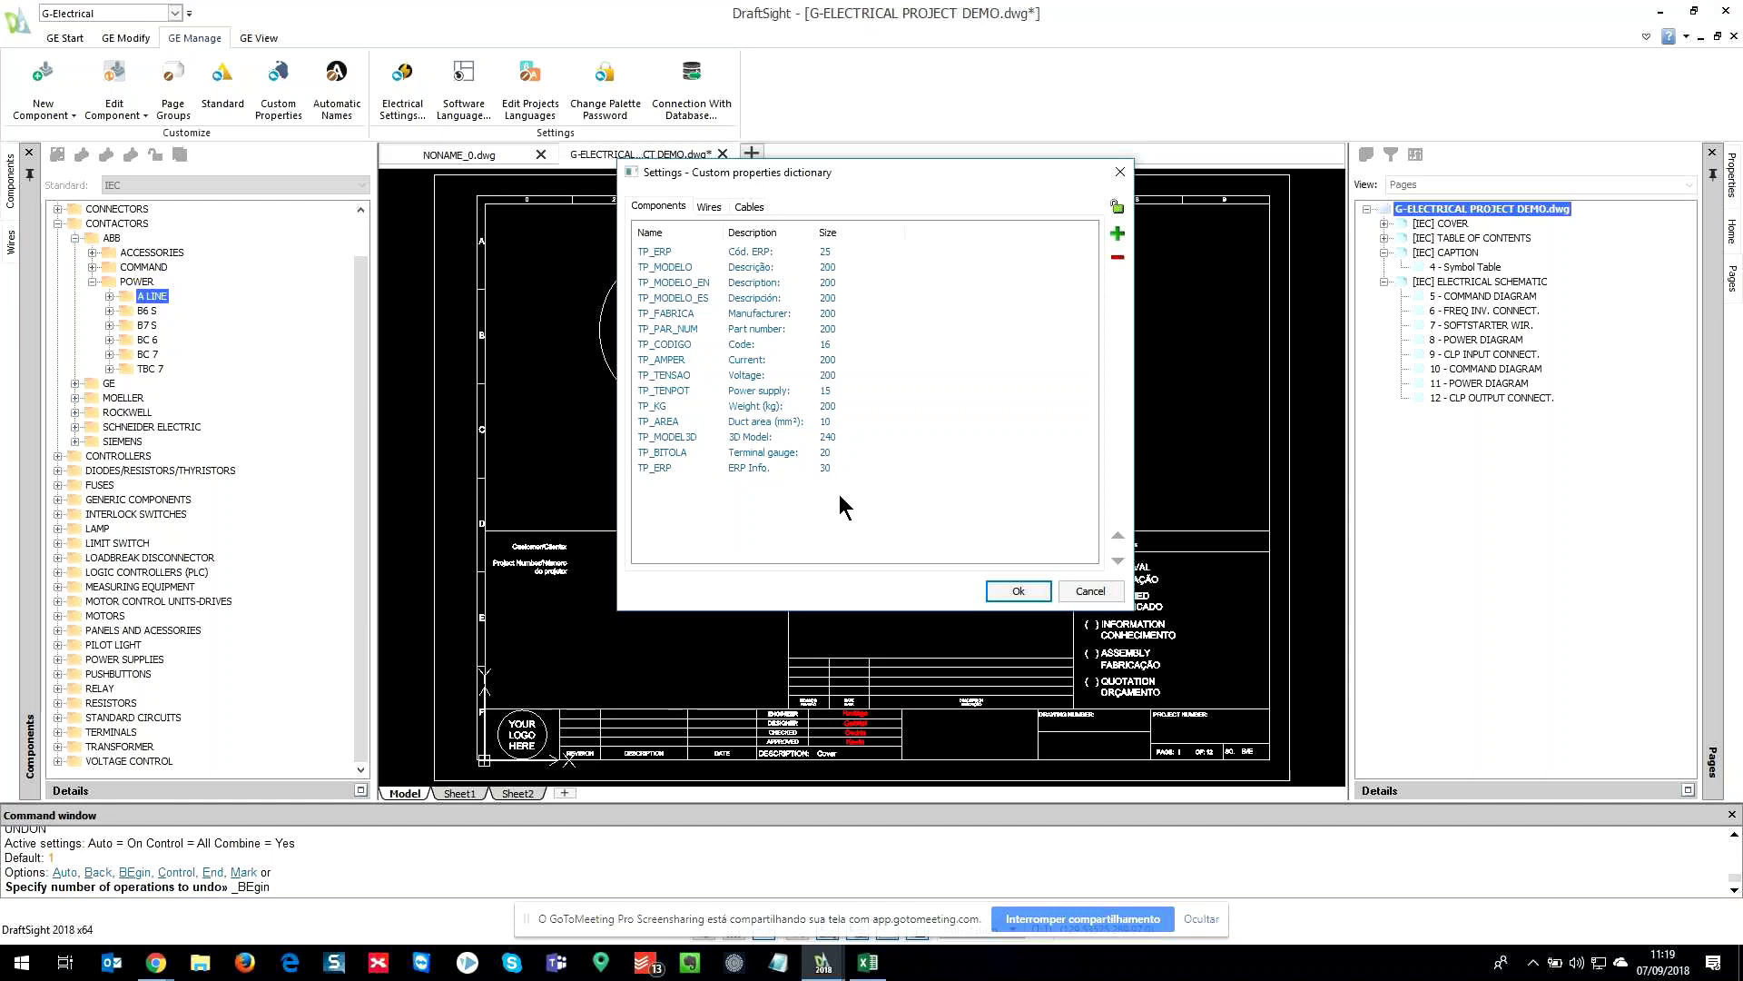
- Try to save the custom properties dictionary by confirming the data update, and dismiss the resulting message
left_click(1012, 589)
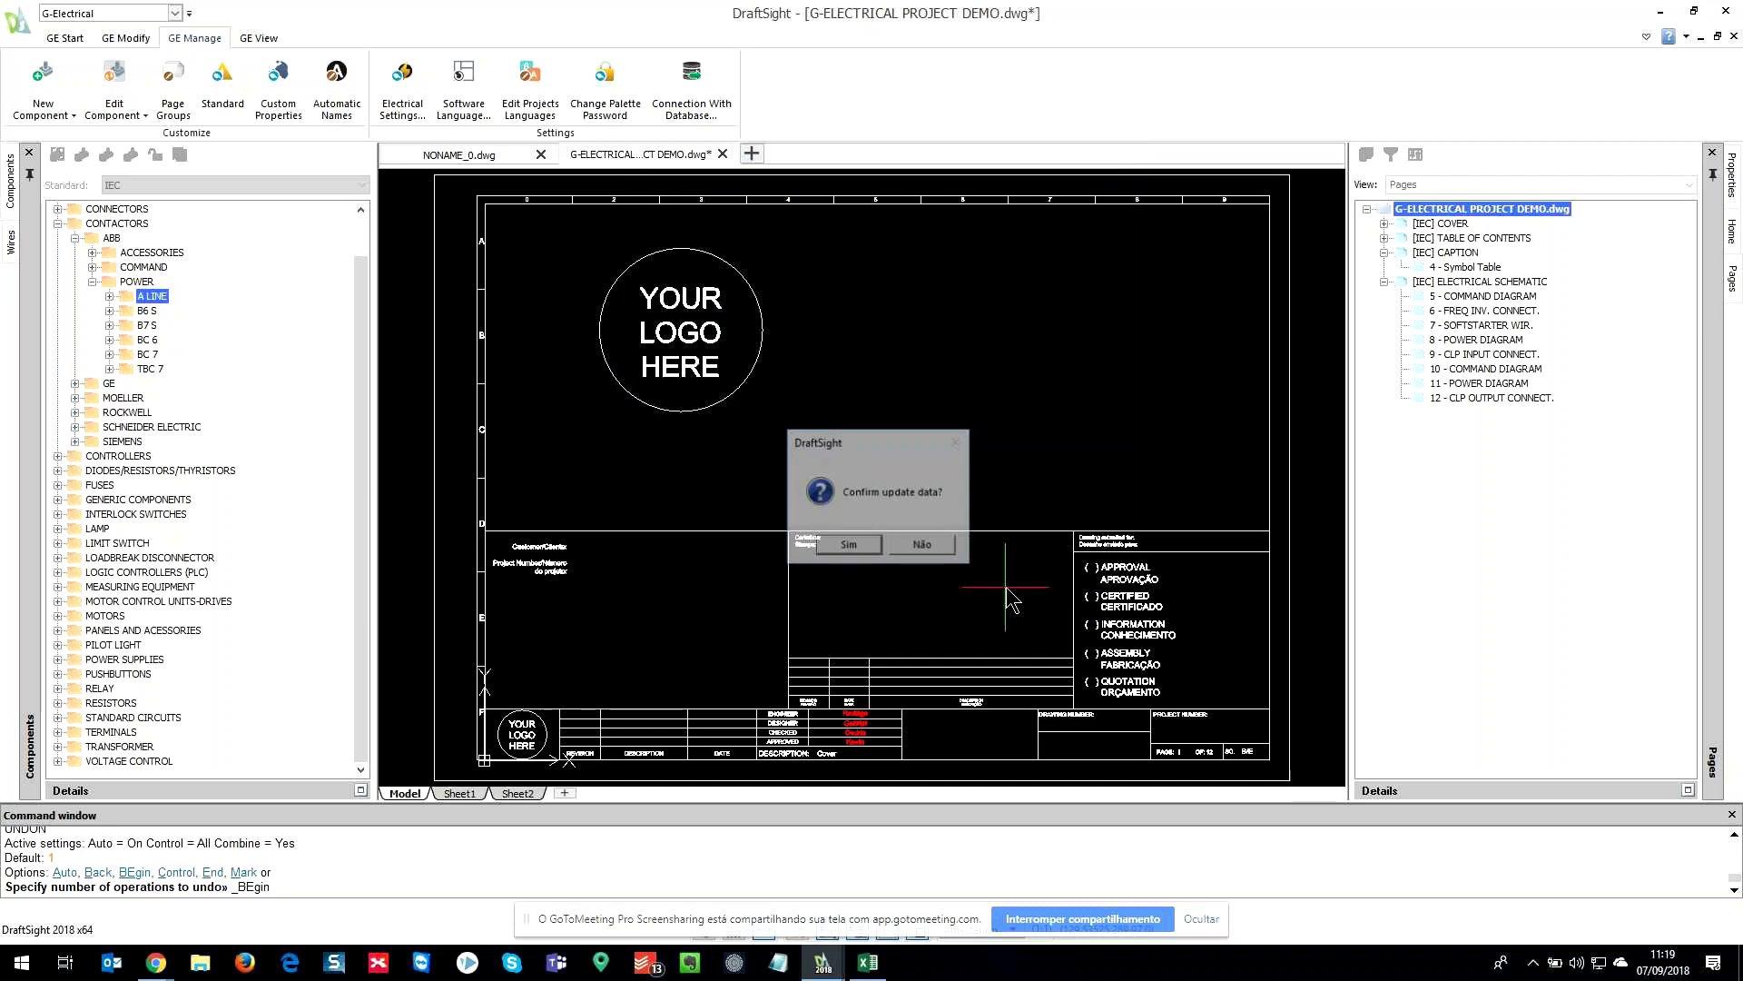
left_click(854, 545)
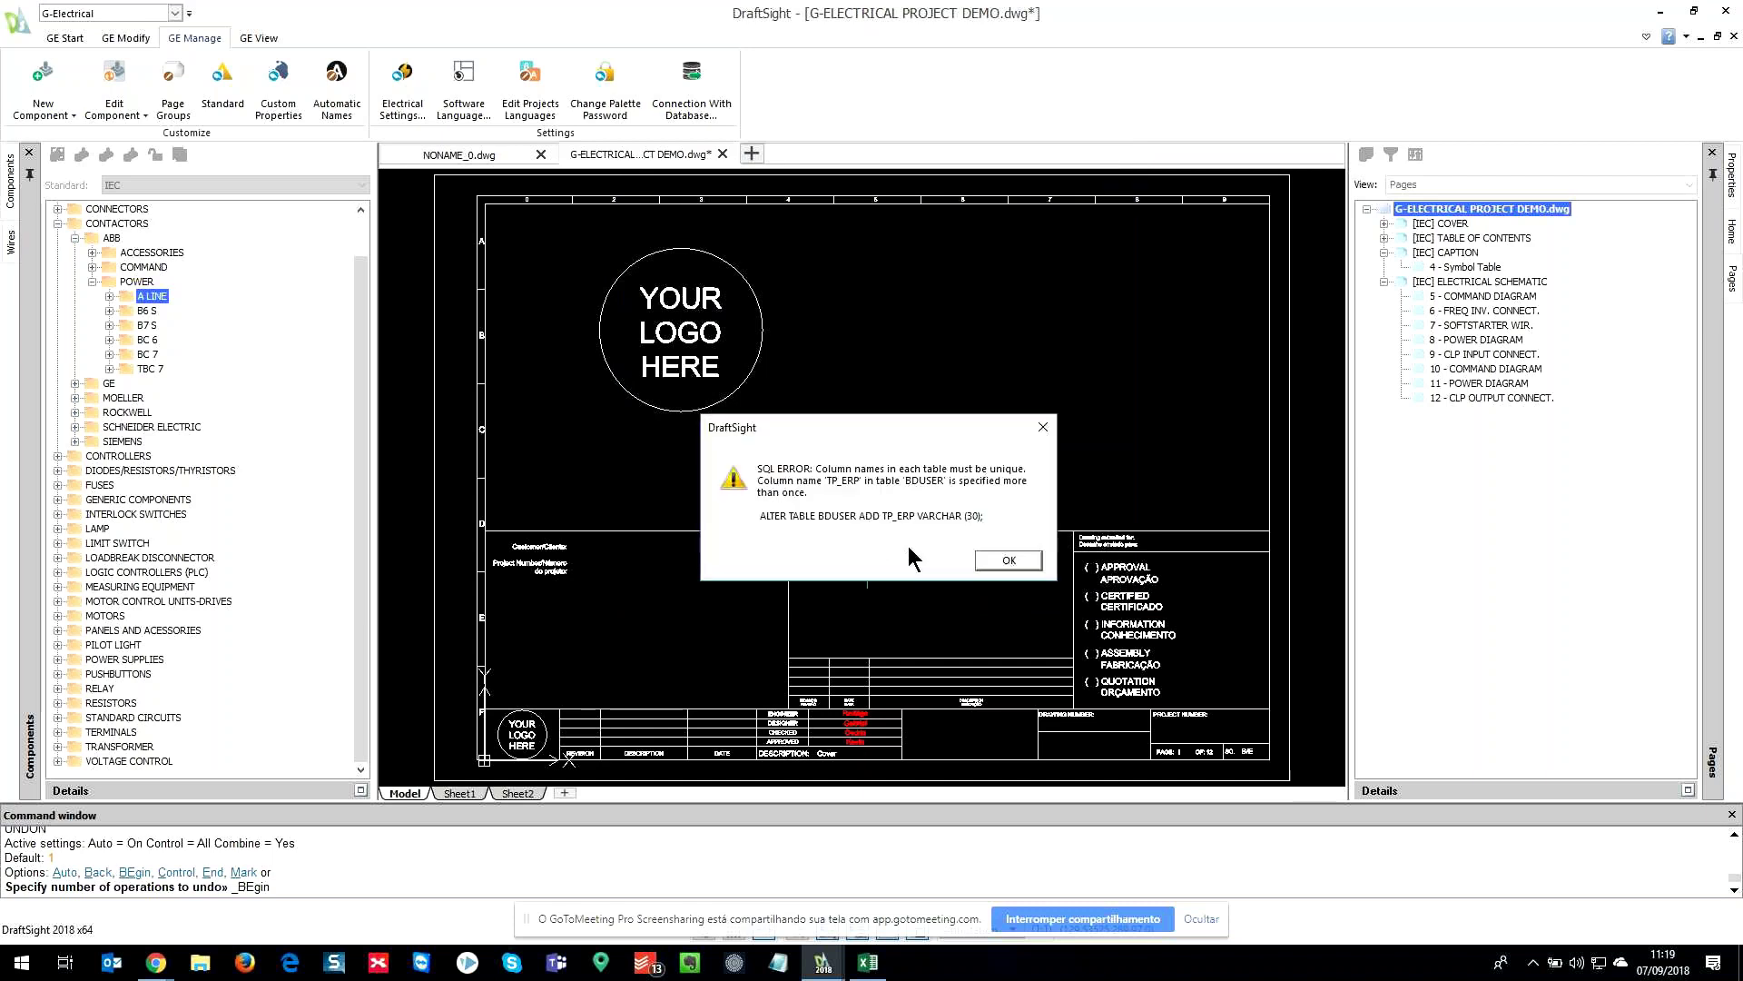
left_click(993, 563)
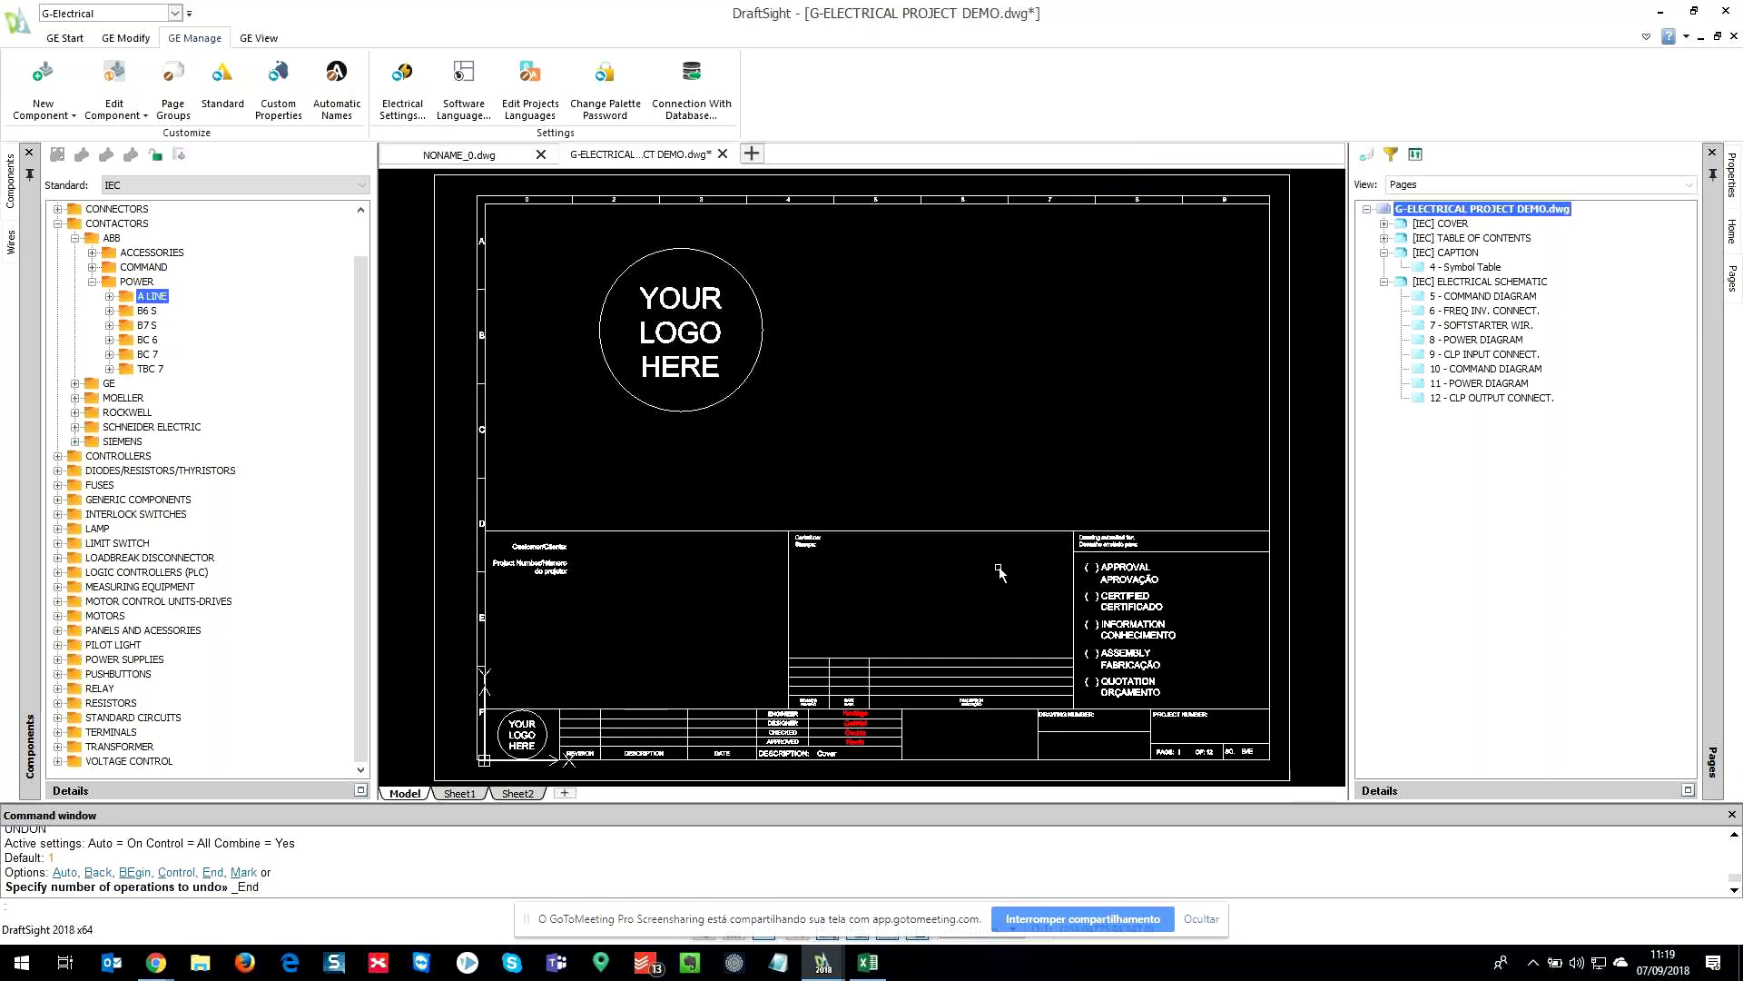
left_click(110, 297)
right_click(187, 297)
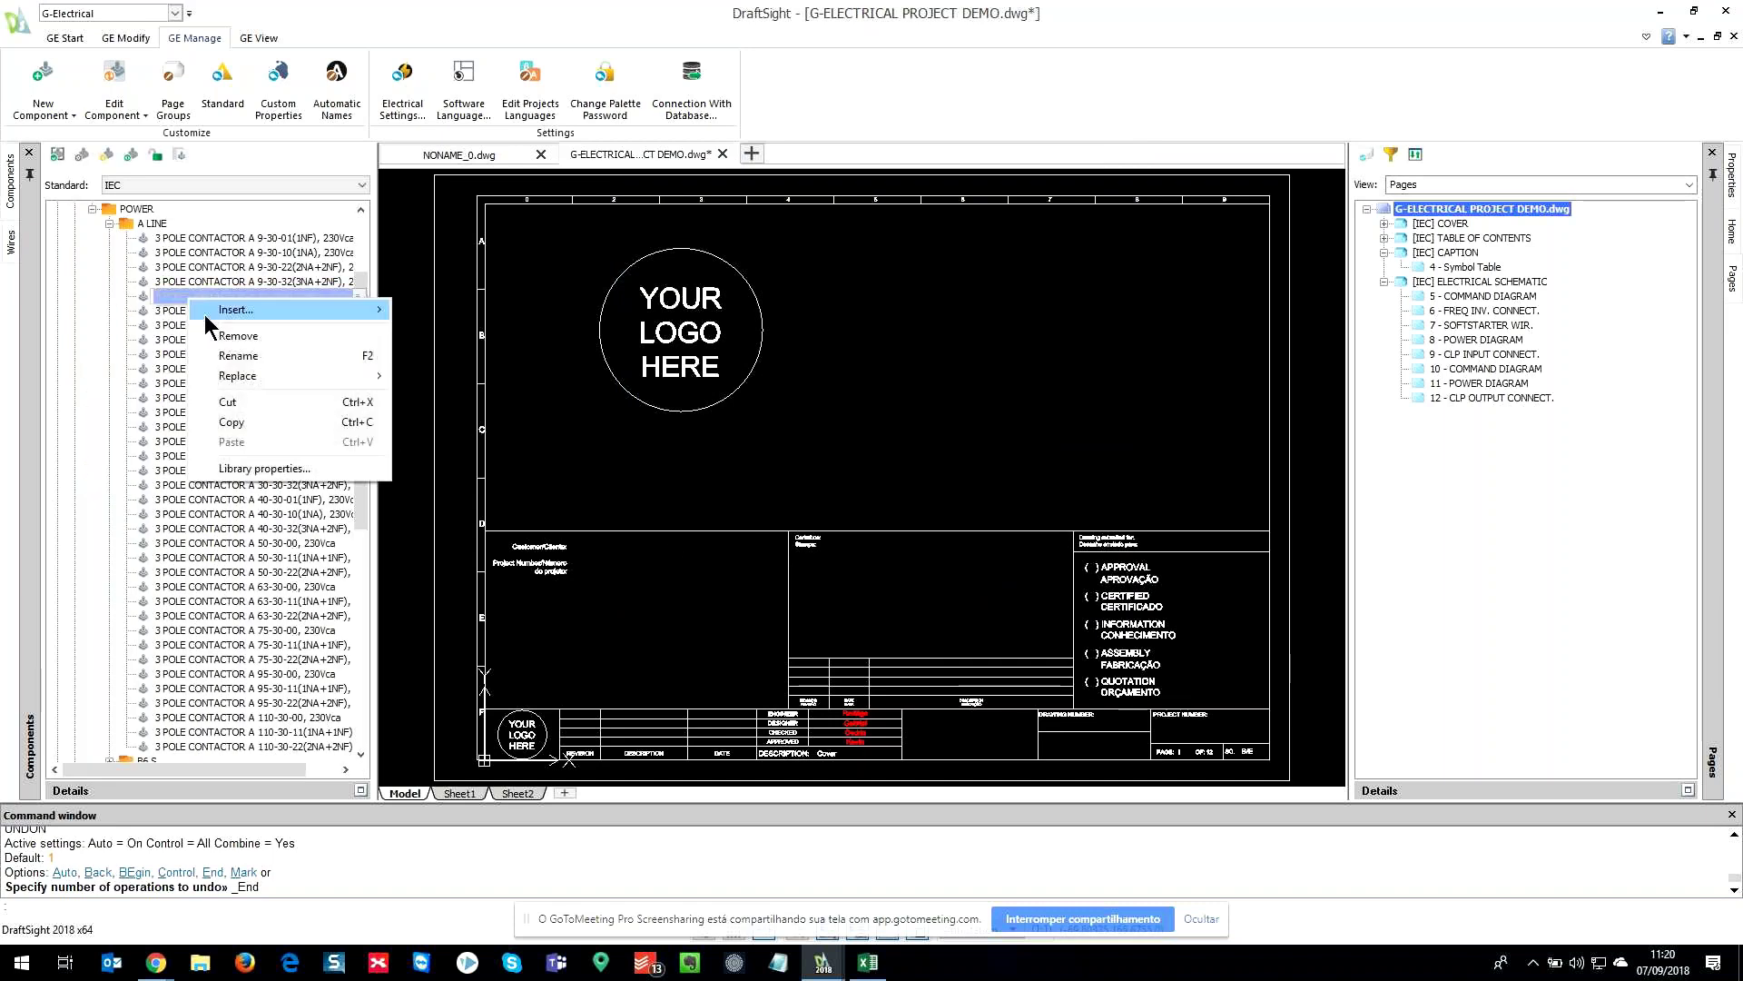
left_click(297, 469)
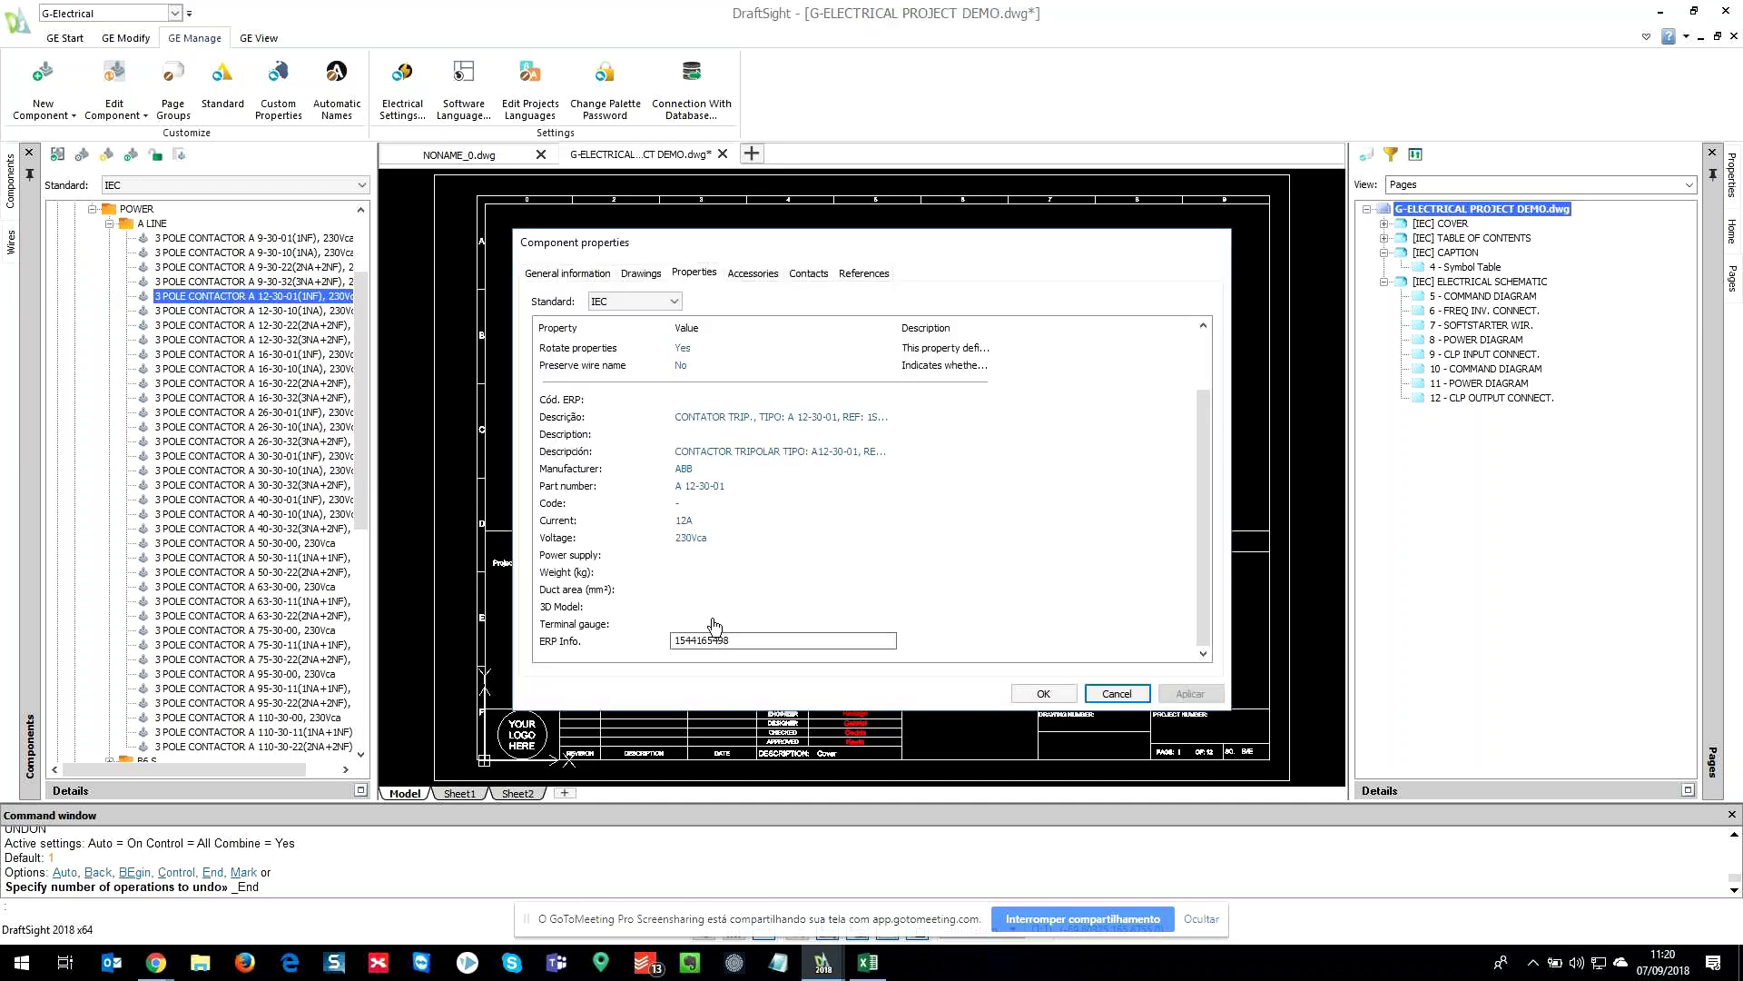
left_click(1062, 690)
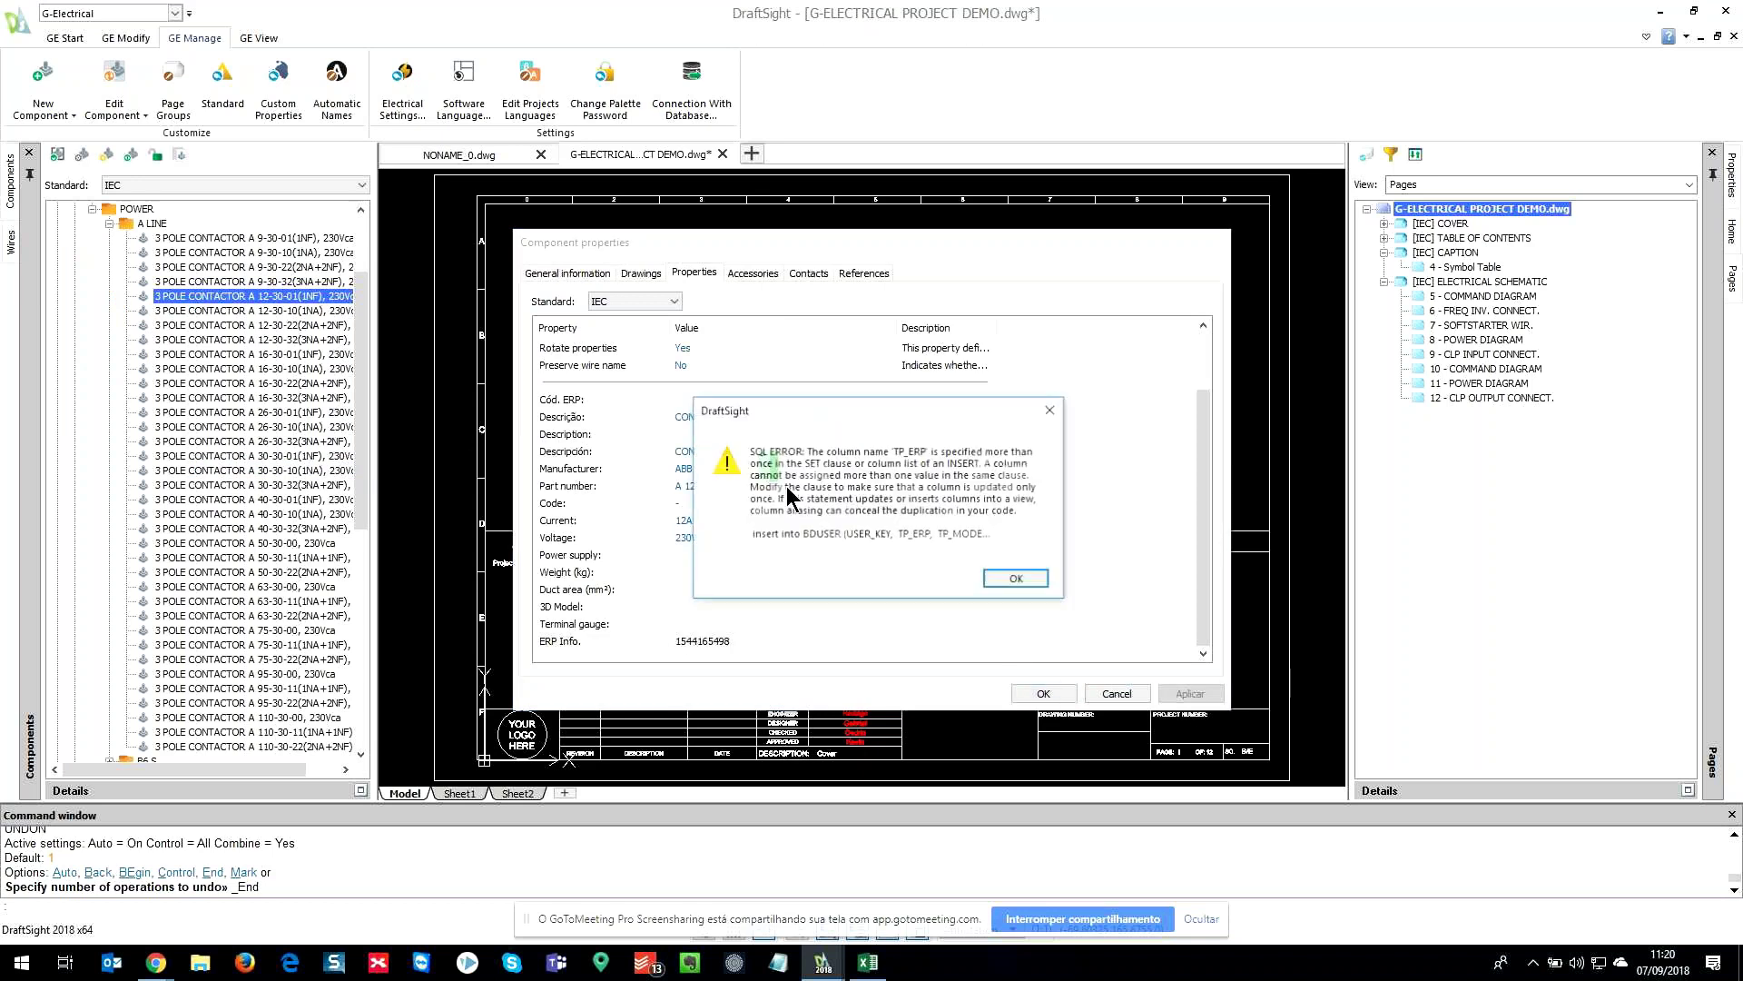
left_click(1032, 582)
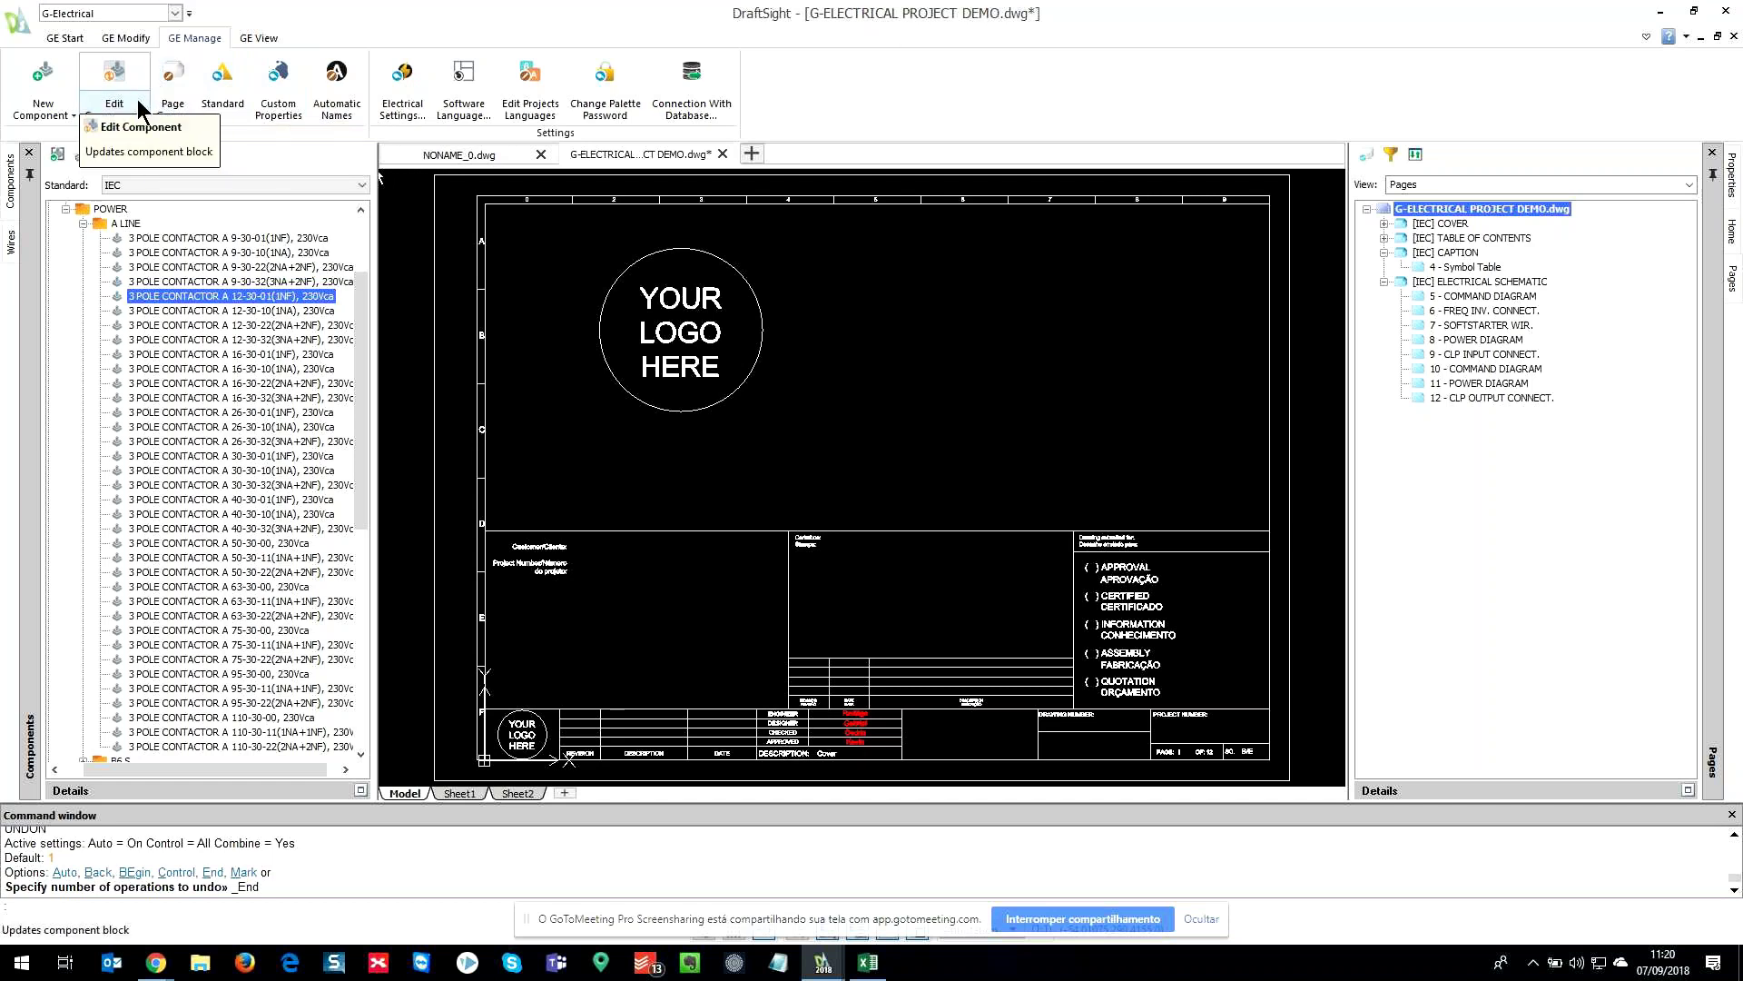
left_click(131, 39)
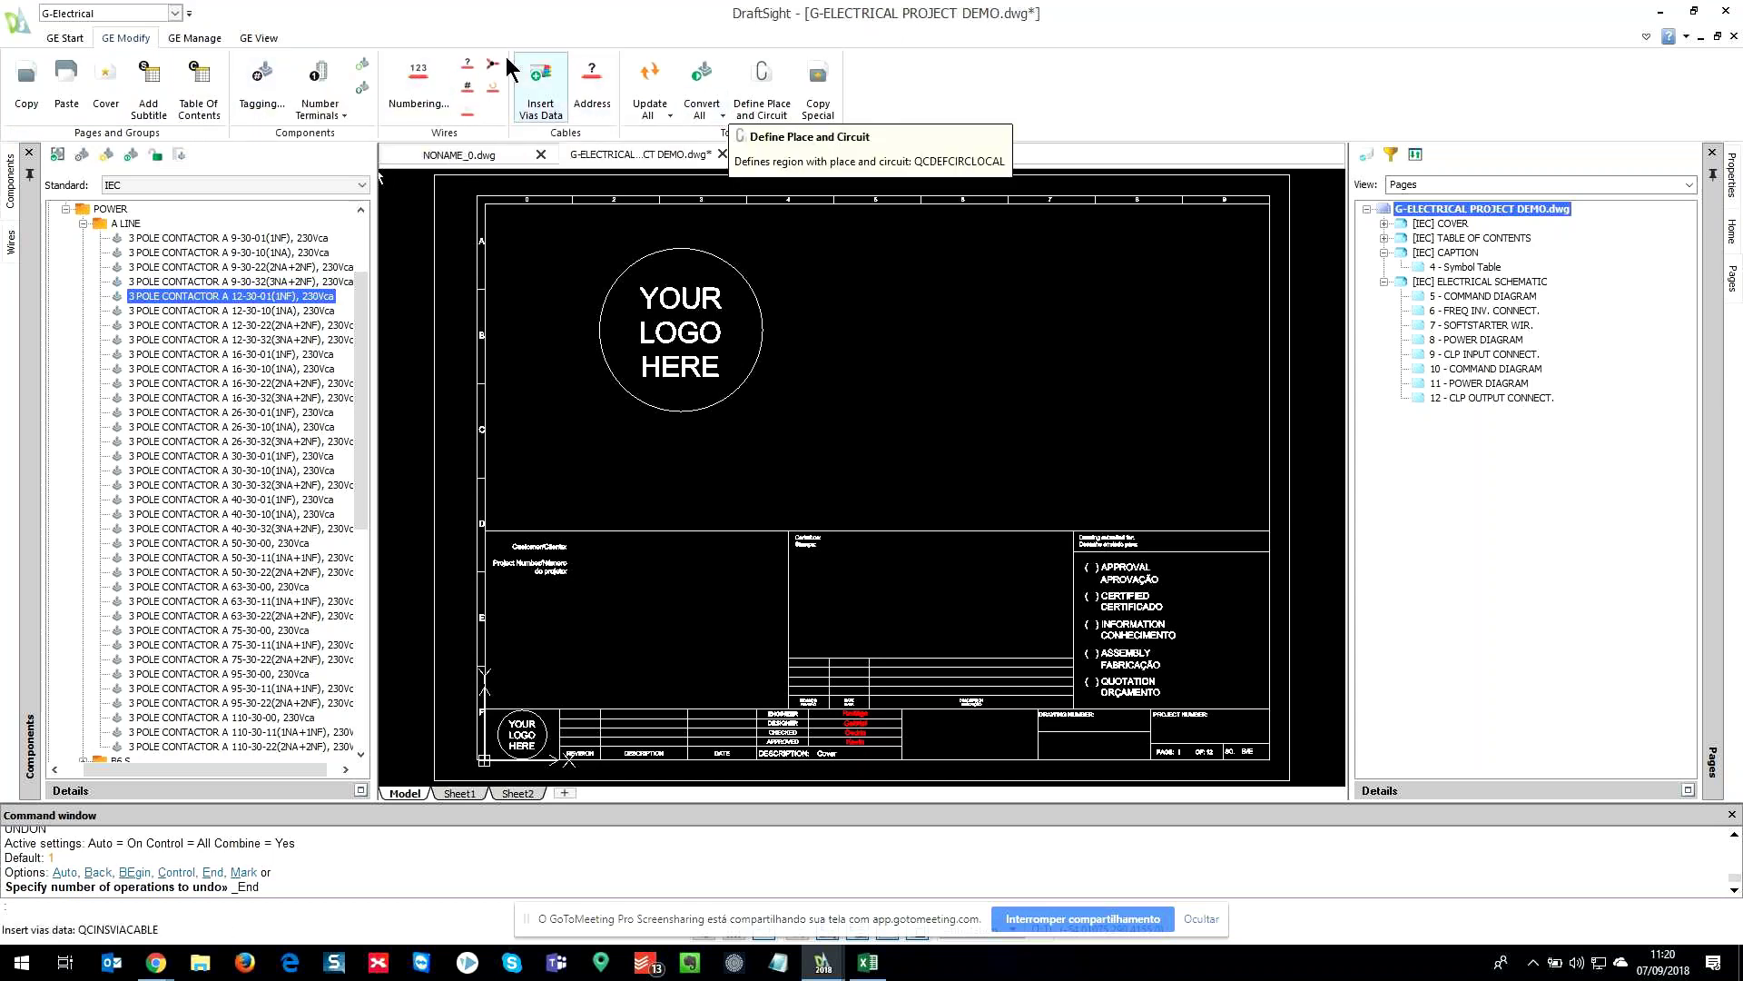
left_click(252, 38)
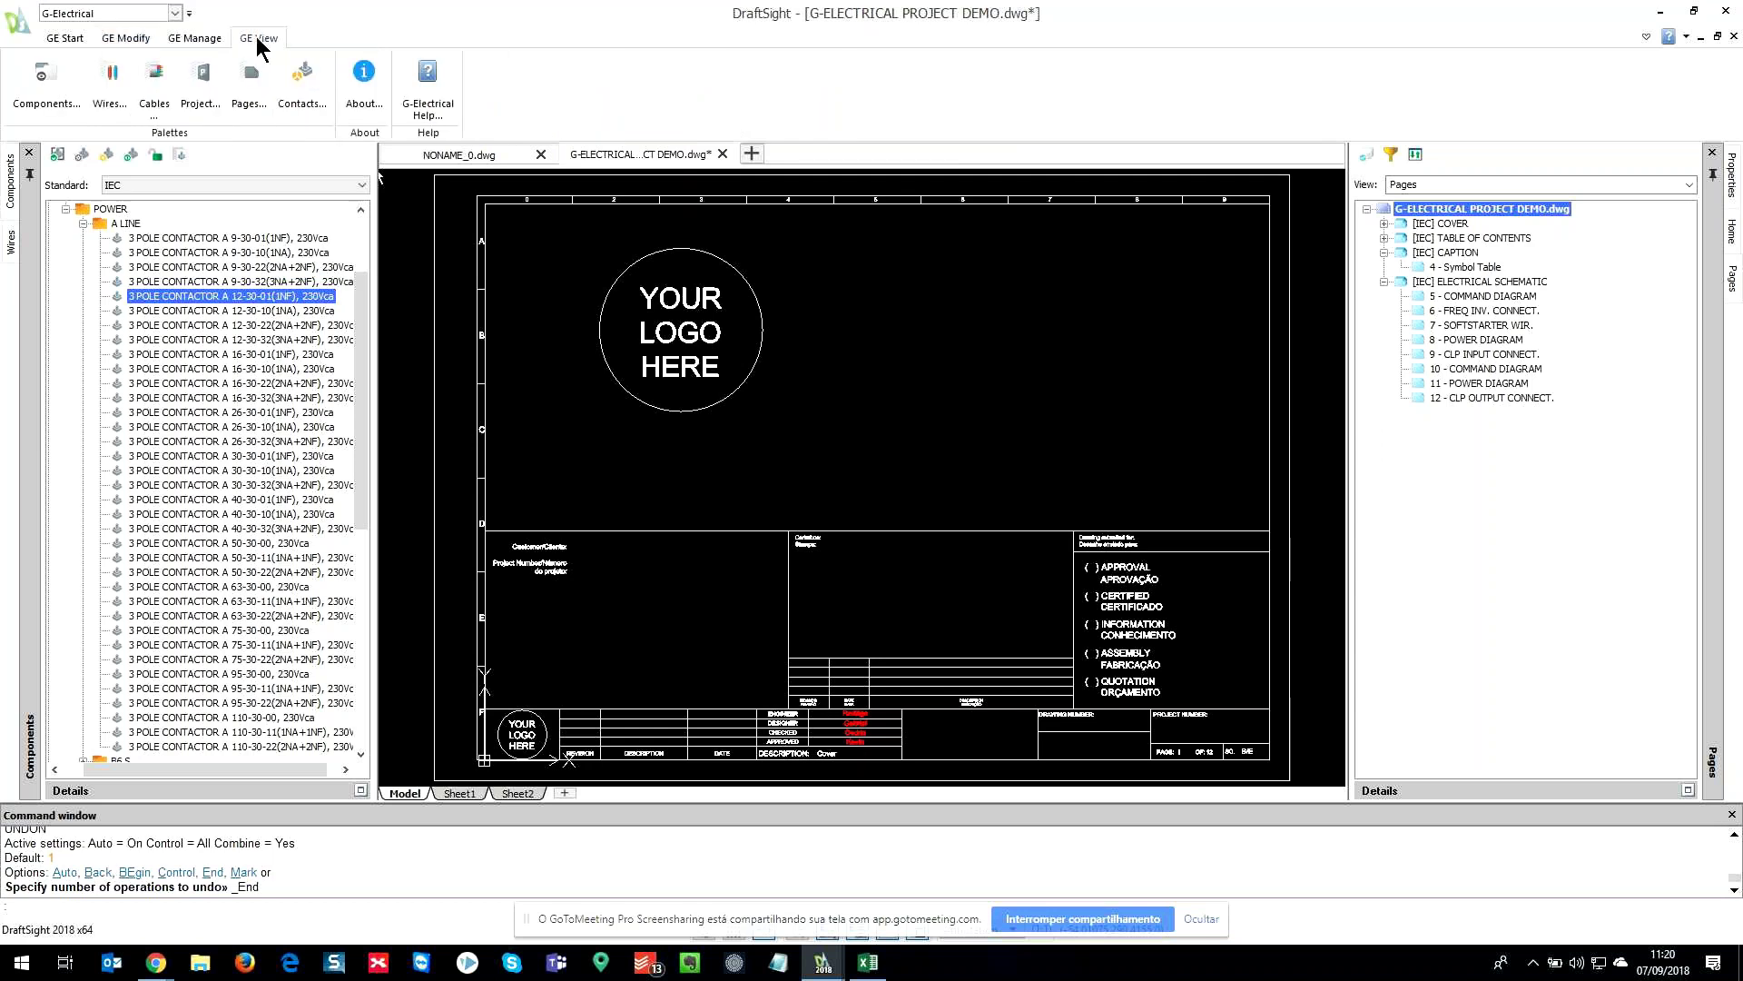
left_click(107, 40)
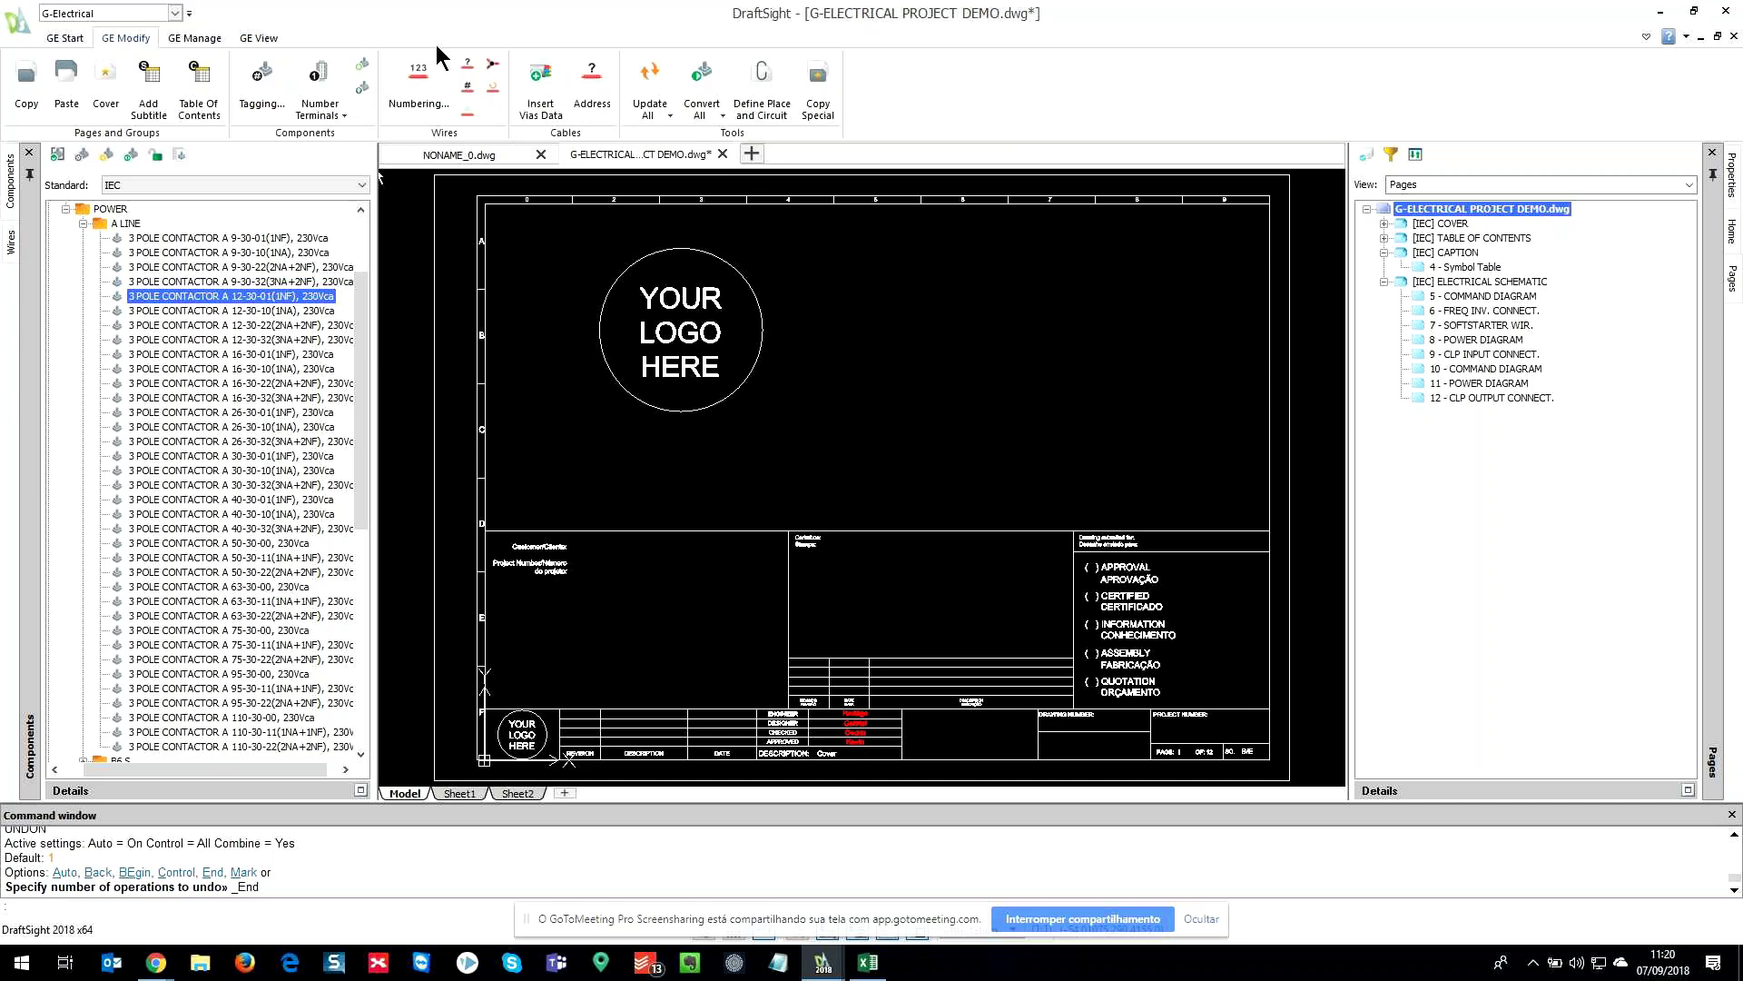
- Open the project's BOM export and inspect the export details of the DESCRIPTION and TAG properties without changing them
left_click(69, 39)
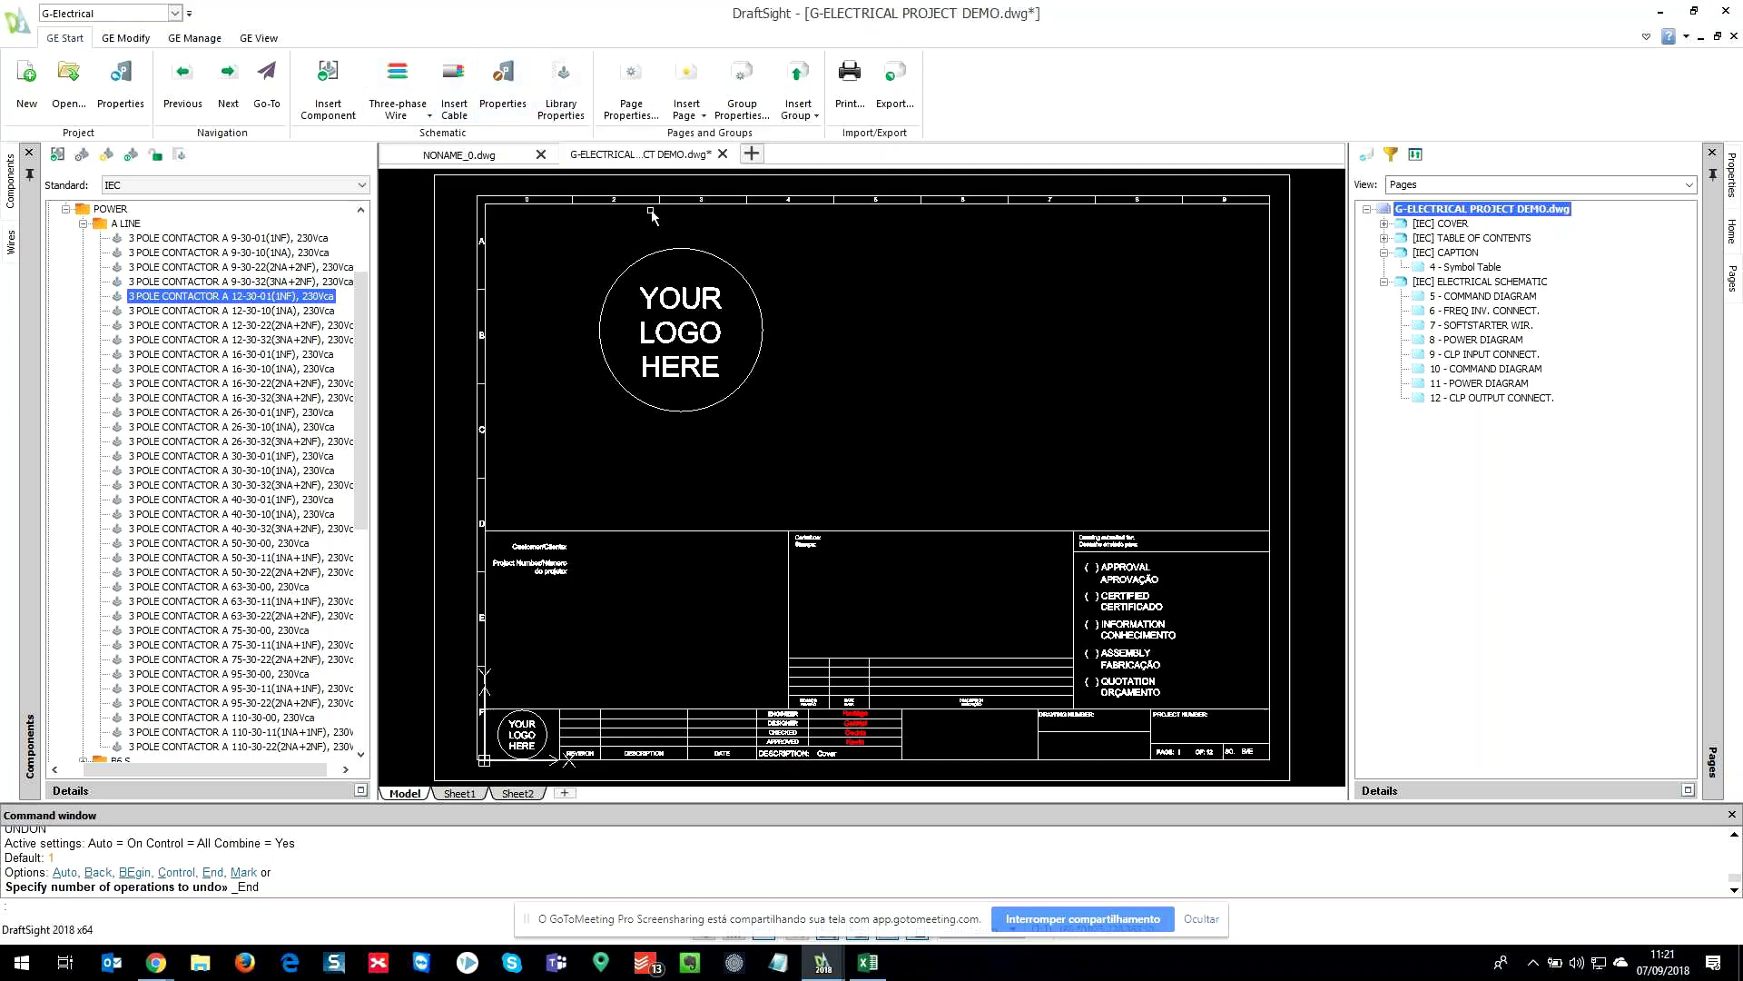
left_click(903, 102)
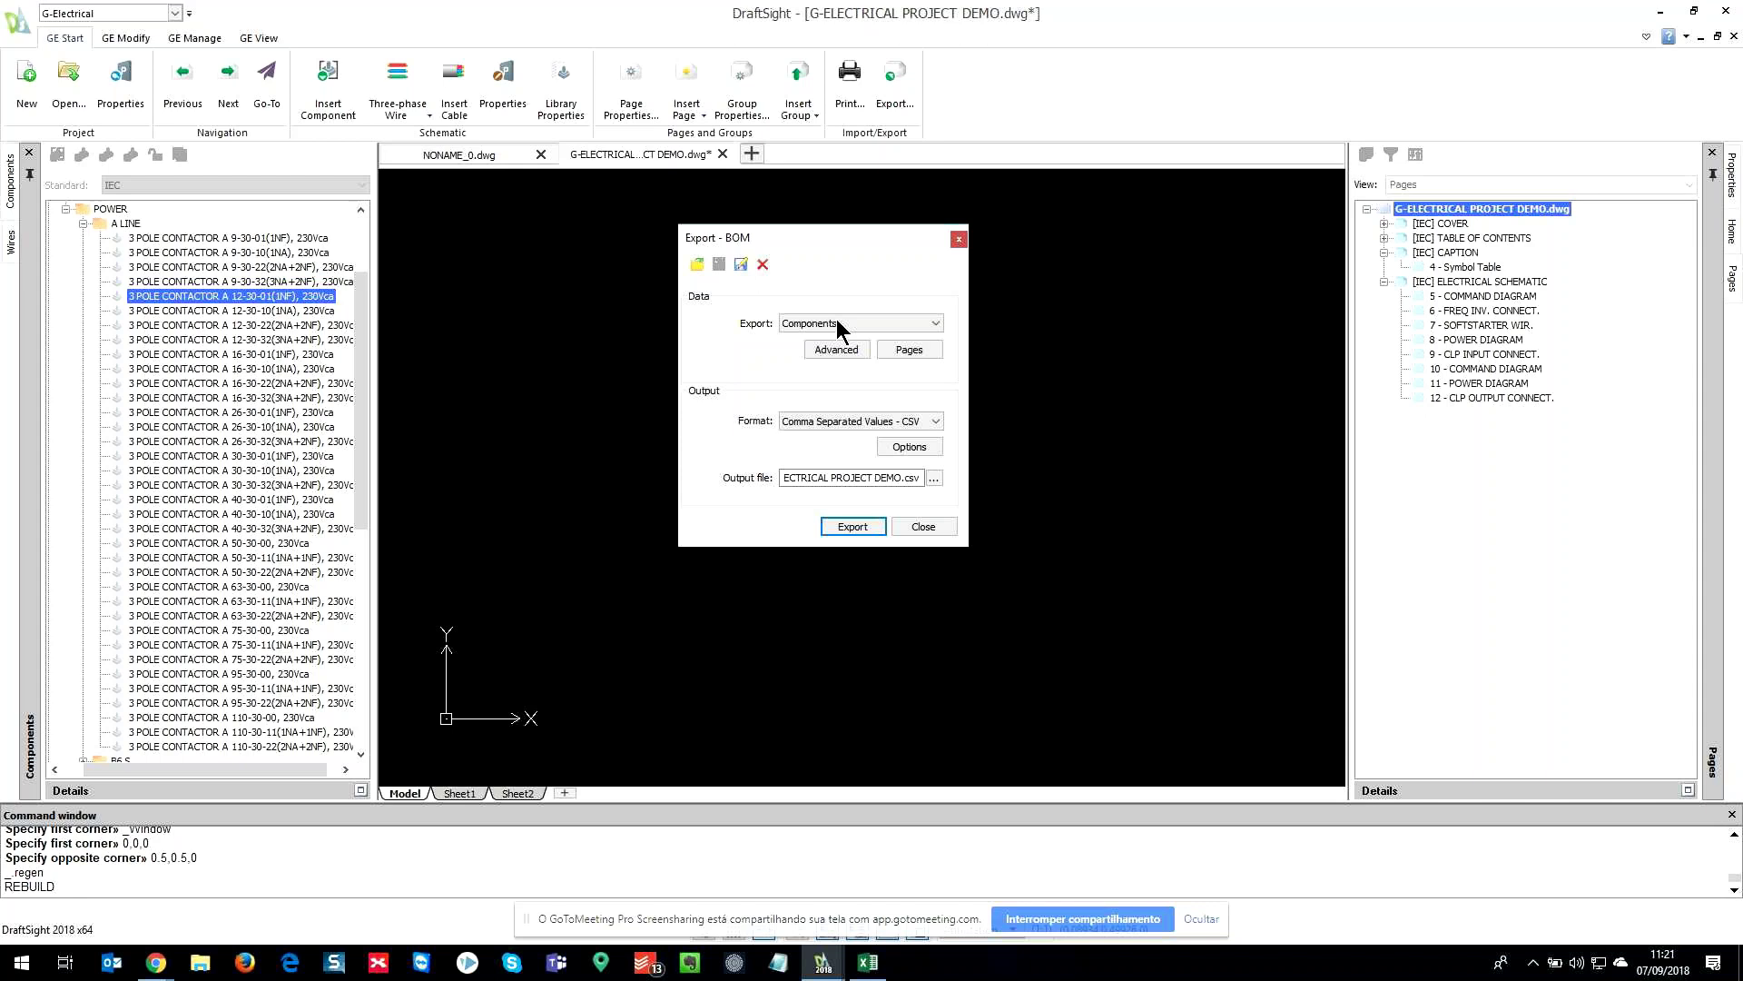
left_click(855, 348)
double_click(788, 387)
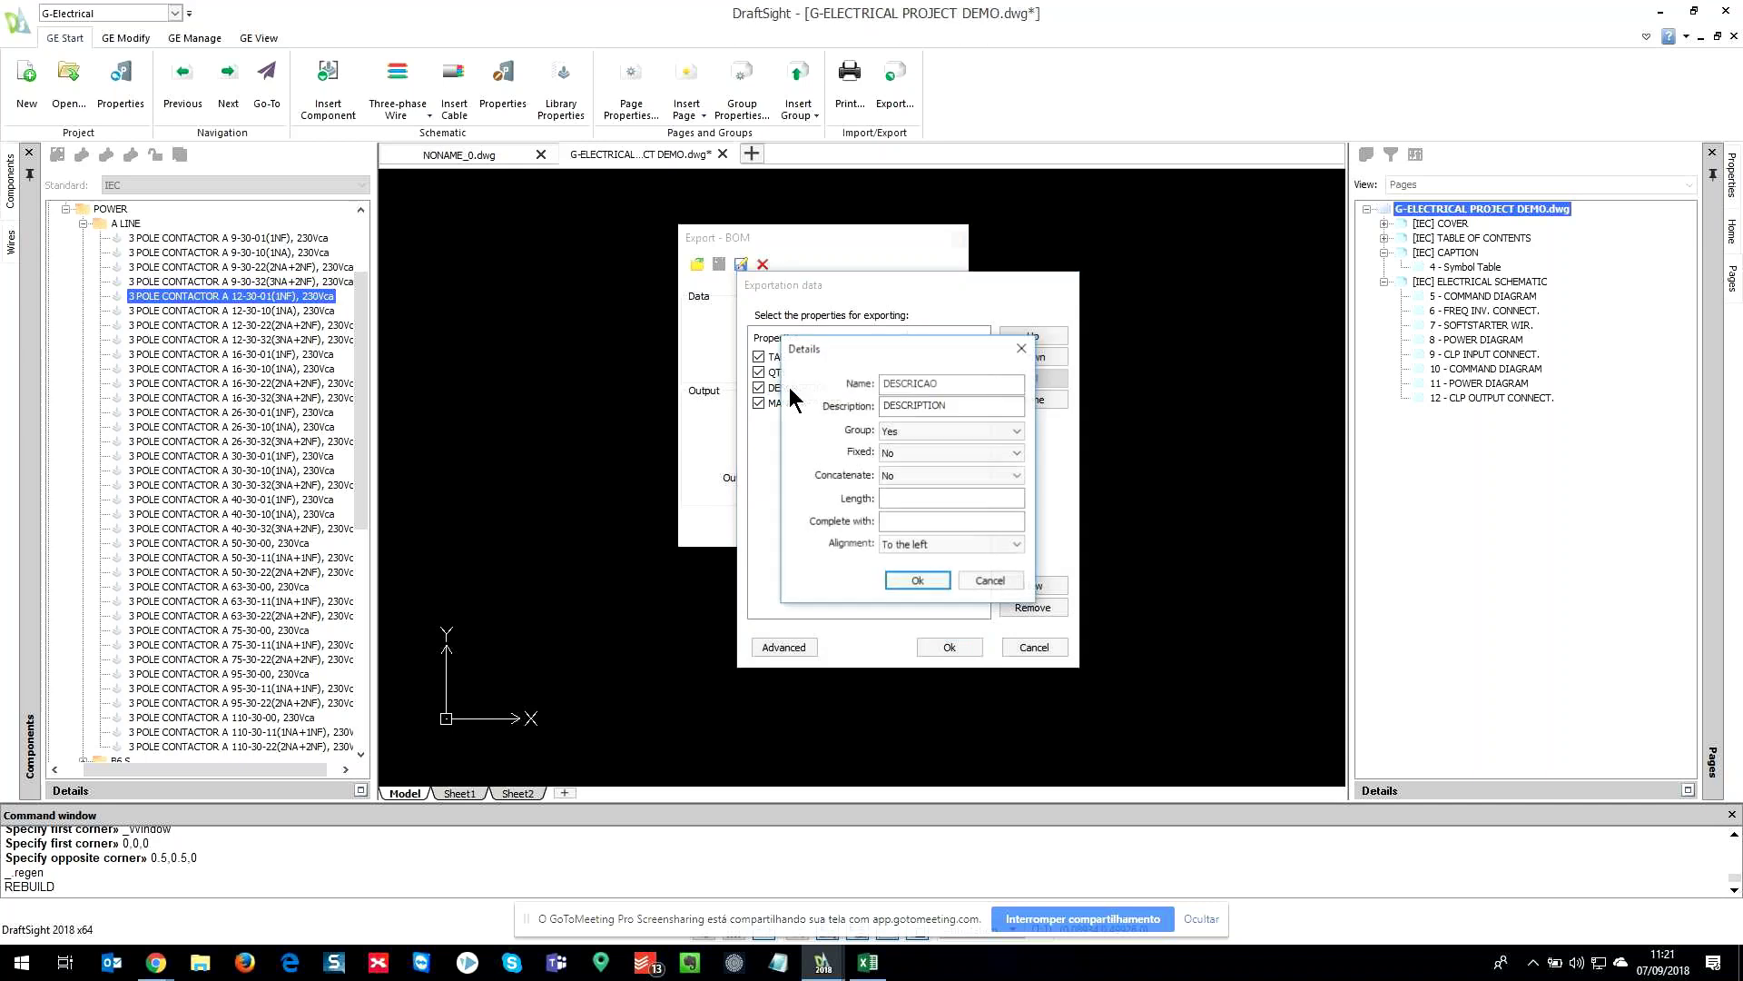
left_click_drag(888, 351, 1082, 278)
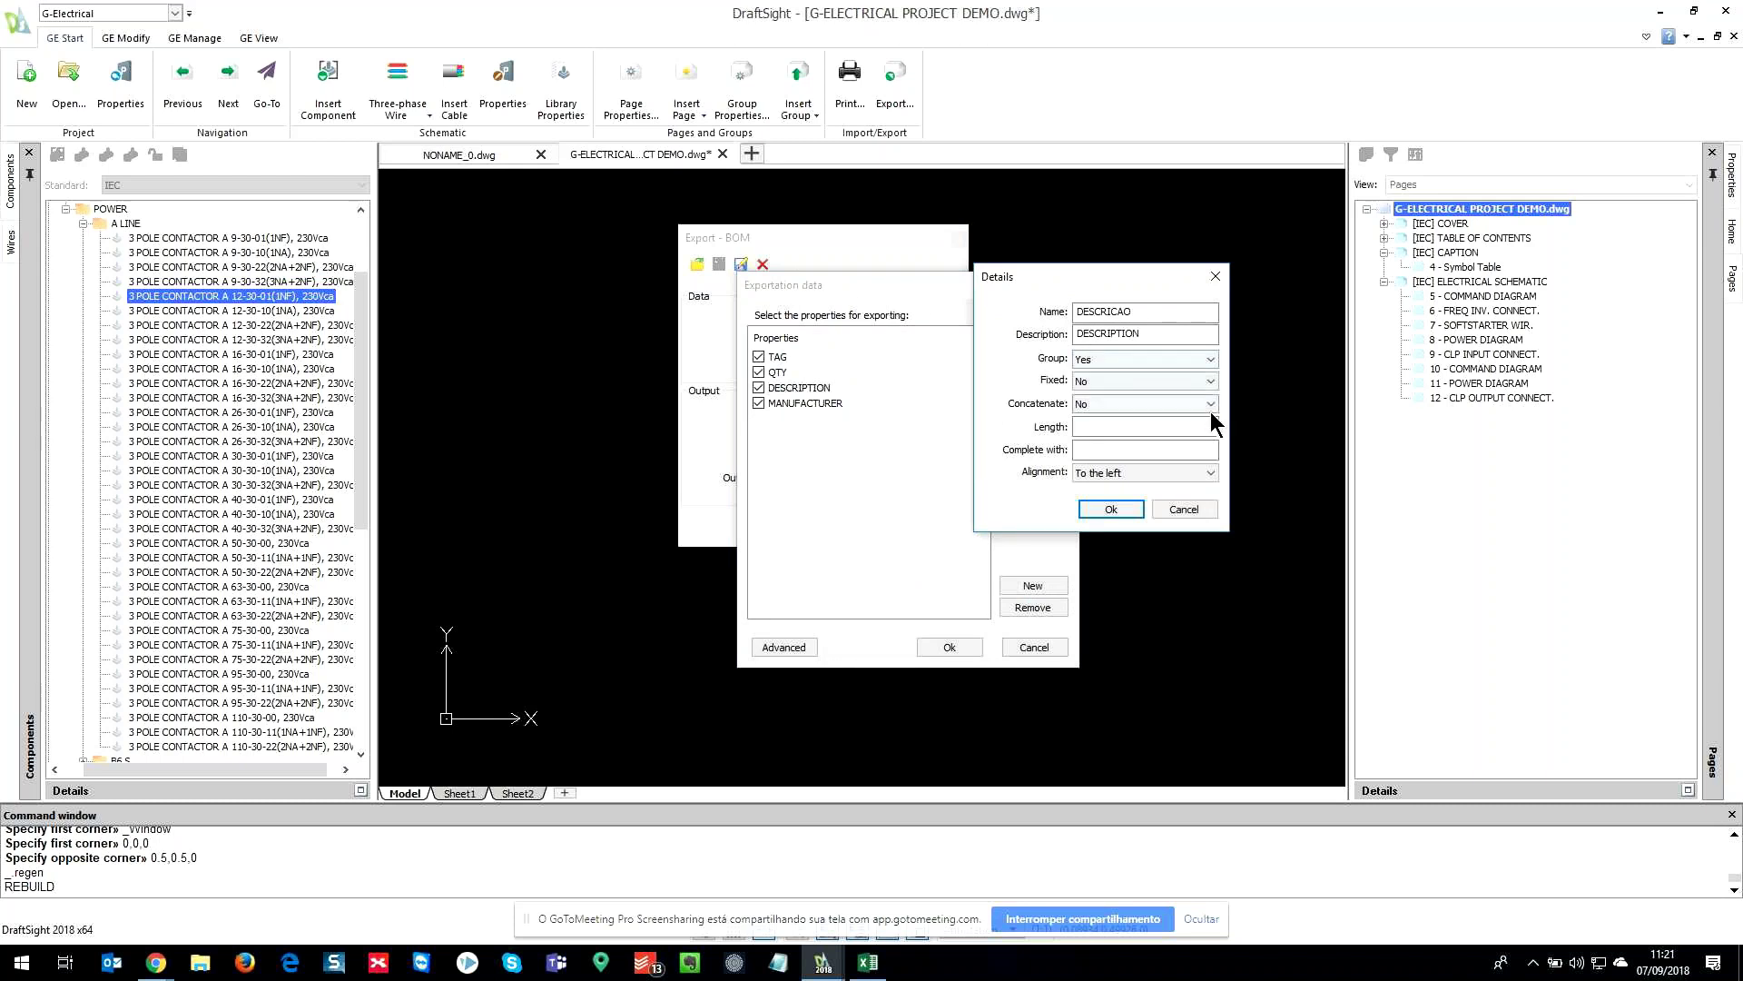
left_click_drag(1155, 282, 979, 333)
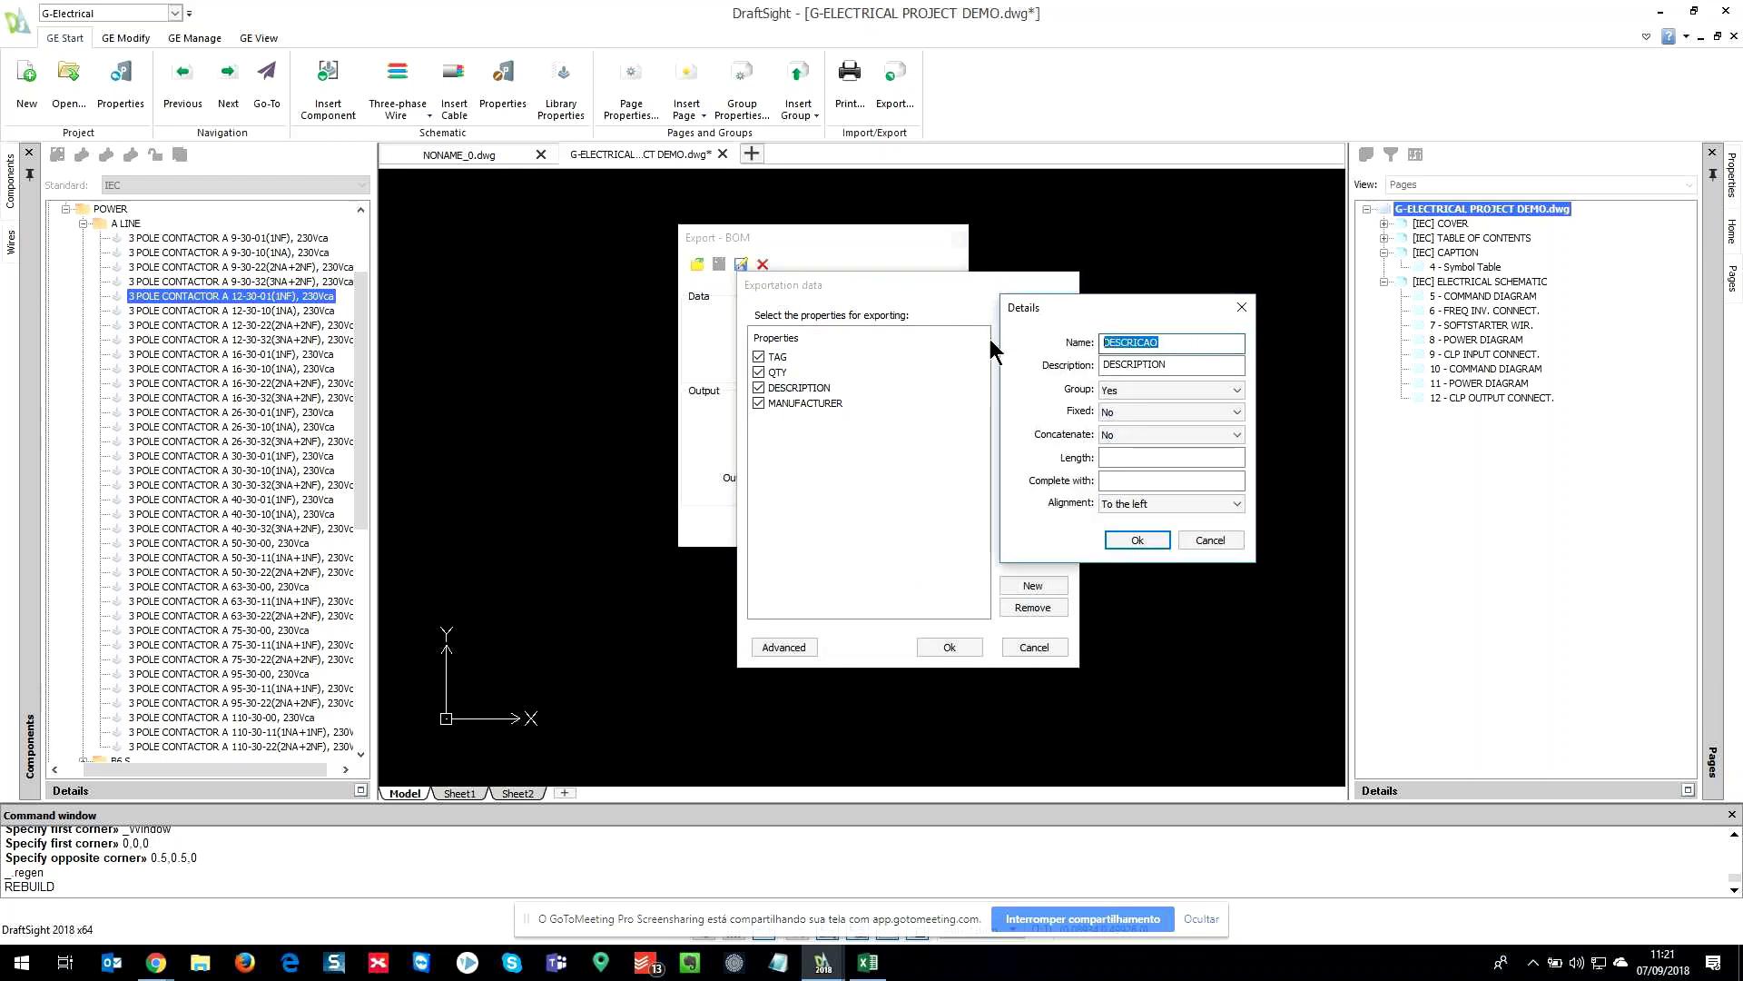
left_click(1211, 539)
double_click(785, 356)
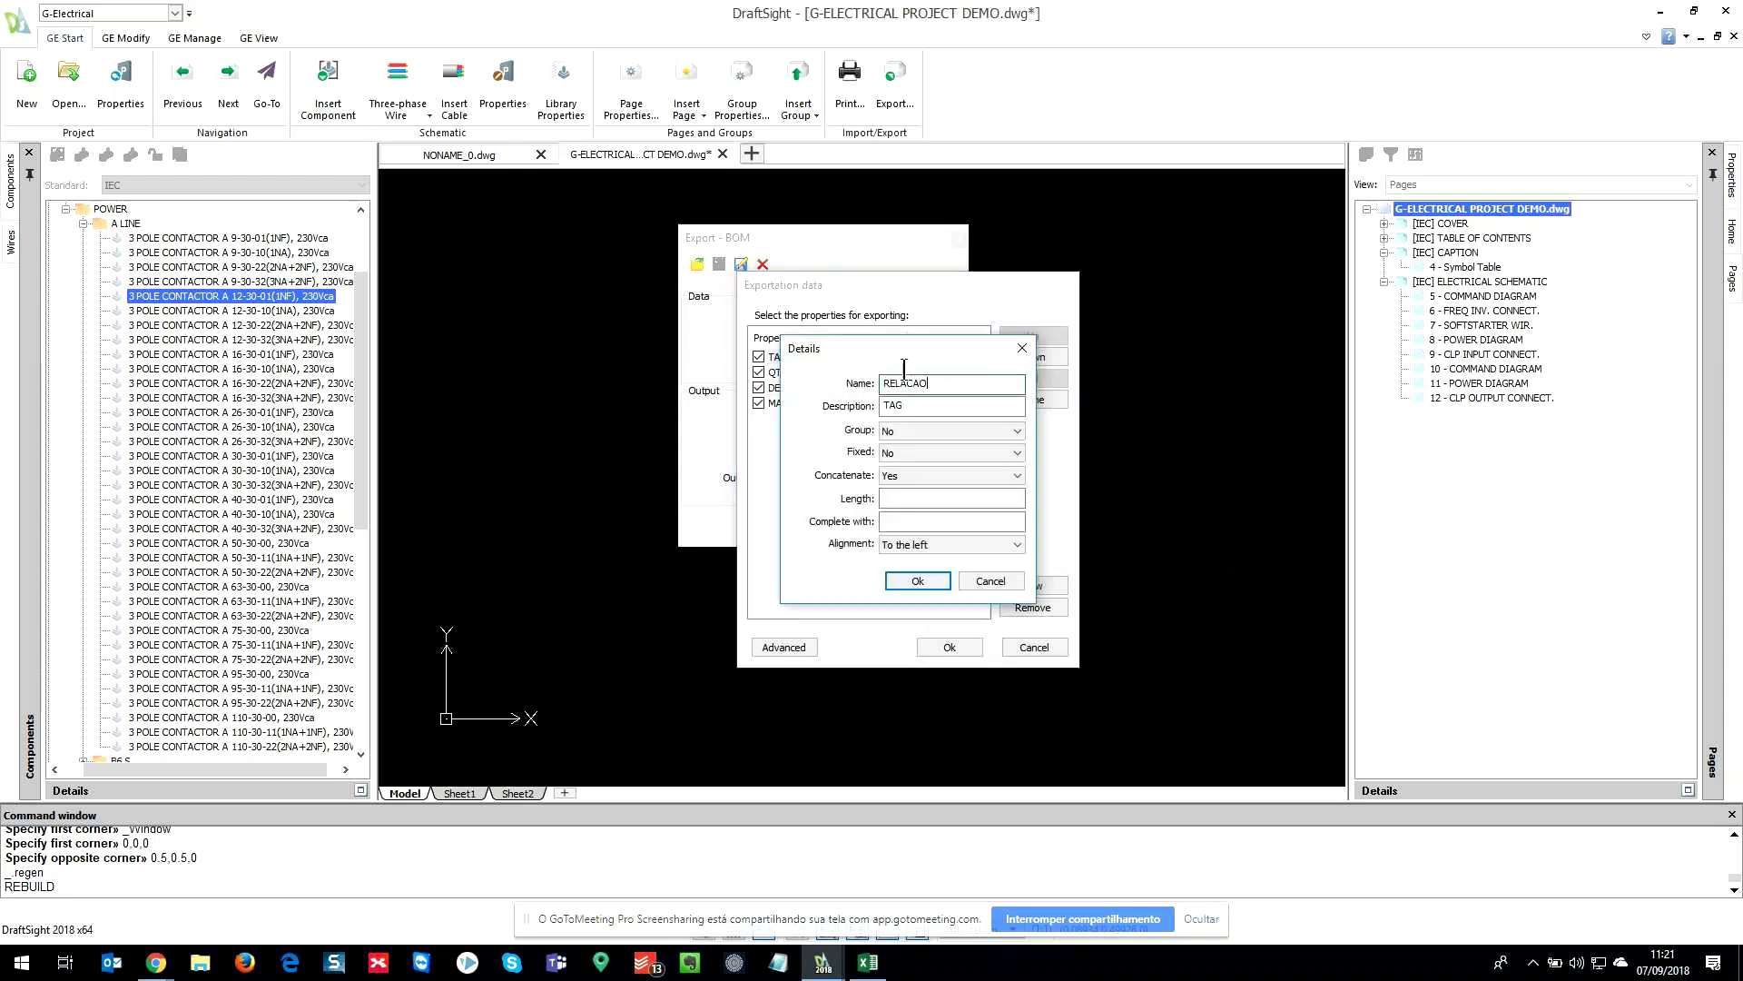
left_click(988, 581)
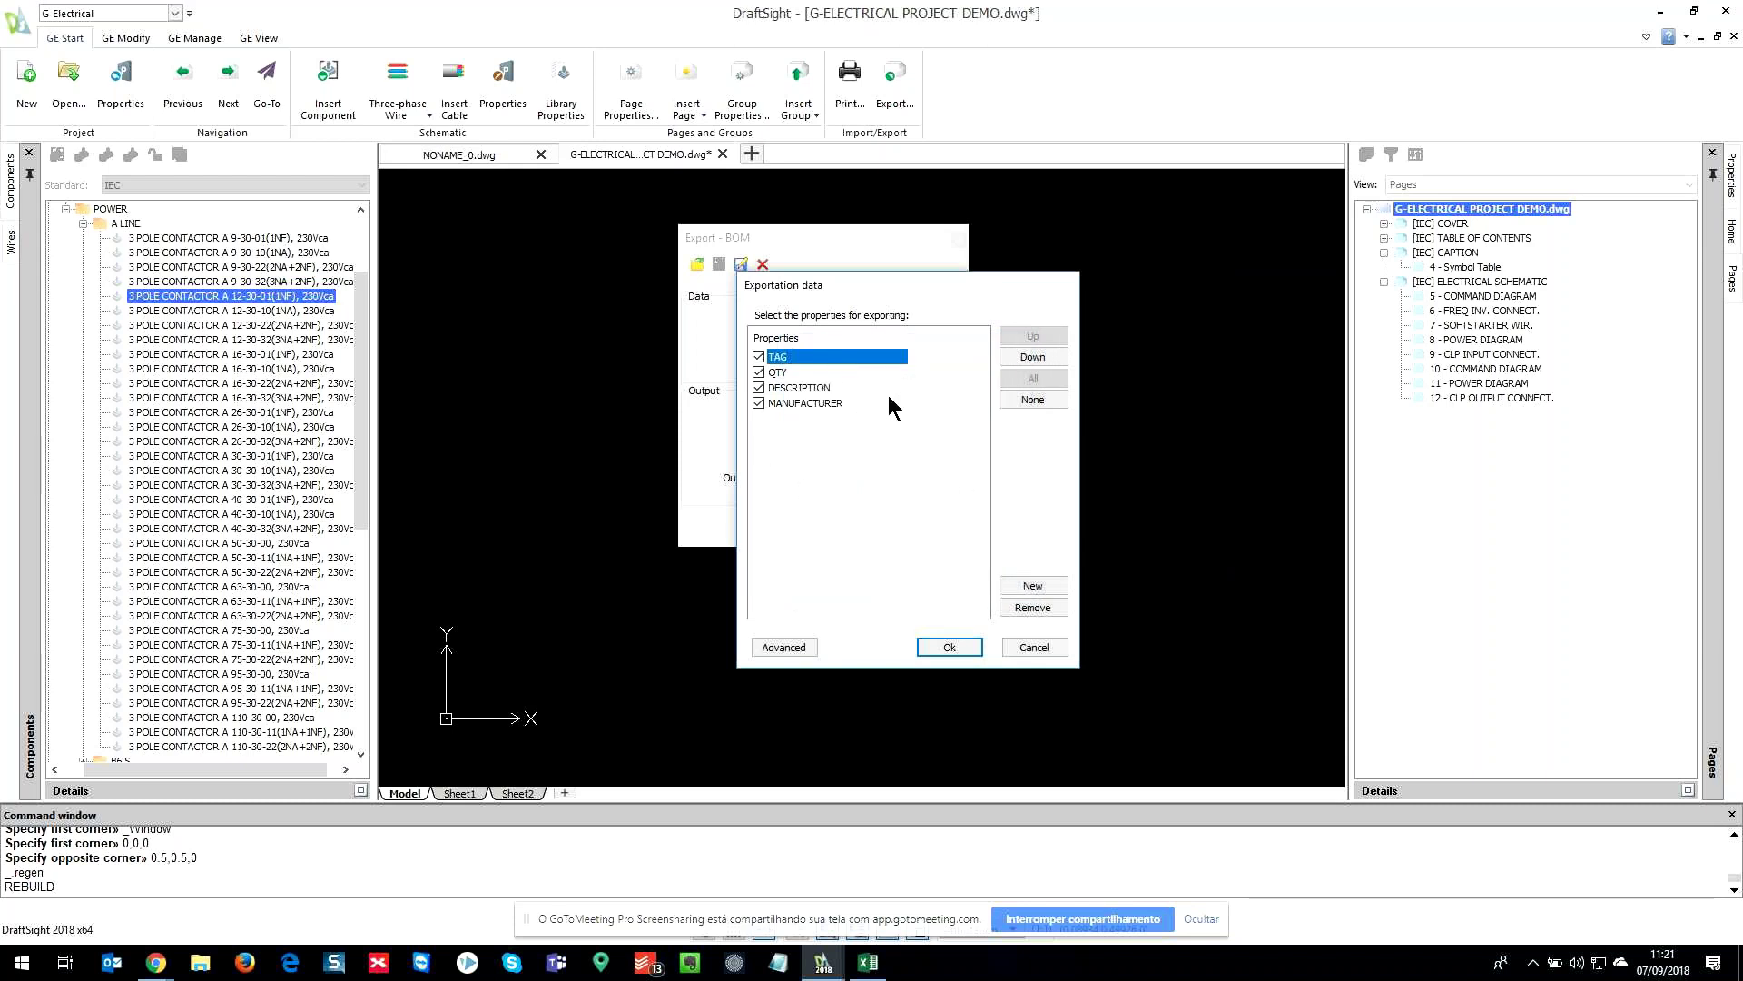
left_click_drag(821, 294, 907, 319)
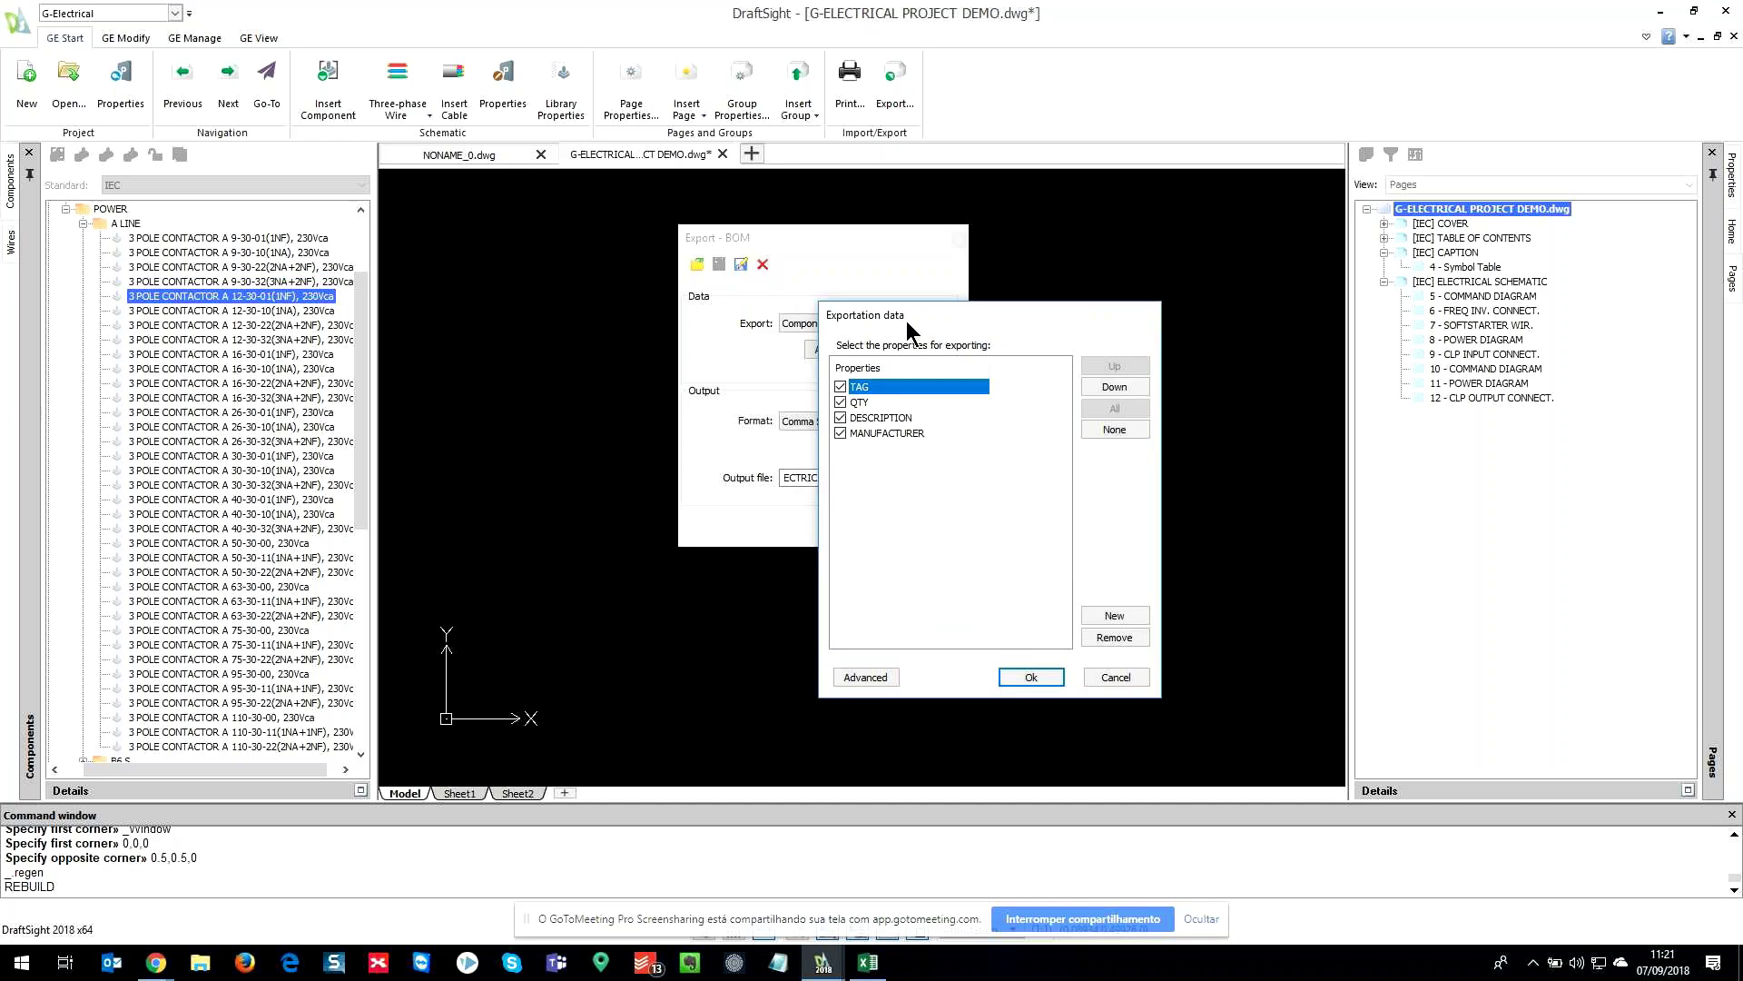
left_click(1115, 678)
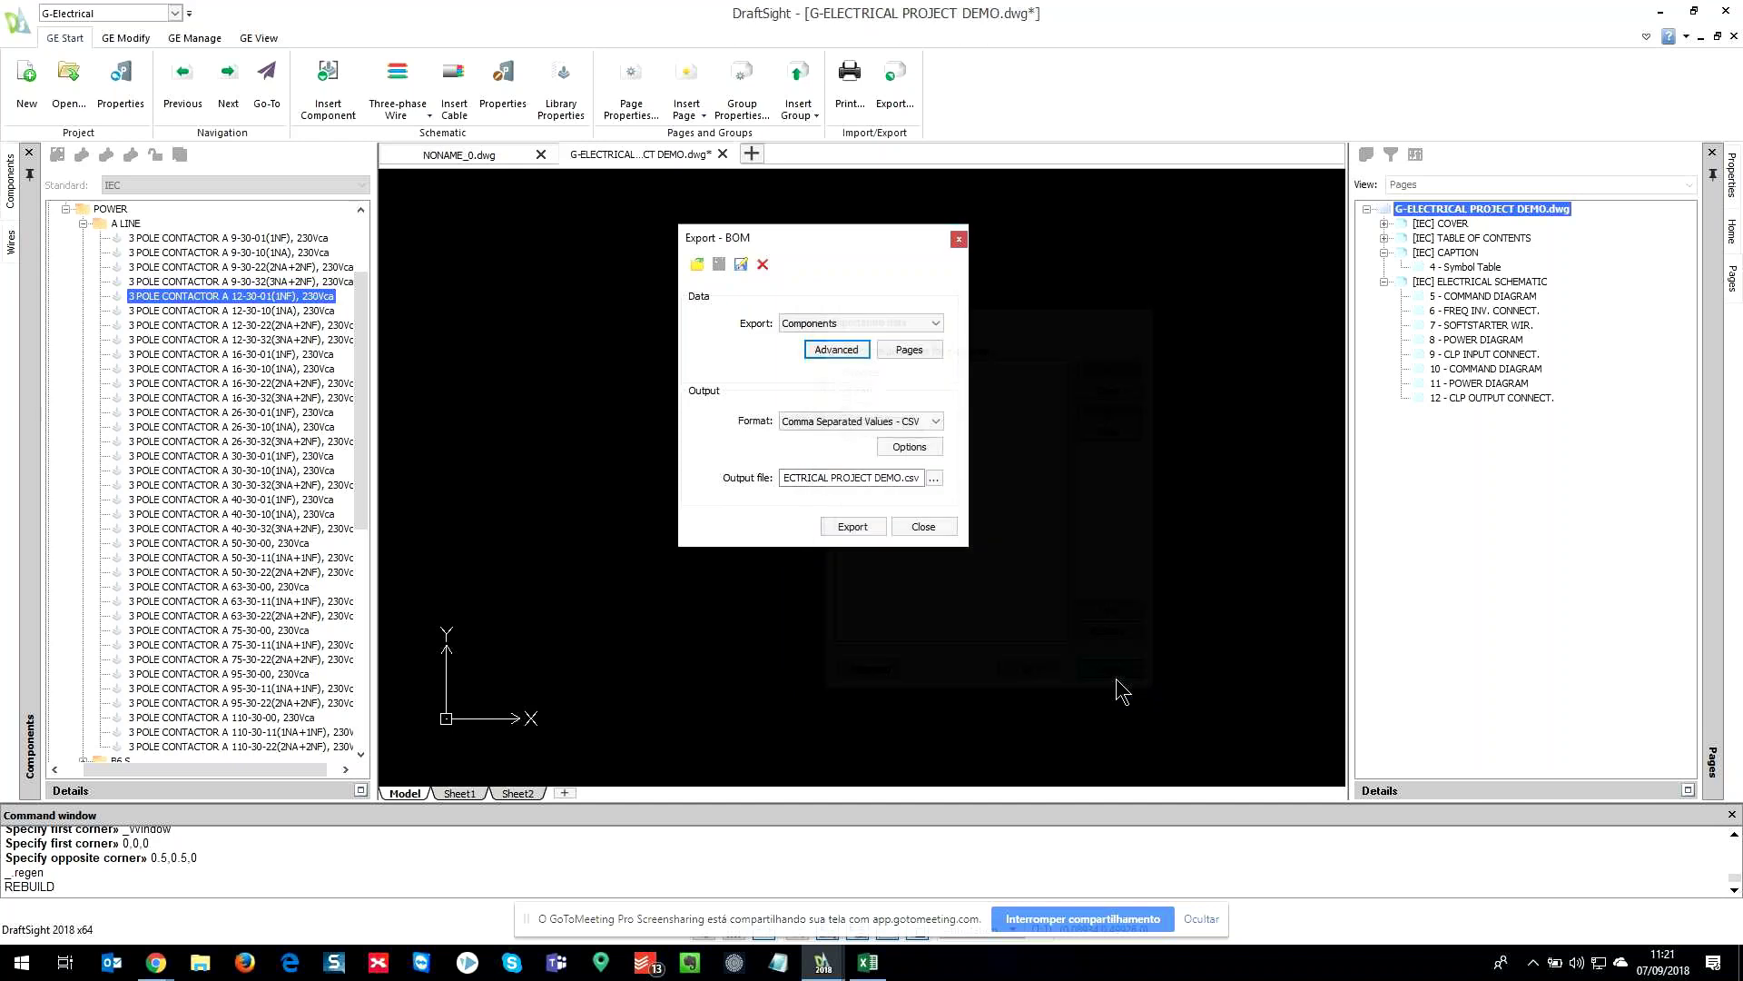
- Load the saved WIRE BOM configuration for the export
left_click(696, 264)
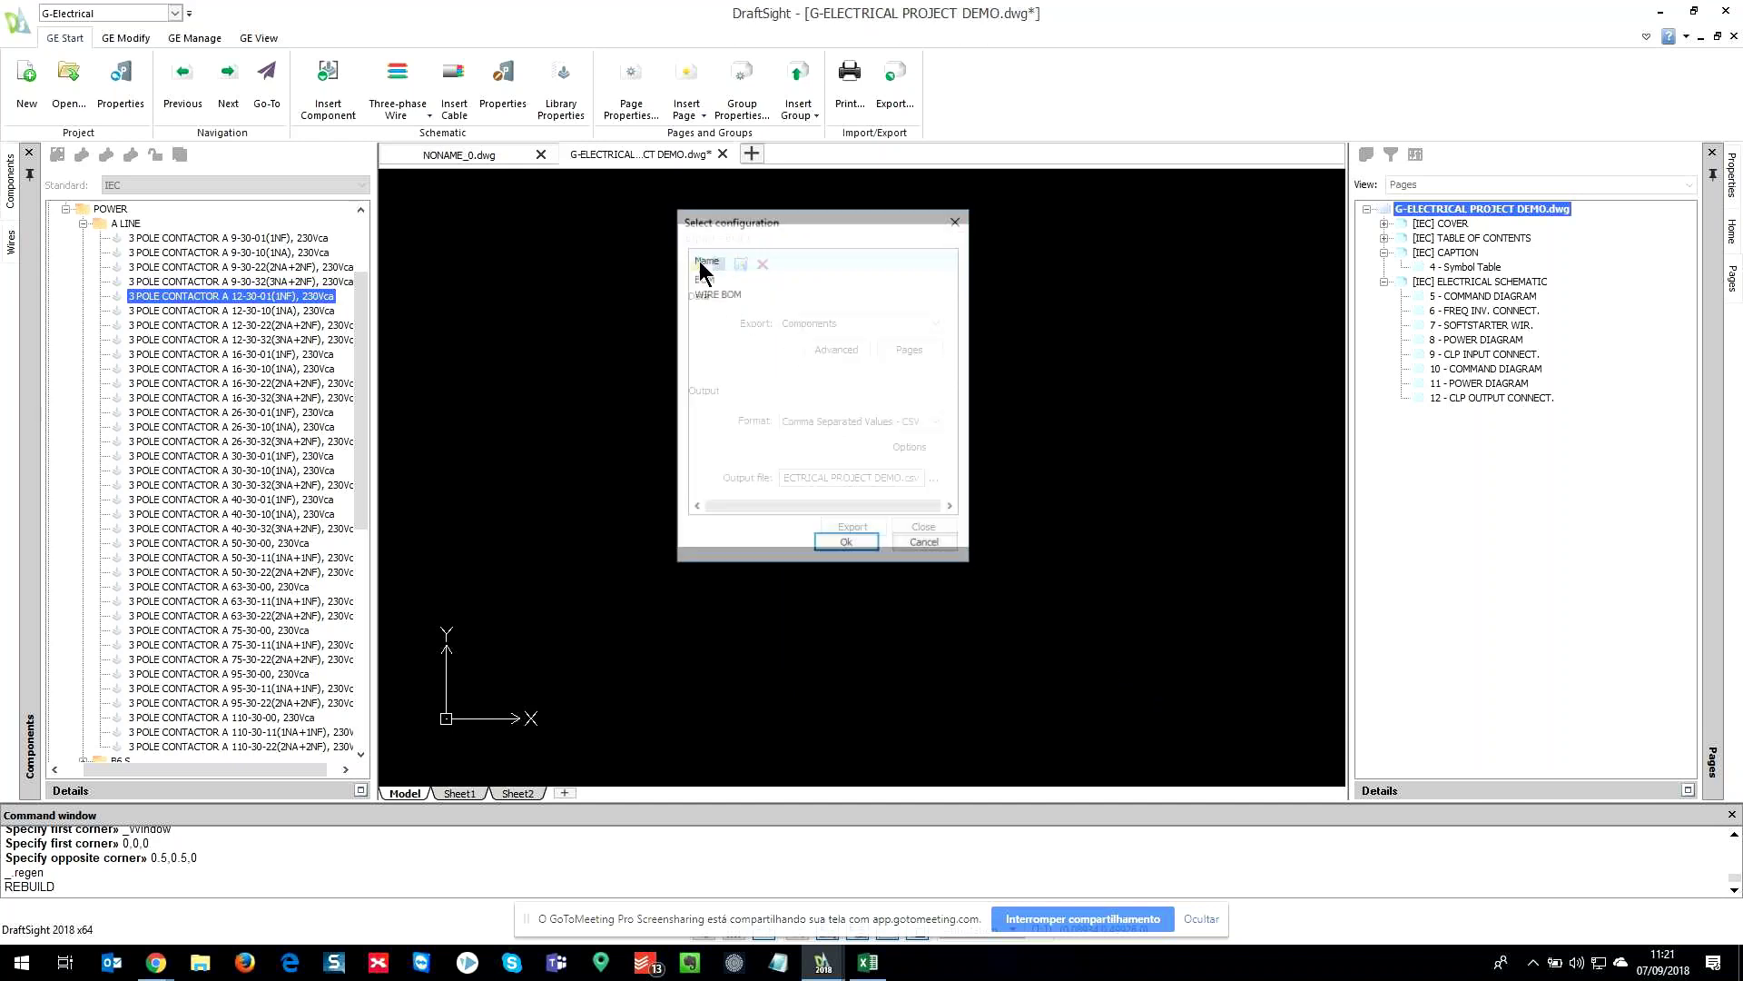
left_click_drag(788, 222, 961, 336)
left_click(906, 413)
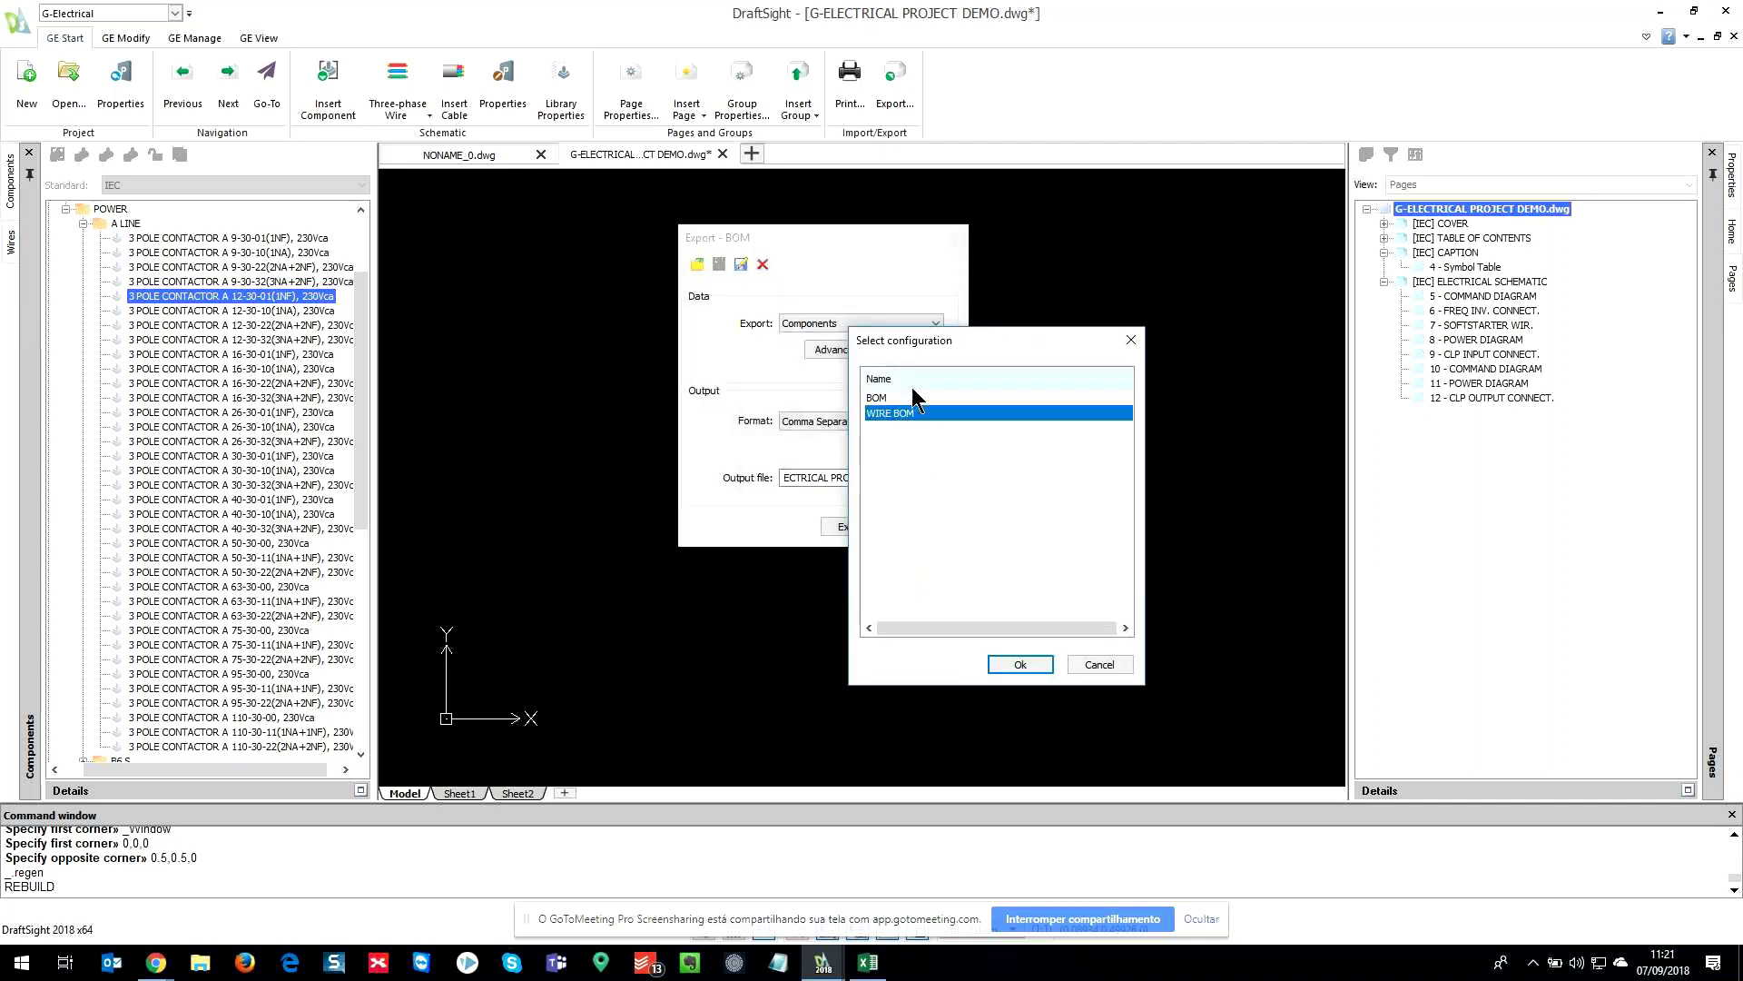
left_click(1035, 665)
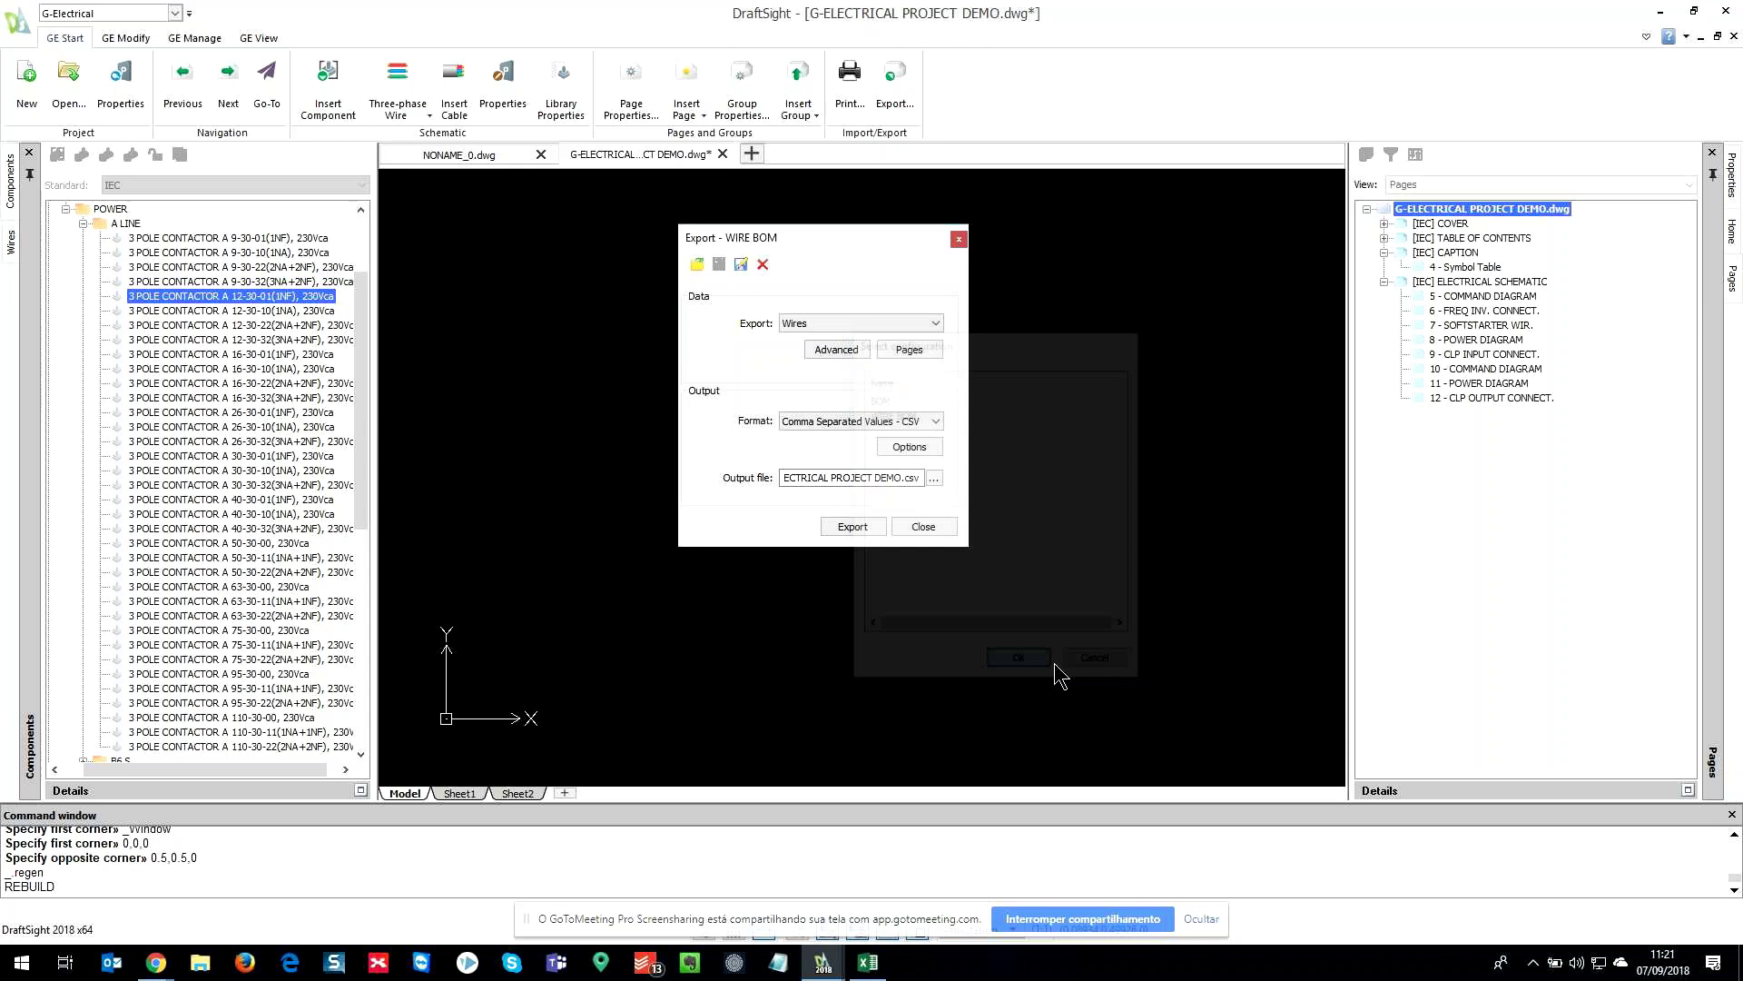
- Inspect the export details of the WIRE, DESCRIPTION, FROM and TO properties in the wire export data
left_click(846, 351)
double_click(783, 357)
left_click(1011, 583)
double_click(813, 372)
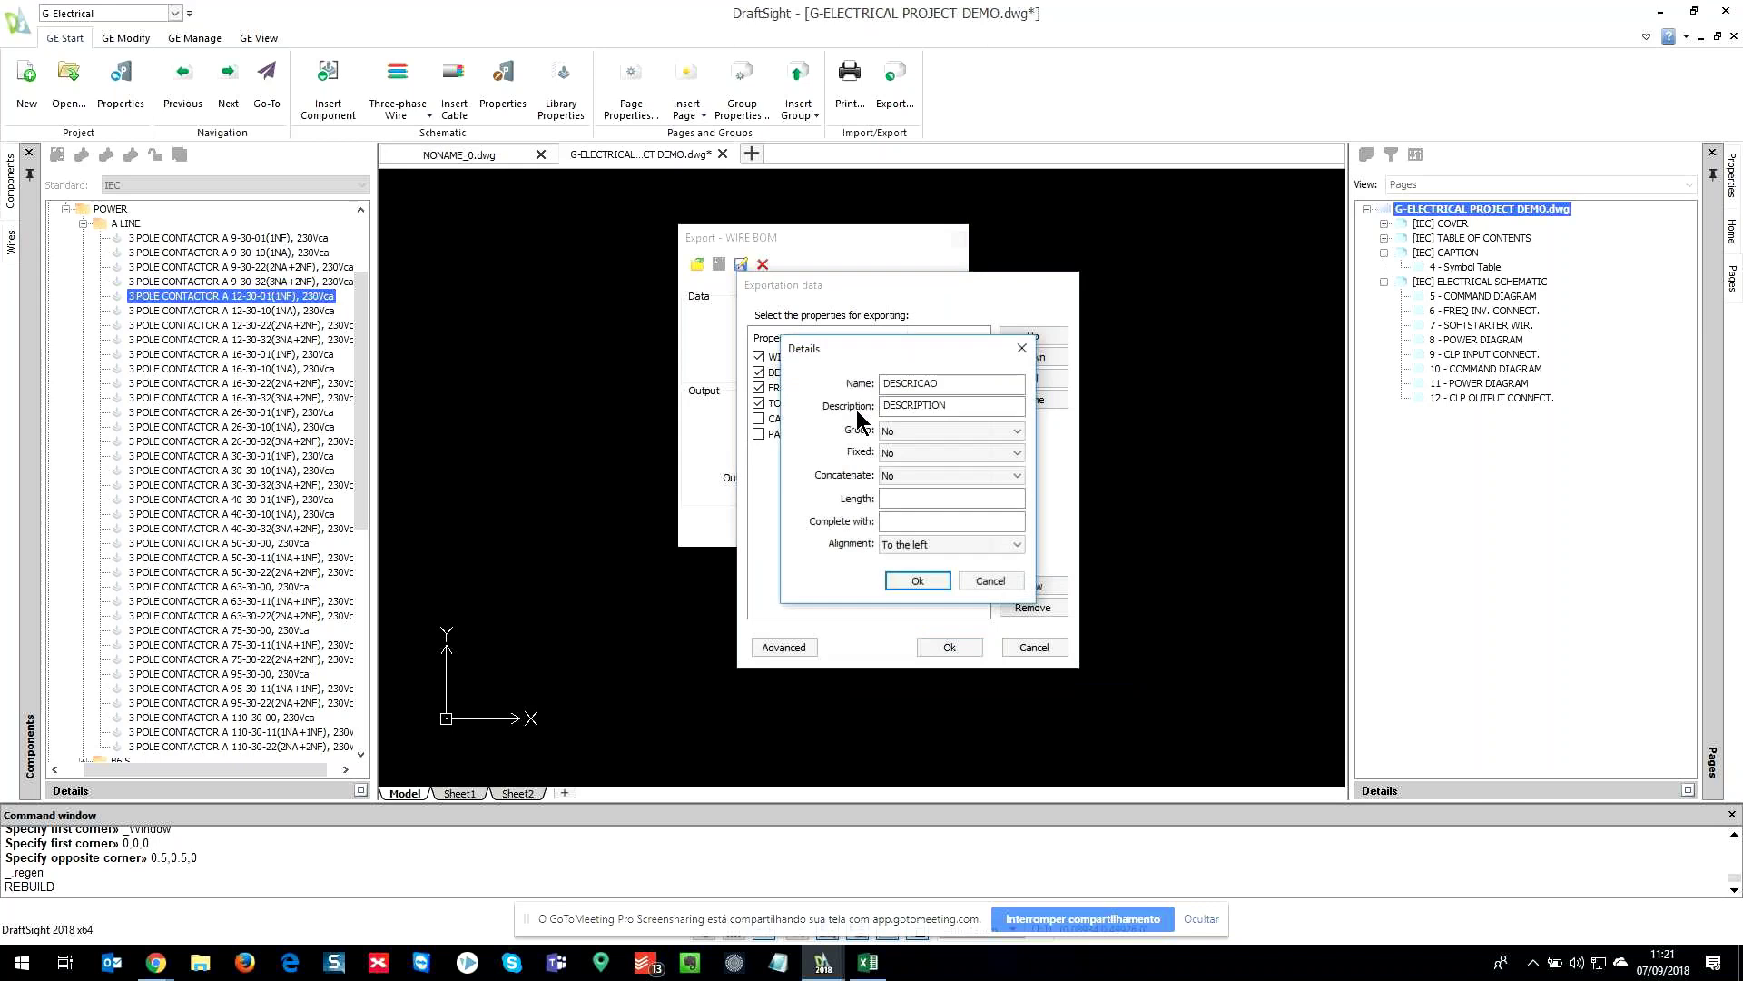
left_click(1012, 581)
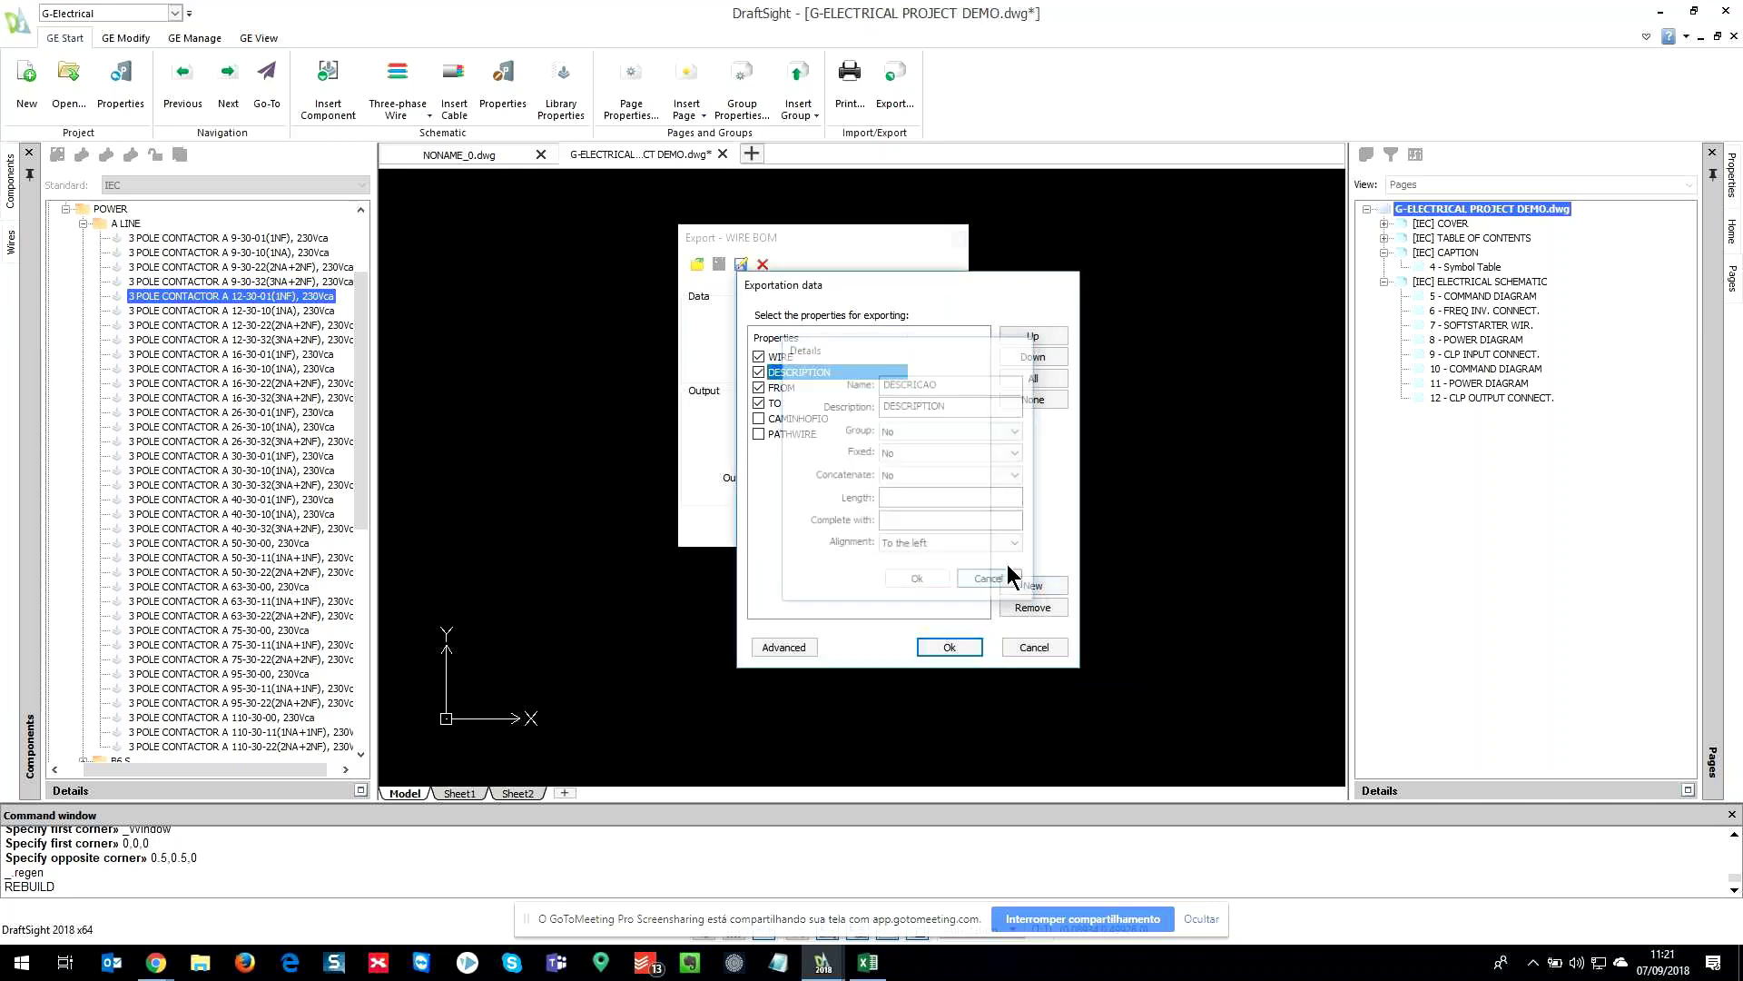
double_click(798, 386)
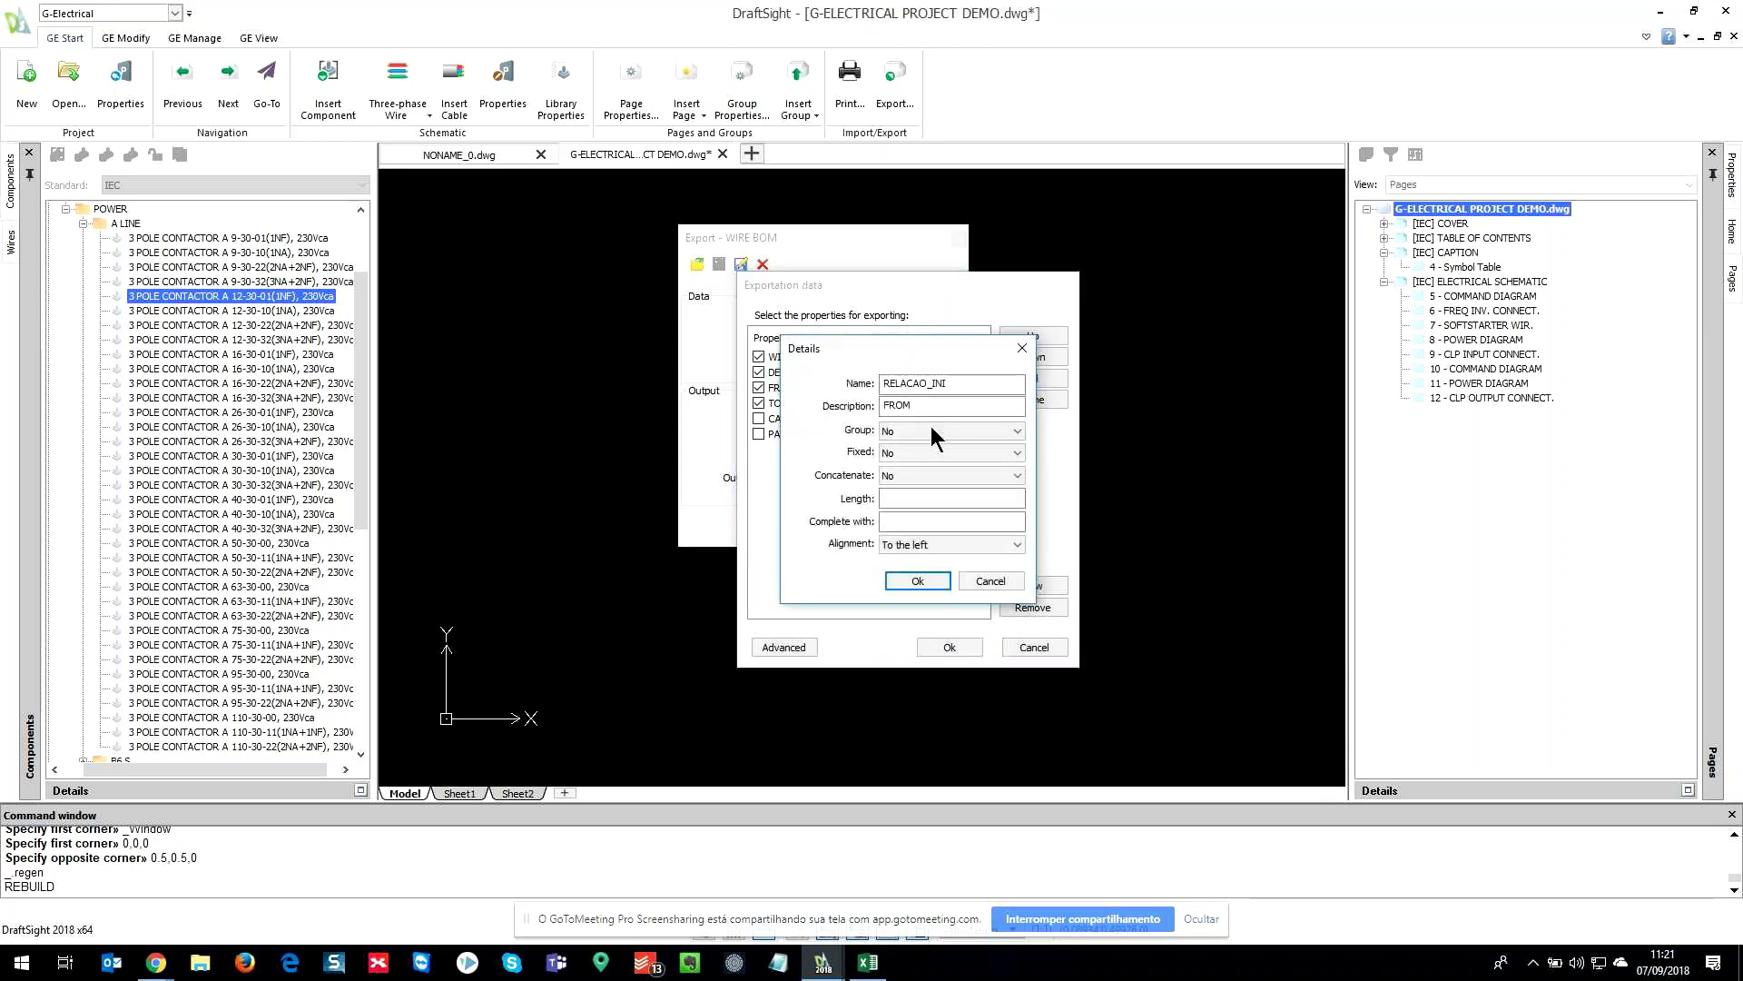
key("Escape")
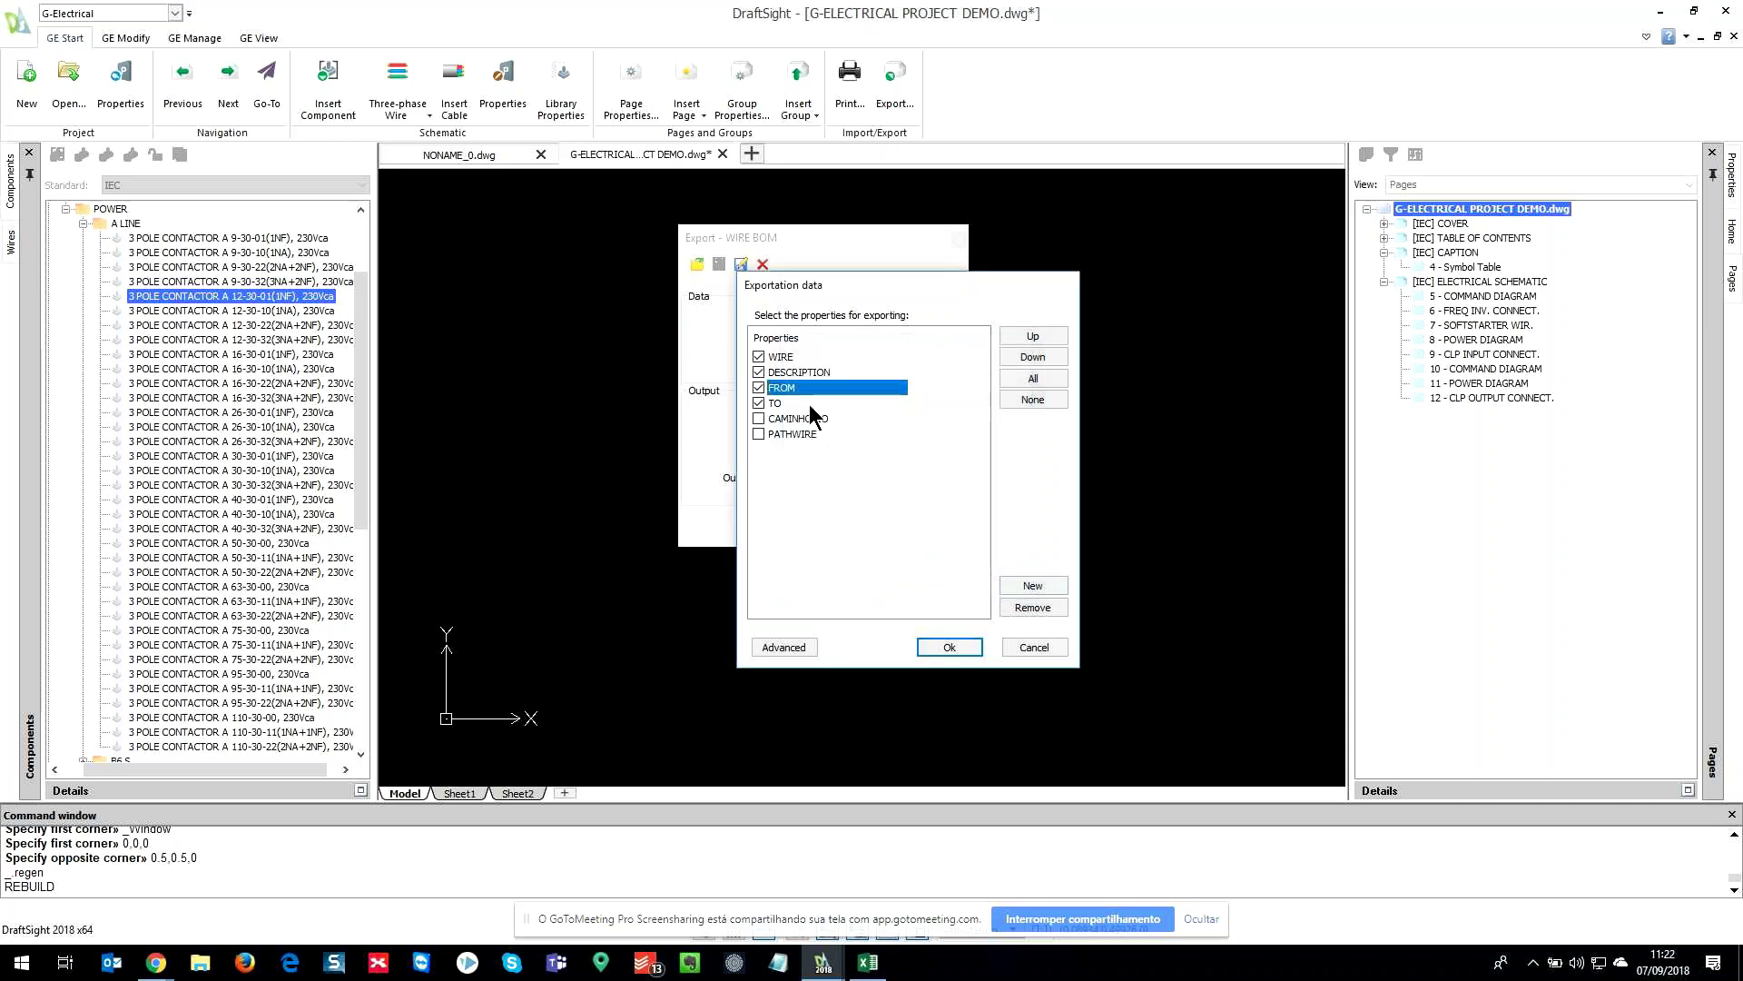
double_click(782, 403)
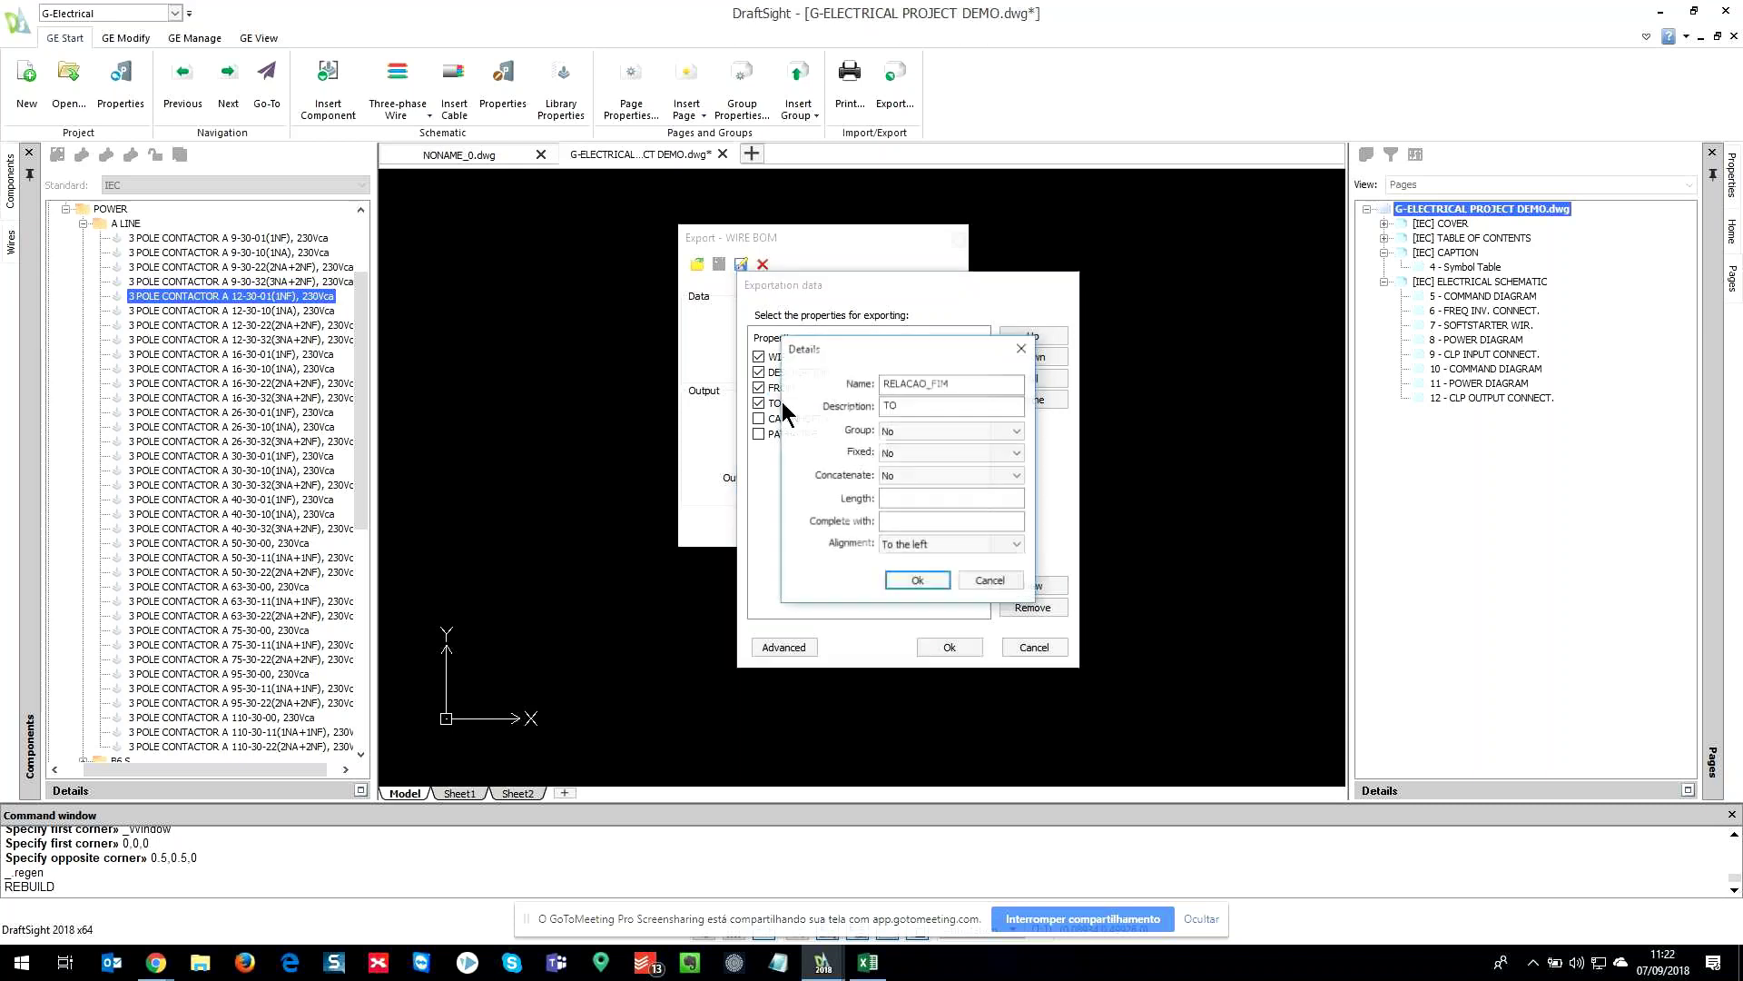
left_click(1004, 583)
- Remove the CAMINHOFIO and PATHWIRE properties from the wire export data and accept the property list
left_click(832, 418)
left_click(1017, 601)
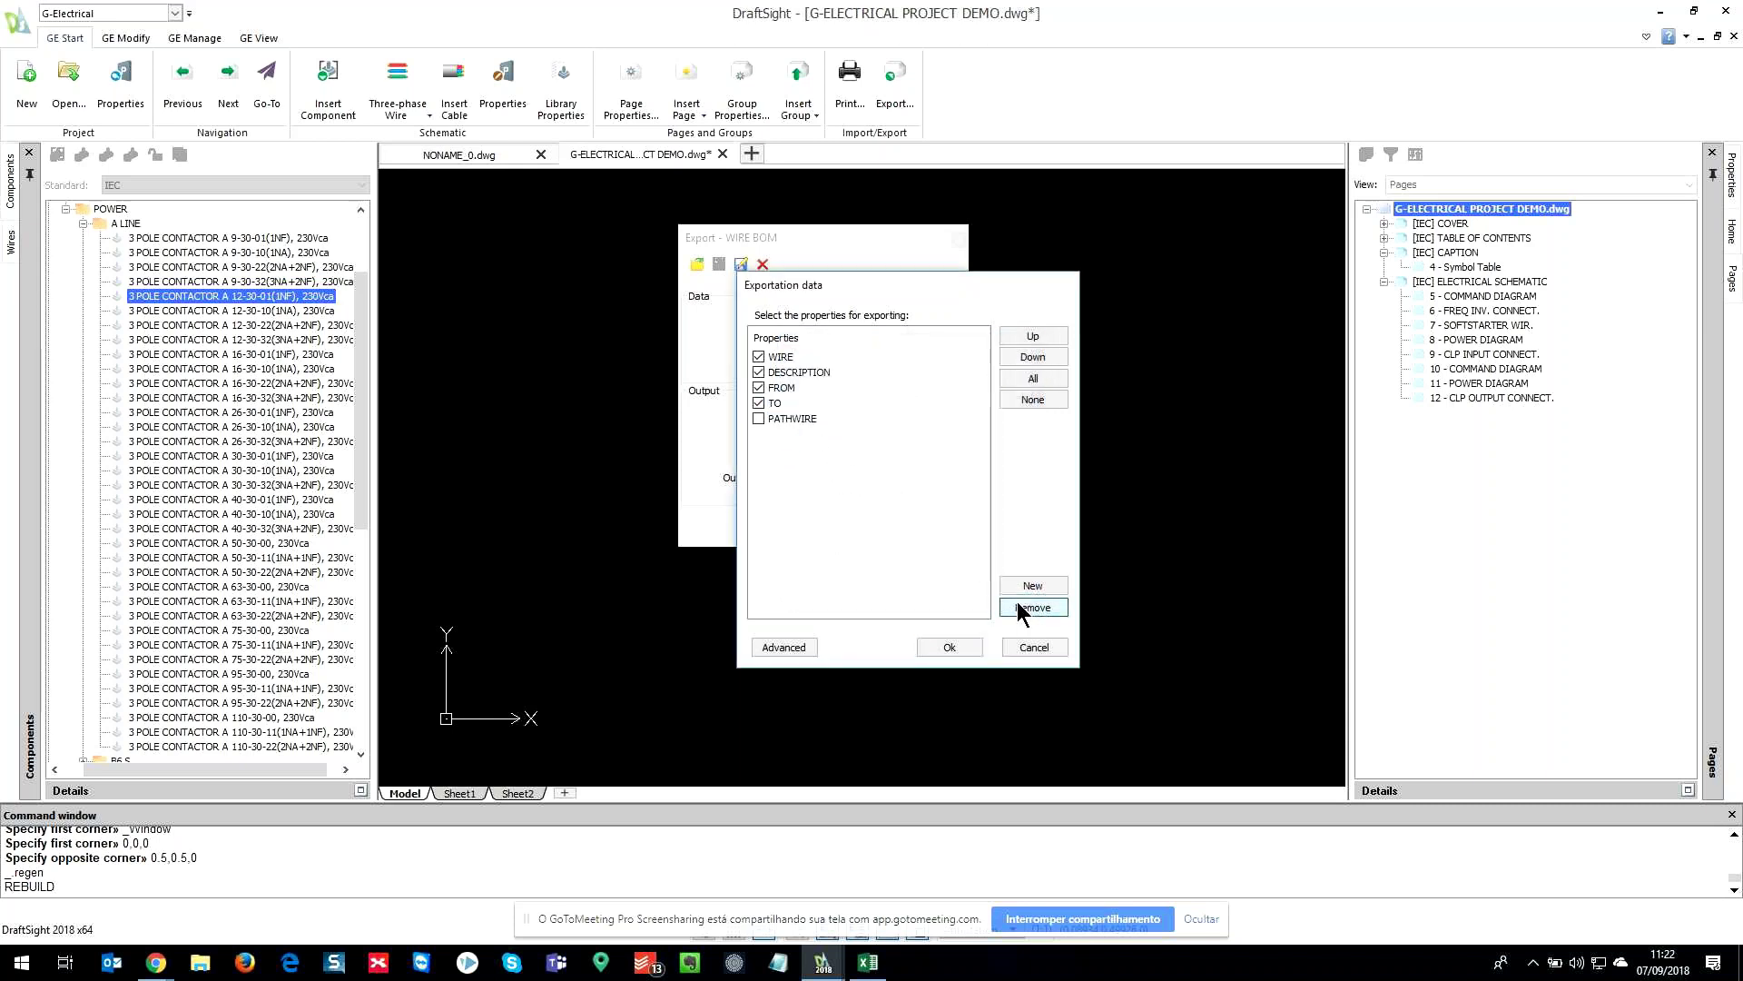
left_click(799, 419)
left_click(1026, 609)
left_click(966, 648)
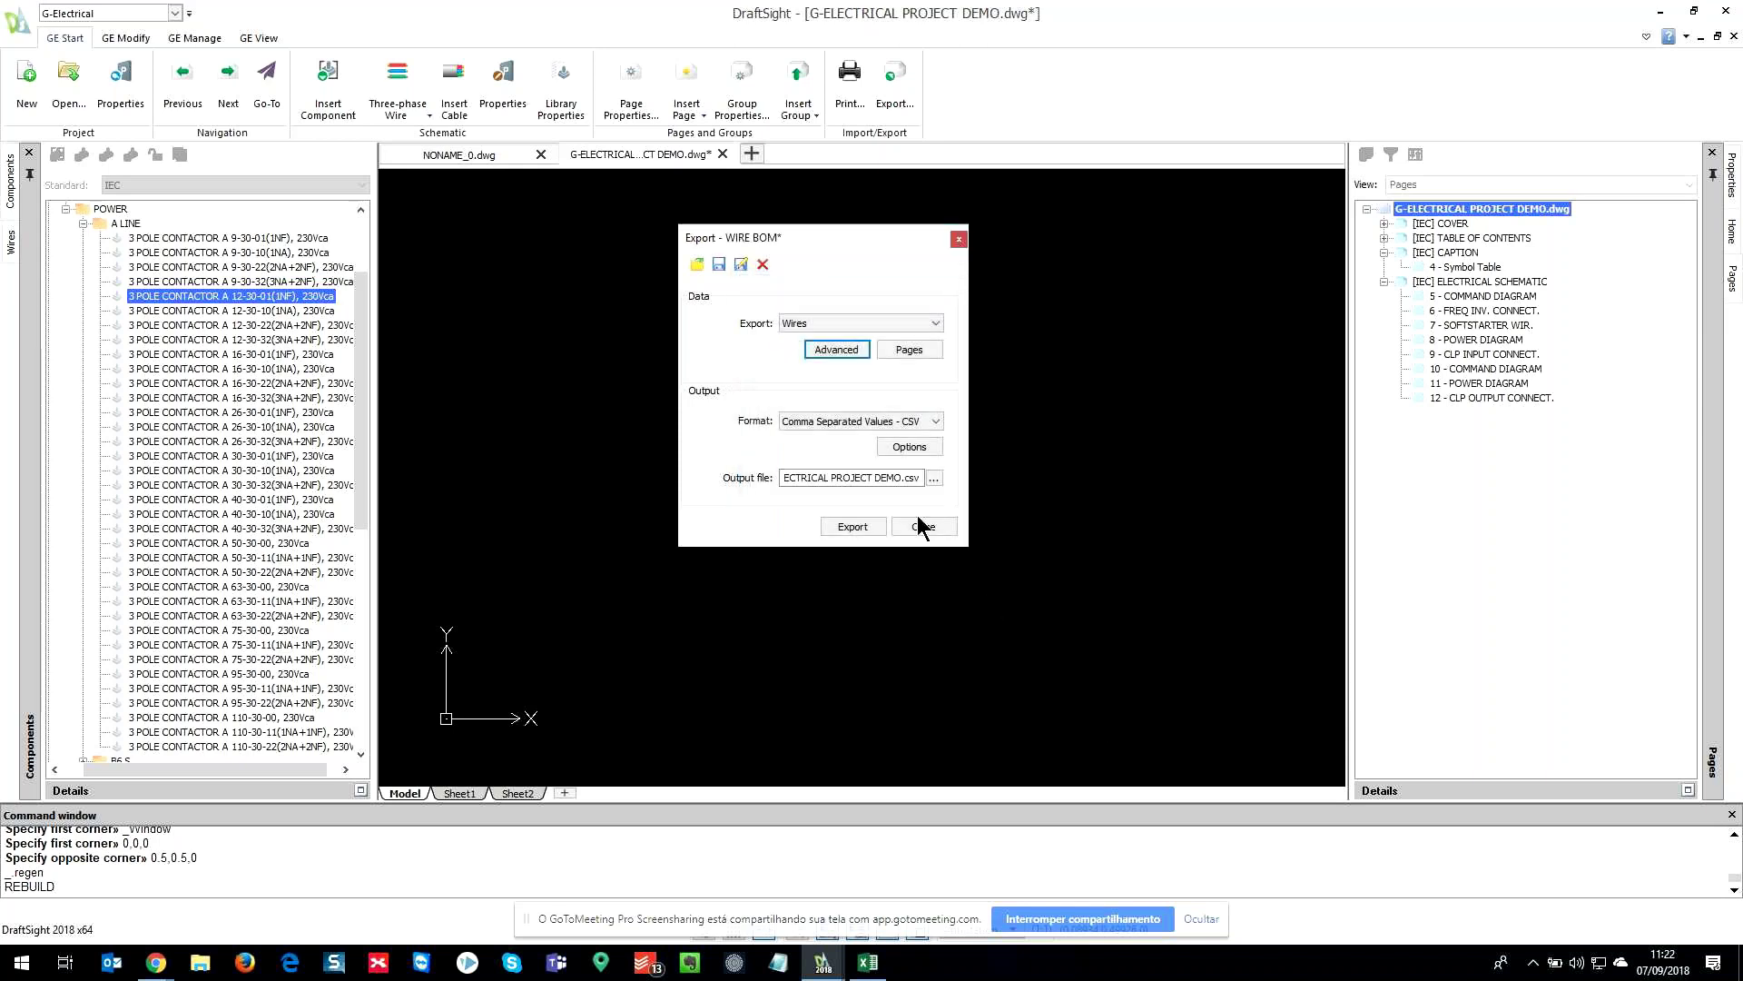
- Export the wire list in CSV format to the desktop as G-ELECTRICAL PROJECT DEMO1.csv and close the export settings
left_click(934, 477)
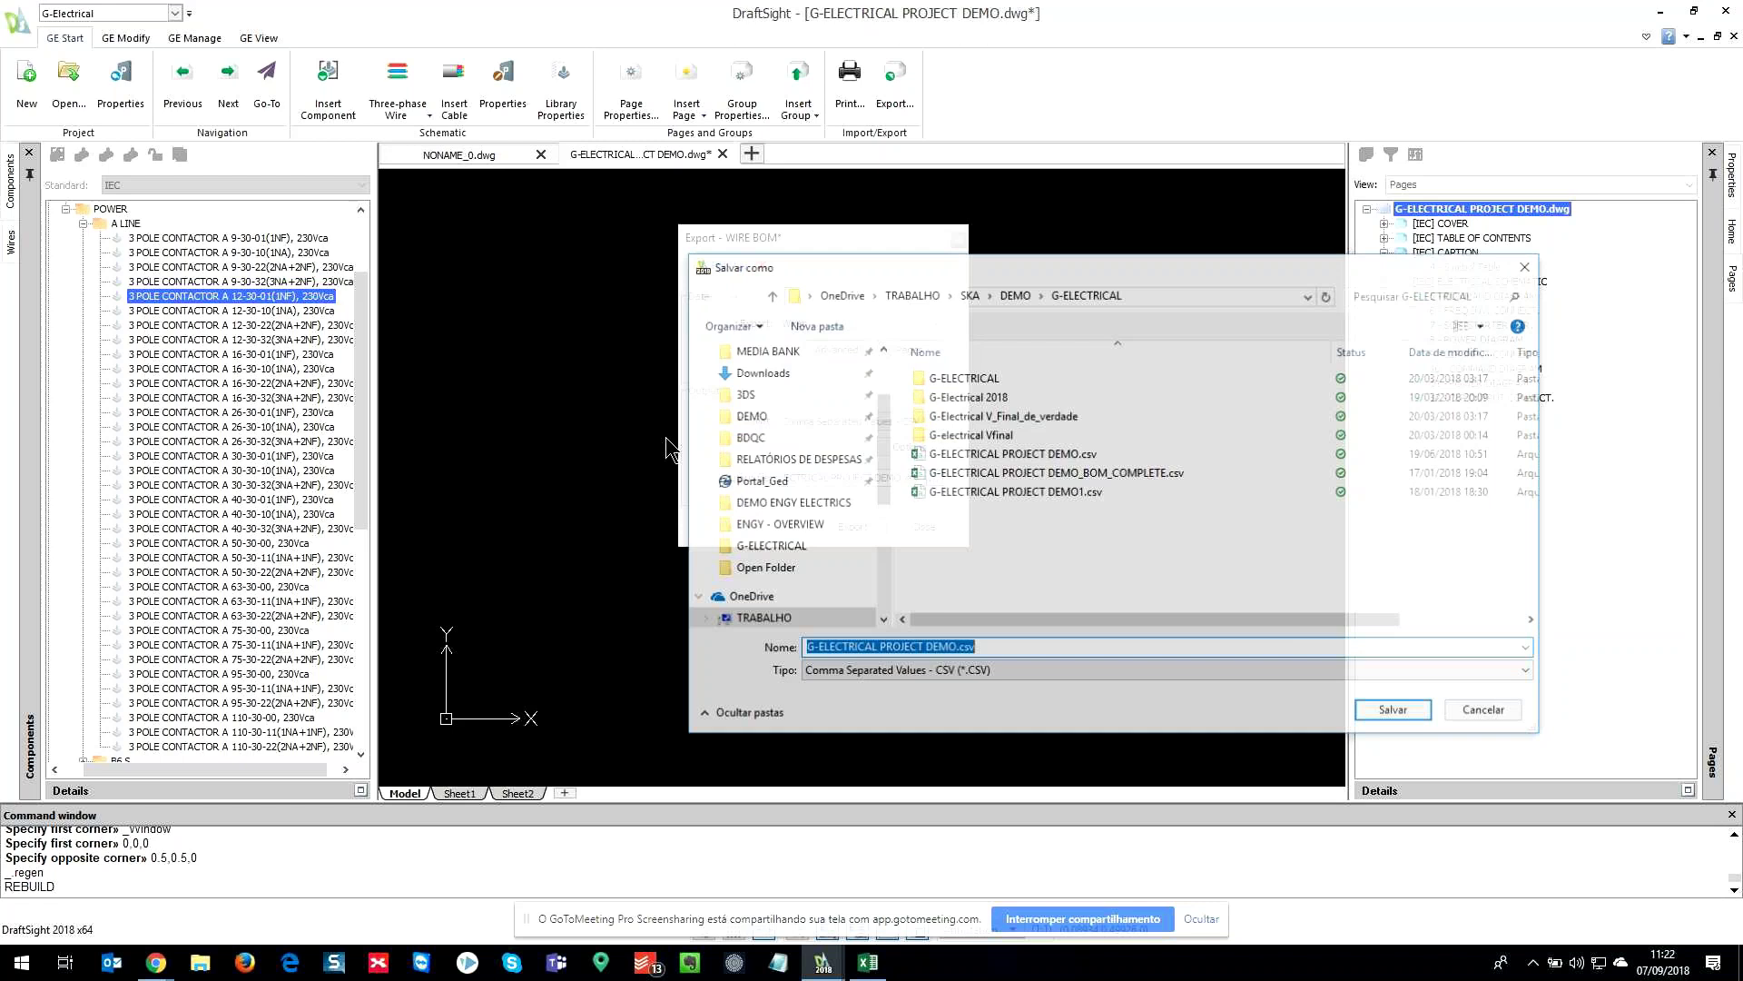
left_click(782, 391)
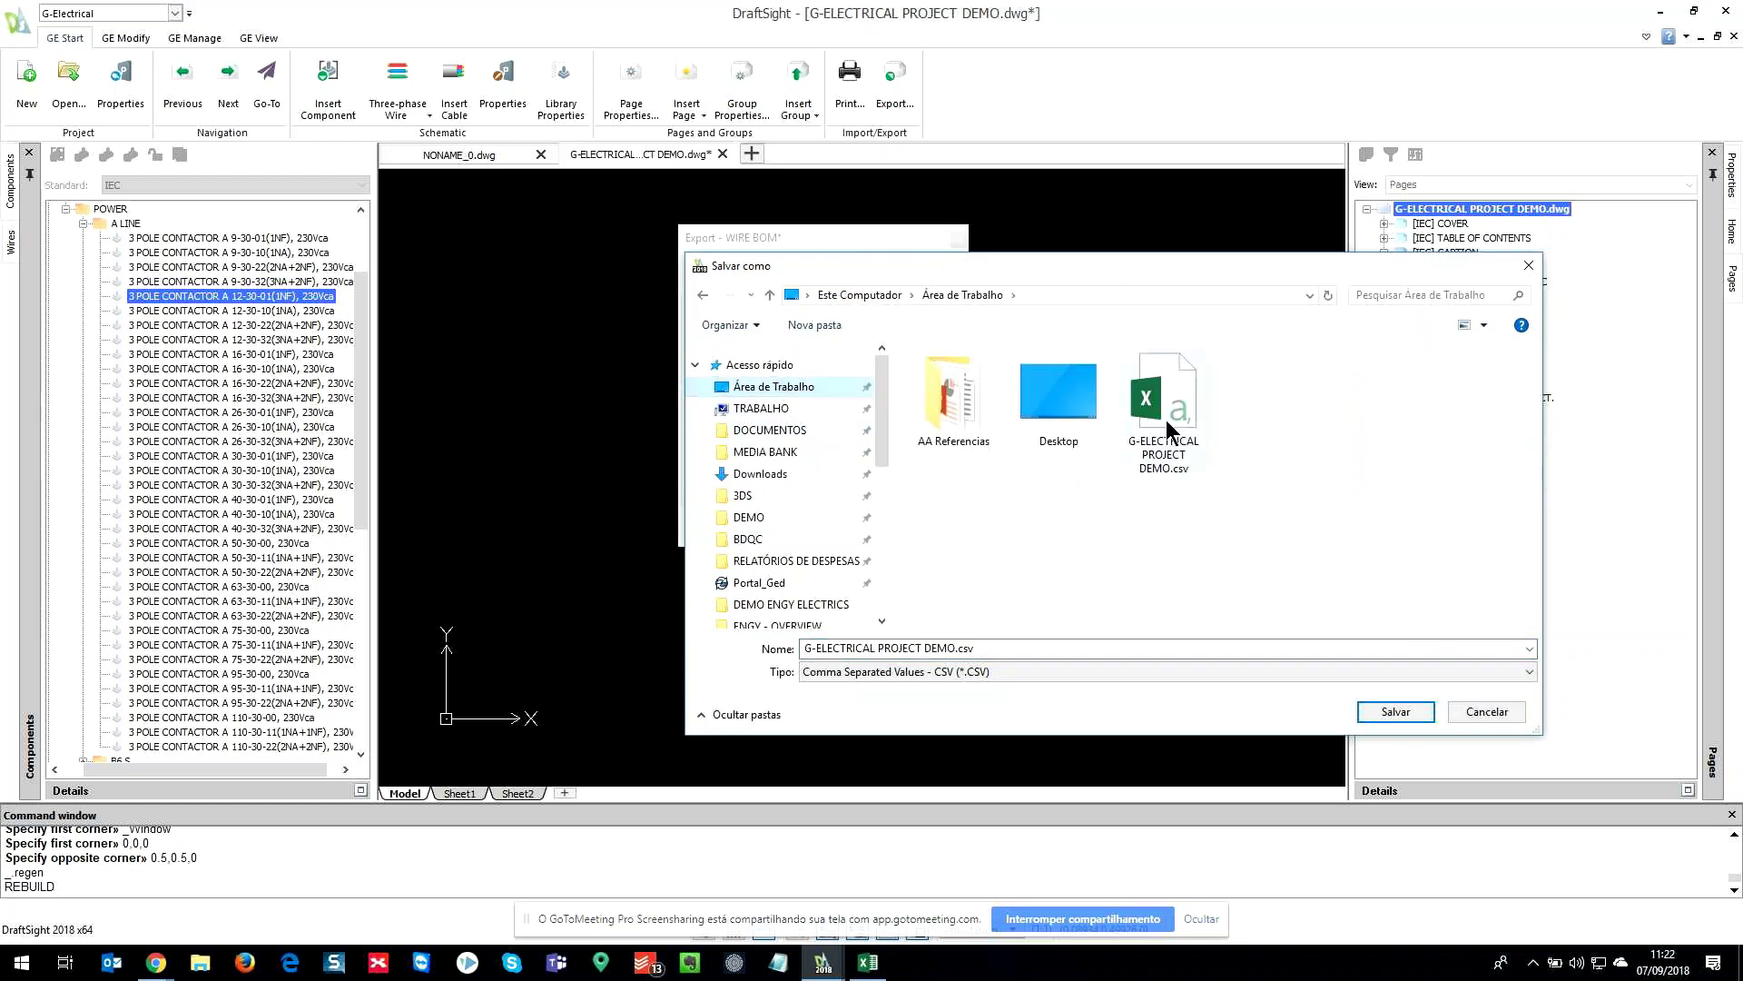
left_click(959, 650)
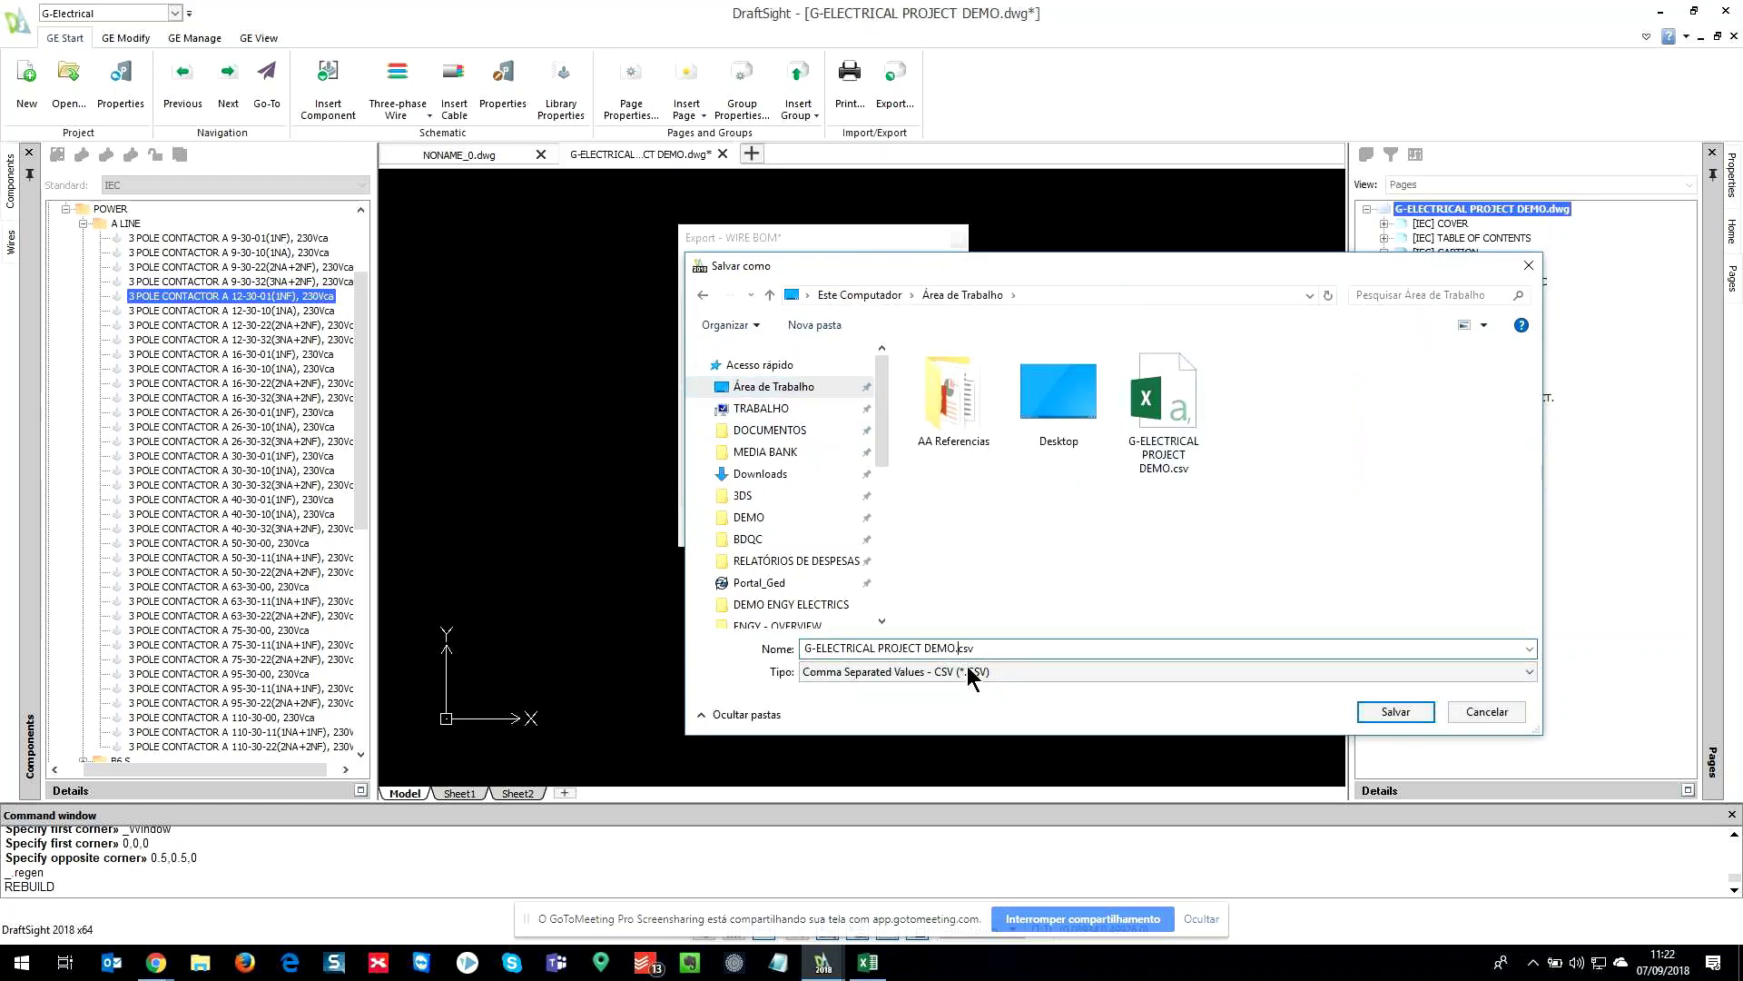
left_click(1393, 710)
left_click(917, 522)
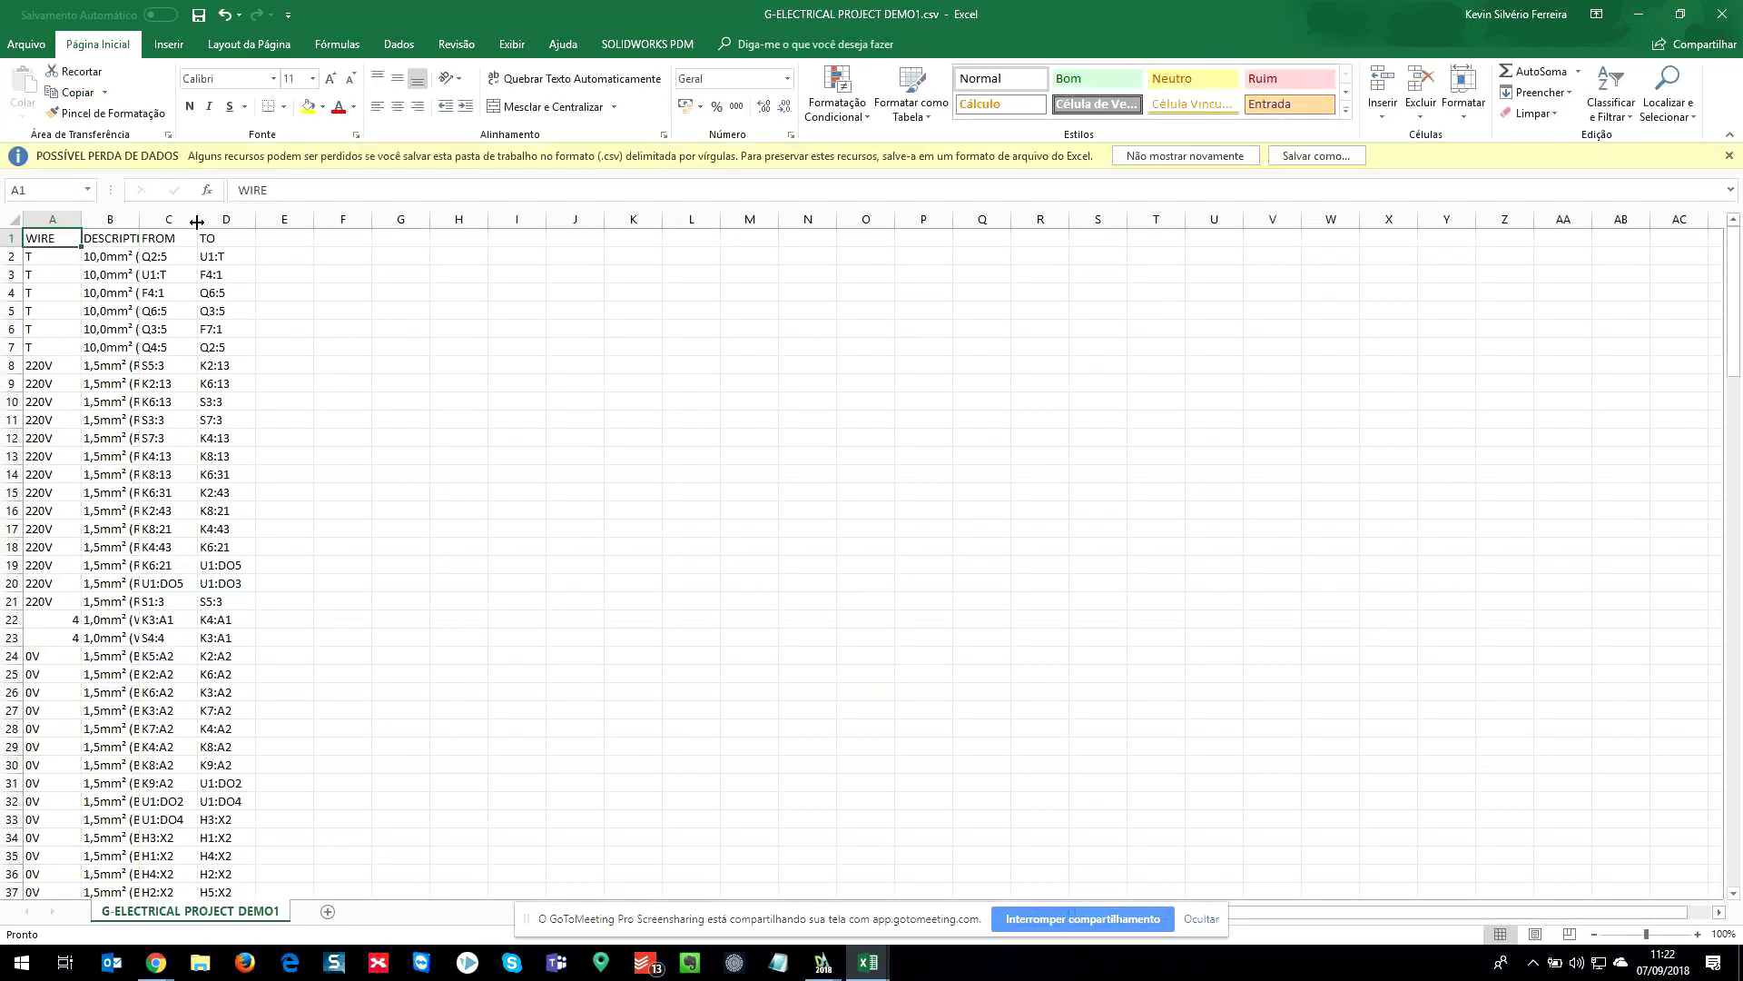
- Widen the DESCRIPTION column in the exported Excel file and review the wires with their FROM and TO connections
left_click_drag(141, 218, 276, 247)
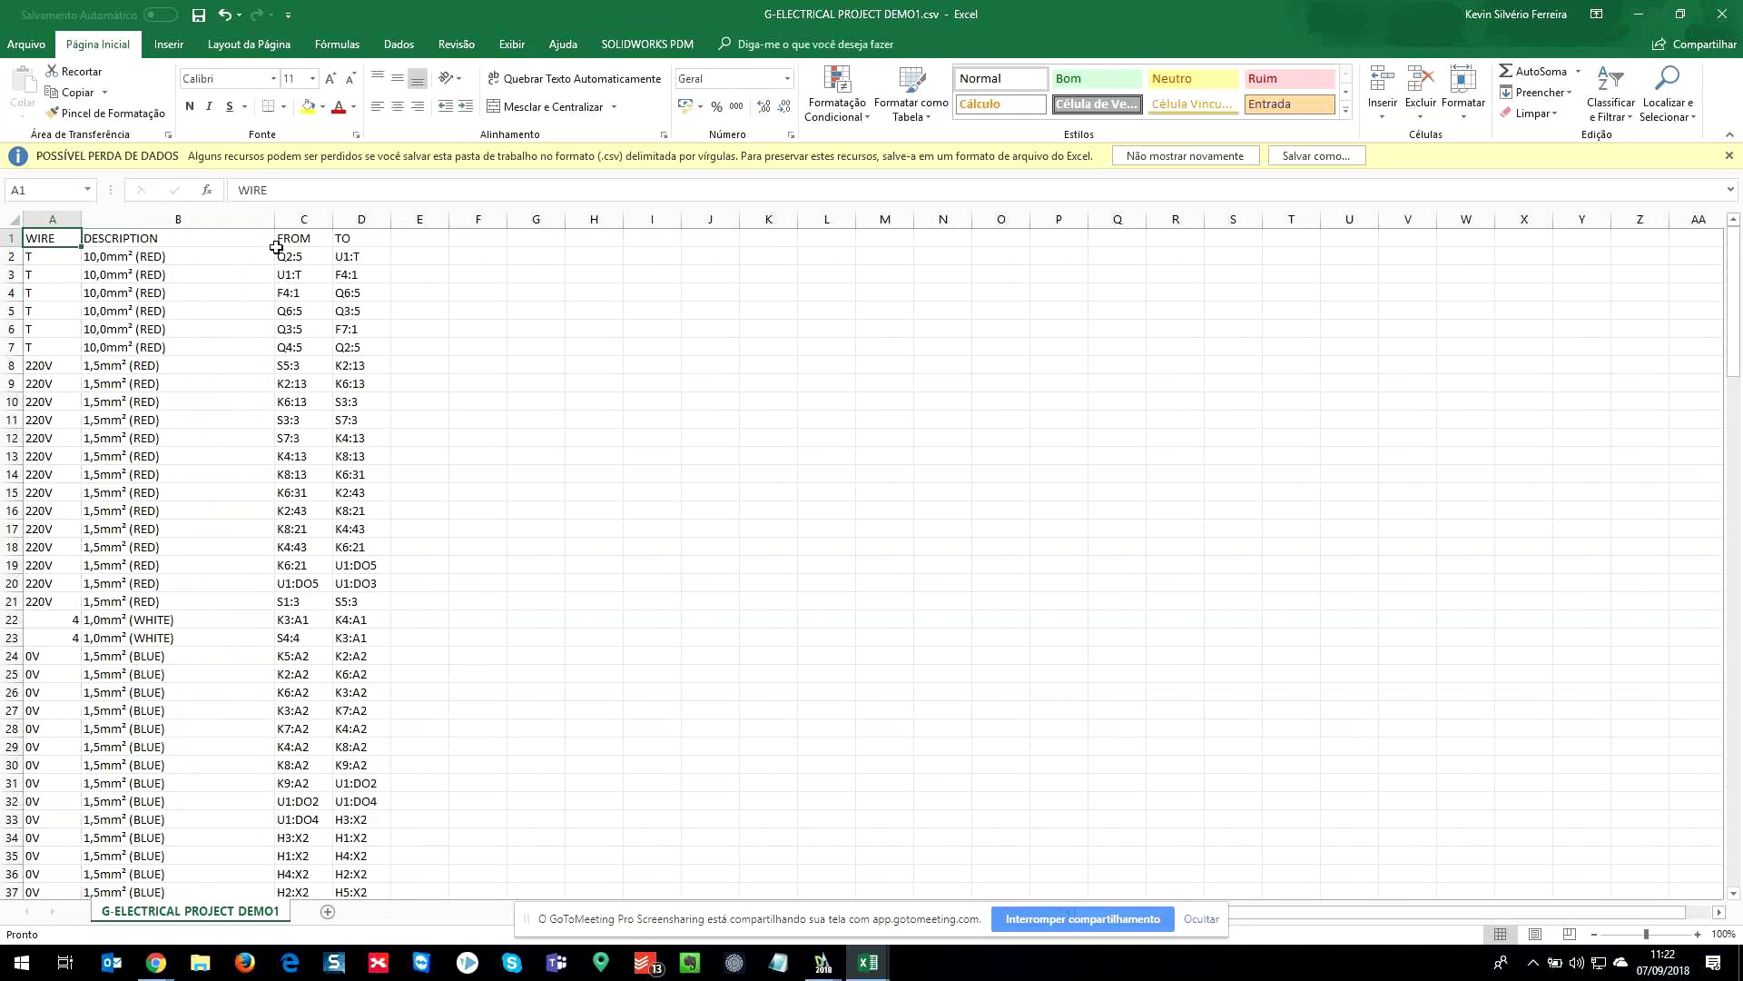
scroll(46, 253, "down", 1)
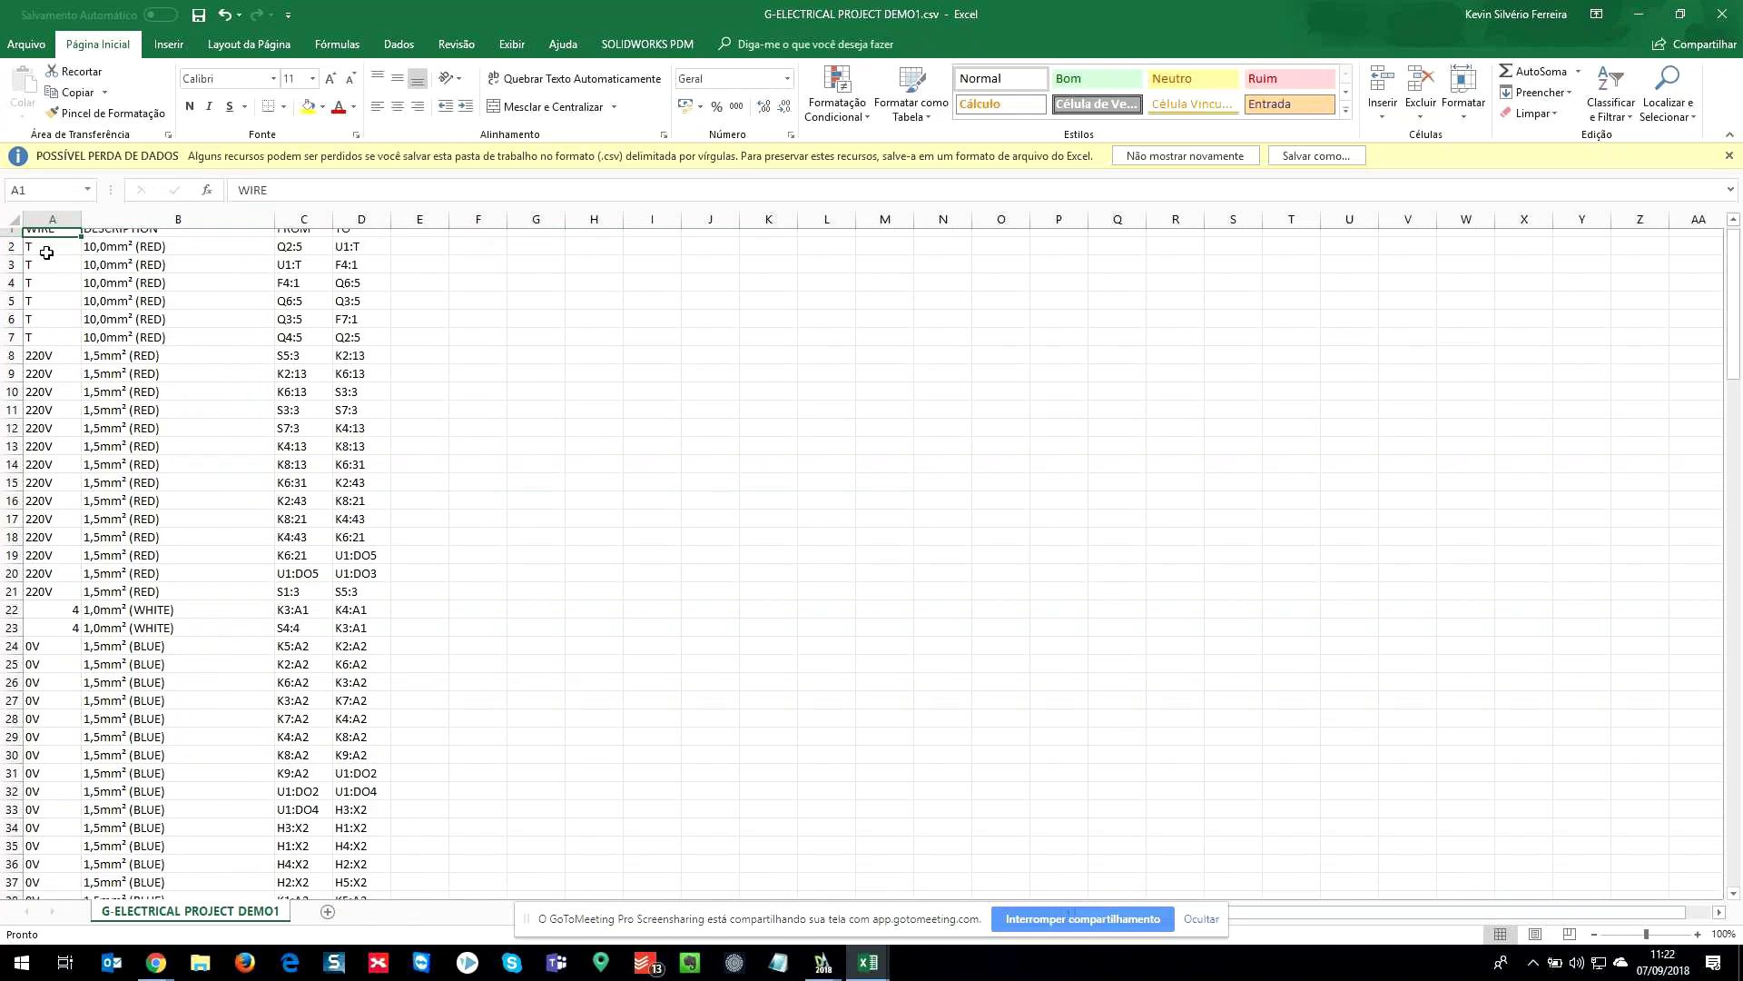
scroll(46, 253, "down", 8)
scroll(105, 444, "up", 9)
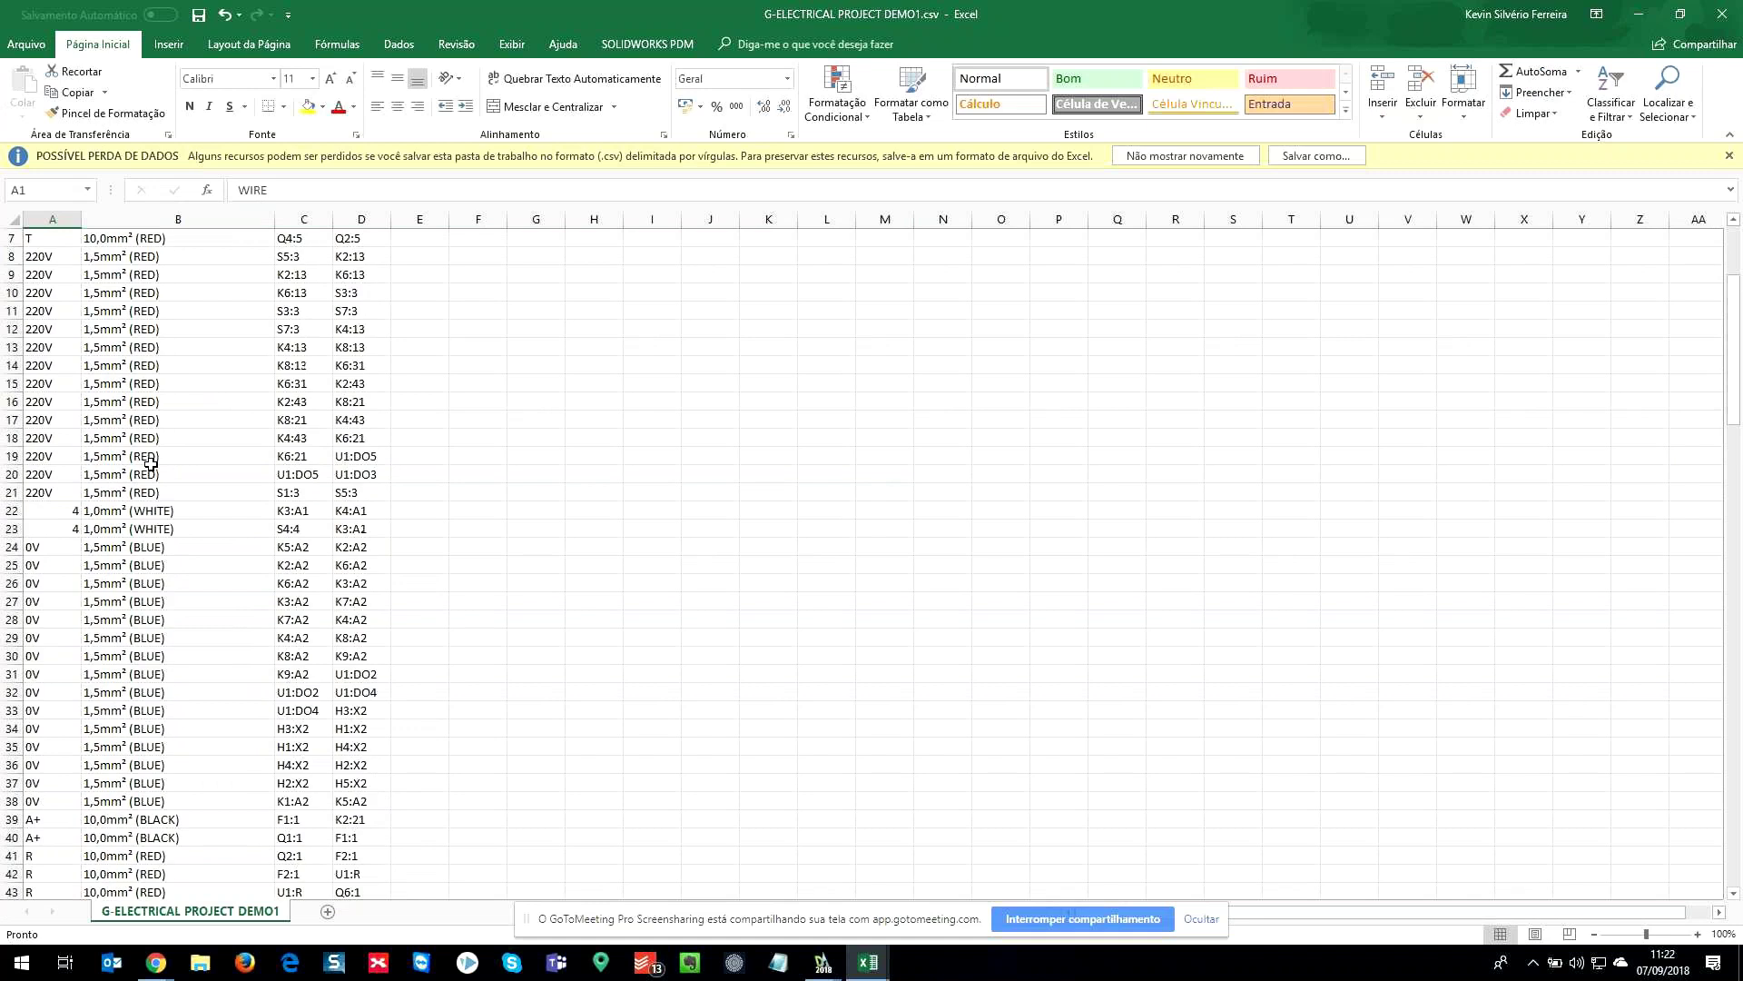
scroll(154, 260, "down", 1)
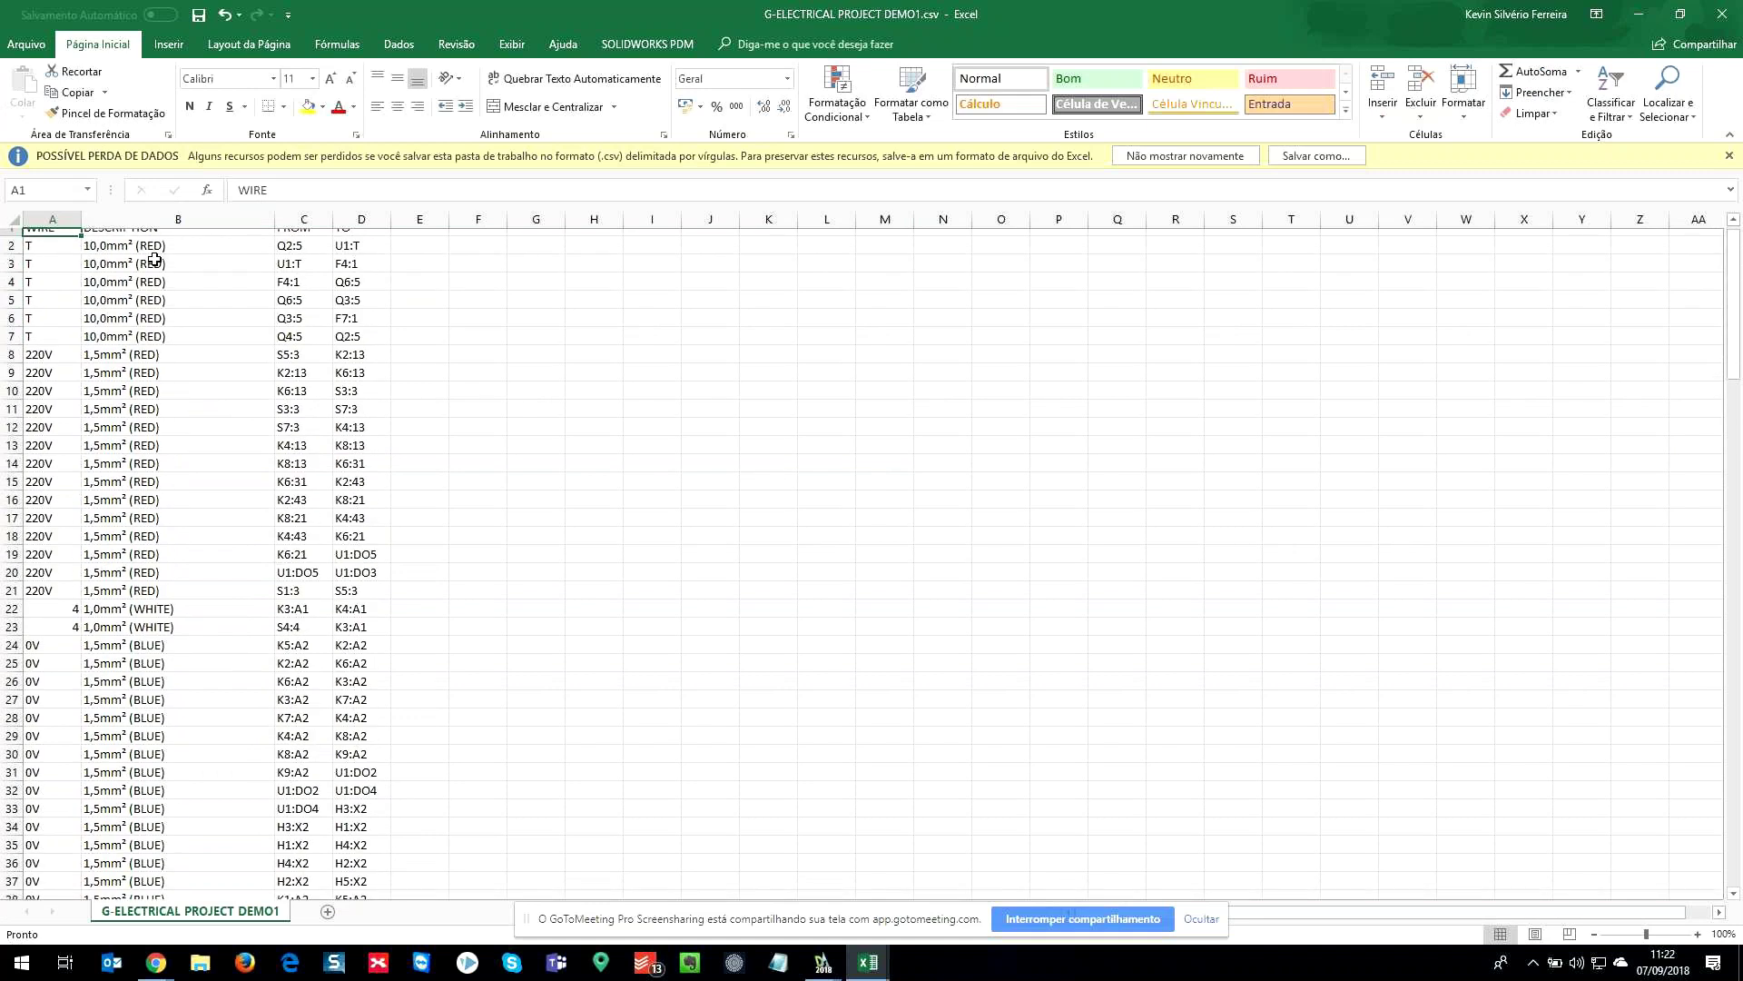
scroll(155, 259, "down", 2)
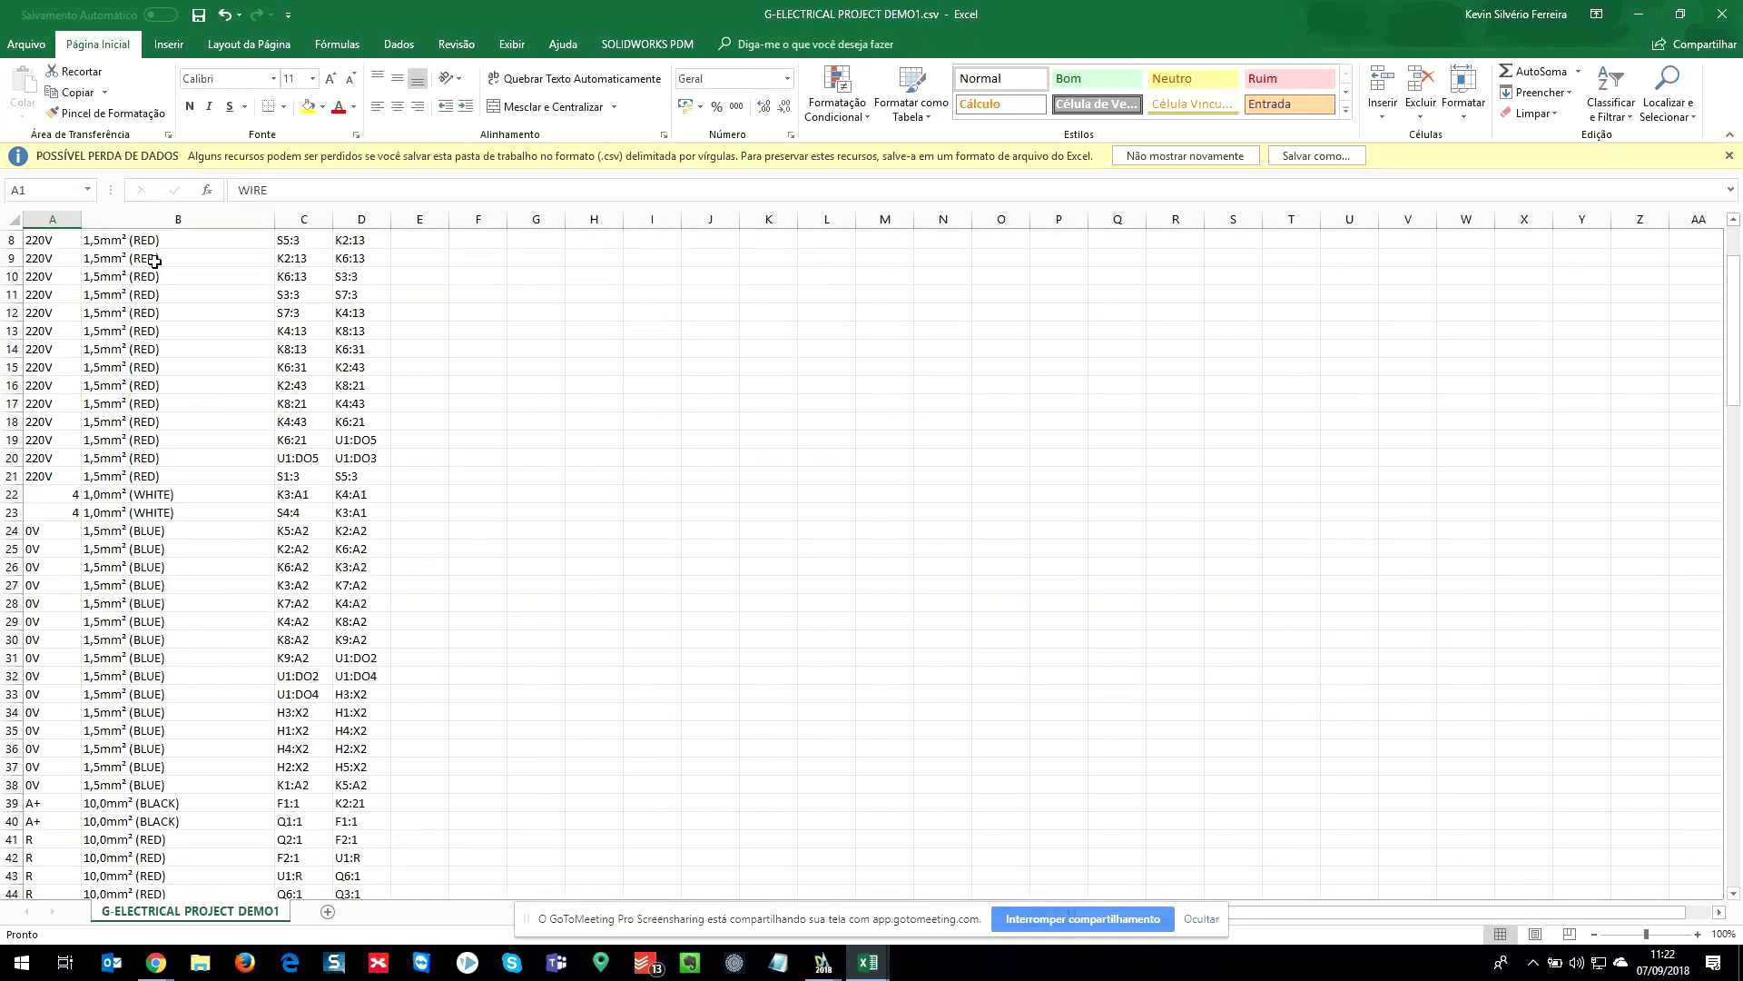
- Look through the exported wire list from the power wires to the numbered wires and return to its first row
scroll(203, 420, "down", 16)
scroll(202, 421, "up", 13)
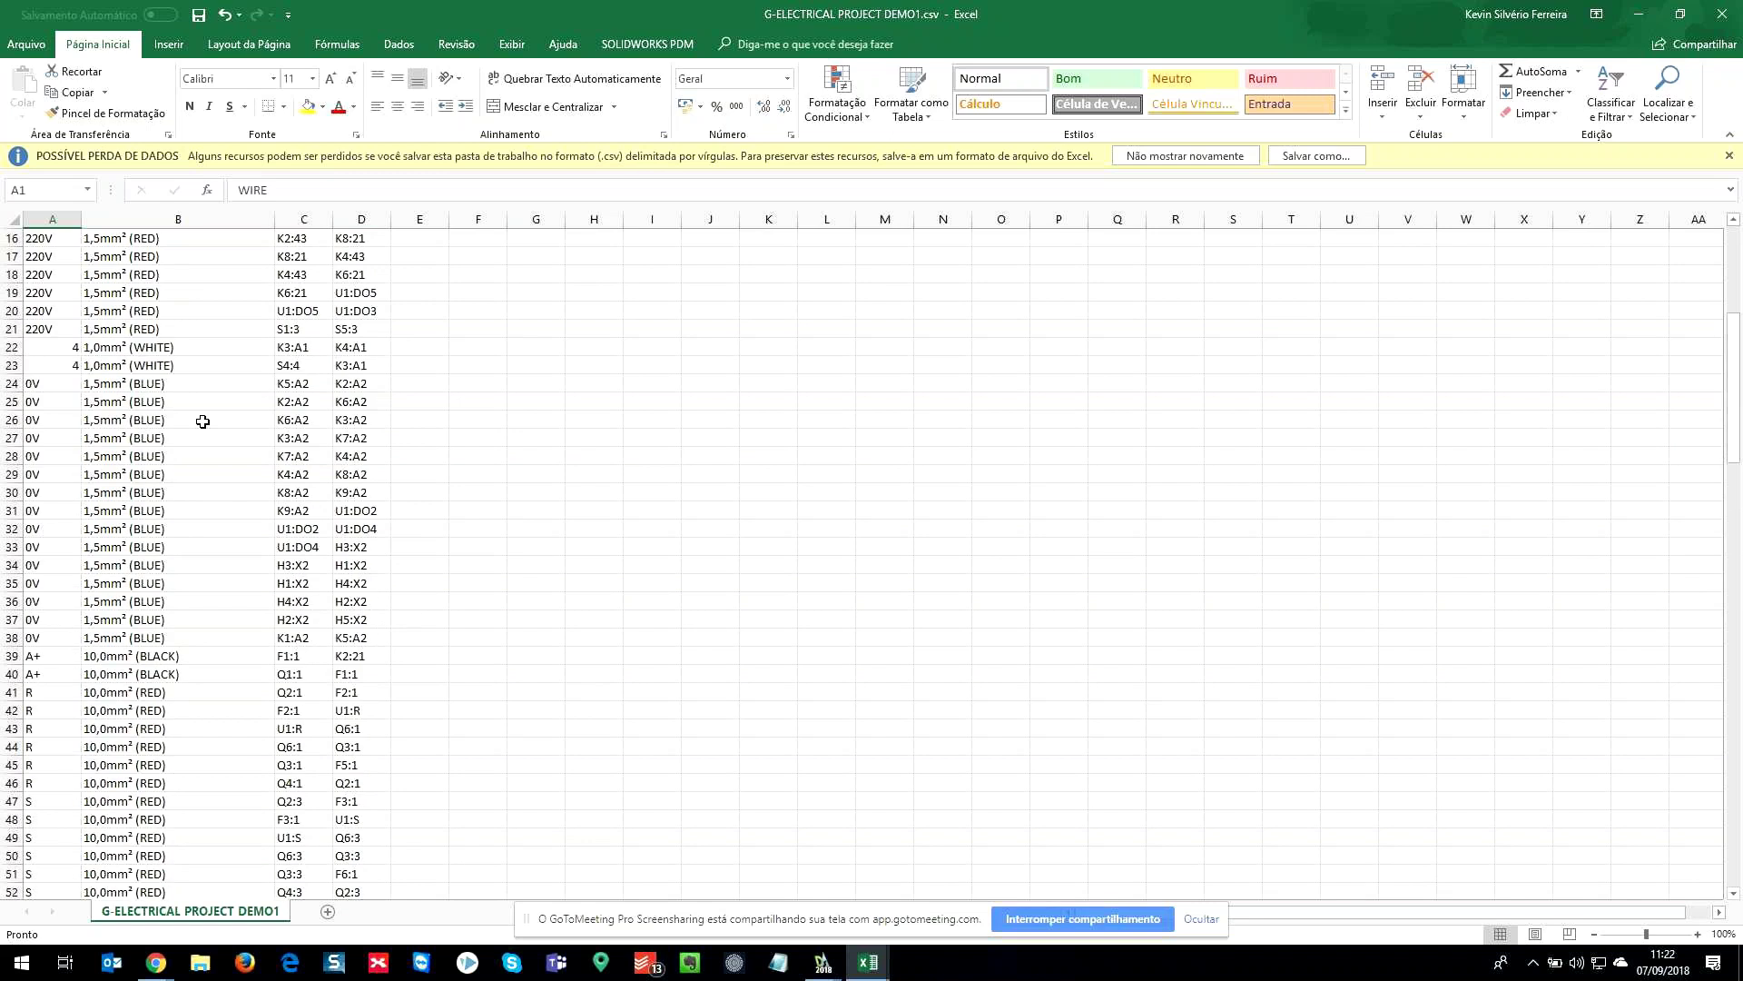
scroll(203, 420, "up", 5)
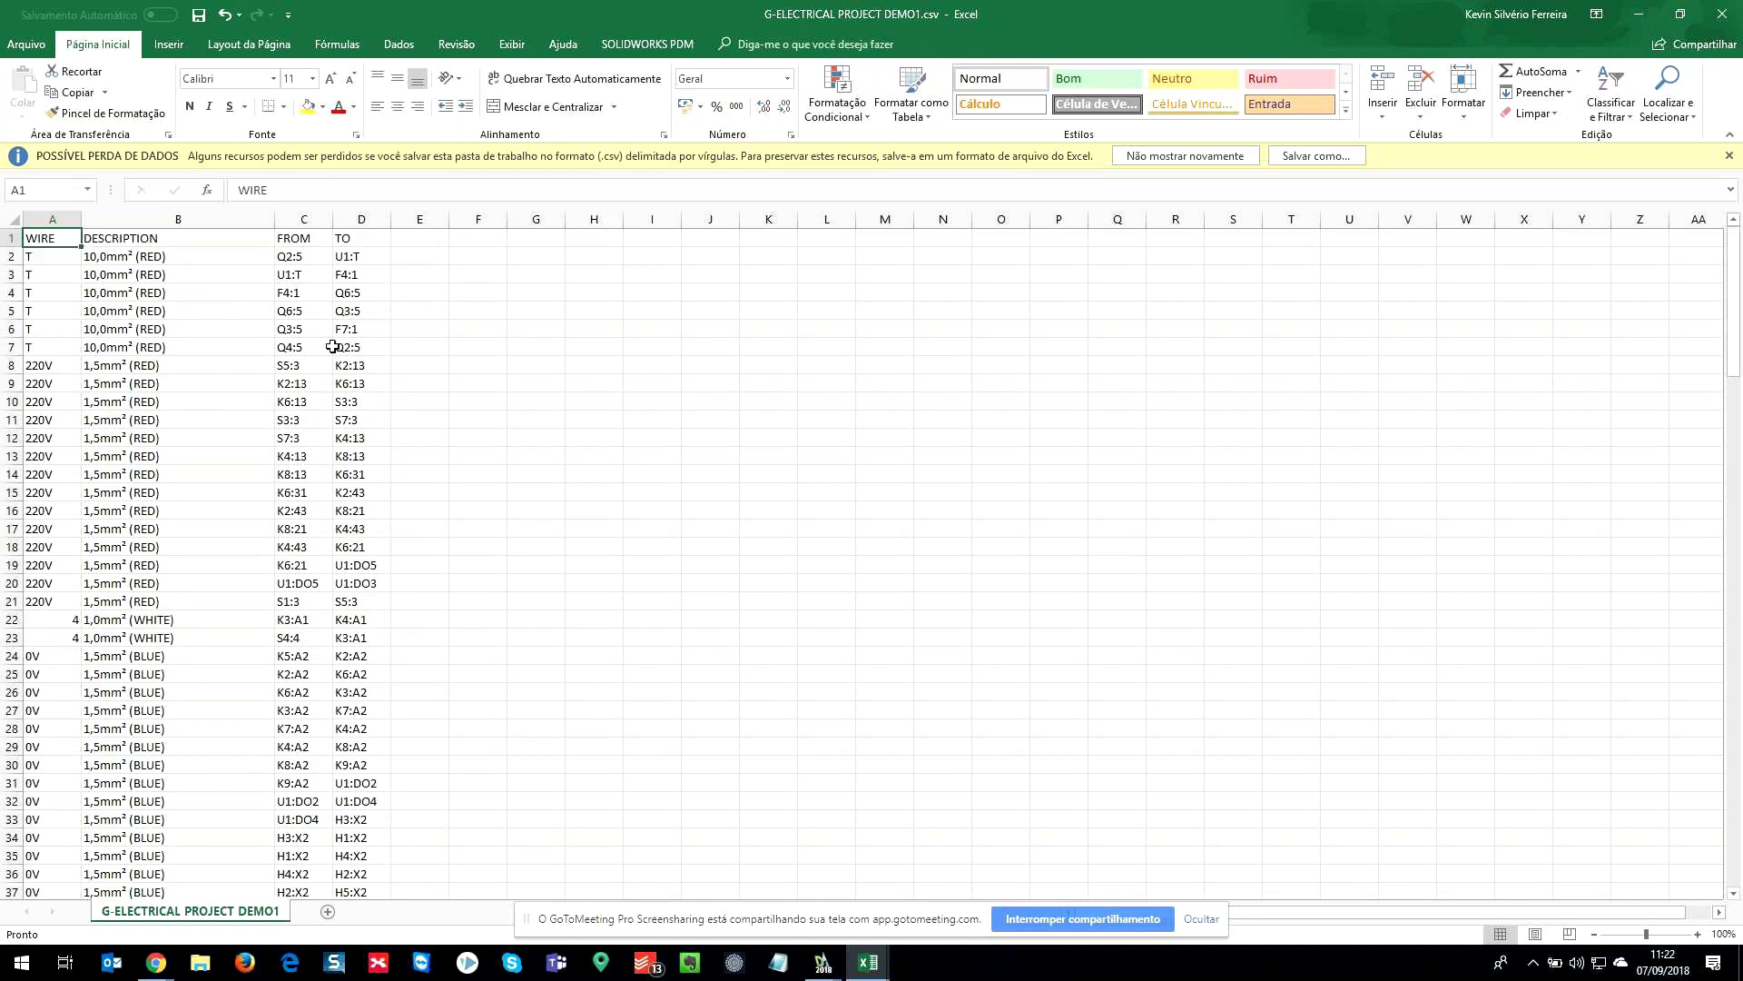
scroll(350, 396, "down", 1)
scroll(330, 404, "down", 13)
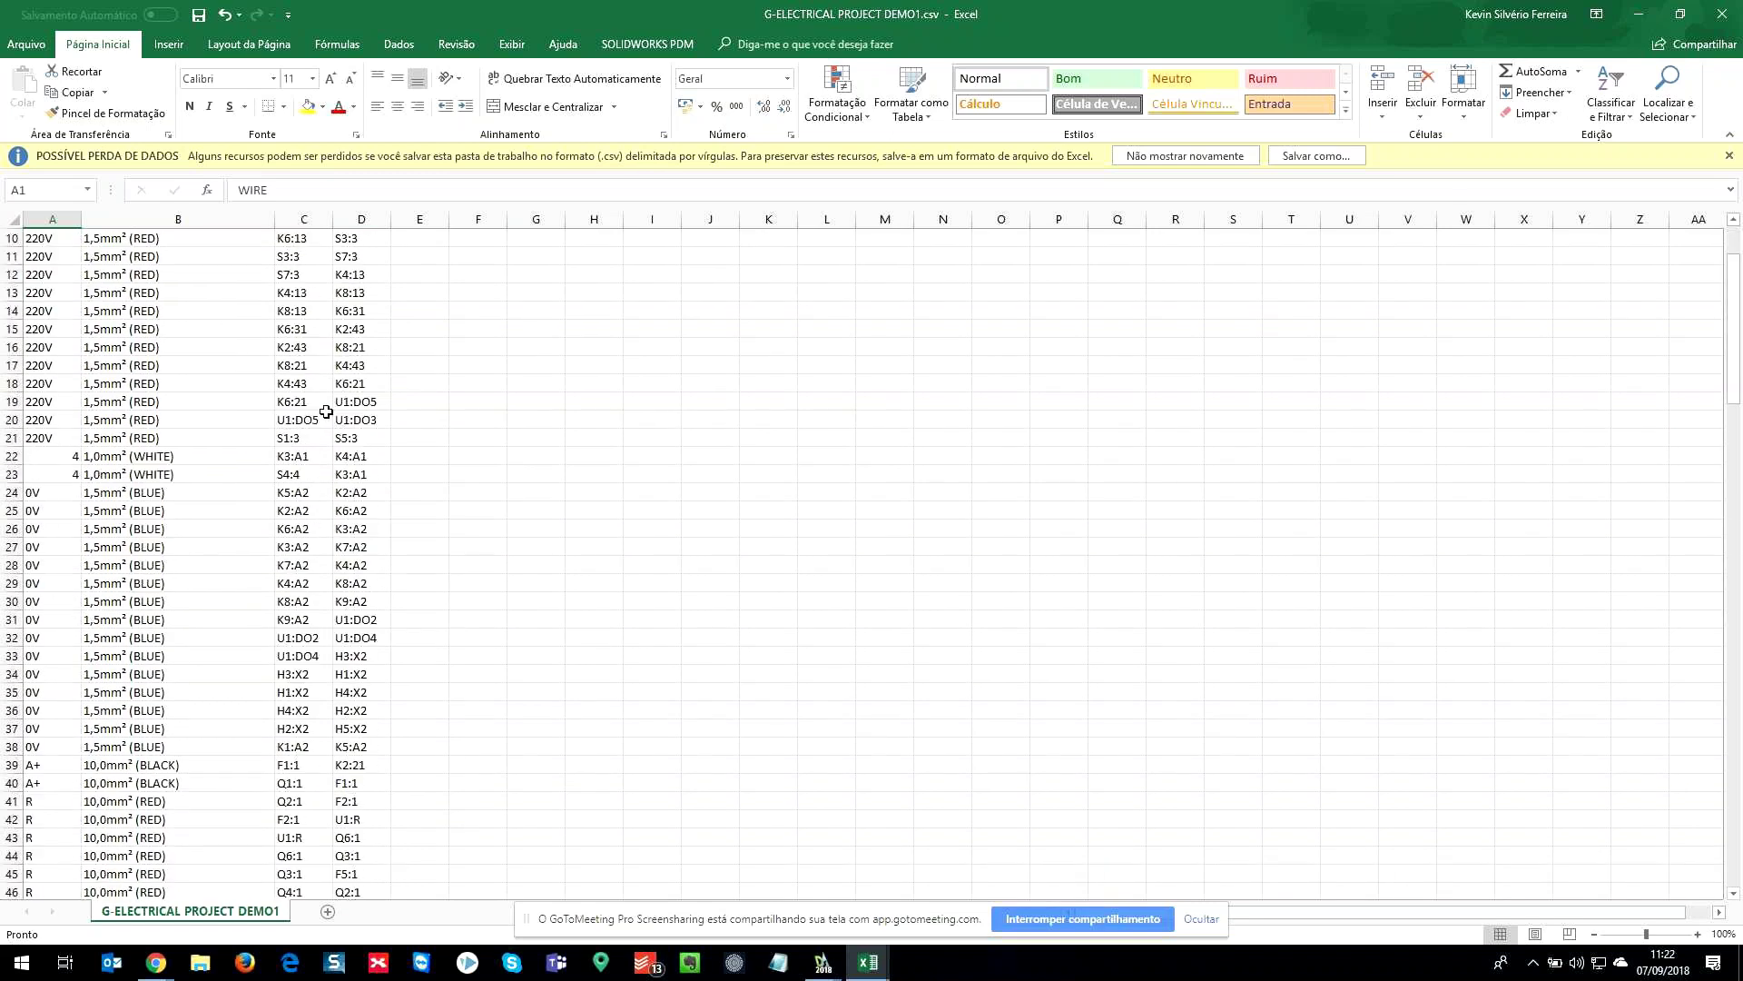
scroll(330, 454, "up", 1)
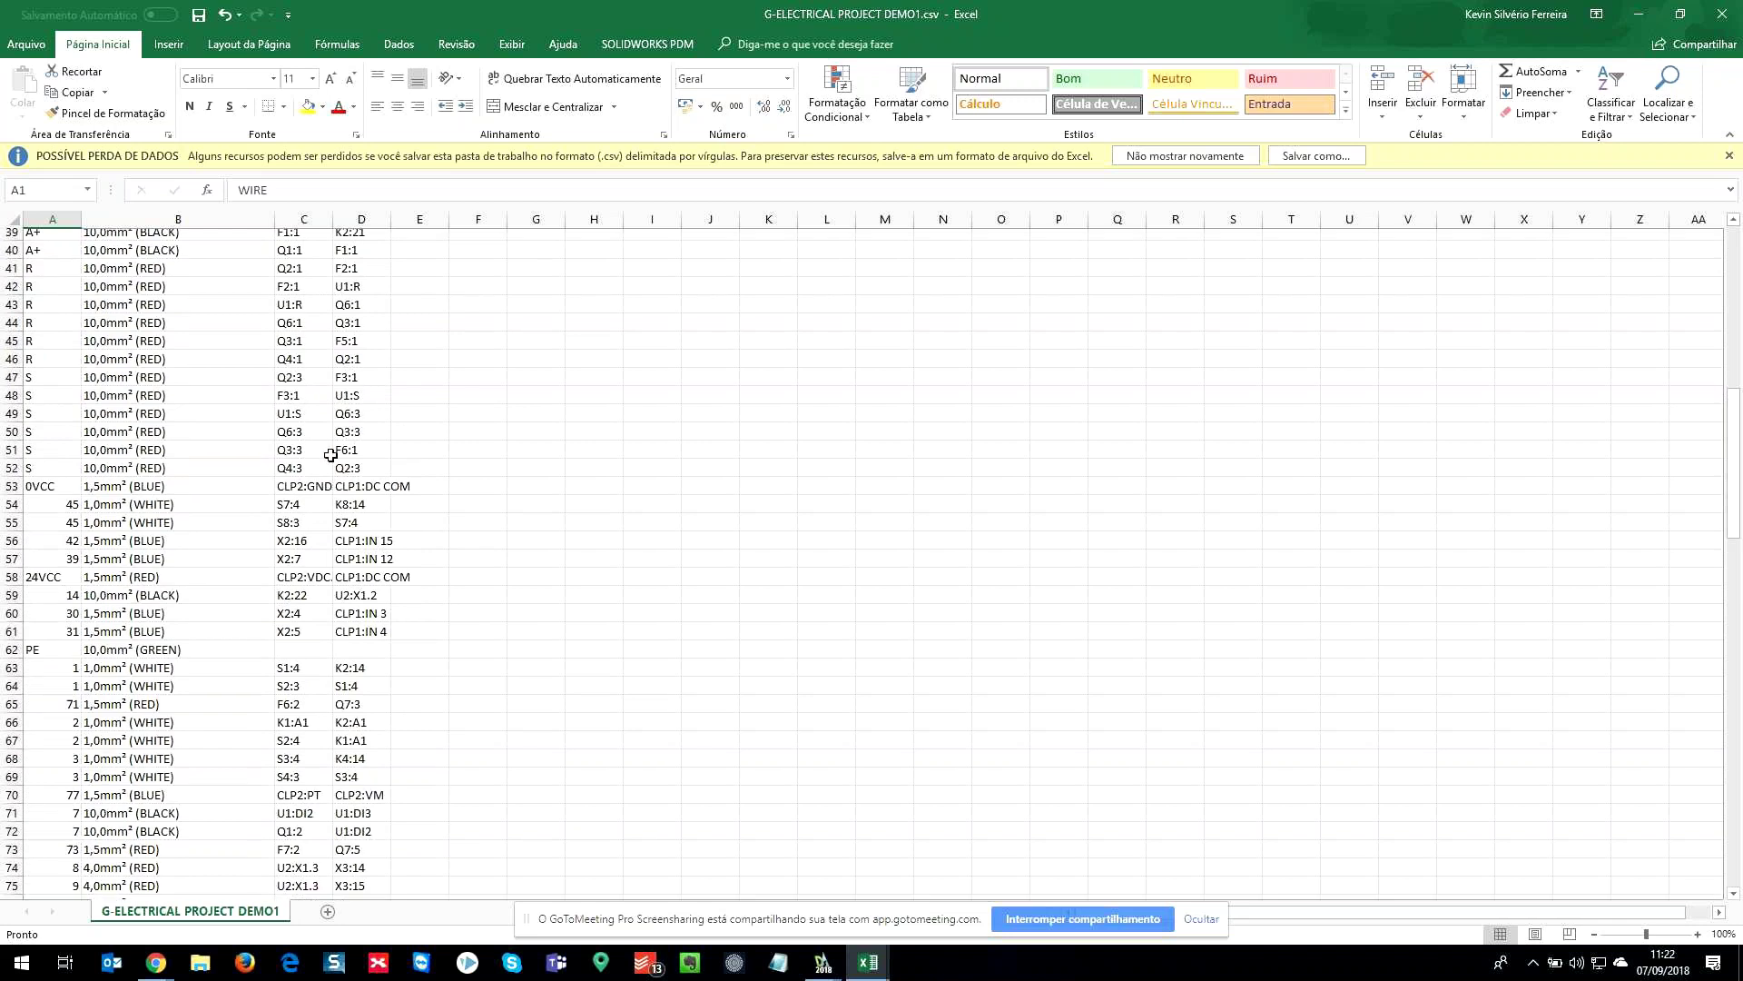
scroll(330, 454, "up", 13)
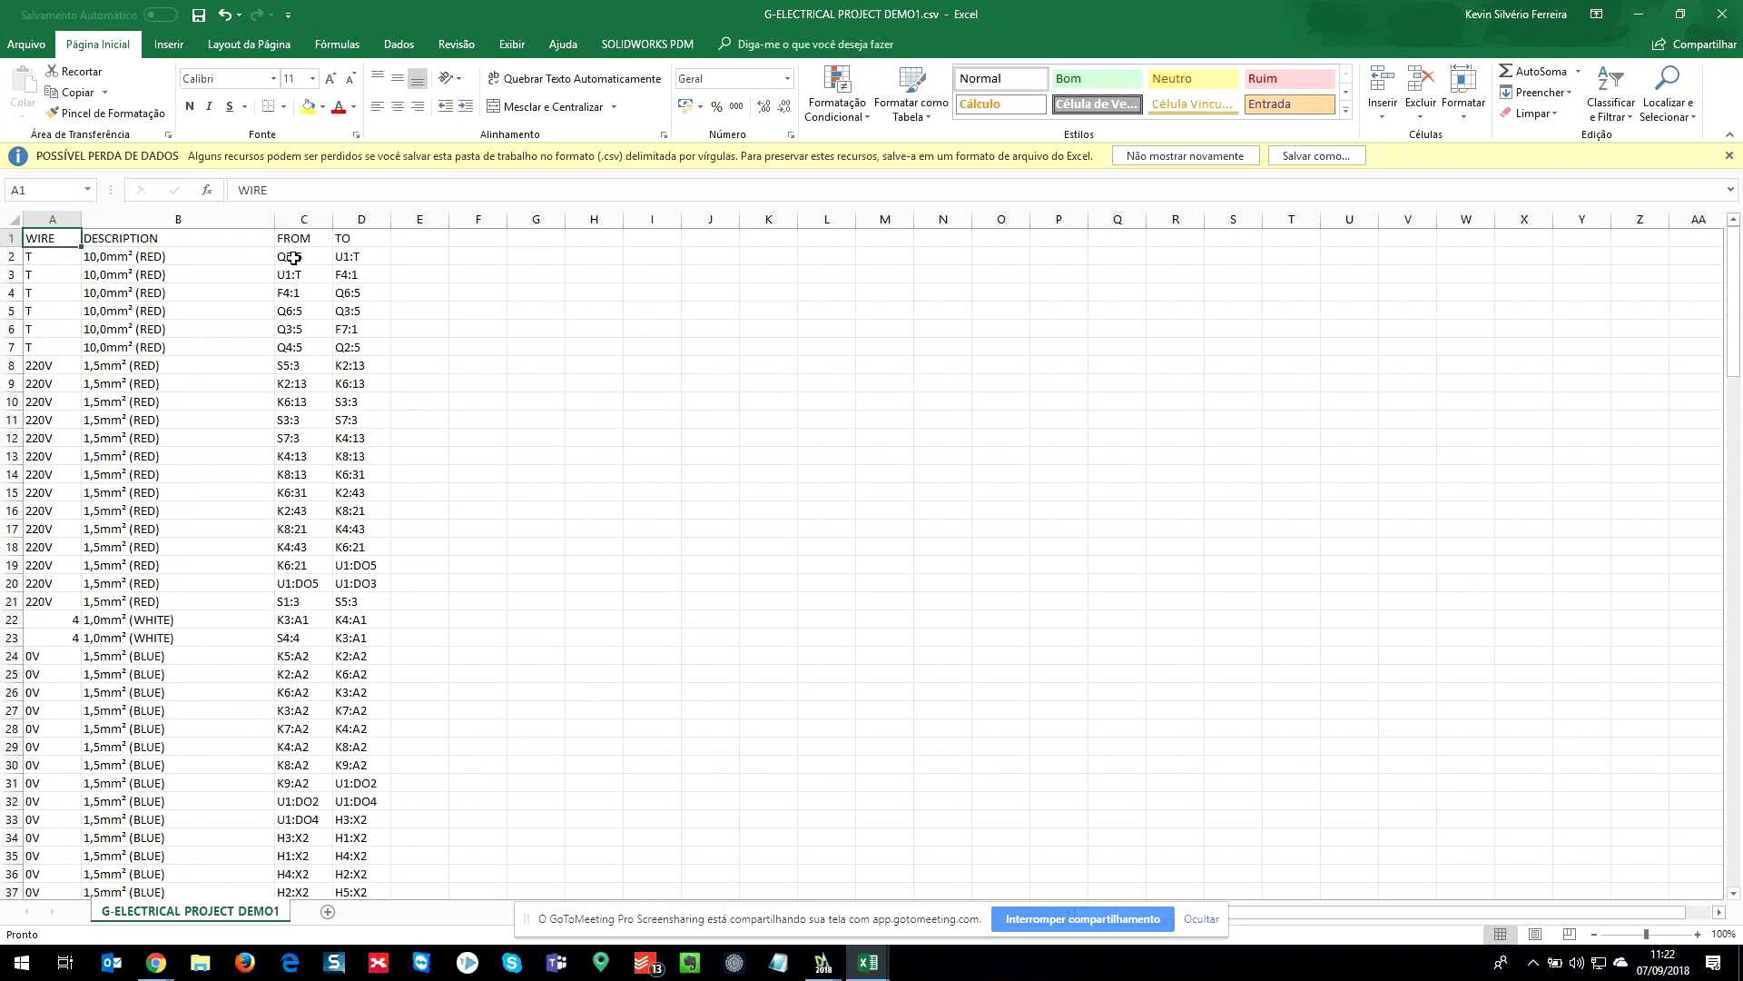
- Enlarge the wire table and examine the WIRE, DESCRIPTION, FROM and TO cells of the first wire in row 2
scroll(293, 258, "up", 3, "ctrl")
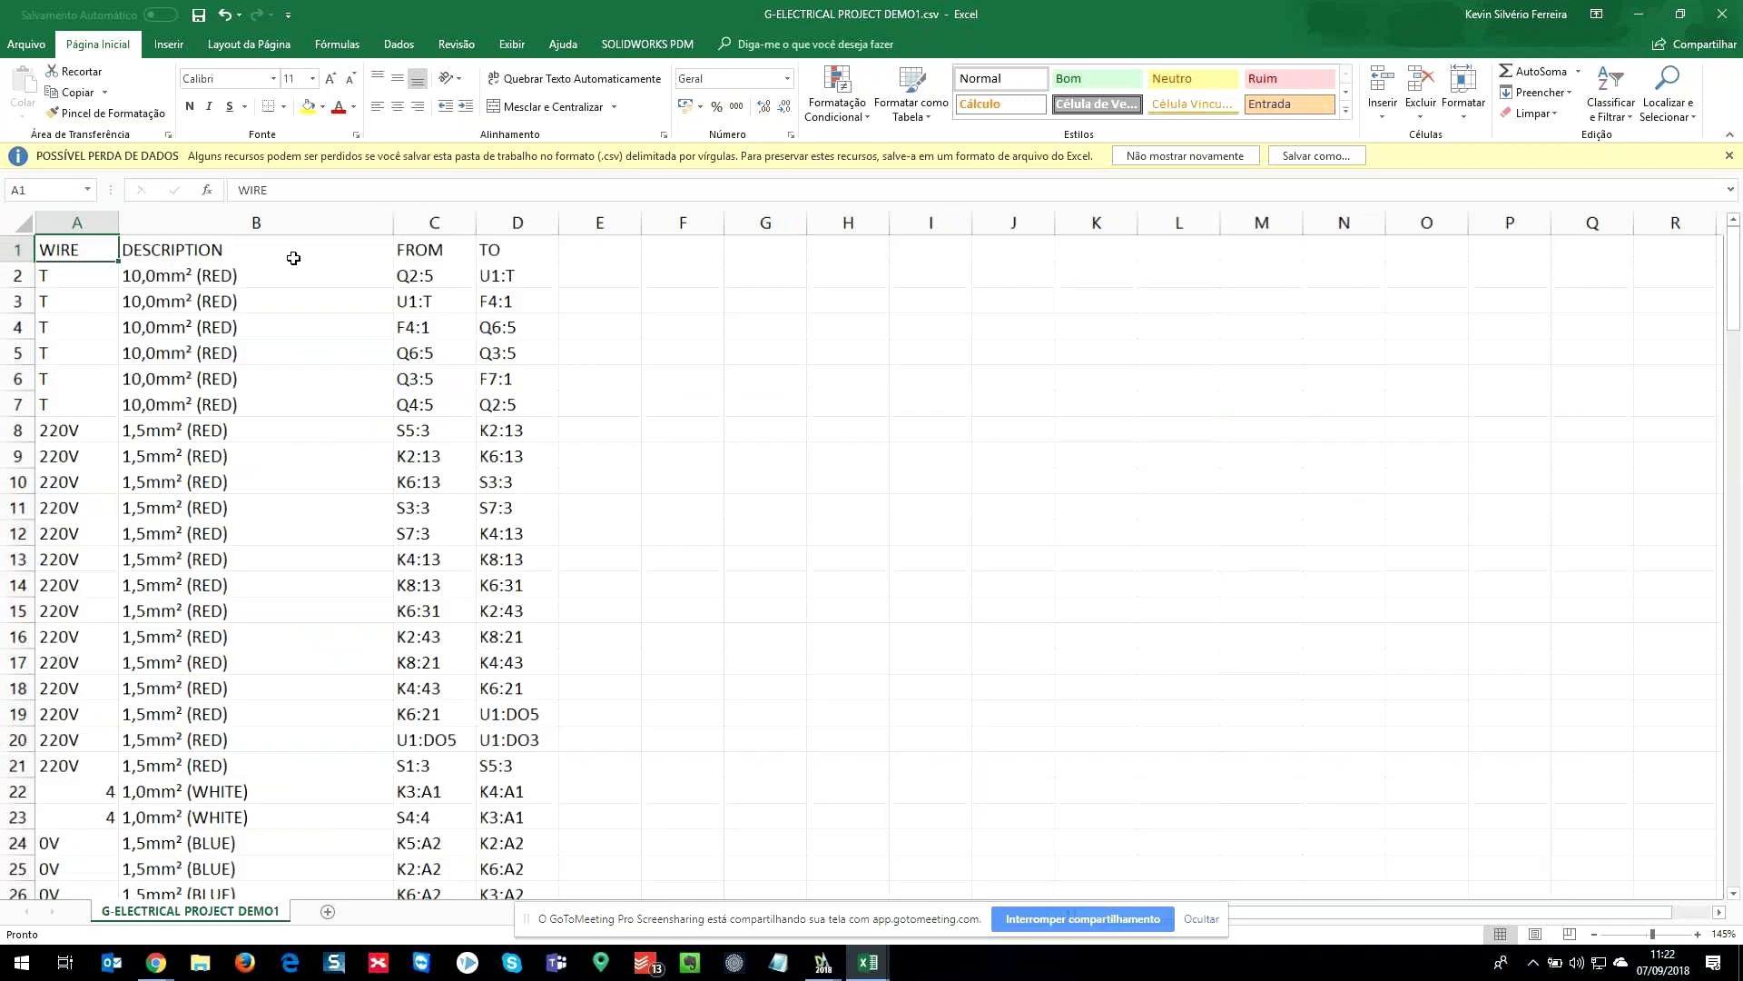
scroll(294, 258, "up", 4, "ctrl")
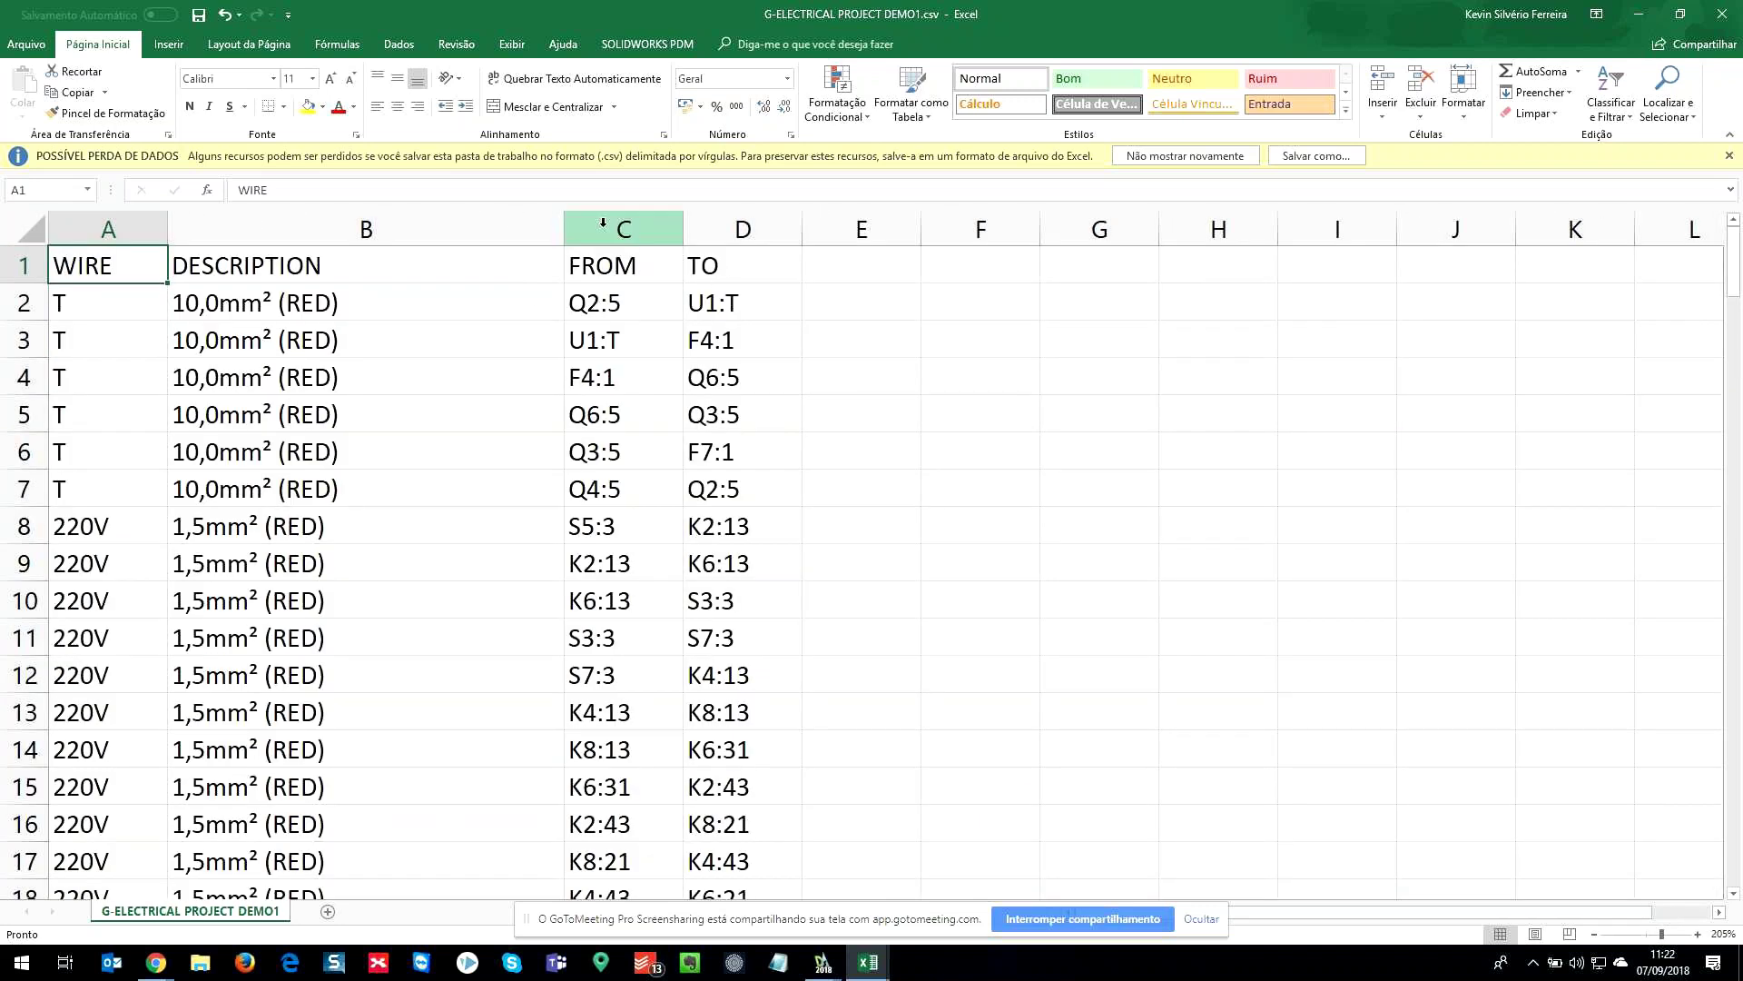
left_click(127, 307)
left_click(238, 313)
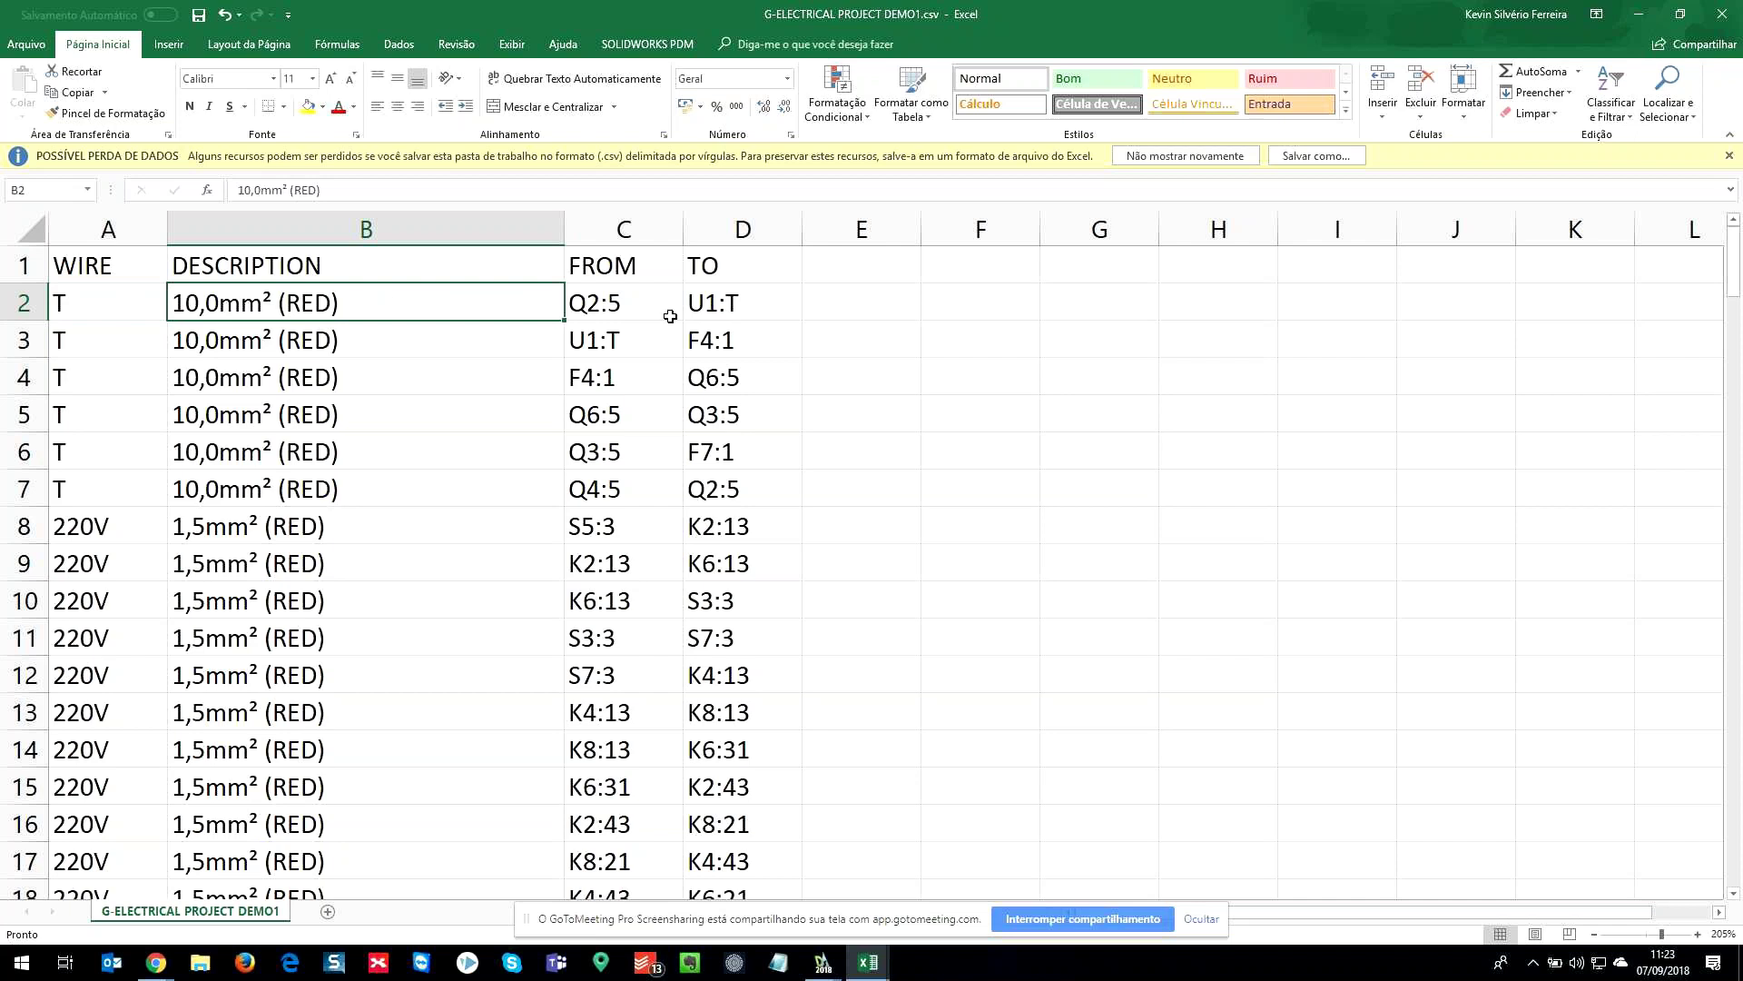
left_click(634, 305)
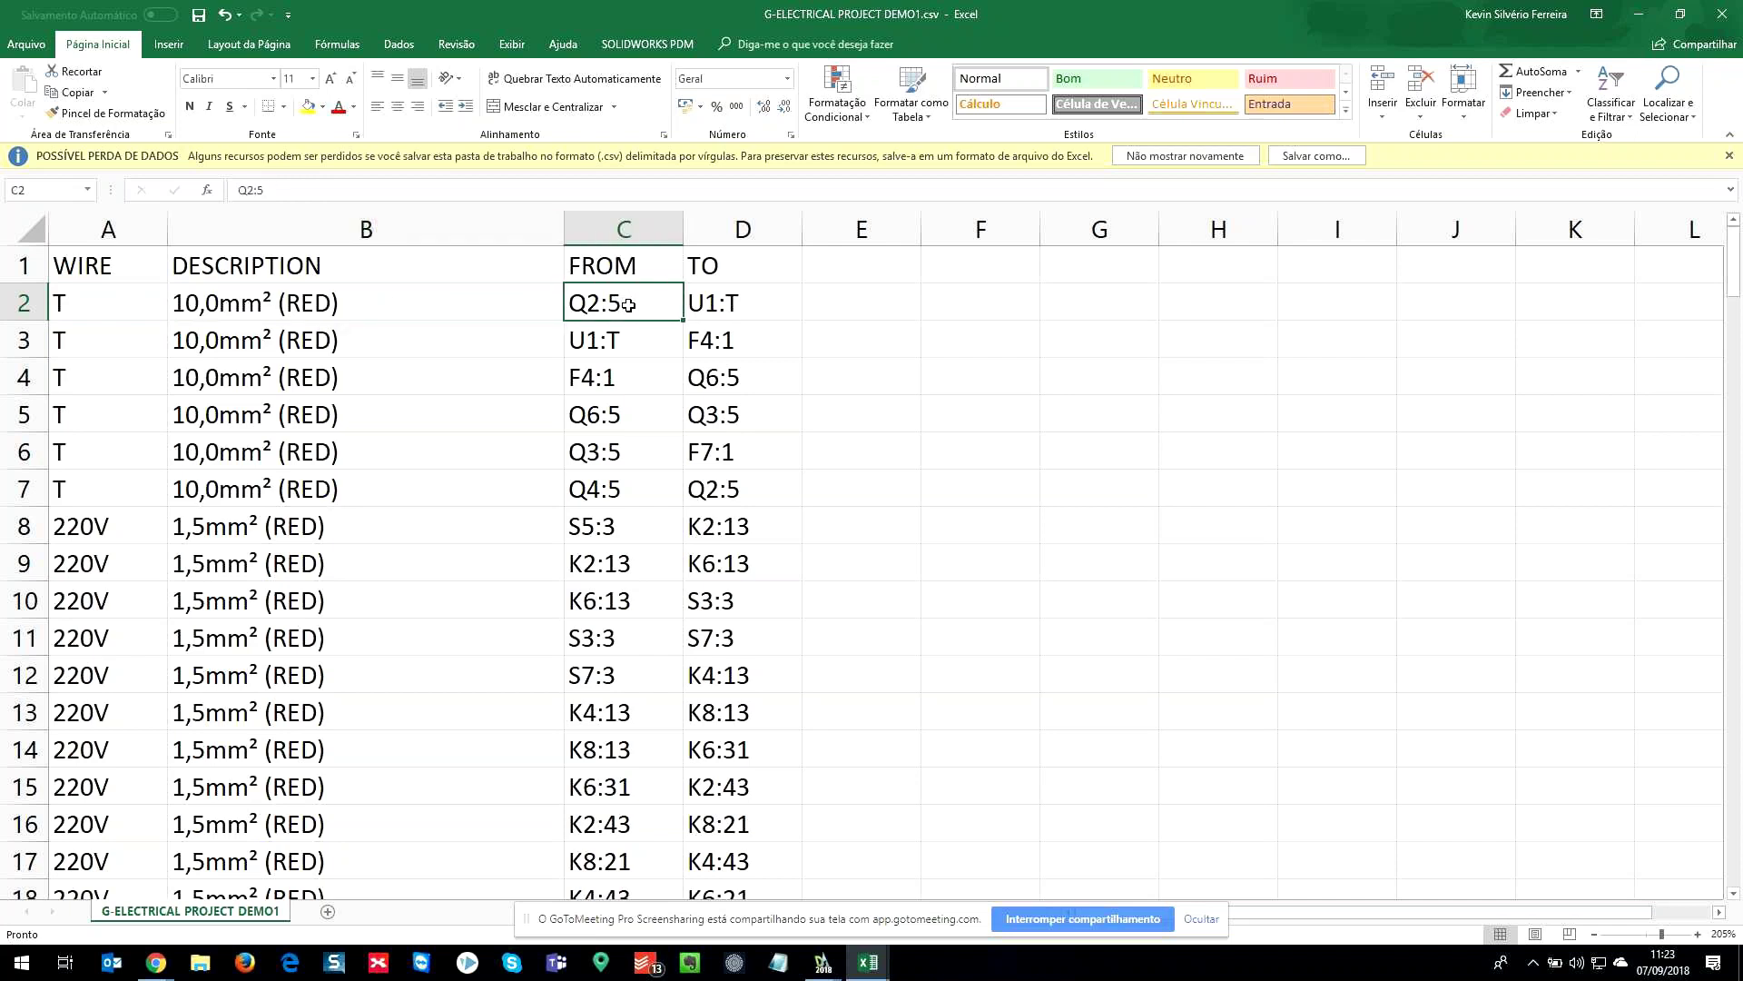
left_click(700, 314)
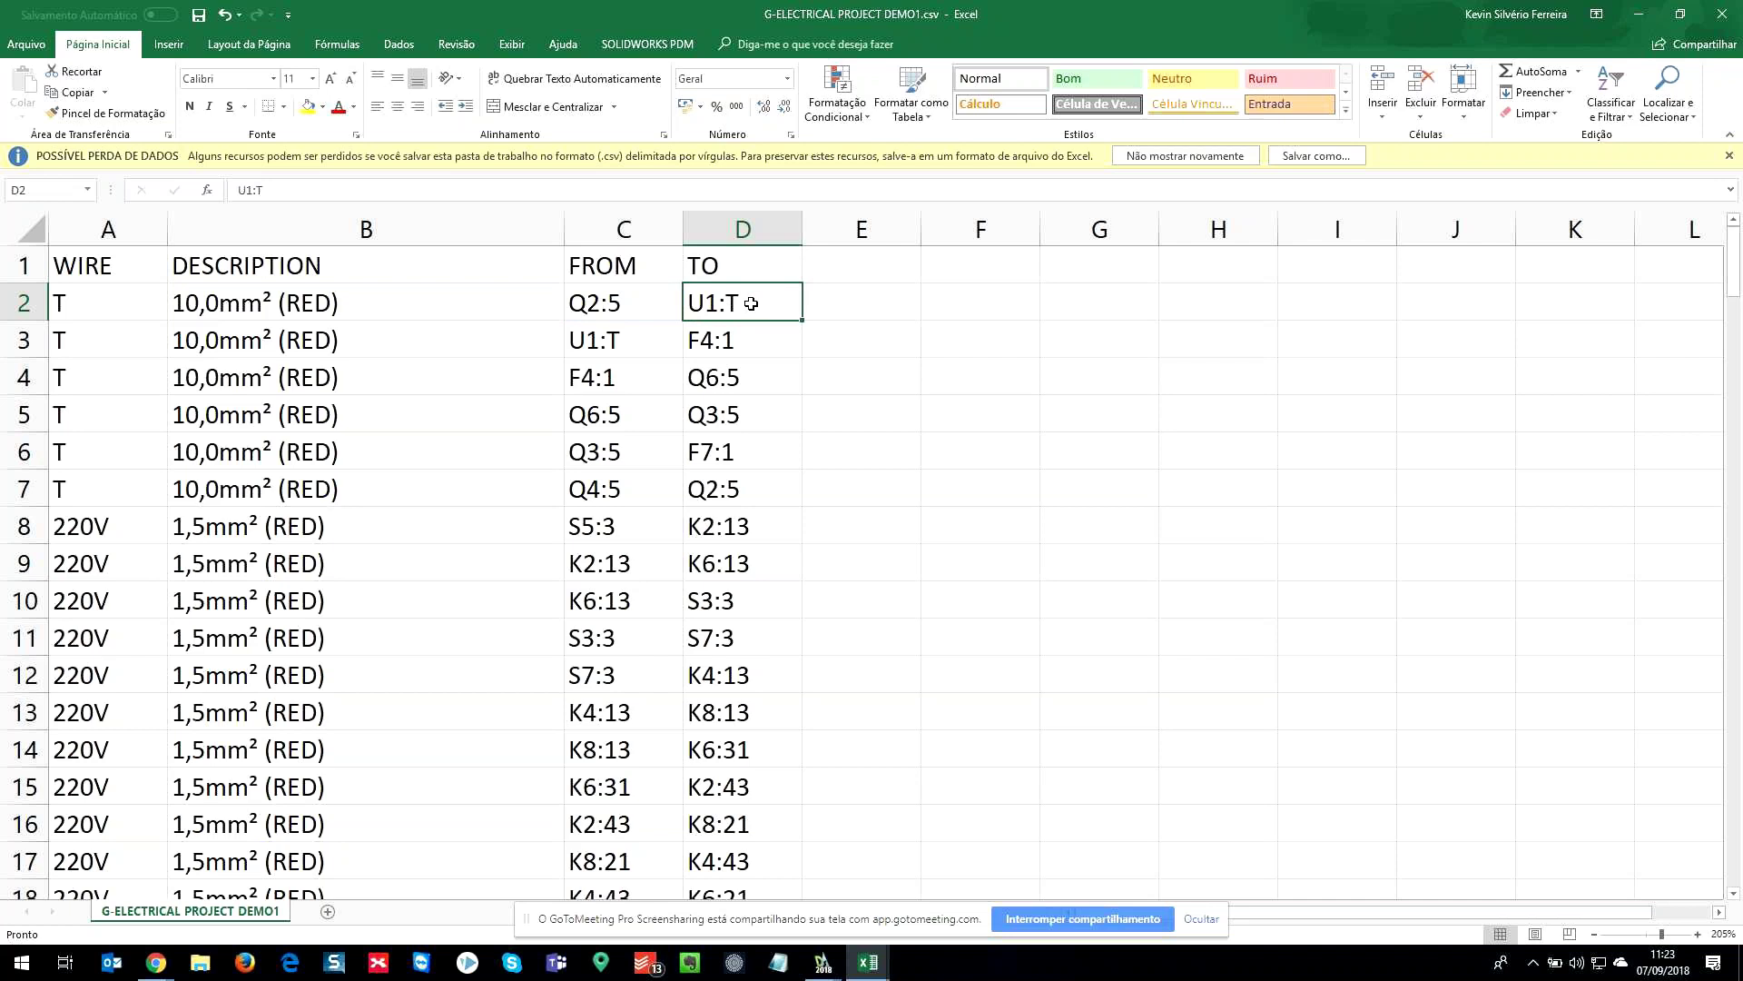
- Check the remaining wires at normal zoom and close both exported CSV workbooks without saving changes
scroll(751, 303, "down", 5, "ctrl")
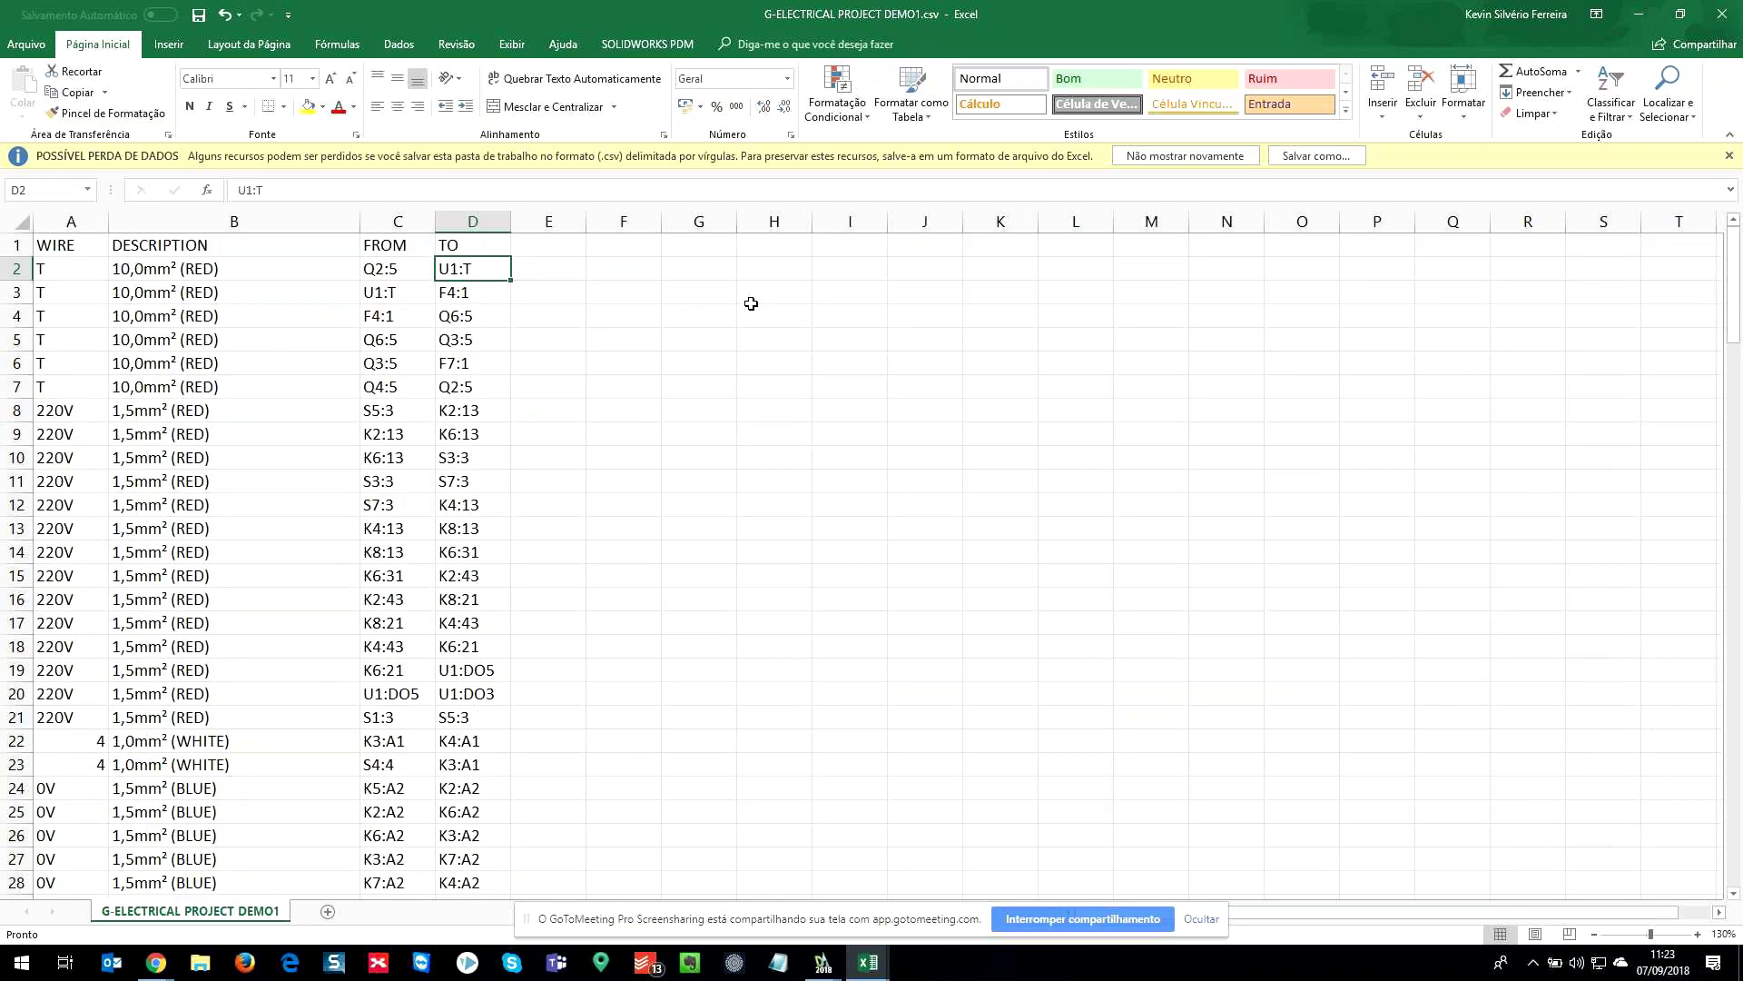
scroll(751, 303, "down", 2, "ctrl")
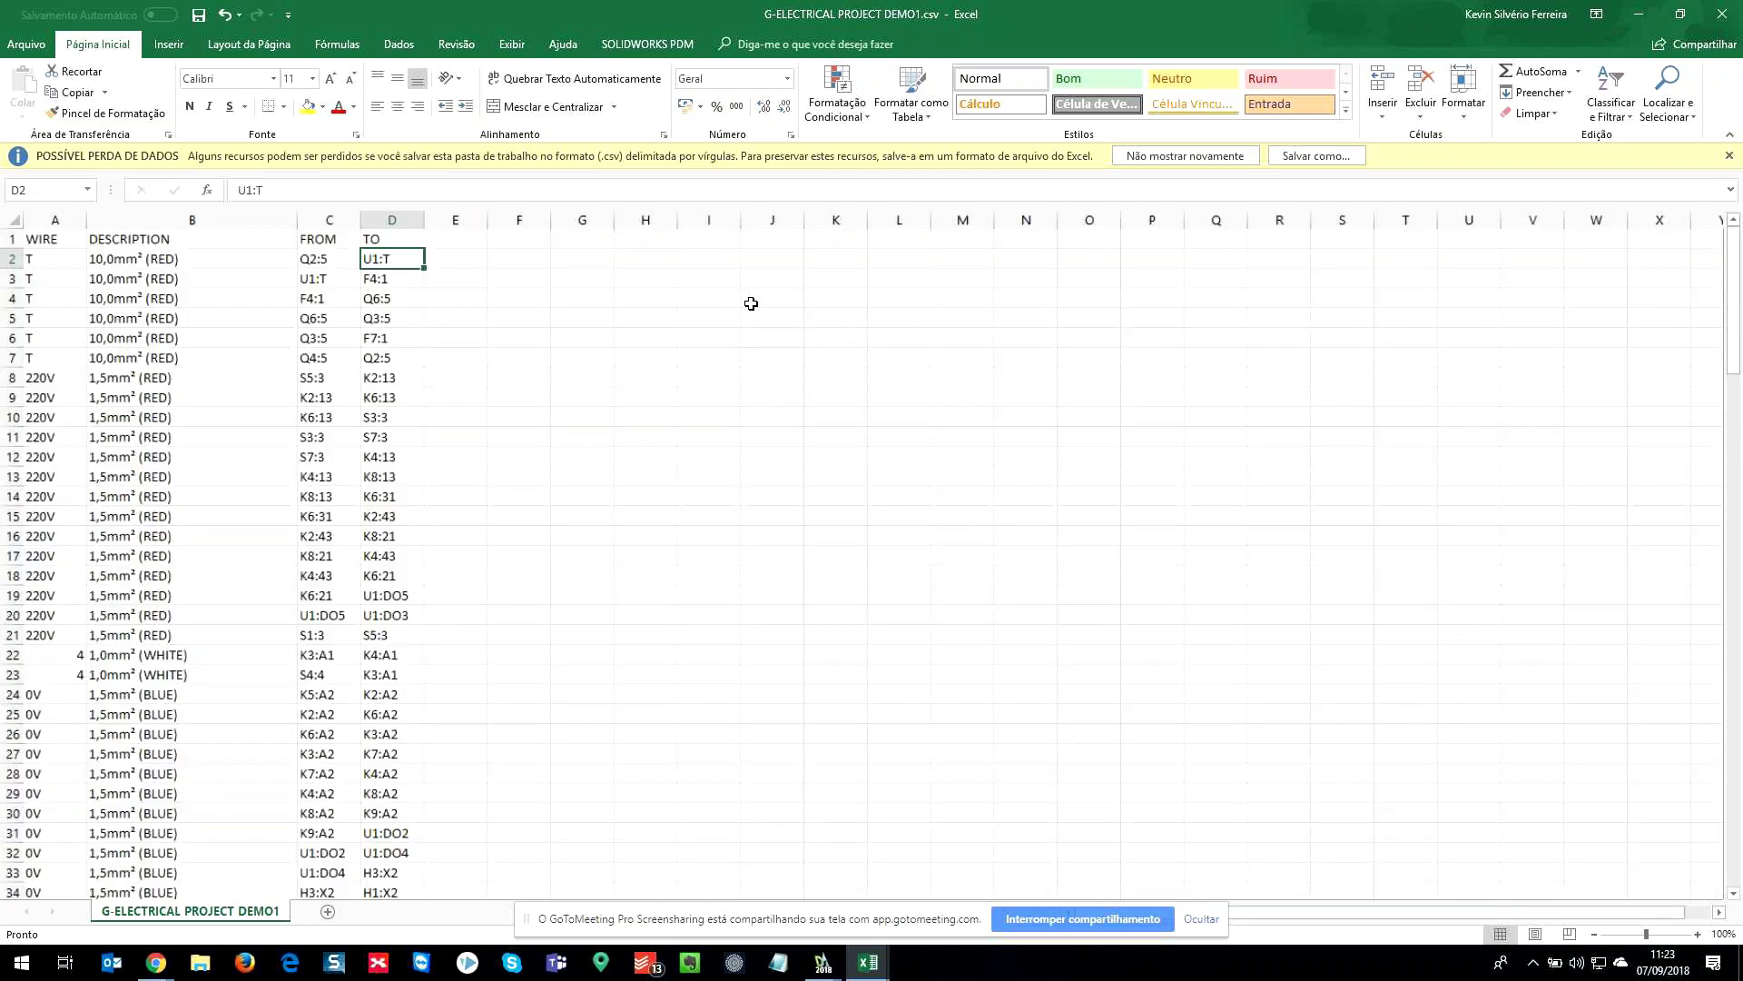
scroll(265, 375, "down", 11)
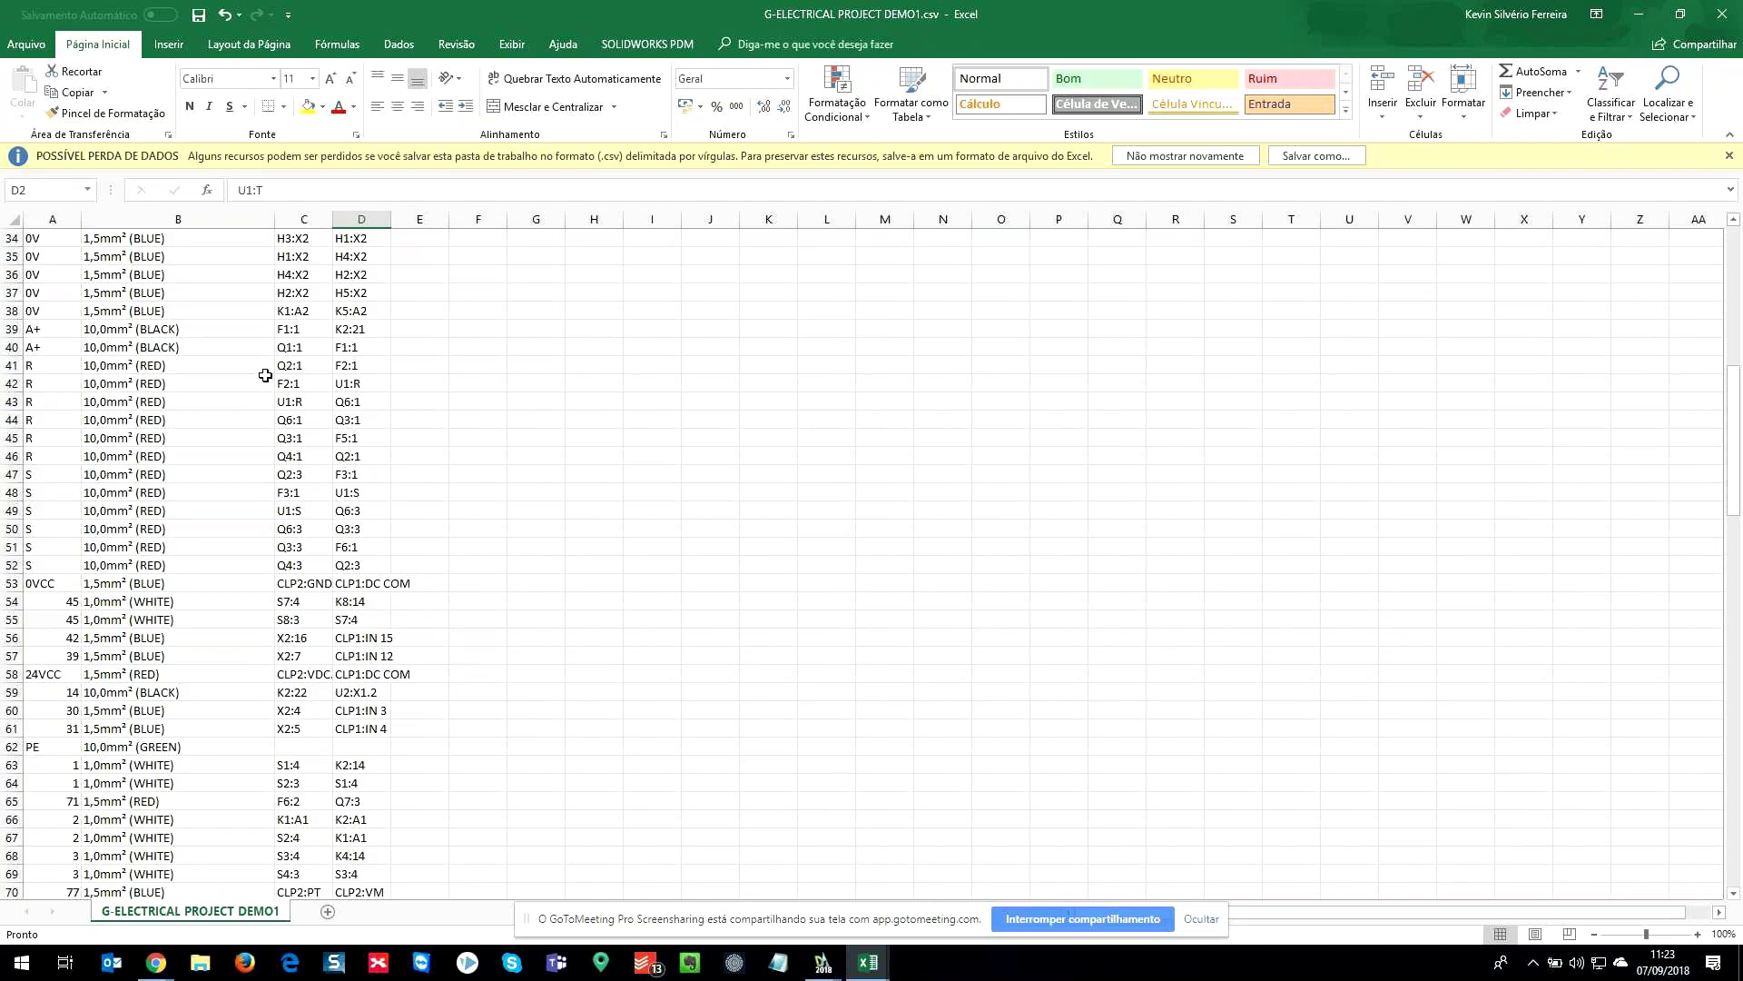
scroll(265, 375, "down", 7)
scroll(265, 375, "down", 3)
left_click(891, 498)
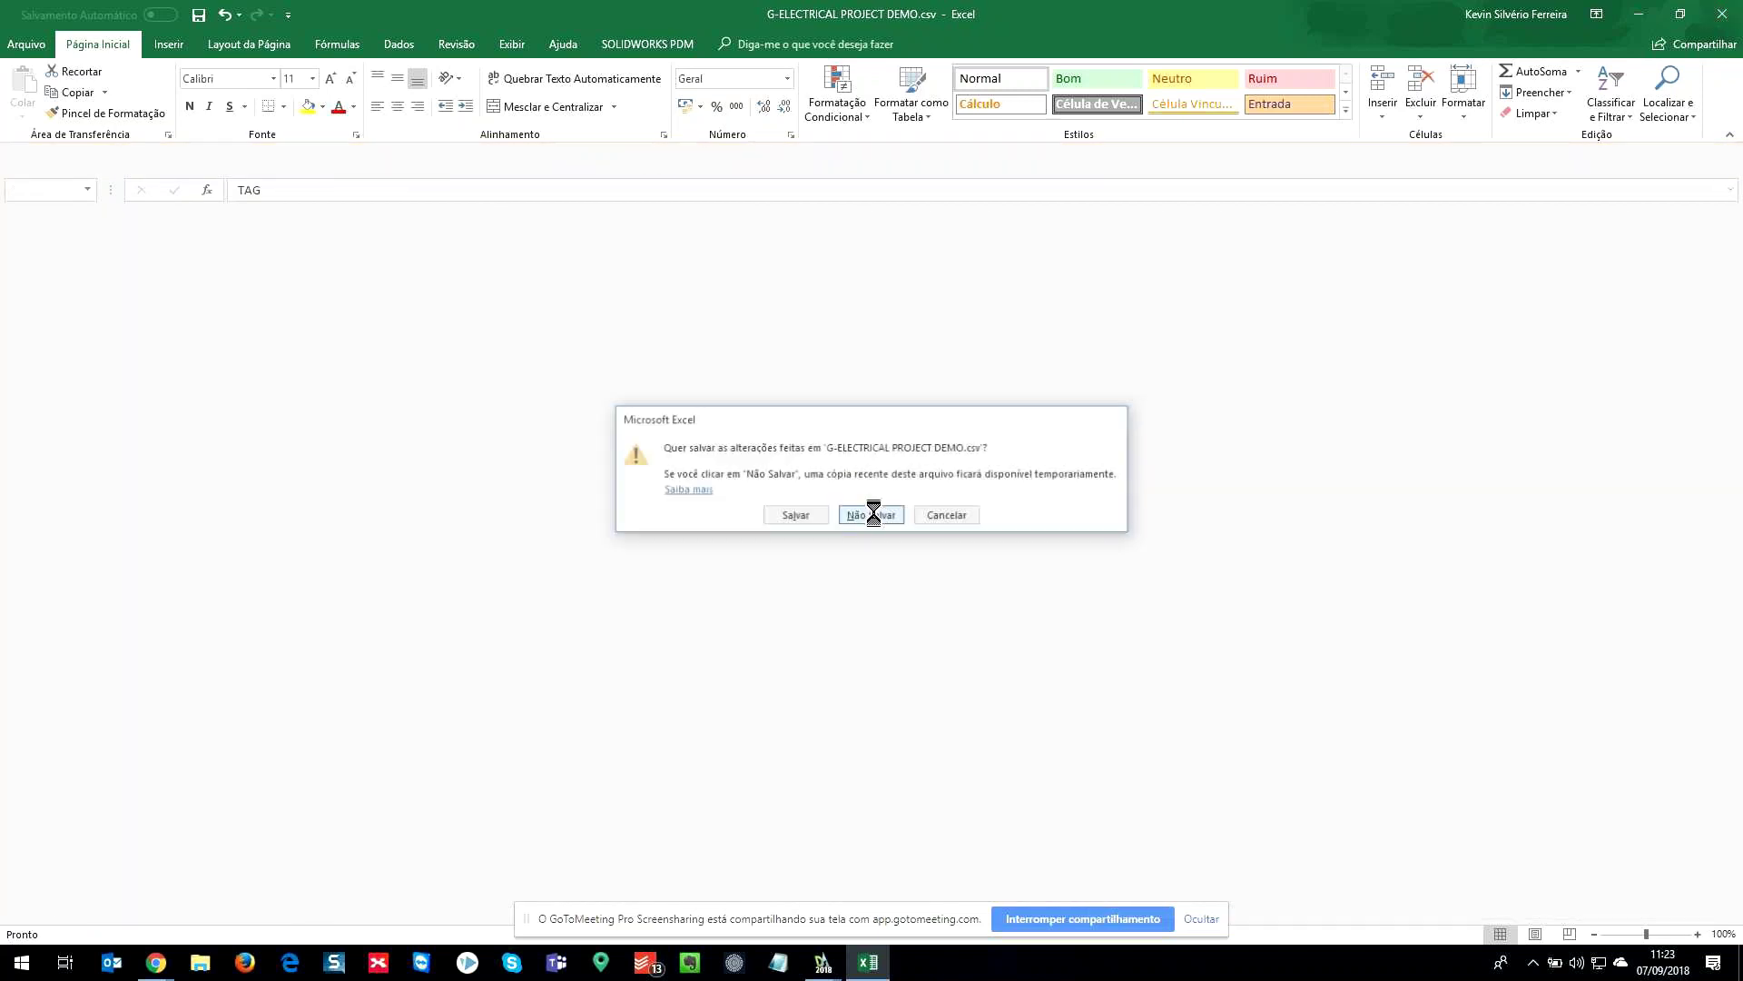
left_click(875, 509)
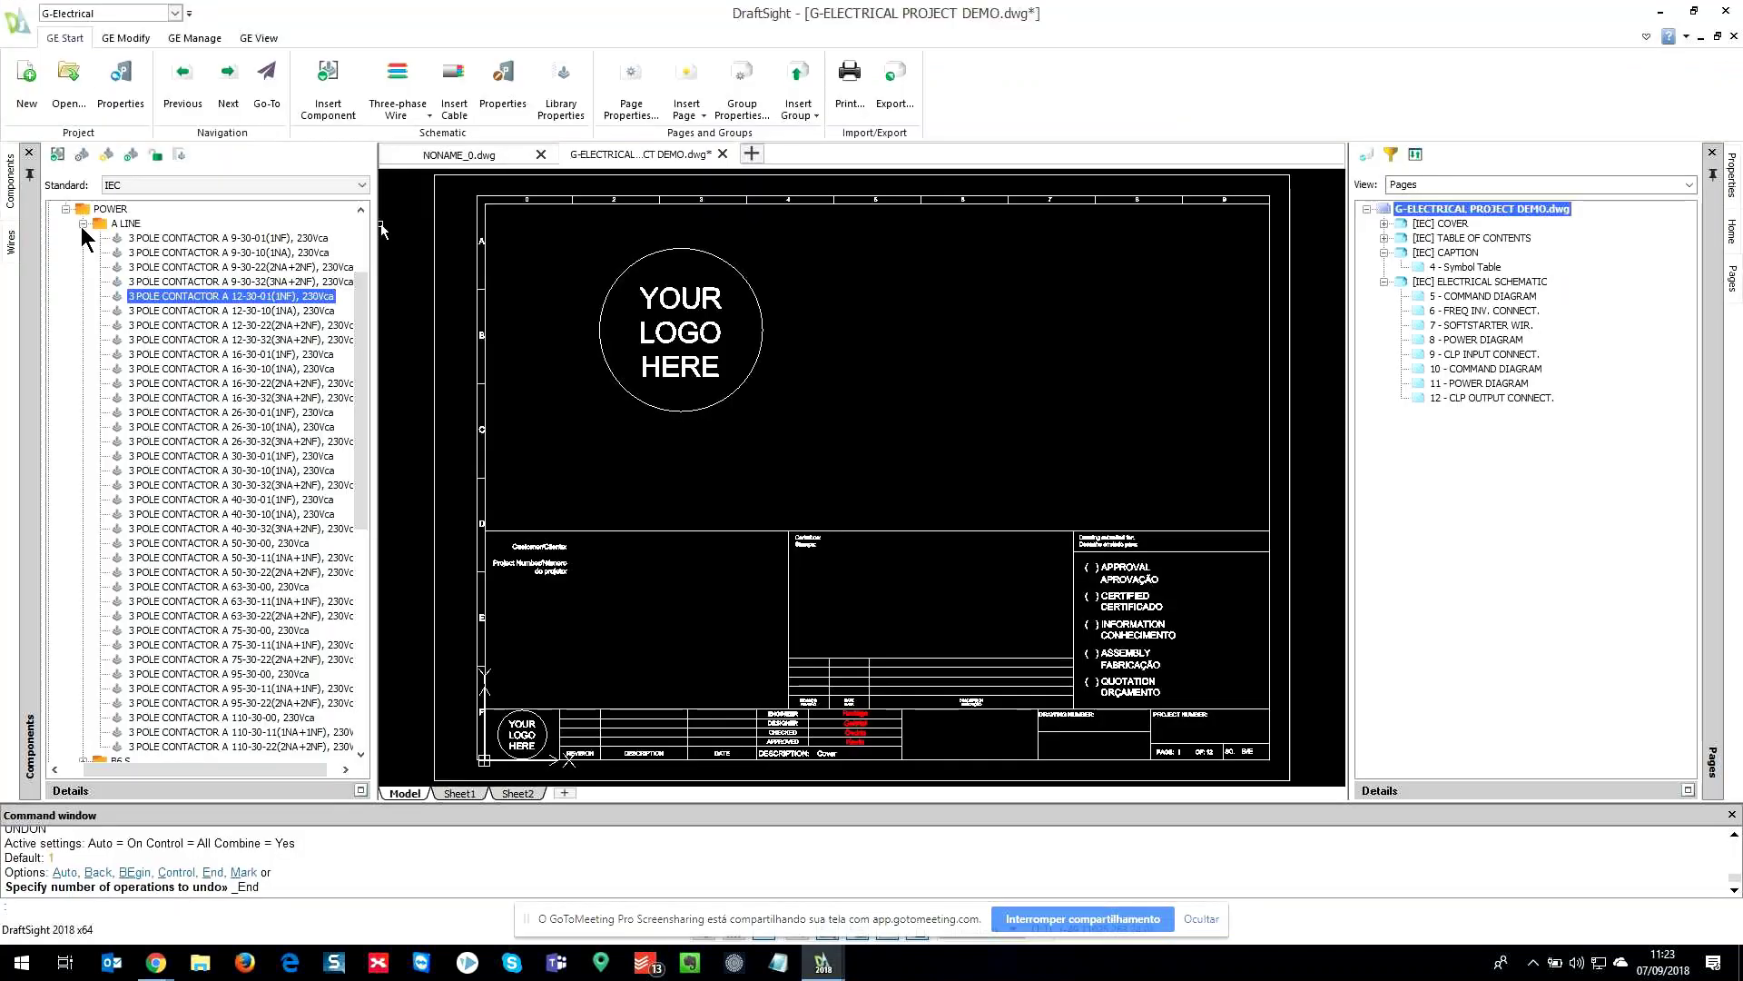
- Collapse the CONTACTORS folder in the DraftSight component library and resize the side palettes around the drawing
left_click(82, 224)
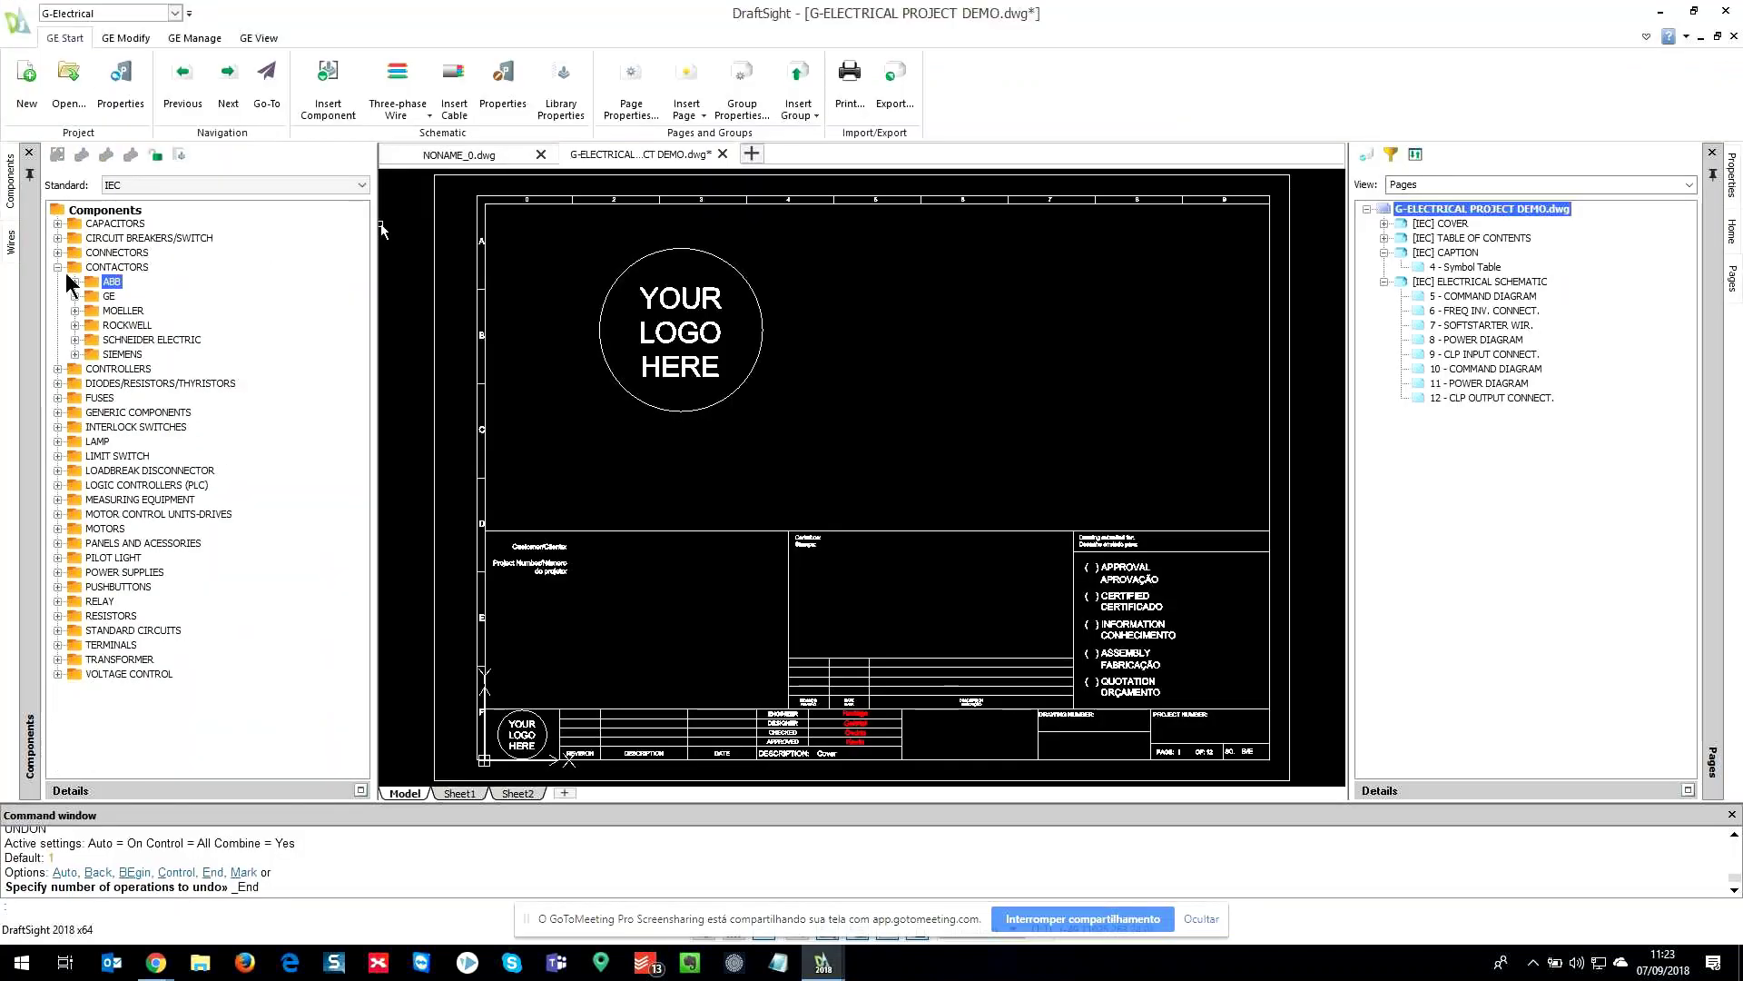
left_click(58, 268)
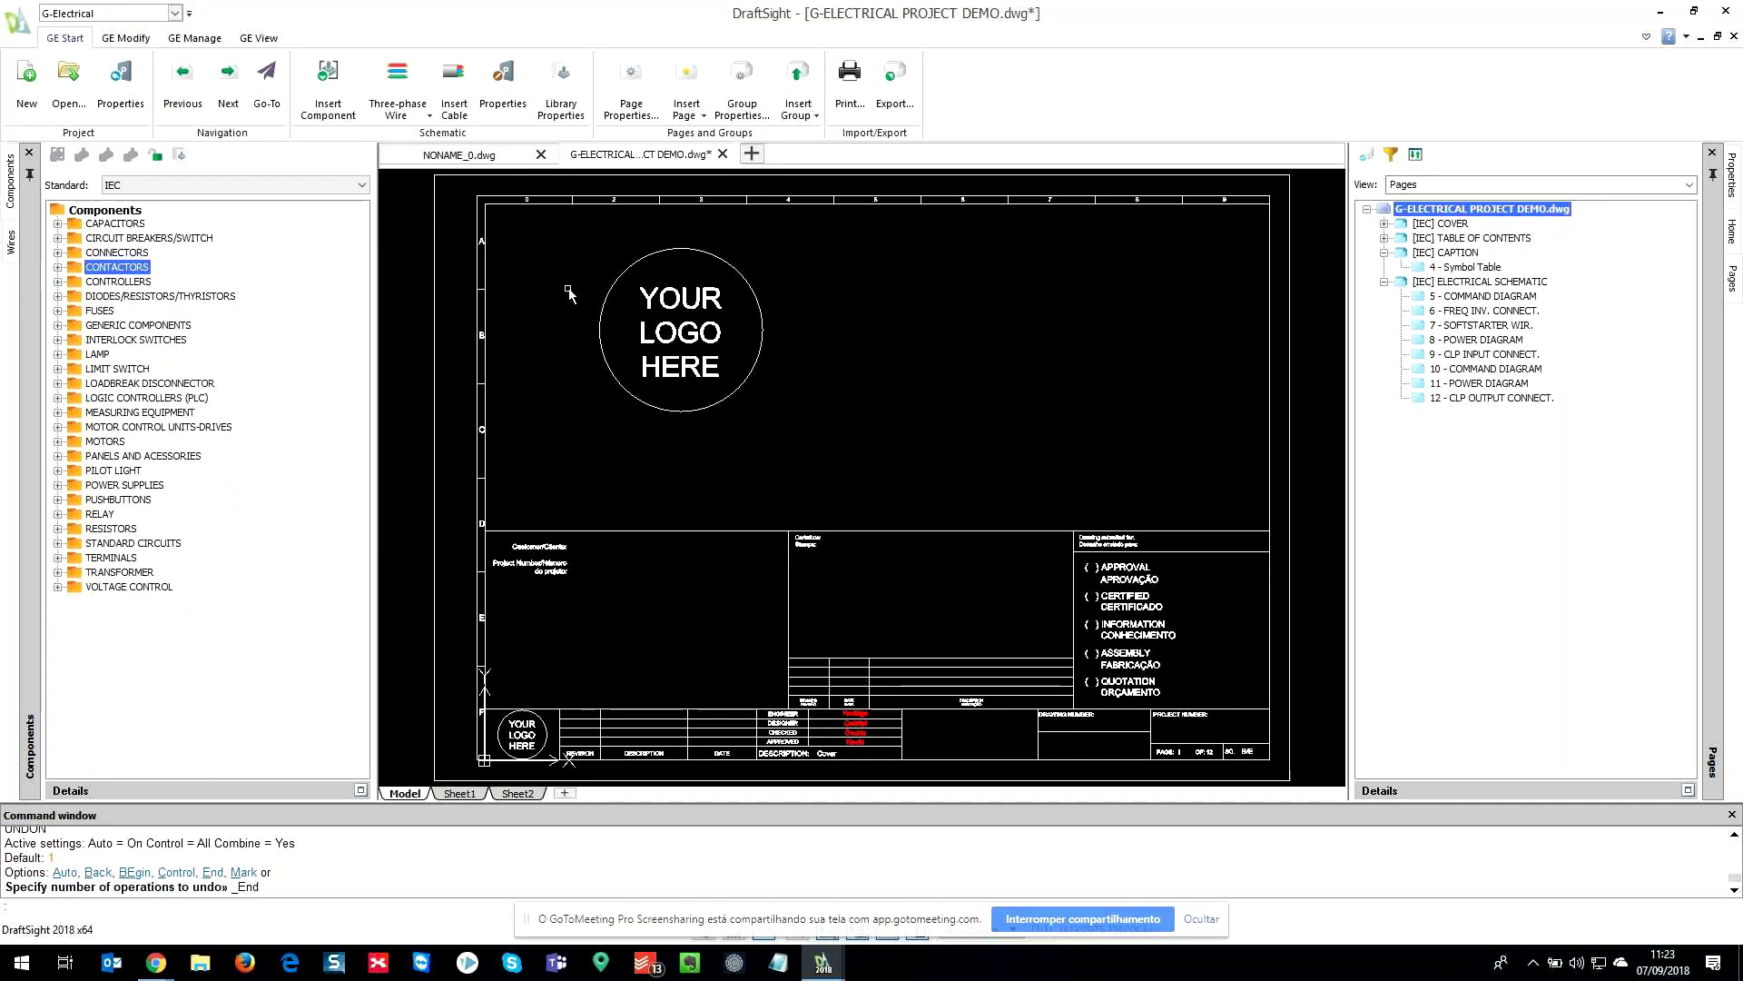
mouse_move(1349, 306)
left_mouse_down()
mouse_move(1403, 306)
mouse_move(1327, 306)
left_mouse_up()
left_click_drag(373, 337, 310, 337)
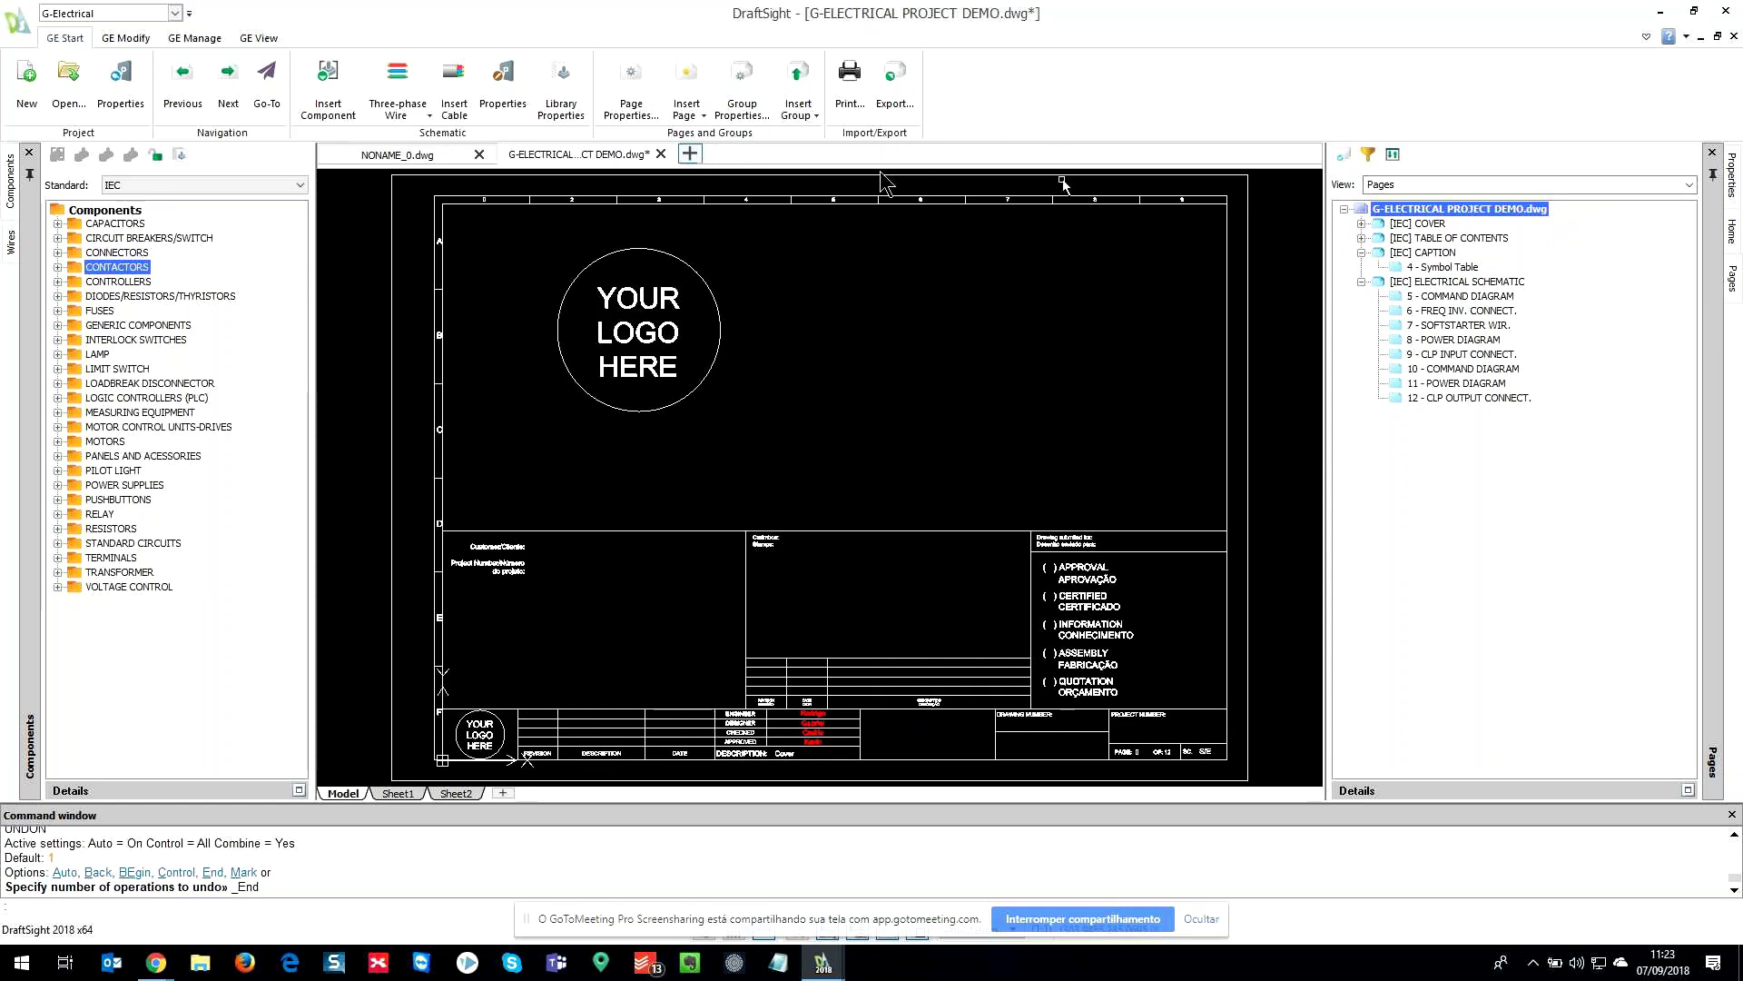
- Create a new project from the standardiso.dwt template with the IEC-ENG.cfg settings file
left_click(32, 105)
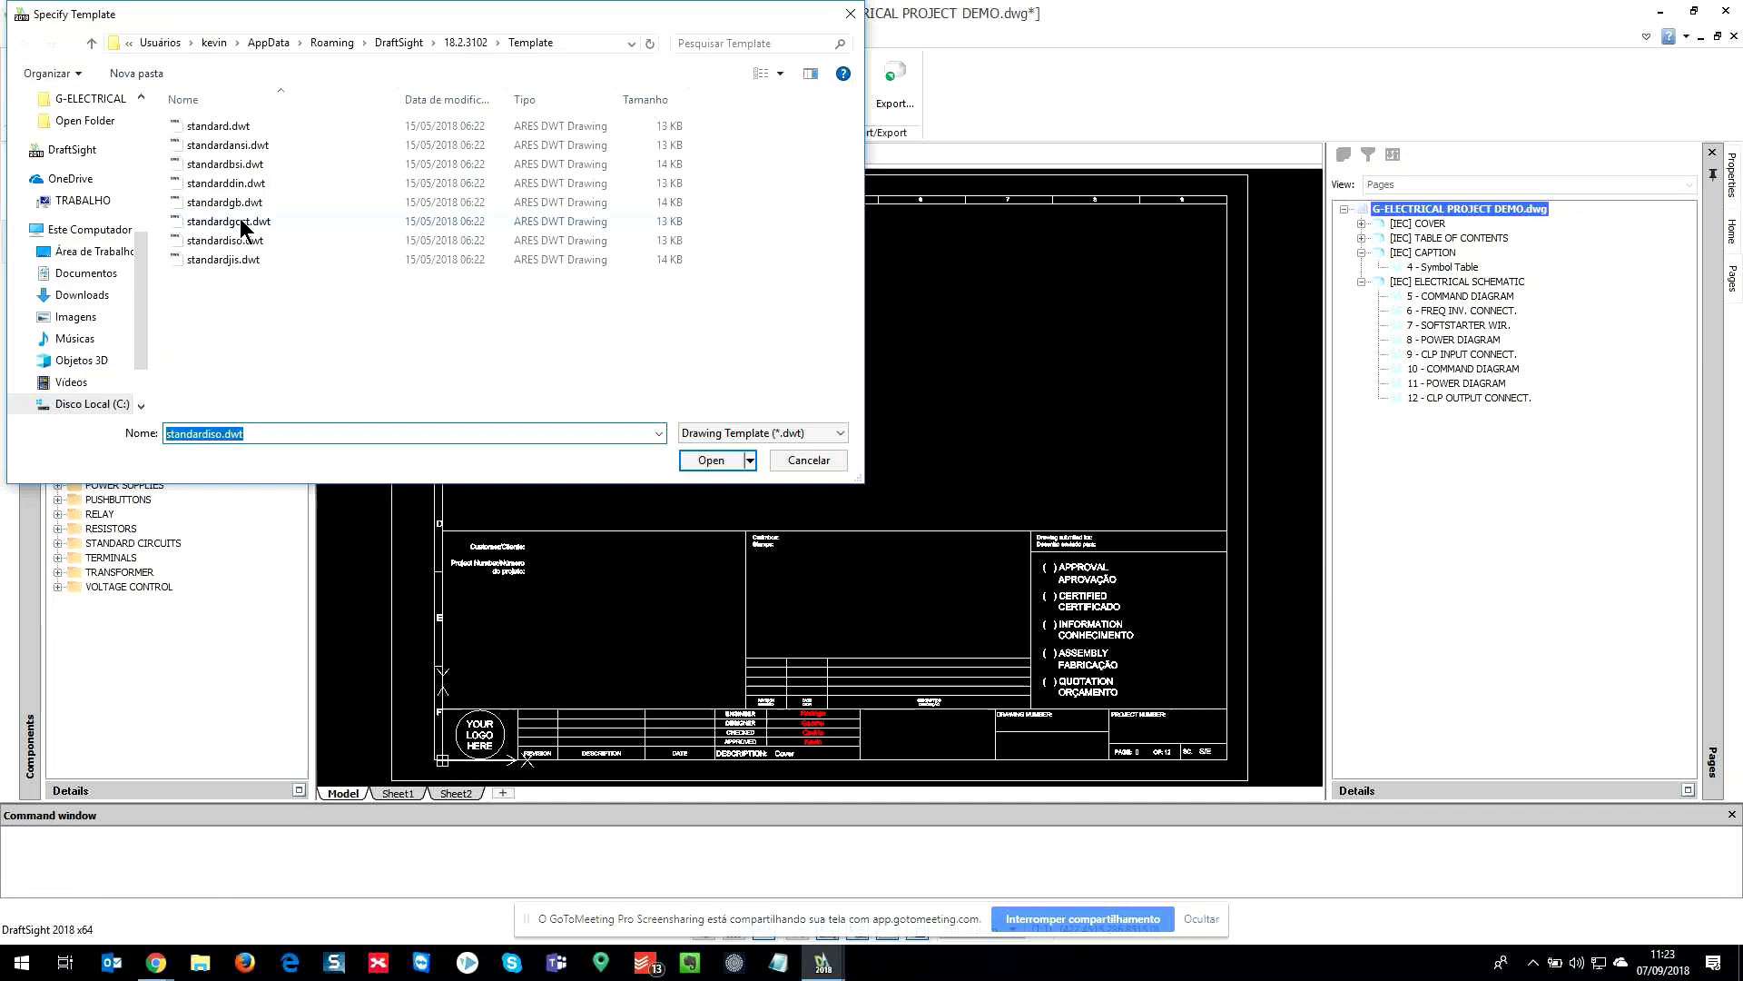
left_click_drag(457, 18, 737, 166)
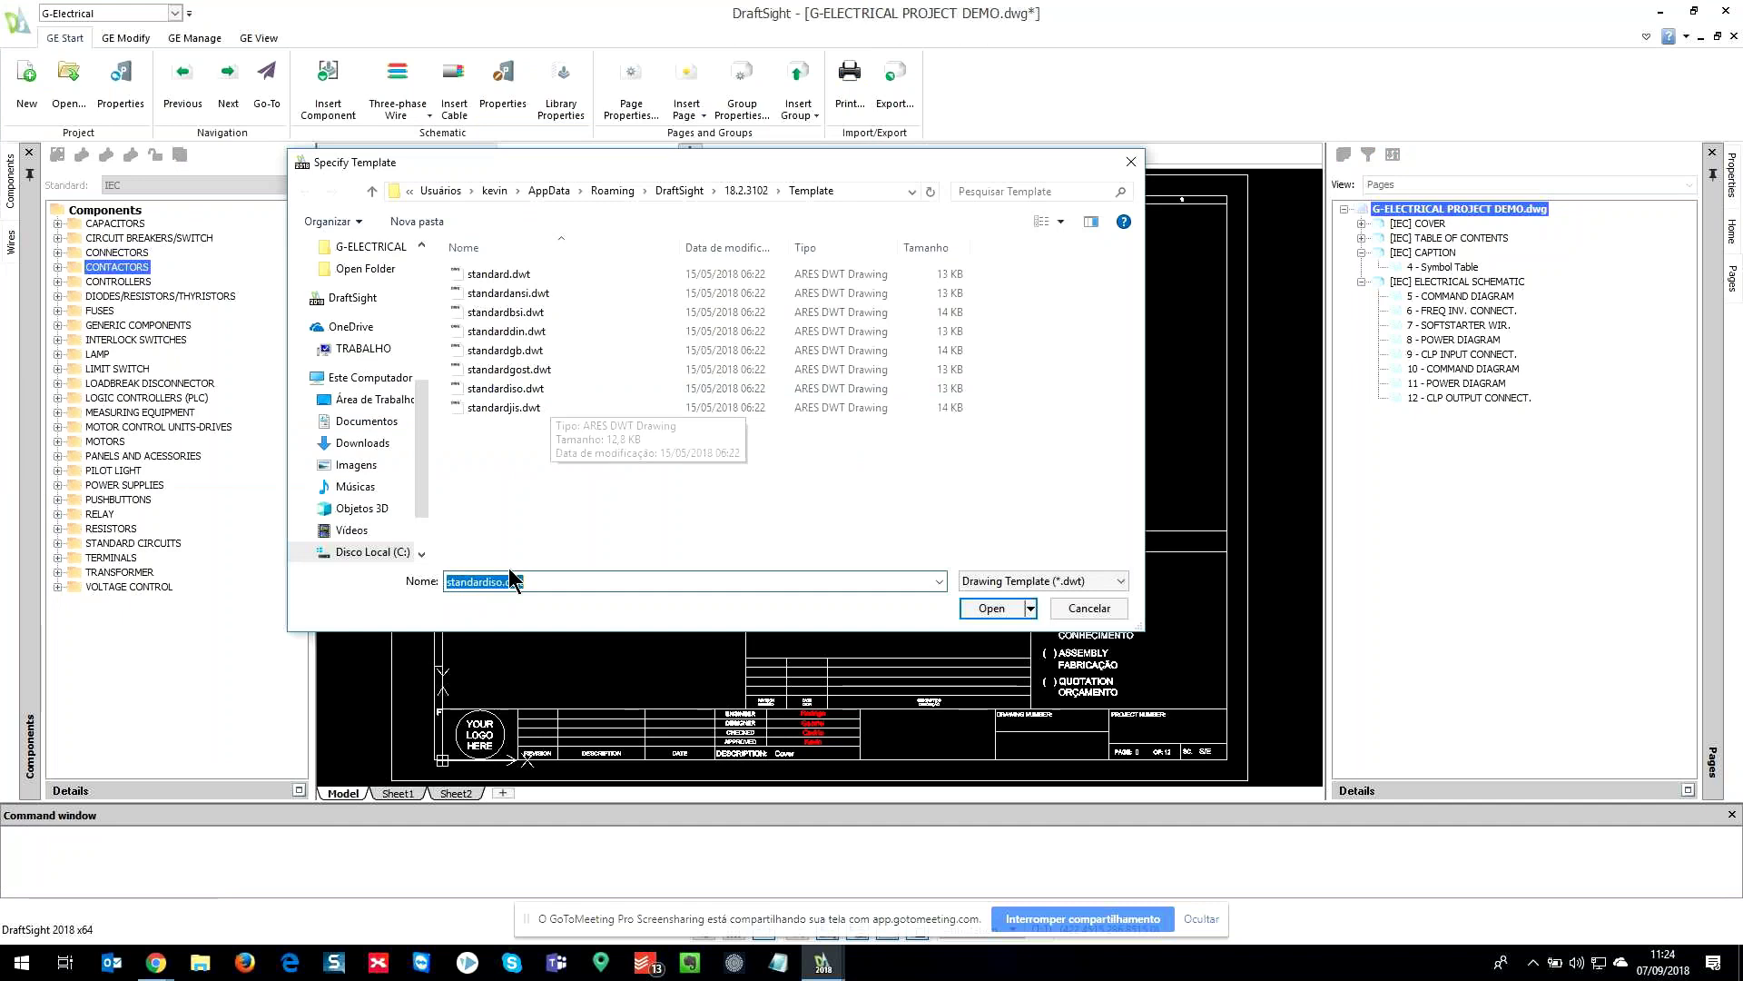
left_click(1015, 614)
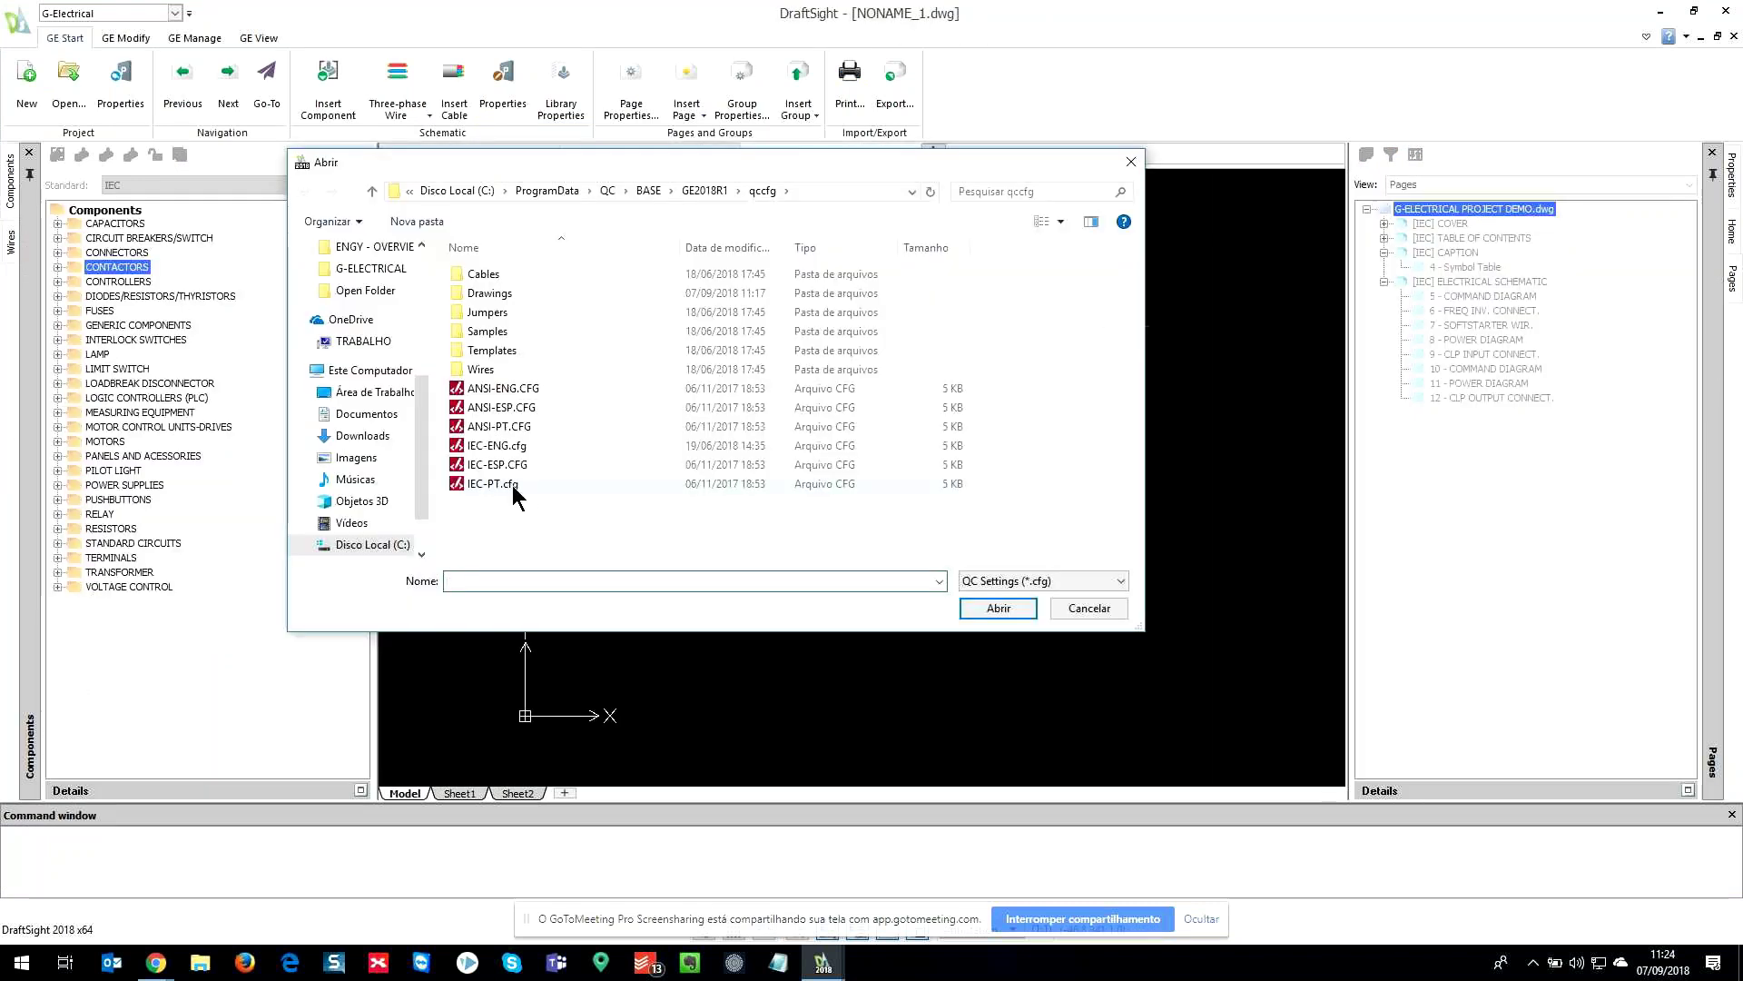
left_click_drag(598, 167, 743, 166)
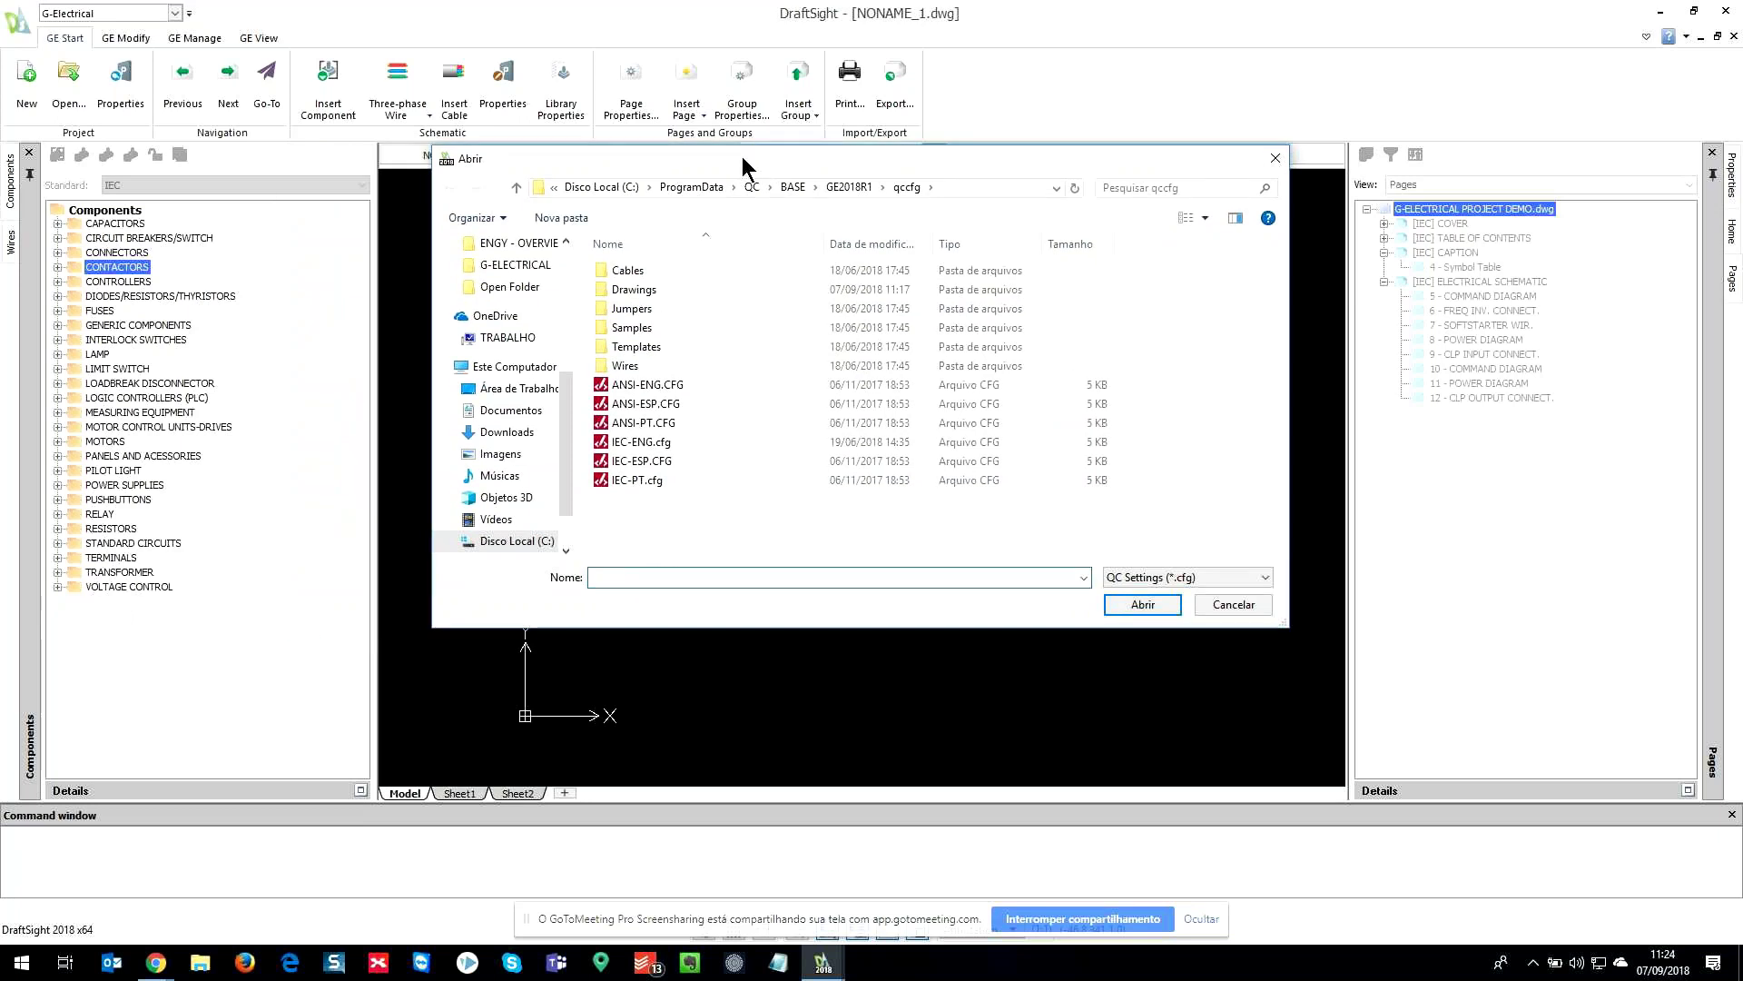
left_click(648, 443)
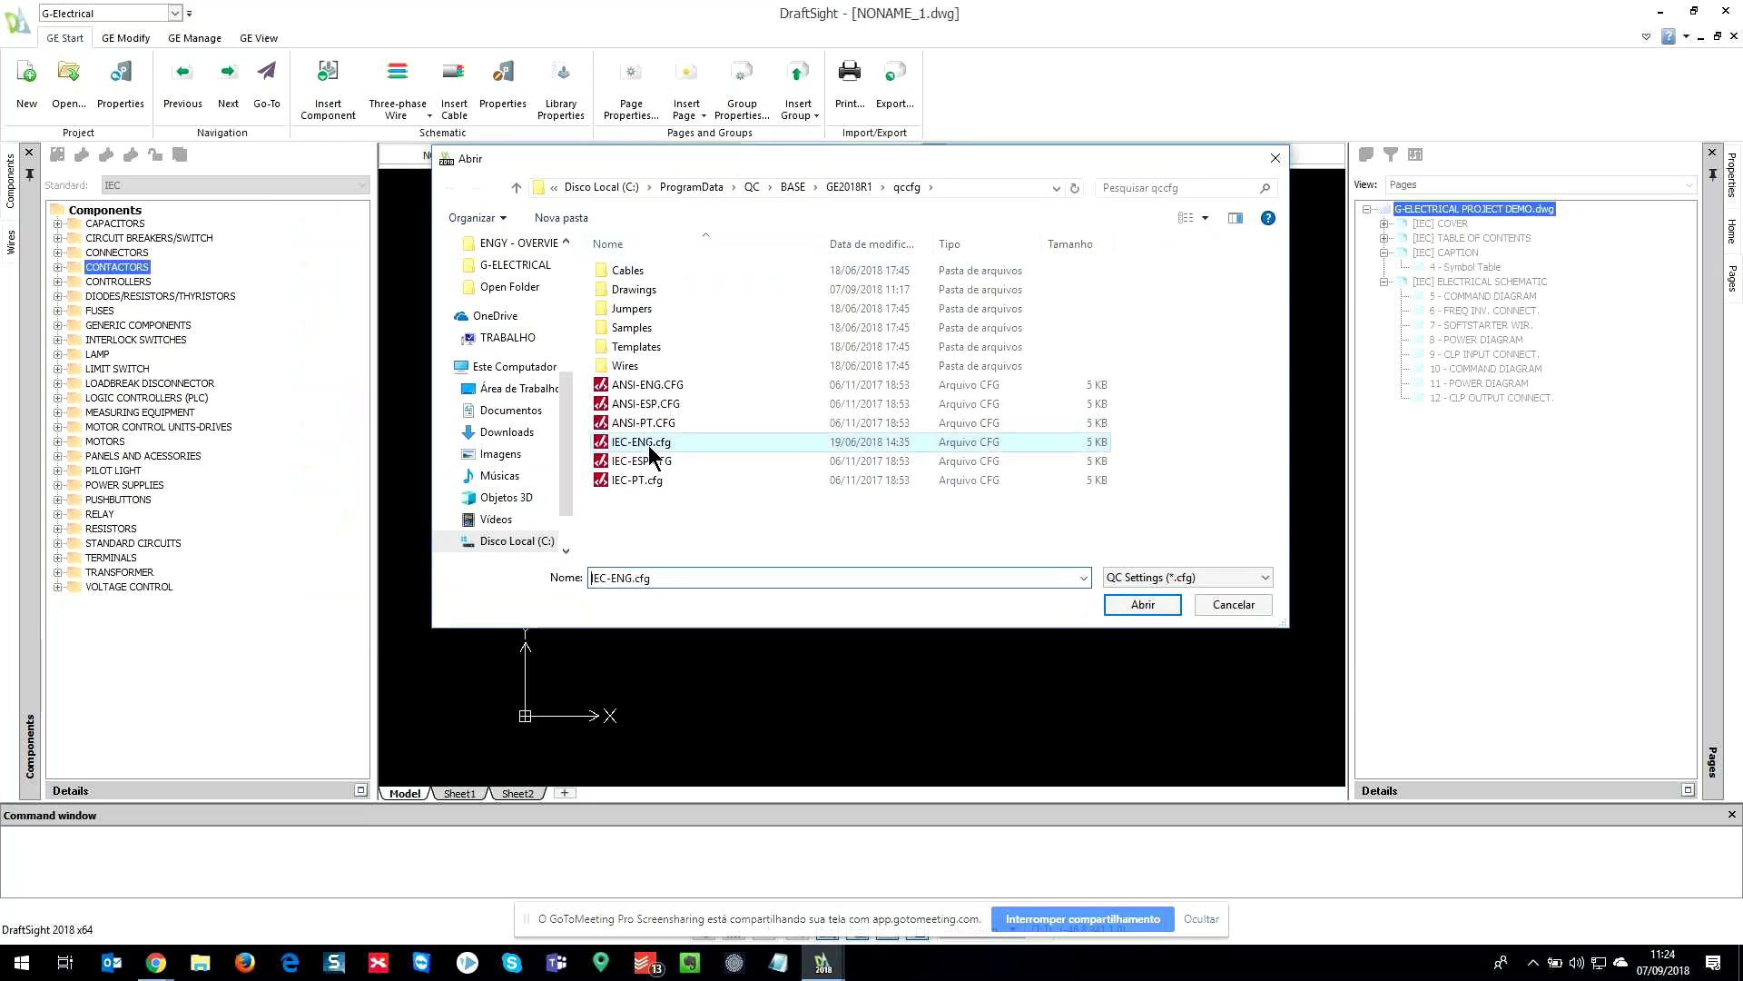
left_click(1146, 604)
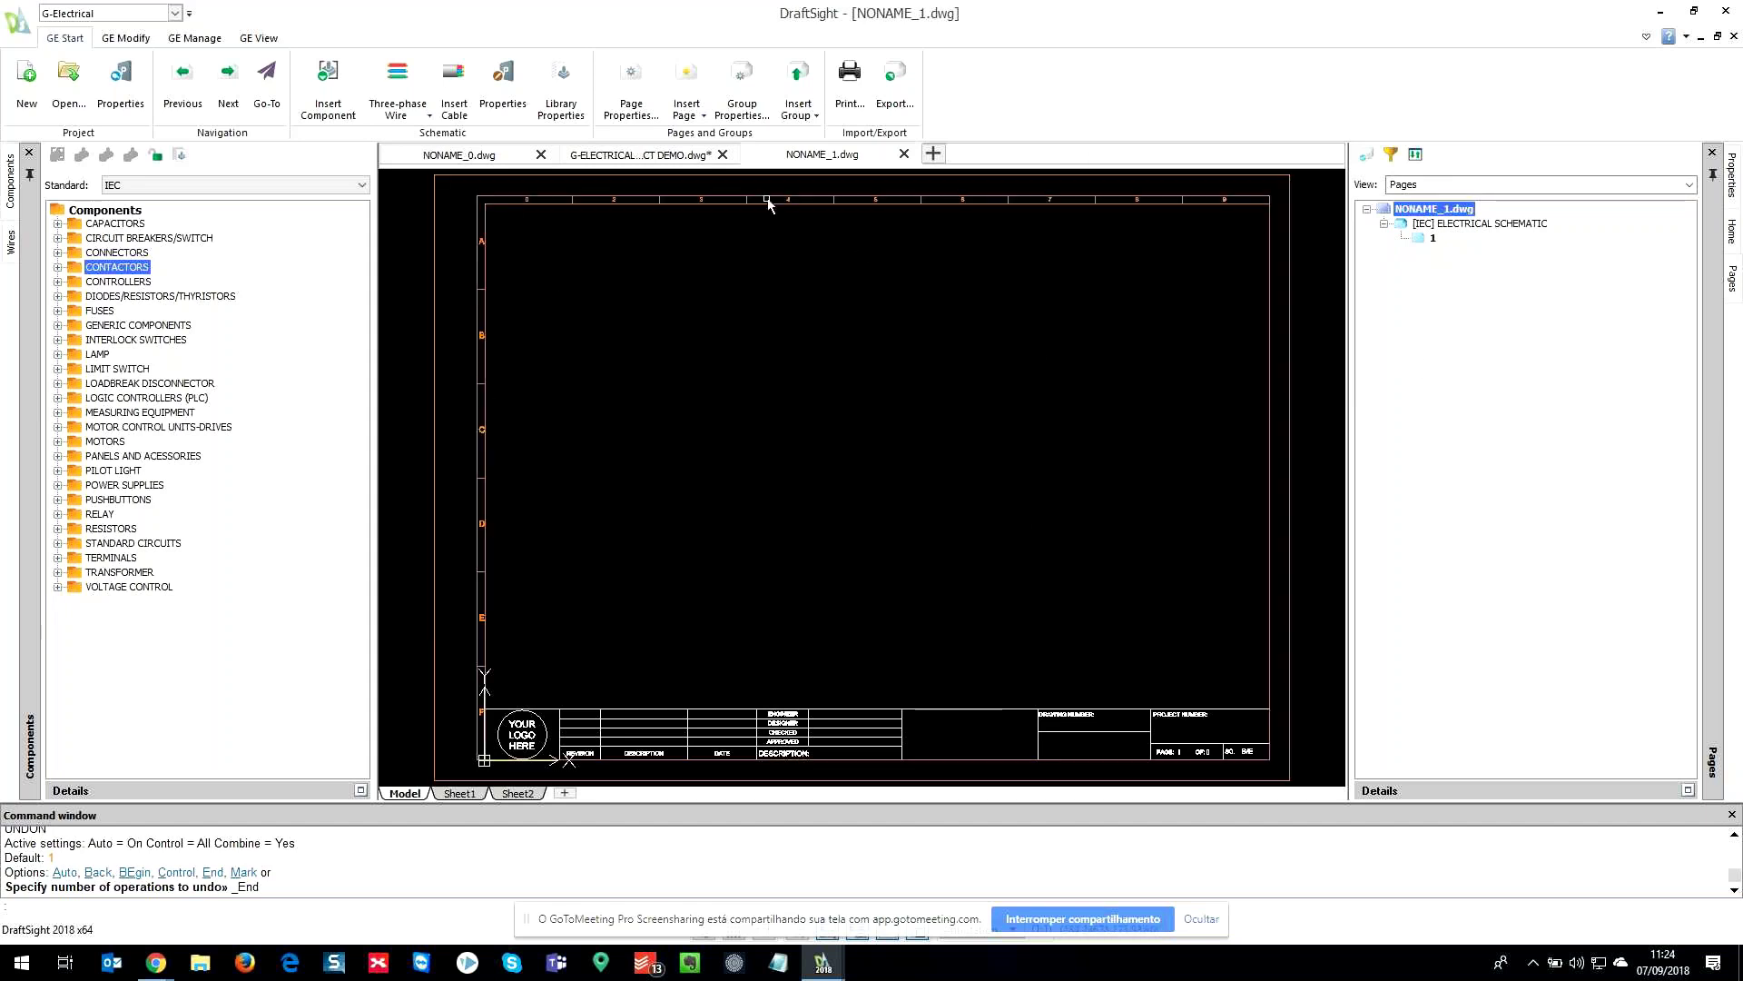
- Open the electrical settings and examine the project's block names, auto-update, reference and reports options
left_click(133, 39)
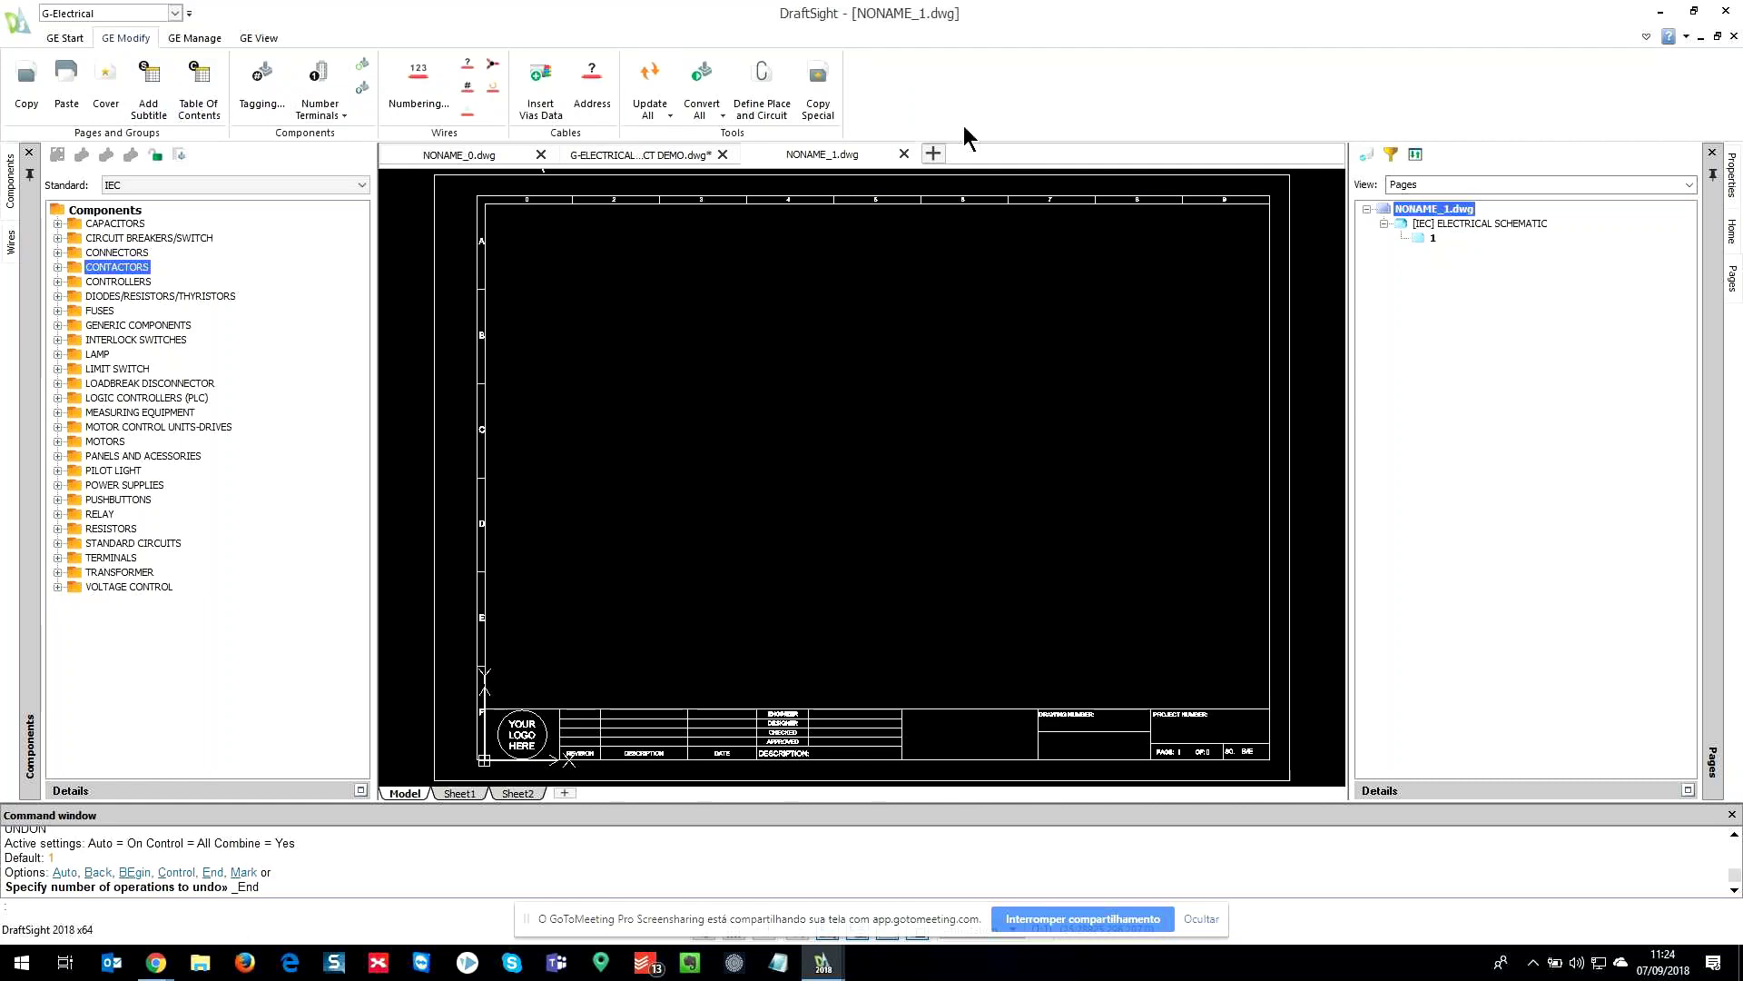
left_click(173, 37)
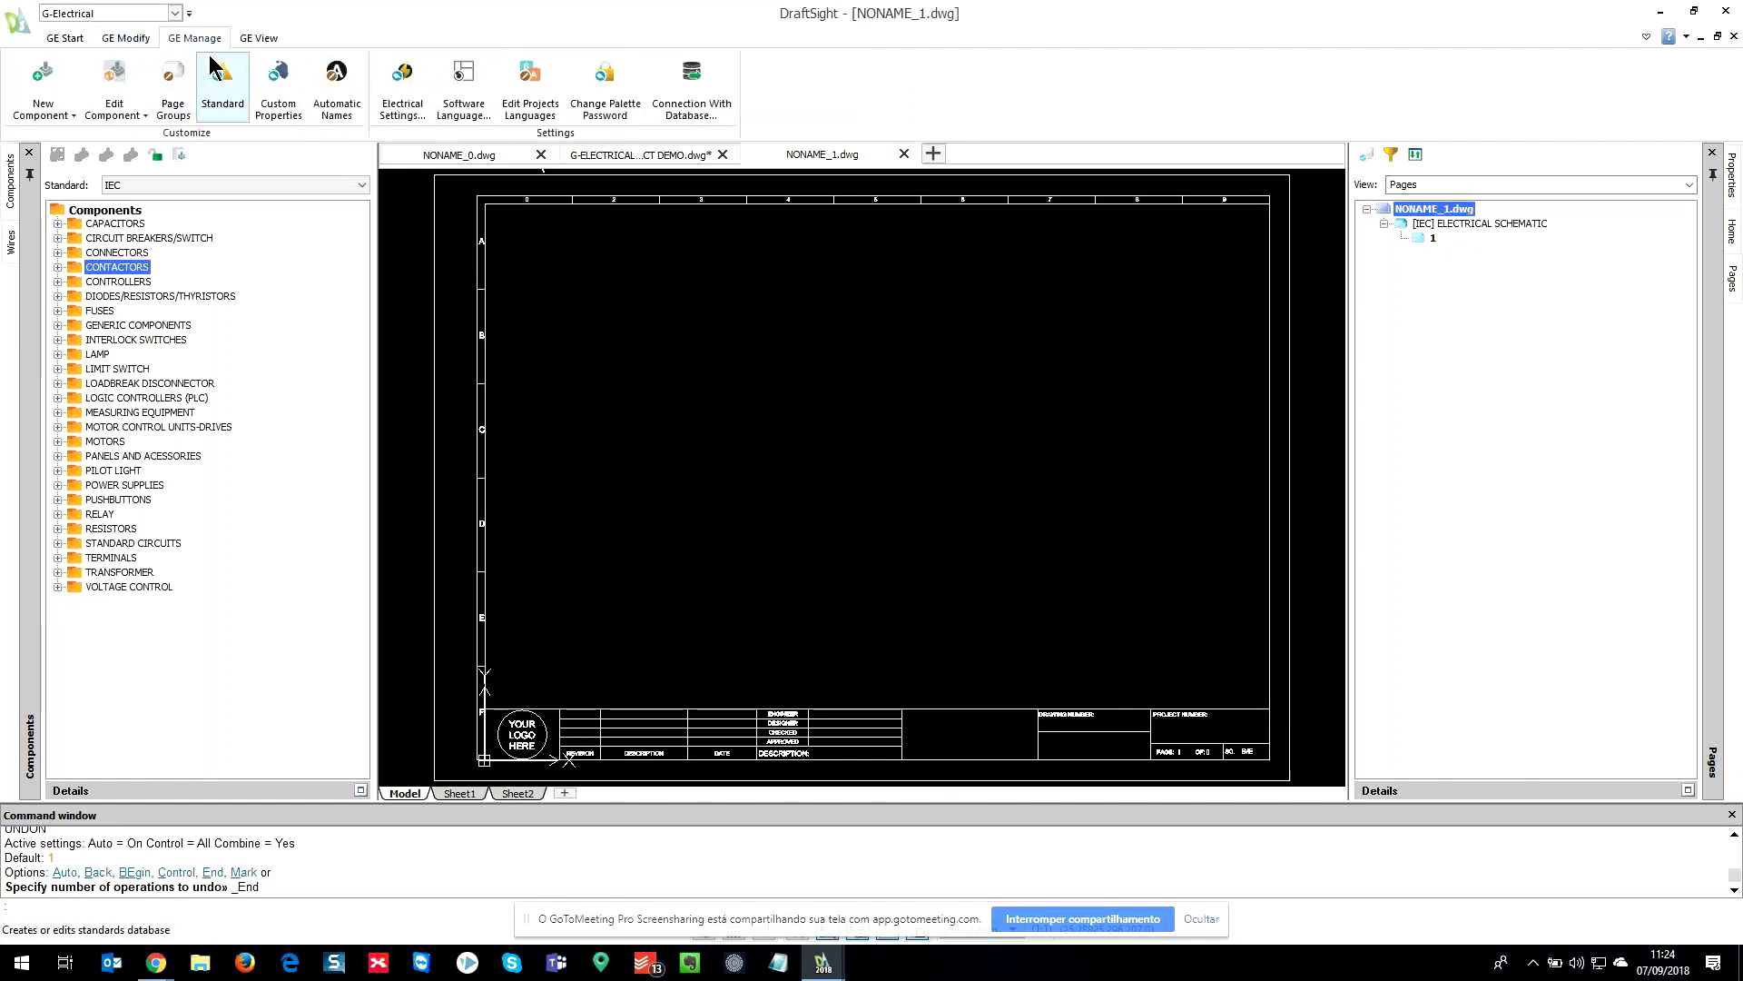
left_click(405, 107)
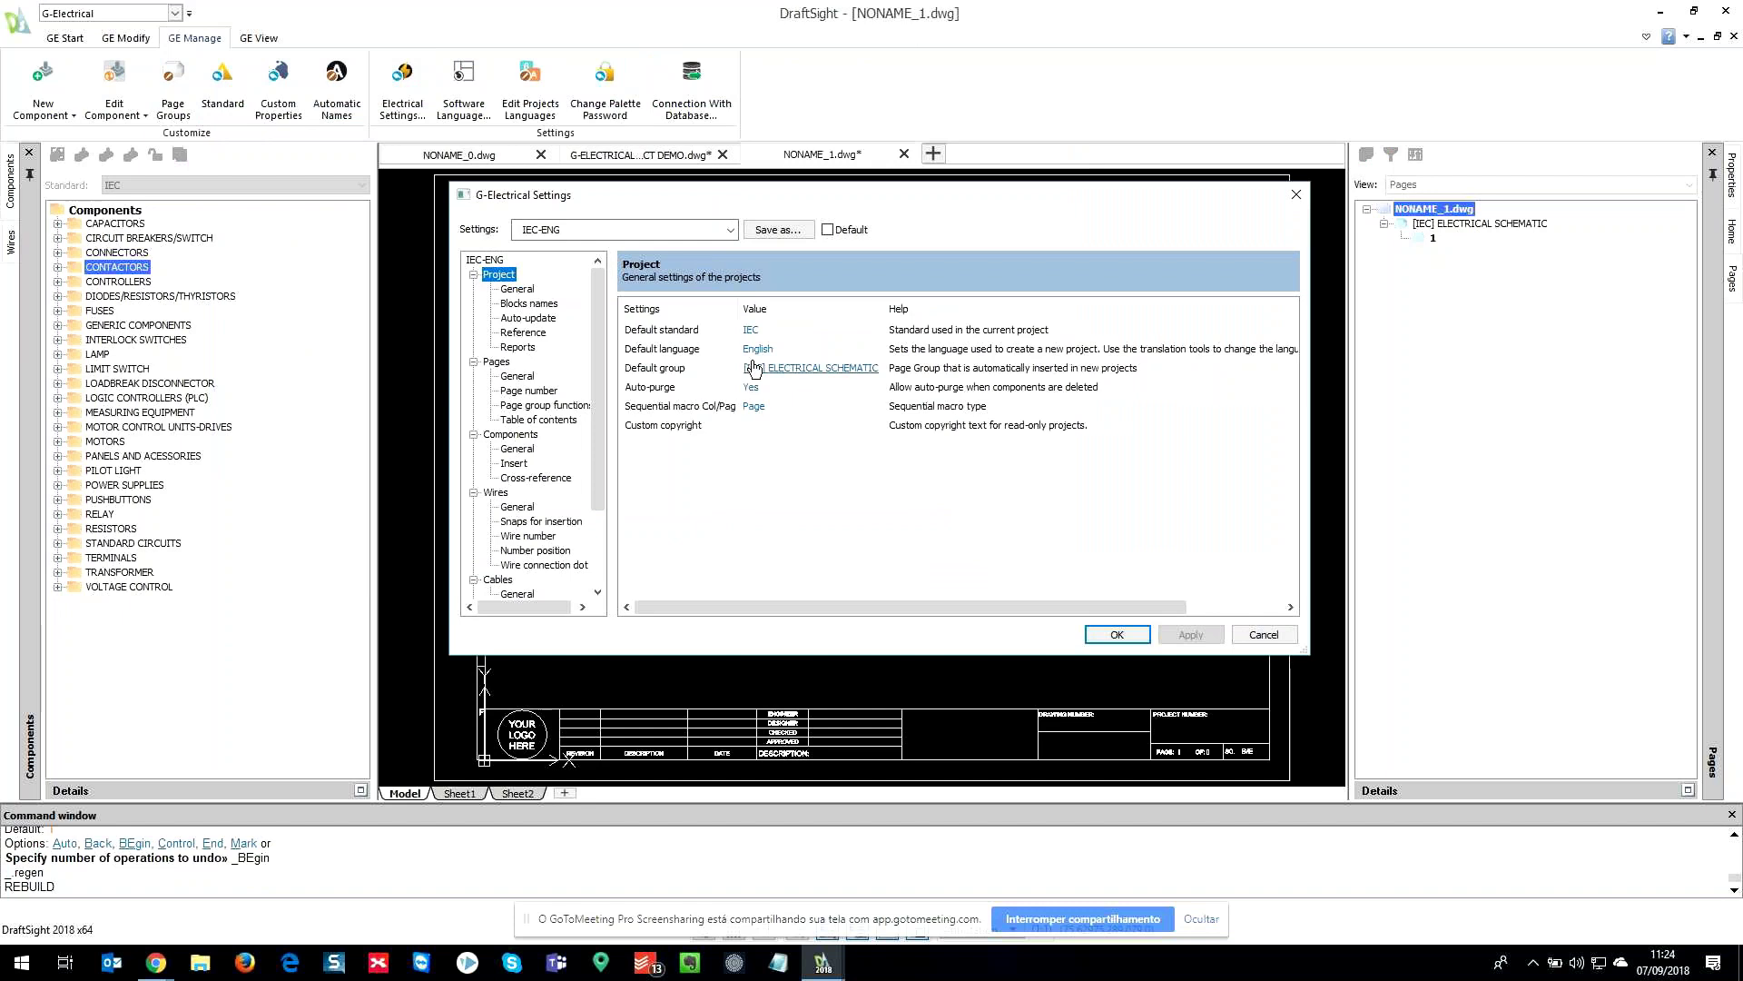
left_click(527, 304)
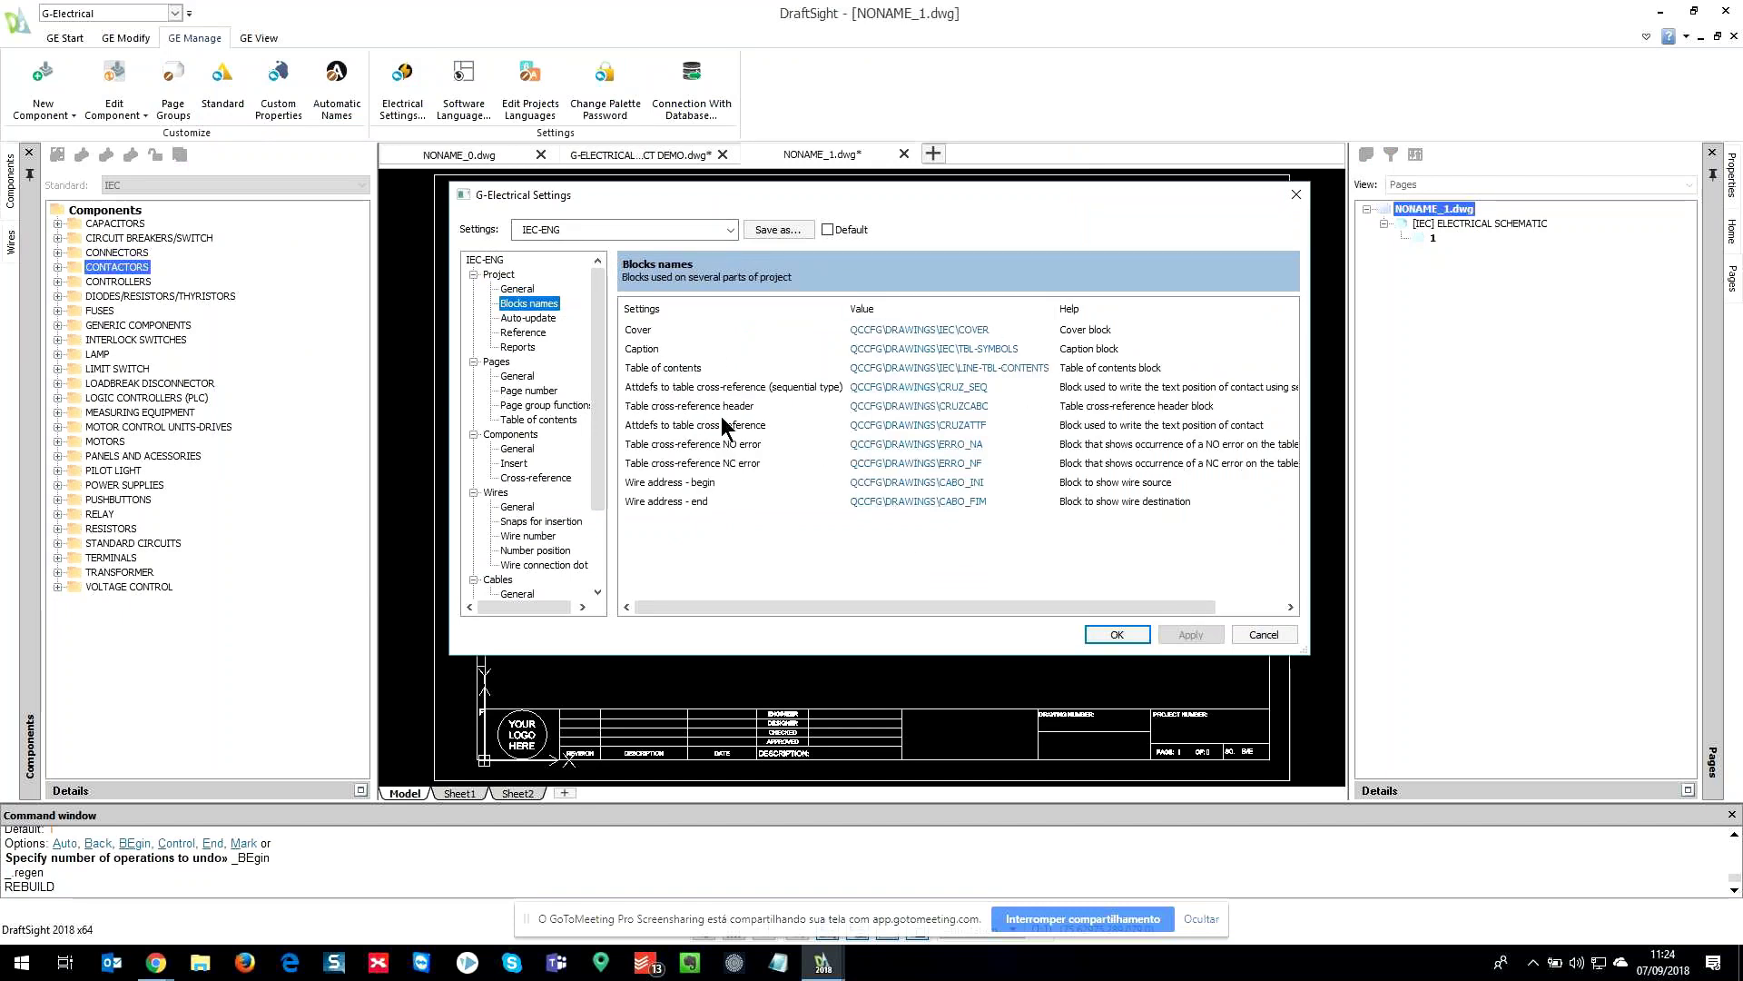
left_click(543, 317)
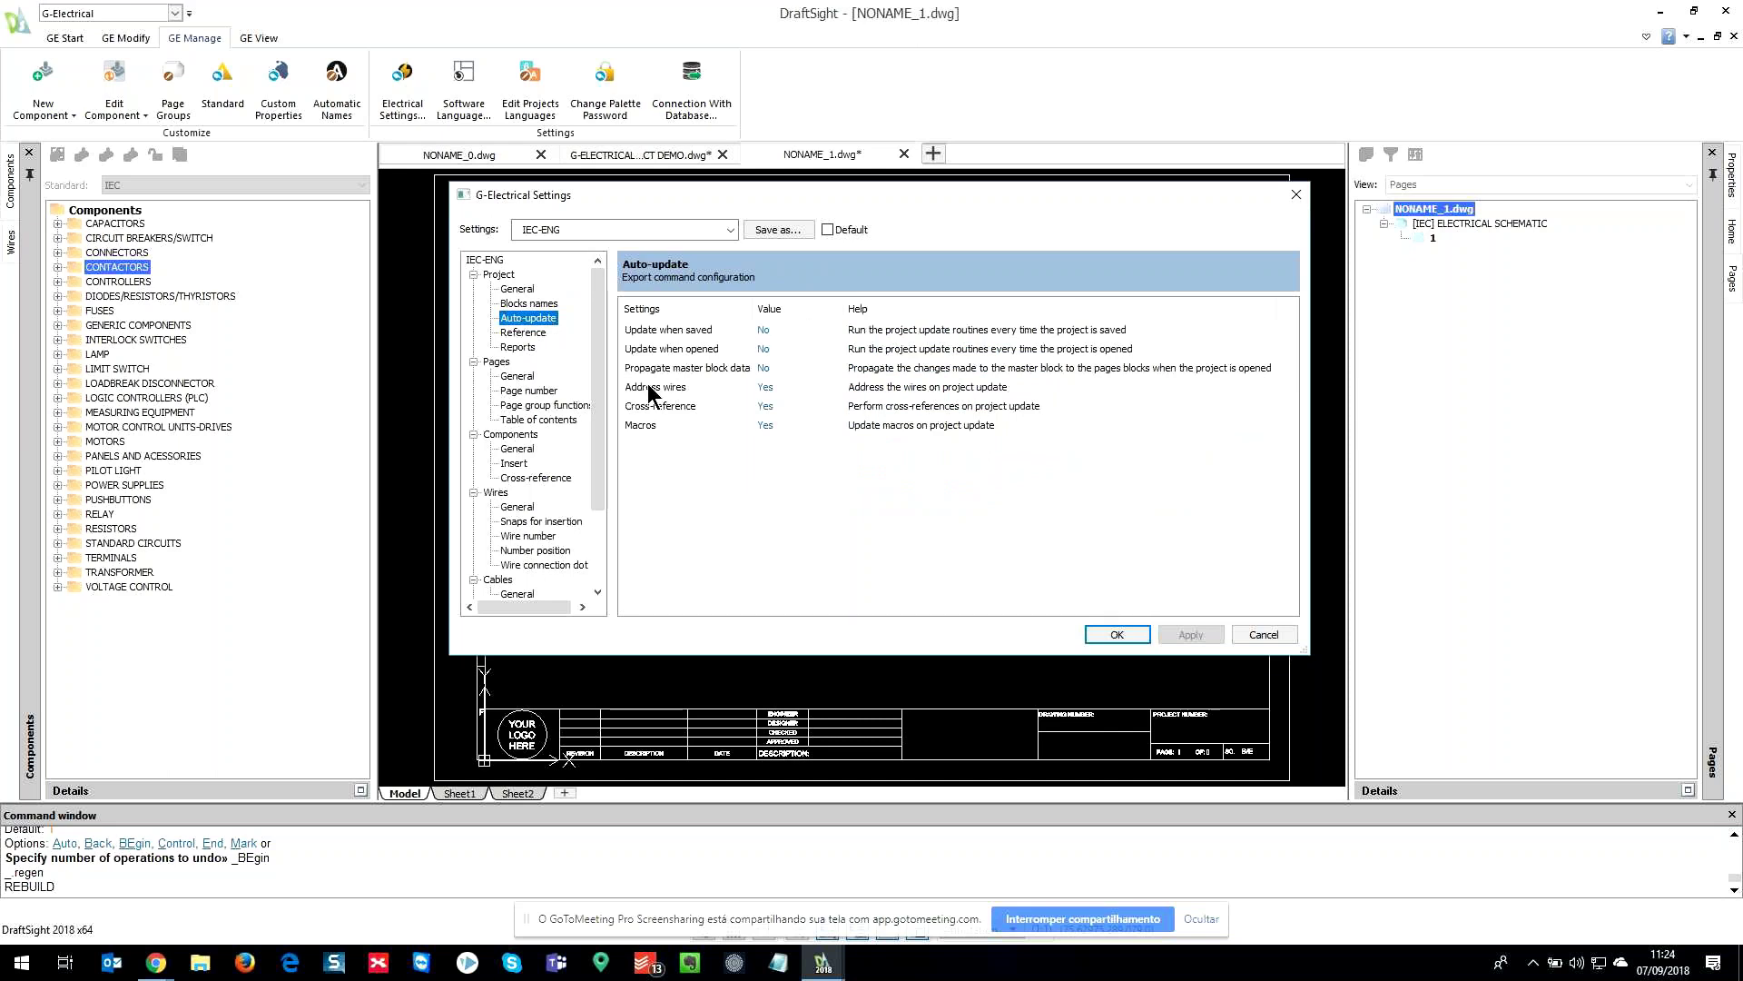
left_click(539, 334)
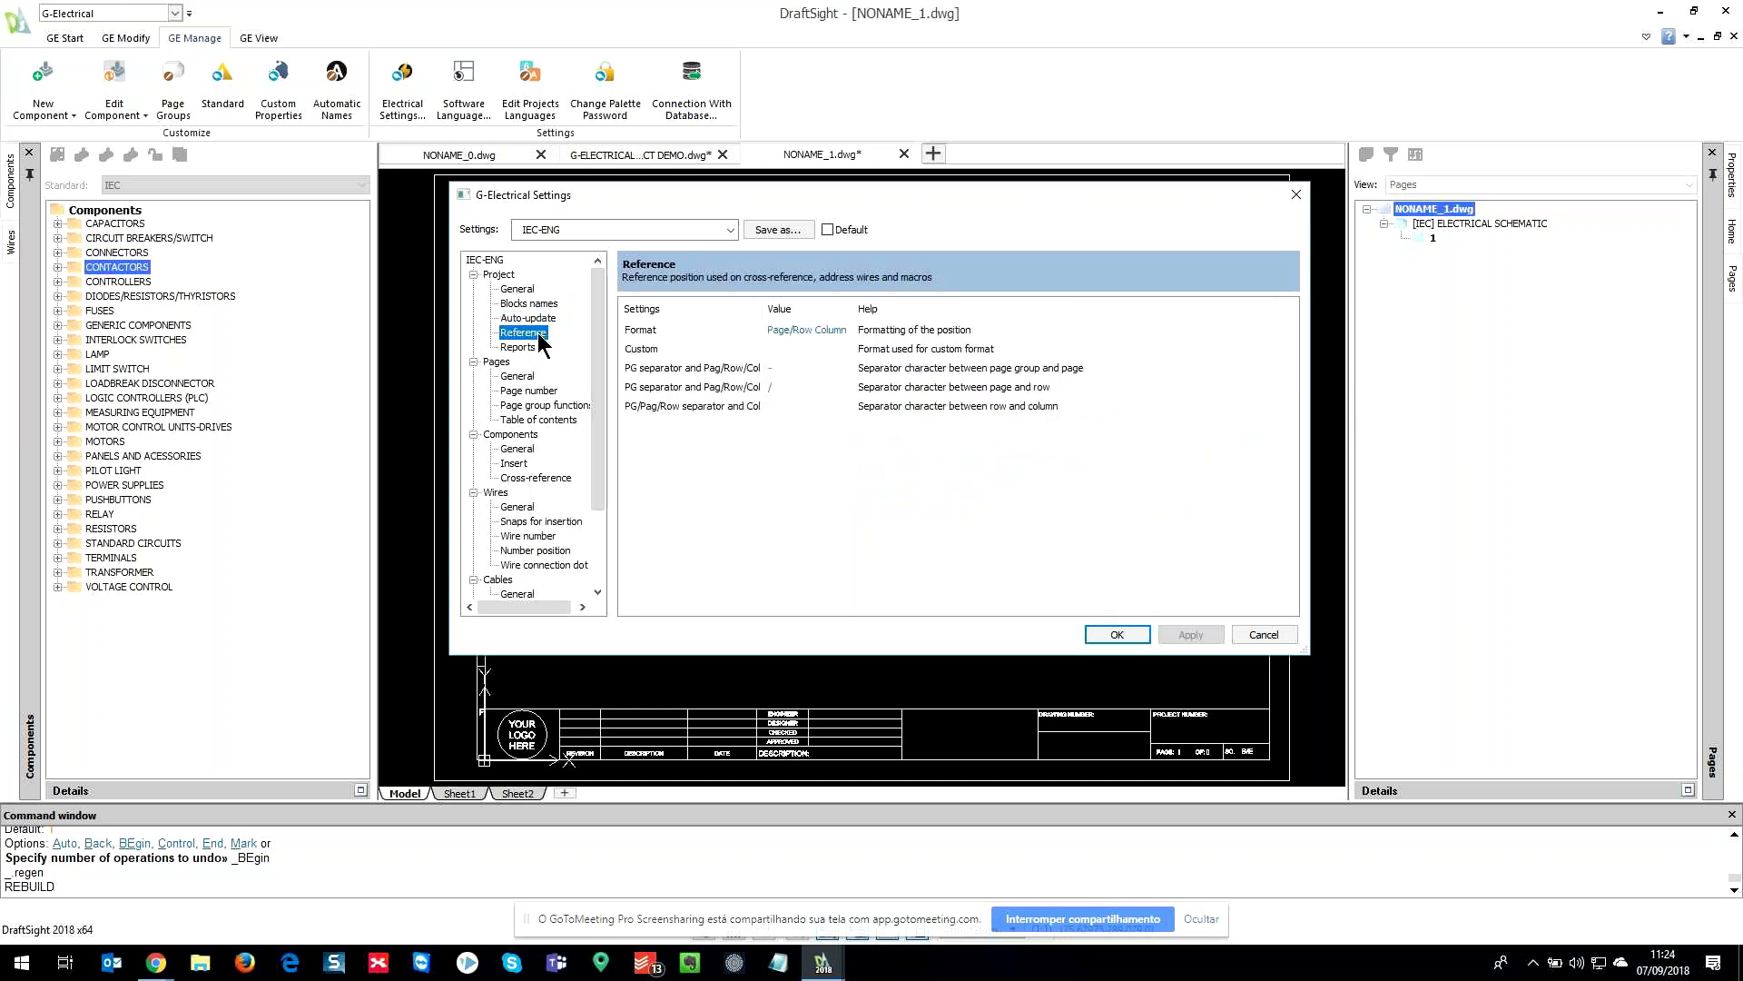
left_click(531, 349)
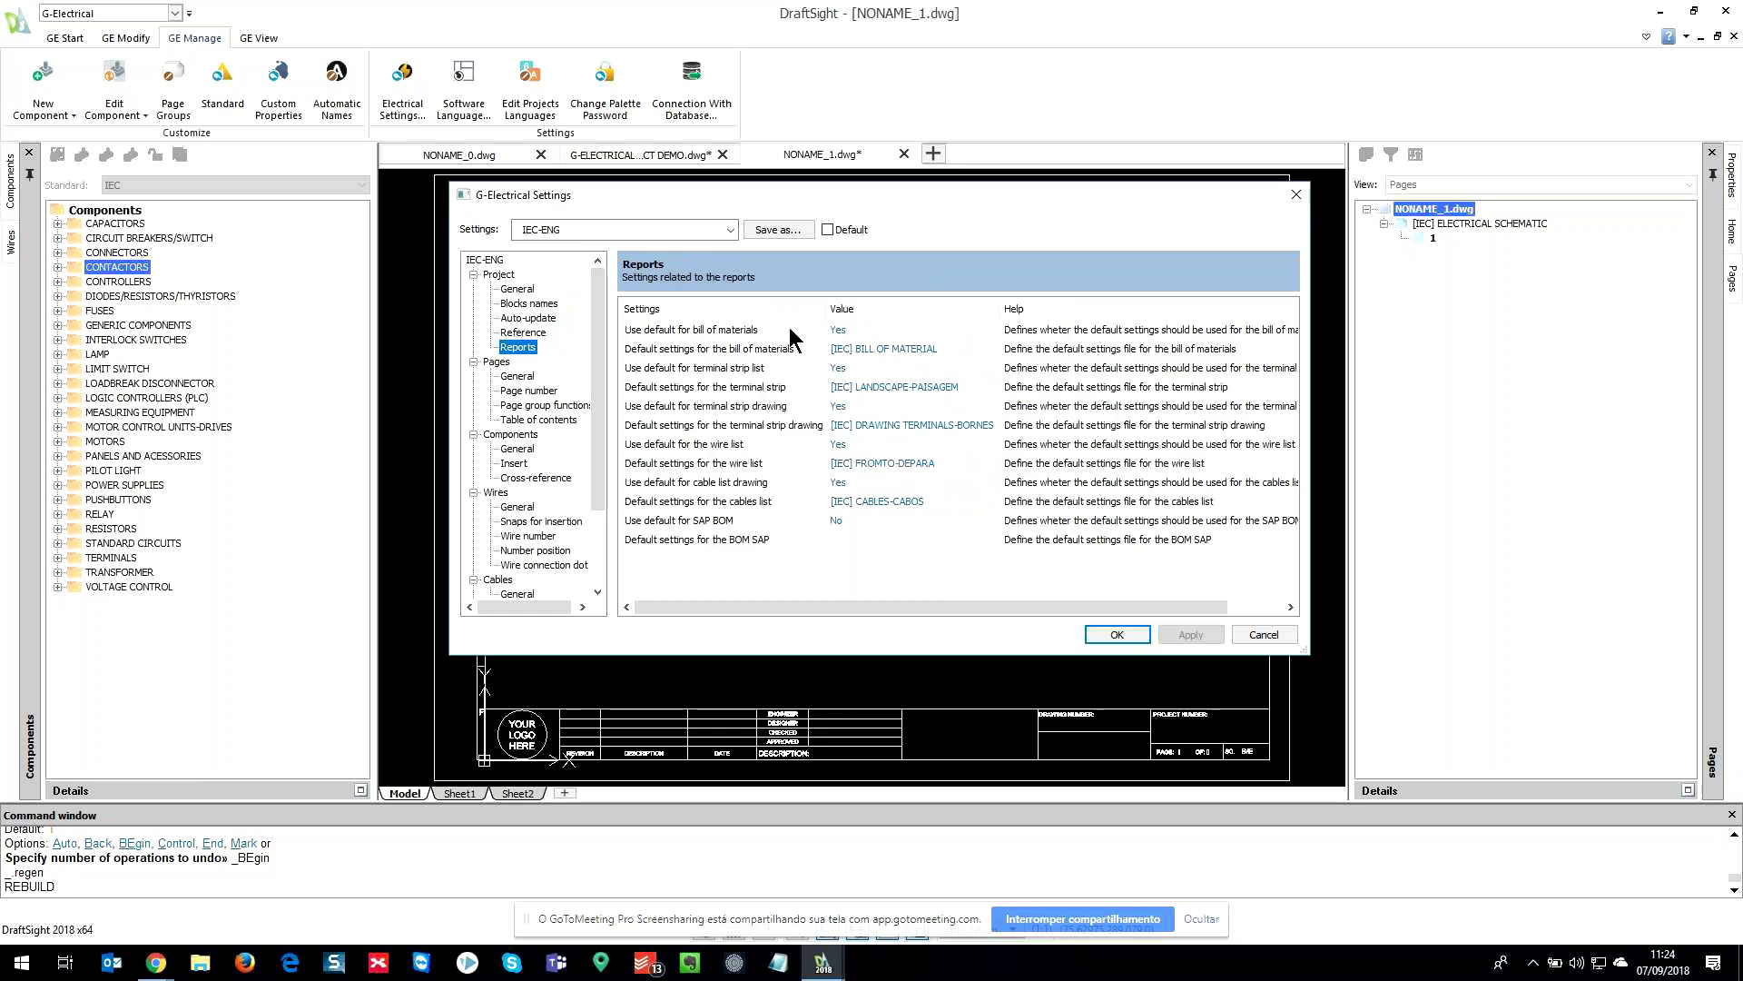
- Examine the Pages, Components and general wire settings of the IEC-ENG configuration
scroll(559, 387, "down", 1)
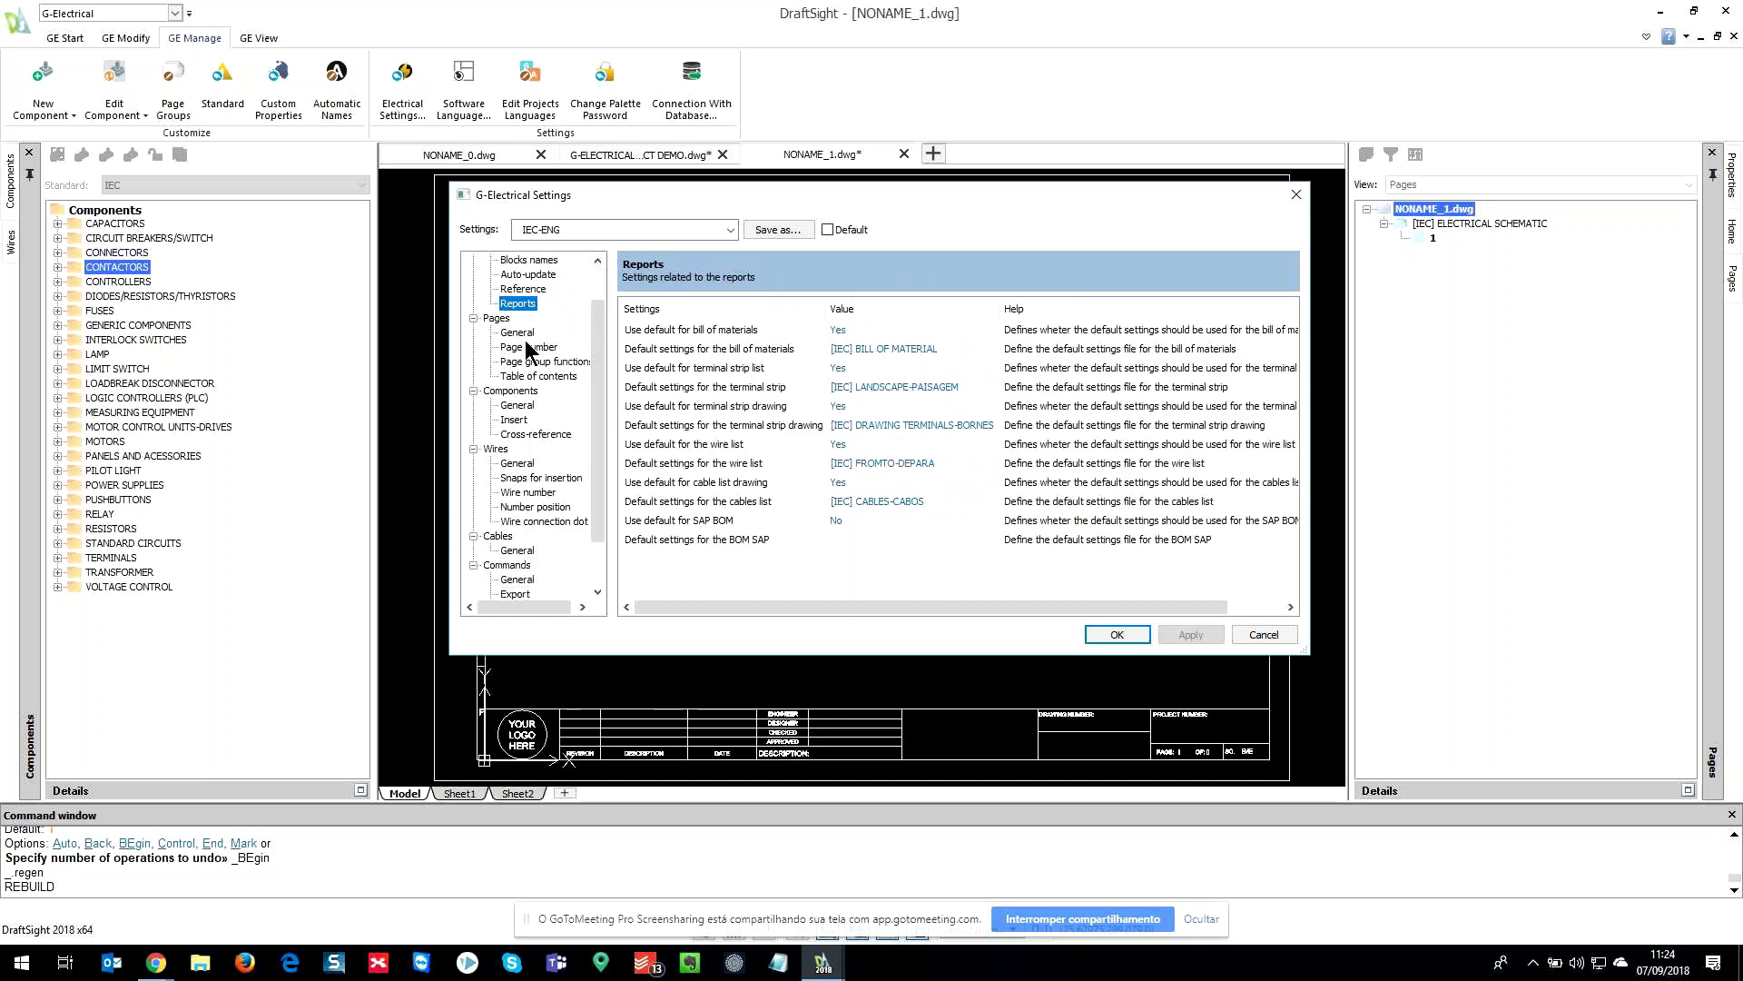
left_click(502, 319)
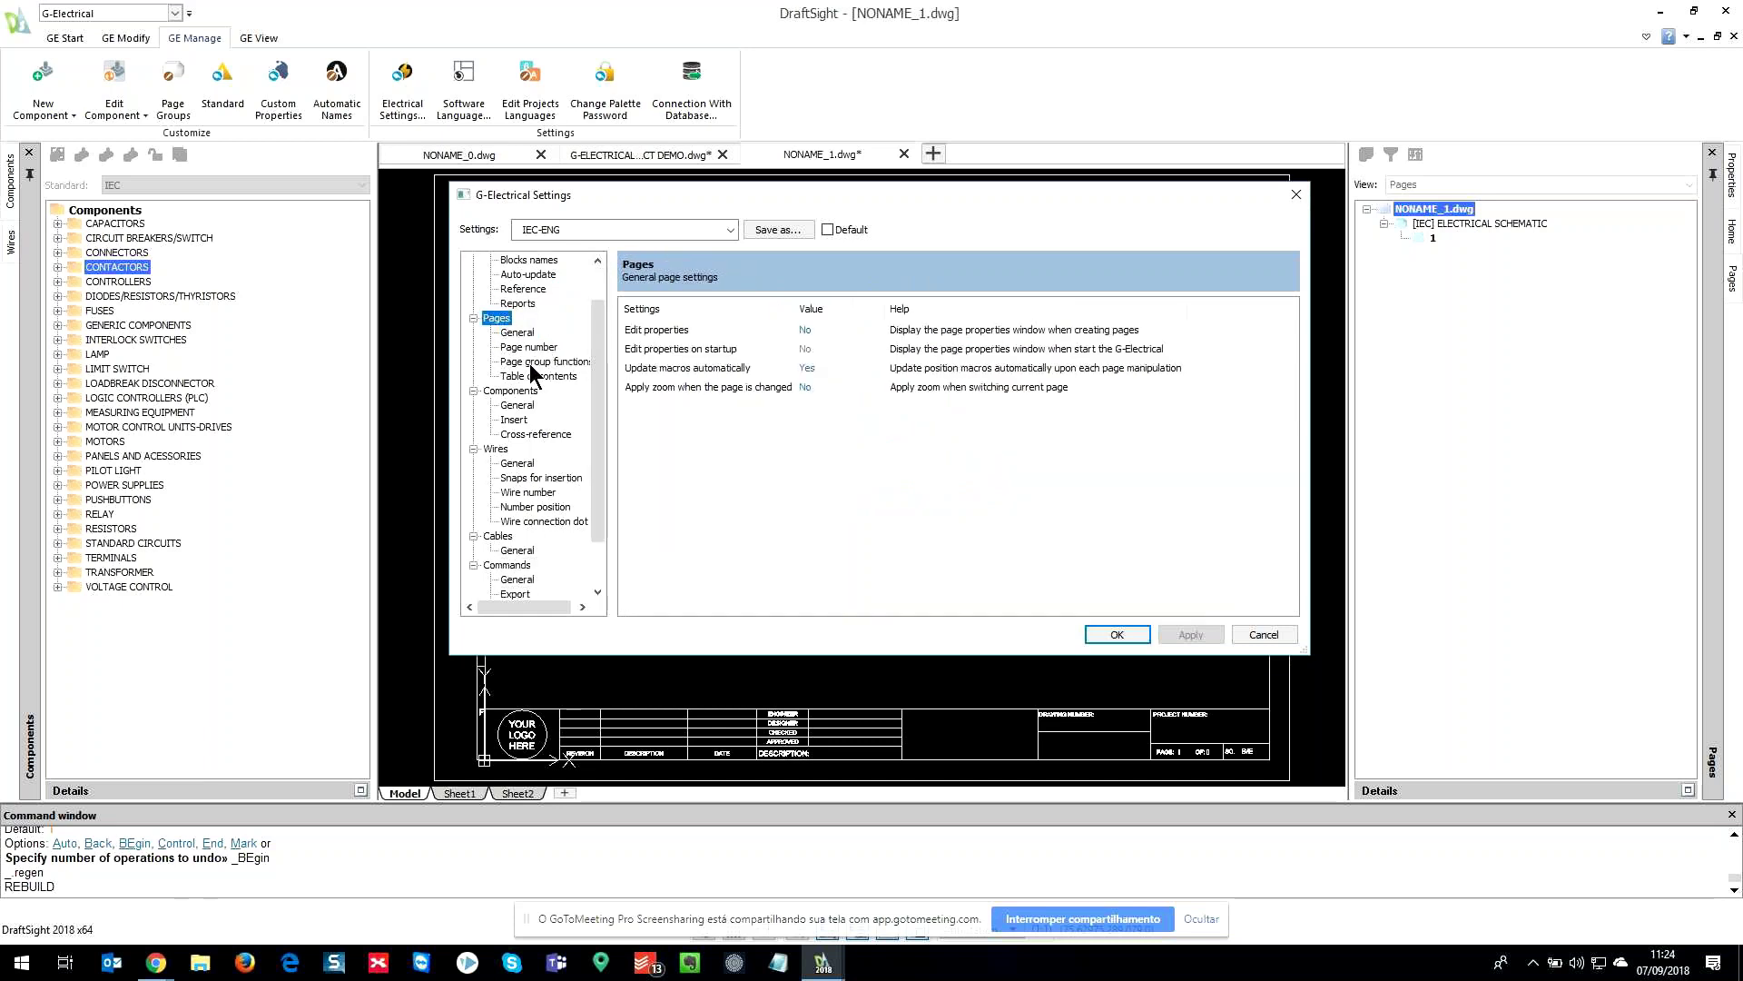
left_click(513, 391)
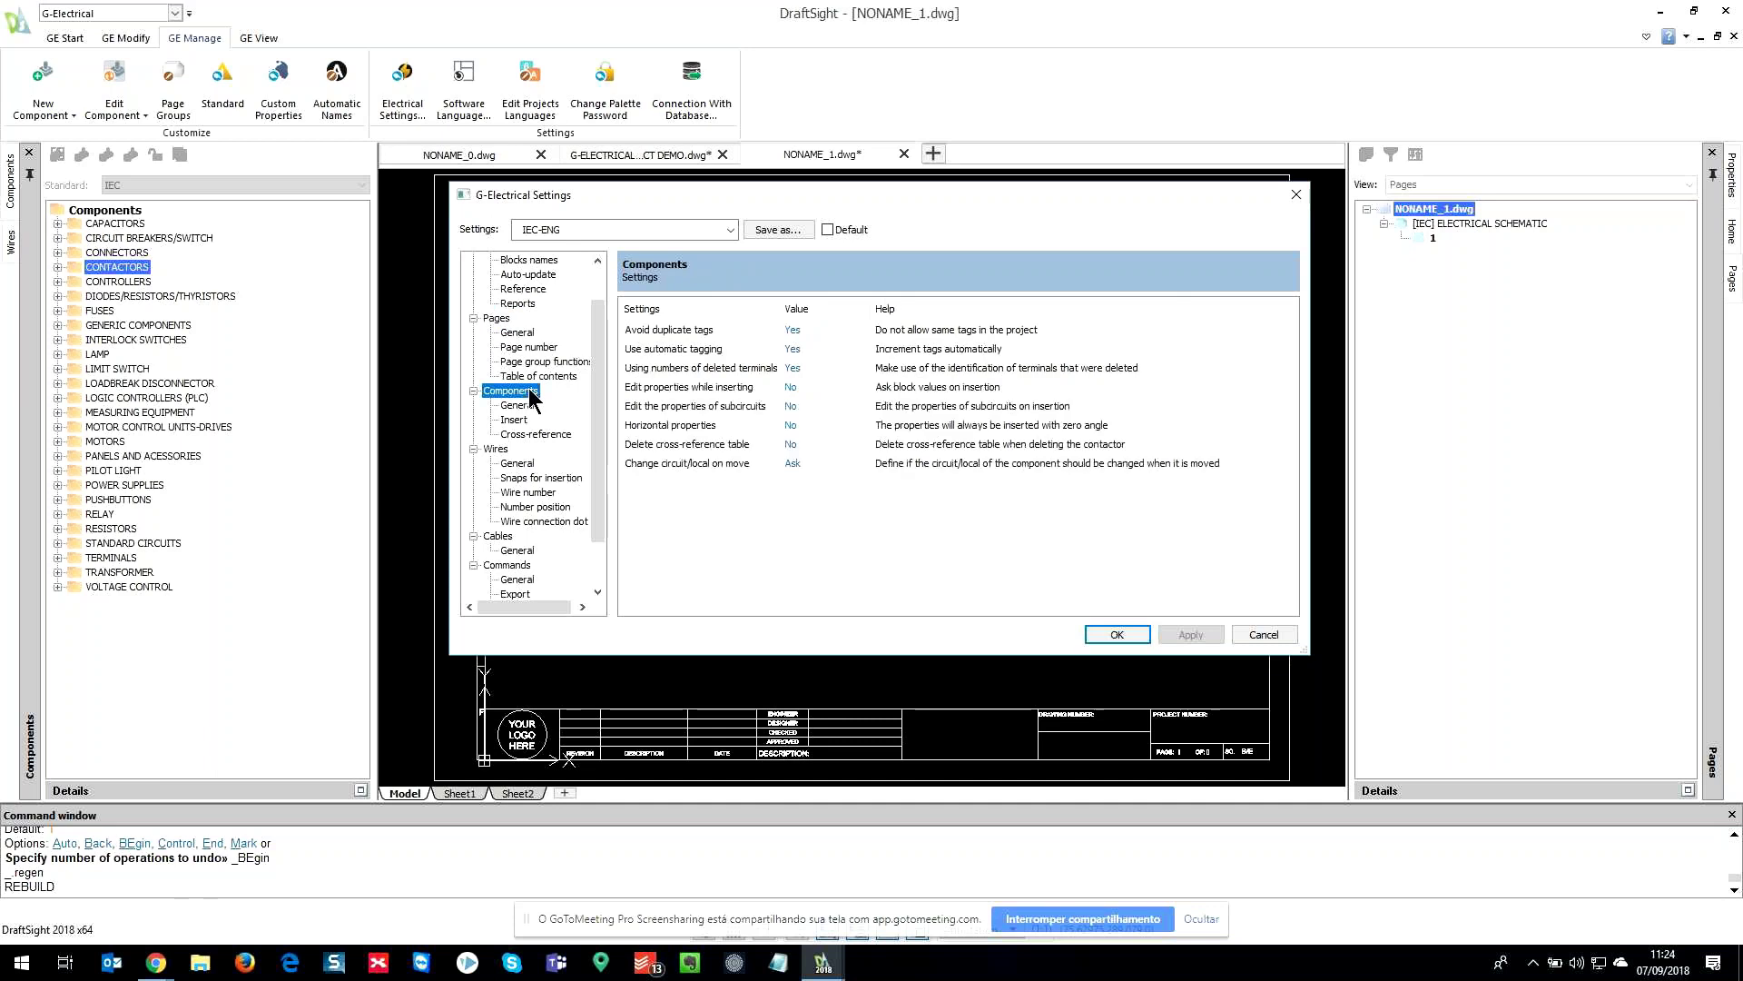
left_click(520, 463)
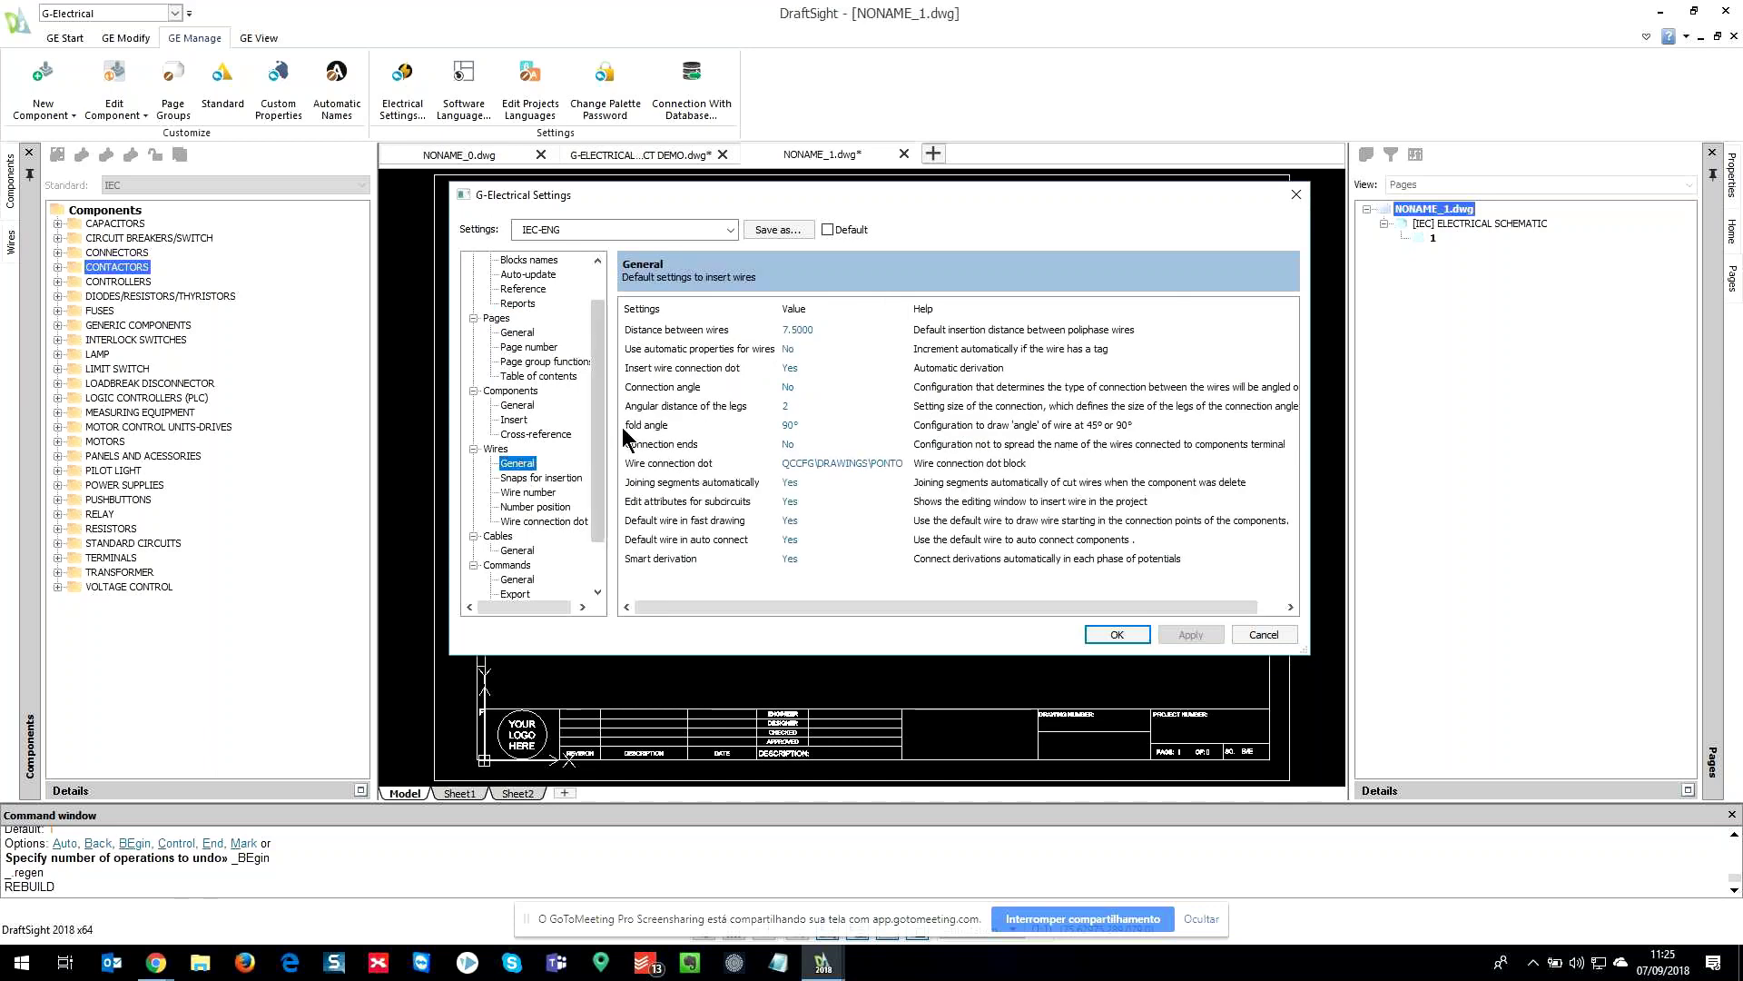
- Examine the remaining setting categories and the list of available ANSI and IEC configurations, and close the electrical settings unchanged
scroll(563, 338, "down", 2)
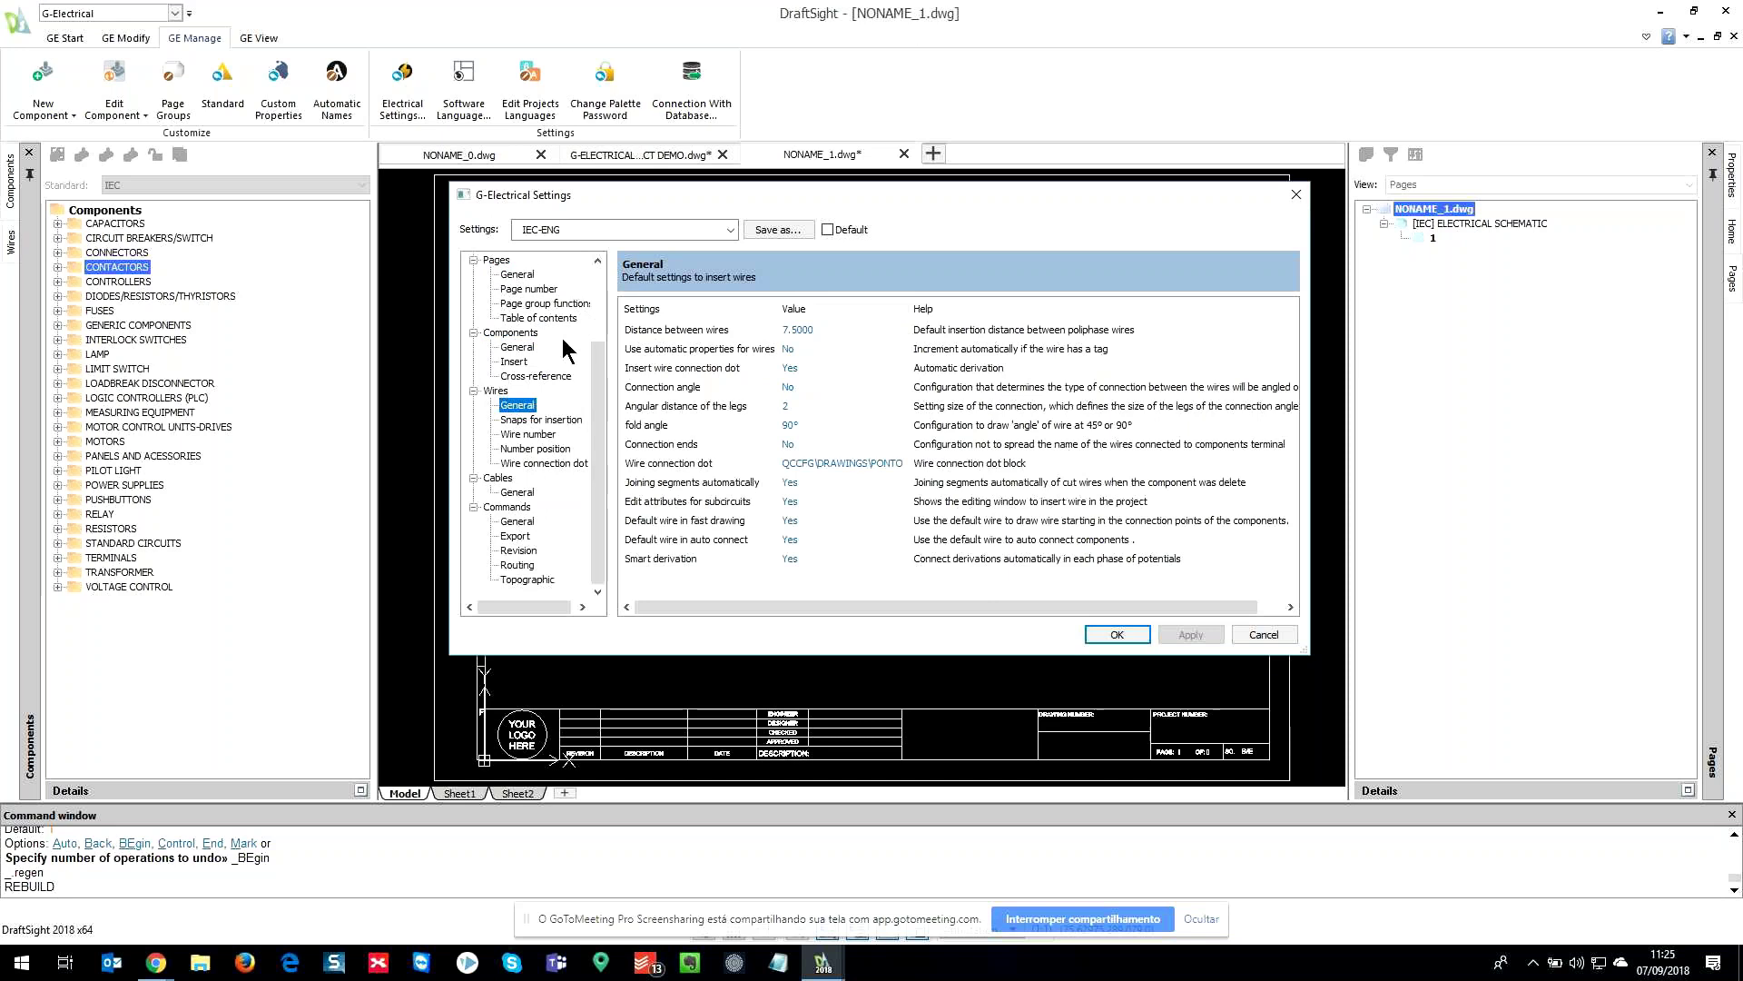
scroll(563, 512, "up", 3)
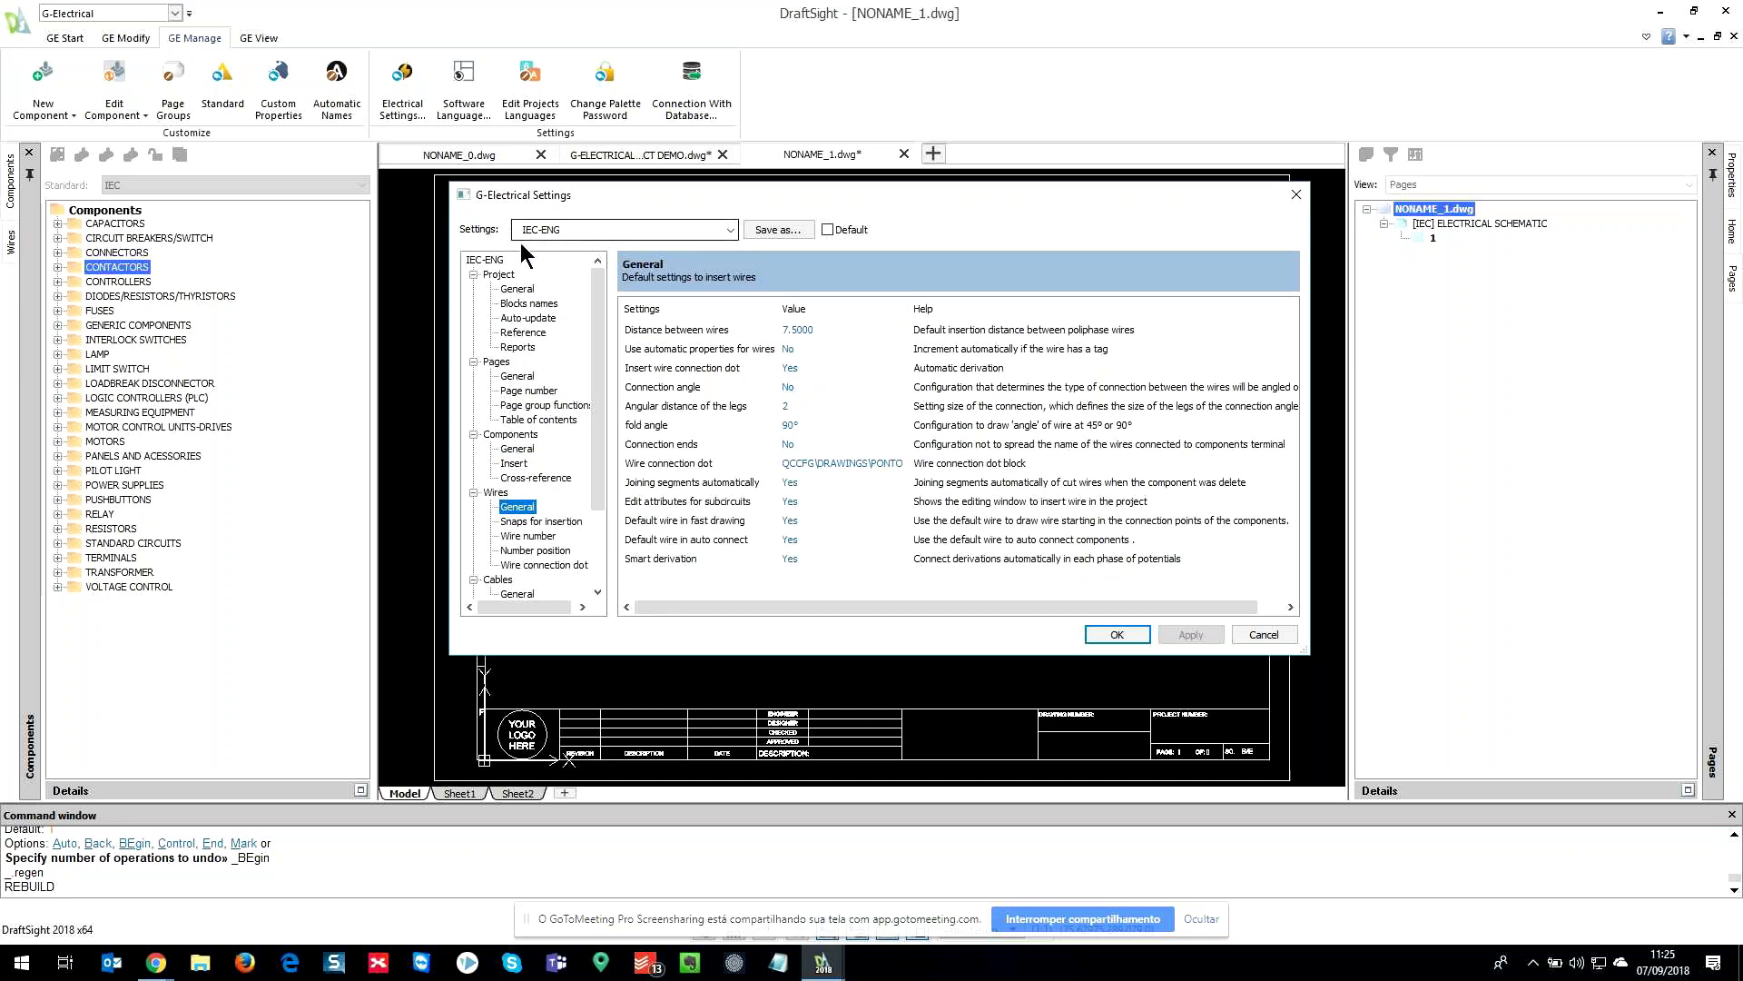
left_click(581, 231)
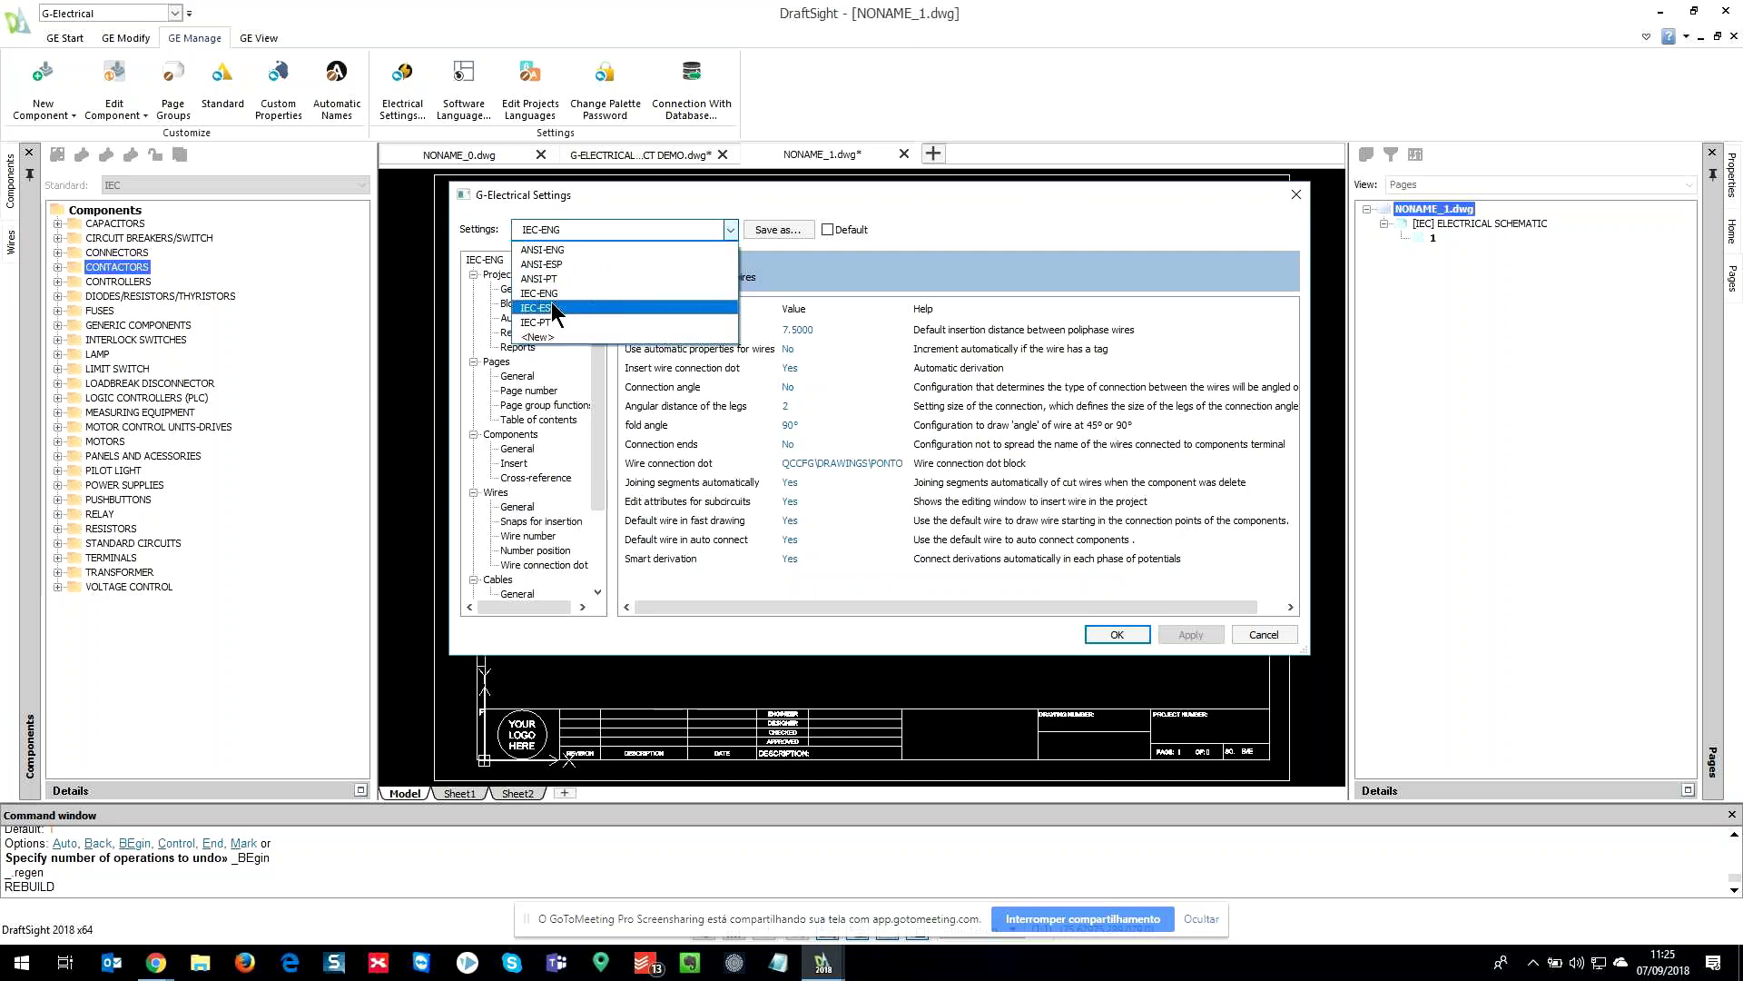
left_click(1308, 211)
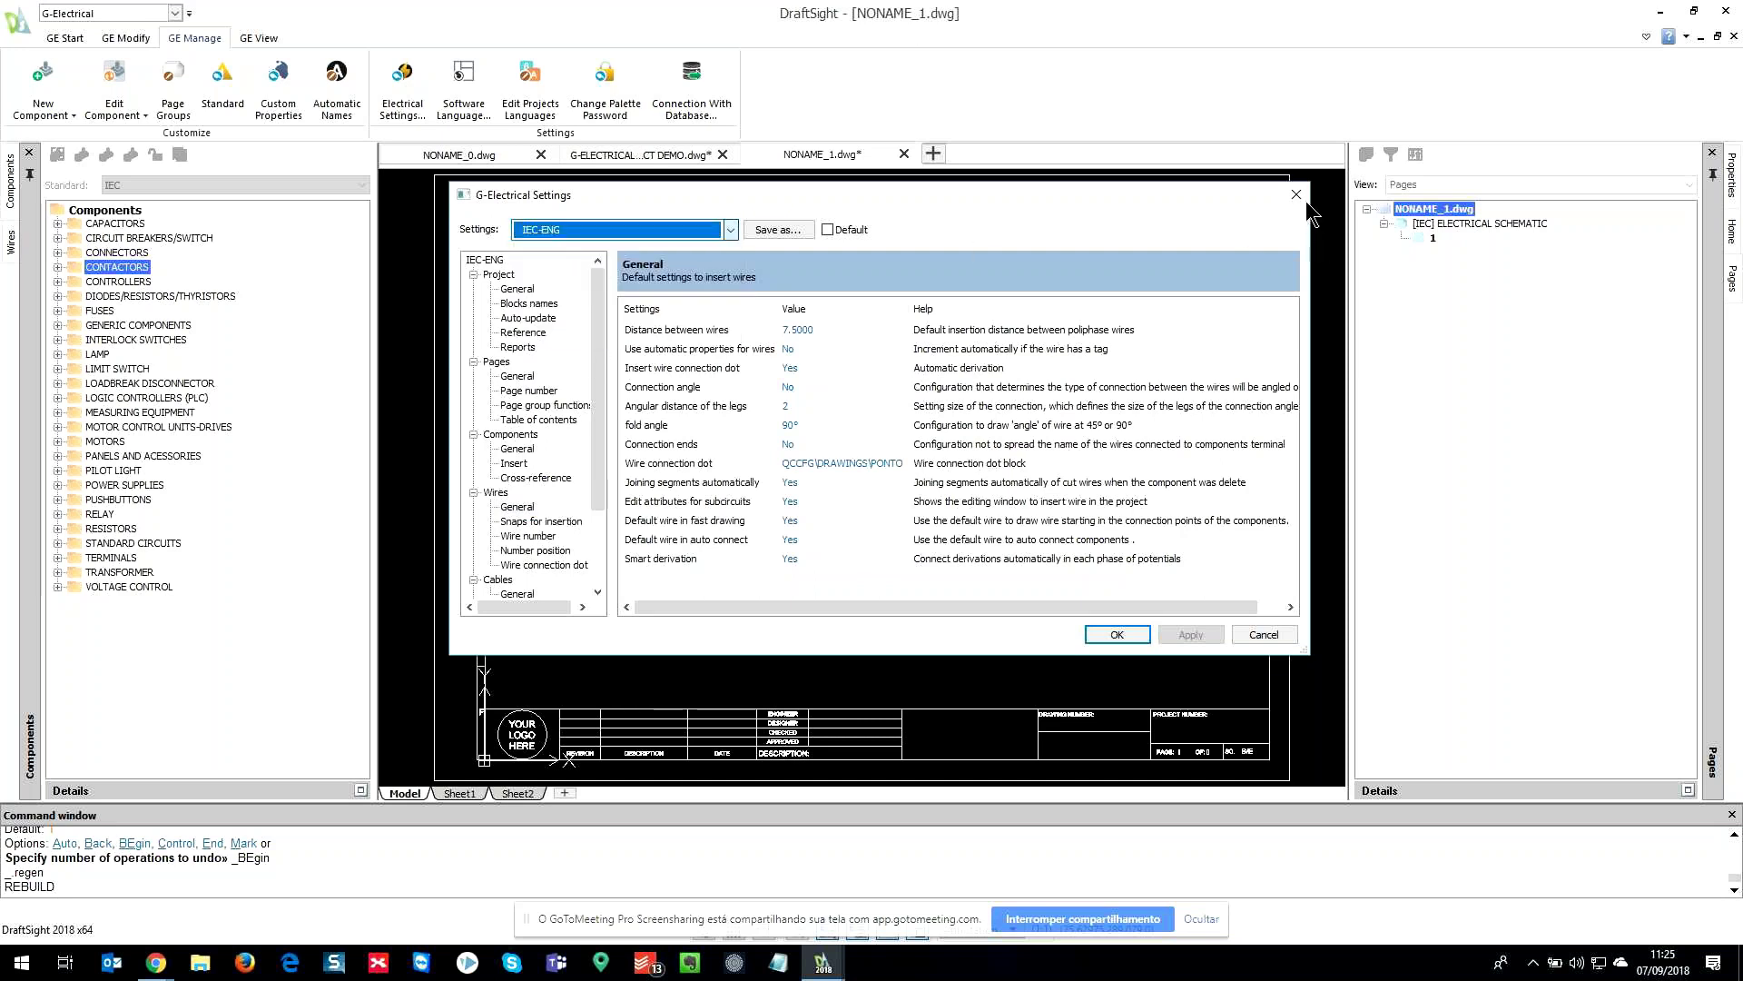
left_click(1300, 196)
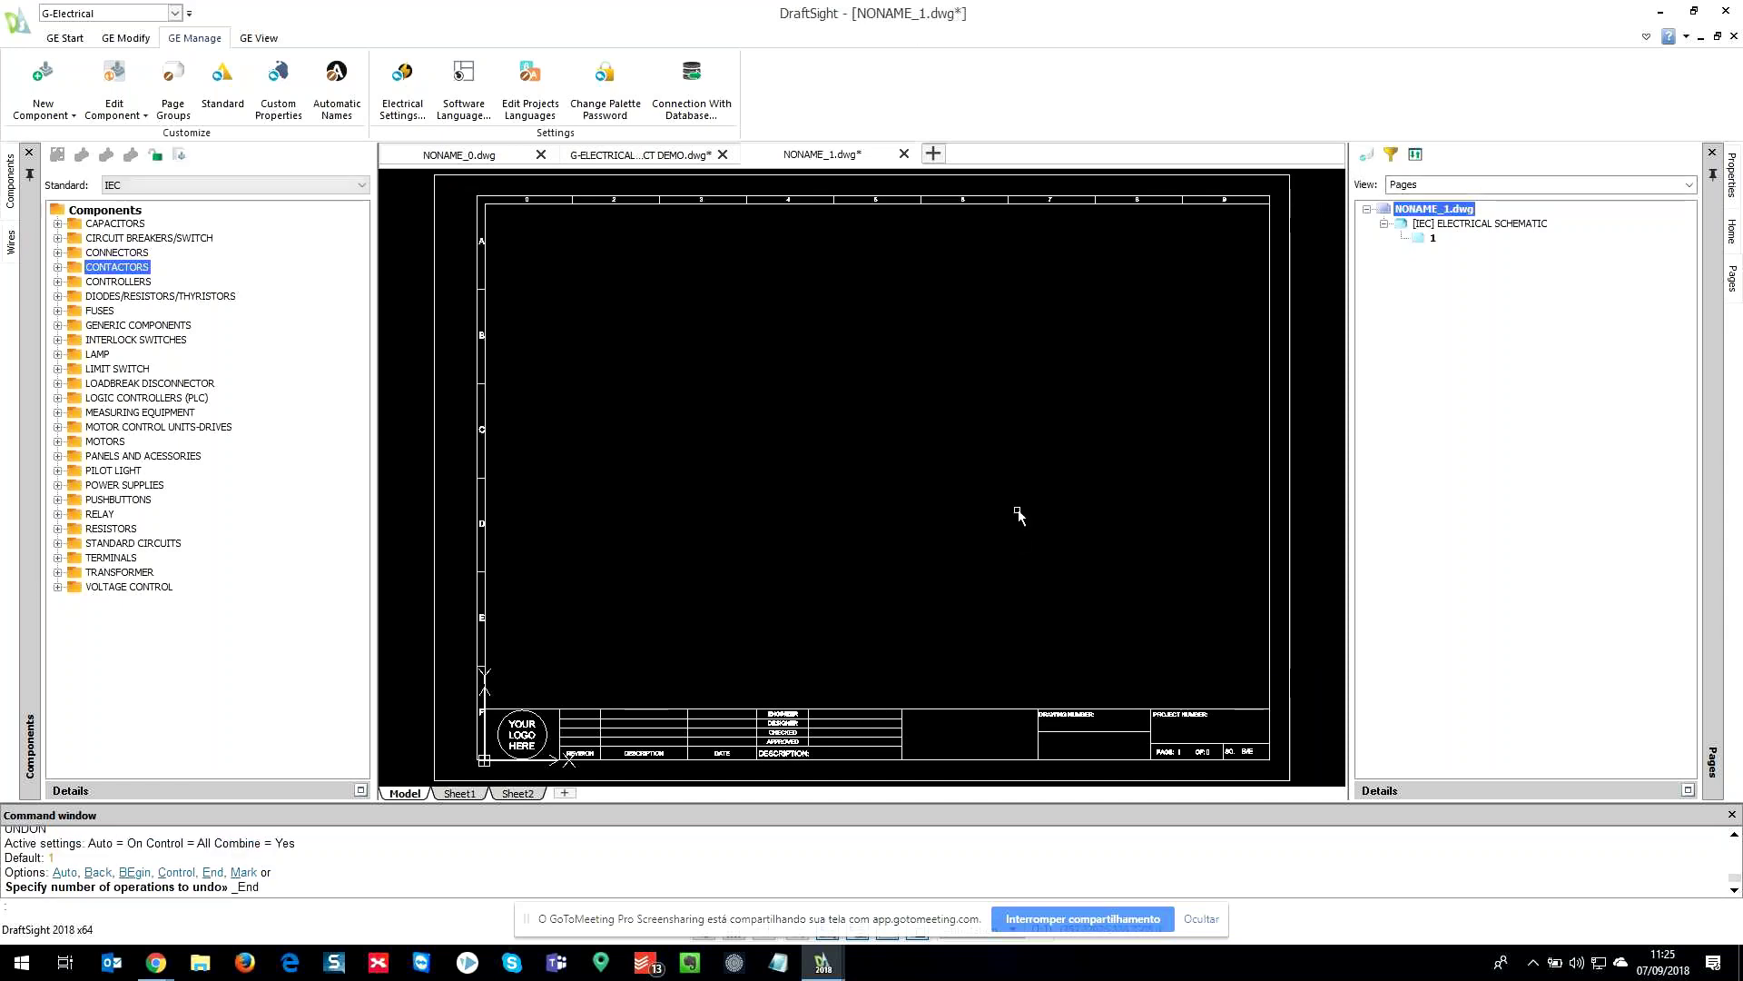
left_click(844, 415)
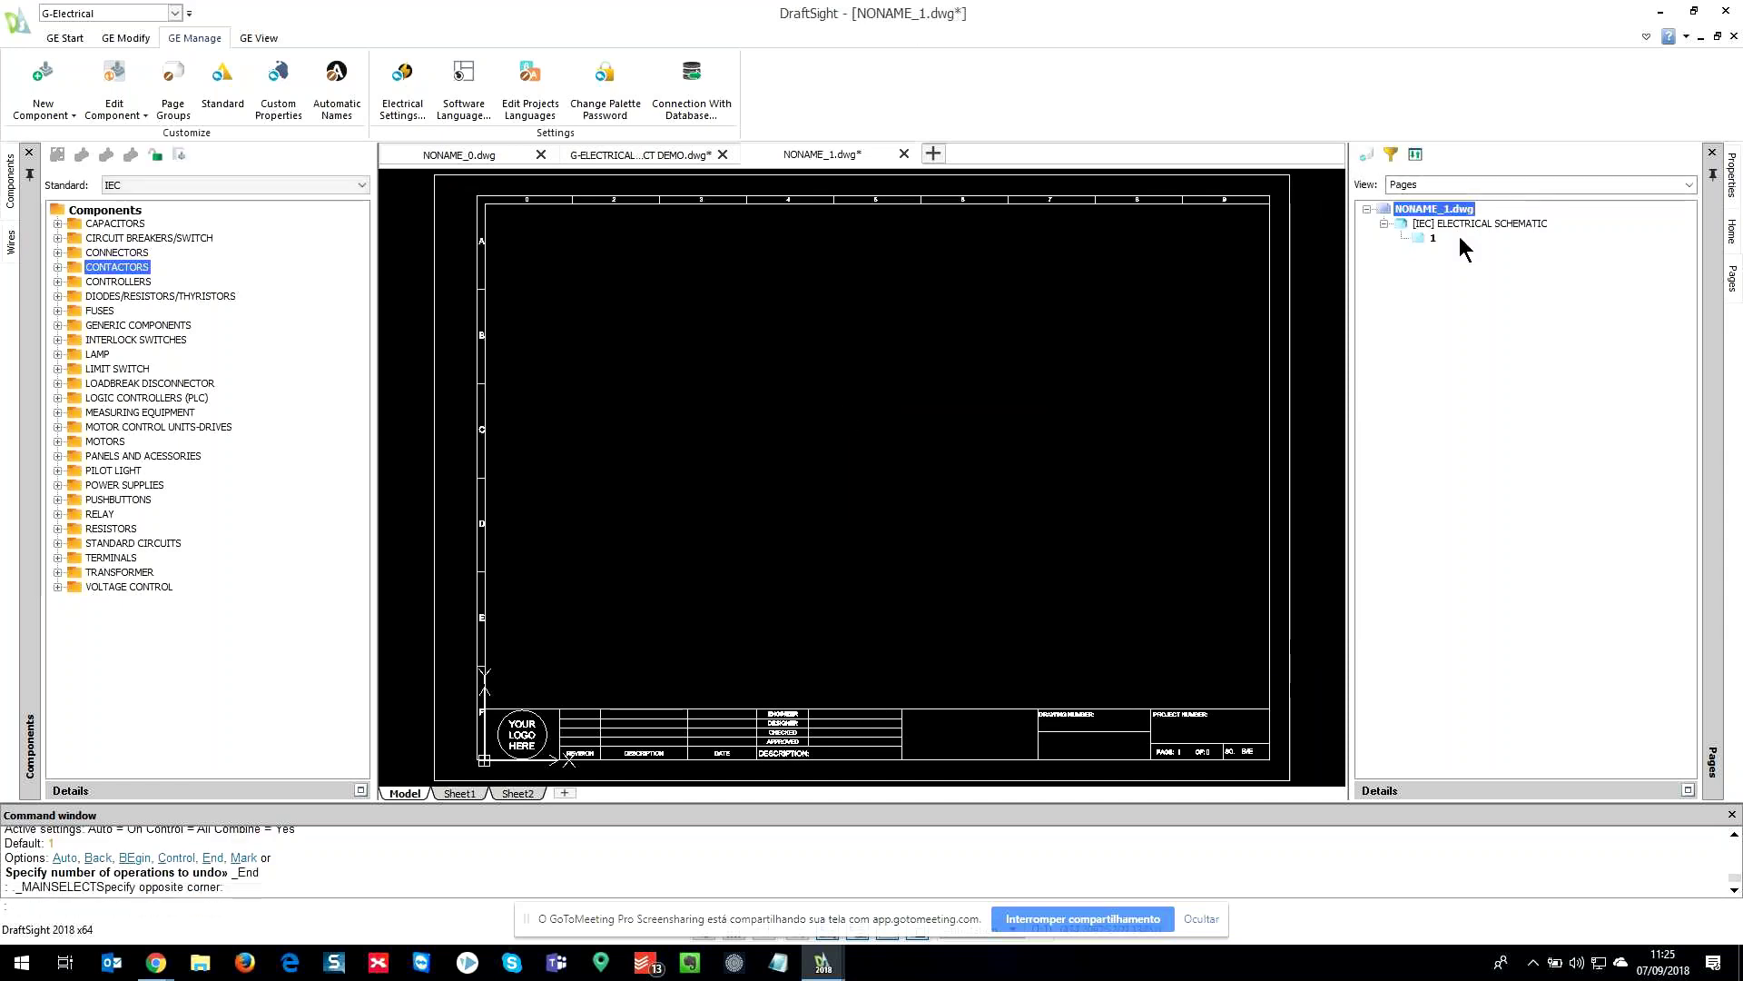
- Insert a cover page with blank properties and a symbols table page into the NONAME_1.dwg project
right_click(1444, 209)
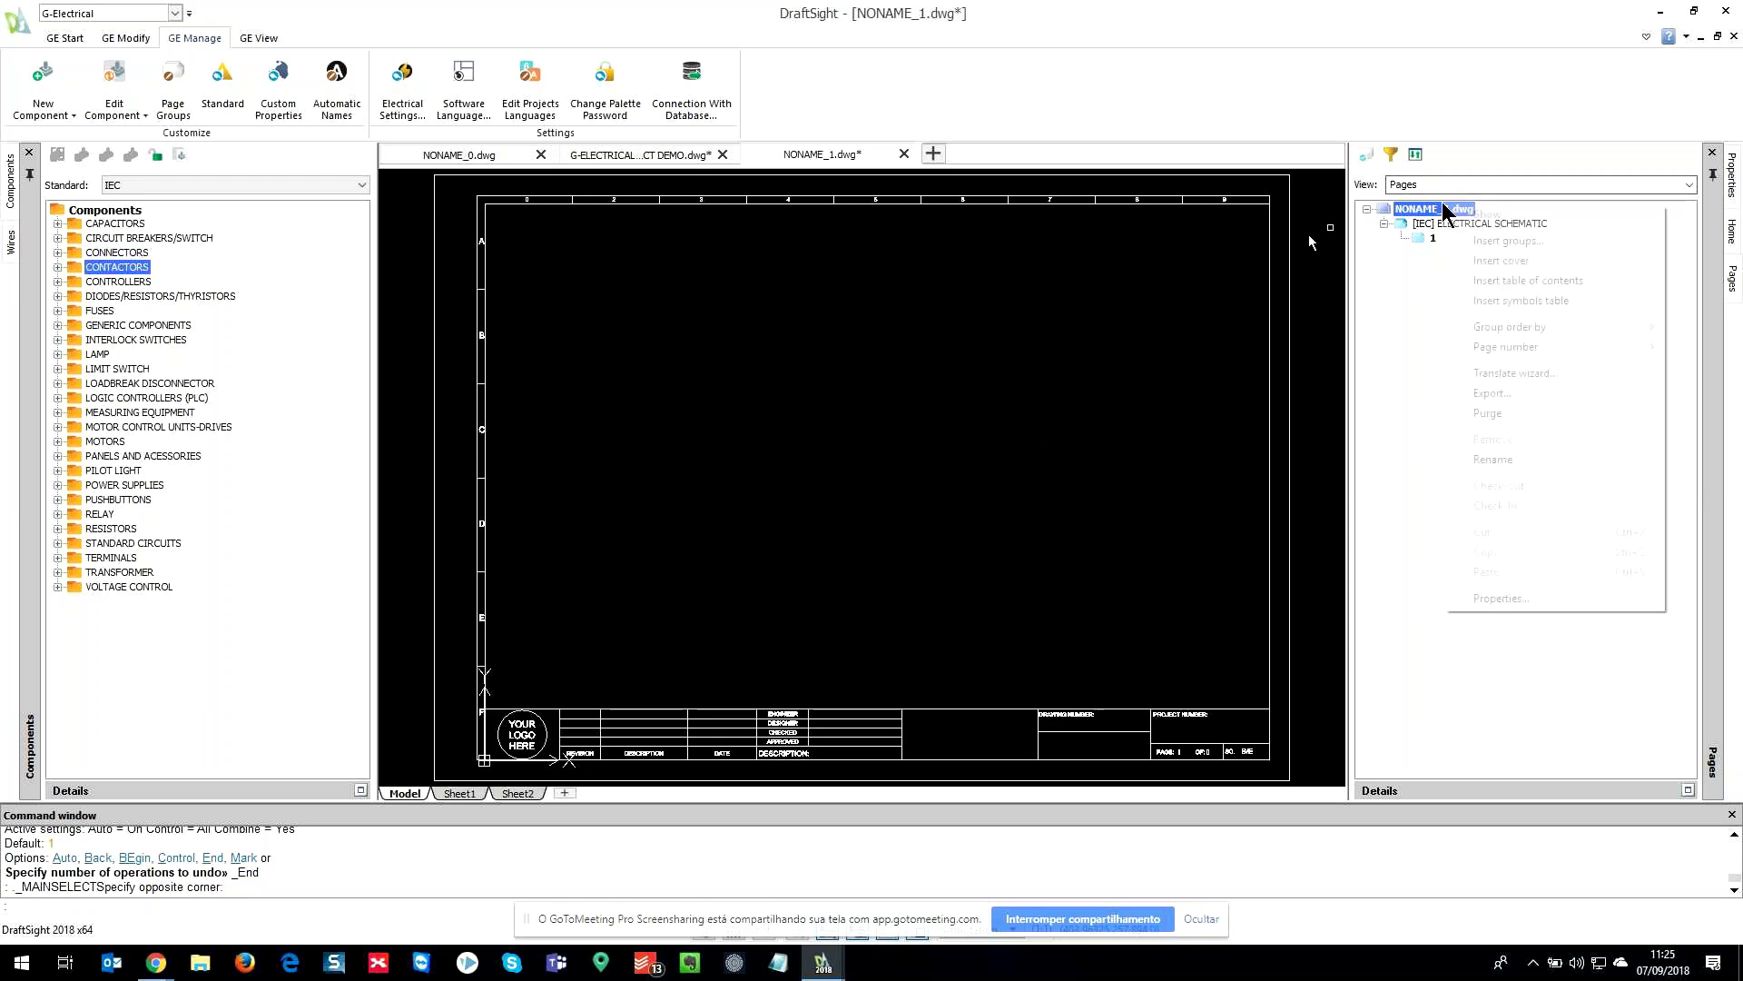
left_click(1498, 261)
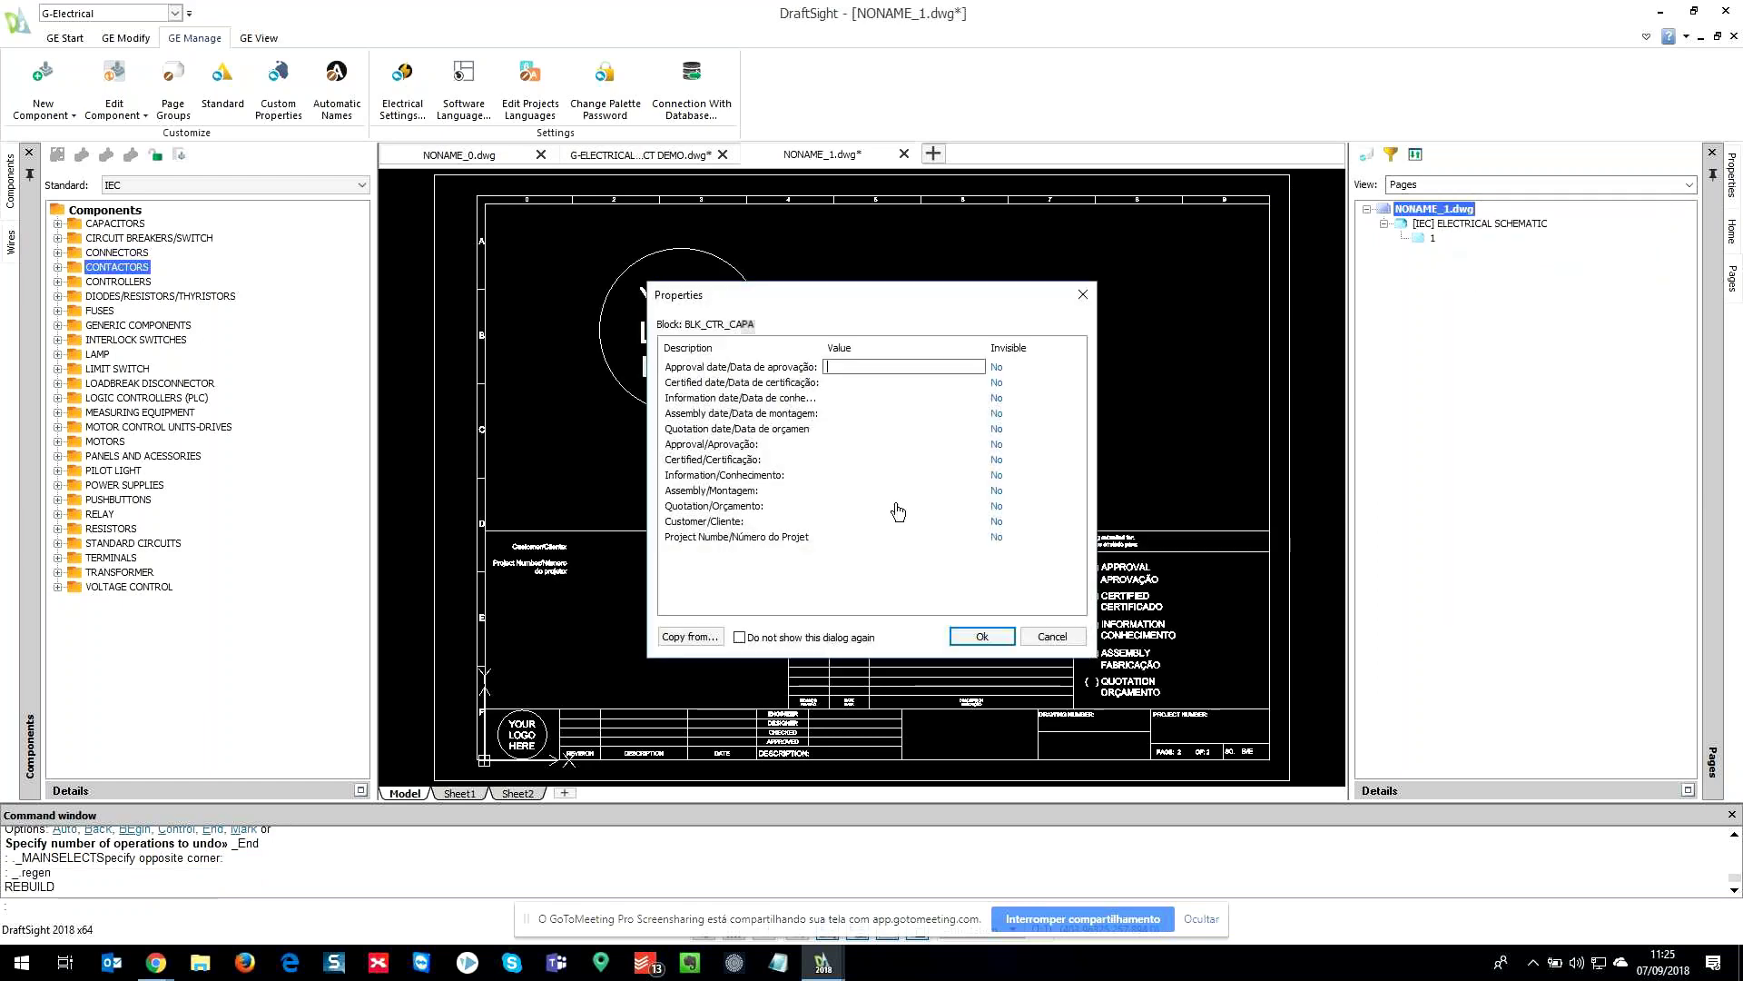
left_click(983, 635)
right_click(1457, 209)
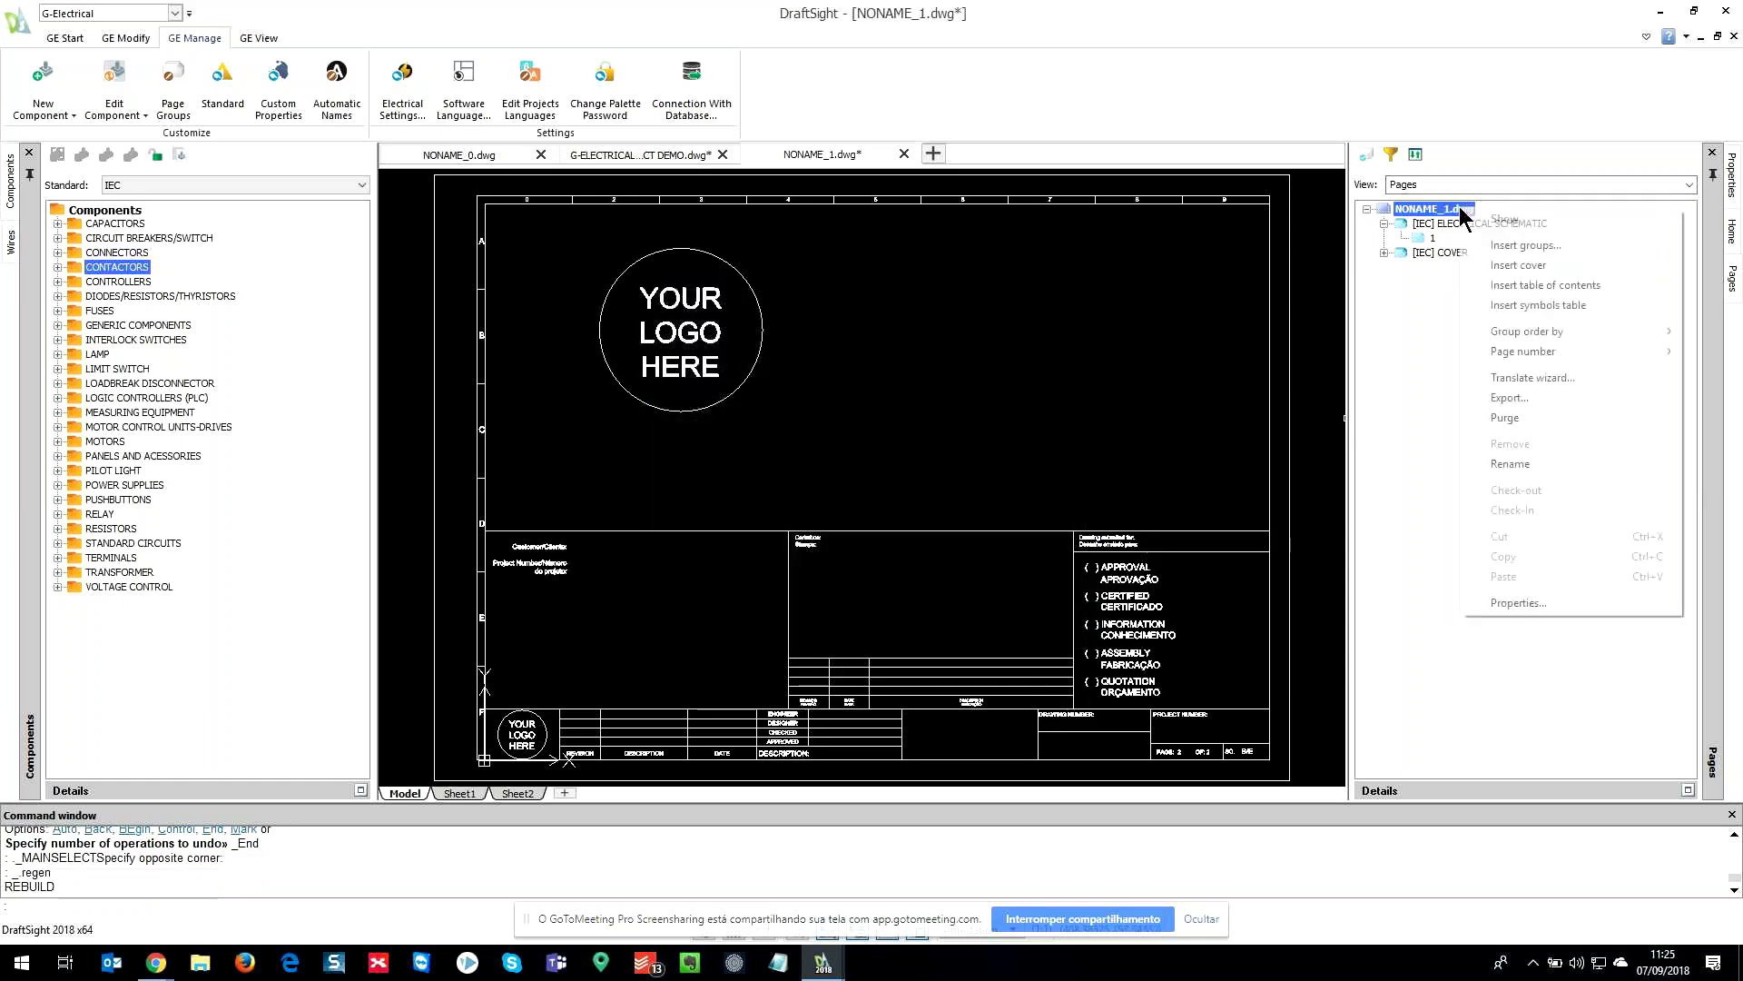
left_click(1516, 290)
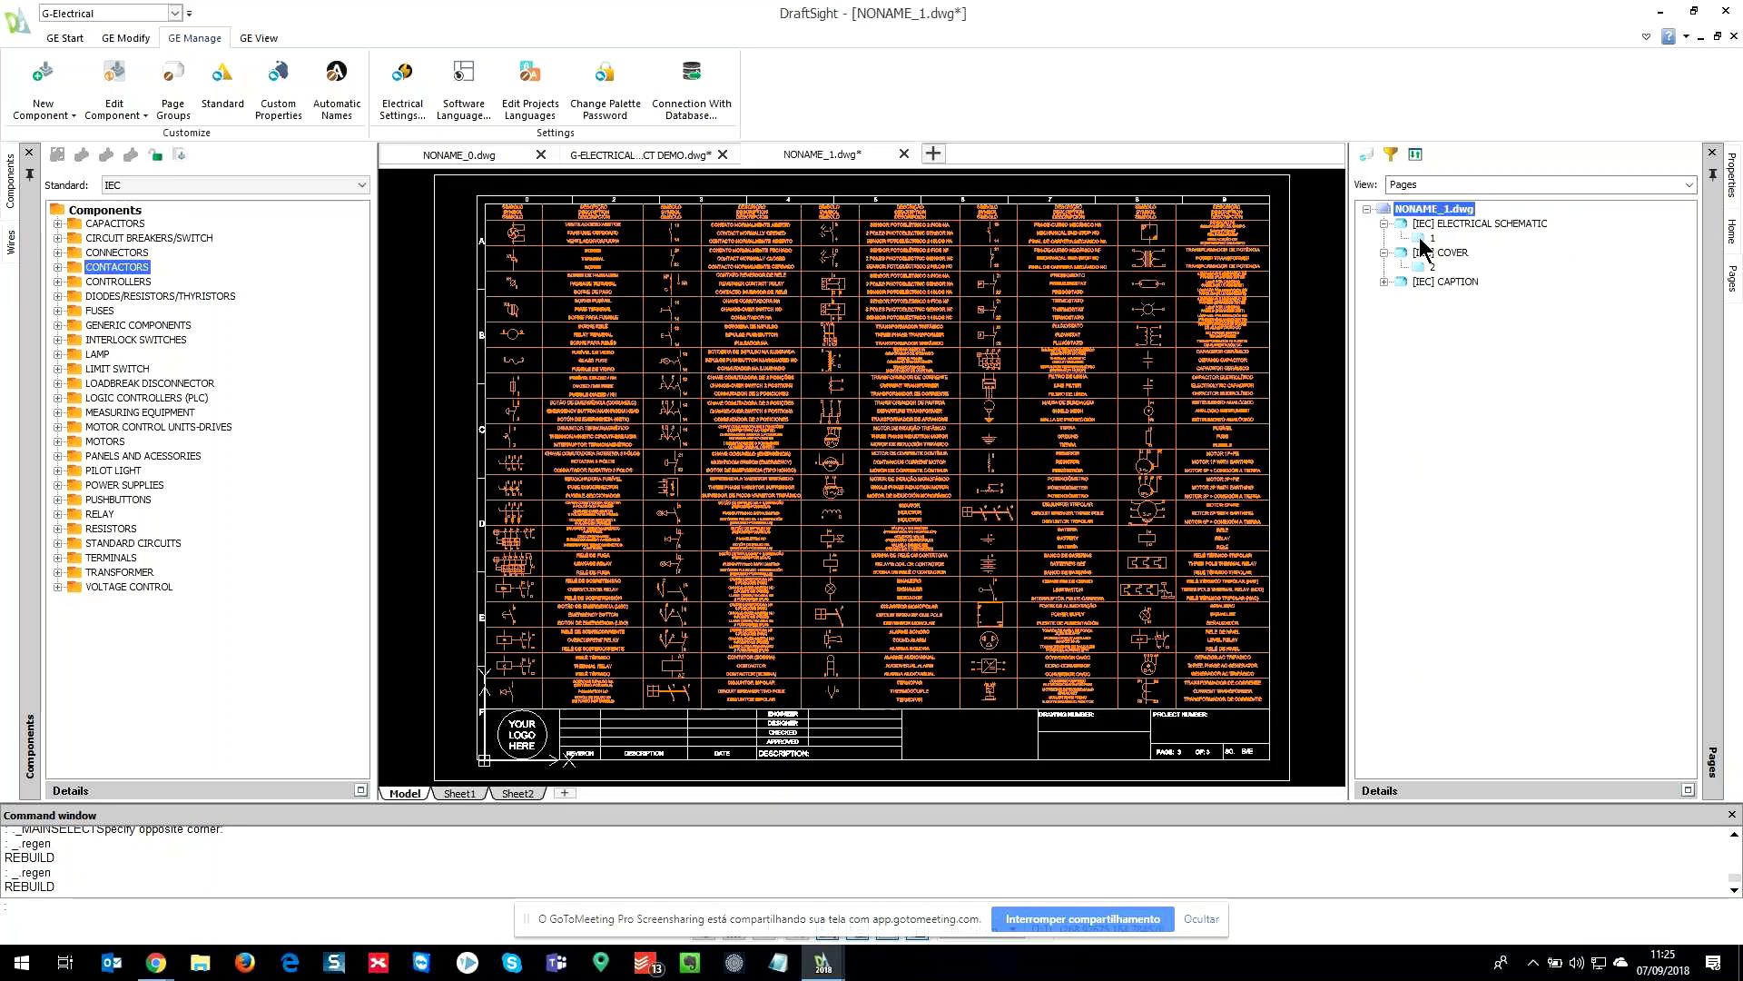
- Order the project's page groups by number
right_click(1422, 213)
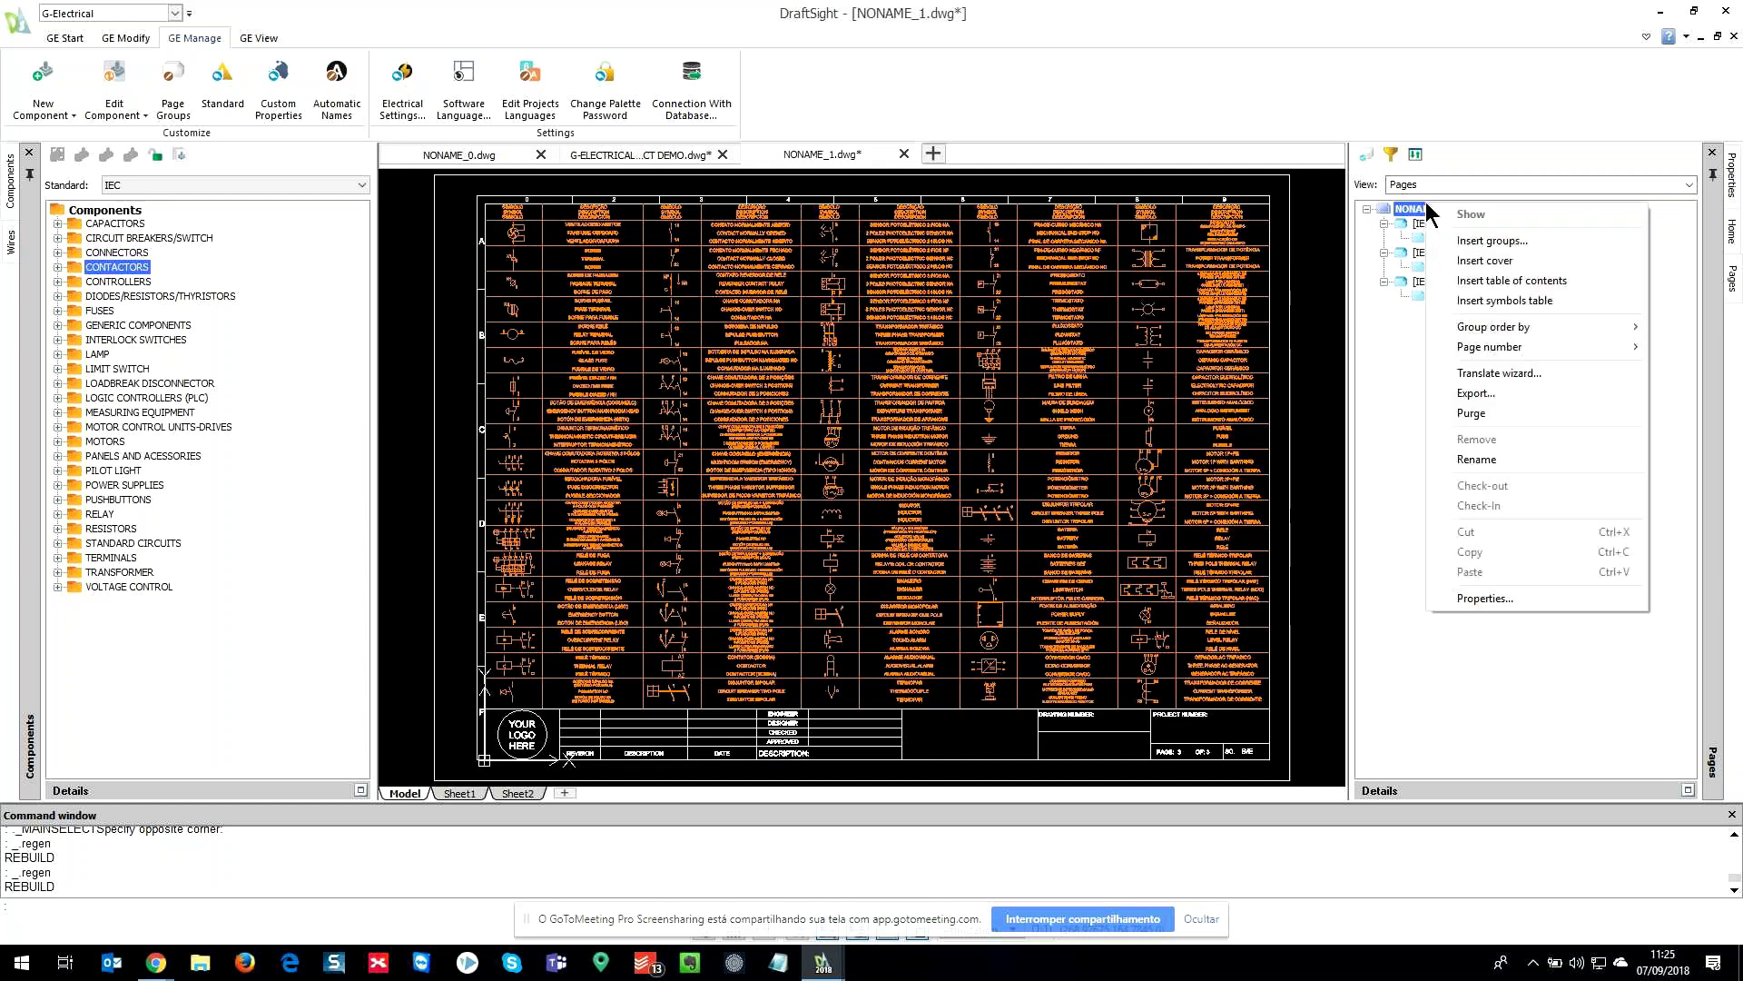
mouse_move(1488, 334)
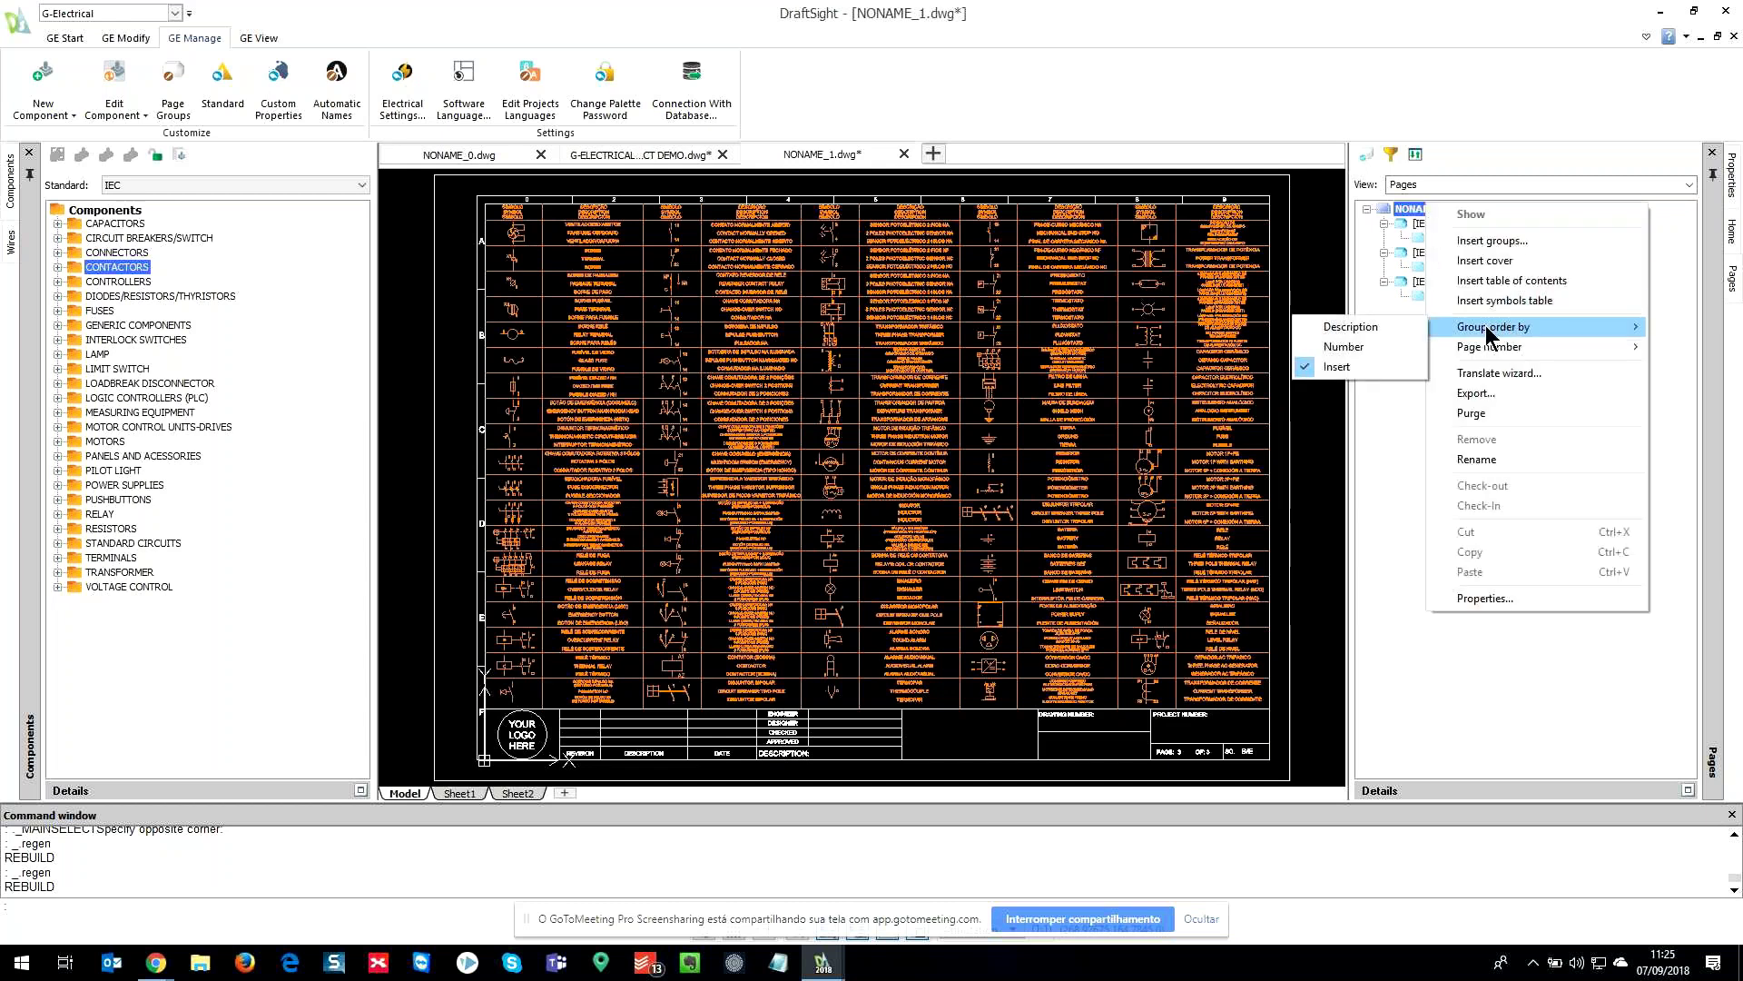
left_click(1360, 344)
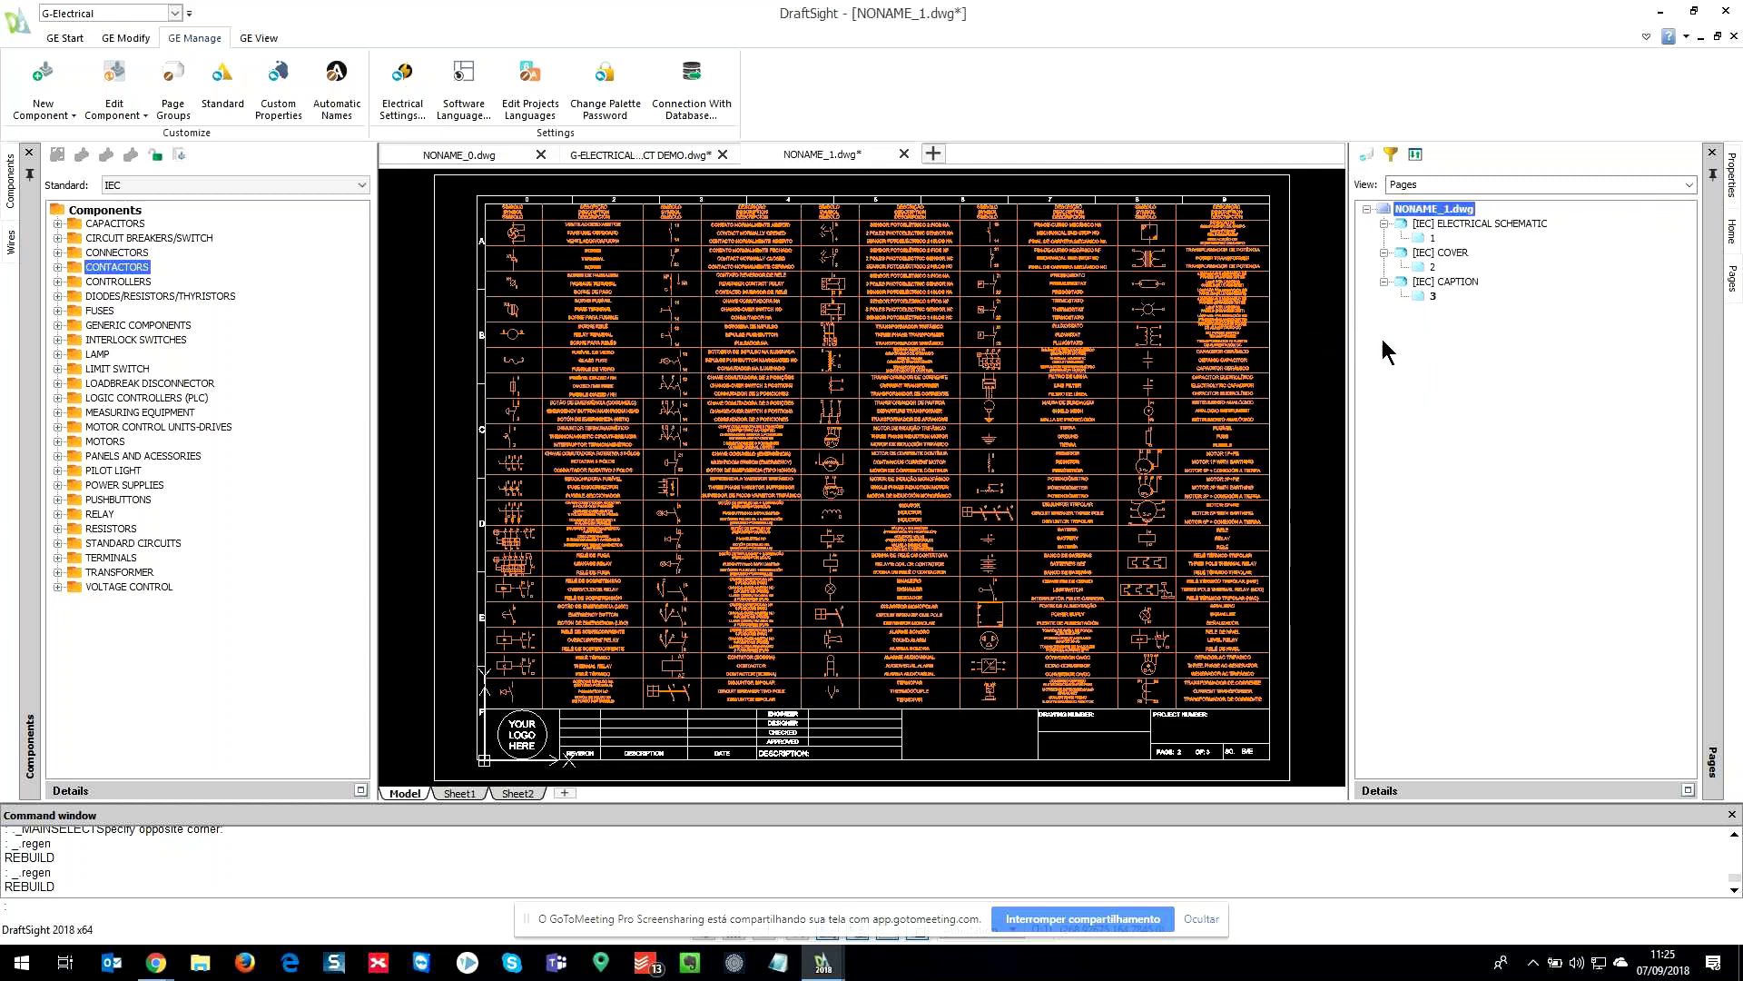
- Check the cover and caption pages, open the electrical schematic page and display the wire library
double_click(1433, 238)
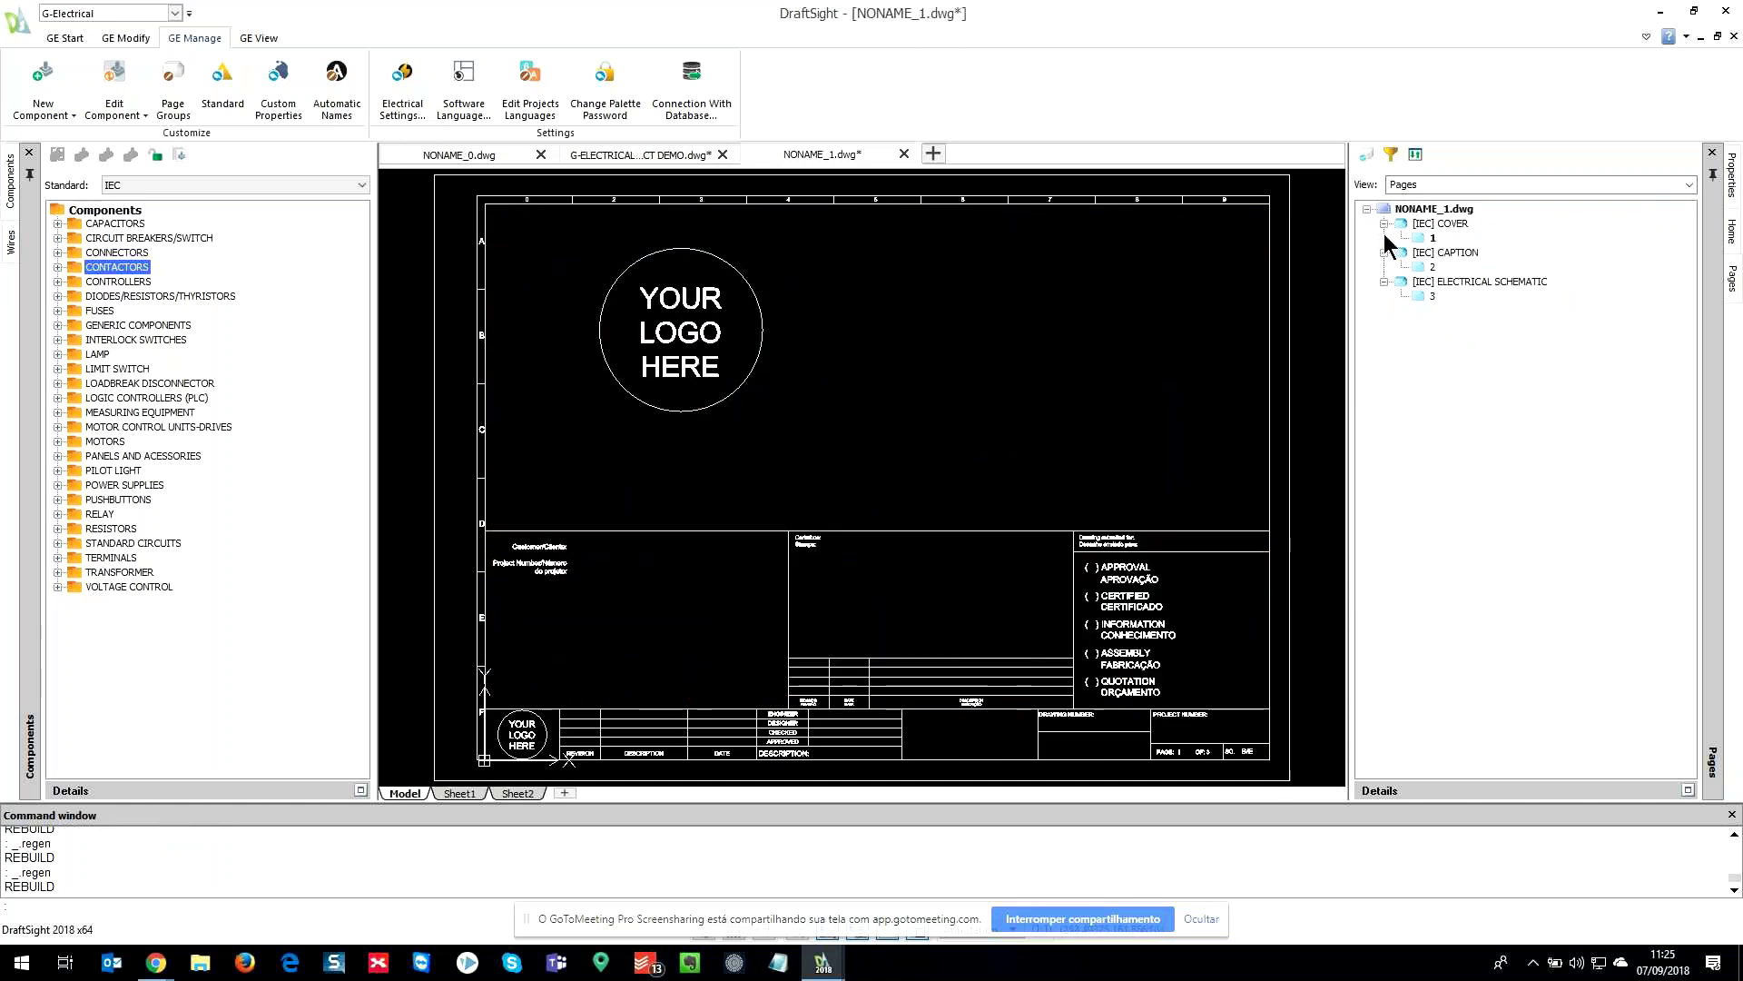
double_click(1433, 267)
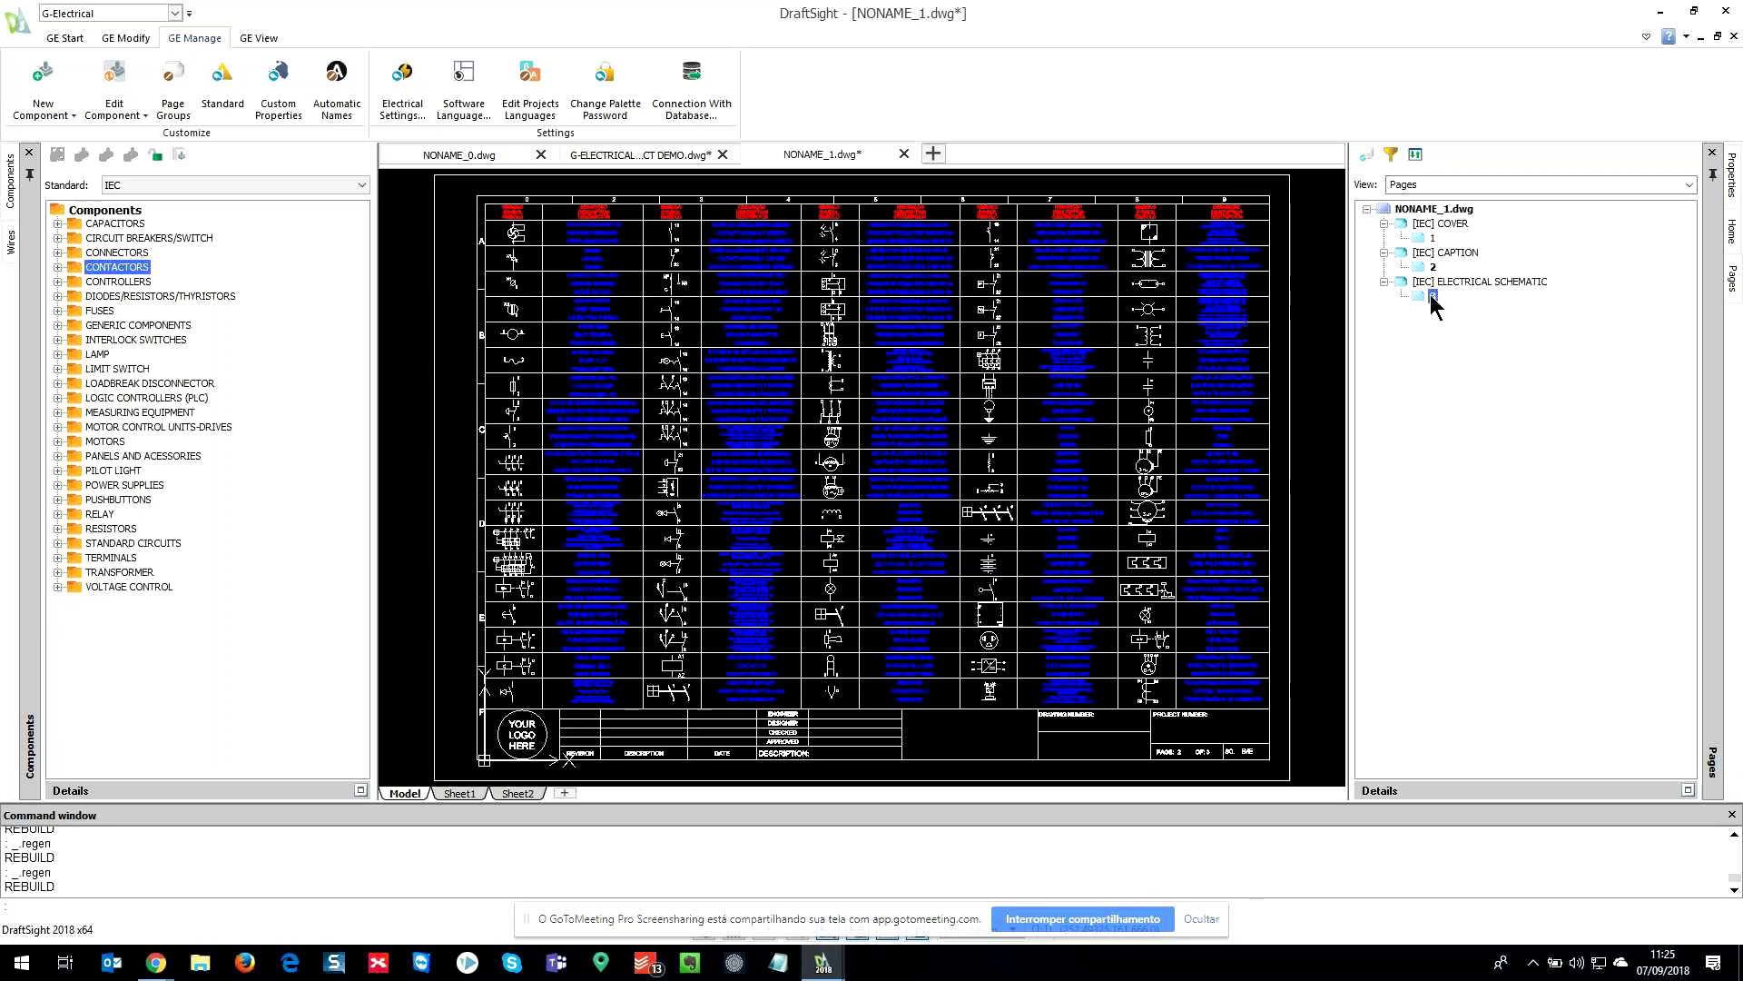
double_click(1432, 296)
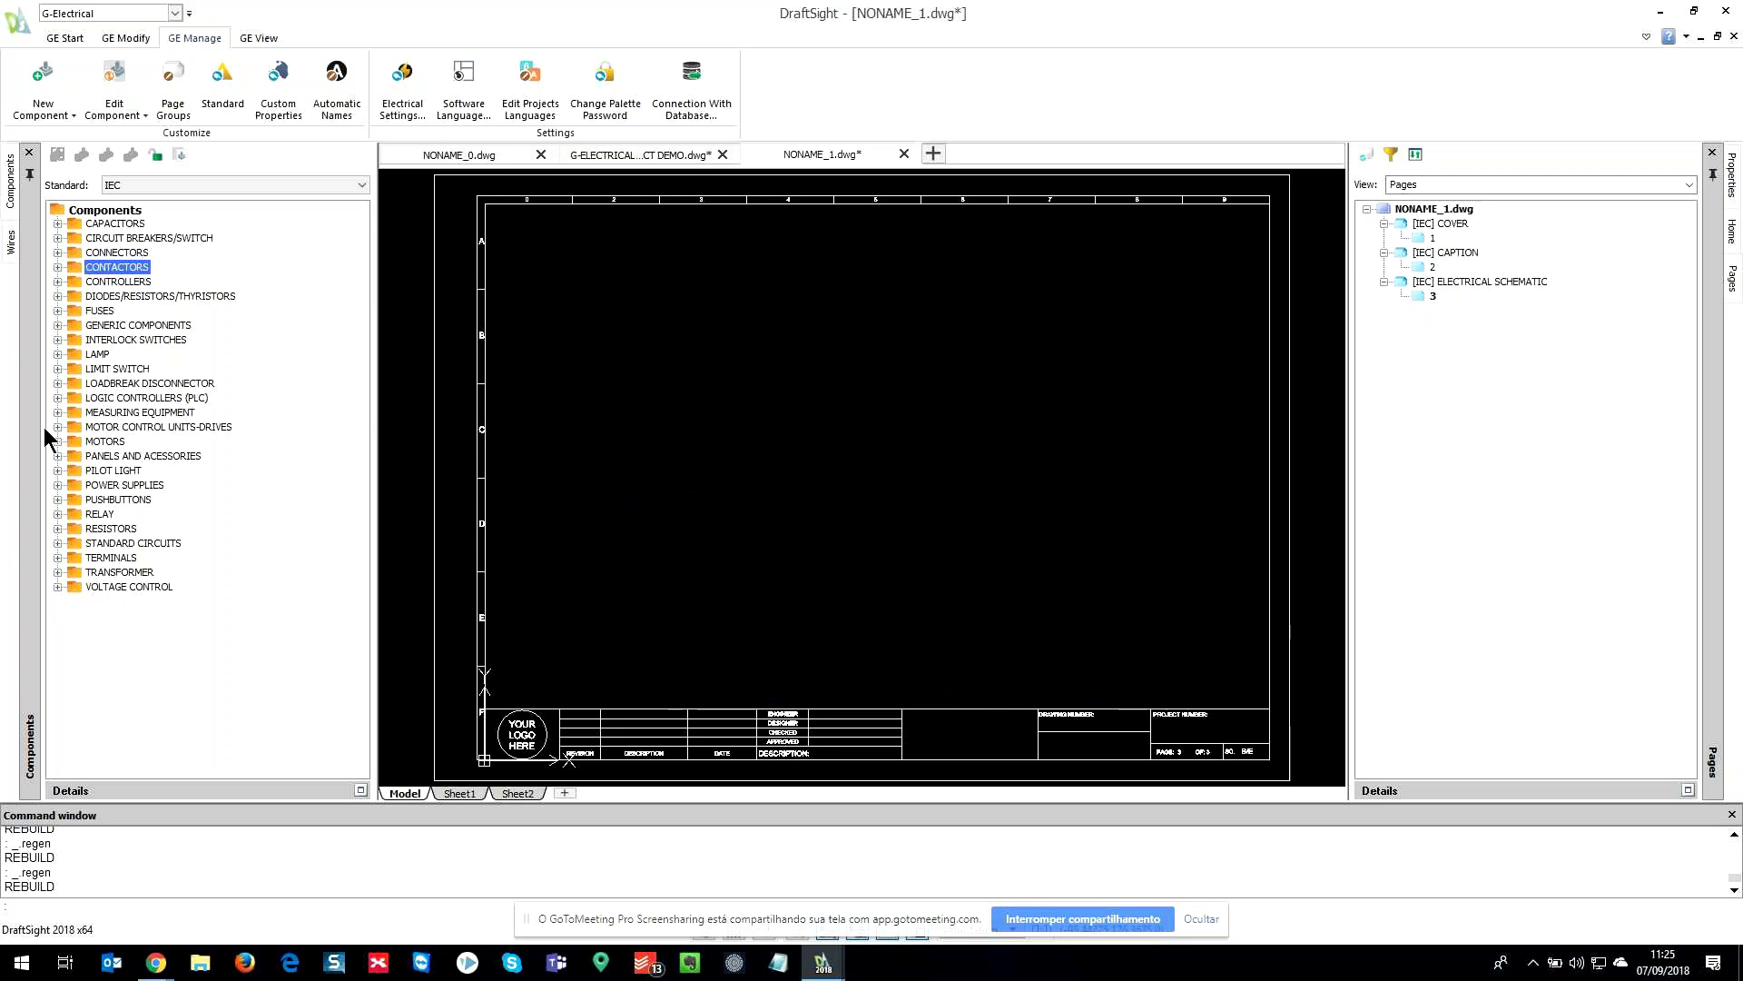
left_click(10, 258)
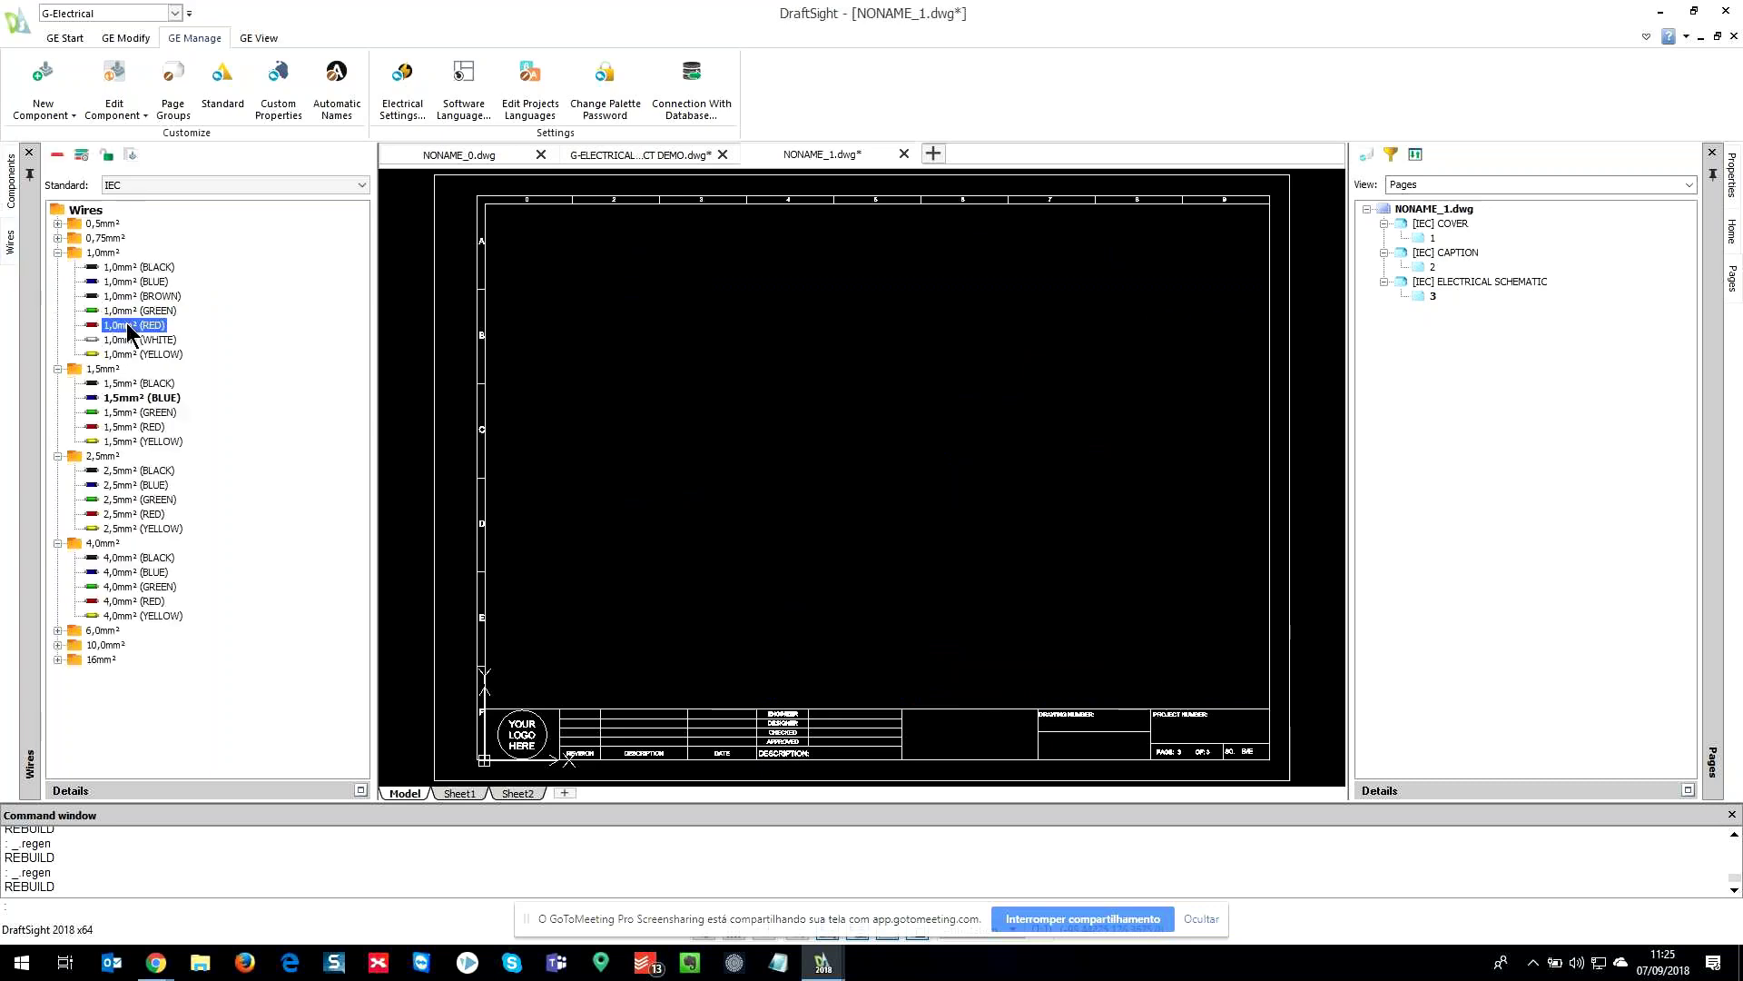
double_click(128, 601)
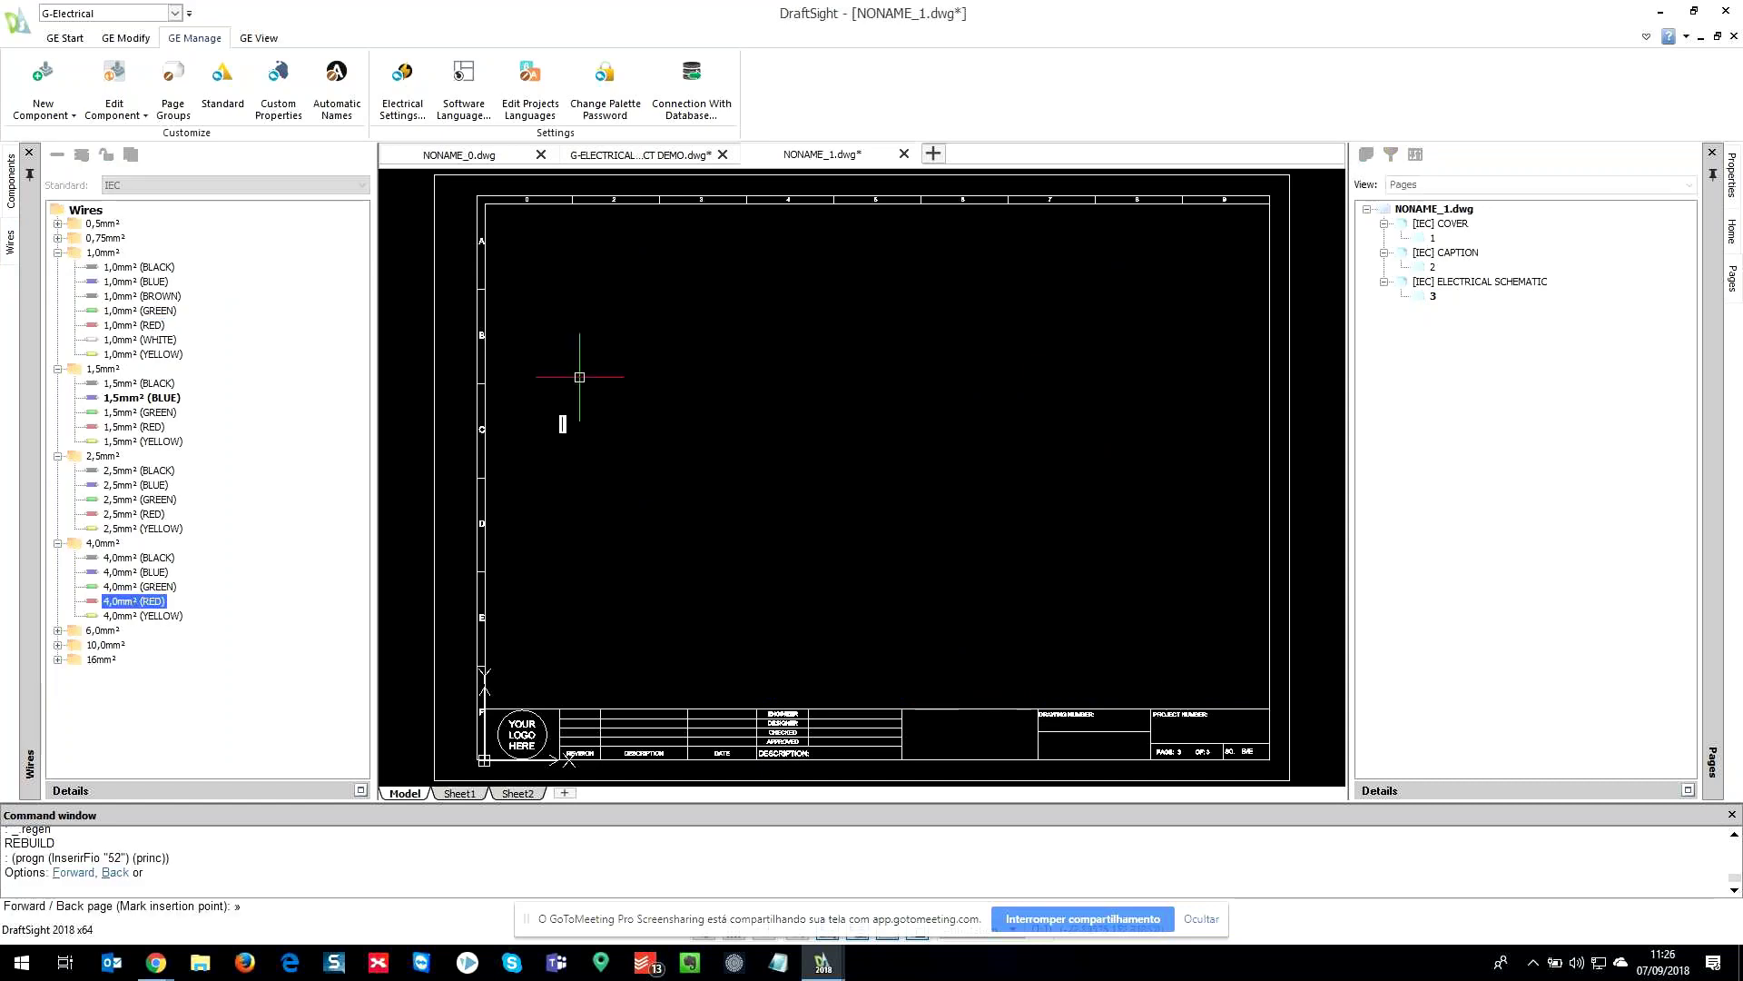
left_click(509, 224)
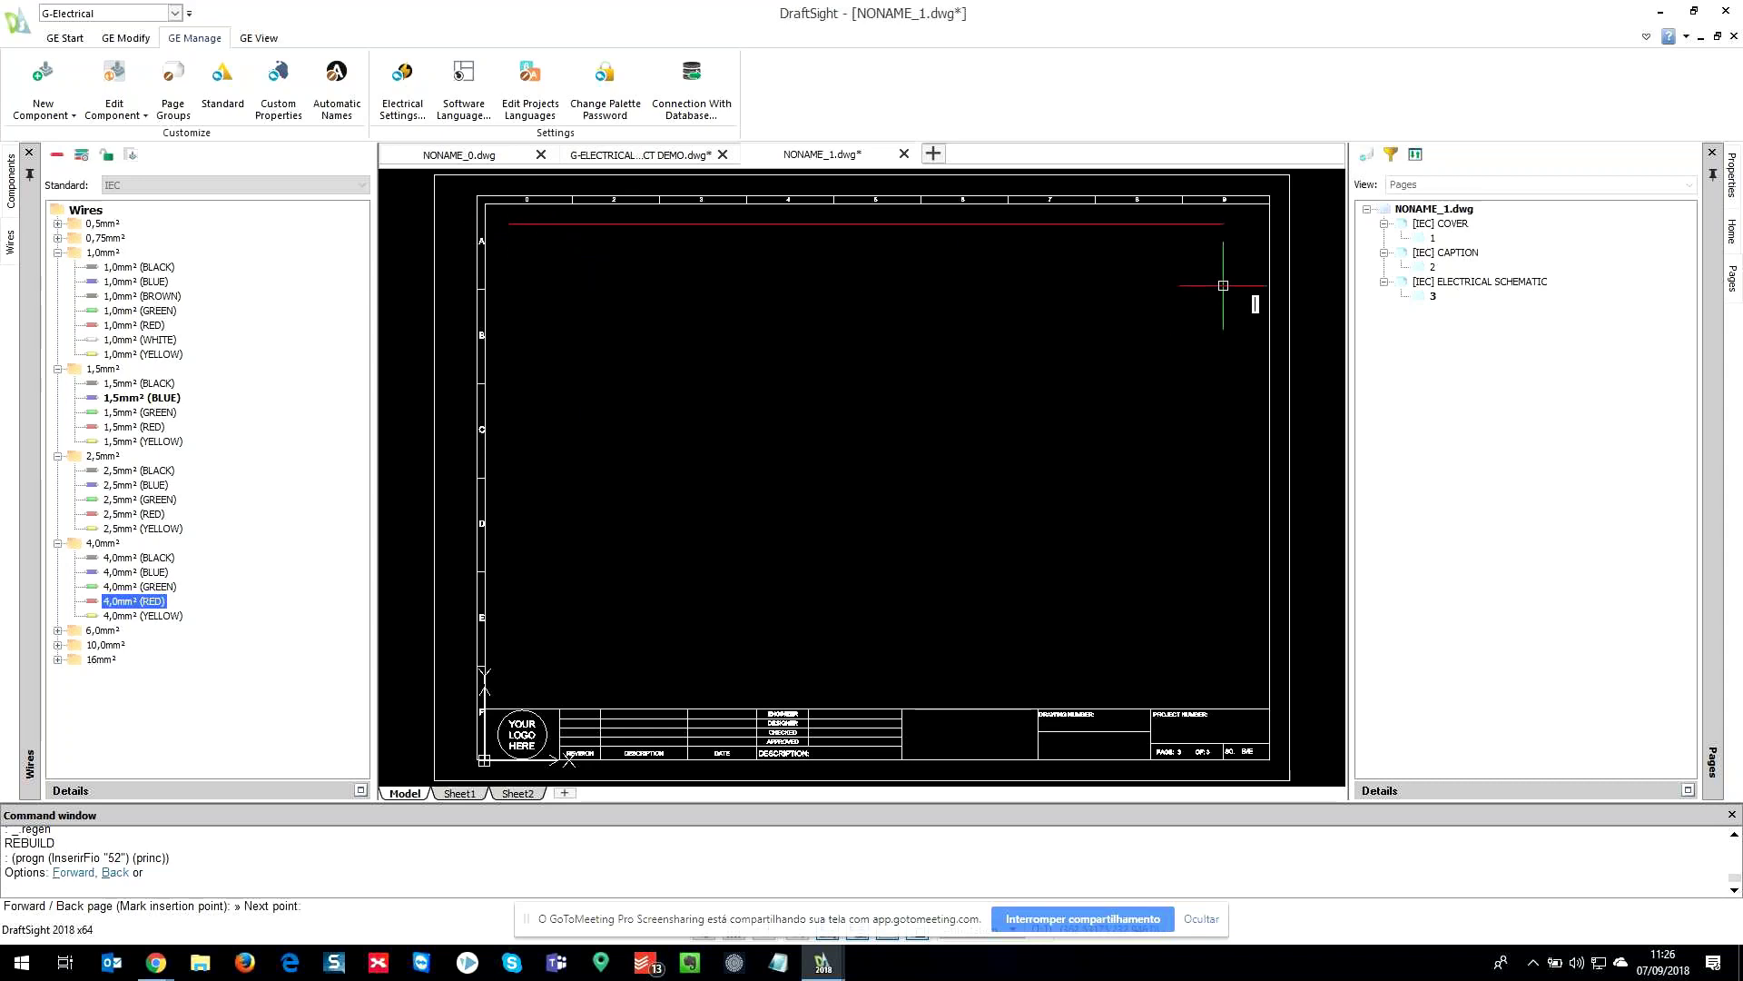
key("Escape")
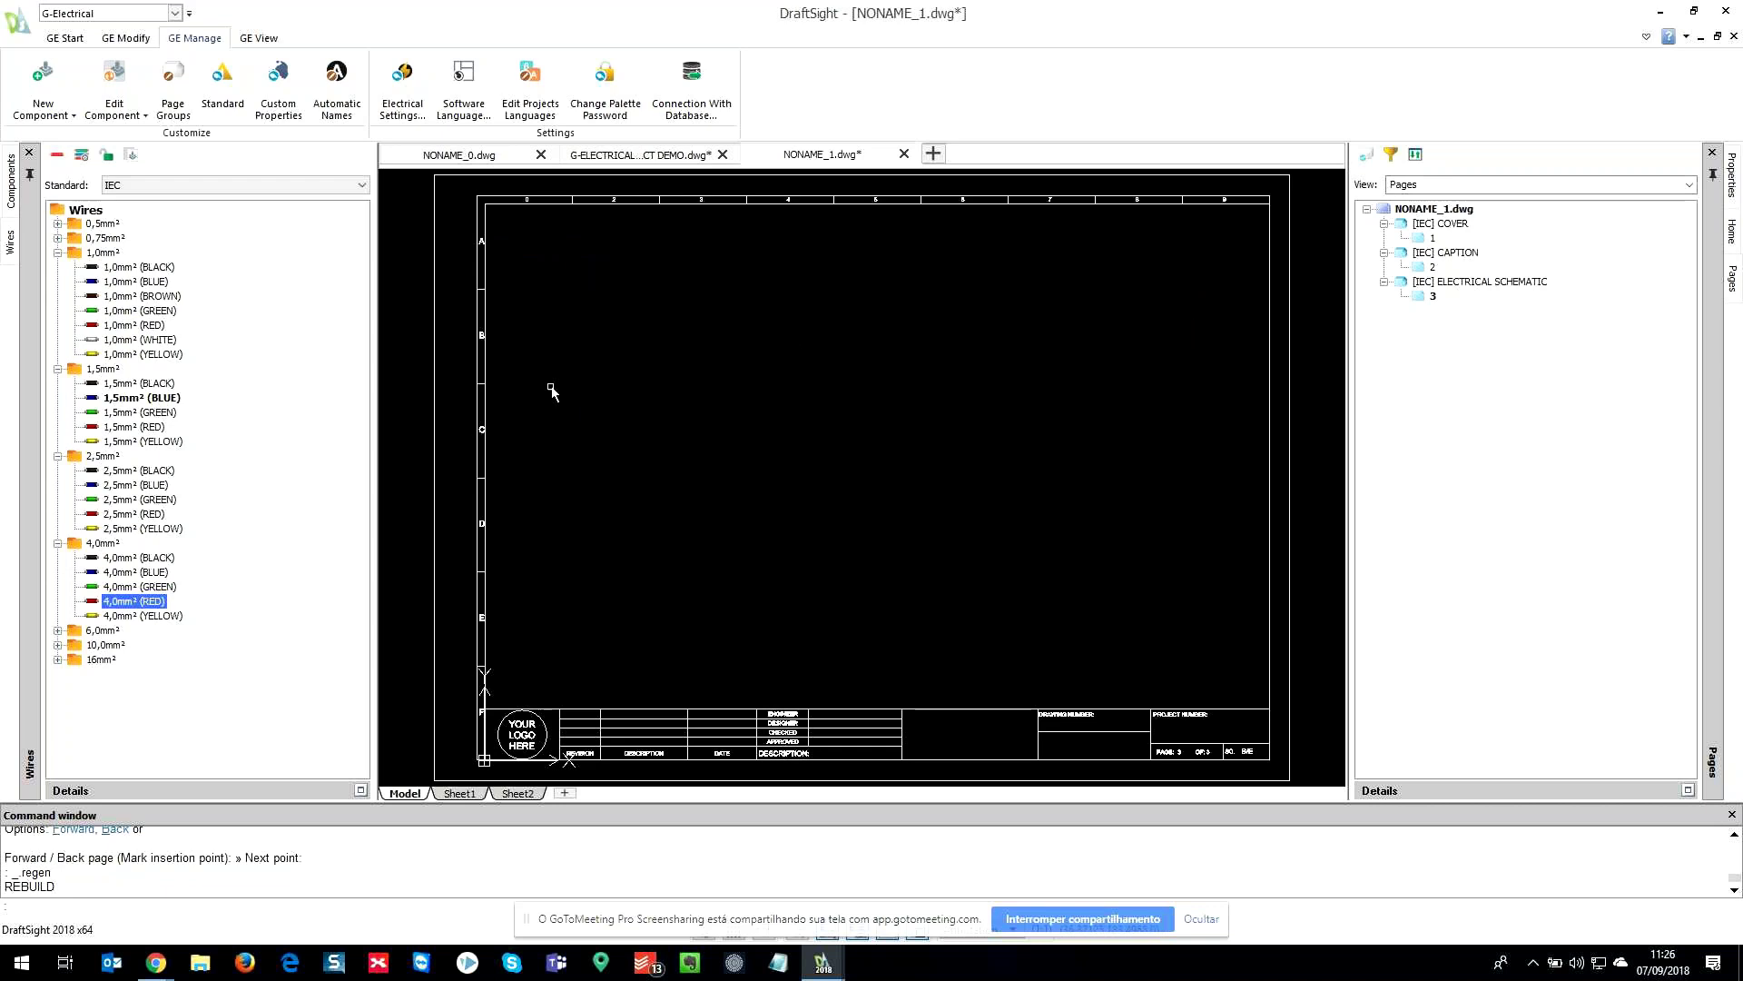
- Draw a horizontal 3-way run of 4,0mm² (RED) wire across the top of the schematic, spaced 7.5 downward
left_click(144, 602)
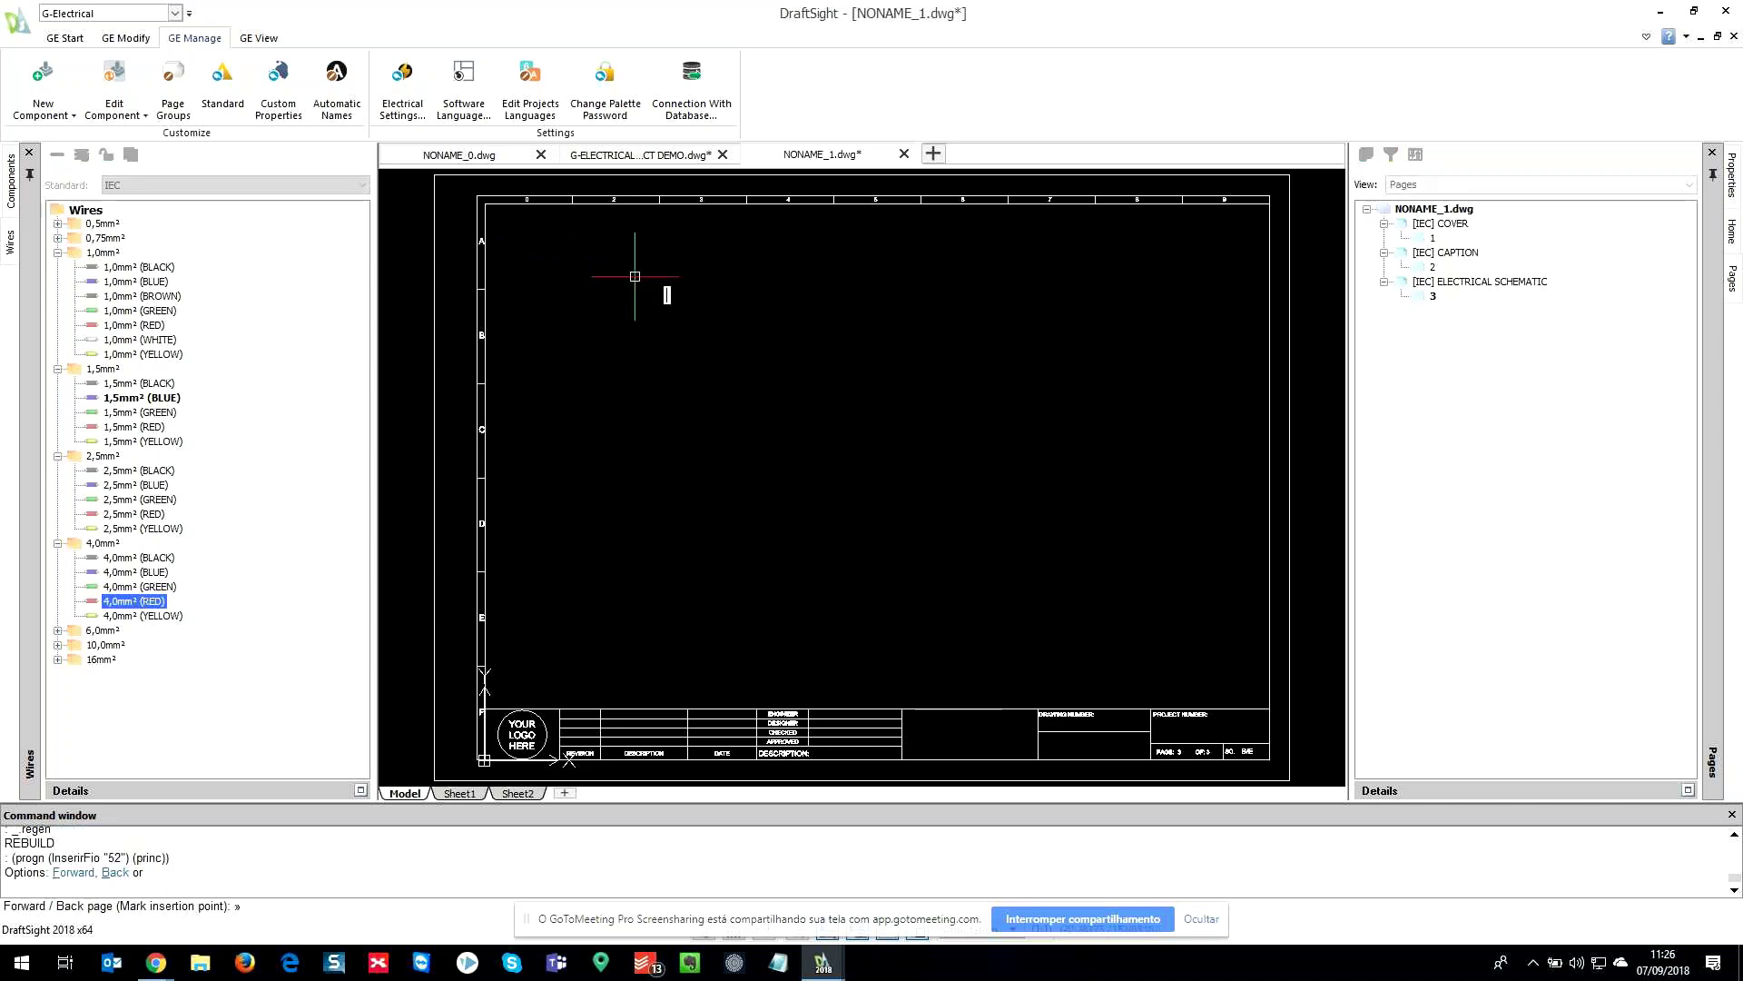
left_click(514, 234)
left_click(1229, 293)
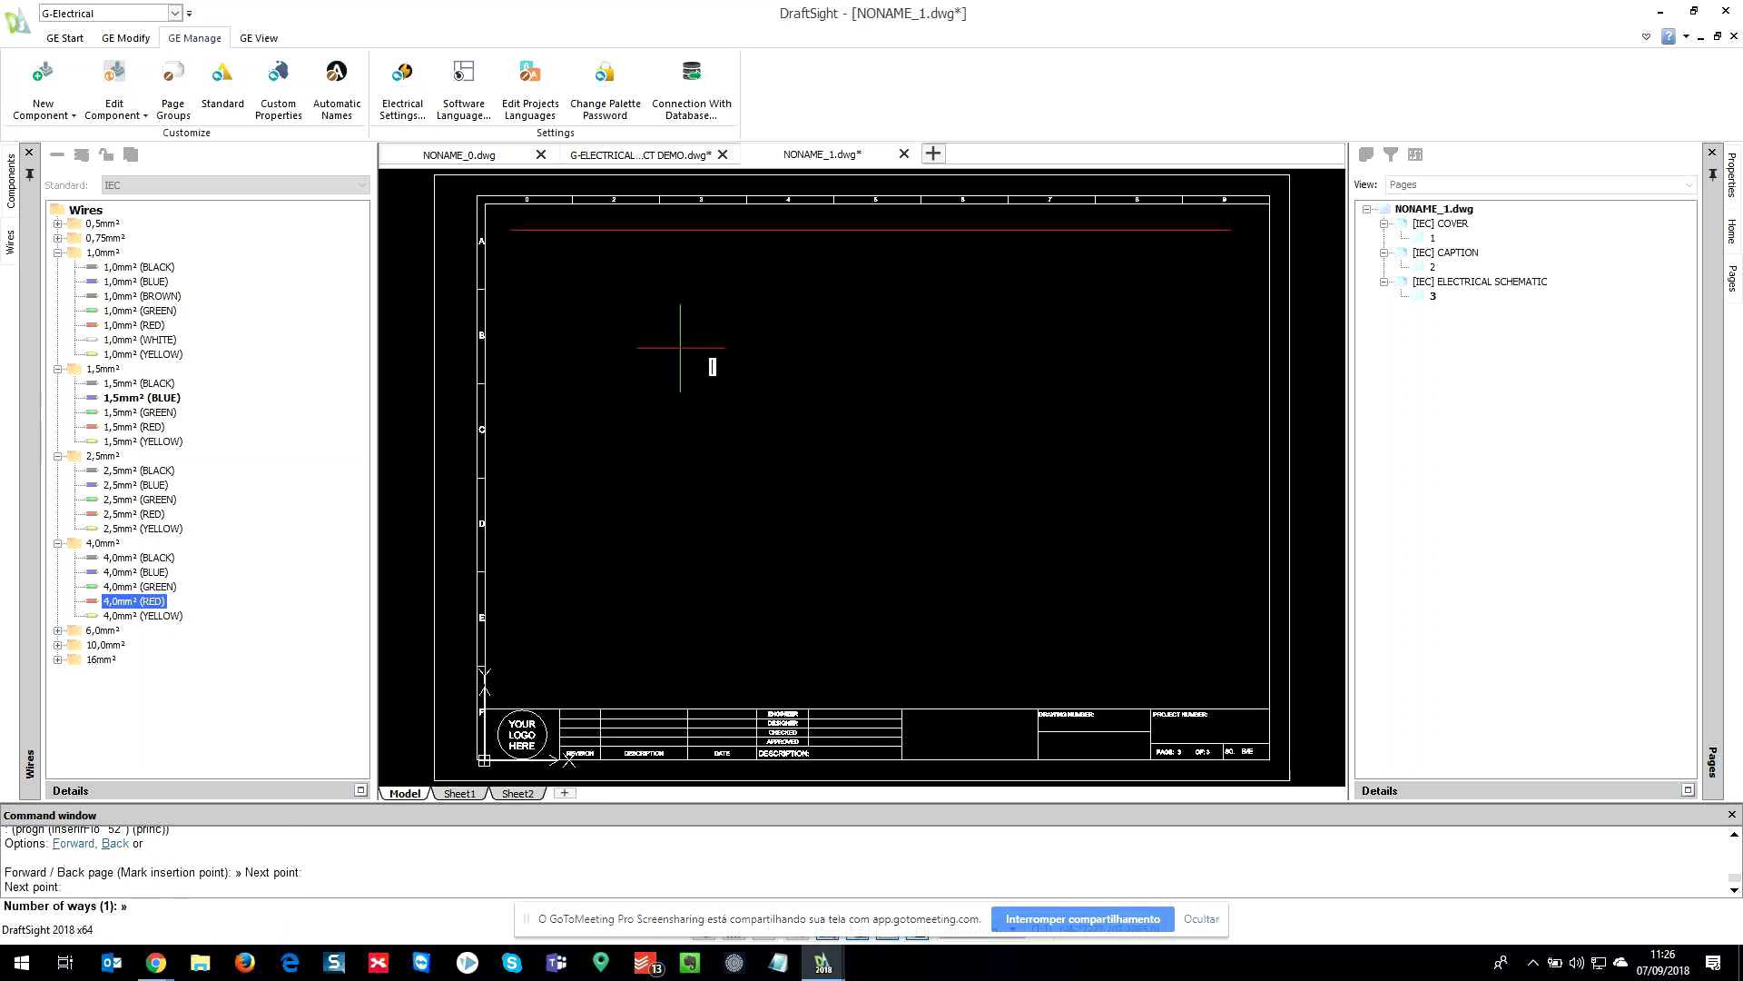
type("3")
key("Return")
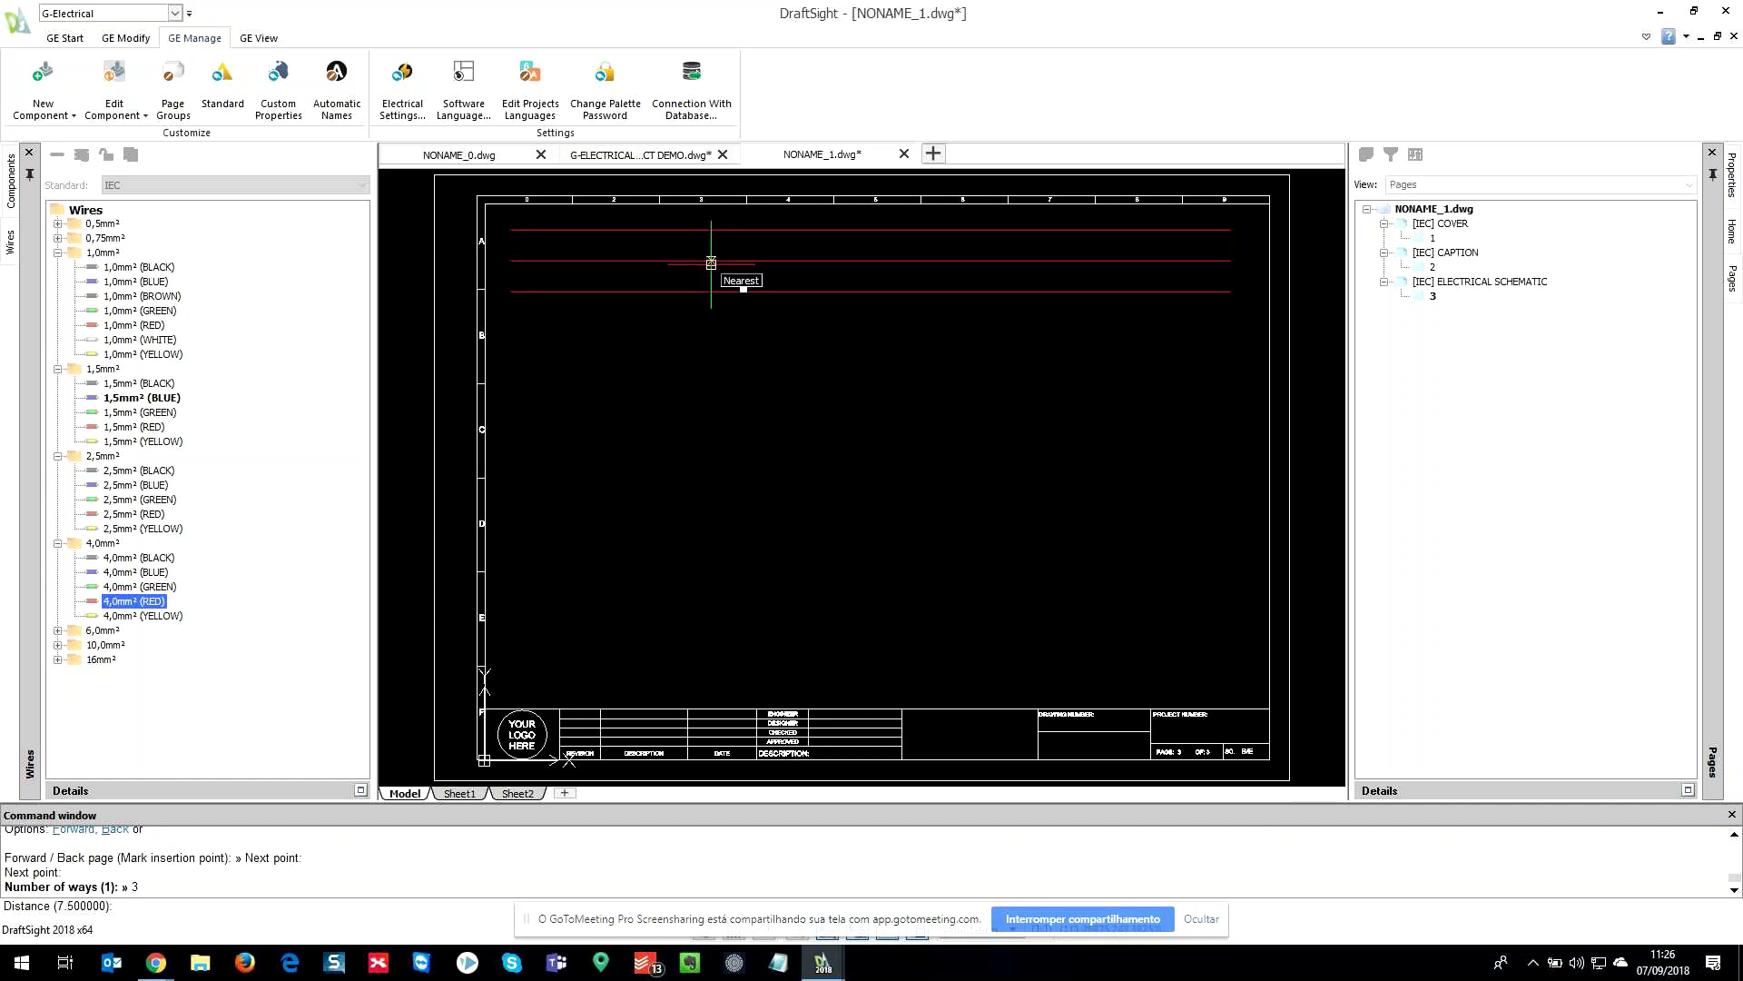
left_click(711, 263)
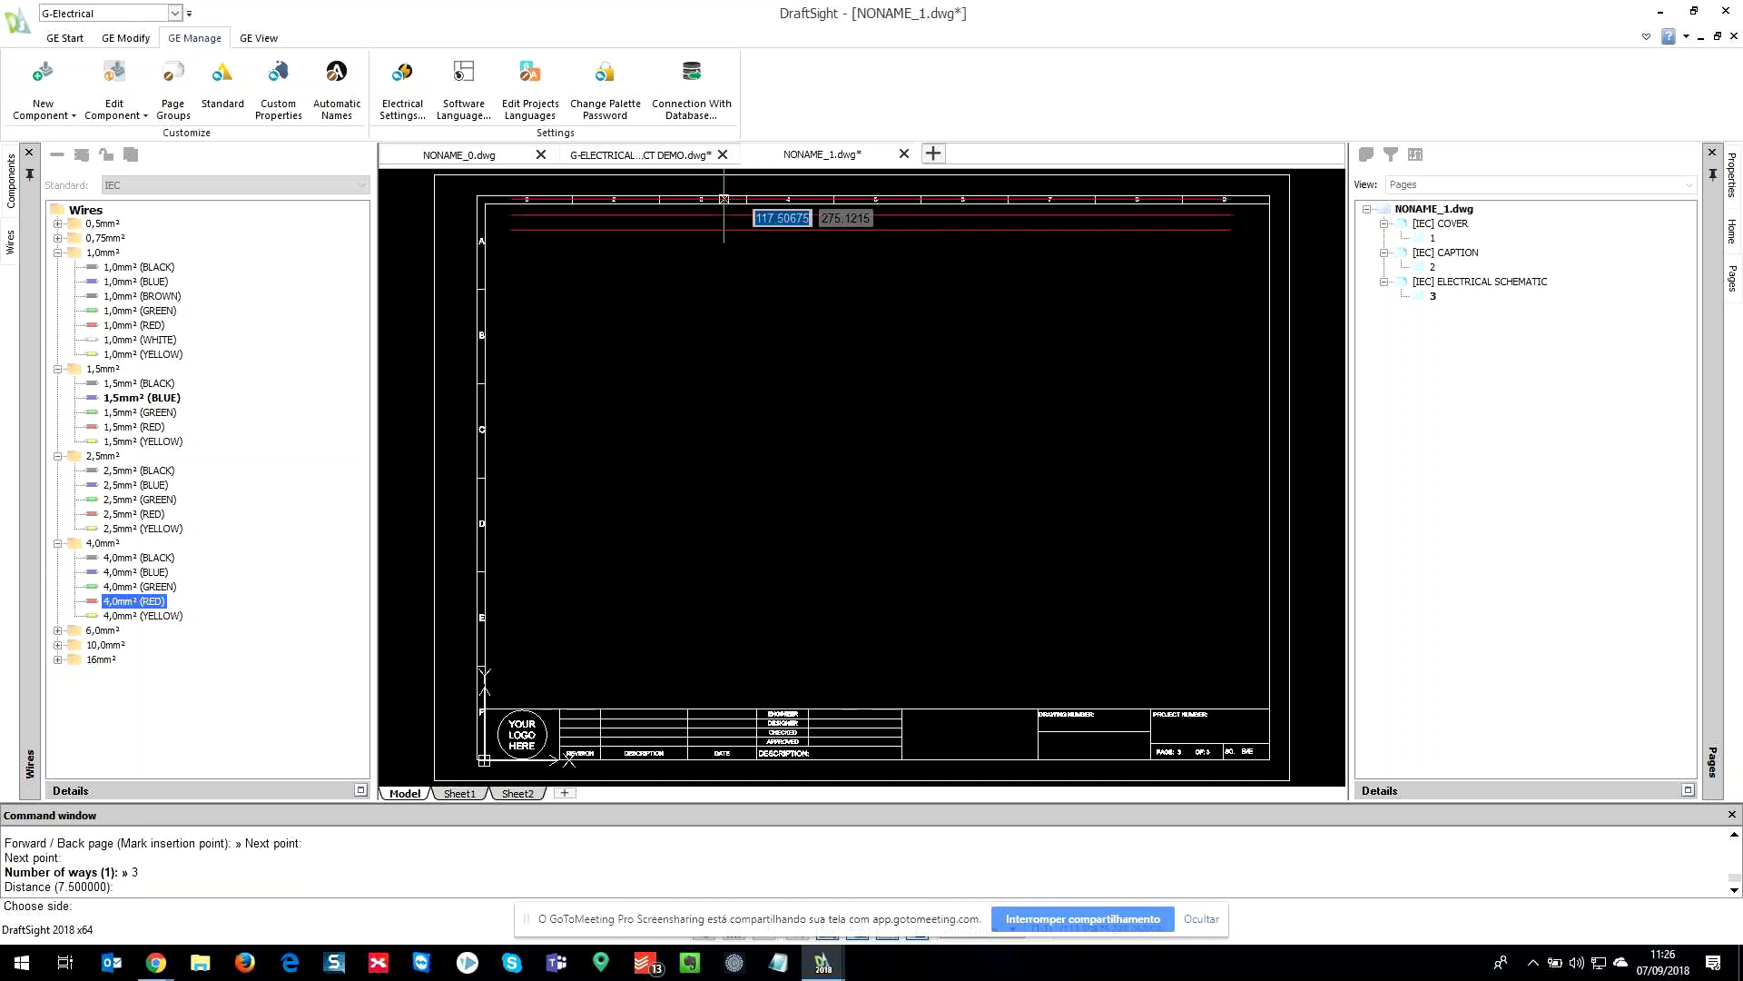
left_click(729, 307)
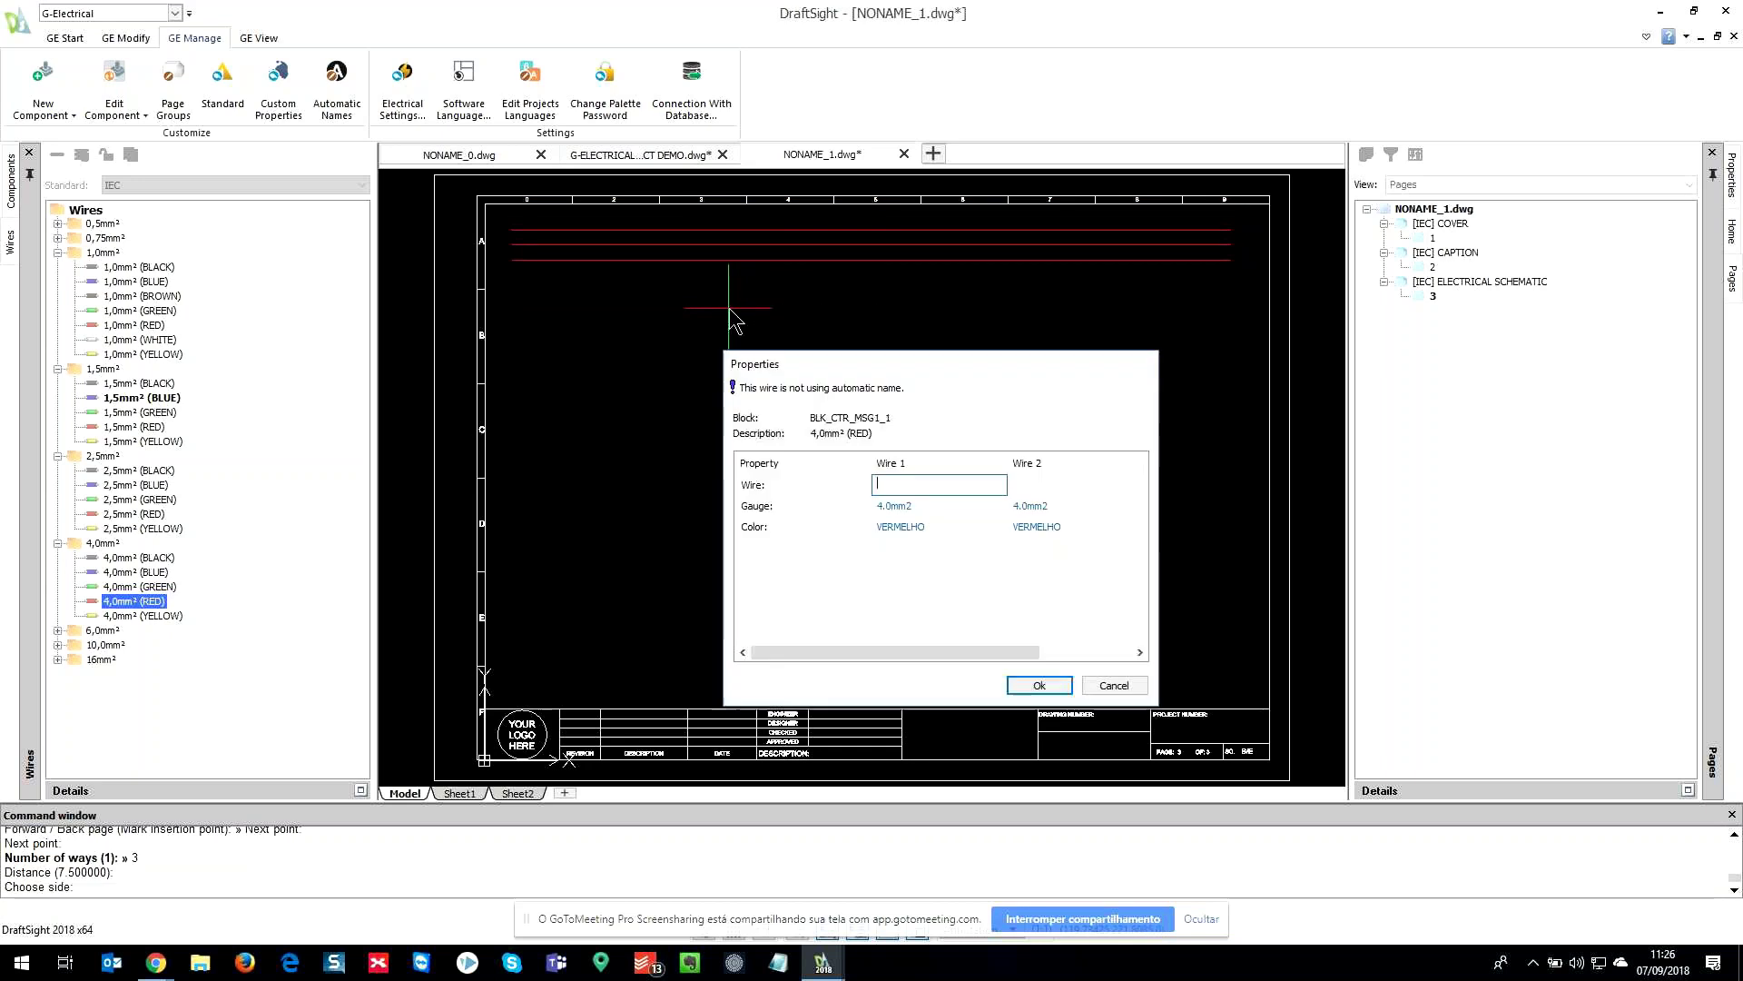
- Name the three horizontal wires R, S and T and end wire insertion
left_click_drag(939, 355, 823, 322)
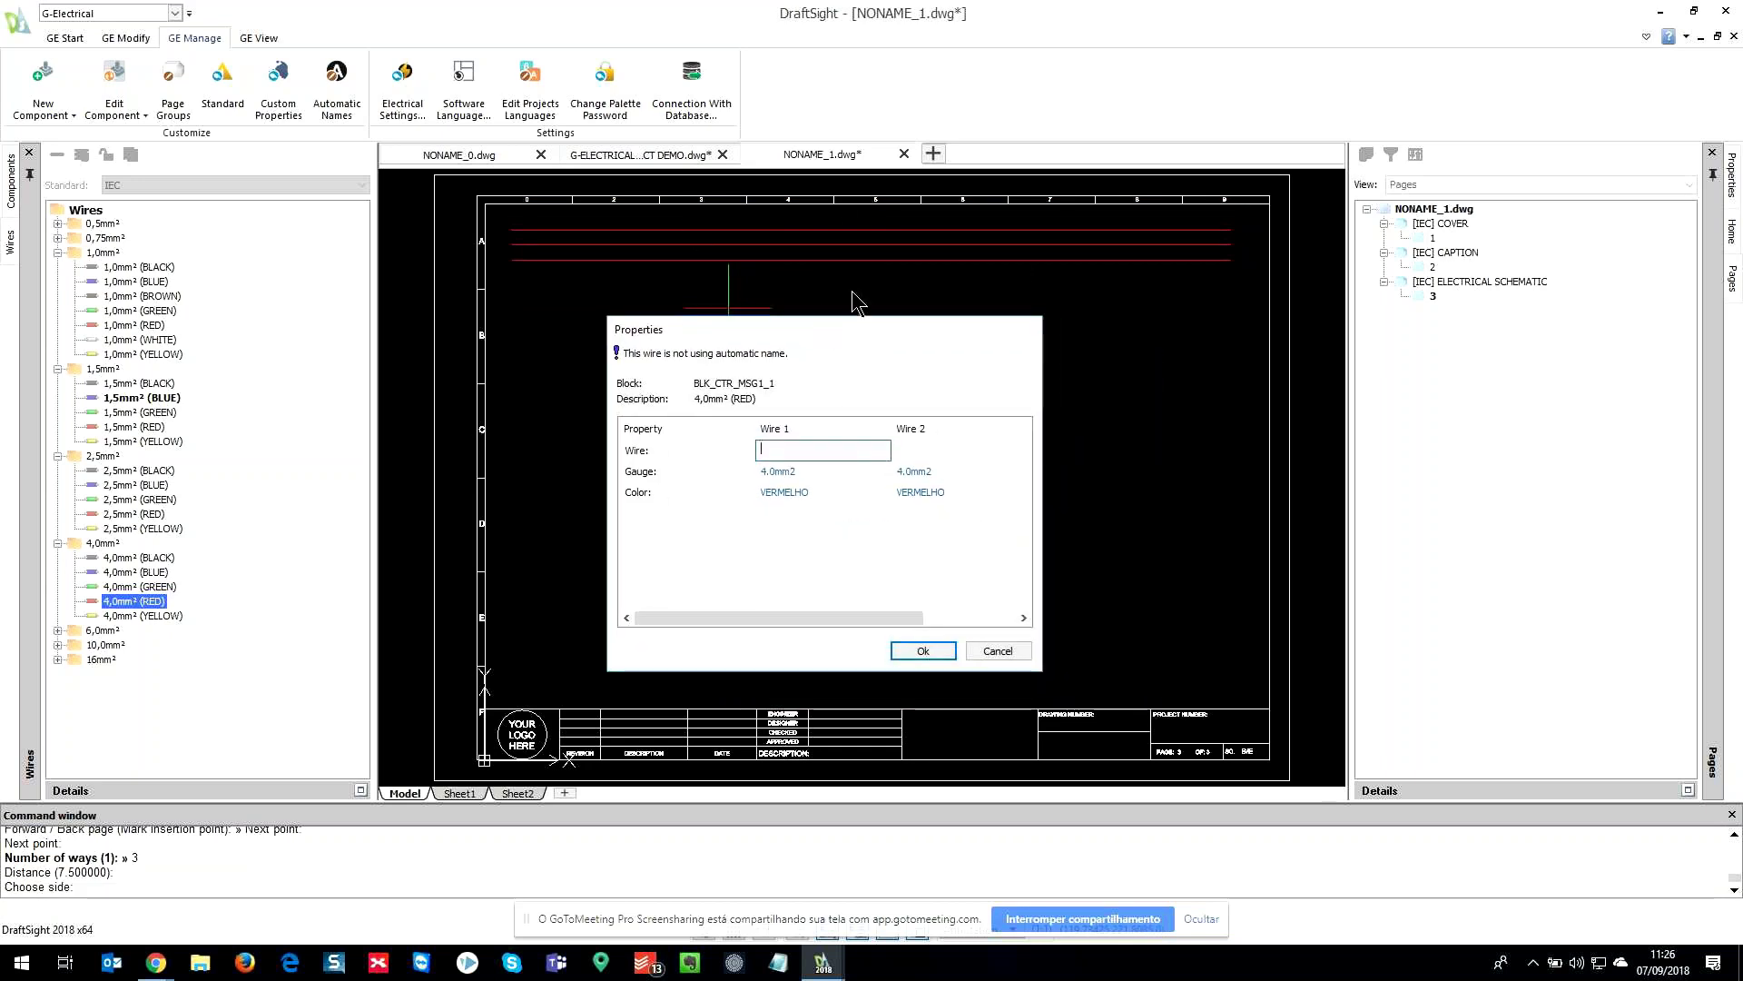
left_click_drag(1062, 458, 1250, 470)
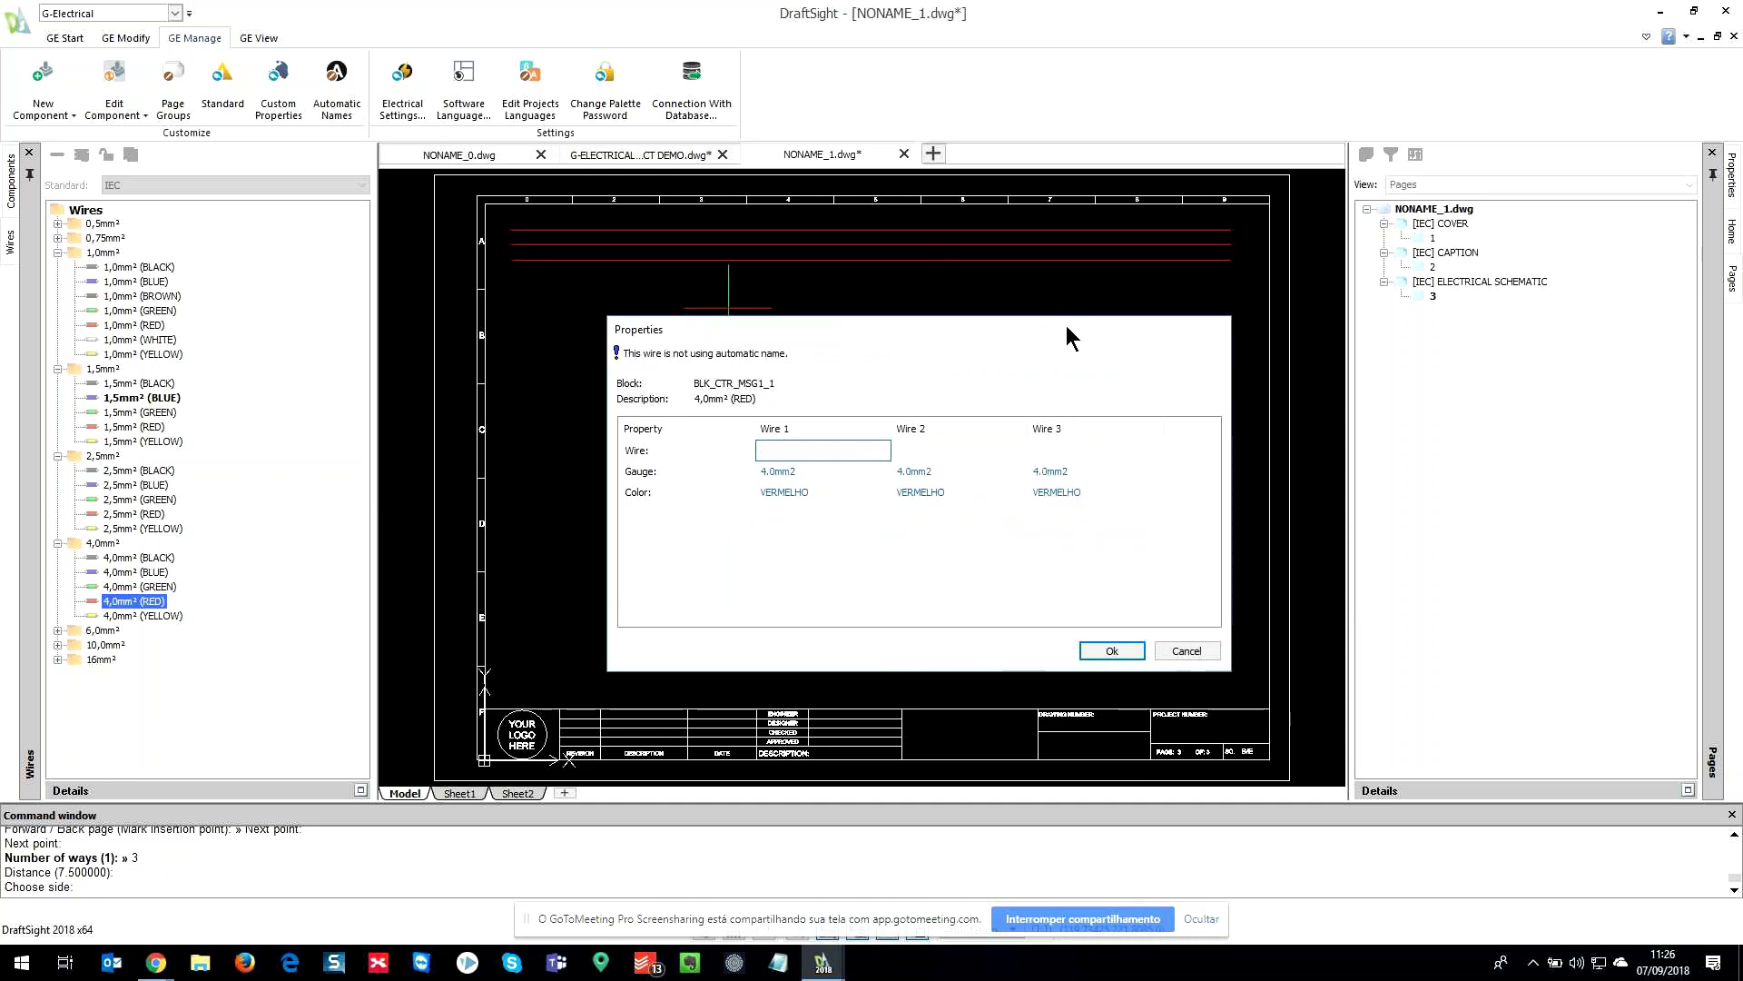
left_click_drag(1066, 325, 970, 329)
left_click_drag(779, 334, 816, 361)
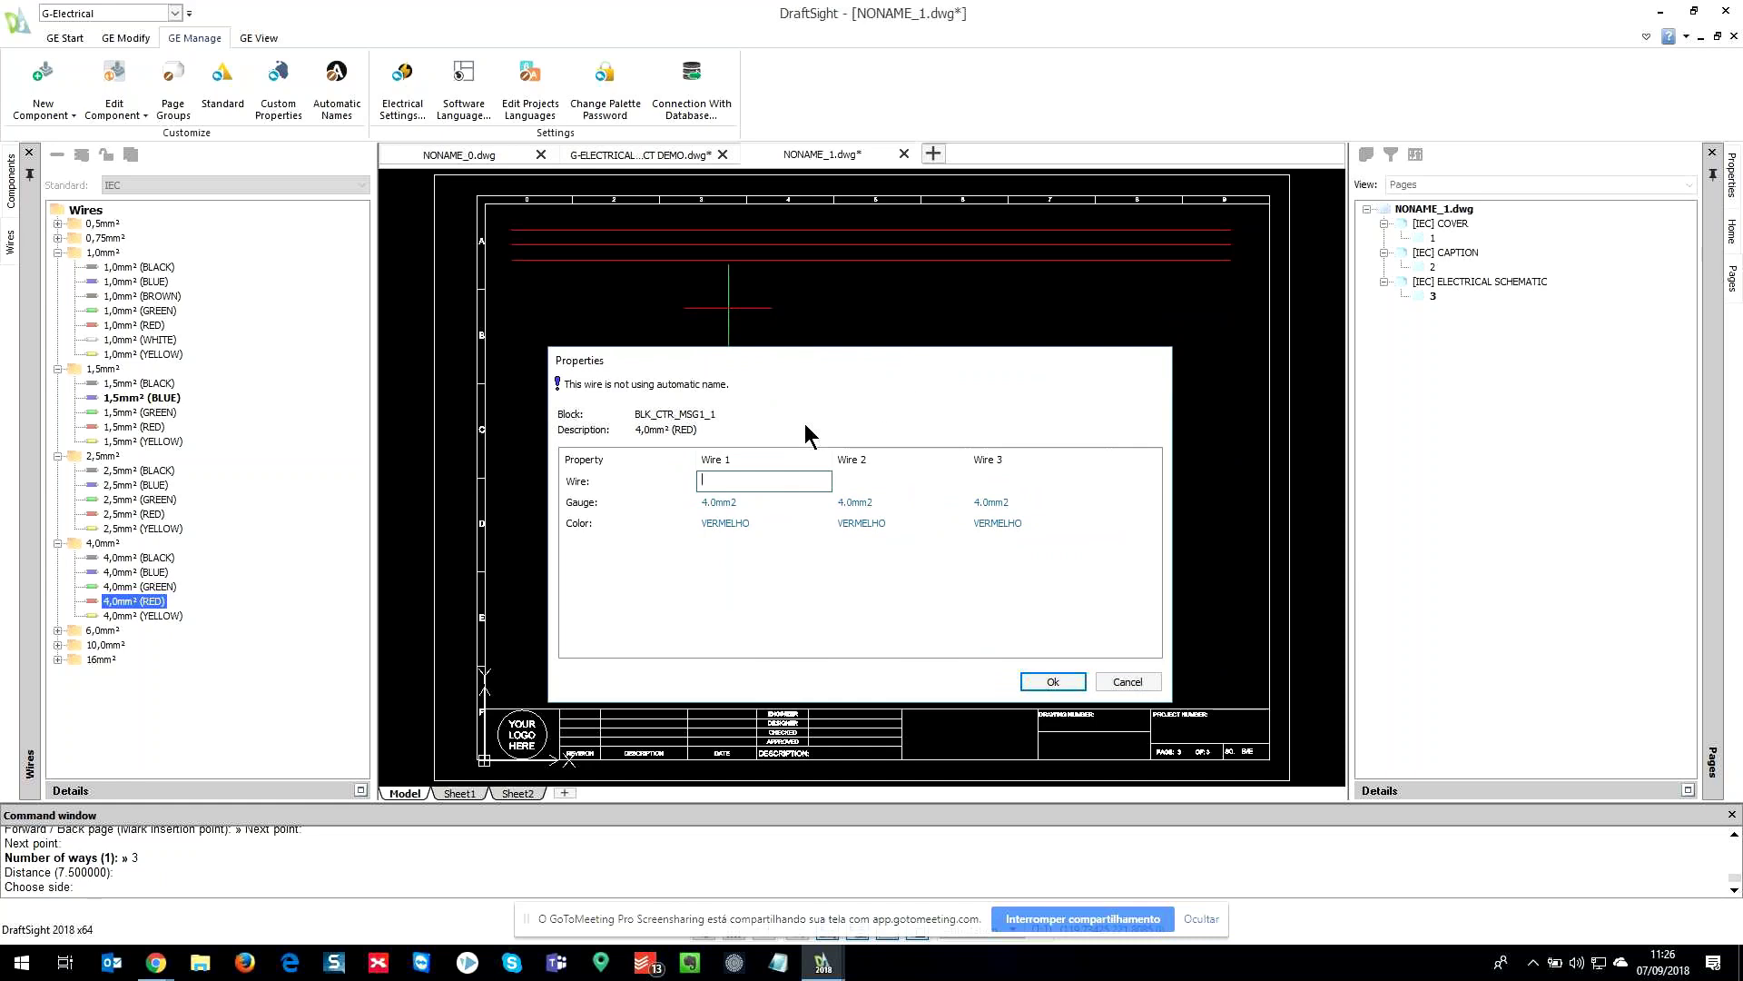
left_click_drag(759, 352, 765, 385)
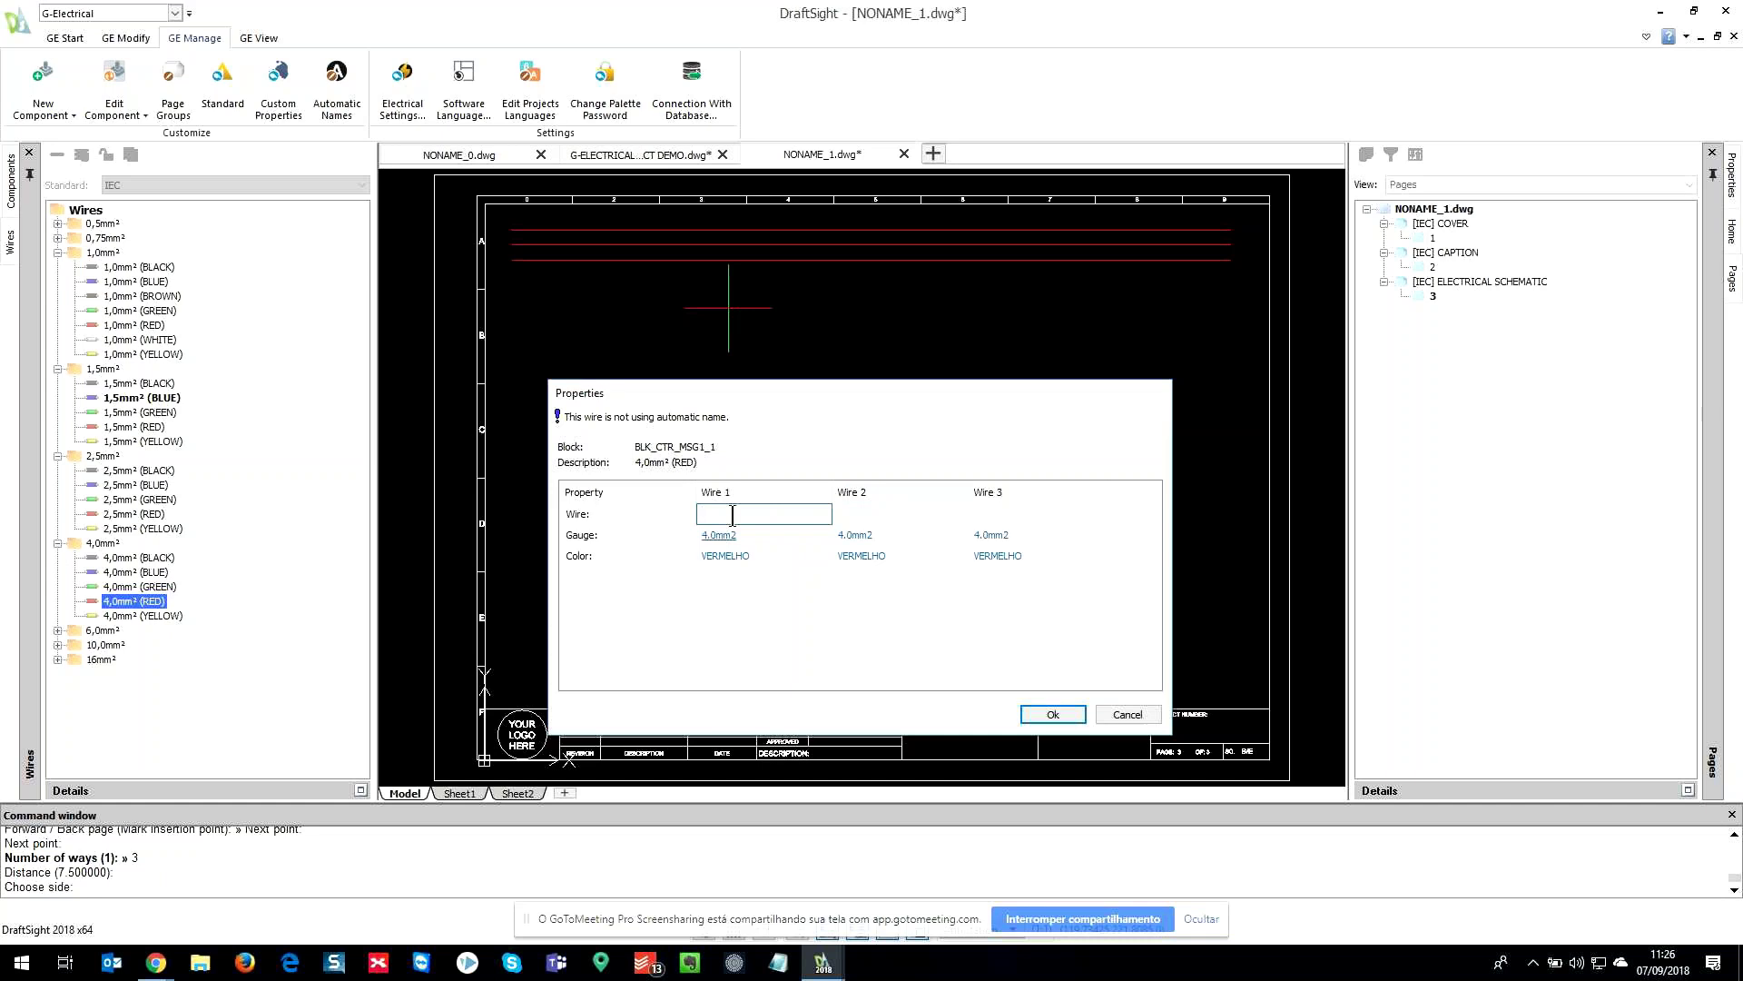
type("R")
left_click(856, 514)
type("S")
left_click(1016, 515)
left_click(1044, 667)
left_click(1054, 717)
scroll(889, 246, "up", 1)
scroll(890, 246, "up", 3)
key("Escape")
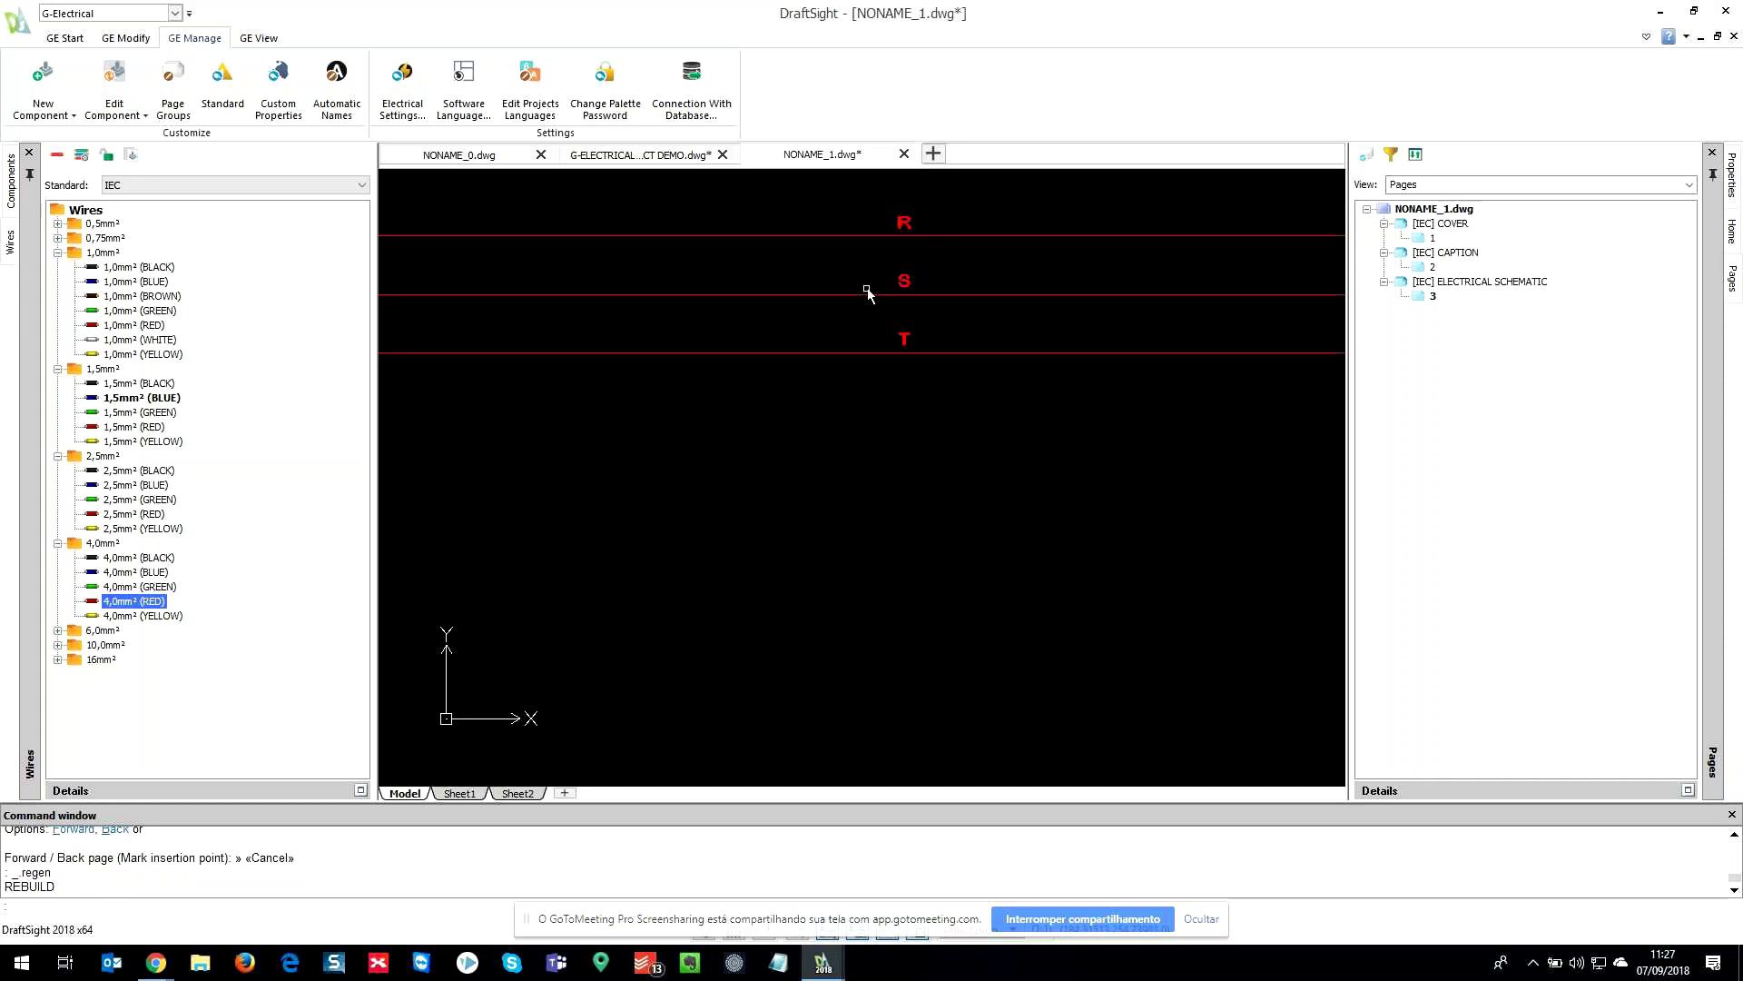
- Draw a 3-way vertical branch of 4,0mm² (RED) wire with 7.5 spacing, from the R, S and T wires in column 3 down the page
scroll(924, 300, "down", 1)
scroll(924, 300, "down", 2)
middle_click_drag(936, 402, 912, 390)
key("Return")
left_click(723, 270)
left_click(789, 640)
key("Return")
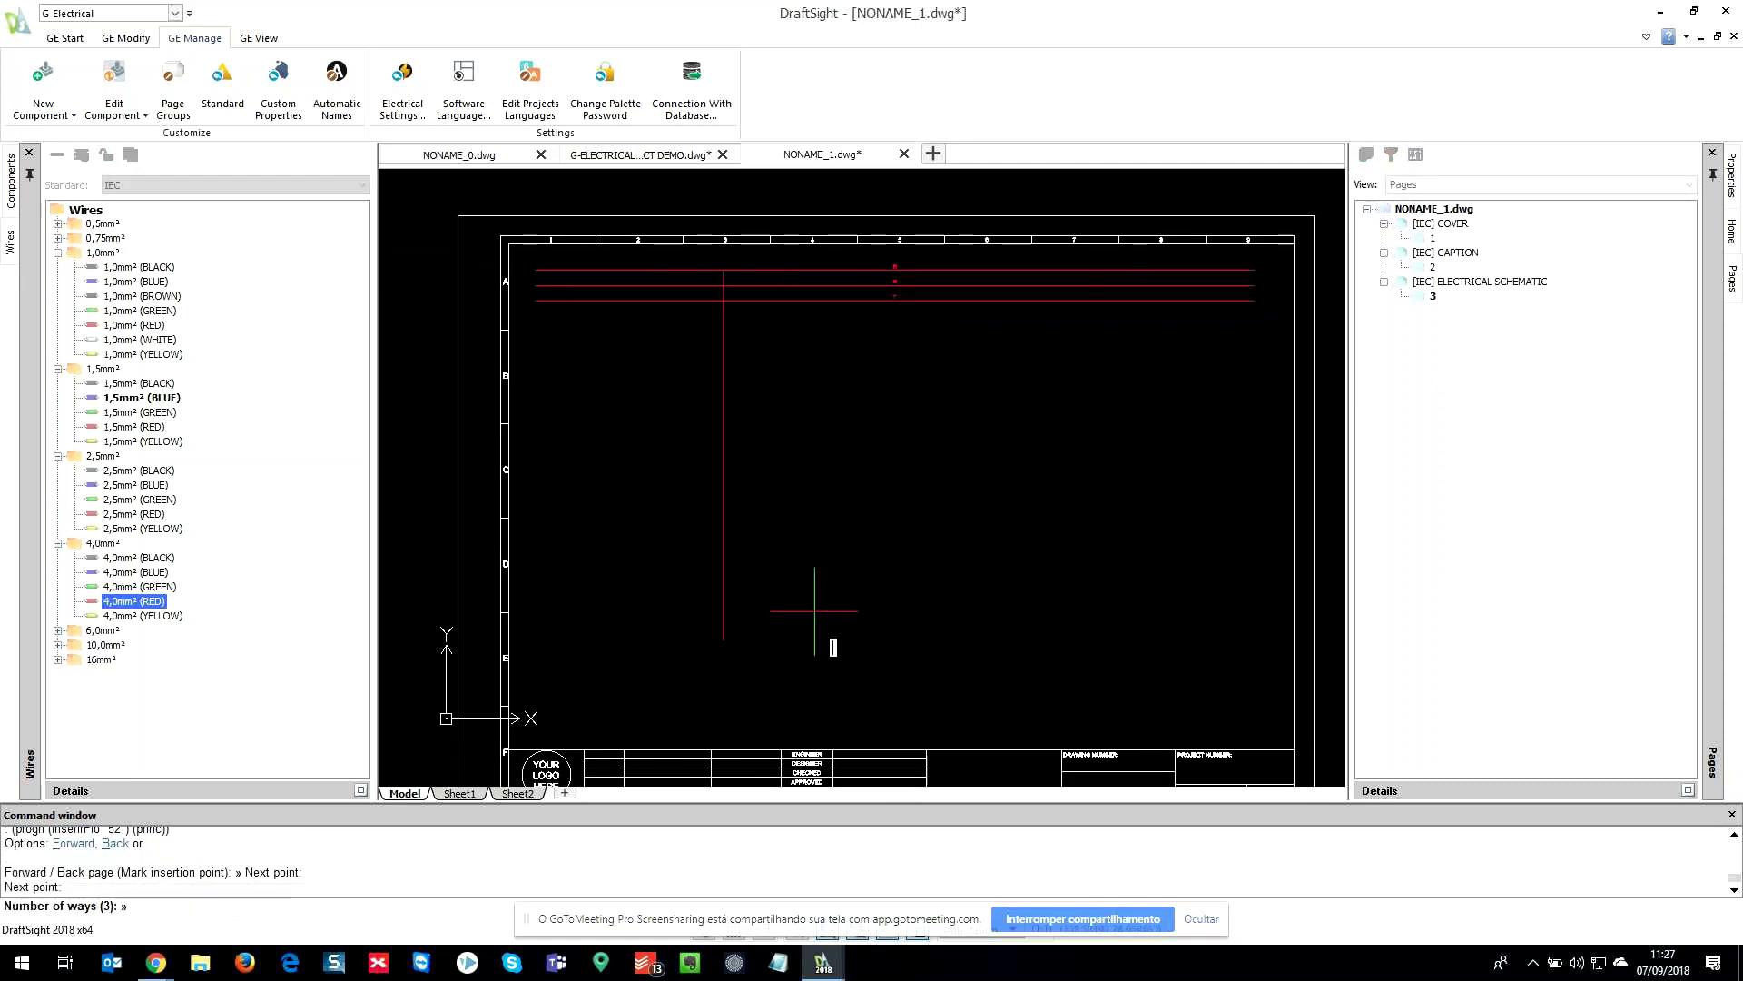
key("Return")
key("Return")
left_click(833, 477)
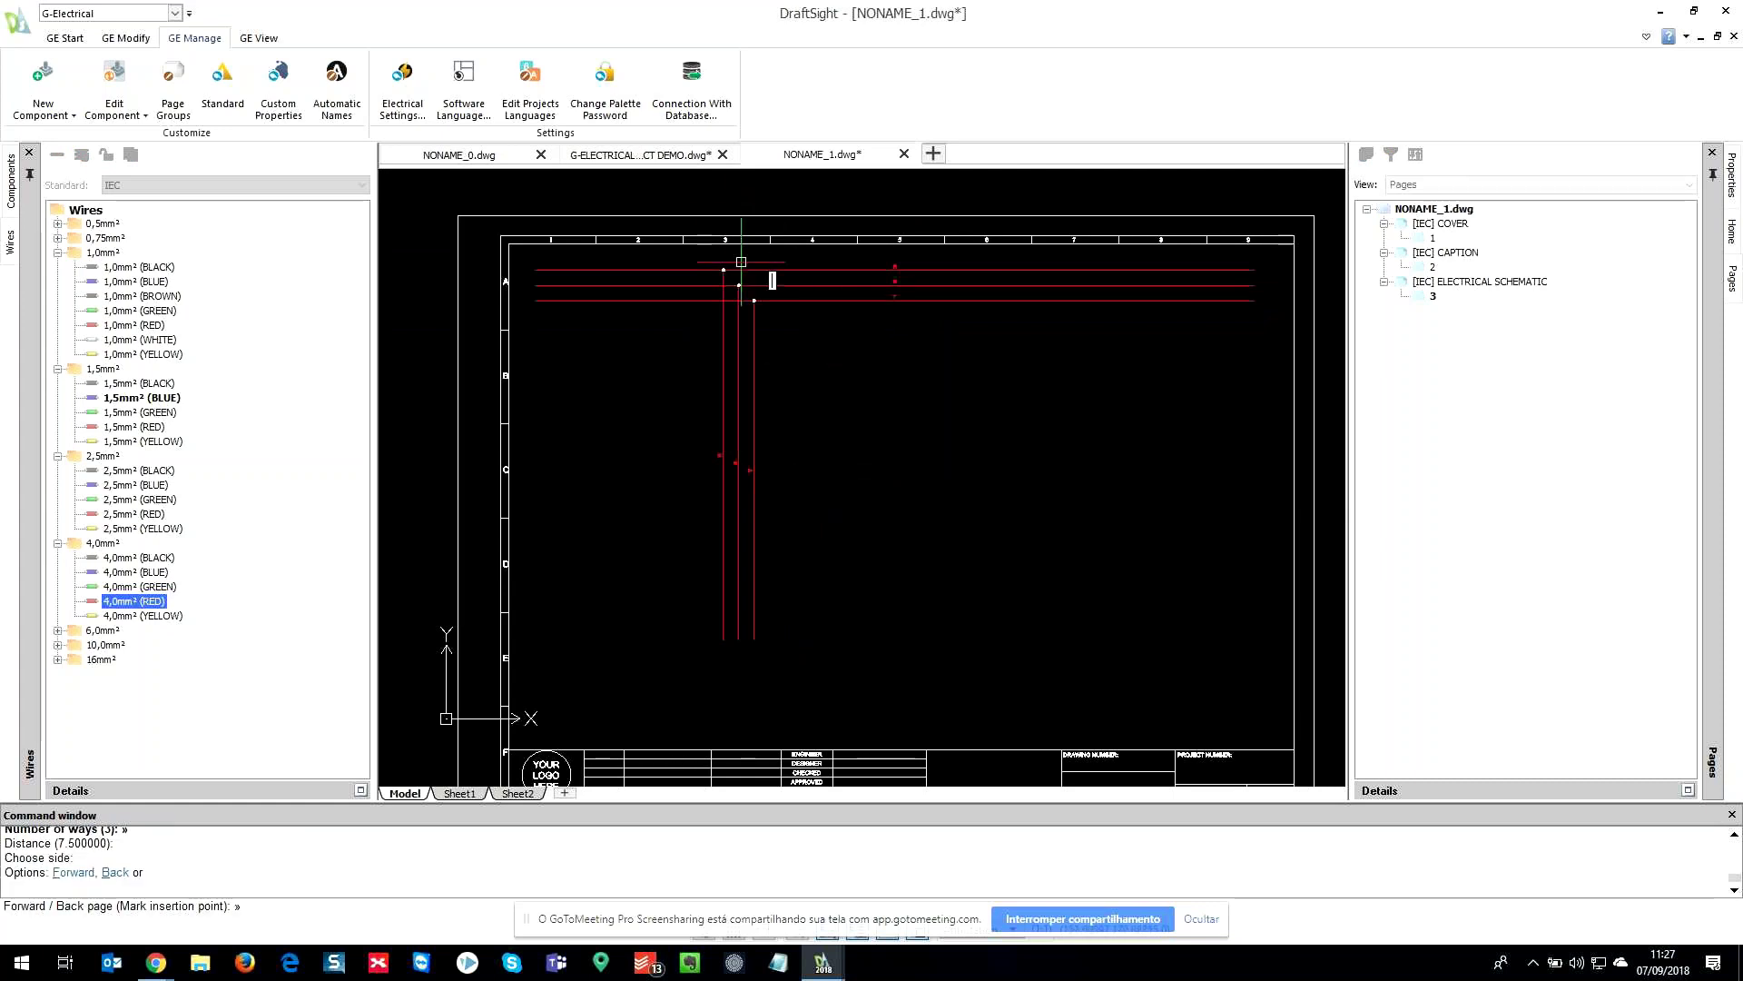
scroll(744, 266, "up", 3)
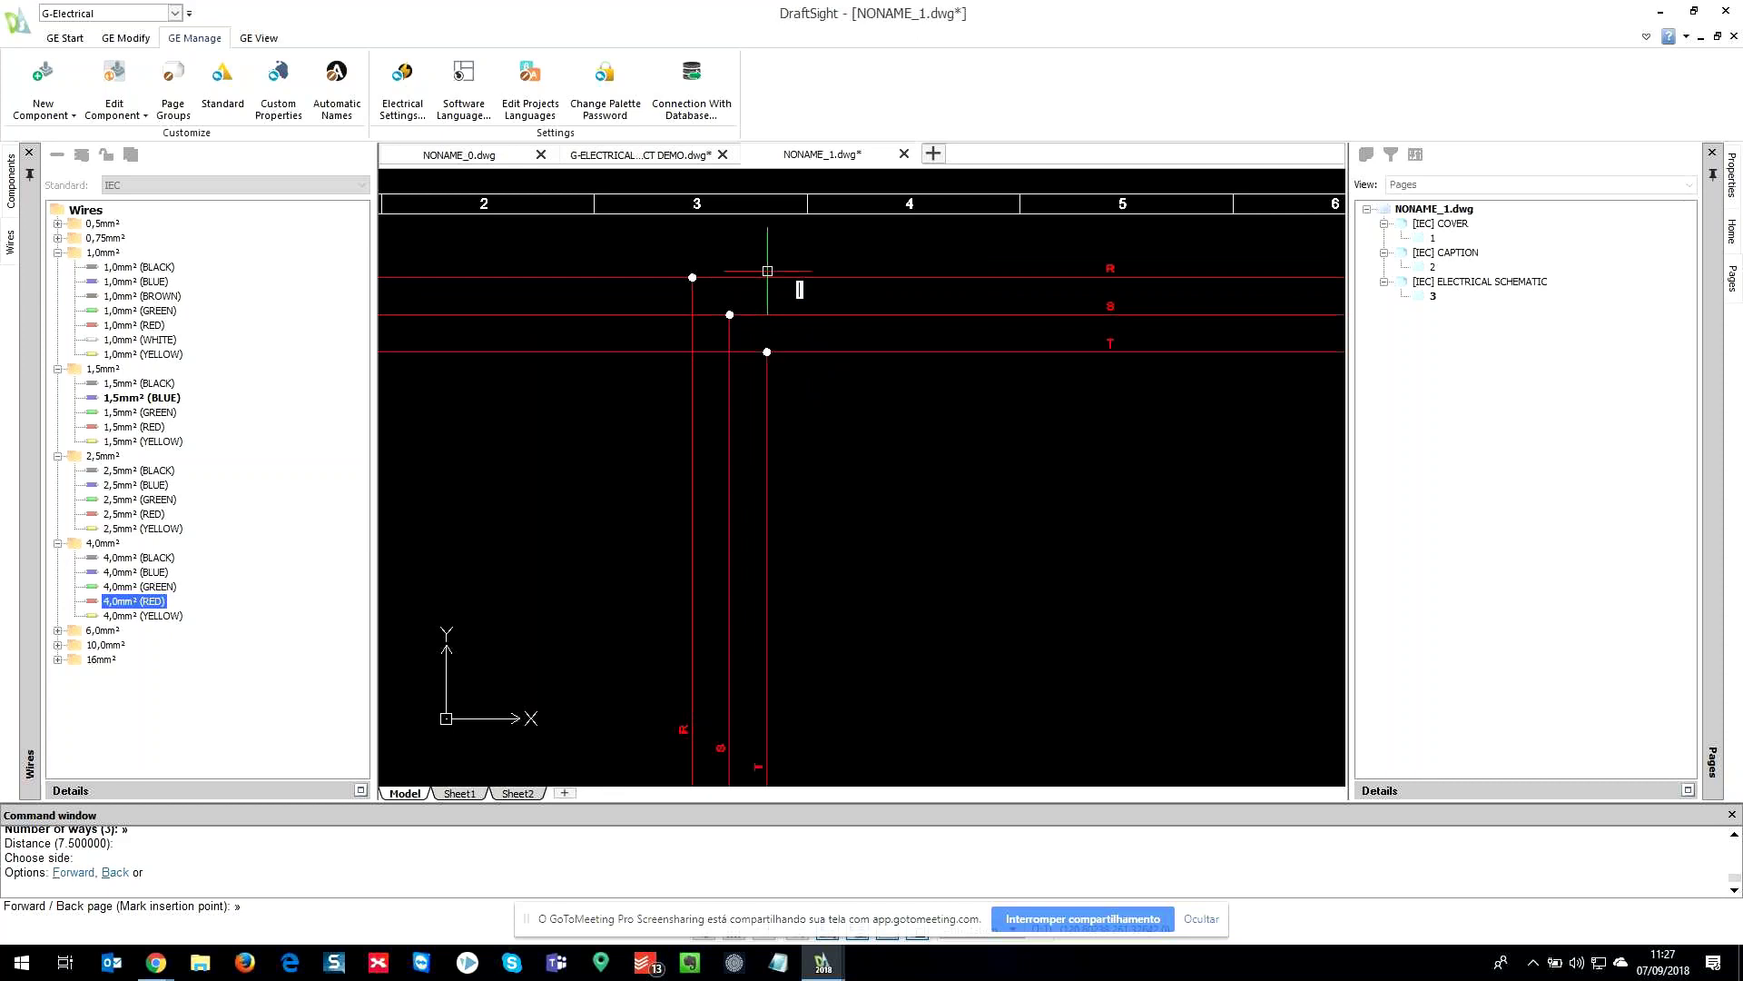
key("Escape")
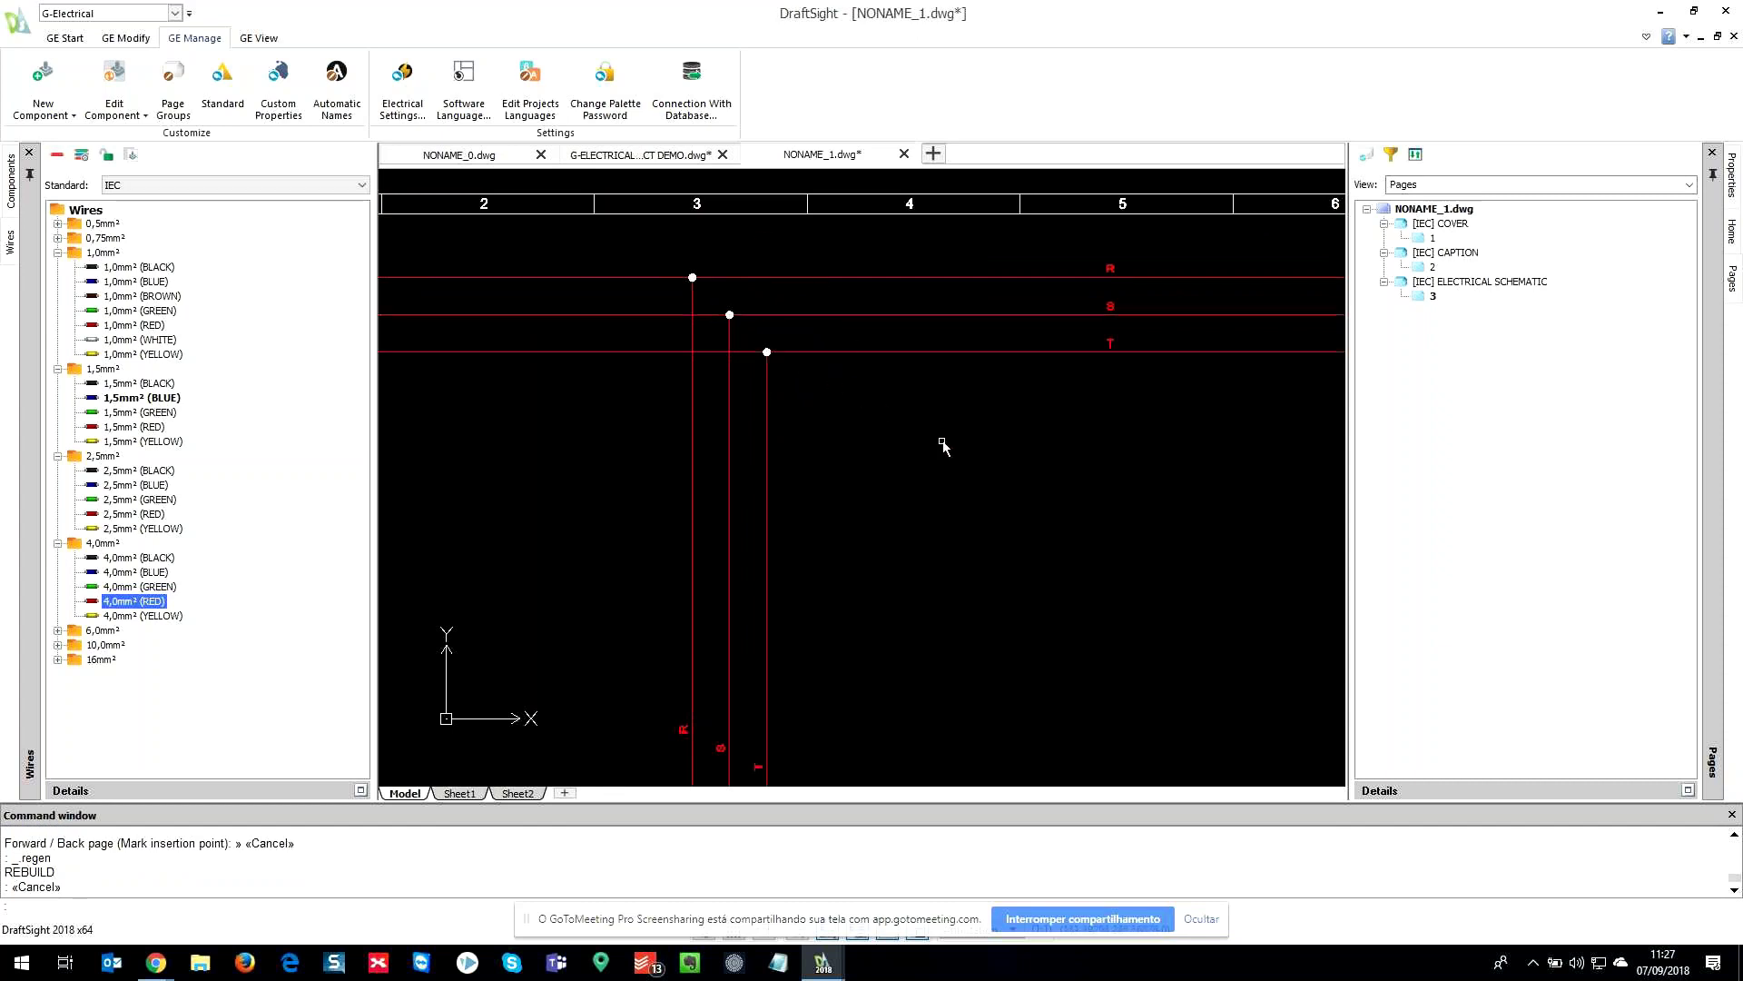
scroll(958, 445, "down", 2)
middle_click_drag(963, 466, 815, 382)
scroll(818, 385, "down", 1)
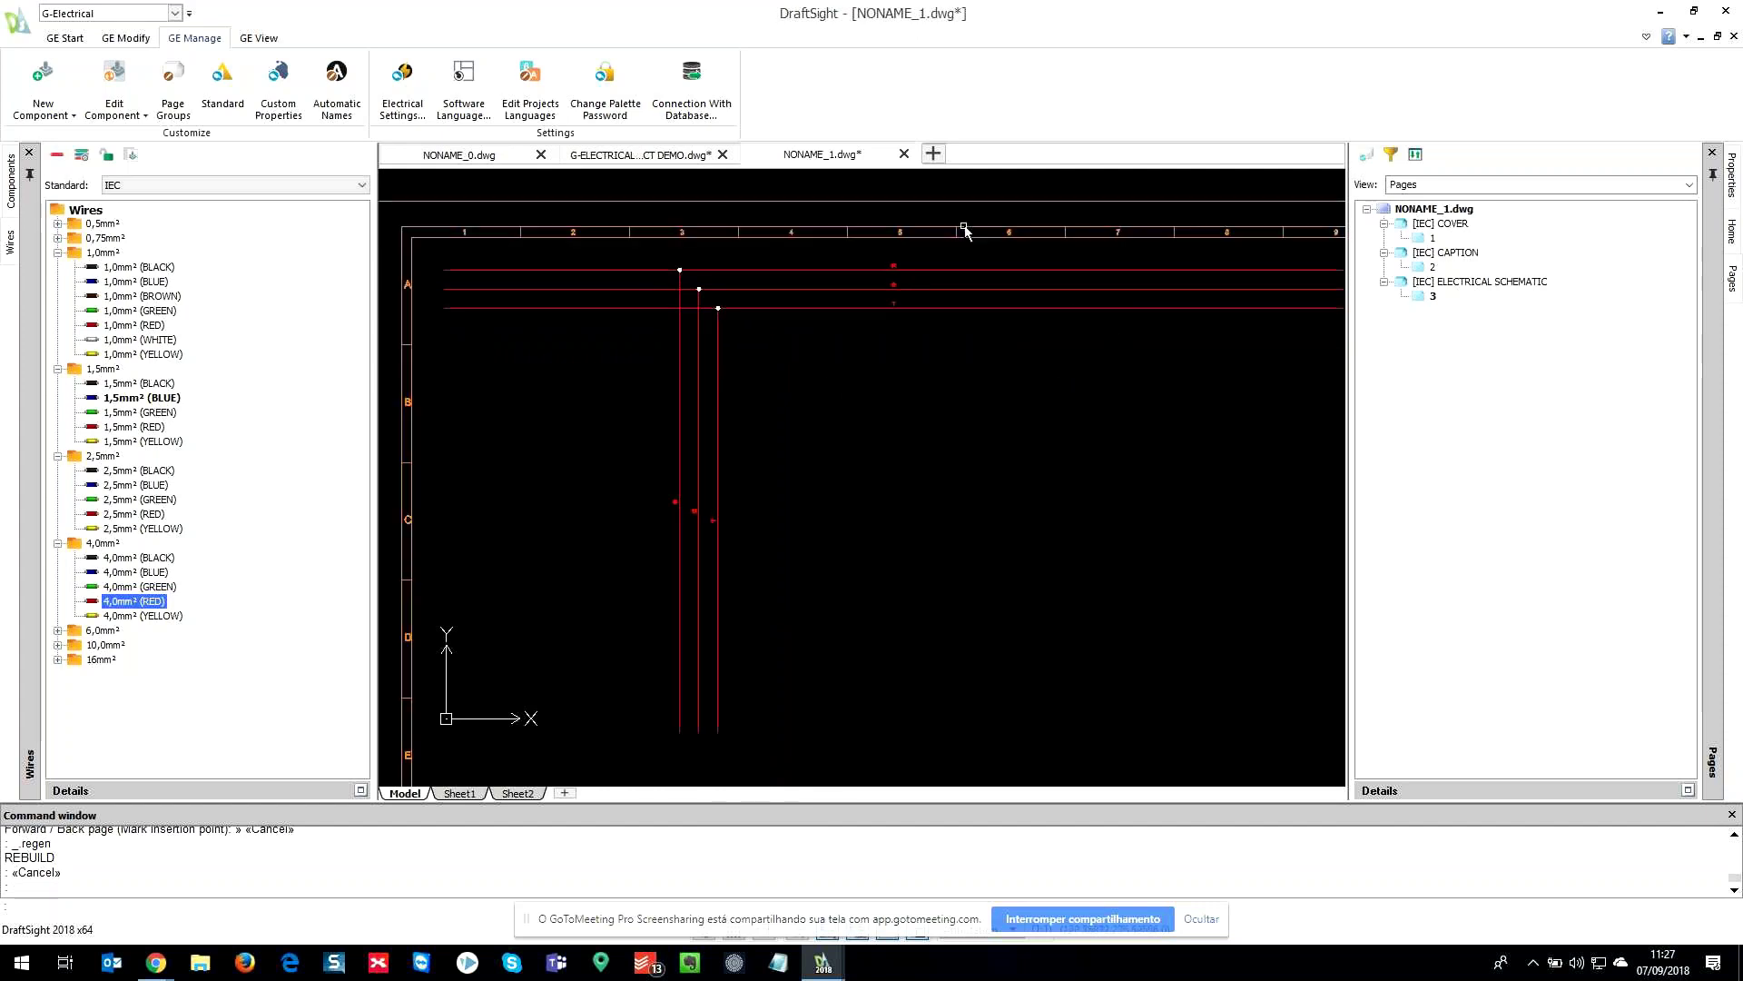
- Insert the ABB LINE MO manual motor starter MO325 rated 0,40...0,63A on the three vertical wires below the horizontal lines
left_click(20, 189)
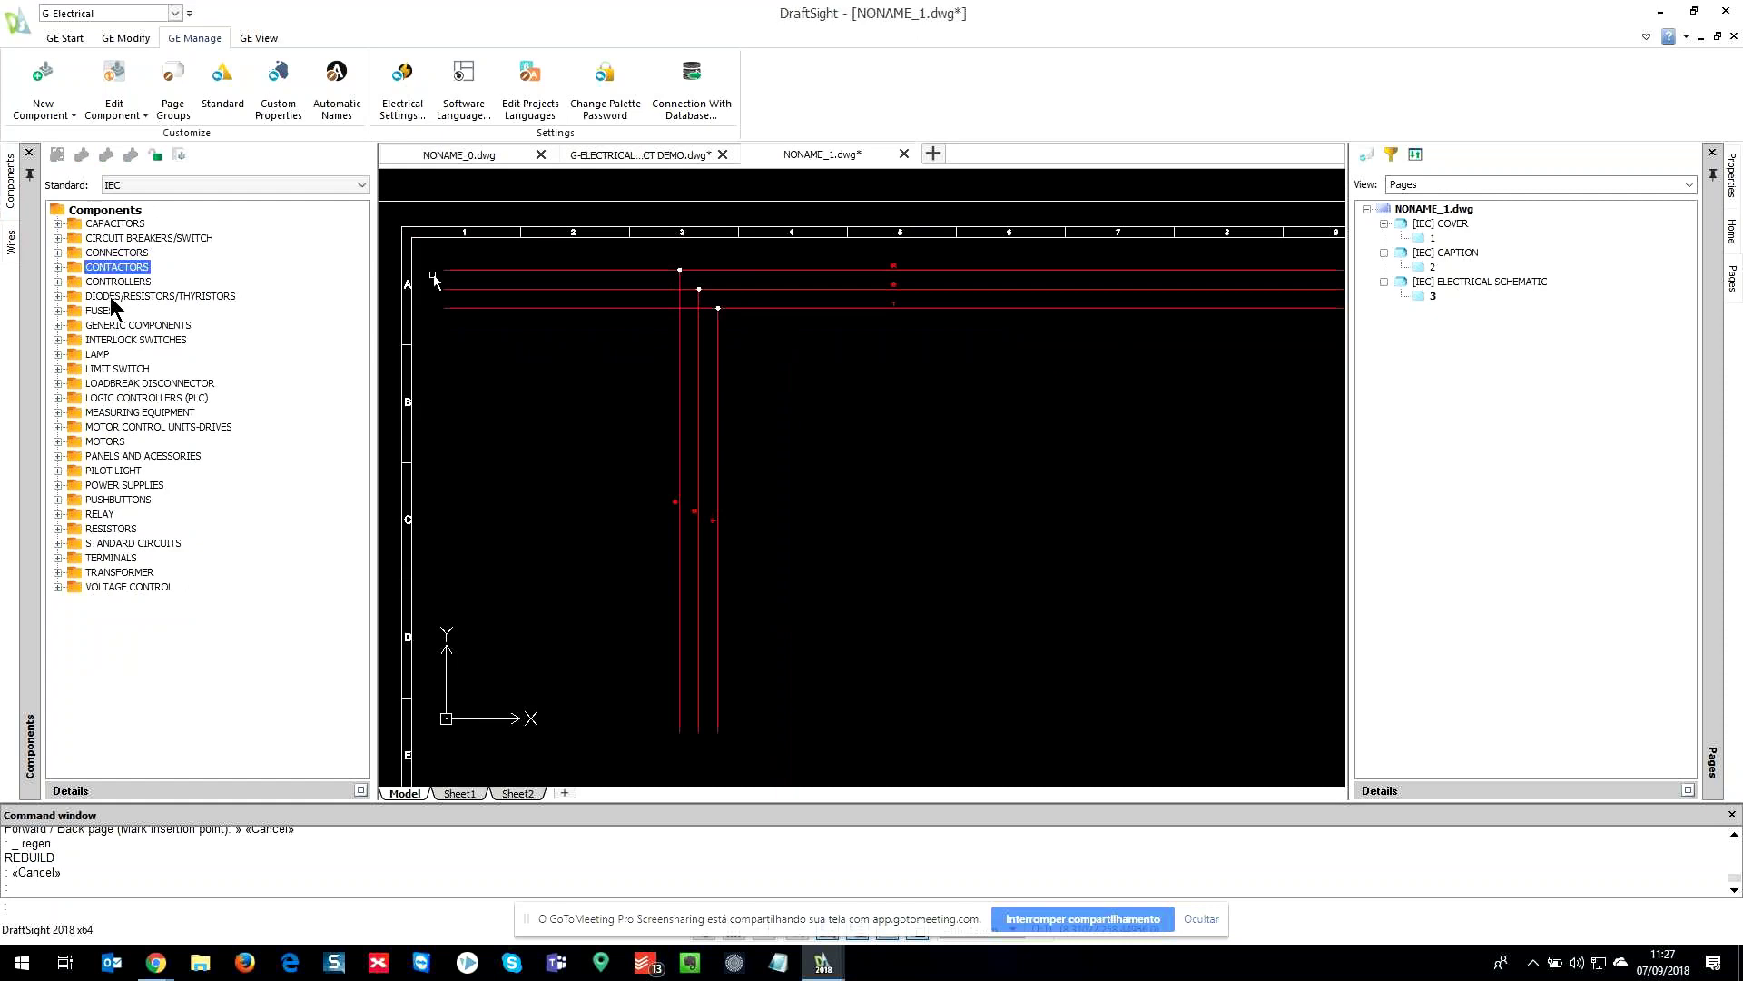
double_click(109, 239)
left_click(75, 253)
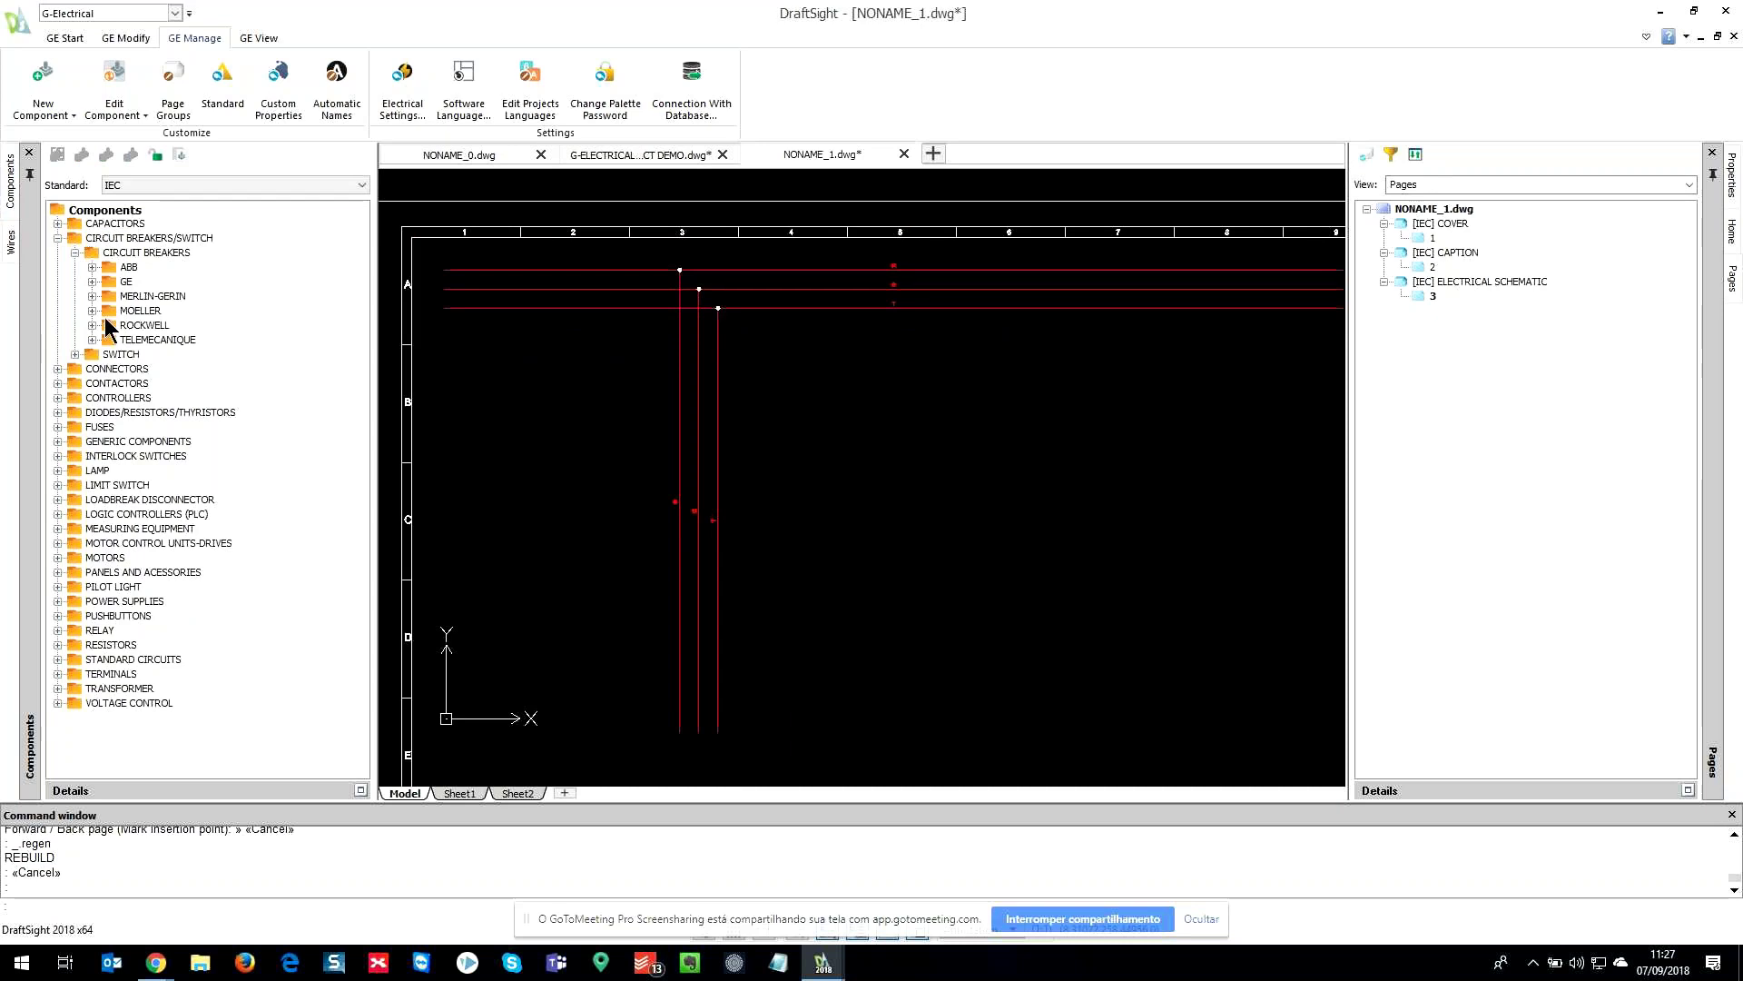
left_click(91, 267)
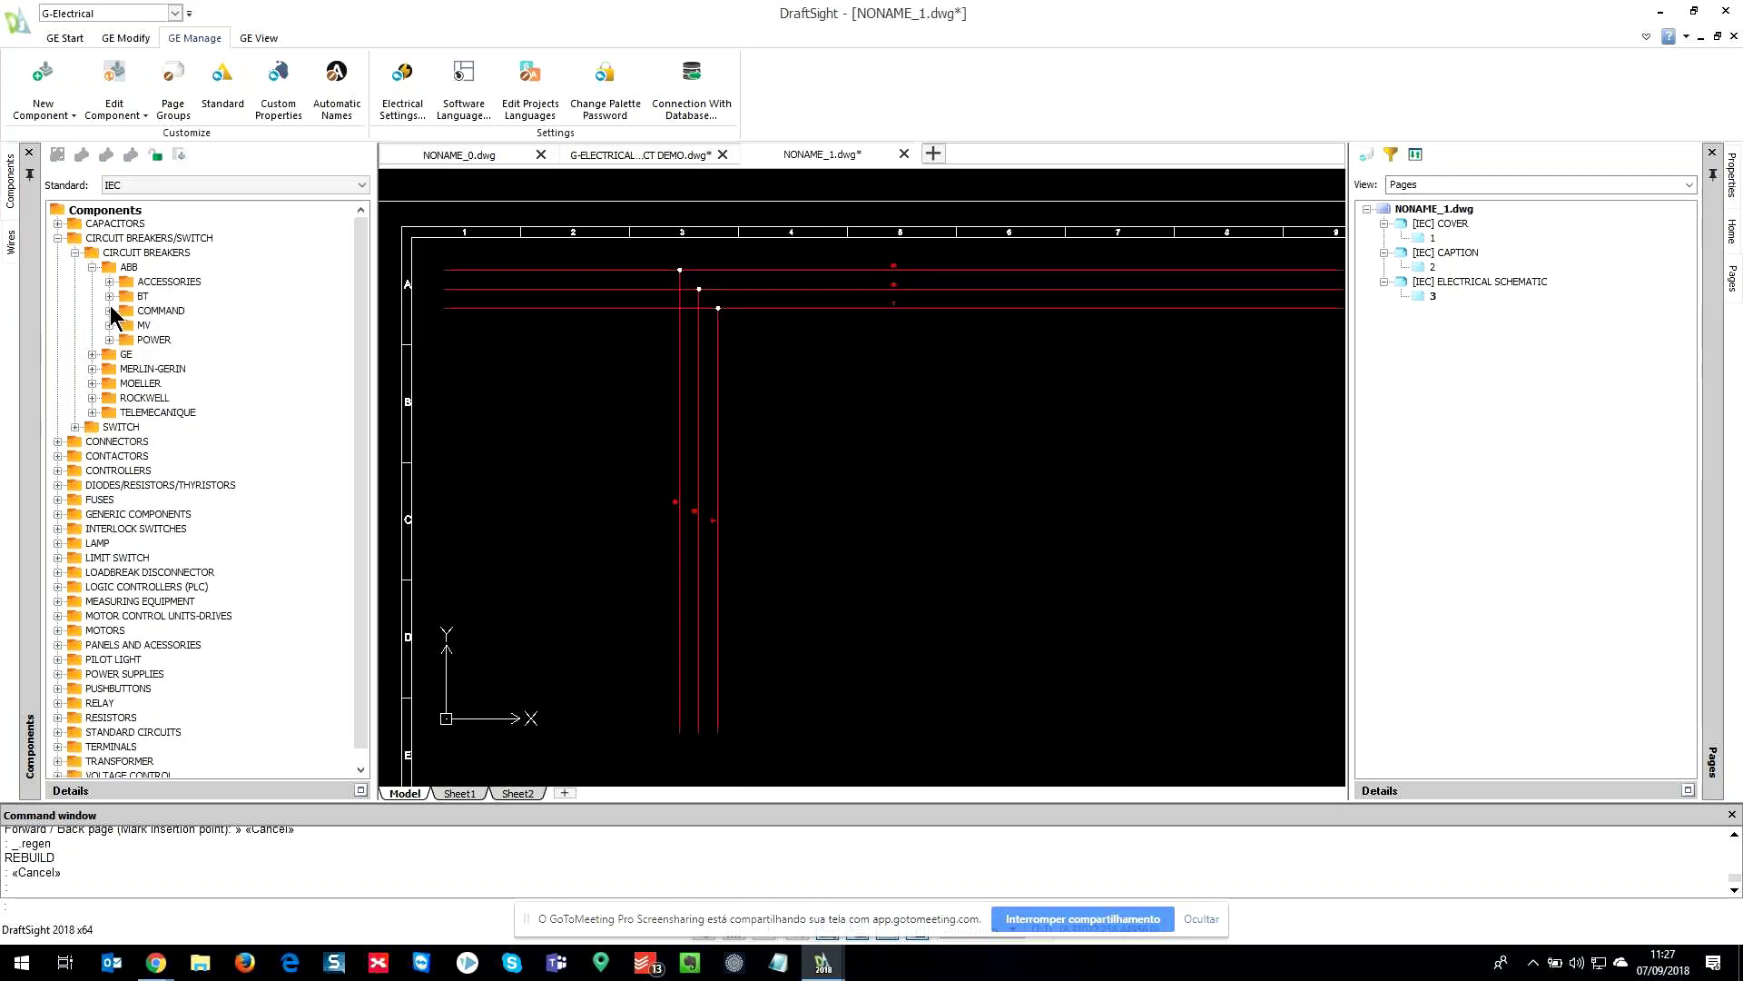
left_click(109, 340)
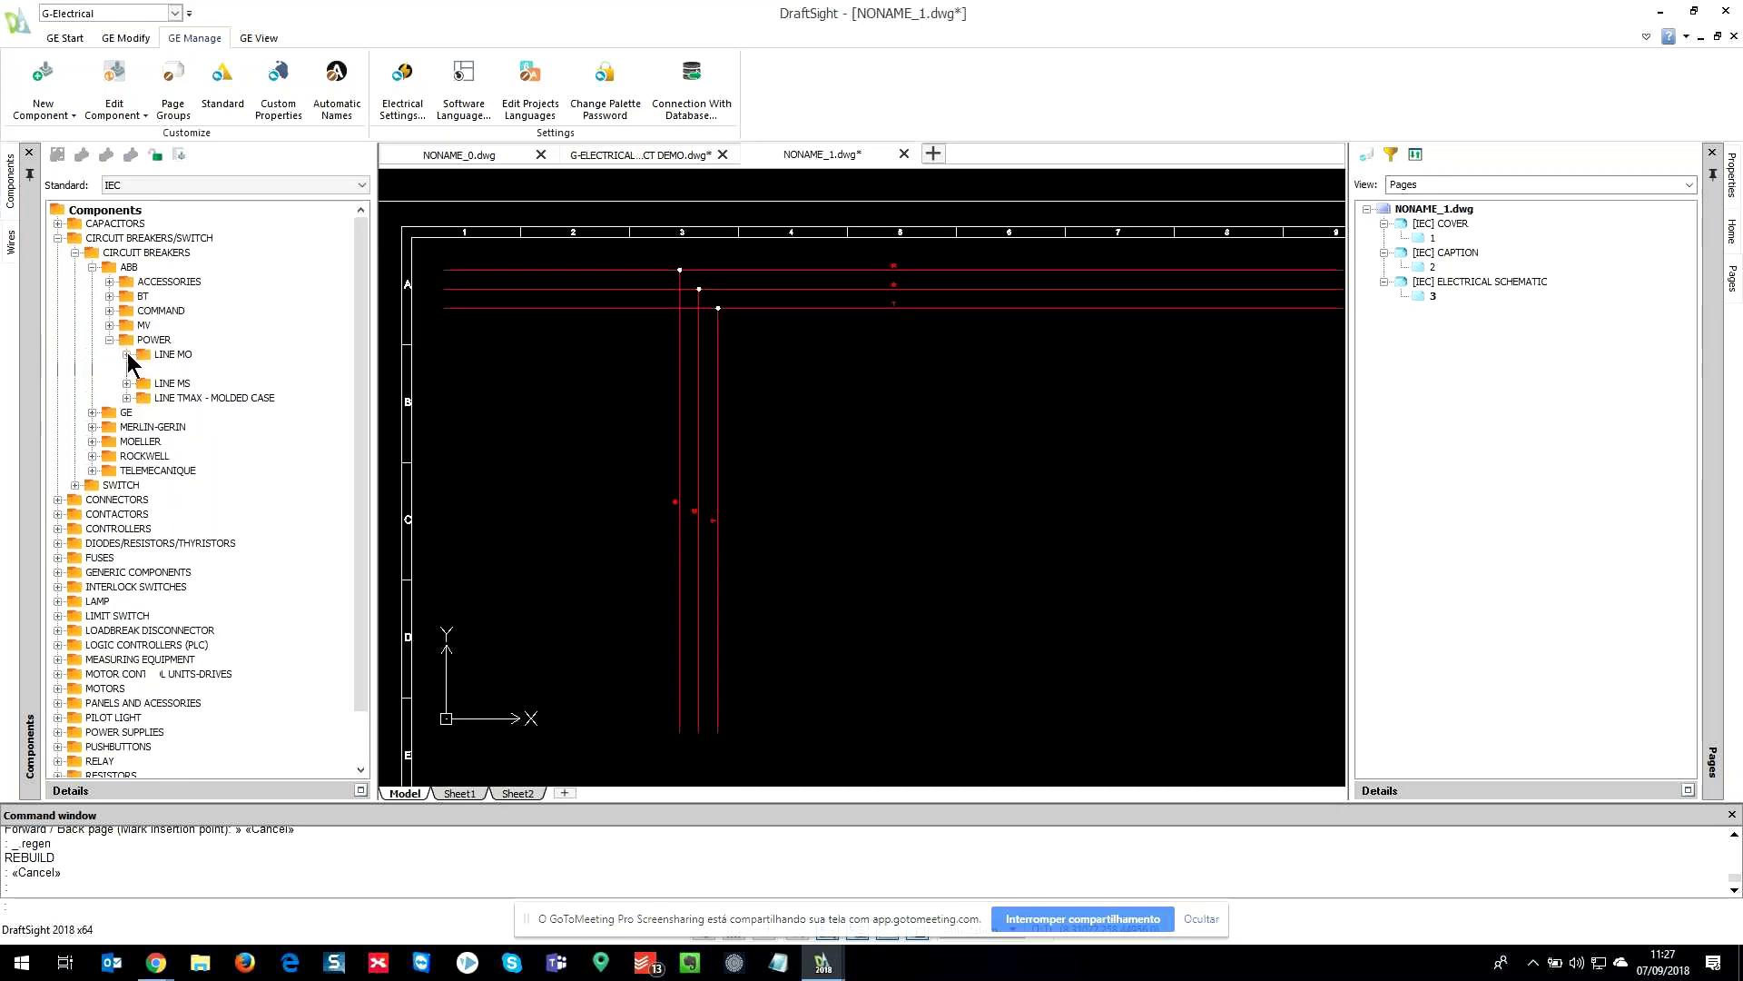
left_click(126, 354)
double_click(215, 384)
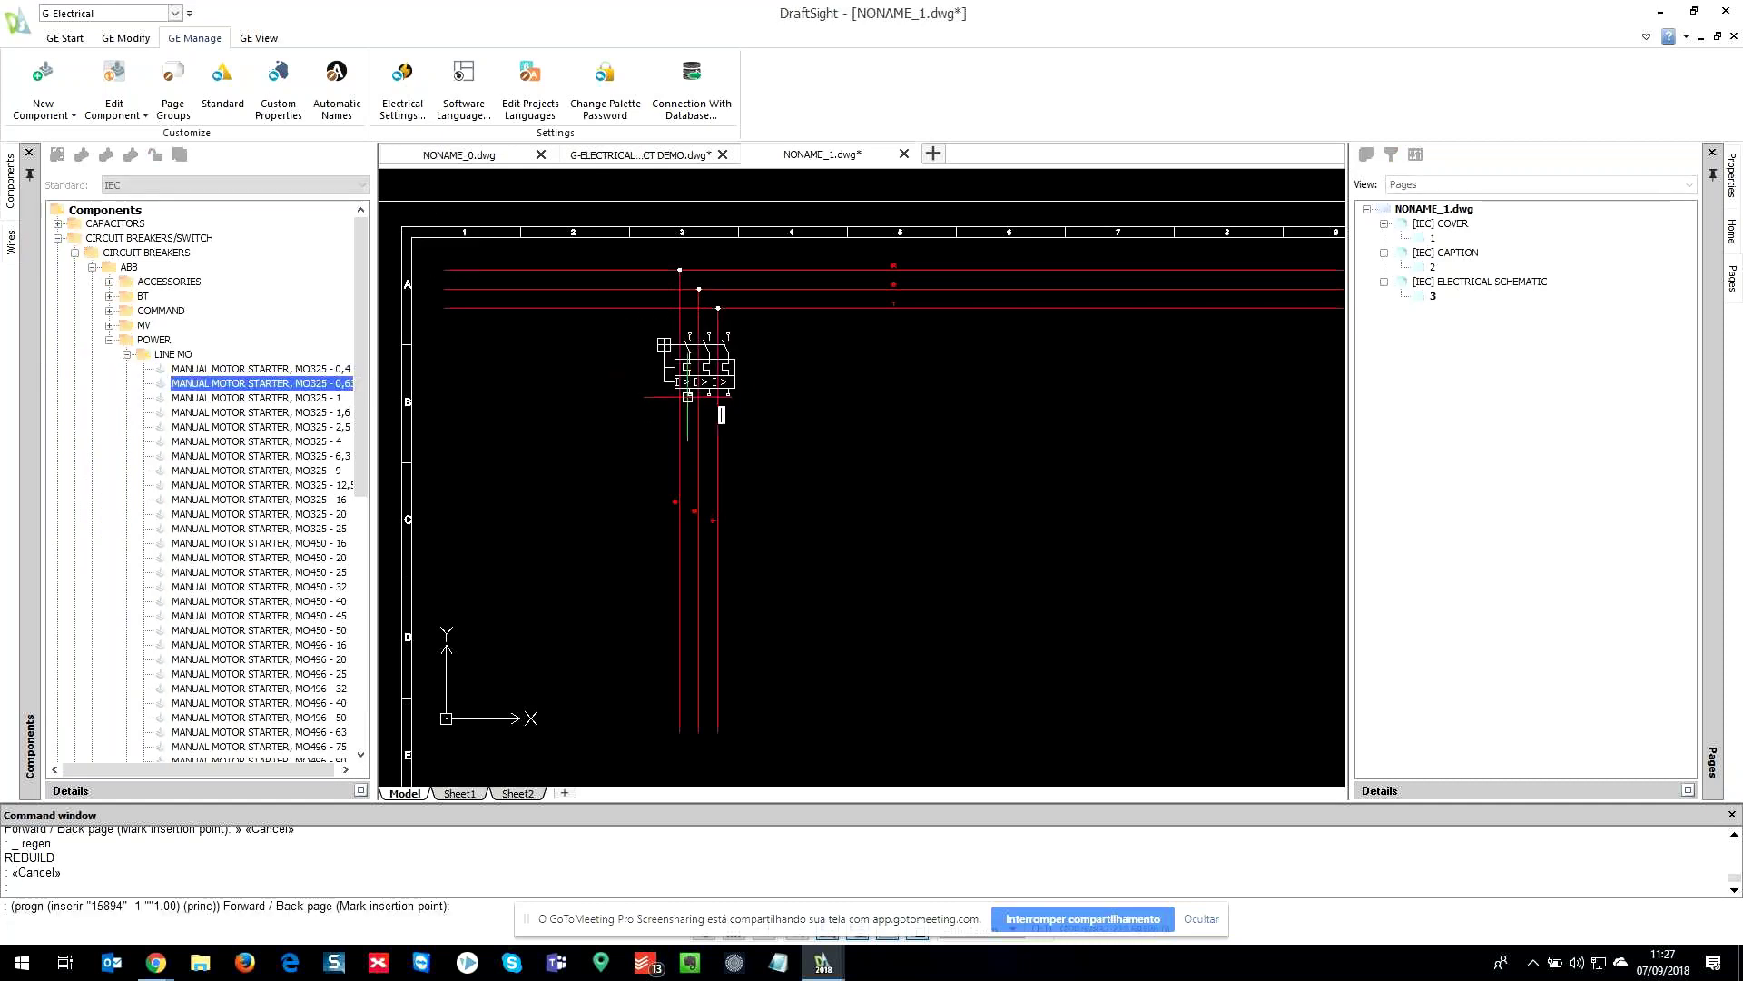
left_click(679, 401)
key("Escape")
scroll(702, 356, "up", 5)
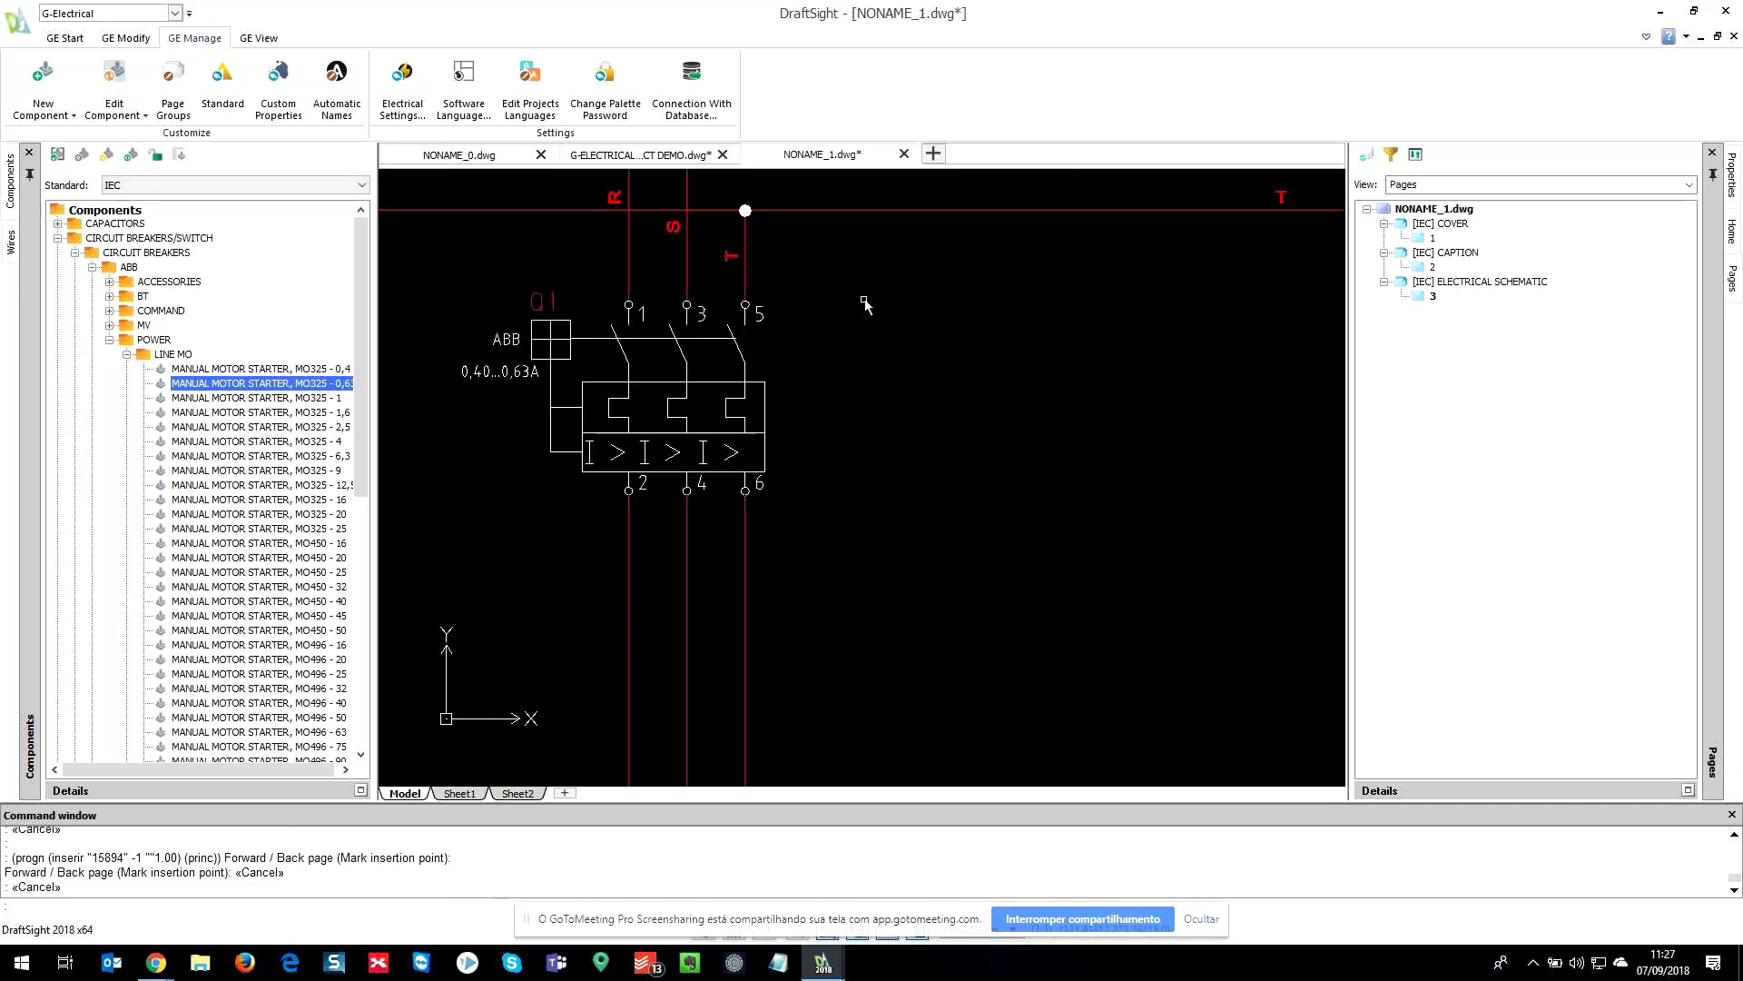
scroll(748, 535, "down", 1)
scroll(748, 536, "down", 1)
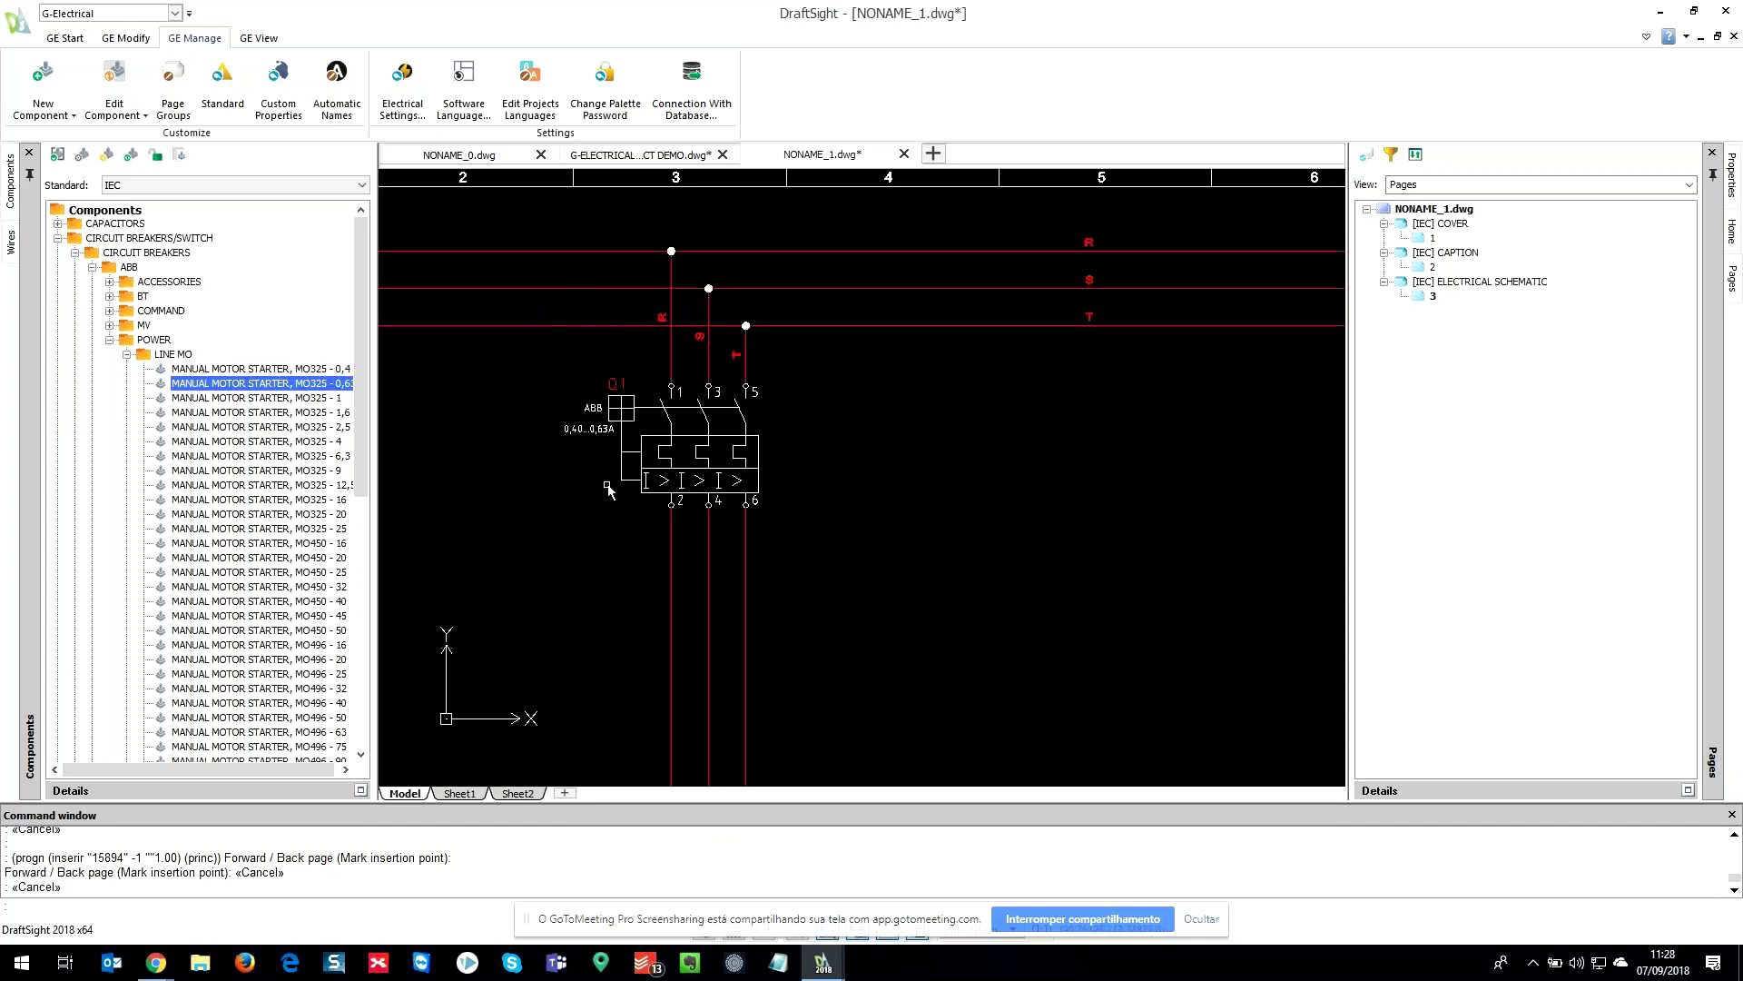
scroll(839, 403, "down", 1)
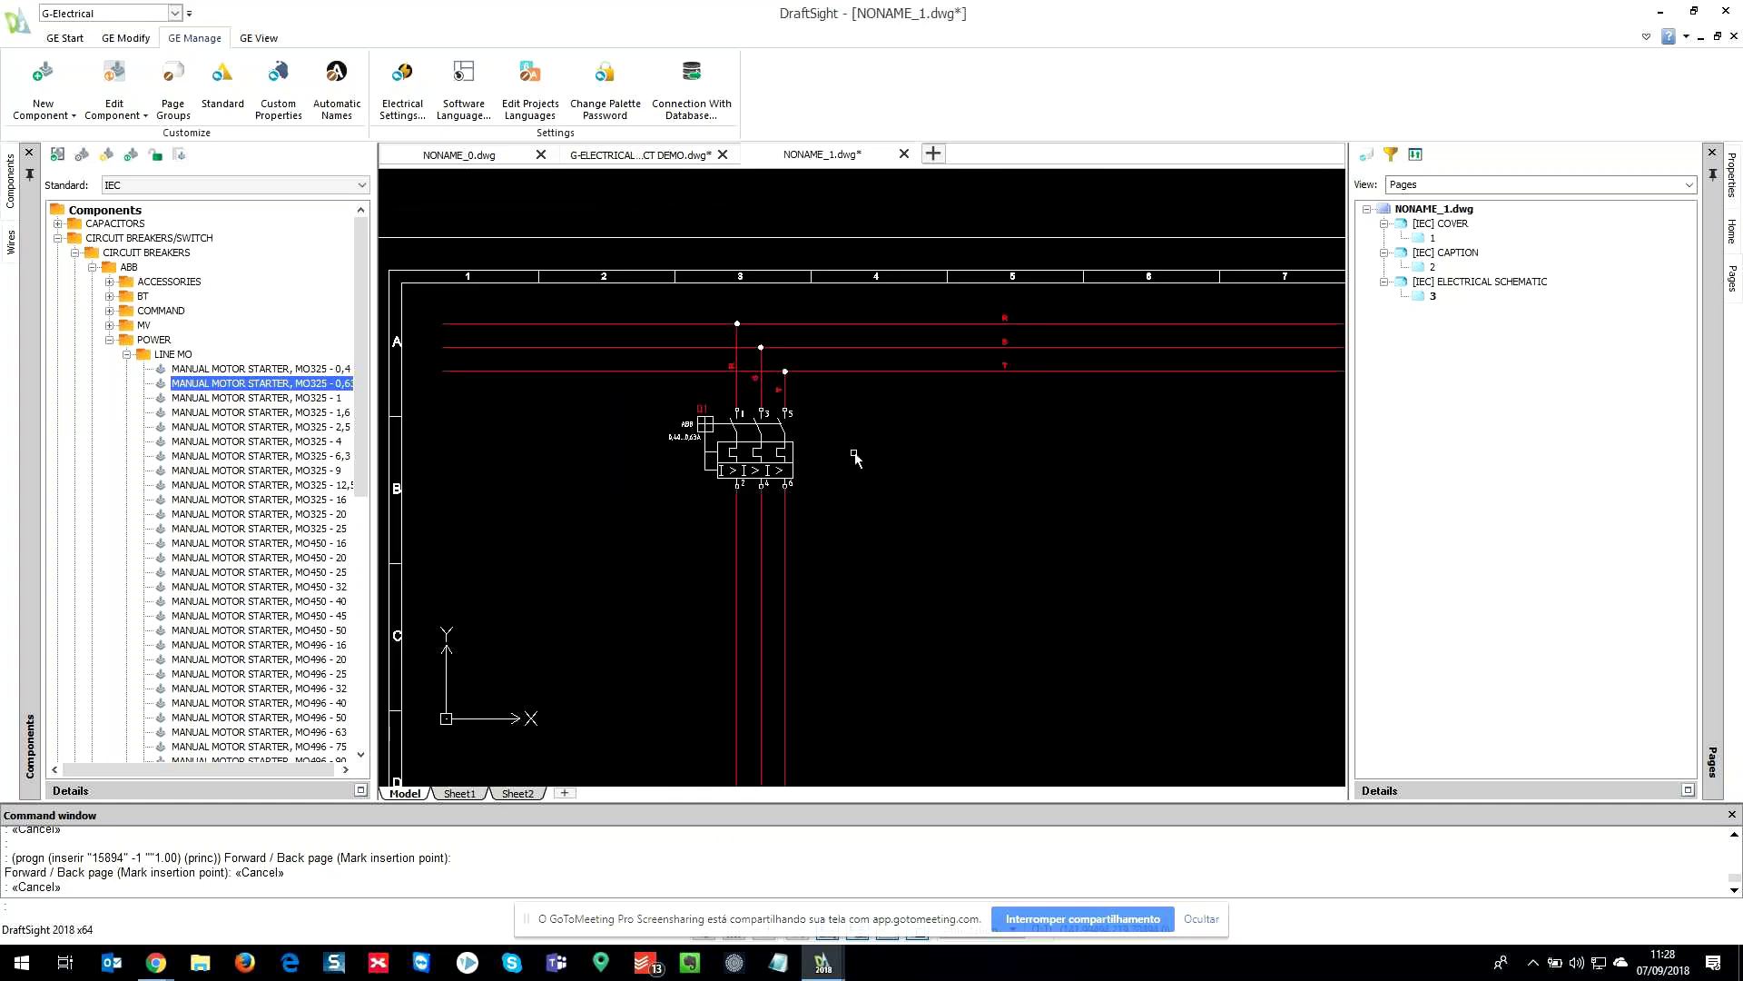
- Find the 3 POLE CONTACTOR A 16-30-22(2NA+2NF) among the ABB A LINE power contactors and display its library options
left_click(128, 354)
left_click(110, 340)
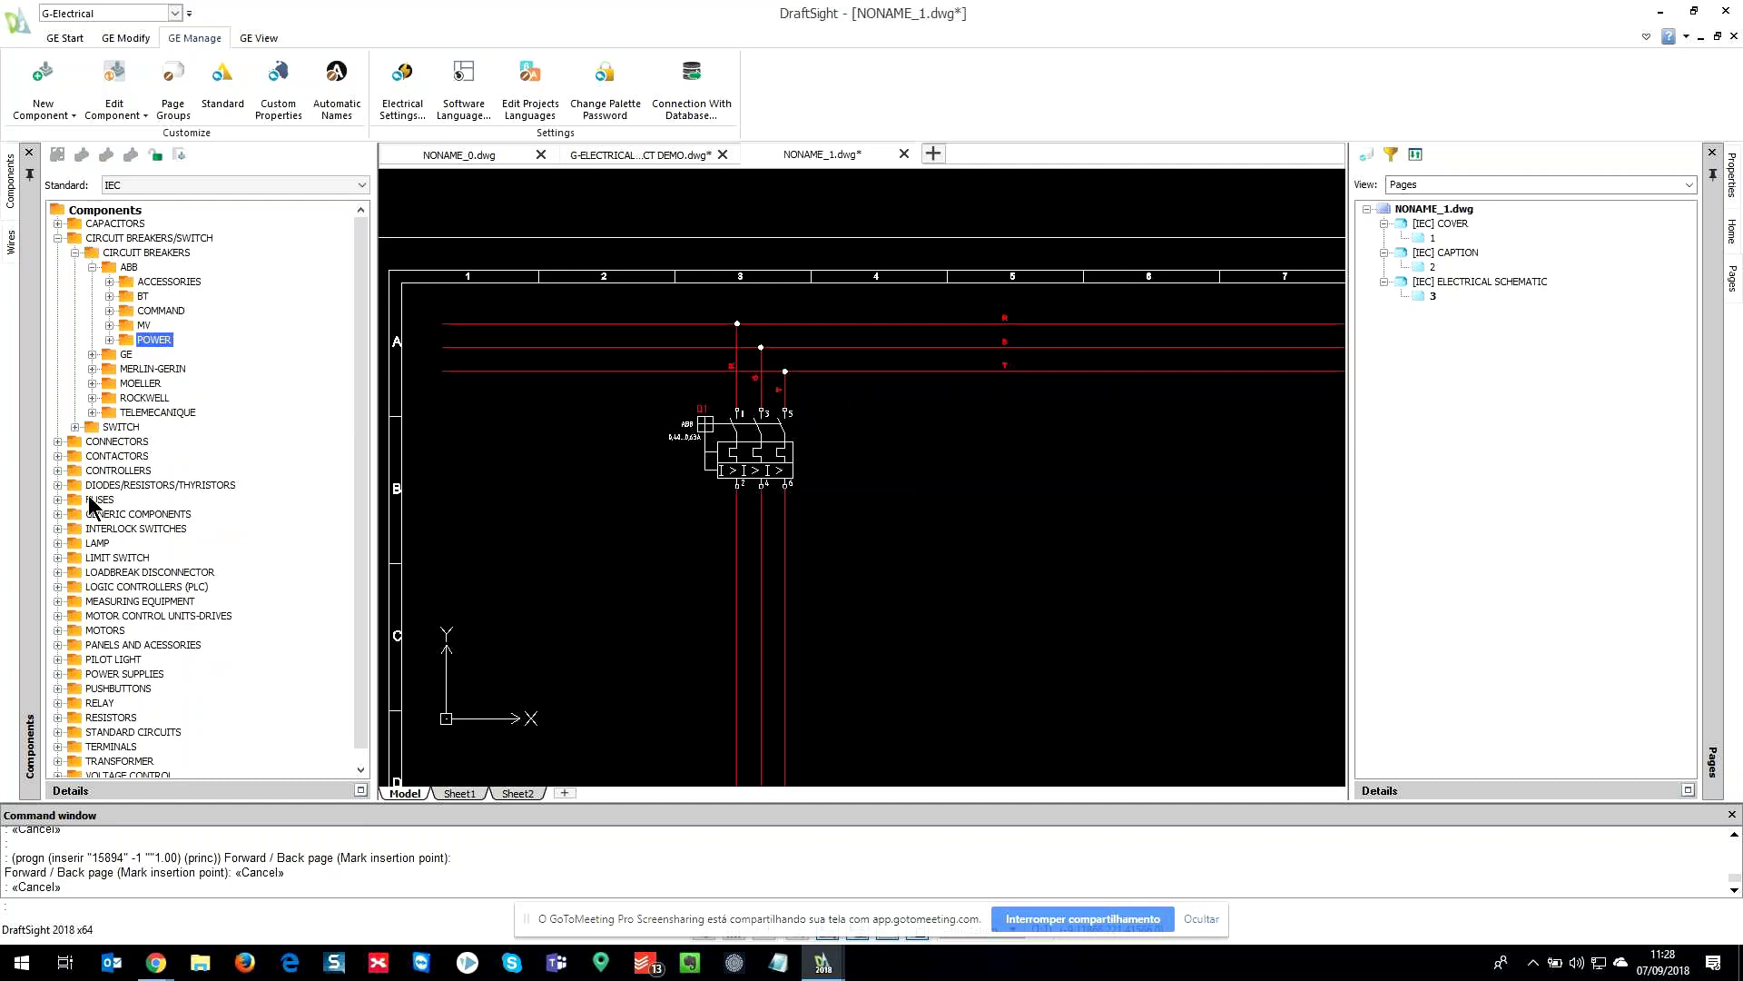
scroll(89, 494, "down", 1)
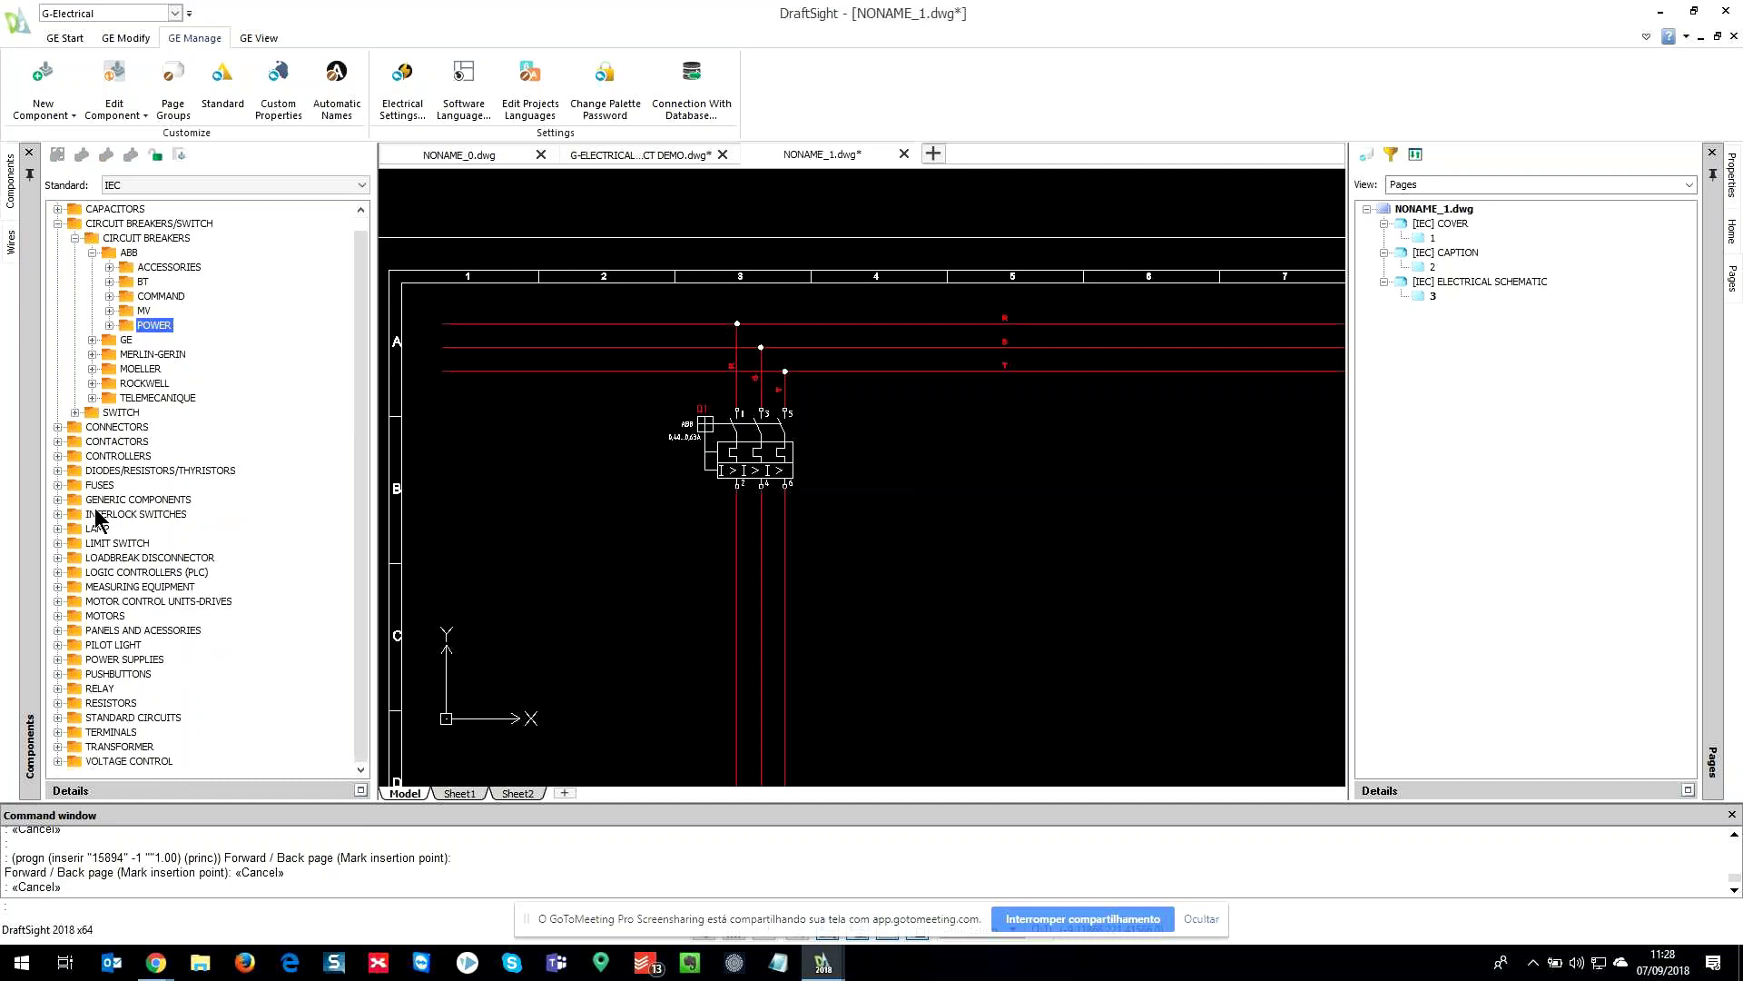
left_click(58, 441)
left_click(75, 456)
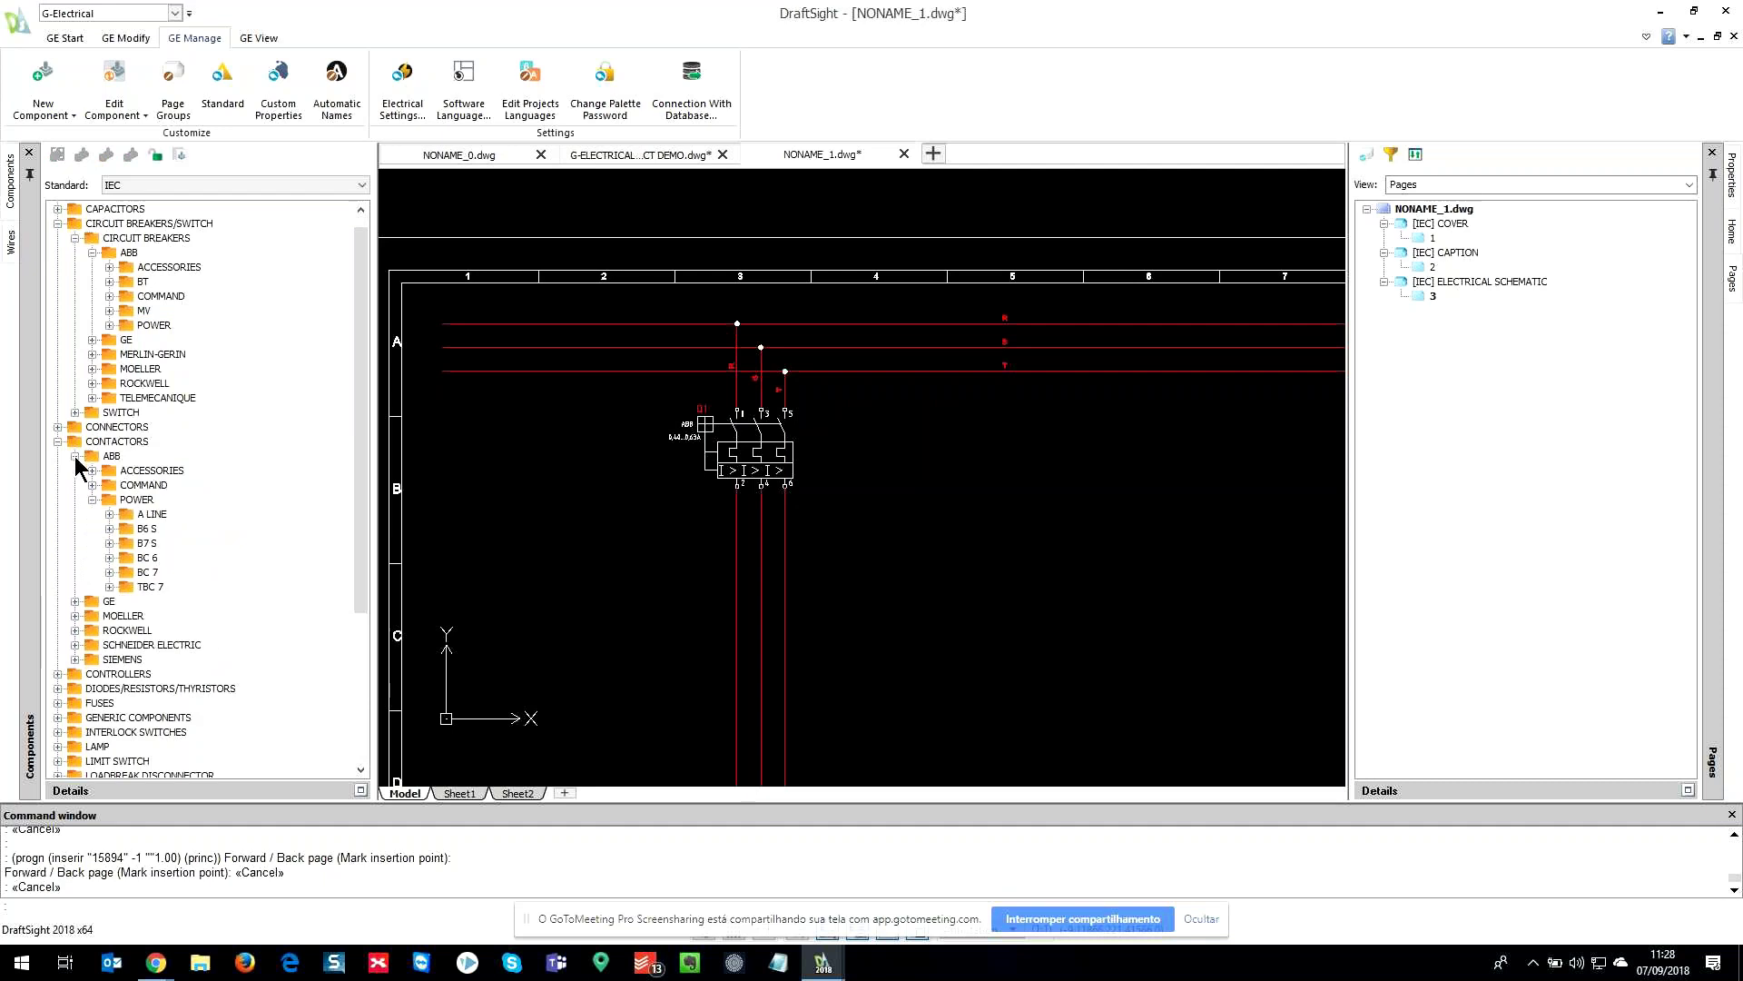
left_click(109, 514)
right_click(227, 385)
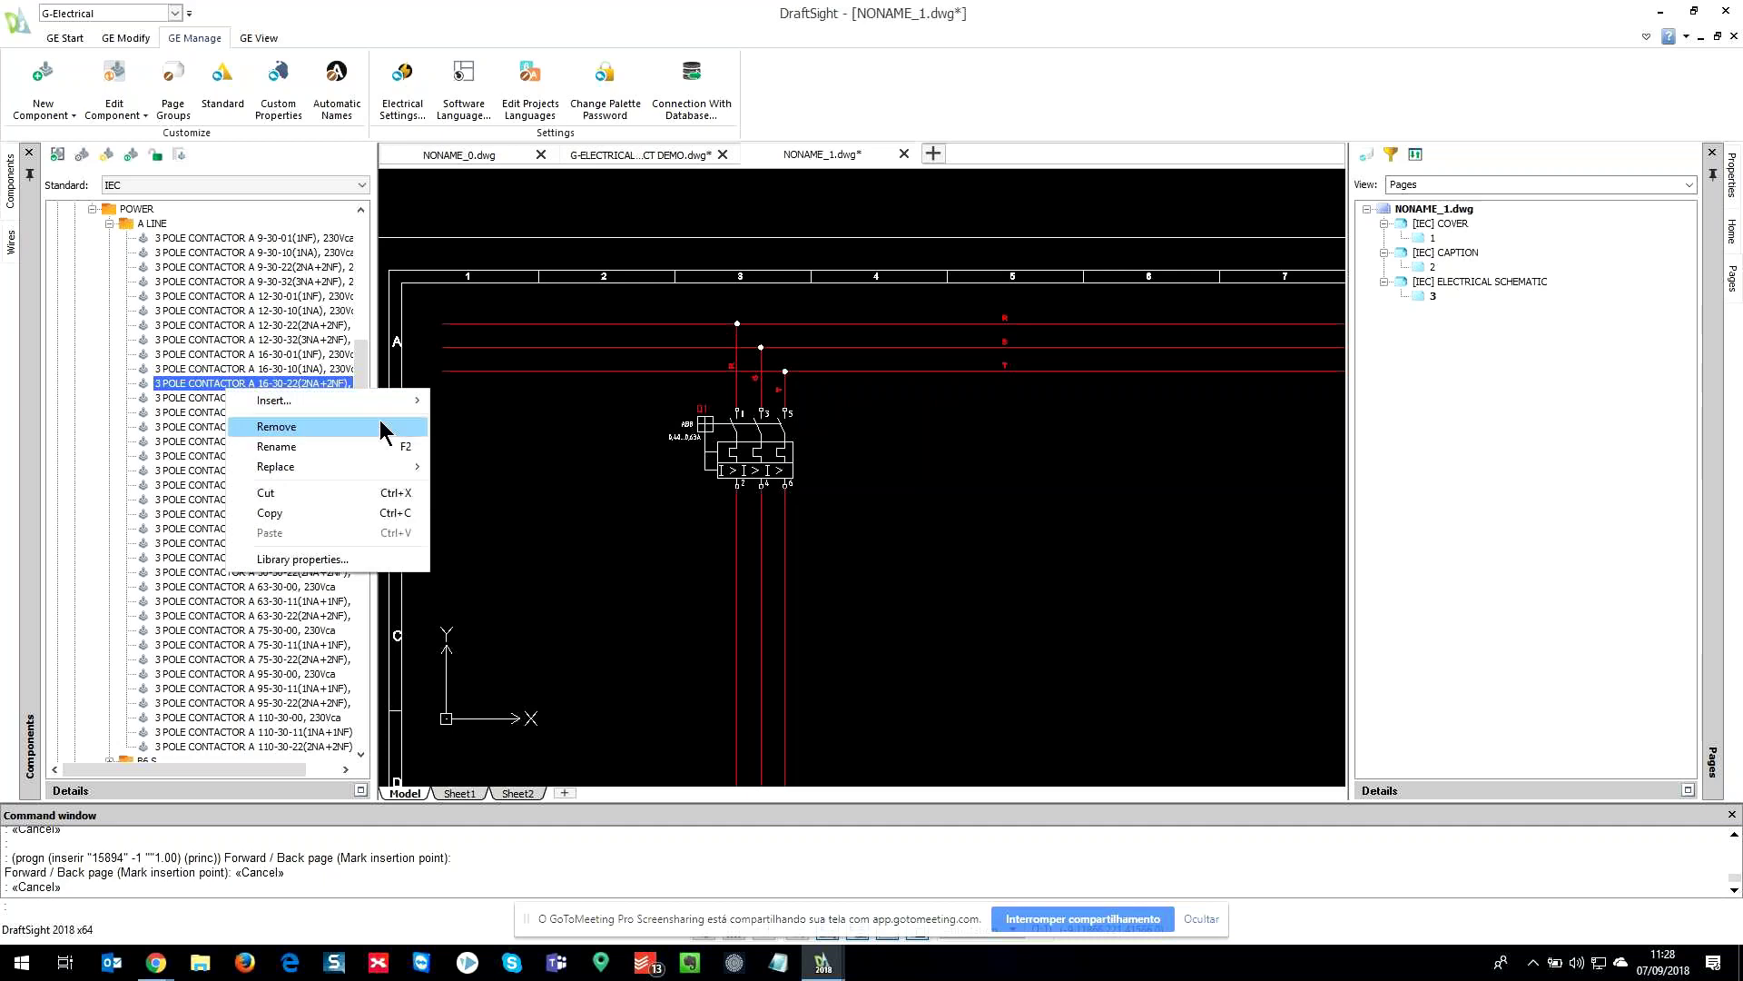
- Add page 4 to the electrical schematic group and reopen page 3
right_click(1432, 302)
left_click(1507, 334)
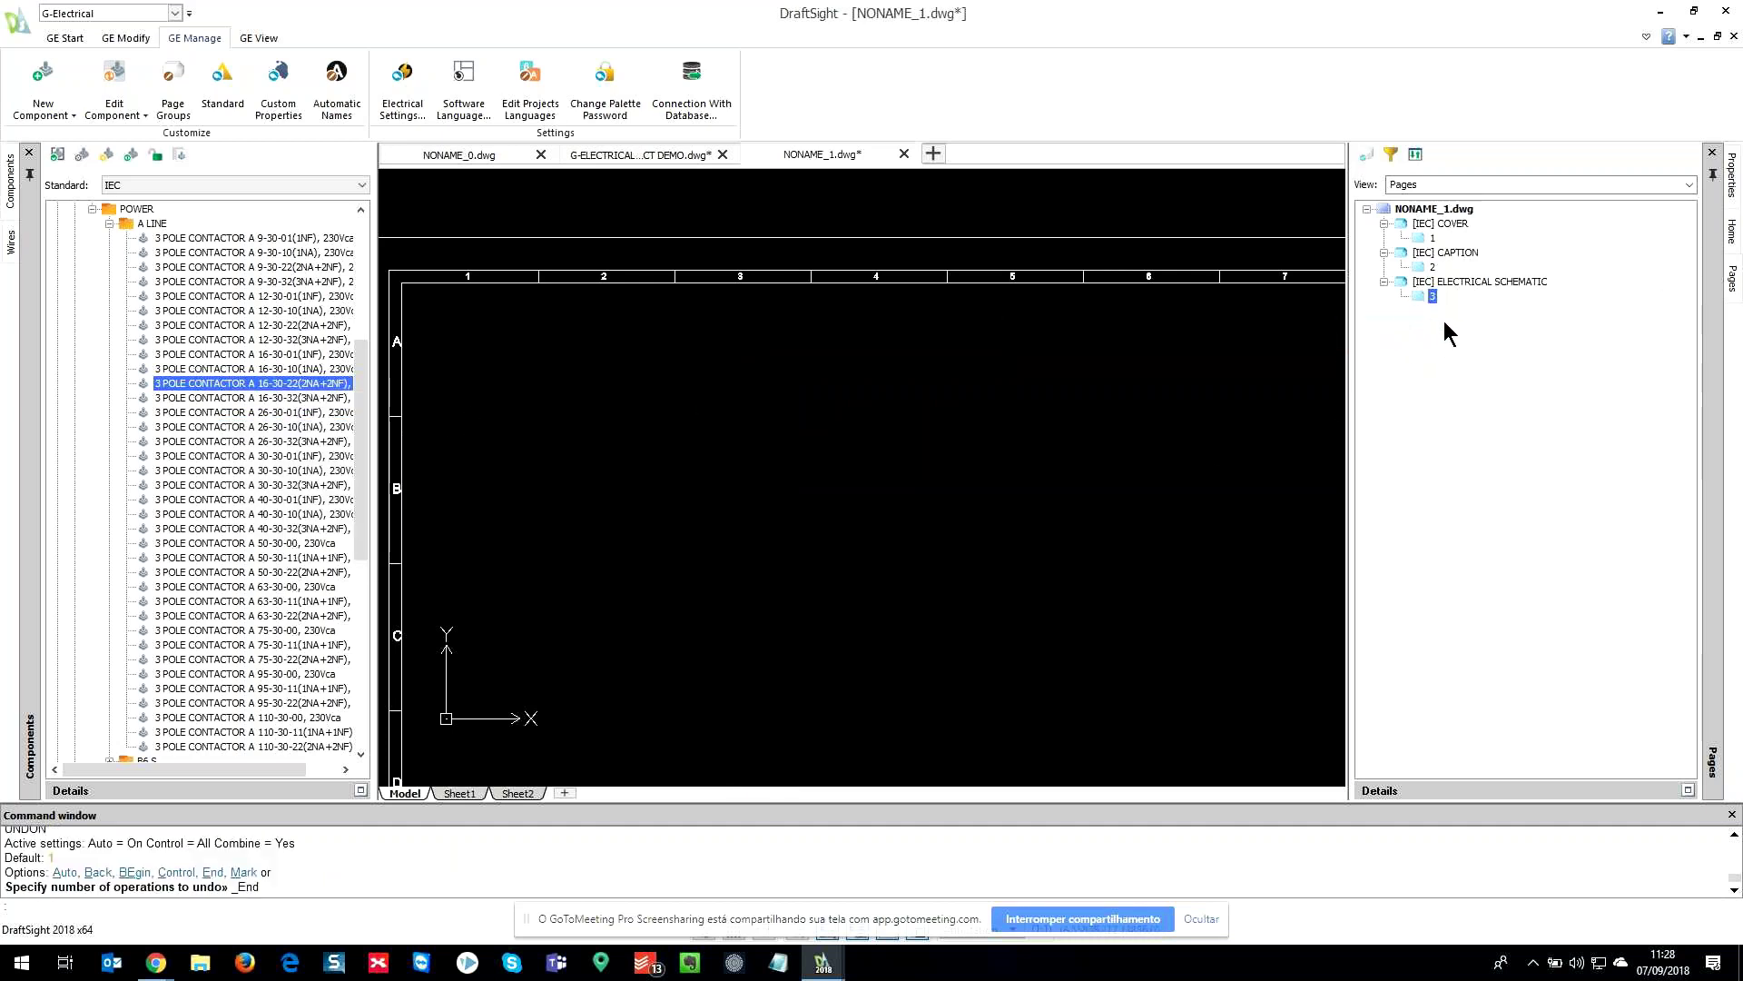
double_click(1431, 298)
scroll(647, 350, "up", 4)
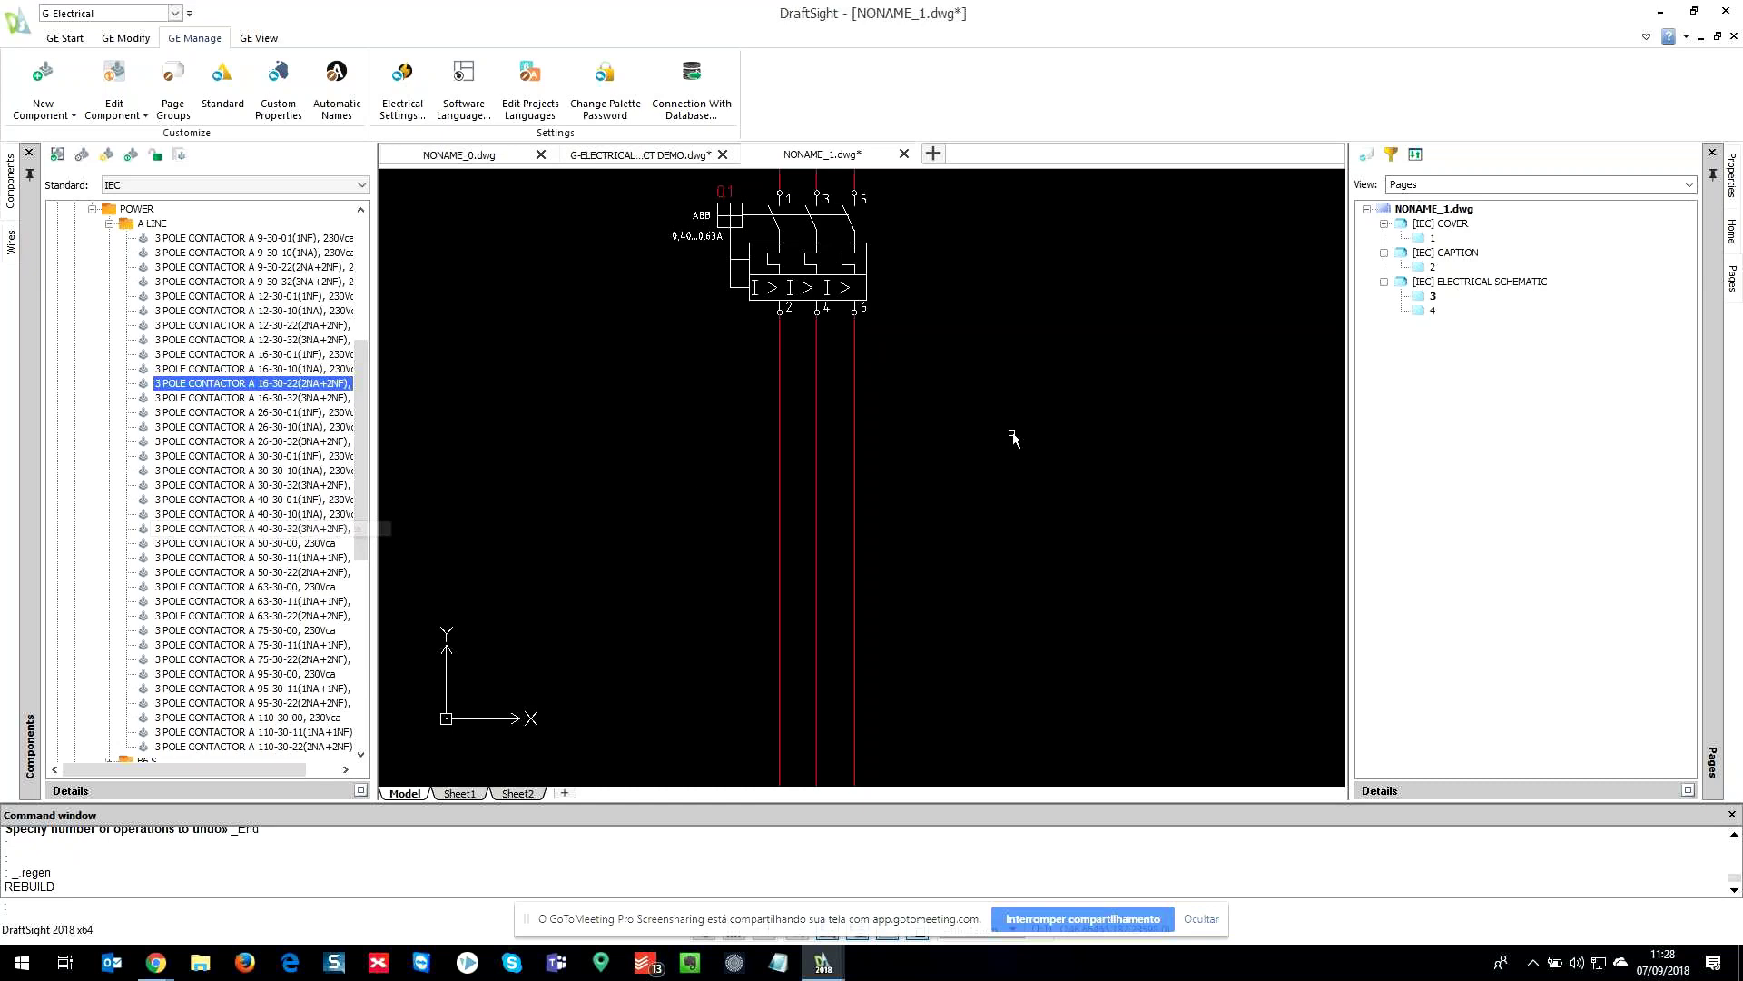
scroll(904, 438, "down", 3)
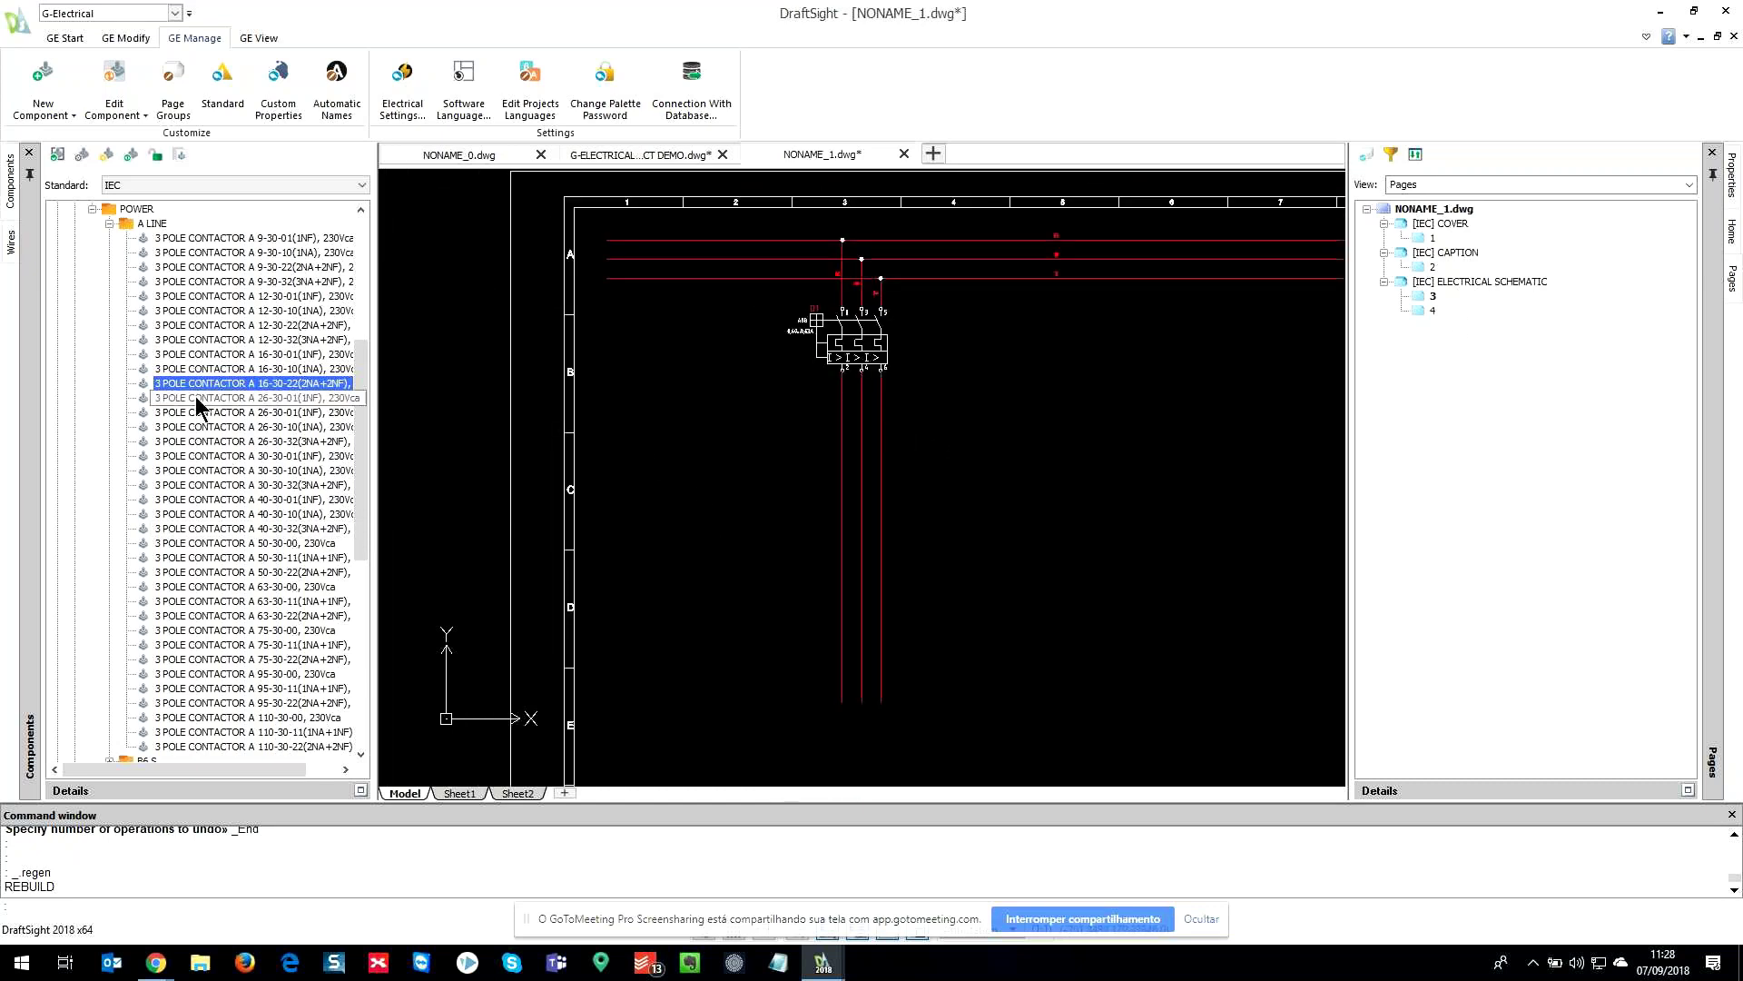
- Place a THREE-PHASE MOTOR + GND from the motors library at the lower ends of the three vertical wires
left_click(91, 209)
left_click(59, 616)
left_click(76, 630)
left_click(241, 627)
left_click(209, 615)
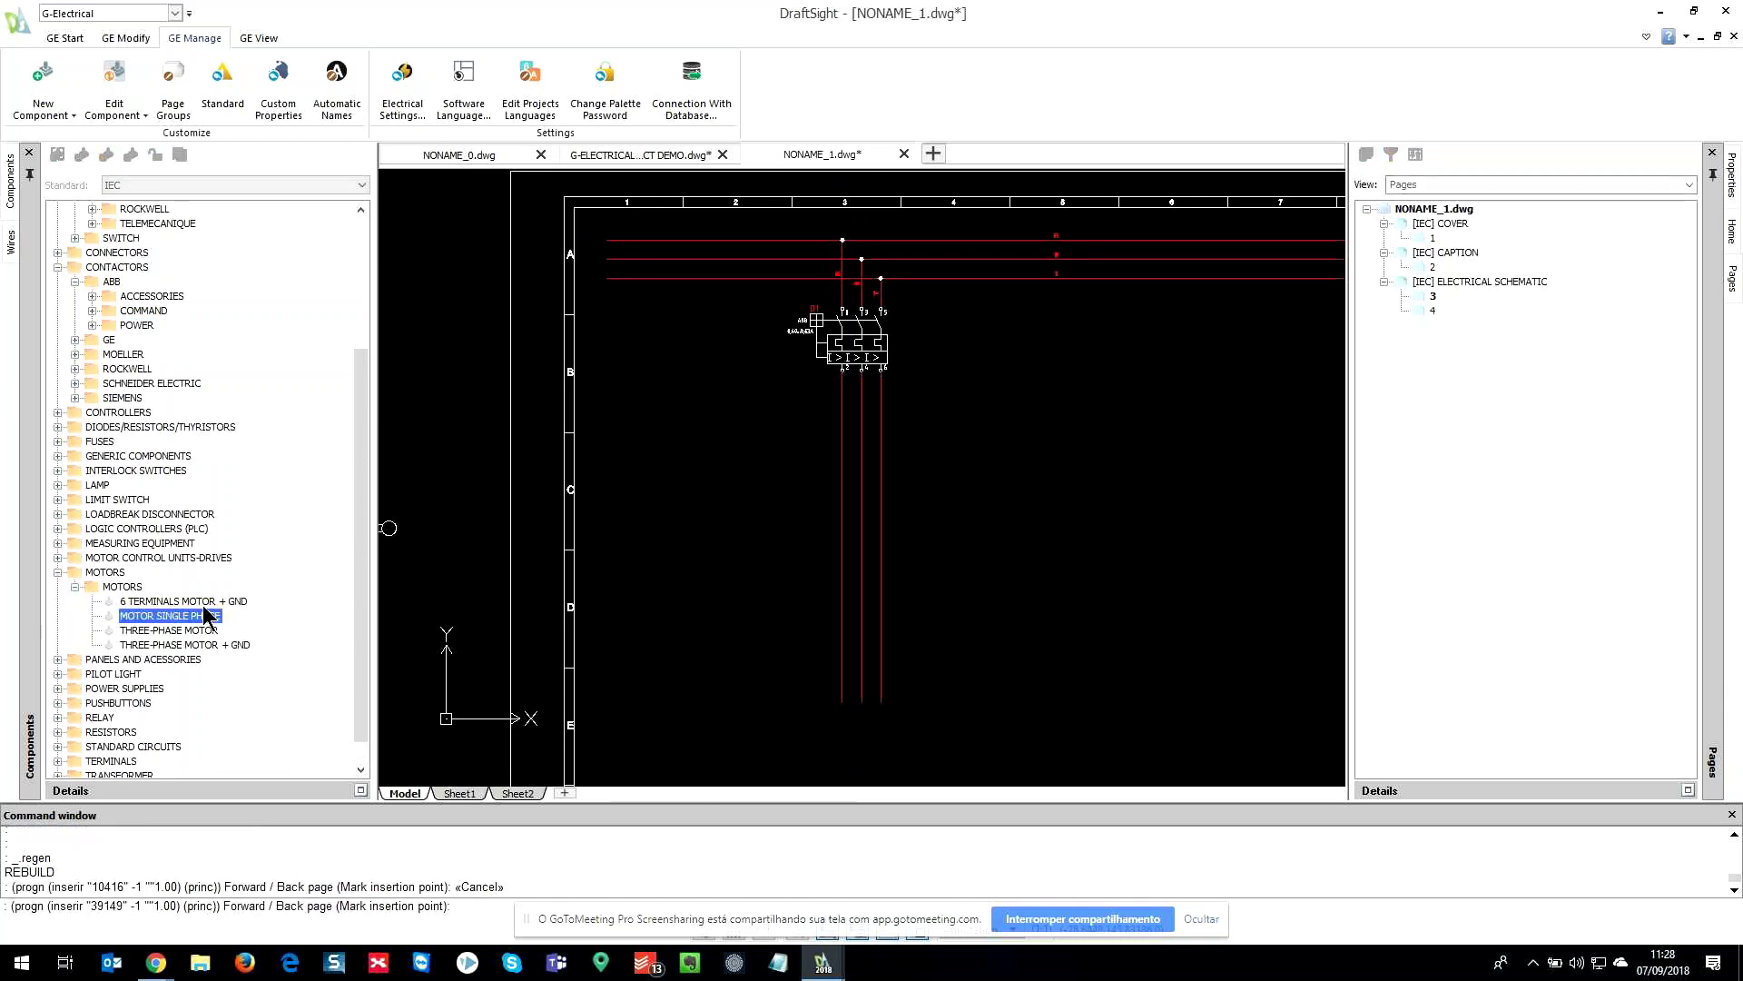
scroll(762, 544, "up", 5)
key("Escape")
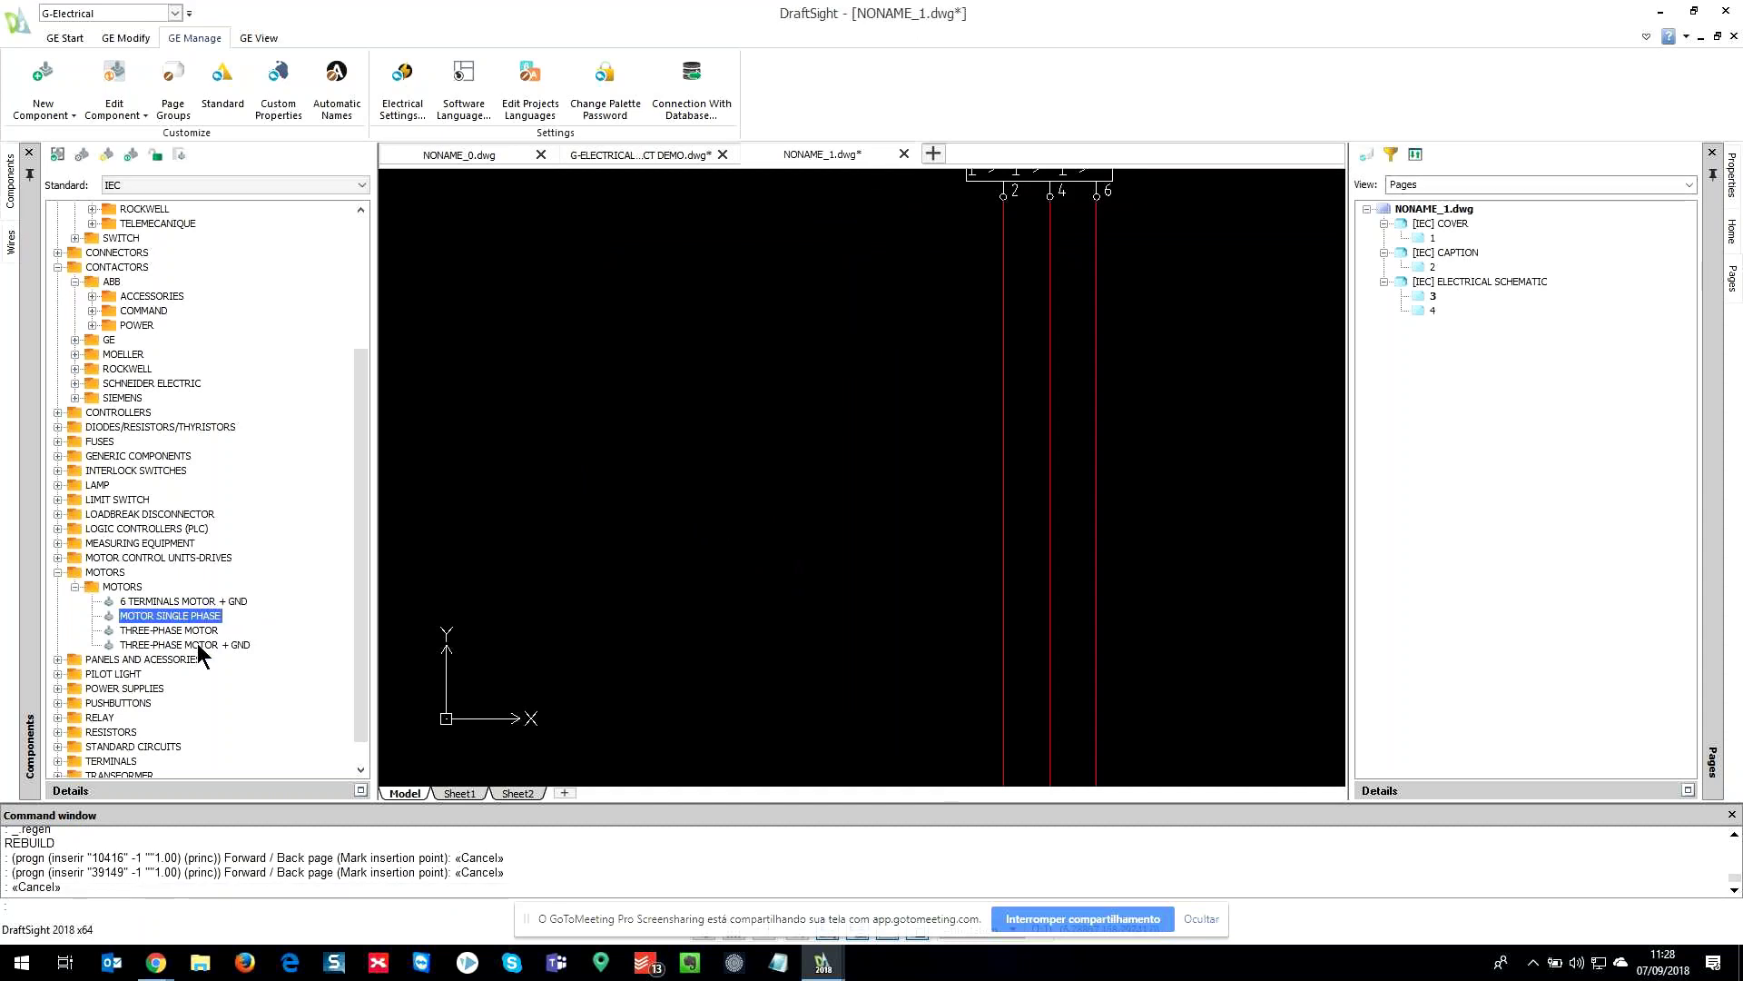
left_click(198, 643)
scroll(871, 472, "down", 5)
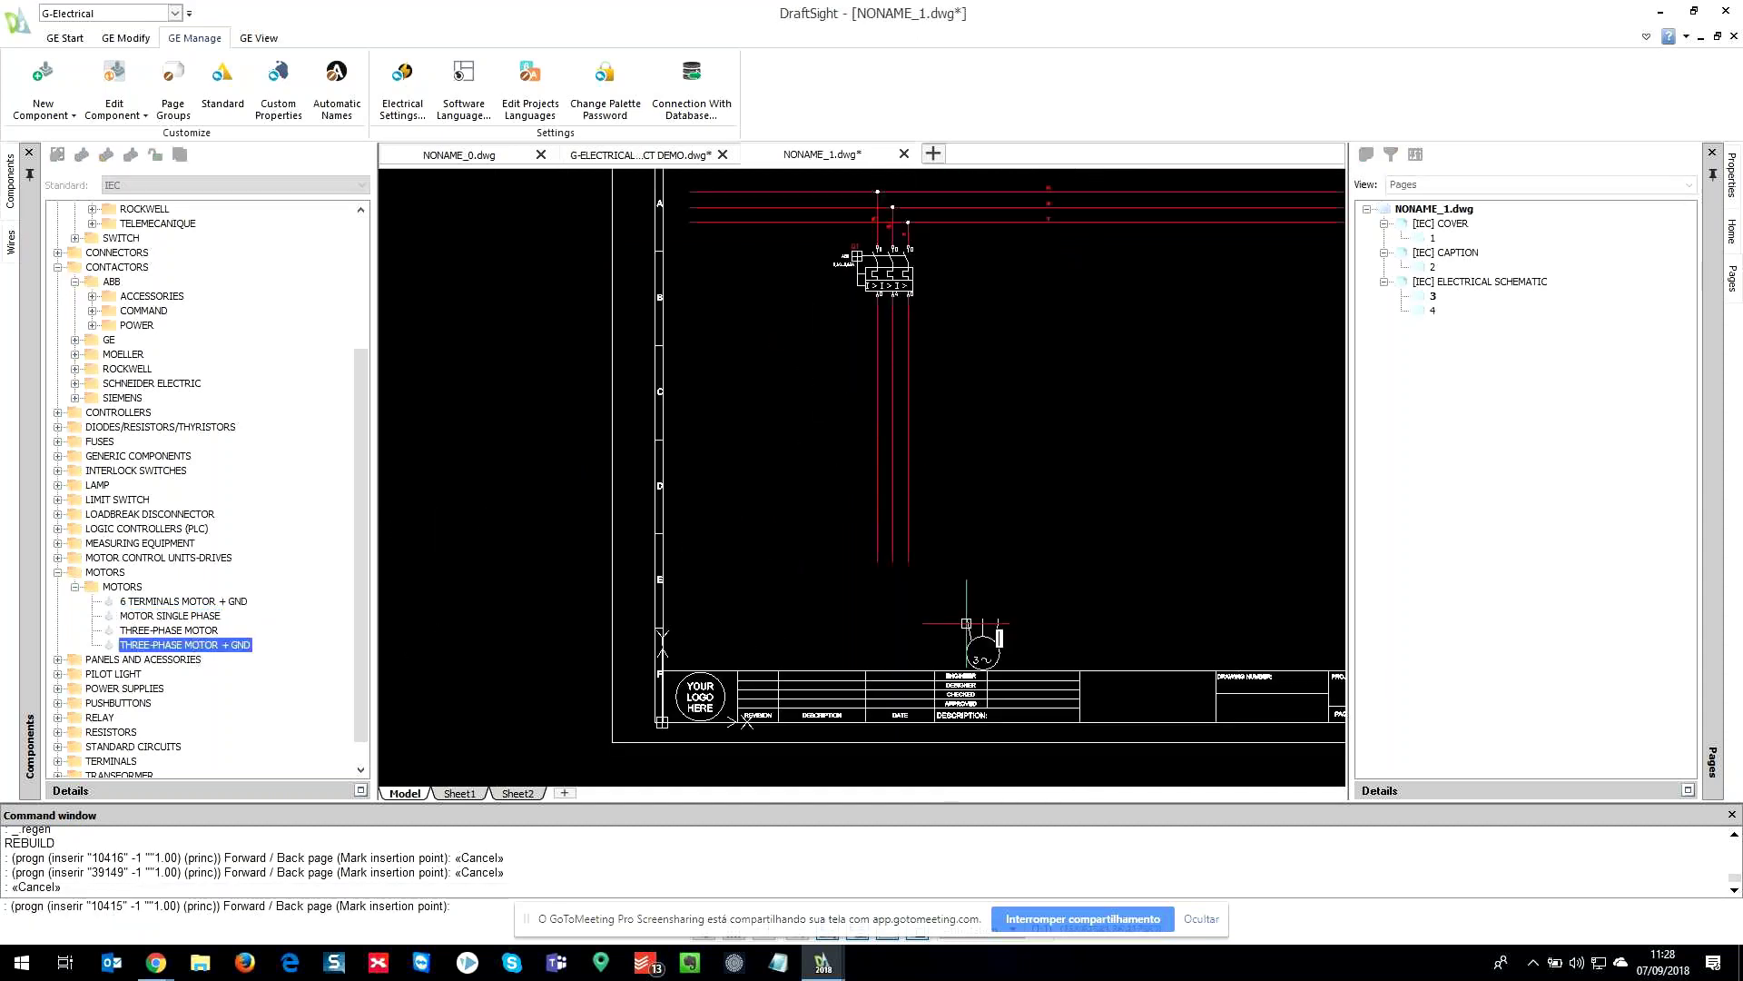
scroll(845, 518, "up", 6)
left_click(754, 371)
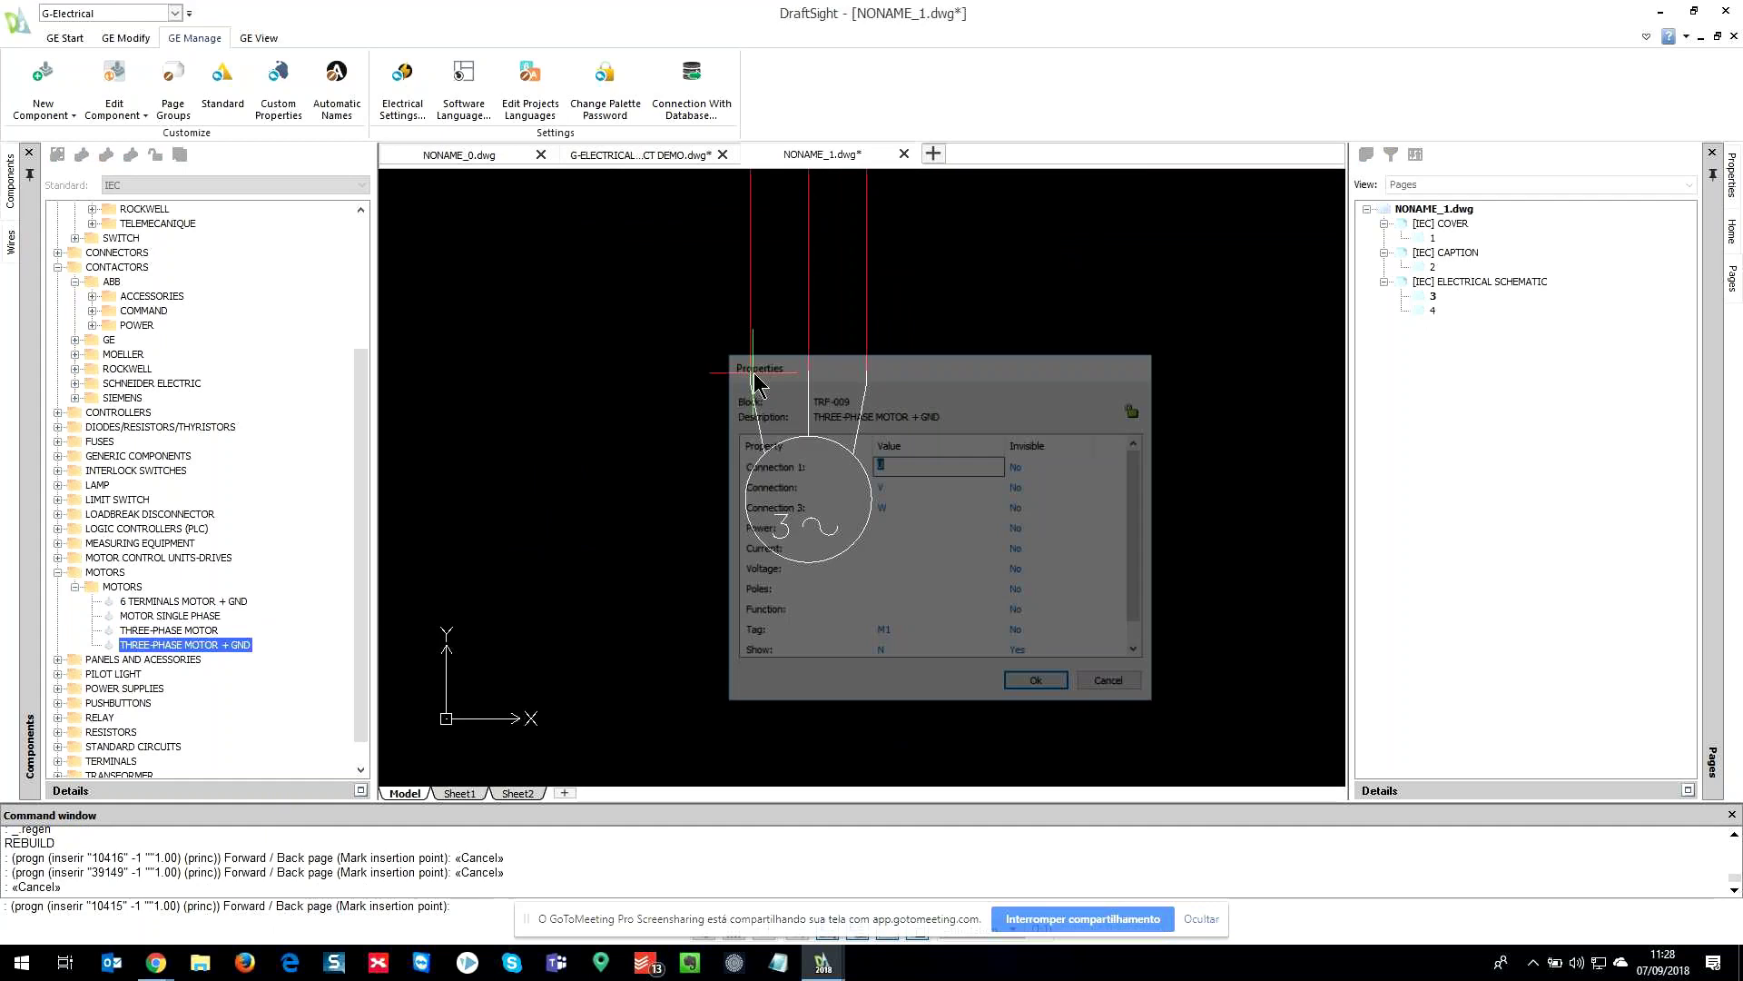
- Set the motor's current to 10A, voltage to 220V and poles to 8, and end motor insertion
scroll(904, 448, "down", 1)
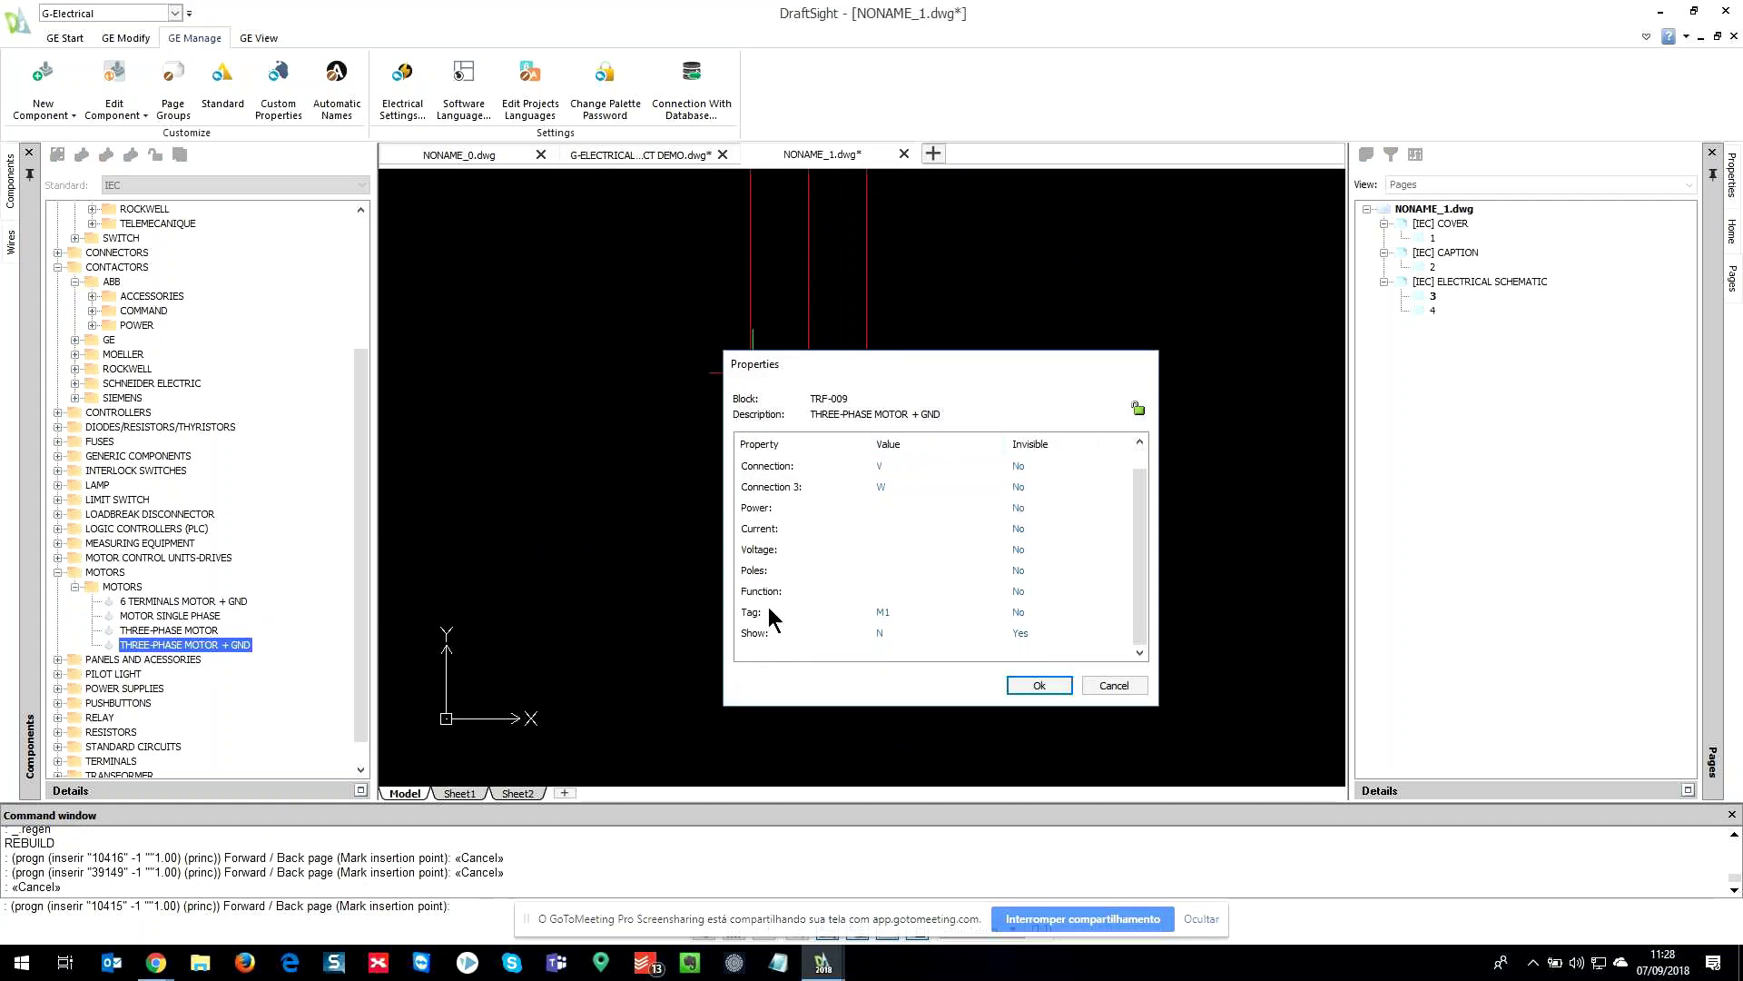
scroll(911, 515, "up", 1)
scroll(953, 459, "down", 1)
left_click(858, 476)
left_click(849, 498)
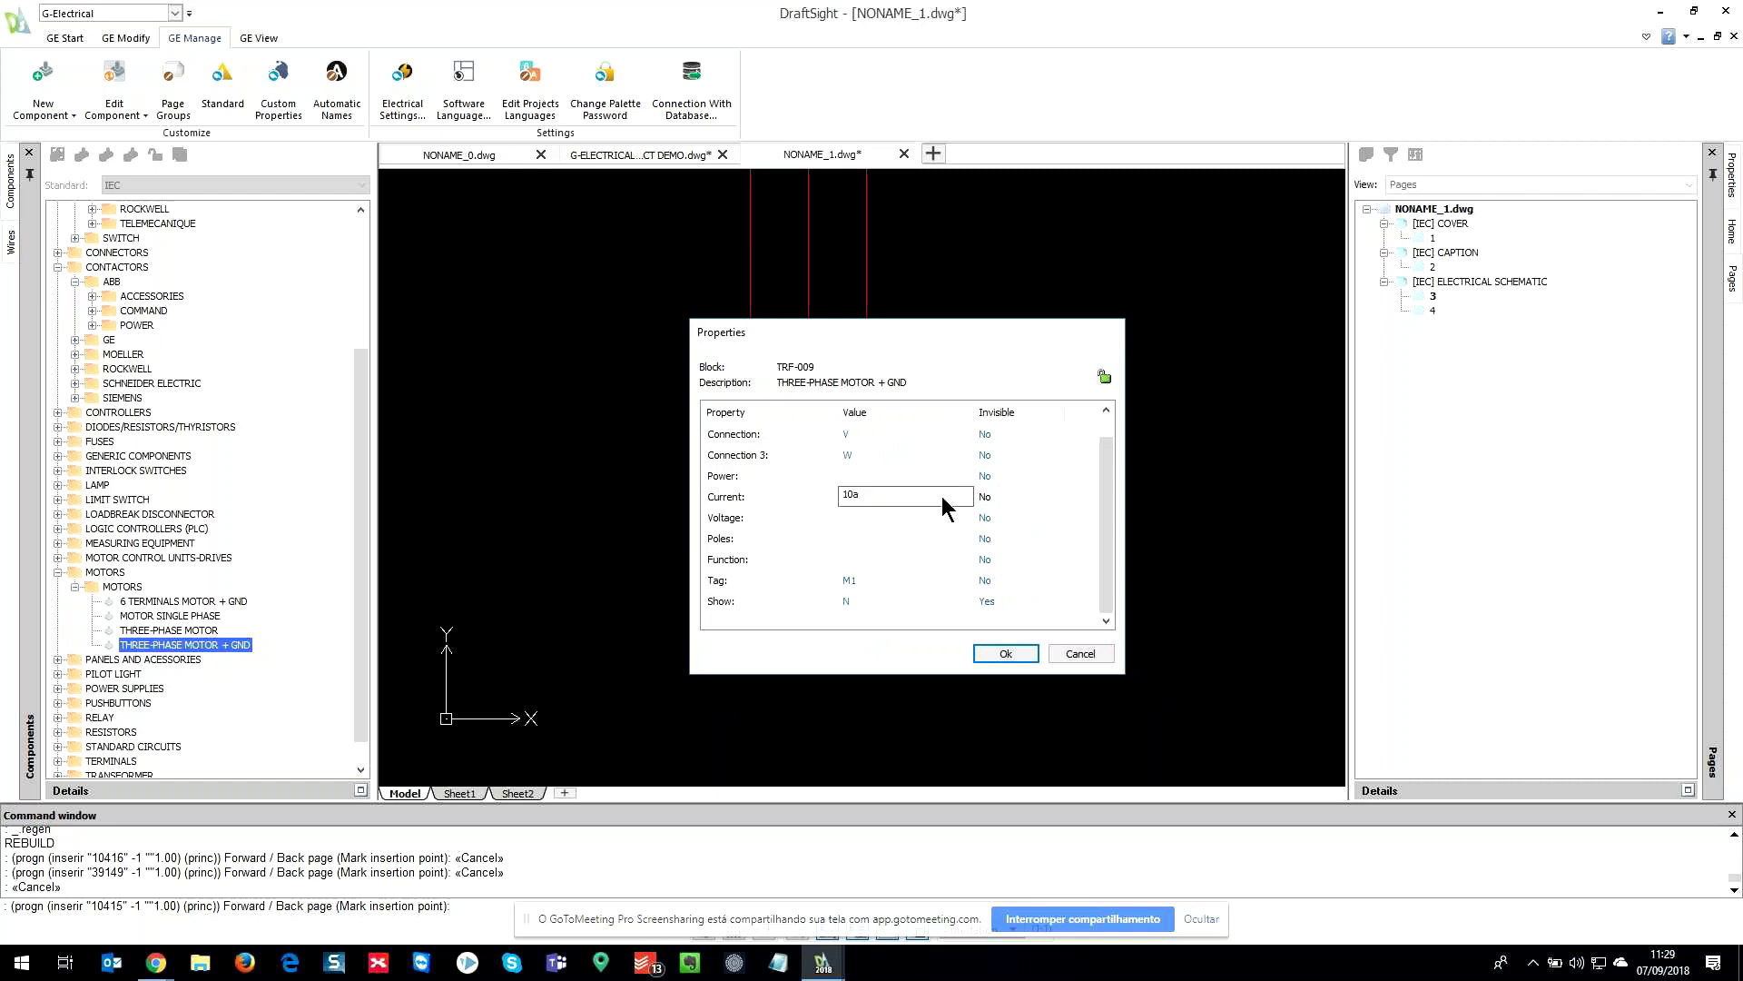
left_click(866, 517)
type("220")
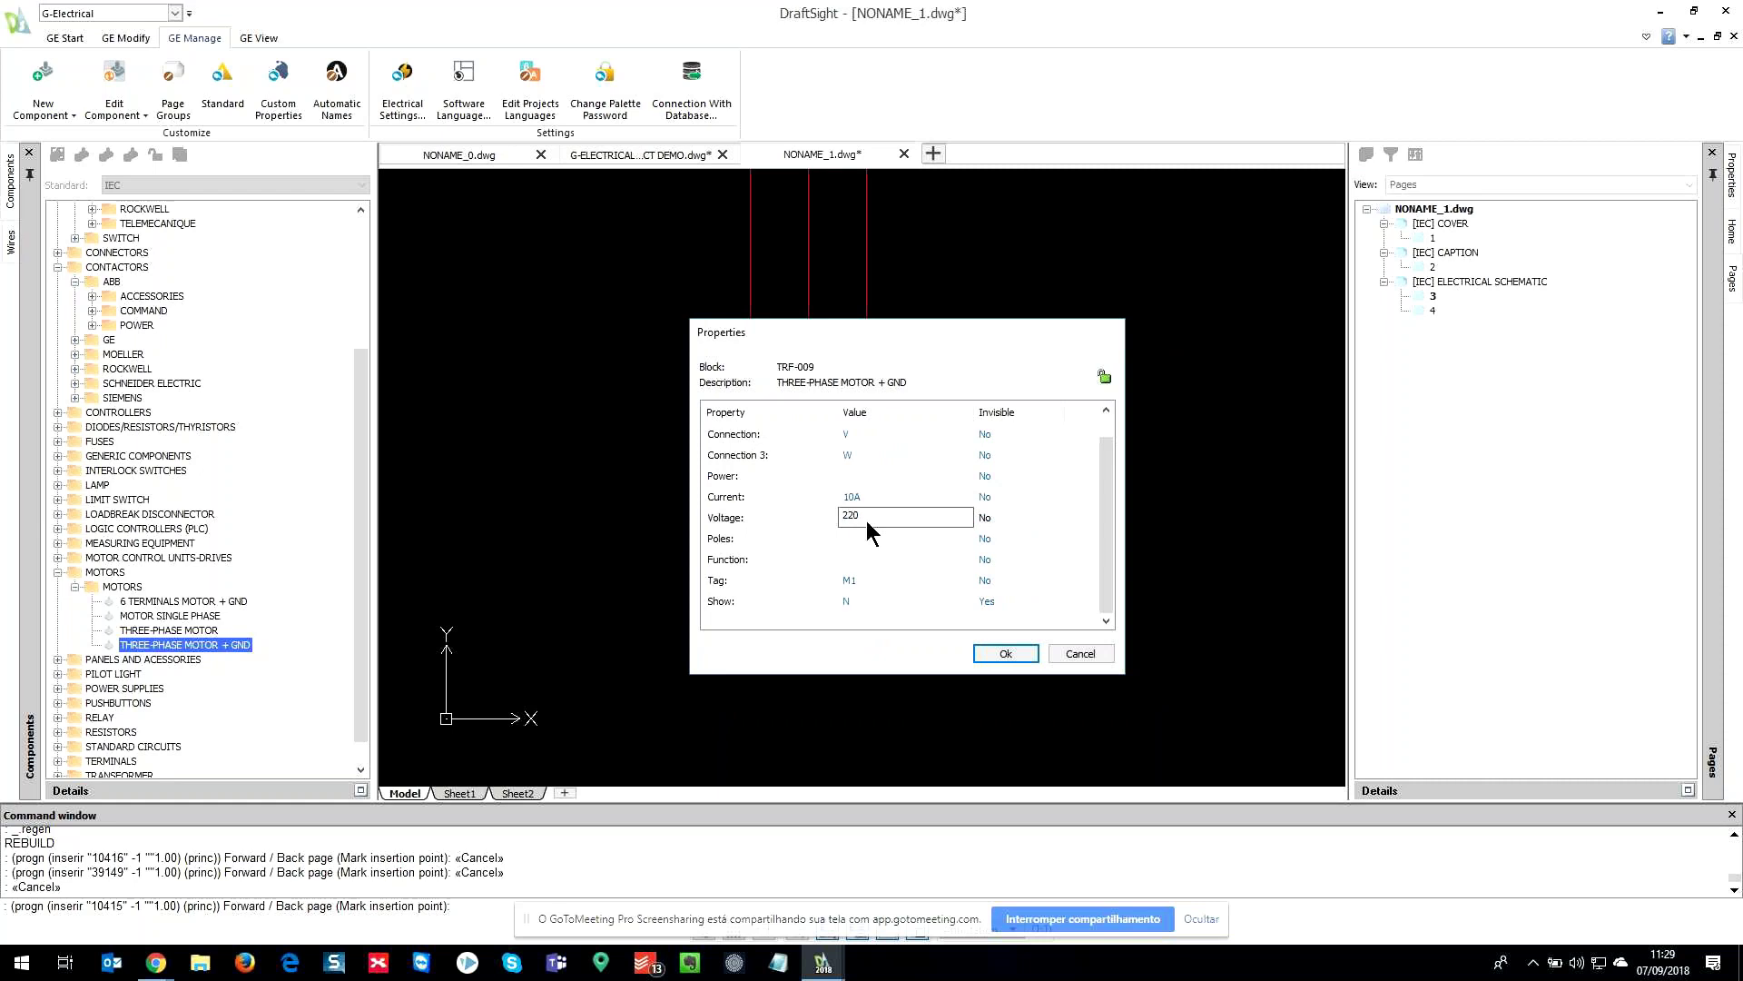
type("V")
left_click(887, 543)
type("8")
left_click(1005, 653)
left_click(752, 319)
scroll(1000, 538, "down", 2)
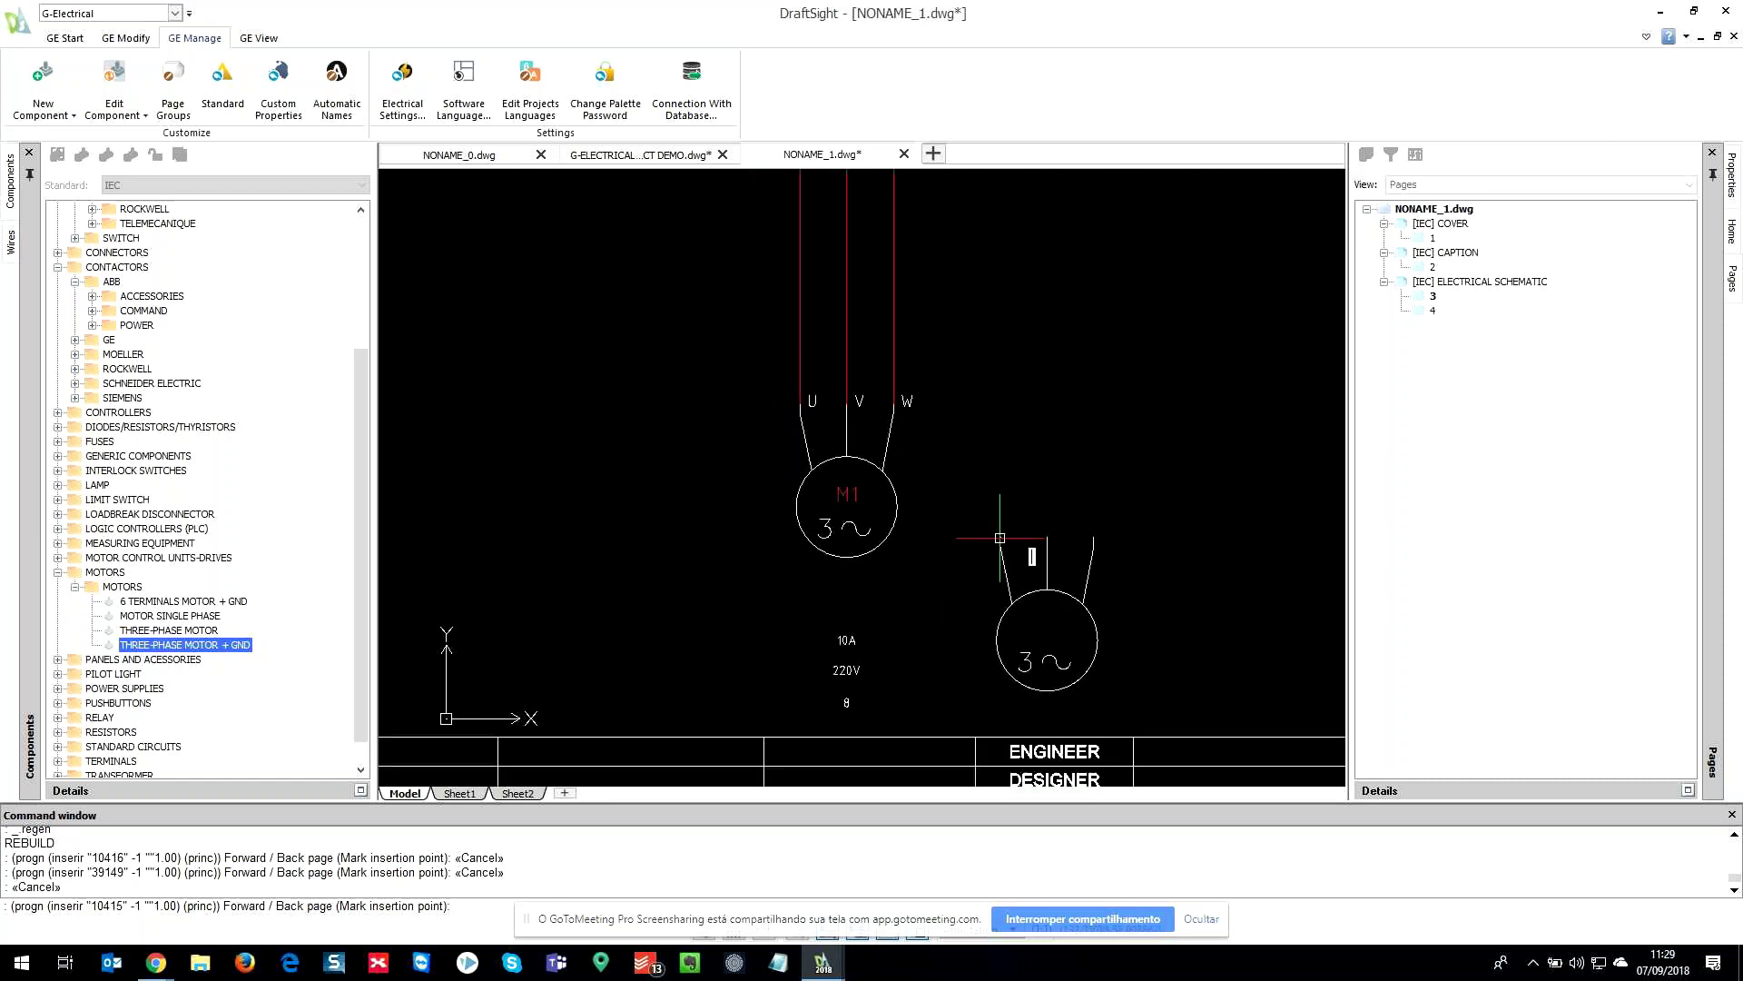
key("Escape")
- Change the motor's Poles attribute to 8 POLES
scroll(999, 538, "down", 1)
double_click(885, 647)
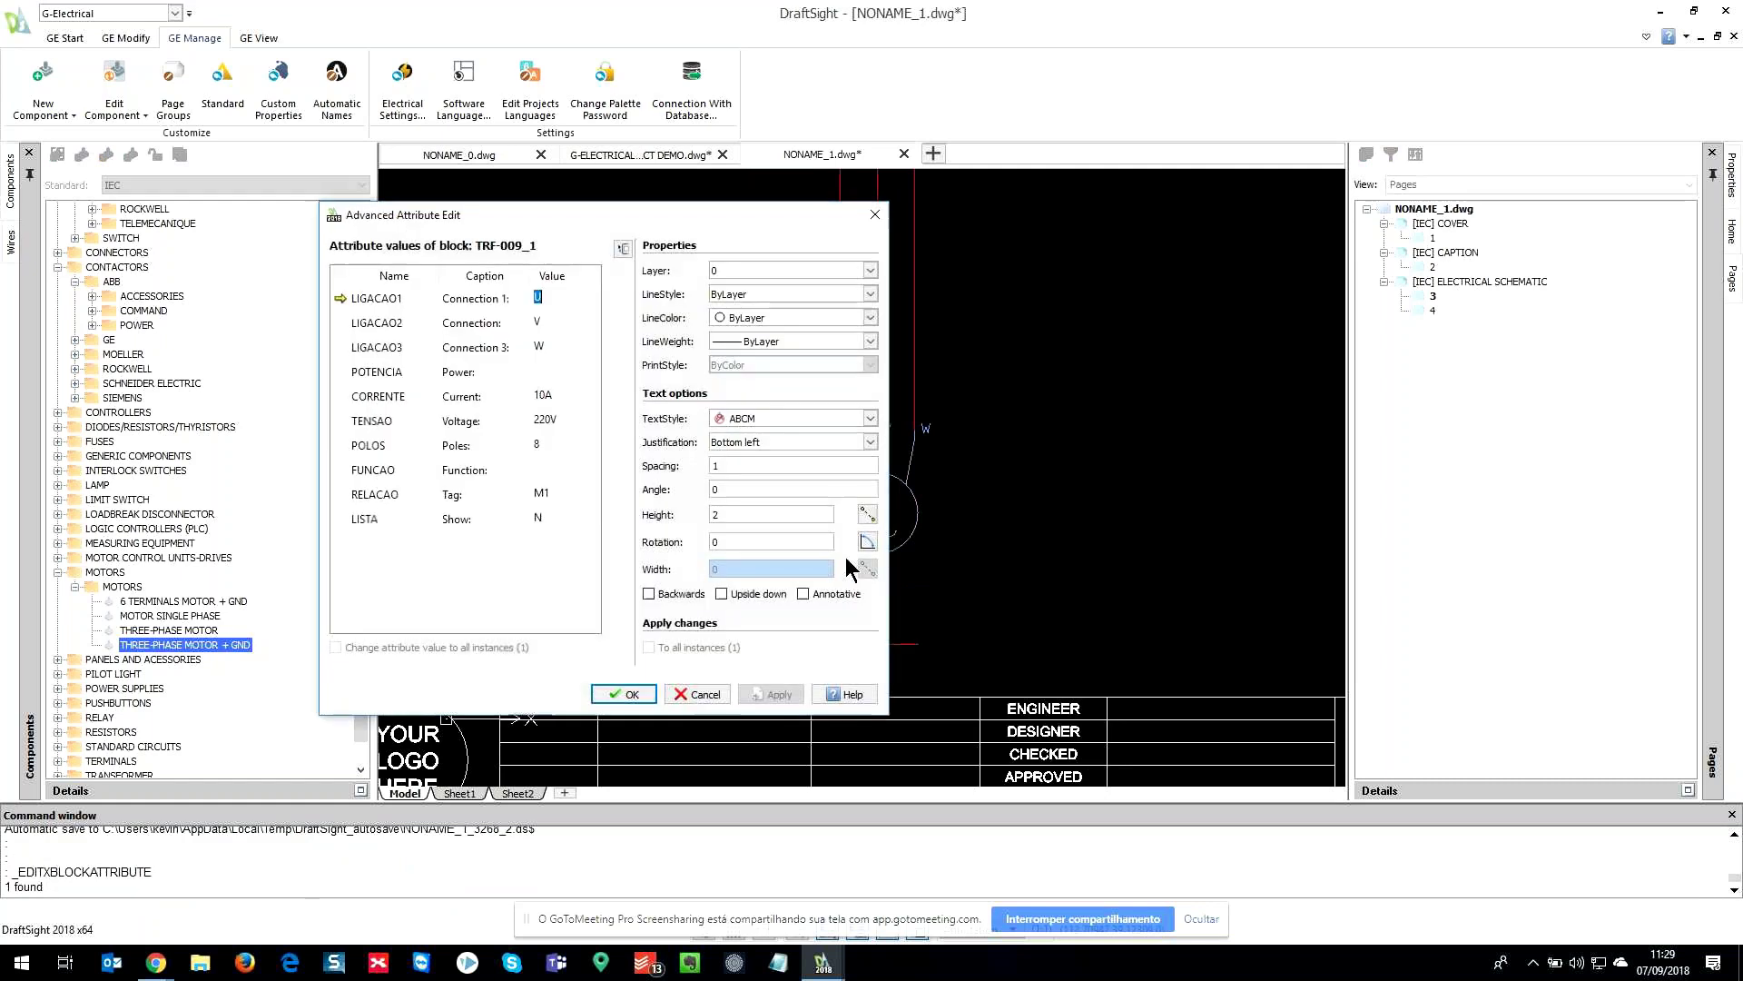
left_click(556, 442)
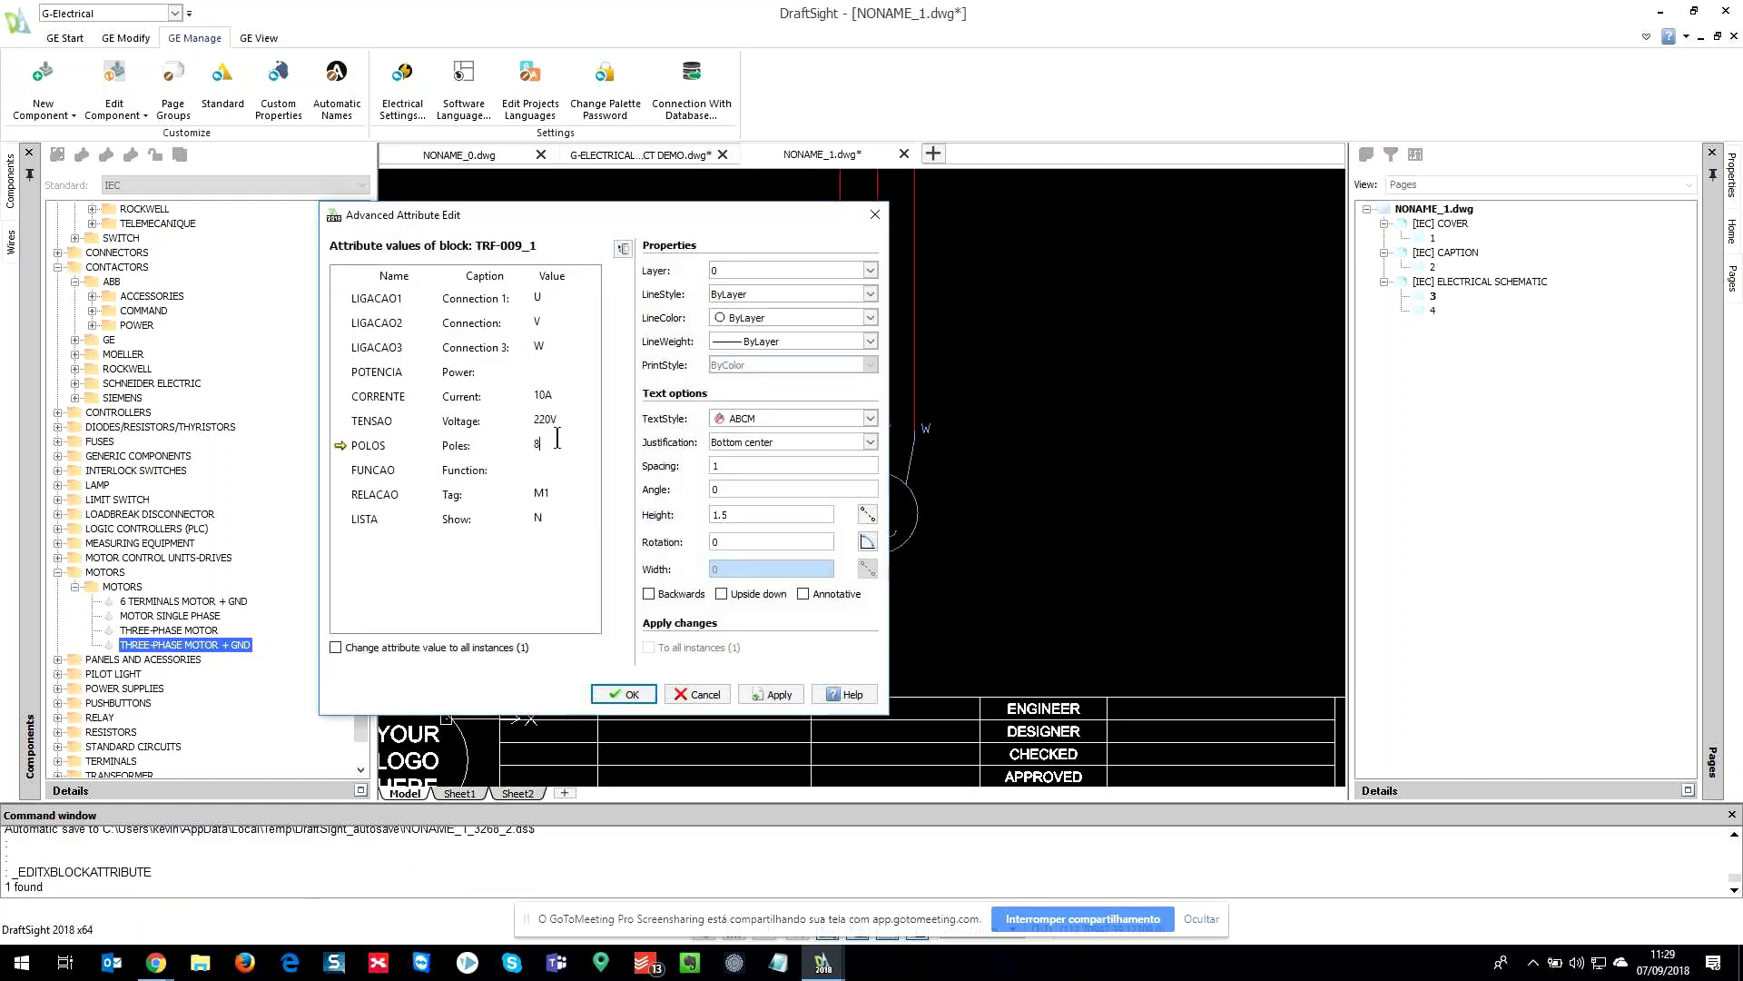
type("POLES")
key("Return")
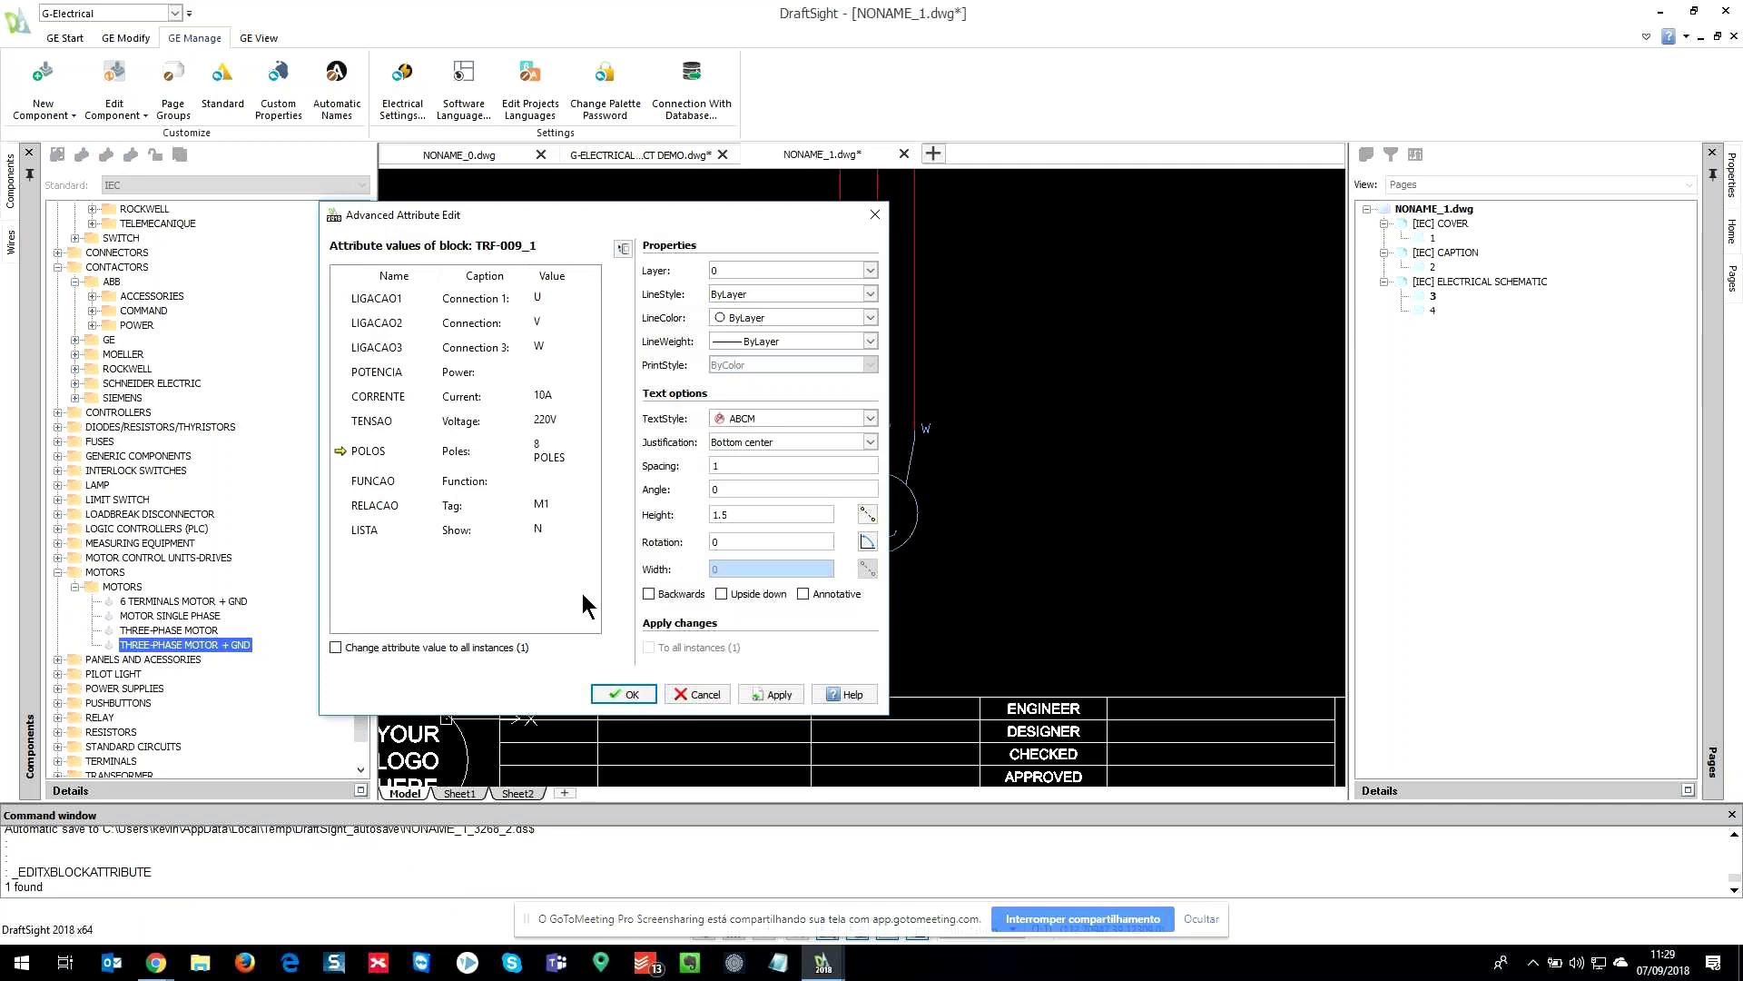
left_click(626, 693)
scroll(854, 667, "up", 5)
scroll(890, 674, "down", 5)
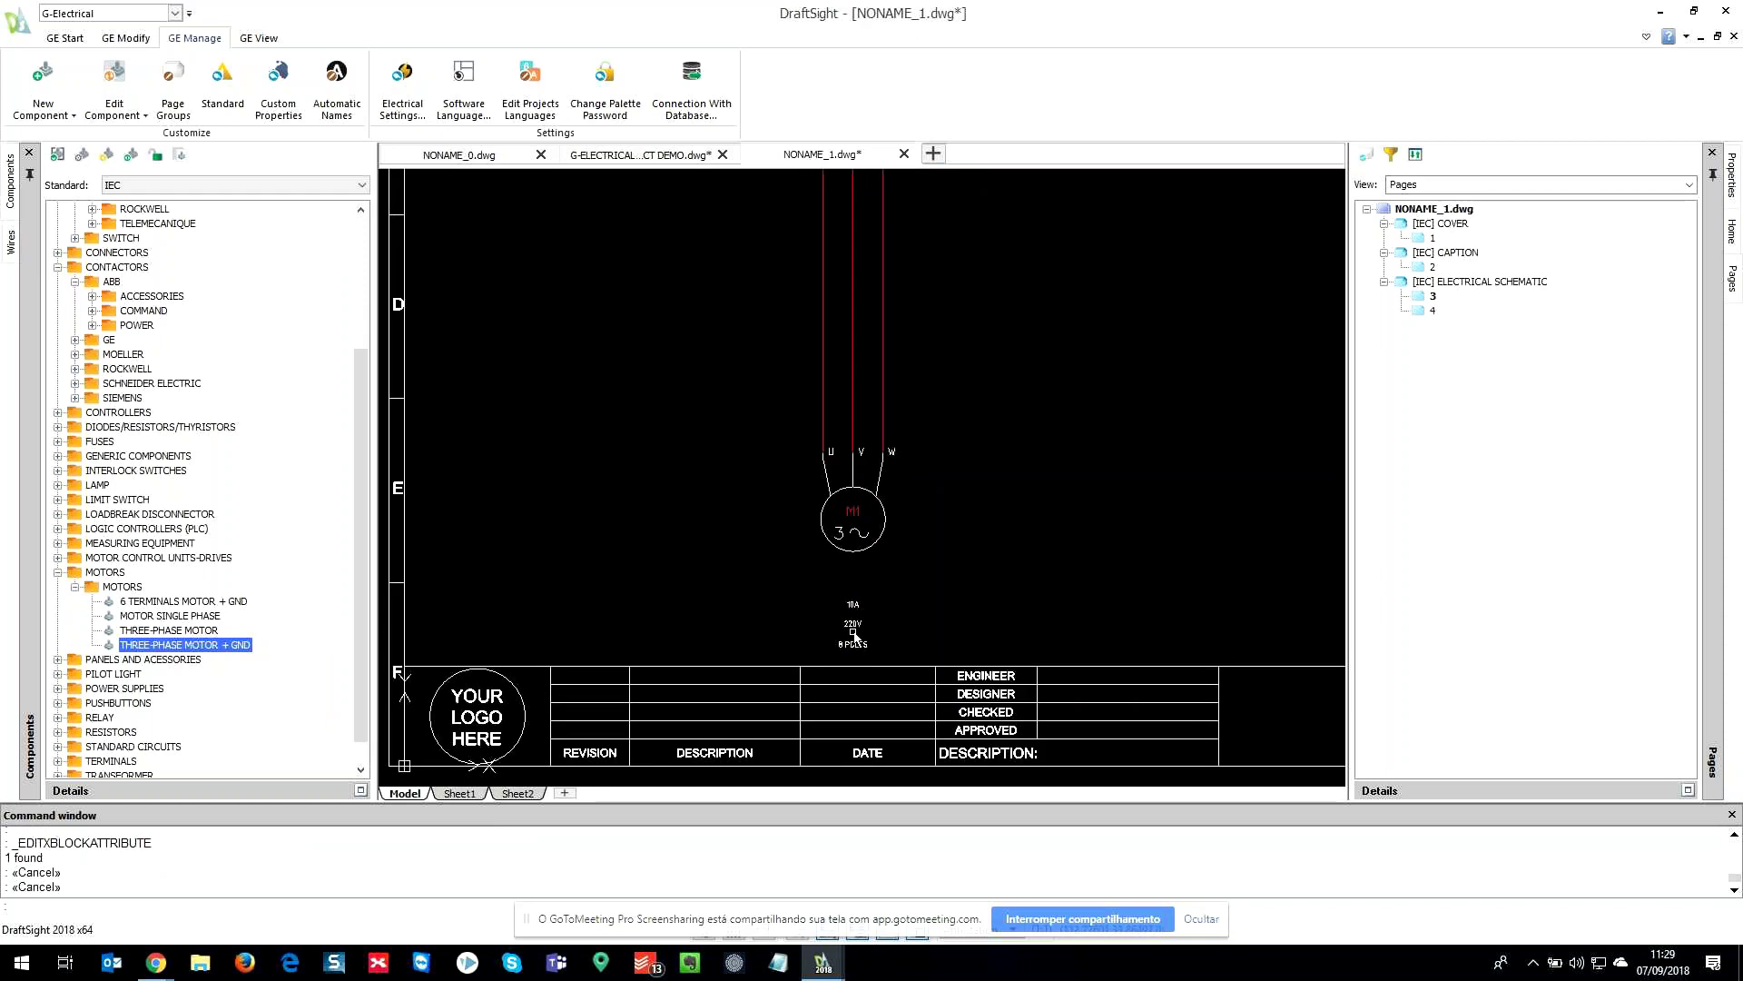
- Browse the component library for fuses and look through the DREYFFUS 3.6kV models
scroll(854, 635, "down", 4)
middle_click_drag(895, 459, 794, 456)
scroll(118, 434, "up", 4)
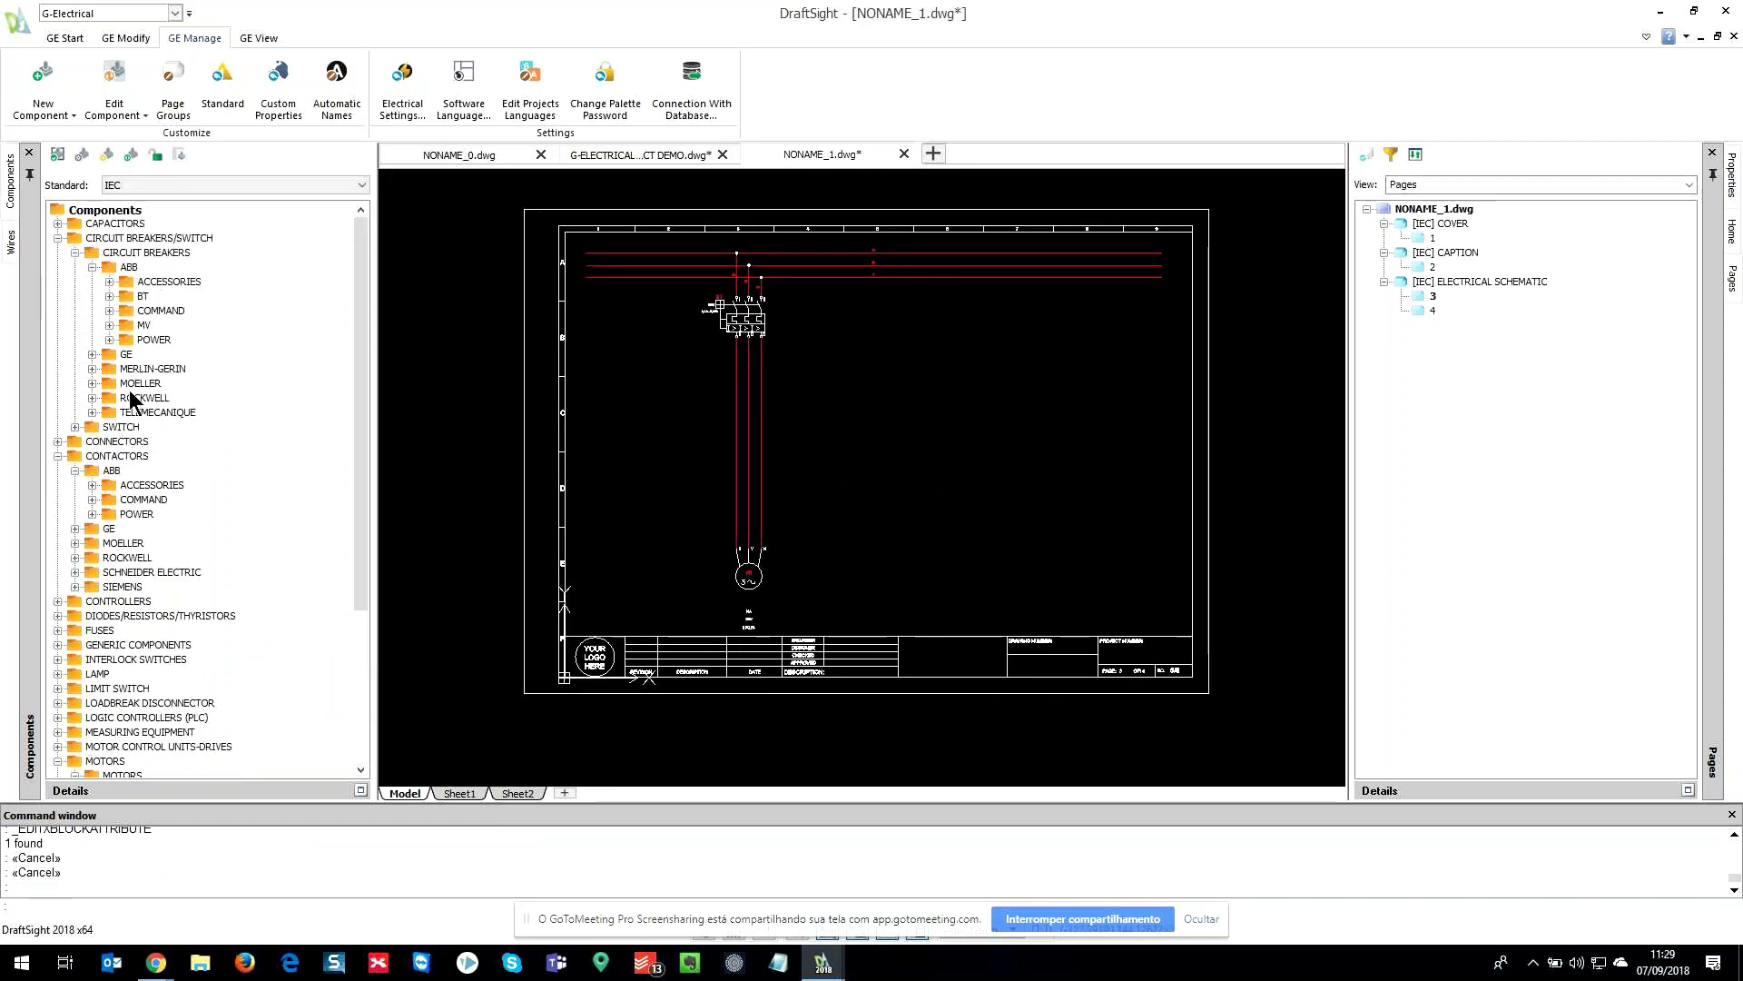
scroll(91, 459, "down", 2)
scroll(72, 567, "down", 2)
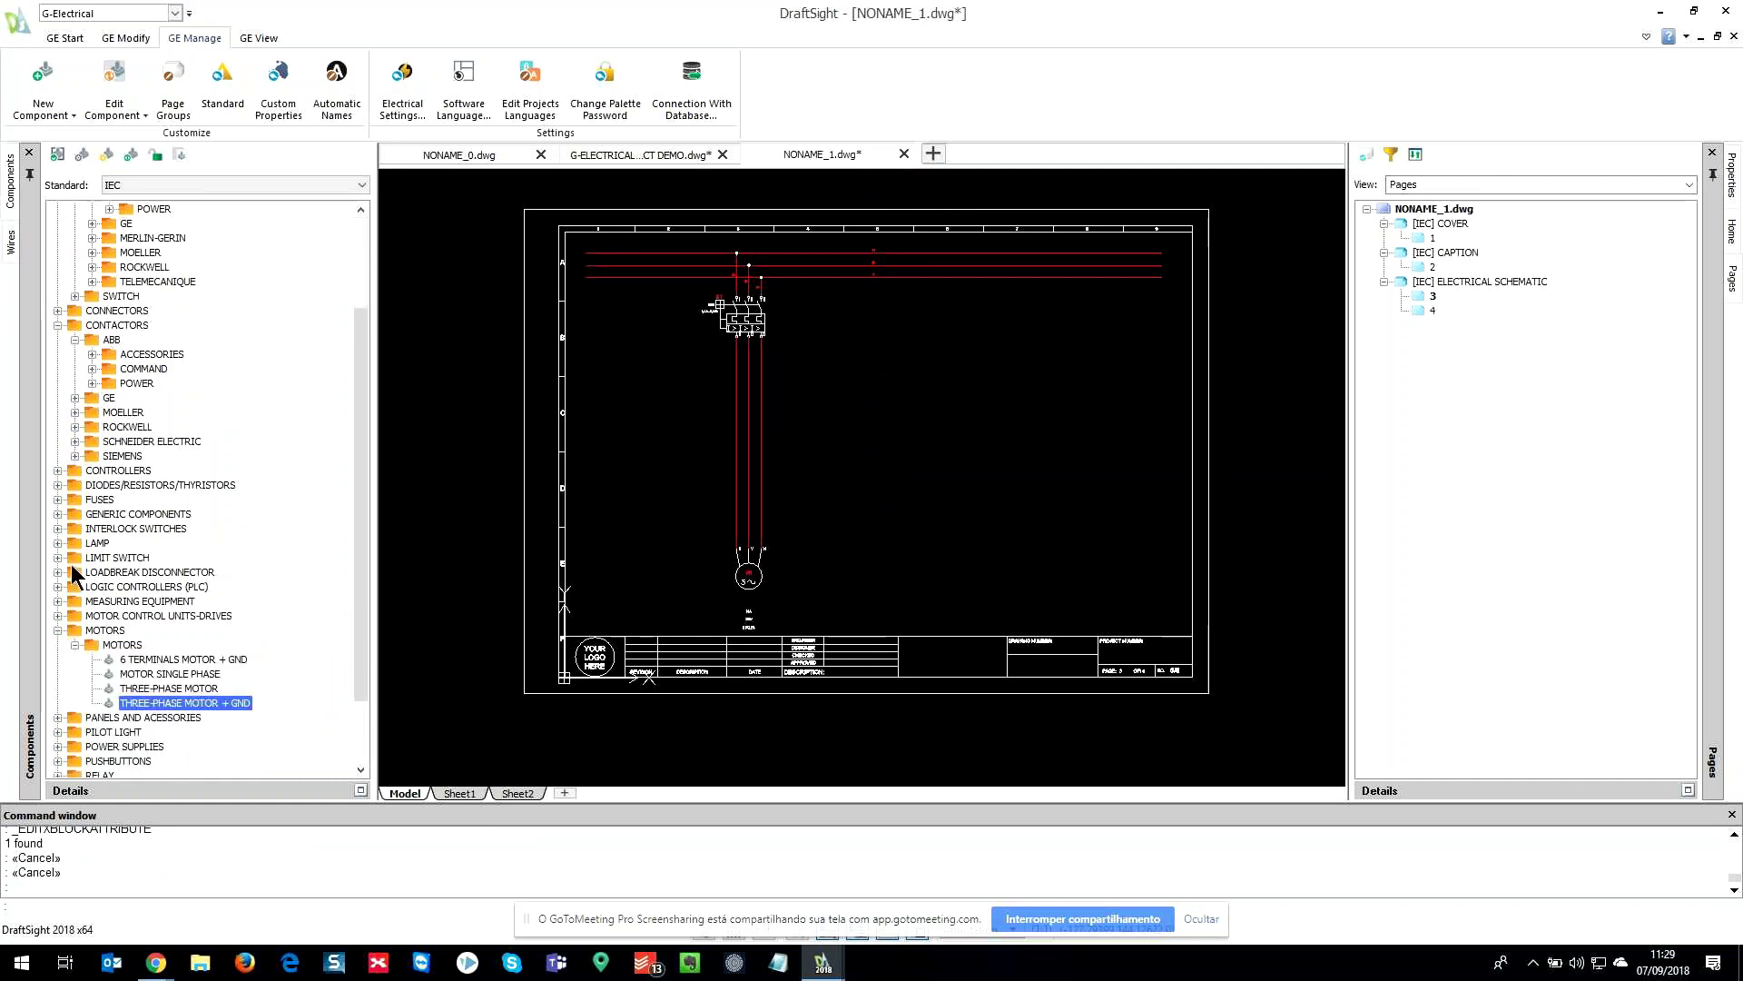
left_click(58, 587)
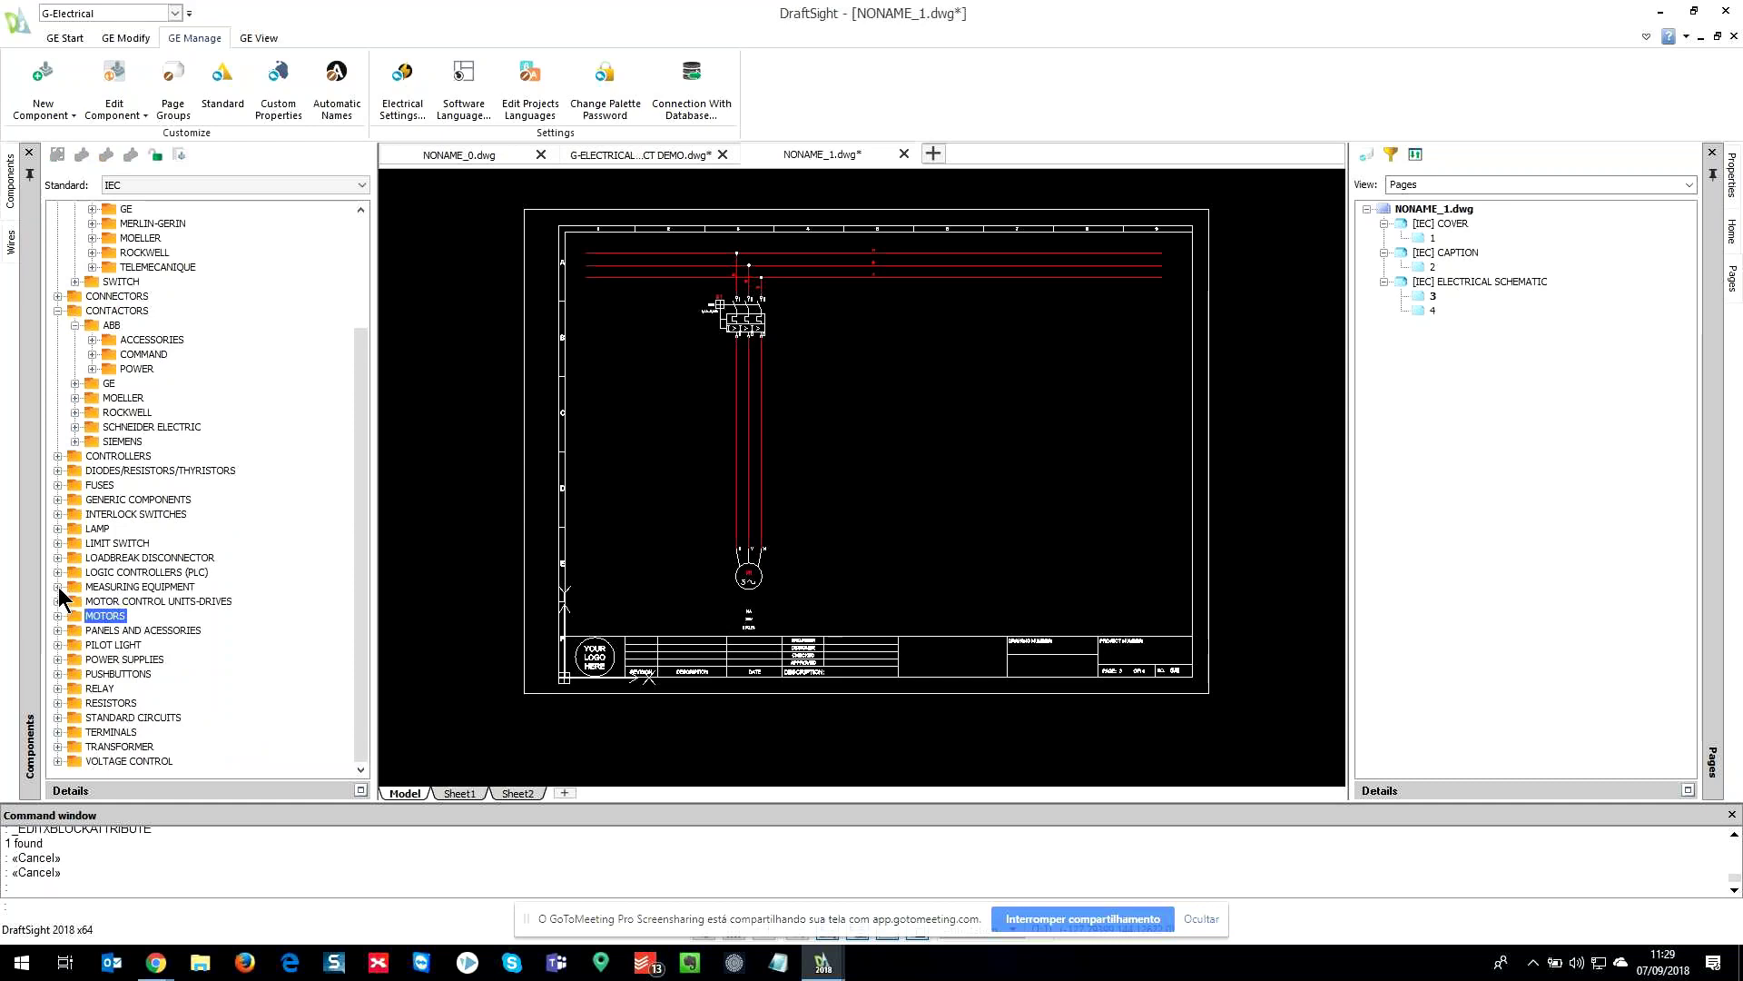
left_click(58, 485)
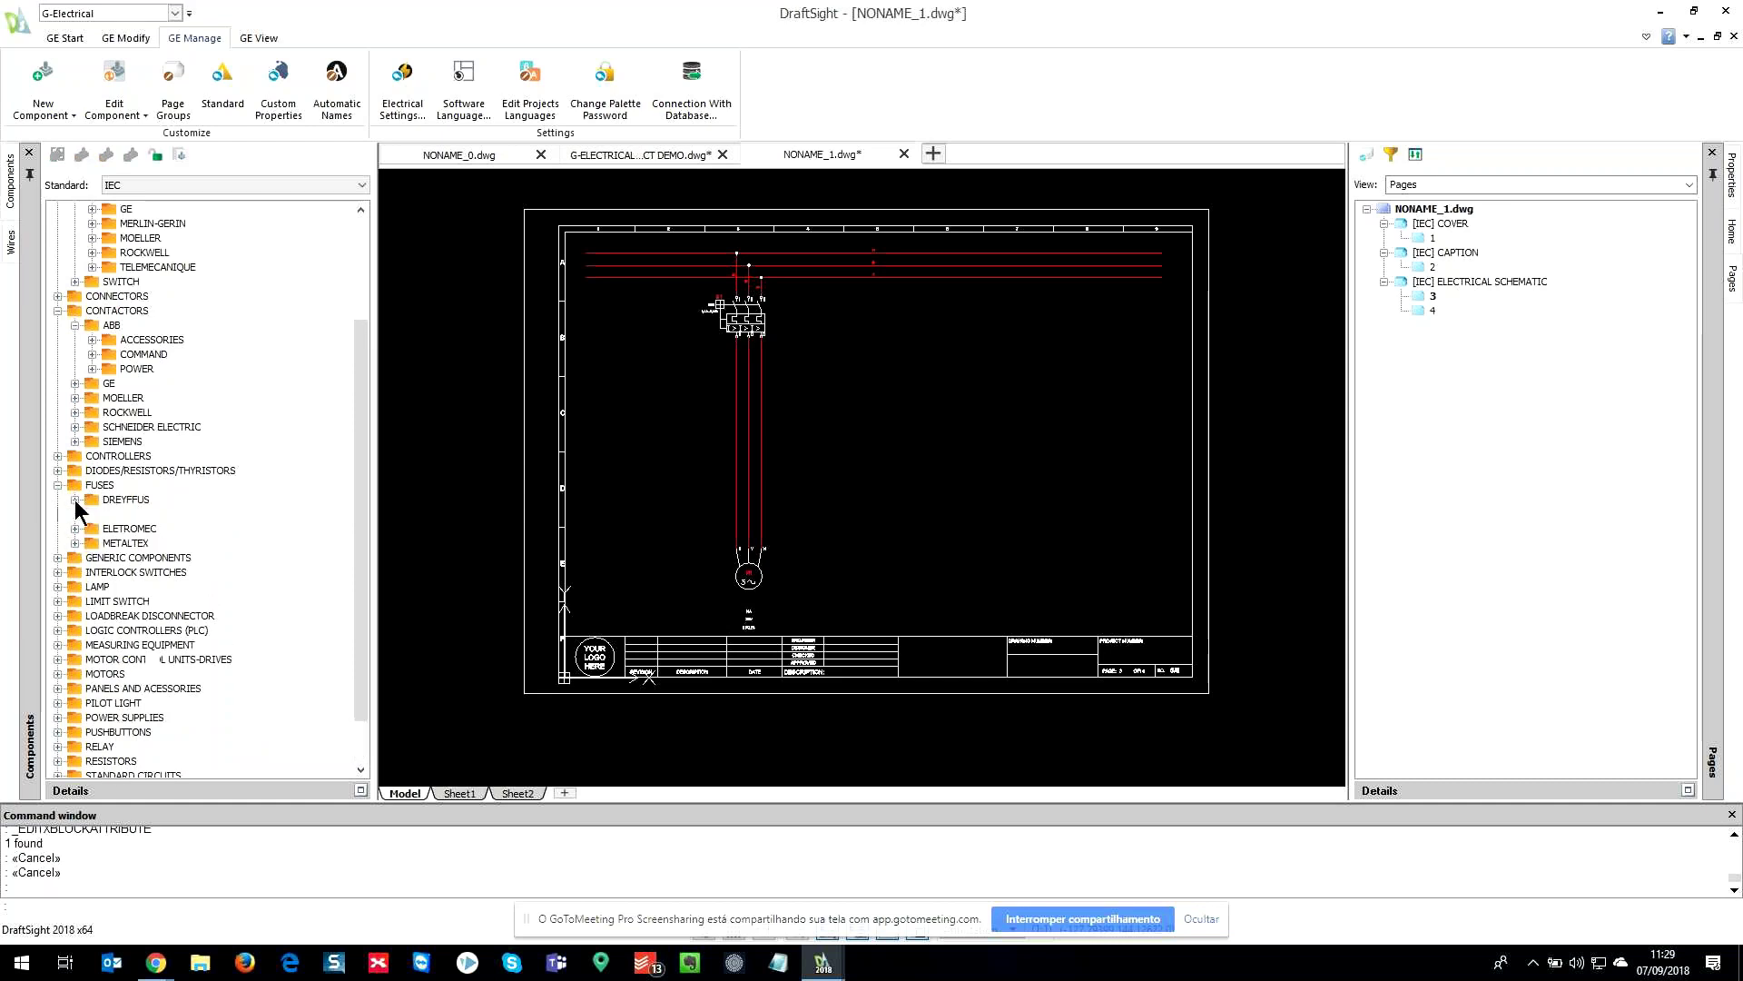
left_click(75, 500)
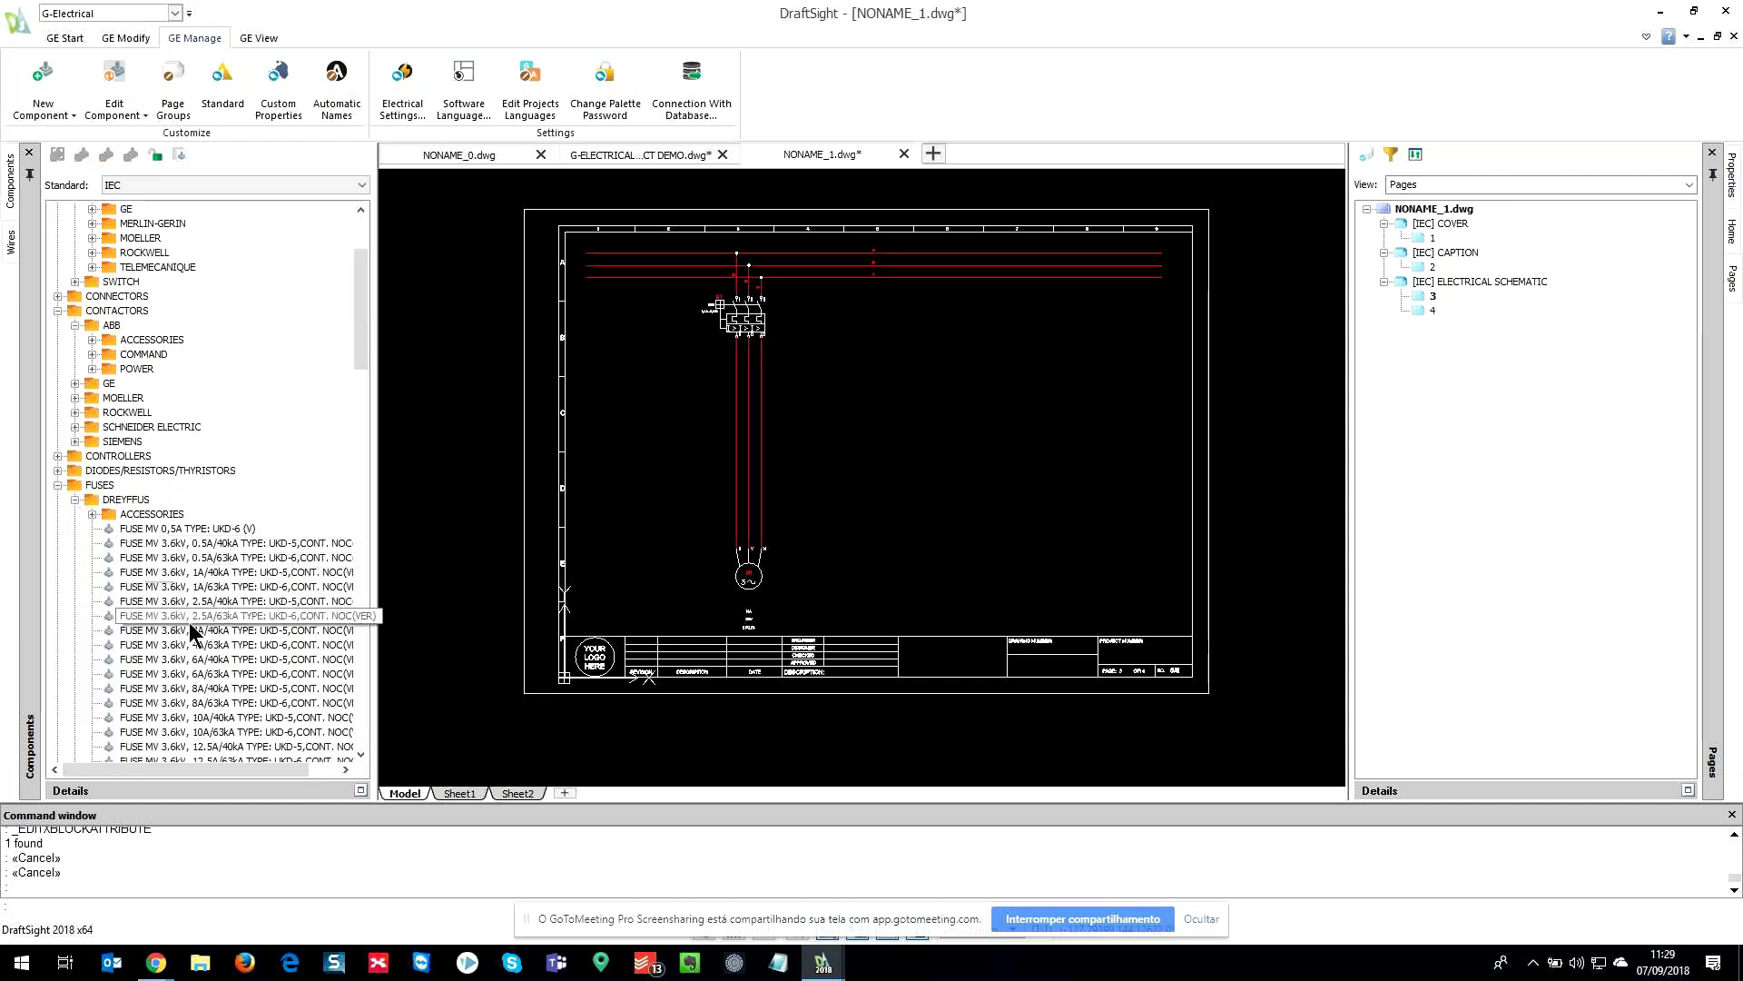
scroll(187, 628, "down", 3)
scroll(222, 650, "down", 2)
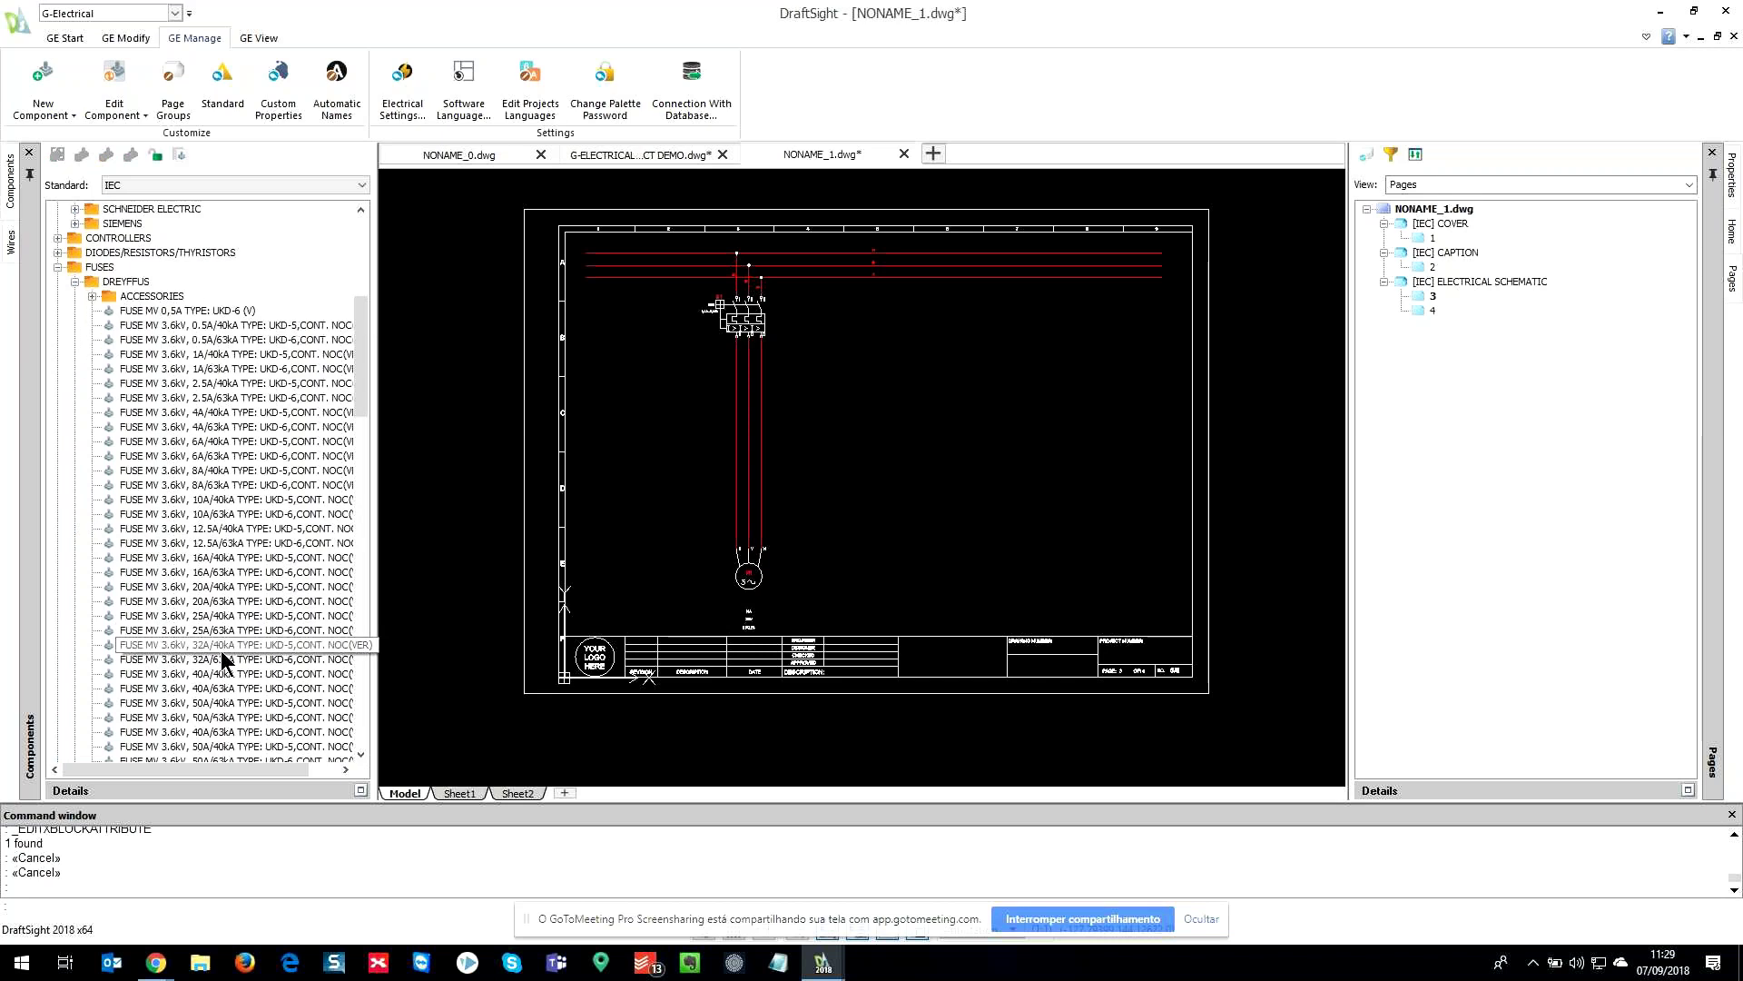
scroll(220, 651, "down", 2)
- Try to insert the DREYFFUS FUSE MV 3.6kV, 50A/40kA TYPE: UKD-5 on the vertical wires
double_click(240, 603)
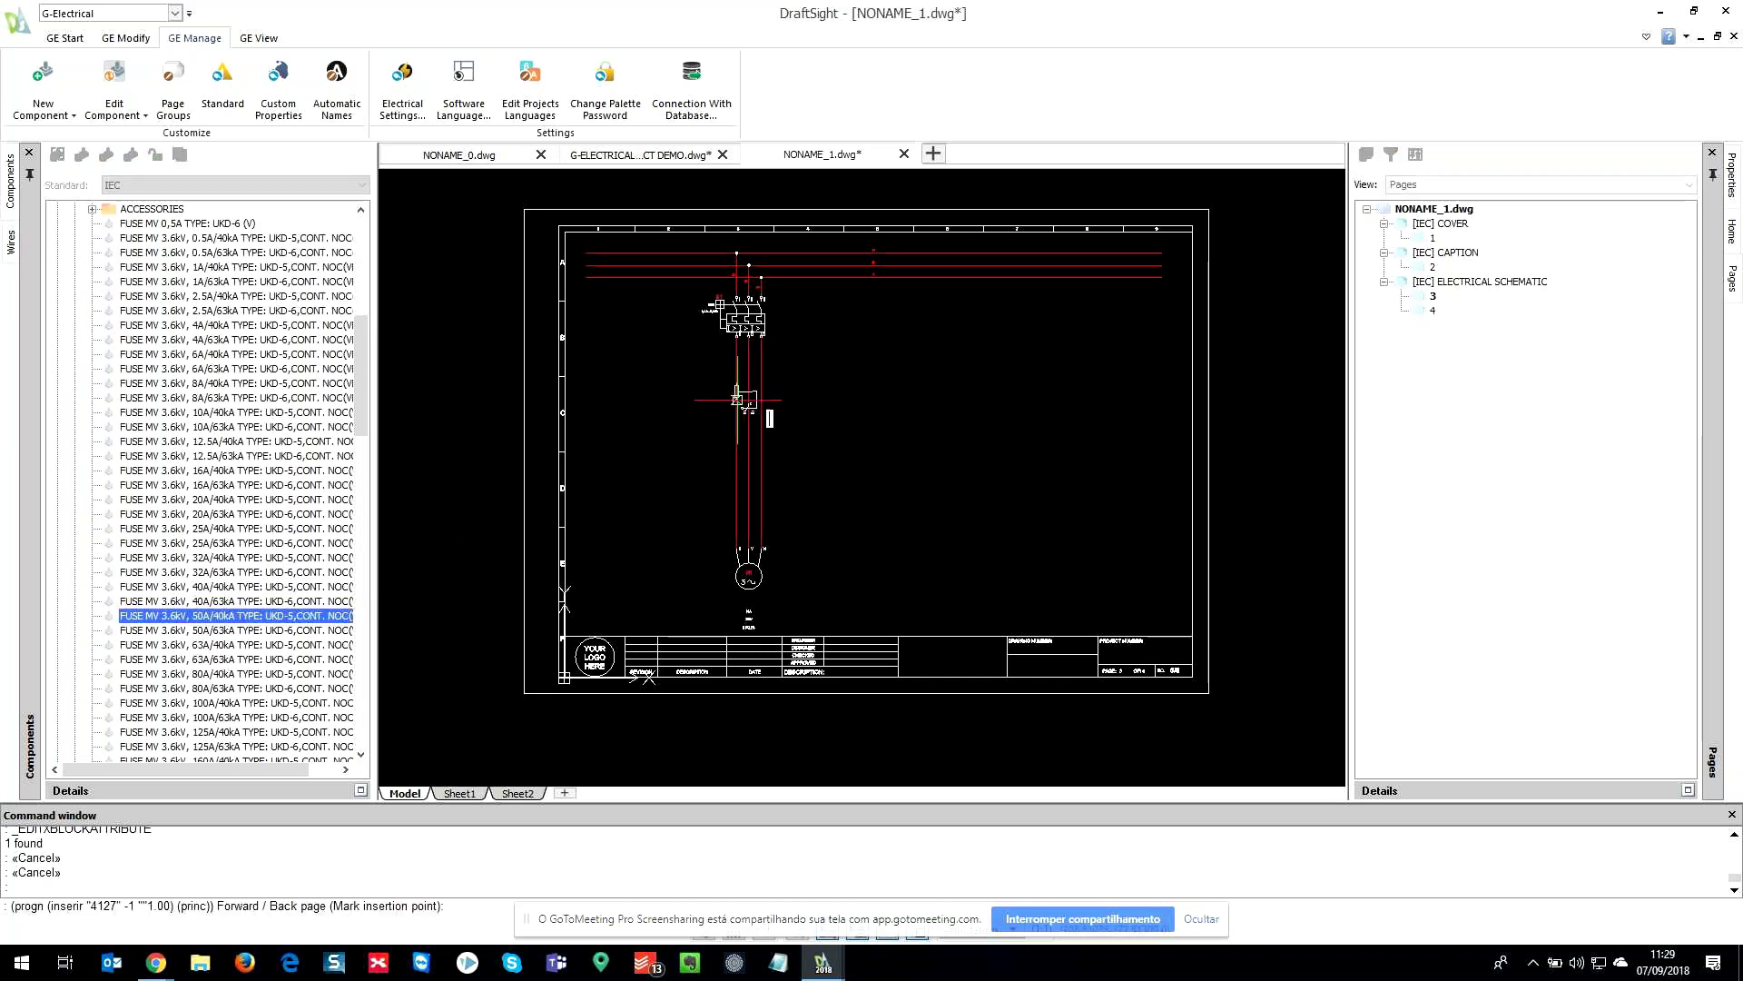
key("Escape")
scroll(216, 617, "down", 5)
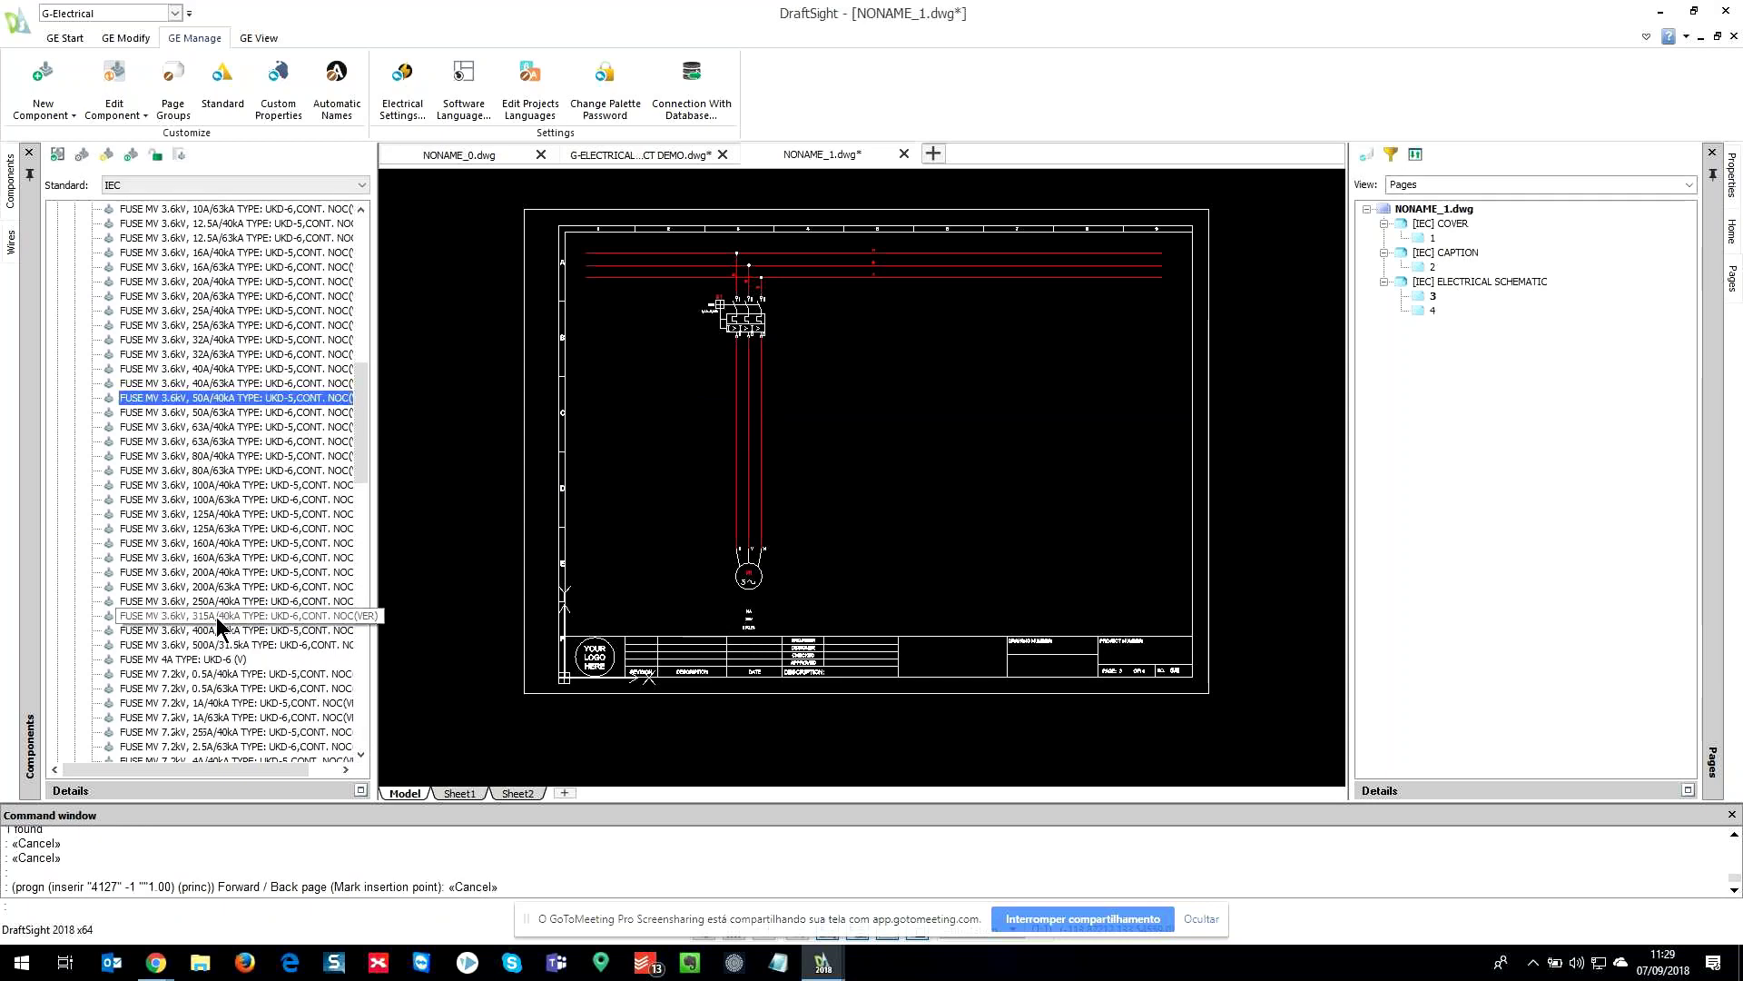
- Try to insert the DREYFFUS FUSE MV 7.2kV, 6A/40kA TYPE: UKD-5 from the component library
scroll(216, 618, "down", 3)
double_click(227, 659)
key("Escape")
scroll(264, 517, "down", 10)
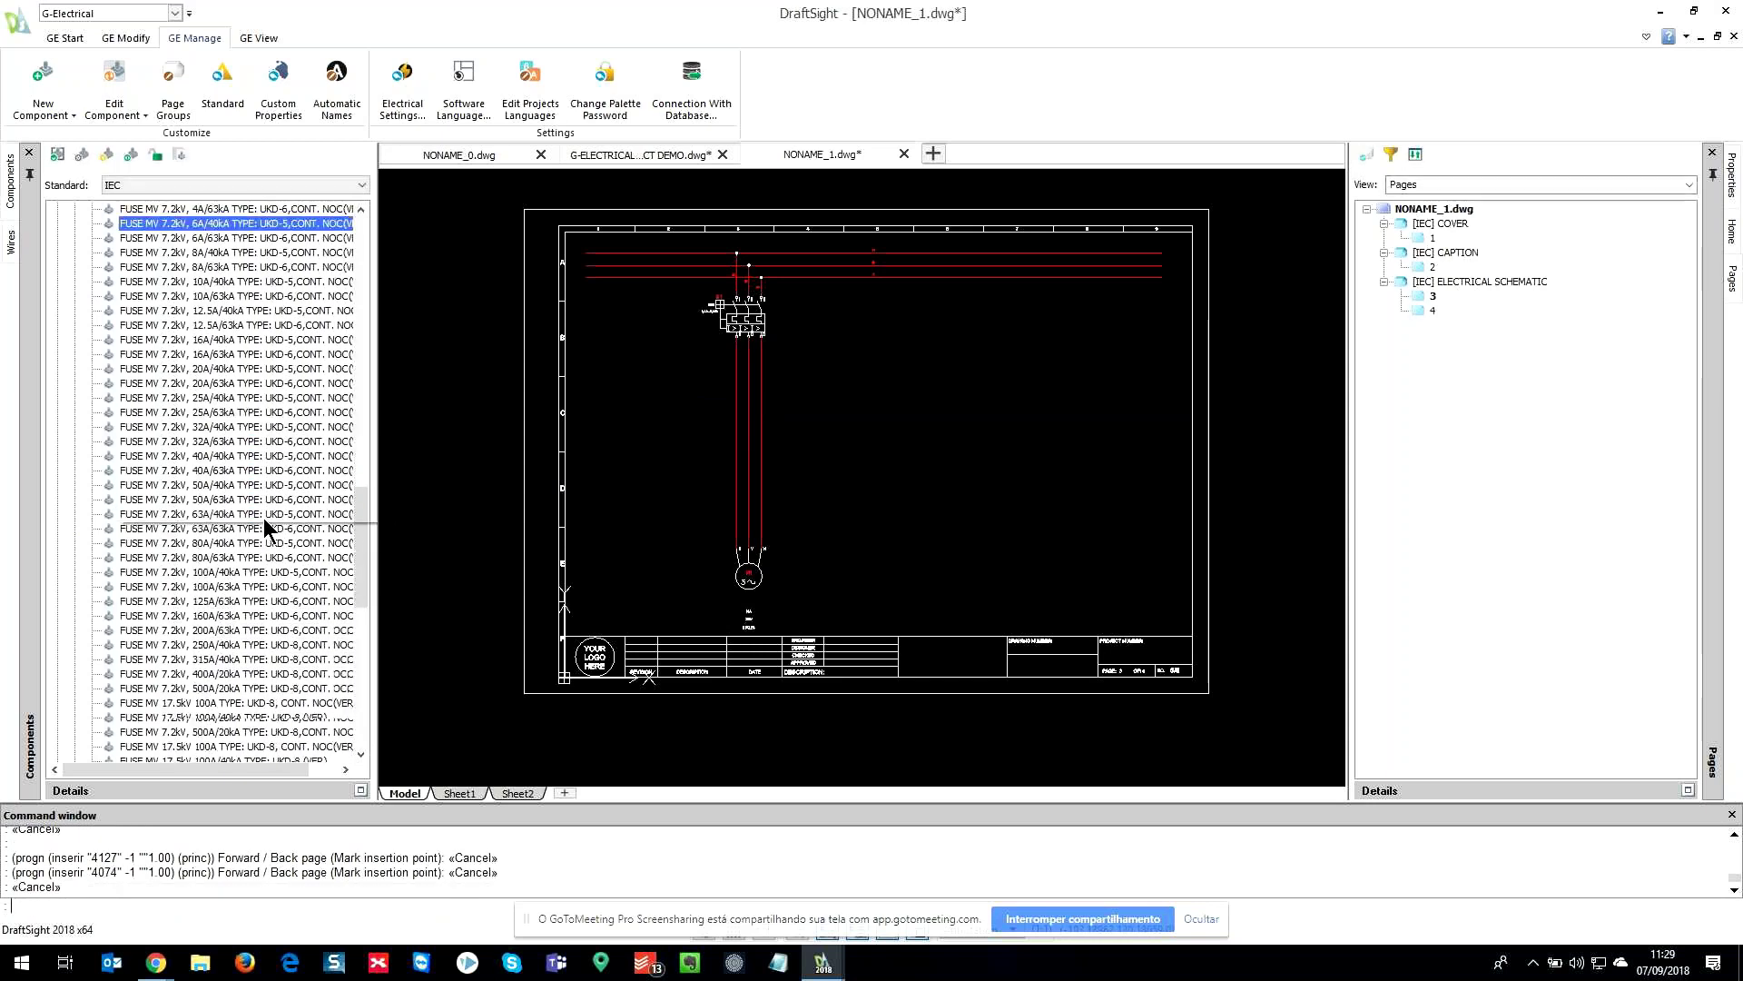
- Browse the library's relays and try to insert the Rockwell MAGNETIC LOCK RELAY REF:700-HJD32Z24
scroll(263, 518, "down", 10)
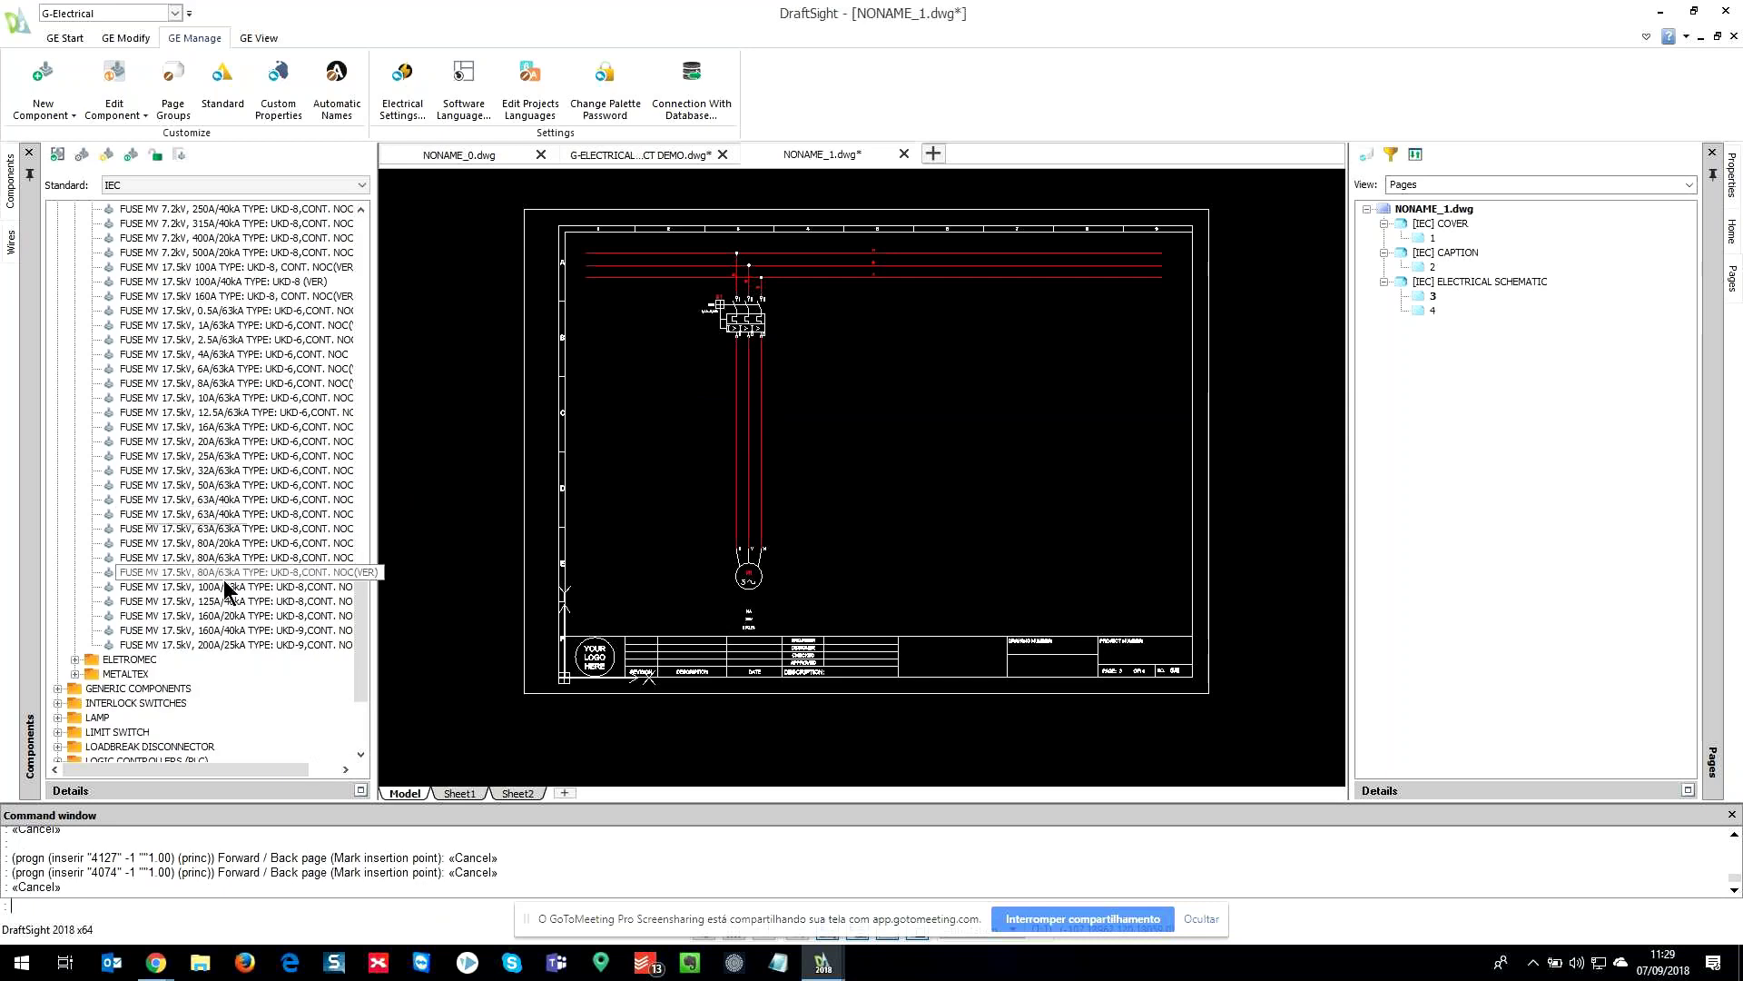
scroll(207, 618, "down", 1)
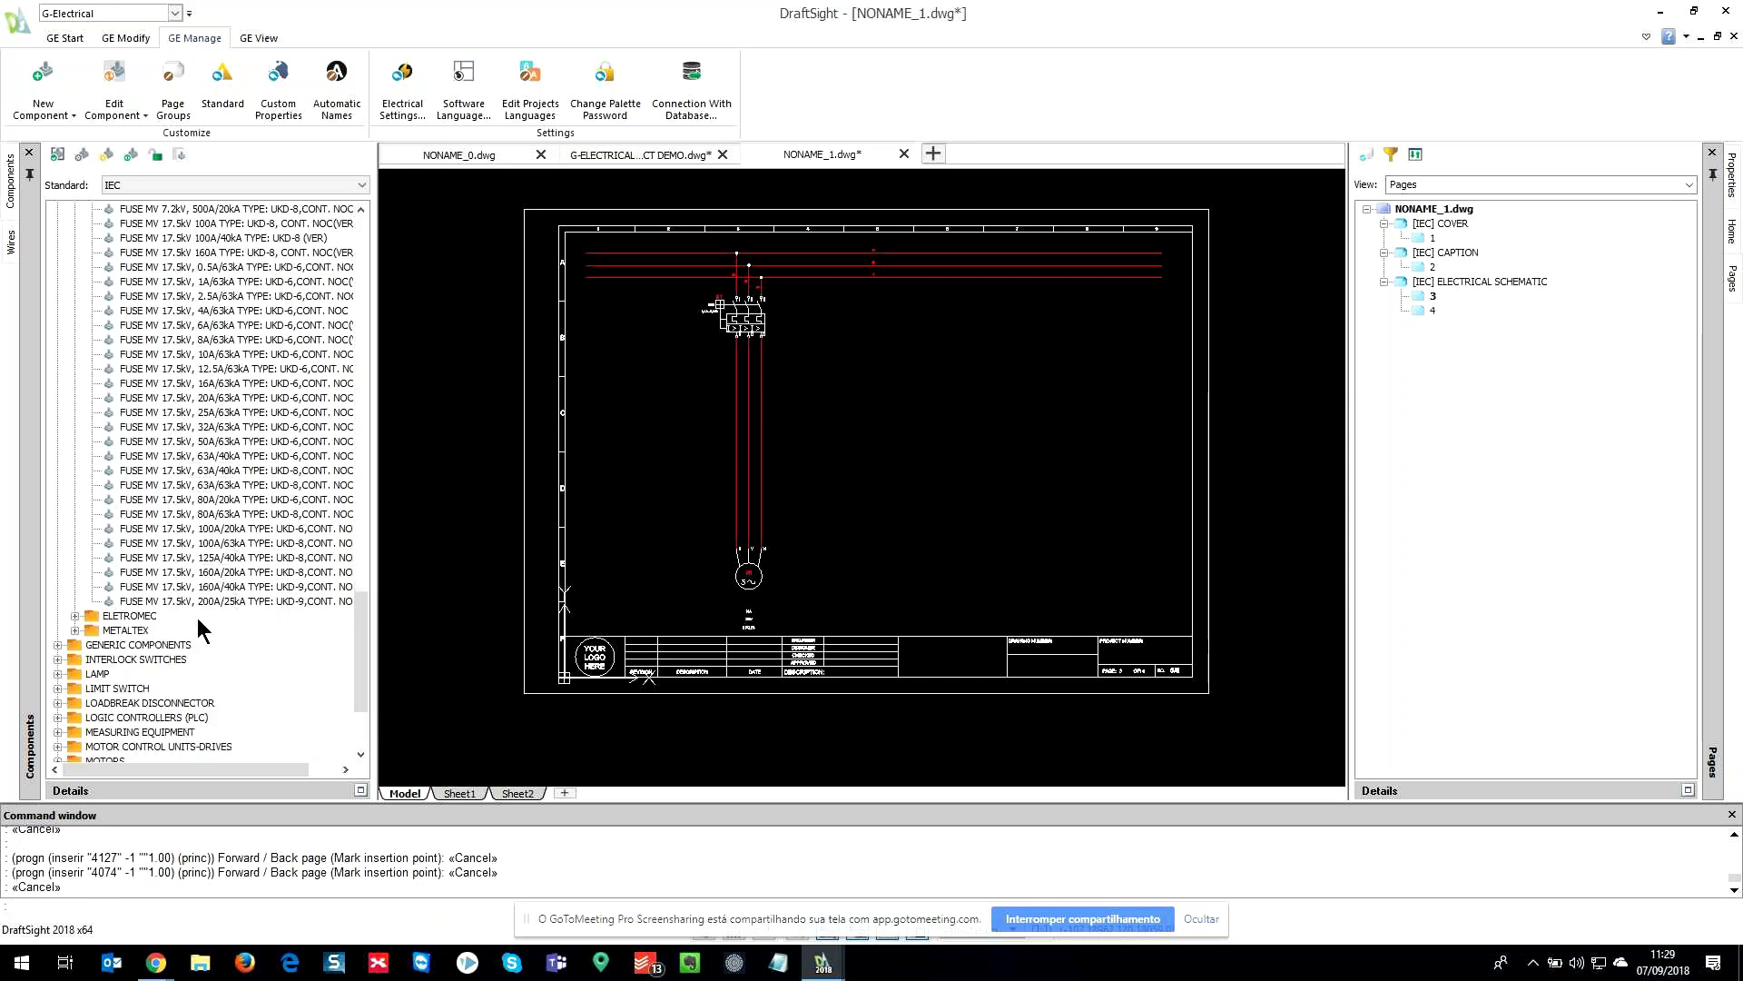
scroll(196, 618, "down", 4)
double_click(121, 671)
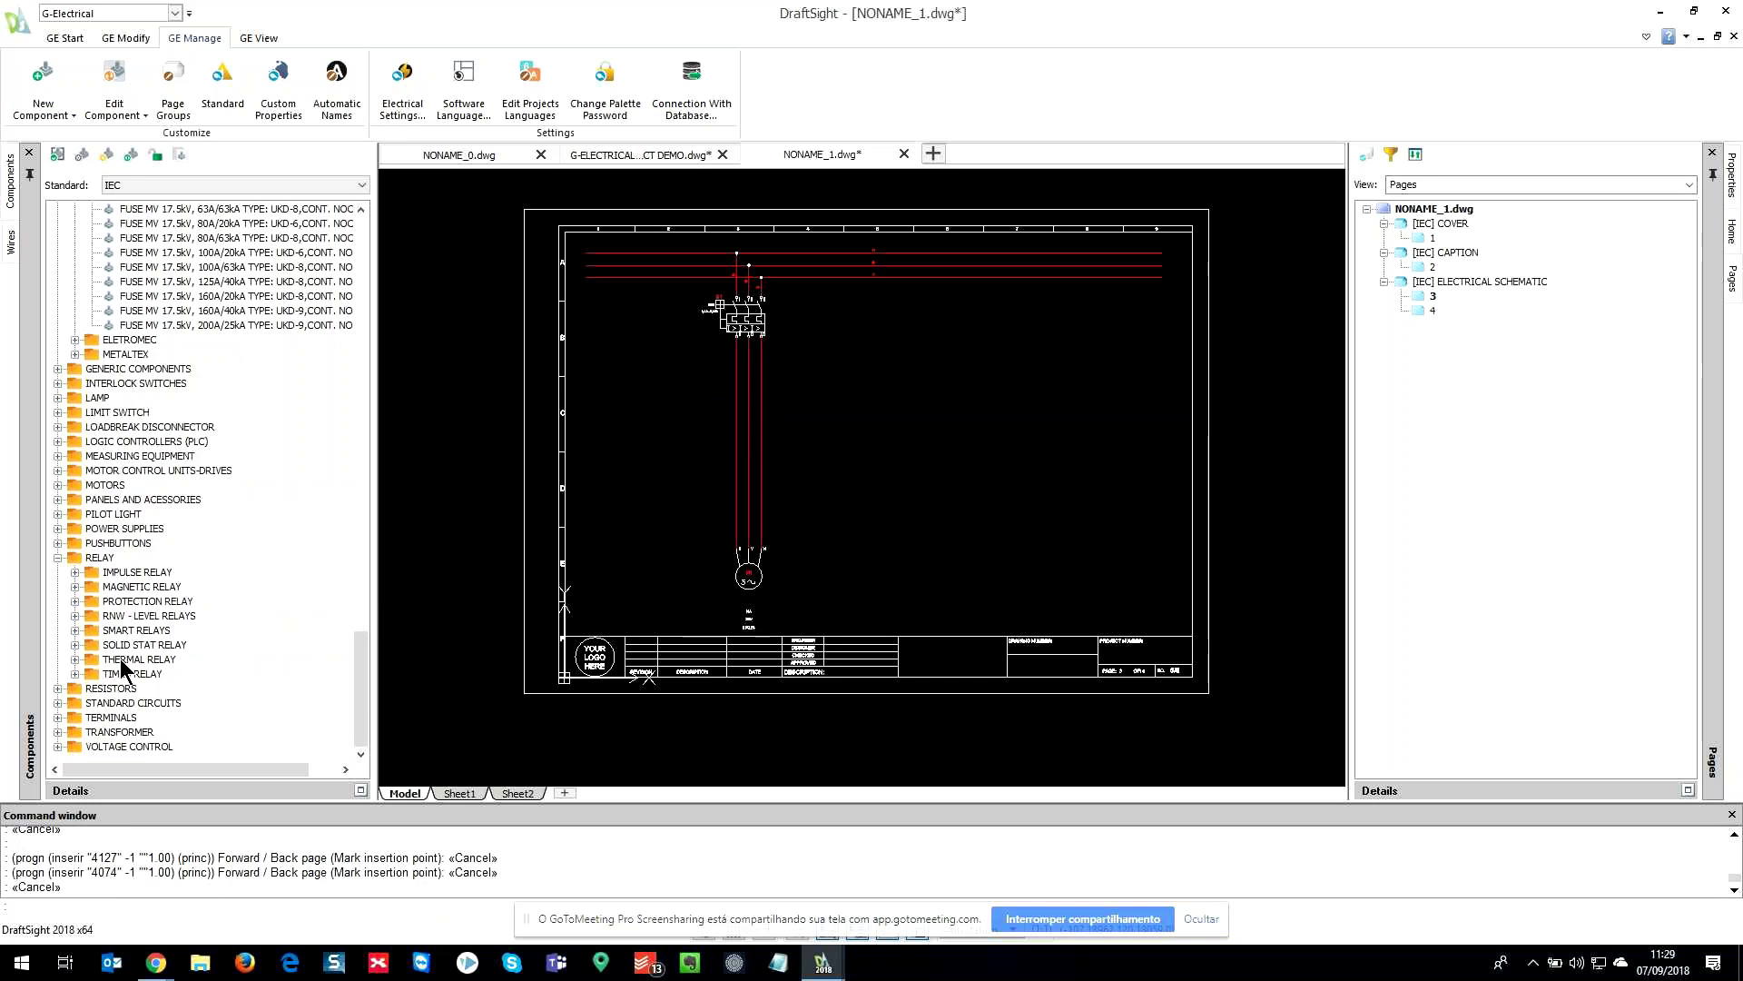
left_click(75, 586)
left_click(92, 602)
double_click(151, 630)
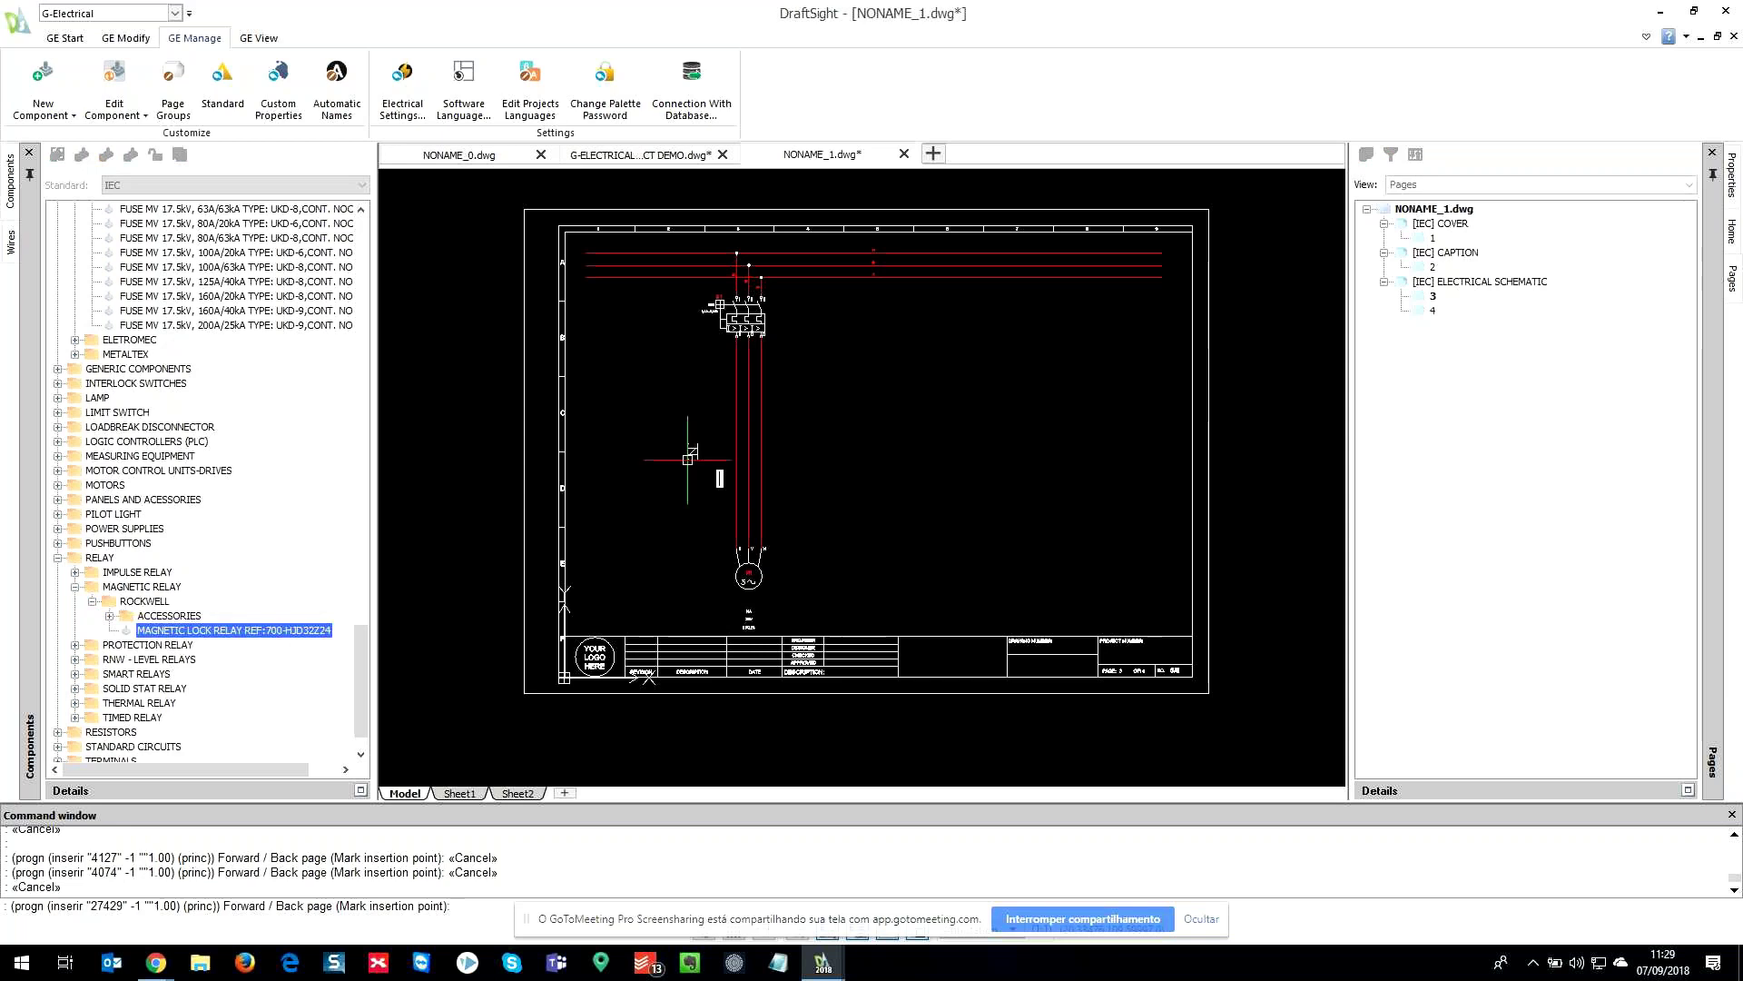
key("Escape")
key("Escape")
- Go to page 4 of the electrical schematic
scroll(852, 358, "up", 2)
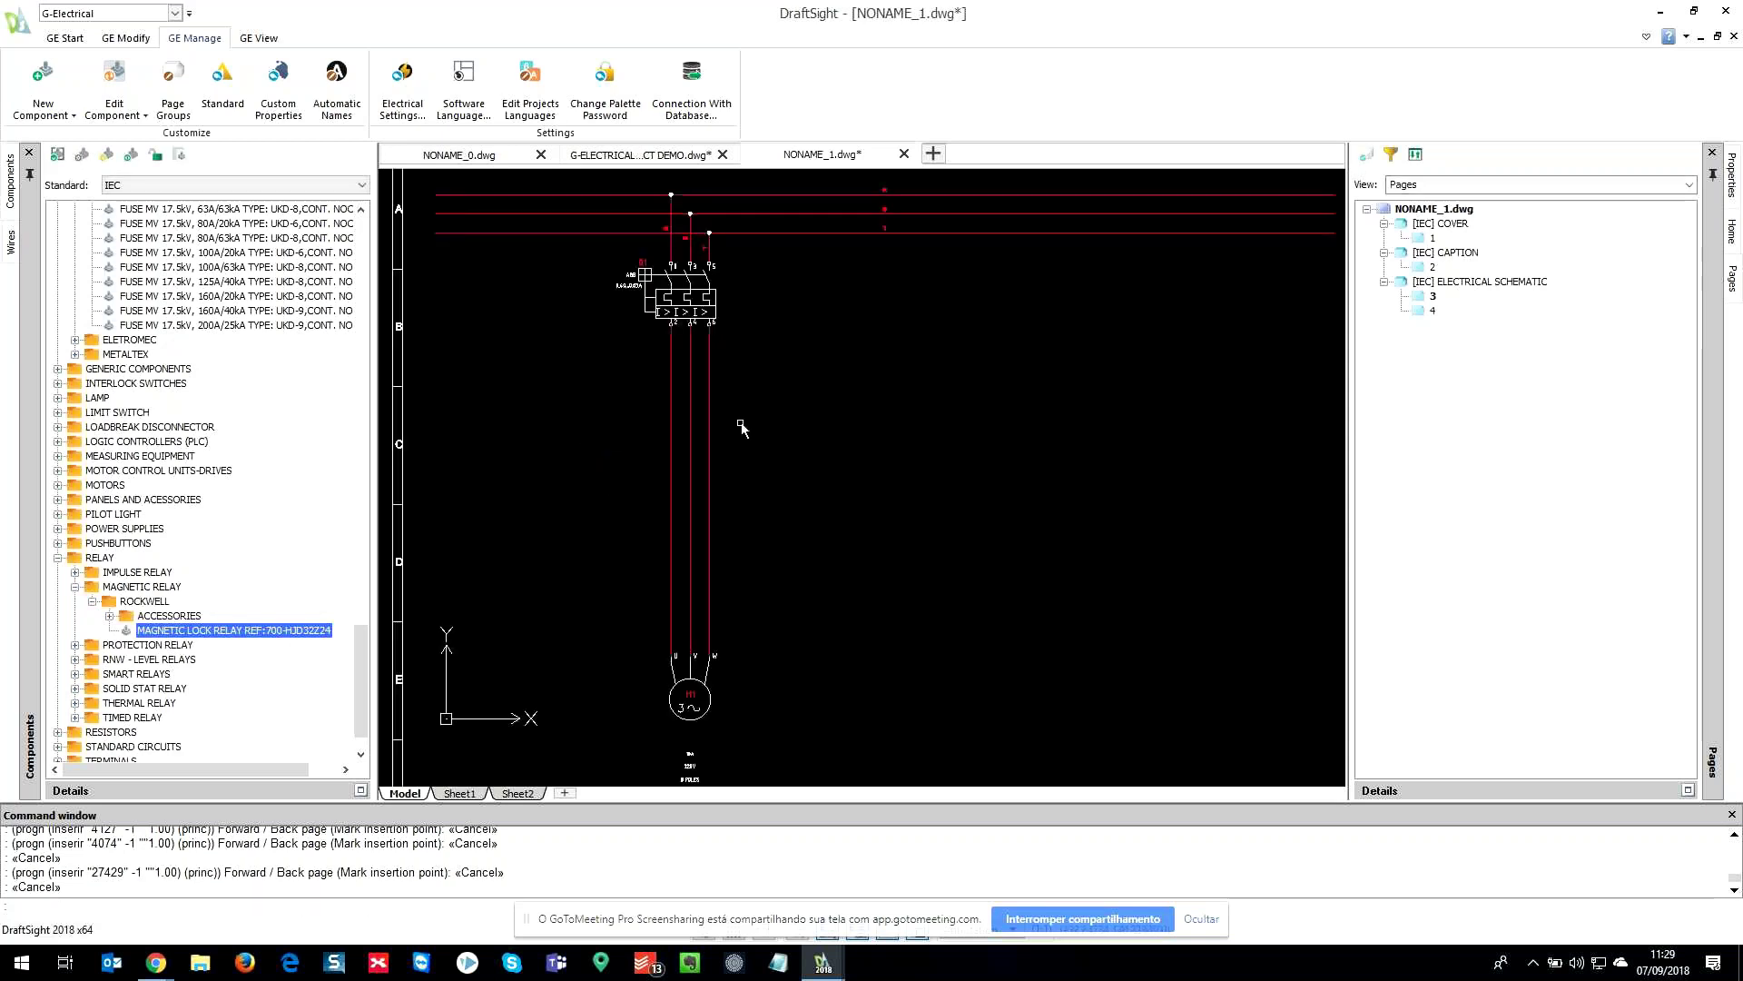
double_click(1433, 311)
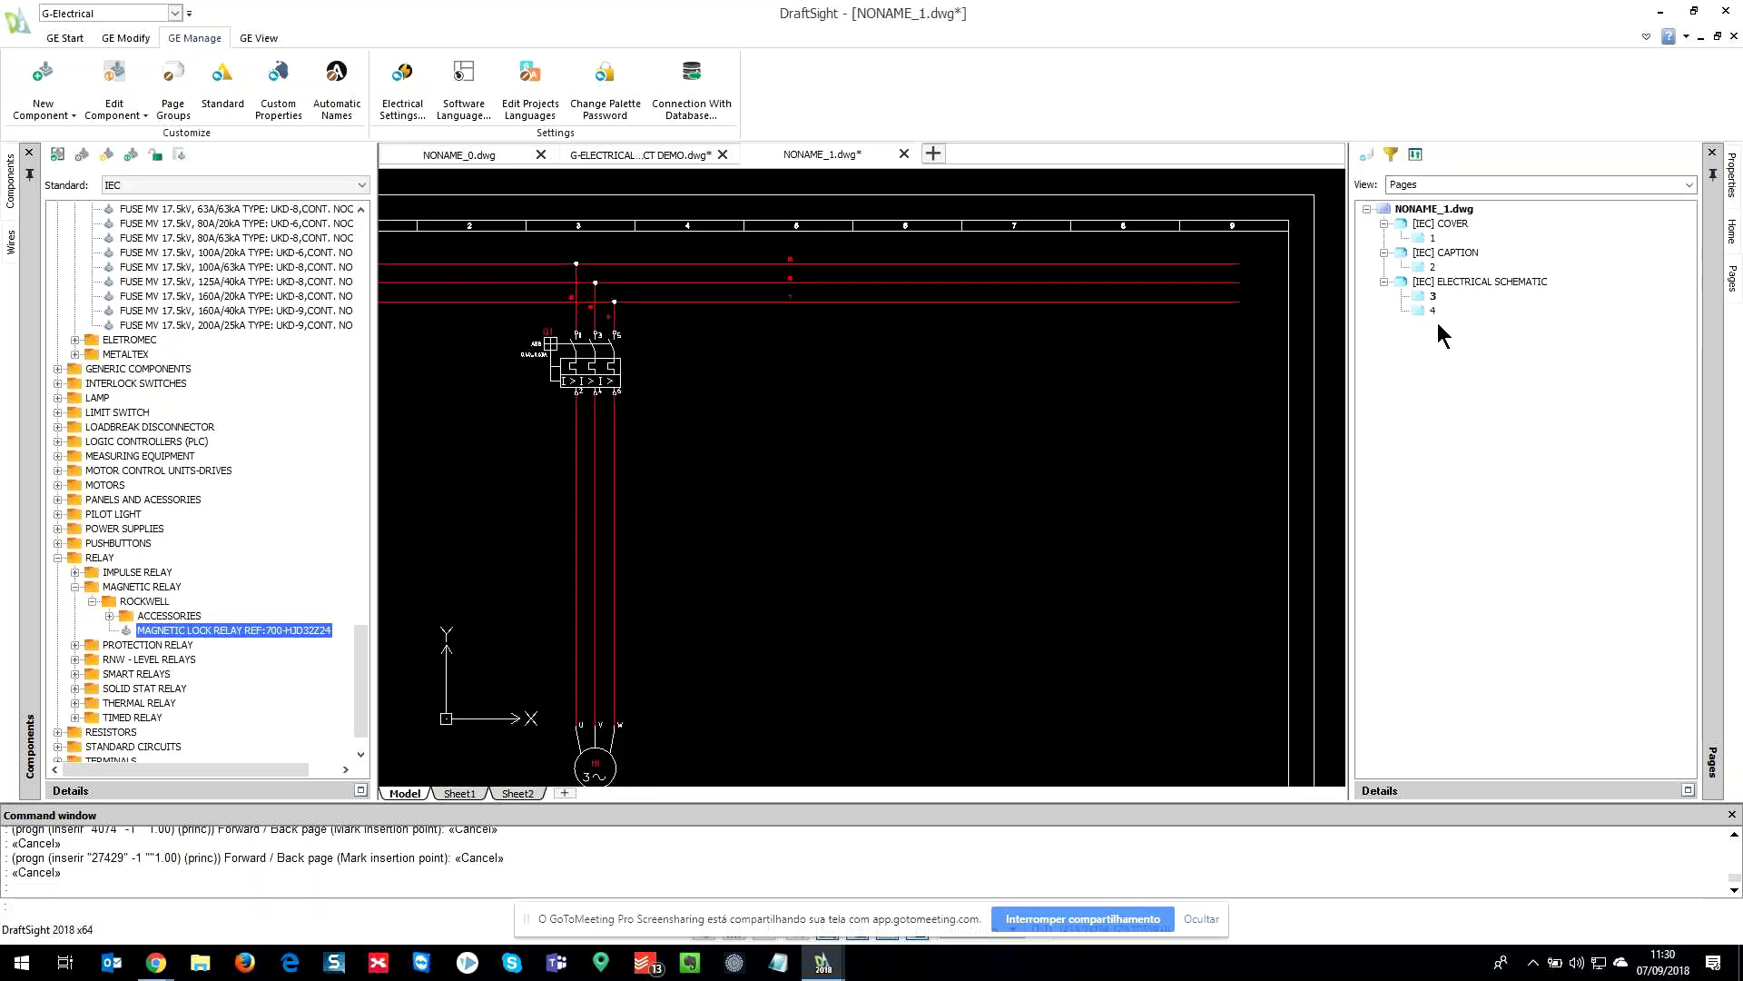
double_click(149, 599)
scroll(829, 354, "up", 4)
scroll(772, 372, "down", 1)
middle_click_drag(772, 372, 567, 299)
left_click(440, 332)
scroll(867, 363, "down", 2)
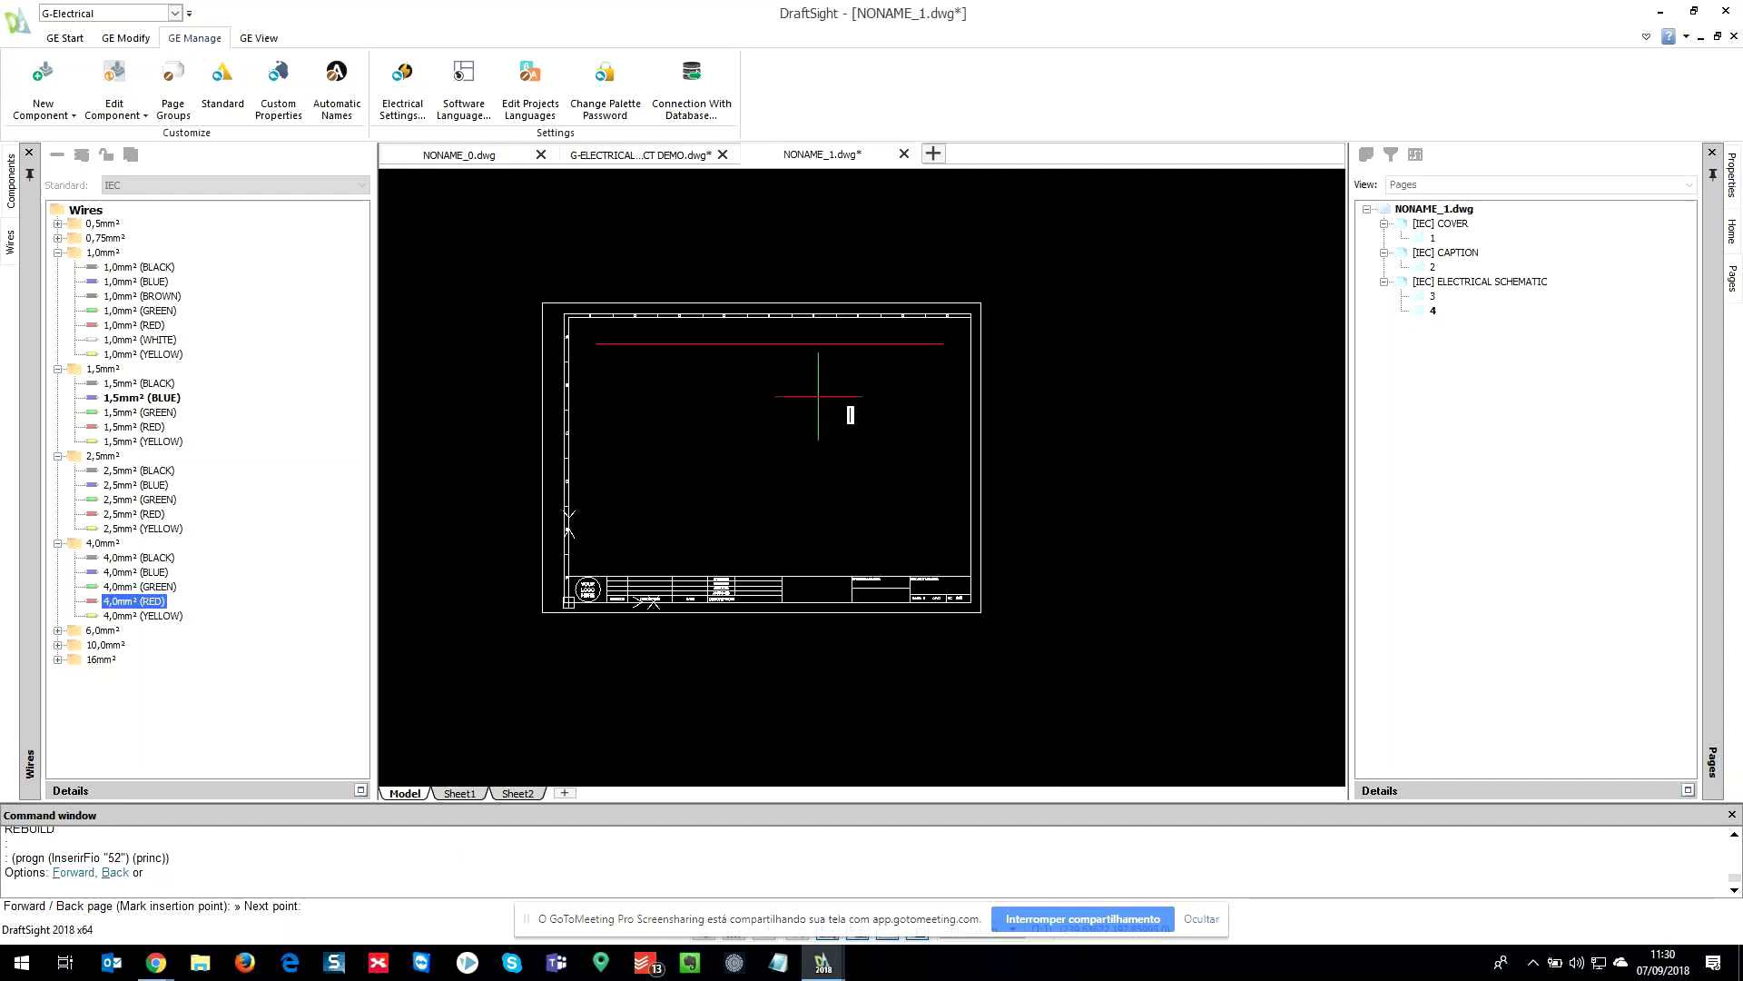
key("Escape")
key("Escape")
key("Escape")
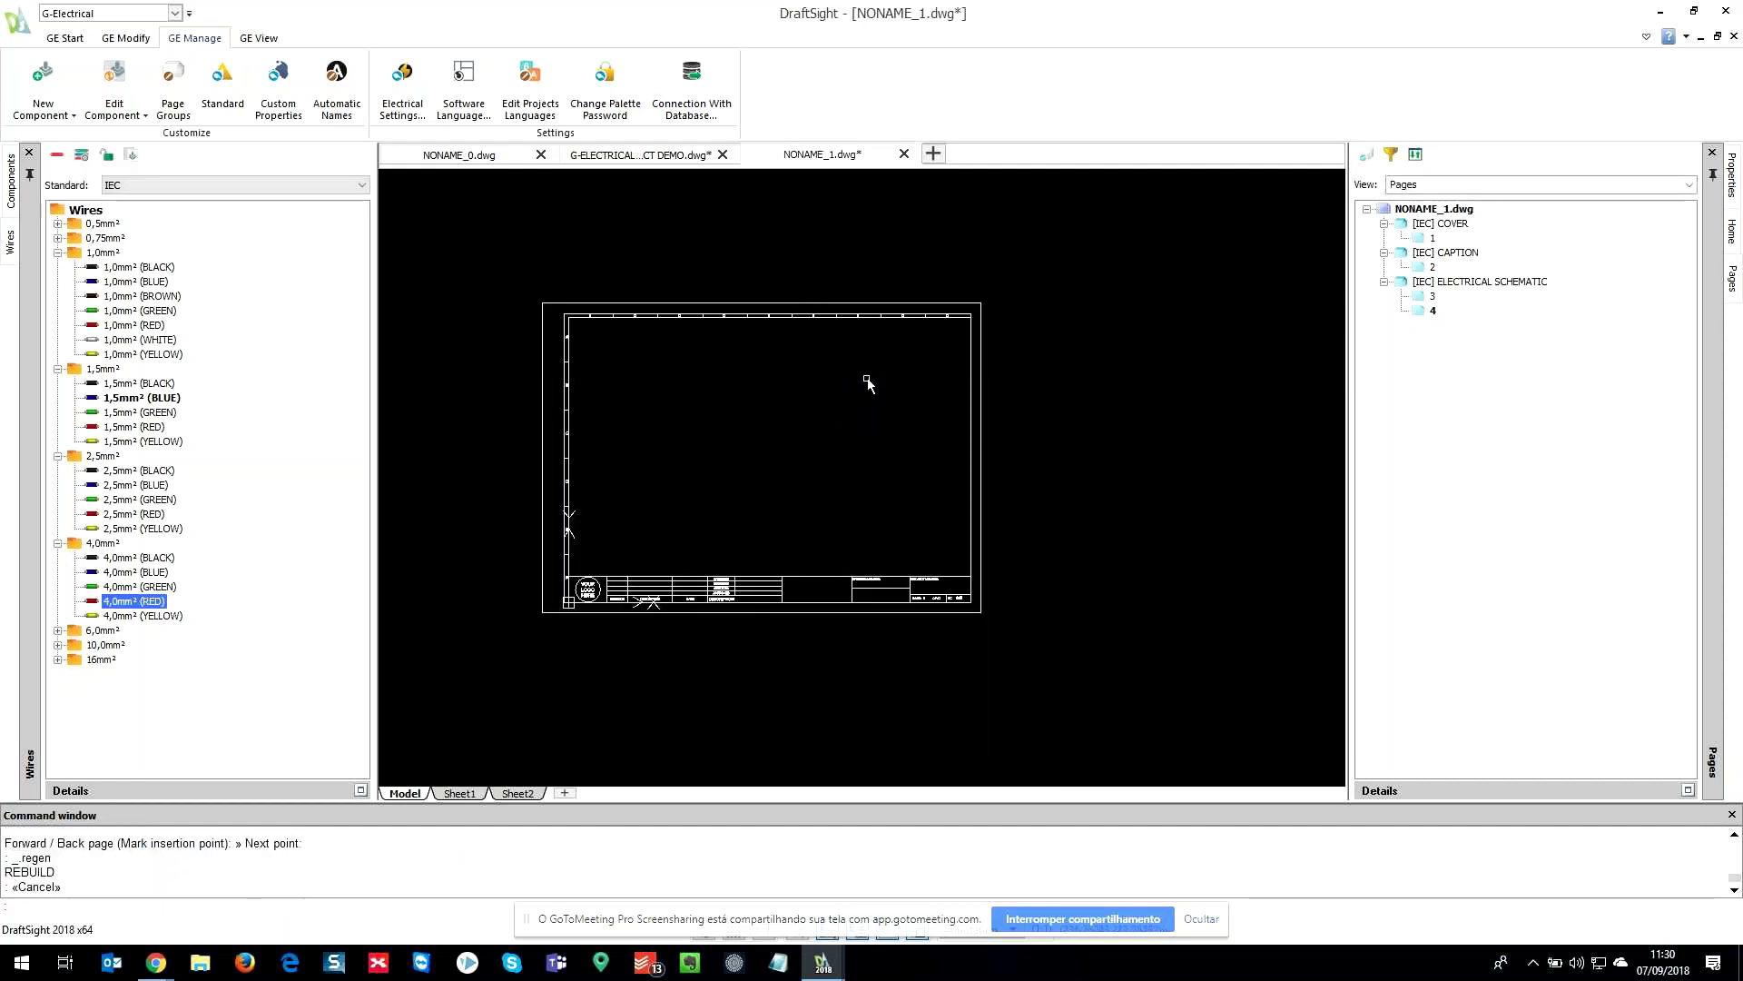
- Draw a horizontal 4,0mm² (RED) wire with 1 way across the upper part of page 4, leaving its properties at their defaults
double_click(131, 601)
left_click(921, 339)
key("Return")
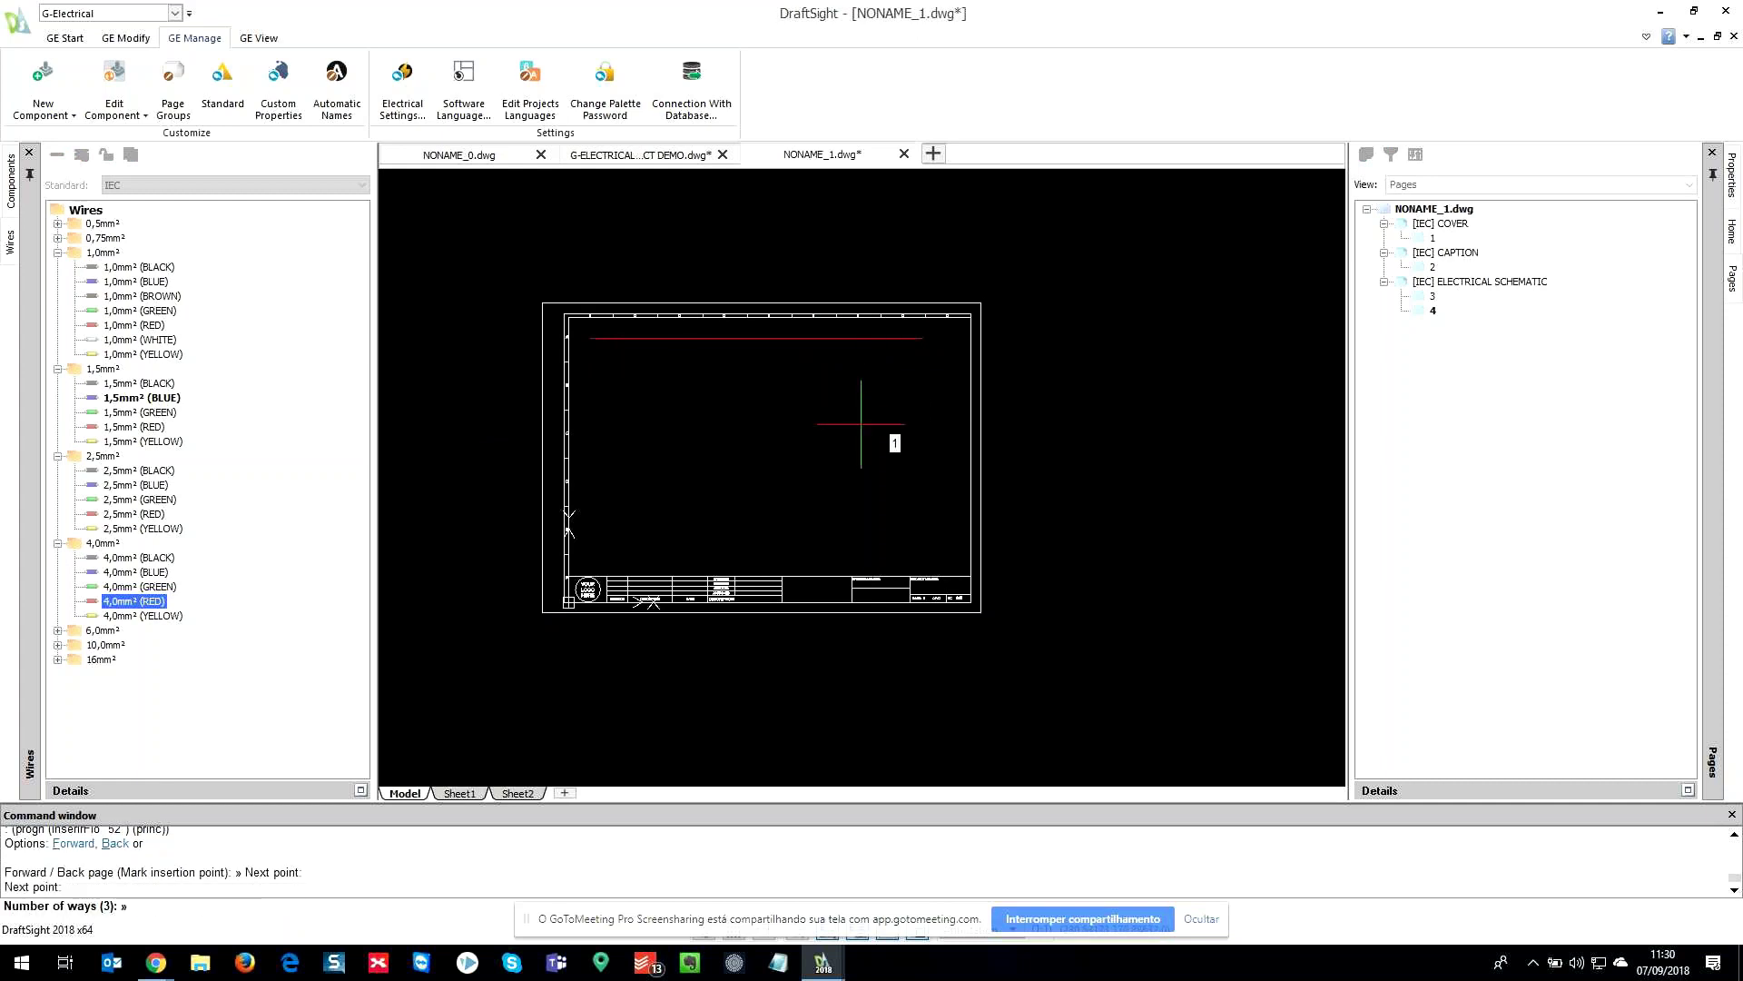
type("1")
key("Return")
left_click(1049, 712)
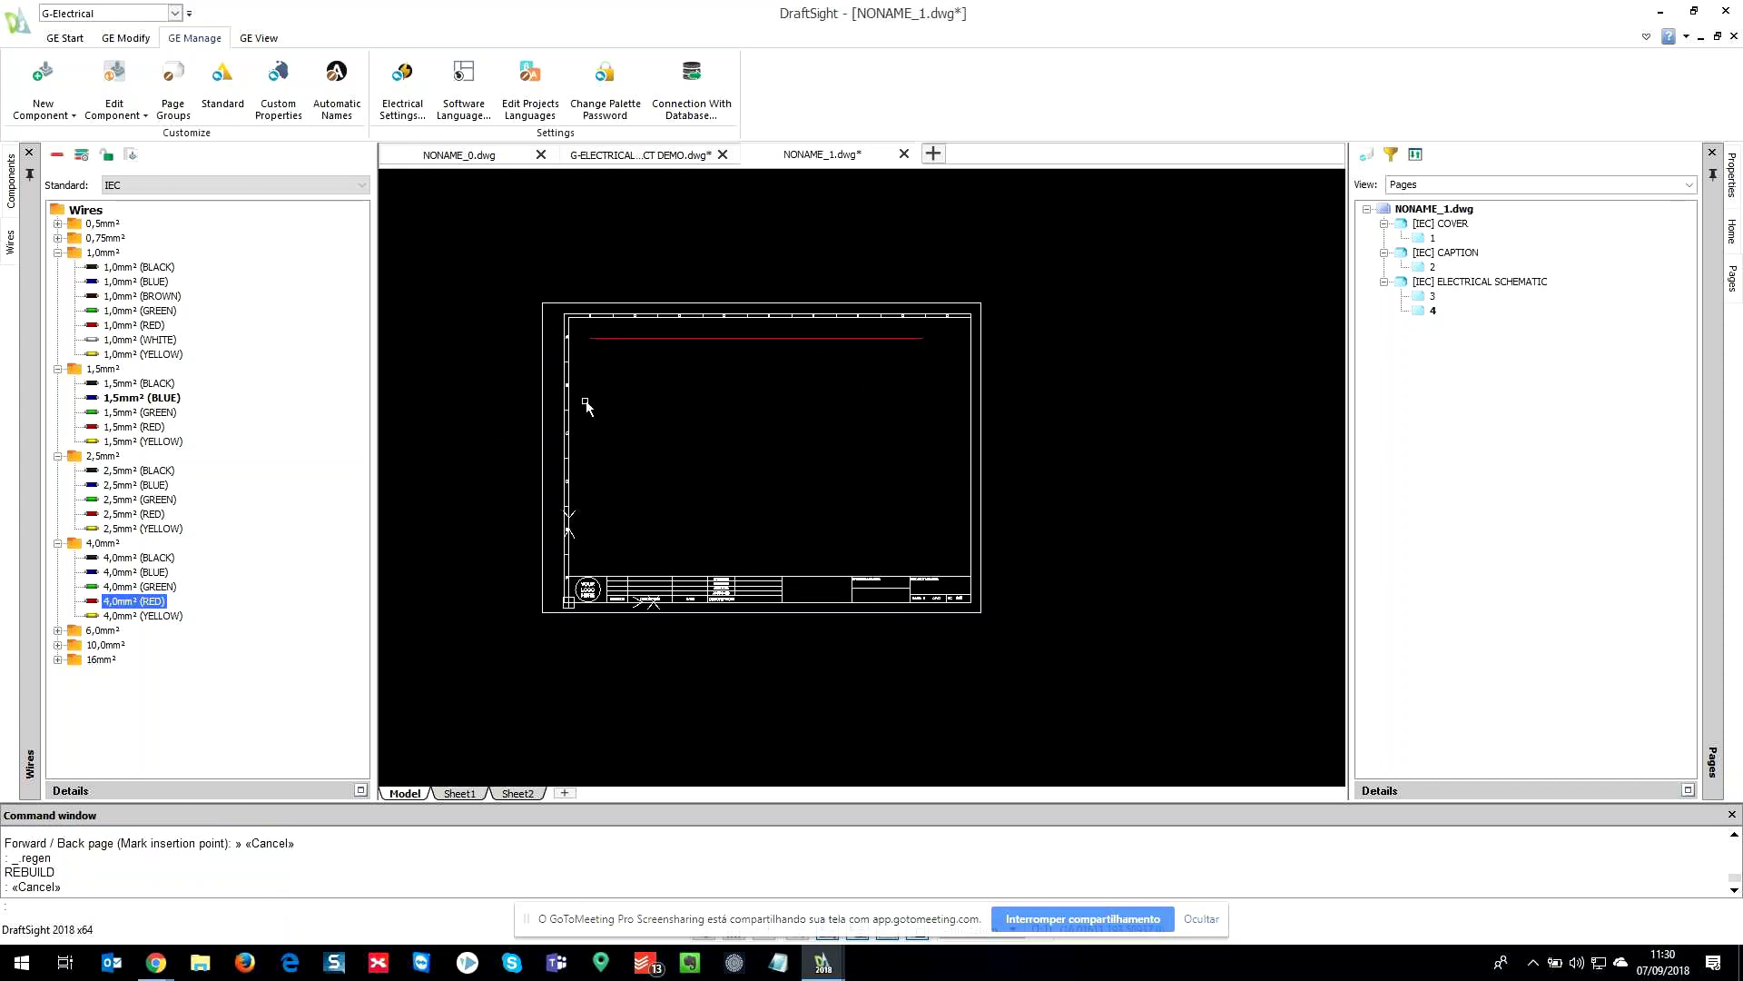
key("Escape")
- Draw a horizontal single-way 4,0mm² (BLUE) wire just above the title block, accepting its default properties
double_click(135, 572)
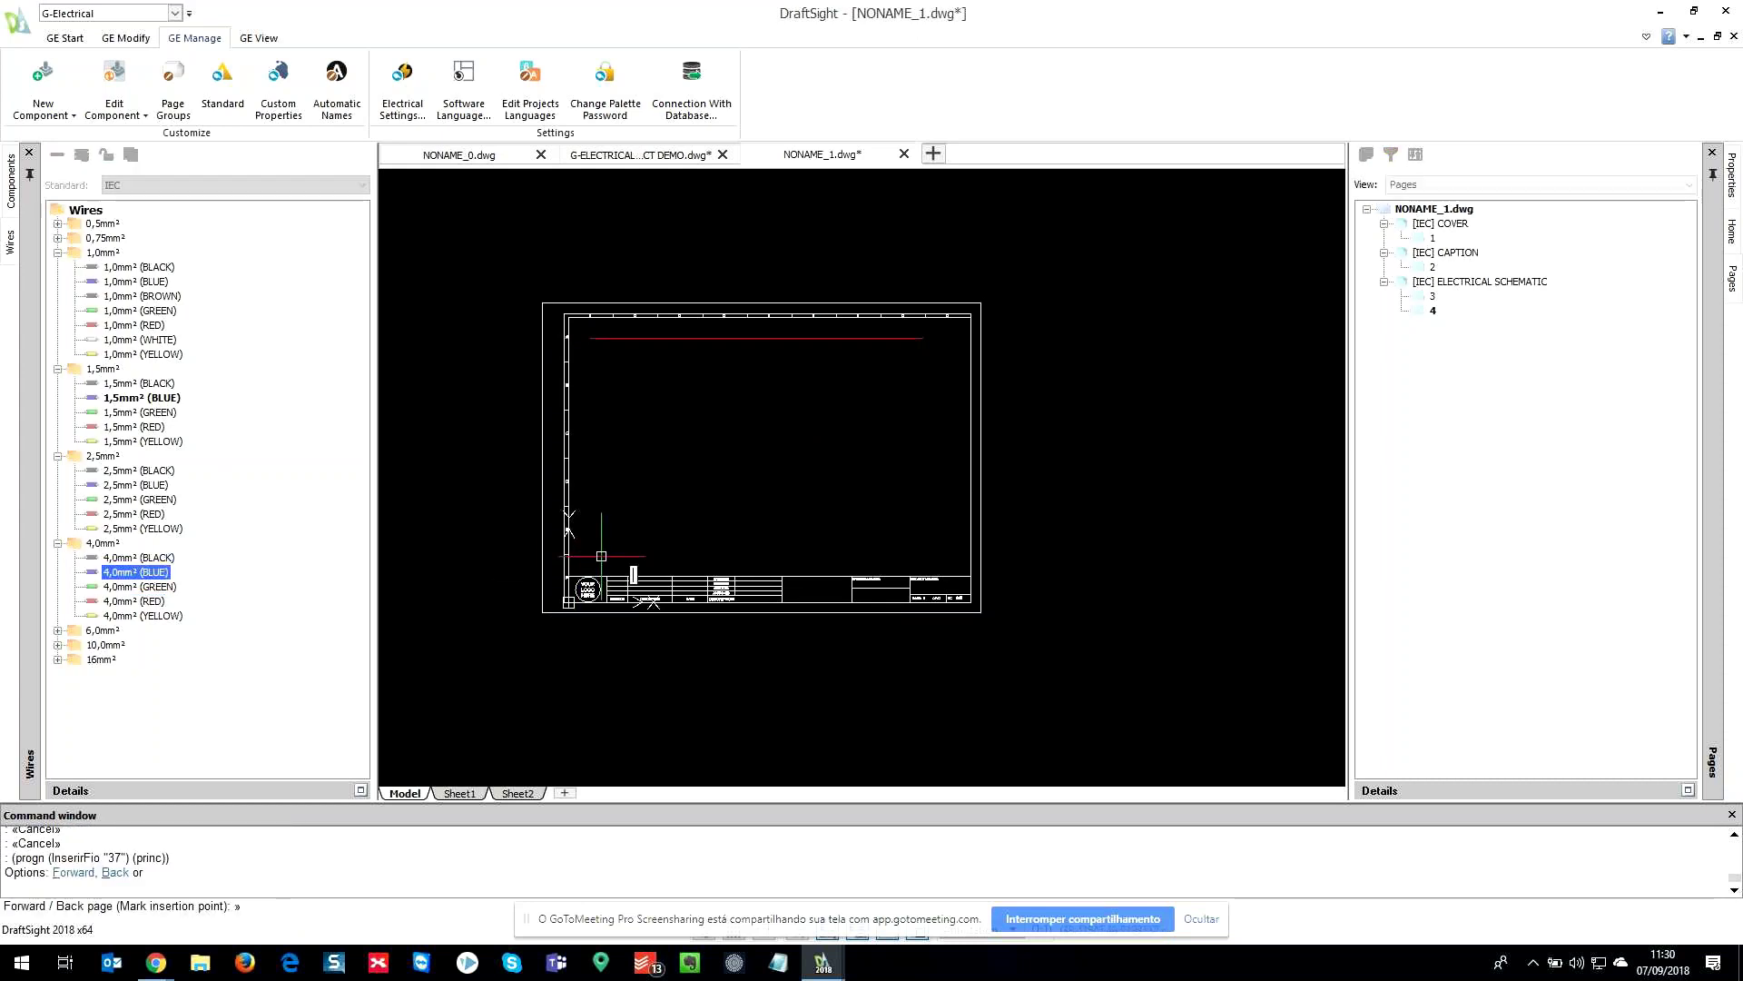
left_click(907, 553)
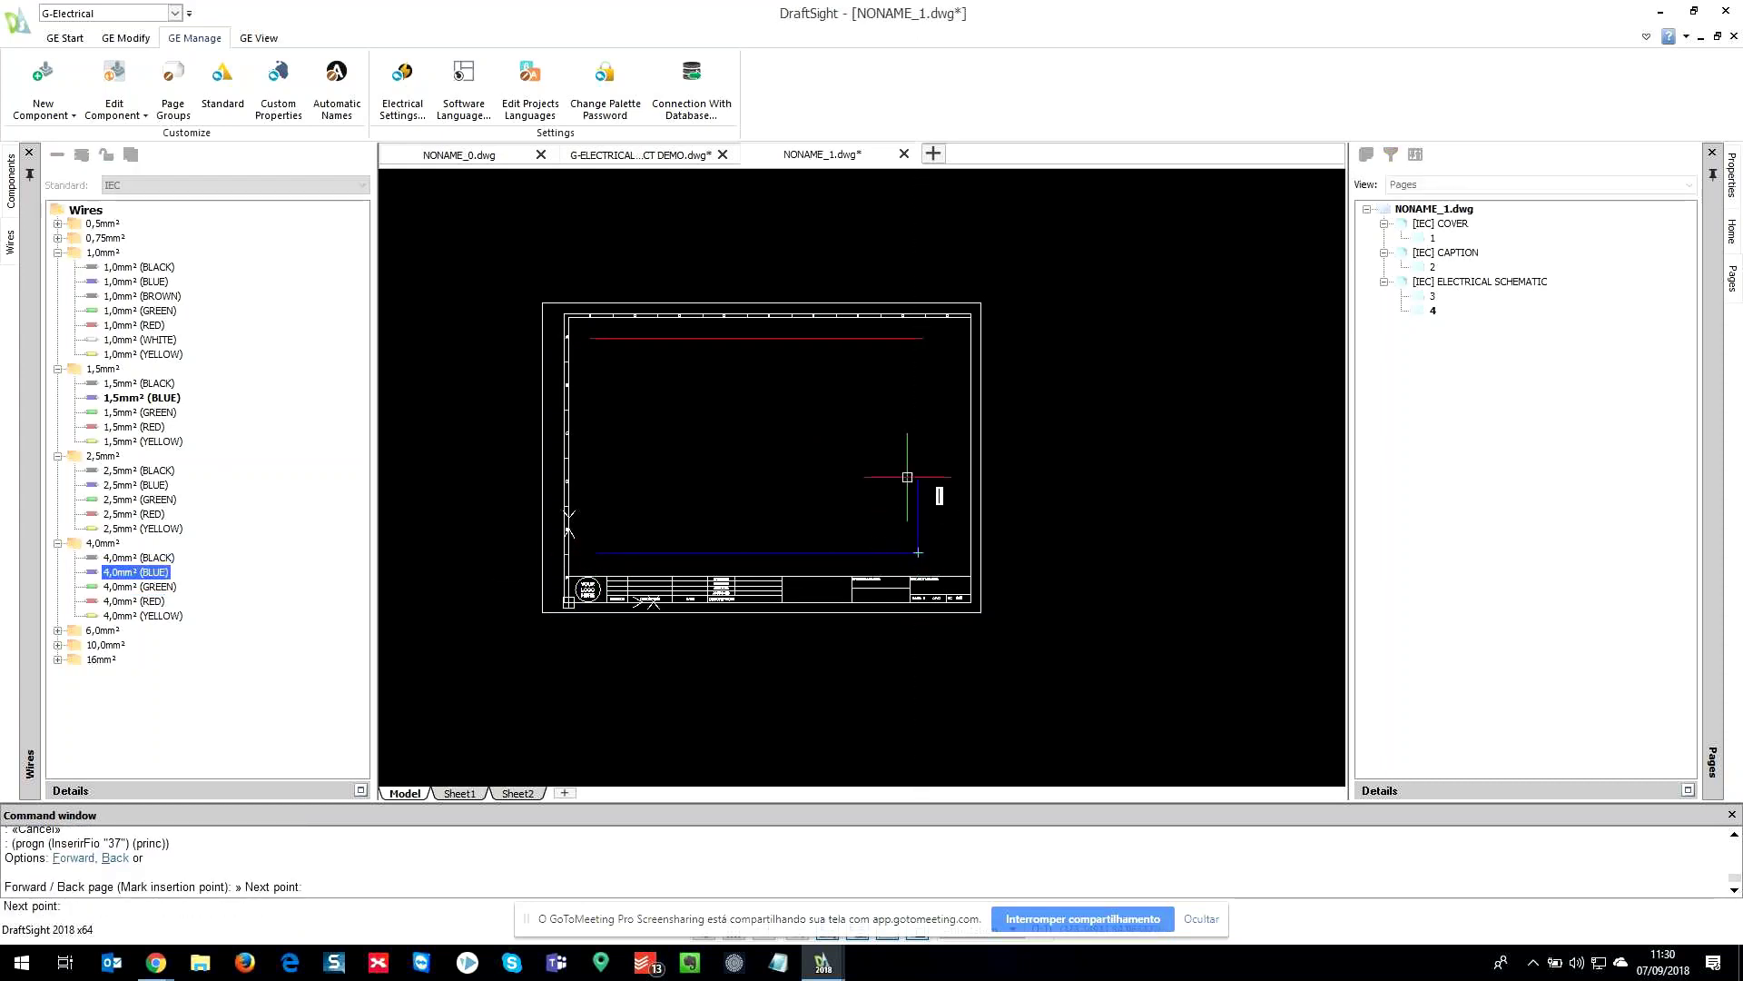
key("Return")
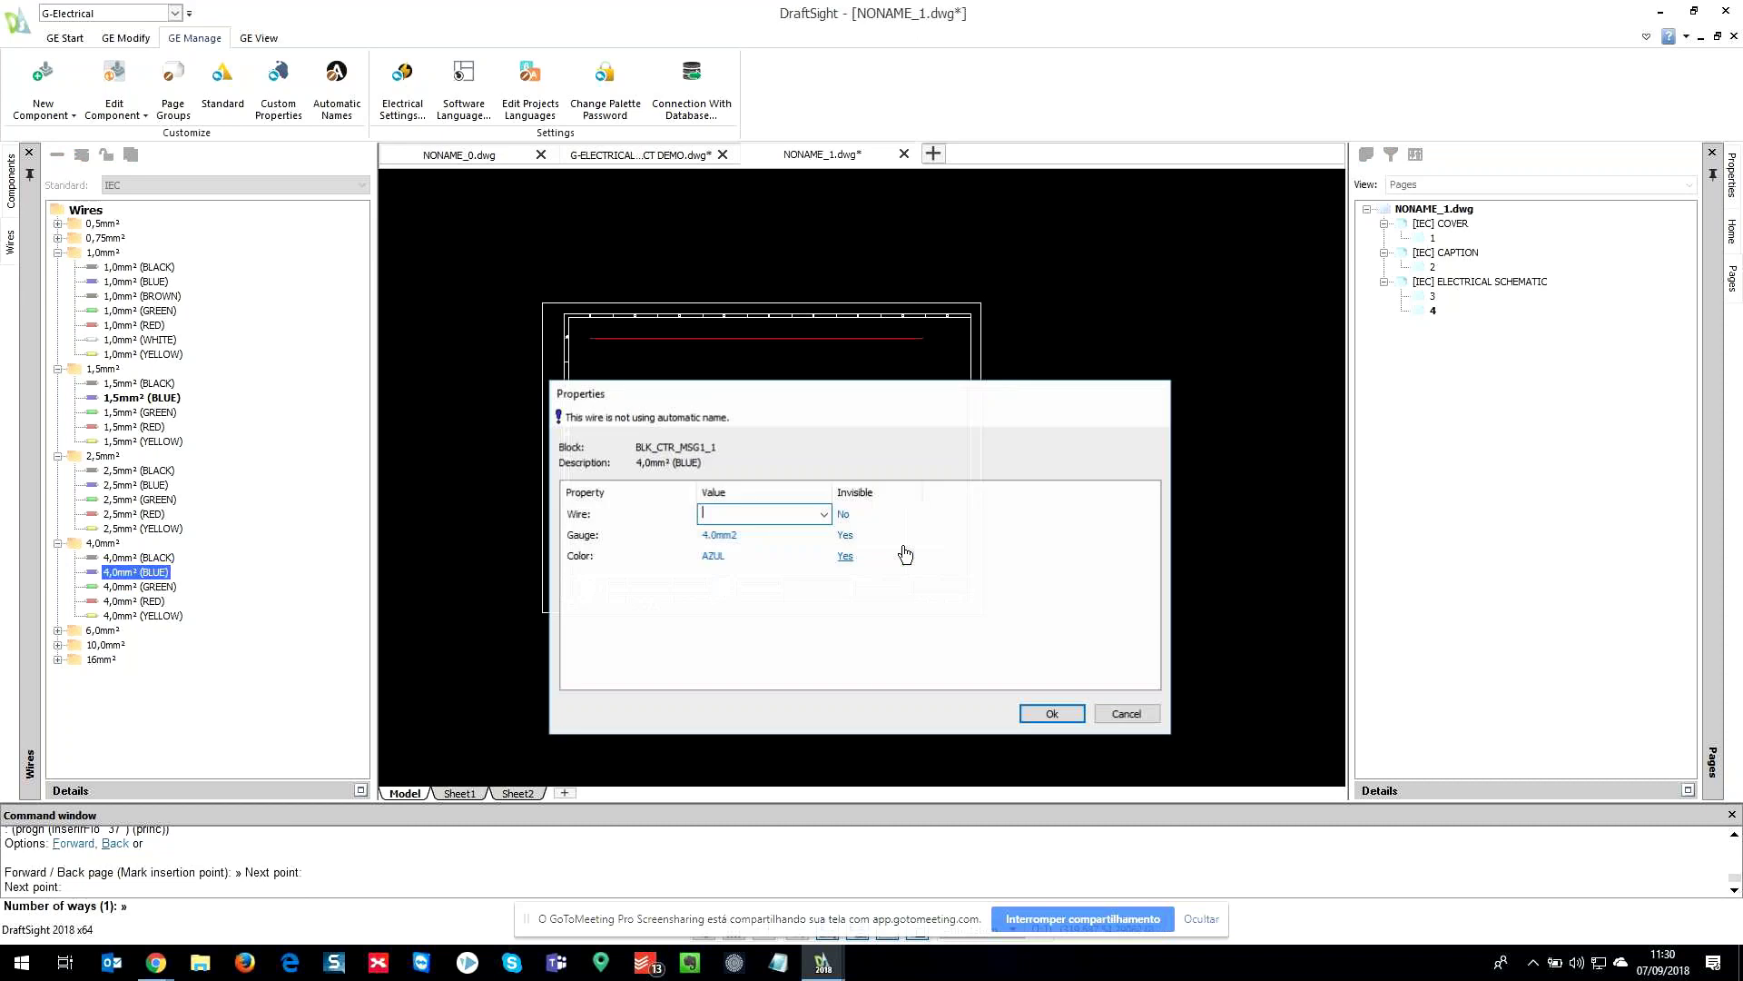
left_click(1043, 712)
key("Escape")
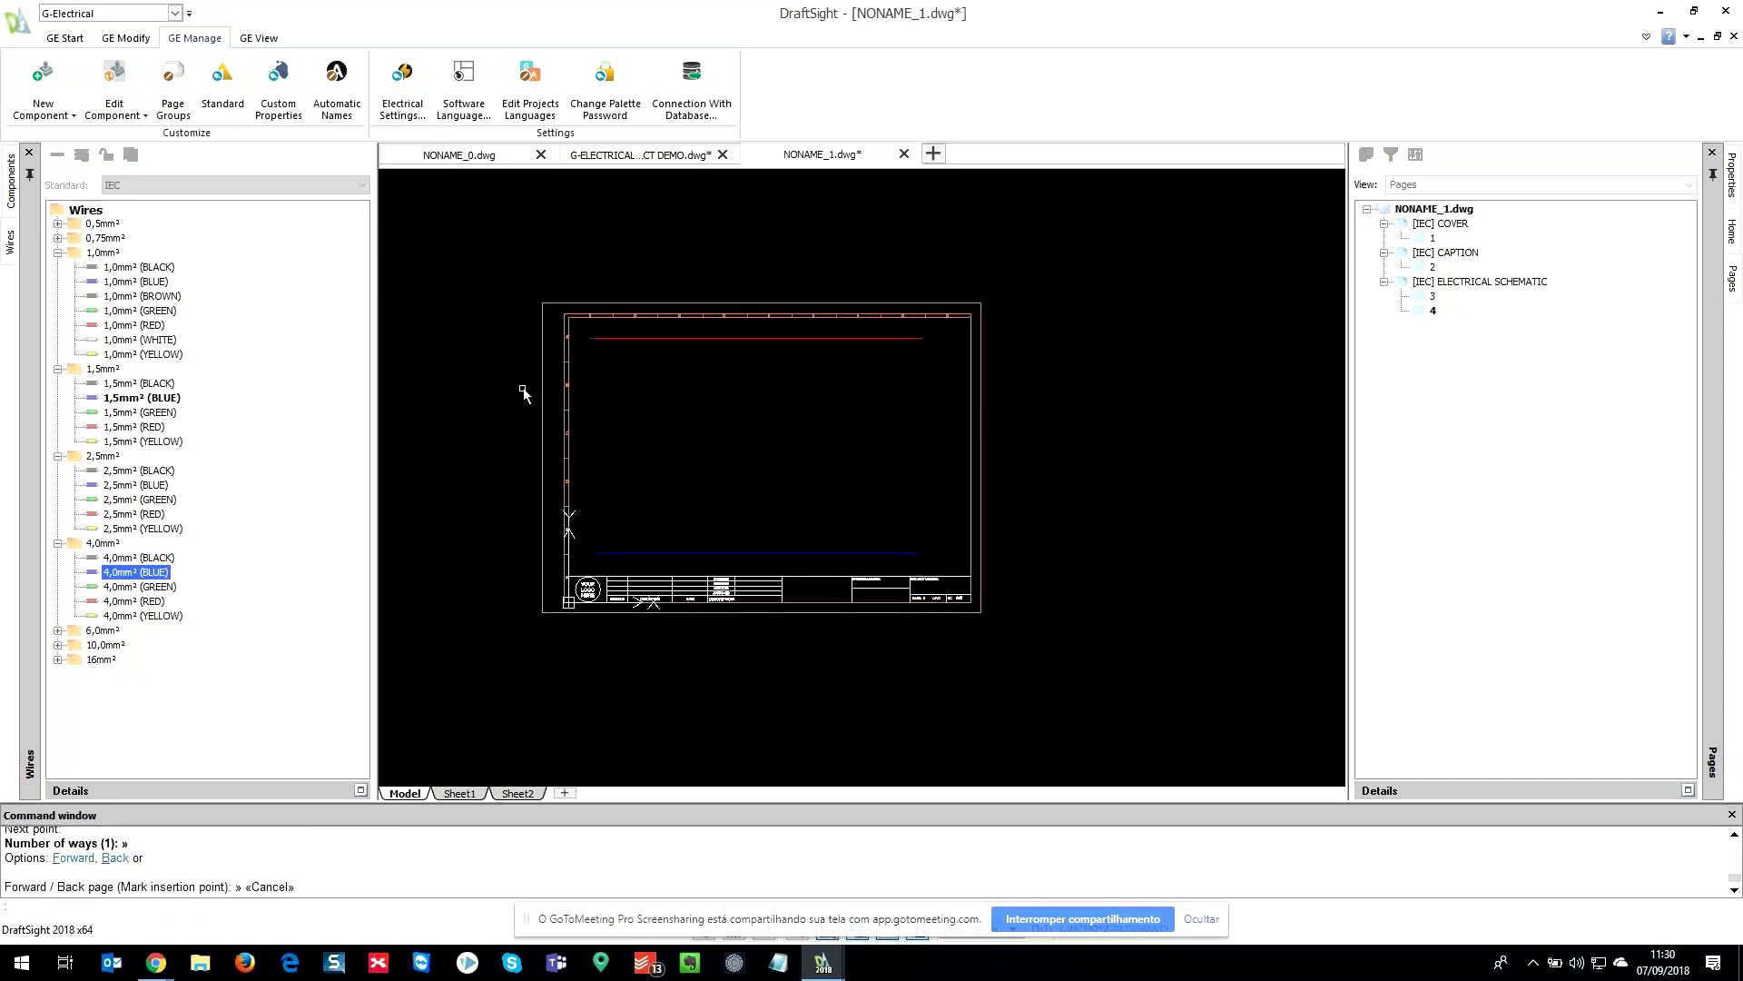
- Connect the red and blue wires with a vertical 1,0mm² (WHITE) wire near their left ends
double_click(138, 338)
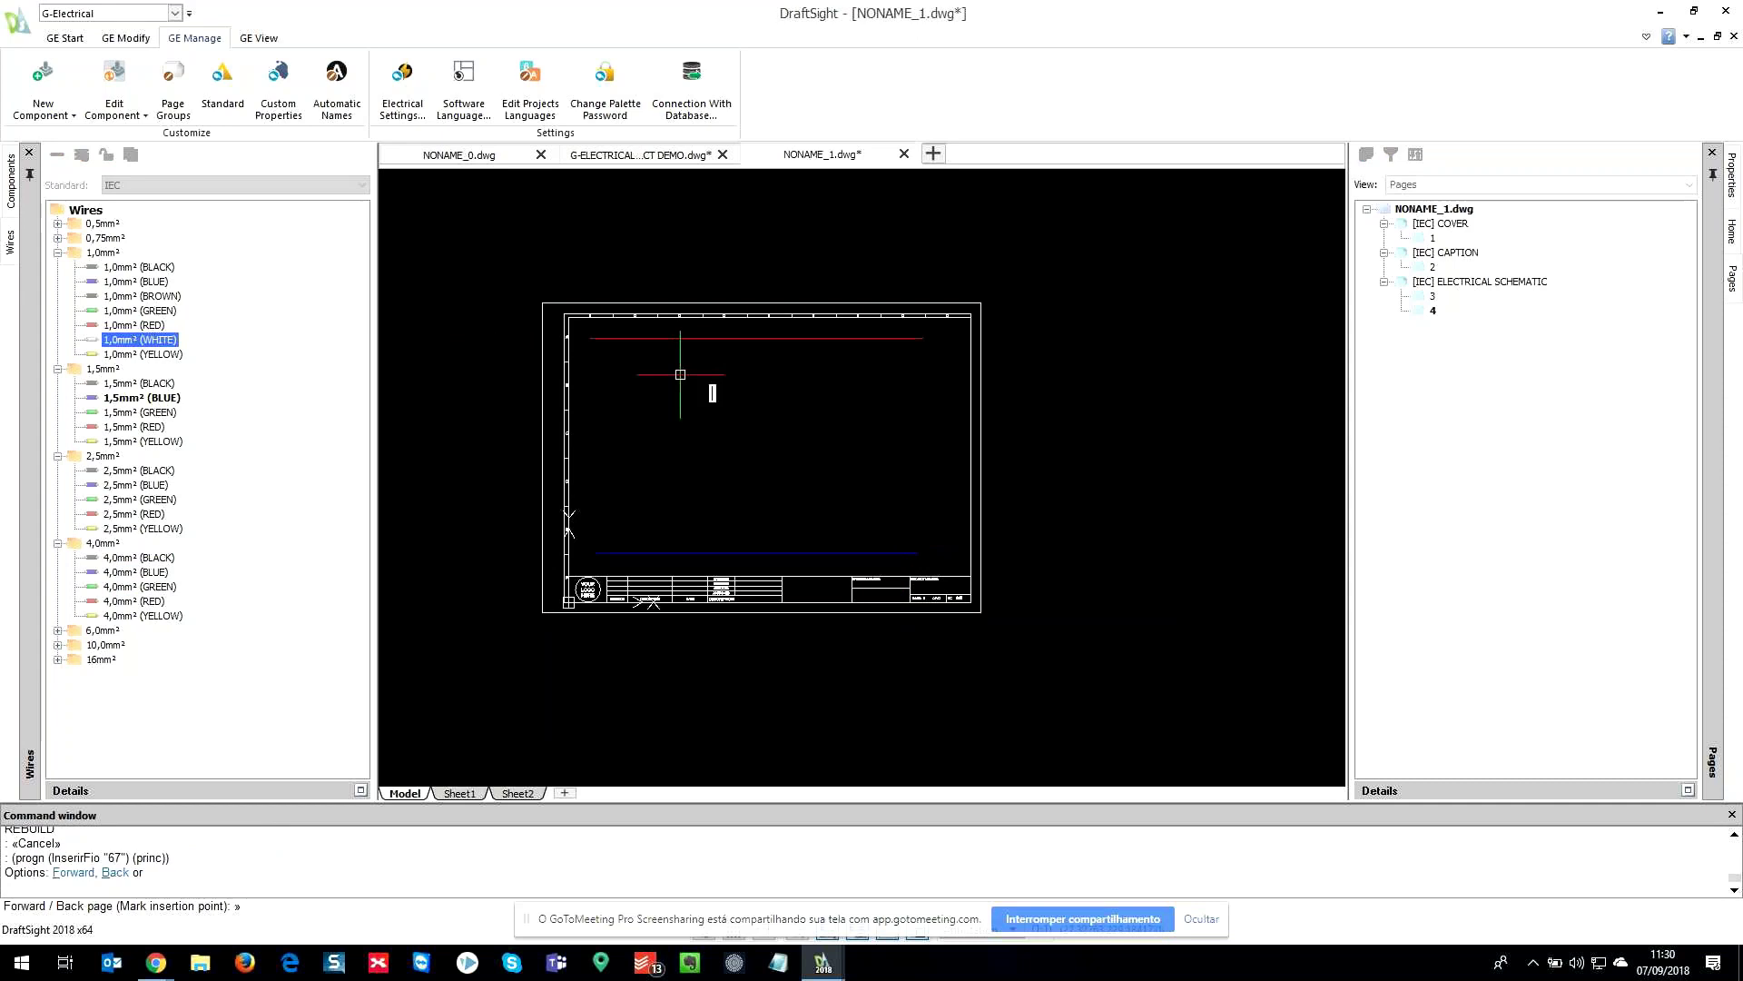
left_click(662, 338)
left_click(662, 552)
key("Return")
left_click(1043, 713)
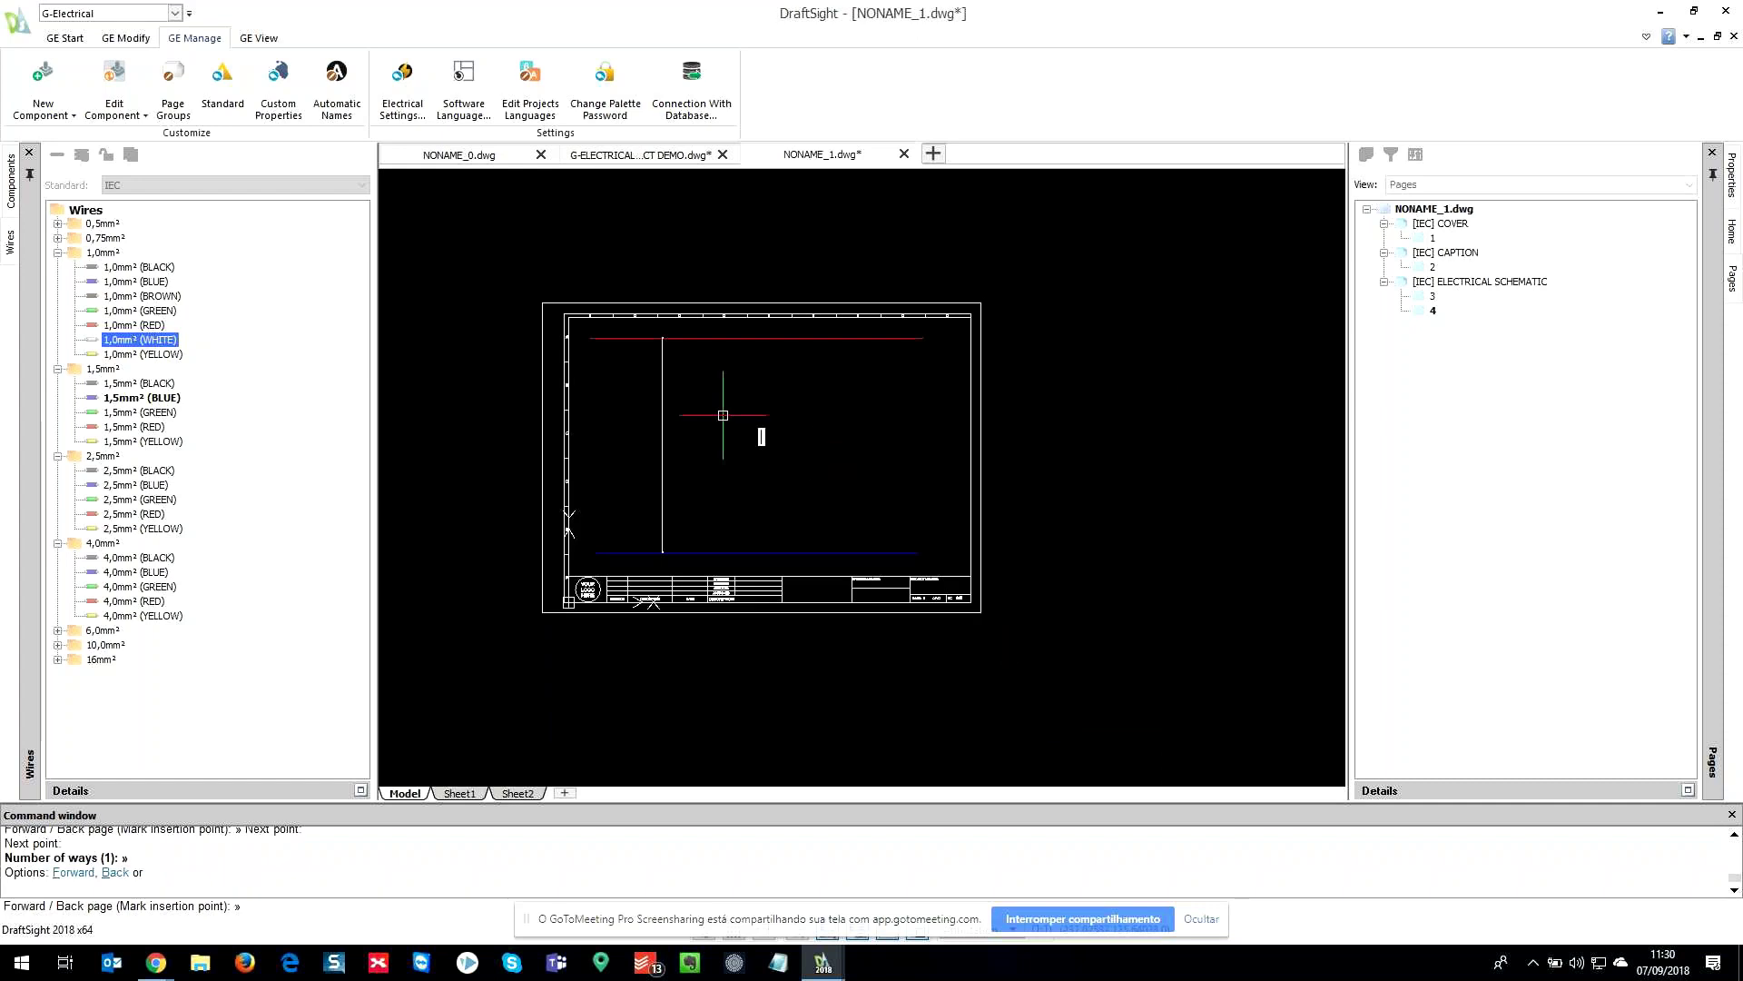
key("Escape")
key("Escape")
- Search the component library for BUTTON and look through the push button models
scroll(662, 382, "up", 3)
left_click(11, 177)
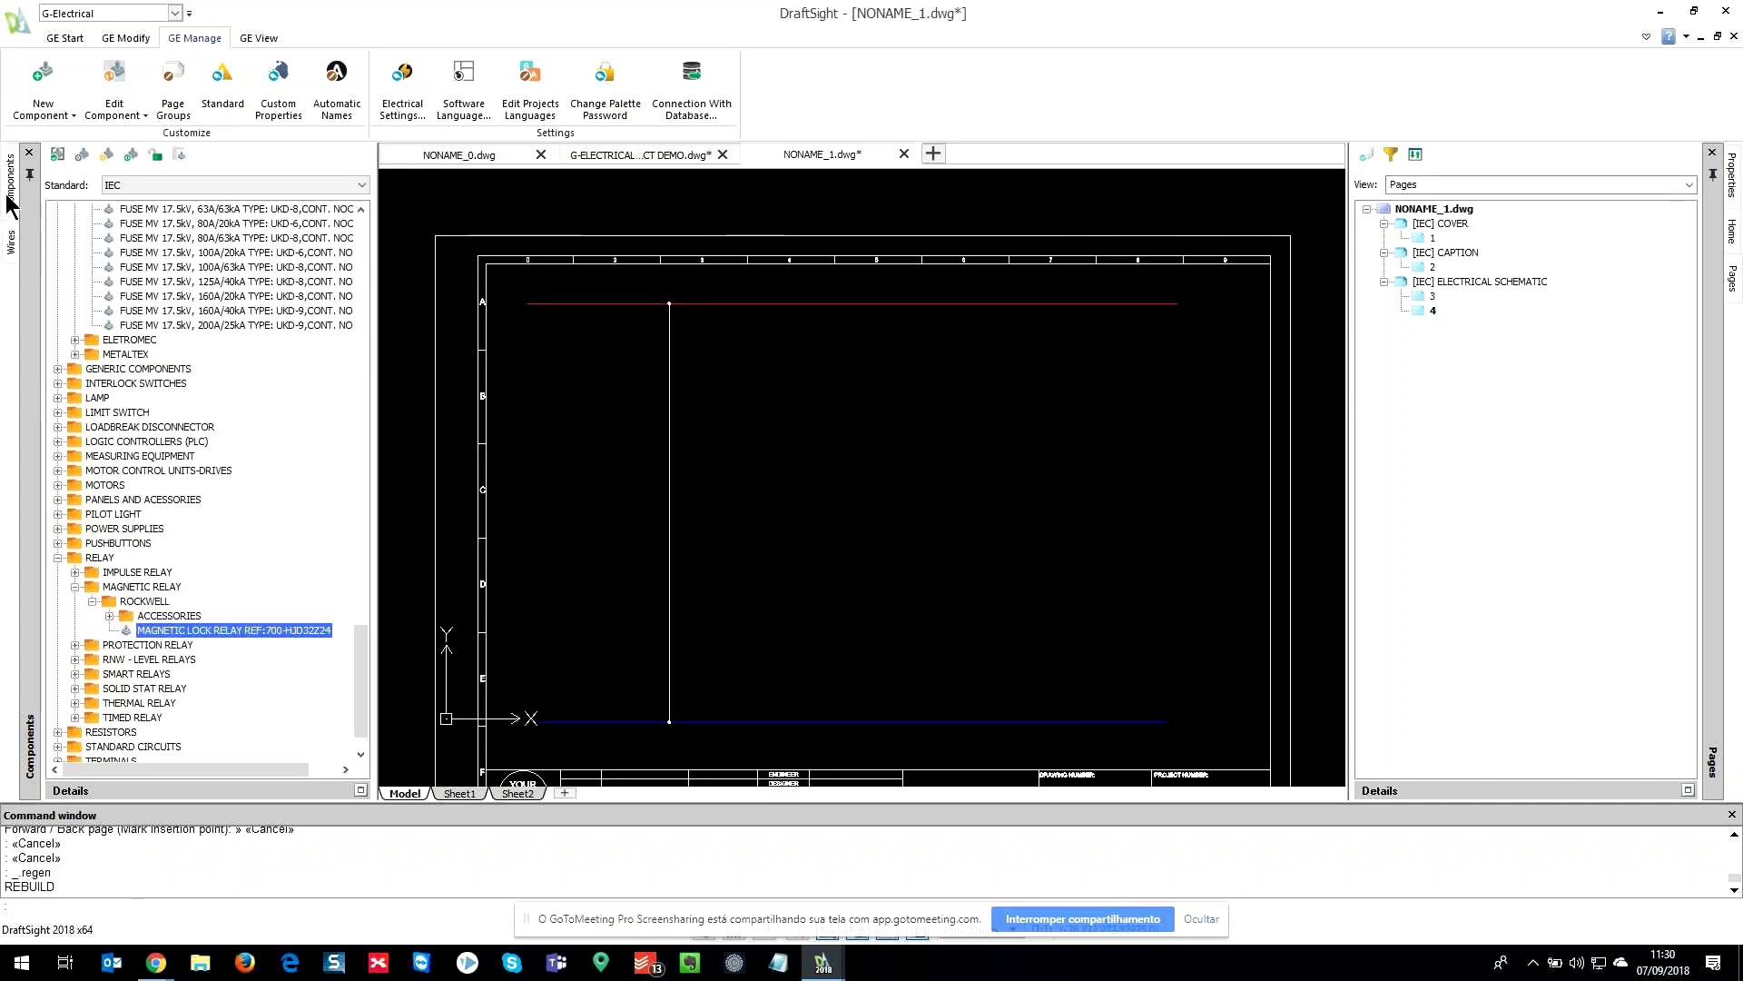
scroll(102, 376, "up", 6)
scroll(101, 376, "up", 15)
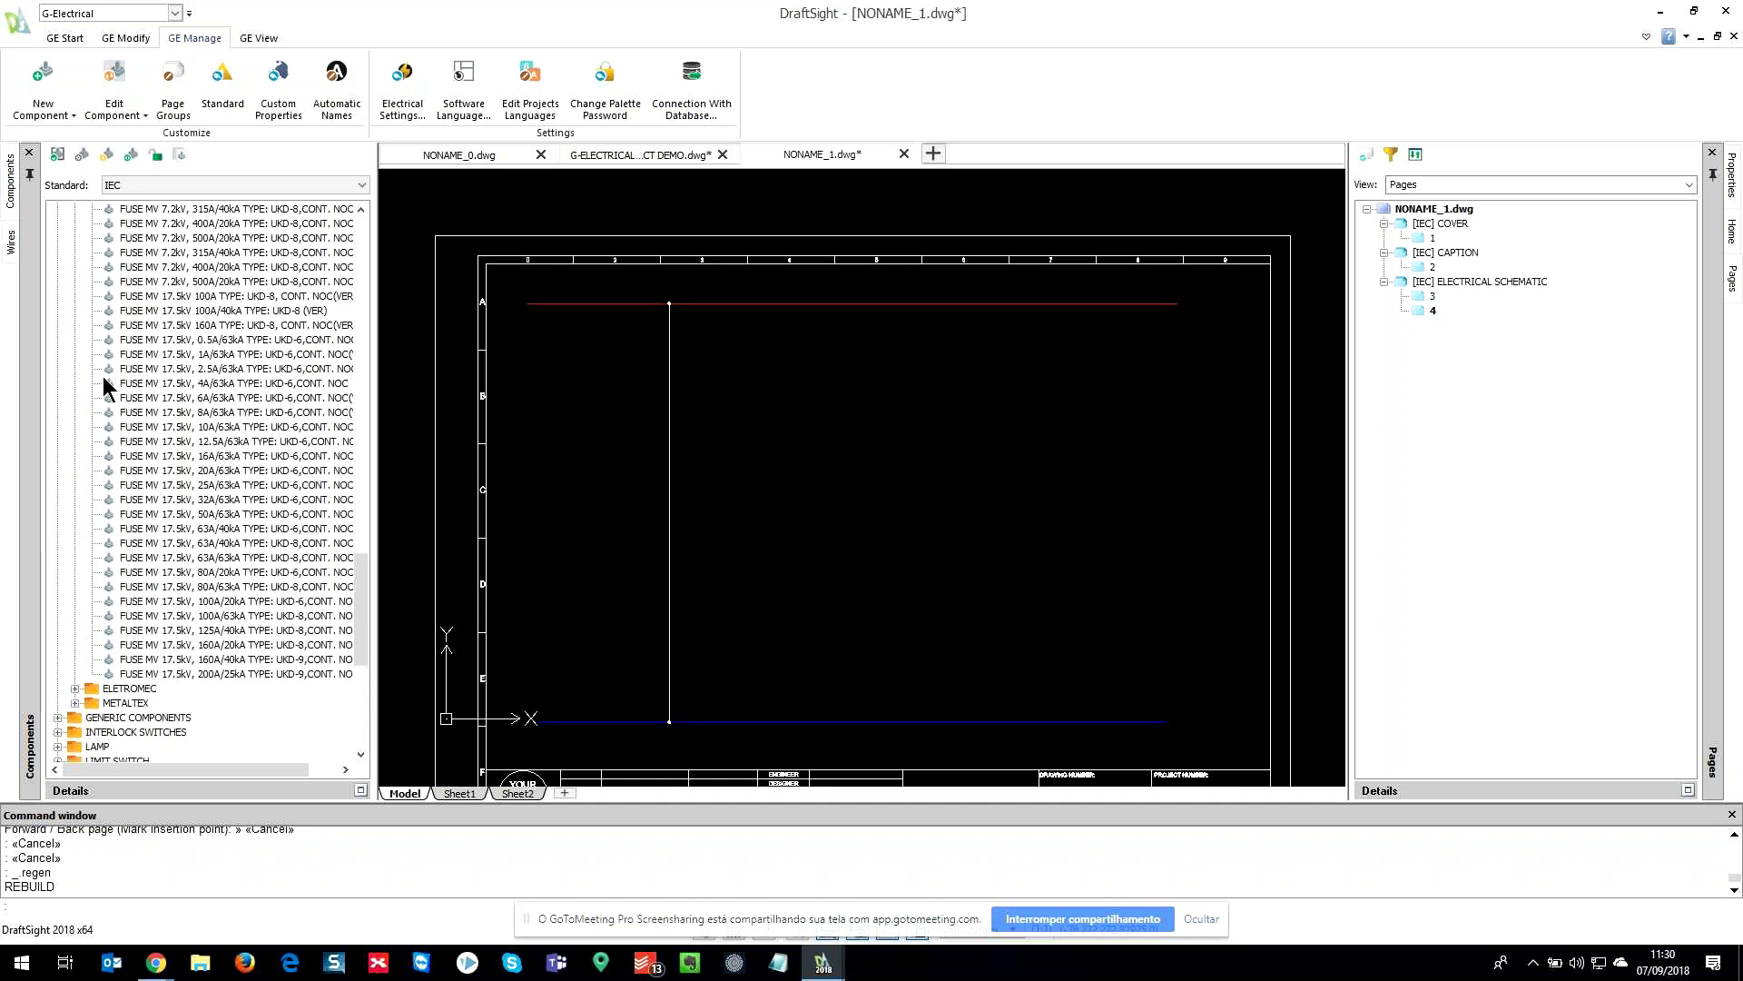
scroll(103, 372, "up", 5)
scroll(100, 373, "up", 17)
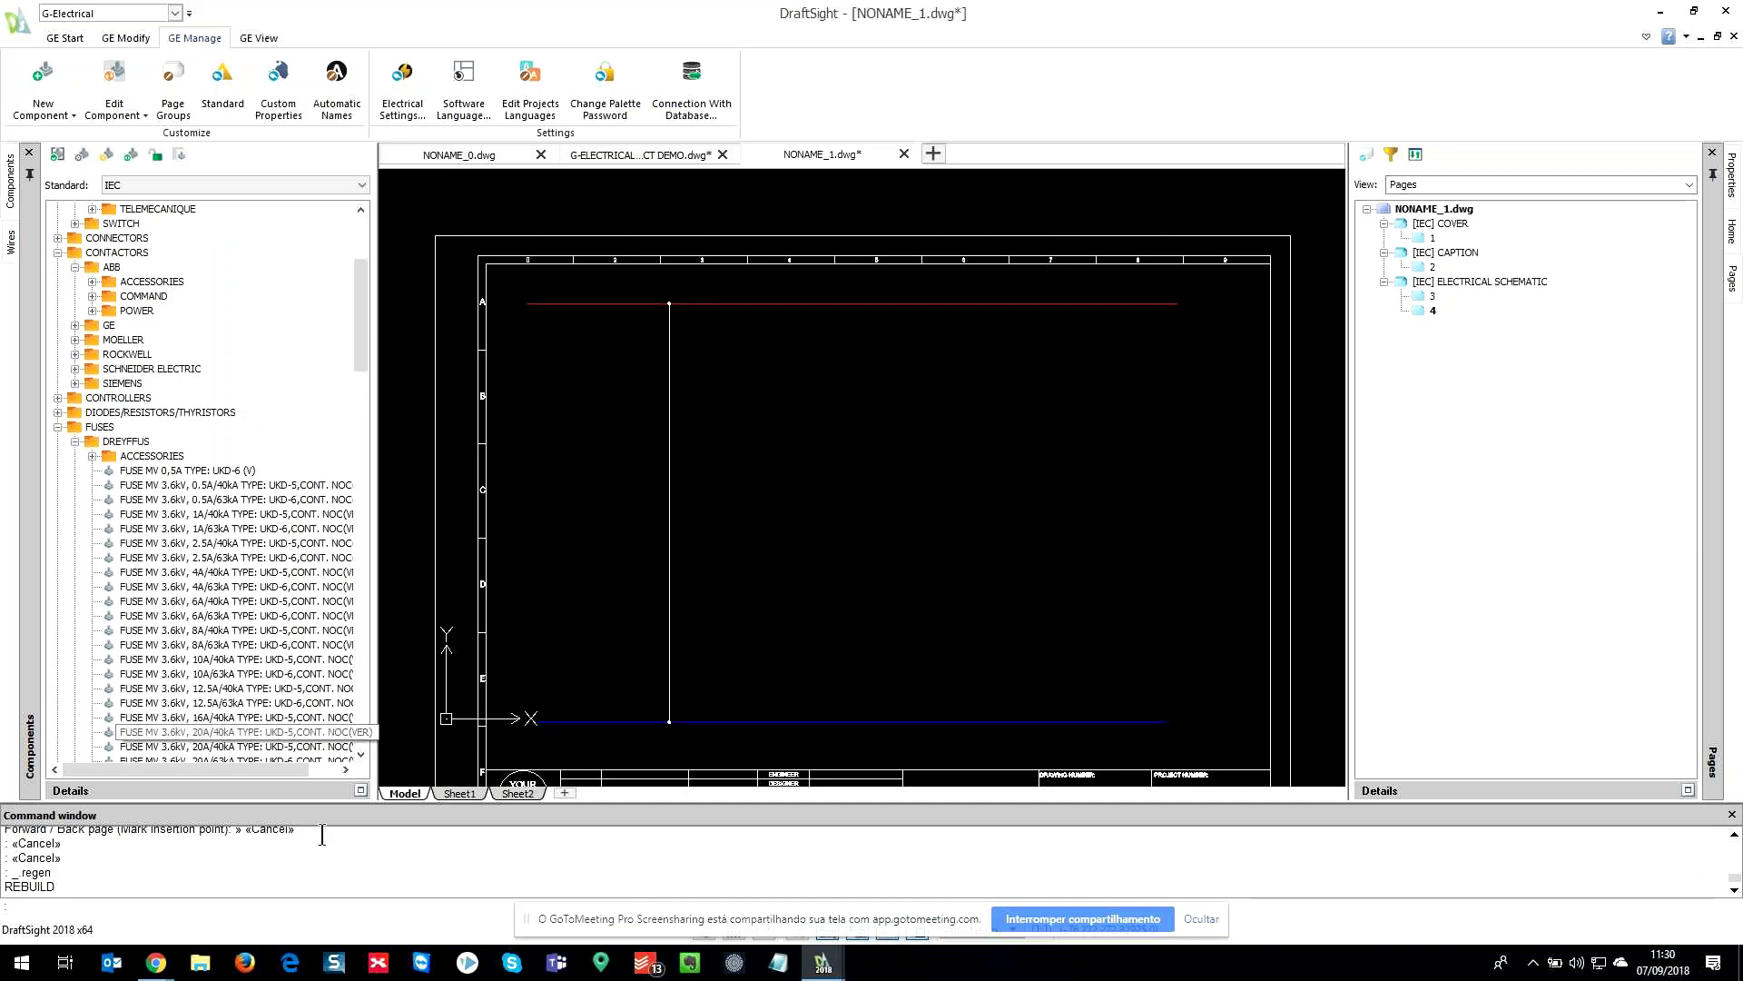
left_click(361, 790)
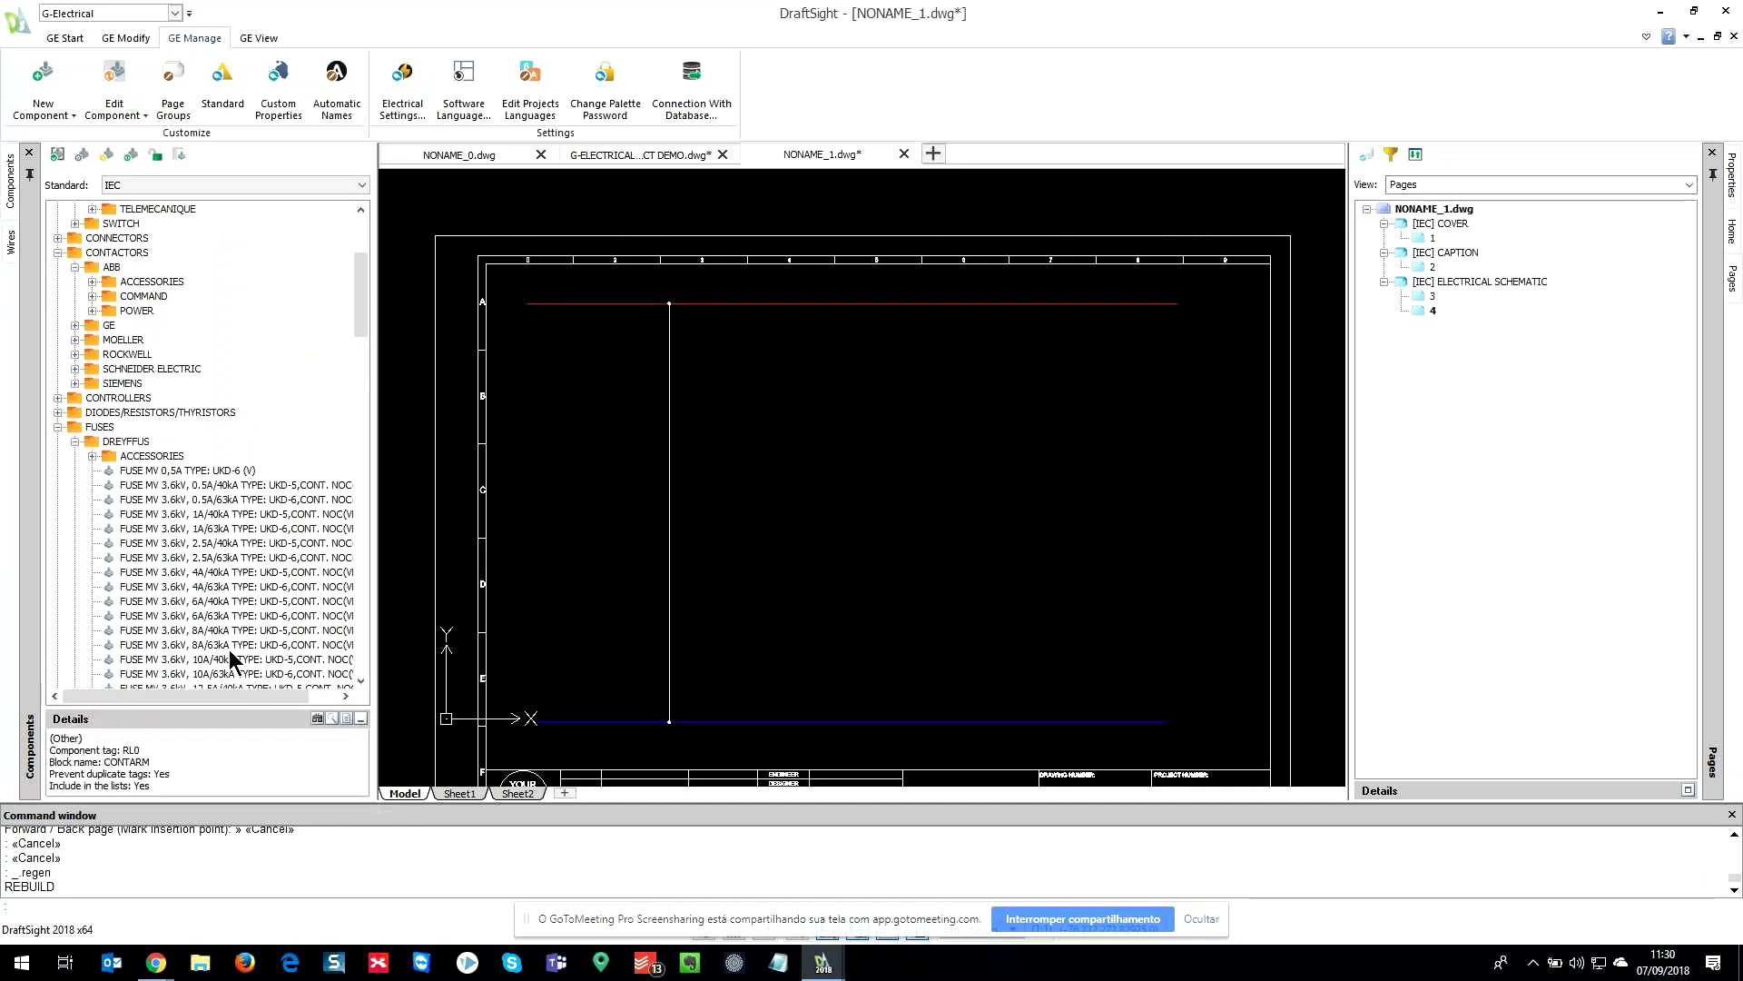
left_click(317, 719)
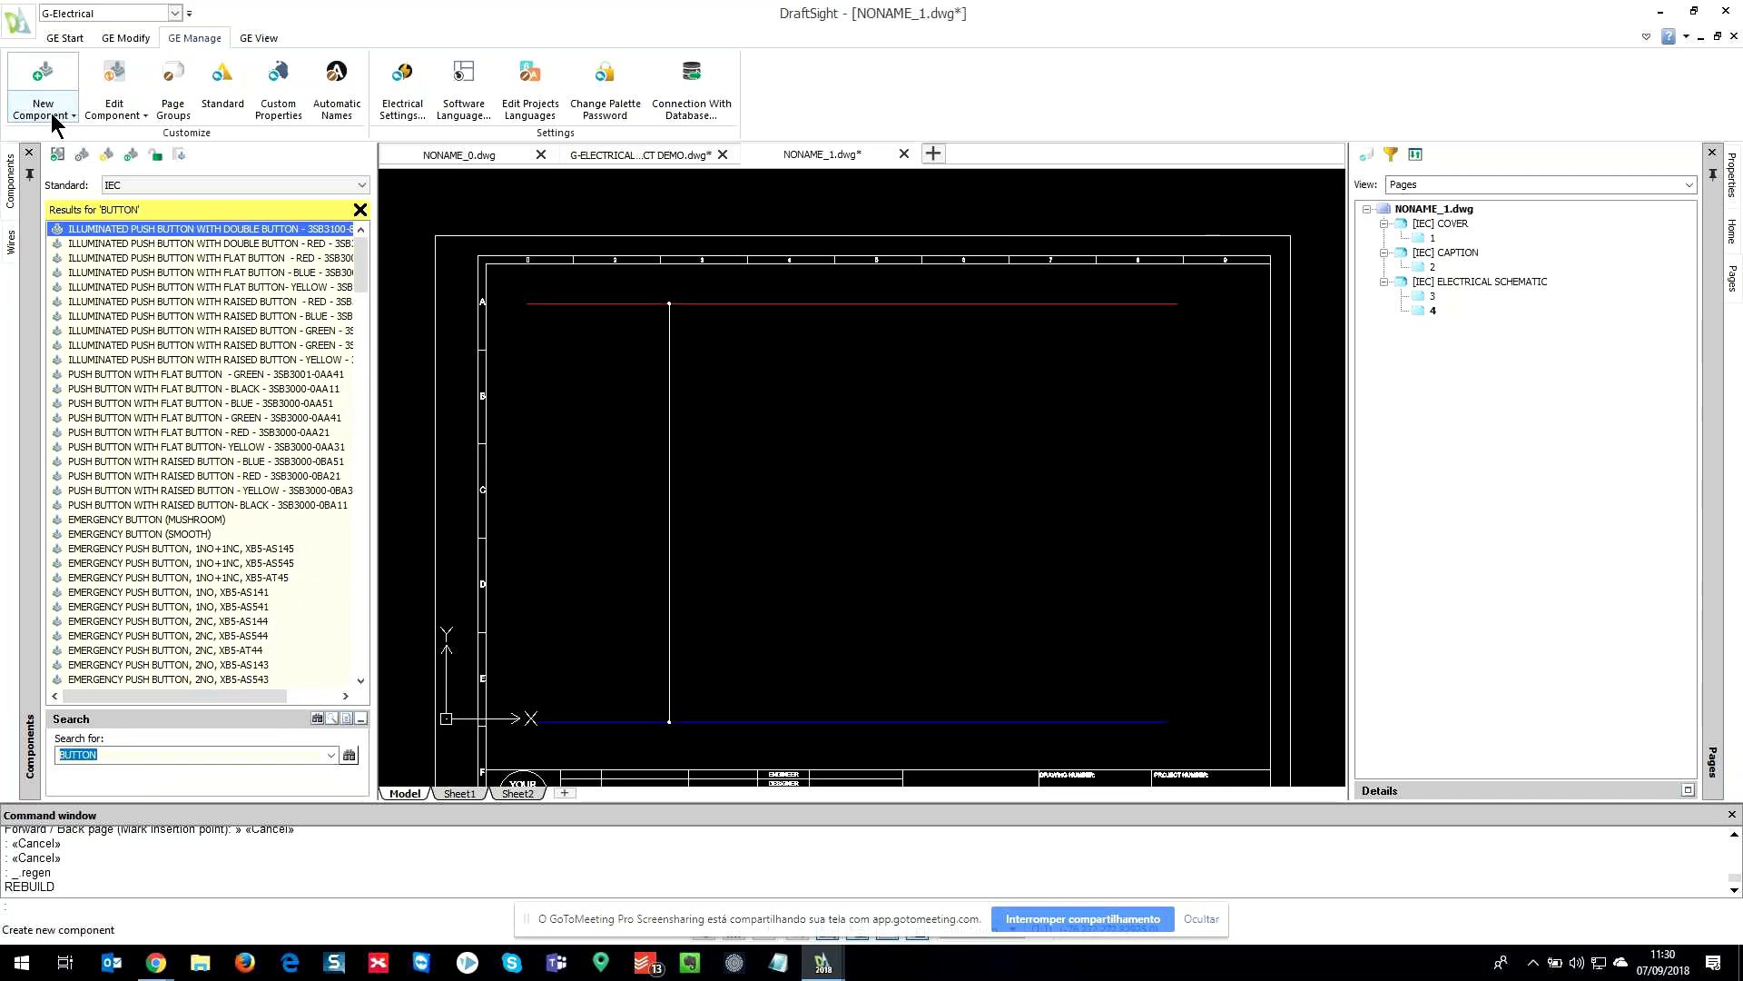
scroll(152, 370, "down", 1)
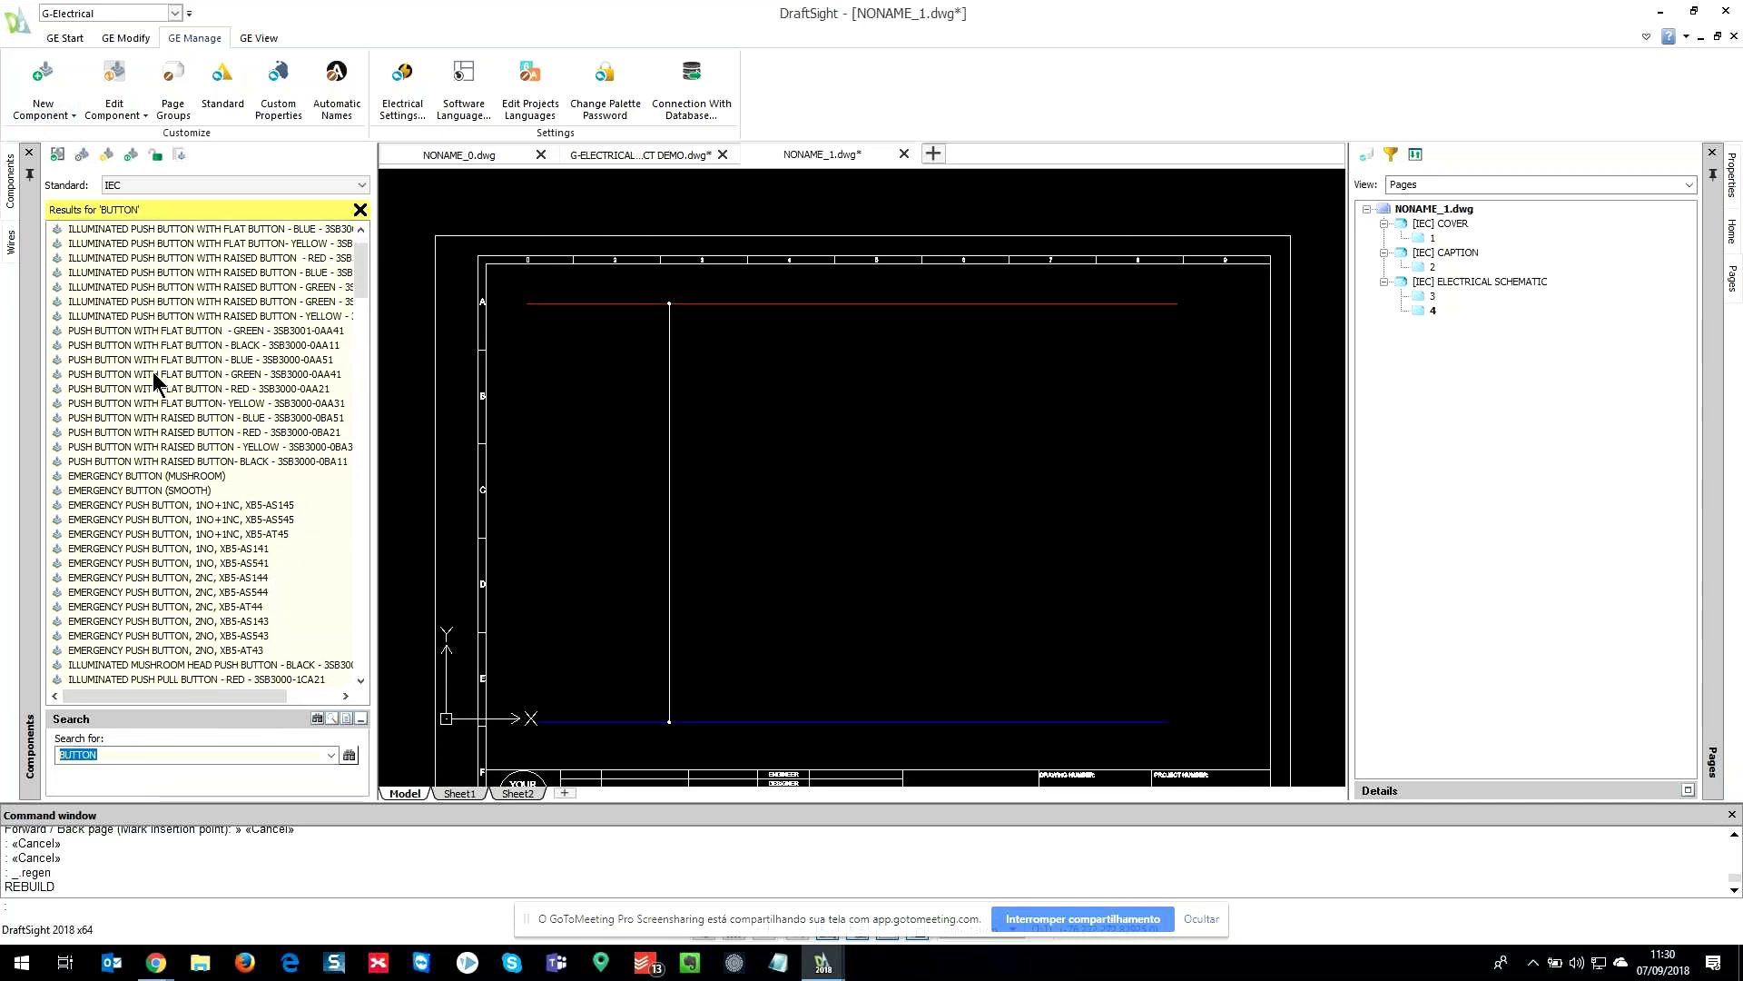
- Insert the PUSH BUTTON WITH FLAT BUTTON - RED - 3SB3000-0AA21 on the white wire just below the red wire
left_click(167, 331)
double_click(199, 390)
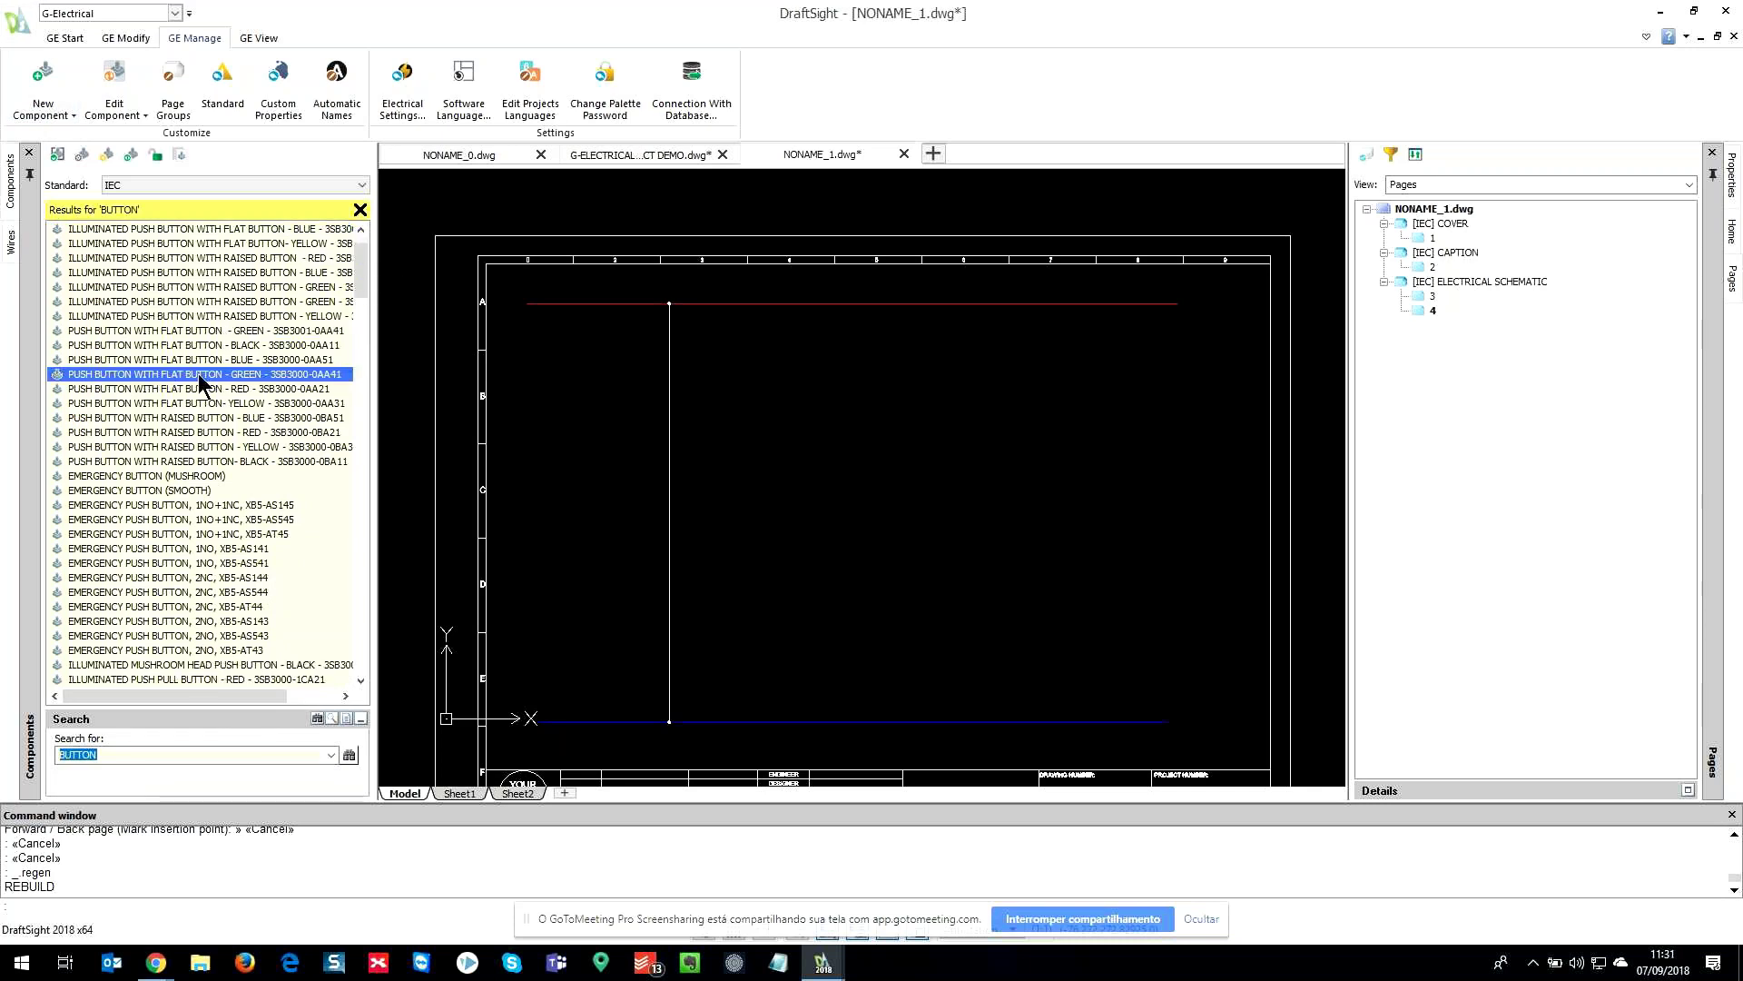
scroll(669, 365, "up", 3)
left_click(674, 360)
key("Return")
key("Escape")
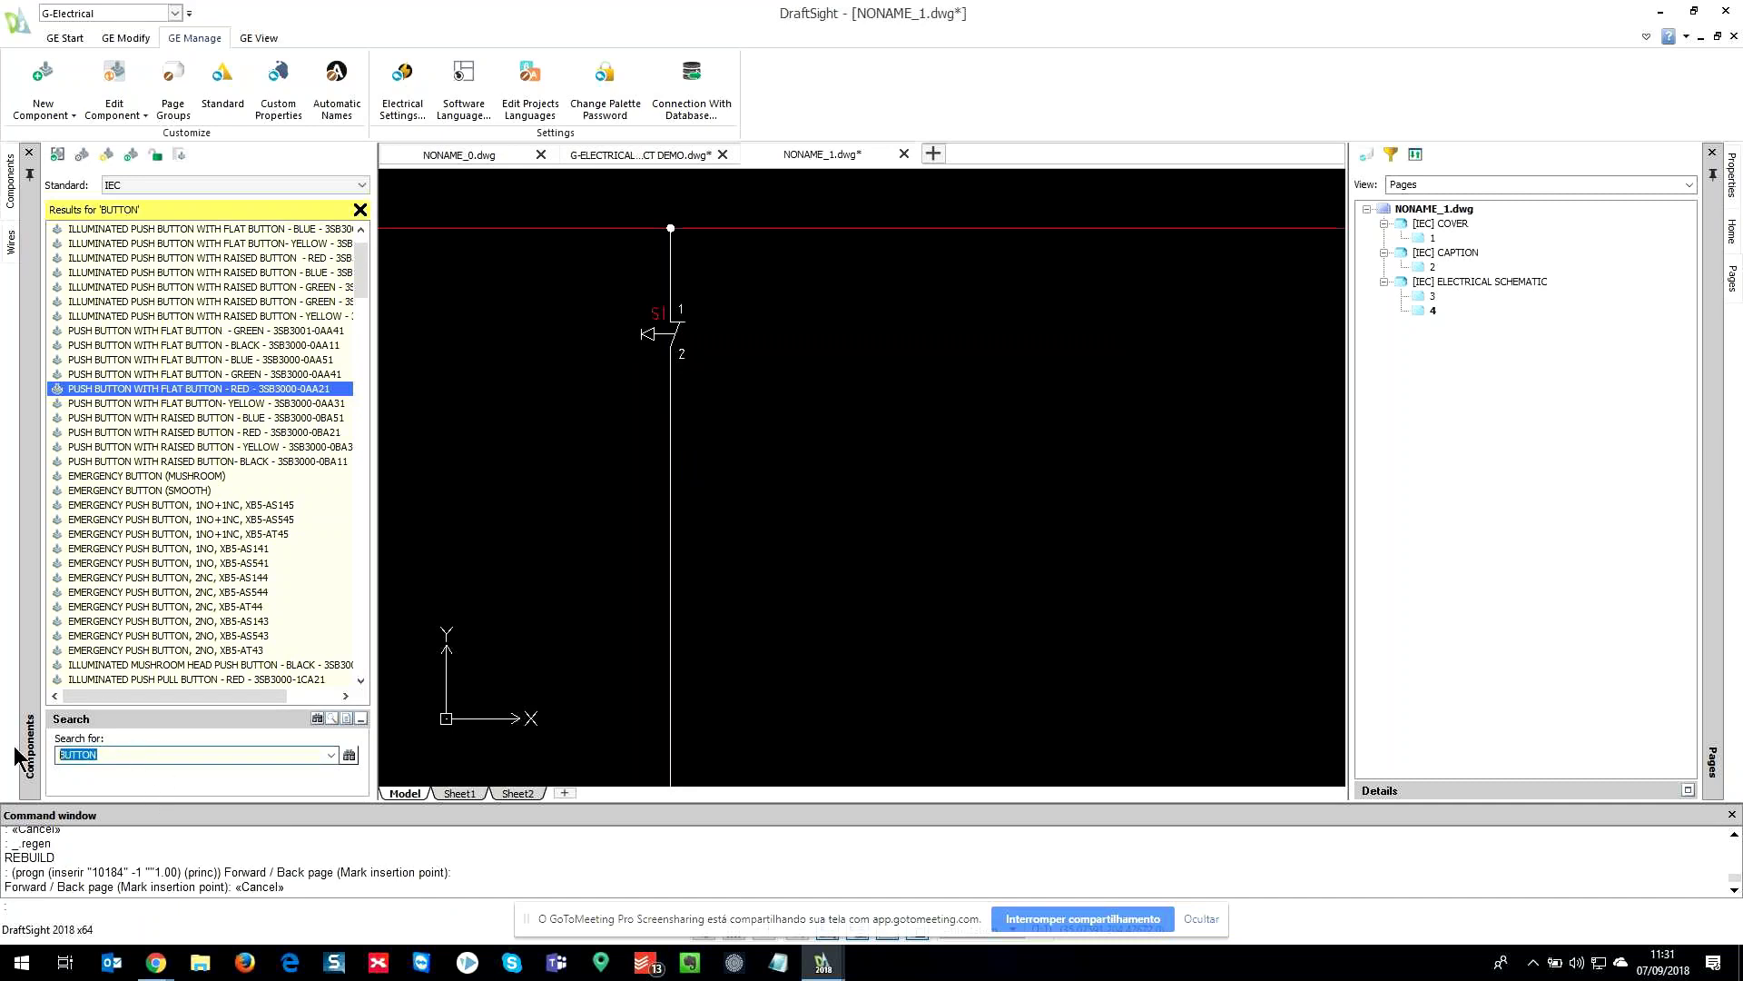
- Search the library for EMERGENCY and insert the EMERGENCY BUTTON (MUSHROOM) on the white wire below the red push button
type("NCY")
key("Return")
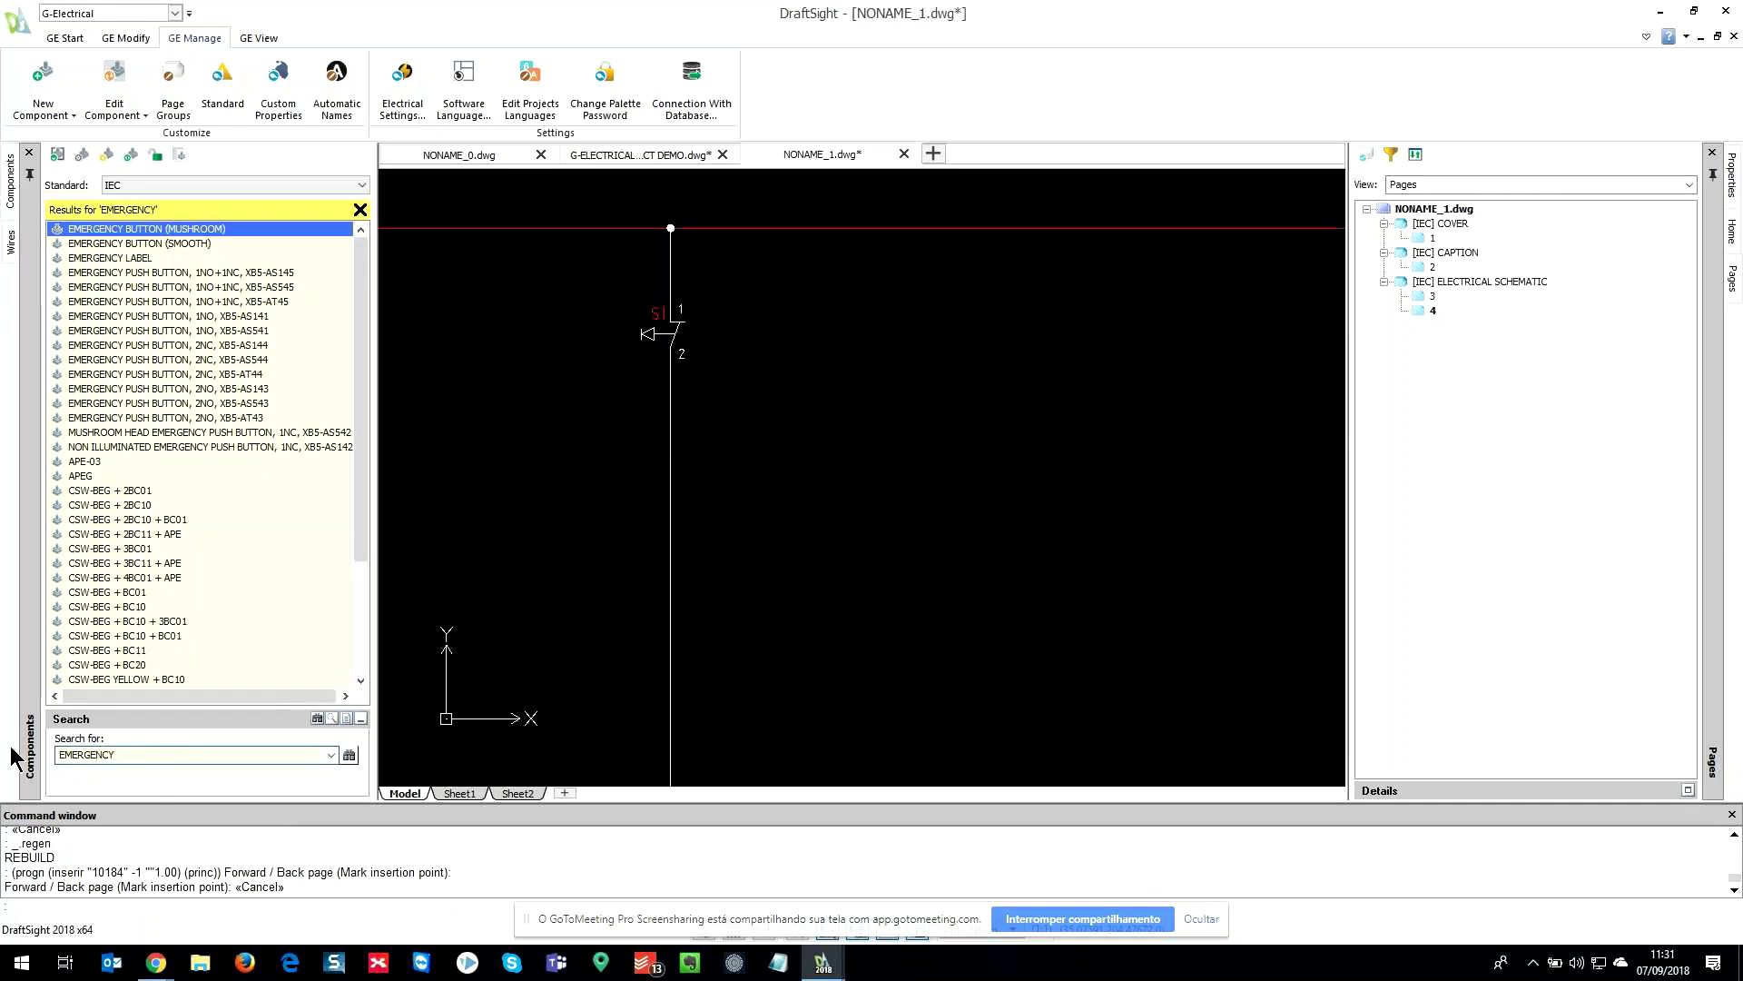
double_click(168, 230)
left_click(673, 479)
left_click(1003, 650)
scroll(672, 354, "down", 5)
key("Escape")
key("Escape")
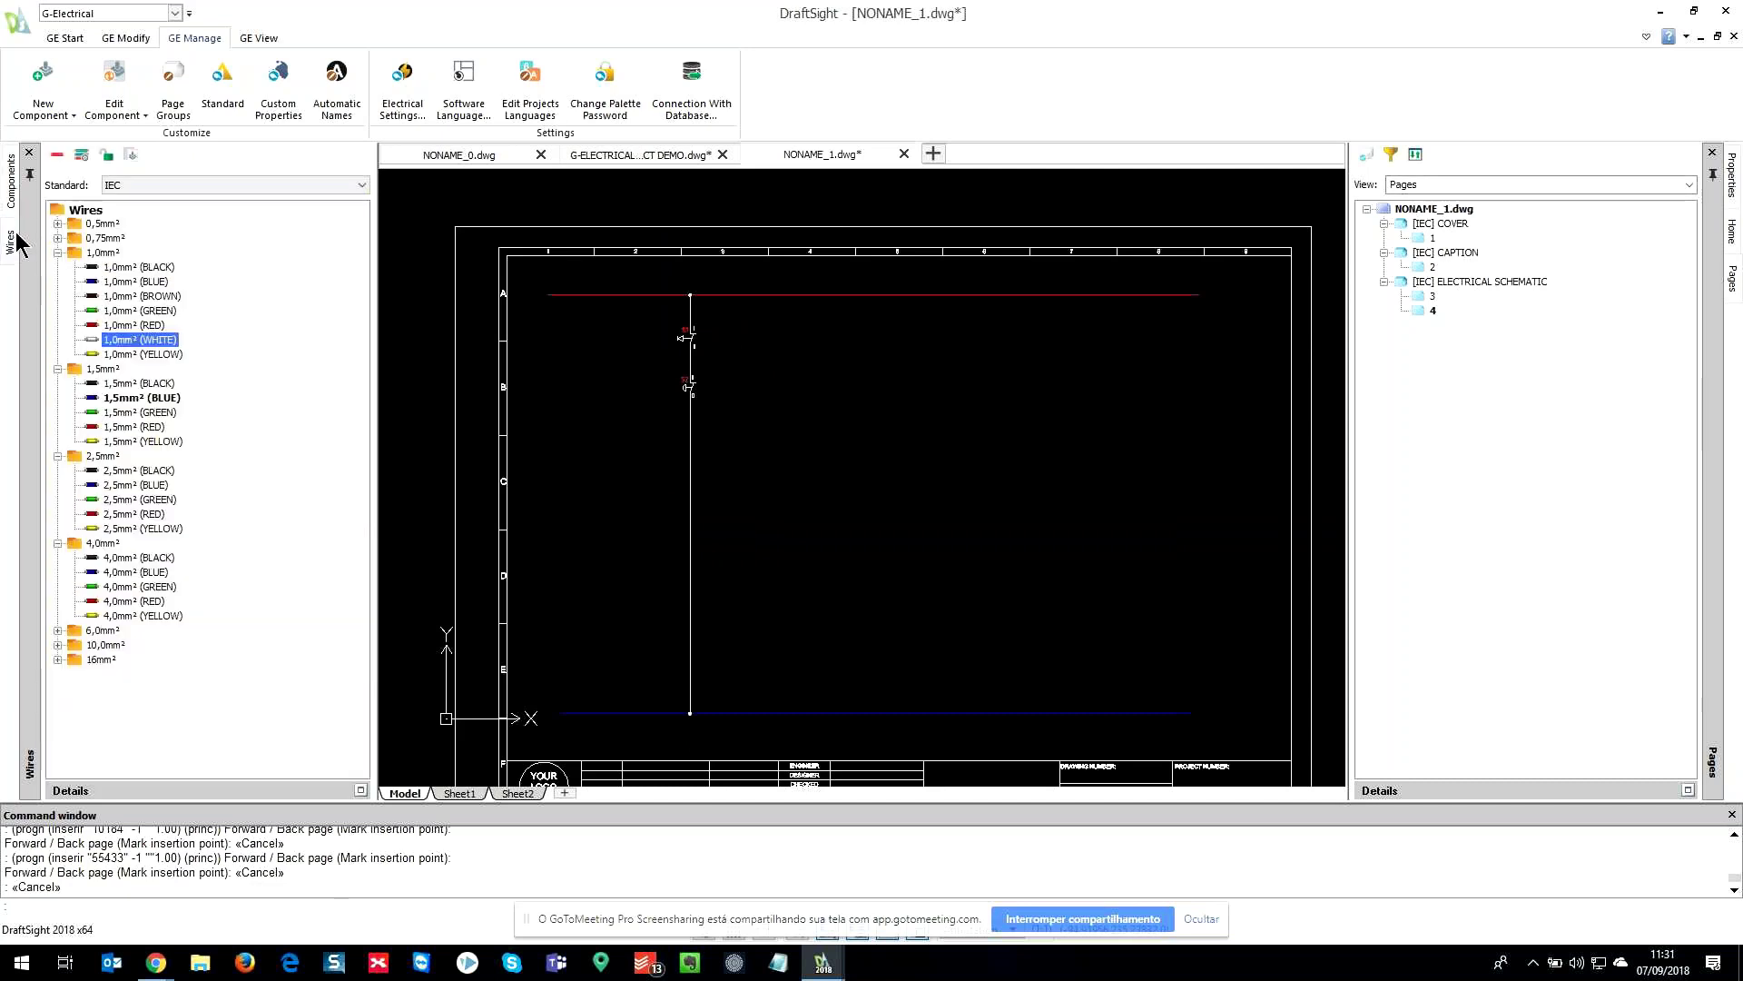
- Insert the ABB A LINE 3 POLE CONTACTOR A 9-30-10(1NA) coil on the white wire just above the blue wire
left_click(360, 209)
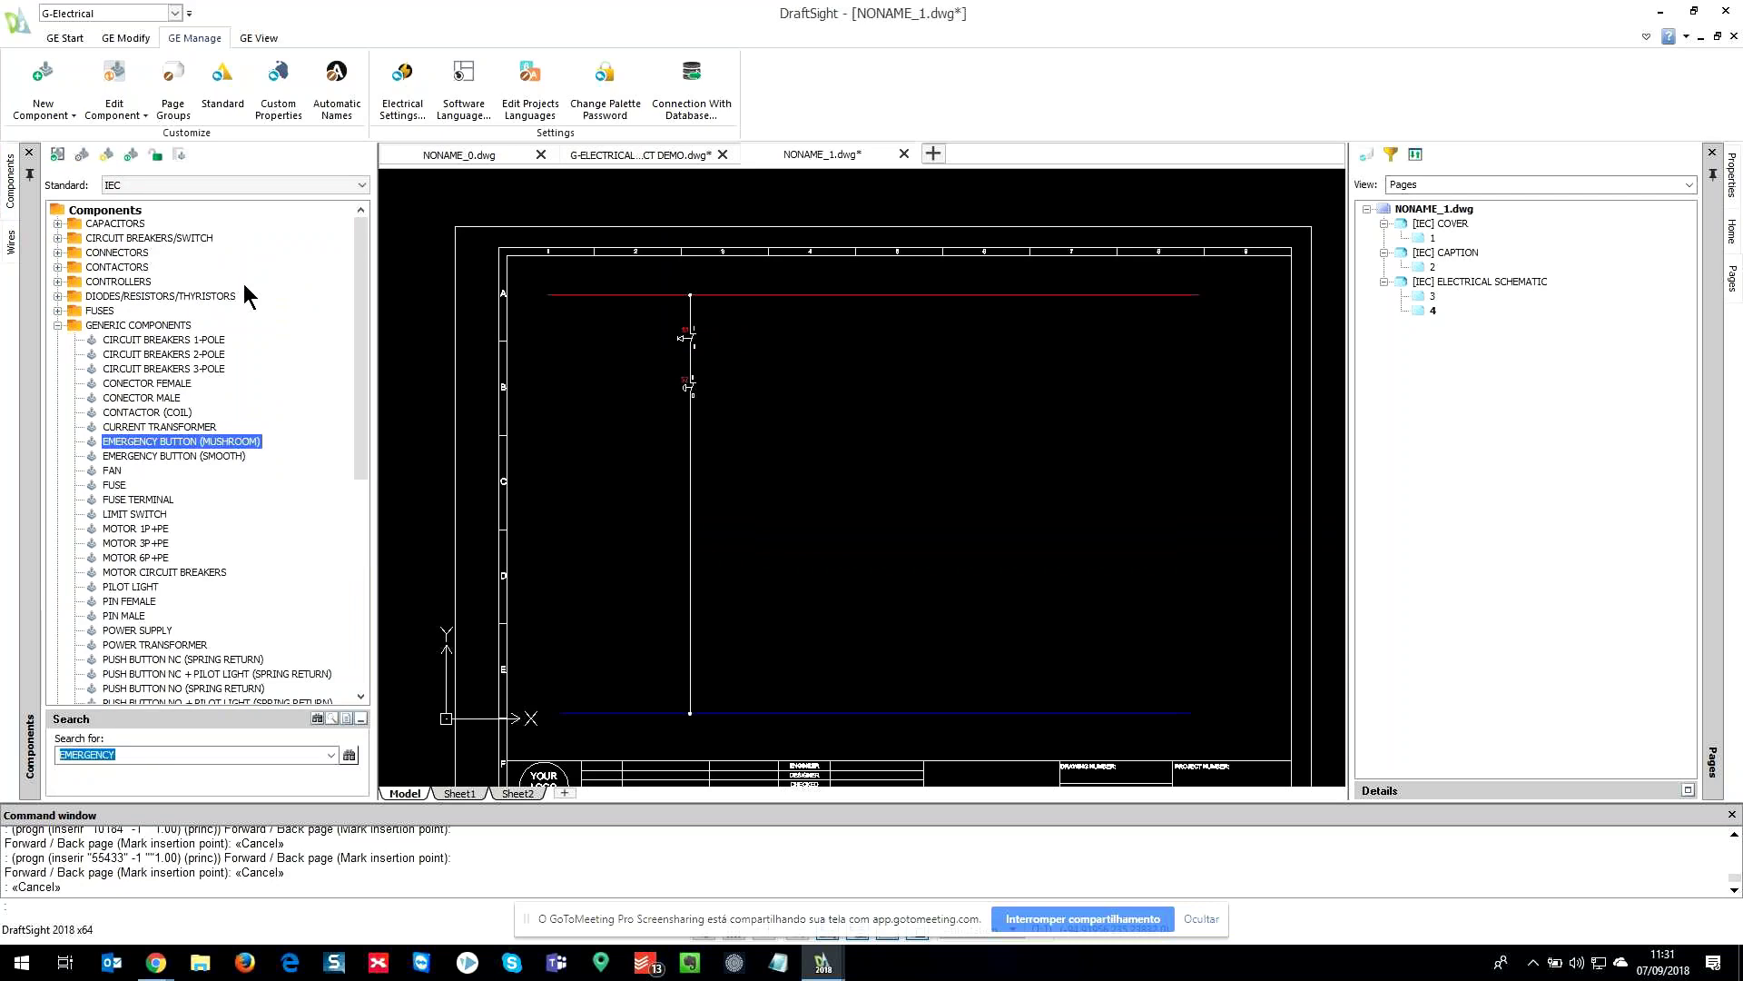
left_click(57, 325)
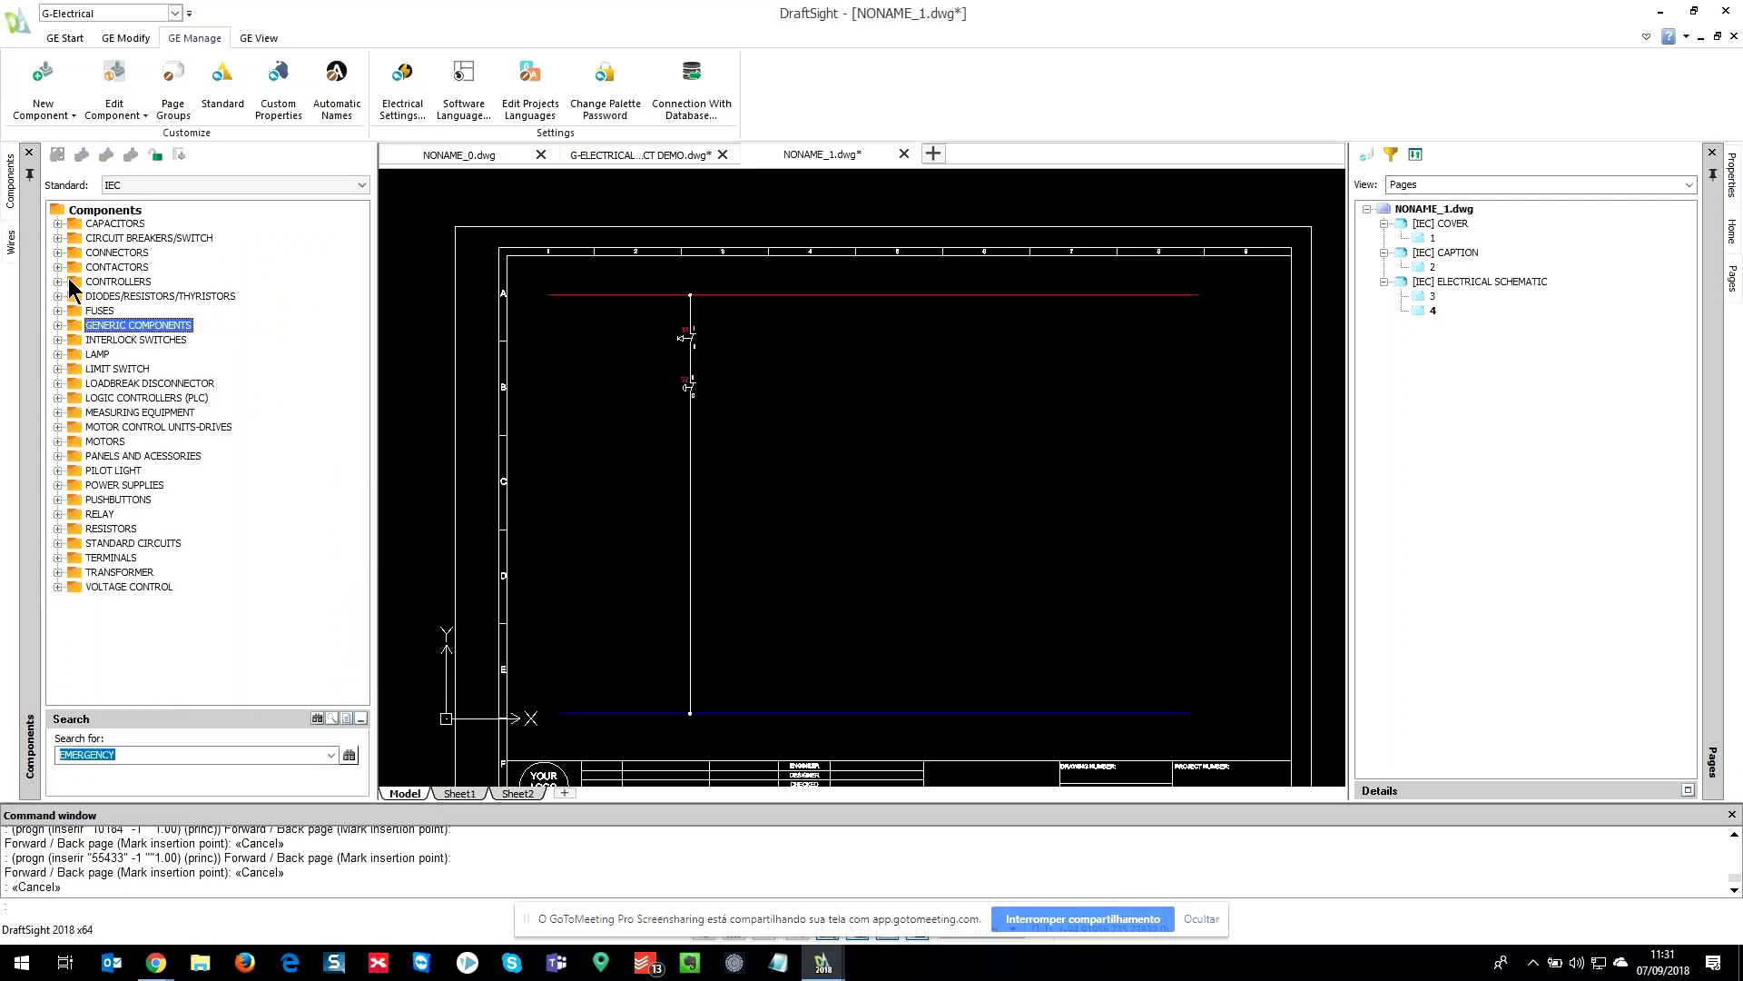
left_click(57, 267)
left_click(75, 282)
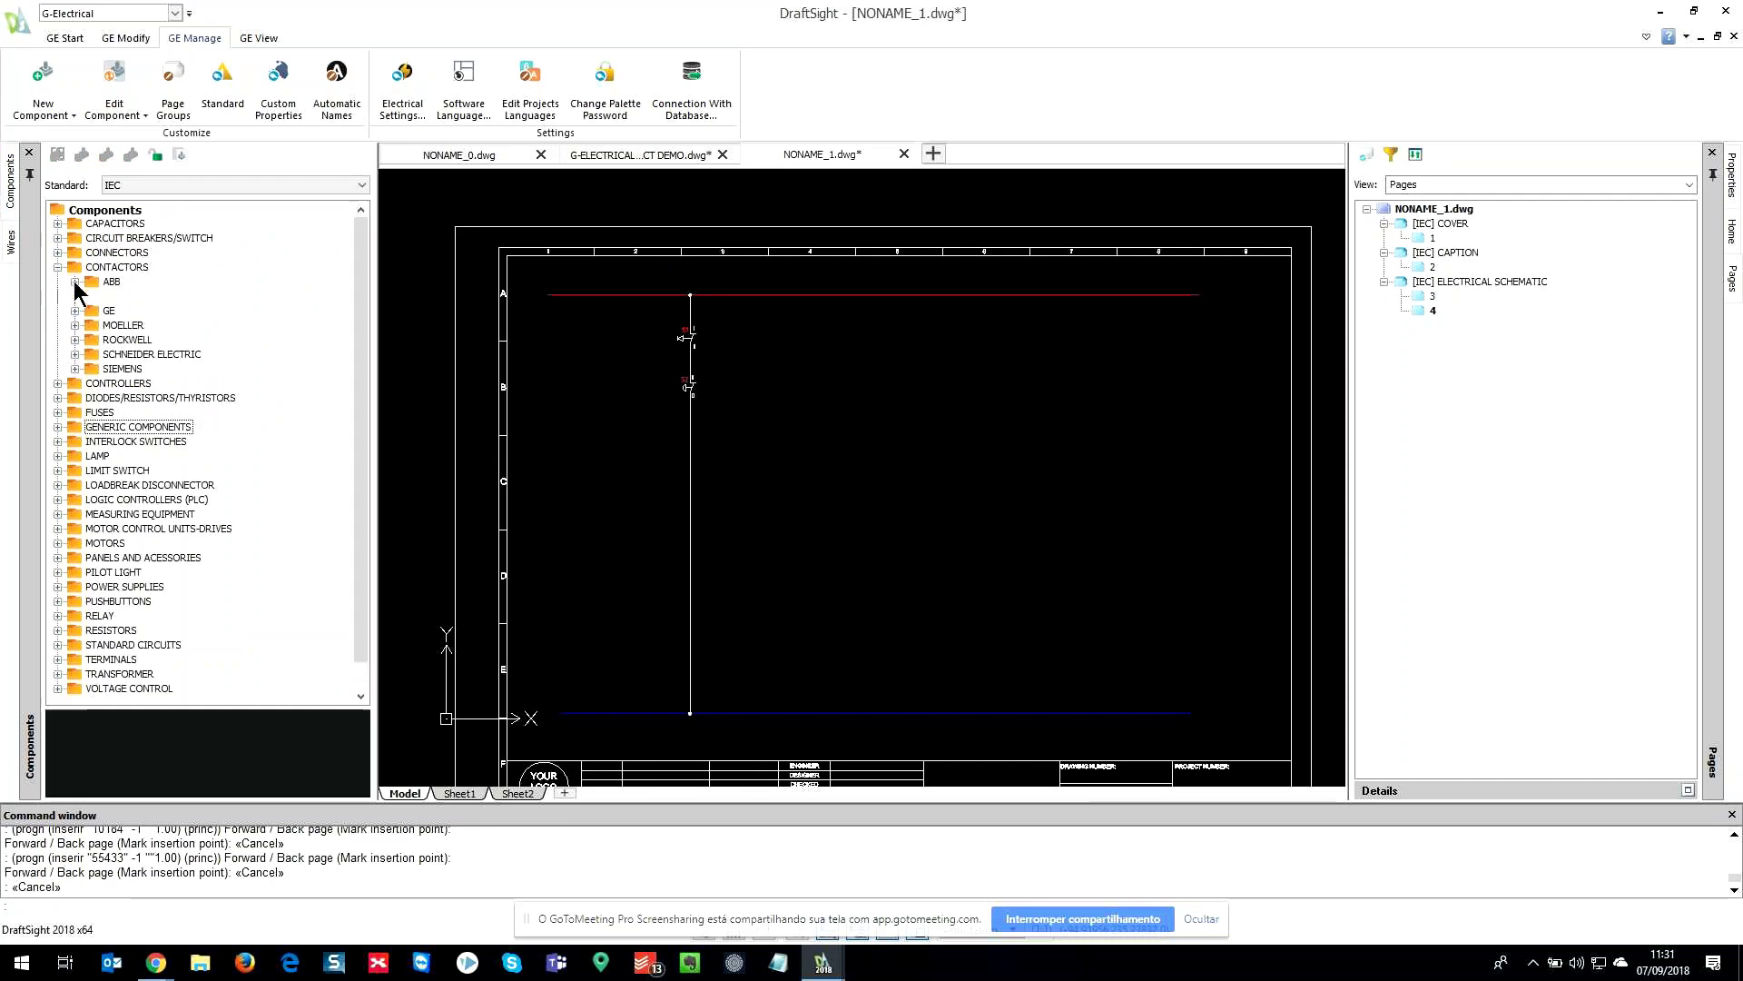
left_click(93, 326)
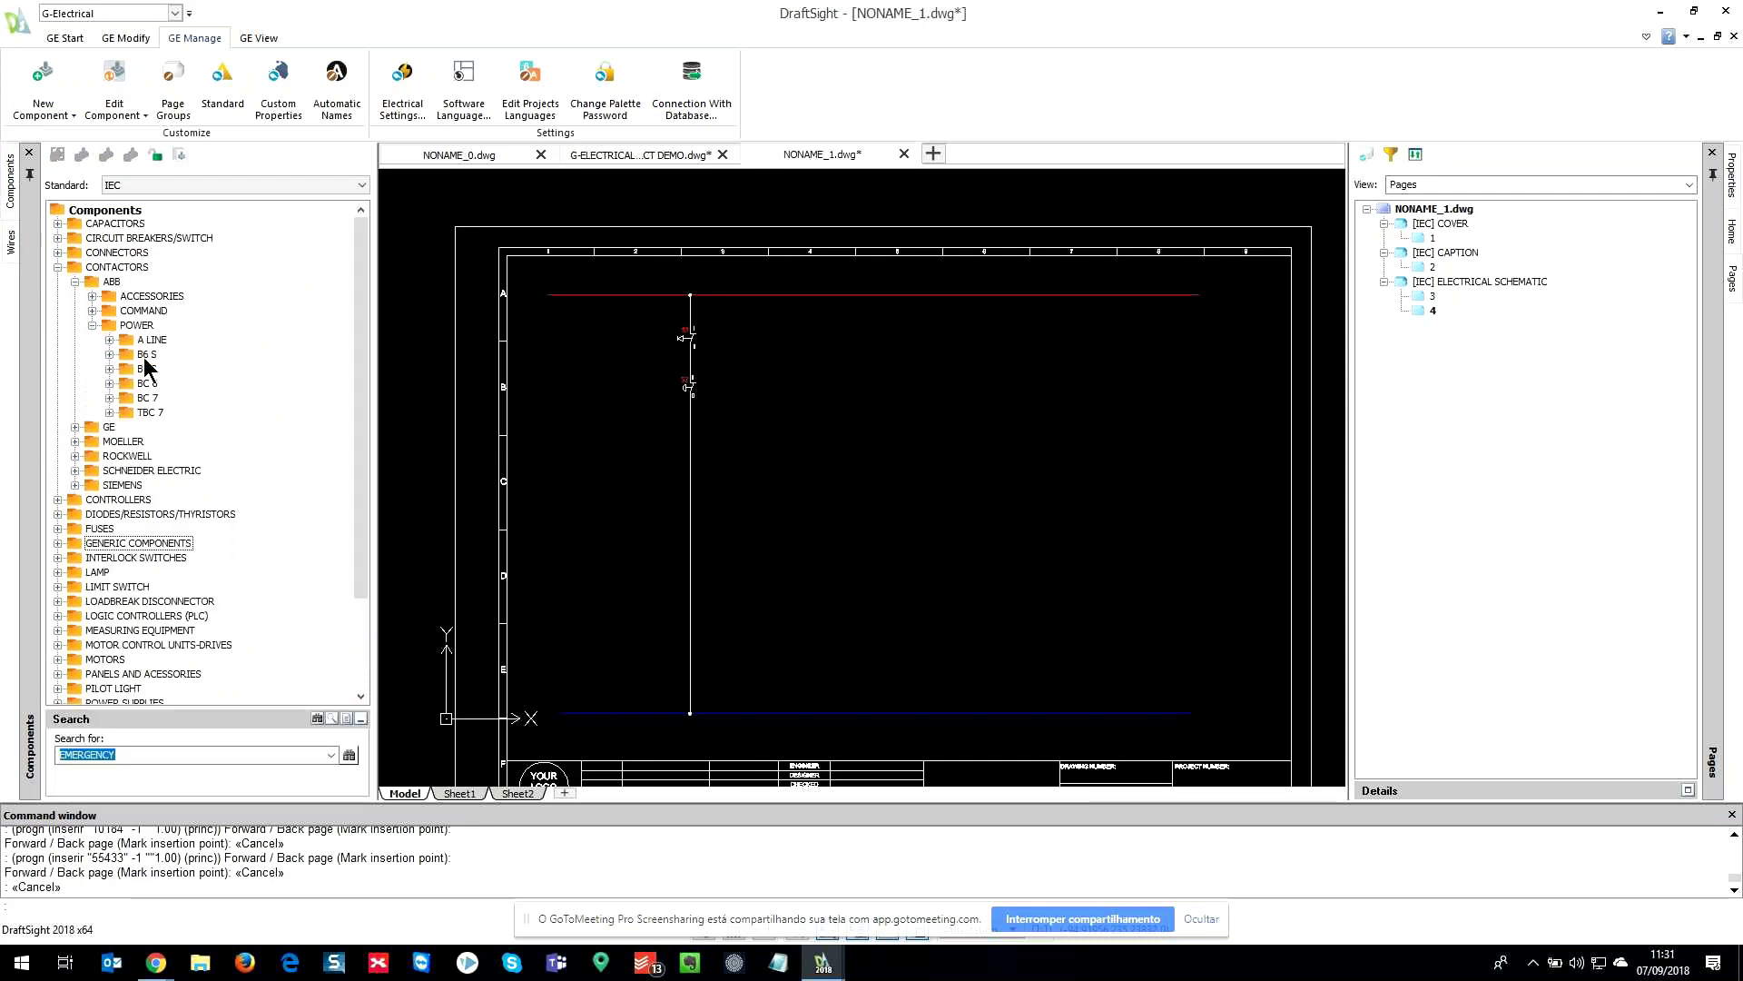
left_click(109, 339)
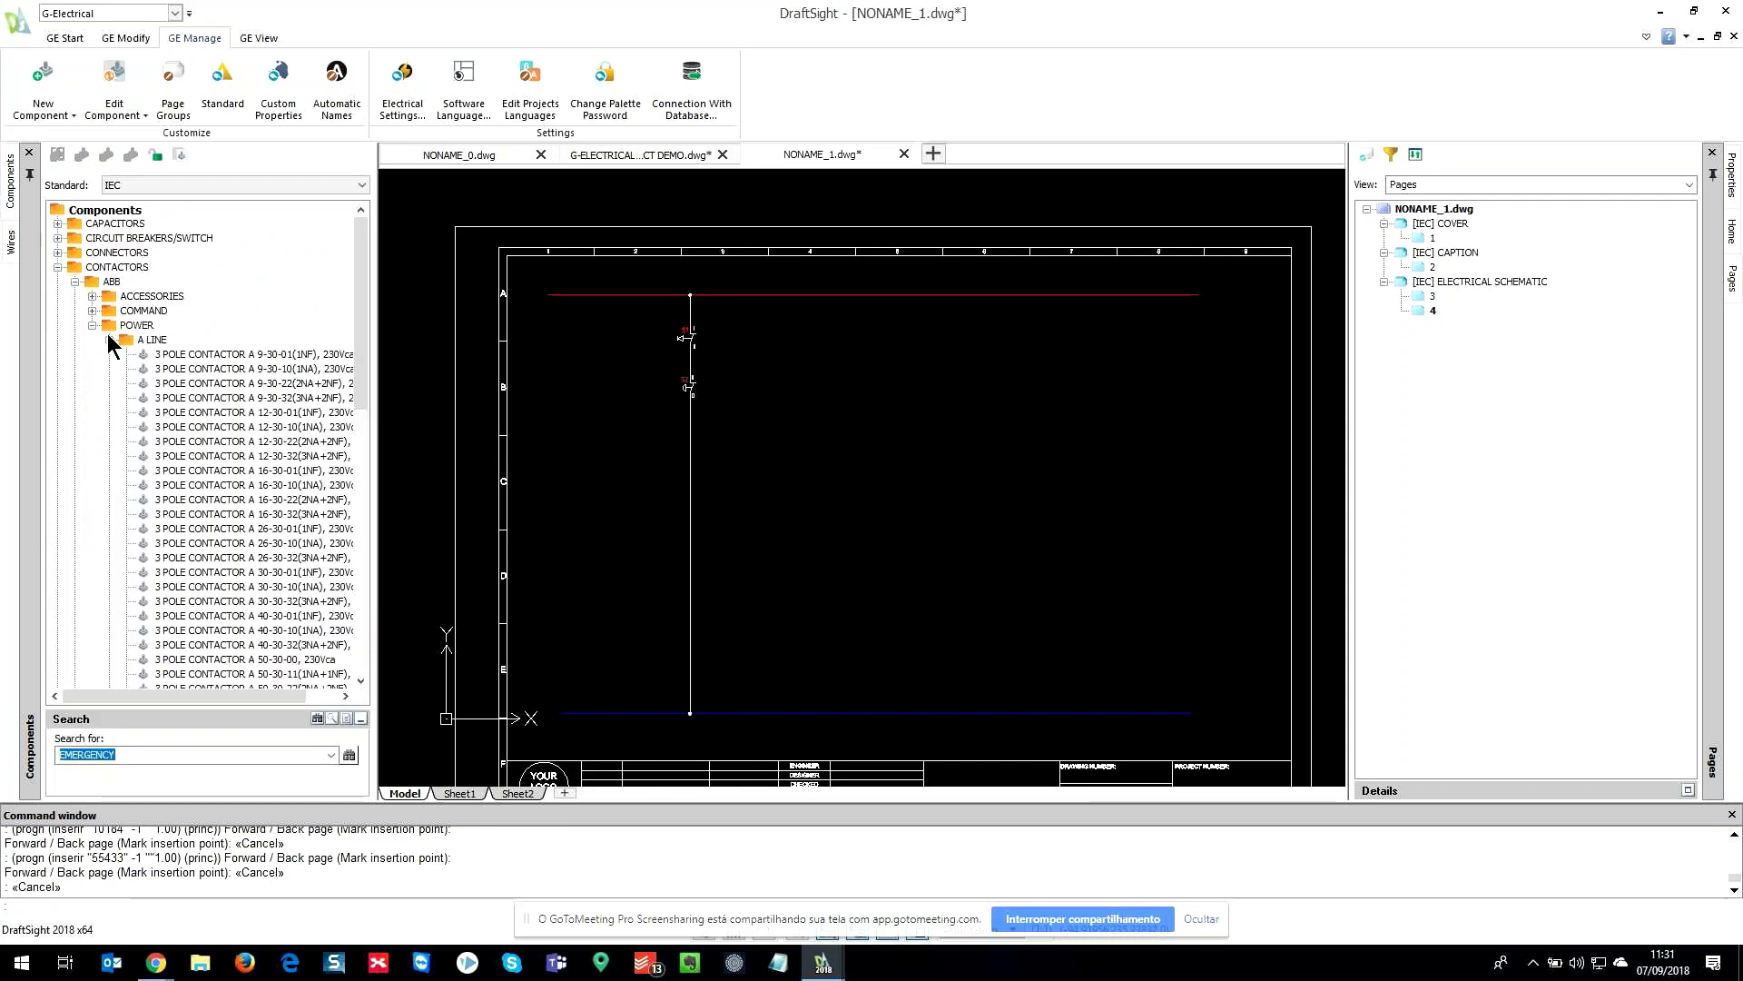
double_click(182, 371)
left_click(690, 667)
scroll(726, 699, "up", 3)
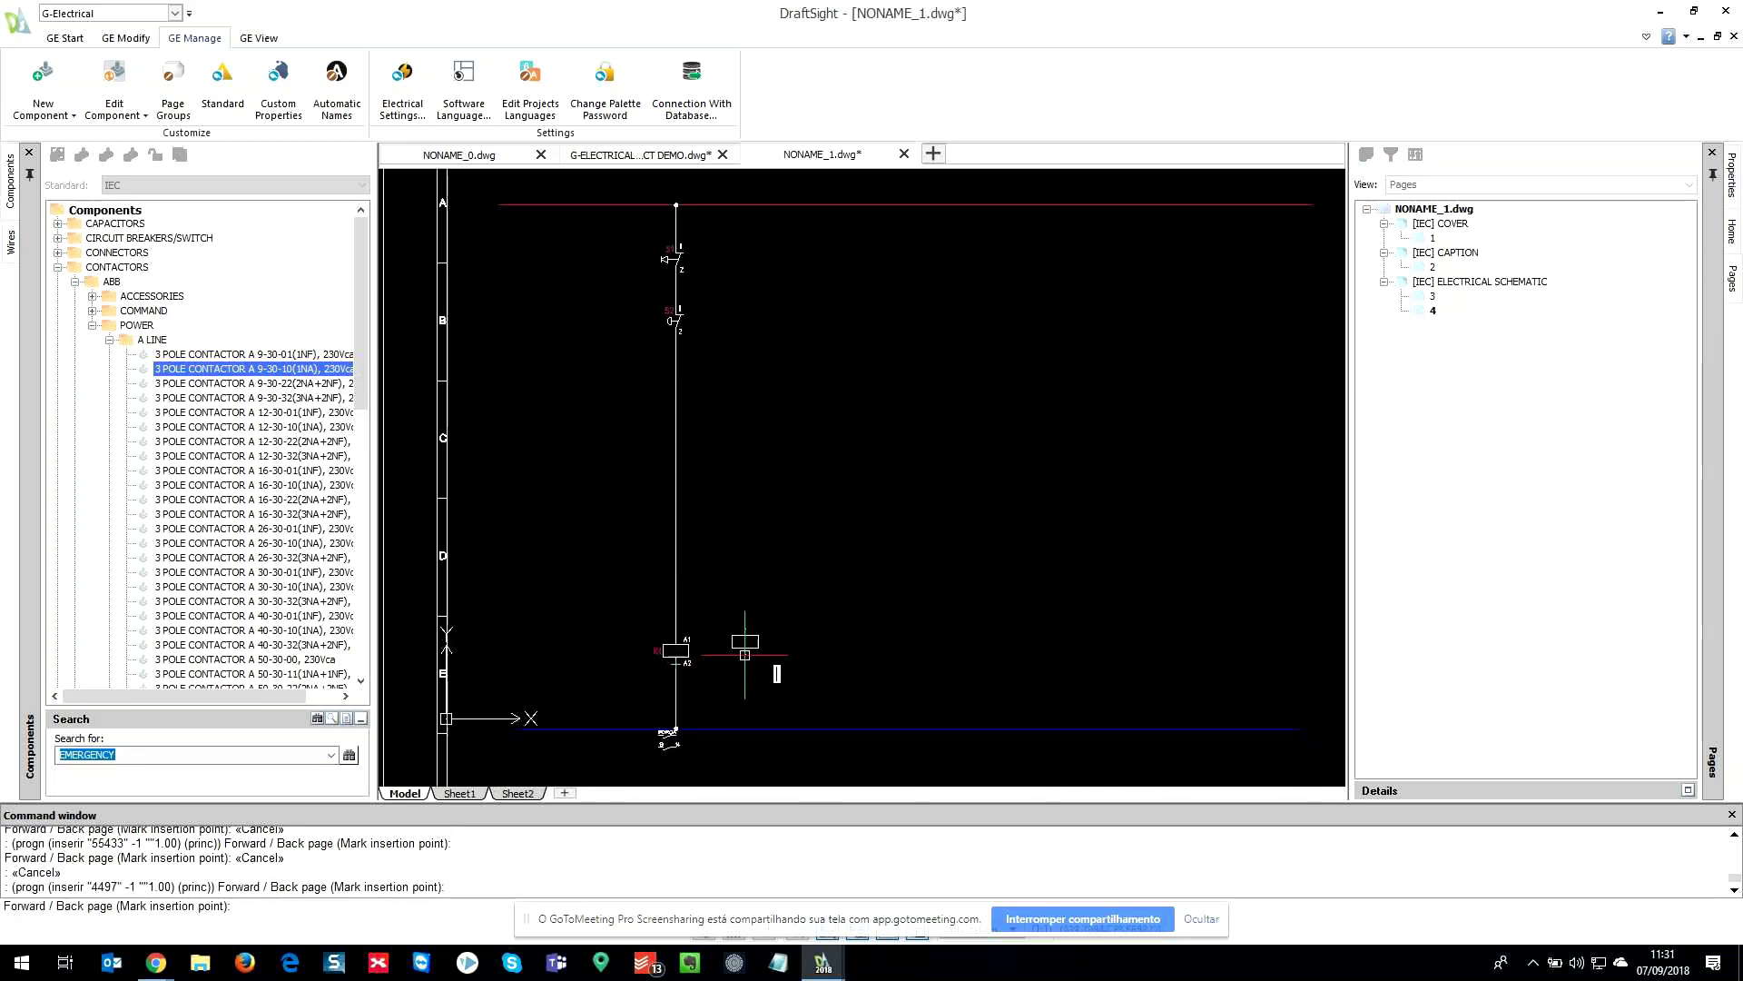
key("Escape")
- Show the project component tree and expand the contacts of contactor K1 under Prefix: K
left_click(60, 38)
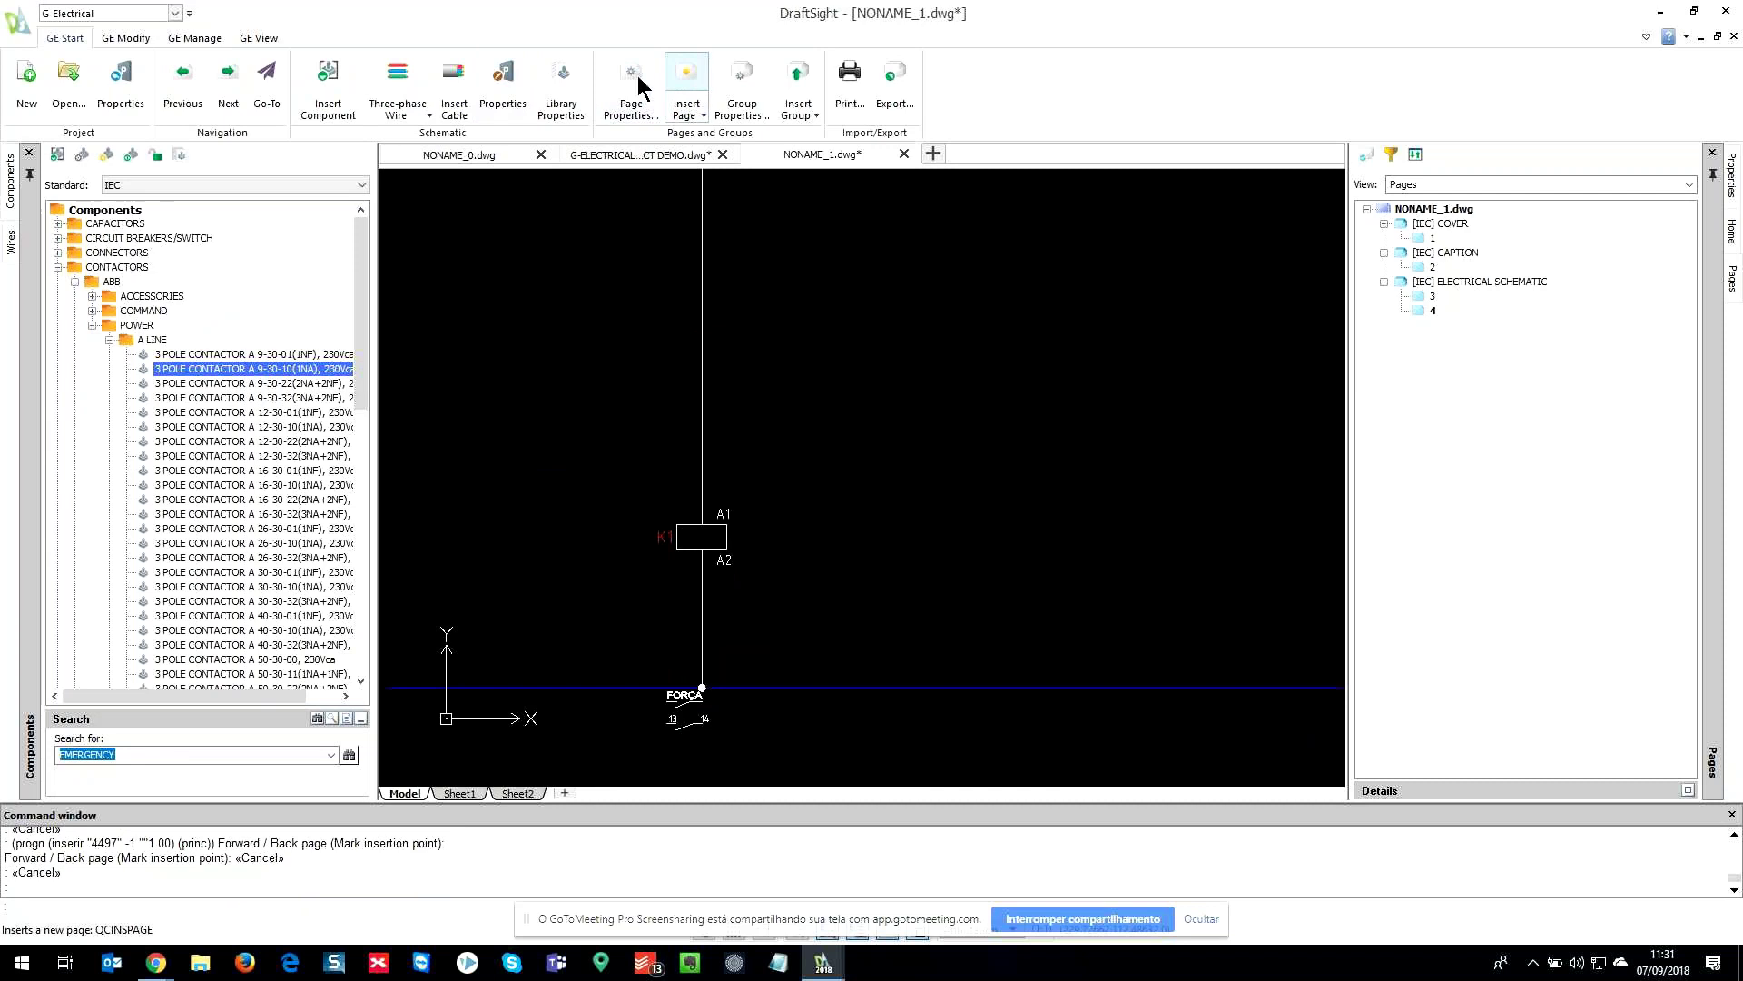
left_click(258, 39)
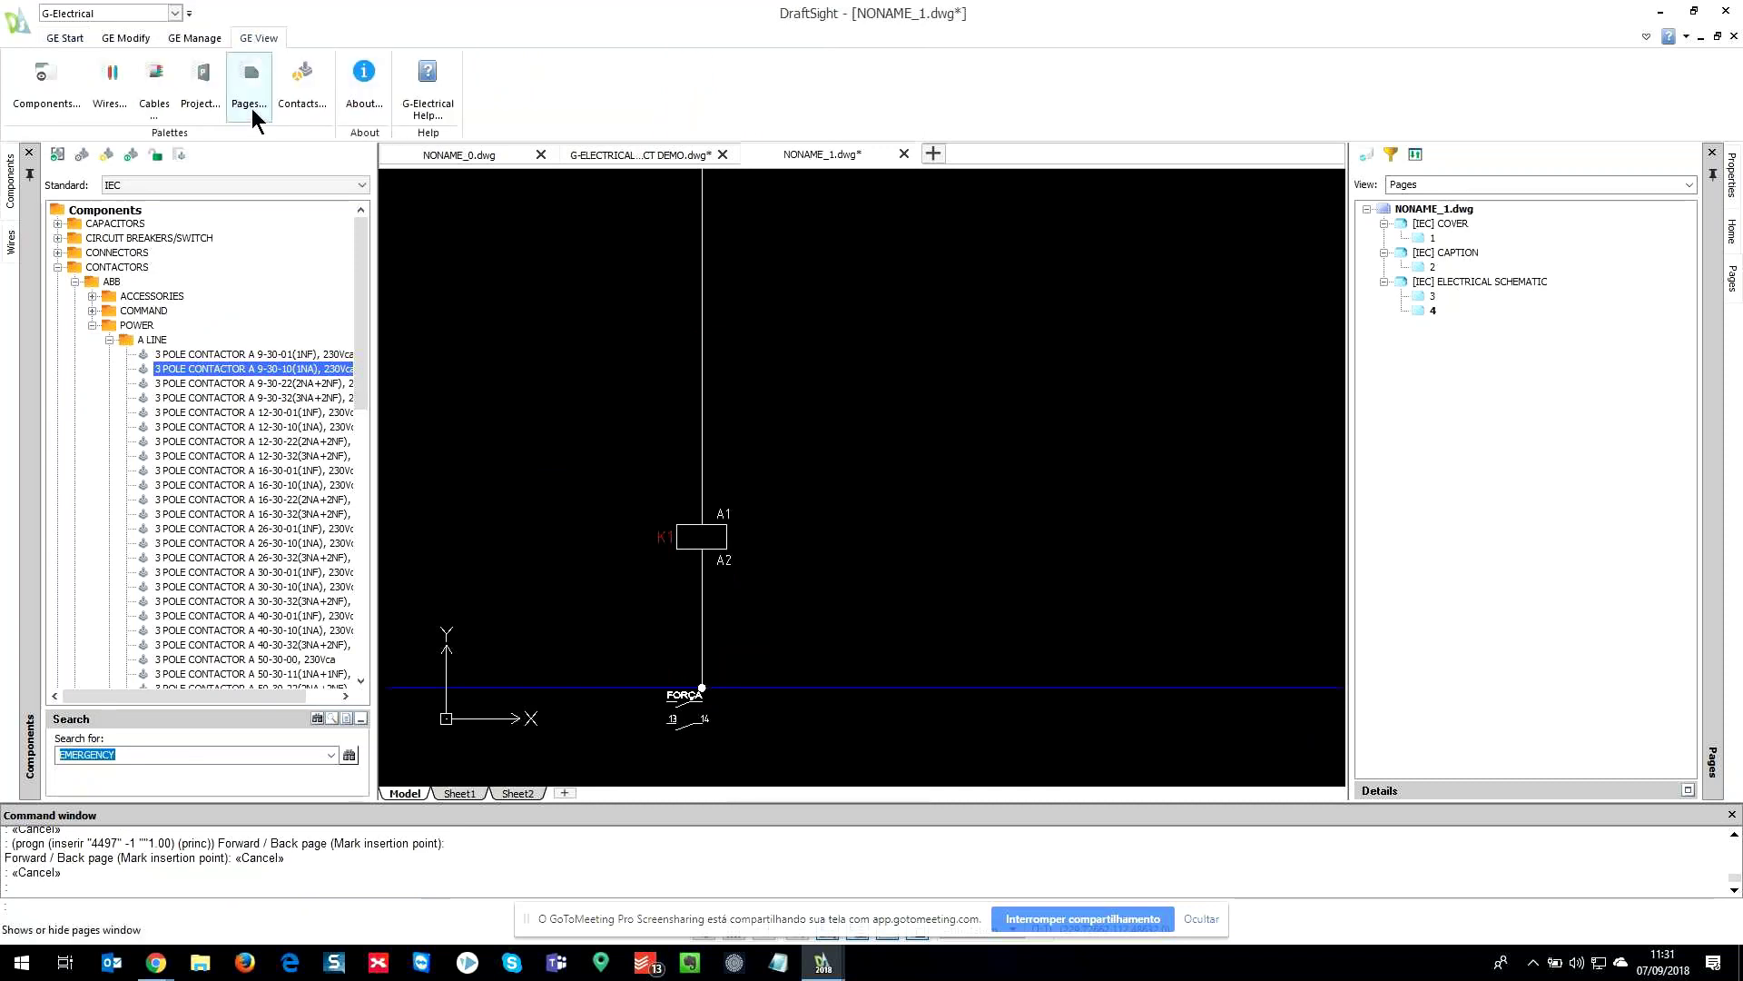
left_click(202, 80)
left_click(1383, 223)
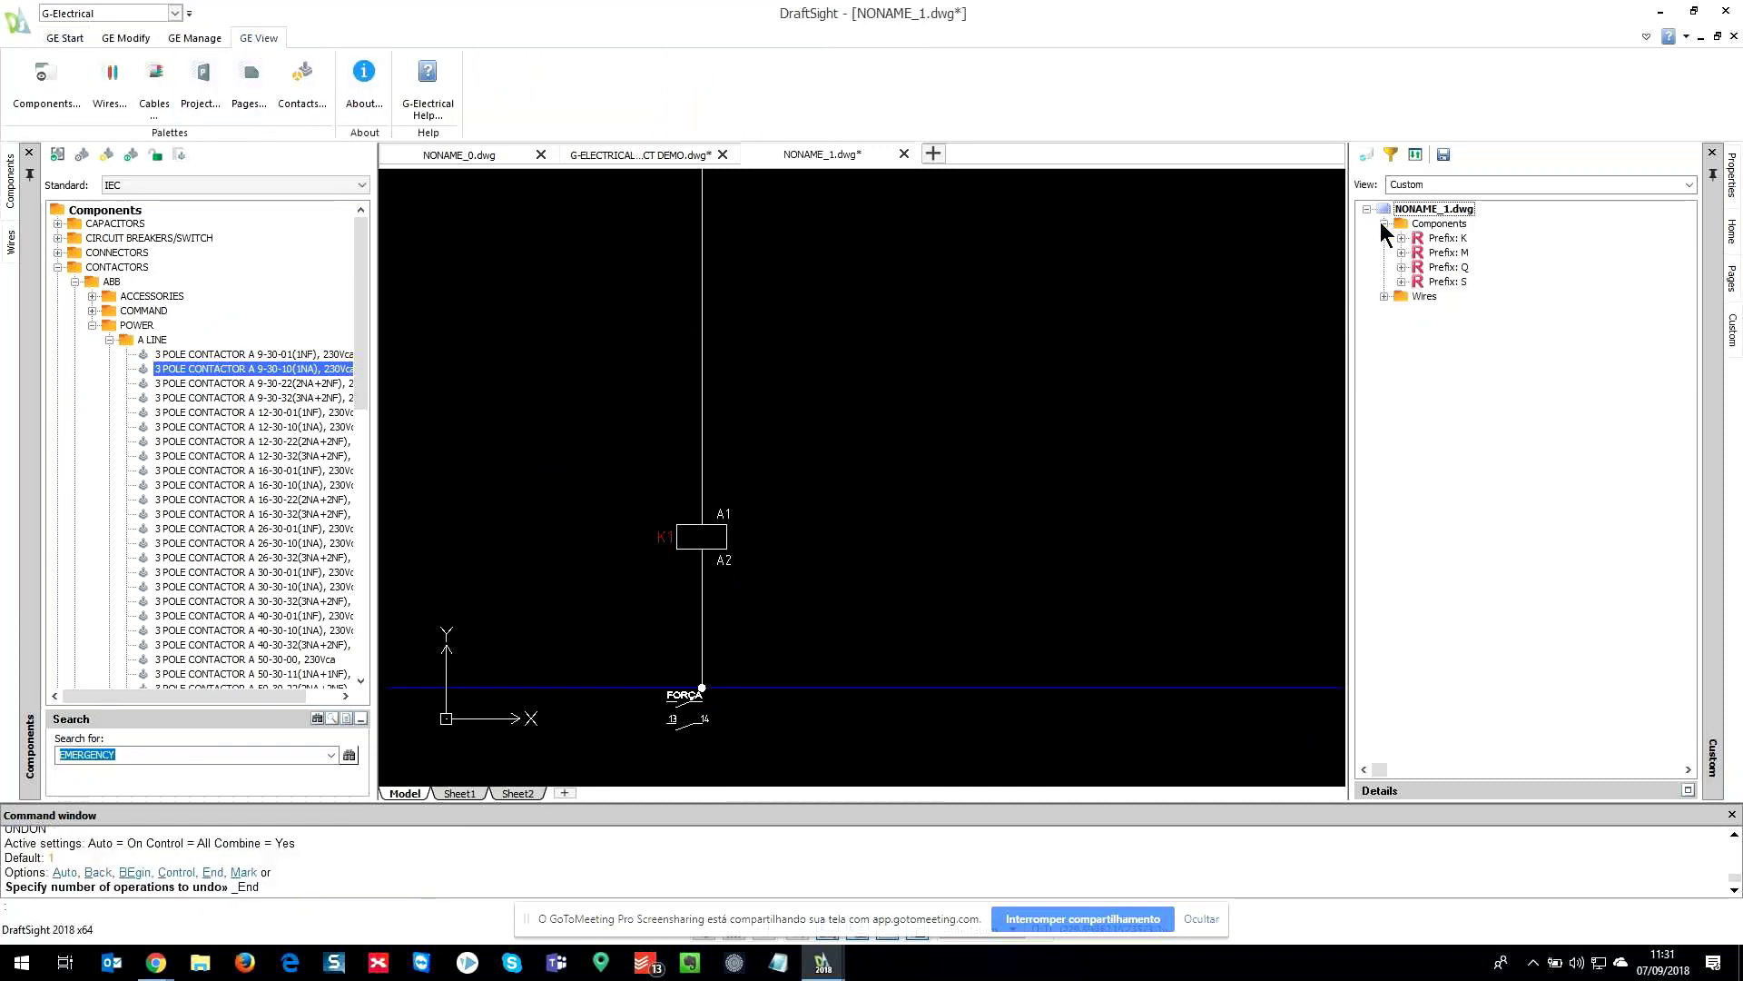
left_click(1401, 238)
left_click(1418, 253)
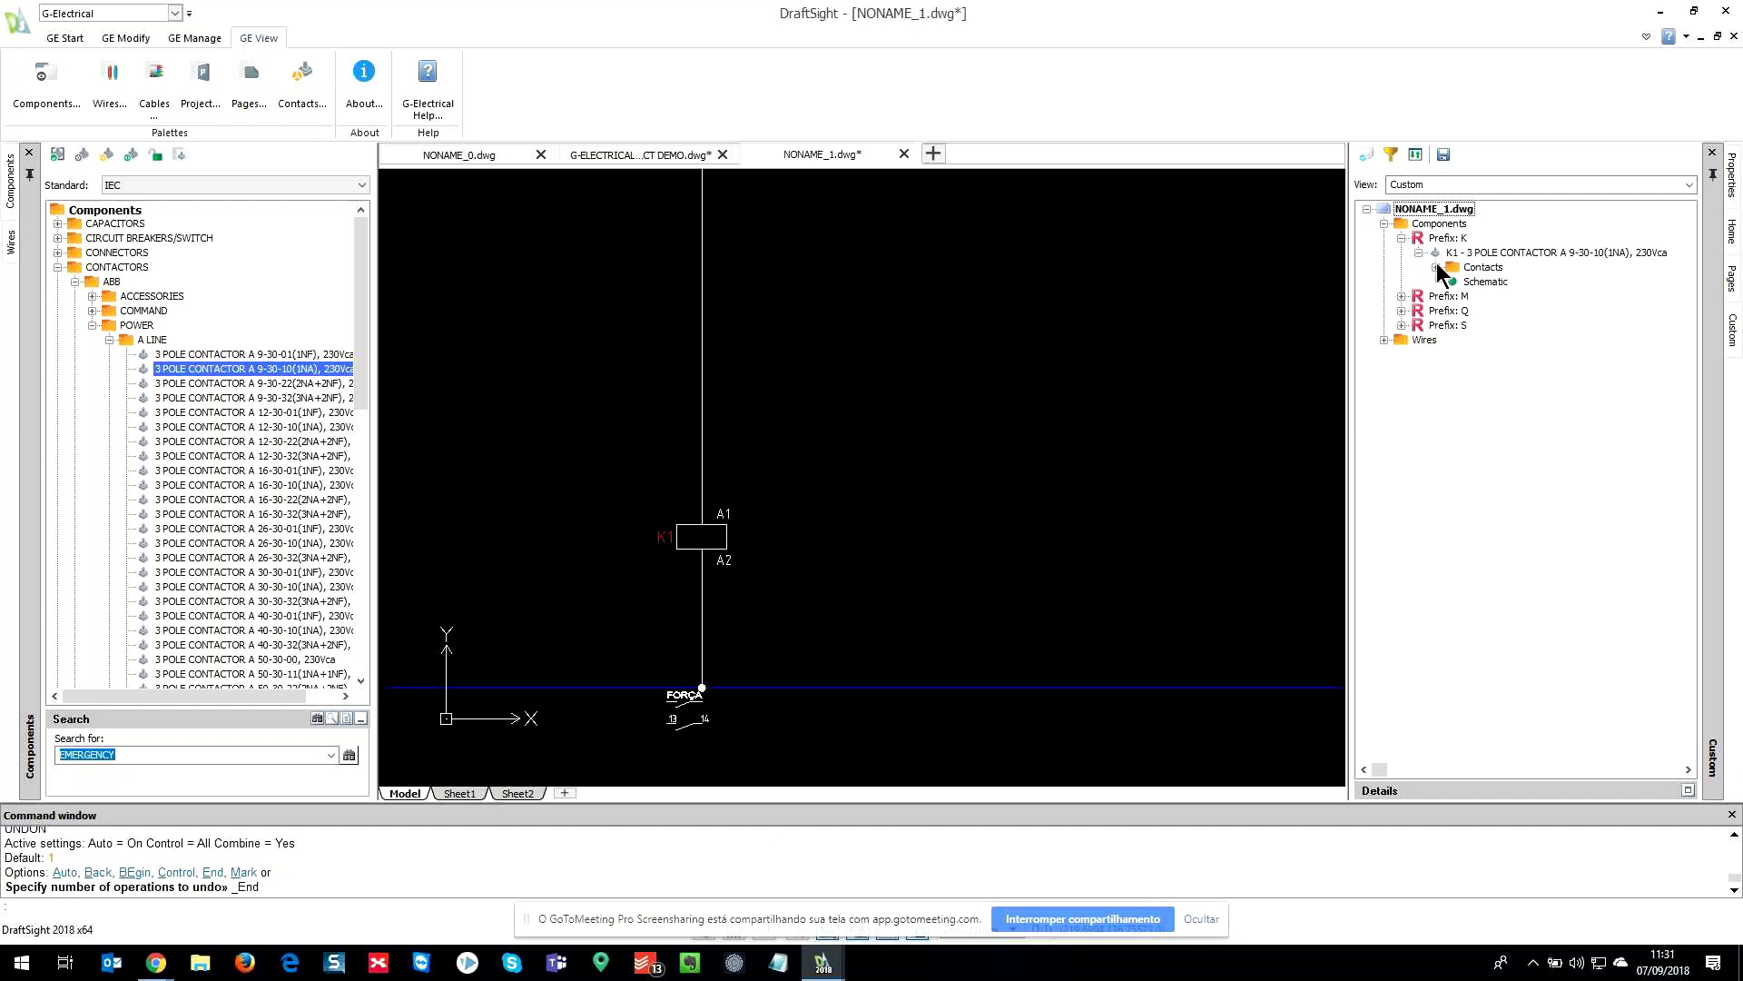
left_click(1435, 267)
- Insert K1's 1,2,3,4,5,6 - POWER CONTACT (NO) on the three red motor wires of page 3, below the circuit breaker
scroll(1027, 522, "down", 5)
left_click(65, 38)
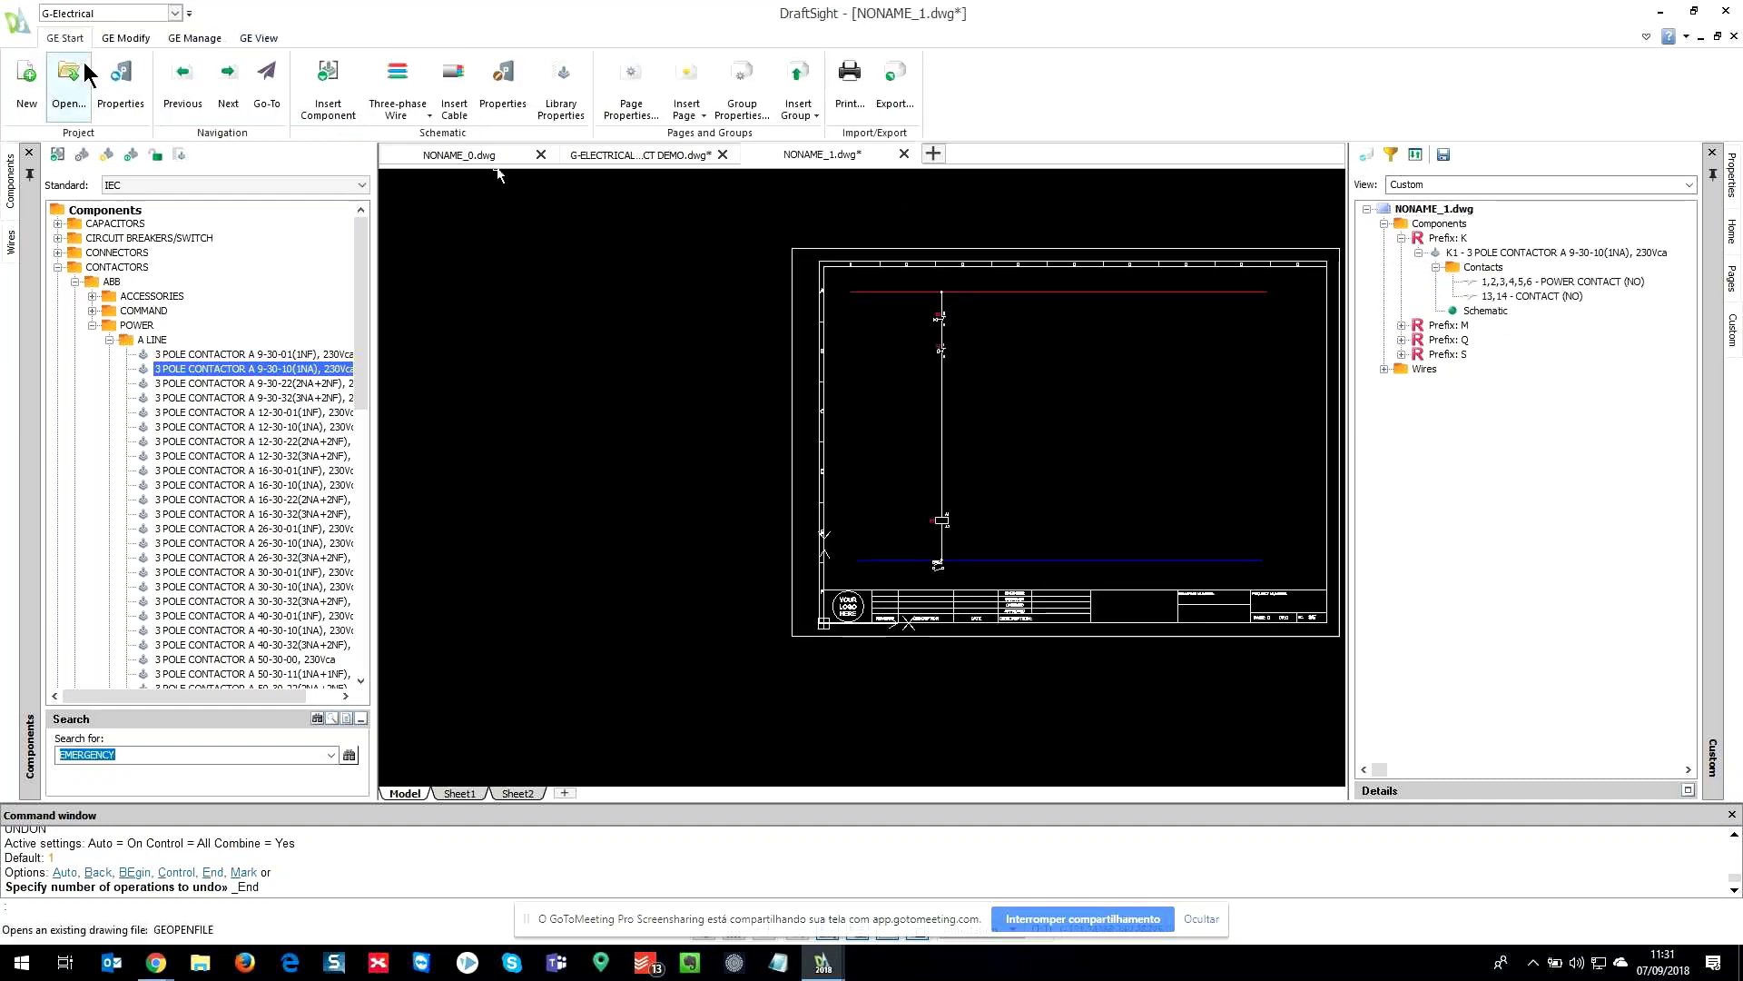
left_click(182, 75)
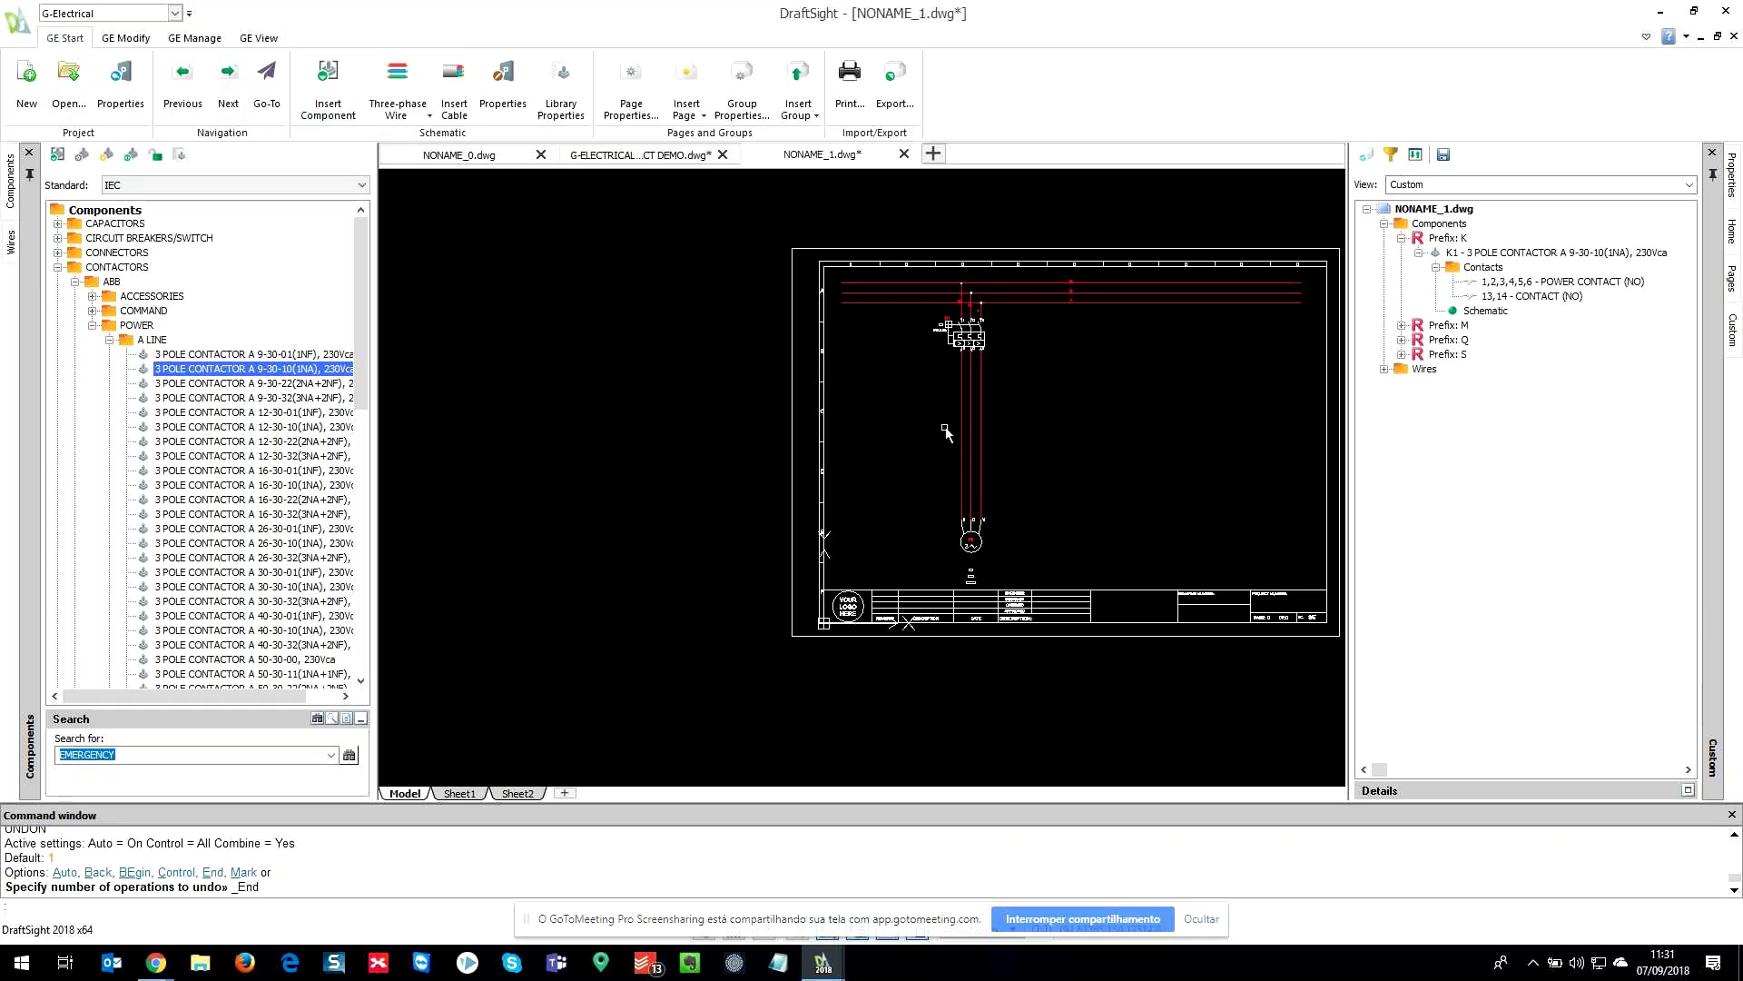
scroll(1004, 428, "up", 4)
mouse_move(1038, 352)
middle_mouse_down()
mouse_move(887, 416)
mouse_move(877, 438)
middle_mouse_up()
double_click(1518, 284)
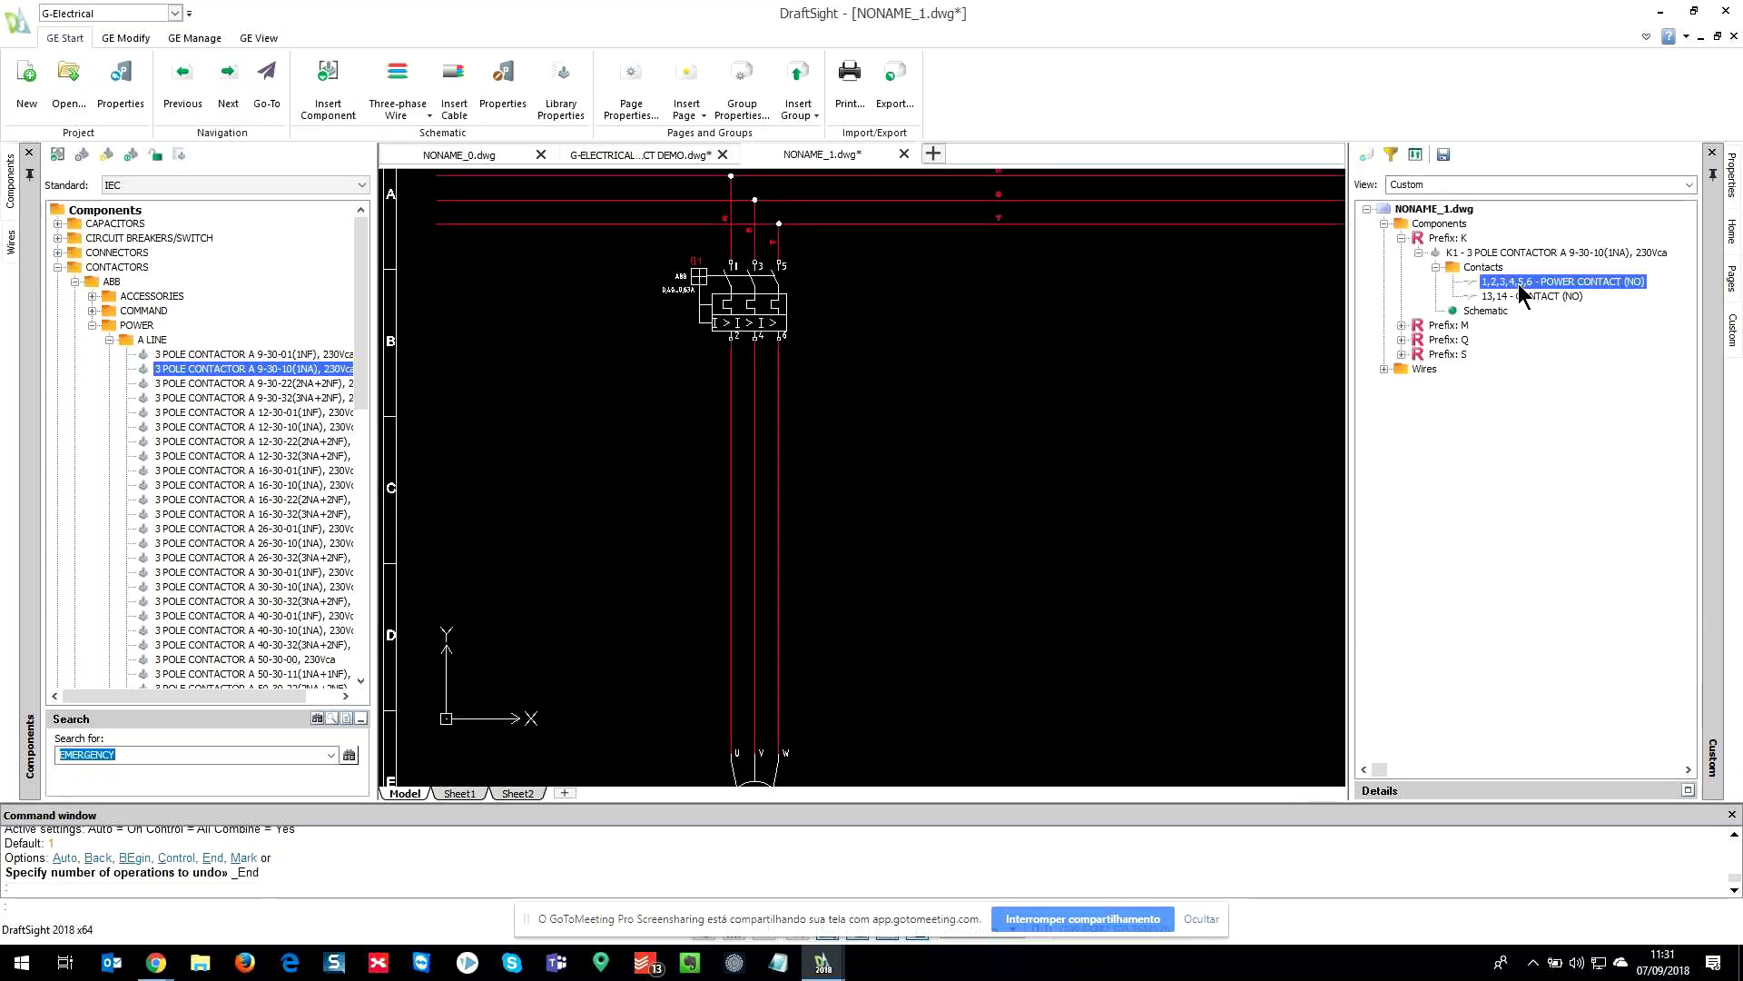
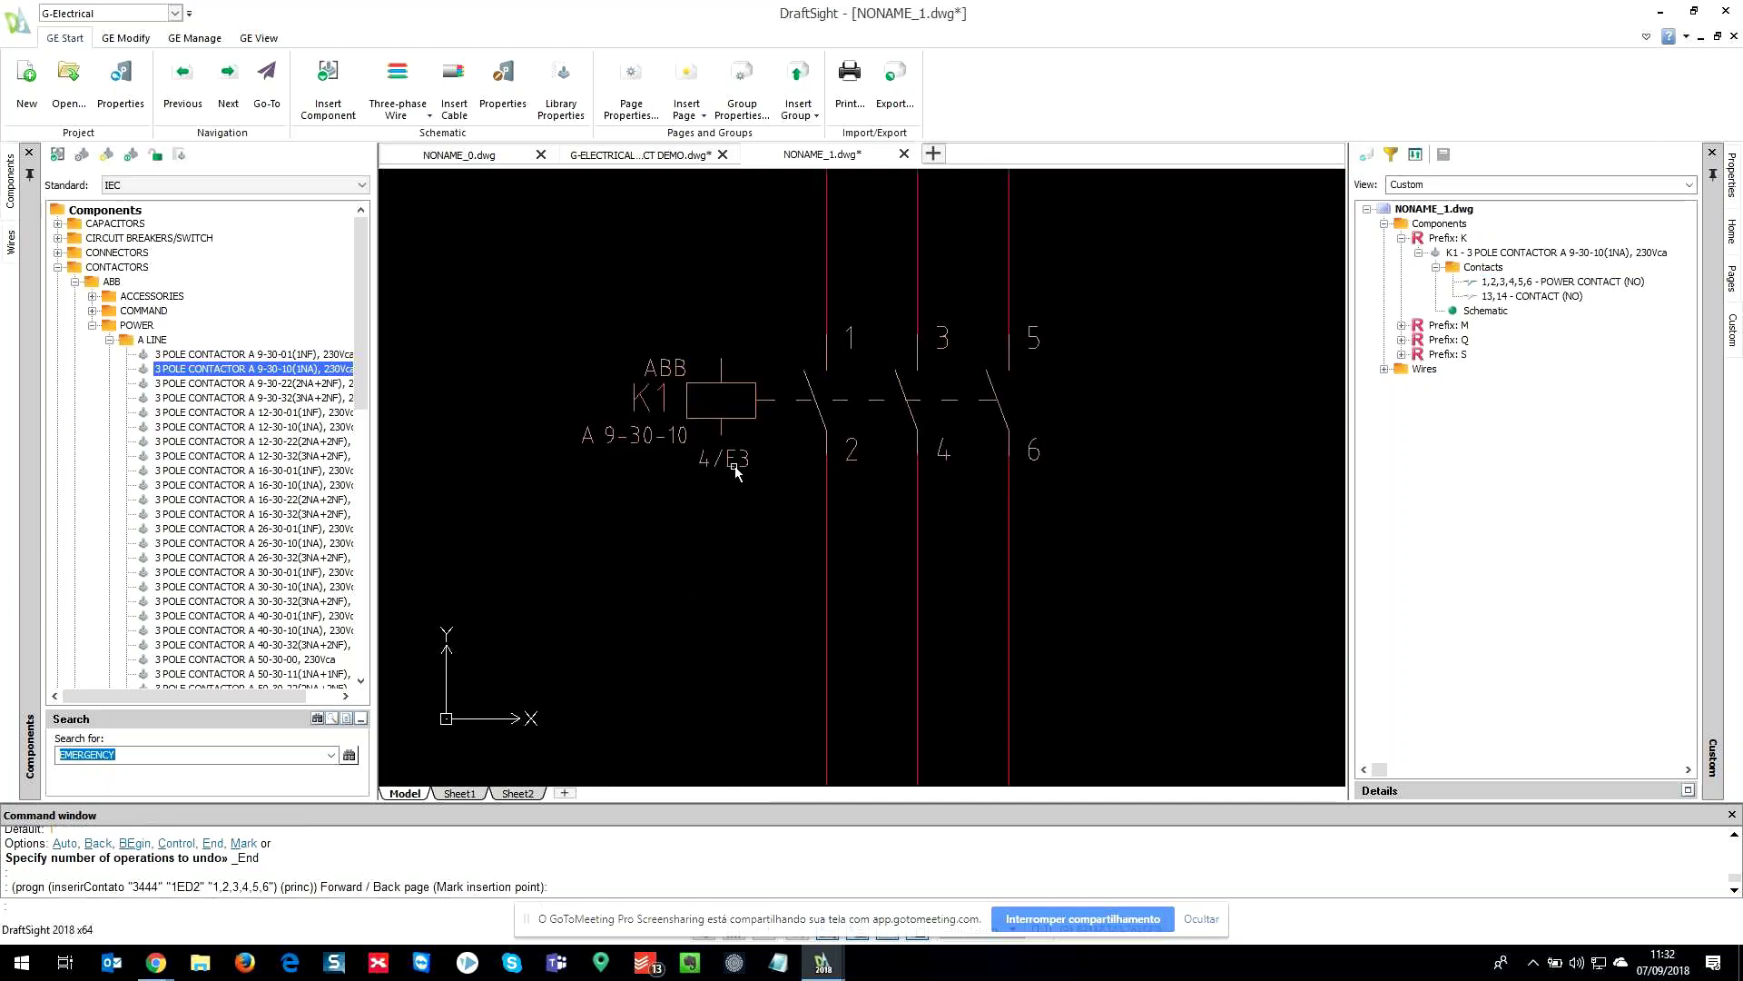
- Open page 4 and examine the contact cross-references beneath the K1 coil
left_click(1732, 277)
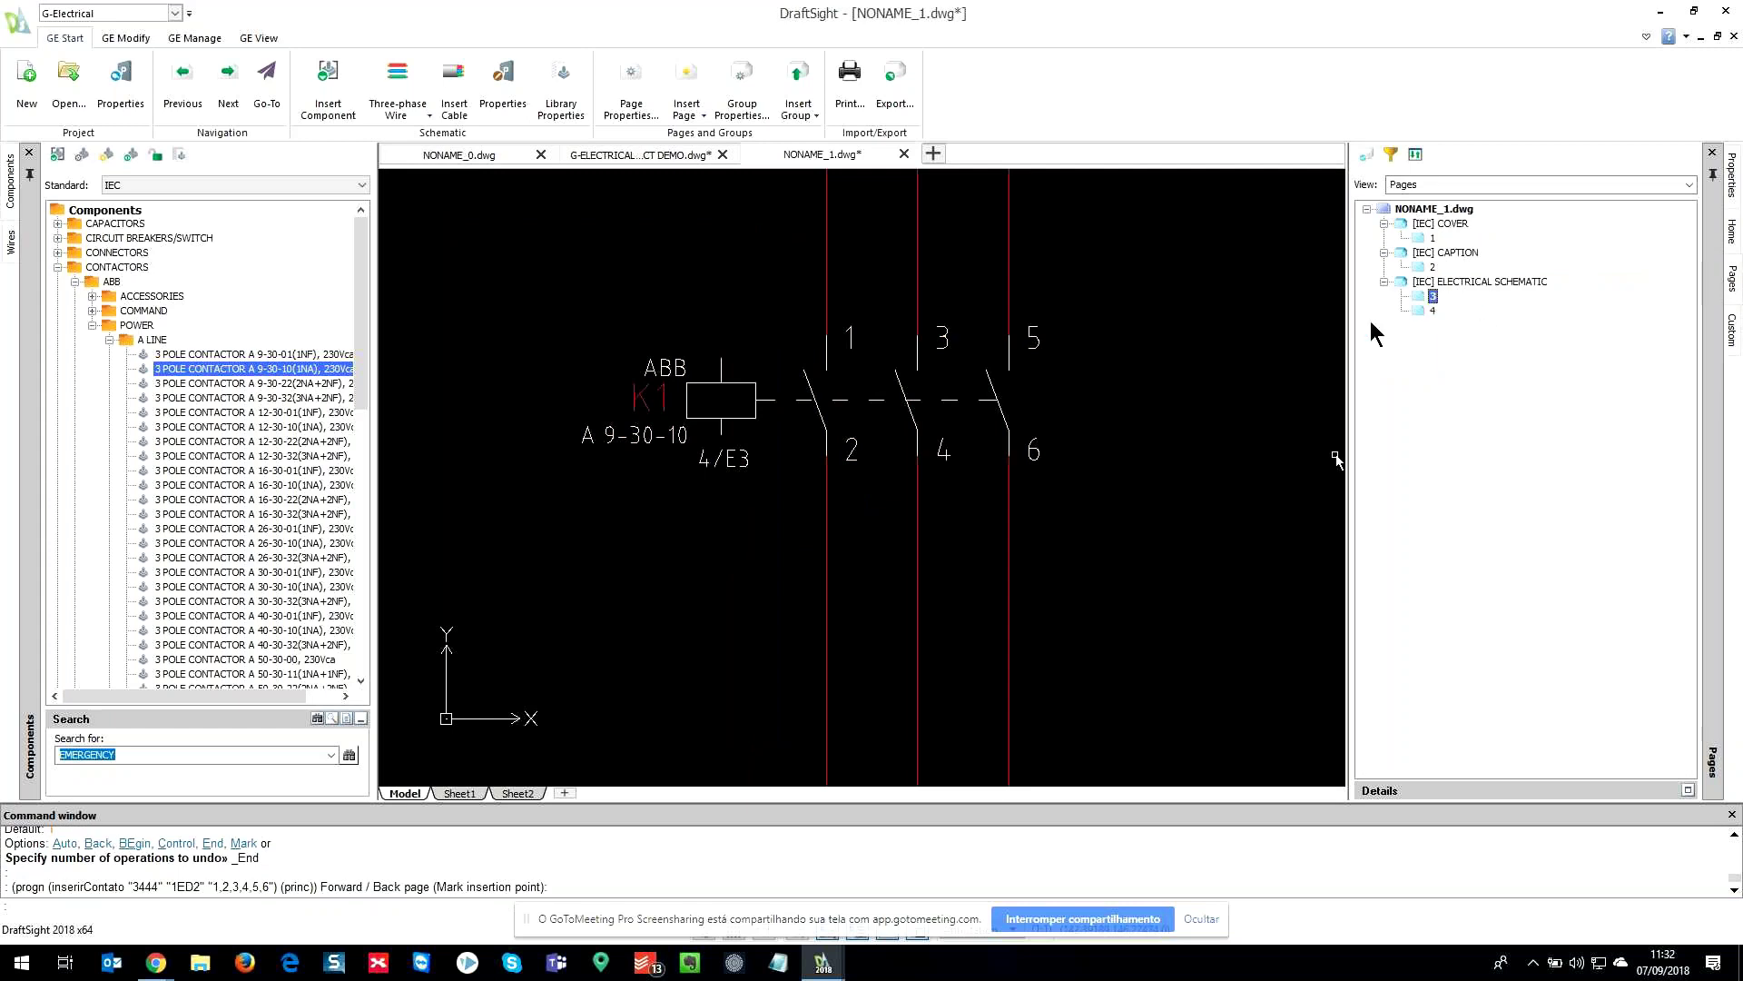
double_click(1432, 311)
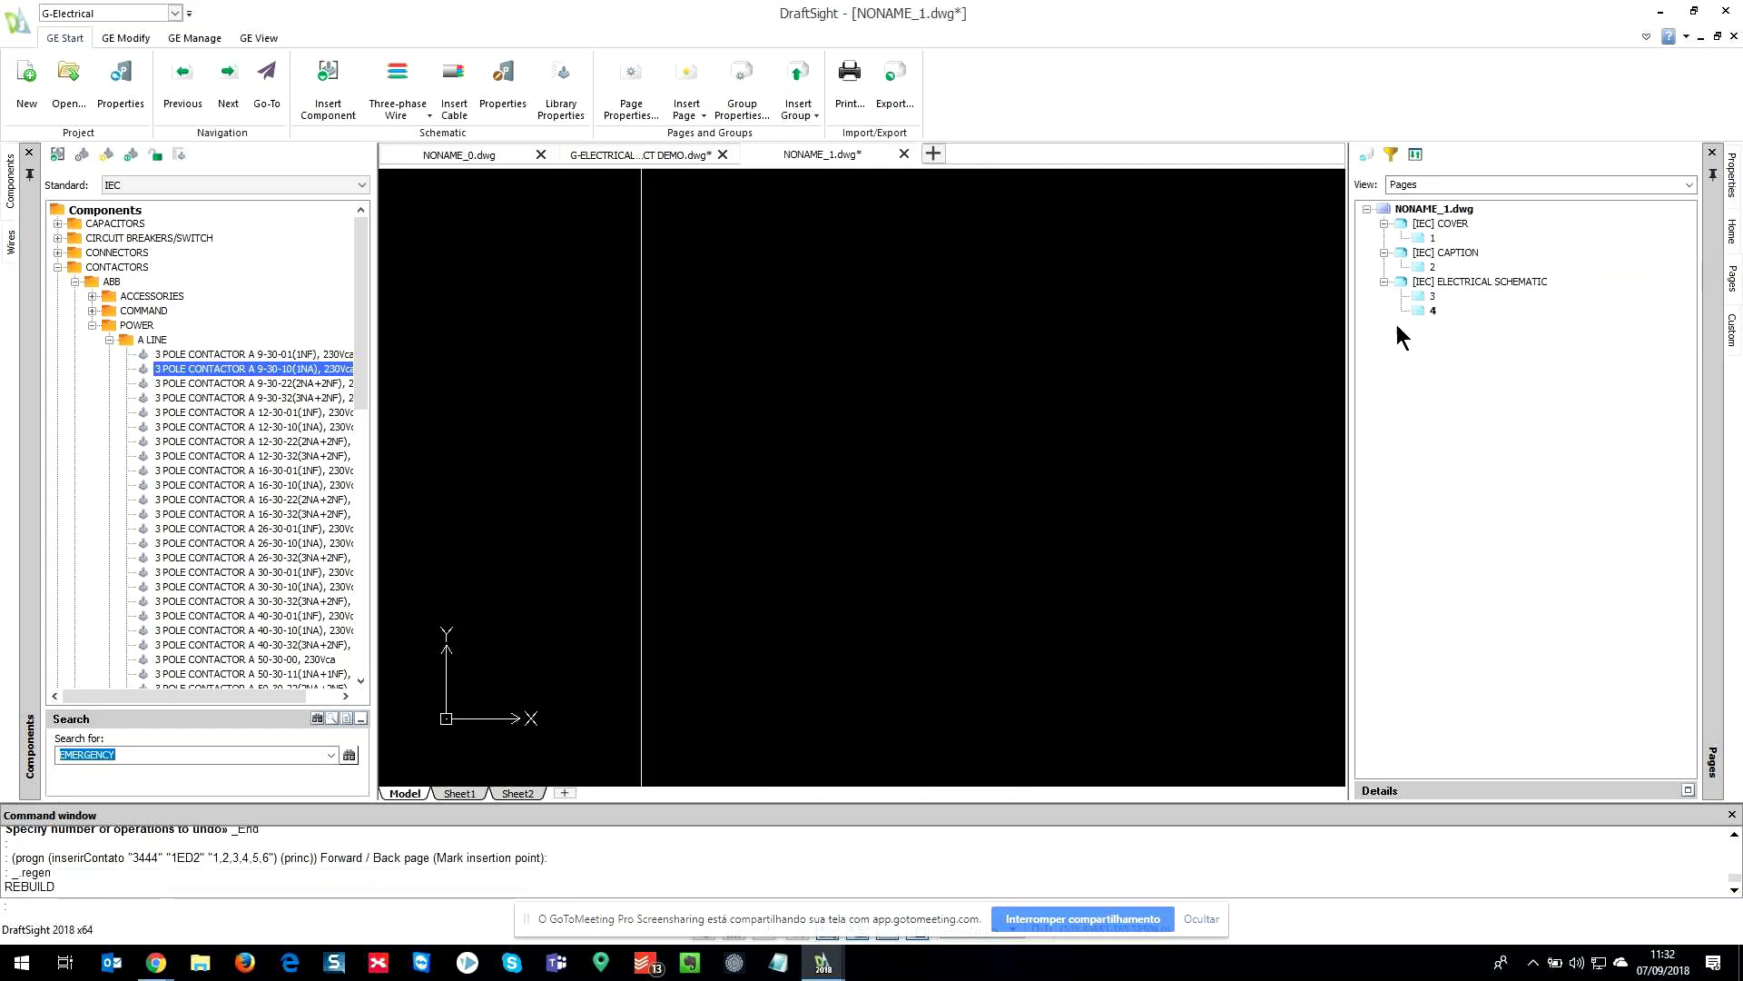
middle_click_drag(691, 716, 677, 649)
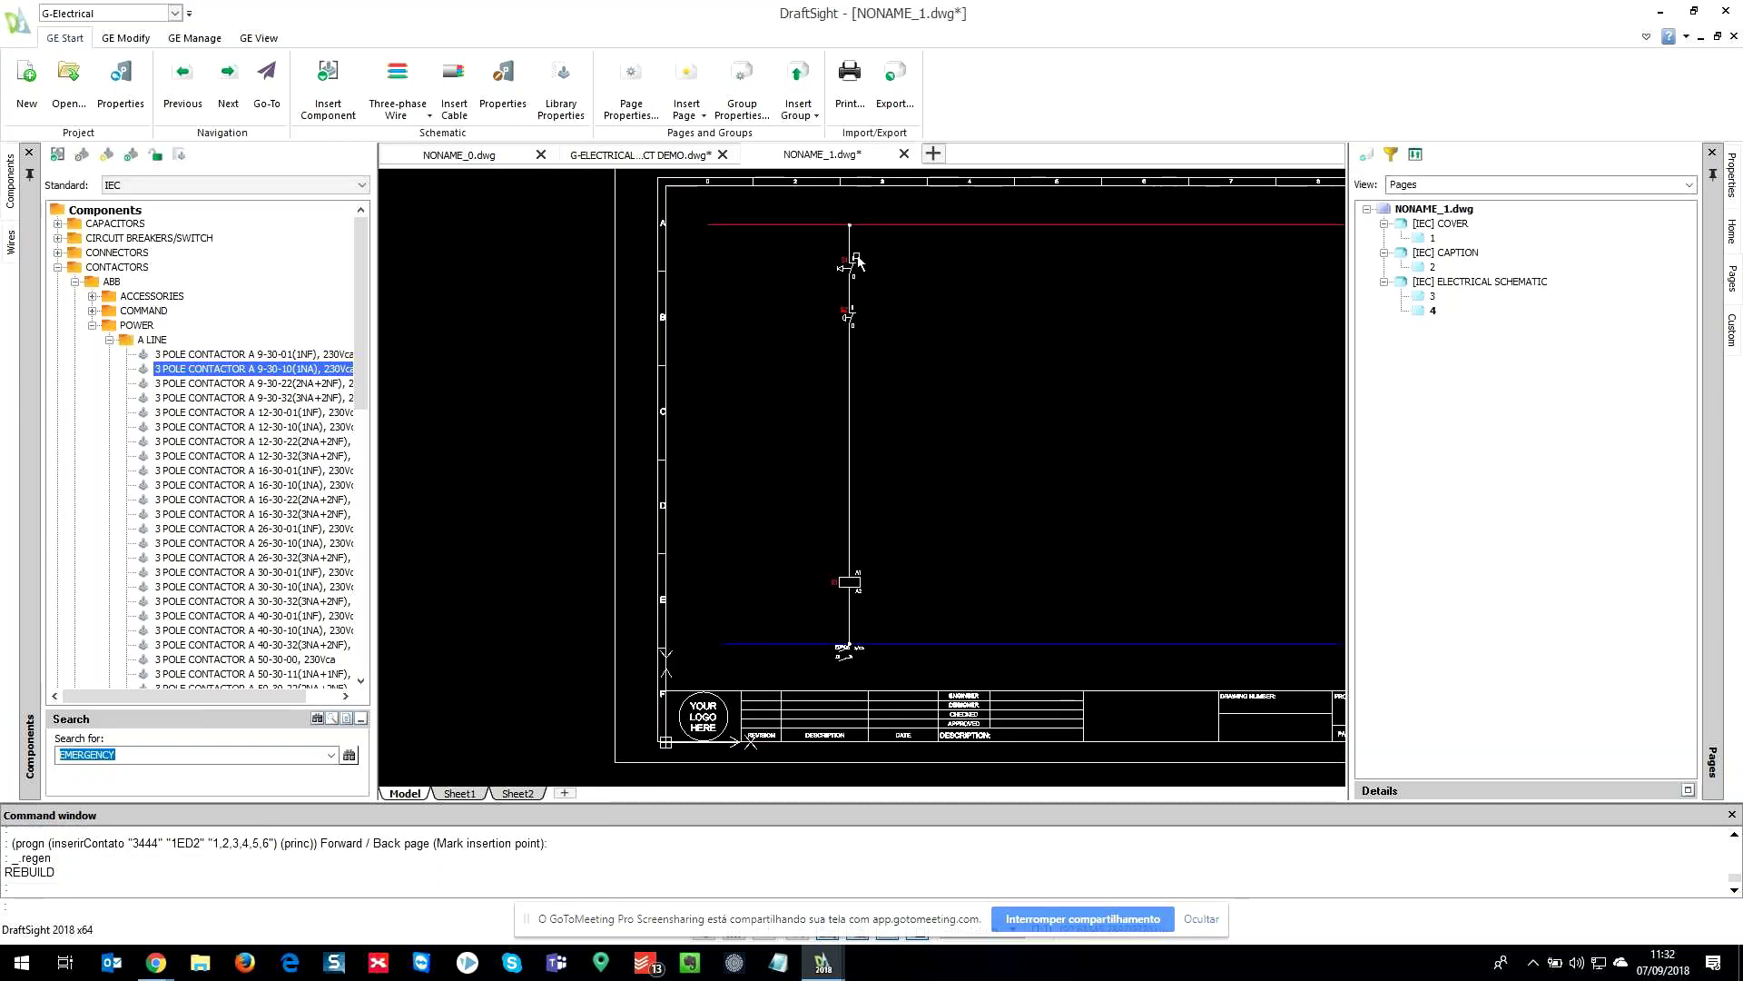
scroll(858, 590, "up", 5)
scroll(820, 539, "down", 4)
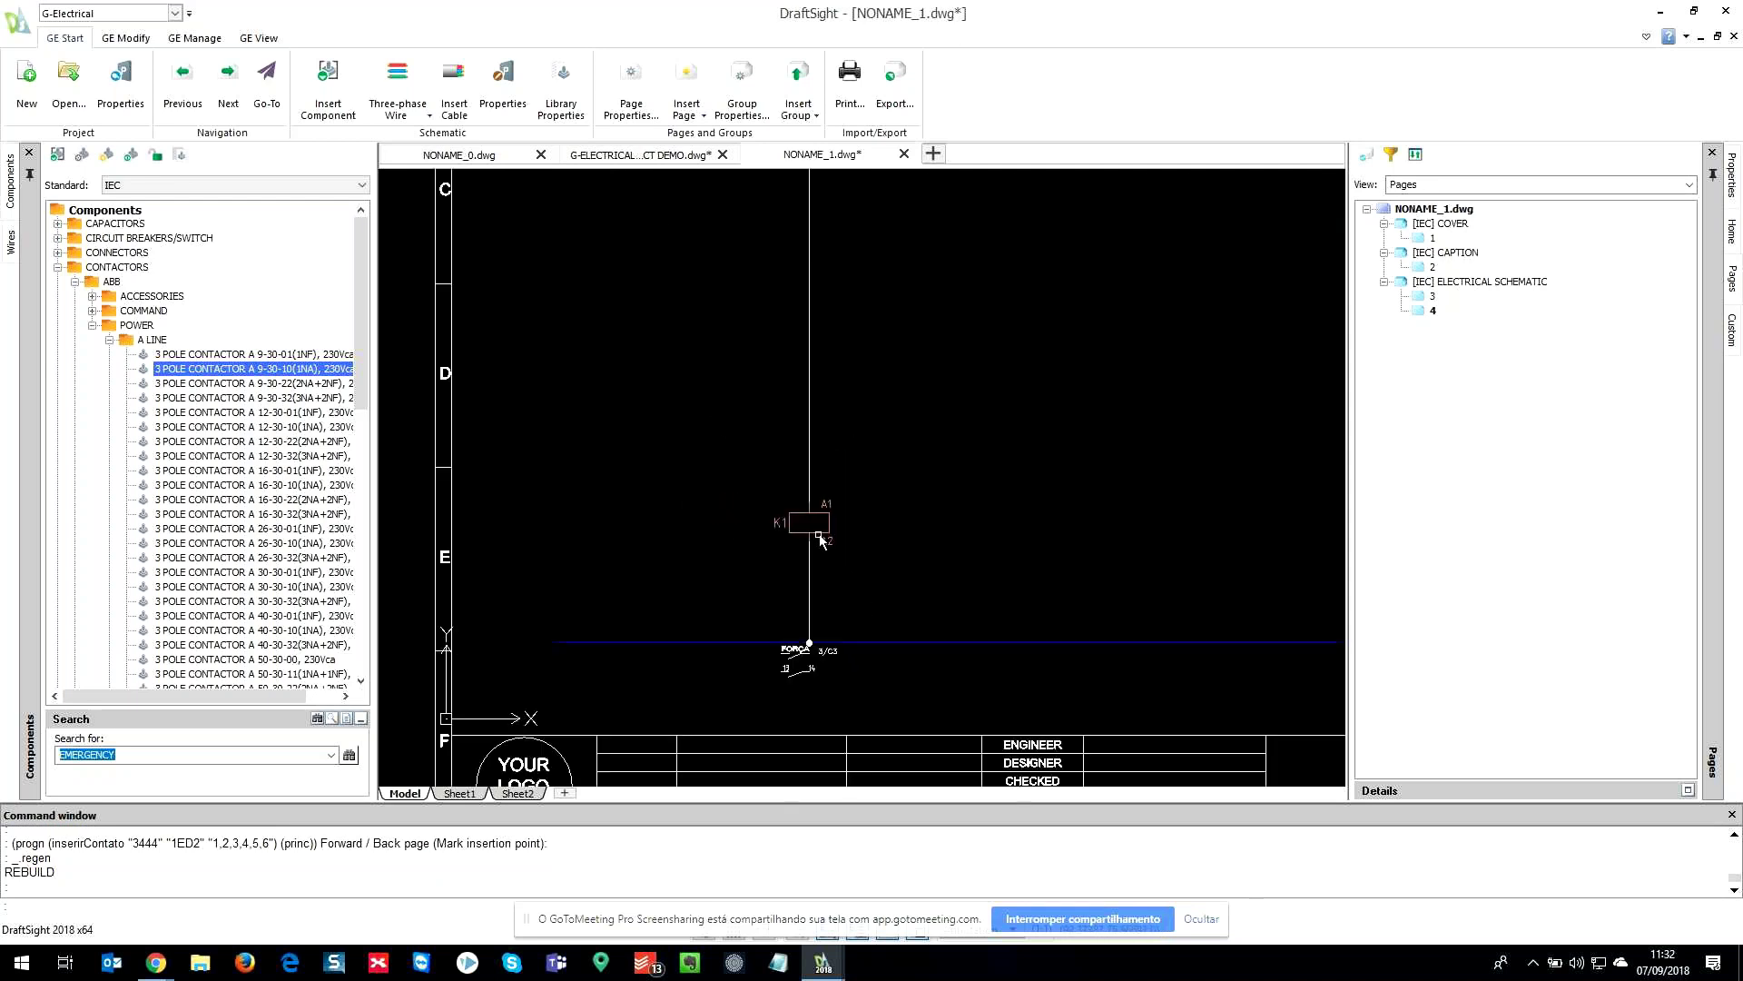
scroll(834, 643, "down", 1)
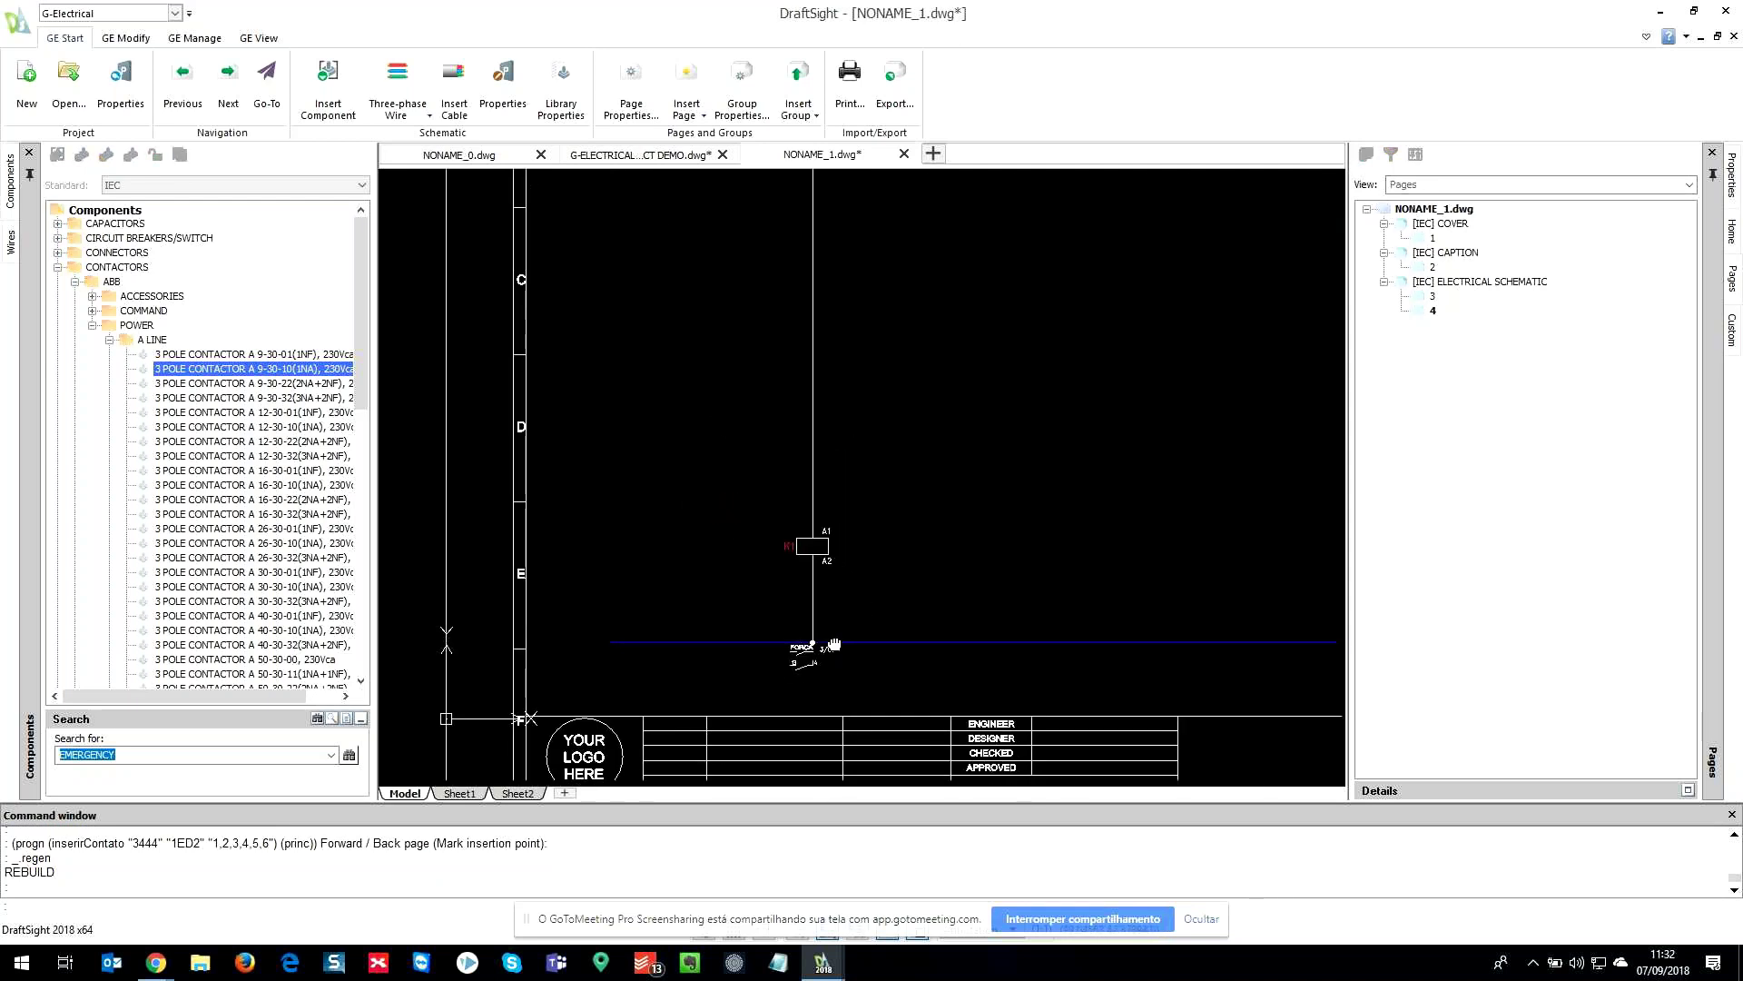
middle_click_drag(834, 644, 813, 568)
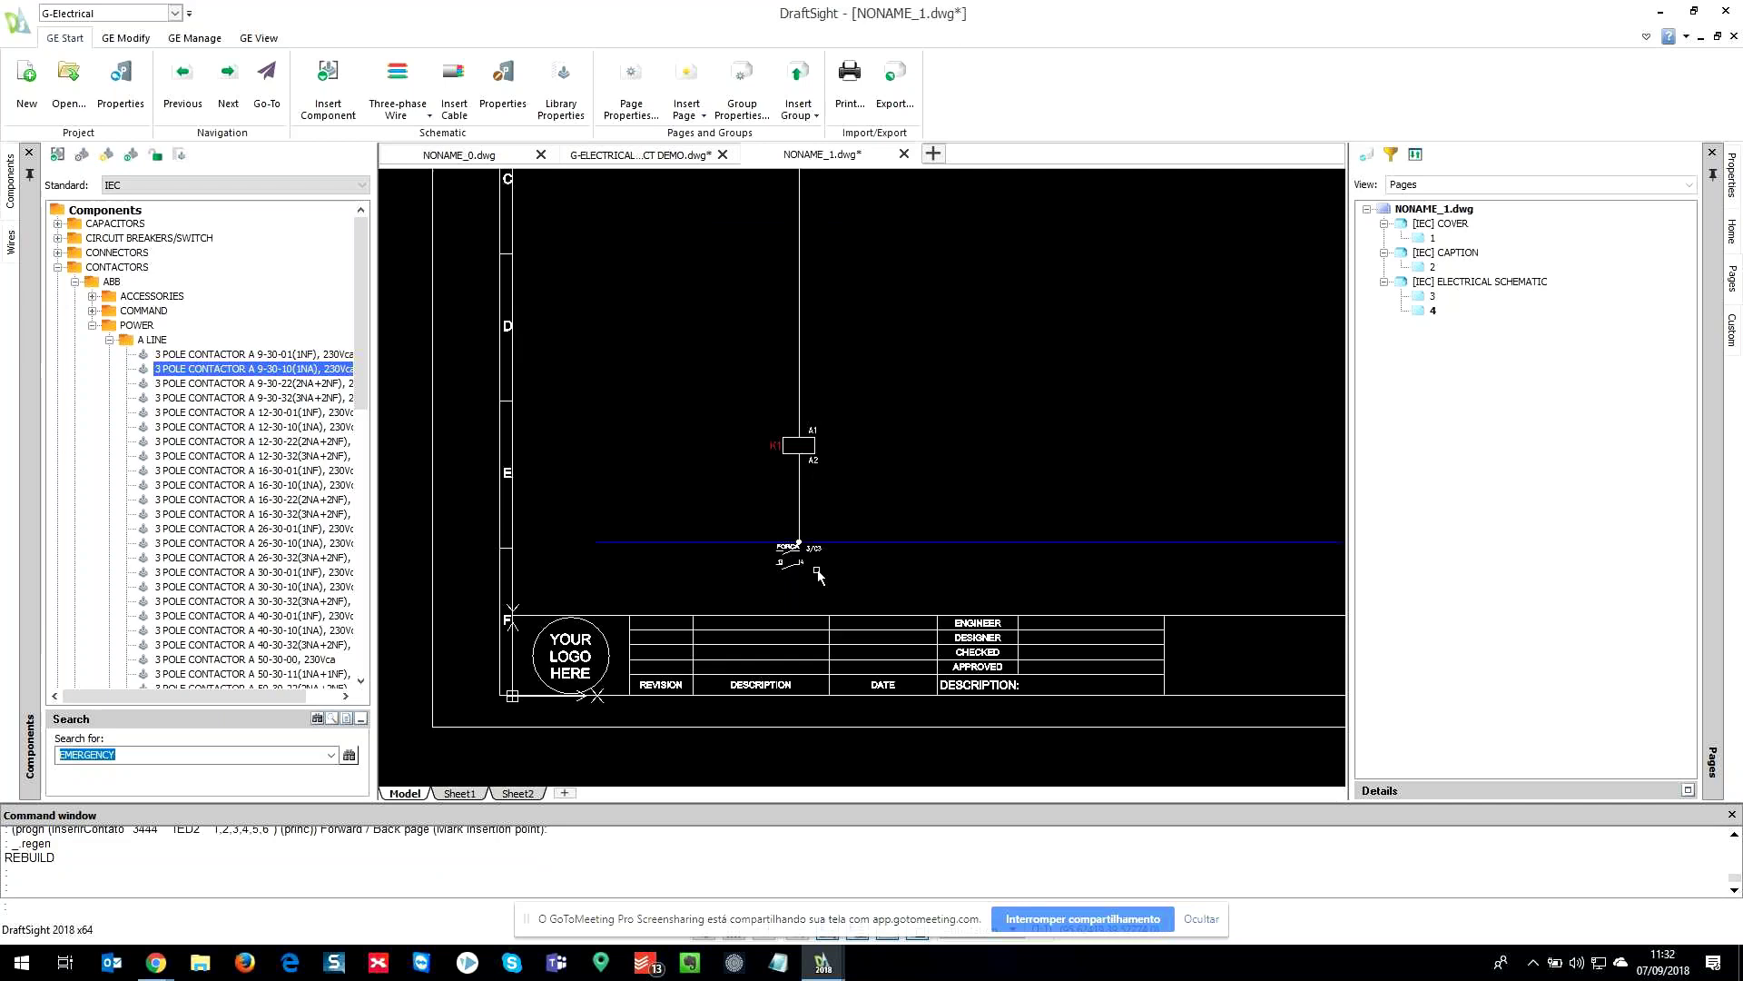
scroll(818, 574, "up", 5)
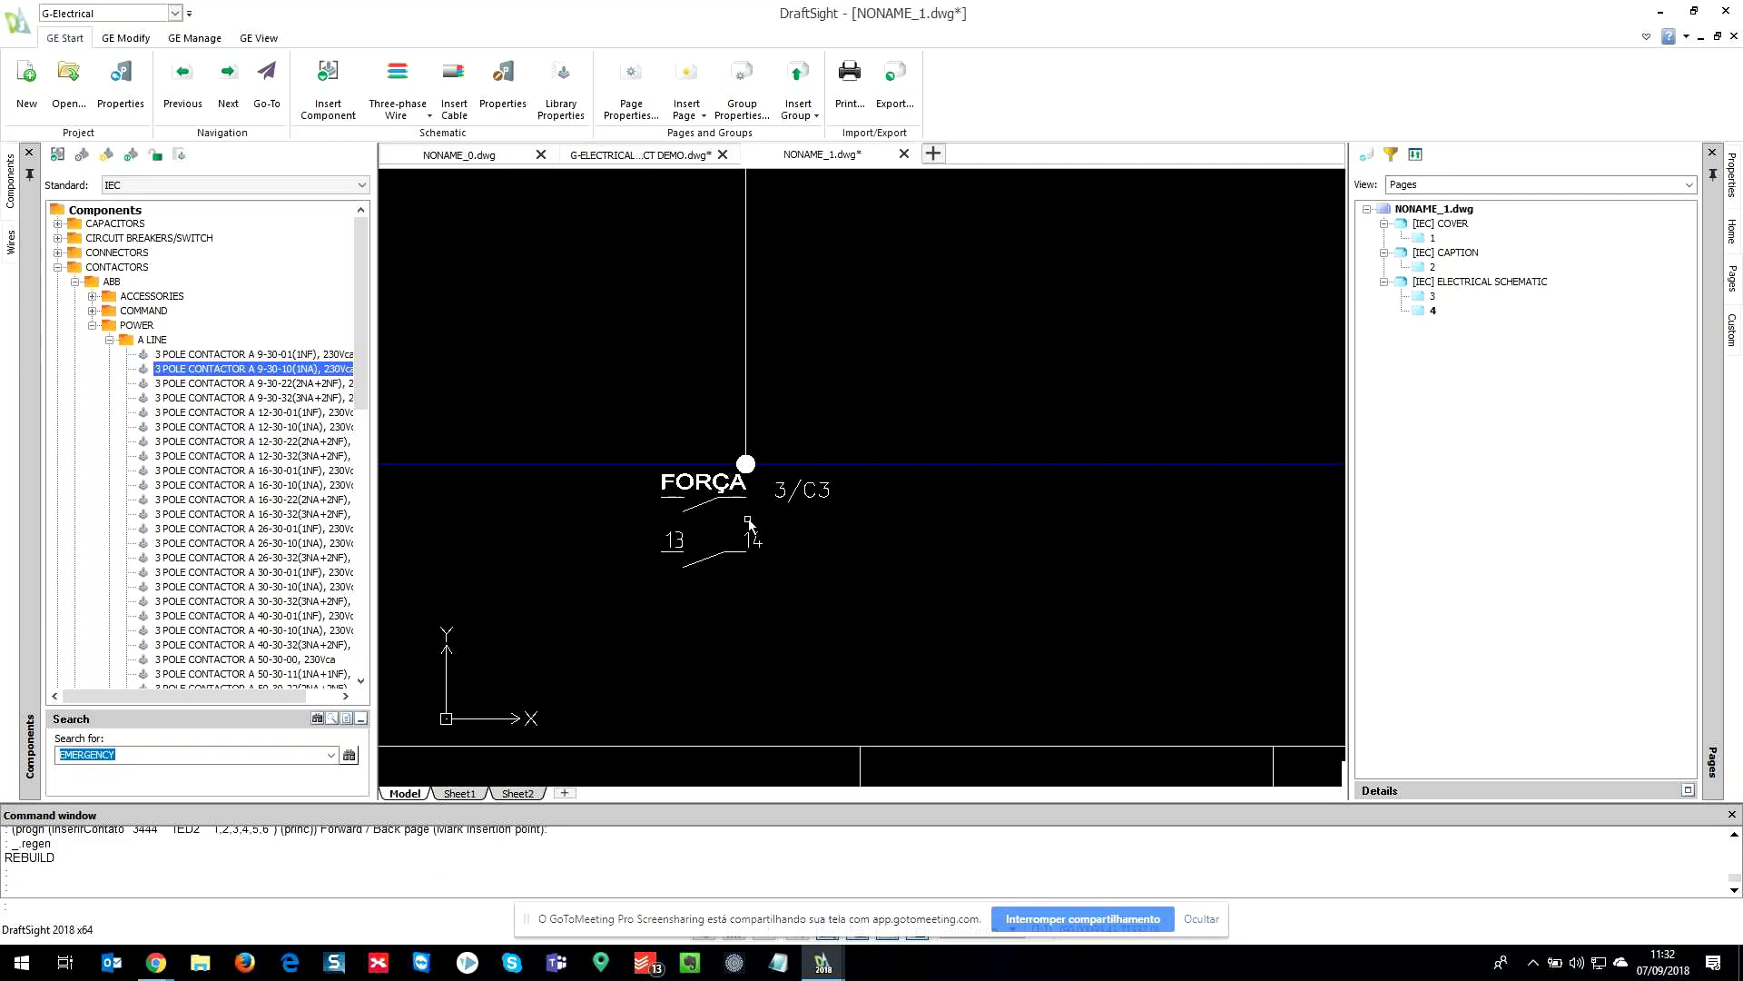
scroll(757, 529, "down", 5)
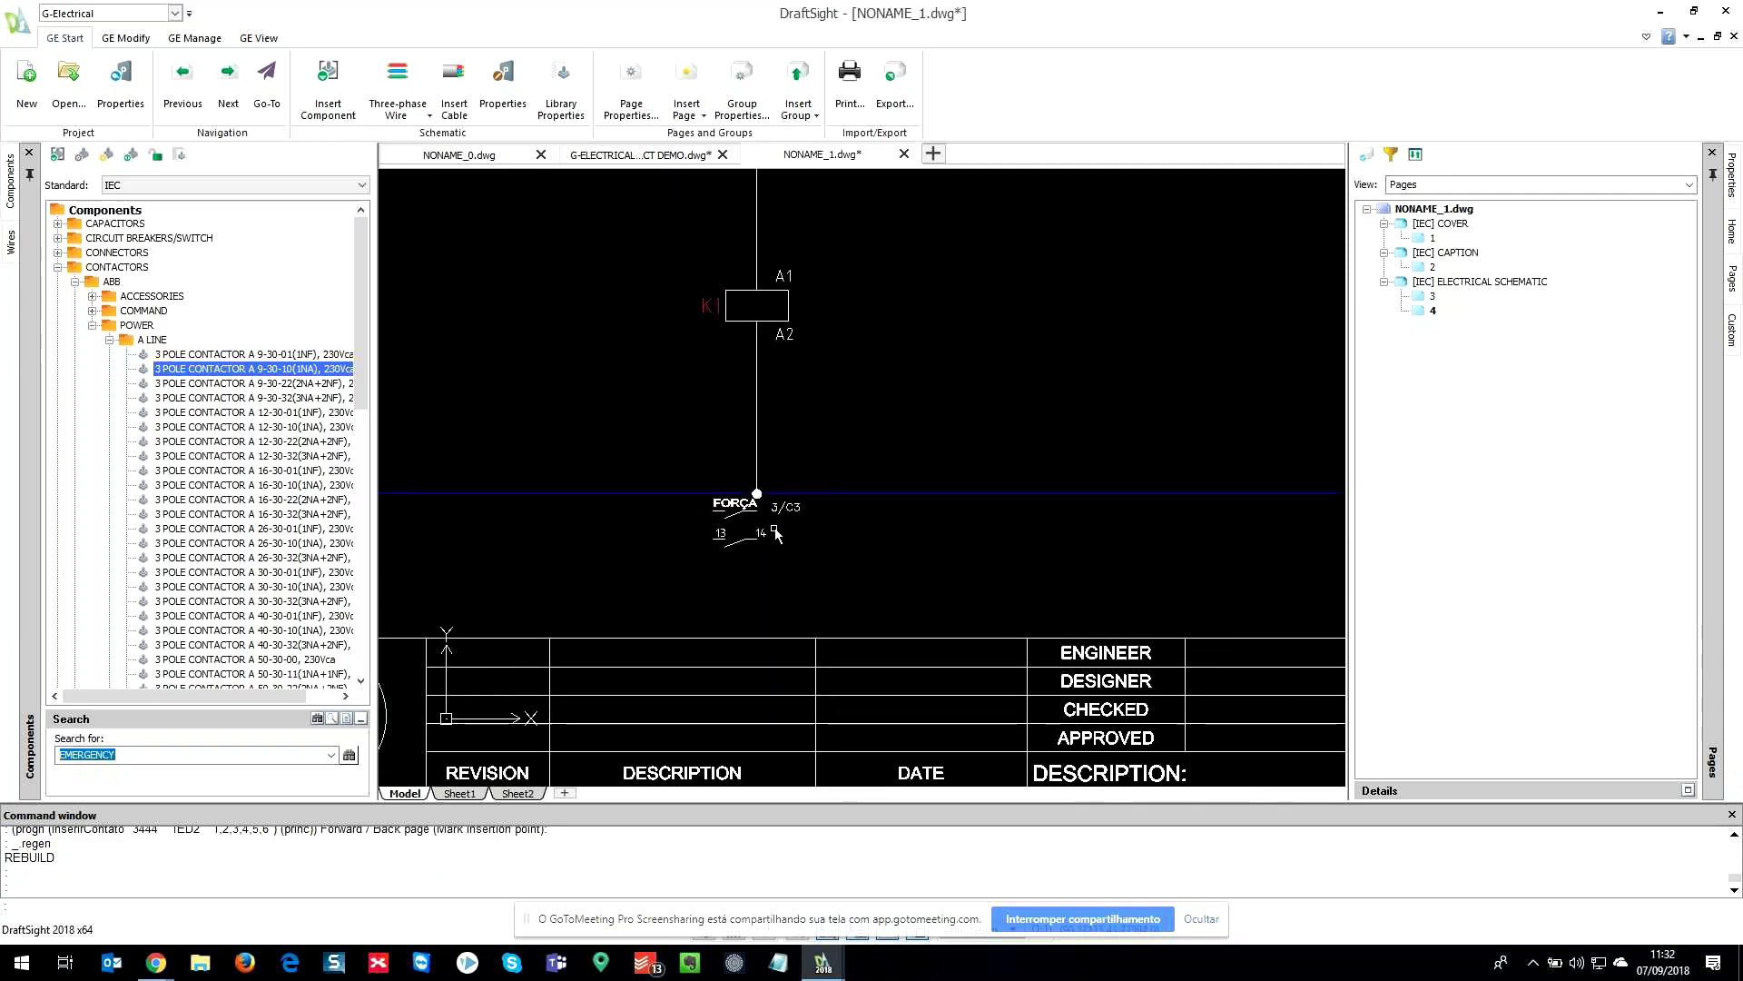
- Draw a 1,0mm² (WHITE) single-way wire branch around both buttons, from below the emergency button to the red wire
middle_click_drag(797, 312, 790, 490)
left_click(9, 243)
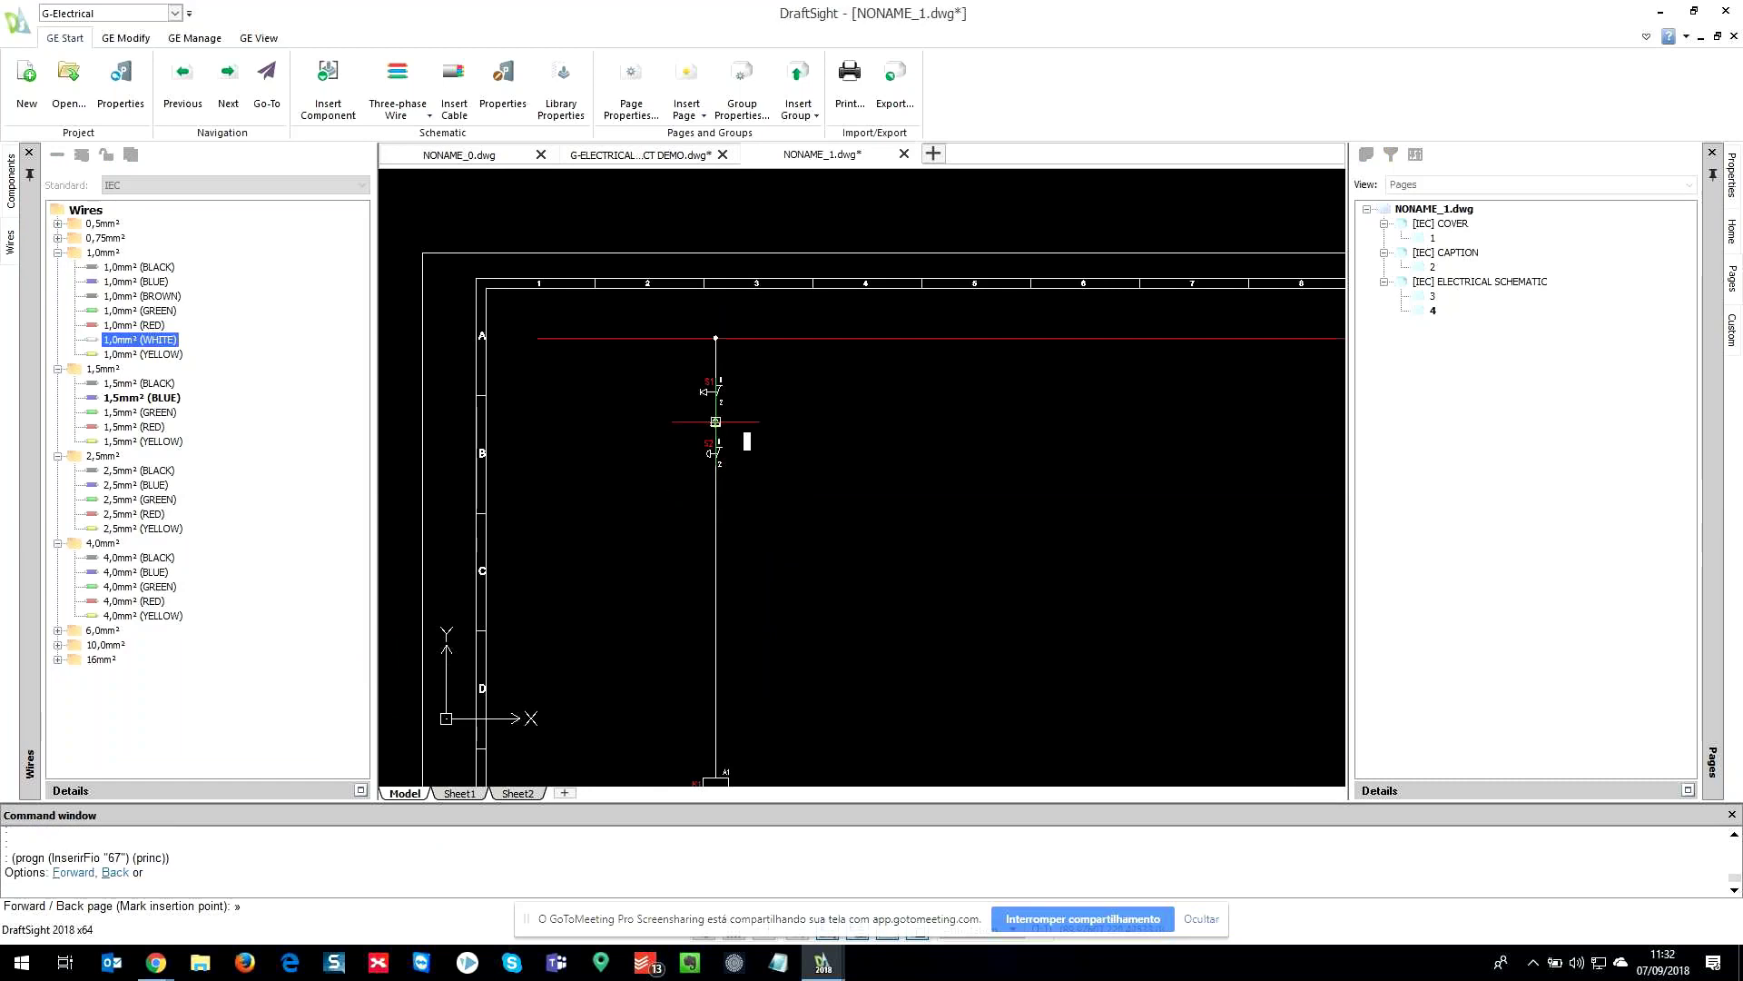
left_click(717, 489)
left_click(827, 343)
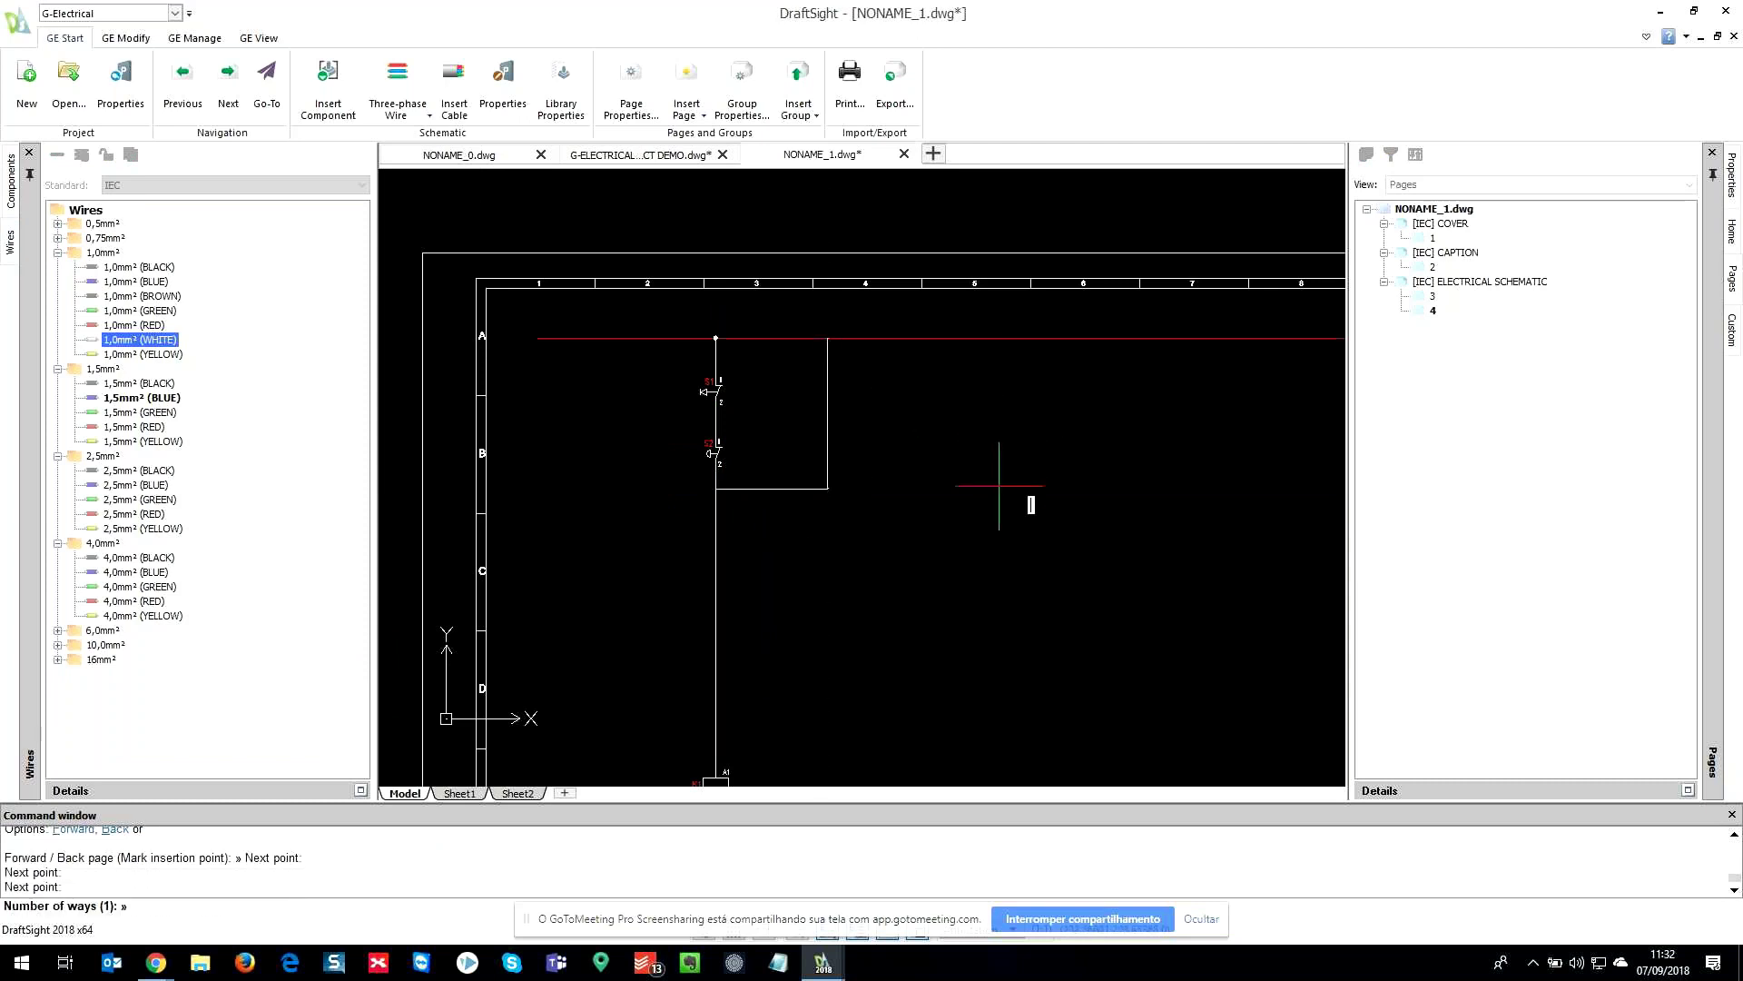
key("Return")
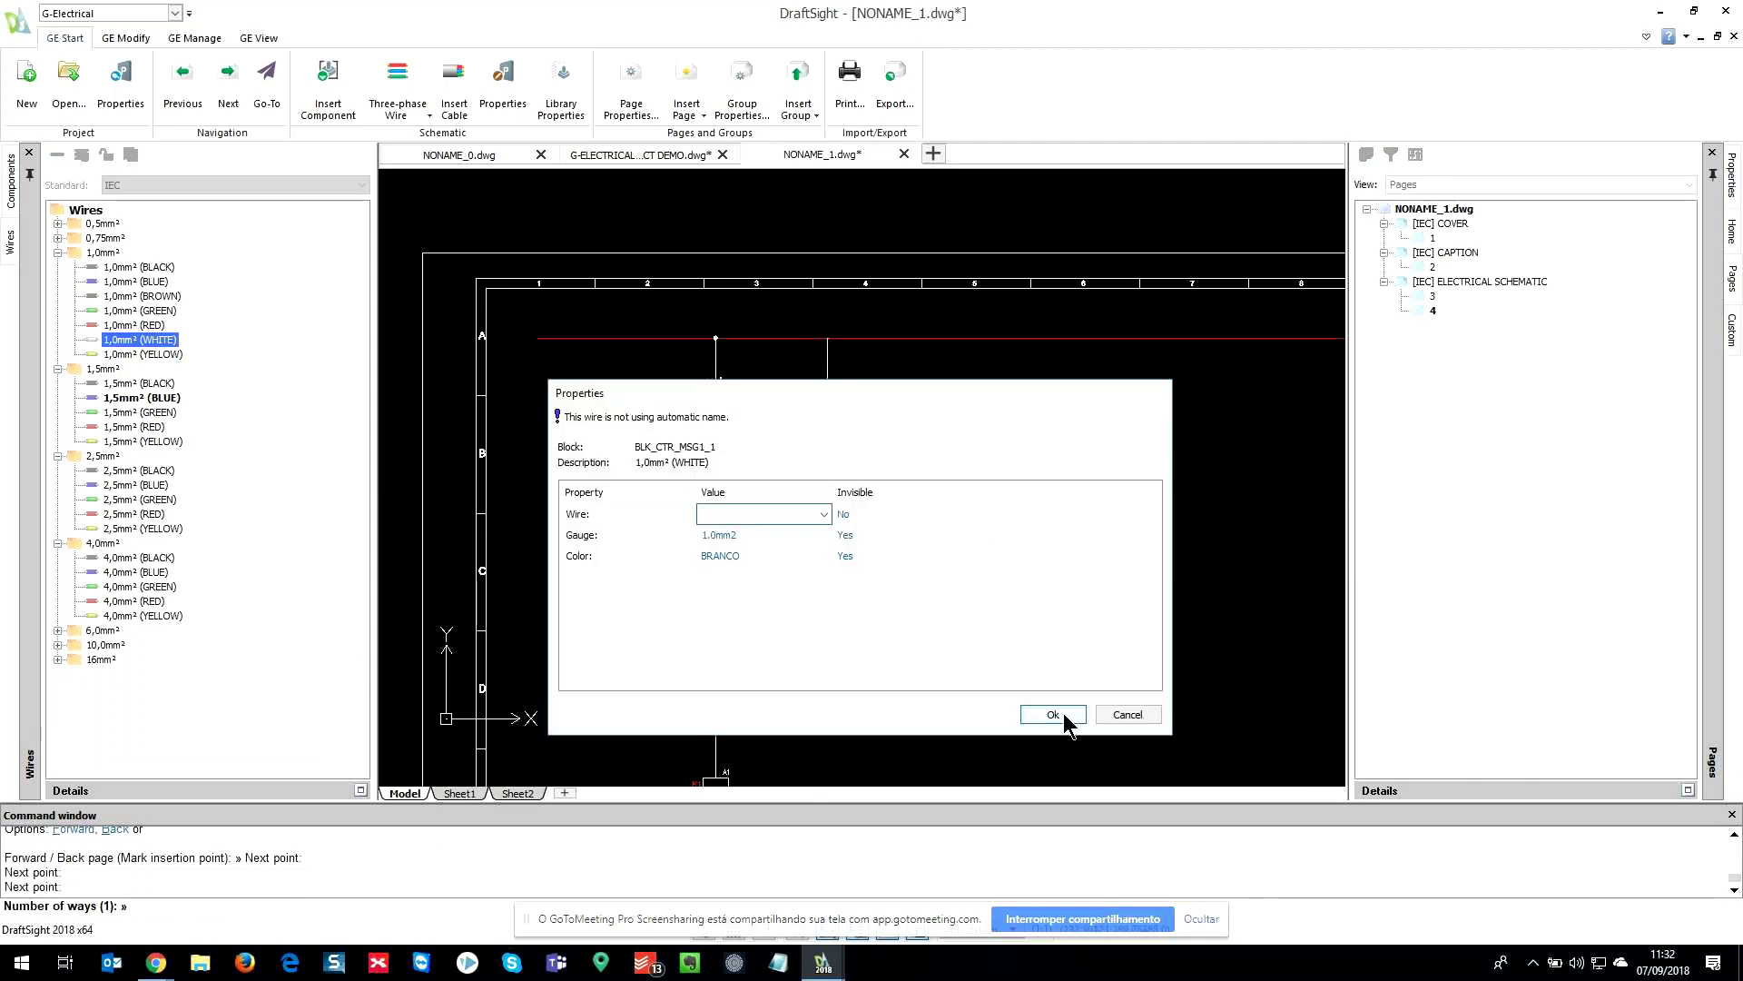
left_click(1053, 716)
- Insert K1's 13,14 - CONTACT (NO) on the vertical part of the new white branch wire
scroll(904, 436, "up", 2)
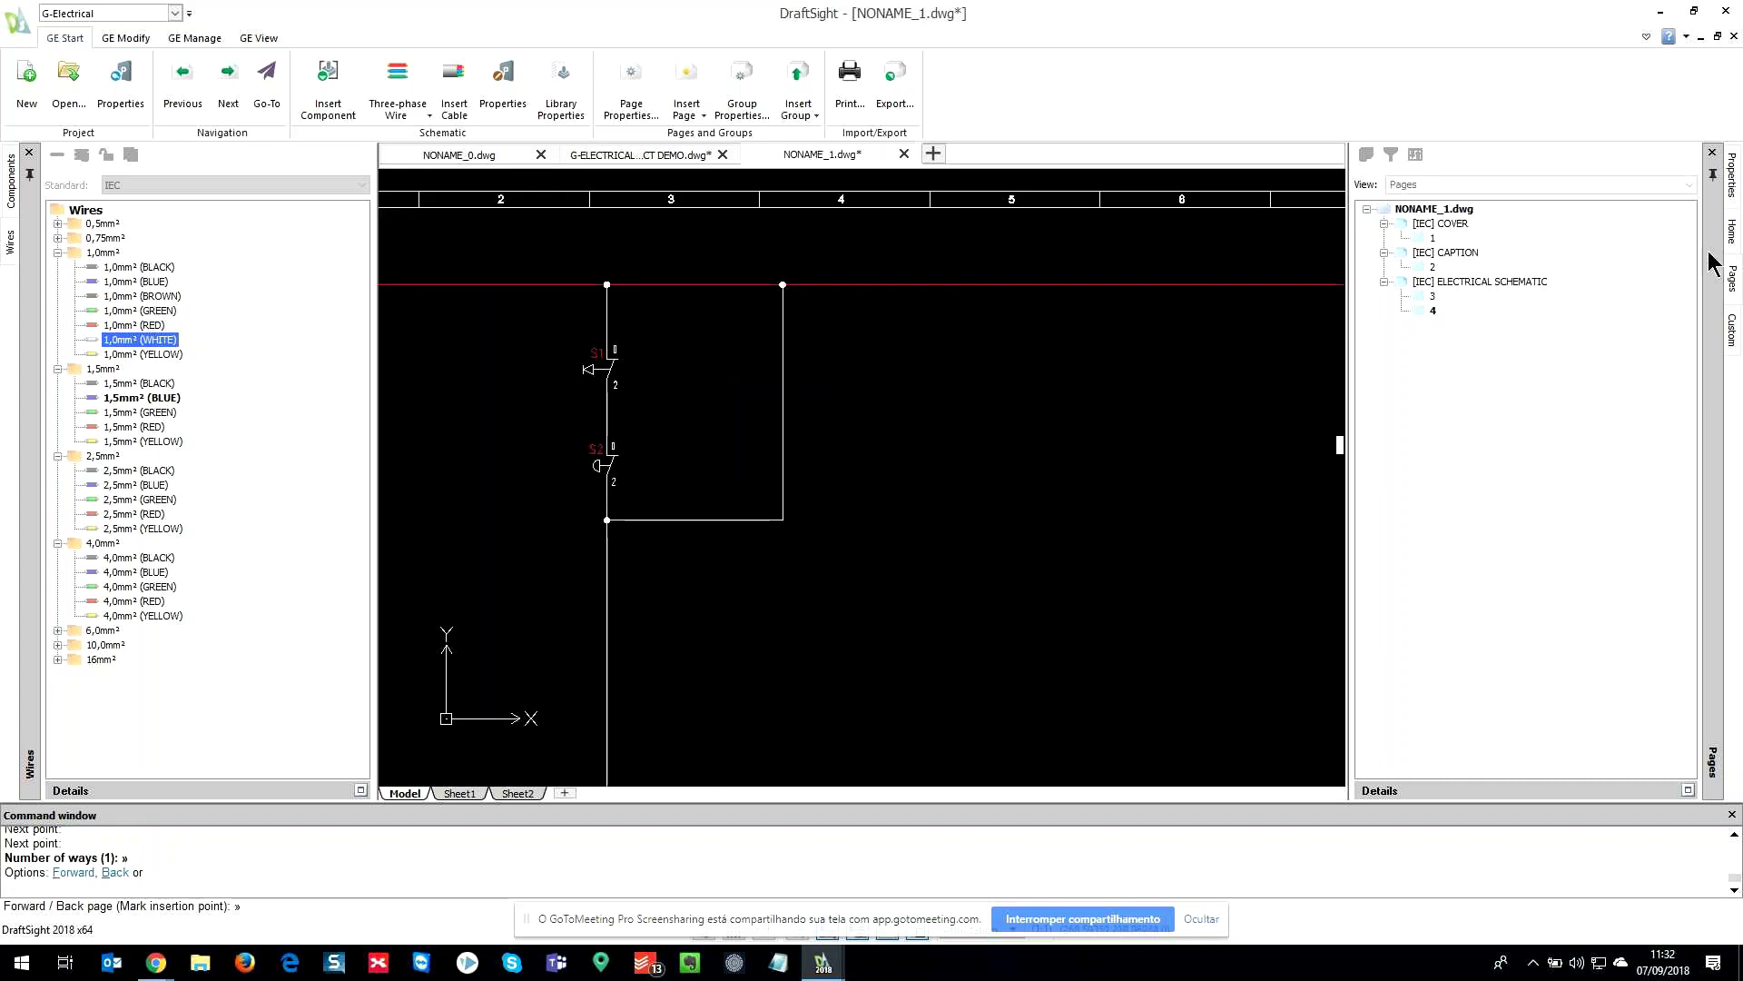
left_click(1728, 332)
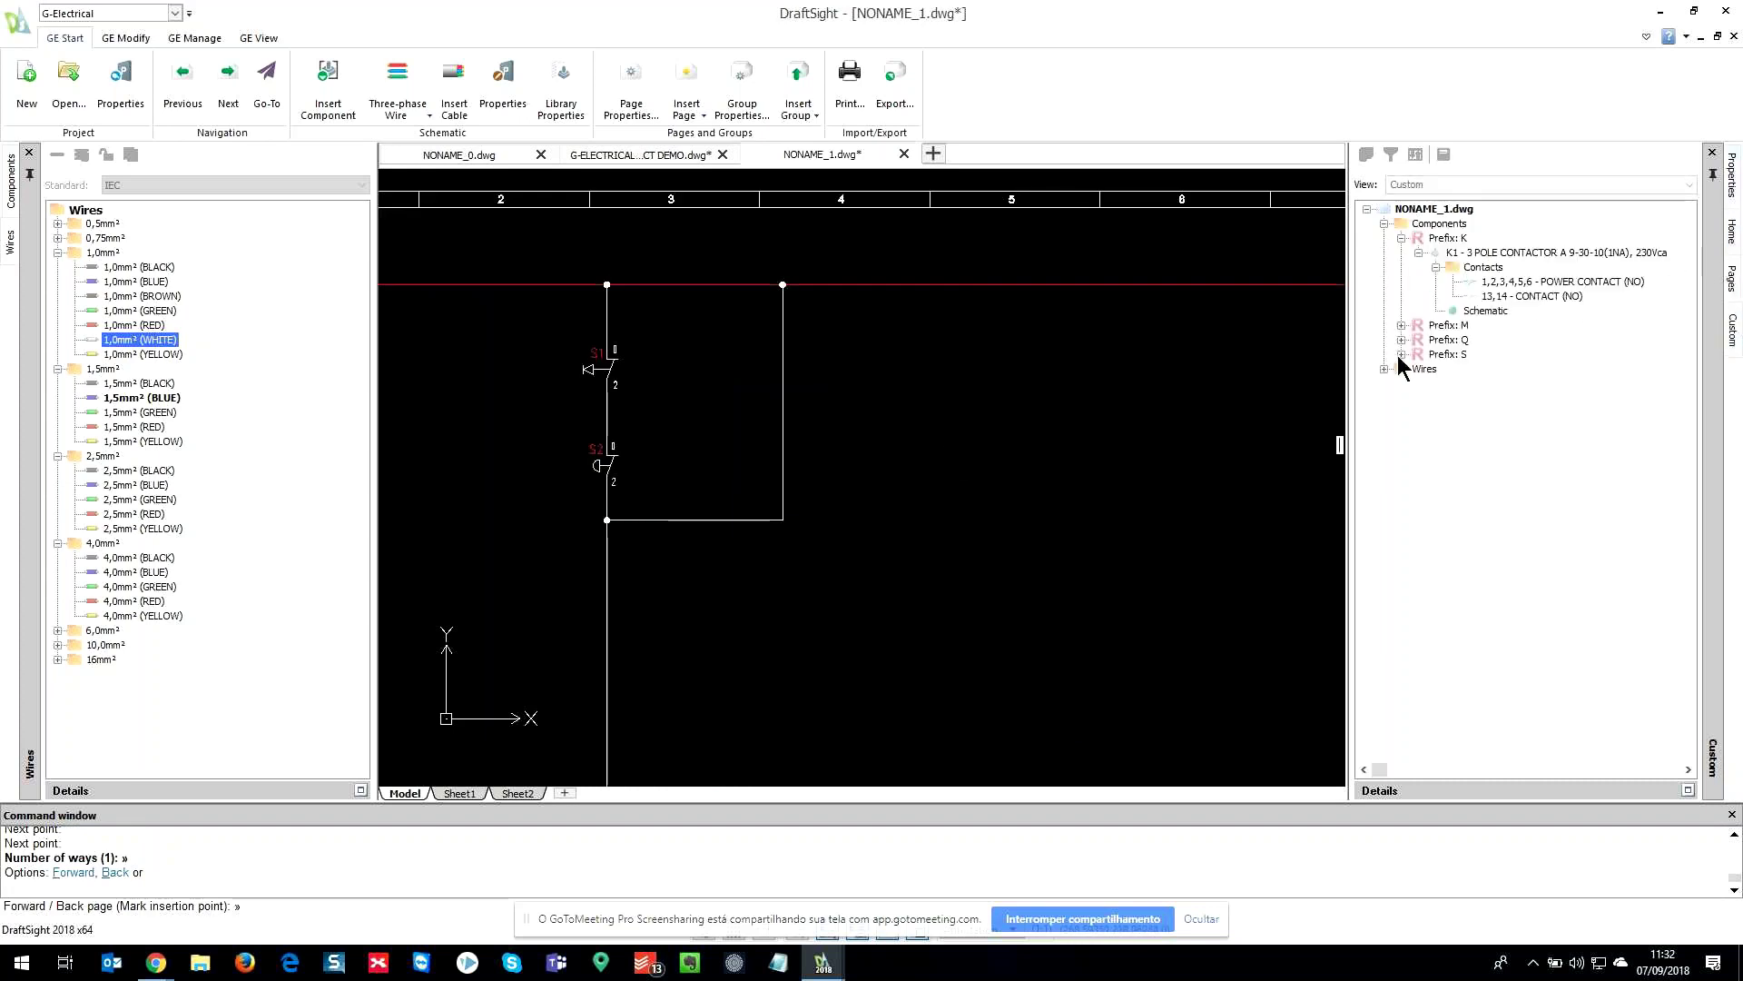
left_click(1520, 303)
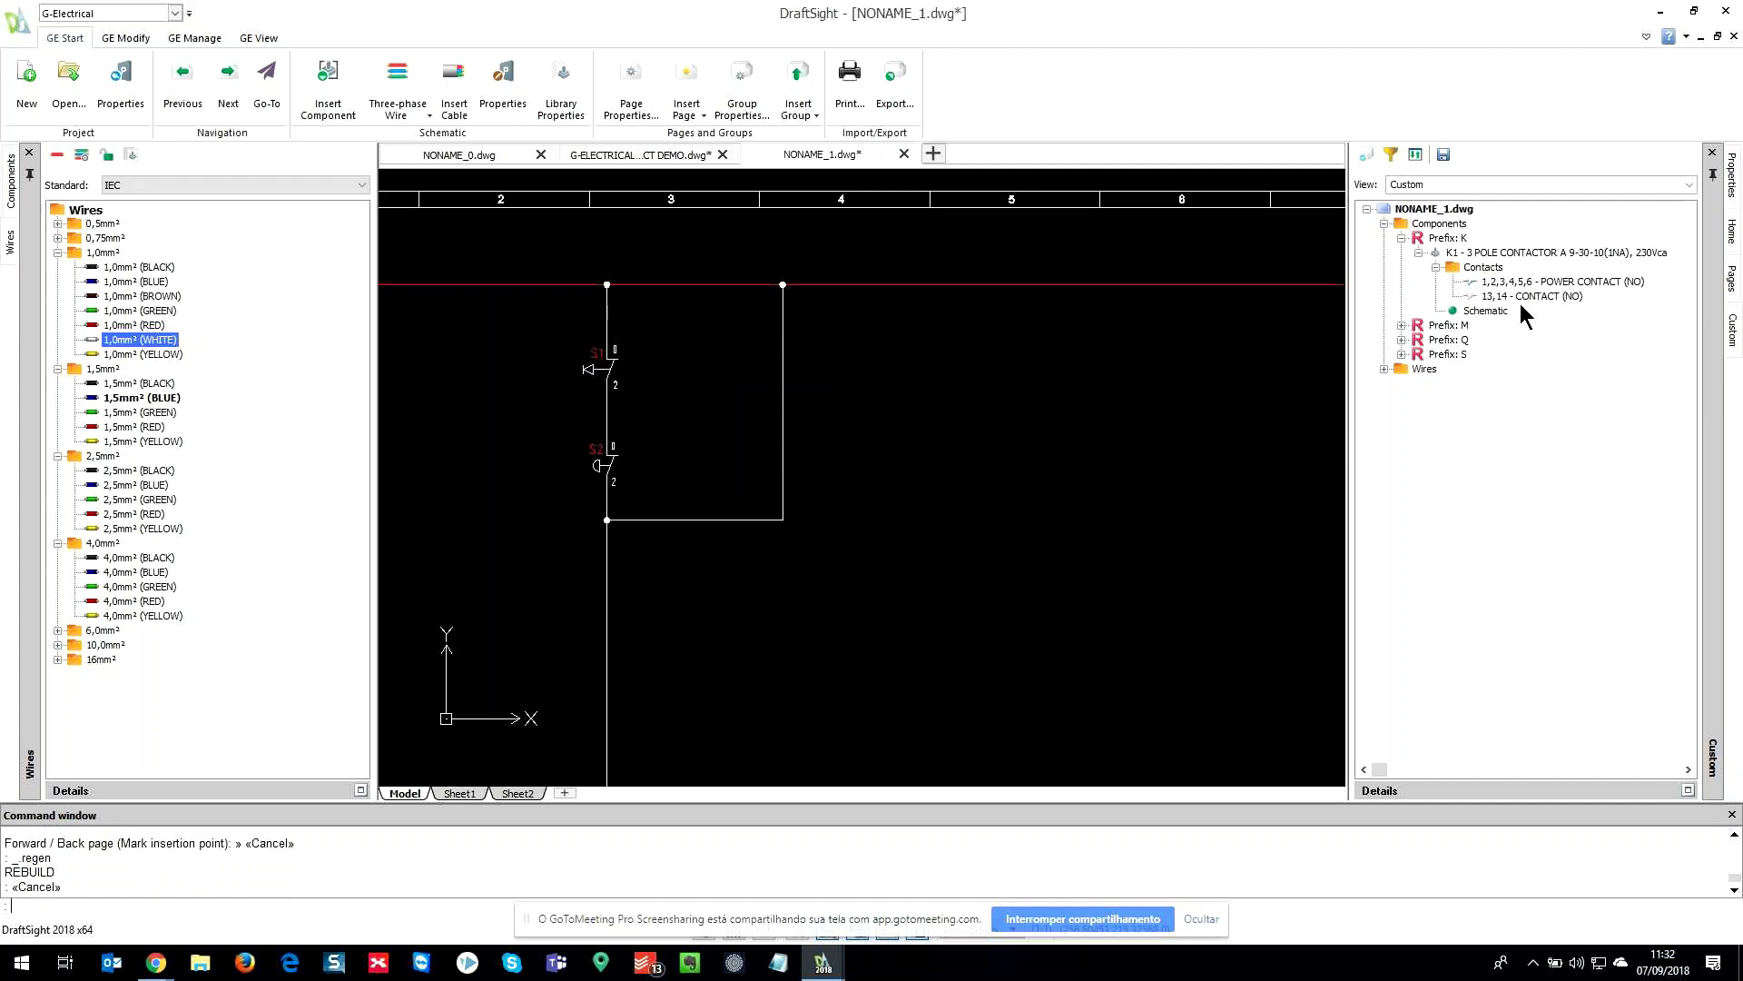
double_click(1512, 303)
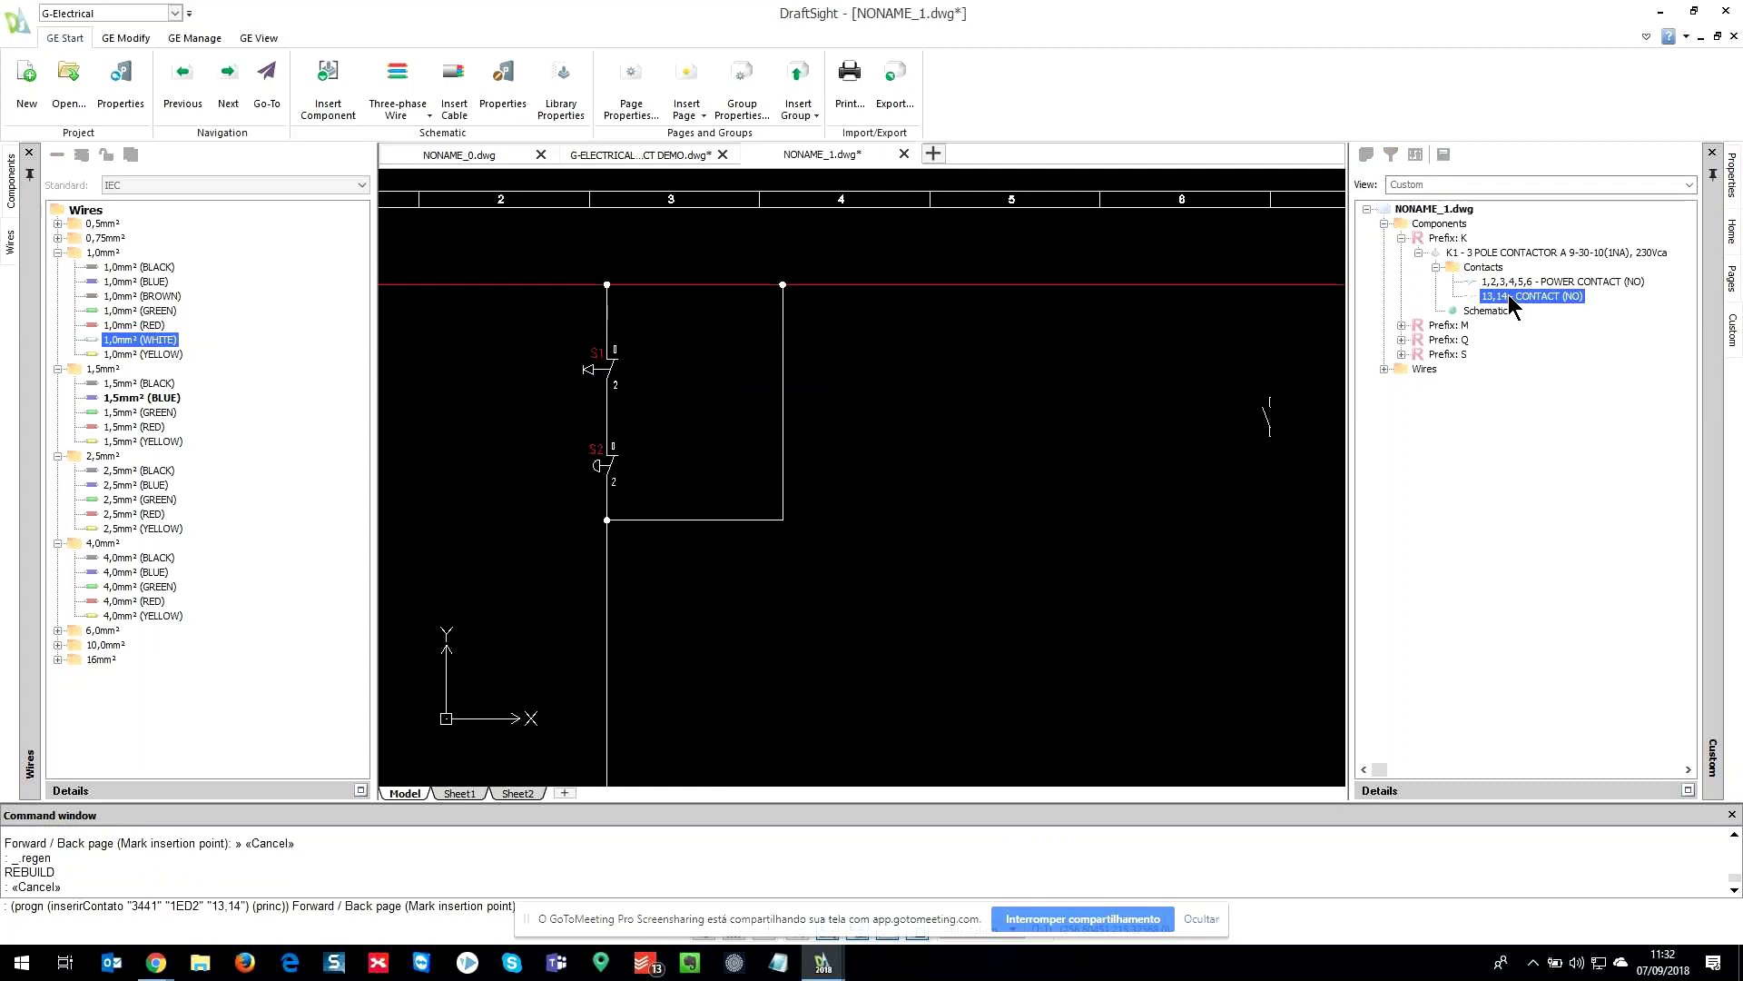
left_click(788, 419)
scroll(996, 507, "down", 2)
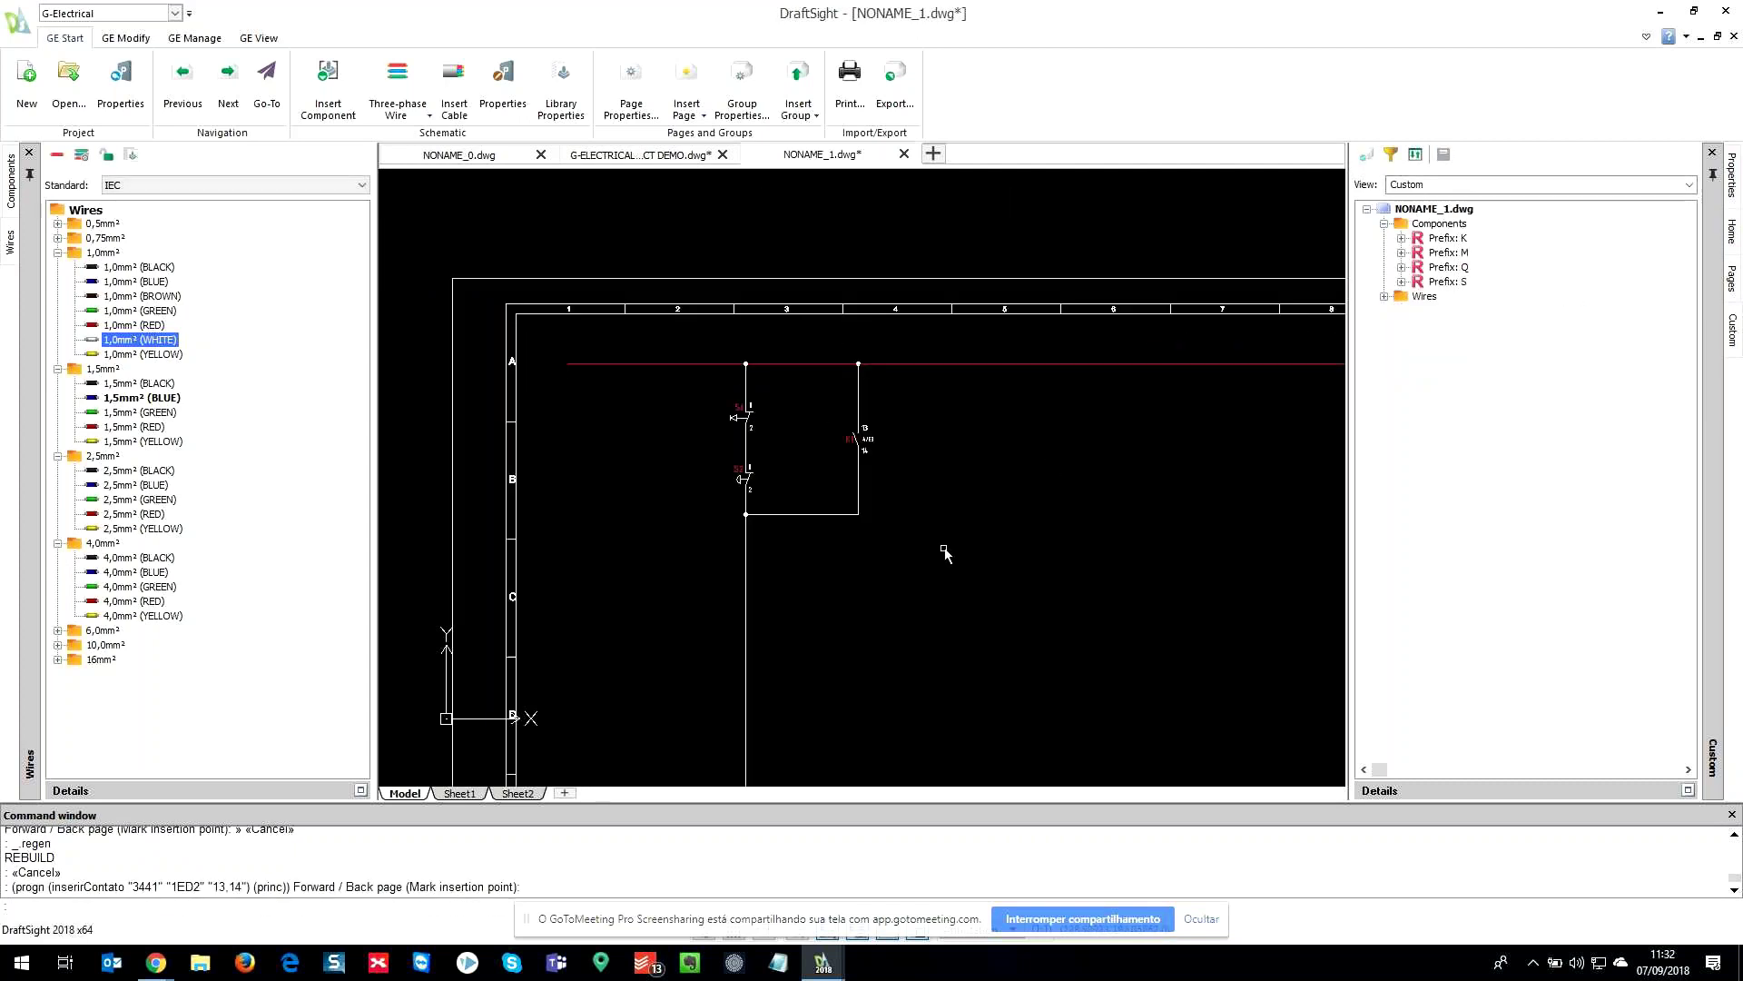
middle_click_drag(945, 549, 916, 359)
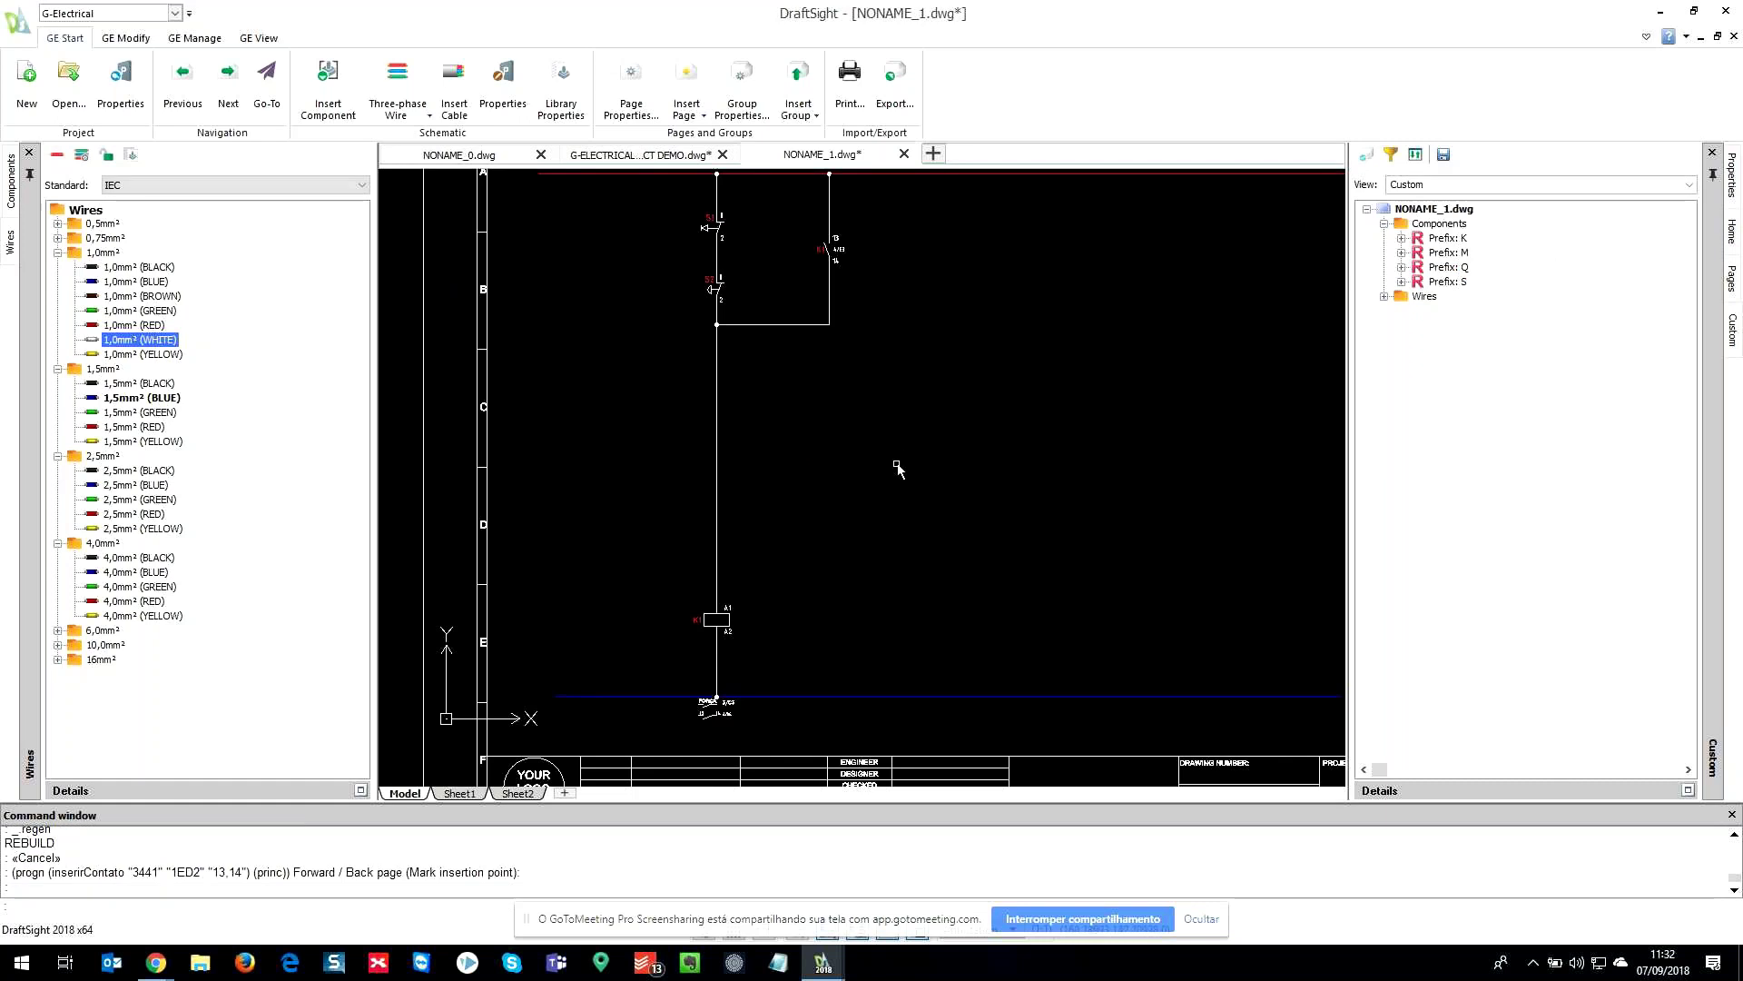
scroll(898, 469, "down", 1)
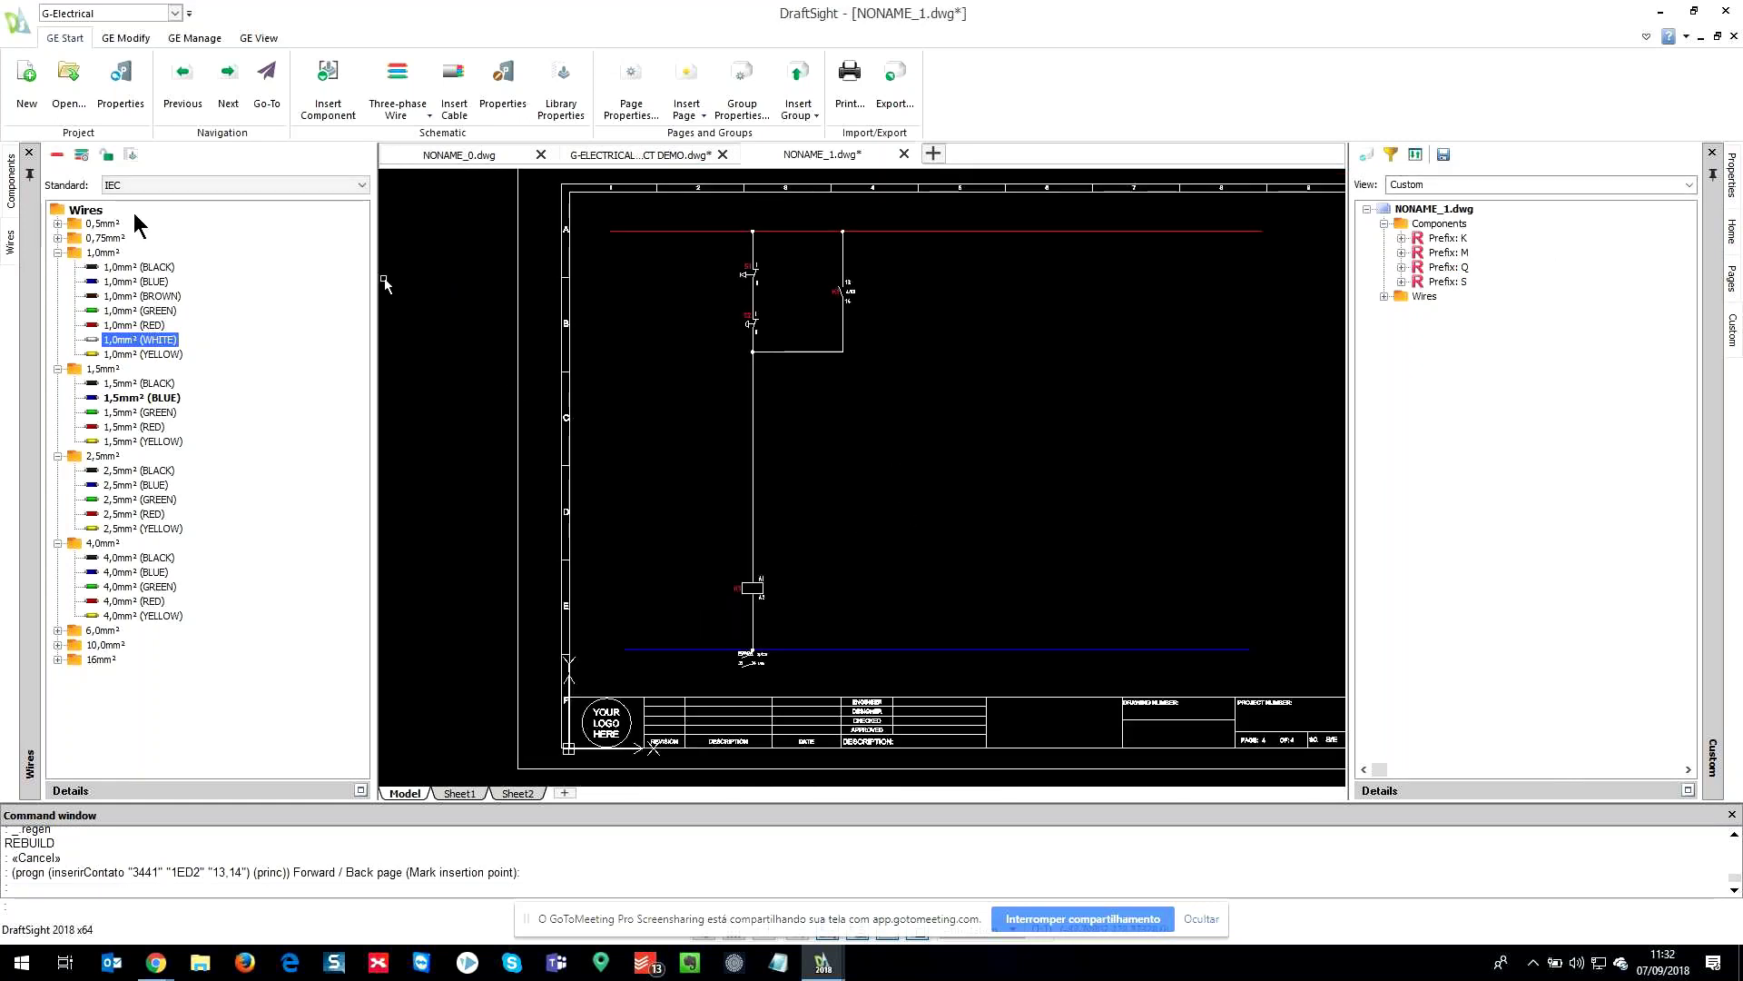
- Open page 3 and number the wires using the tag format Prefix: {P}; Suffix: {C}
left_click(5, 205)
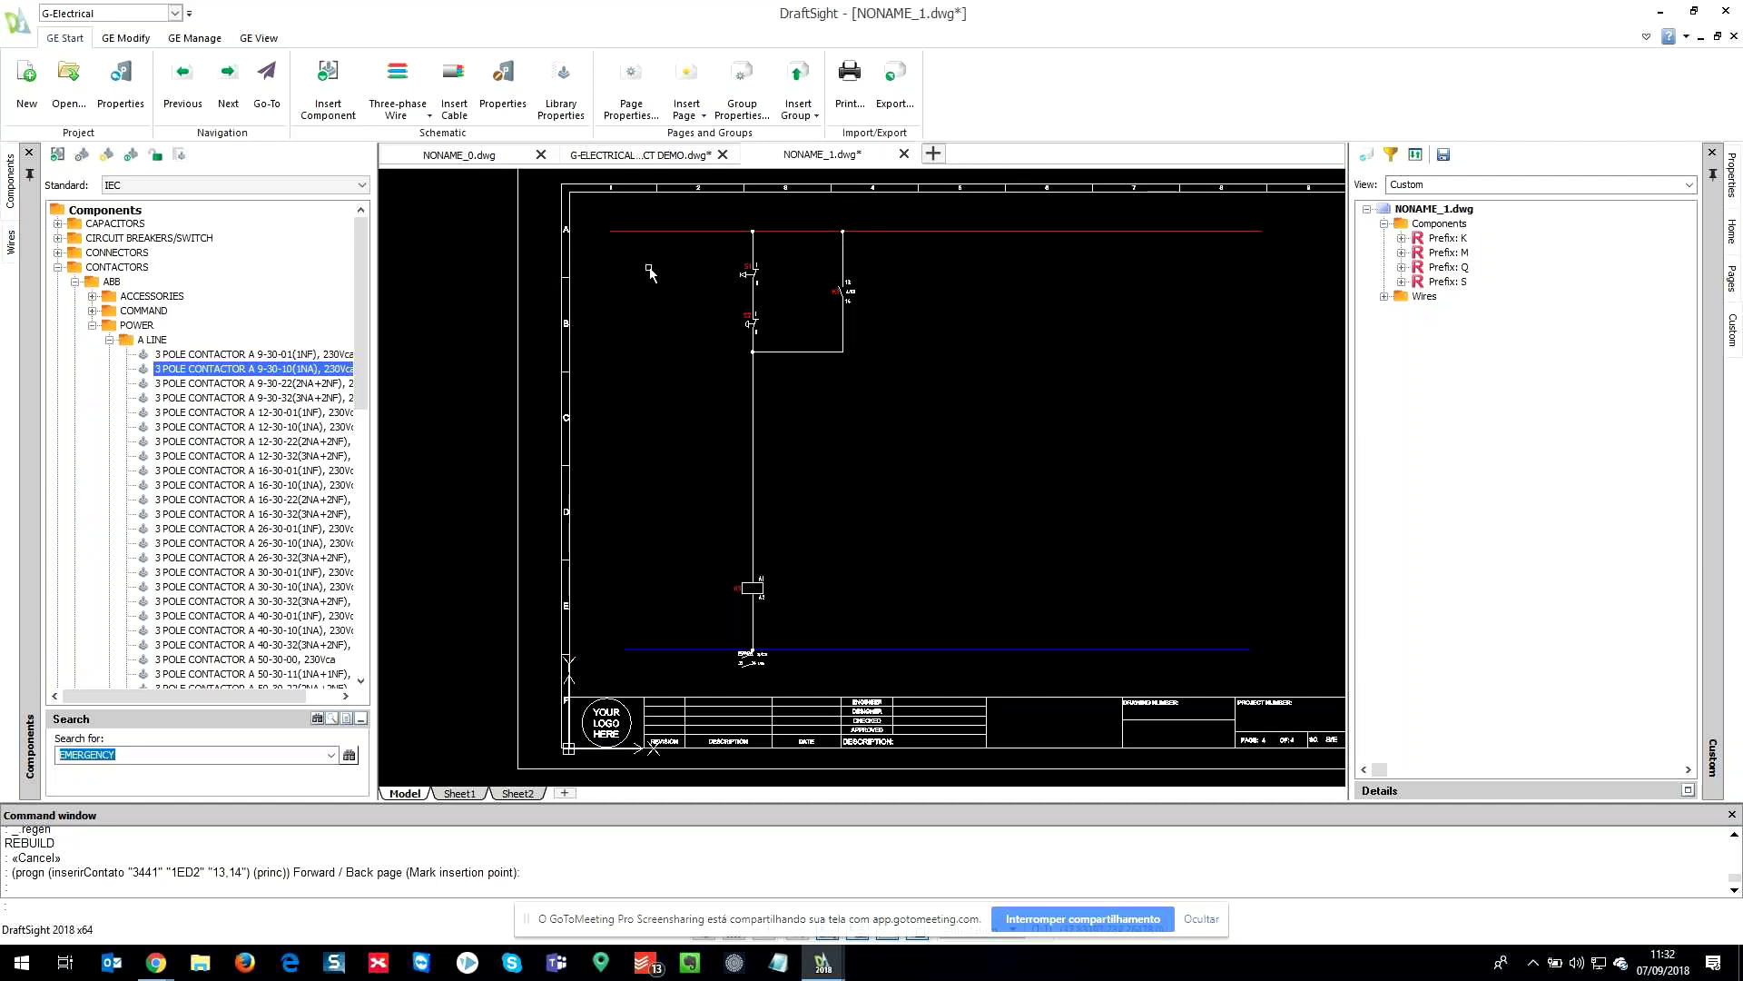
left_click(1730, 284)
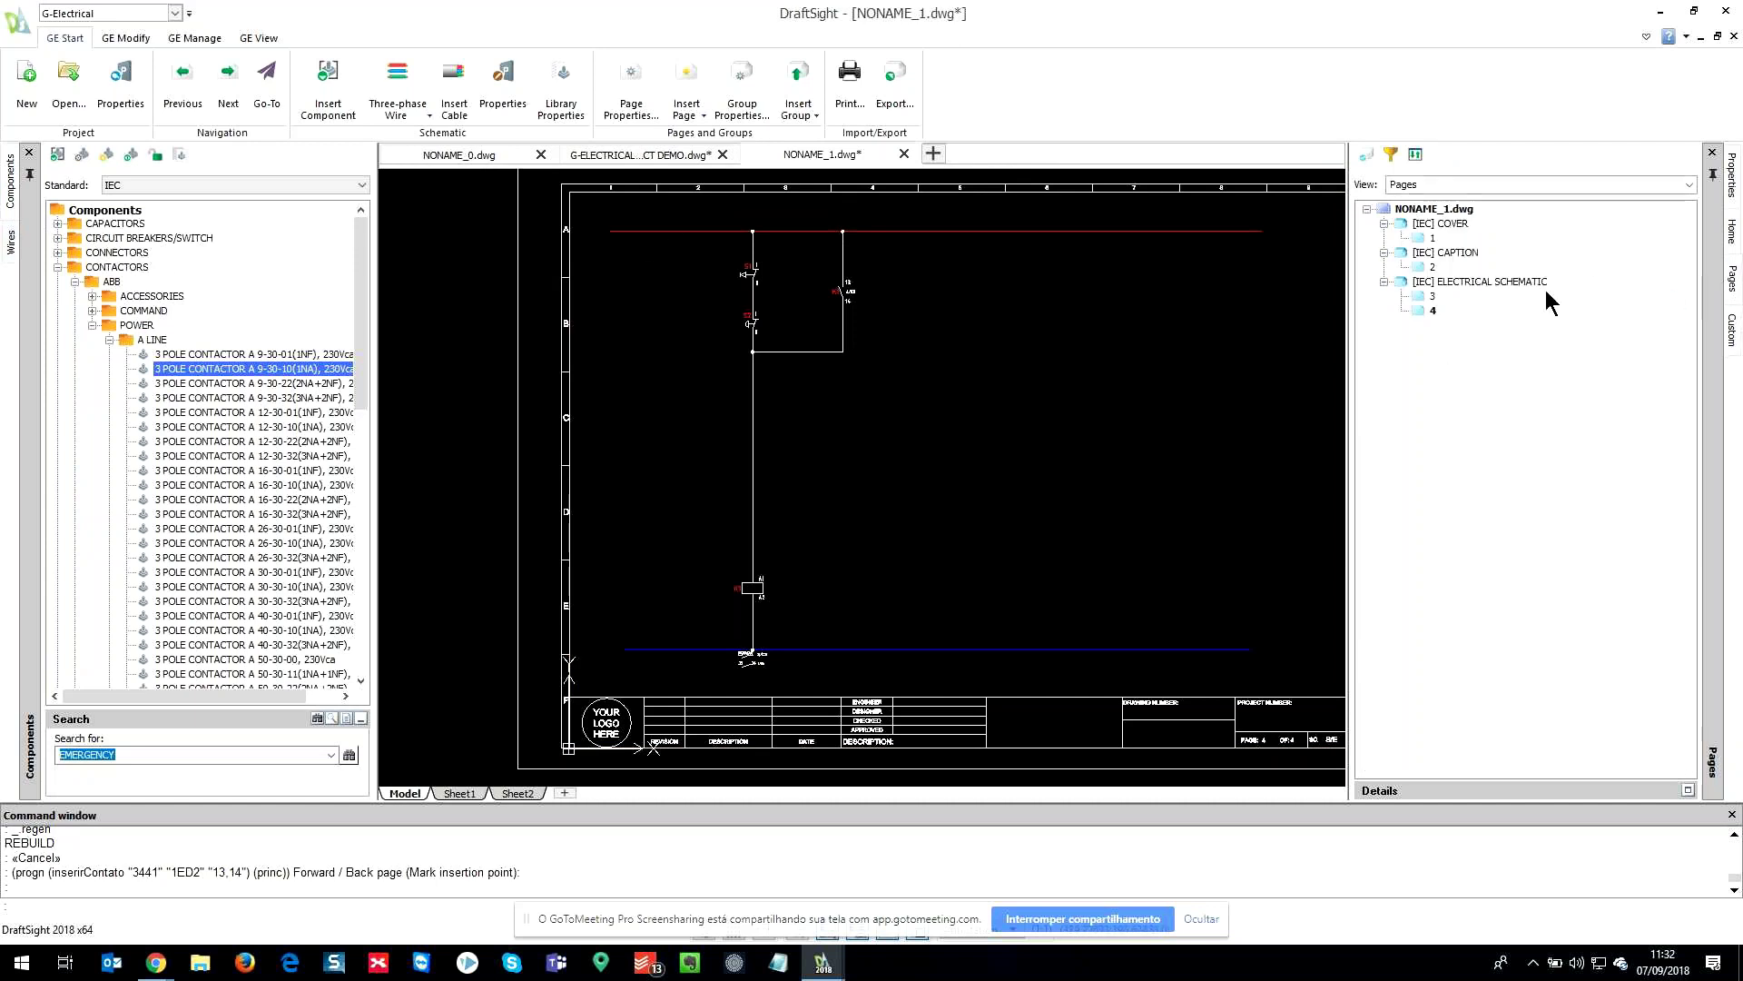
double_click(1432, 297)
middle_click_drag(804, 301, 721, 356)
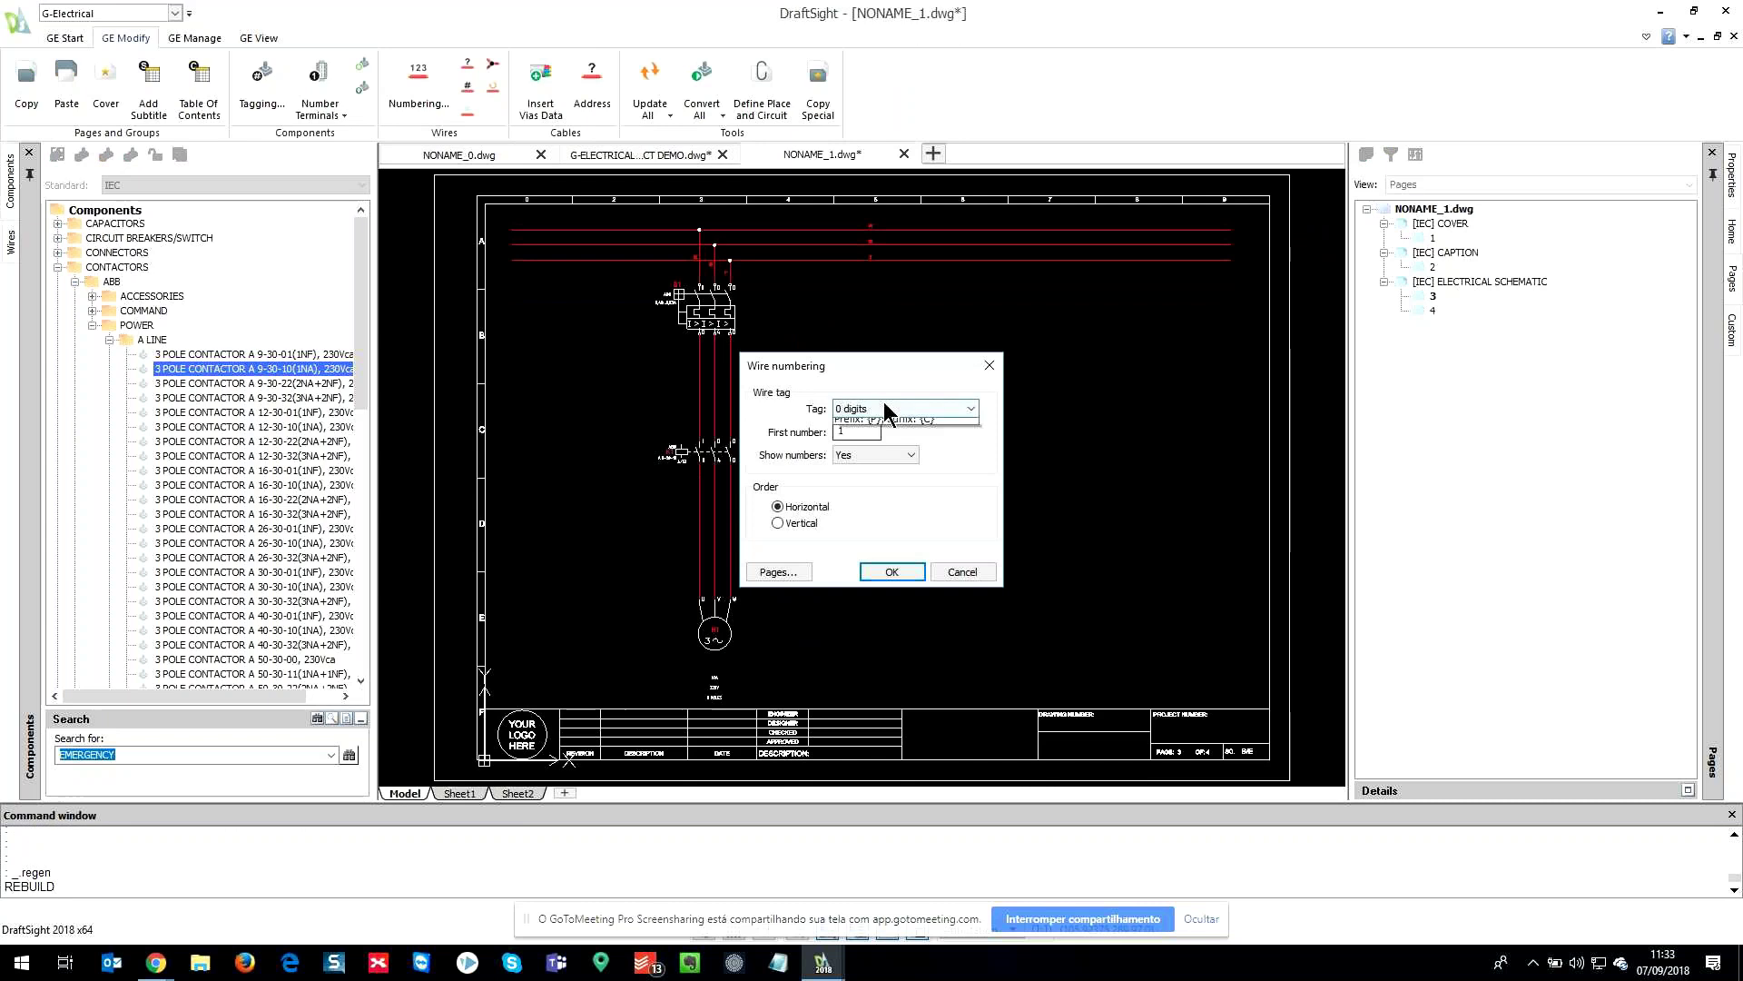
left_click(884, 408)
left_click(887, 444)
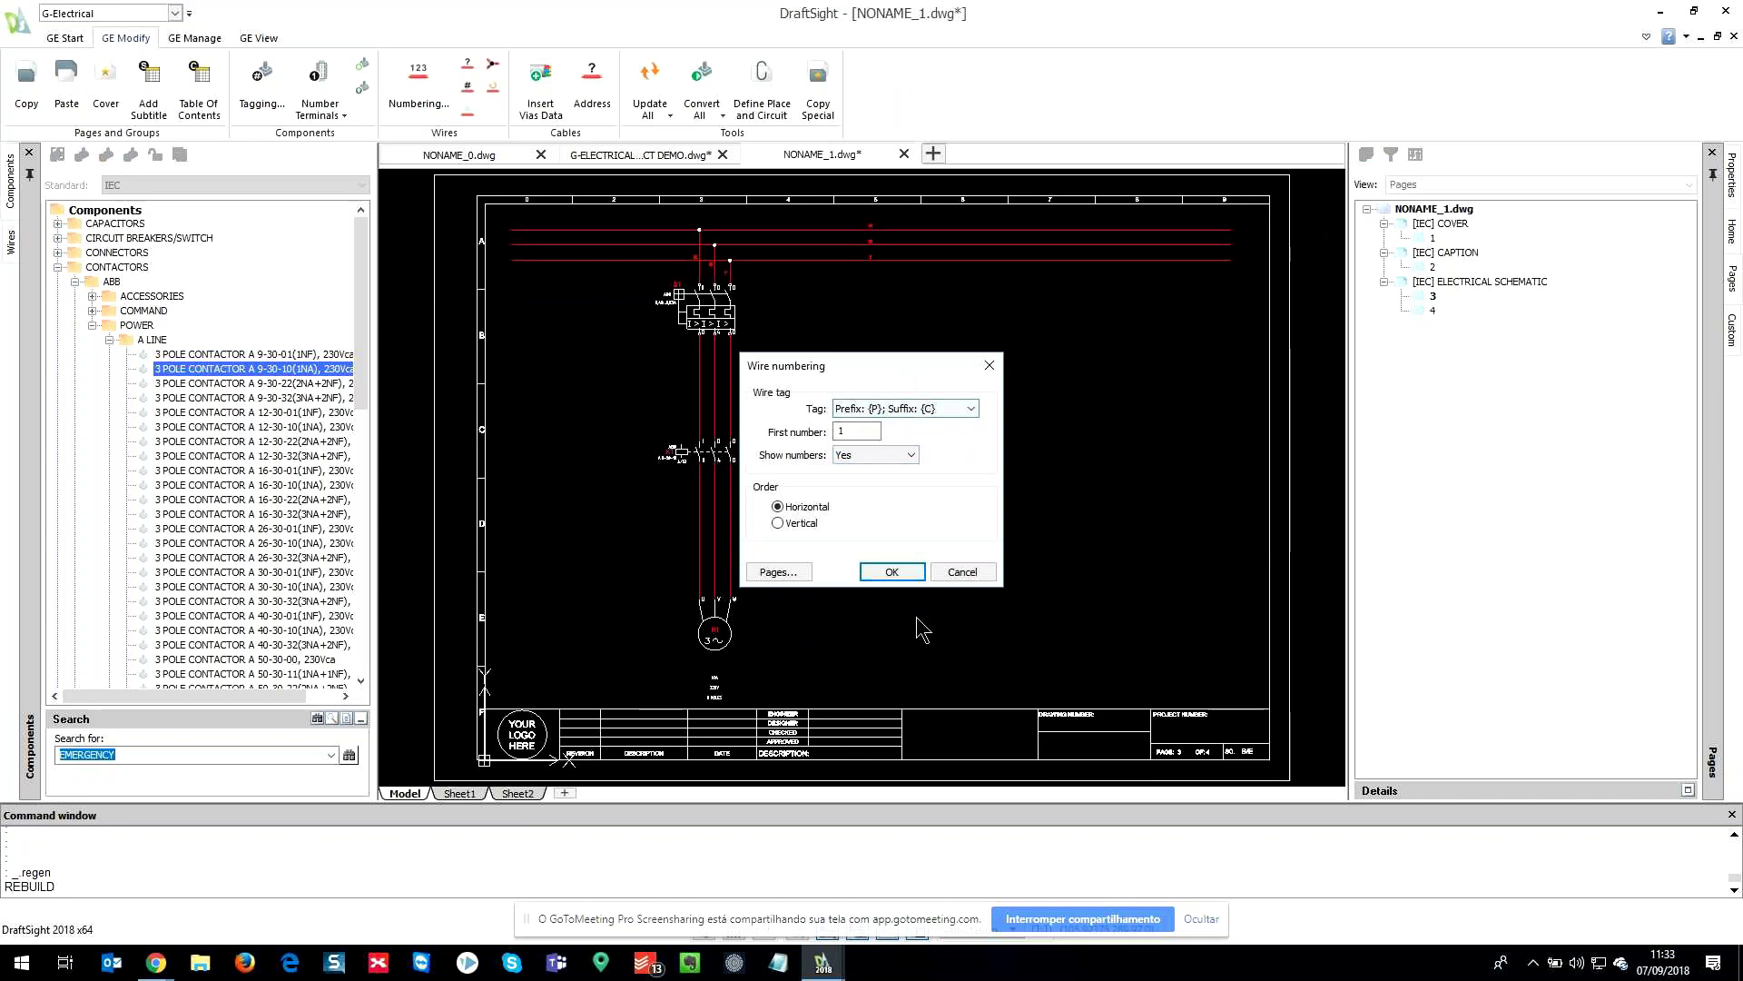
left_click(893, 572)
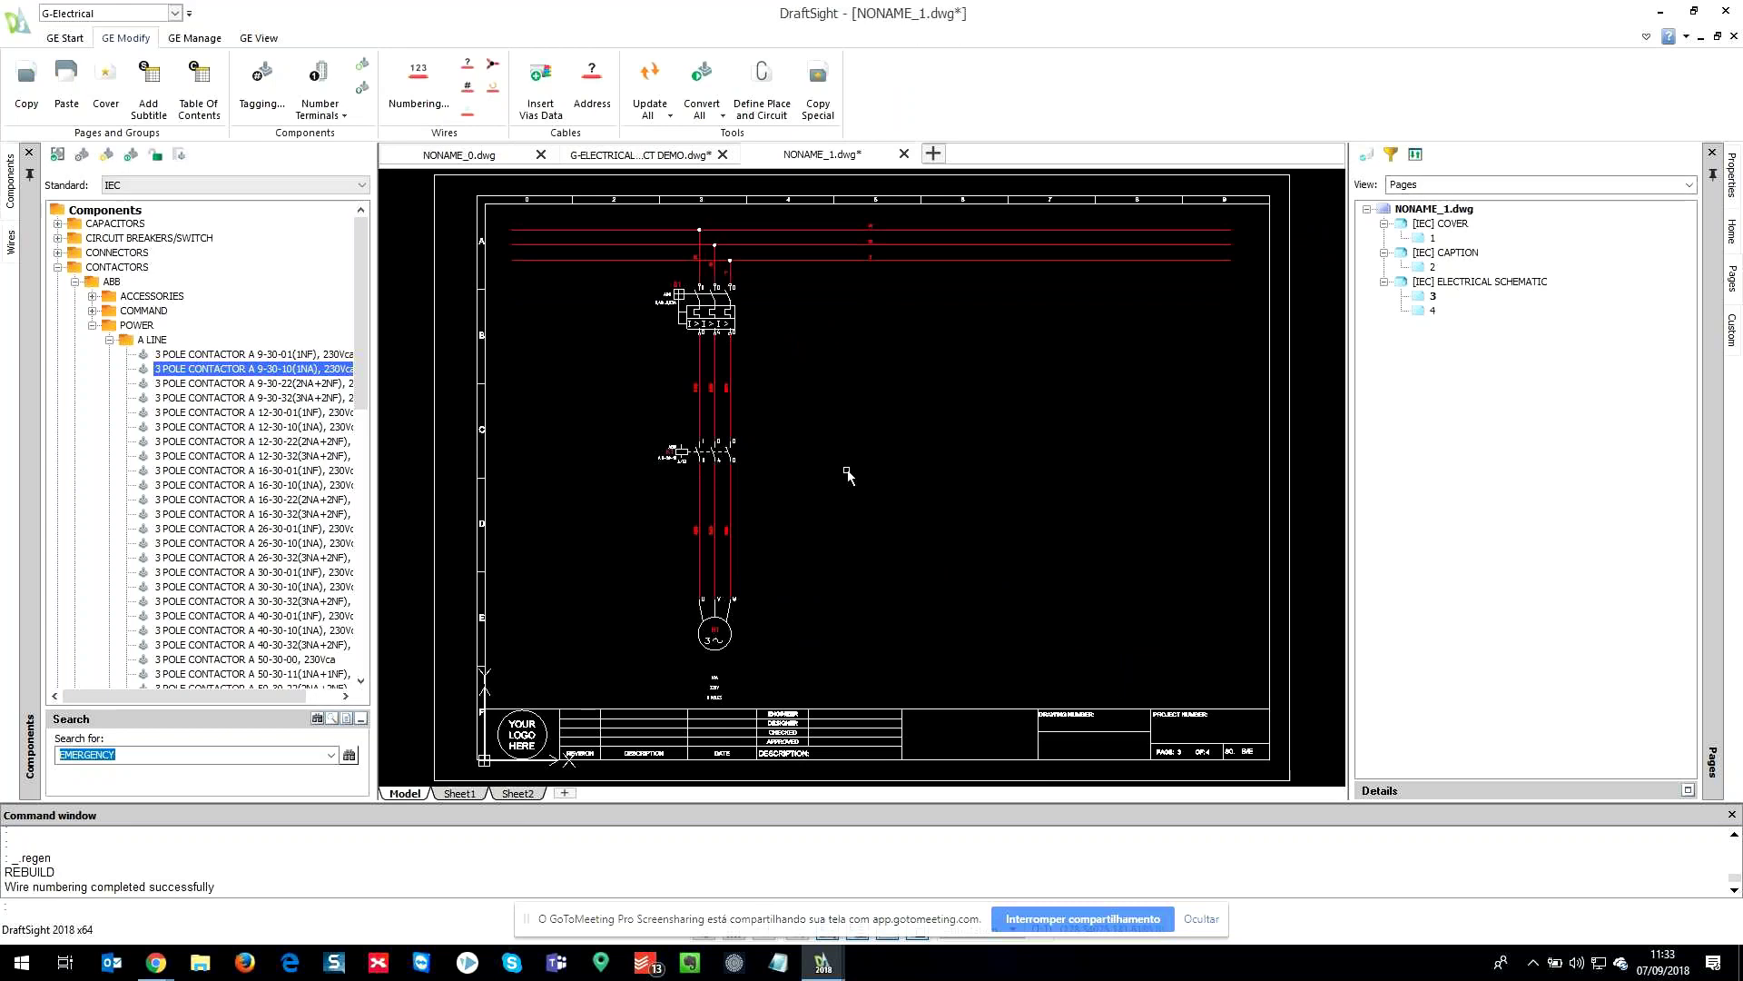
- Examine the wire numbers along the three motor wires on page 3
scroll(750, 395, "up", 1)
scroll(750, 394, "up", 3)
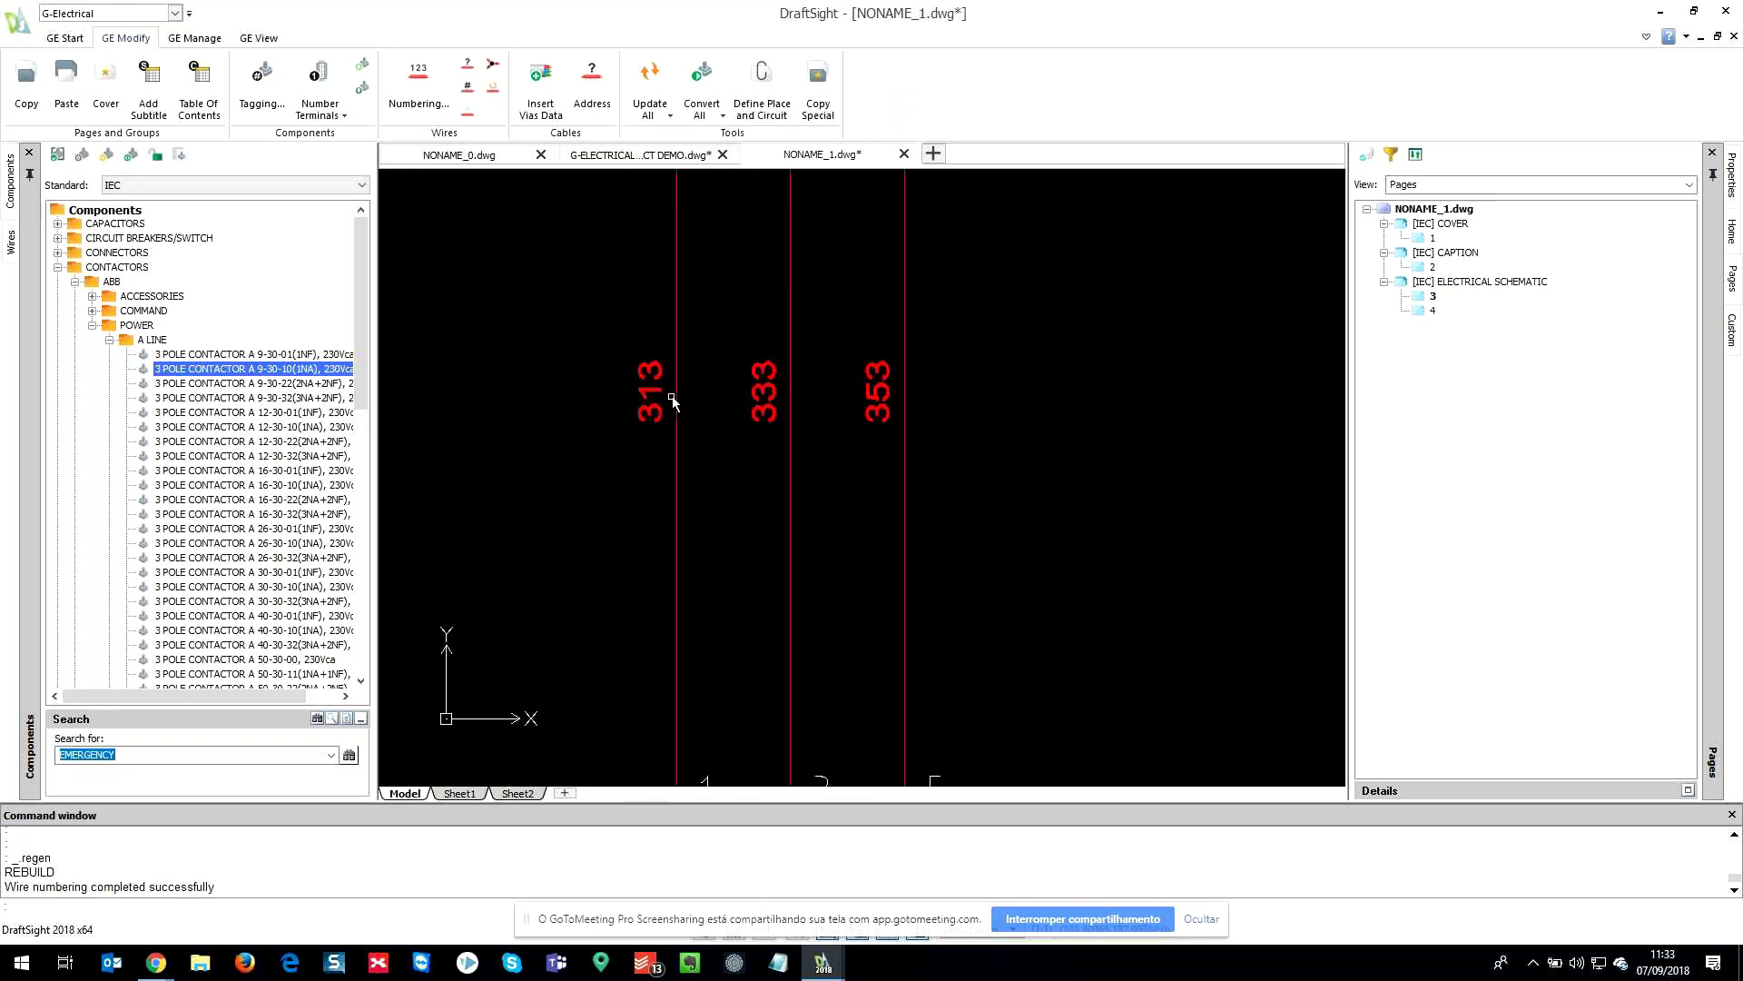
scroll(799, 506, "down", 2)
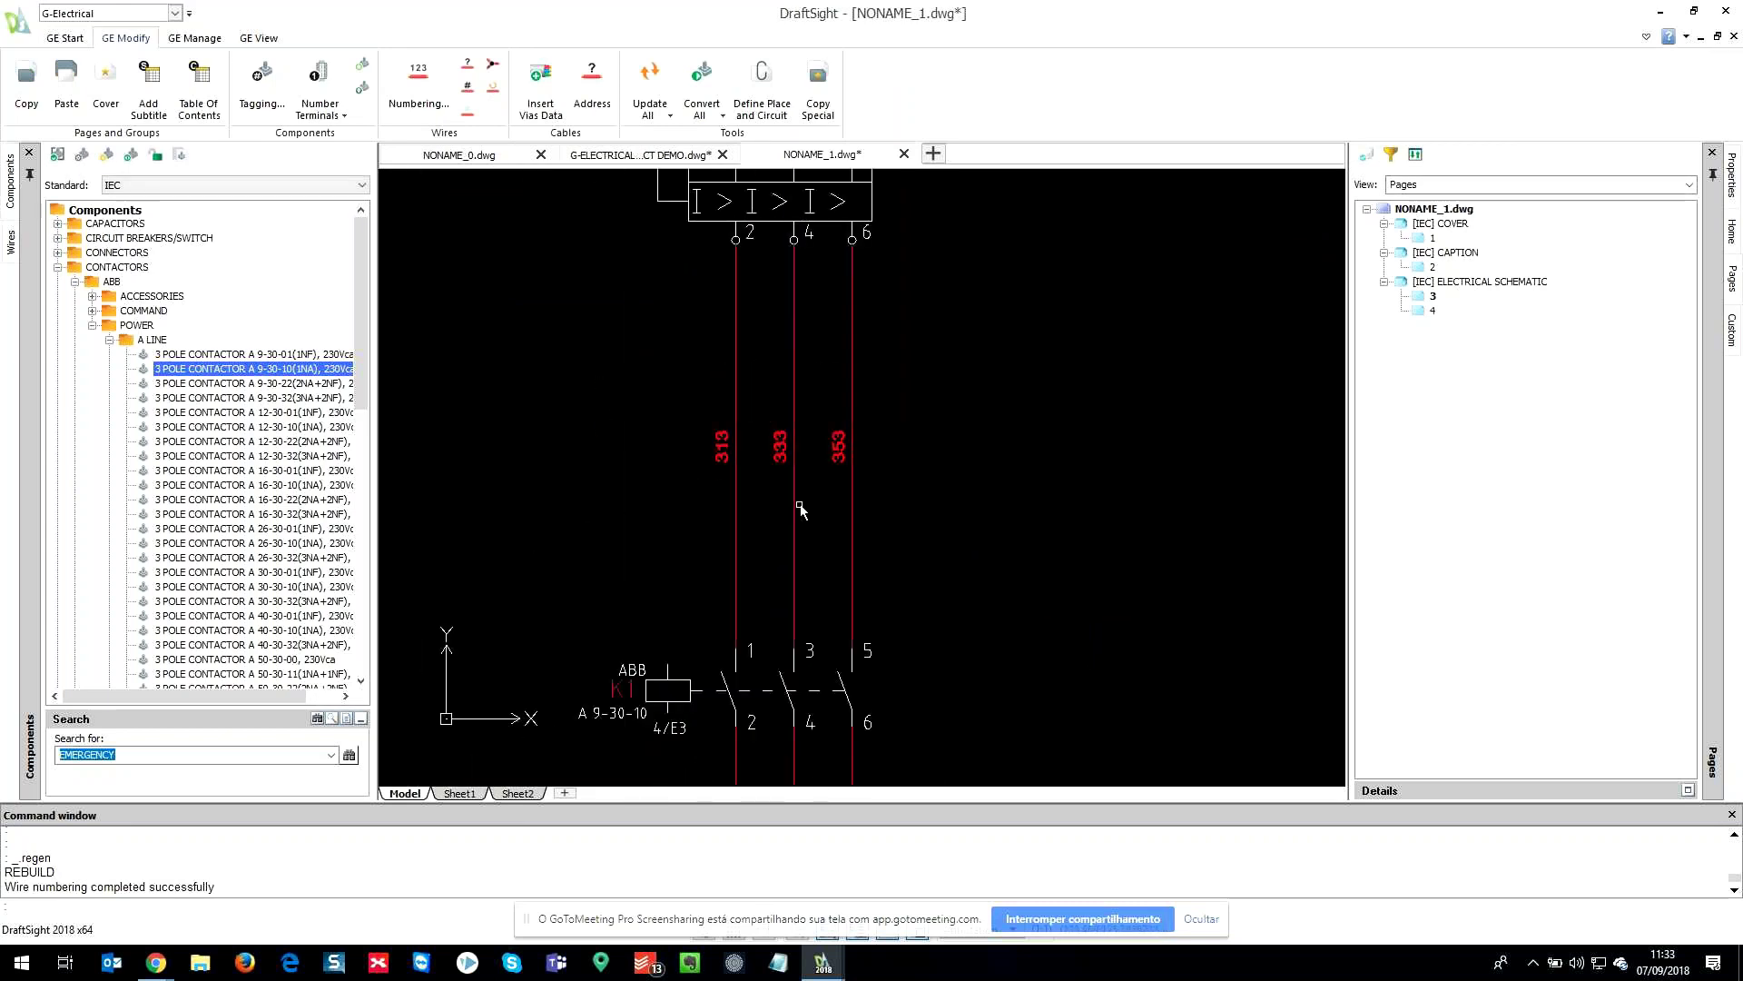
scroll(1003, 494, "down", 3)
scroll(1110, 497, "up", 1)
scroll(1008, 468, "down", 2)
scroll(913, 478, "up", 2)
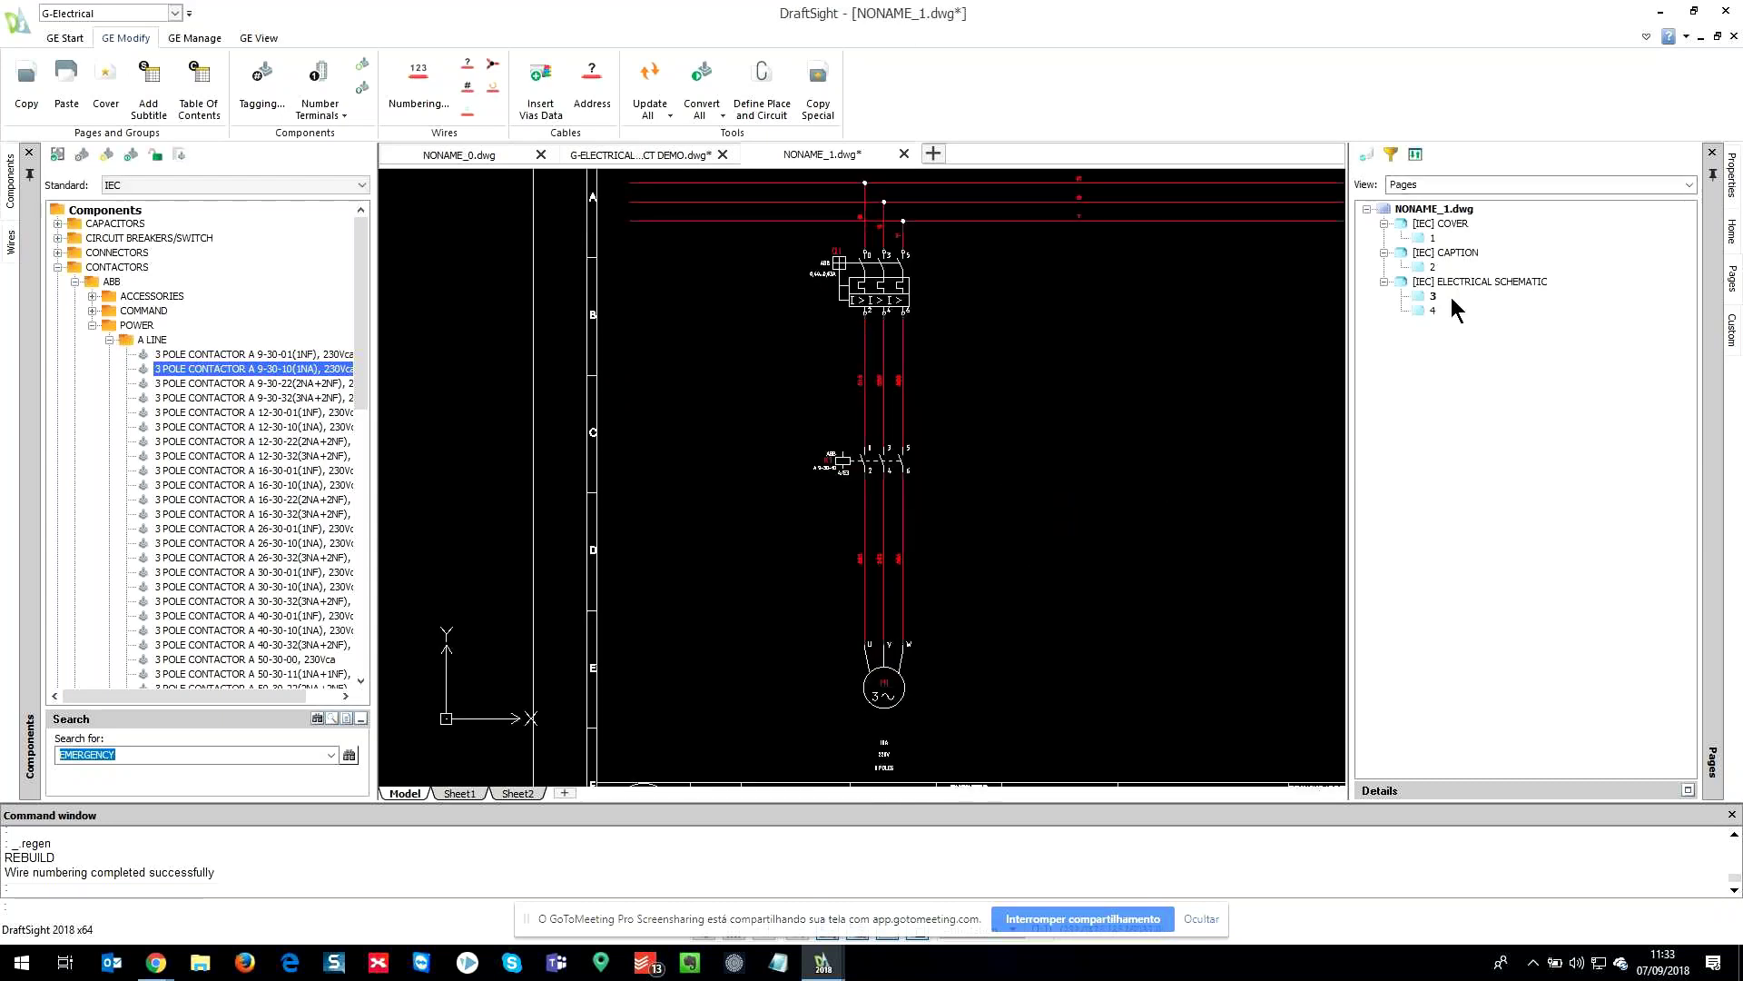
- Open page 4 and examine the wire numbers along the control circuit
double_click(1425, 310)
scroll(804, 495, "down", 1)
middle_click_drag(790, 553, 771, 685)
scroll(796, 636, "up", 2)
scroll(803, 631, "down", 2)
middle_click_drag(818, 596, 770, 501)
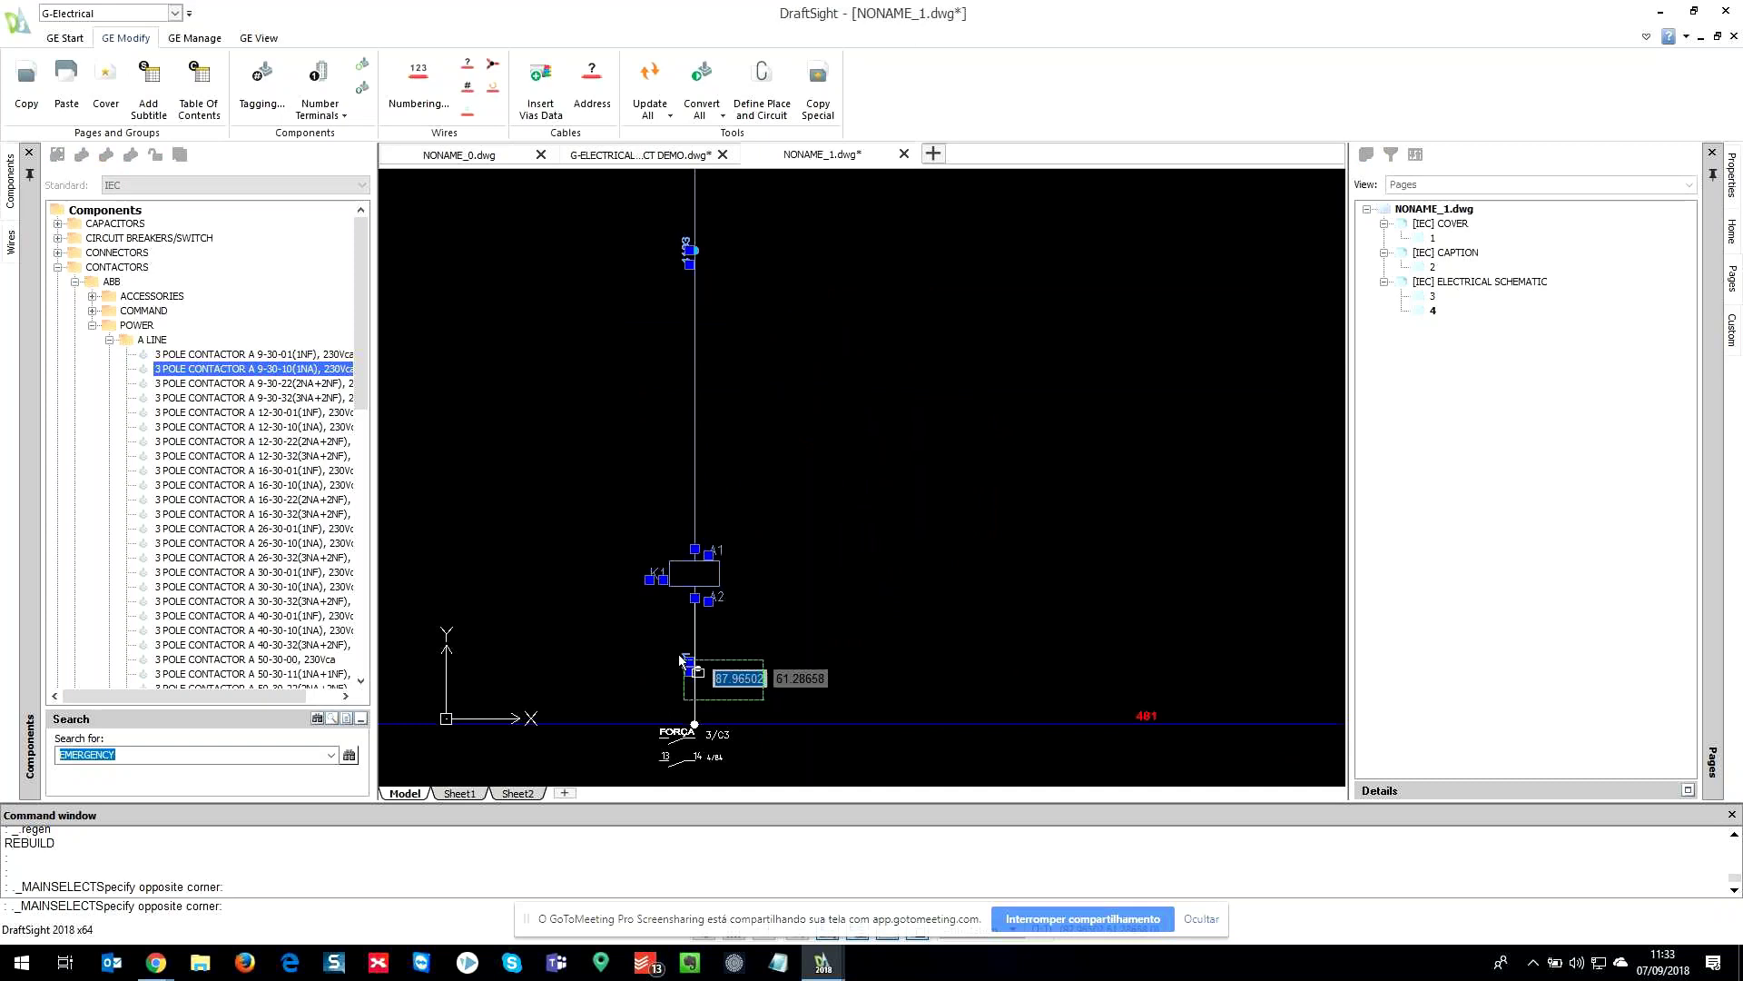
- Copy the selected K1 control circuit horizontally to the right, between the red and blue supply wires on page 4
scroll(781, 627, "down", 5)
type("CO")
key("Return")
left_click(909, 585)
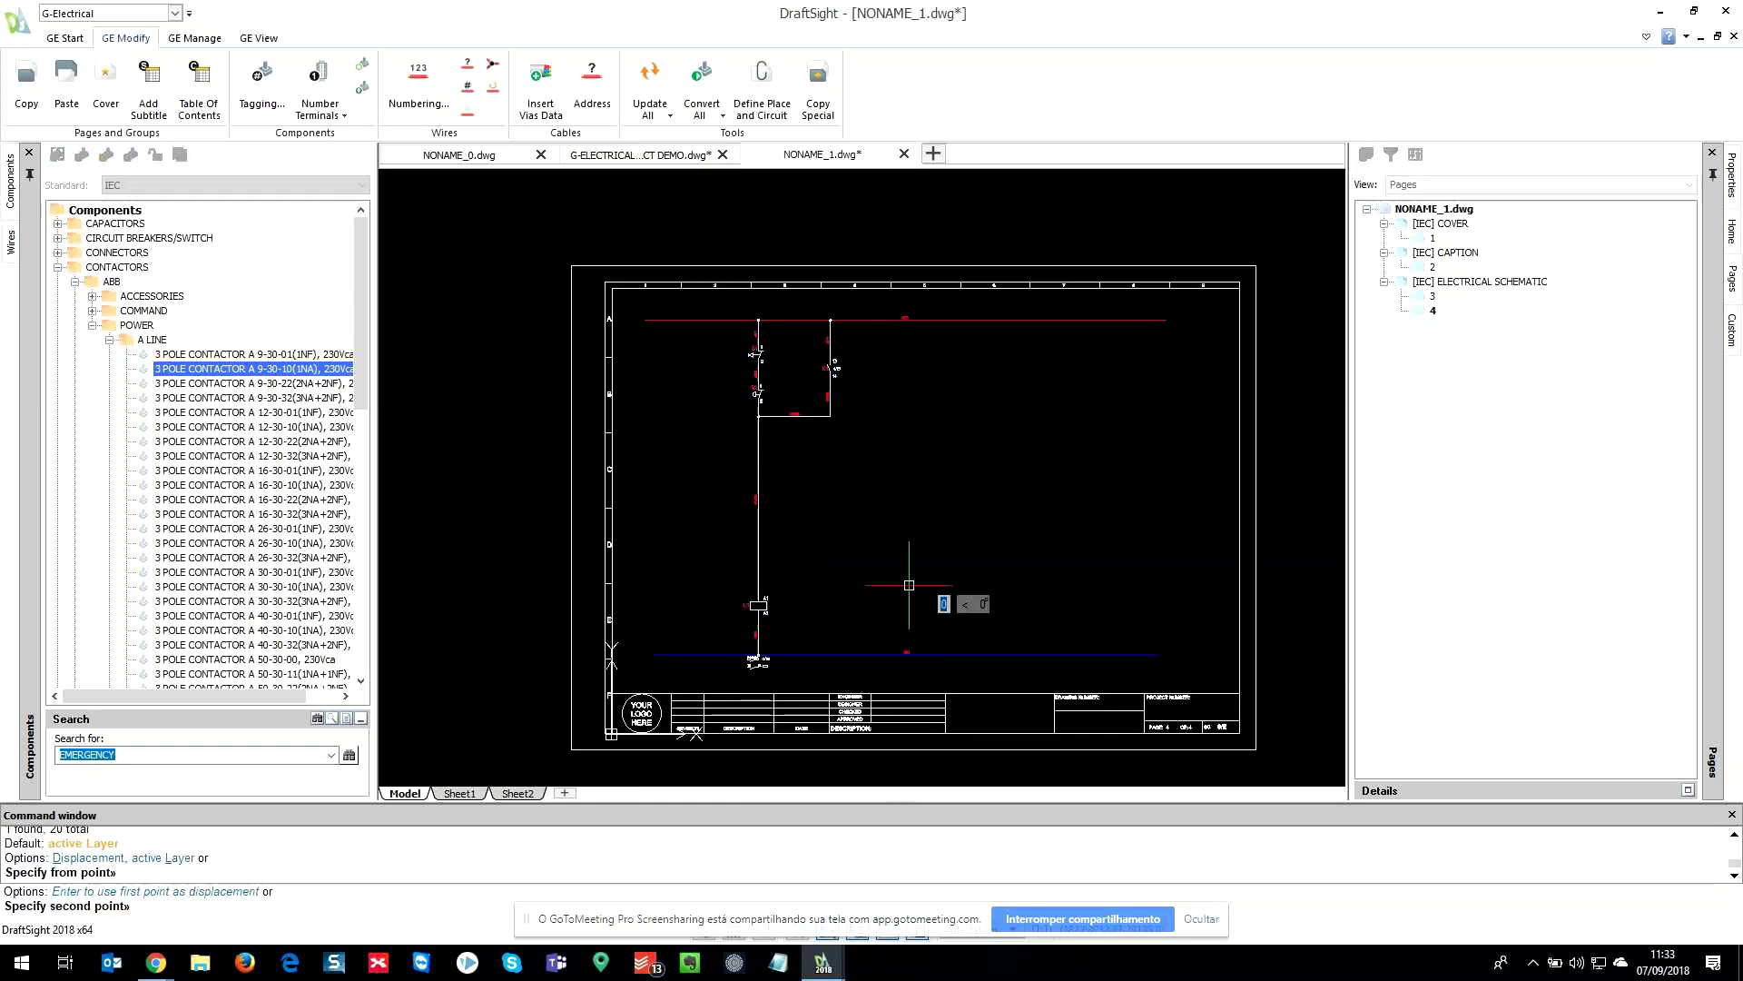
key("F8")
left_click(1077, 592)
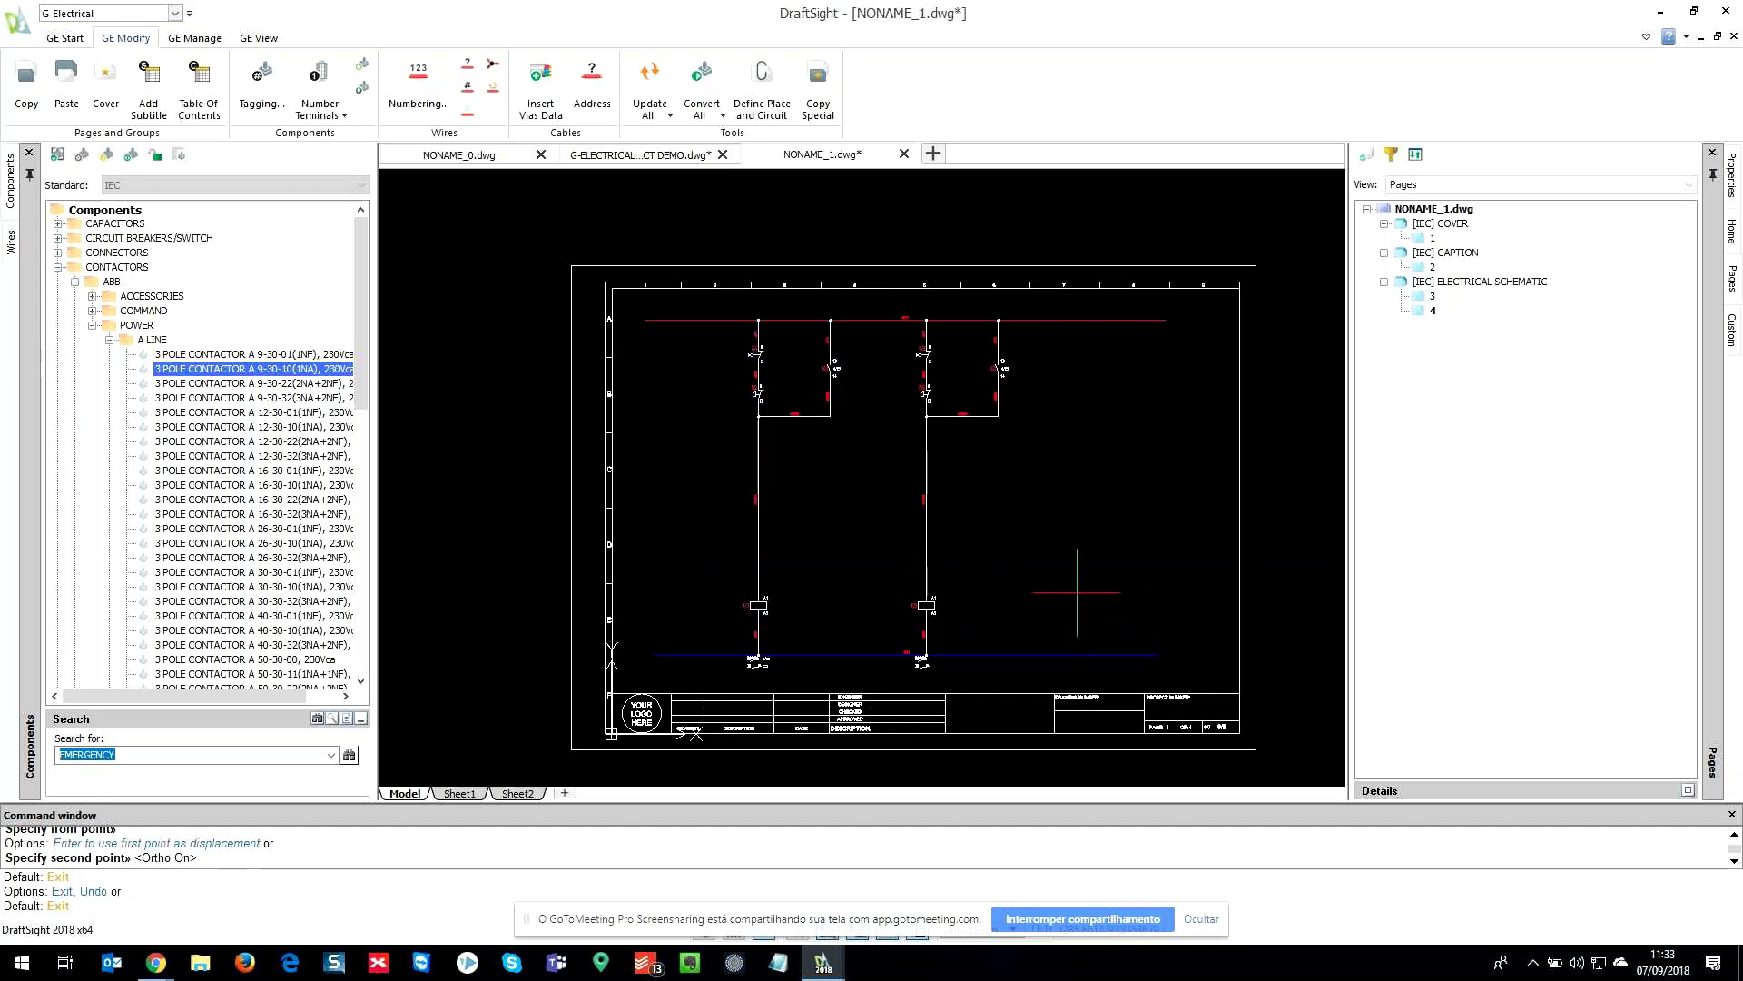
key("Escape")
- Renumber the wires using the tag format Prefix: {P}; Suffix: {C}, so the copied control circuit gets its own numbers
scroll(939, 626, "up", 8)
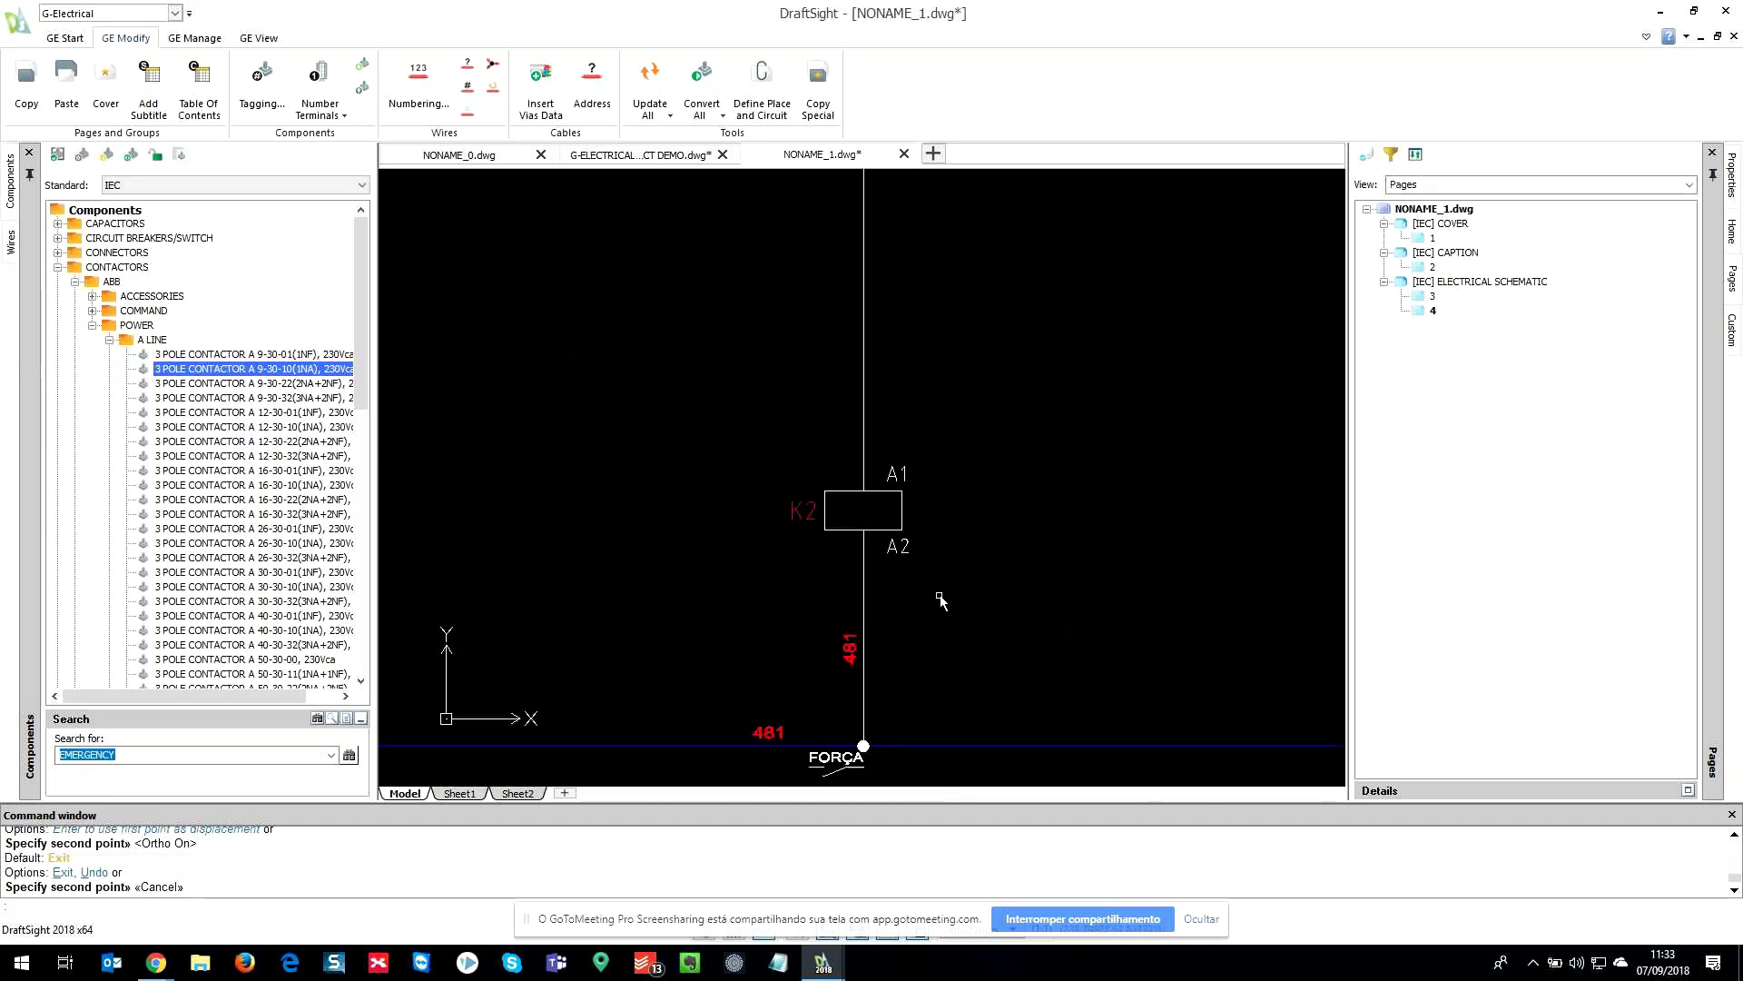
scroll(822, 531, "down", 5)
middle_click_drag(947, 349, 945, 650)
scroll(885, 404, "up", 5)
scroll(989, 623, "down", 5)
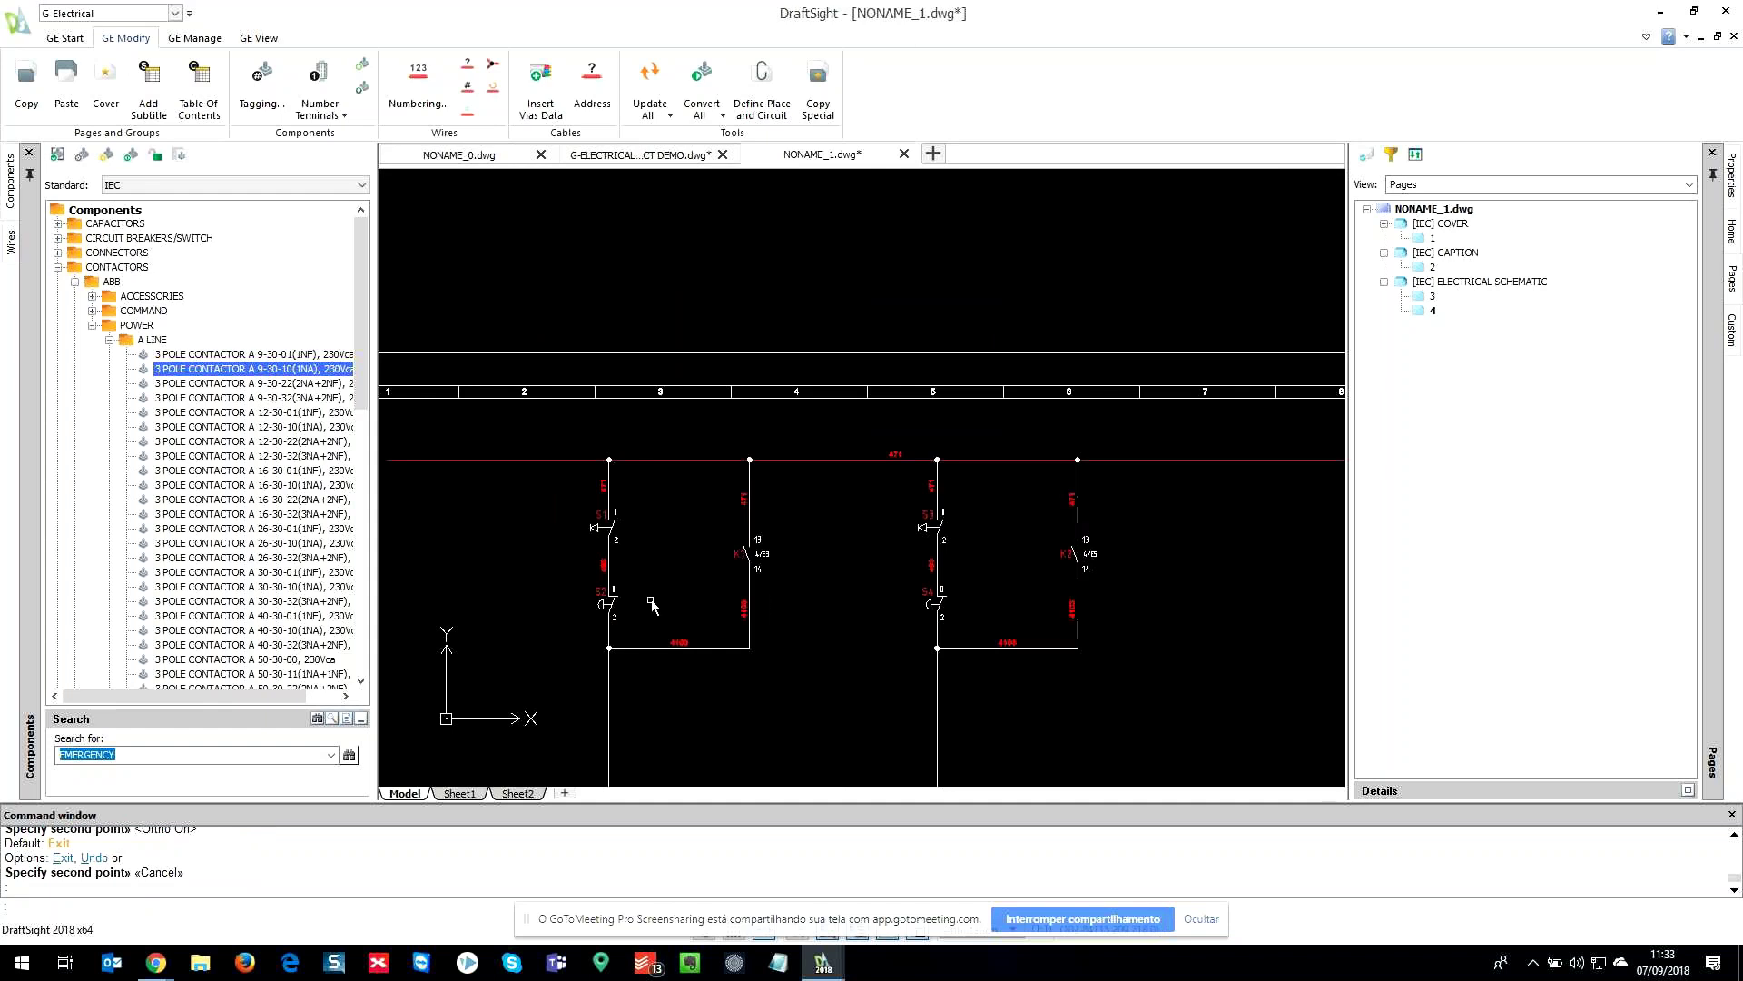
middle_click_drag(896, 639, 893, 490)
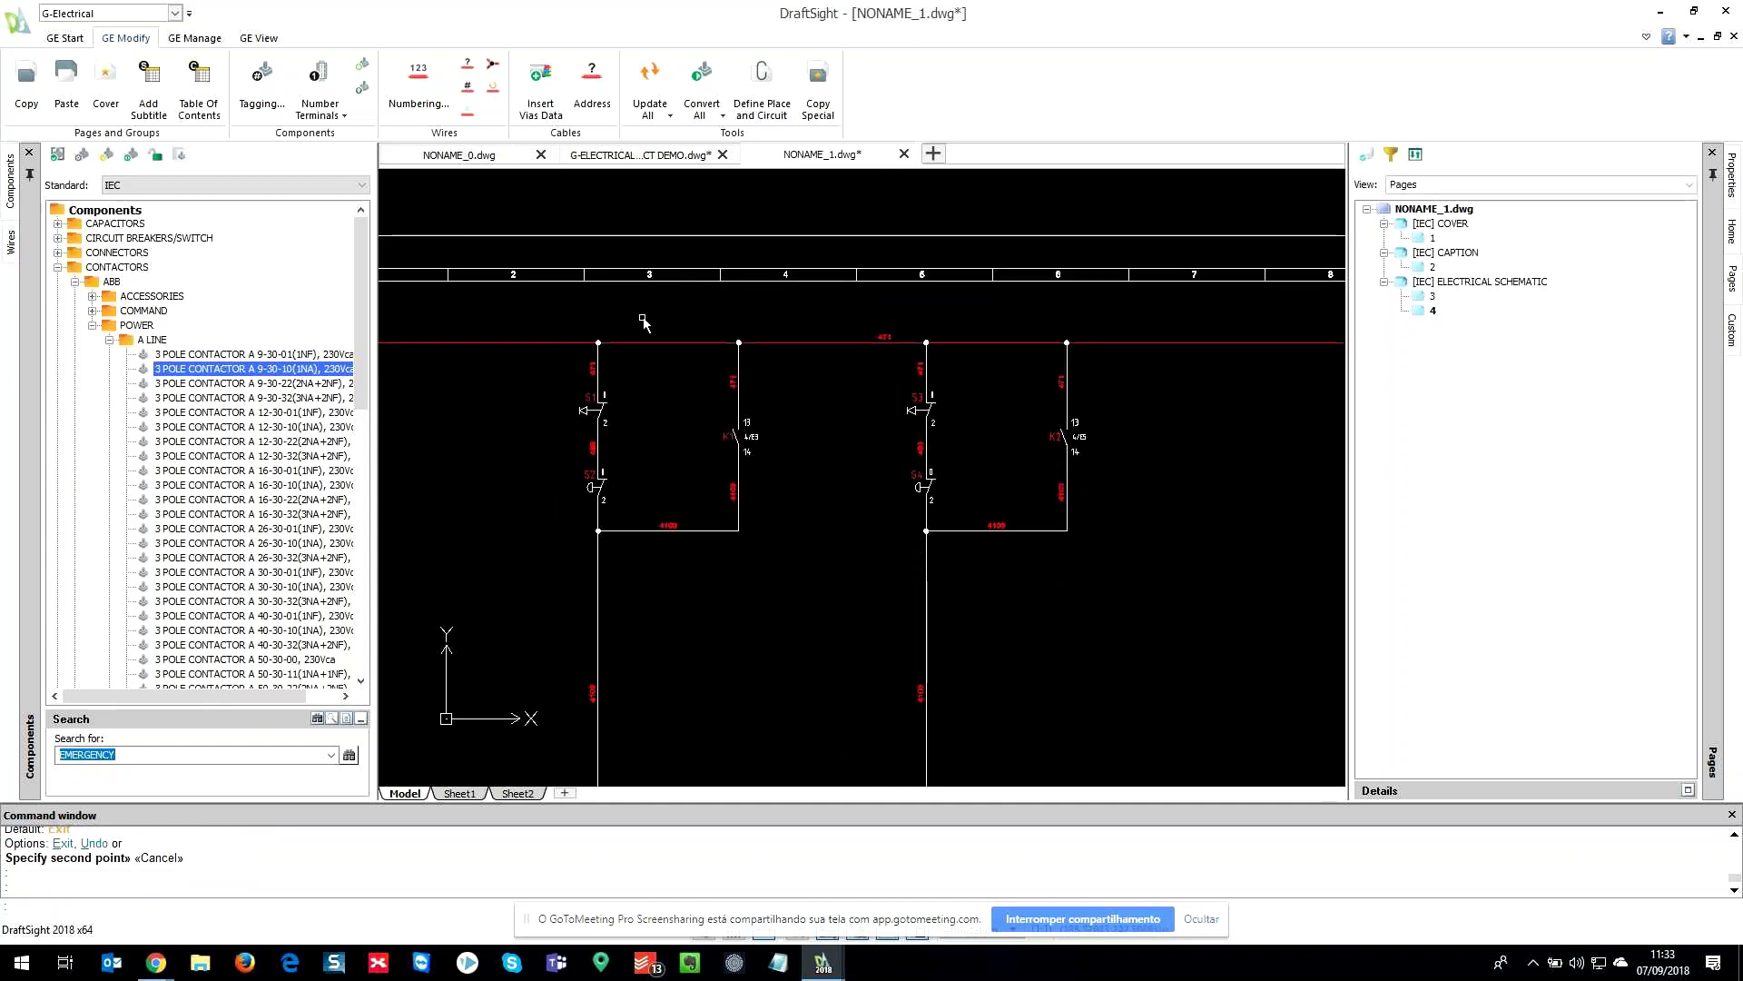
left_click(411, 103)
left_click(850, 408)
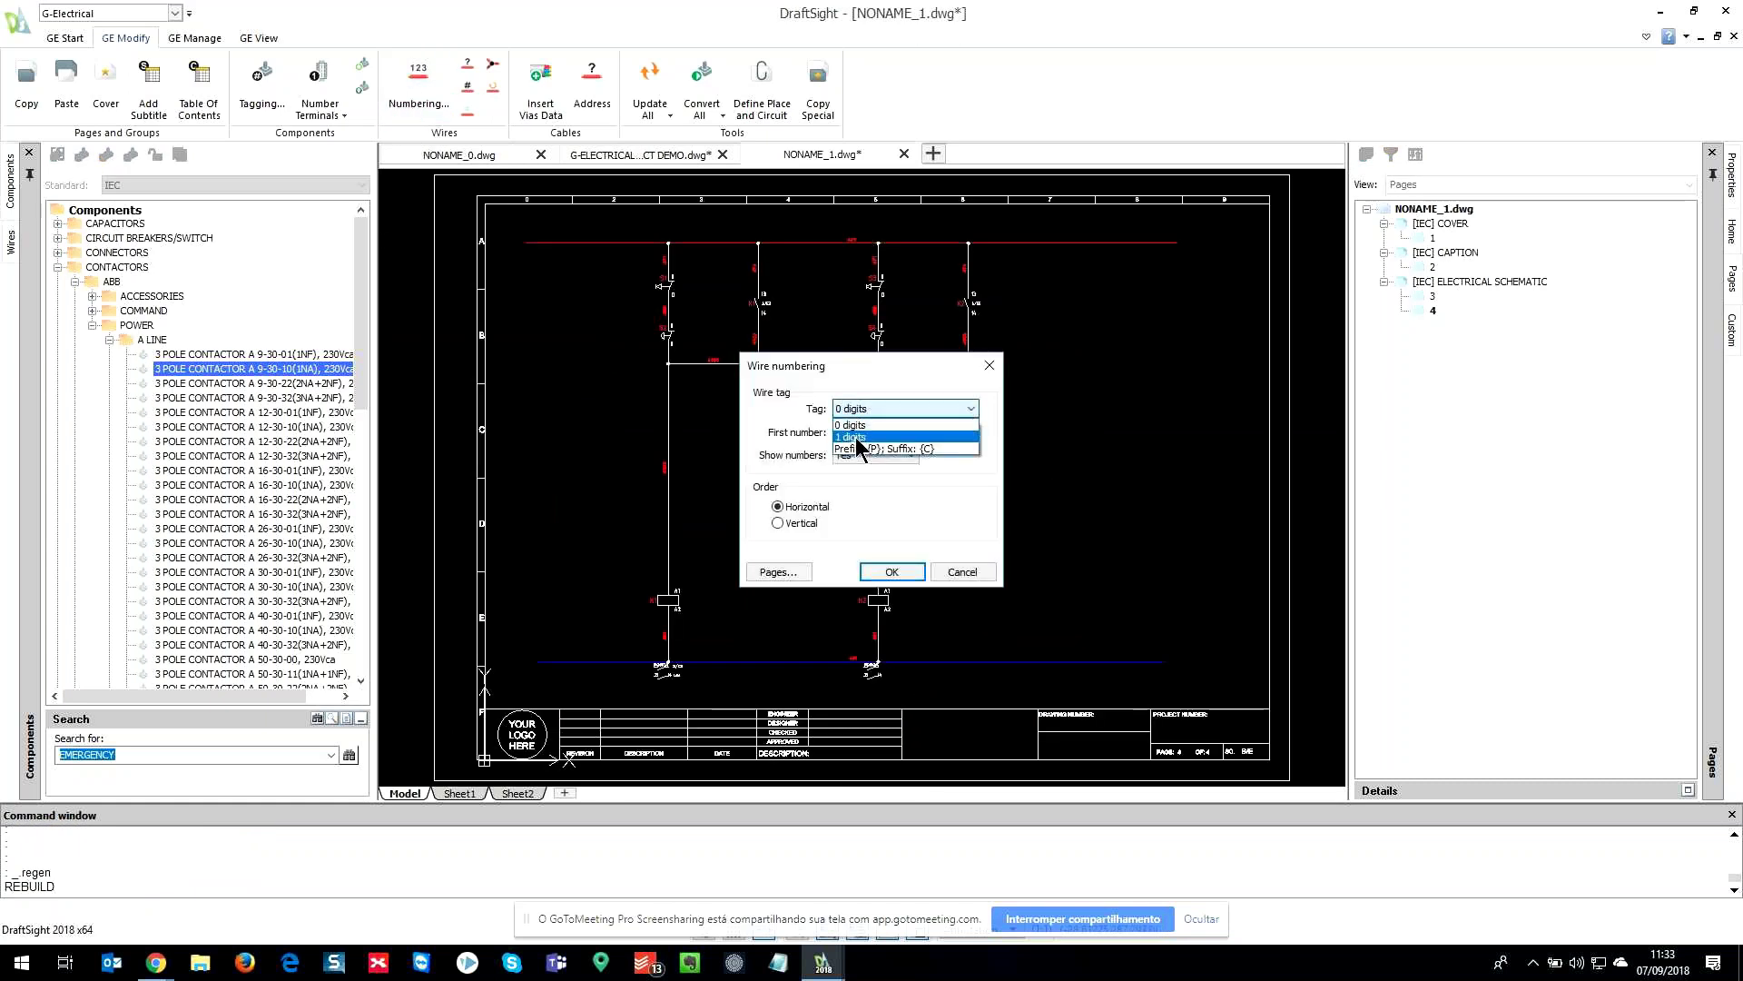
left_click(859, 442)
left_click(892, 571)
scroll(832, 229, "up", 5)
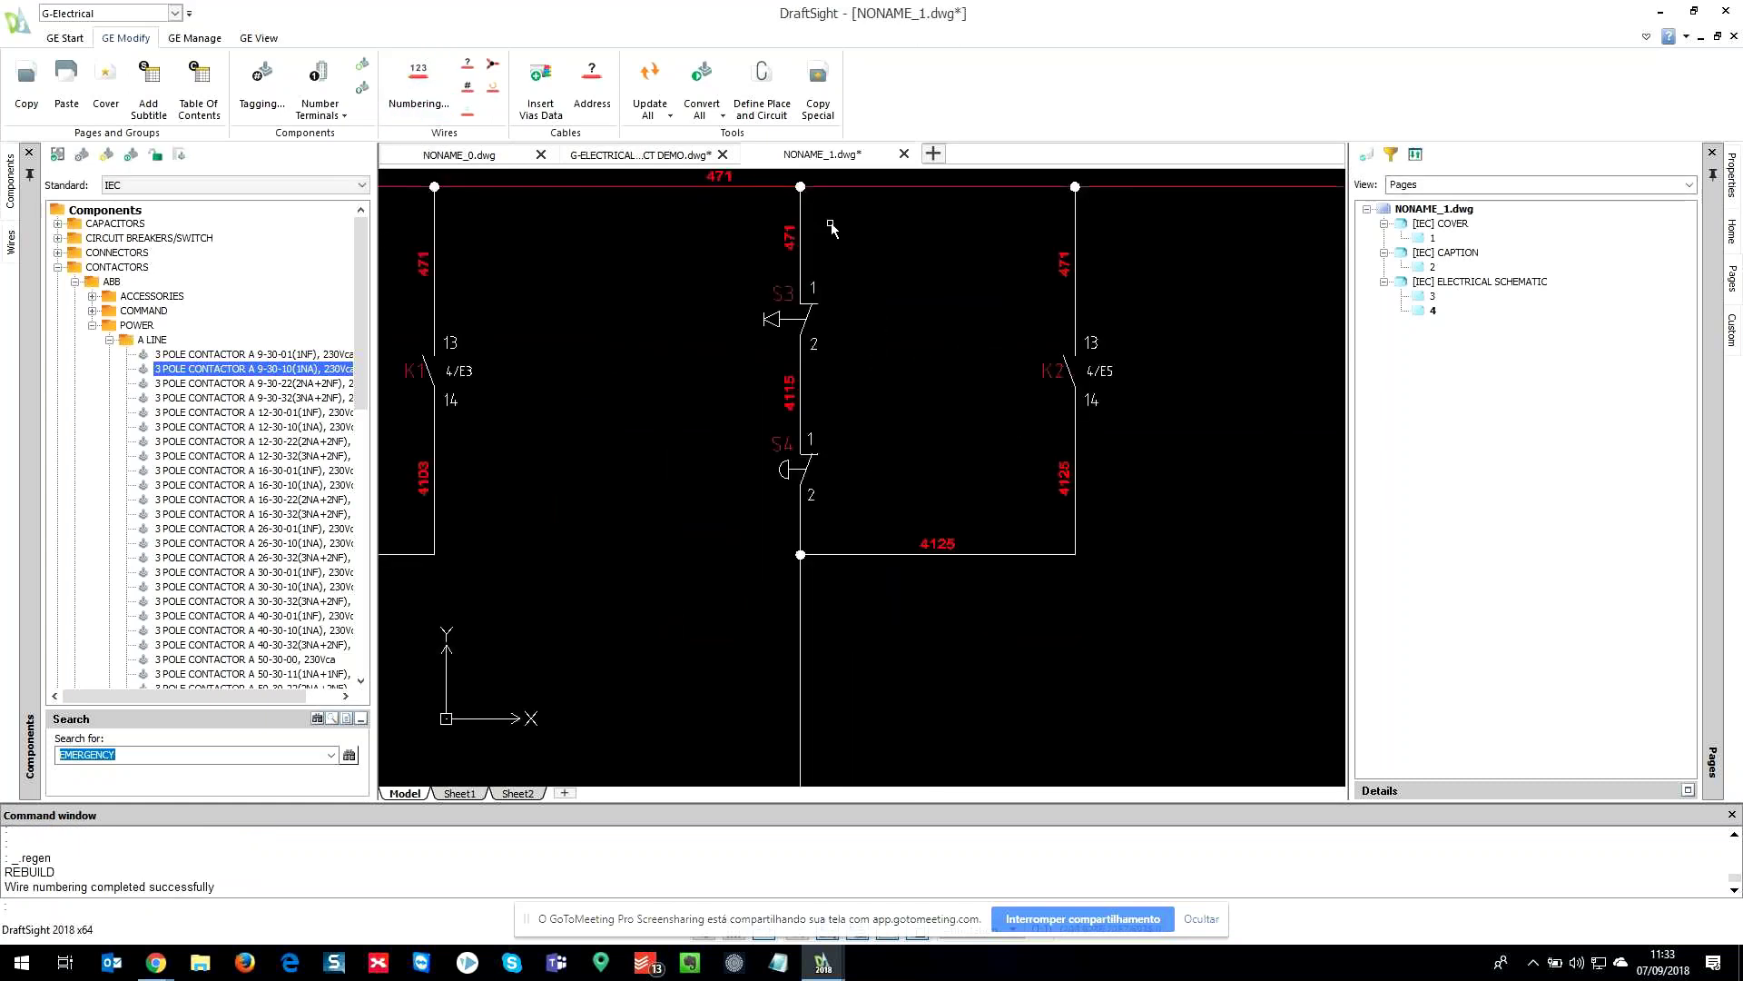
scroll(908, 454, "down", 5)
- Open page 3 and copy the motor circuit, excluding contactor K1, horizontally to the right along the three supply lines
double_click(1432, 296)
scroll(654, 527, "down", 2)
left_click(689, 329)
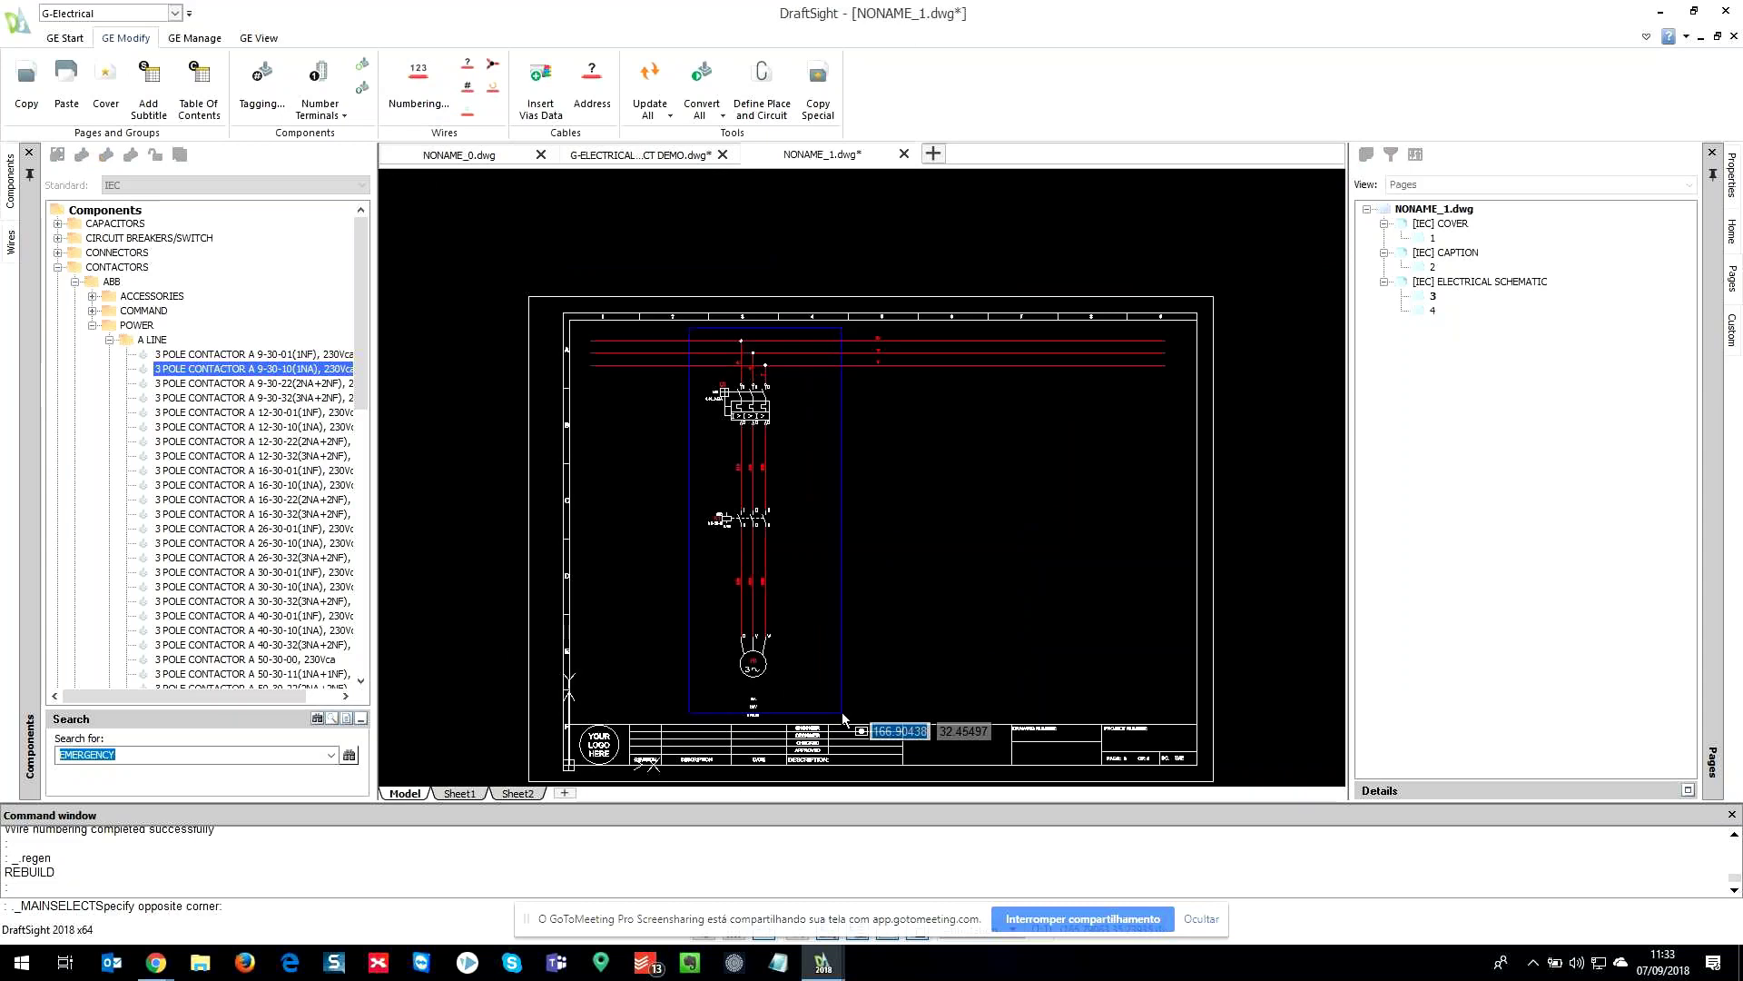
left_click(842, 712)
scroll(740, 561, "up", 5)
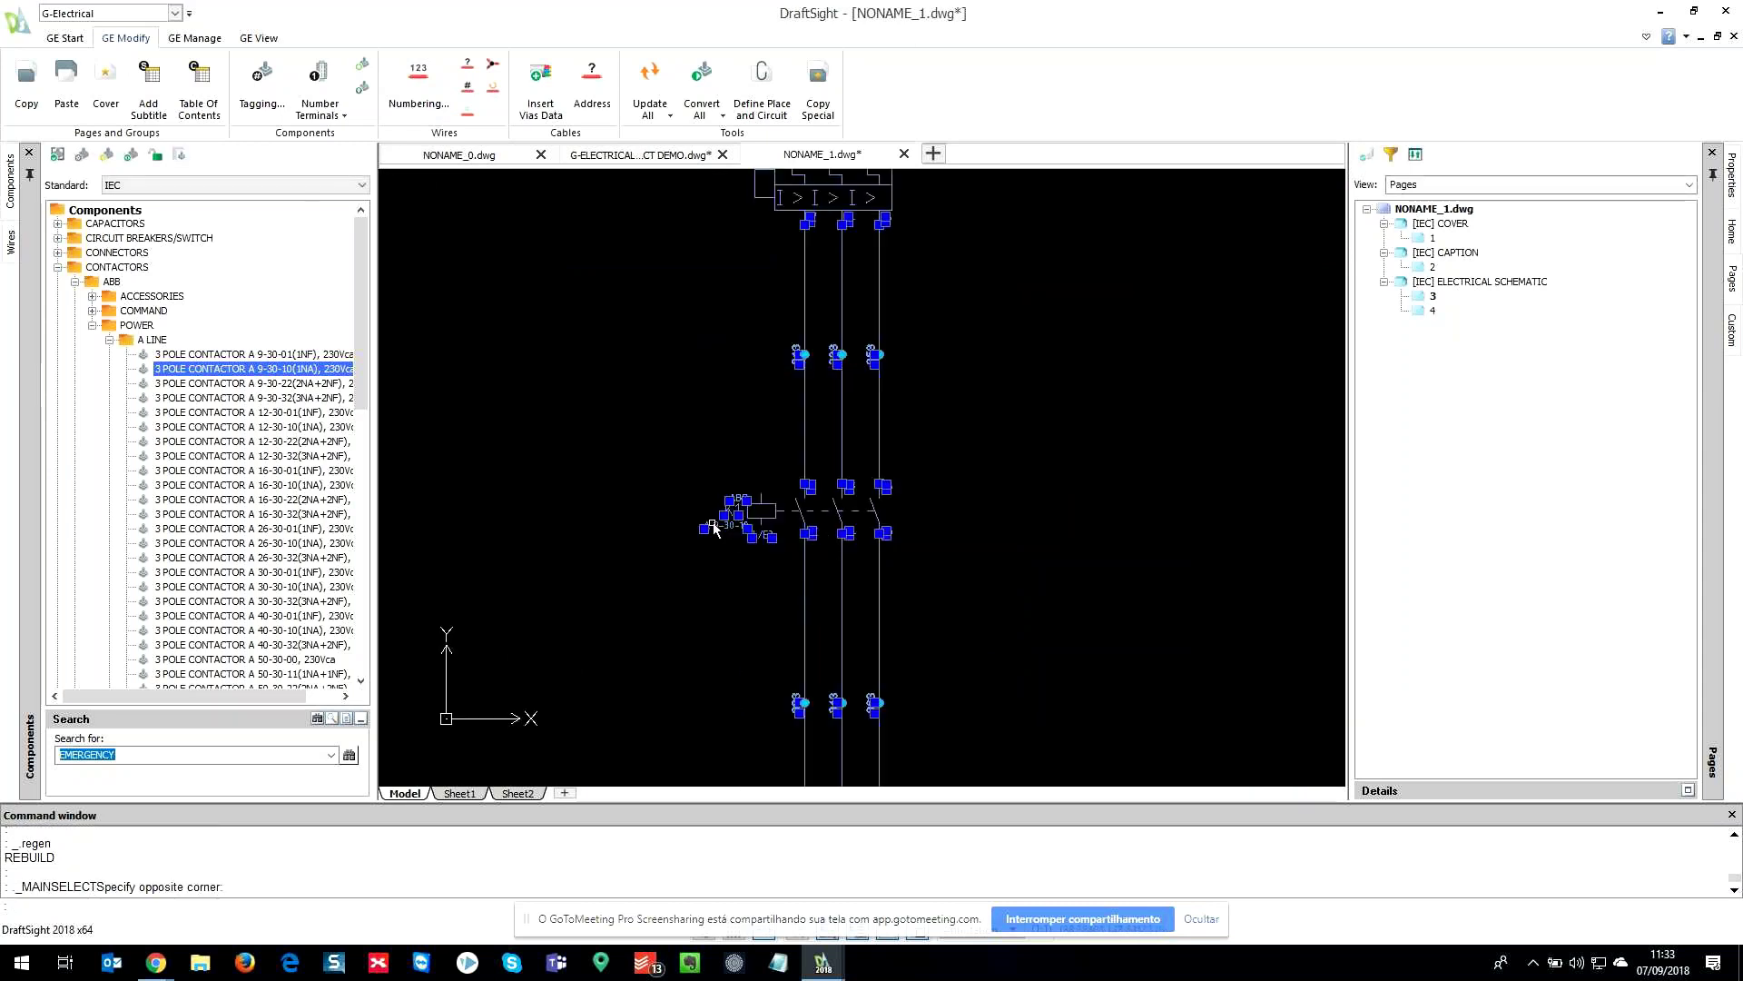
left_click(782, 524, "shift")
scroll(789, 654, "down", 5)
type("co")
key("Return")
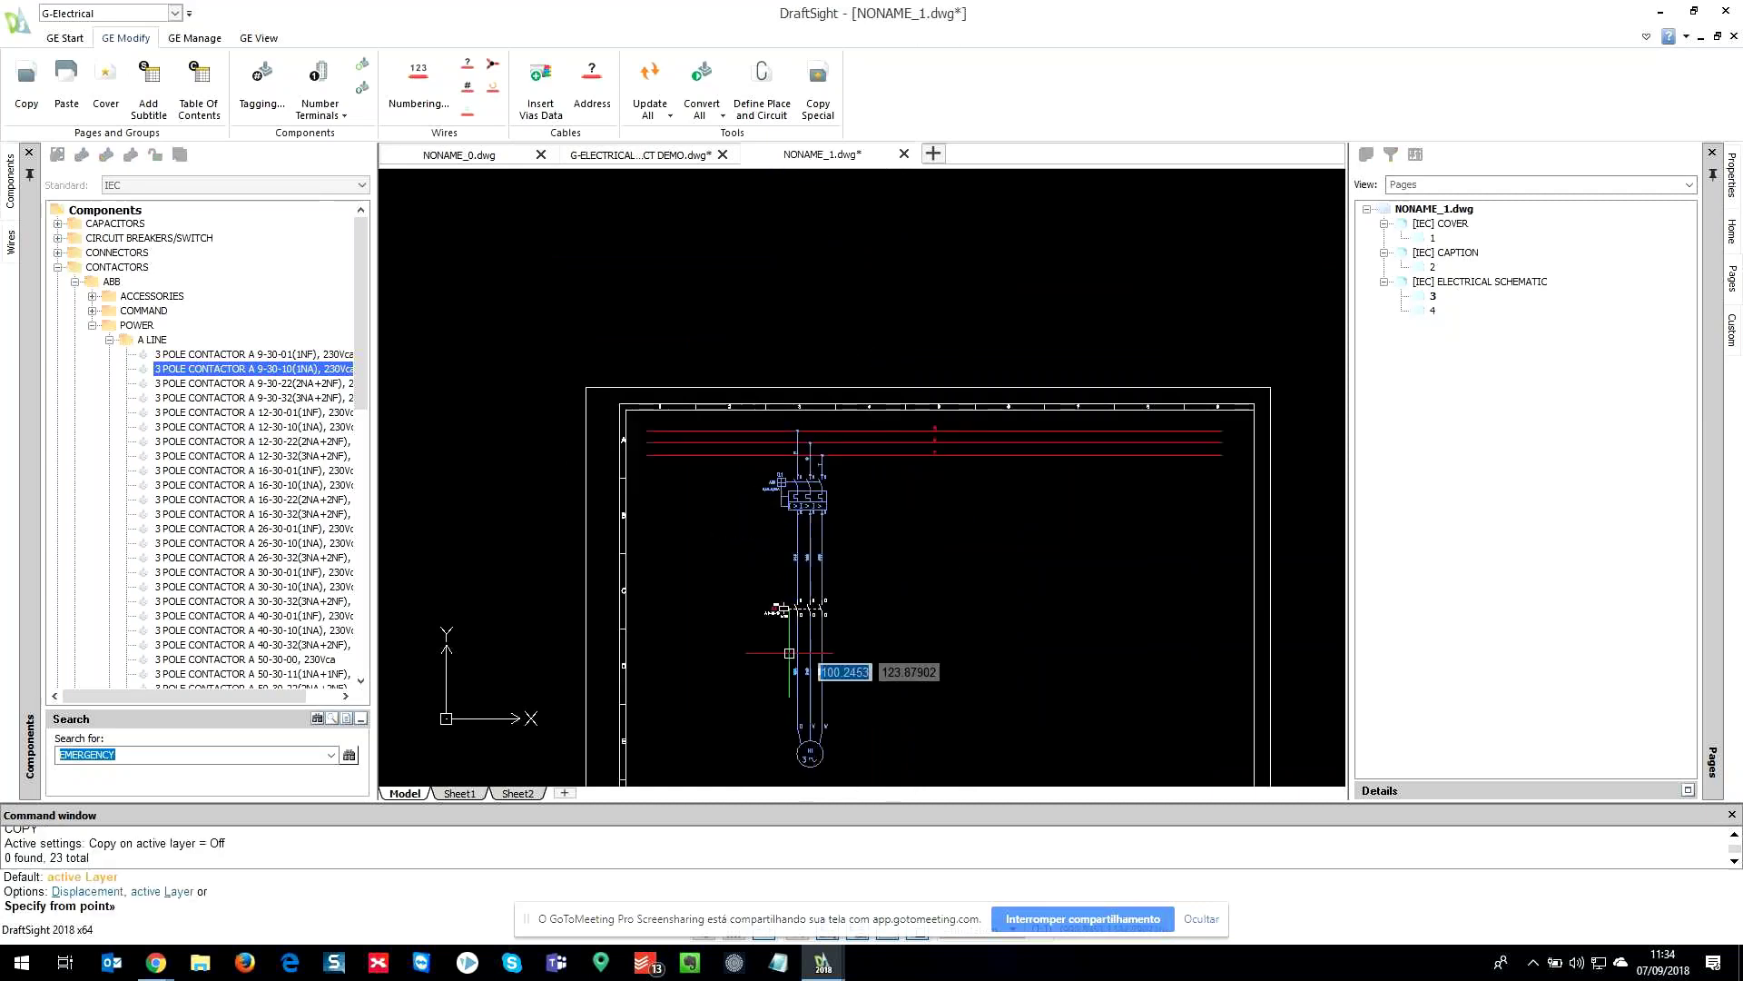
left_click(902, 612)
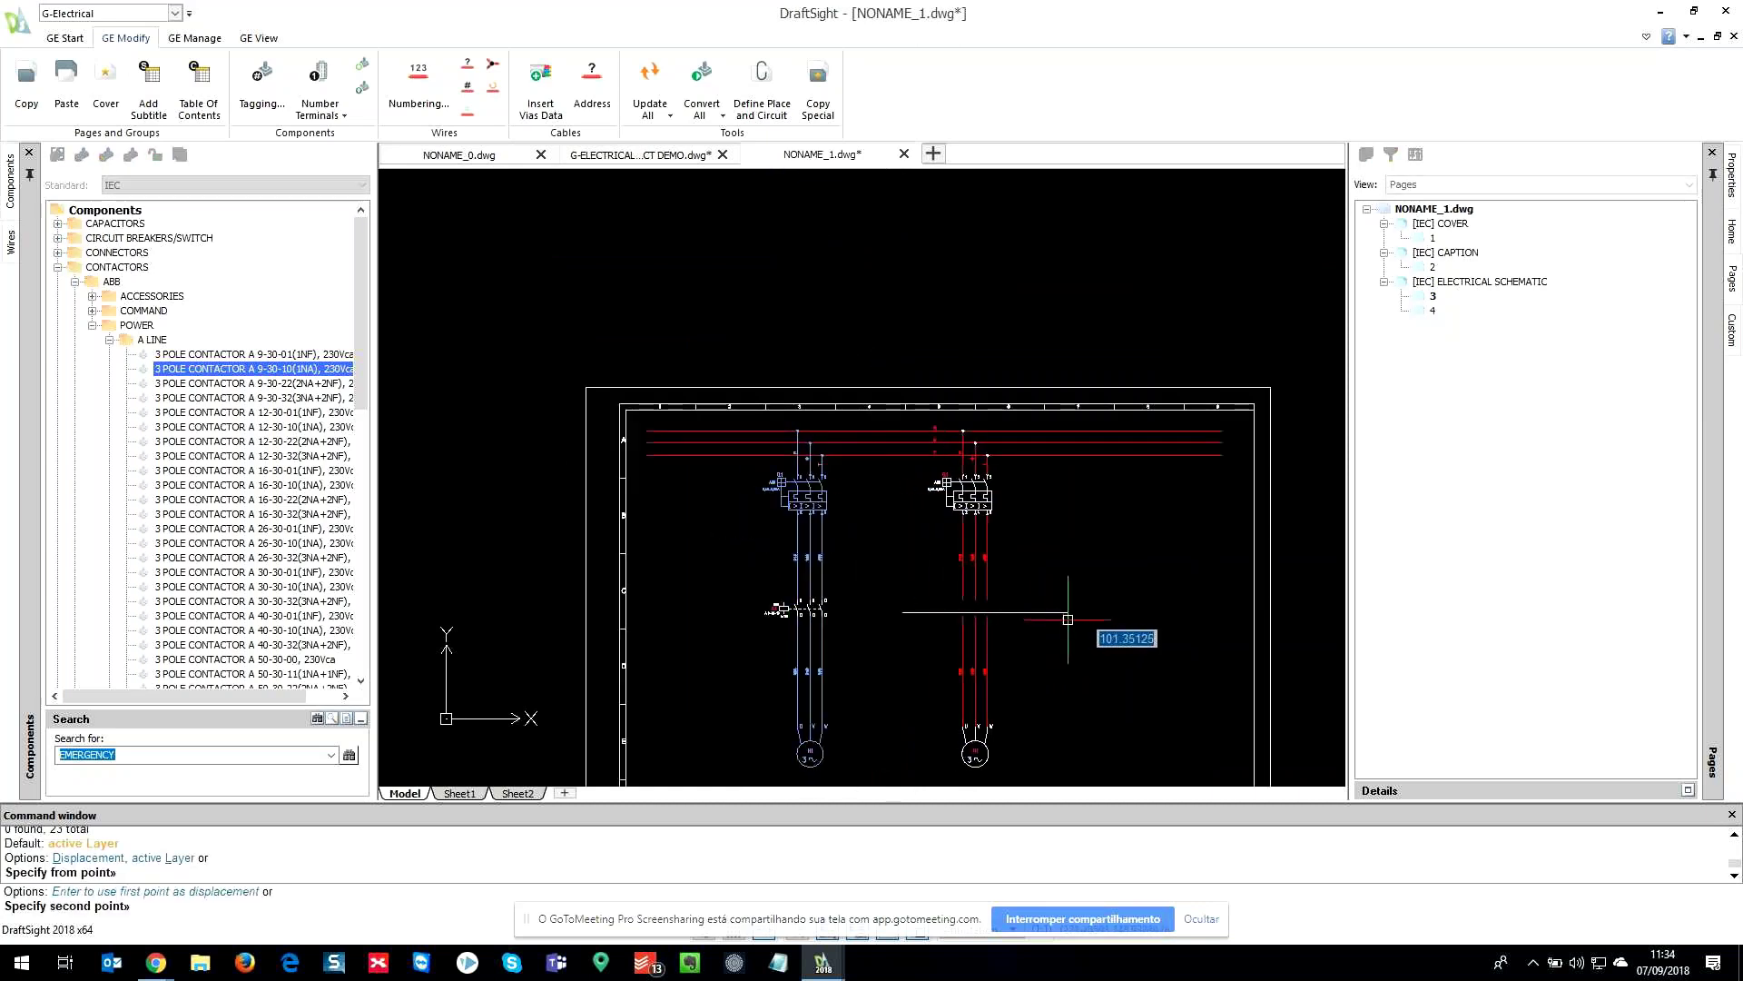
key("Escape")
- Delete the three lower wire segments and their numbers between the contactor gap and motor M2
scroll(1000, 623, "up", 3)
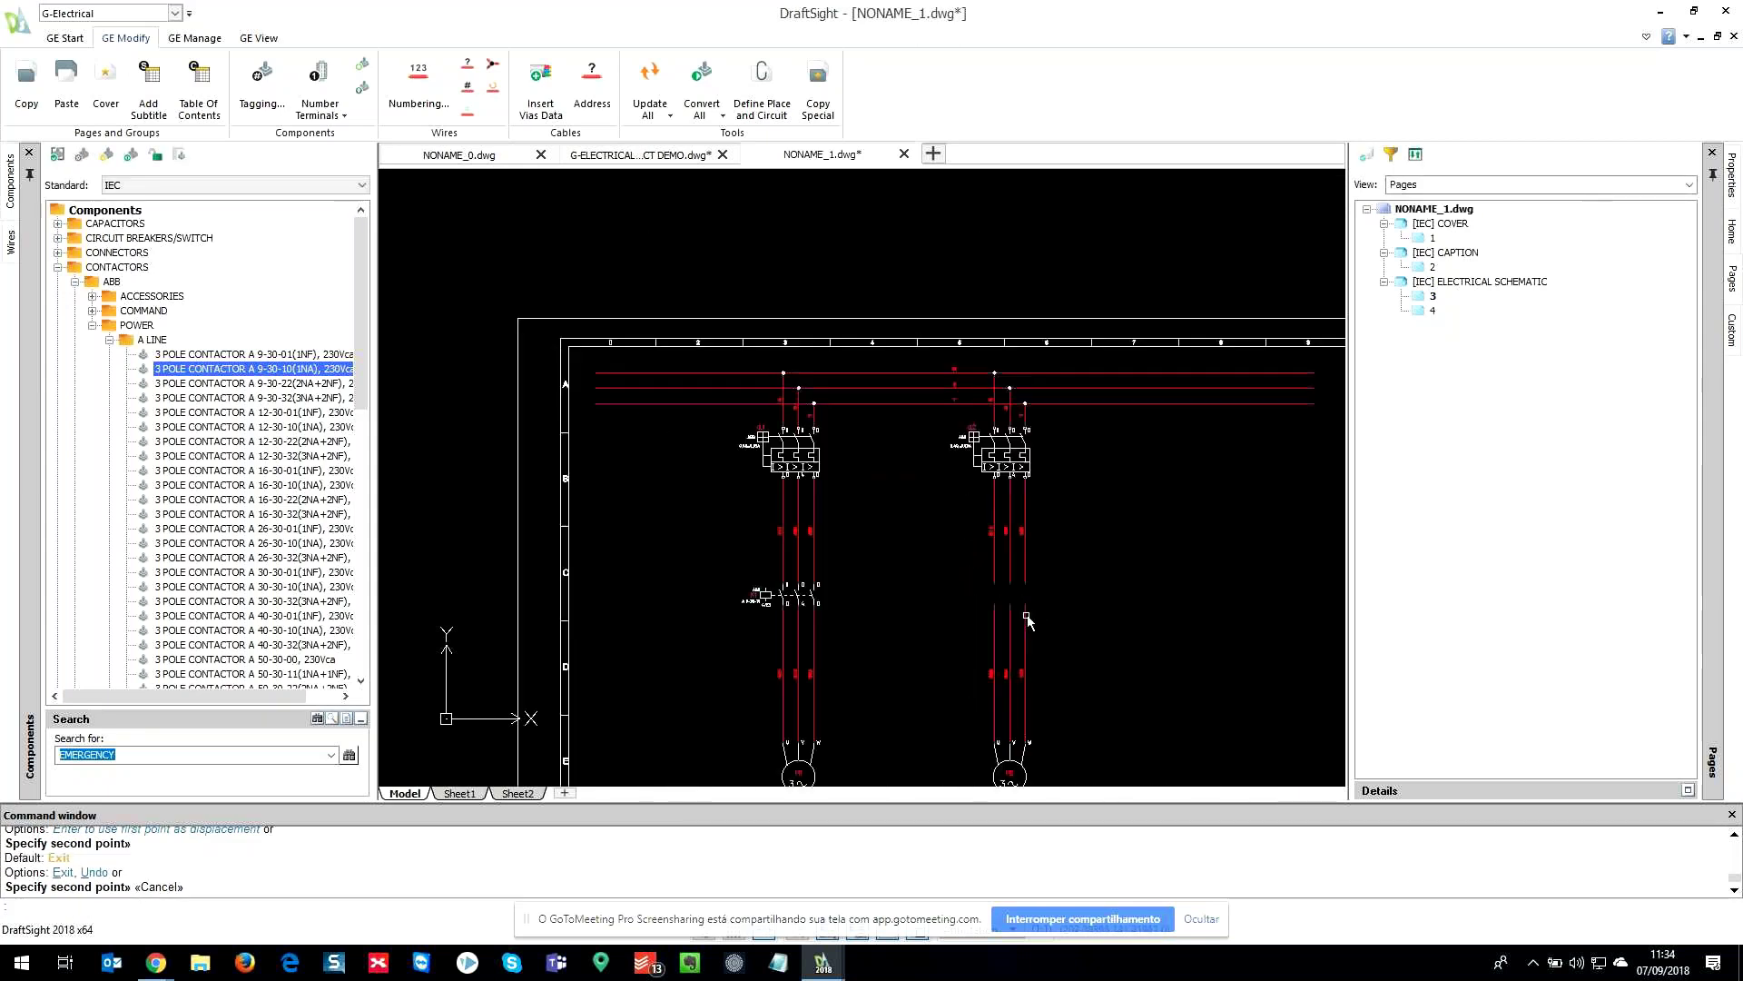
scroll(1027, 619, "down", 3)
left_click(1053, 603)
left_click(963, 701)
key("Delete")
scroll(1029, 621, "up", 2)
scroll(965, 596, "down", 2)
scroll(946, 581, "up", 2)
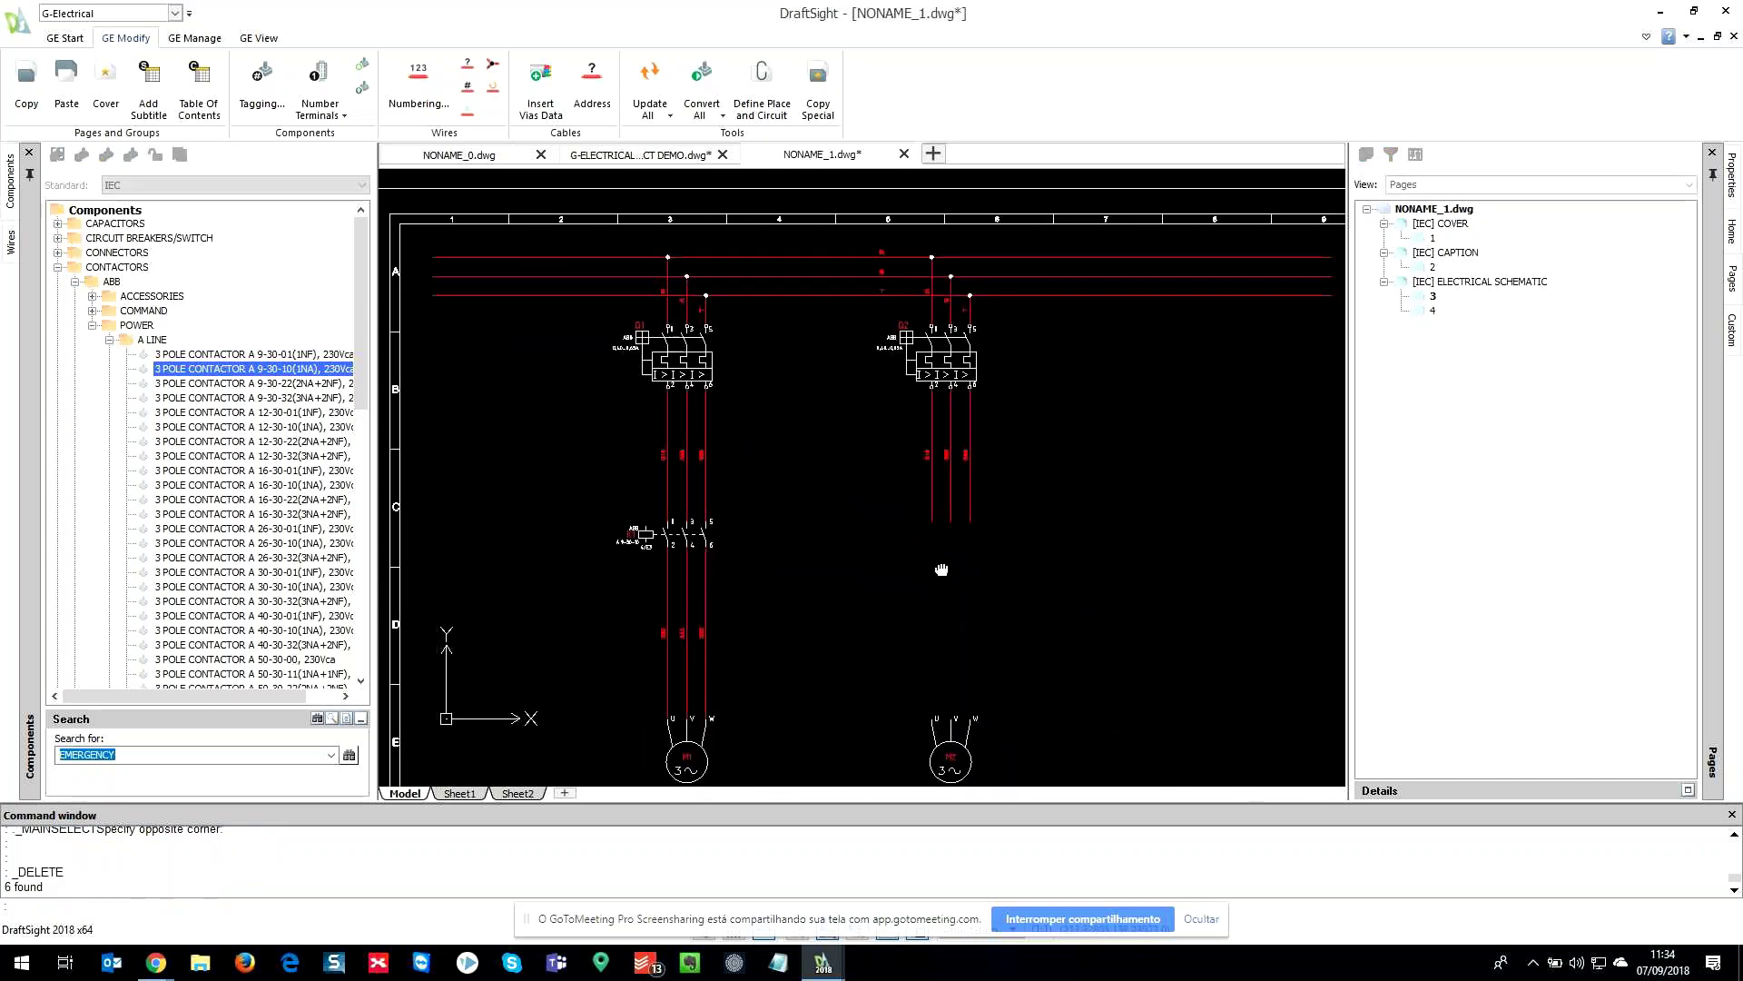
- Draw a horizontal helper line from motor M2's U terminal to the right, across the V and W terminals
scroll(945, 651, "up", 3)
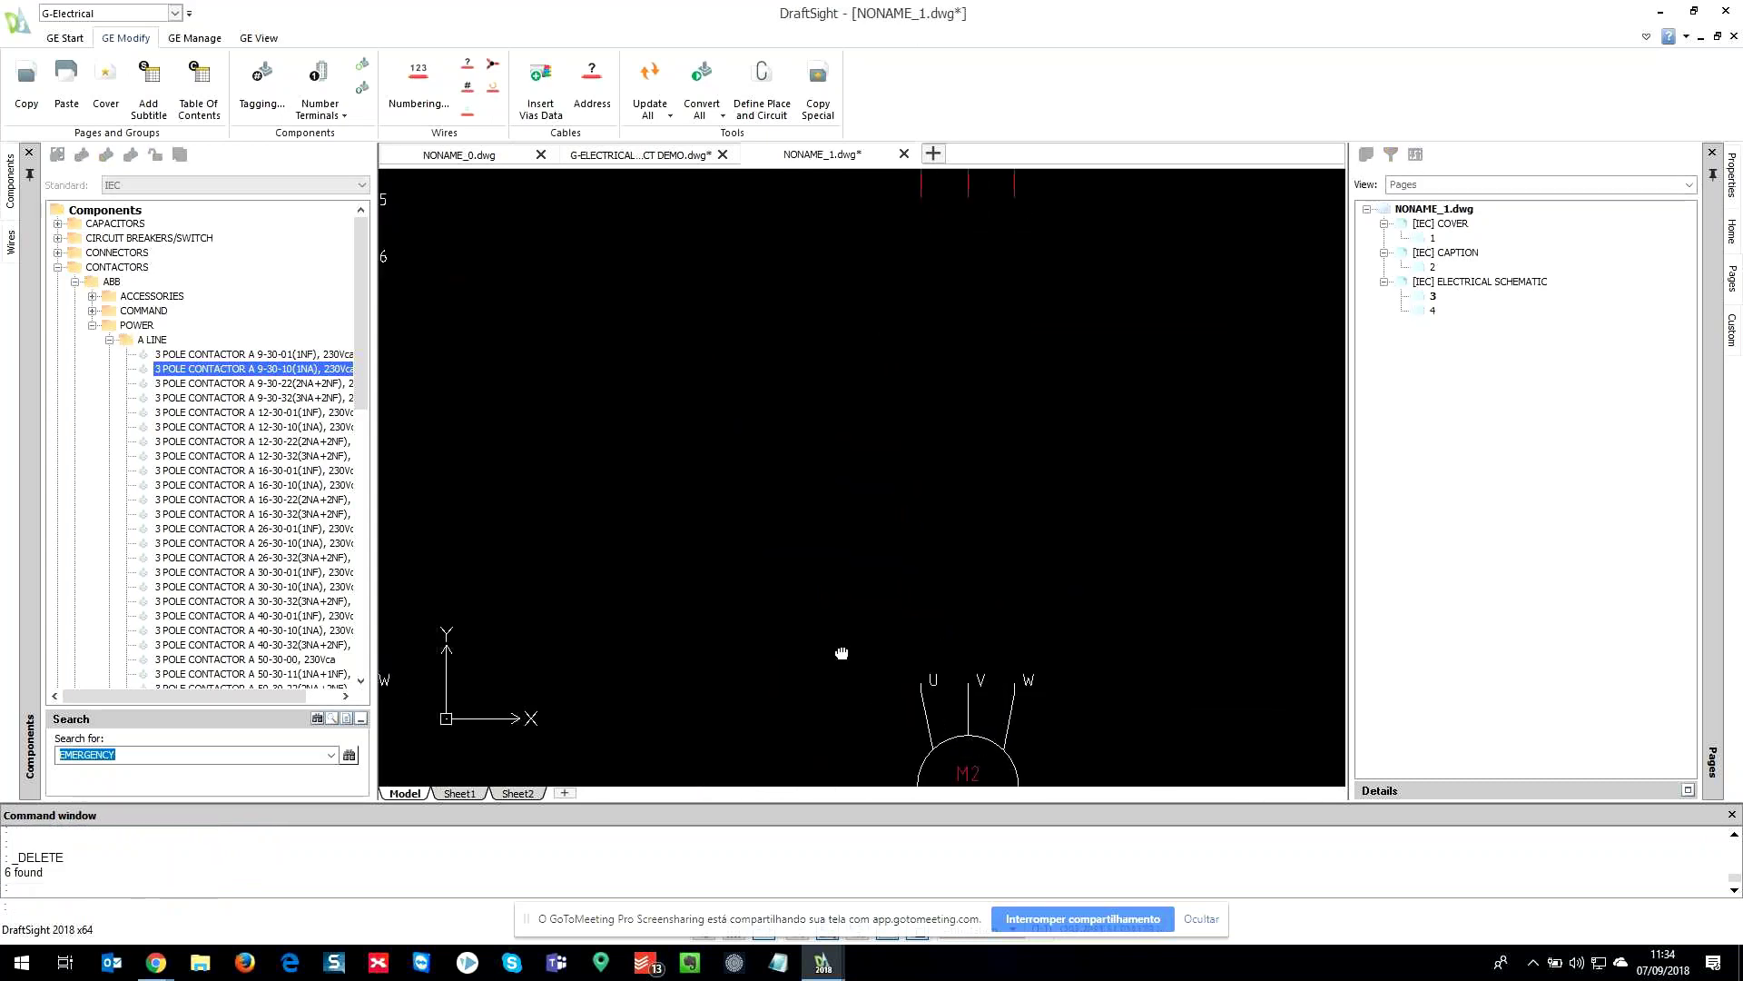
middle_click_drag(841, 653, 783, 535)
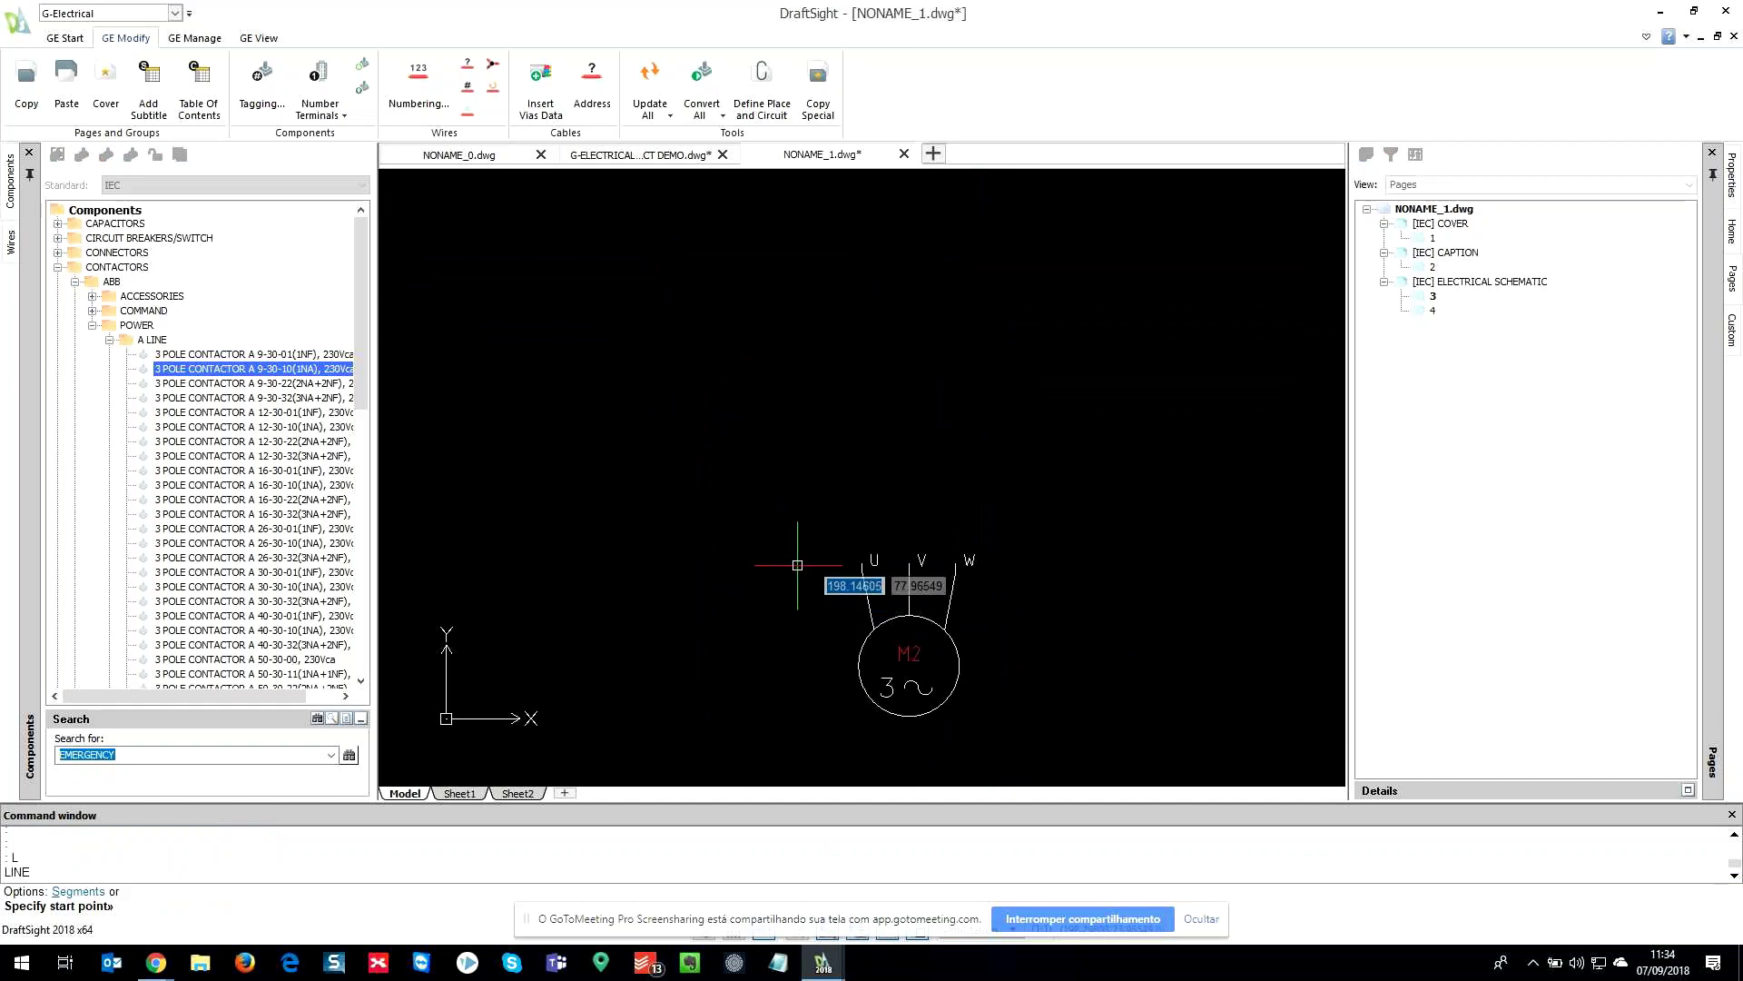
left_click(863, 563)
left_click(1130, 563)
key("Escape")
key("Escape")
scroll(1116, 590, "down", 5)
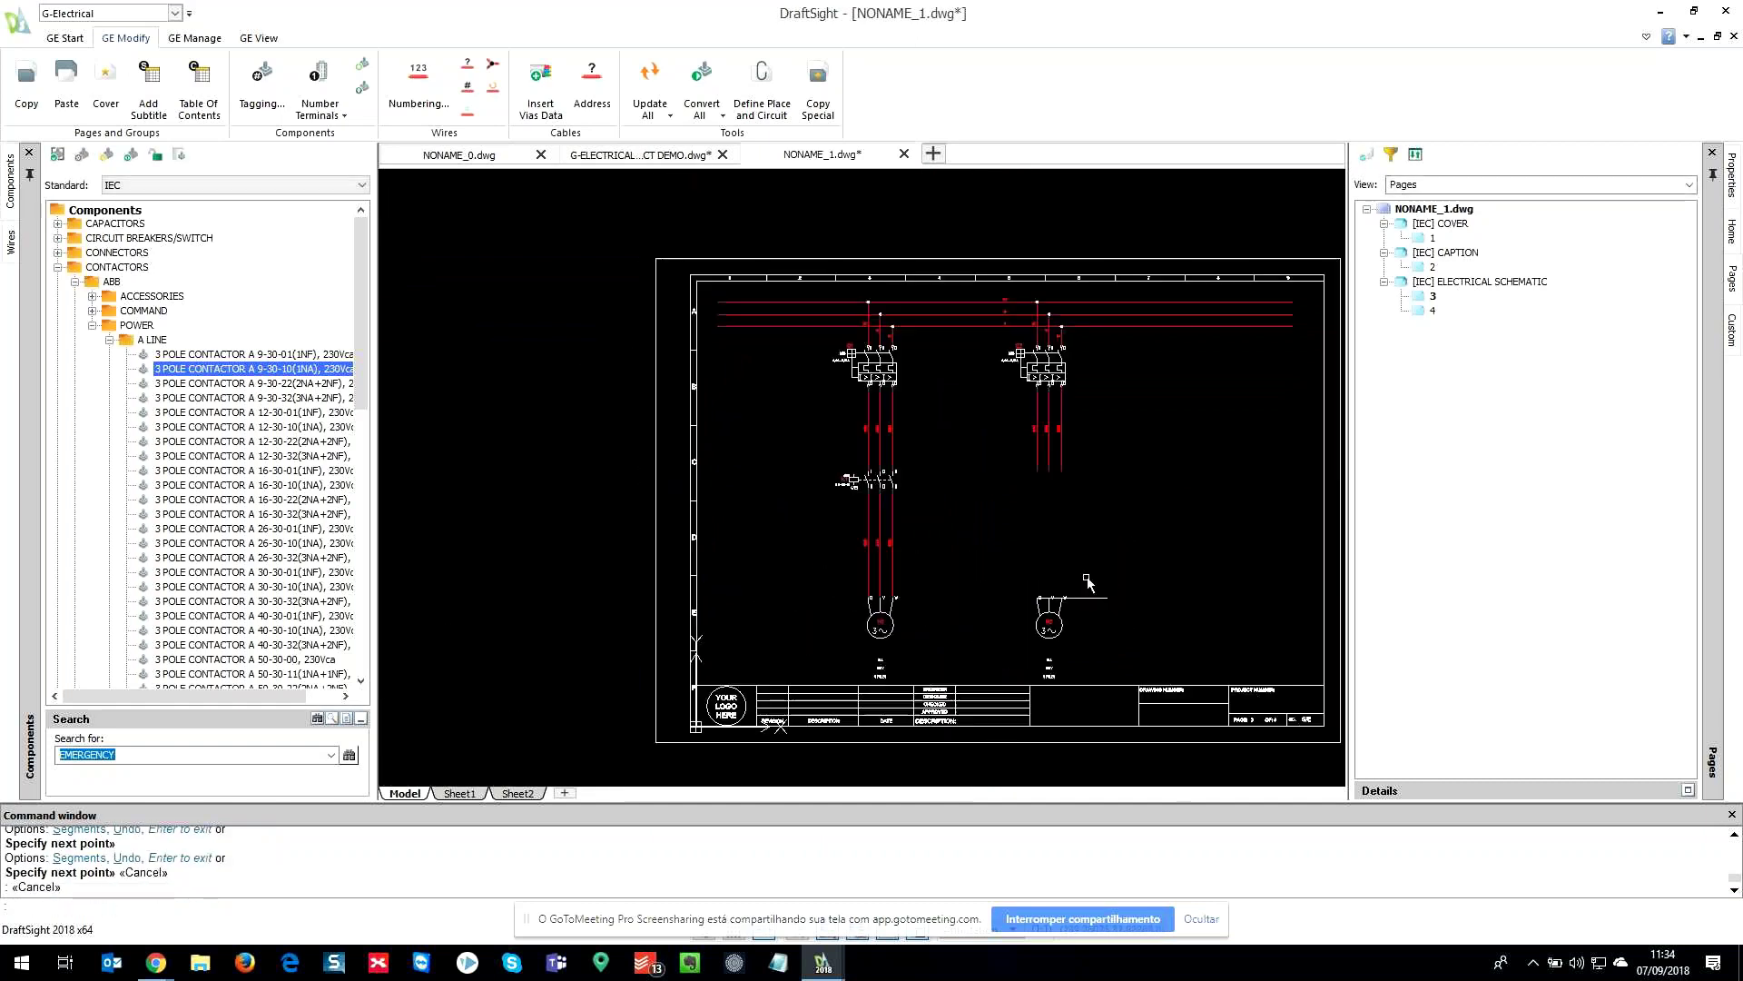
- Extend the three wires below breaker Q2 down to the helper line at motor M2's terminals
middle_click_drag(999, 498, 927, 491)
type("extend")
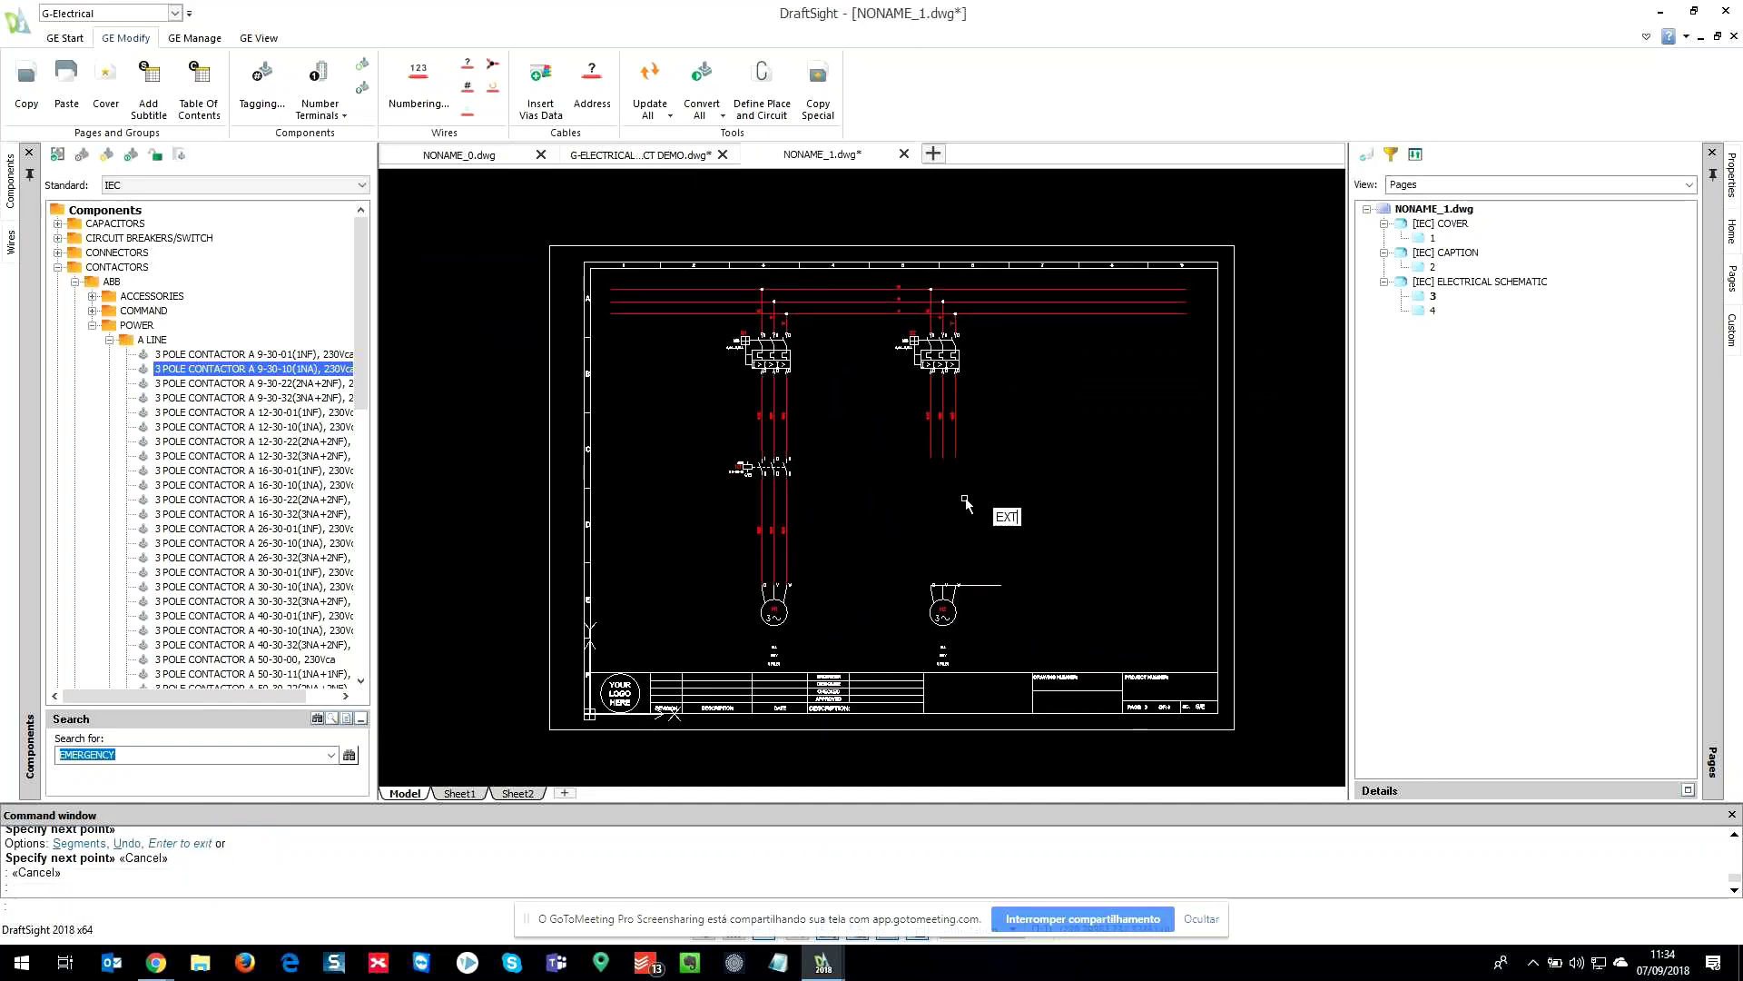
key("Return")
left_click(979, 586)
left_click(994, 510)
left_click(946, 490)
key("Return")
left_click(982, 503)
left_click(924, 461)
key("Escape")
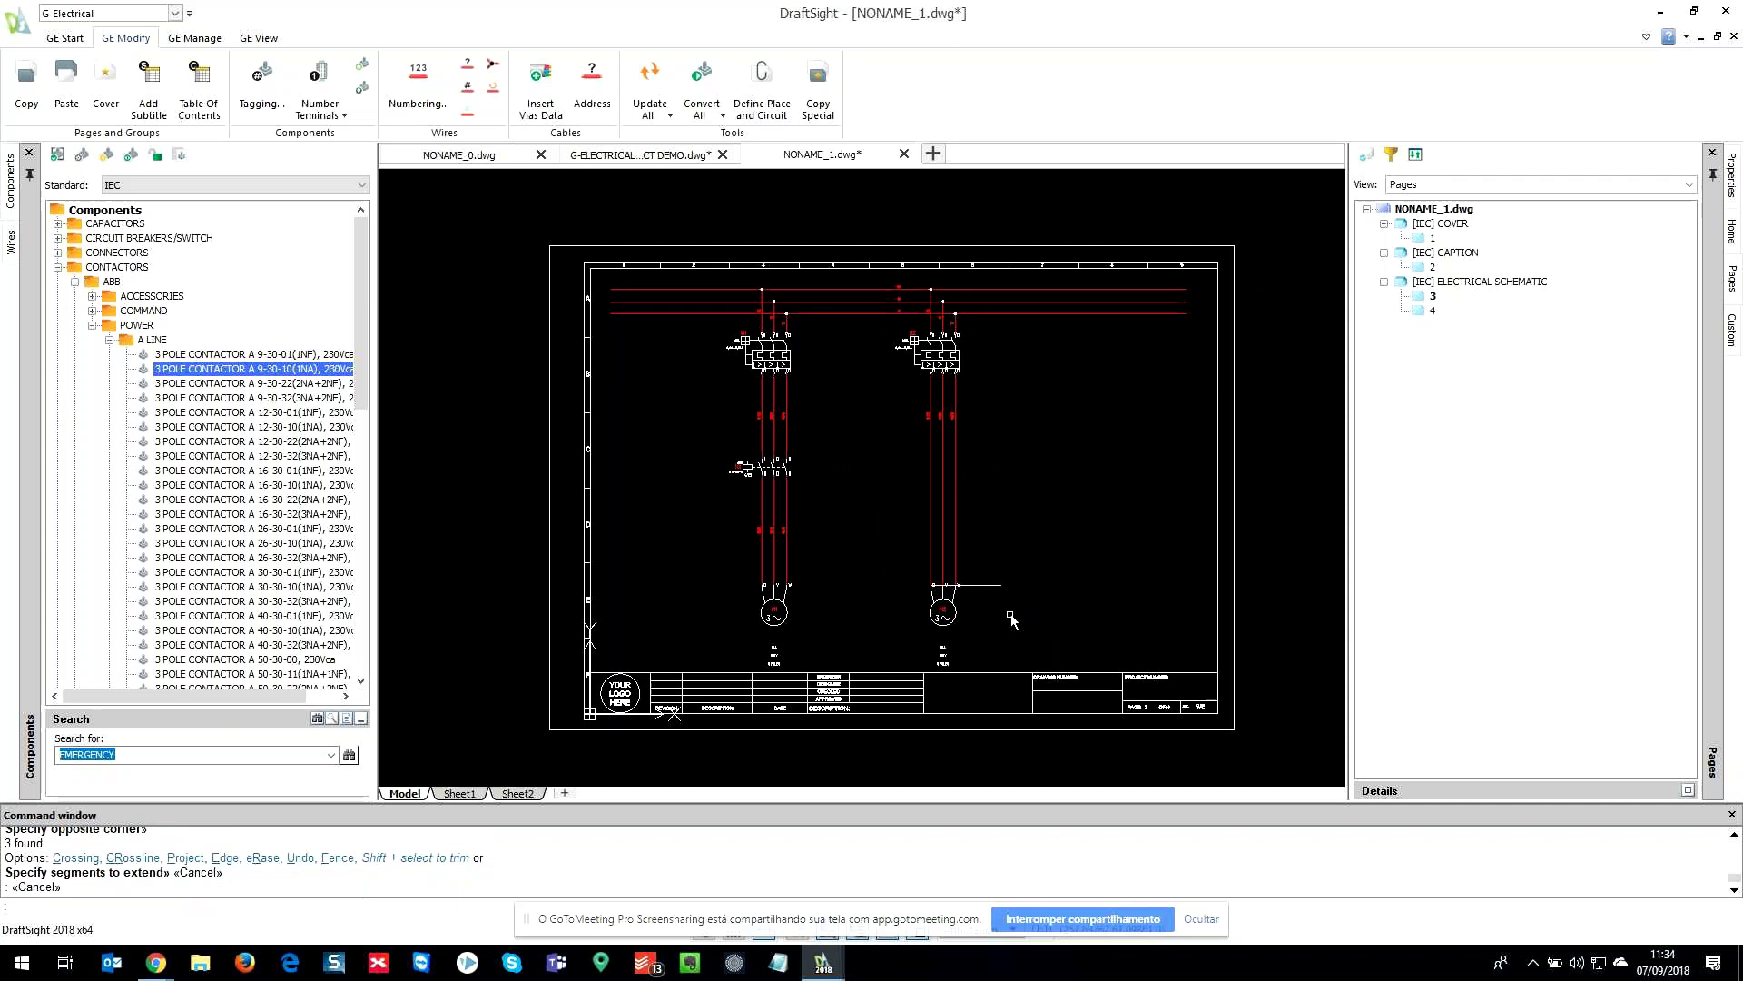
- Delete the horizontal helper line at motor M2's terminals
left_click(1014, 622)
left_click(973, 551)
key("Delete")
scroll(973, 551, "down", 2)
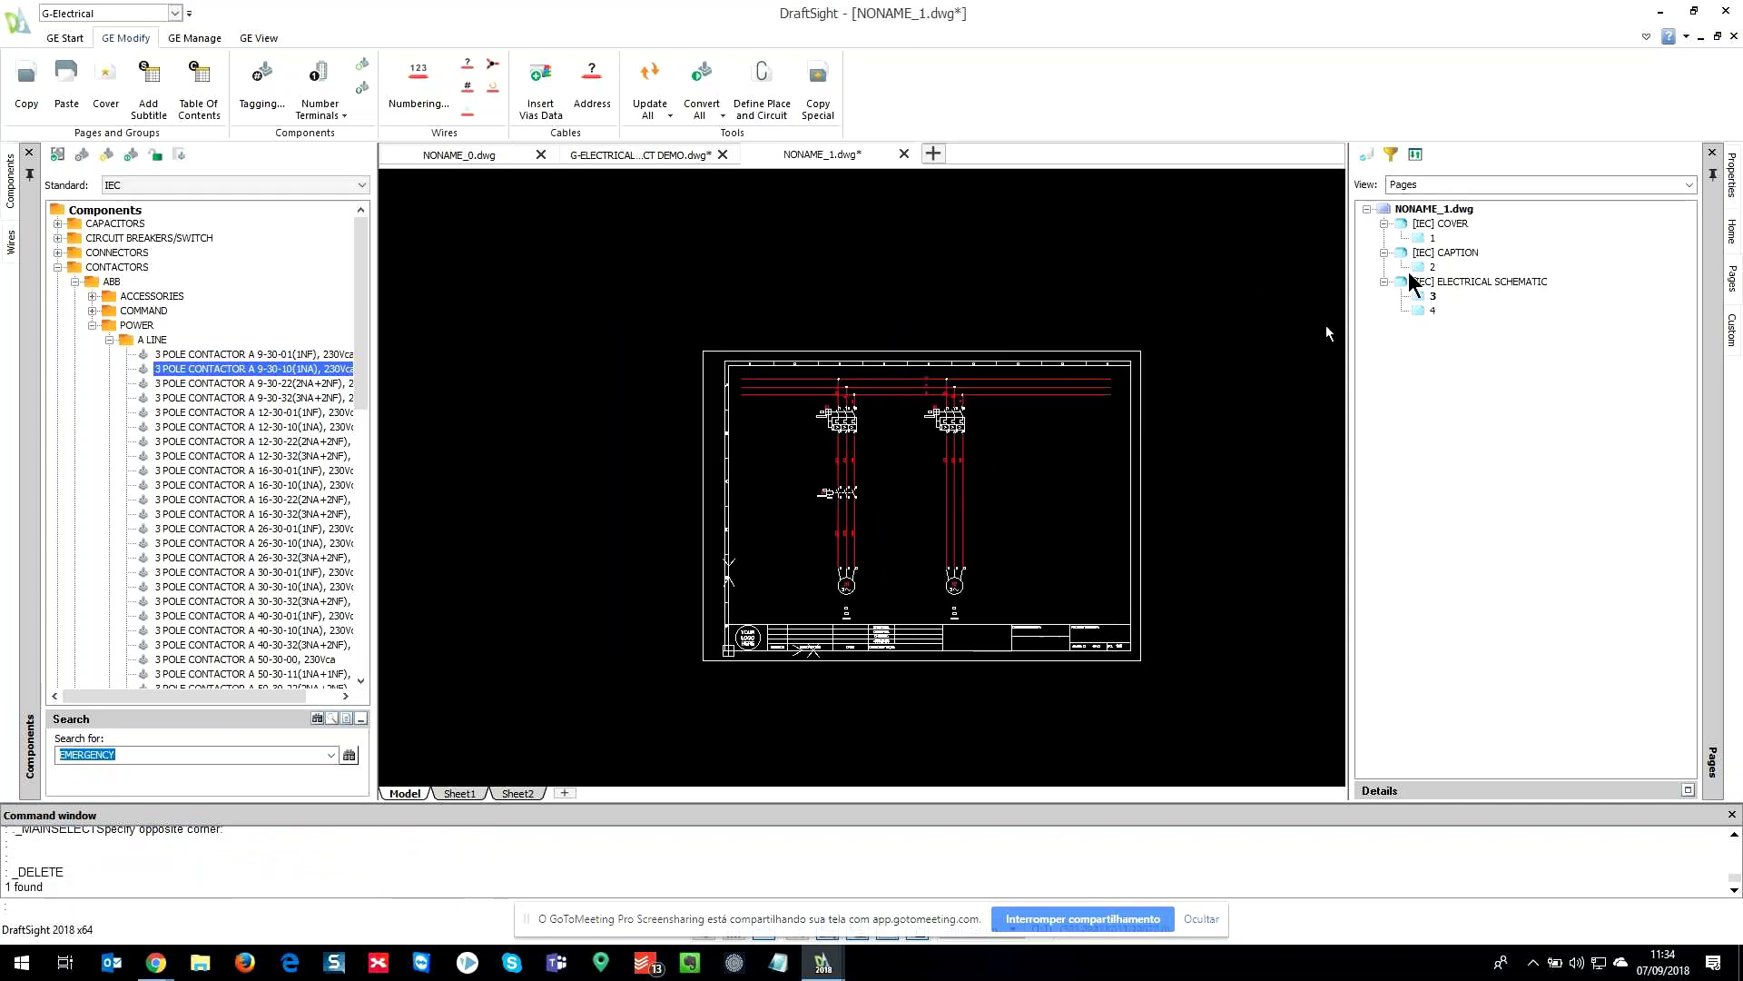
- Insert K2's 1,2,3,4,5,6 - POWER CONTACT (NO) from the project's component list on motor M2's three wires
left_click(1732, 328)
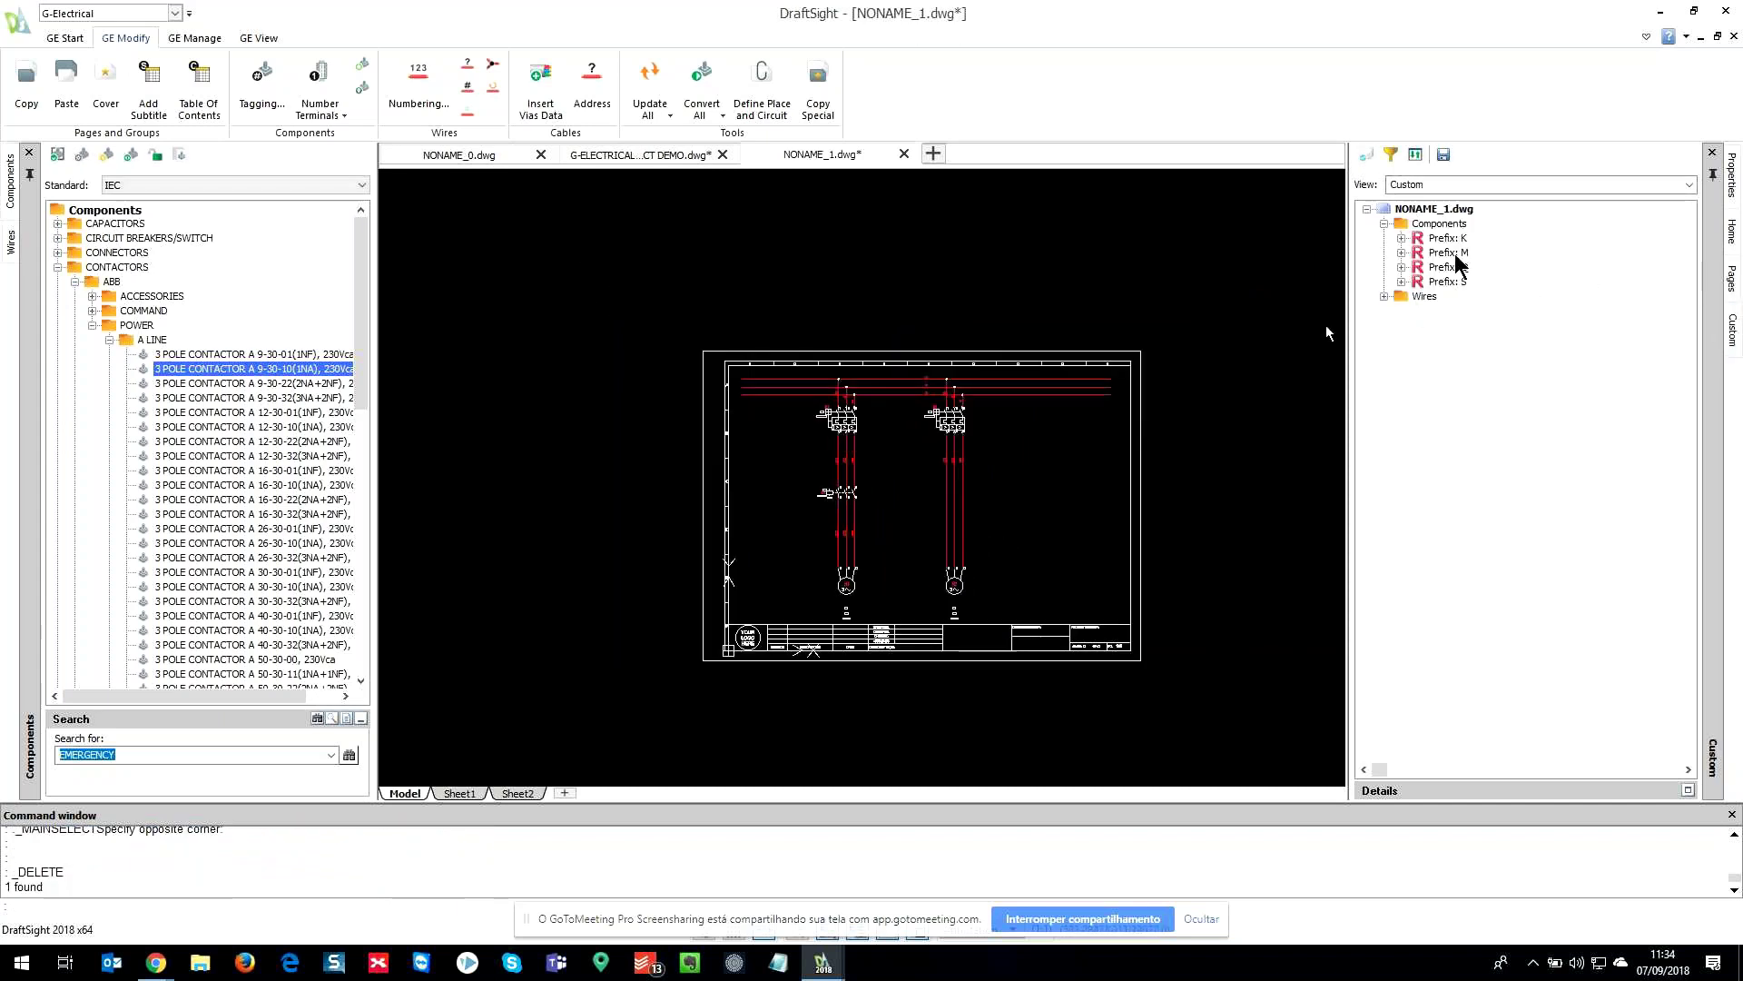
left_click(1401, 238)
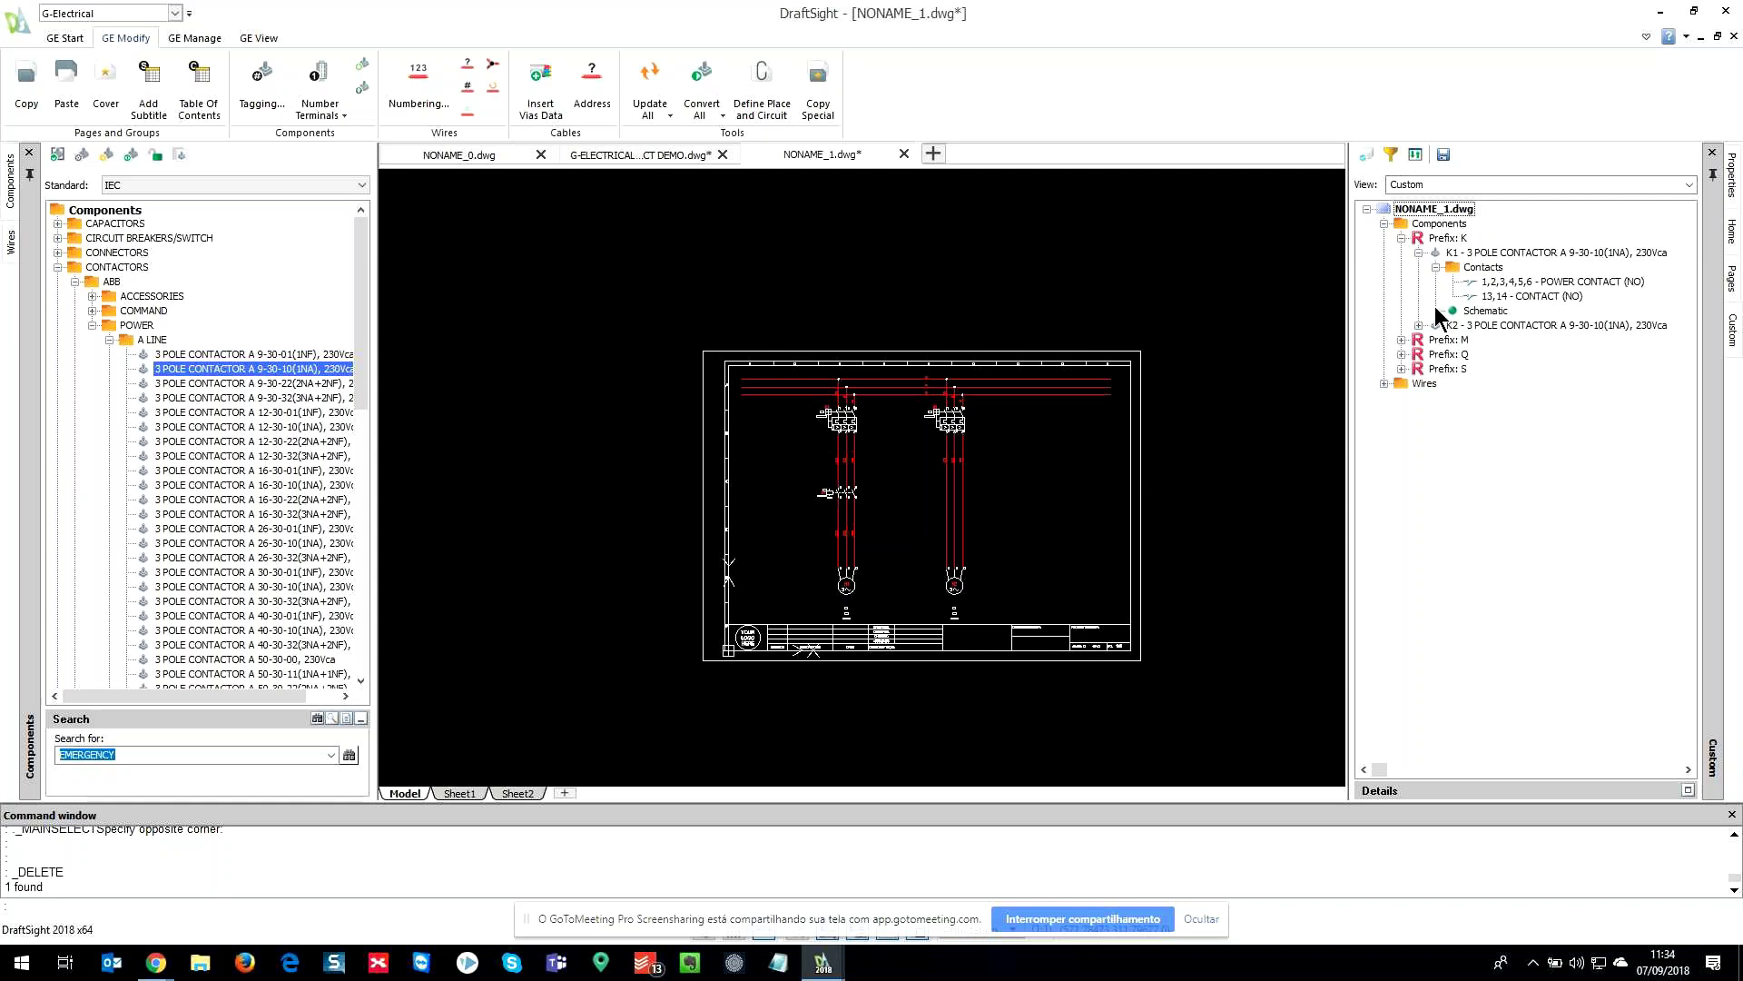
left_click(1418, 325)
left_click(1436, 340)
left_click(1497, 354)
double_click(1497, 356)
scroll(960, 501, "up", 5)
left_click(916, 499)
scroll(895, 549, "up", 3)
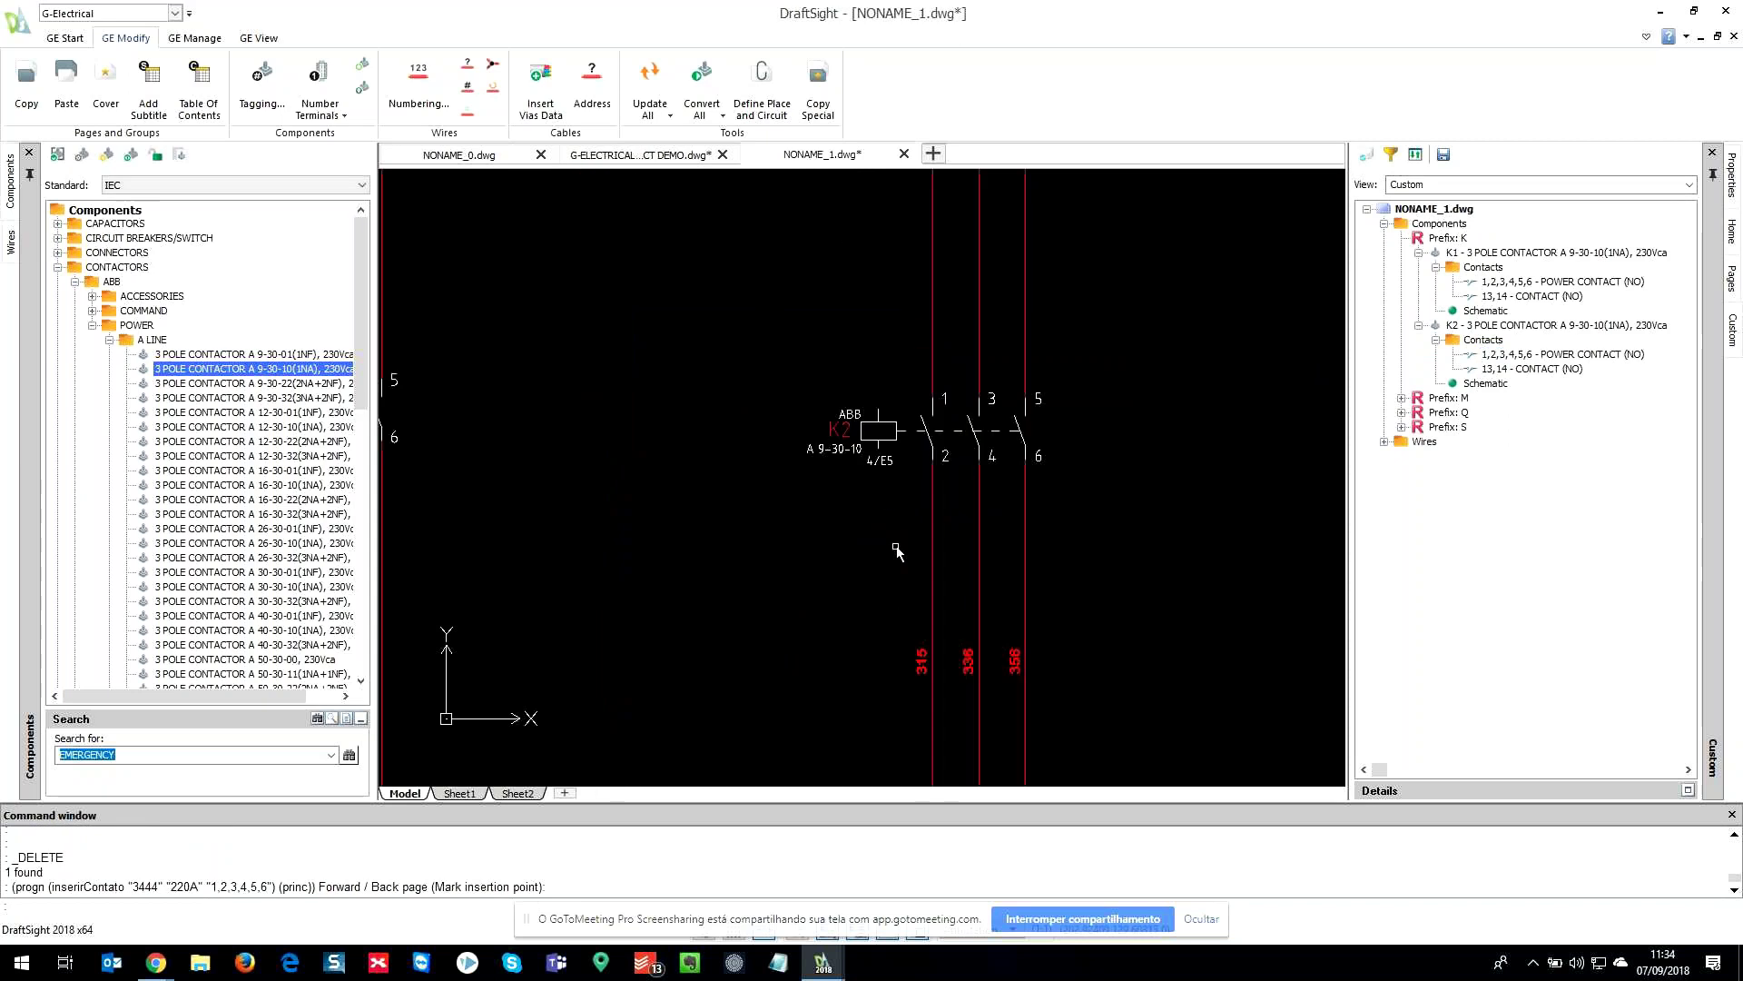
- Examine both motor circuits on page 3, and open page 4 to examine the contact cross-references below coil K2
scroll(895, 549, "up", 1)
scroll(892, 446, "down", 5)
middle_click_drag(977, 472, 1005, 526)
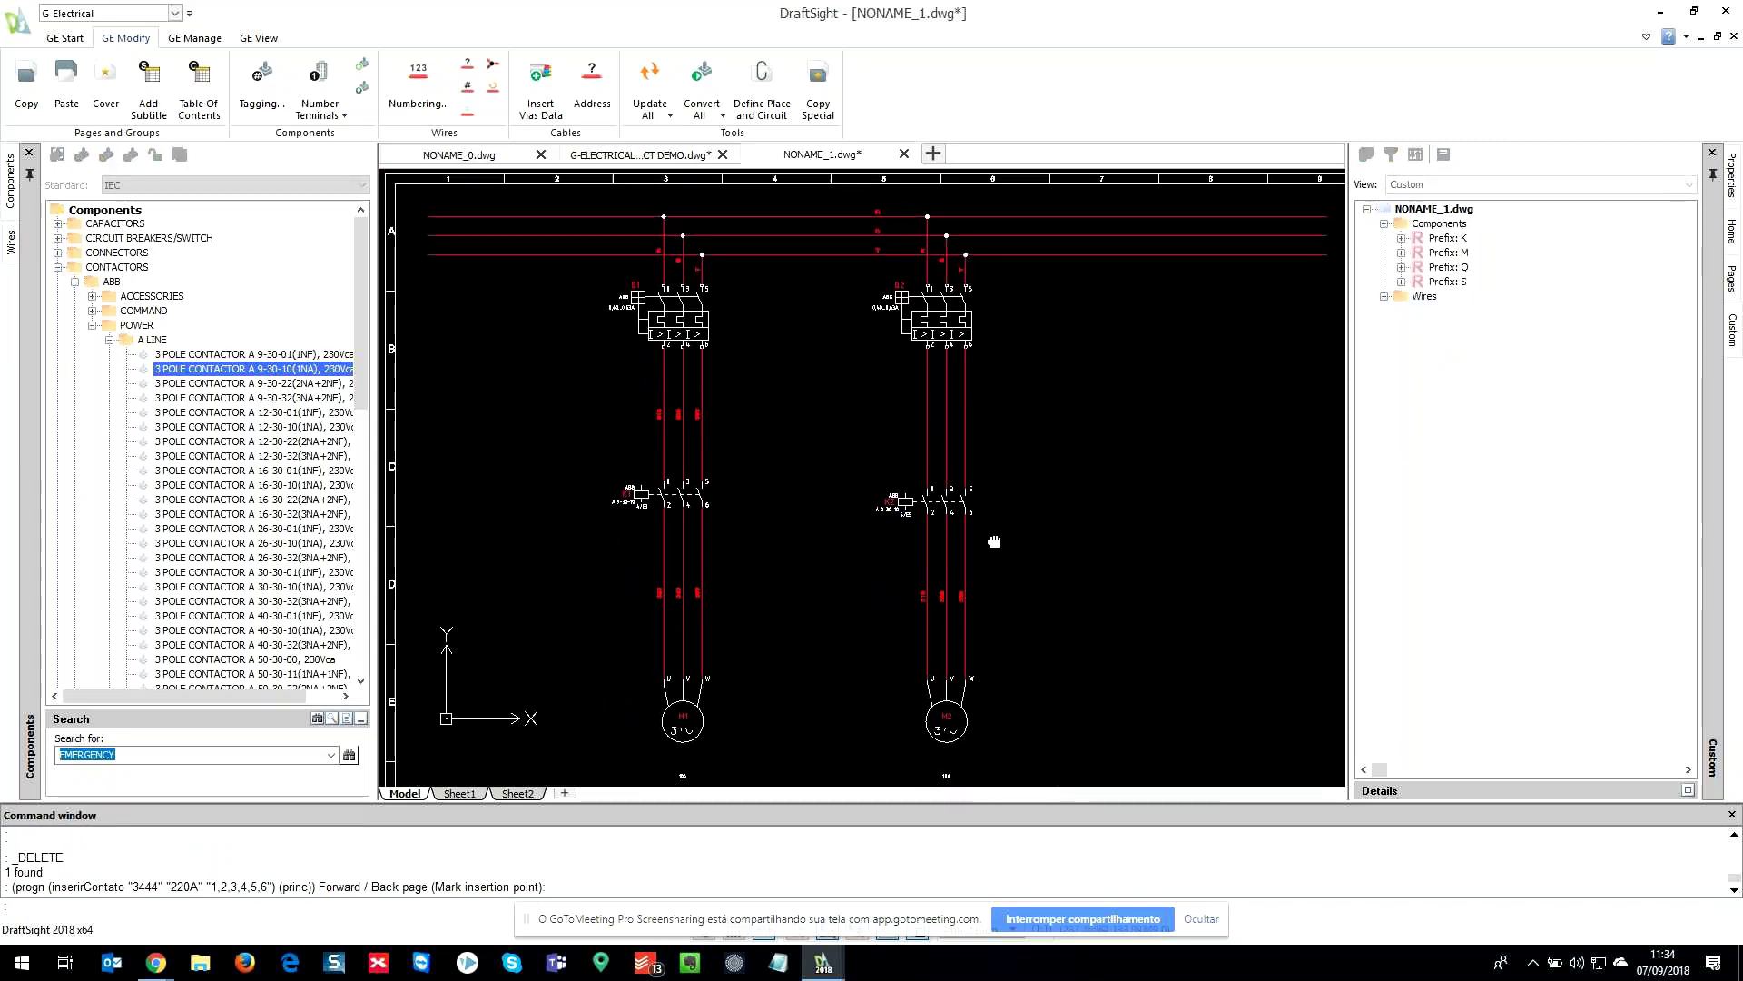
scroll(797, 408, "up", 3)
scroll(798, 407, "down", 3)
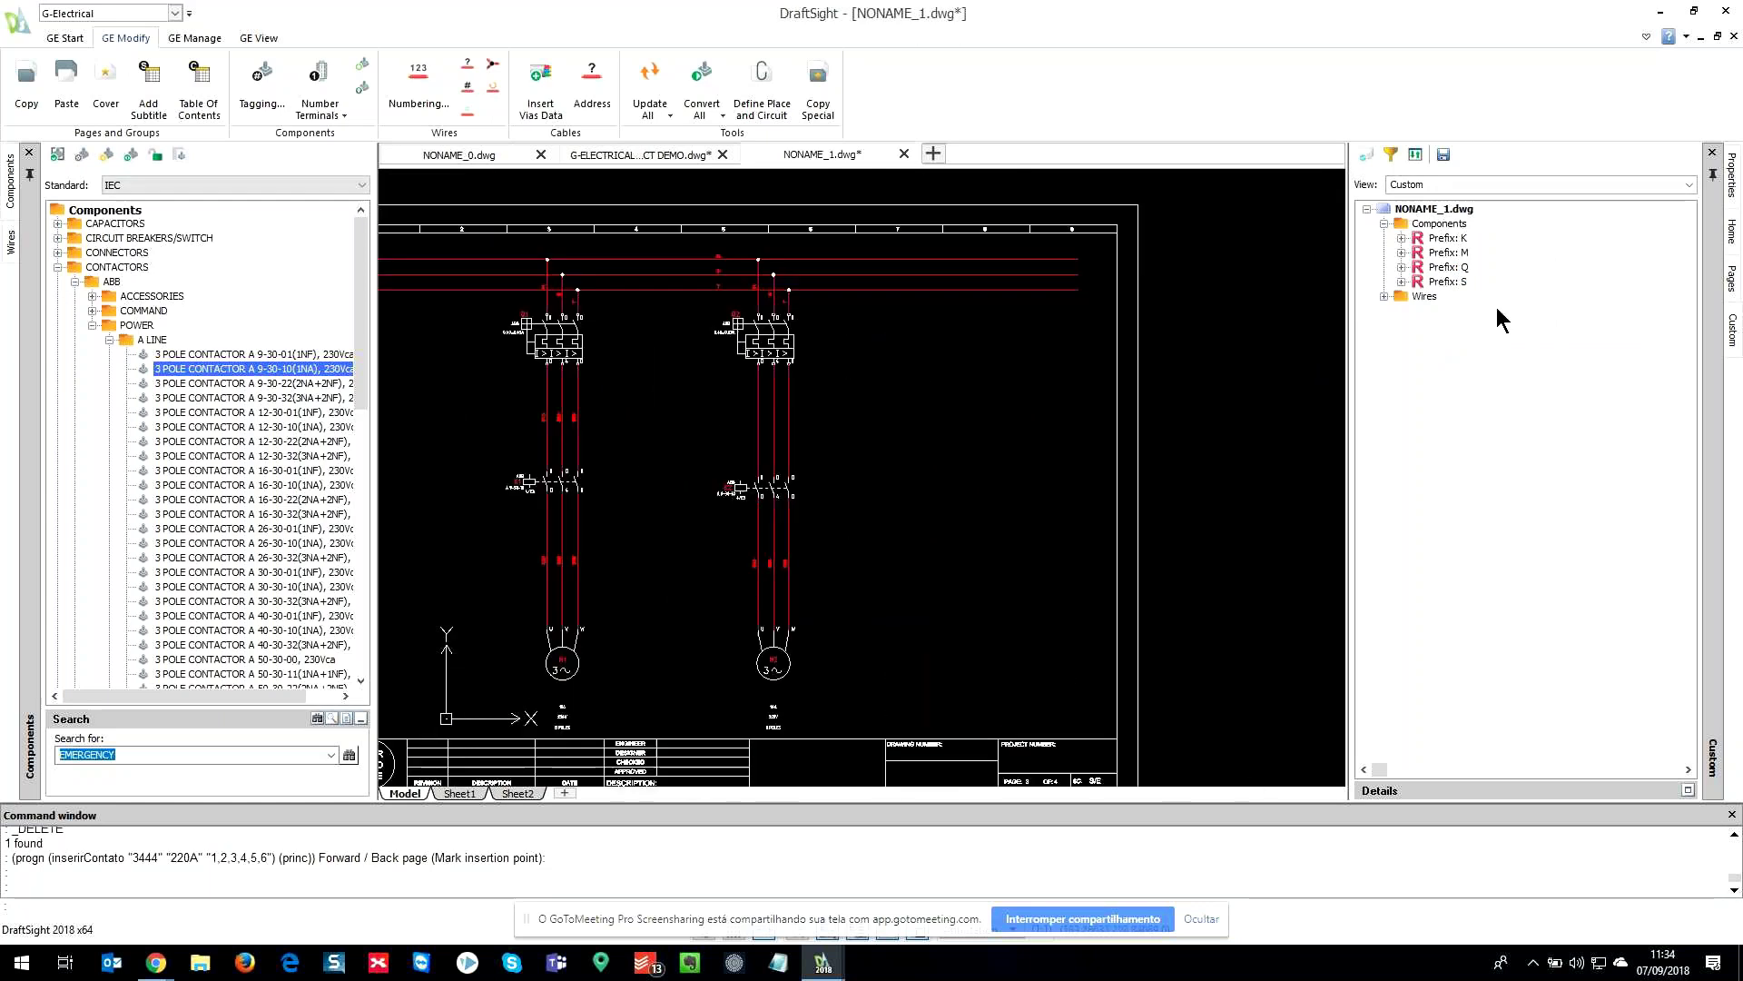
left_click(1730, 283)
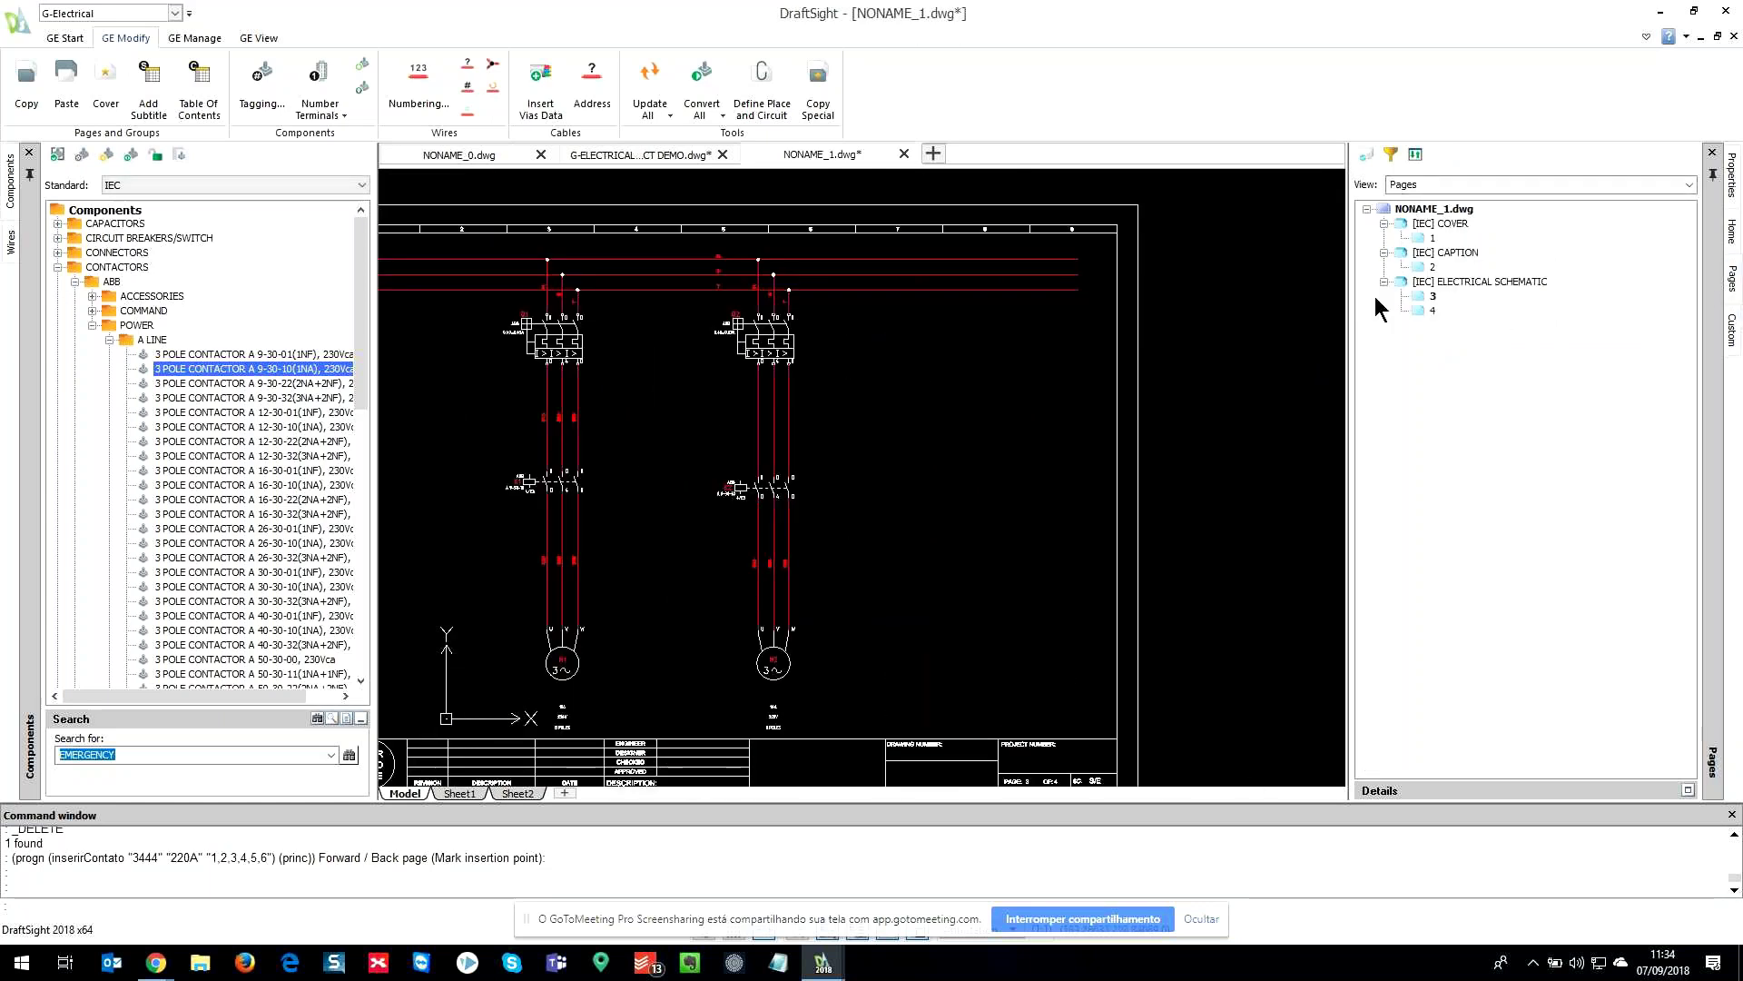
double_click(1436, 311)
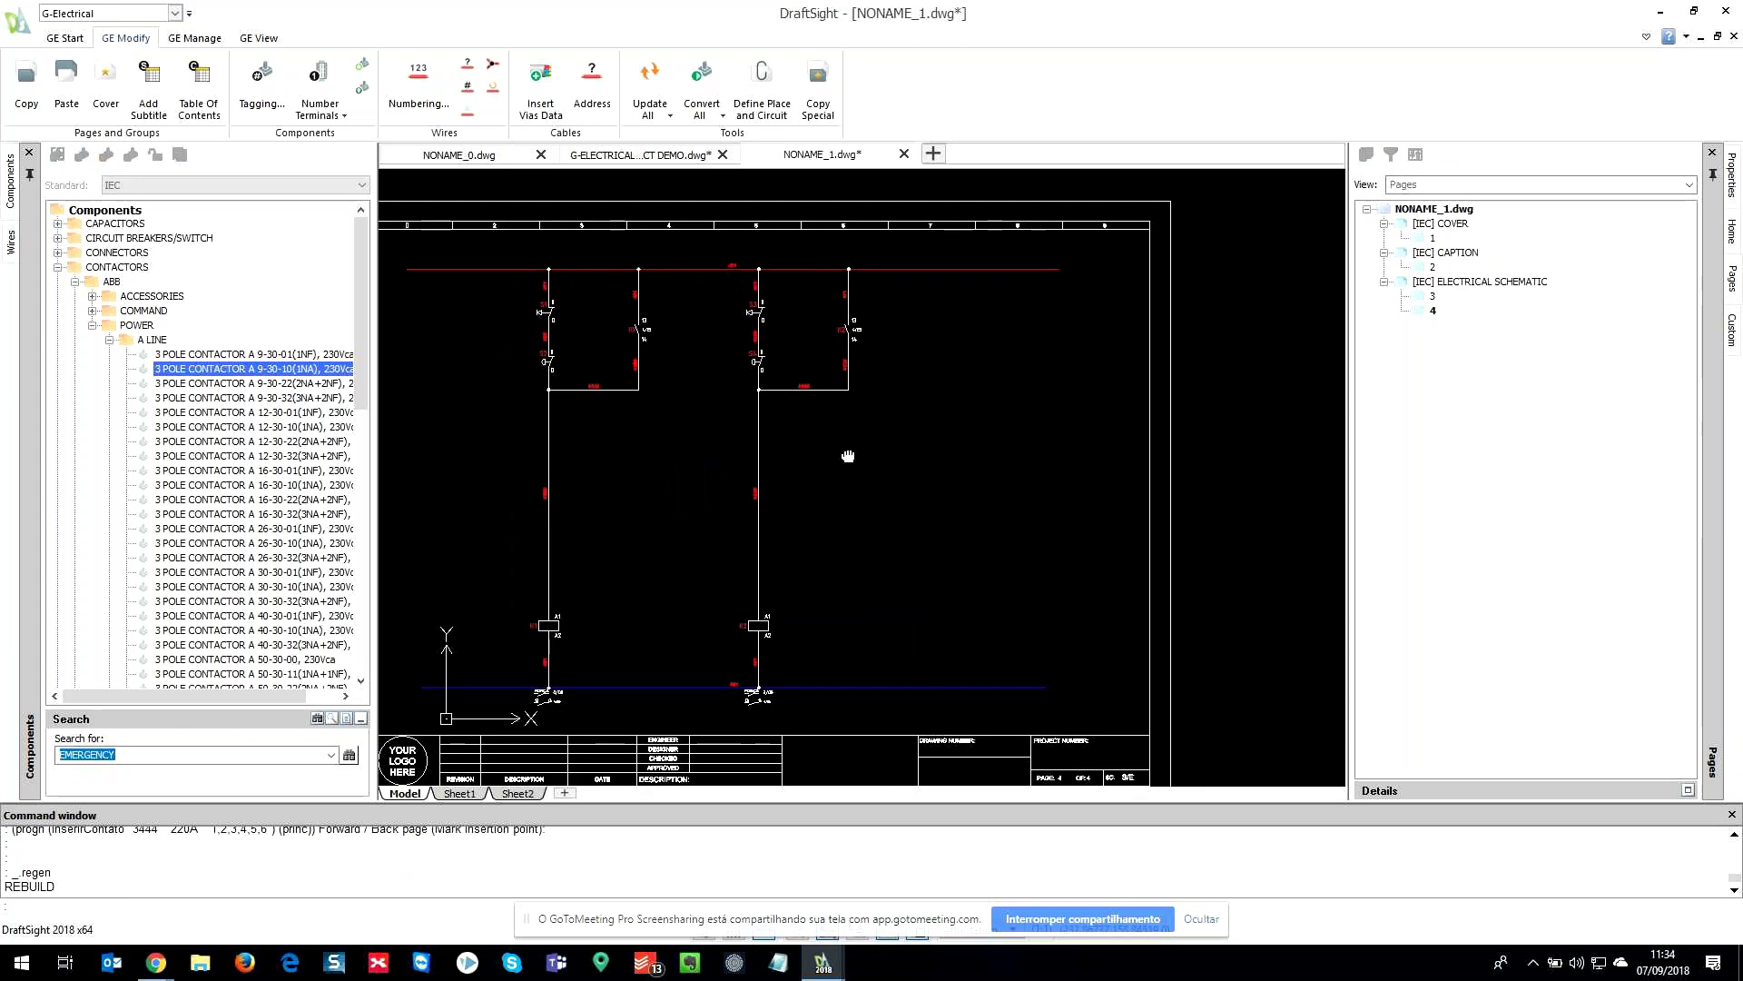
scroll(790, 714, "up", 5)
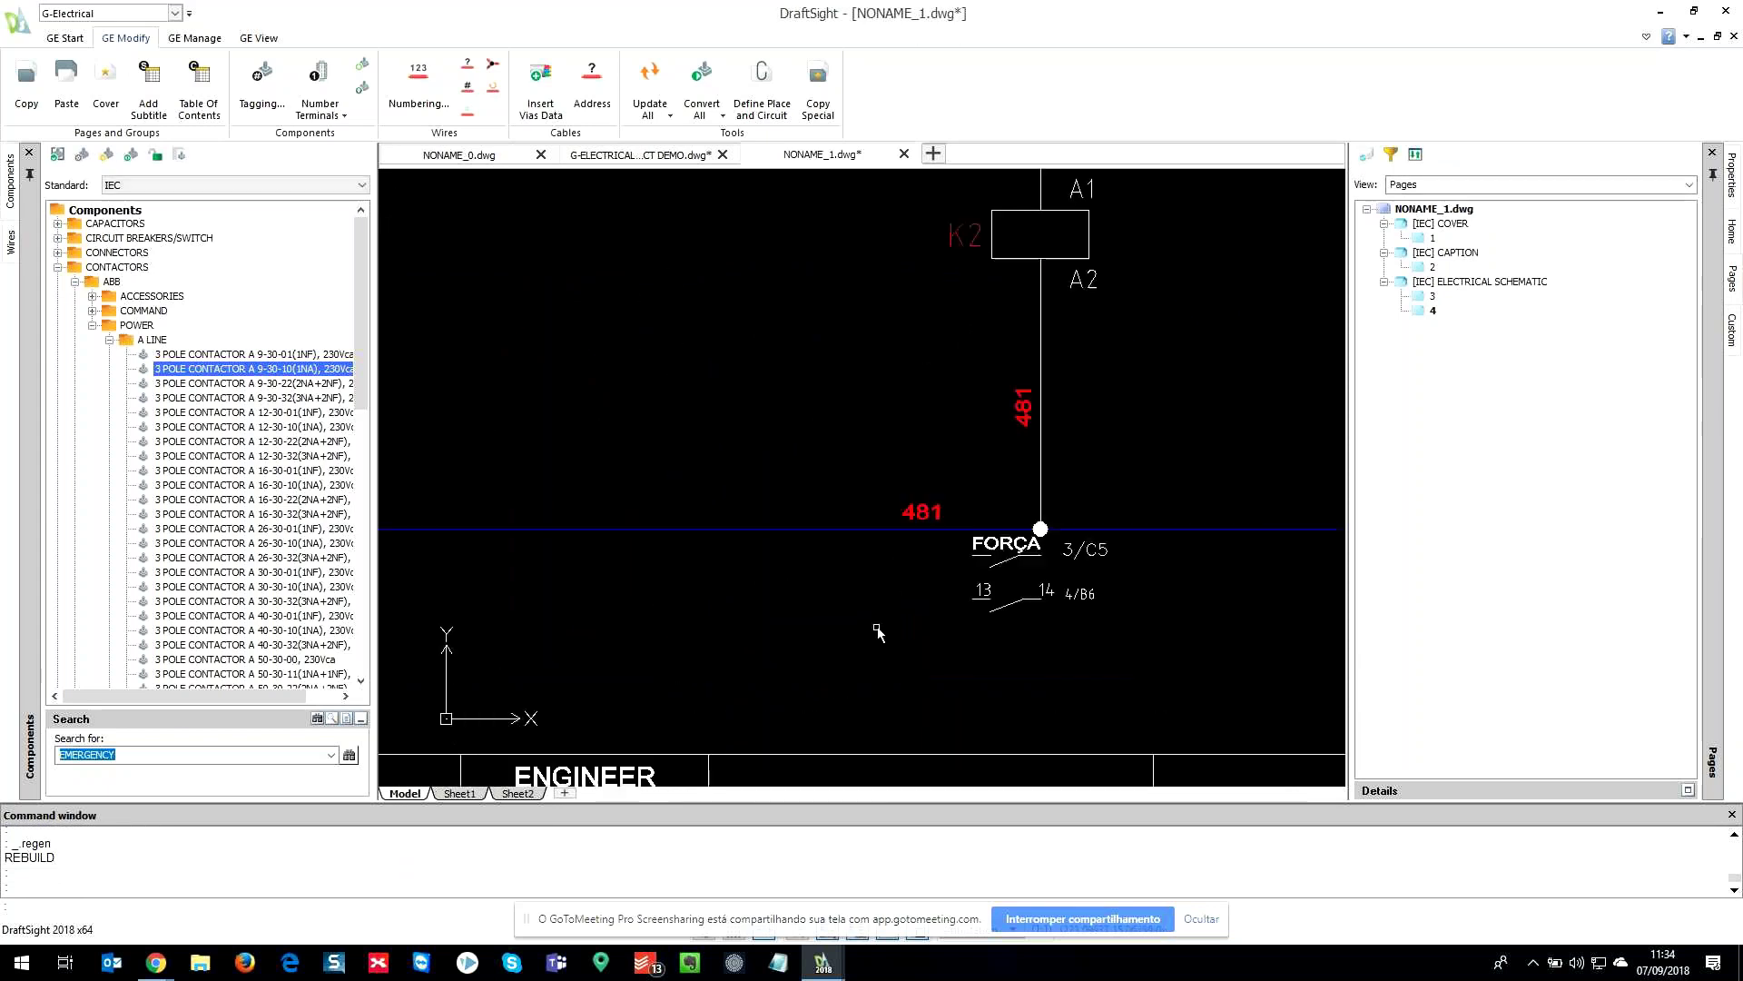
scroll(962, 588, "down", 5)
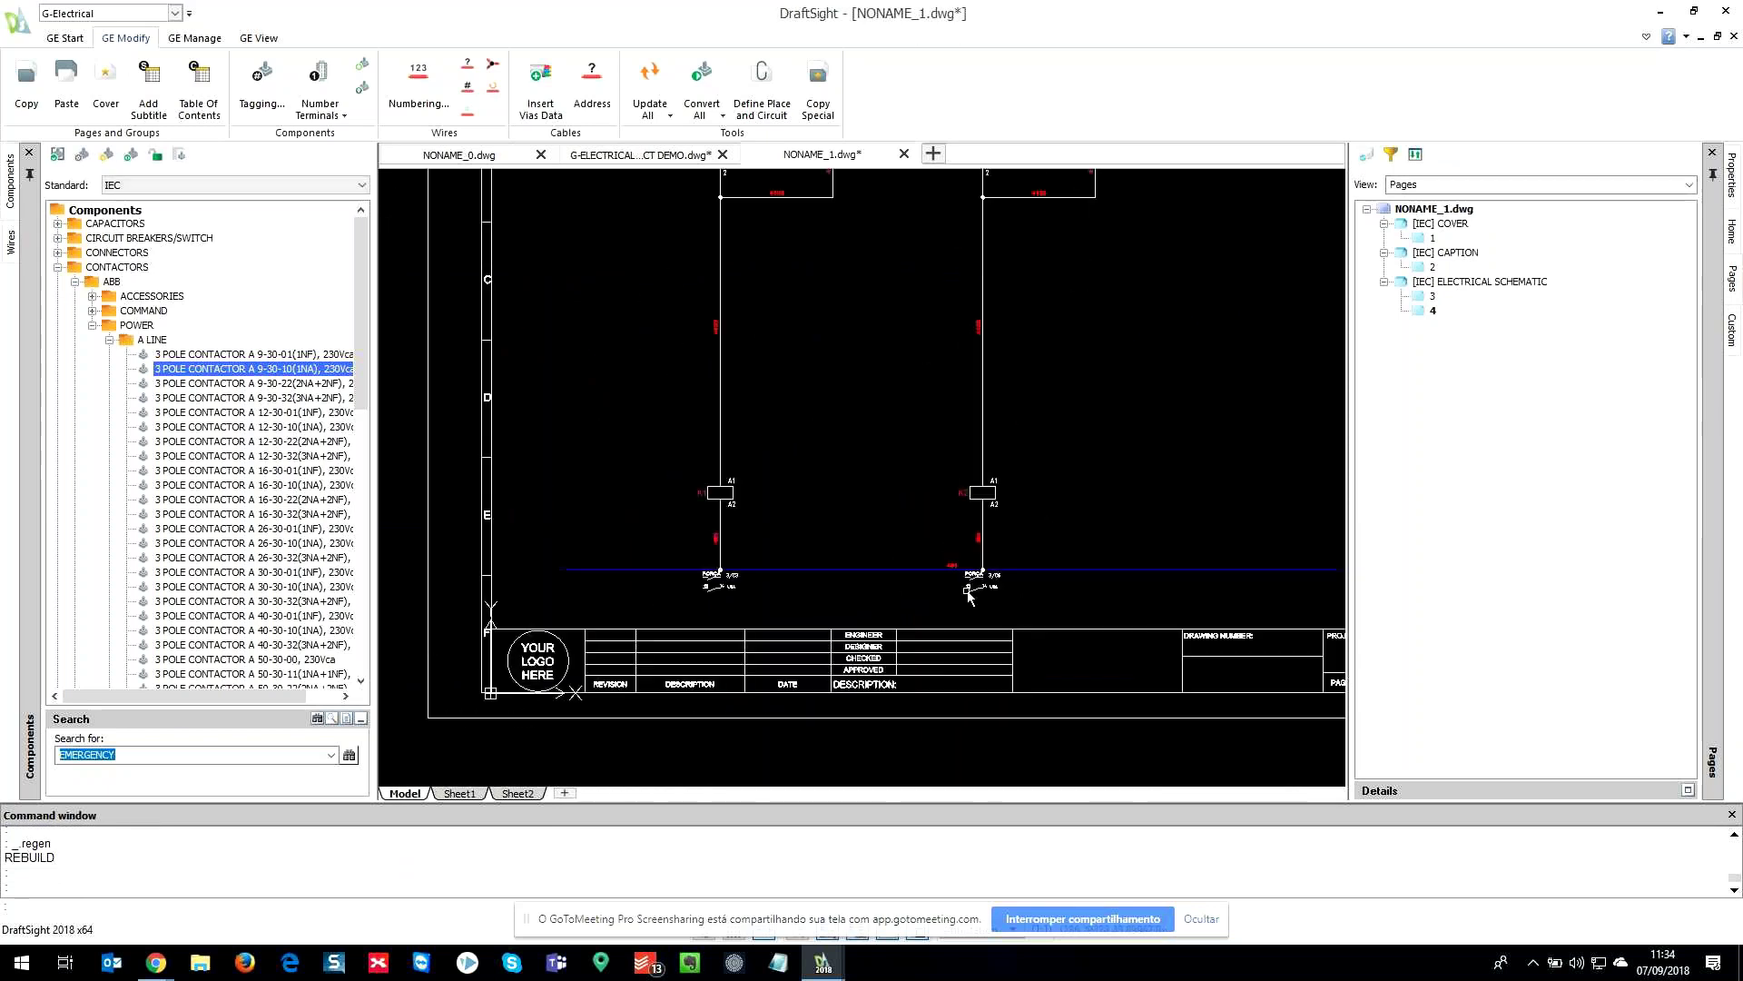
scroll(922, 572, "up", 5)
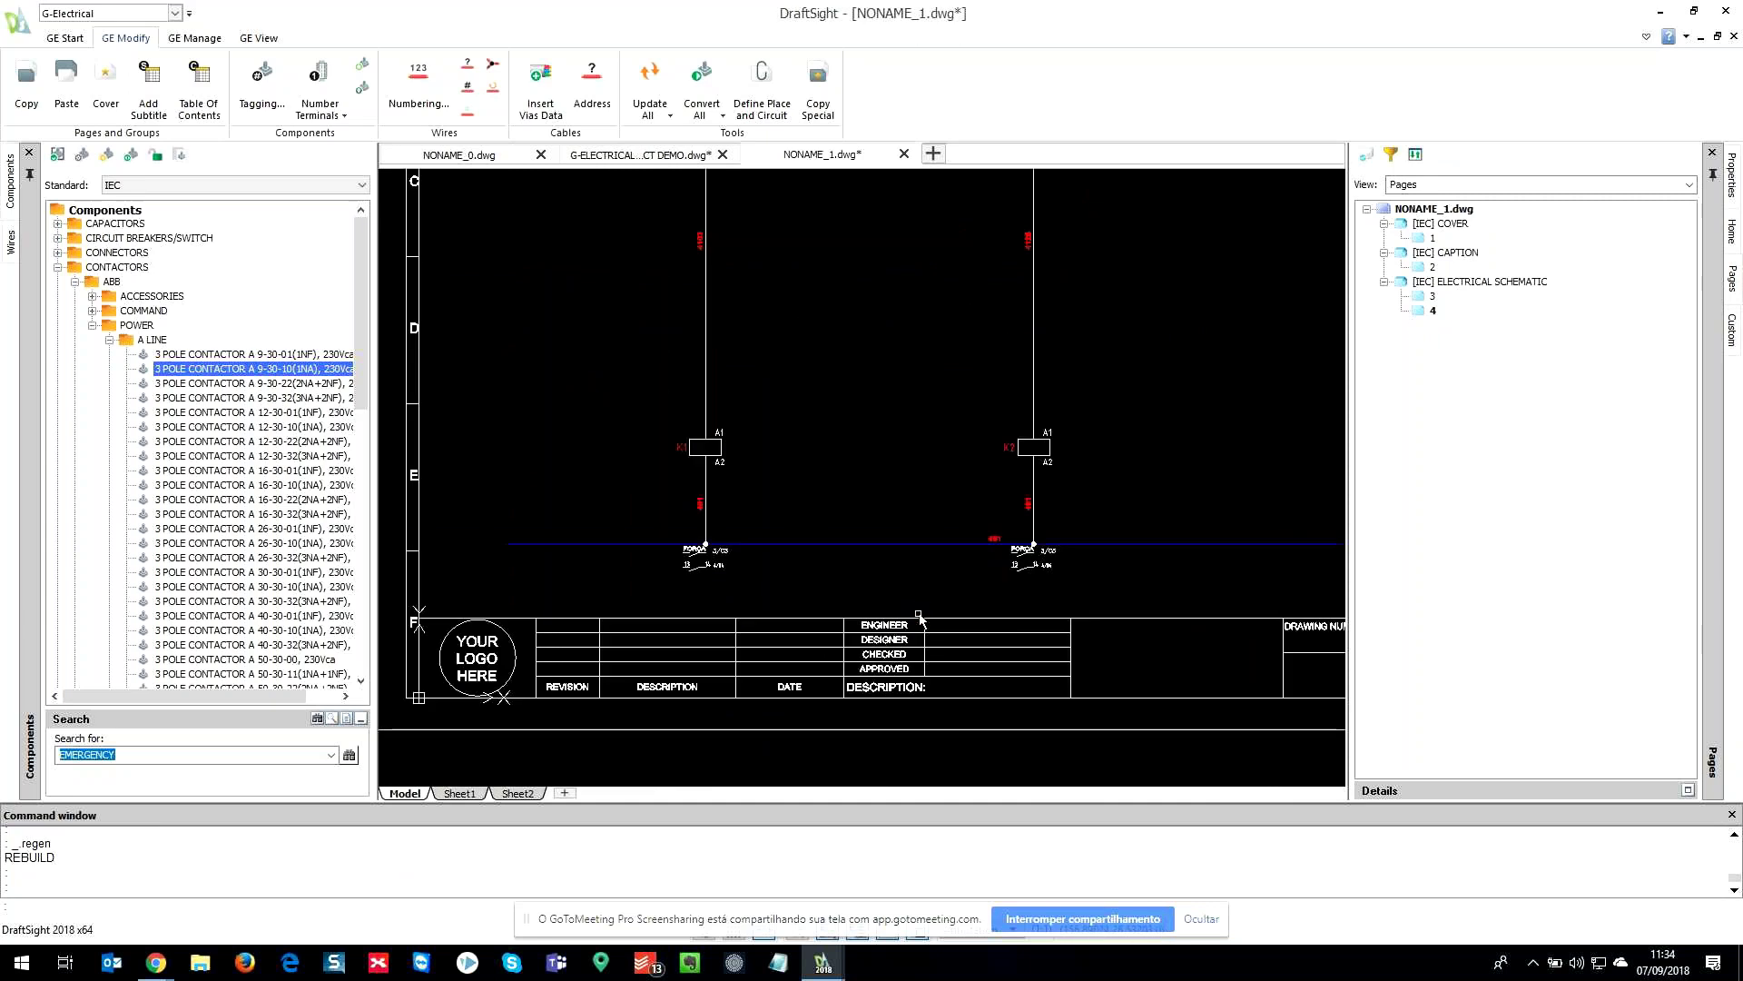
- Set the Wire property of the blue supply wire below coils K1 and K2 to N
double_click(927, 508)
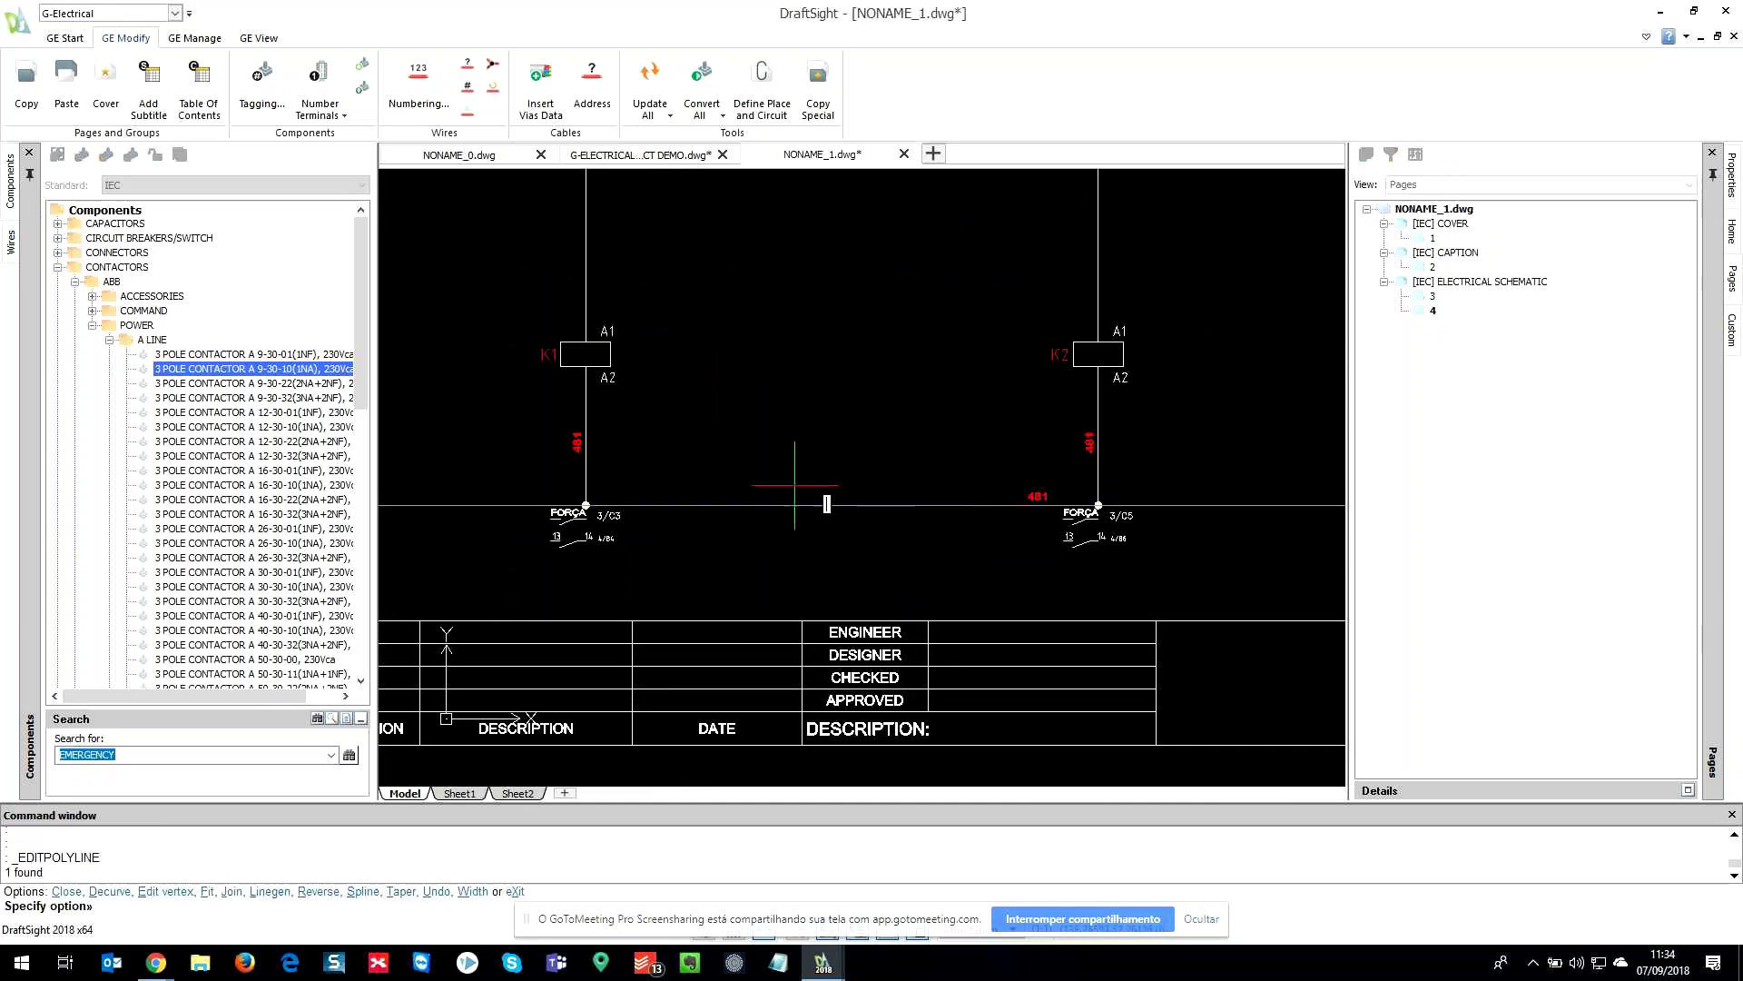
key("Escape")
key("Escape")
left_click(856, 511)
right_click(856, 511)
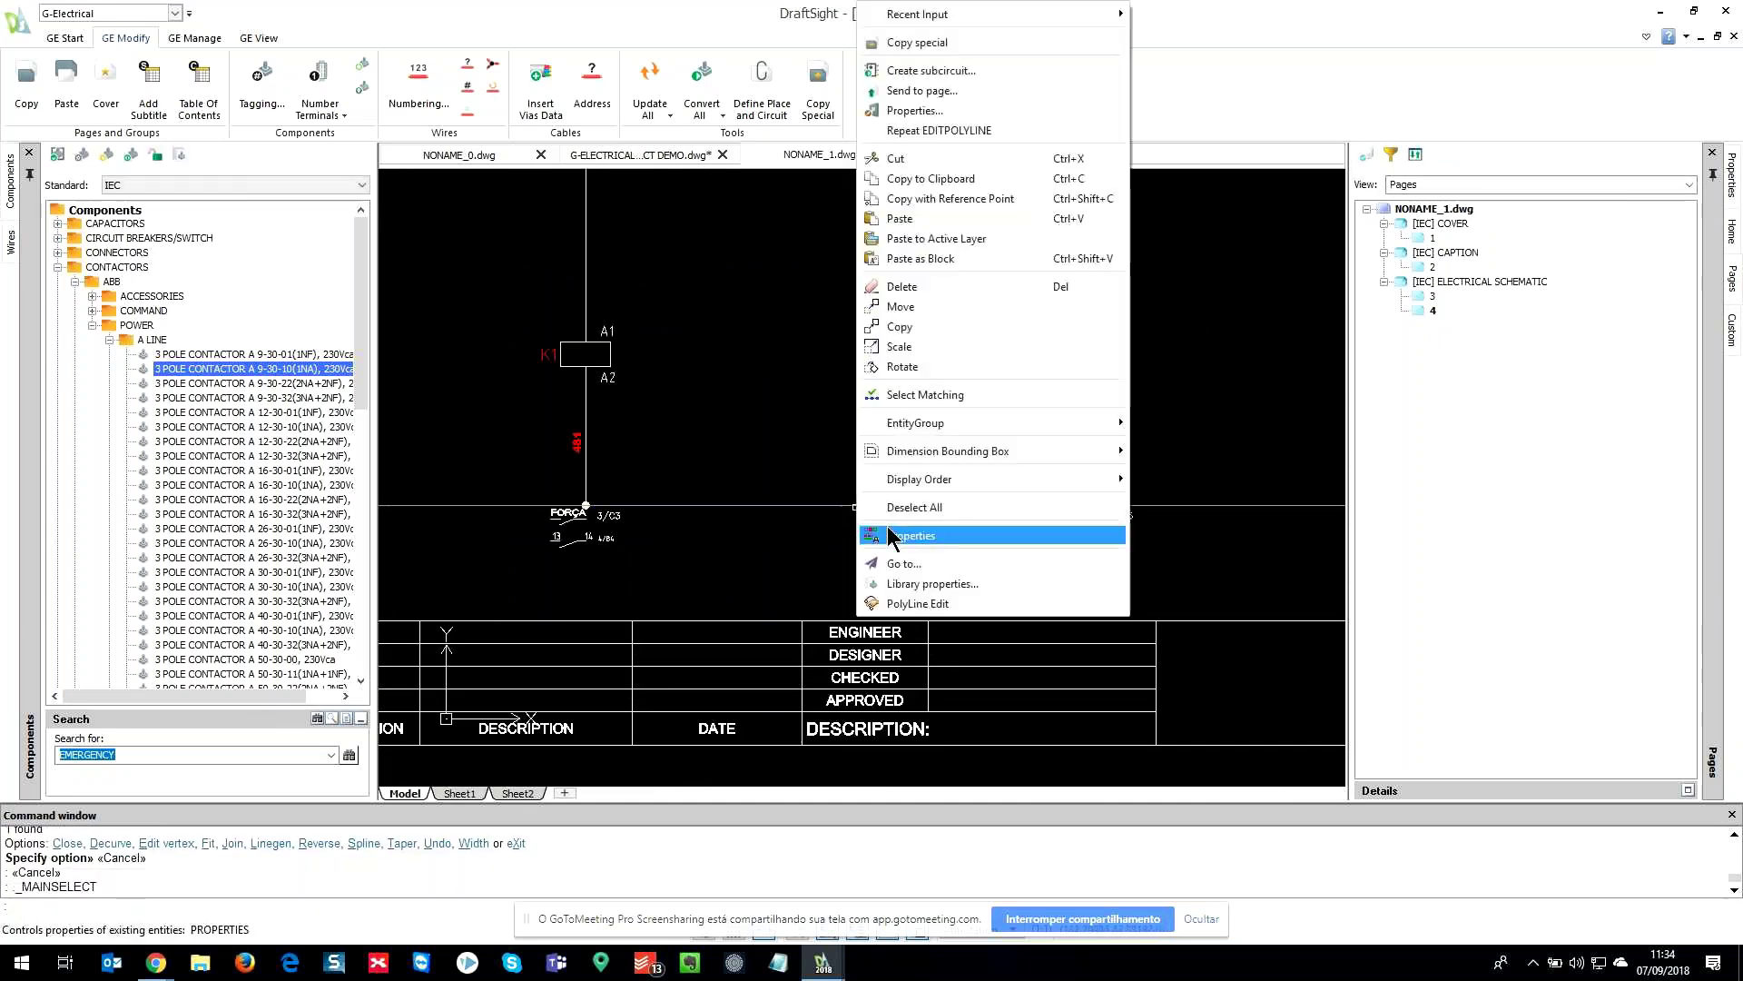
left_click(915, 110)
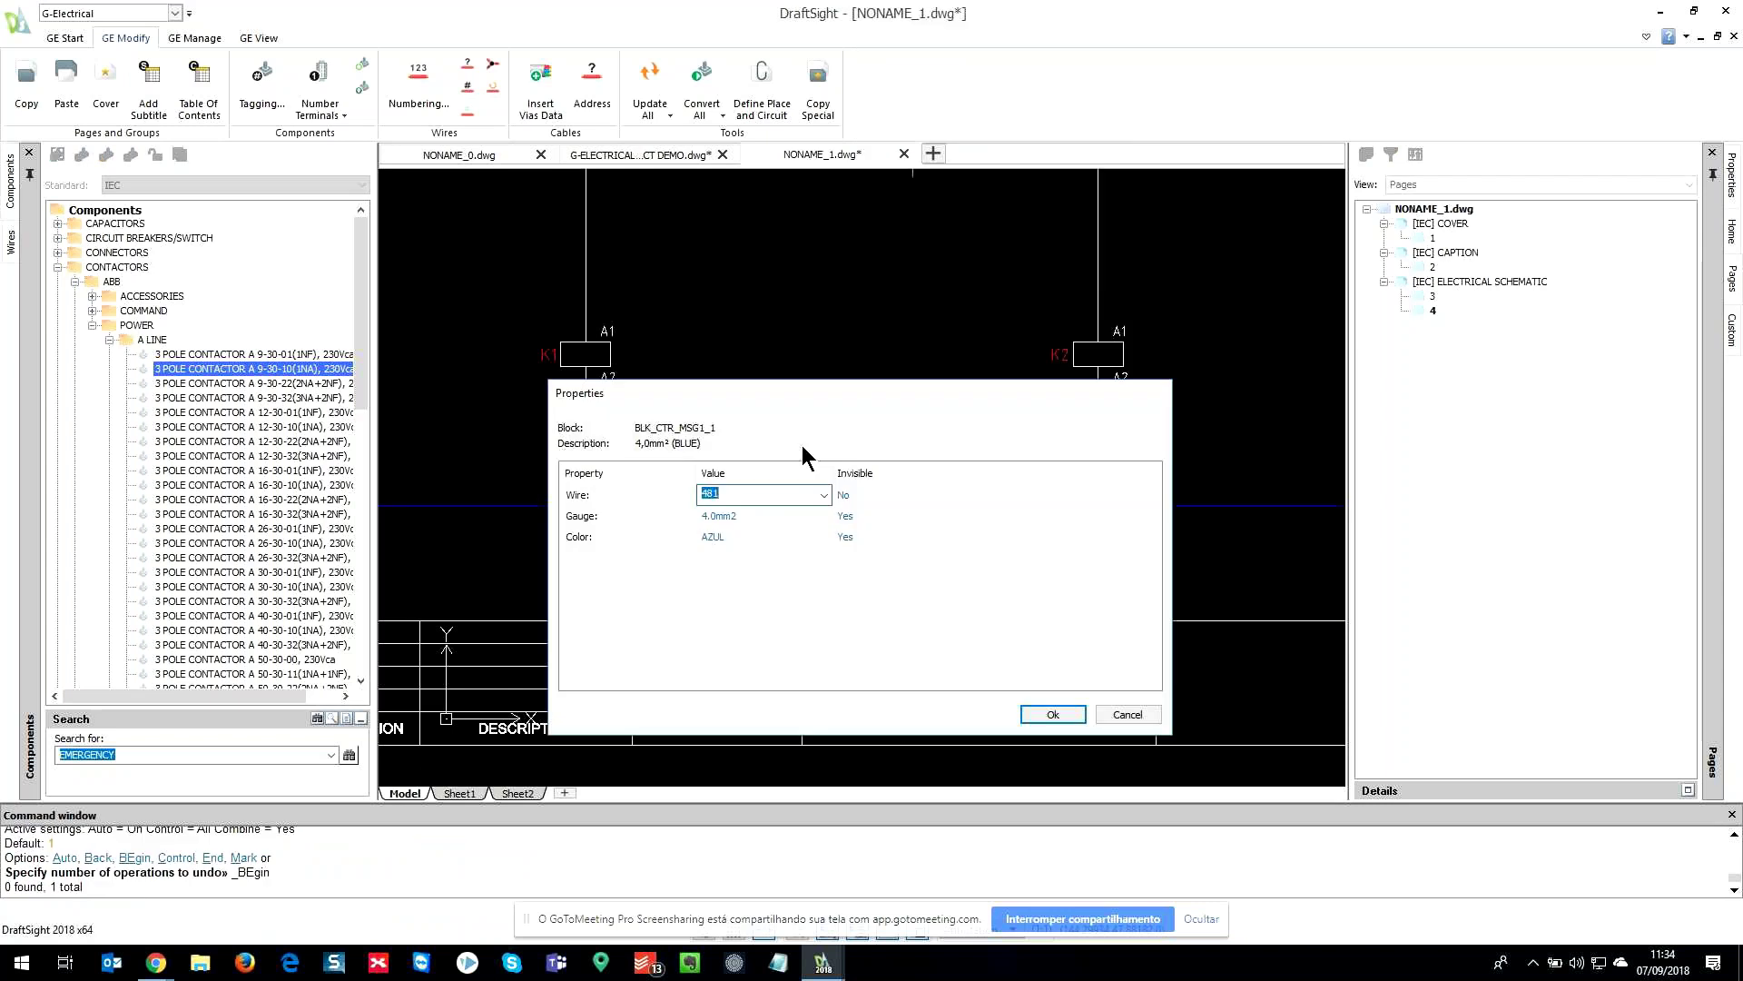
left_click(781, 494)
key("BackSpace")
key("BackSpace")
key("BackSpace")
type("N")
left_click(1052, 714)
key("Escape")
- Set the Wire property of the red supply wire above the S1, K1, S3 and K2 branches to 220V
scroll(1044, 543, "down", 6)
middle_click_drag(1048, 394, 874, 464)
scroll(861, 336, "up", 5)
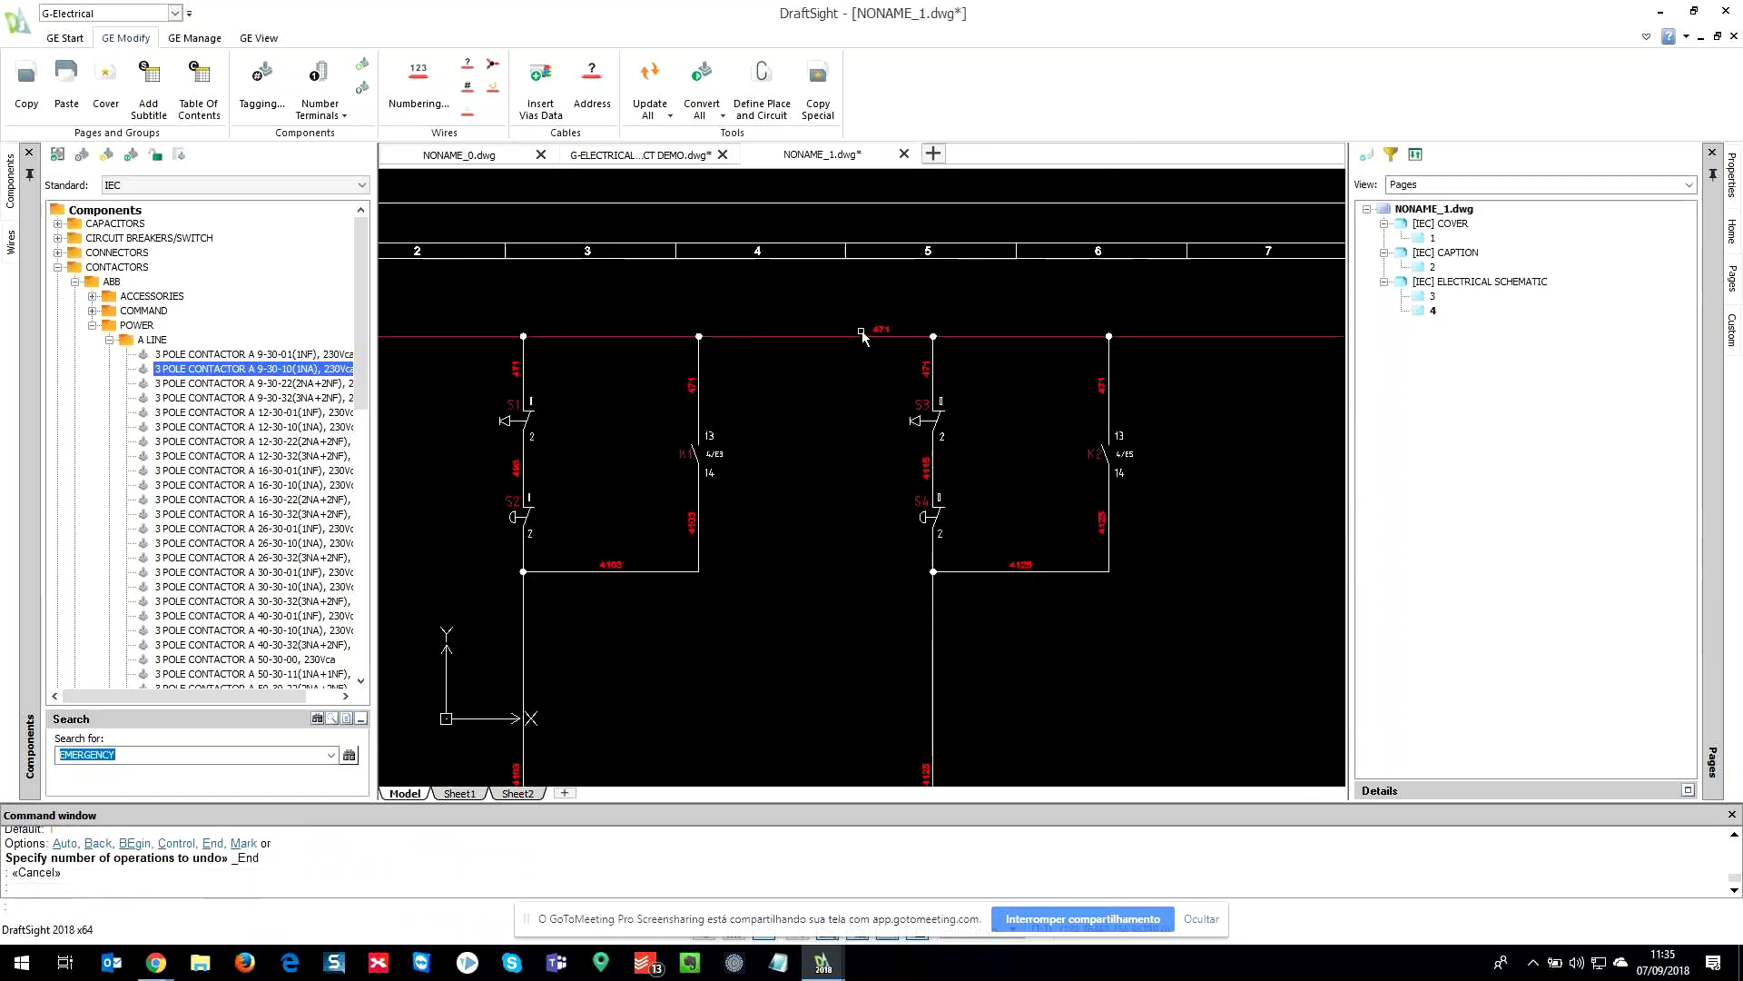
double_click(861, 337)
key("Escape")
key("Escape")
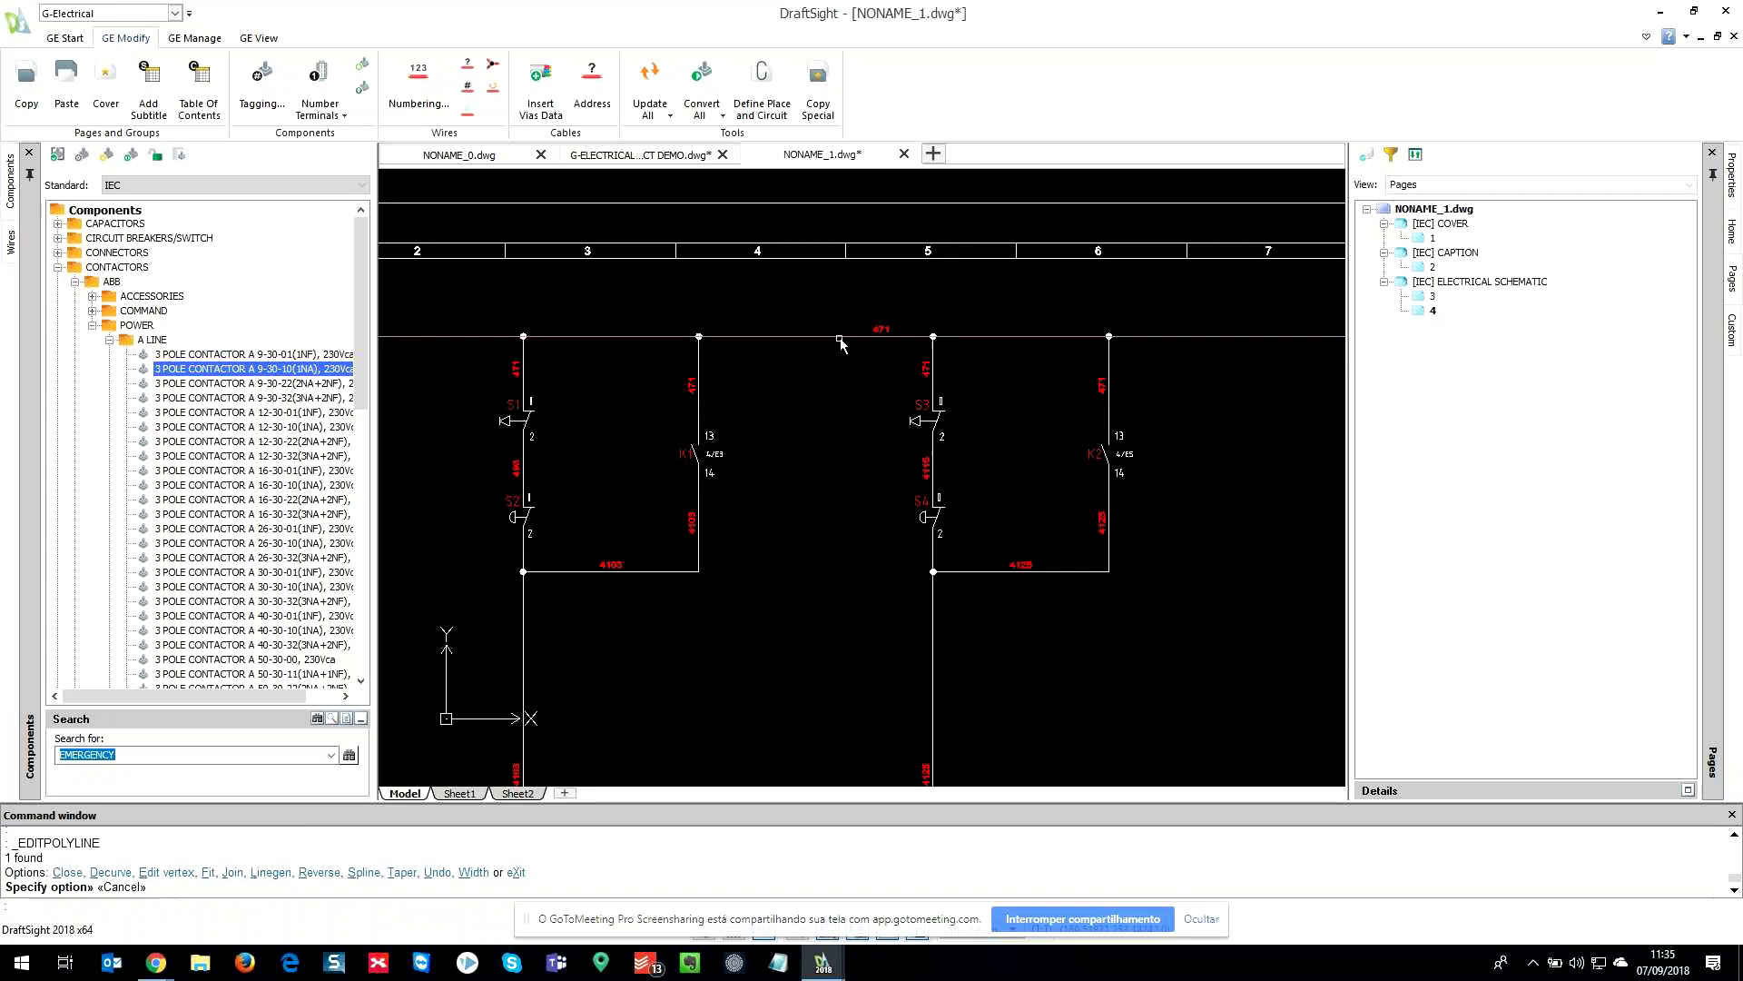
right_click(839, 336)
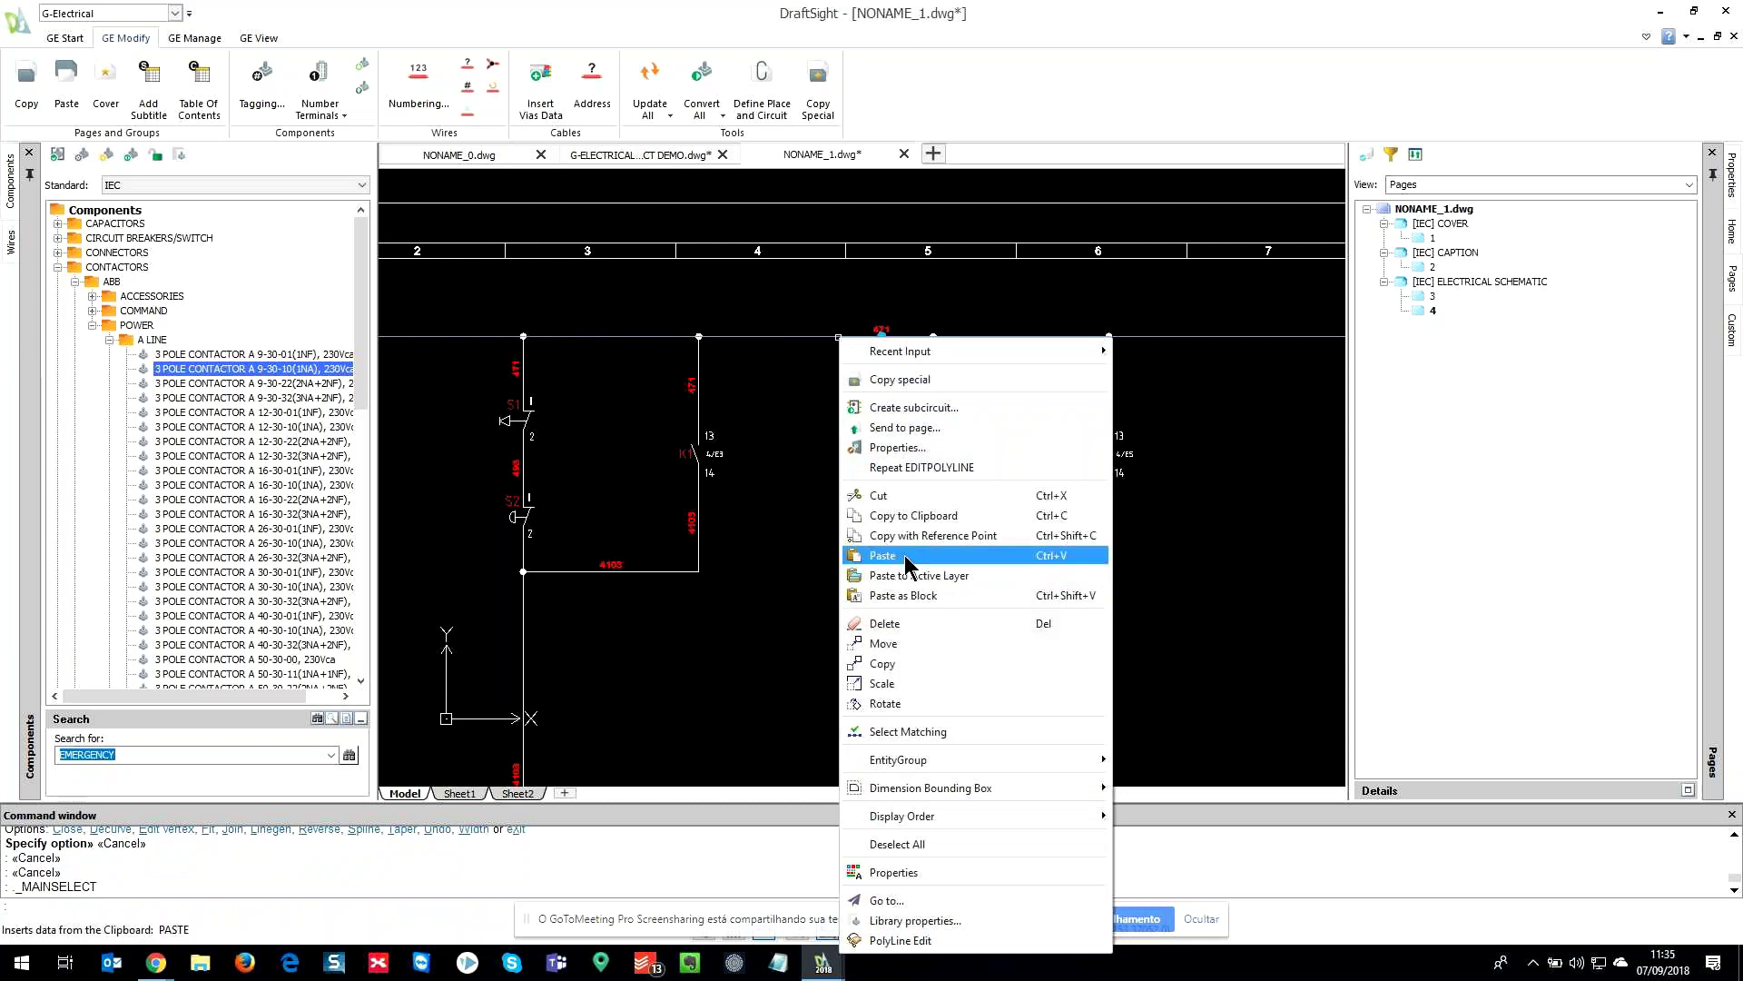
left_click(905, 450)
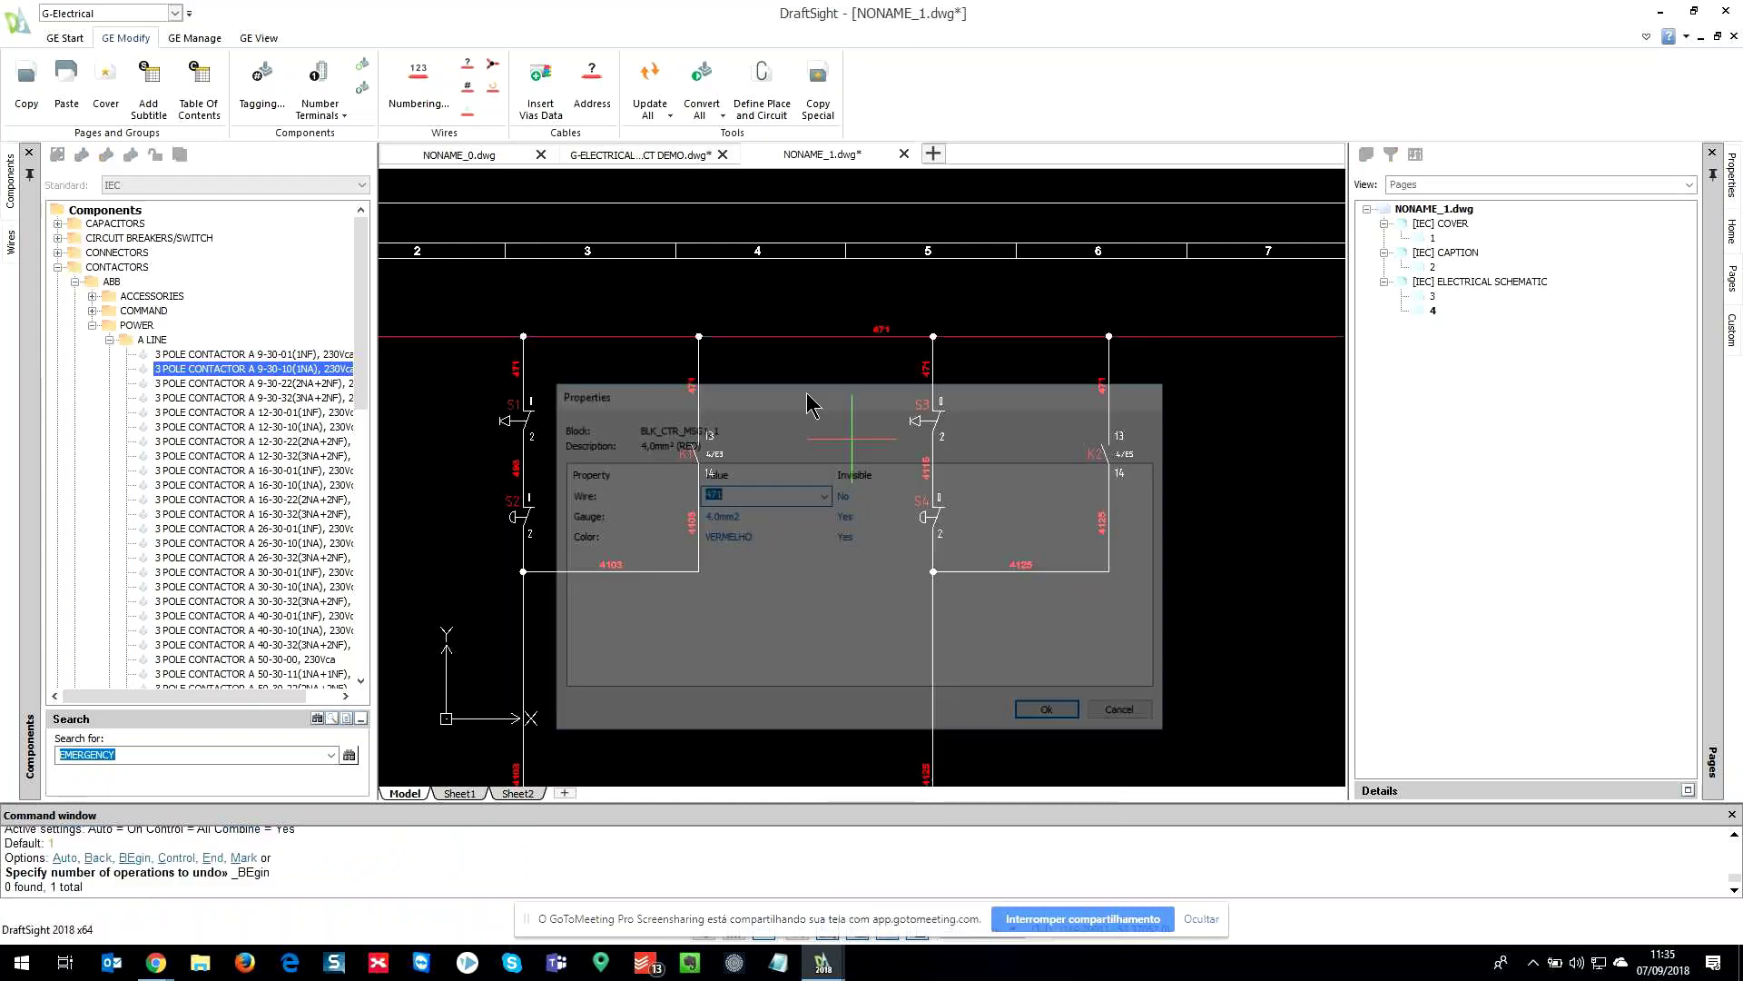
type("220V")
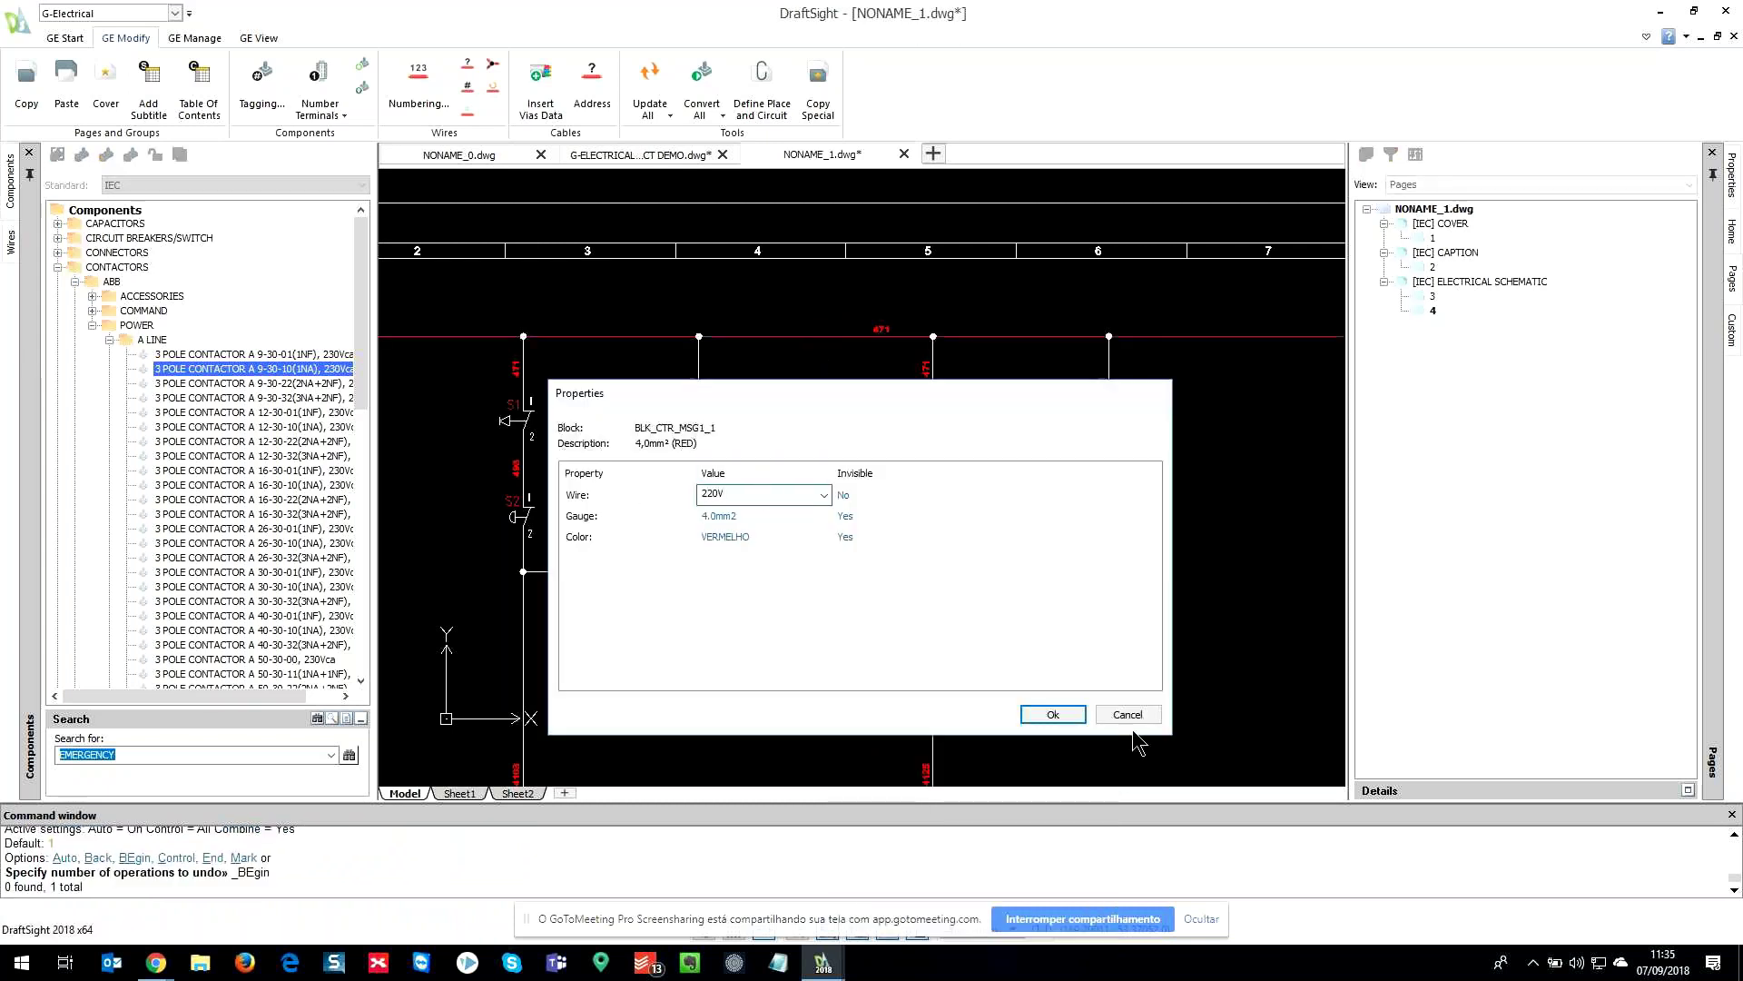
key("Return")
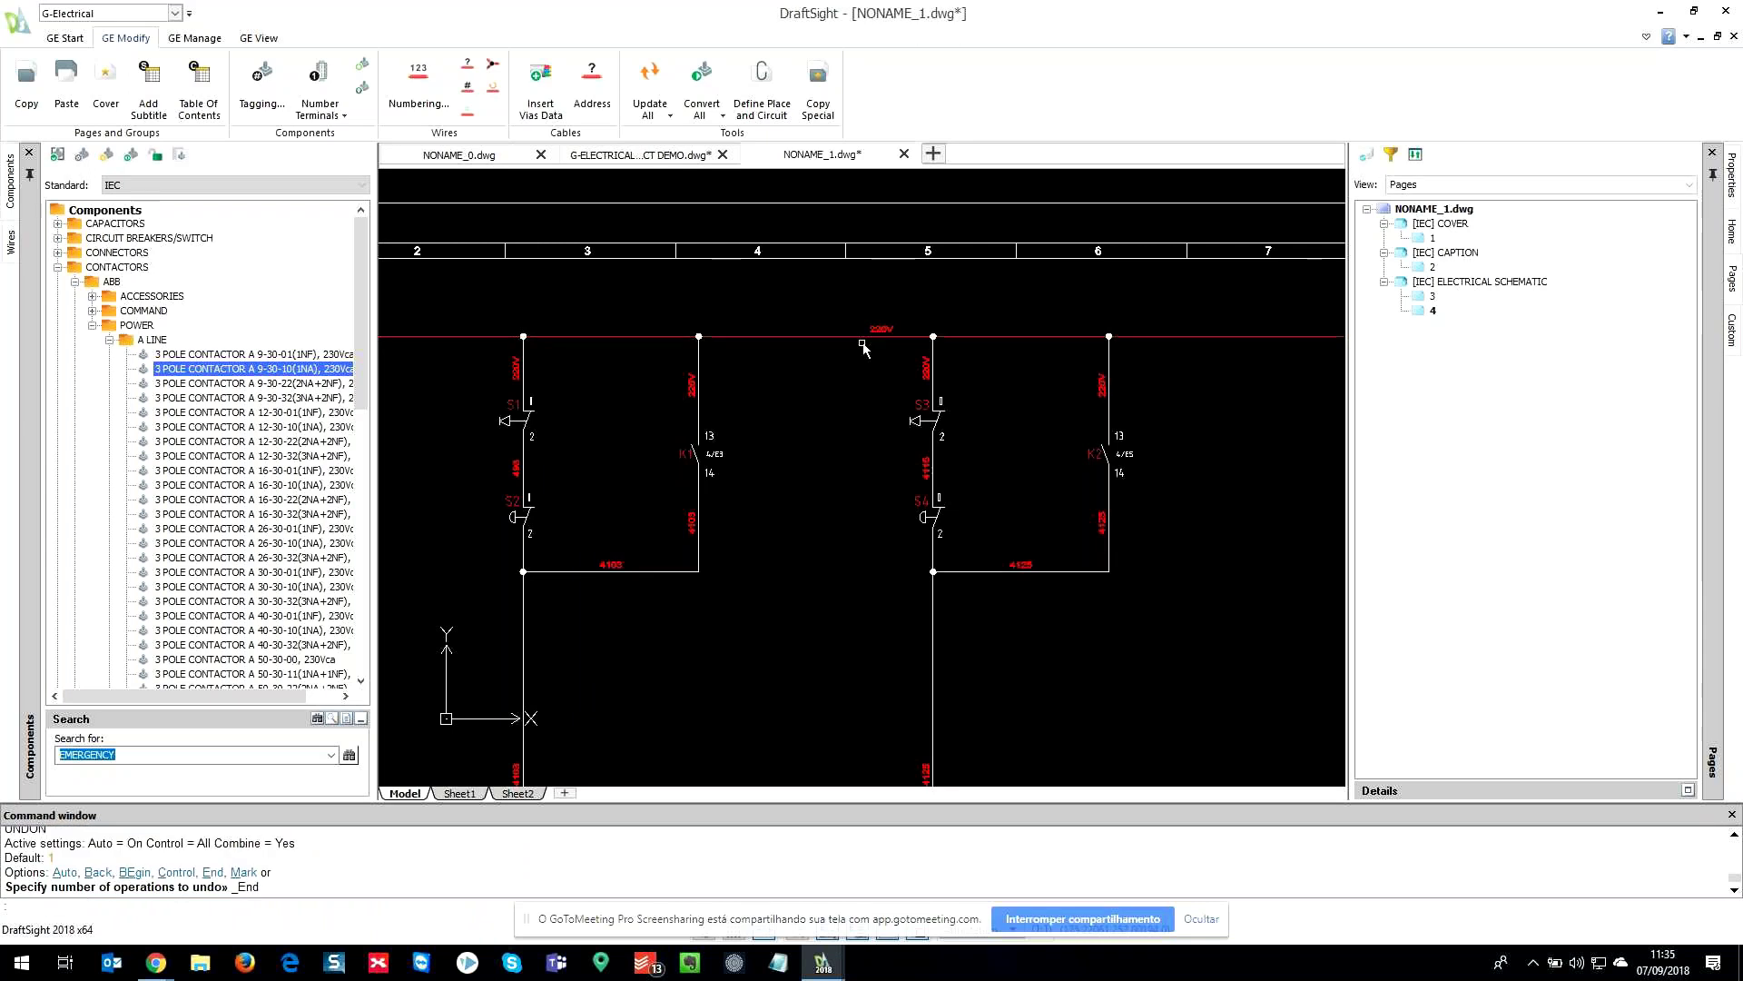
key("Escape")
key("Escape")
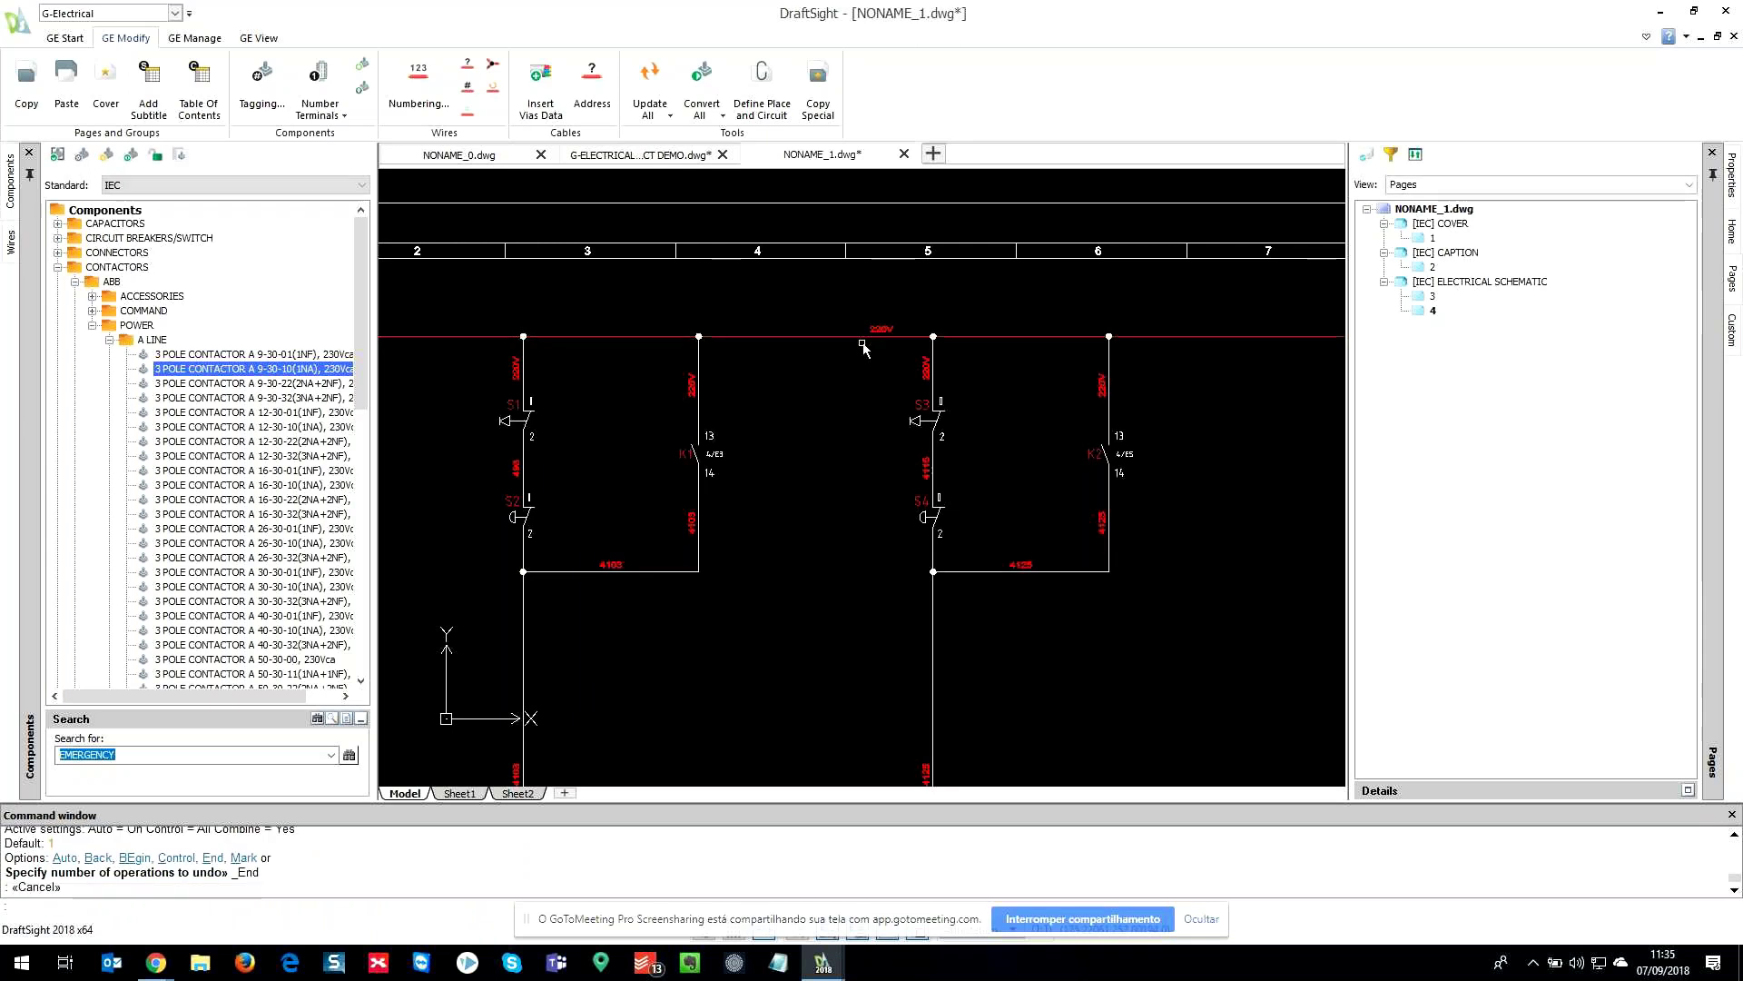
- Set the page description of page 3 to Power Schematic
scroll(576, 376, "up", 2)
scroll(621, 368, "up", 4)
scroll(621, 368, "down", 5)
scroll(726, 381, "up", 4)
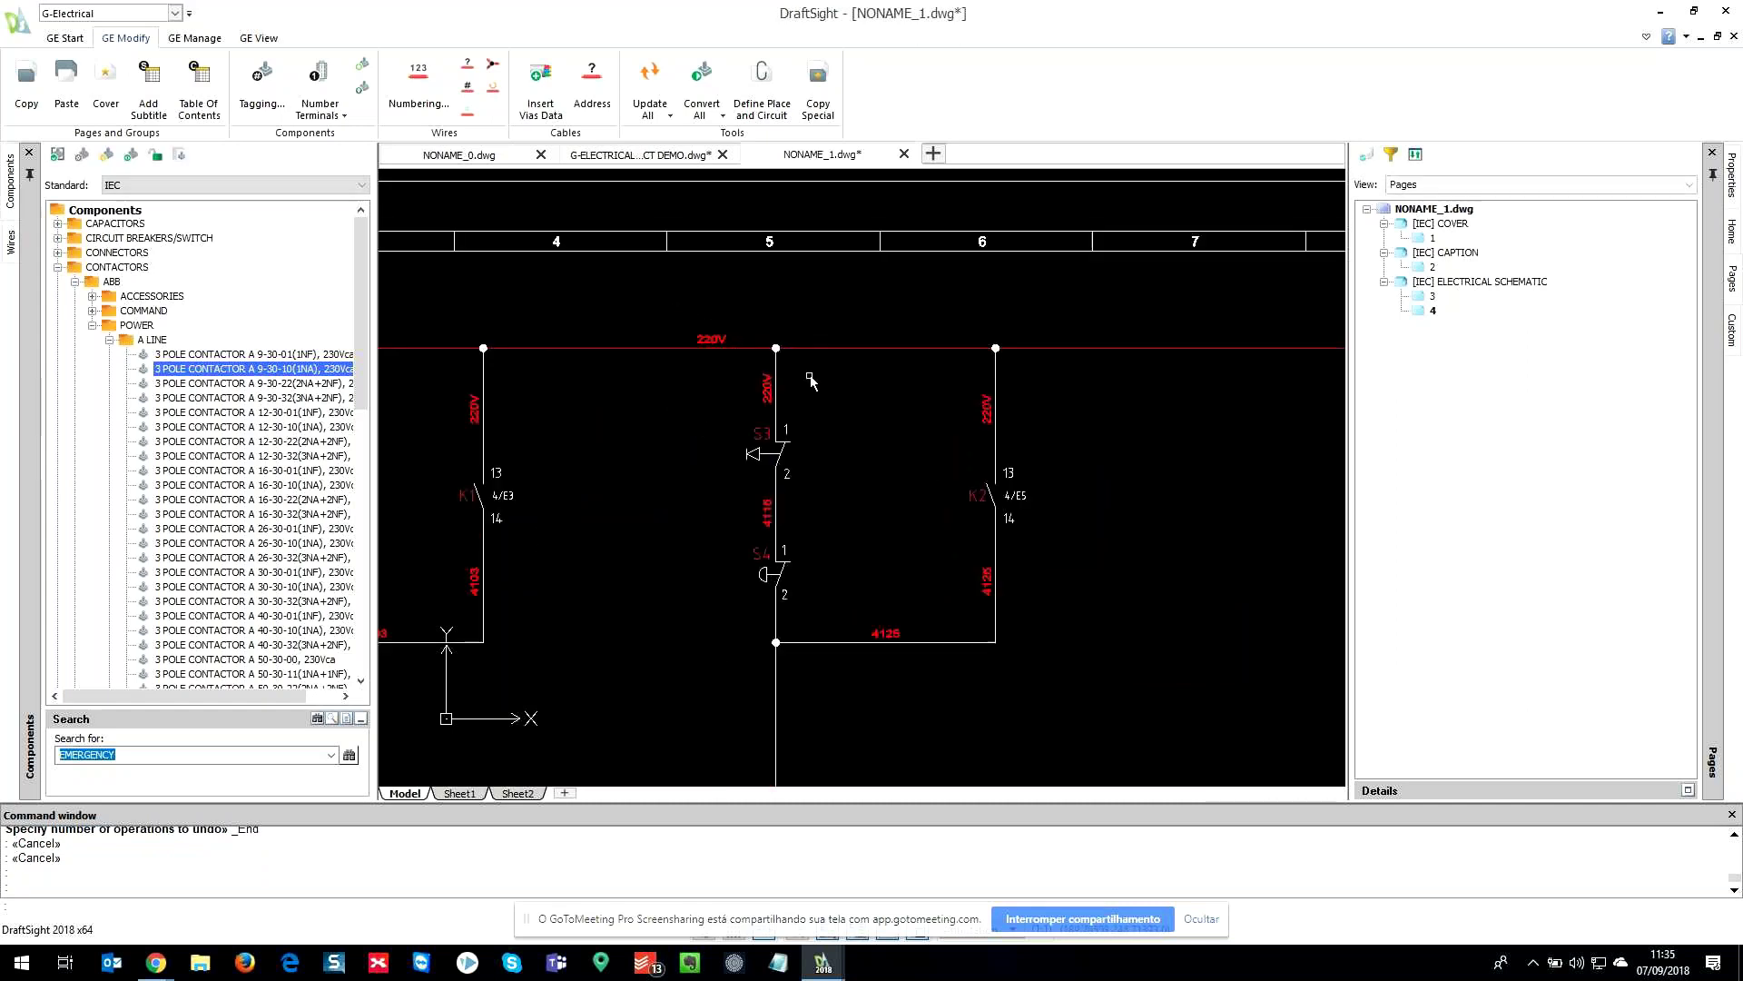
scroll(830, 383, "down", 4)
middle_click_drag(1063, 432, 1086, 415)
right_click(1433, 296)
left_click(1463, 516)
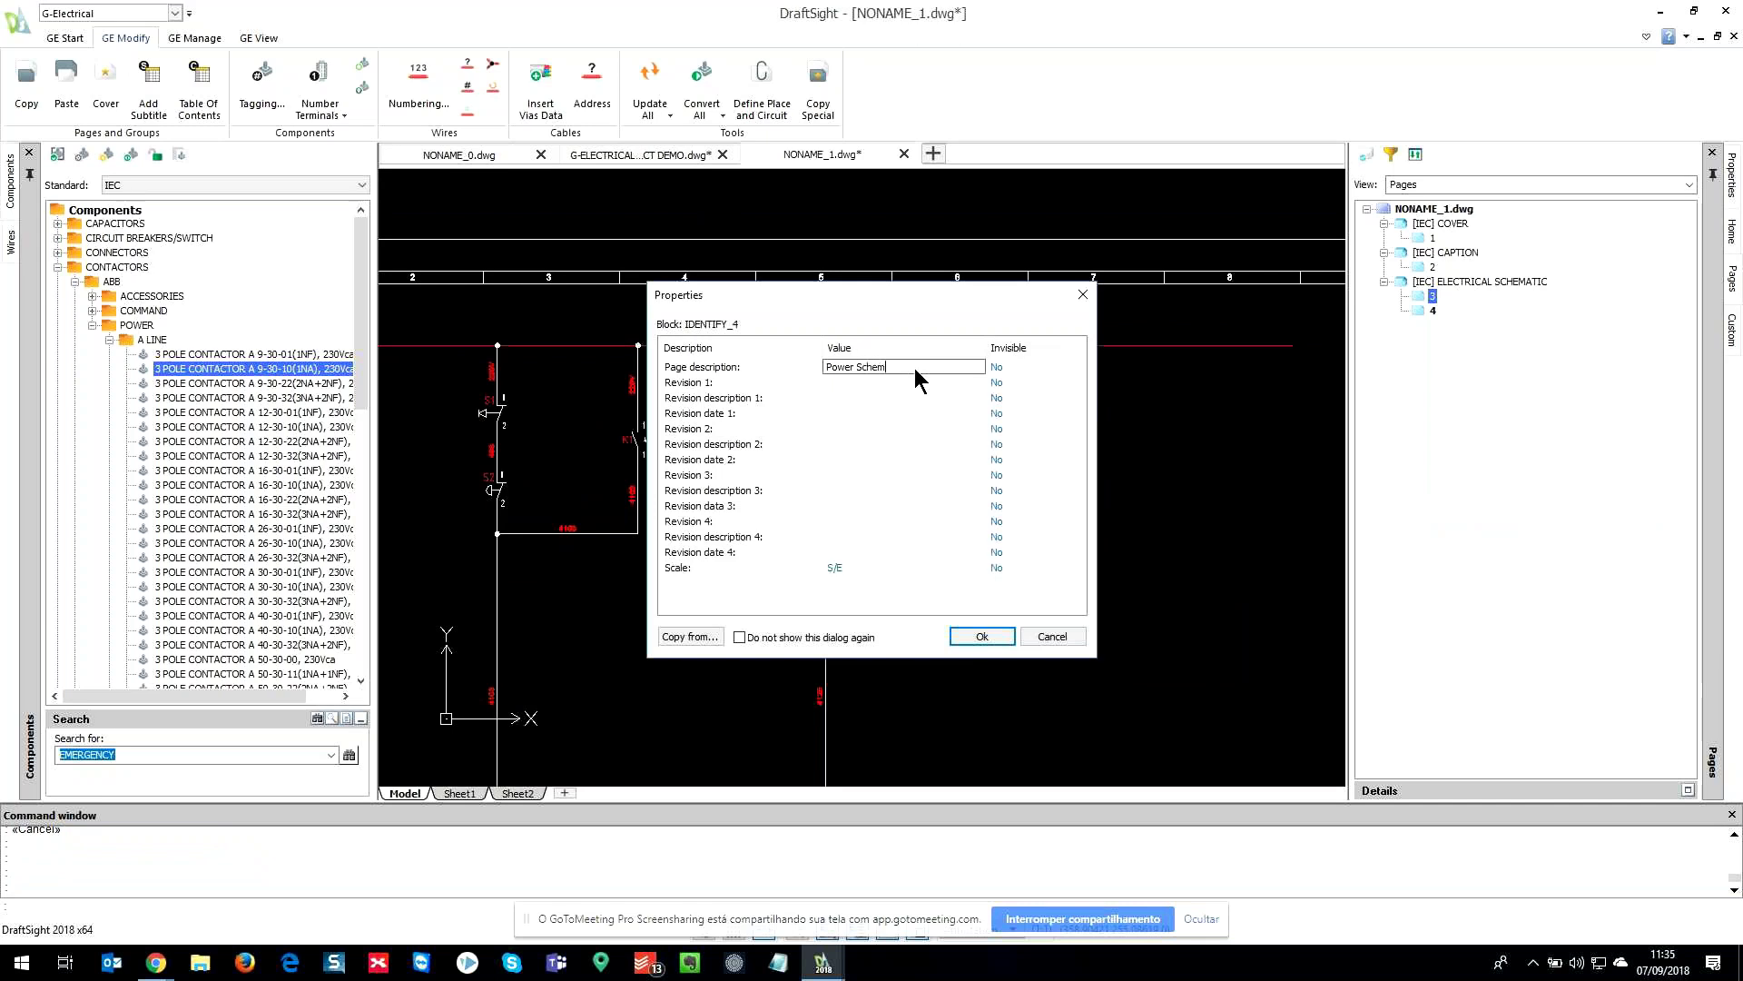
key("Return")
left_click(982, 636)
- Set the page description of page 4 to Comand Schematic
right_click(1433, 310)
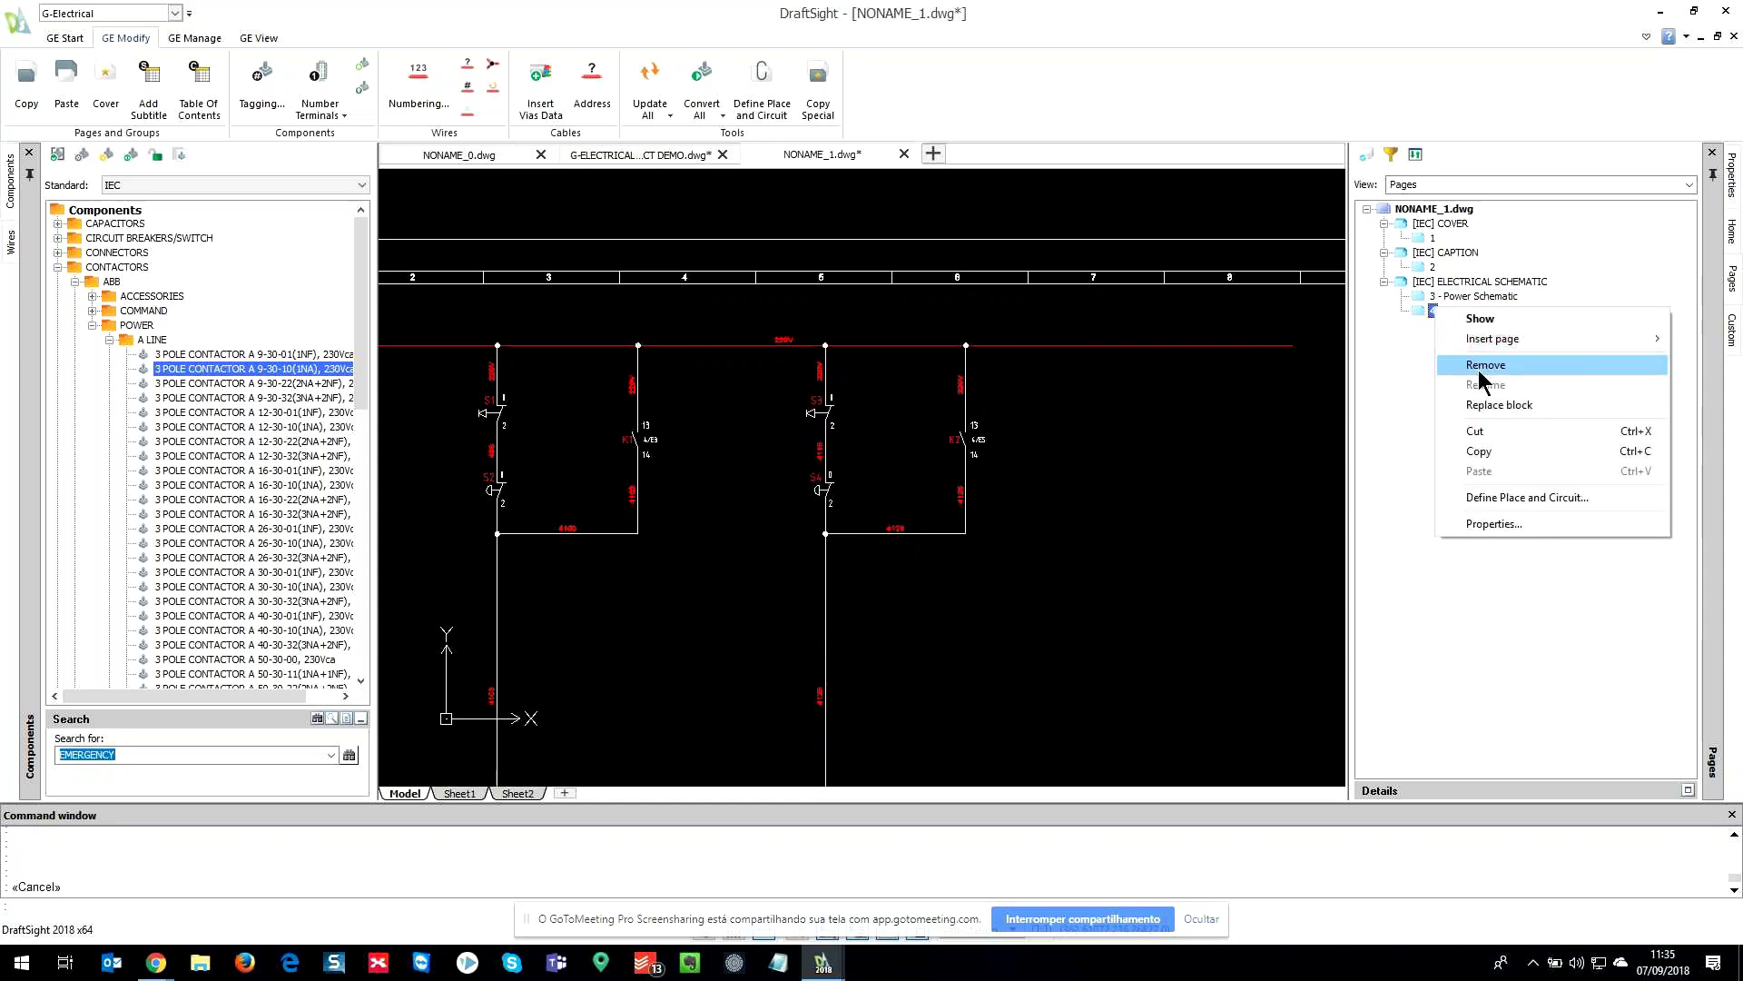
left_click(1494, 524)
type("Comand ")
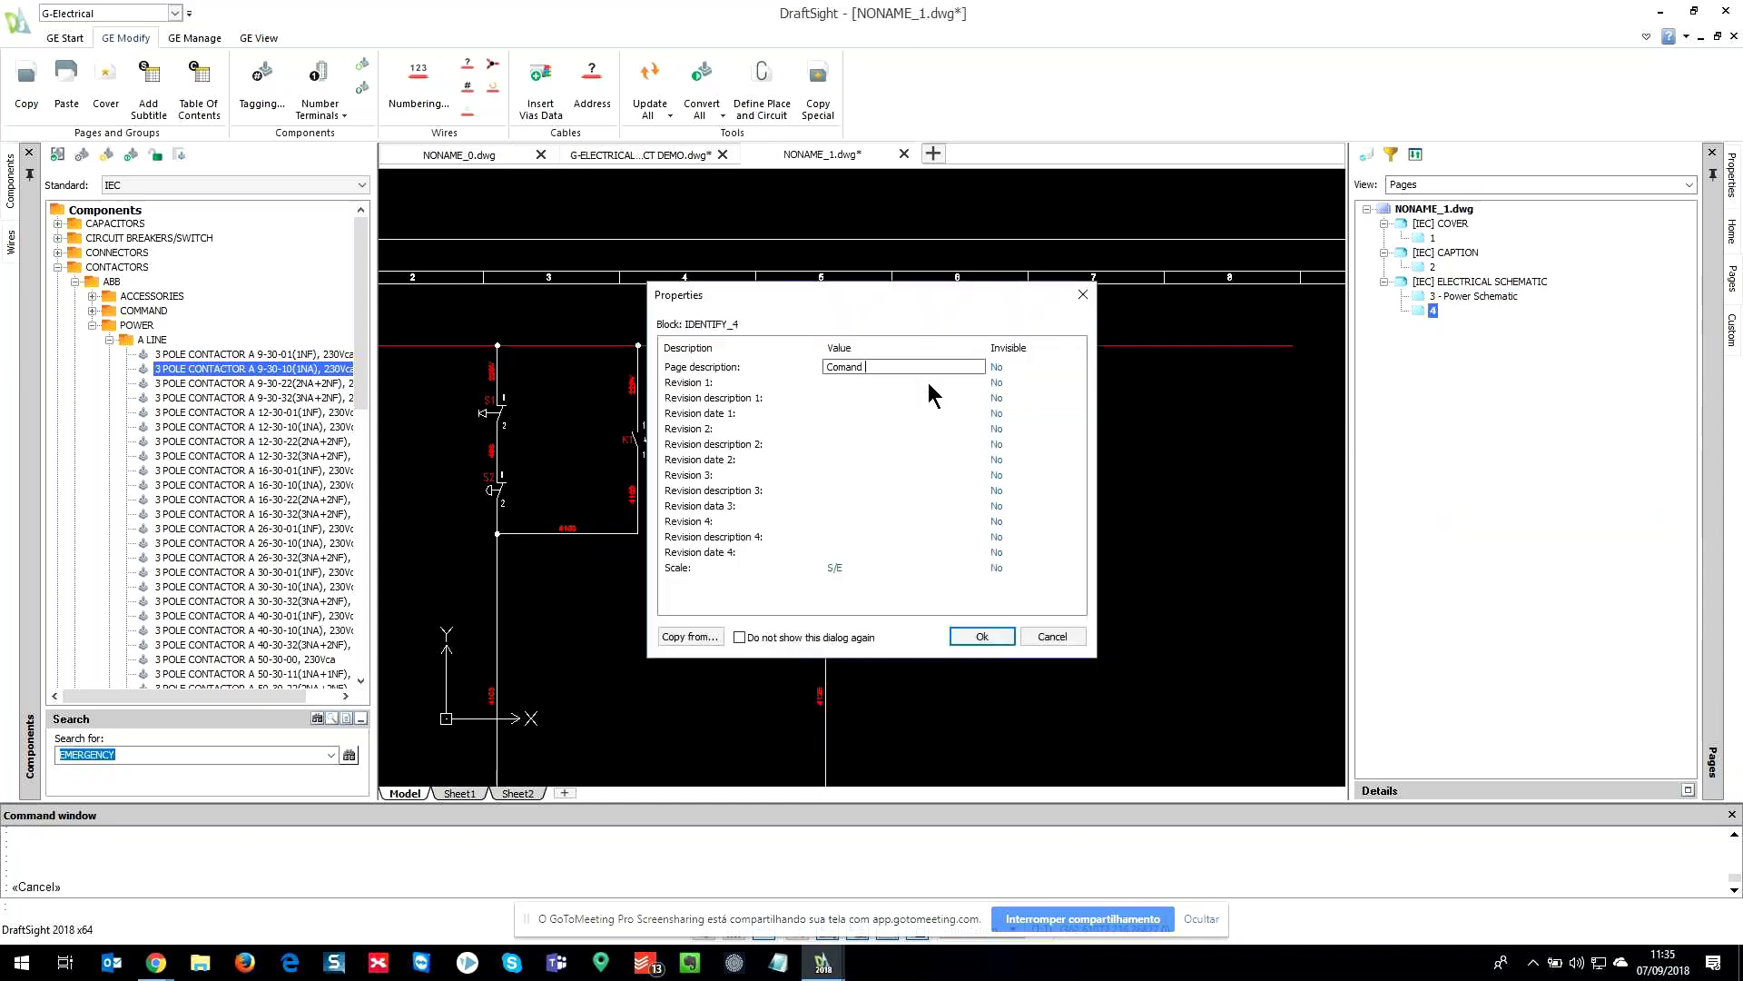
type("Schematic")
left_click(1004, 633)
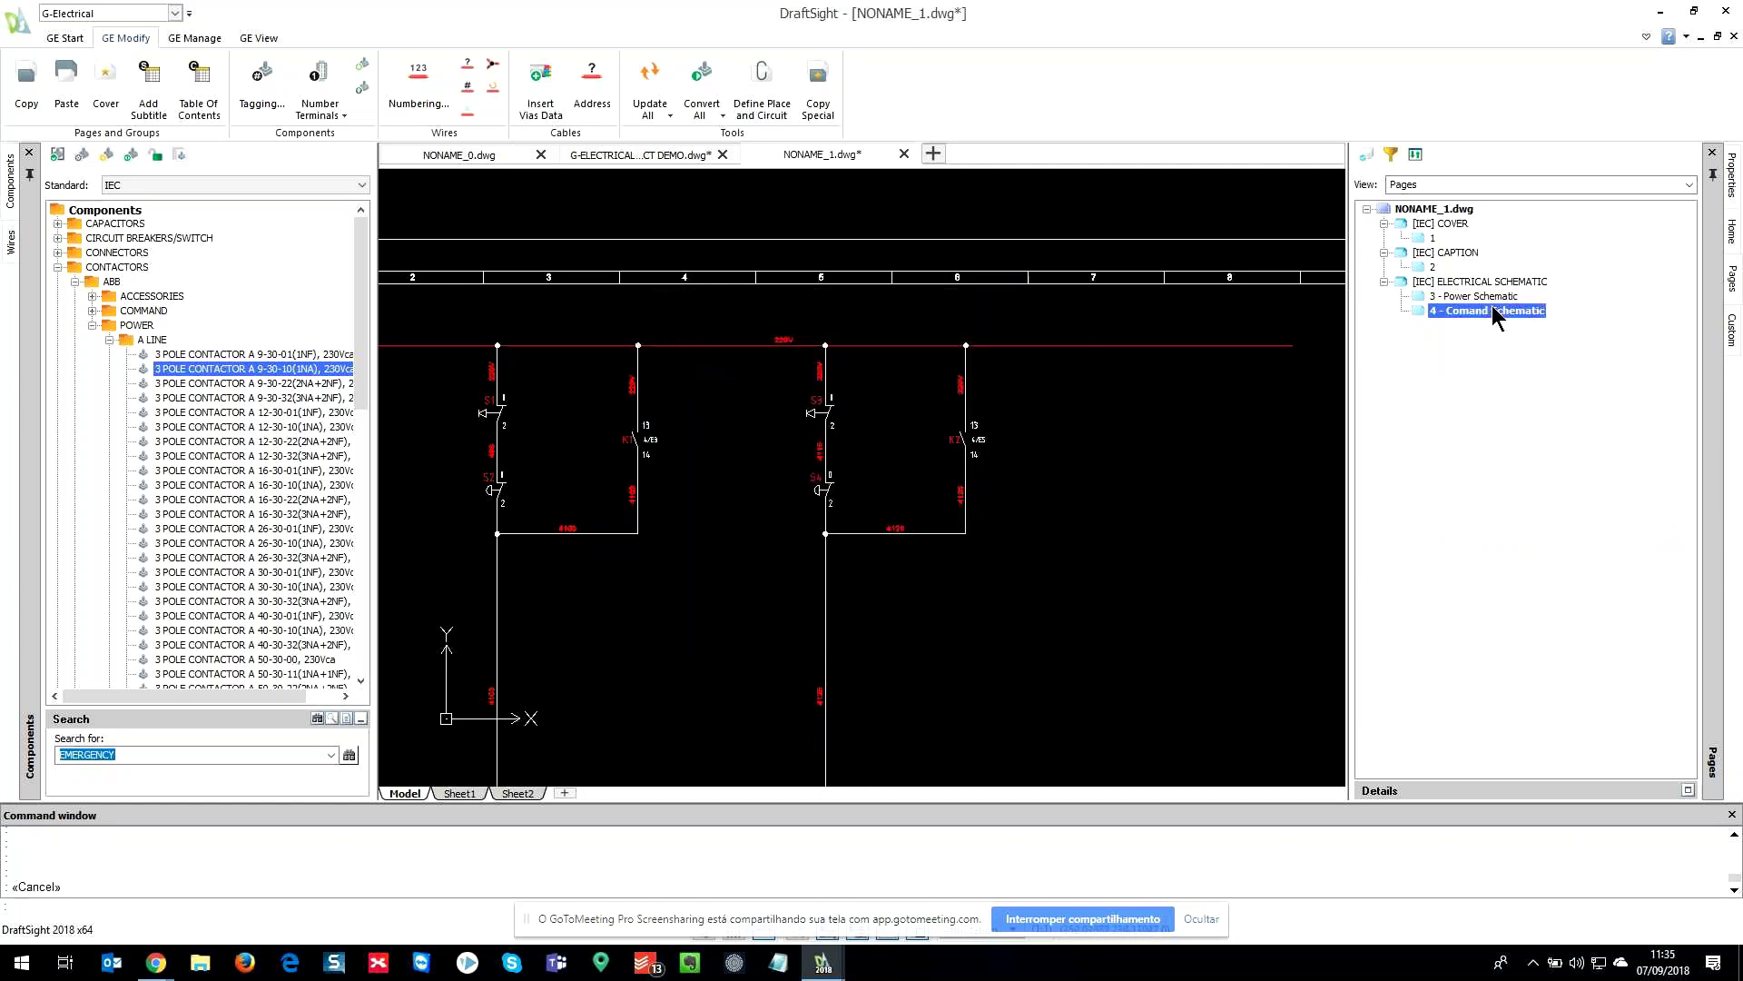
- Open the [IEC] COVER group's properties and set the customer to Graebert
left_click(1449, 224)
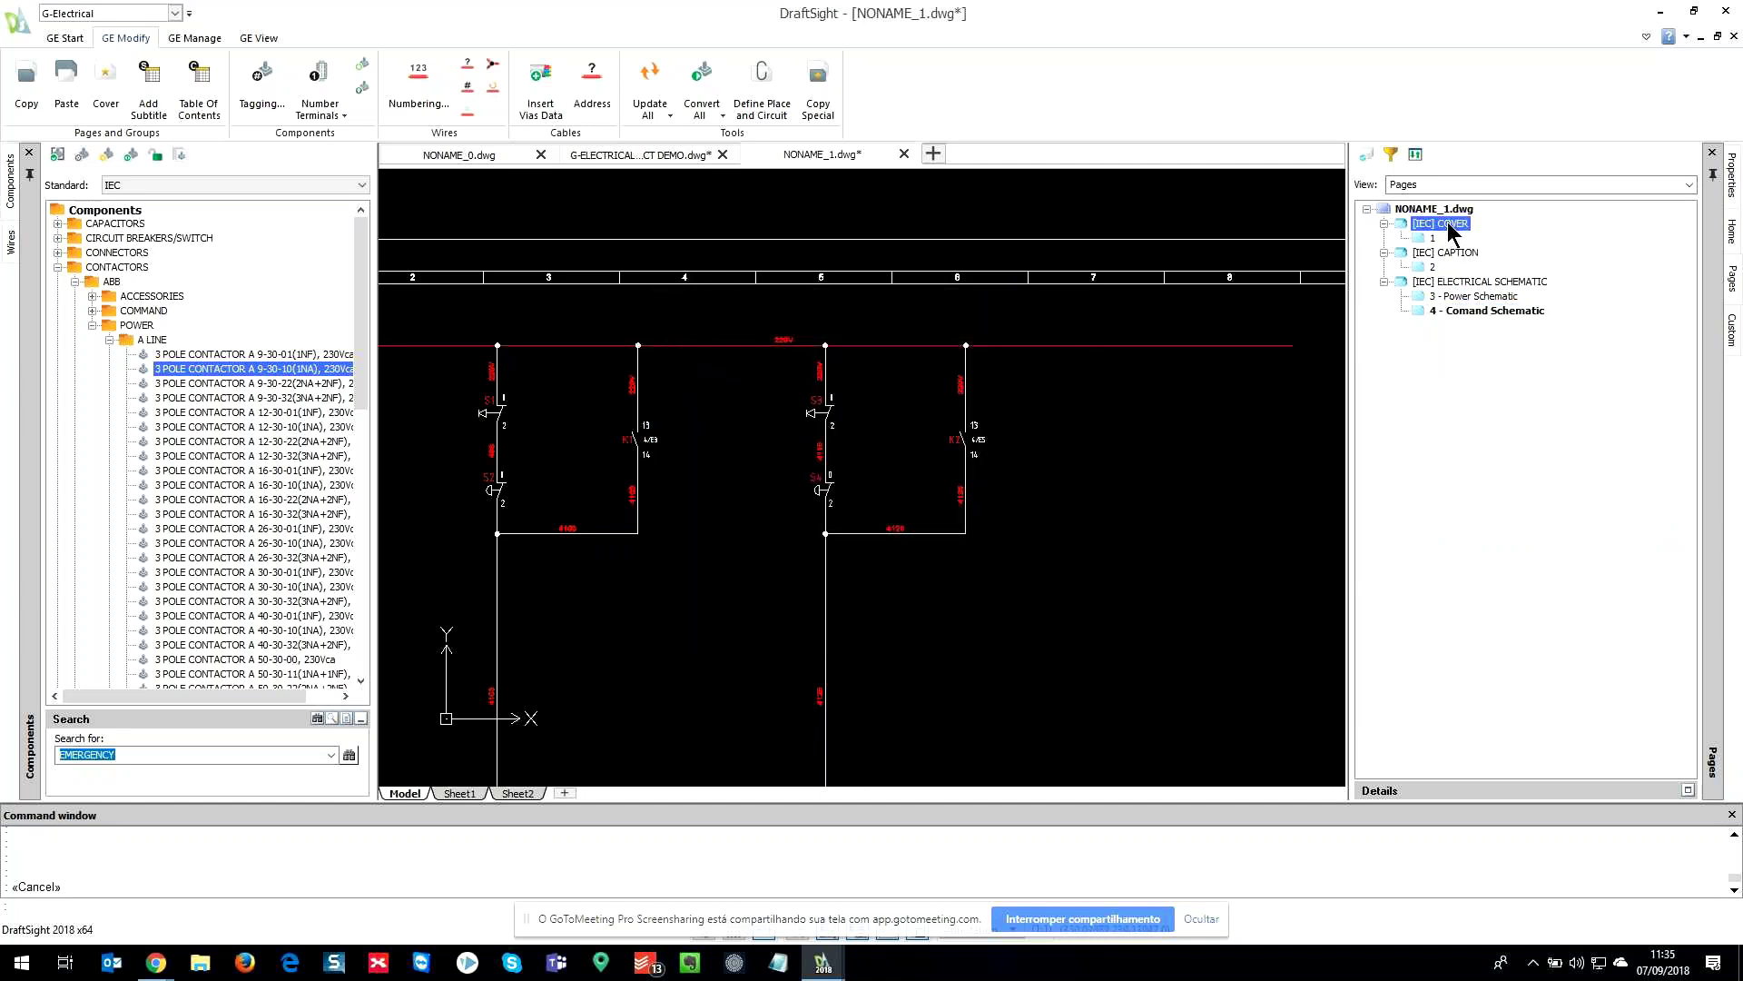
right_click(1452, 232)
left_click(1507, 526)
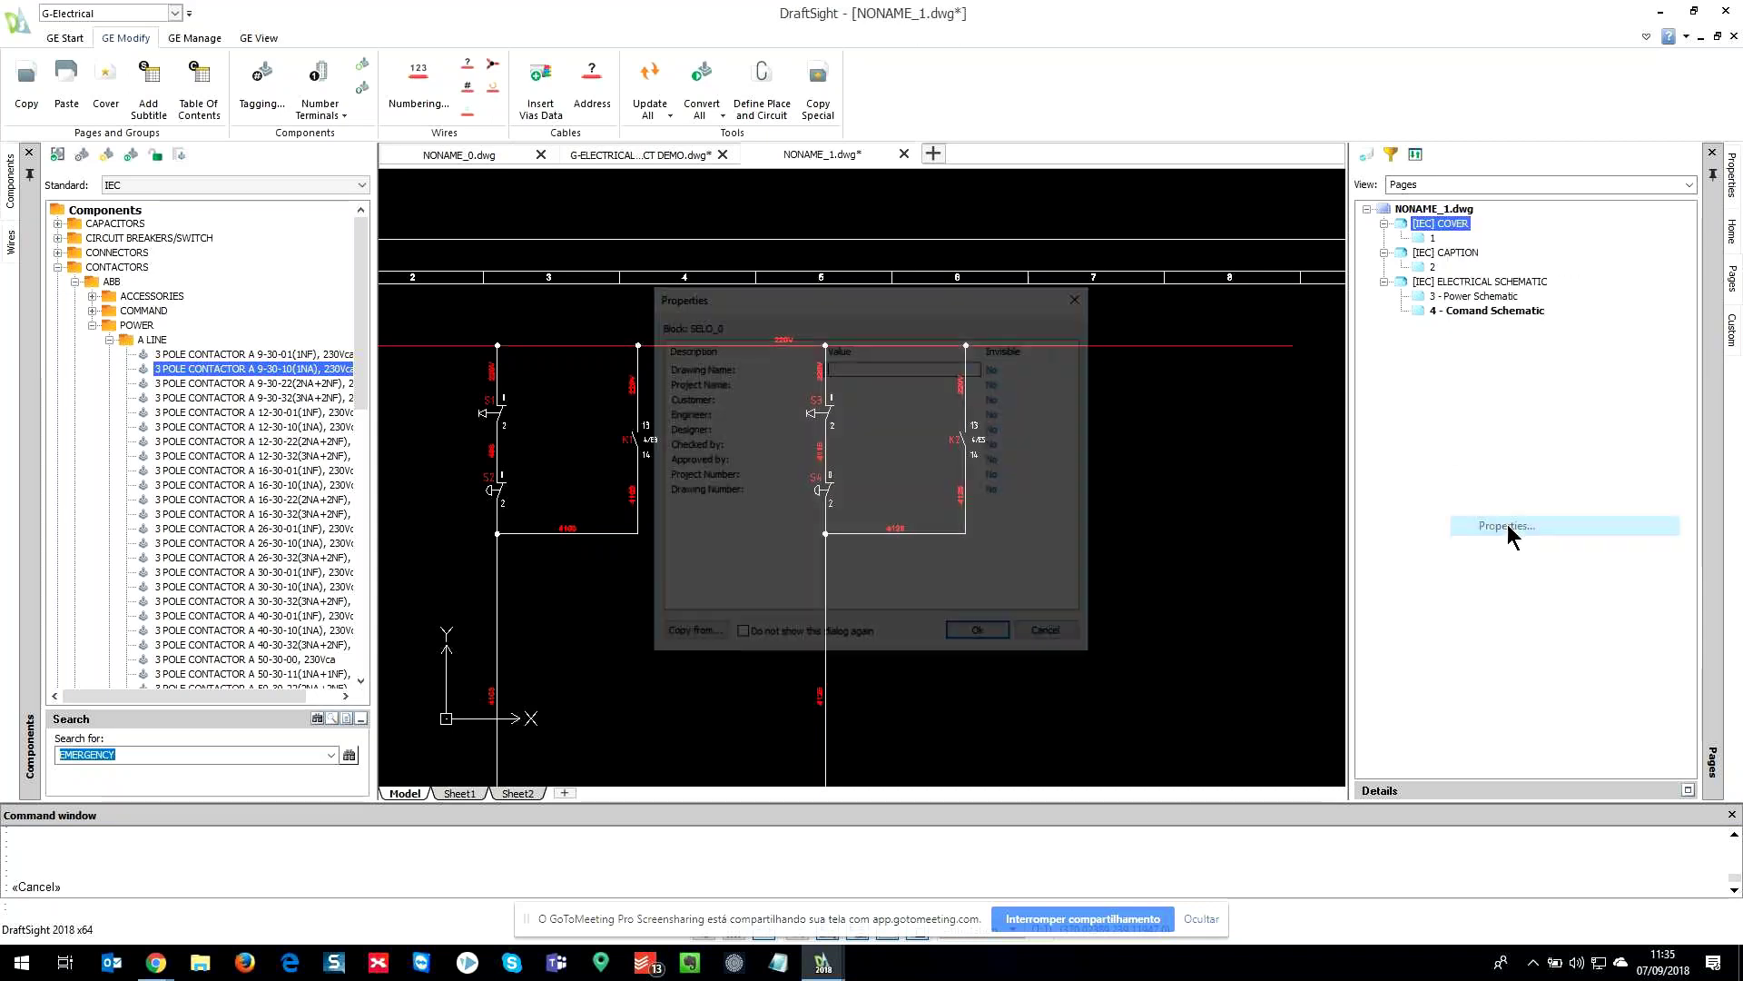
left_click(809, 399)
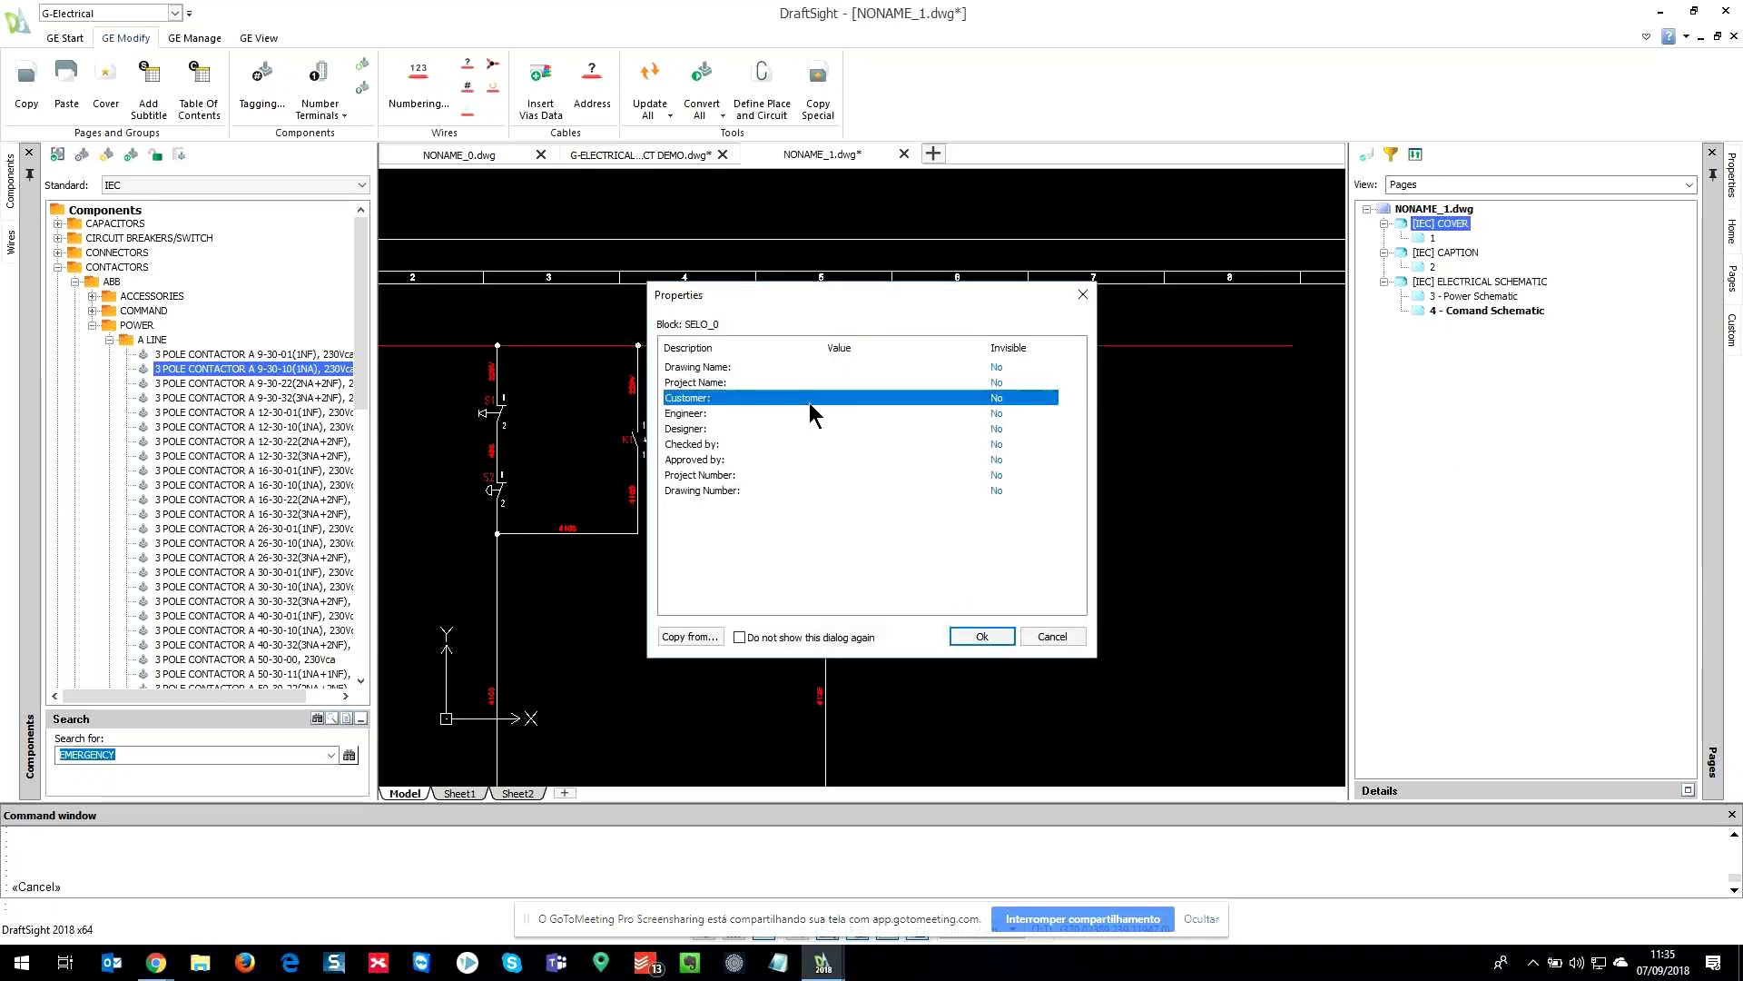
left_click(863, 400)
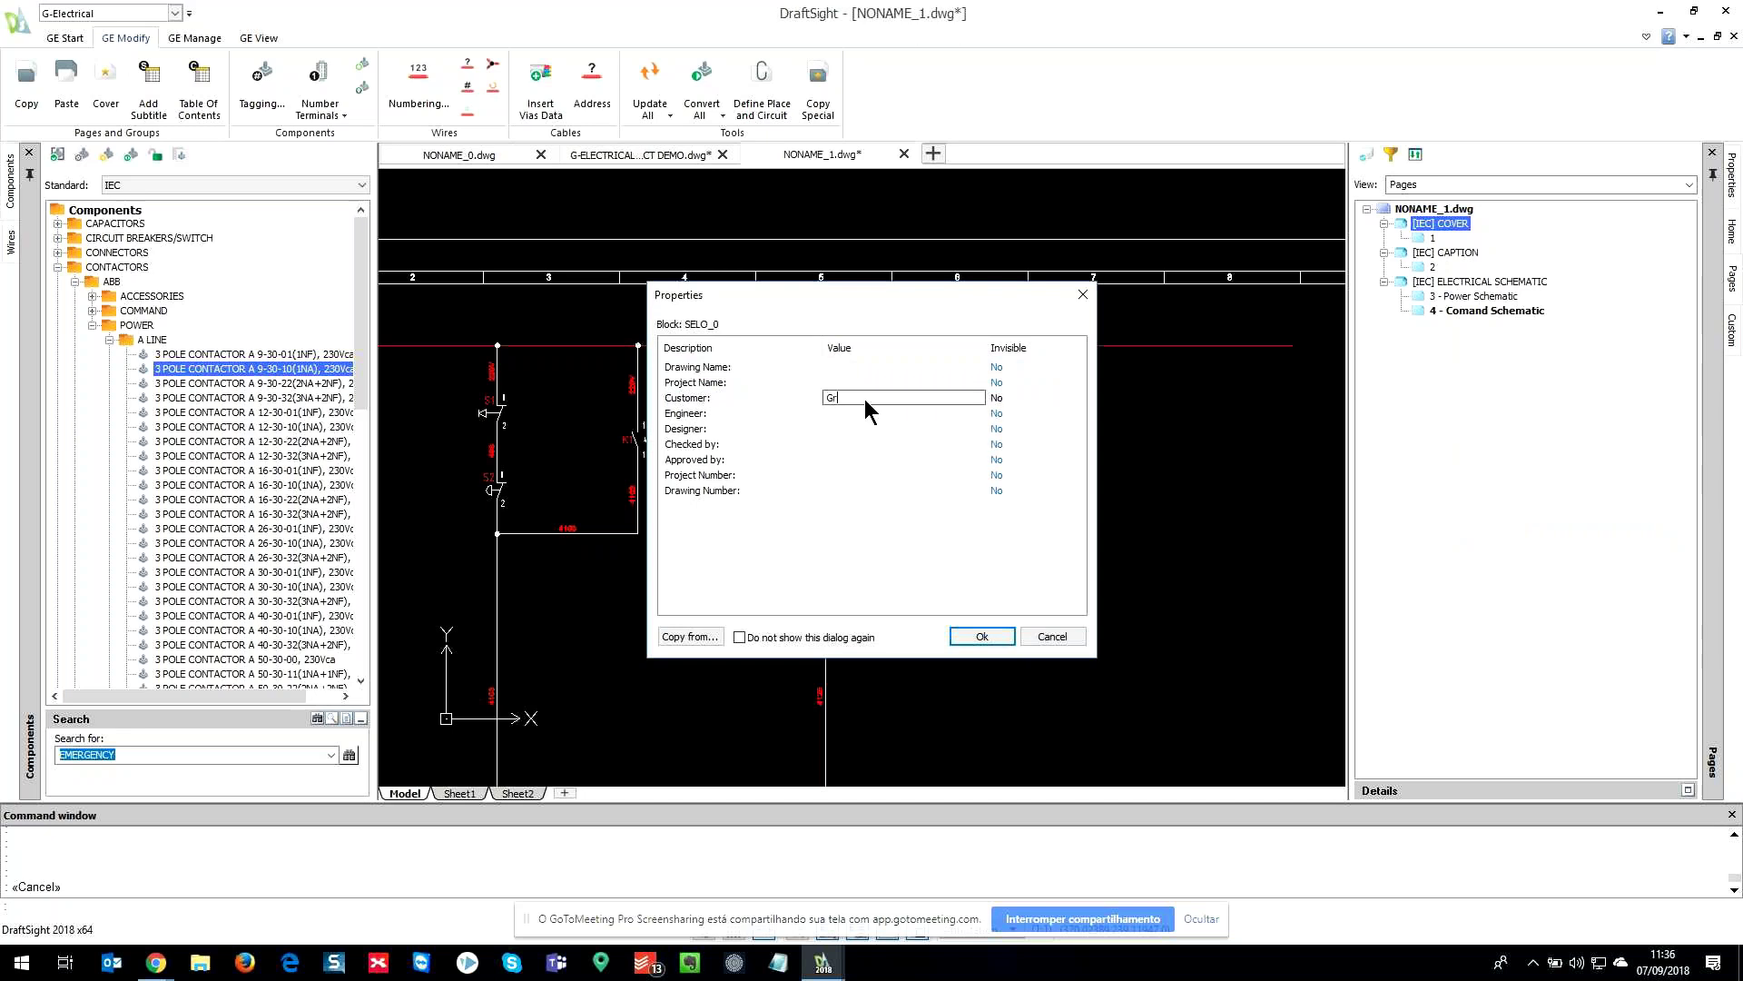
type("Graeber")
key("Tab")
- Enter the names of the engineer, designer, checker and approver in the [IEC] COVER group's properties and apply them
type("Kevin")
key("Tab")
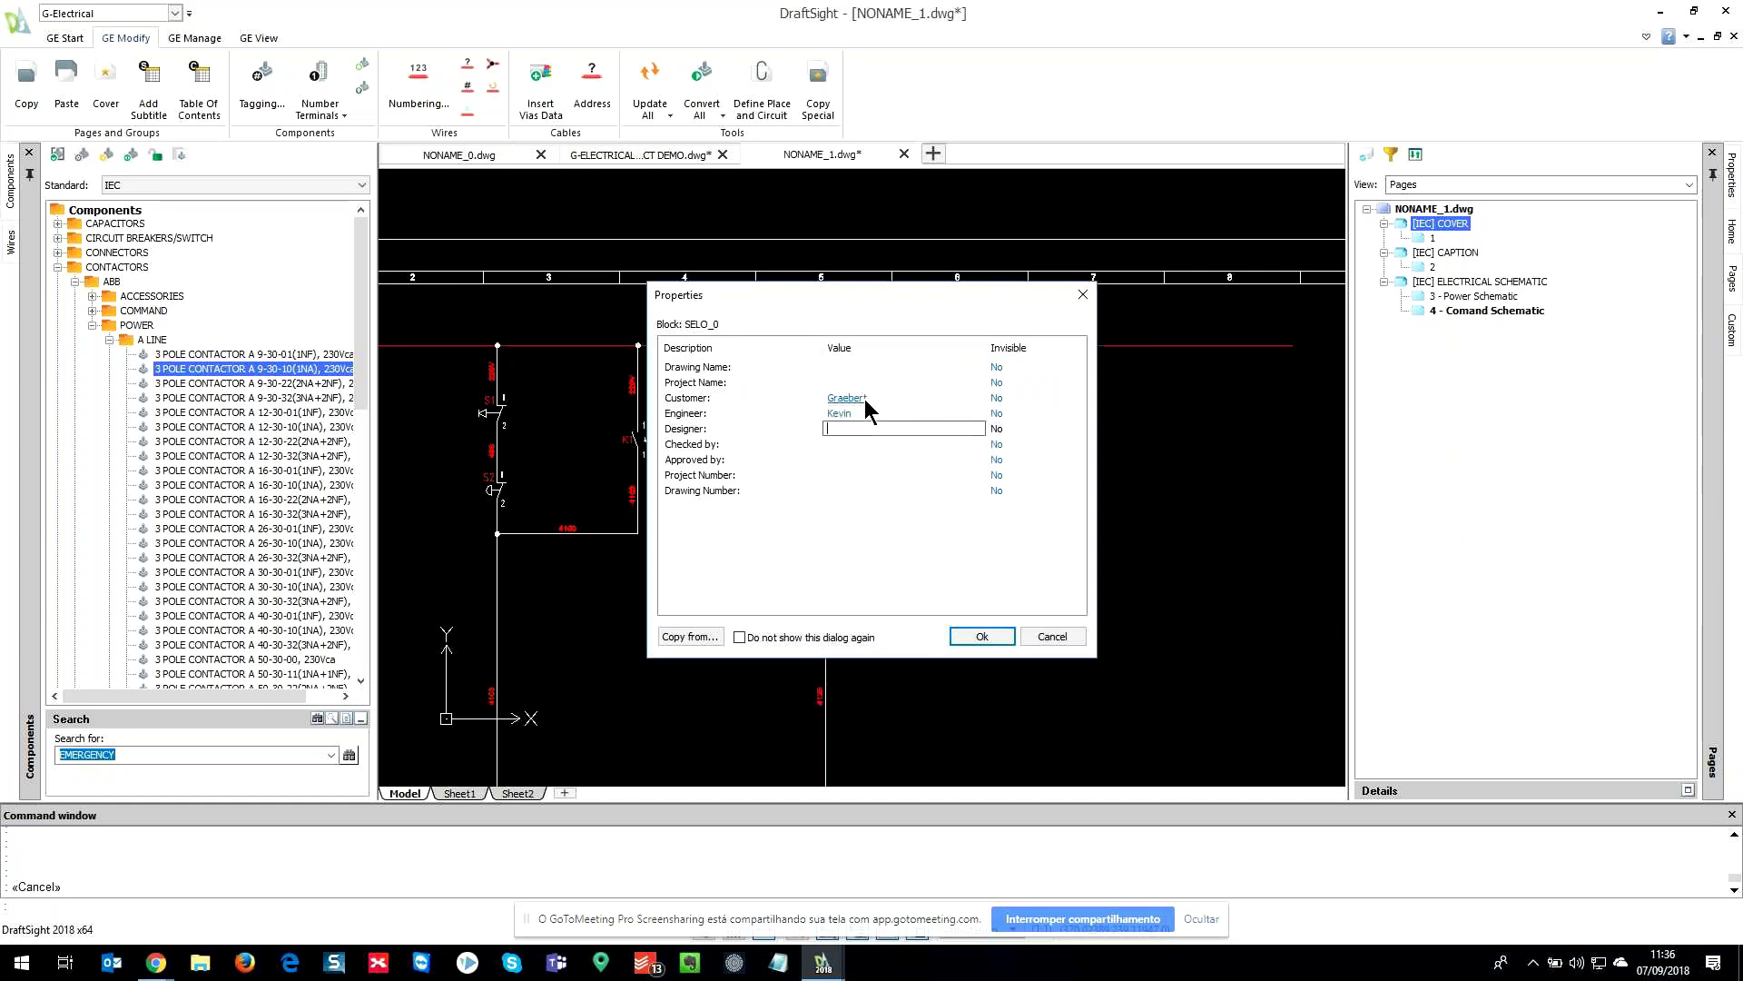
type("Gabriel")
key("Tab")
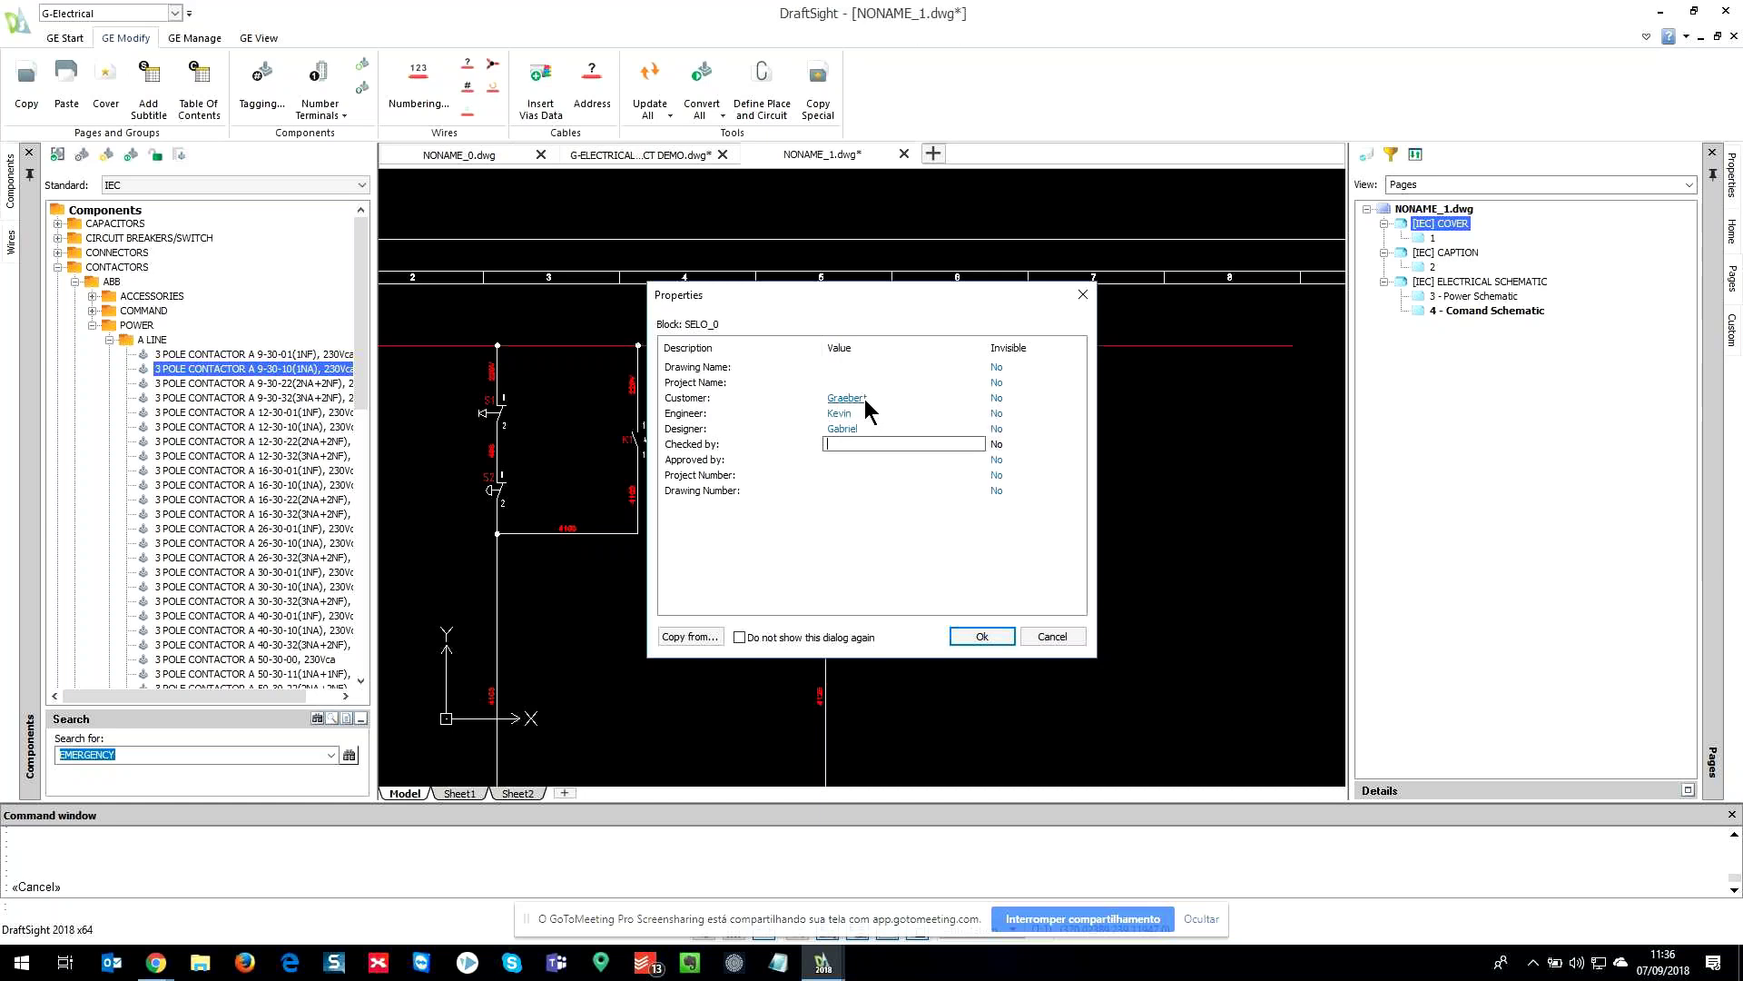
type("Cedric")
key("Tab")
type("Rodrigo")
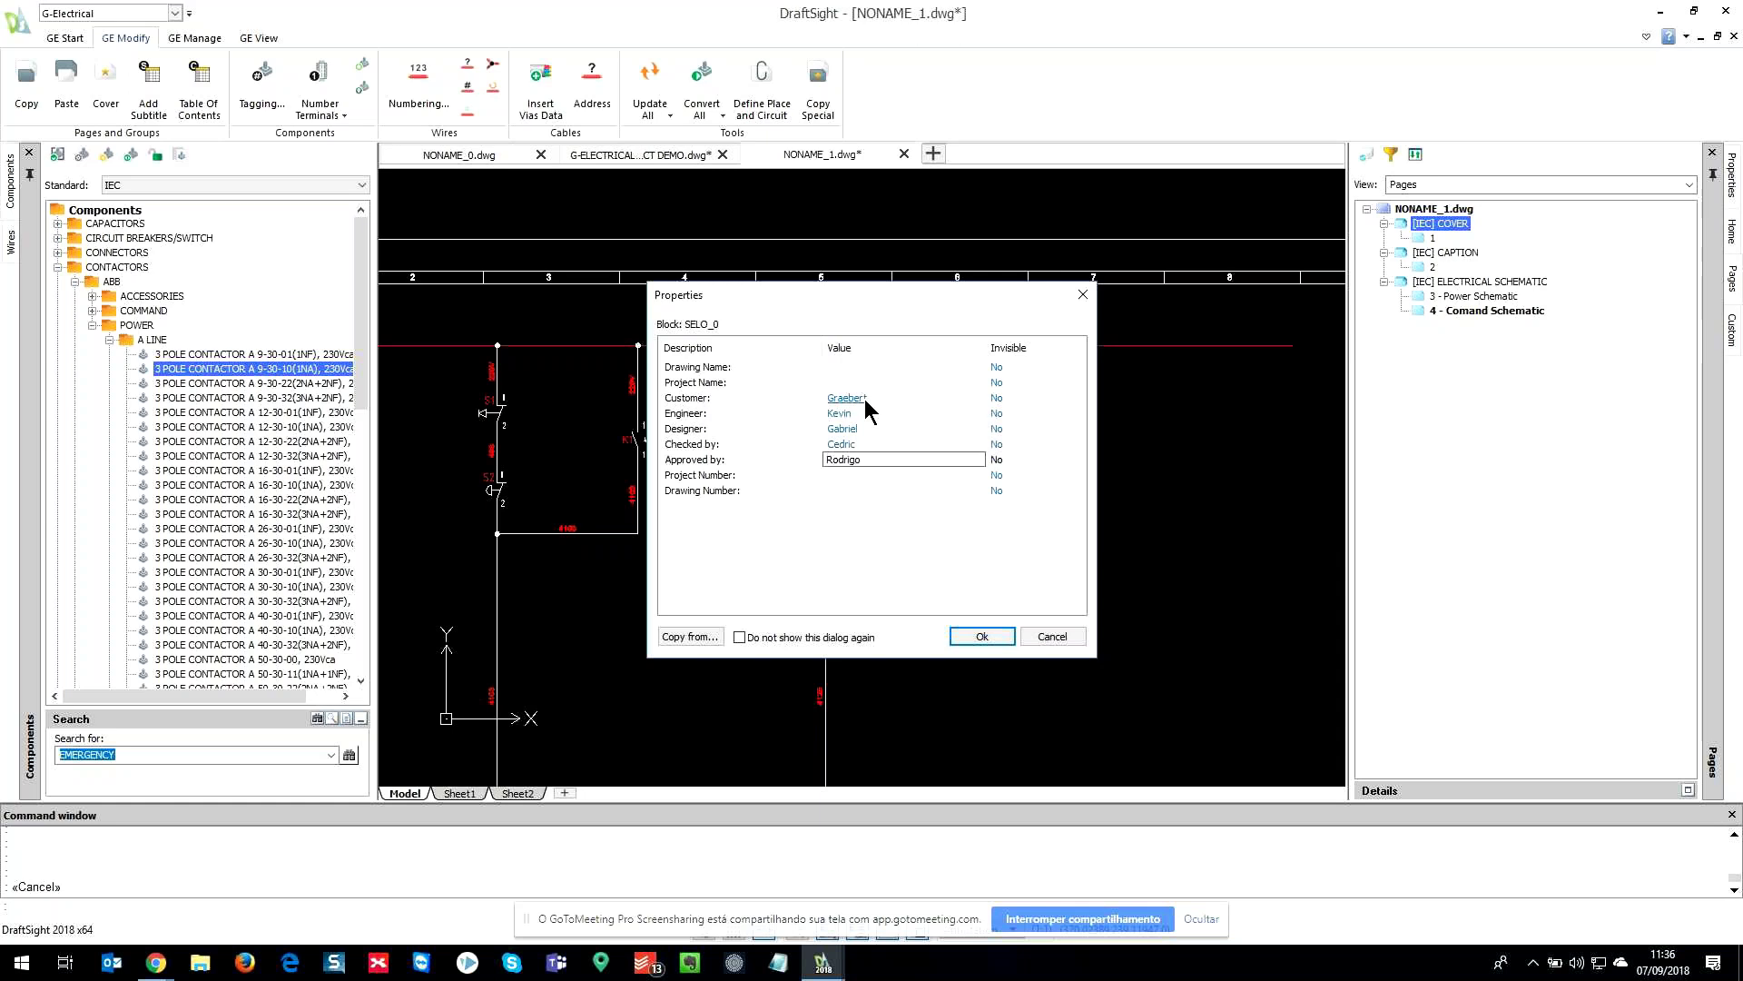
left_click(1002, 638)
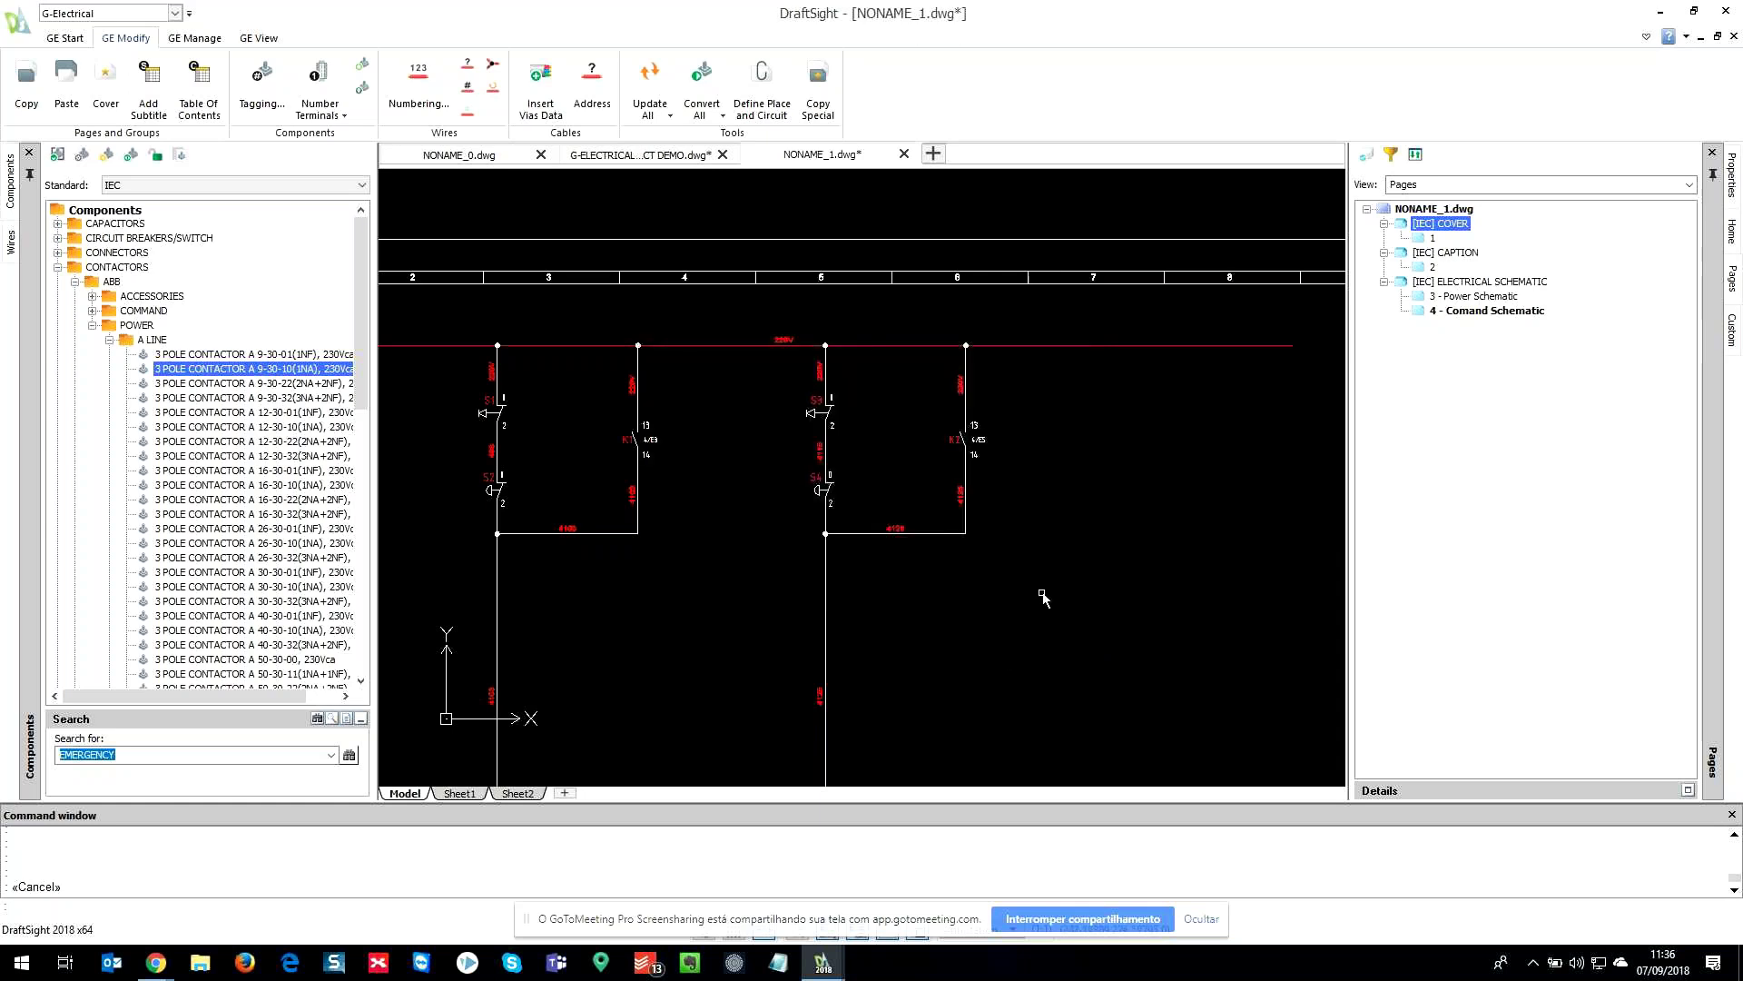
- Open cover page 1 and examine the customer and responsible-person fields in its title block
left_click(1431, 238)
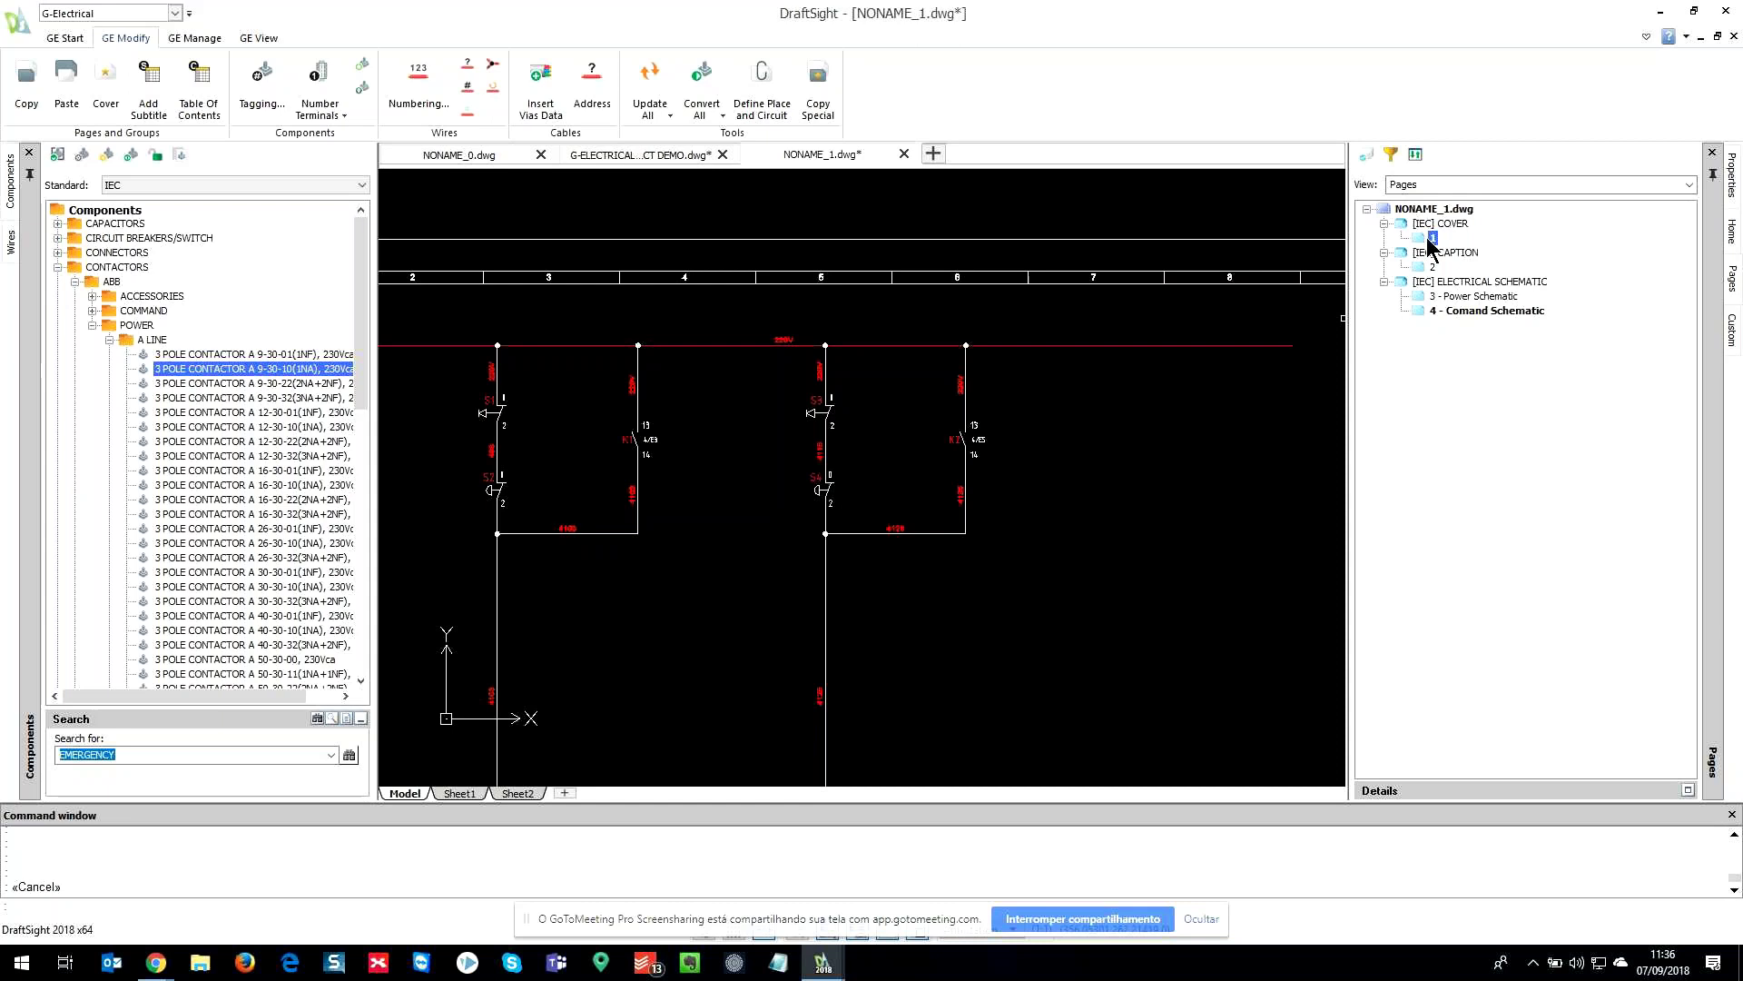
double_click(1431, 239)
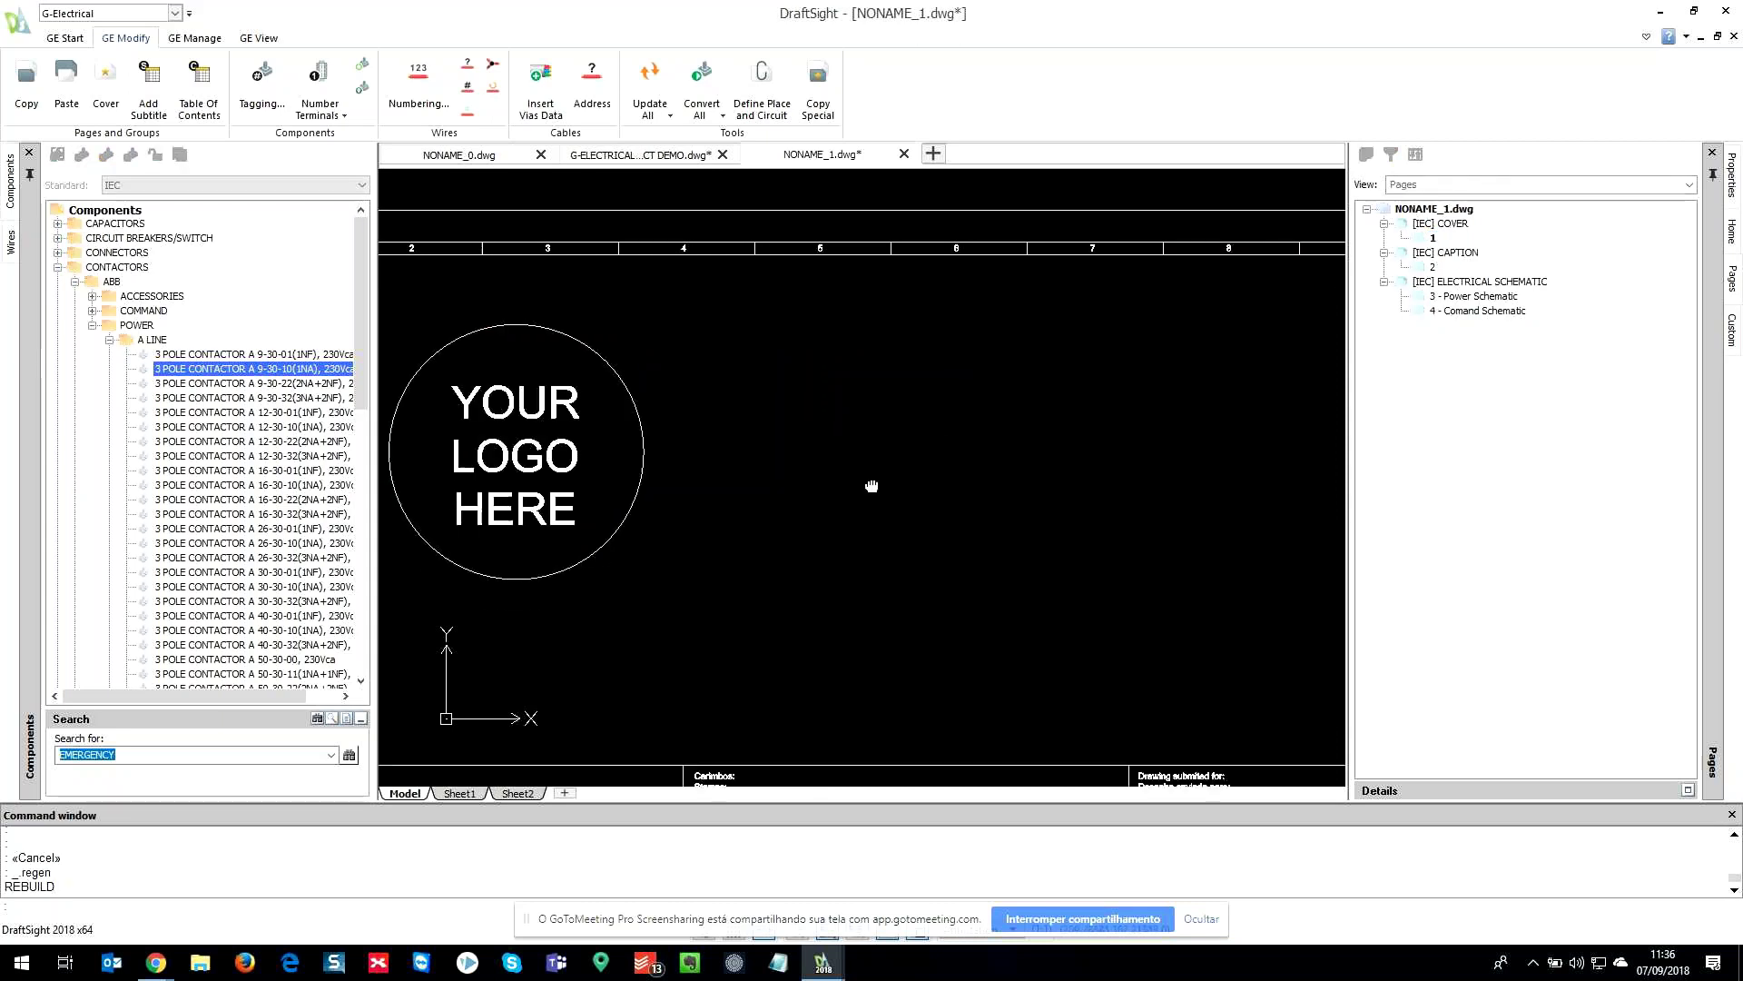
middle_click_drag(871, 486, 856, 381)
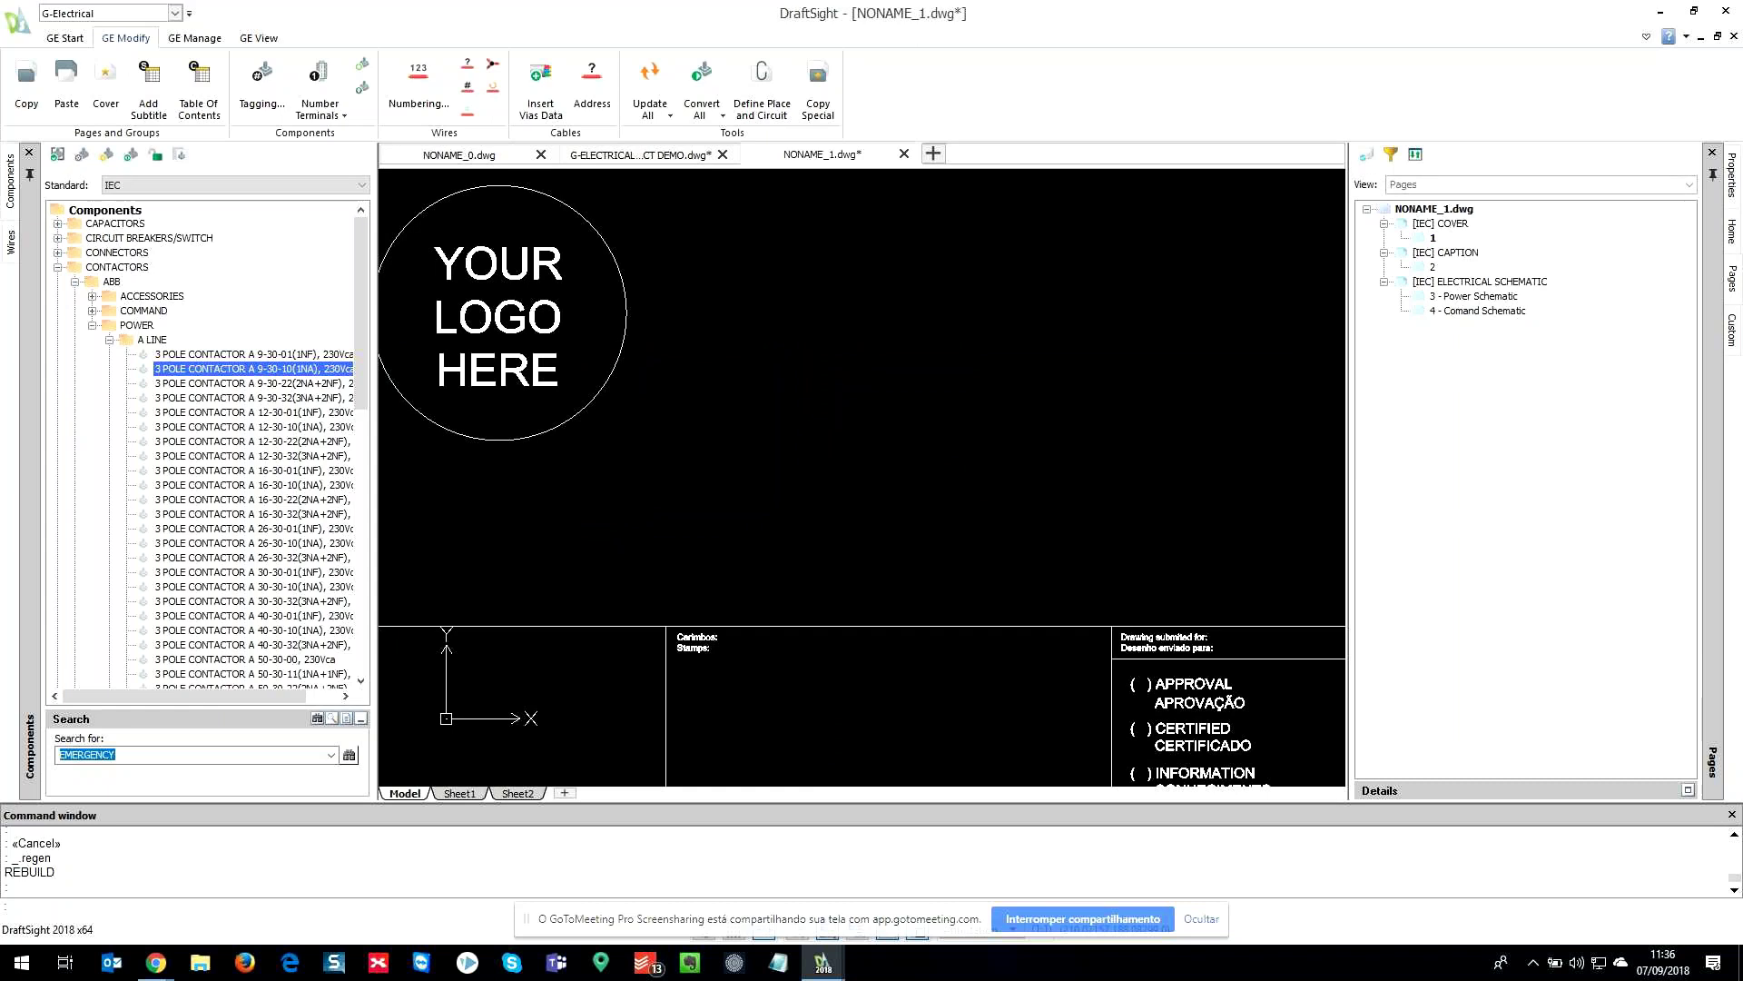
middle_click(861, 389)
middle_click(860, 389)
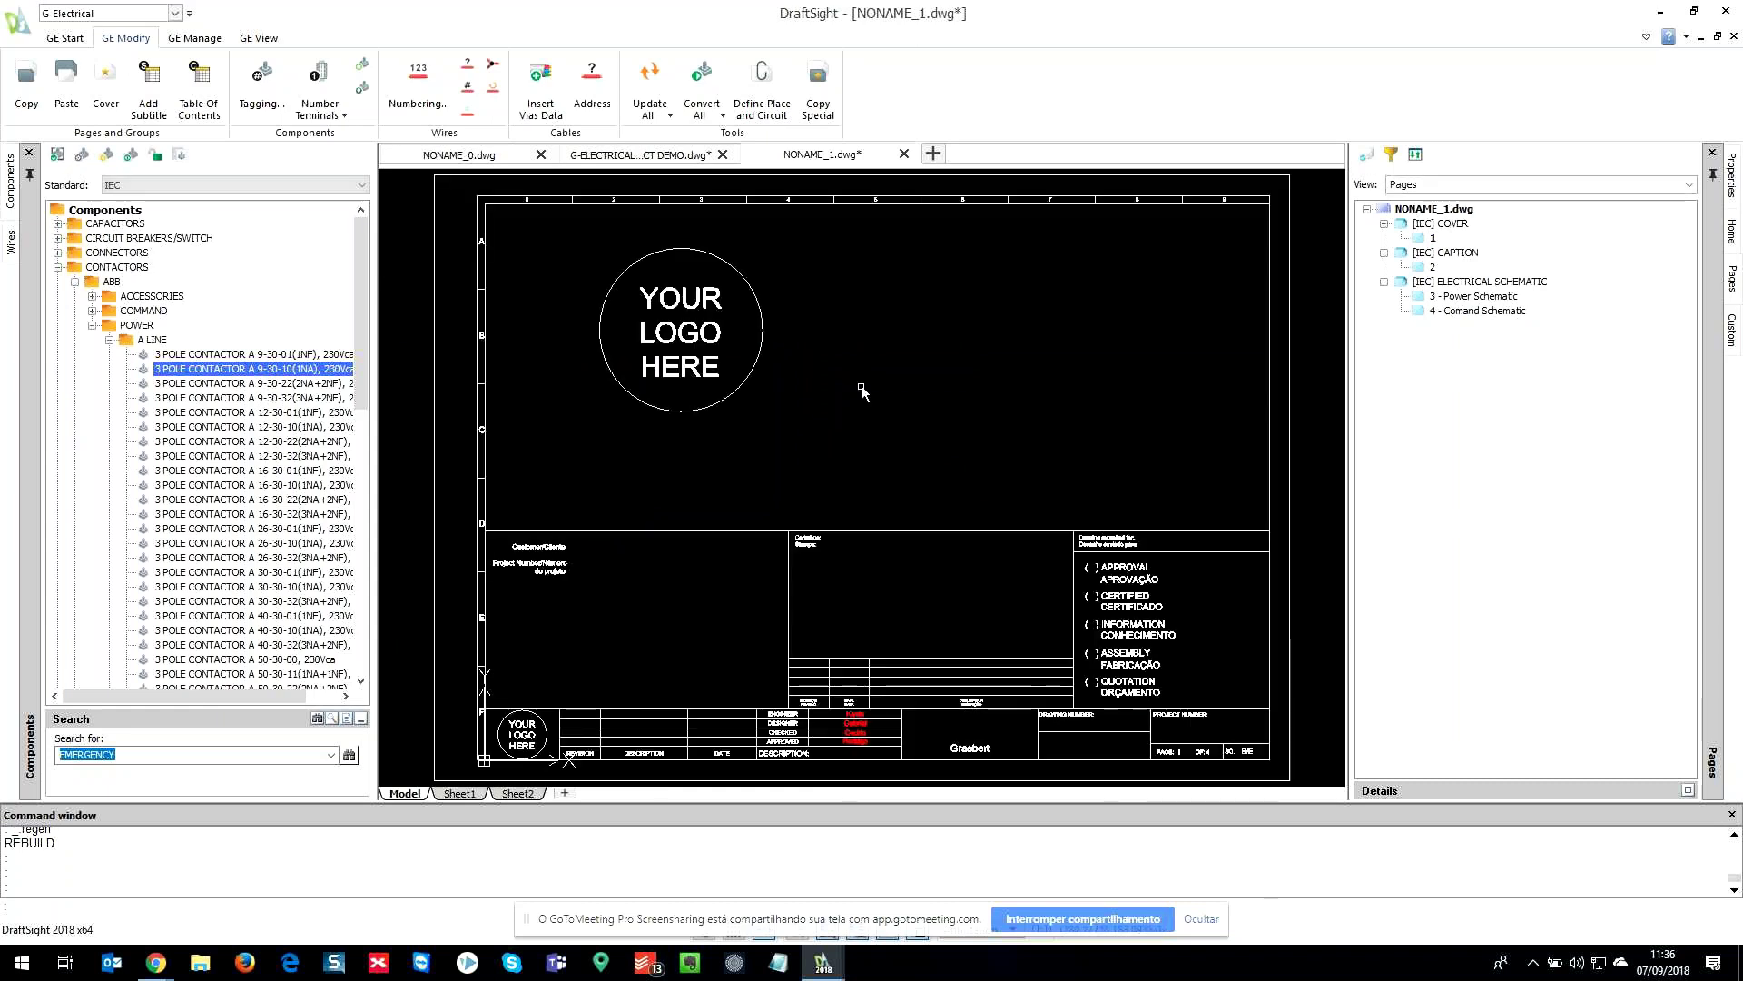
scroll(843, 737, "up", 7)
middle_click_drag(843, 736, 788, 514)
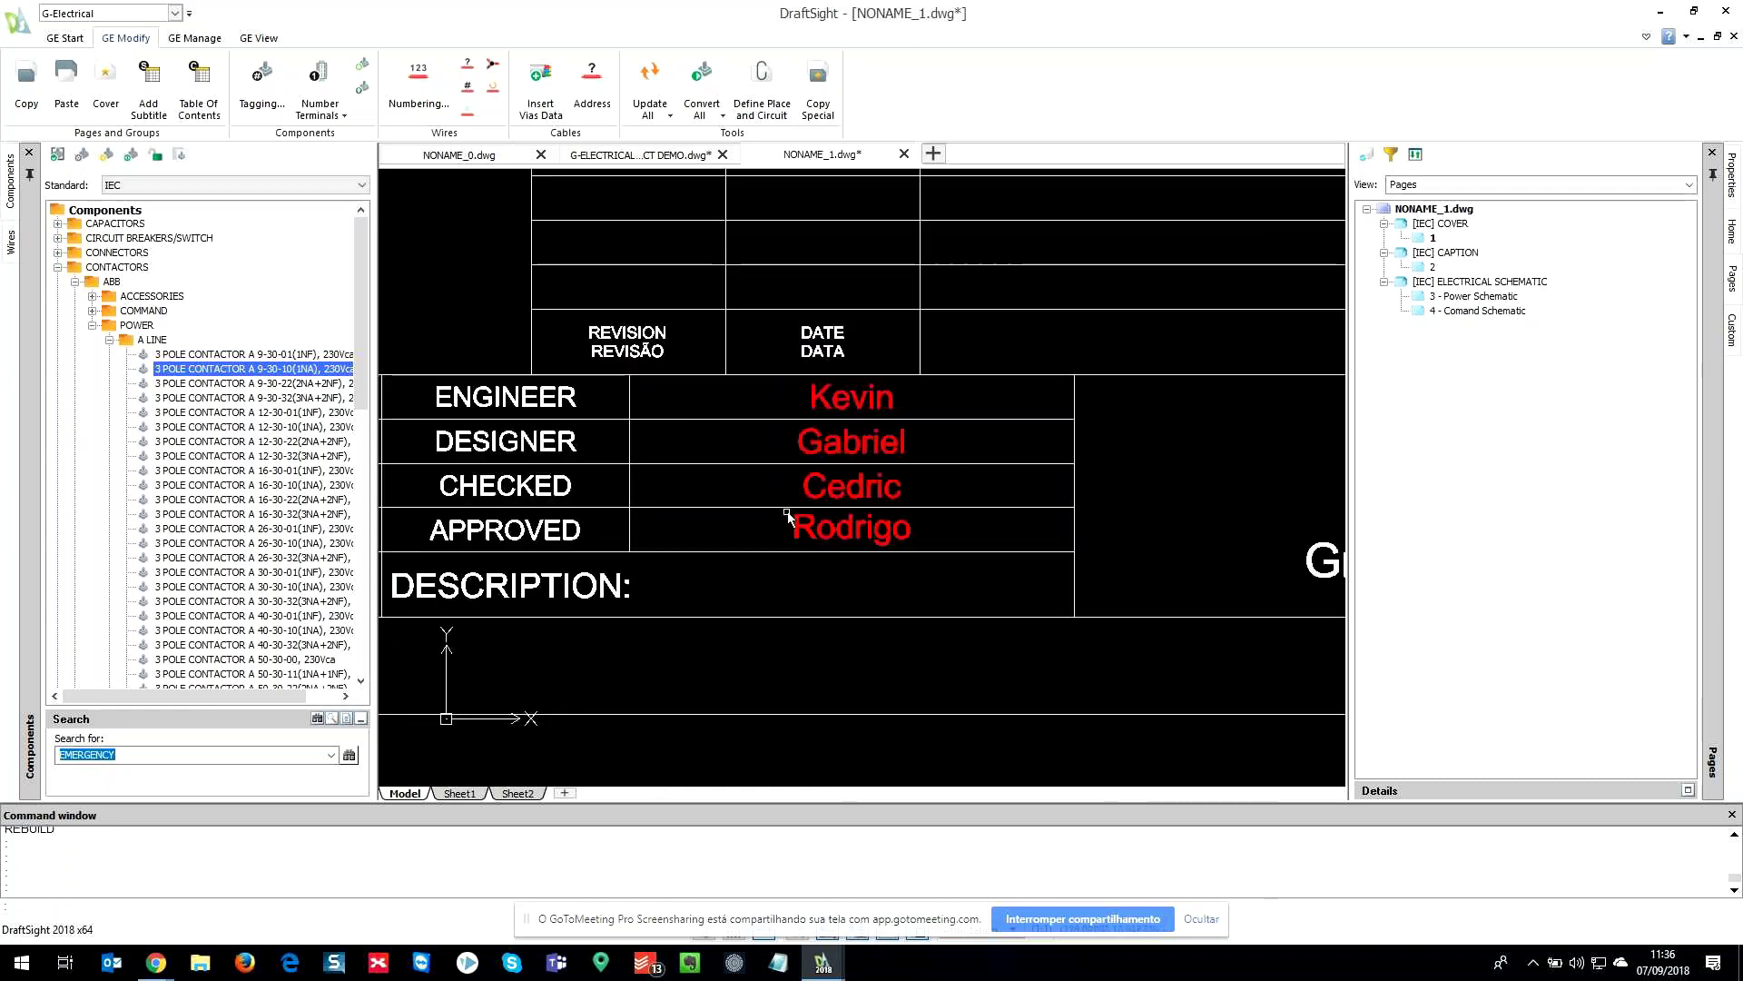
scroll(892, 521, "down", 3)
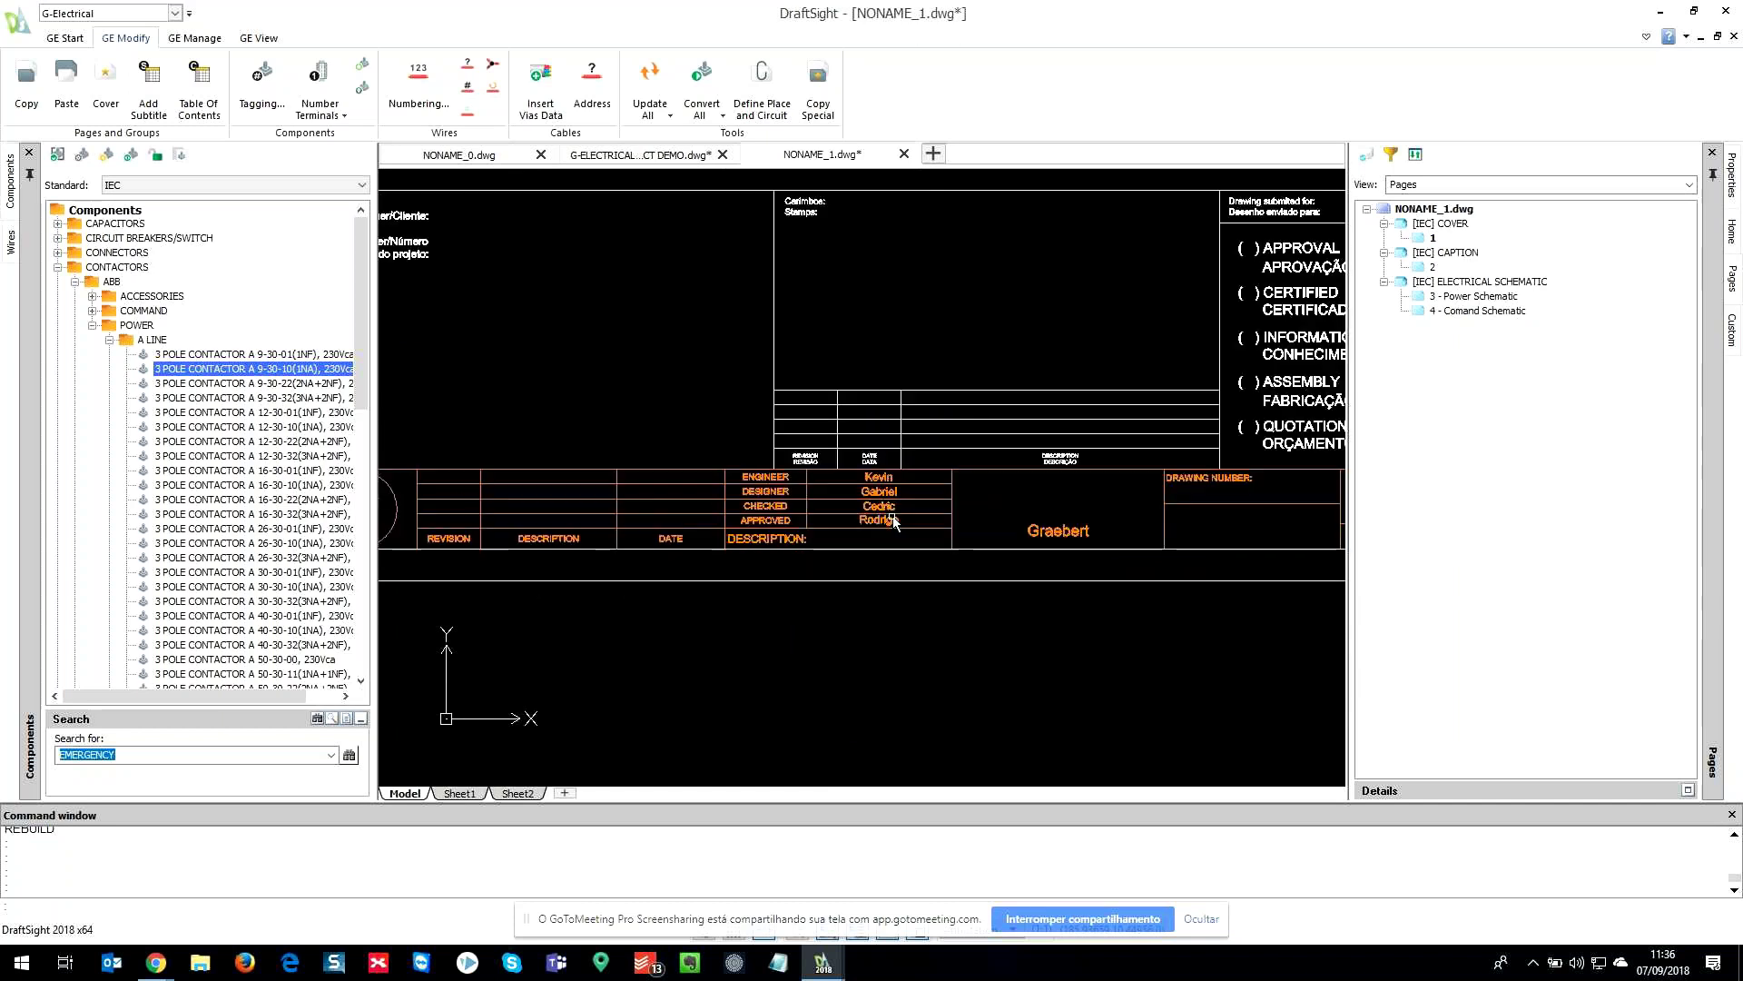
- Copy the title block properties from page 1 of the [IEC] COVER group to the [IEC] ELECTRICAL SCHEMATIC group
double_click(1482, 296)
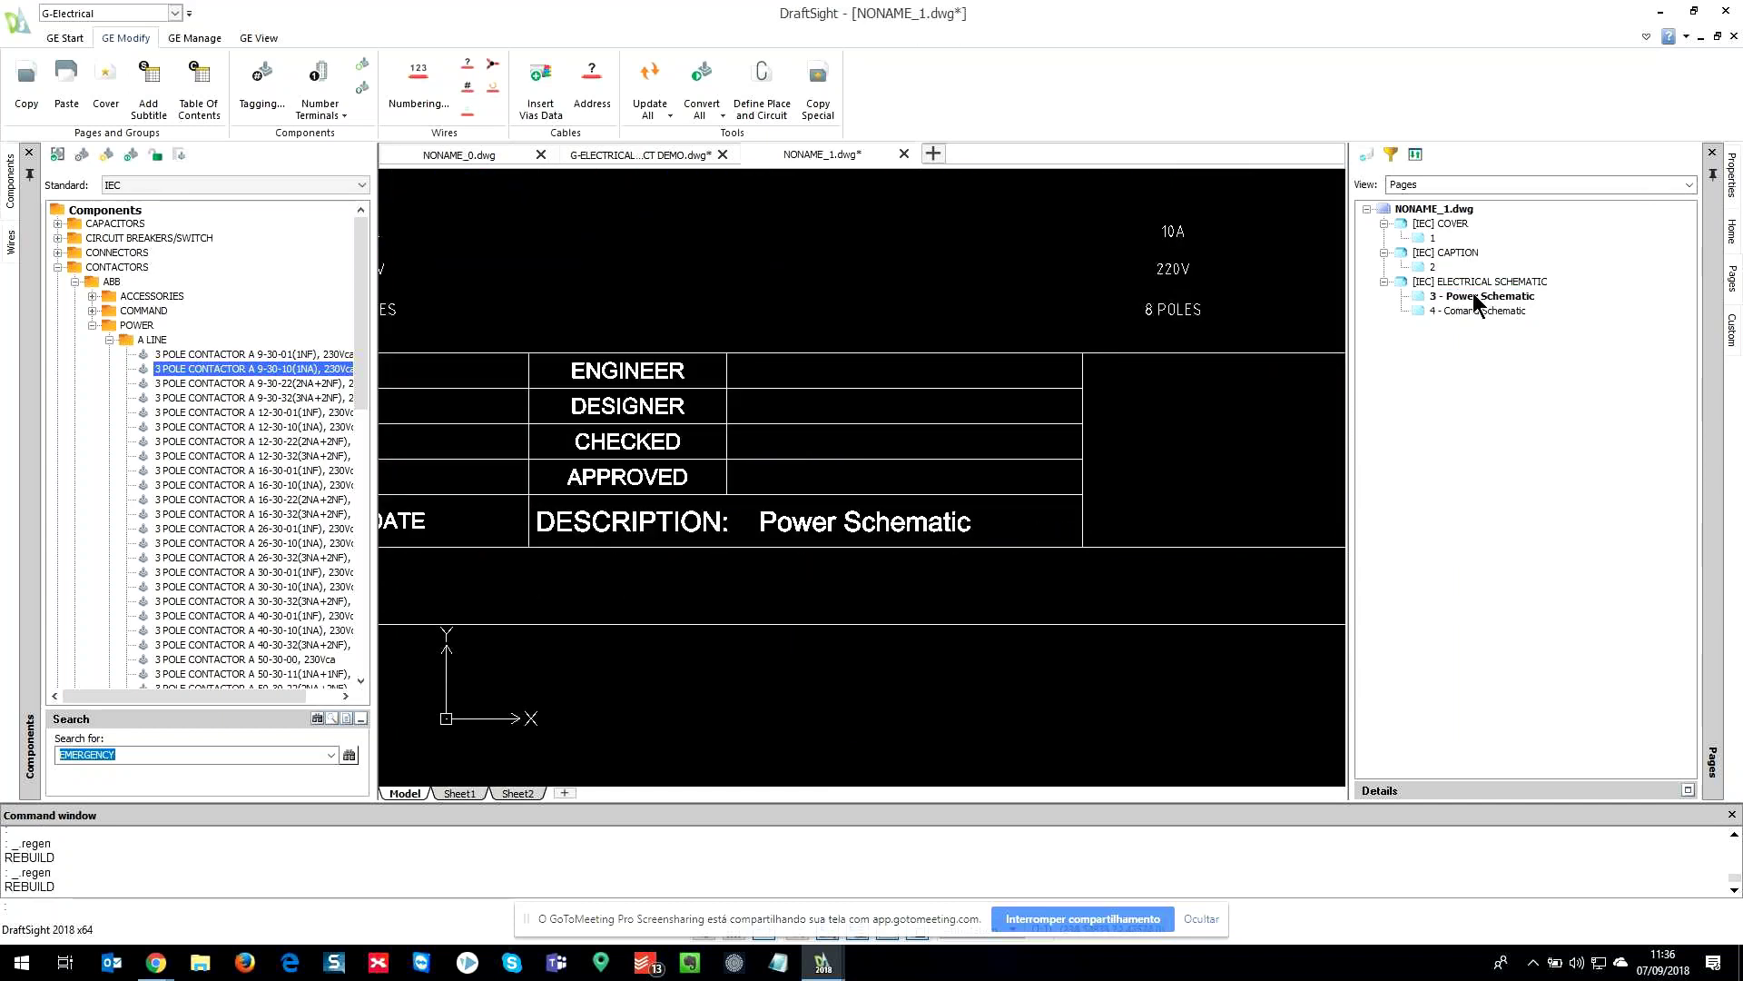
right_click(1467, 282)
left_click(1535, 579)
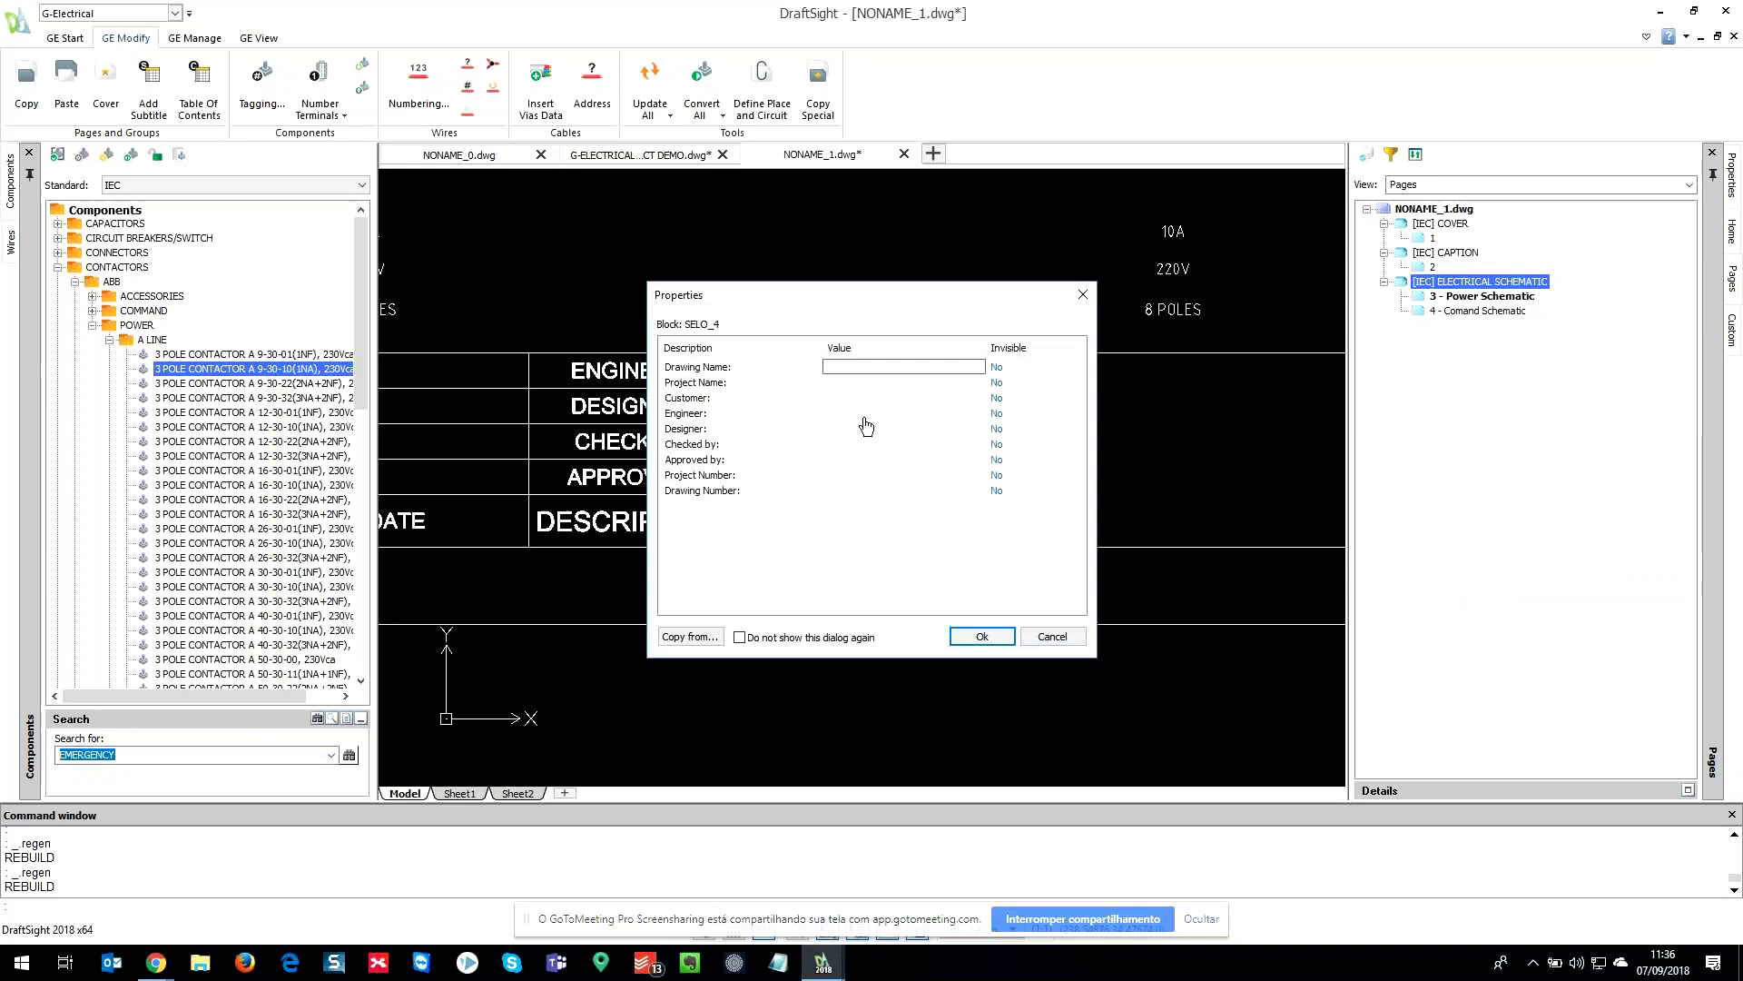
left_click(690, 637)
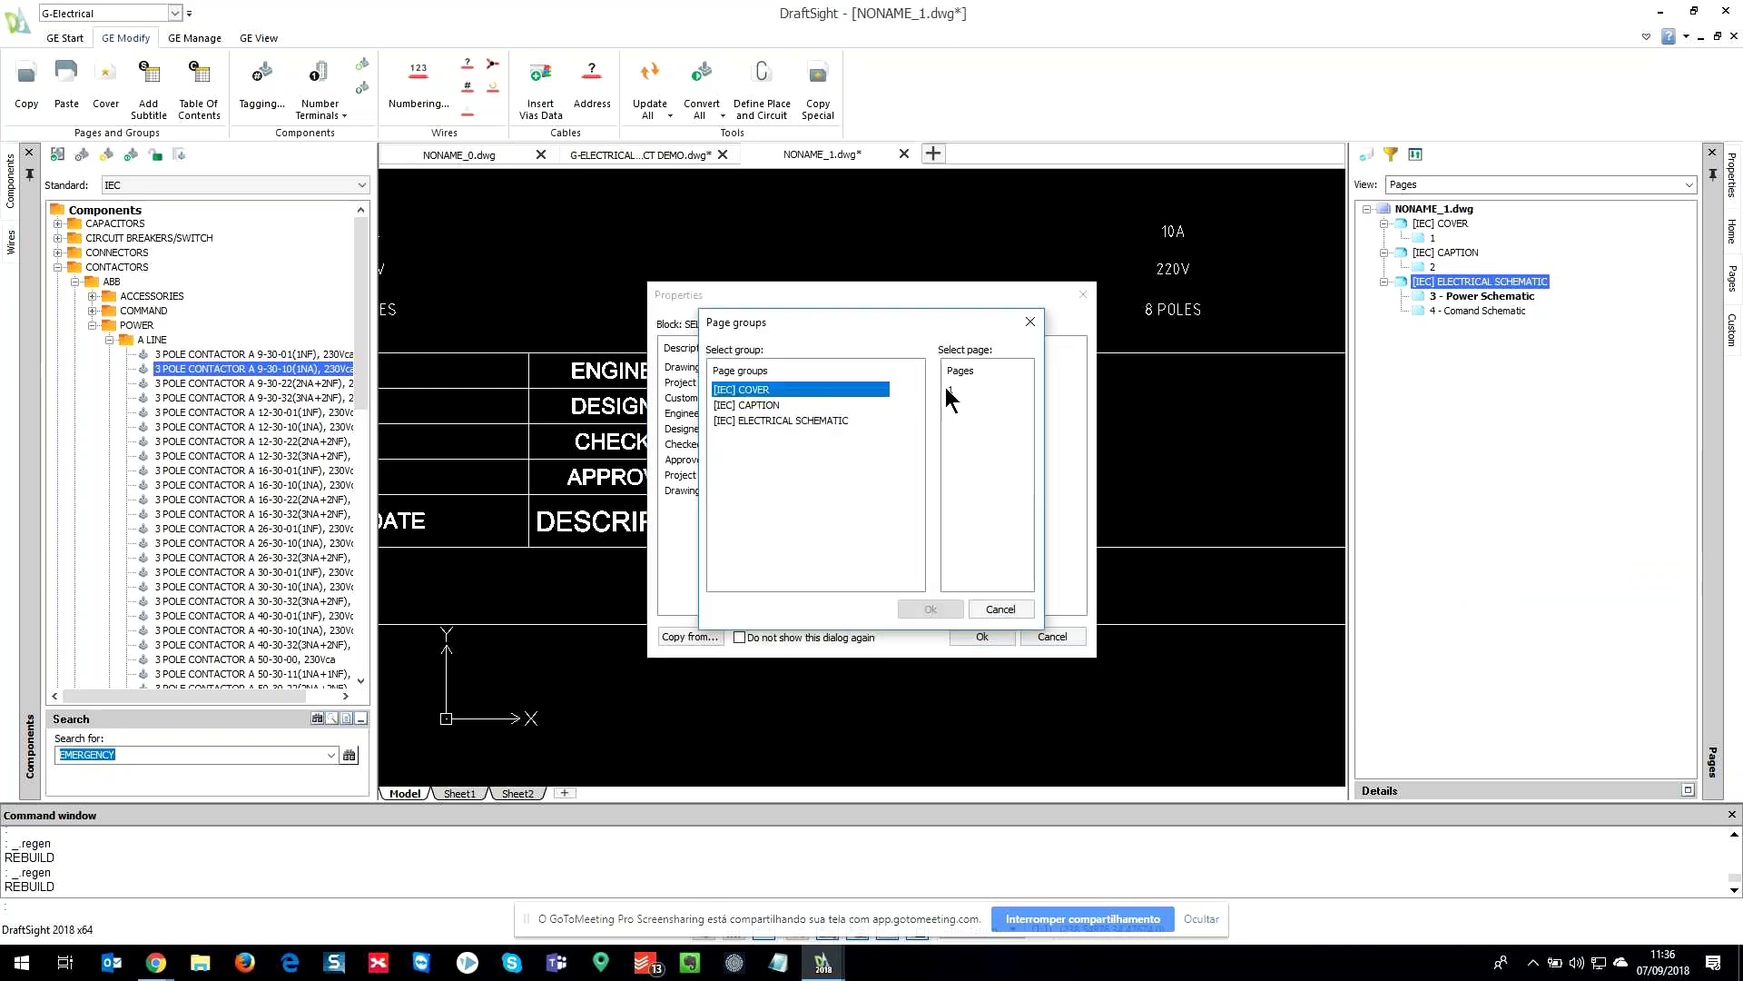
left_click(950, 389)
left_click(928, 608)
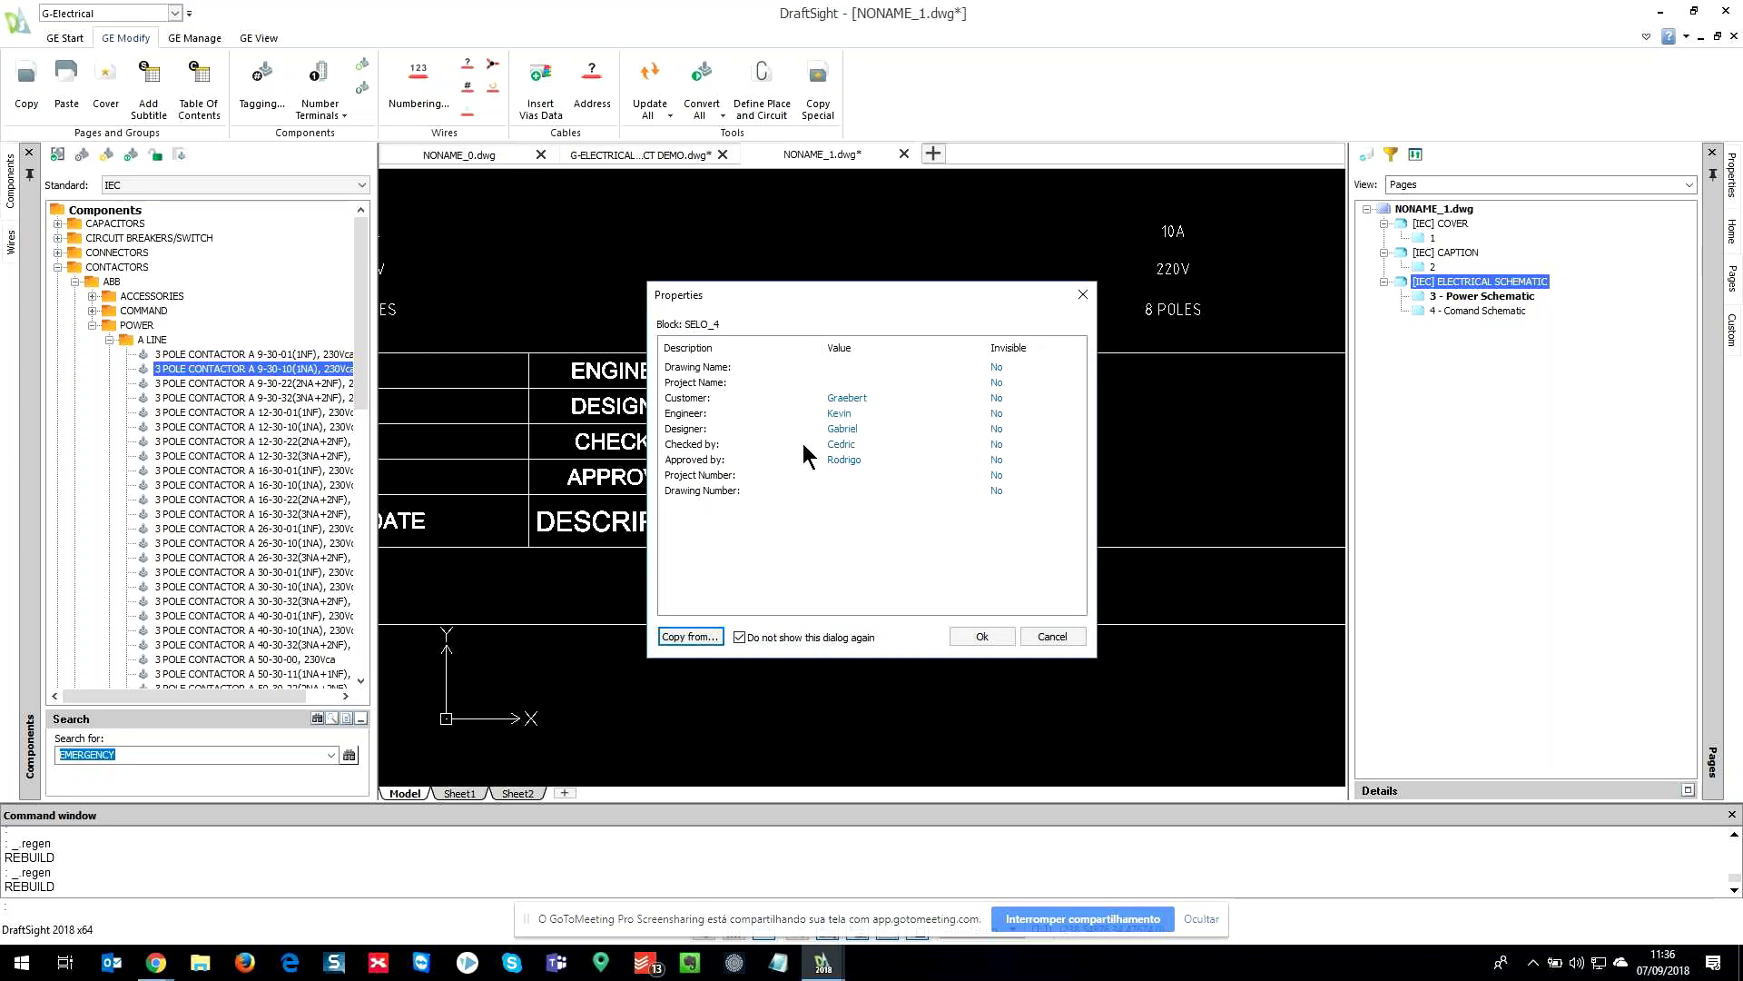
key("Return")
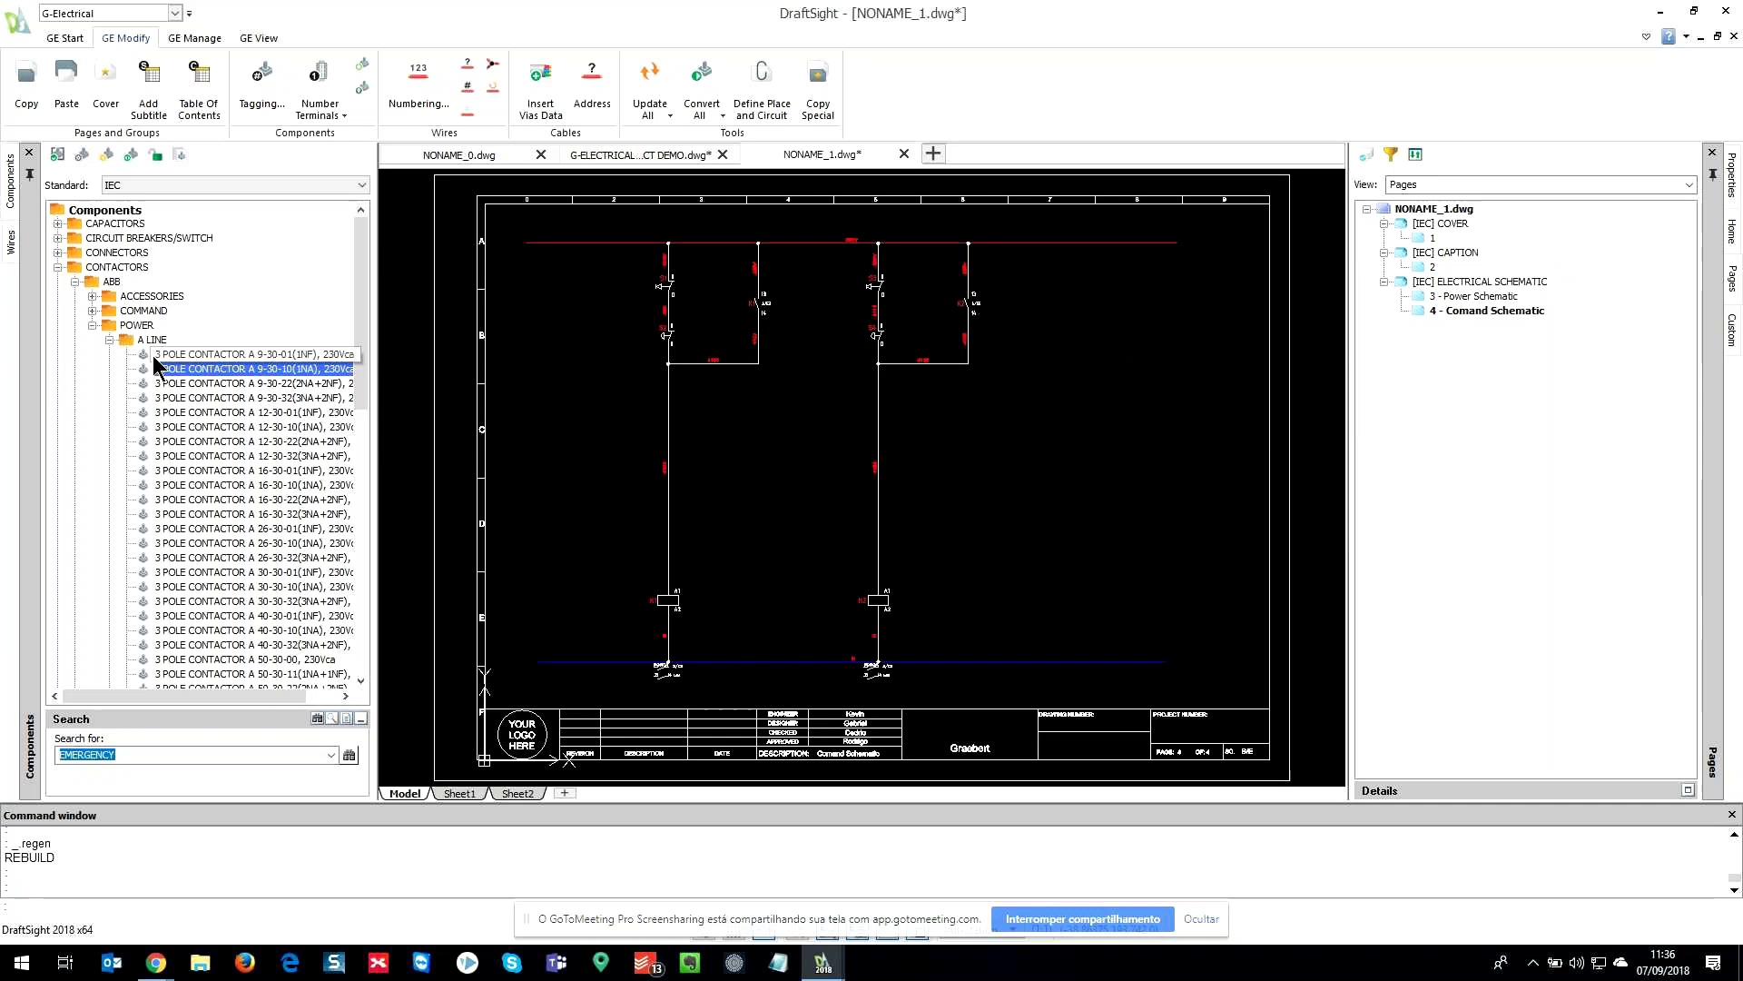
- Collapse the A LINE contactor folder in the component library and open page 3, Power Schematic
left_click(109, 339)
double_click(1472, 296)
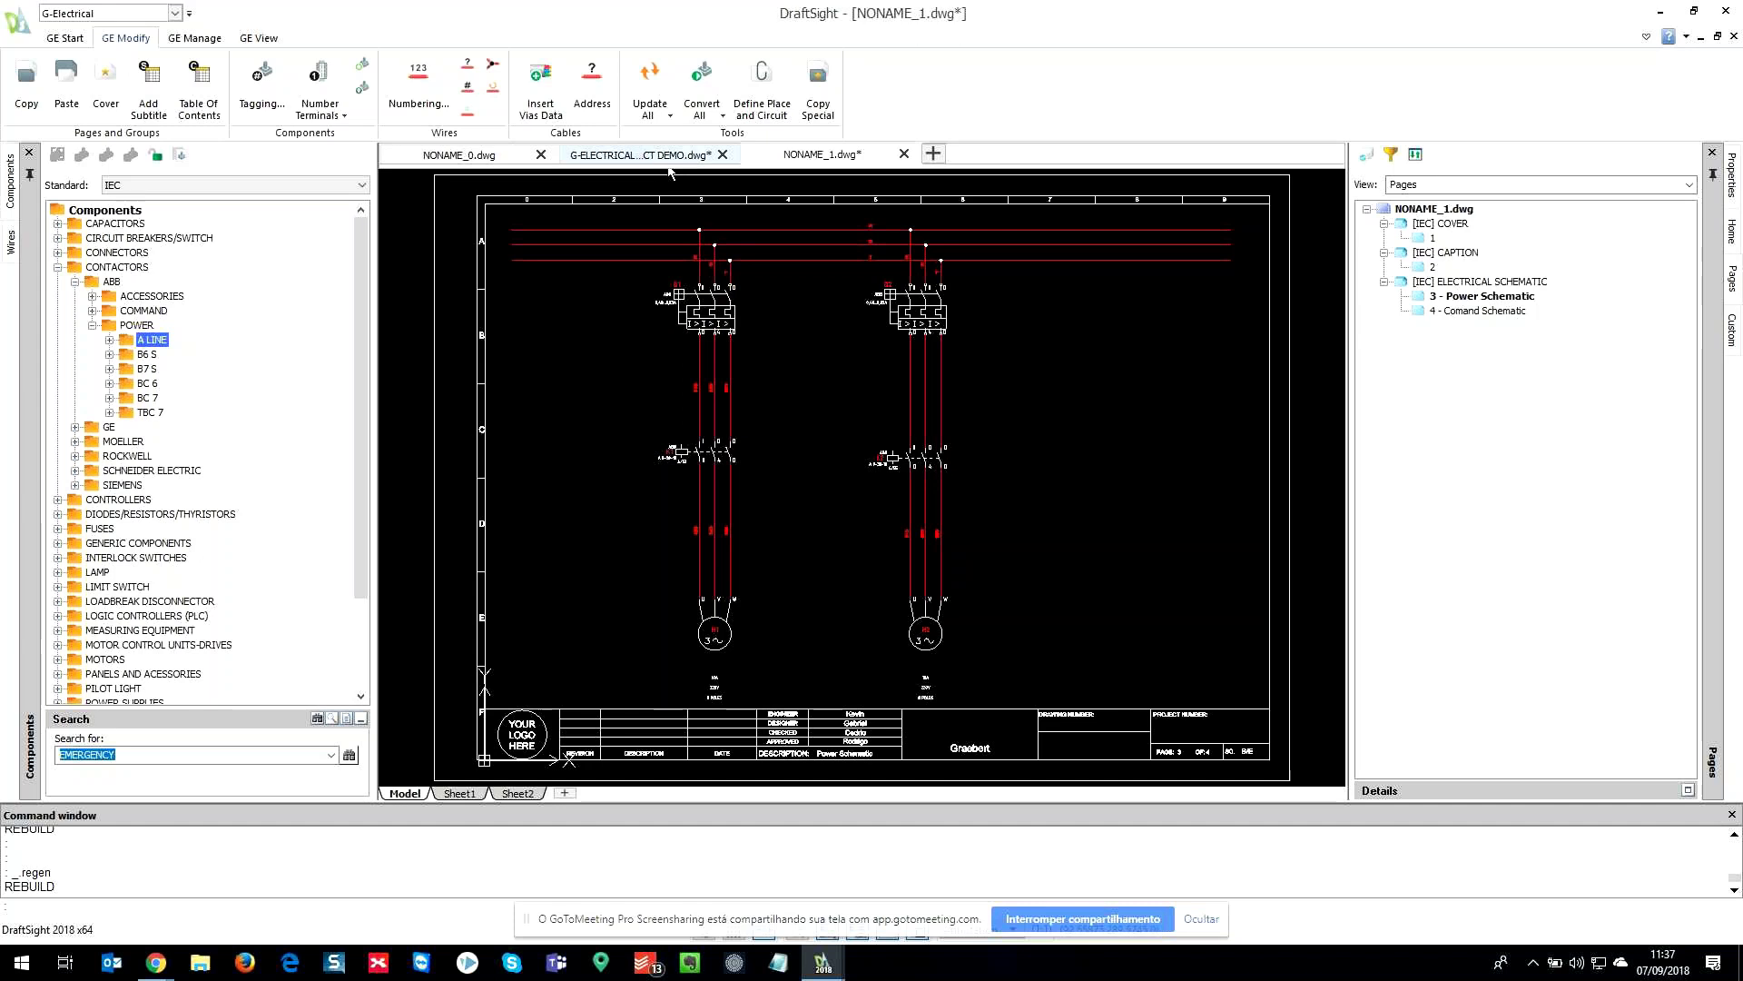
- Start a project data export and load the BOM configuration for components
left_click(204, 38)
left_click(258, 38)
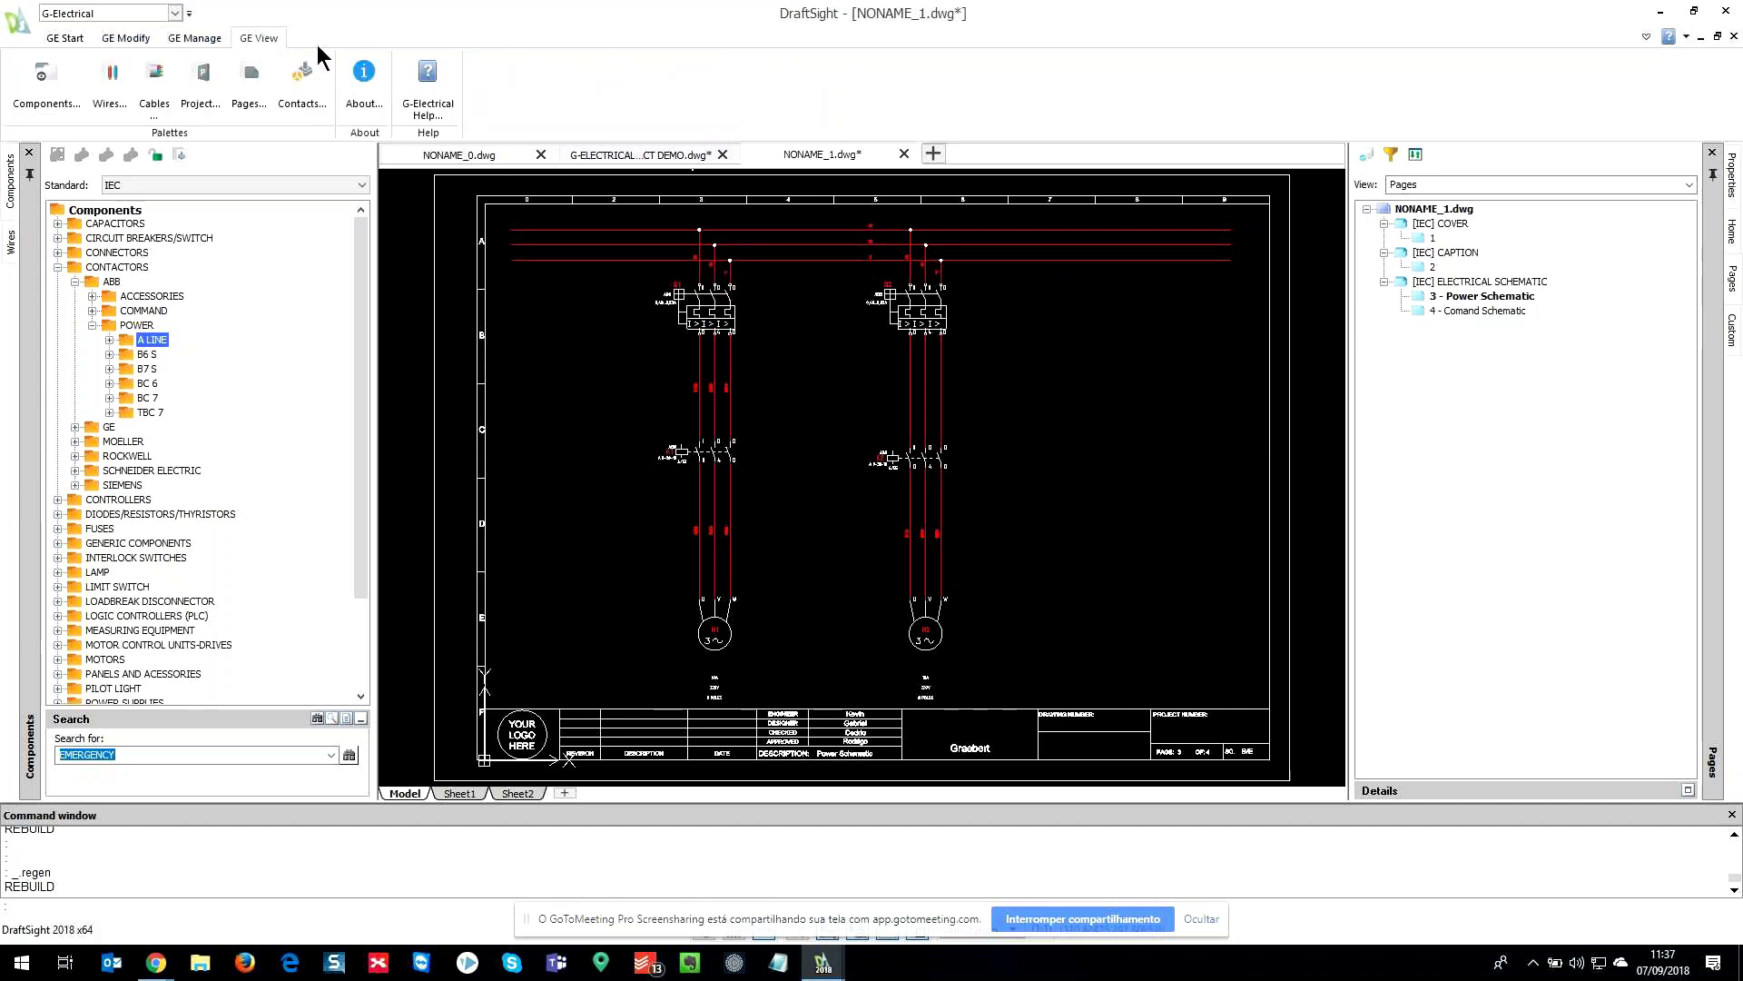
left_click(64, 38)
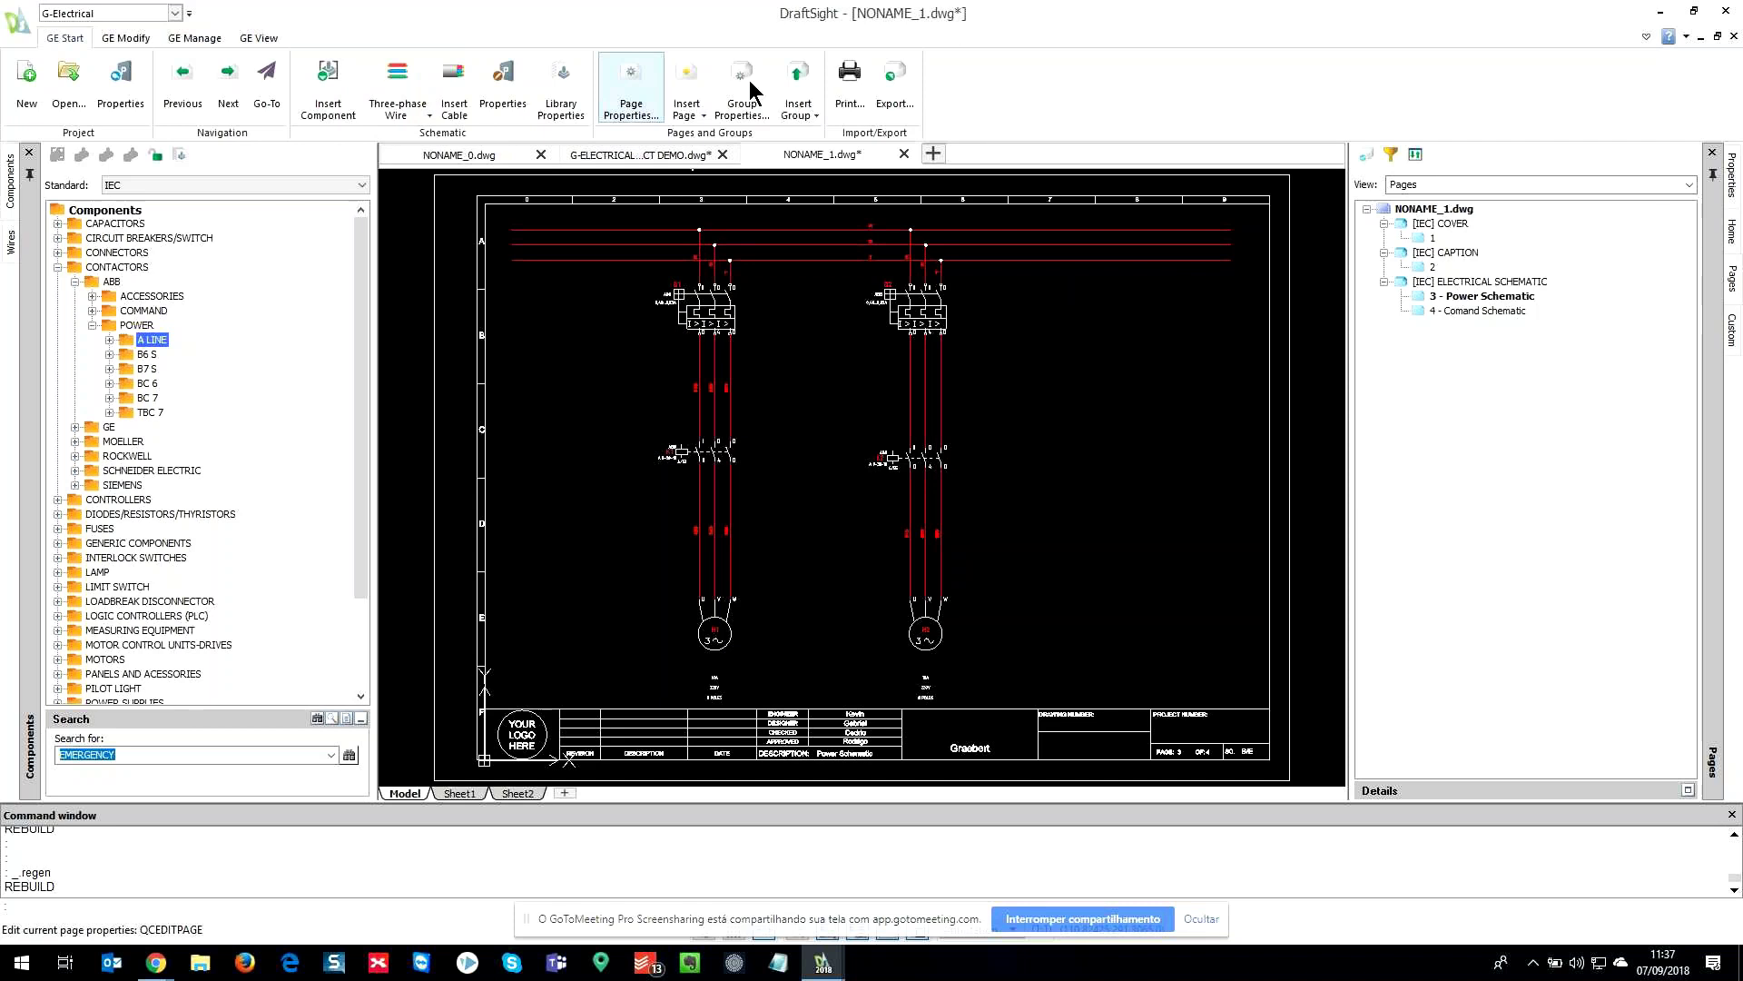
left_click(895, 84)
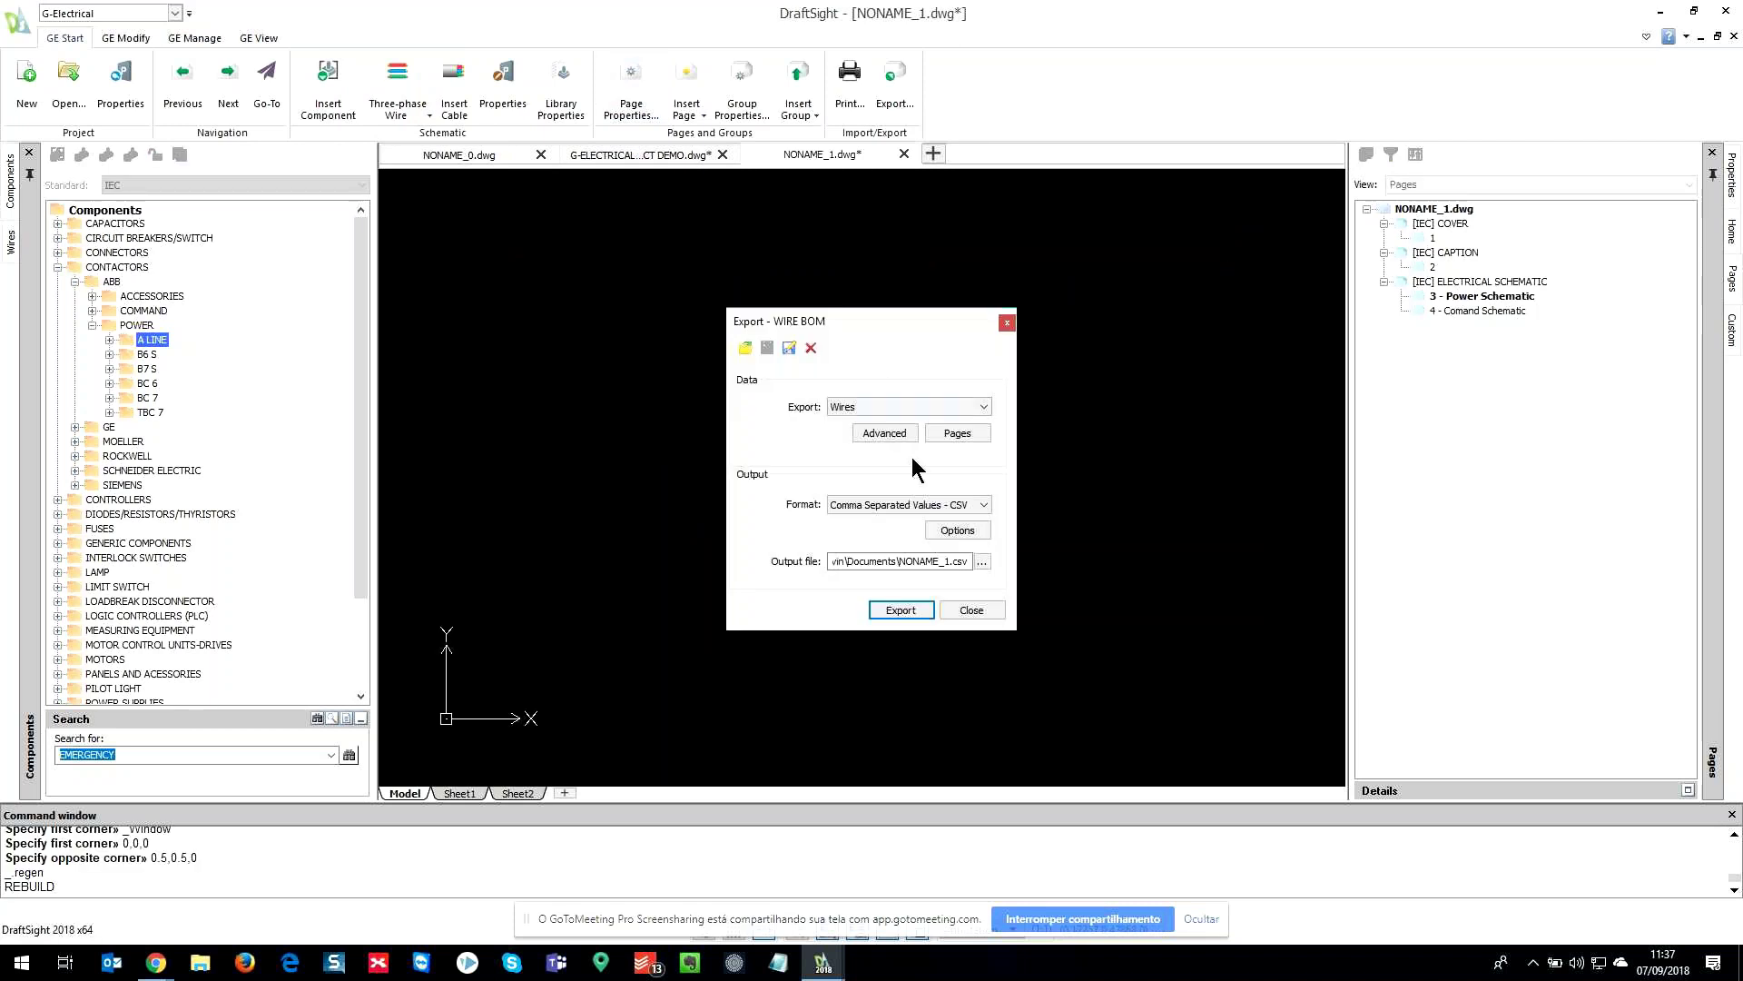
left_click(744, 347)
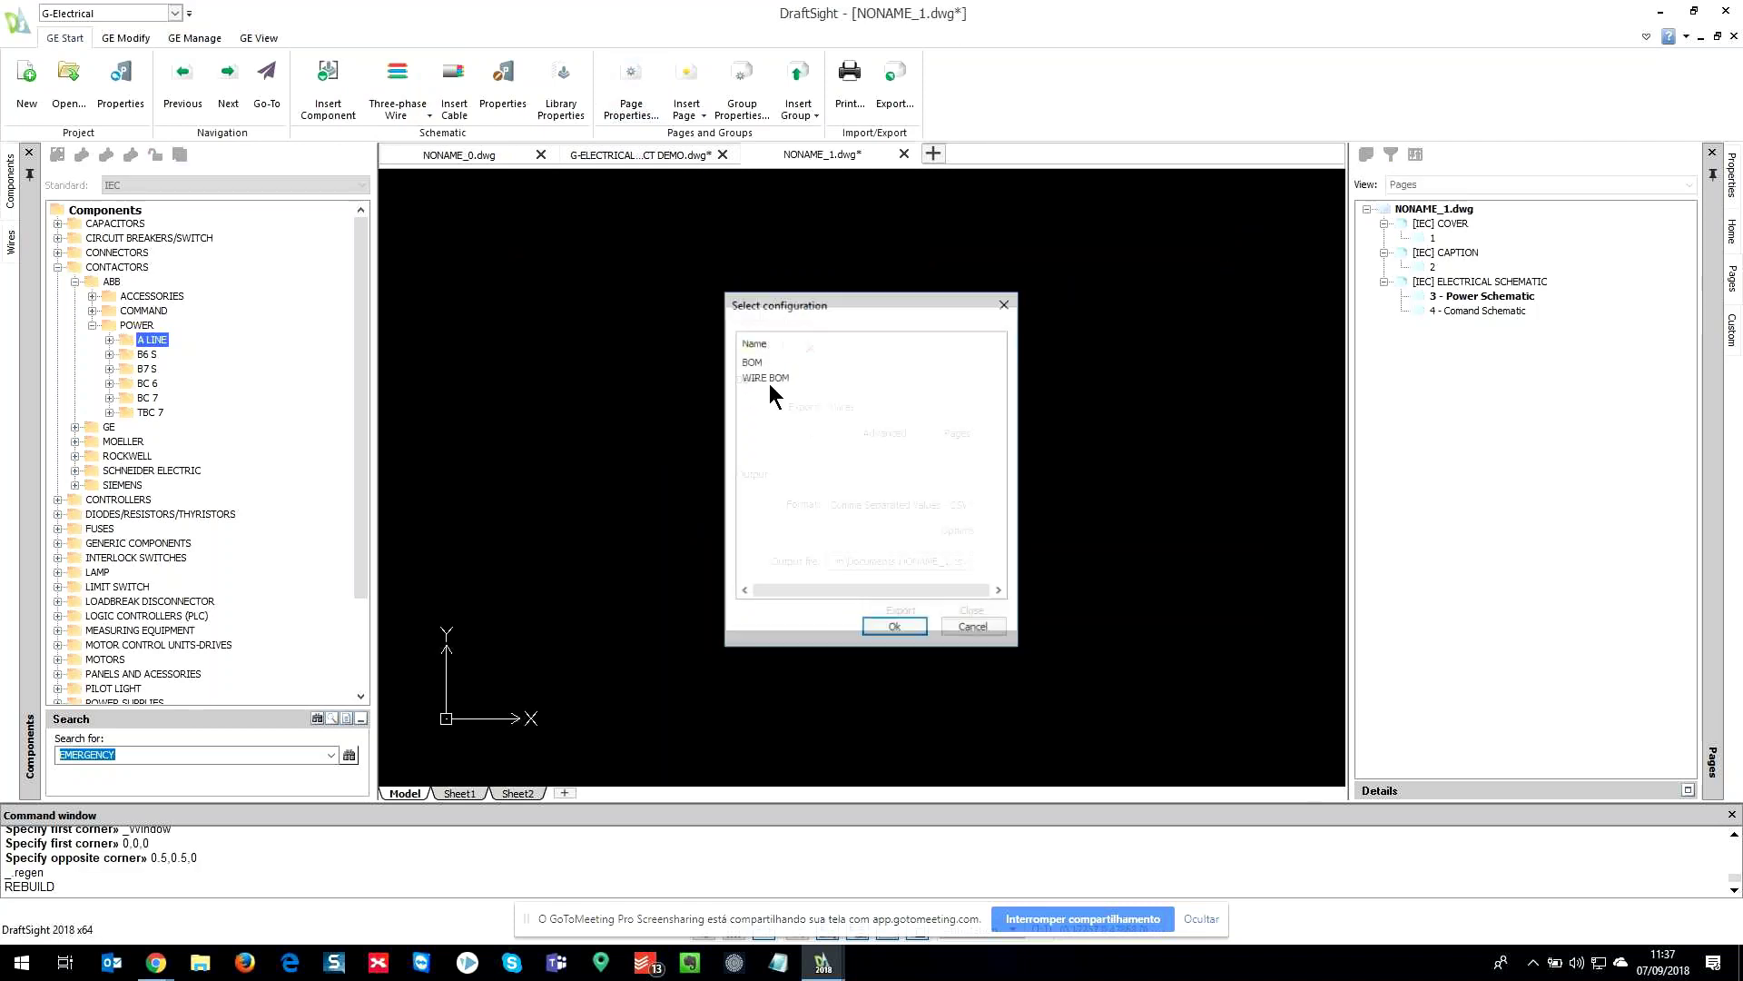
left_click(901, 626)
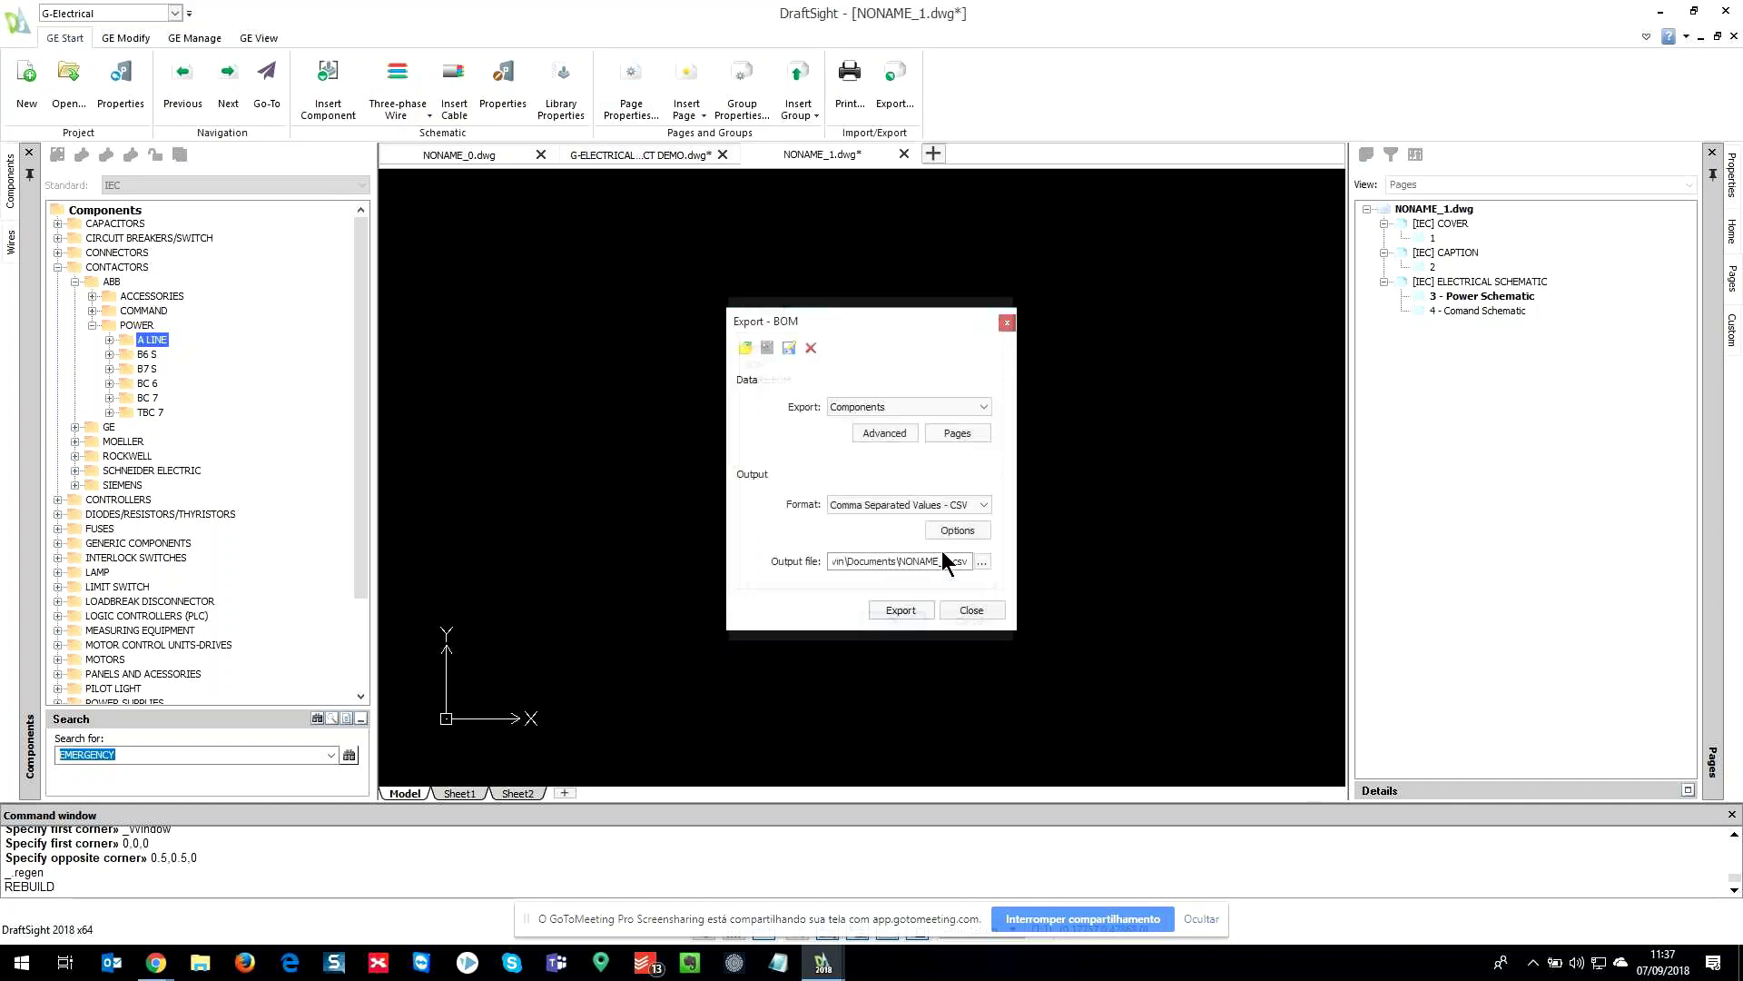
- Export the components' TAG, QTY, DESCRIPTION and MANUFACTURER properties to NONAME_1.csv
left_click(984, 561)
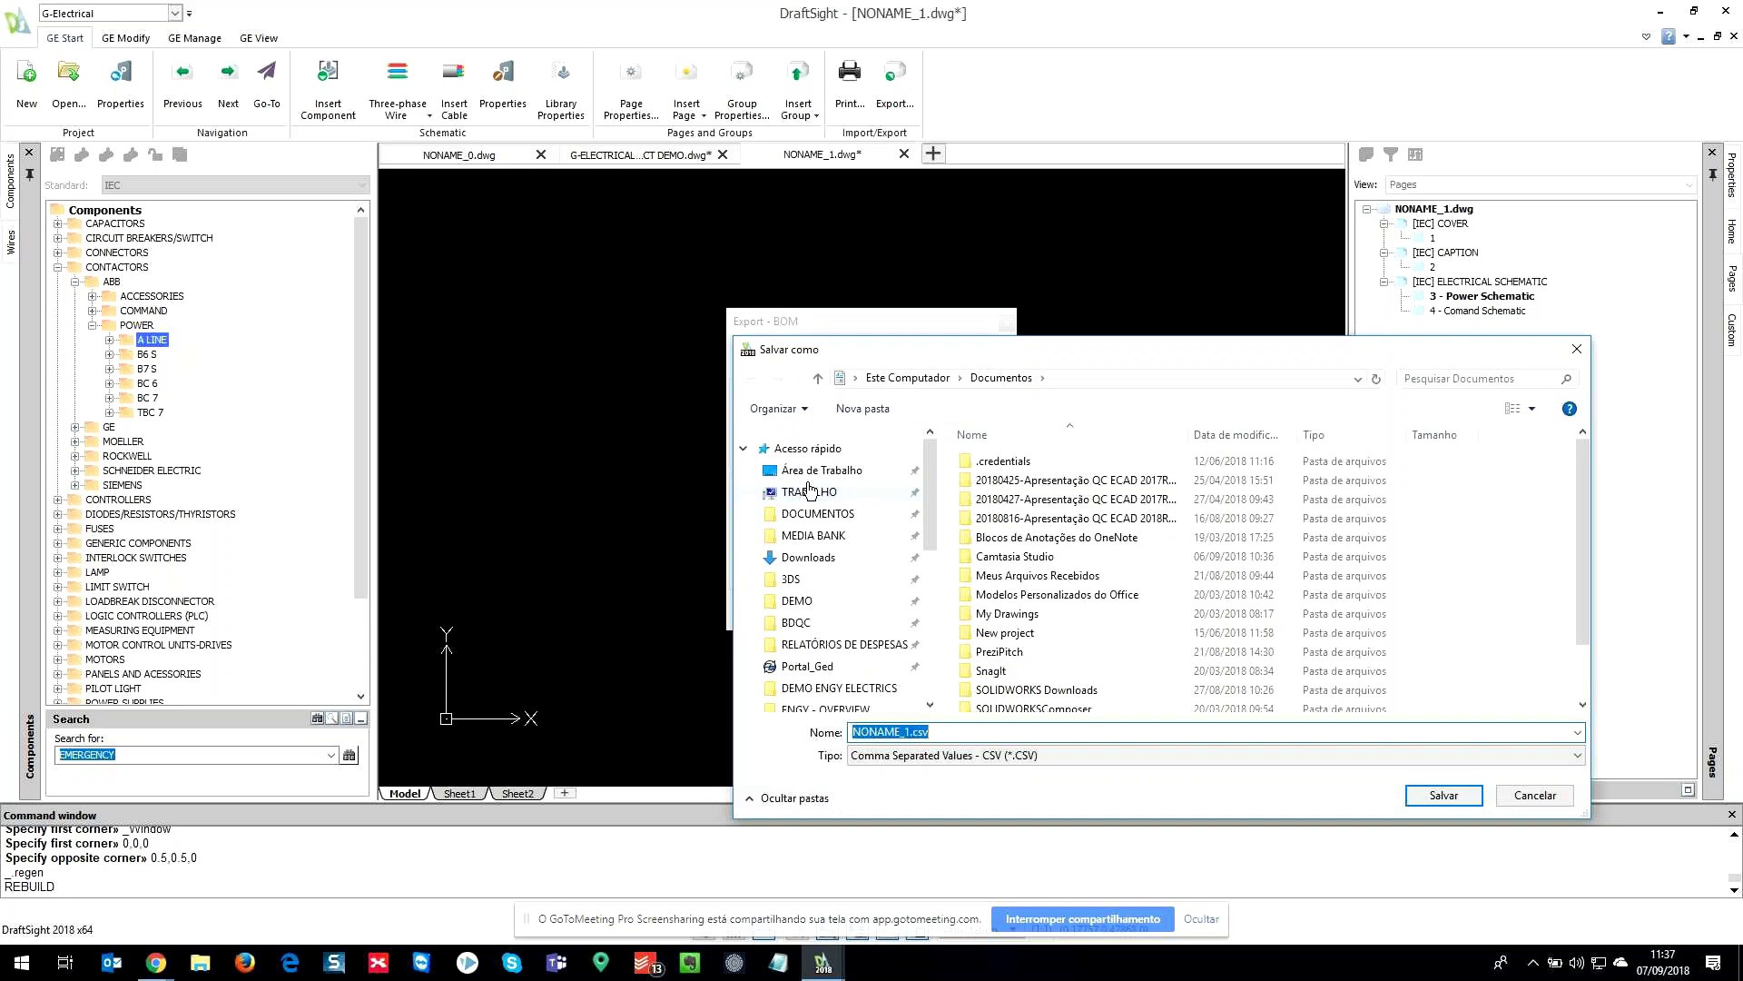
key("Escape")
left_click(881, 434)
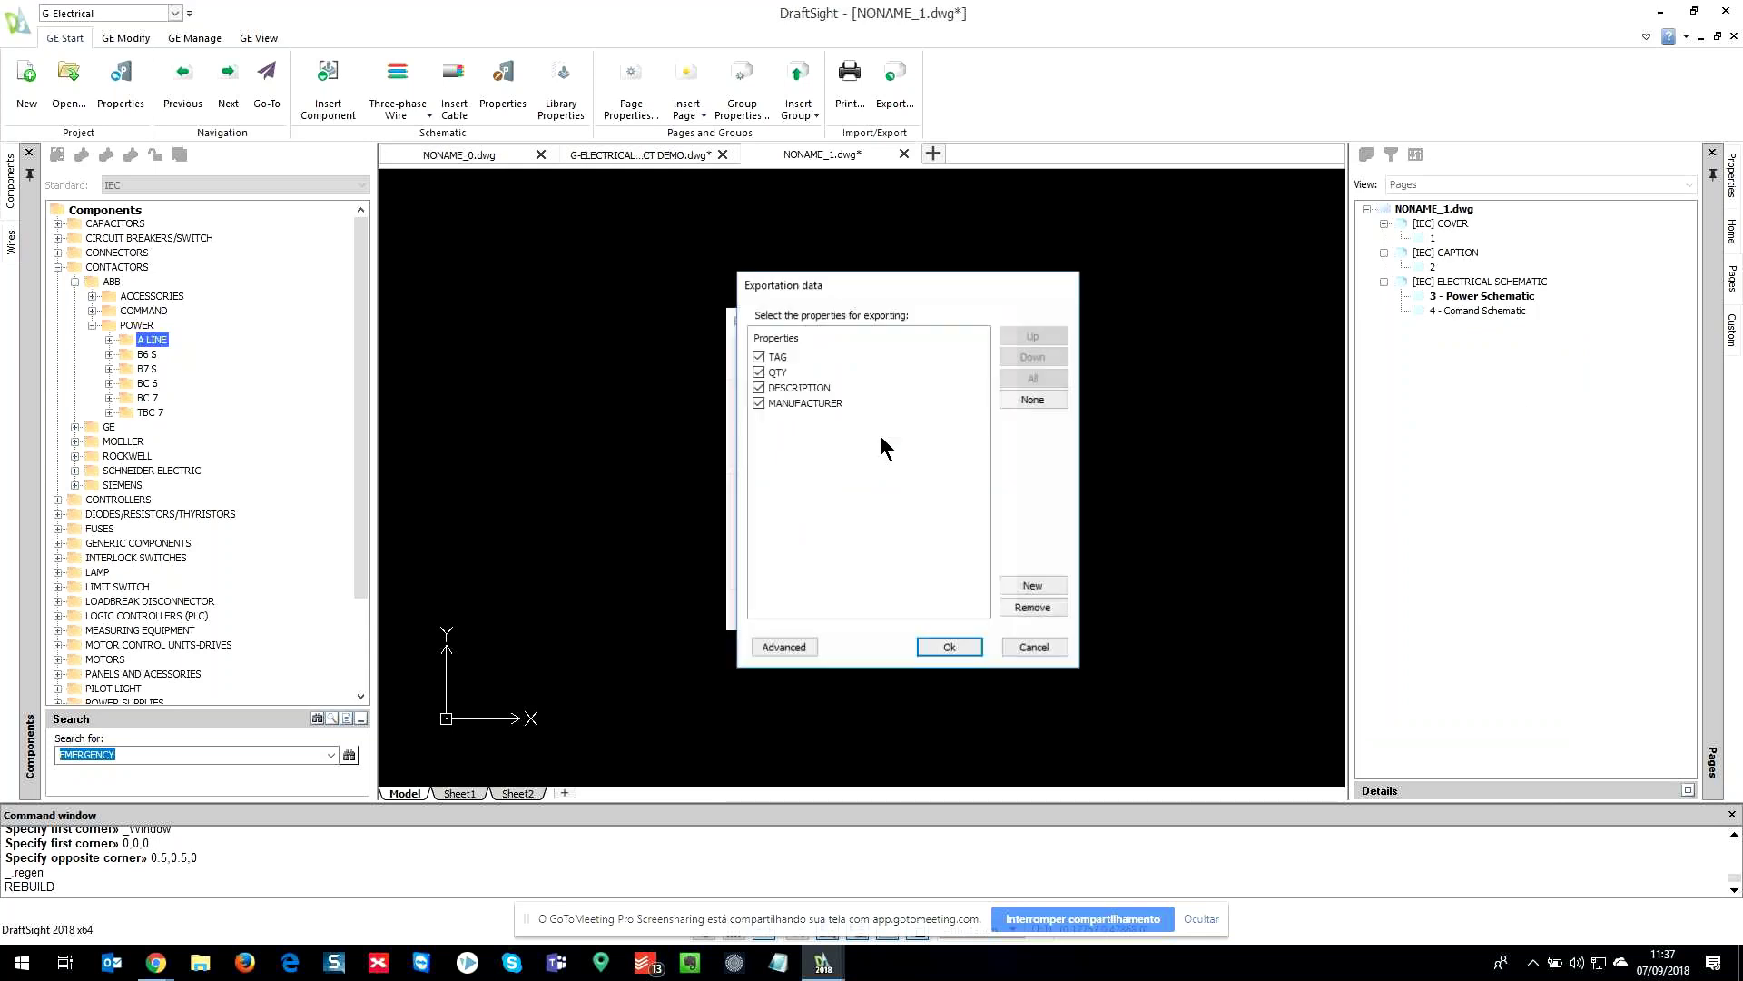
left_click(944, 649)
left_click(949, 611)
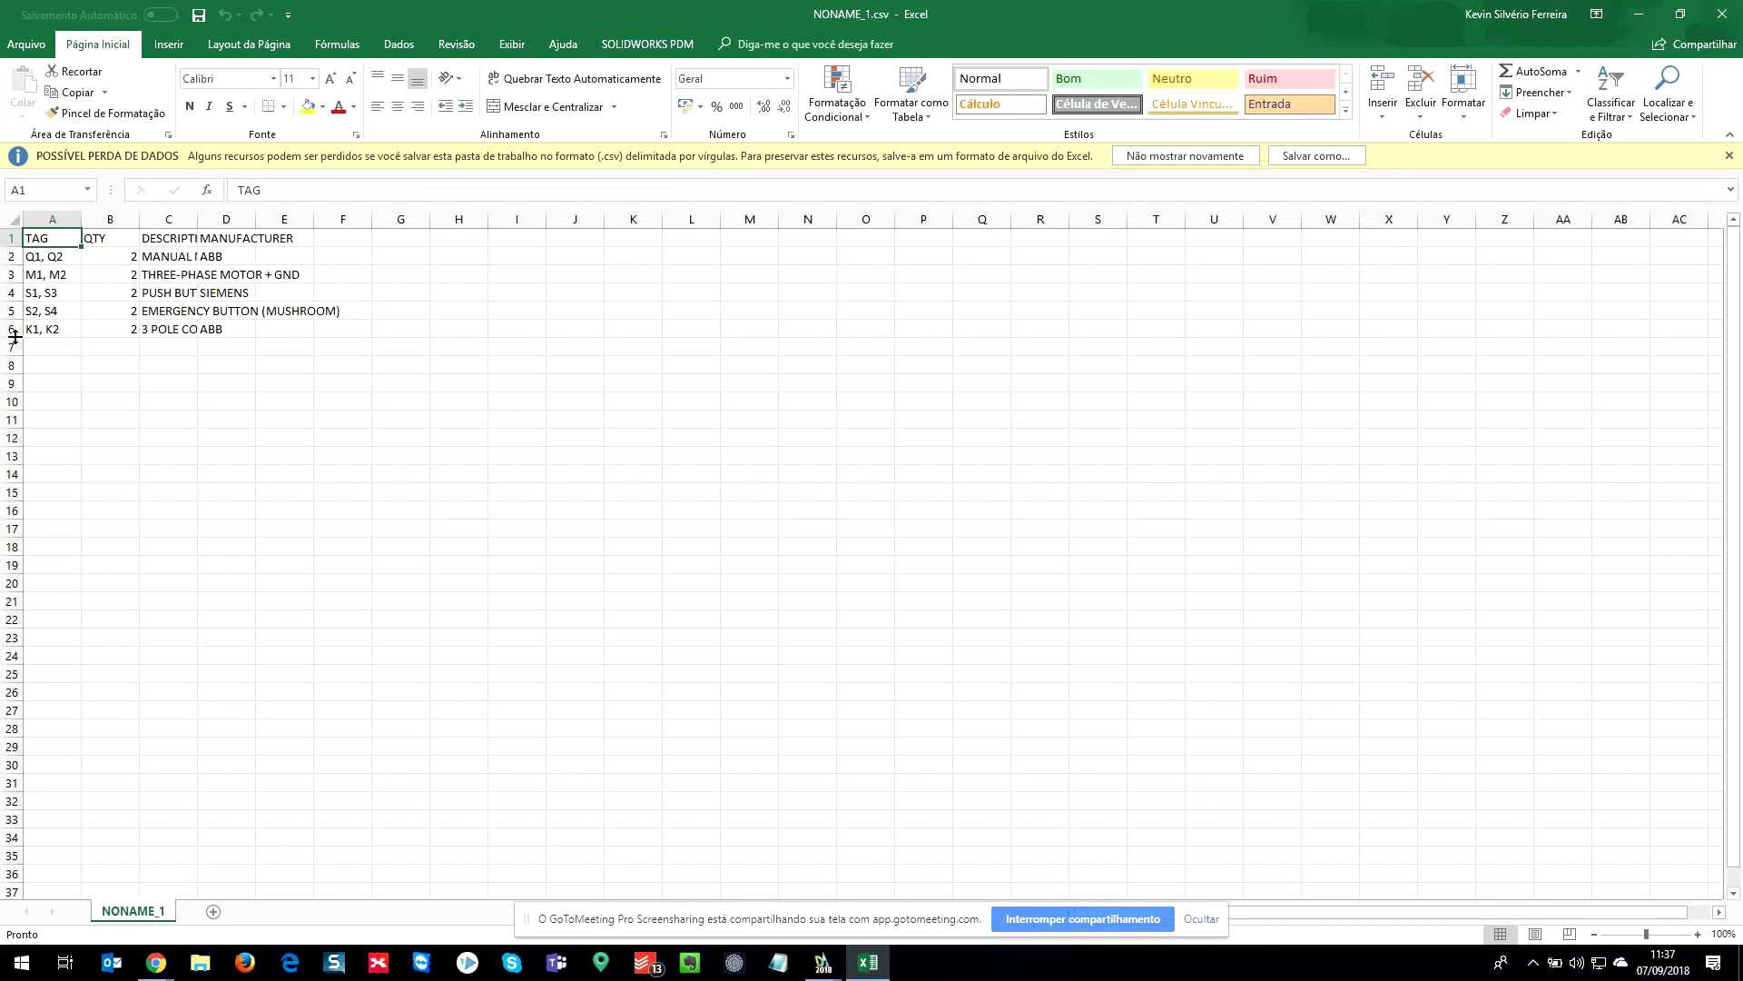
- Widen the DESCRIPTION and MANUFACTURER columns of the exported list in Excel, and minimise the workbook to return to DraftSight
double_click(194, 223)
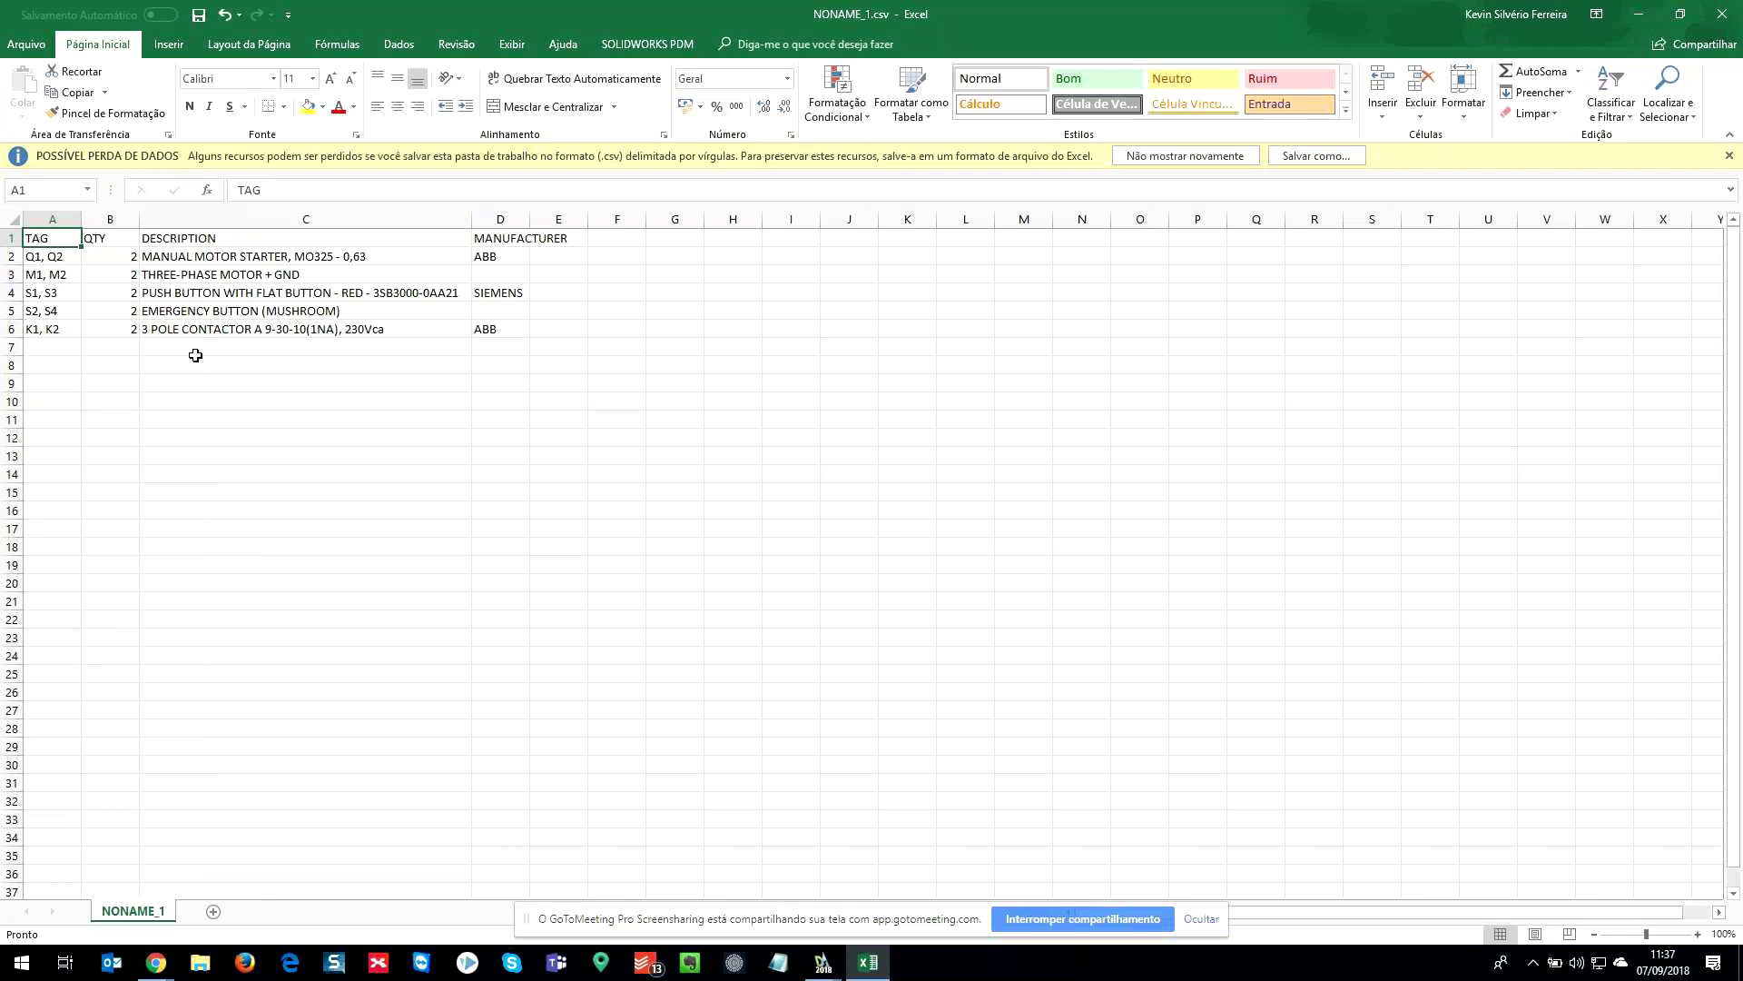
left_click_drag(531, 219, 657, 219)
left_click(1637, 15)
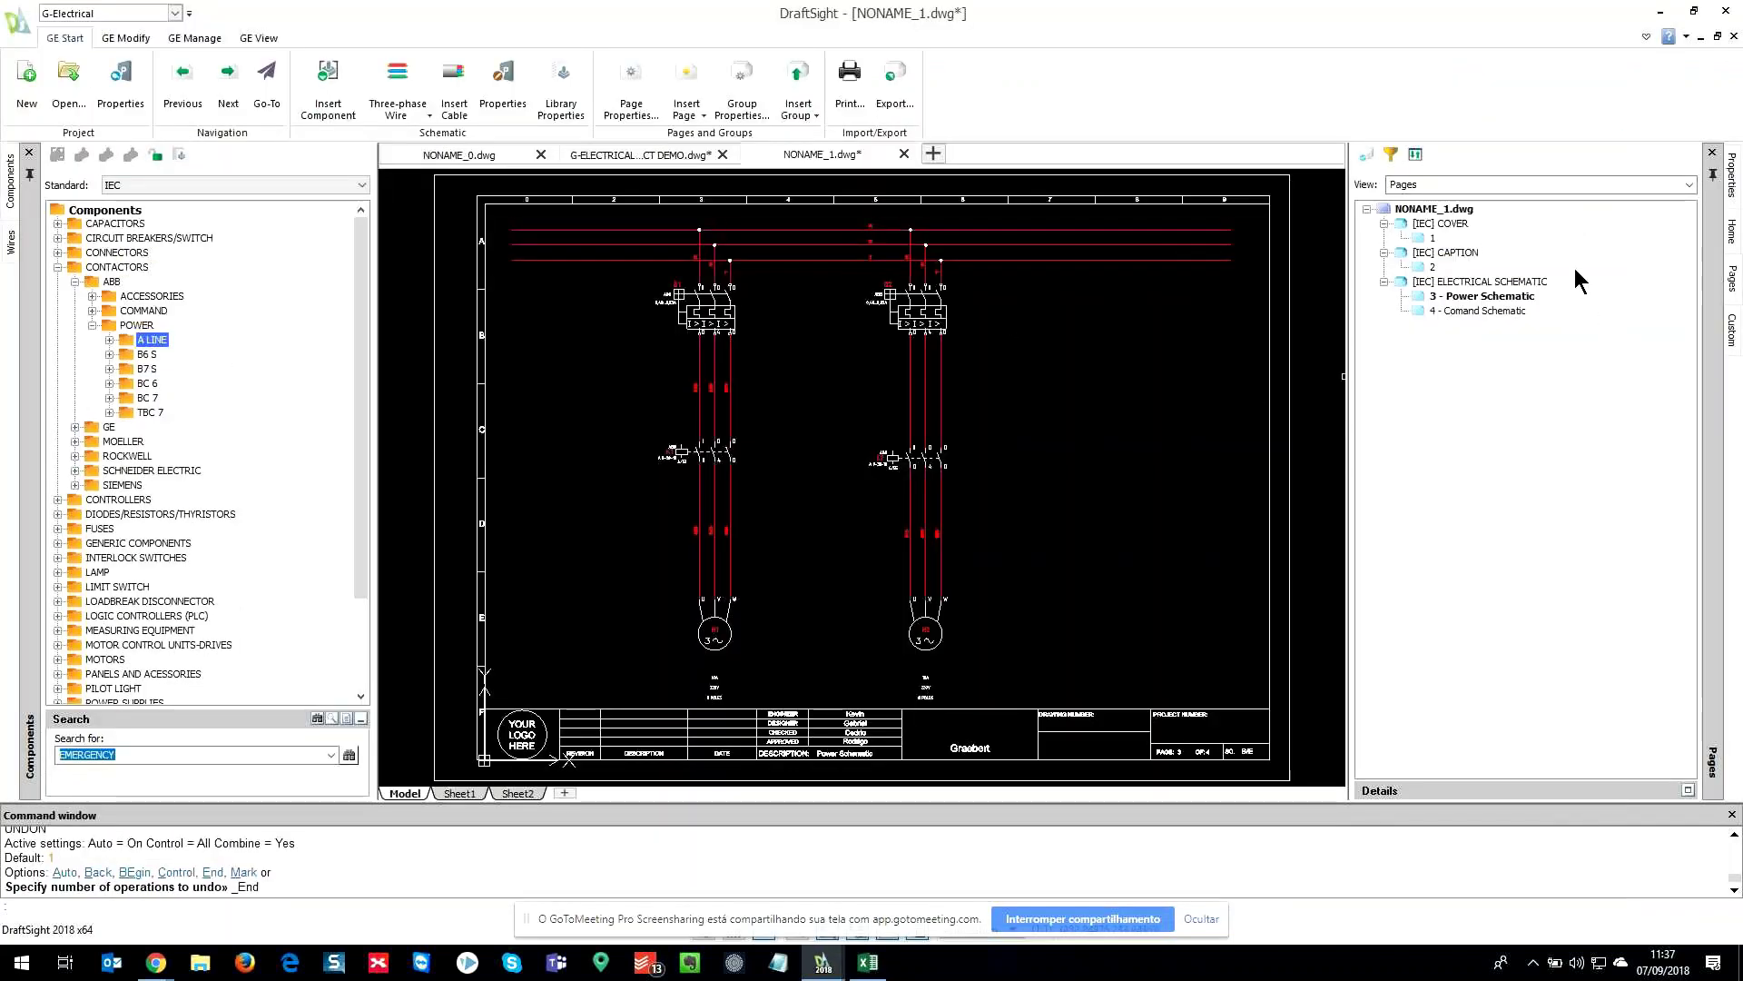
- Open page 4, return to page 3, Power Schematic, and examine its motor starters, contactors and wire numbers
double_click(1489, 311)
double_click(1476, 296)
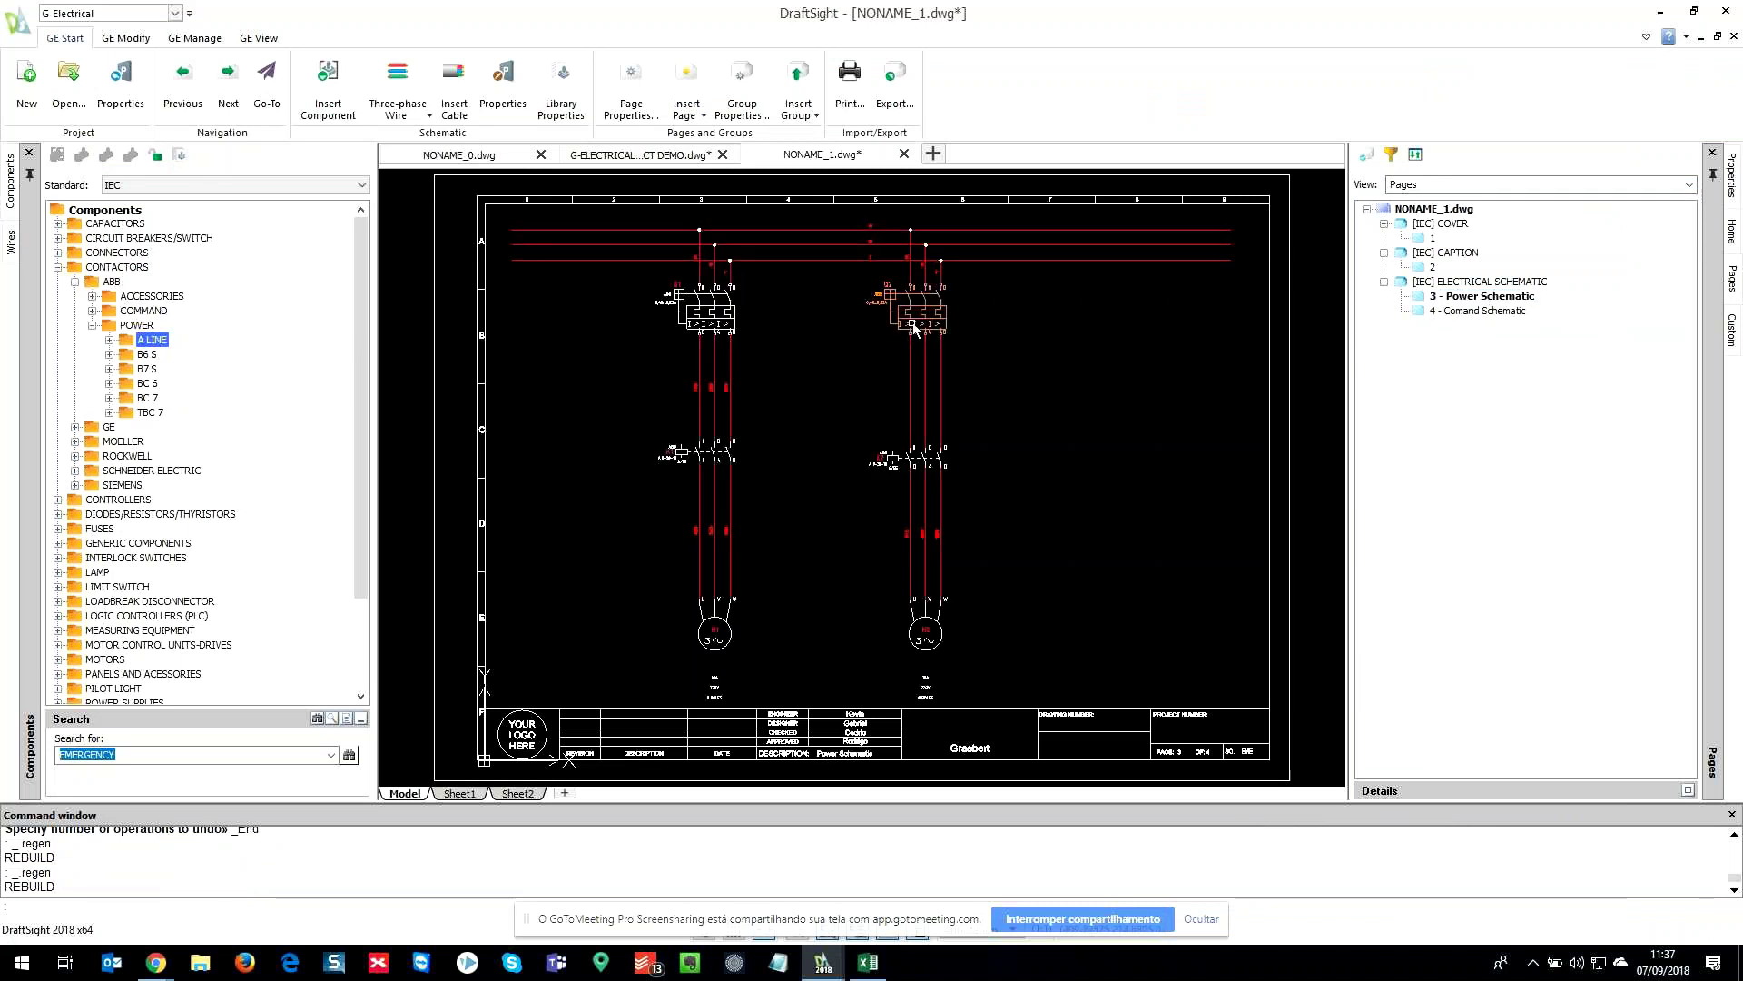
scroll(640, 318, "up", 5)
scroll(640, 318, "up", 1)
scroll(839, 273, "down", 1)
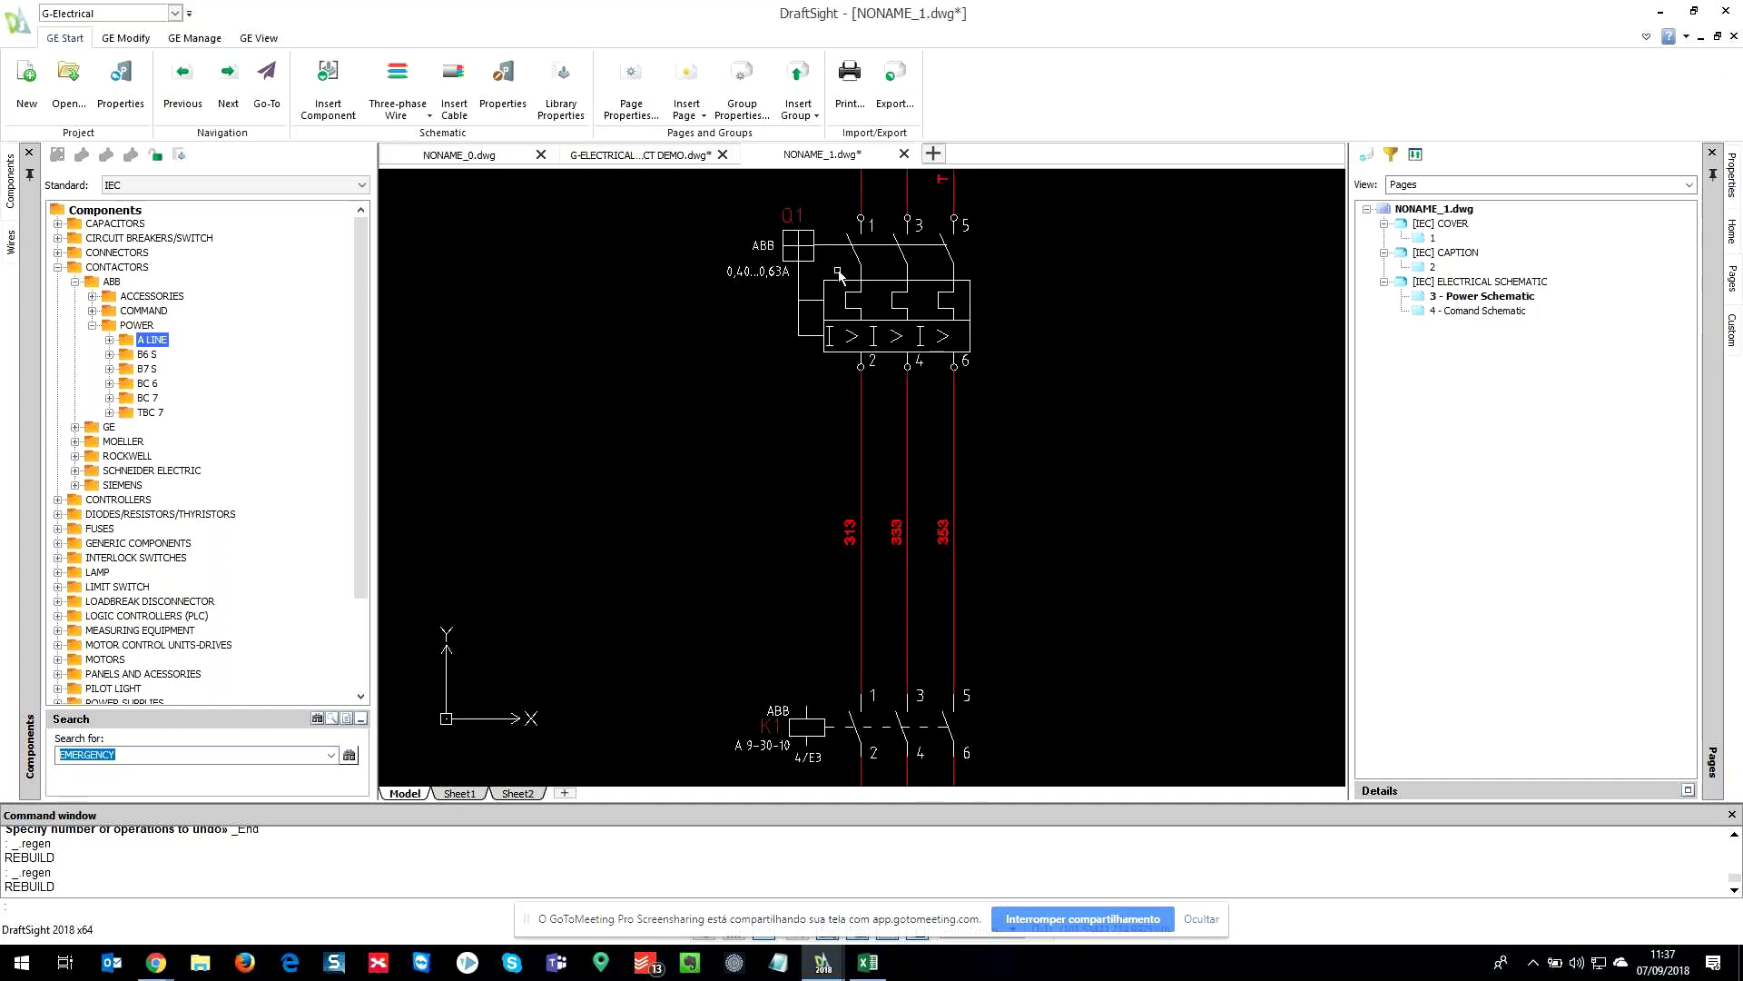
scroll(839, 274, "down", 1)
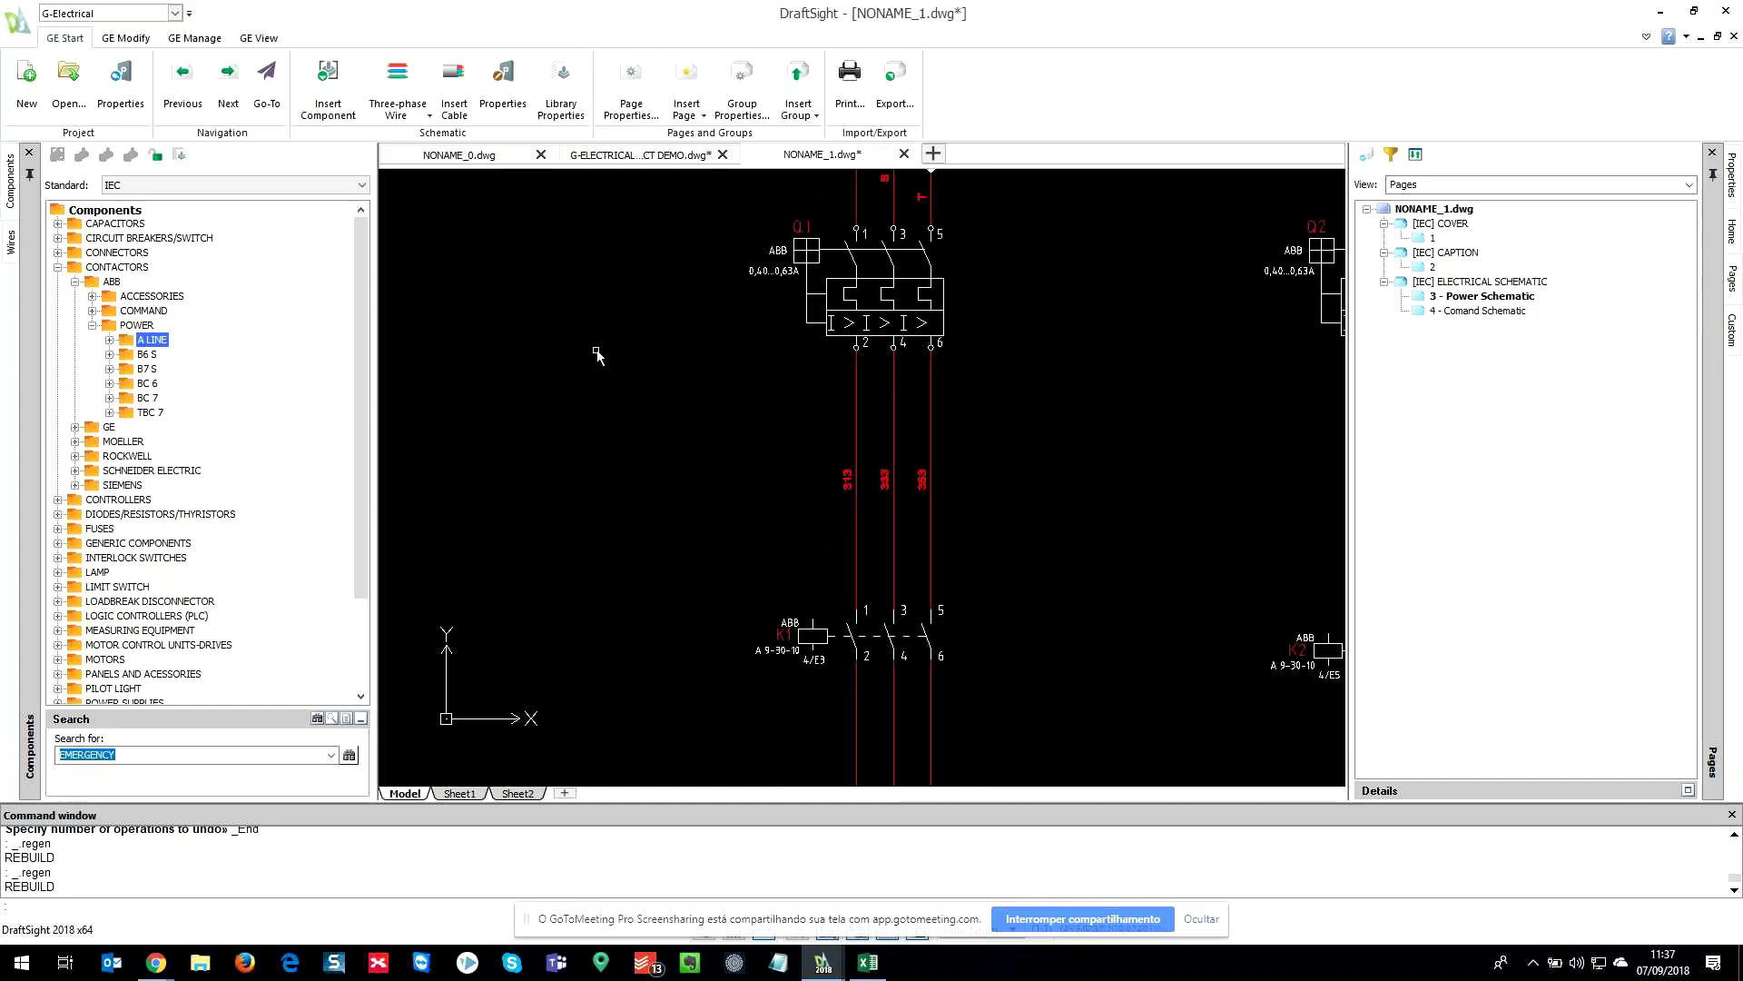
scroll(664, 397, "down", 2)
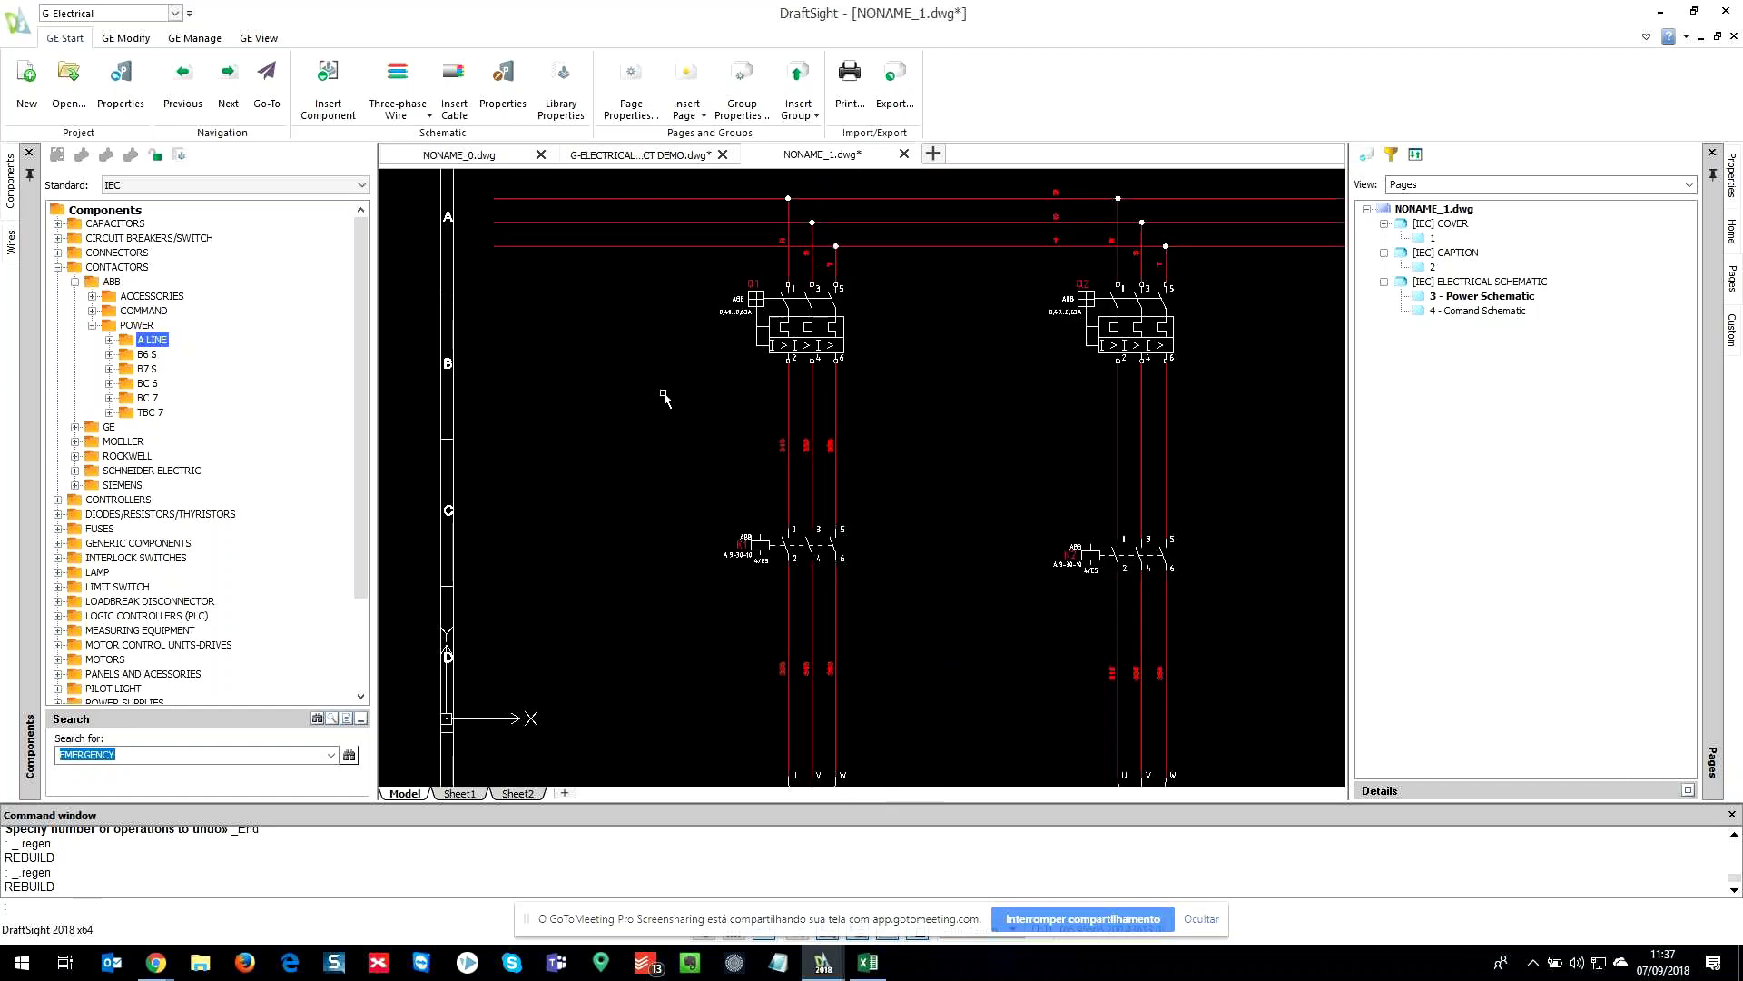
scroll(659, 394, "down", 1)
scroll(902, 408, "down", 1)
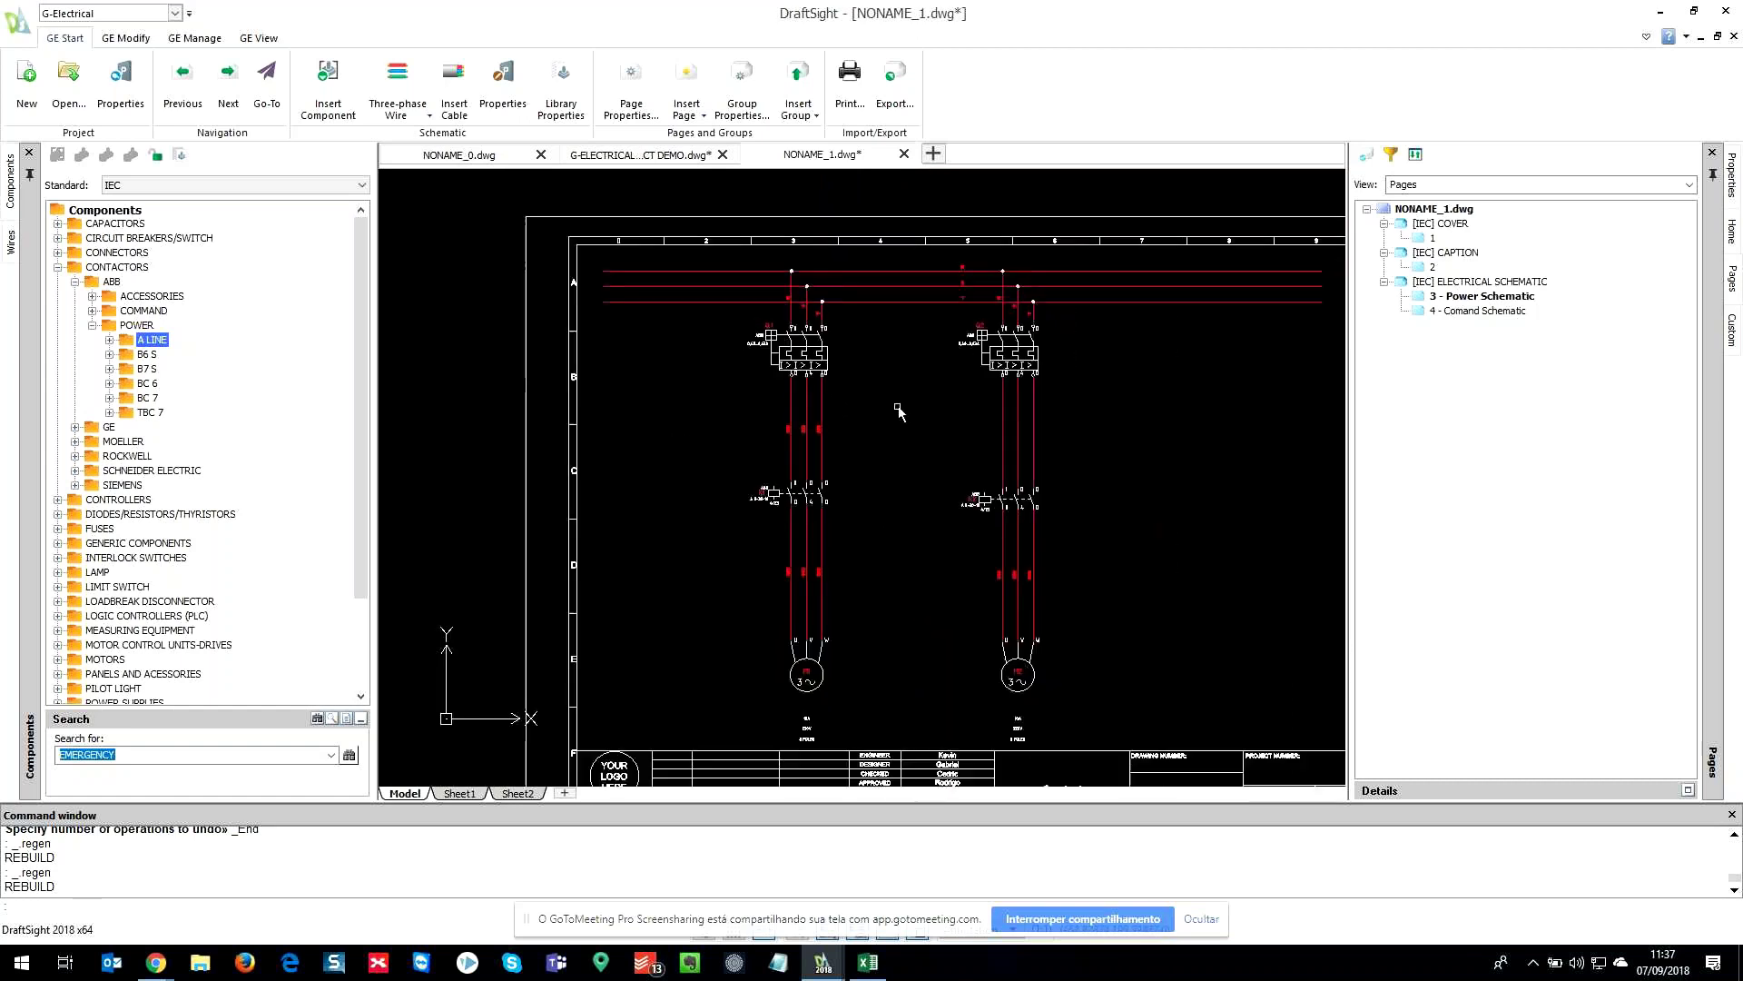
scroll(899, 410, "down", 1)
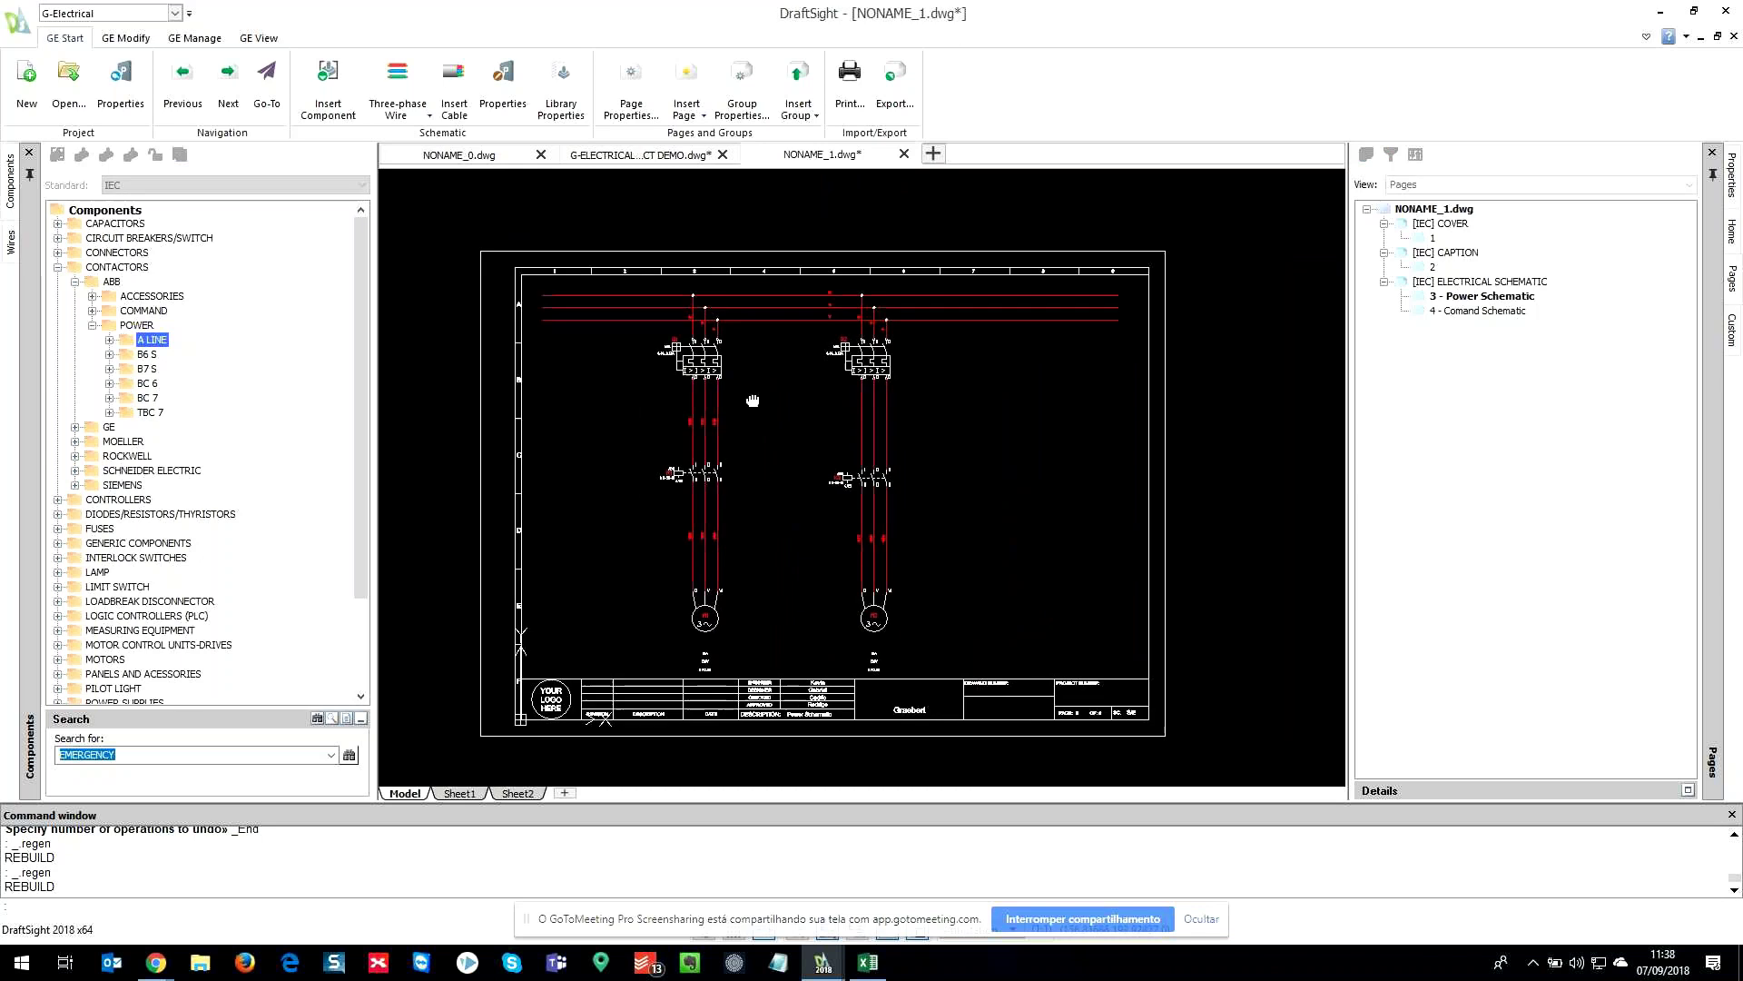